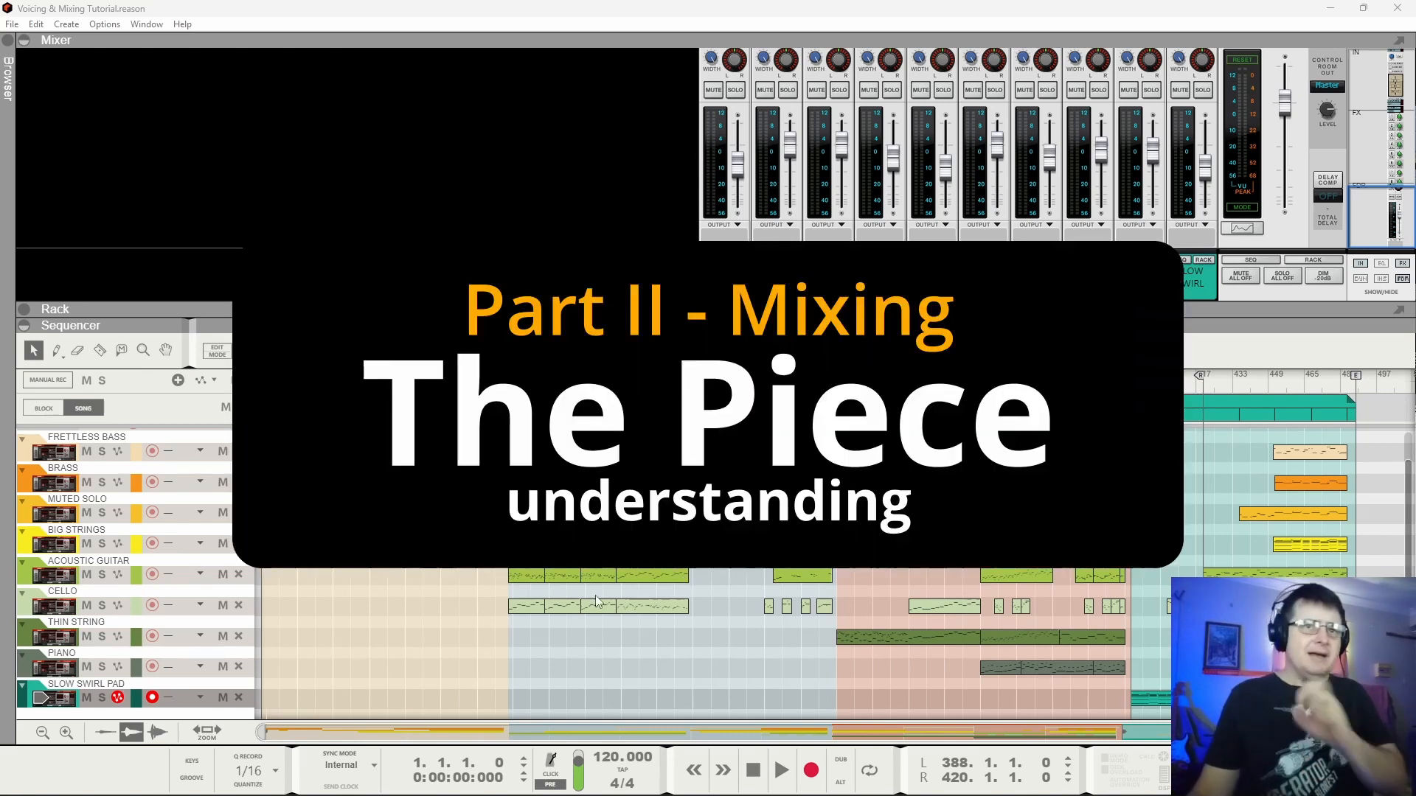
Play the piece from the start, audition two further passages within Part 1, and stop playback.
{"action": "left_click", "coordinate": [782, 770]}
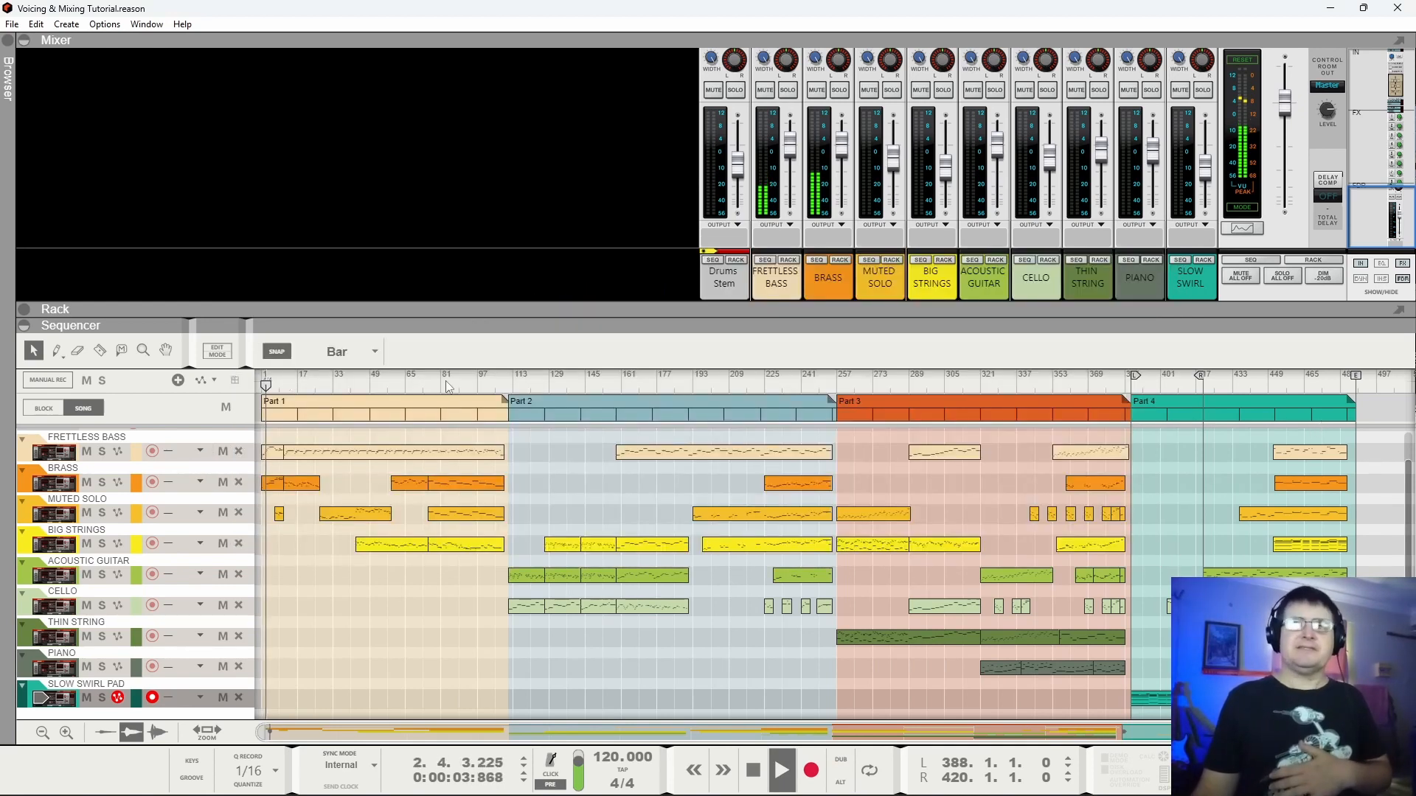
{"action": "left_click", "coordinate": [388, 388]}
{"action": "left_click", "coordinate": [432, 383]}
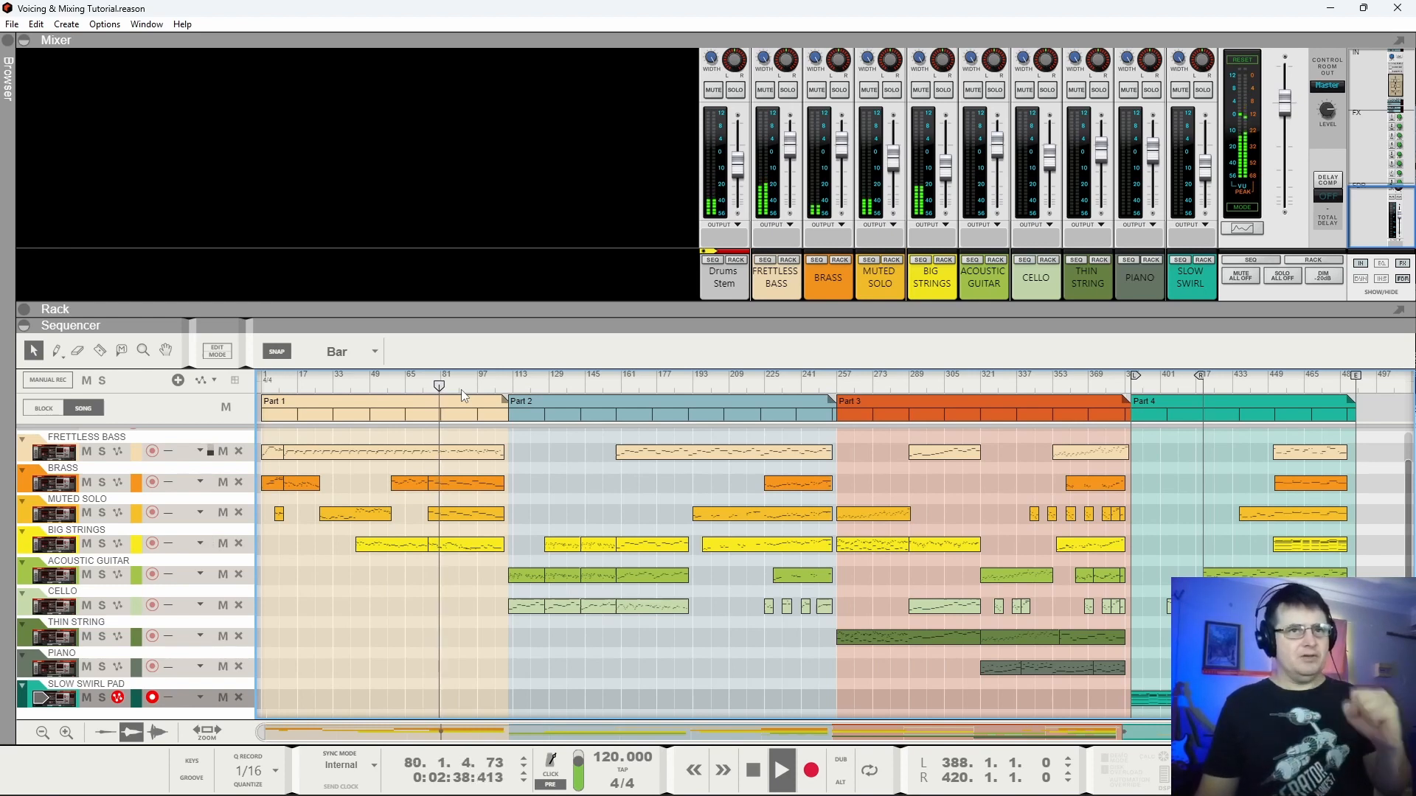
{"action": "key", "text": "space"}
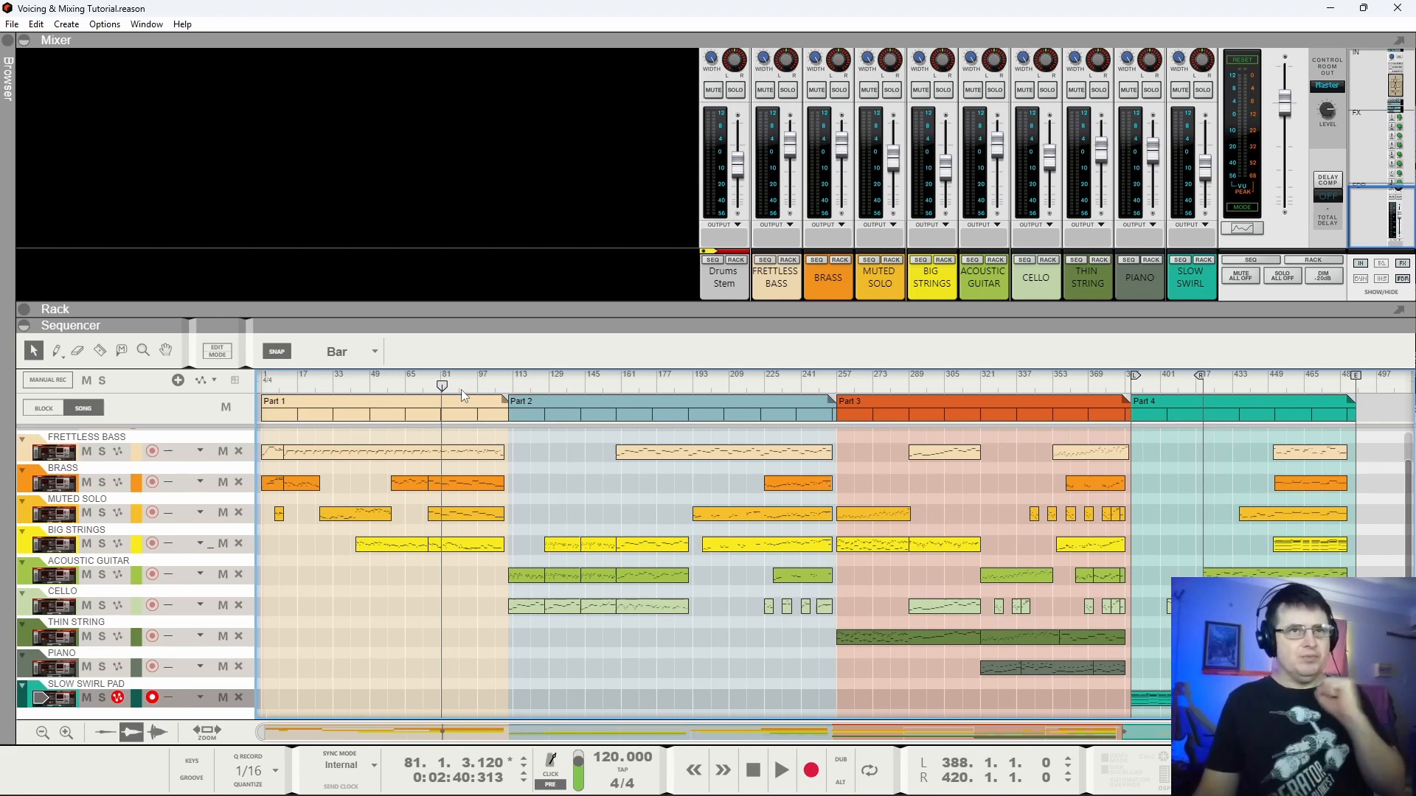
Audition Part 2 from its start, from the first Big Strings entry, and shortly before the end of the part.
{"action": "left_click", "coordinate": [513, 385]}
{"action": "key", "text": "space"}
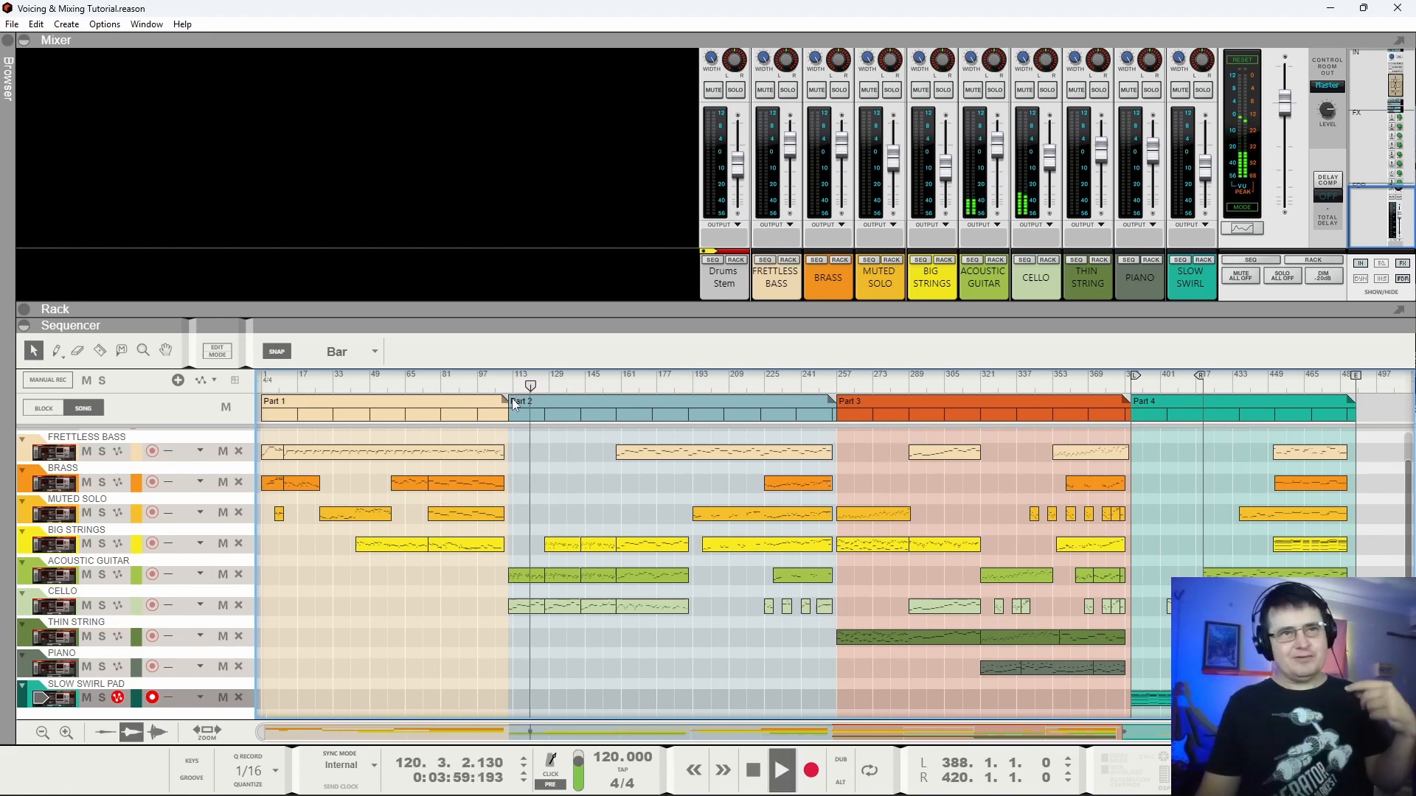
{"action": "left_click", "coordinate": [542, 384]}
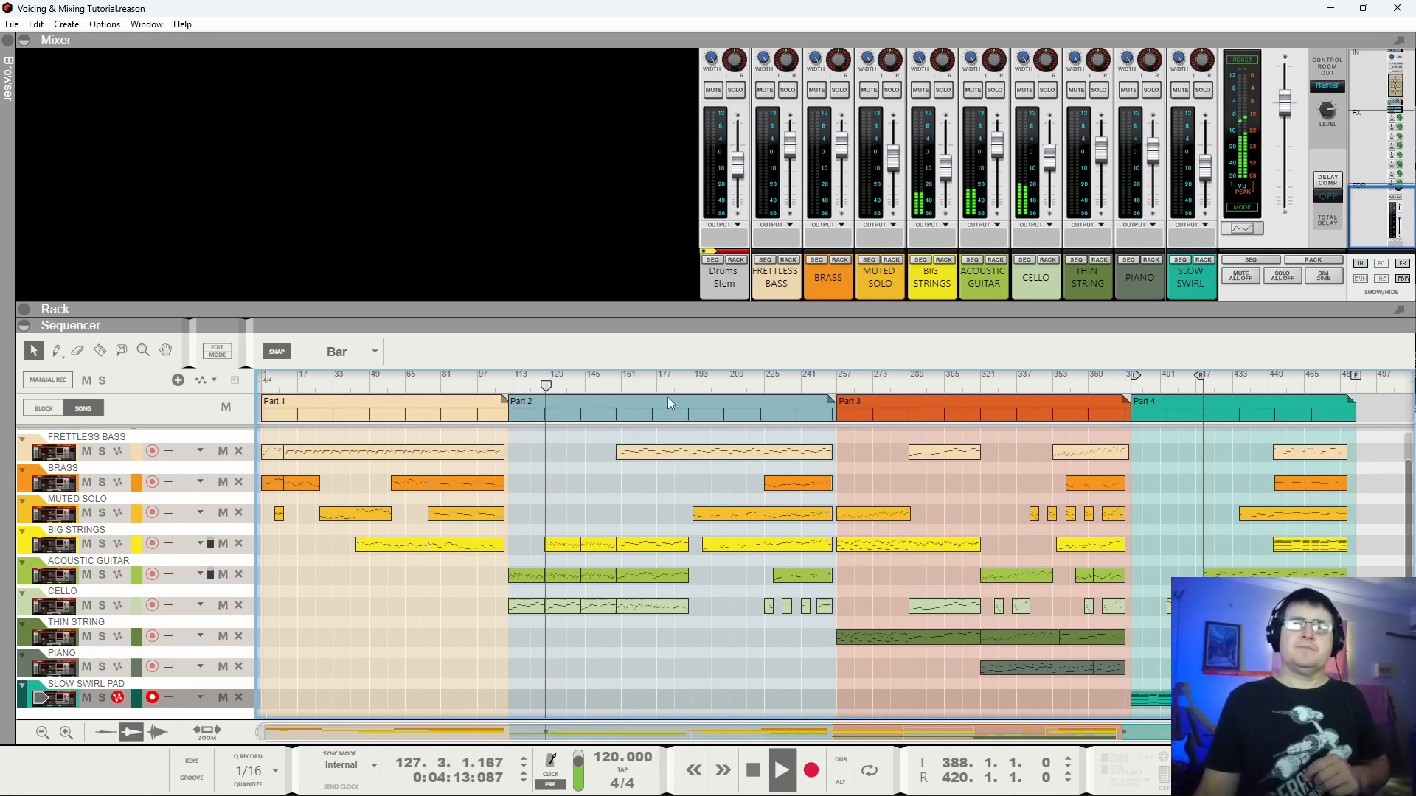
{"action": "left_click", "coordinate": [814, 385]}
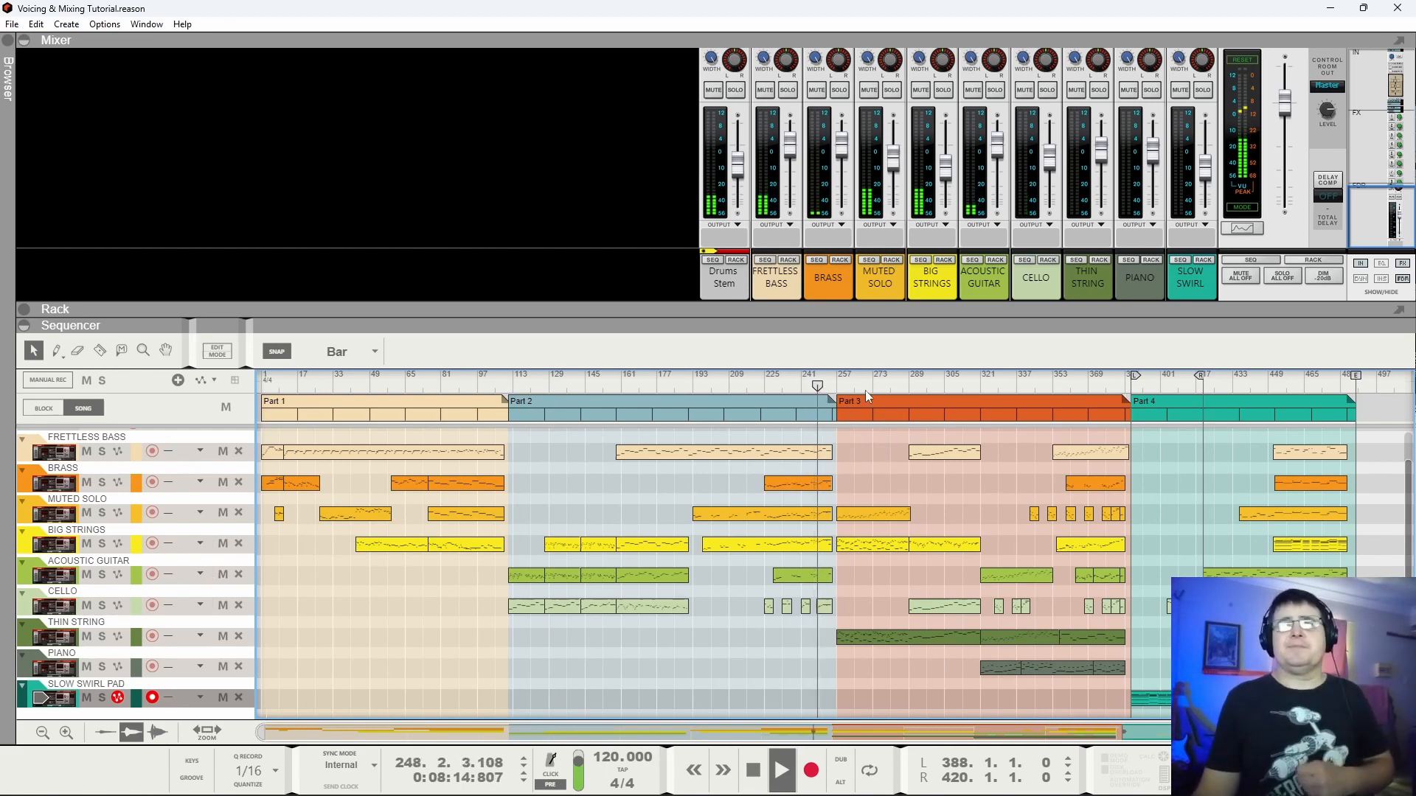
Audition Part 3 from its start, from bar 343, and from the closing brass passage.
{"action": "left_click", "coordinate": [838, 385]}
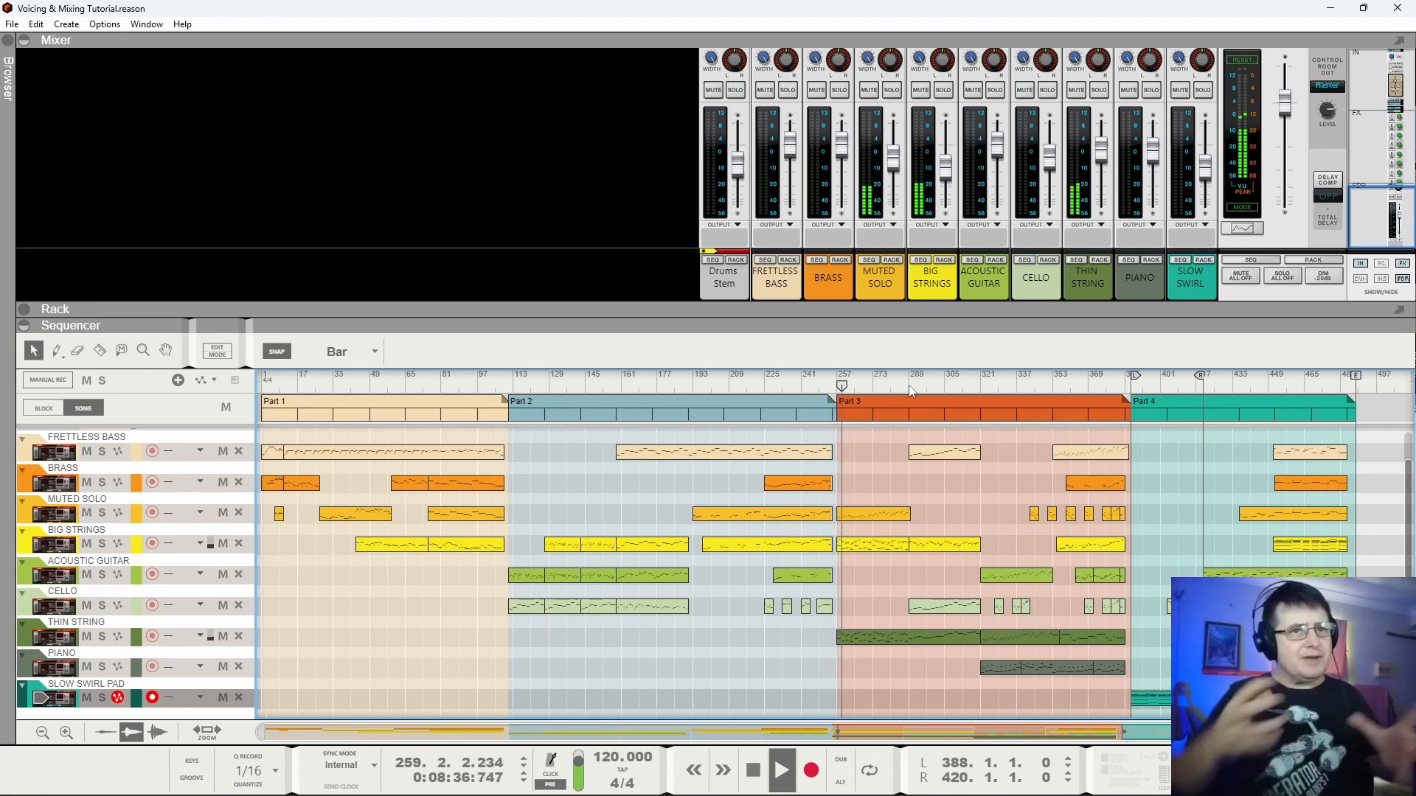
{"action": "left_click", "coordinate": [1030, 382]}
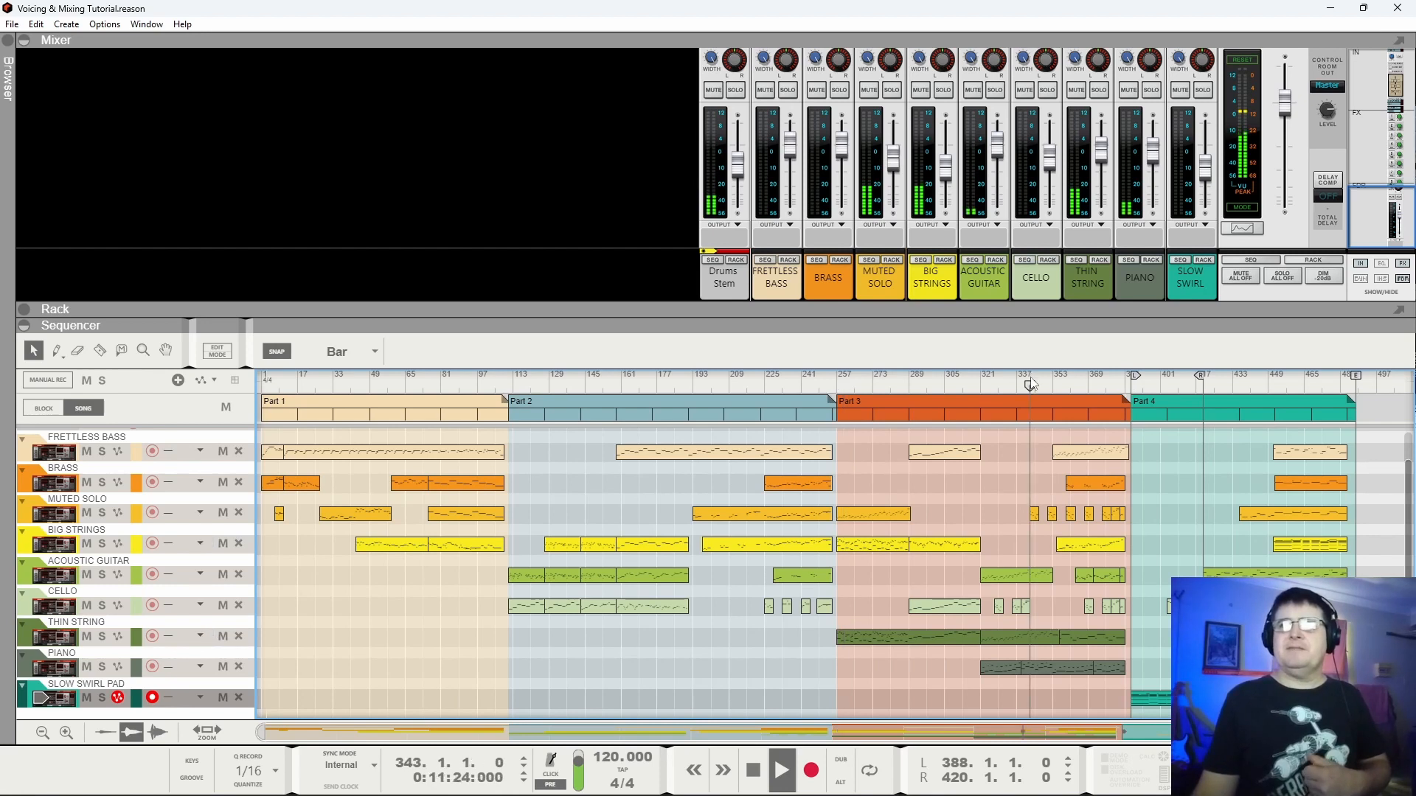
{"action": "left_click", "coordinate": [1073, 389]}
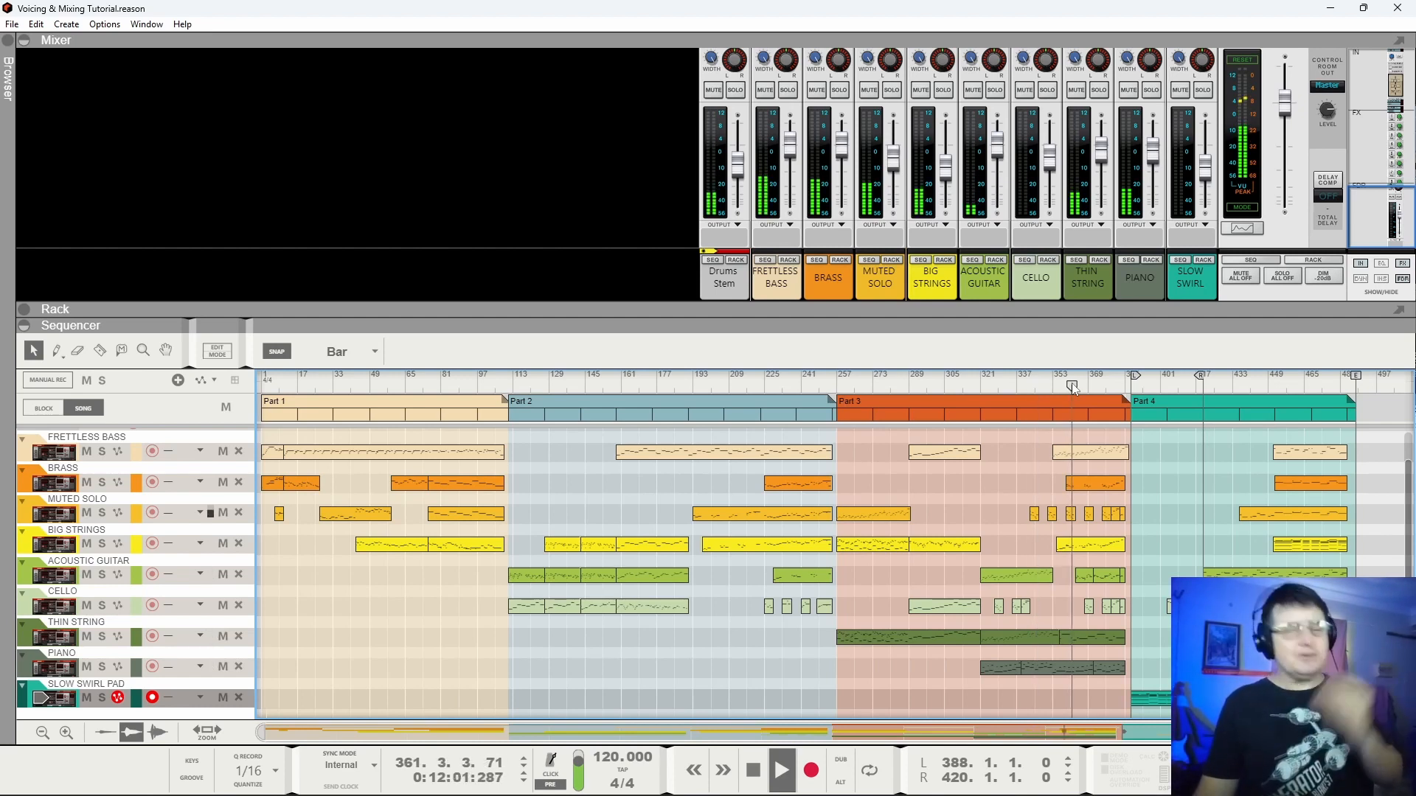
Audition Part 4 from its start and from its final section, stop playback, and return the song position to the beginning.
{"action": "left_click", "coordinate": [1132, 387]}
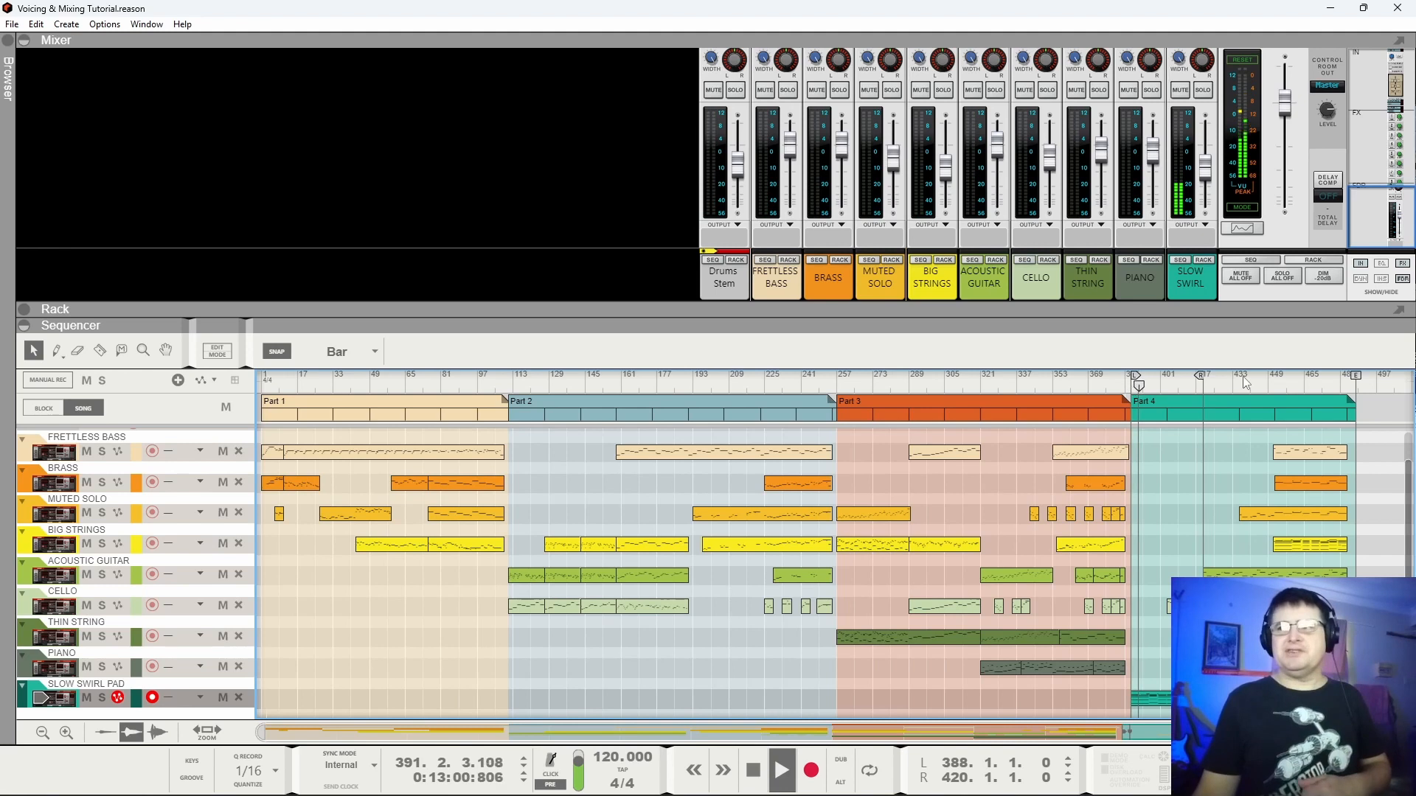
{"action": "left_click", "coordinate": [1275, 385]}
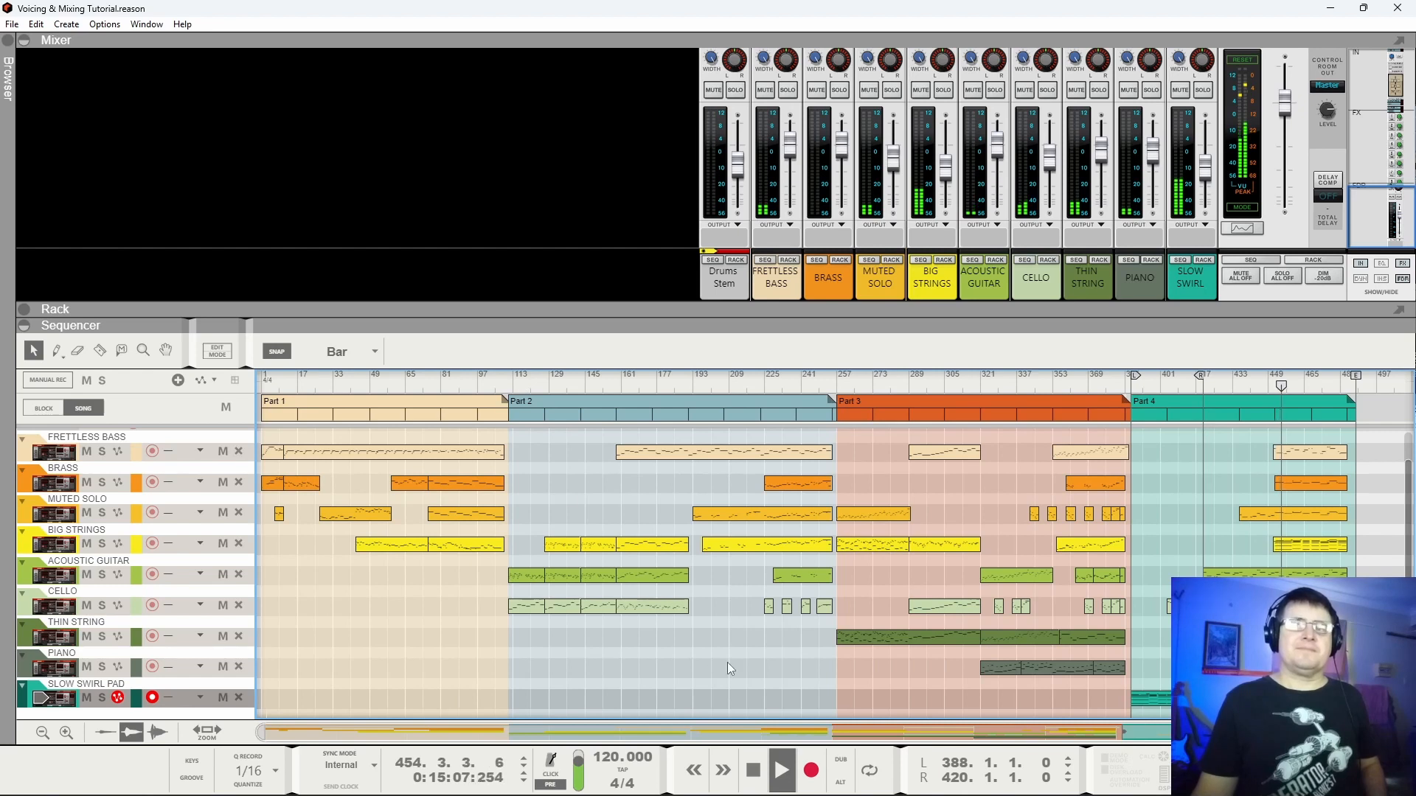
{"action": "left_click", "coordinate": [754, 771]}
{"action": "left_click", "coordinate": [754, 771]}
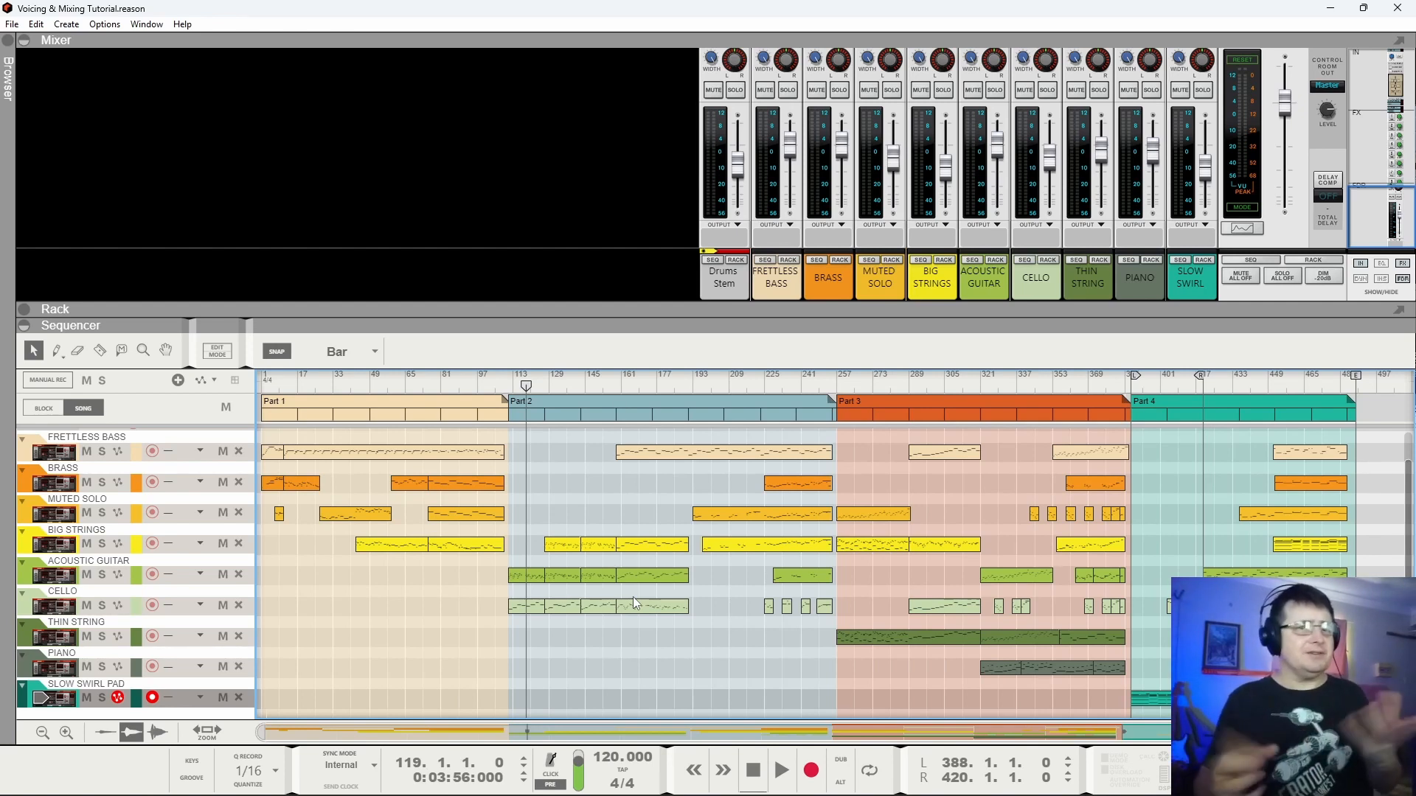
{"action": "left_click_drag", "start_coordinate": [285, 385], "coordinate": [261, 386]}
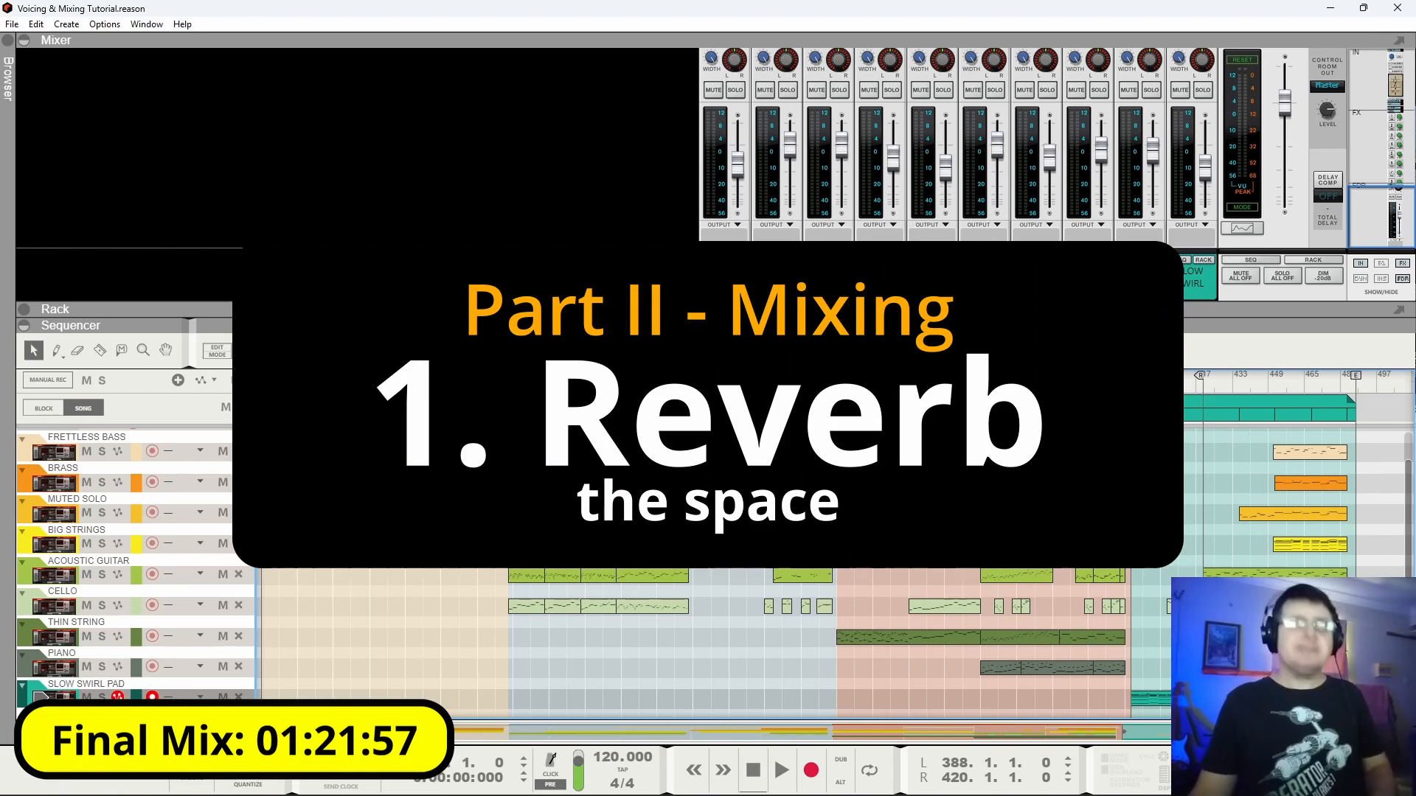
Show the rack at the Master Section and its effects, and start playback.
{"action": "key", "text": "F6"}
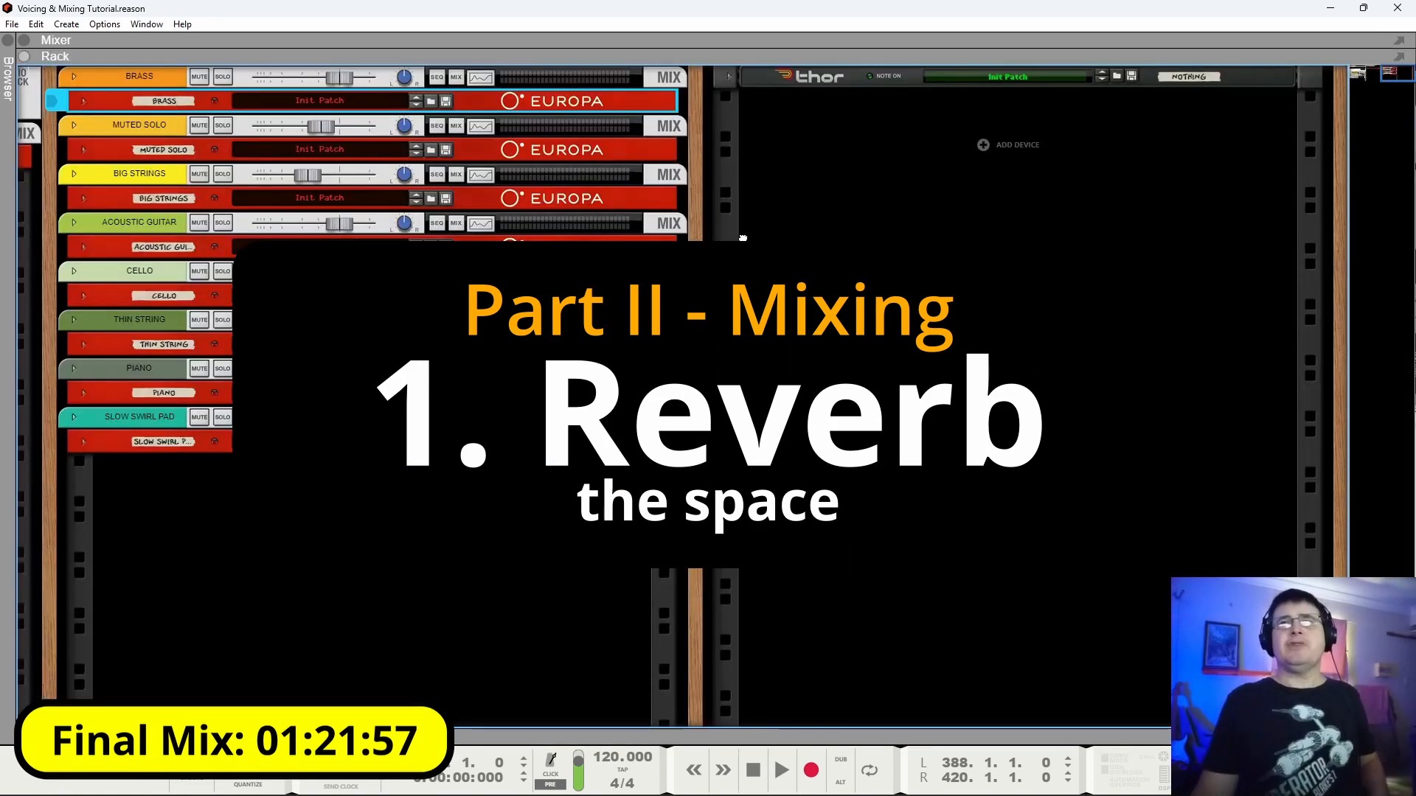
{"action": "scroll", "coordinate": [742, 237], "scroll_direction": "left", "scroll_amount": 10}
{"action": "scroll", "coordinate": [928, 295], "scroll_direction": "left", "scroll_amount": 1}
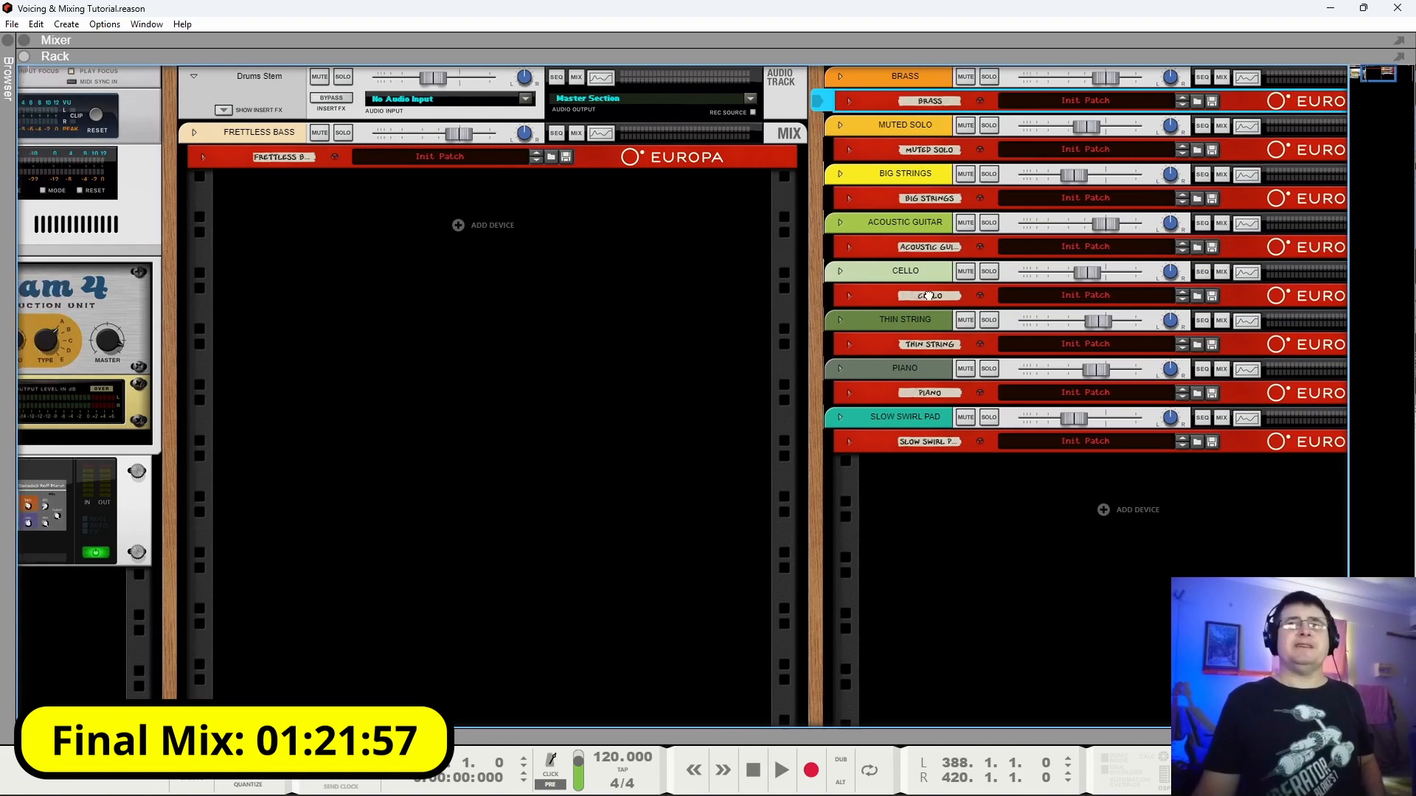
{"action": "scroll", "coordinate": [928, 295], "scroll_direction": "left", "scroll_amount": 10}
{"action": "key", "text": "space"}
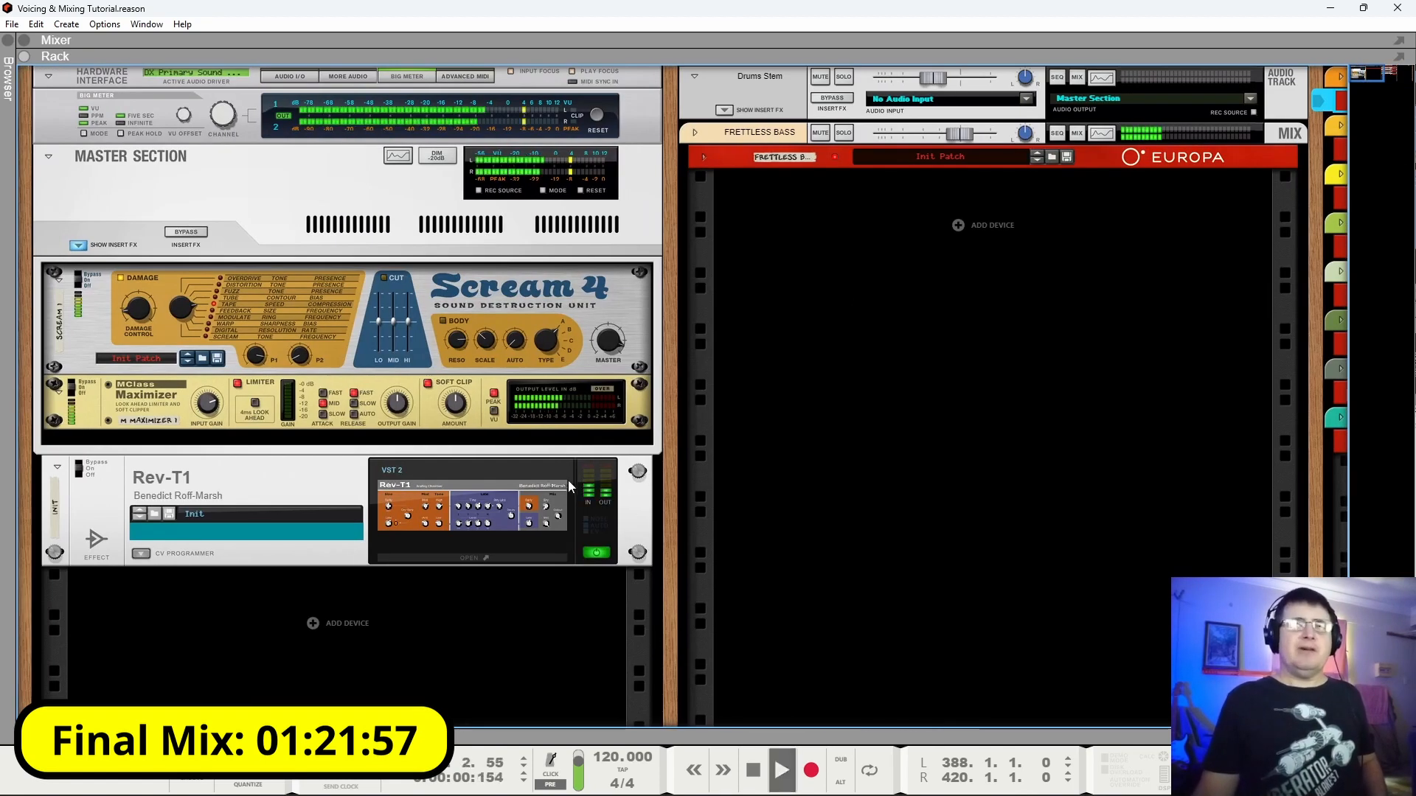
Compare the mix with the Rev-T1 reverb off and on, and look over the reverb's settings in its plugin window.
{"action": "left_click", "coordinate": [597, 553]}
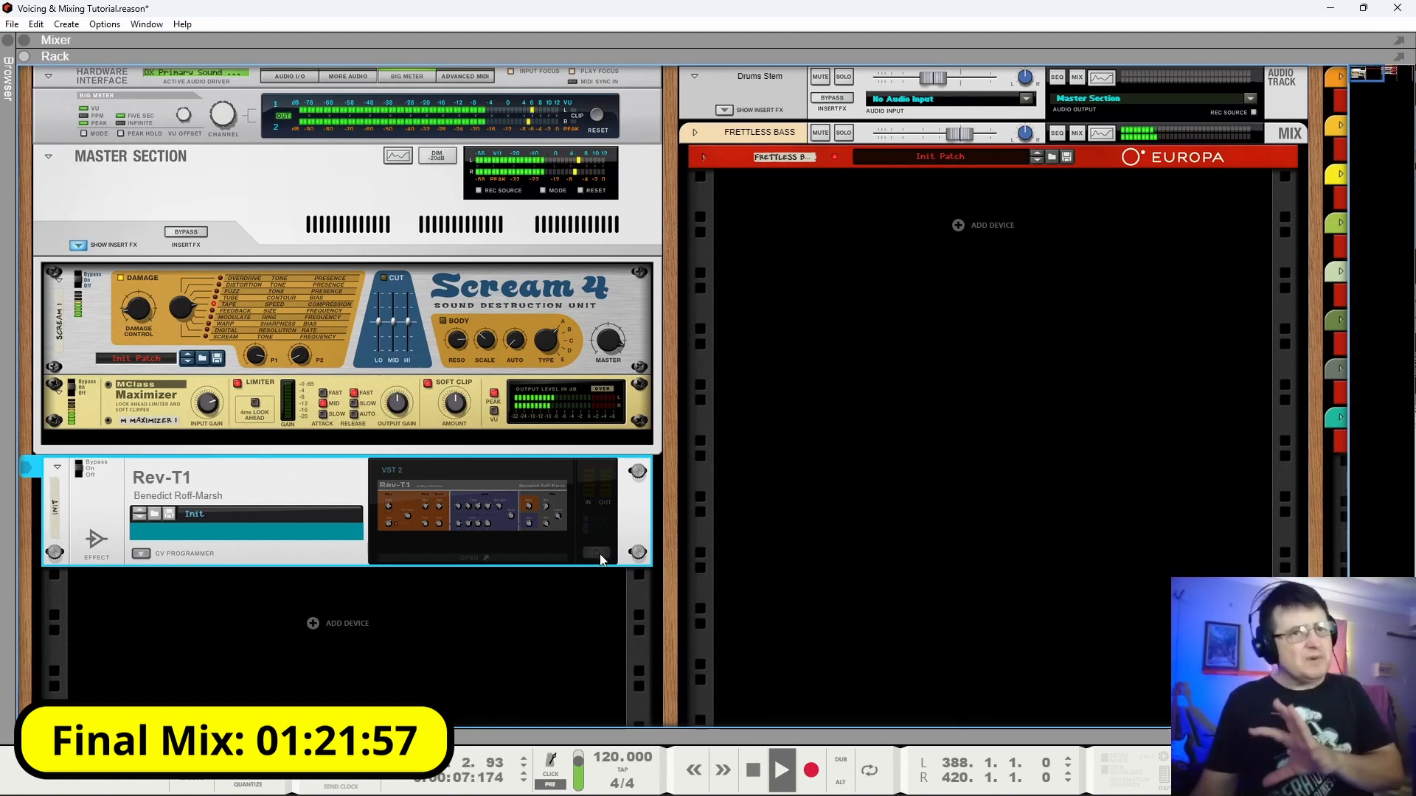
{"action": "left_click", "coordinate": [599, 555]}
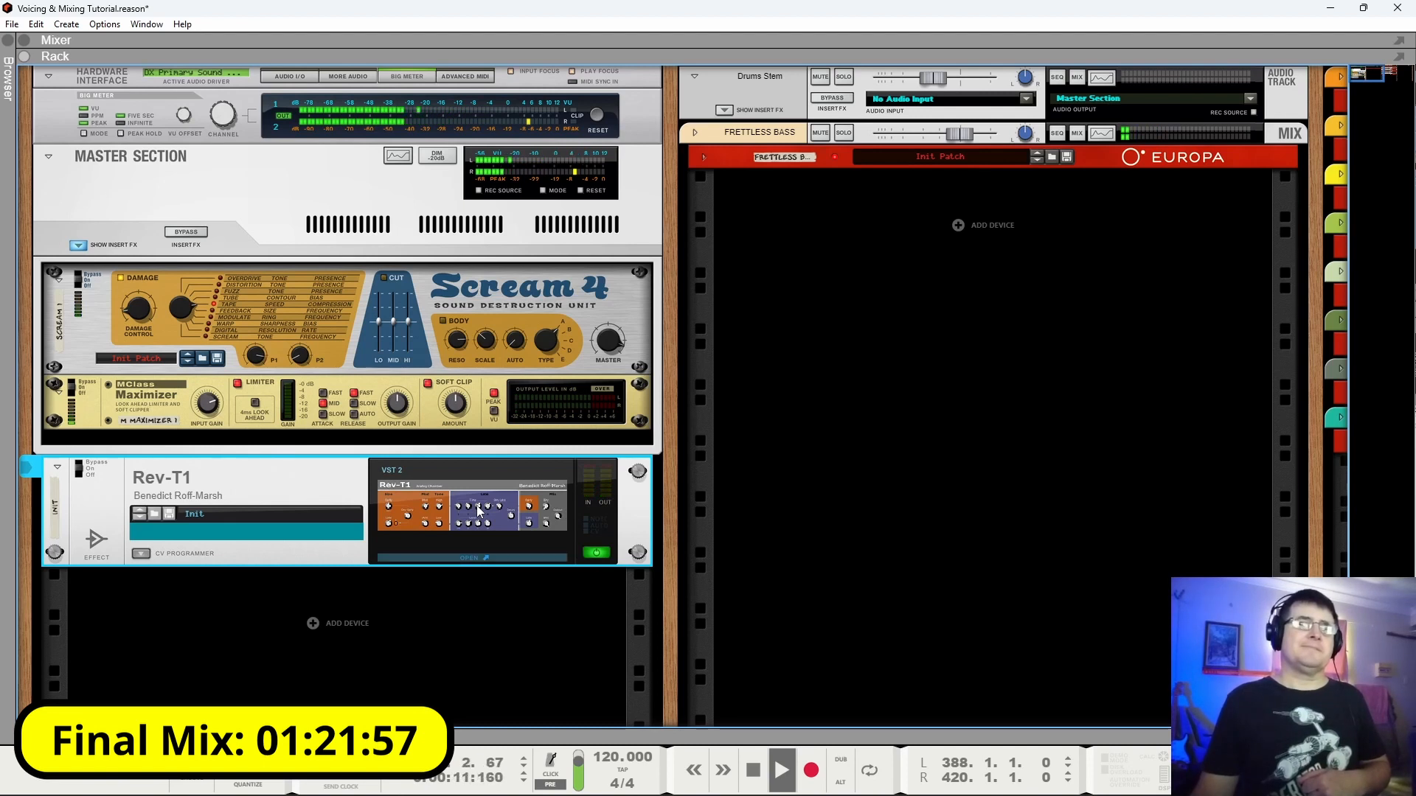
{"action": "left_click", "coordinate": [472, 558]}
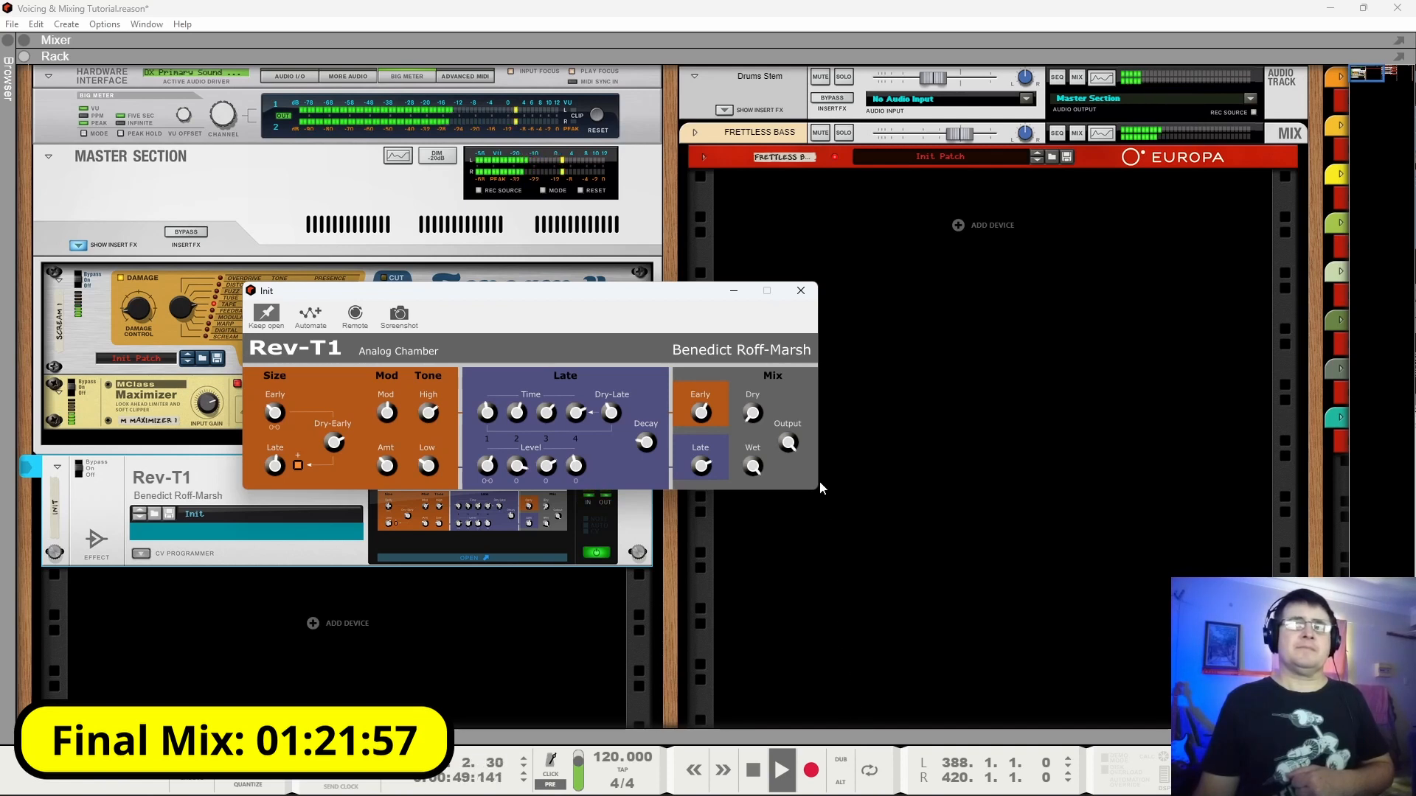
{"action": "left_click", "coordinate": [793, 297]}
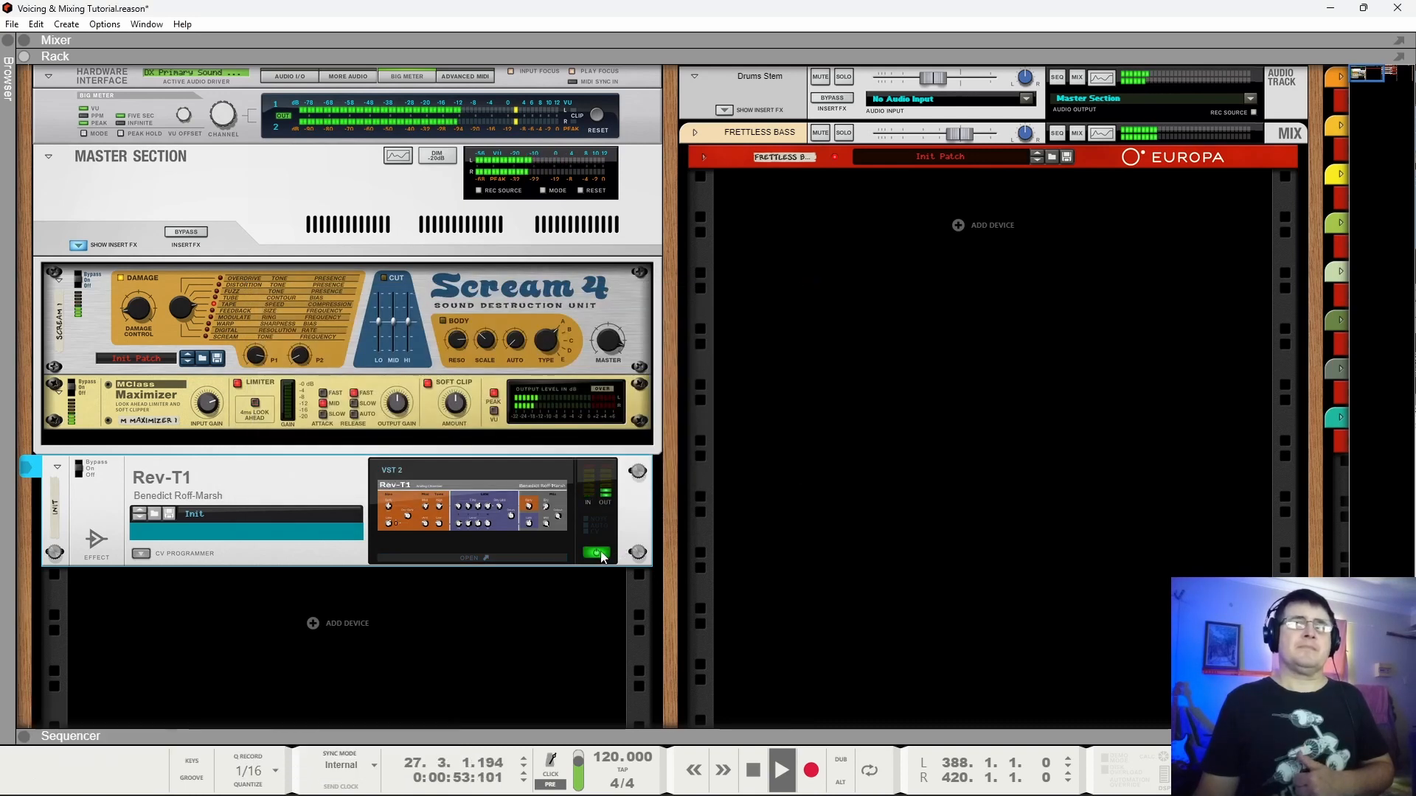
Check the mix again with Rev-T1 off and on, stop playback, and save the song.
{"action": "left_click", "coordinate": [600, 551]}
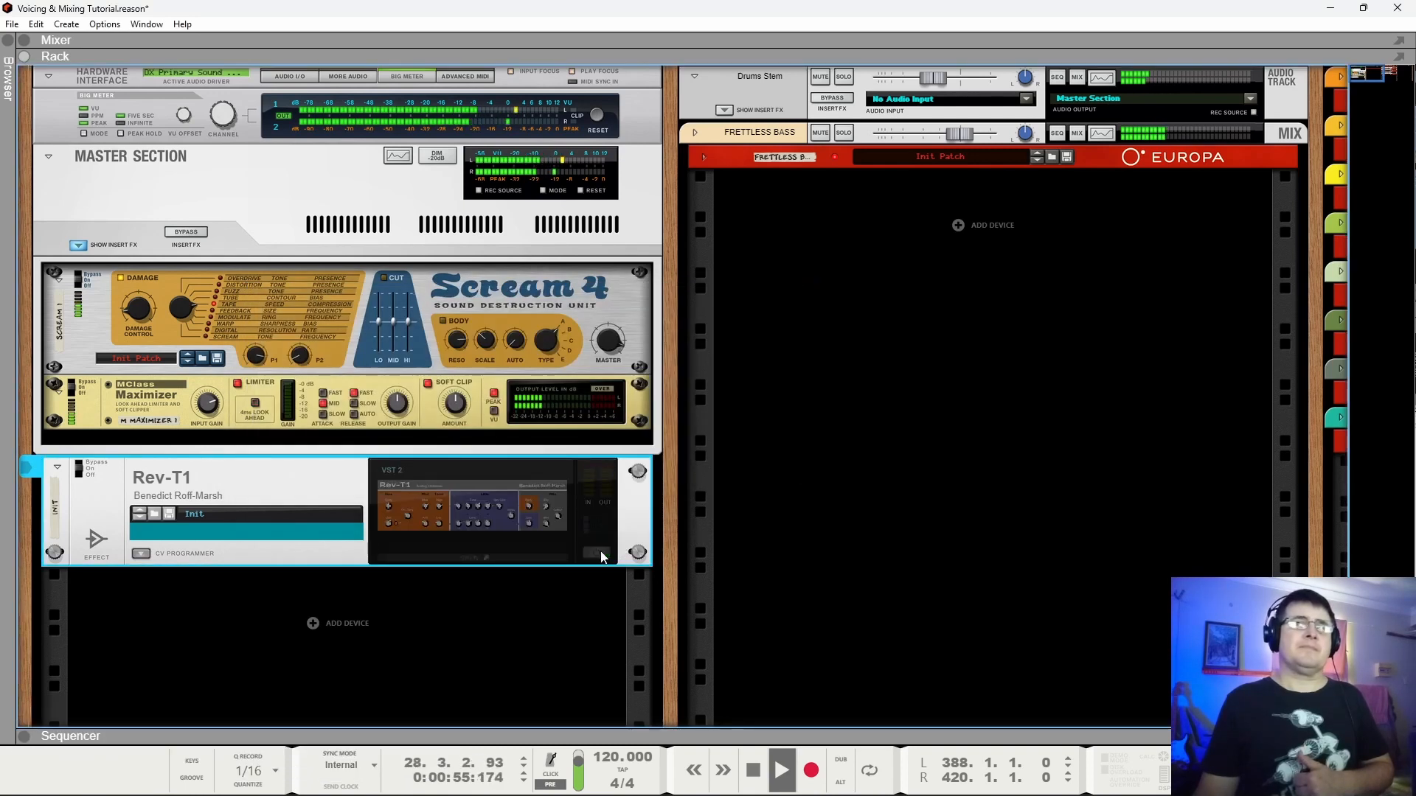
{"action": "left_click", "coordinate": [600, 551]}
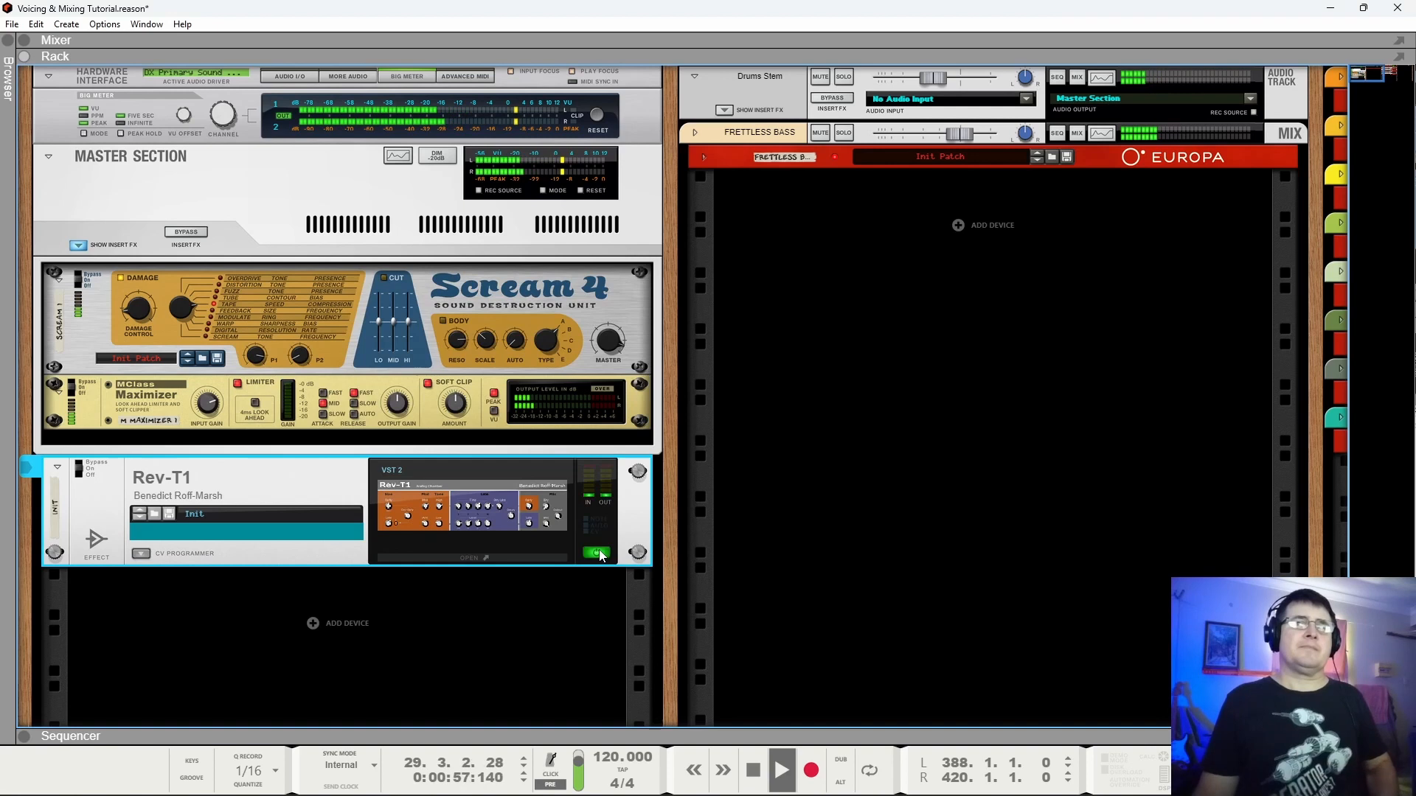
{"action": "key", "text": "space"}
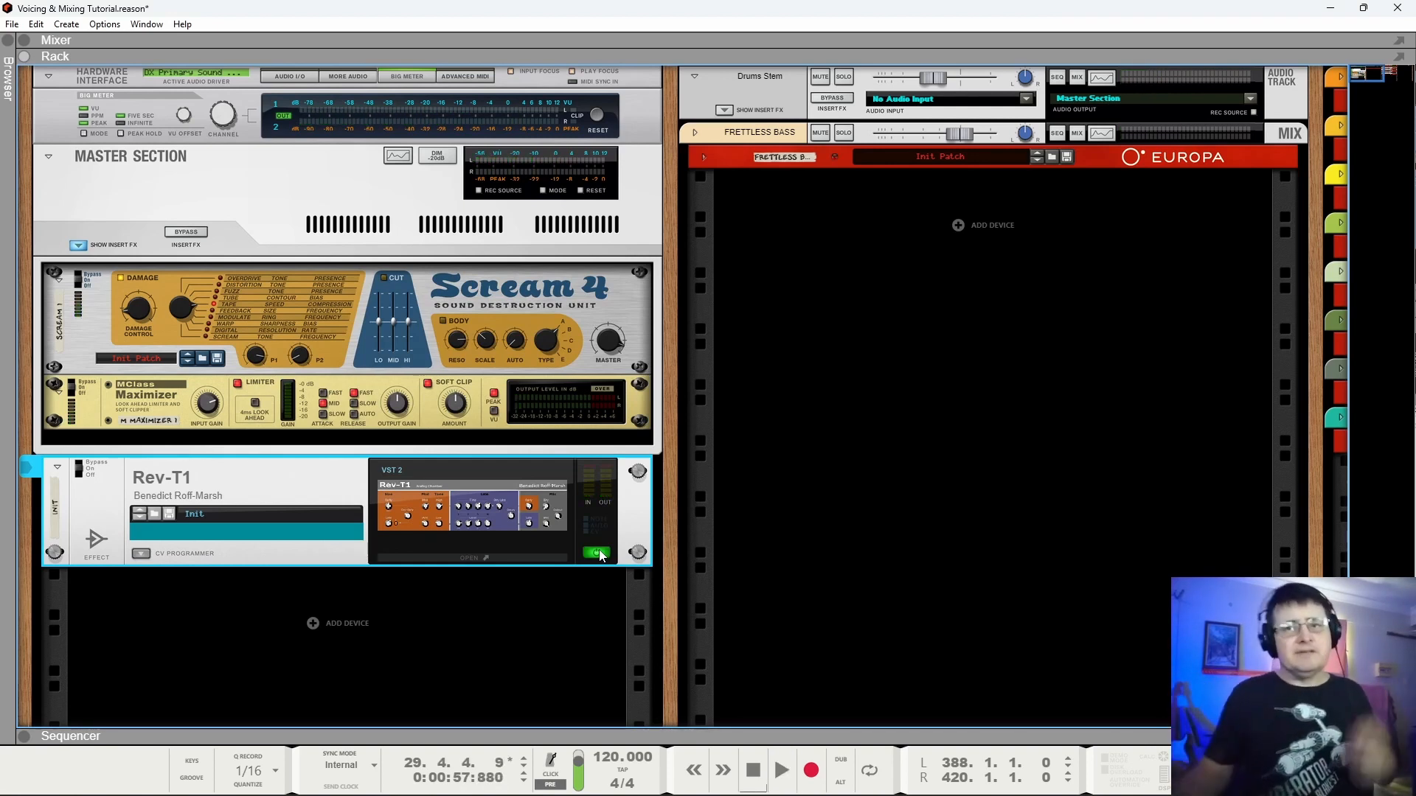
{"action": "key", "text": "ctrl+s"}
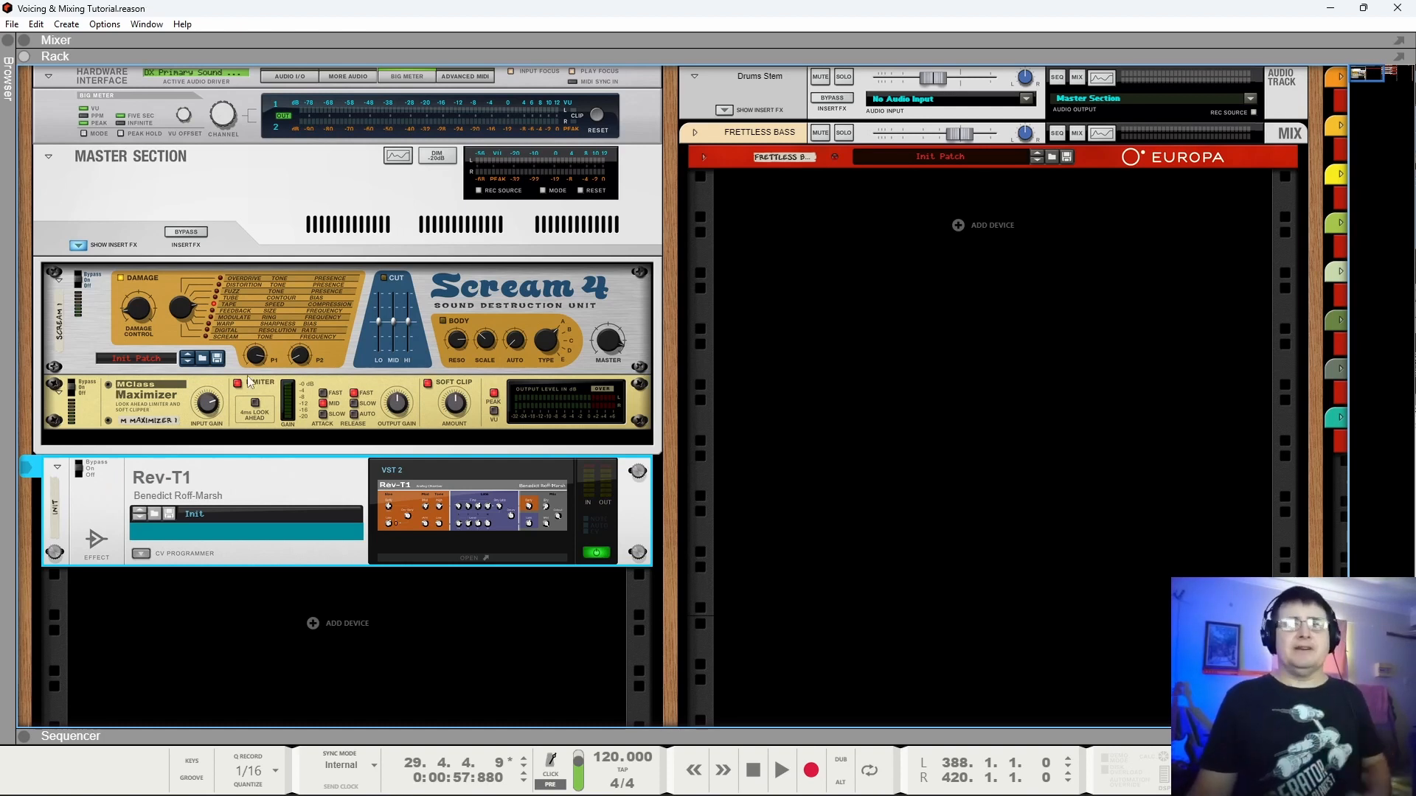
Compare the playing mix with all master insert effects bypassed and active, and with Scream 4 alone bypassed and active, and stop playback.
{"action": "left_click", "coordinate": [193, 231]}
{"action": "key", "text": "space"}
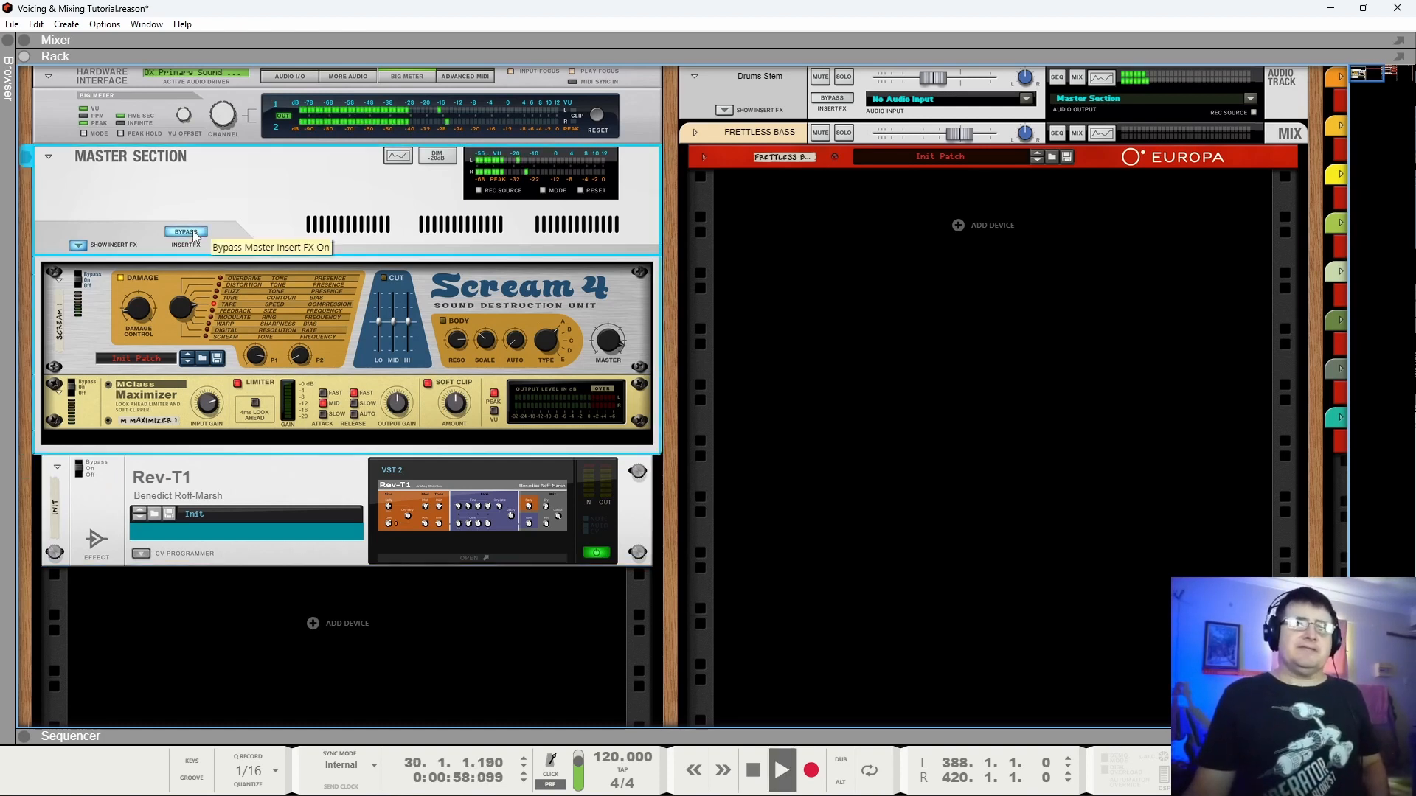
{"action": "left_click", "coordinate": [193, 232]}
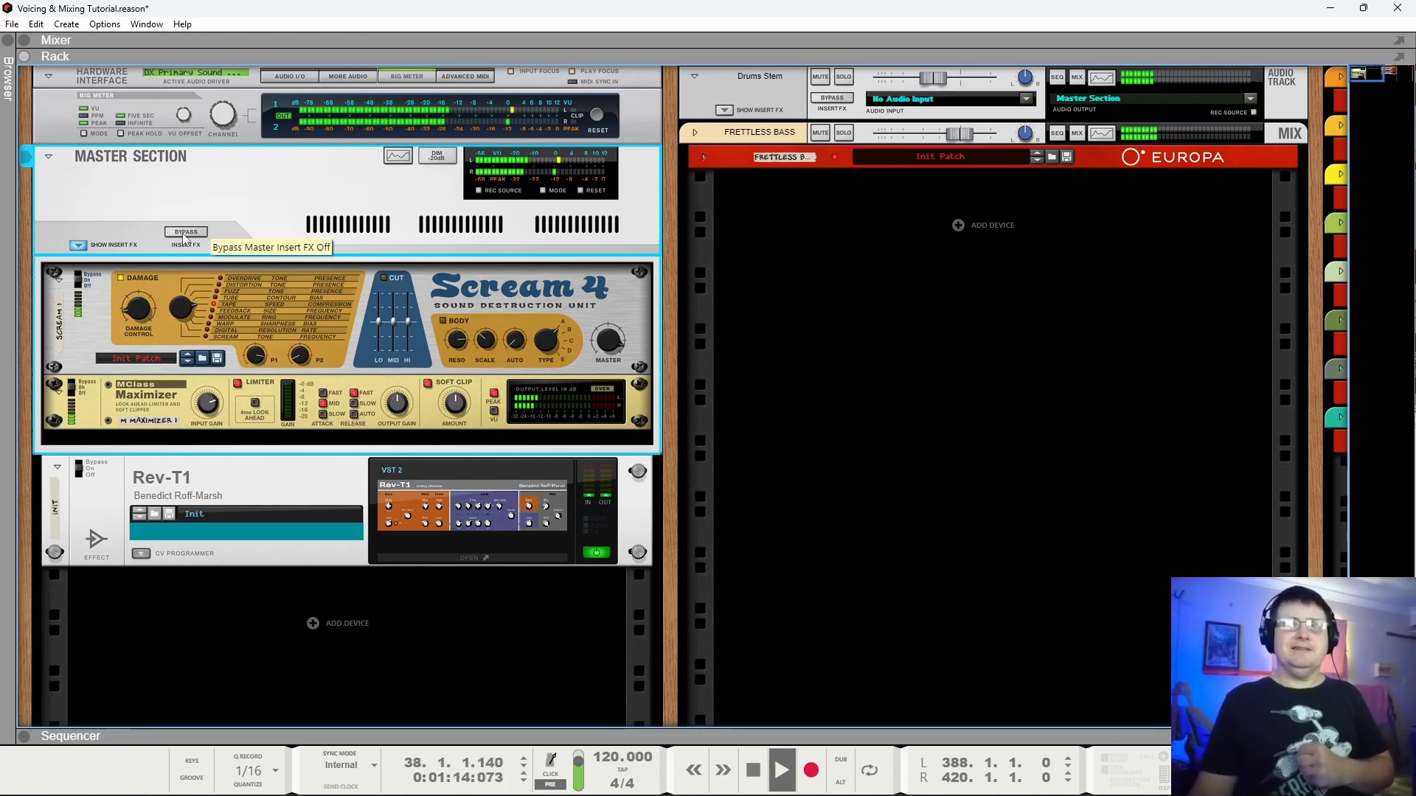
{"action": "left_click", "coordinate": [90, 278]}
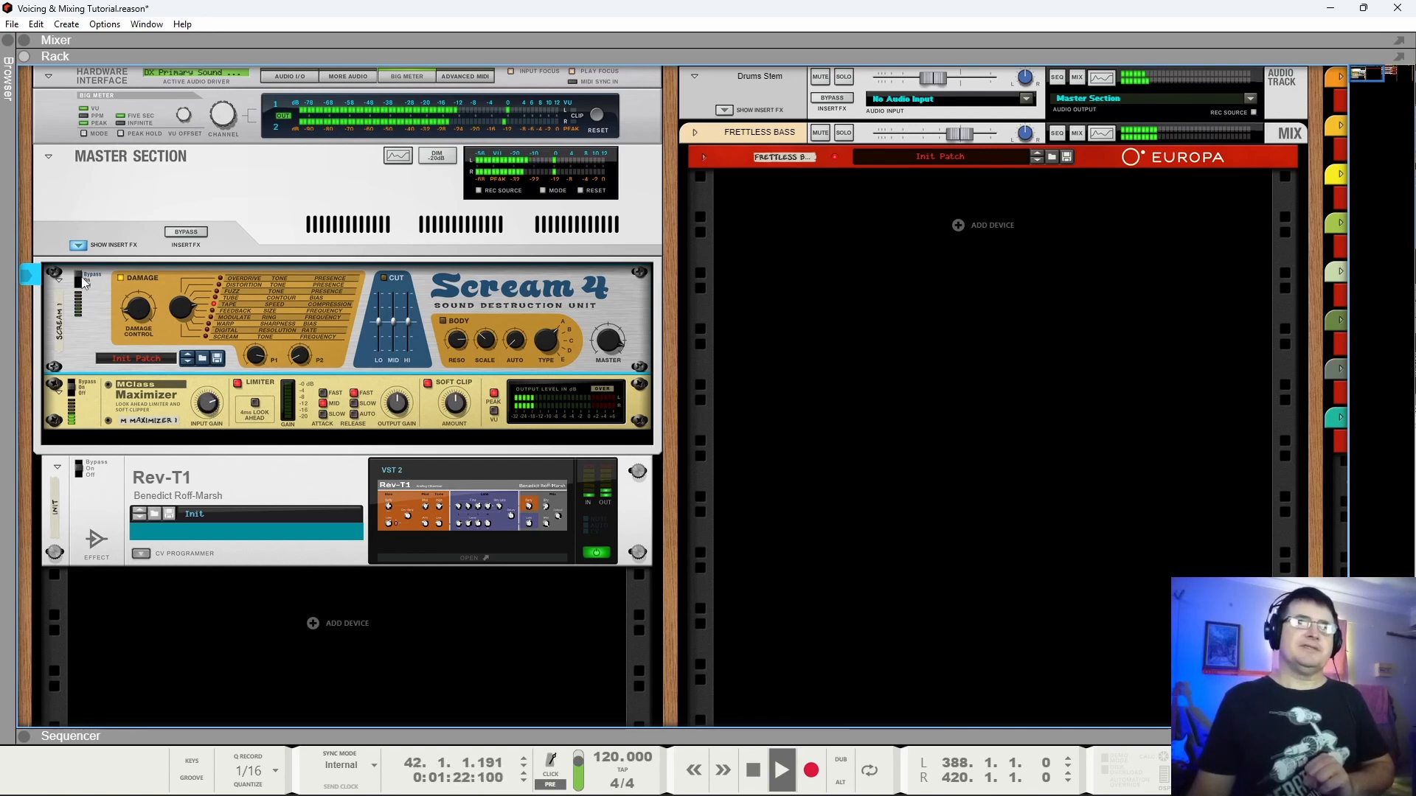
{"action": "left_click", "coordinate": [81, 282]}
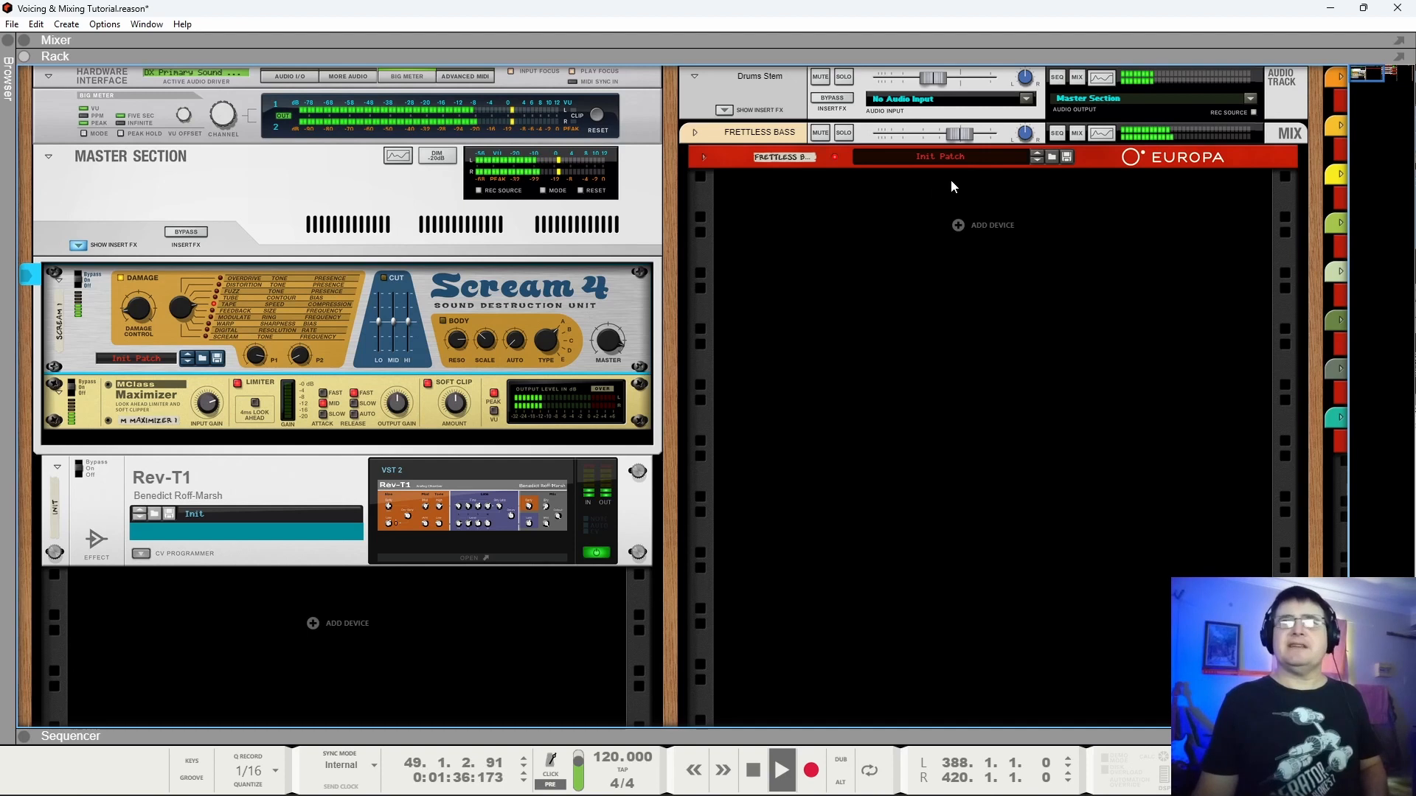
{"action": "left_click_drag", "start_coordinate": [1366, 76], "coordinate": [1376, 124]}
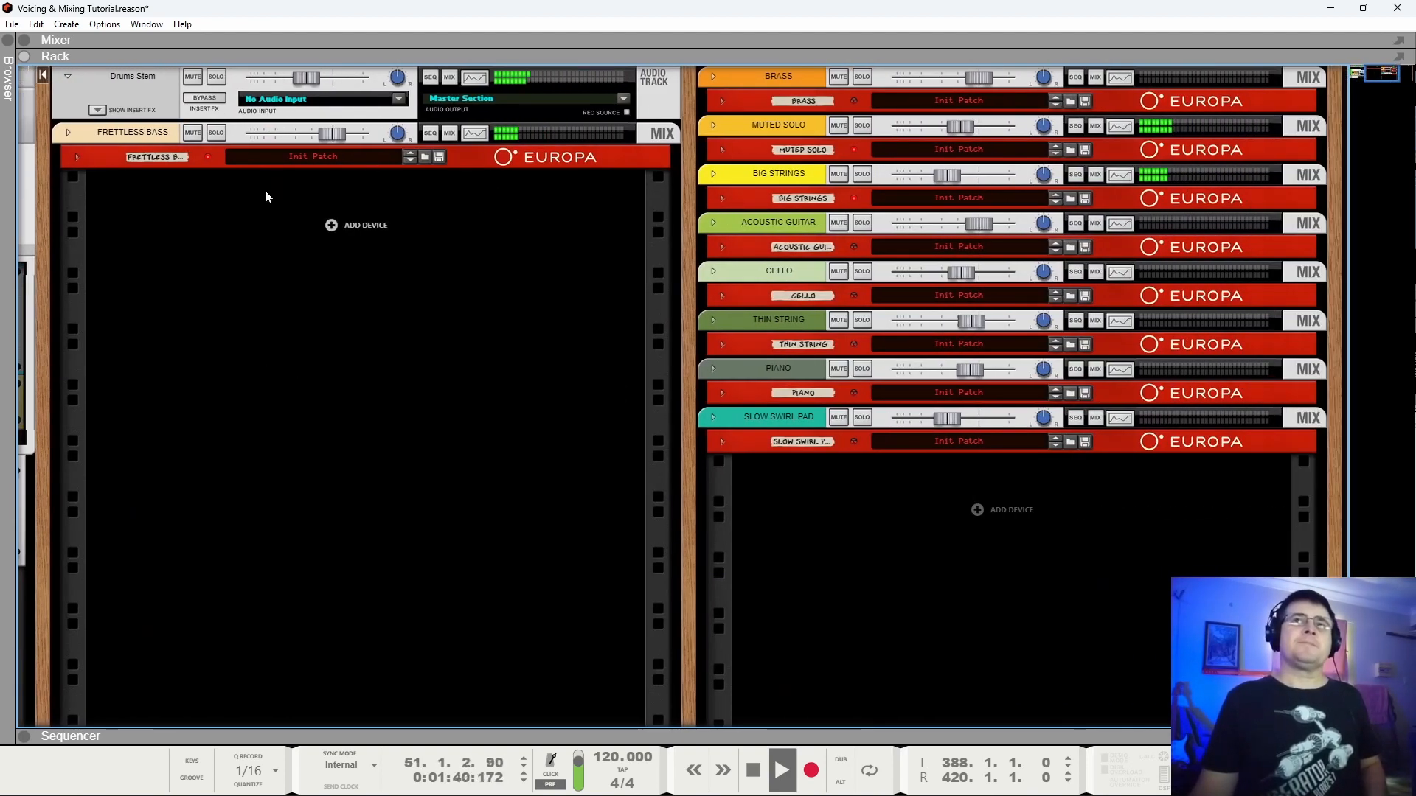
{"action": "key", "text": "space"}
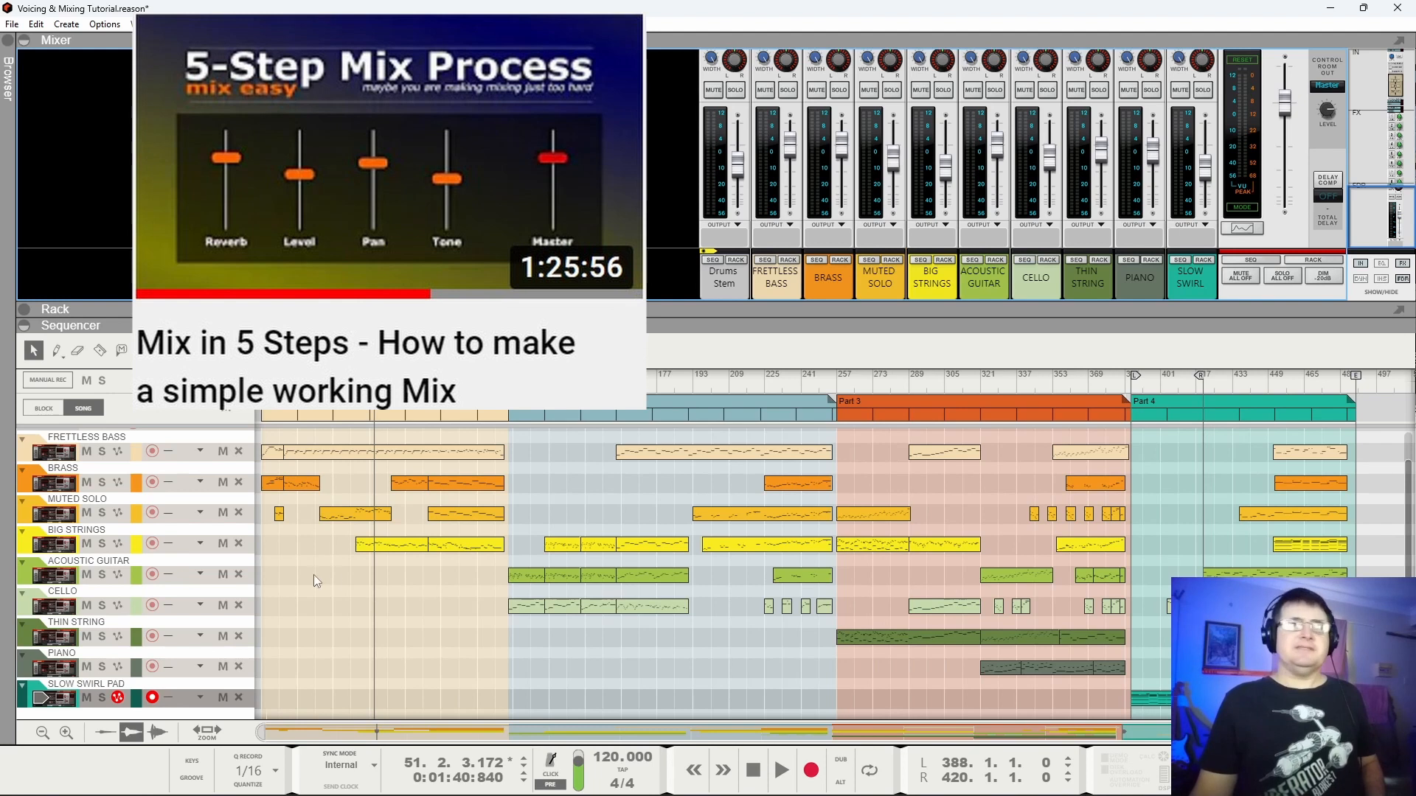
Restart playback in the mixer view and solo the Drums Stem channel.
{"action": "key", "text": "space"}
{"action": "scroll", "coordinate": [1233, 233], "scroll_direction": "up", "scroll_amount": 3}
{"action": "scroll", "coordinate": [1233, 233], "scroll_direction": "up", "scroll_amount": 5}
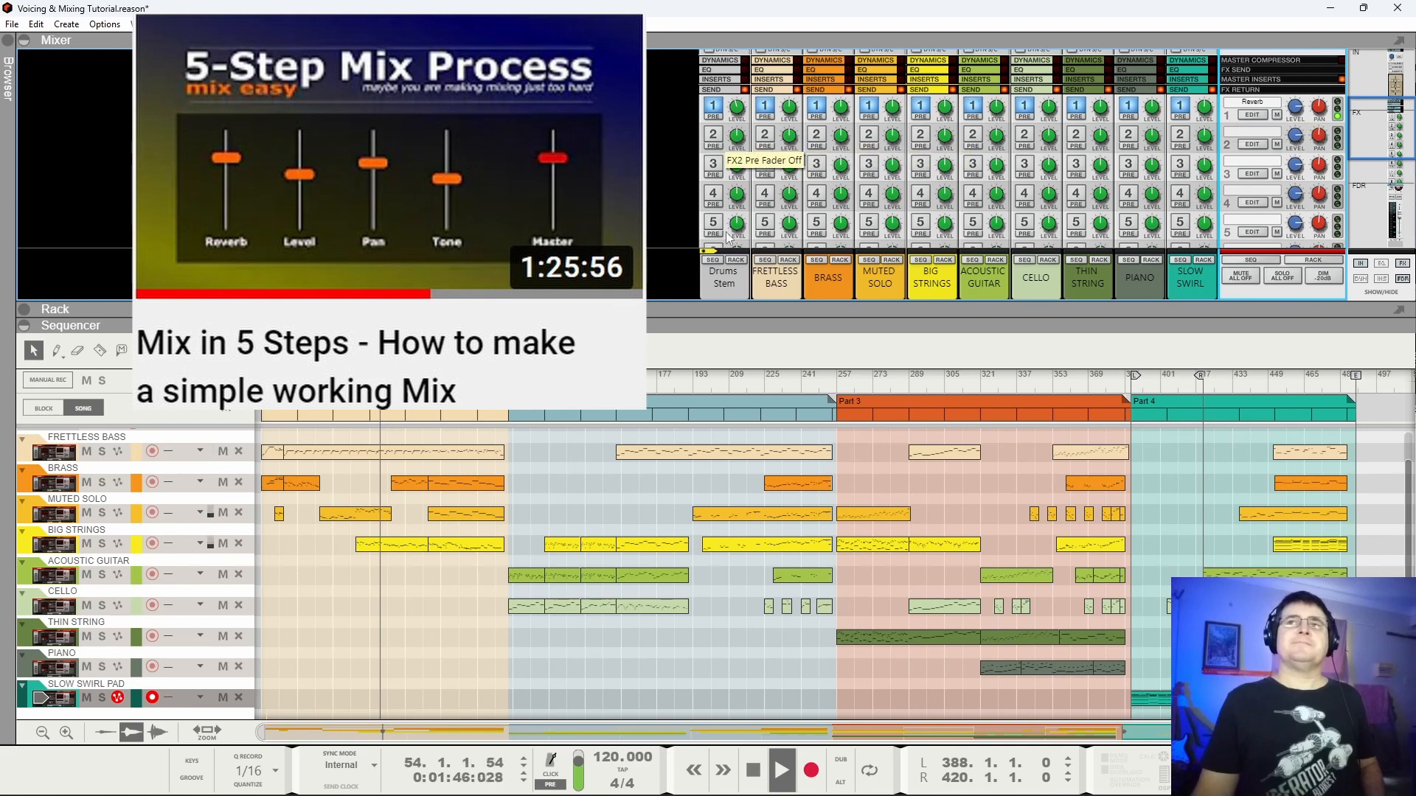
{"action": "scroll", "coordinate": [727, 251], "scroll_direction": "down", "scroll_amount": 5}
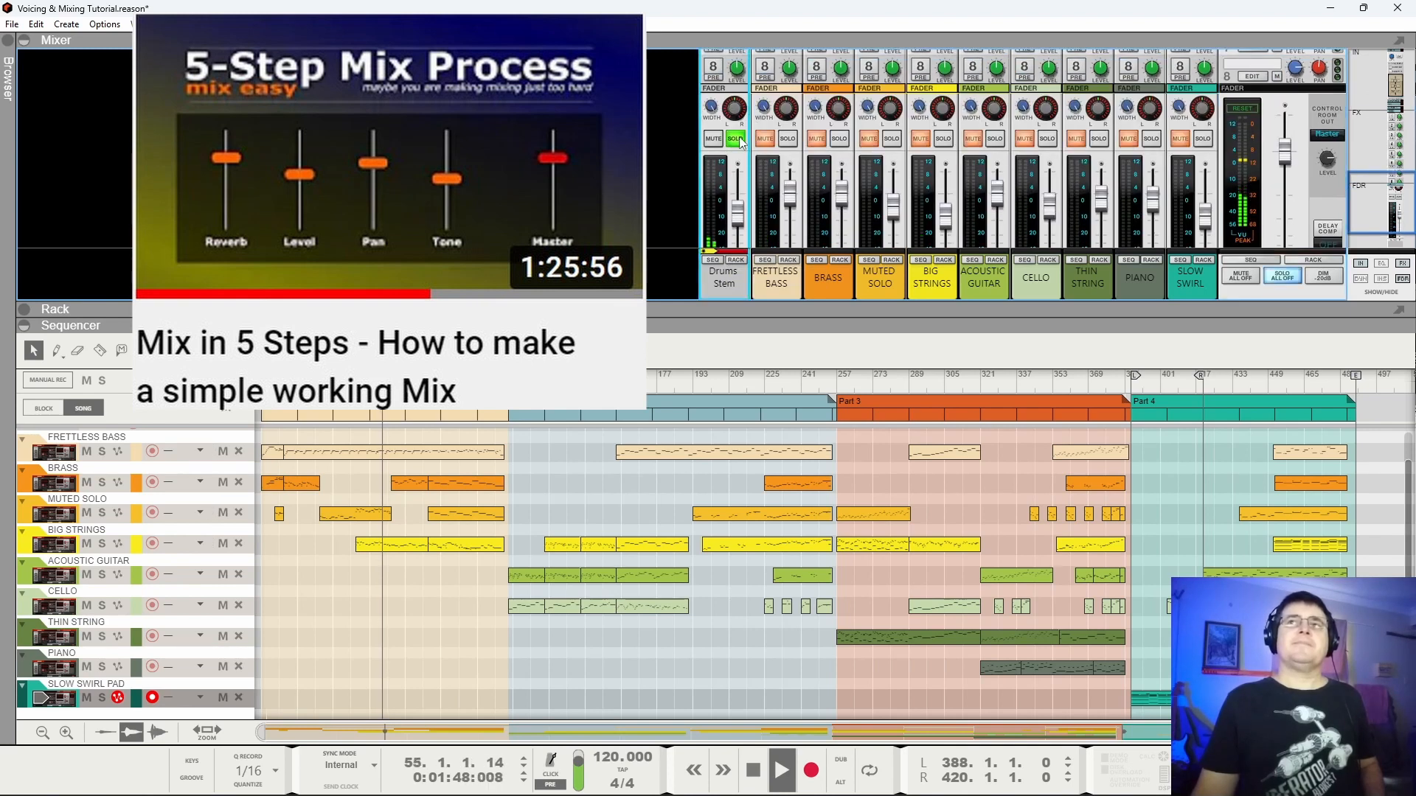
Mute the FX1 Reverb return and set the Drums Stem channel's FX1 send level to -18.59 dB.
{"action": "scroll", "coordinate": [1177, 144], "scroll_direction": "up", "scroll_amount": 5}
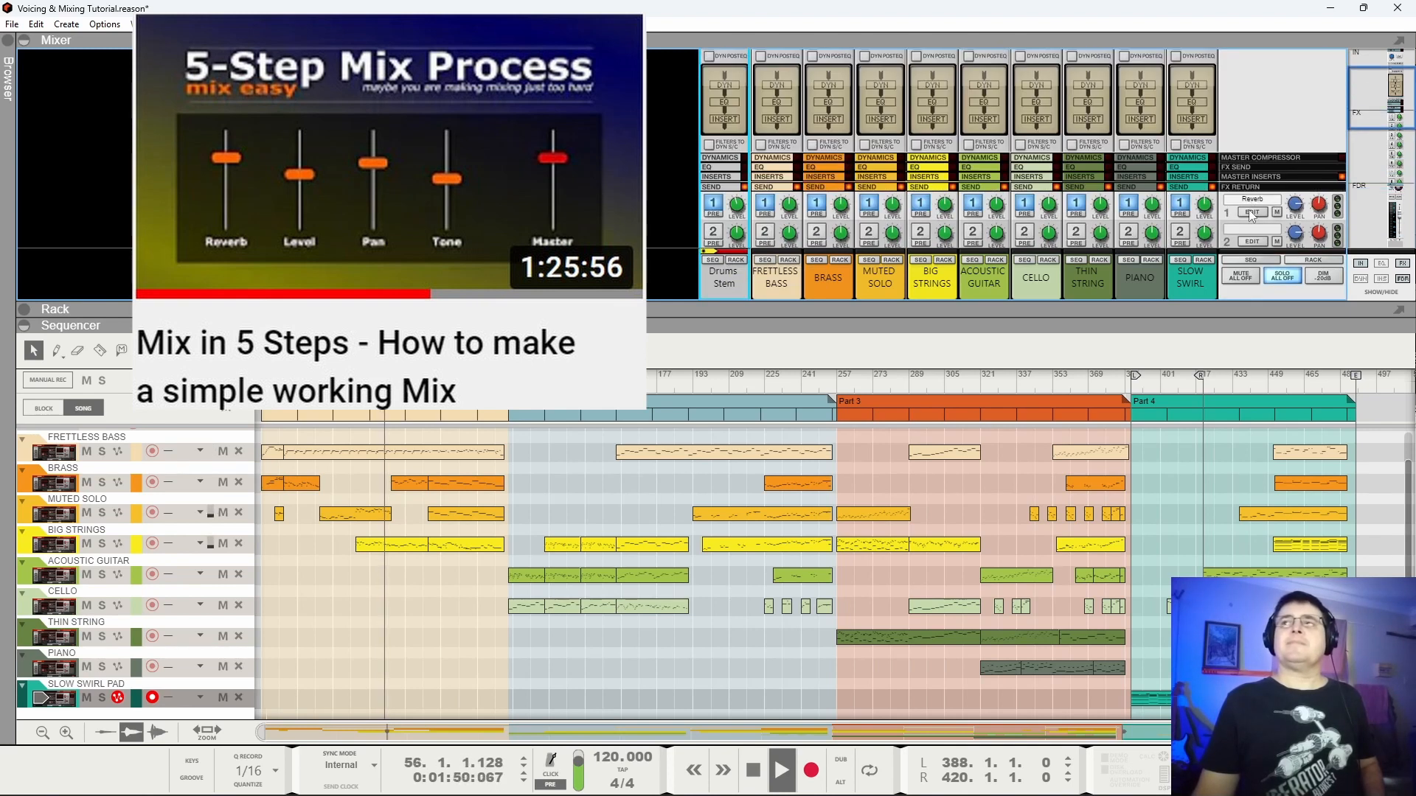
{"action": "left_click", "coordinate": [1276, 212]}
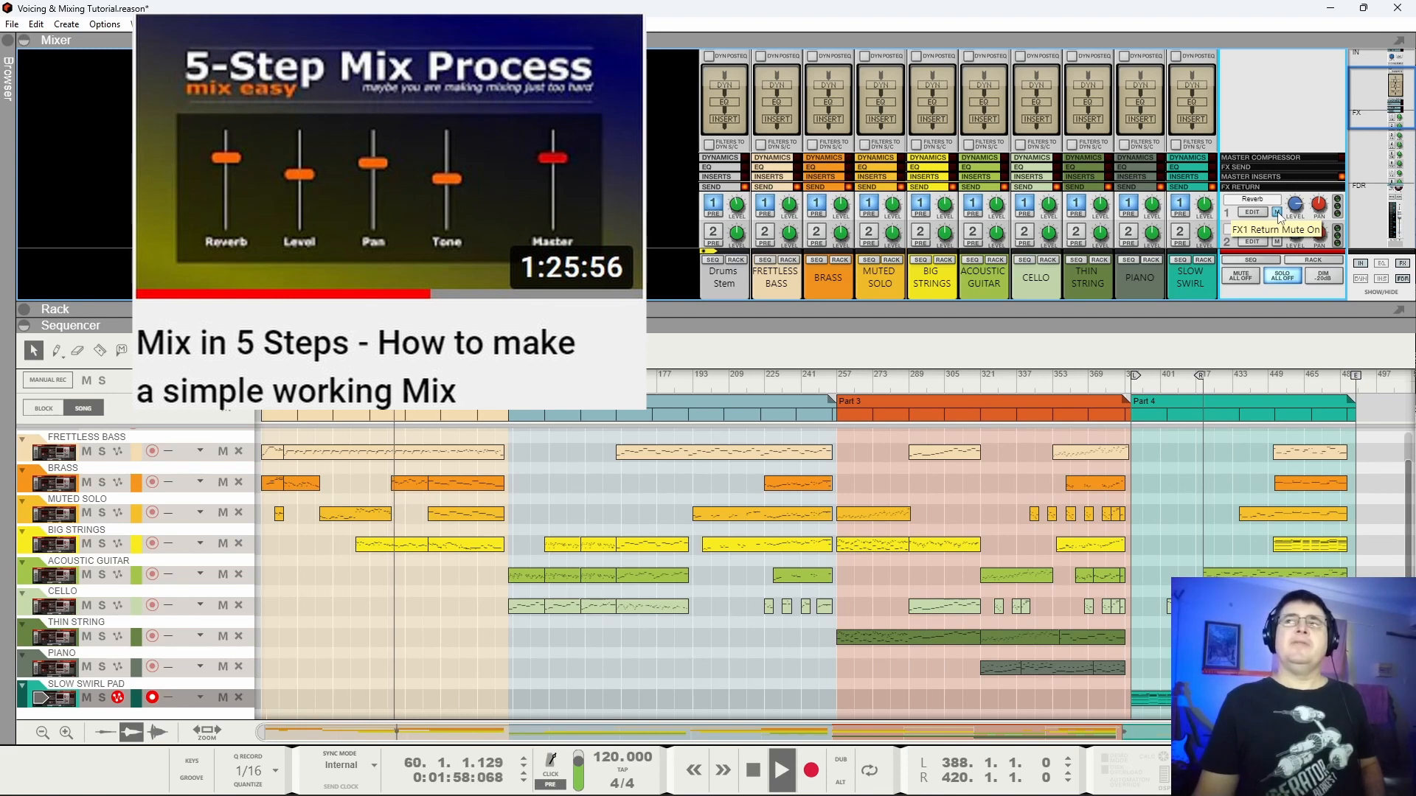
{"action": "left_click_drag", "start_coordinate": [744, 209], "coordinate": [744, 221]}
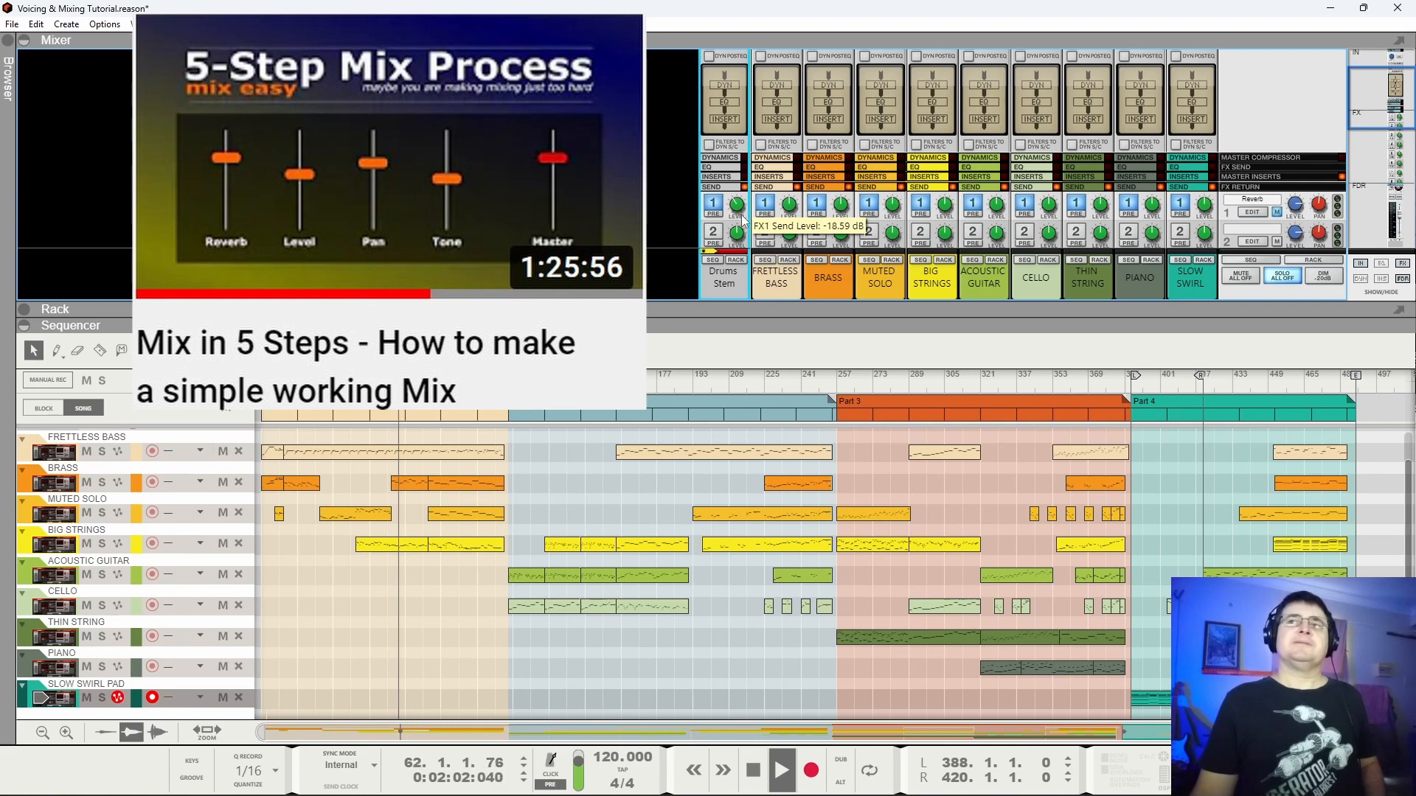
Set the Drums Stem channel's FX1 send level to -18.06 dB, unmute the FX1 Reverb return, clear the solo, and stop playback.
{"action": "mouse_move", "coordinate": [749, 218]}
{"action": "left_mouse_down"}
{"action": "mouse_move", "coordinate": [742, 374]}
{"action": "mouse_move", "coordinate": [737, 33]}
{"action": "mouse_move", "coordinate": [741, 216]}
{"action": "left_mouse_up"}
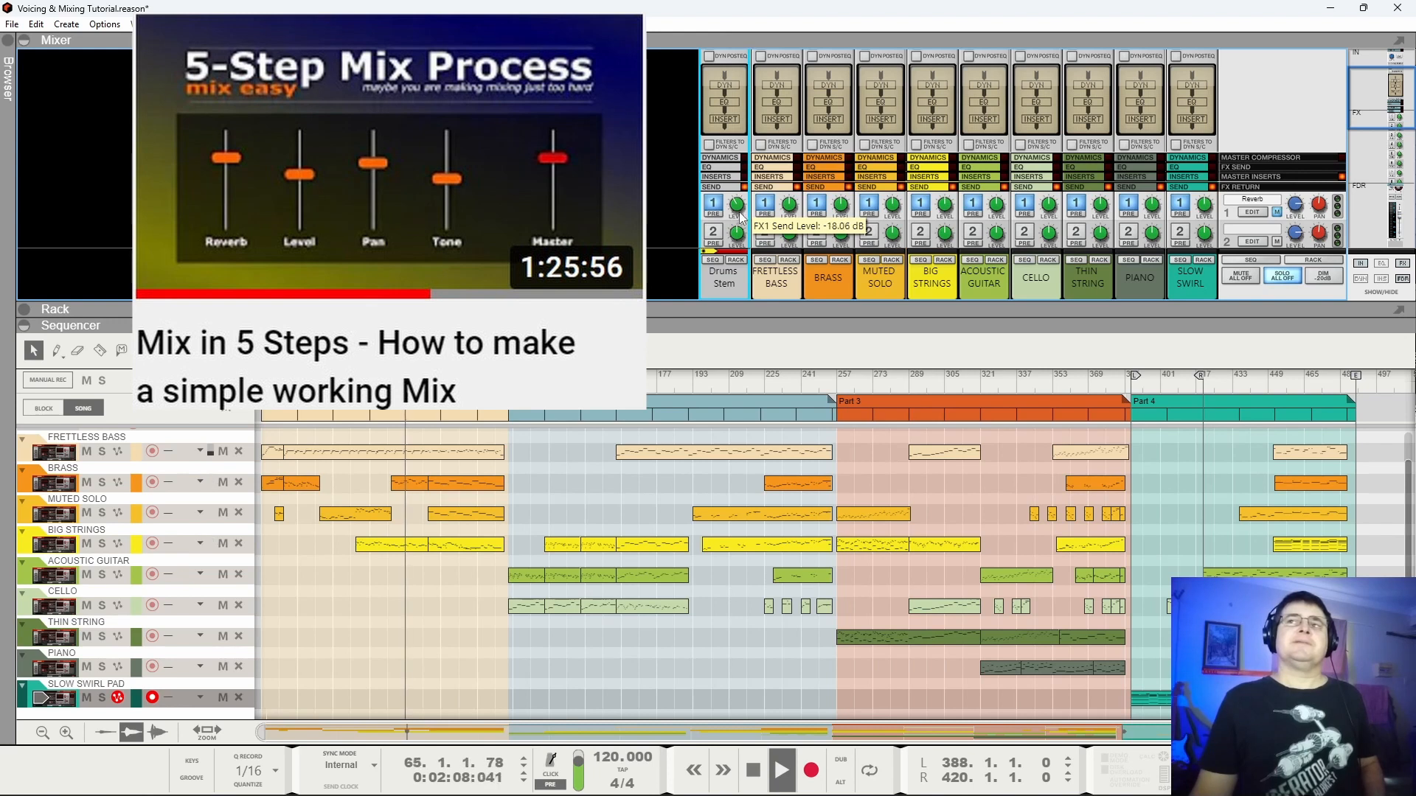
{"action": "left_click", "coordinate": [1280, 221]}
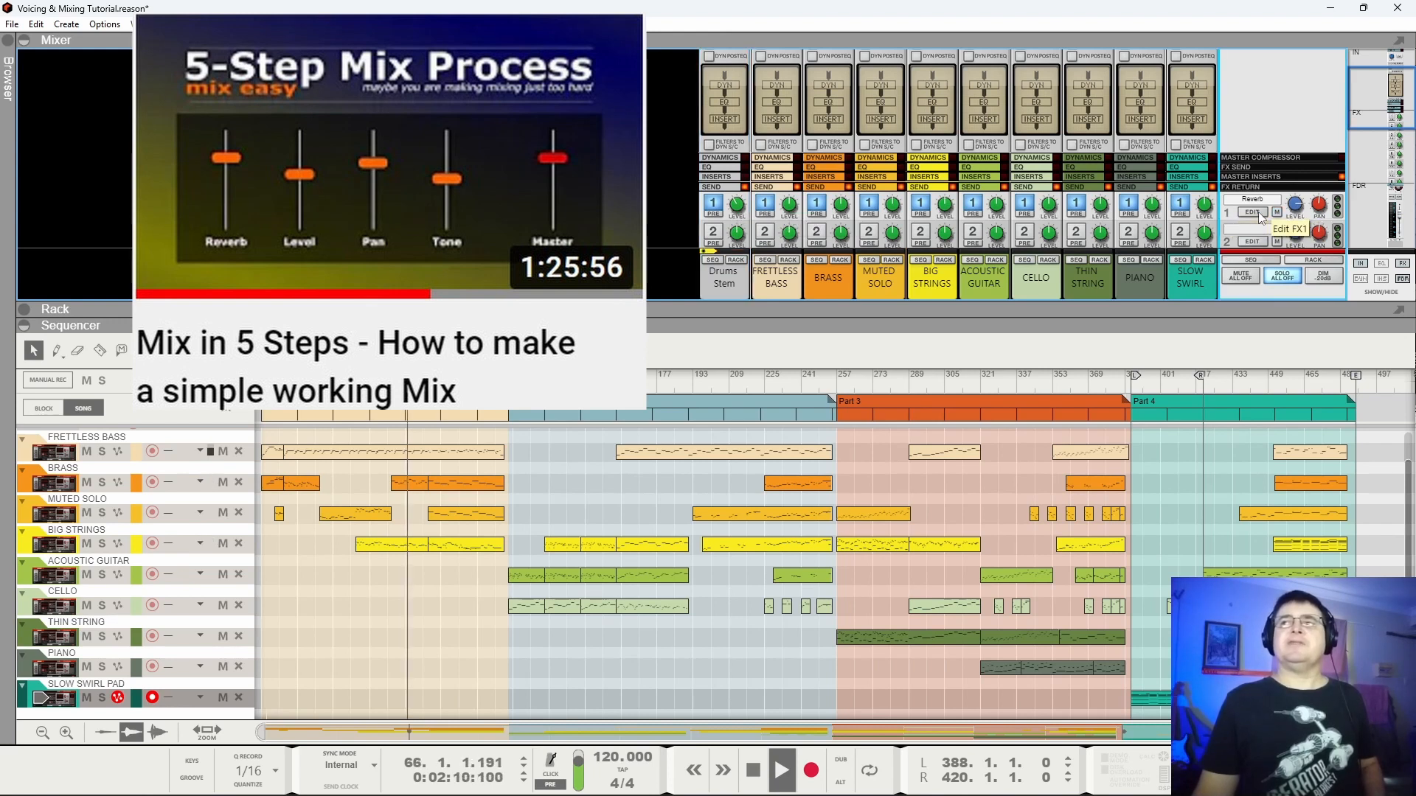
{"action": "scroll", "coordinate": [770, 205], "scroll_direction": "down", "scroll_amount": 5}
{"action": "scroll", "coordinate": [771, 205], "scroll_direction": "down", "scroll_amount": 4}
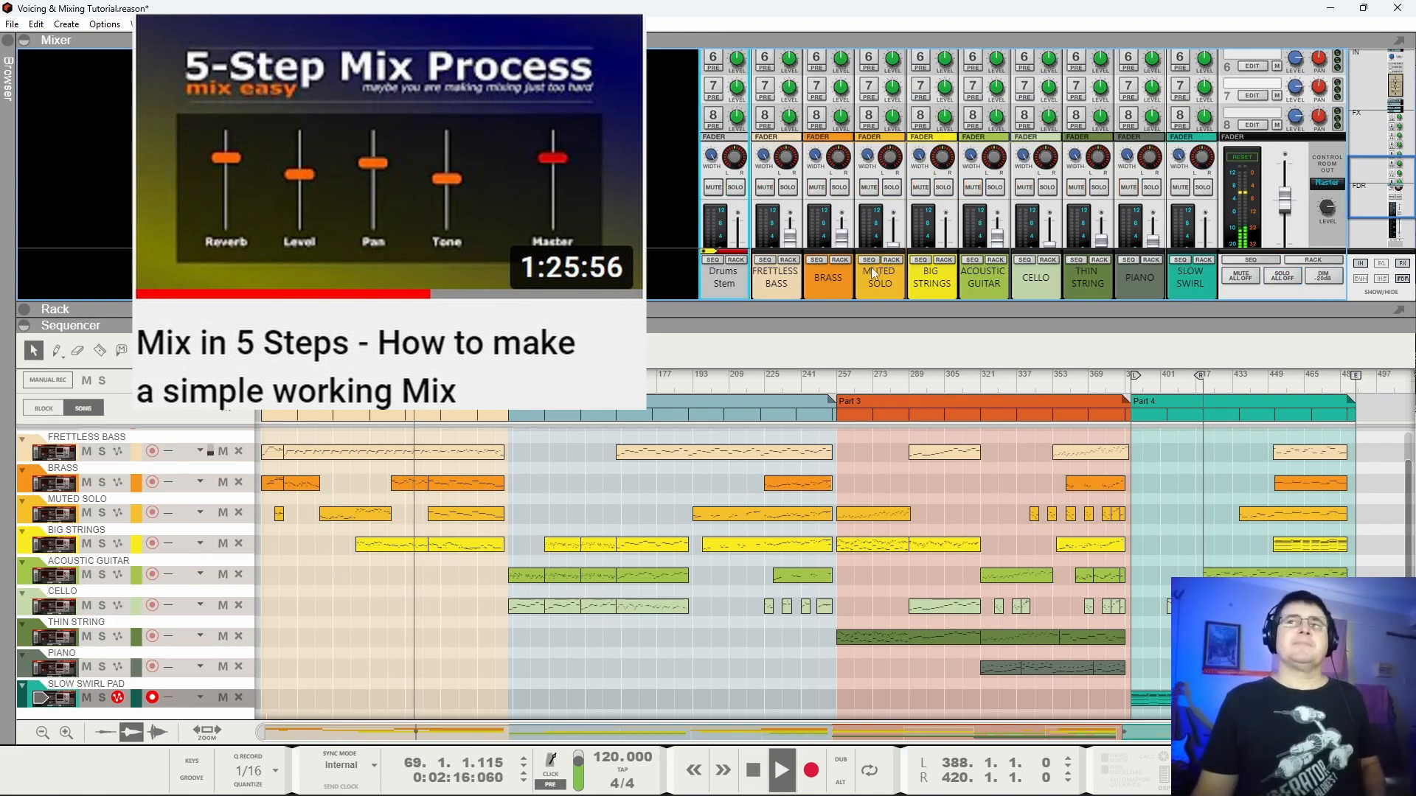
{"action": "key", "text": "space"}
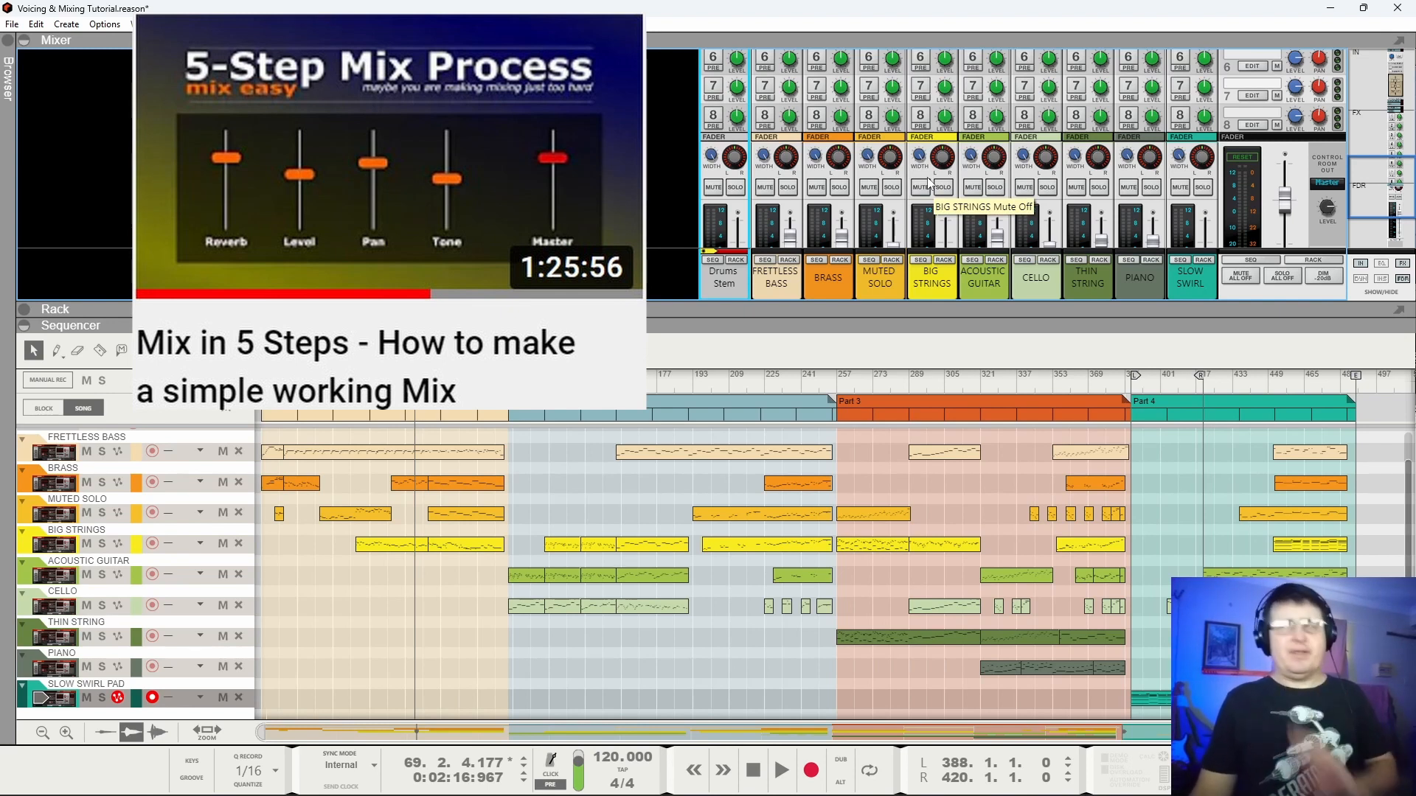
Play the full mix from bar 75, try the Big Strings channel level at 8.06 dB, and undo that change.
{"action": "scroll", "coordinate": [1136, 225], "scroll_direction": "down", "scroll_amount": 3}
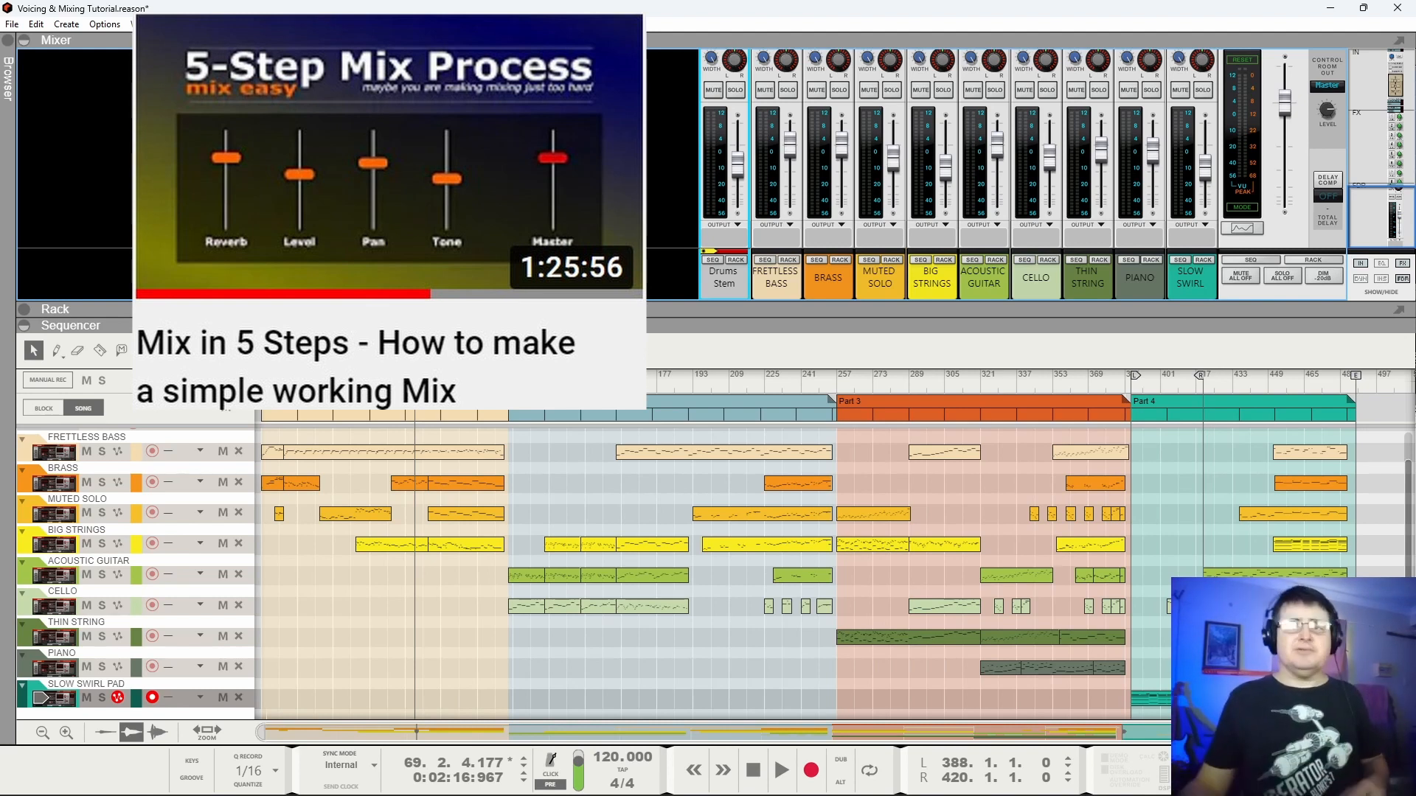
{"action": "left_click_drag", "start_coordinate": [415, 376], "coordinate": [427, 376]}
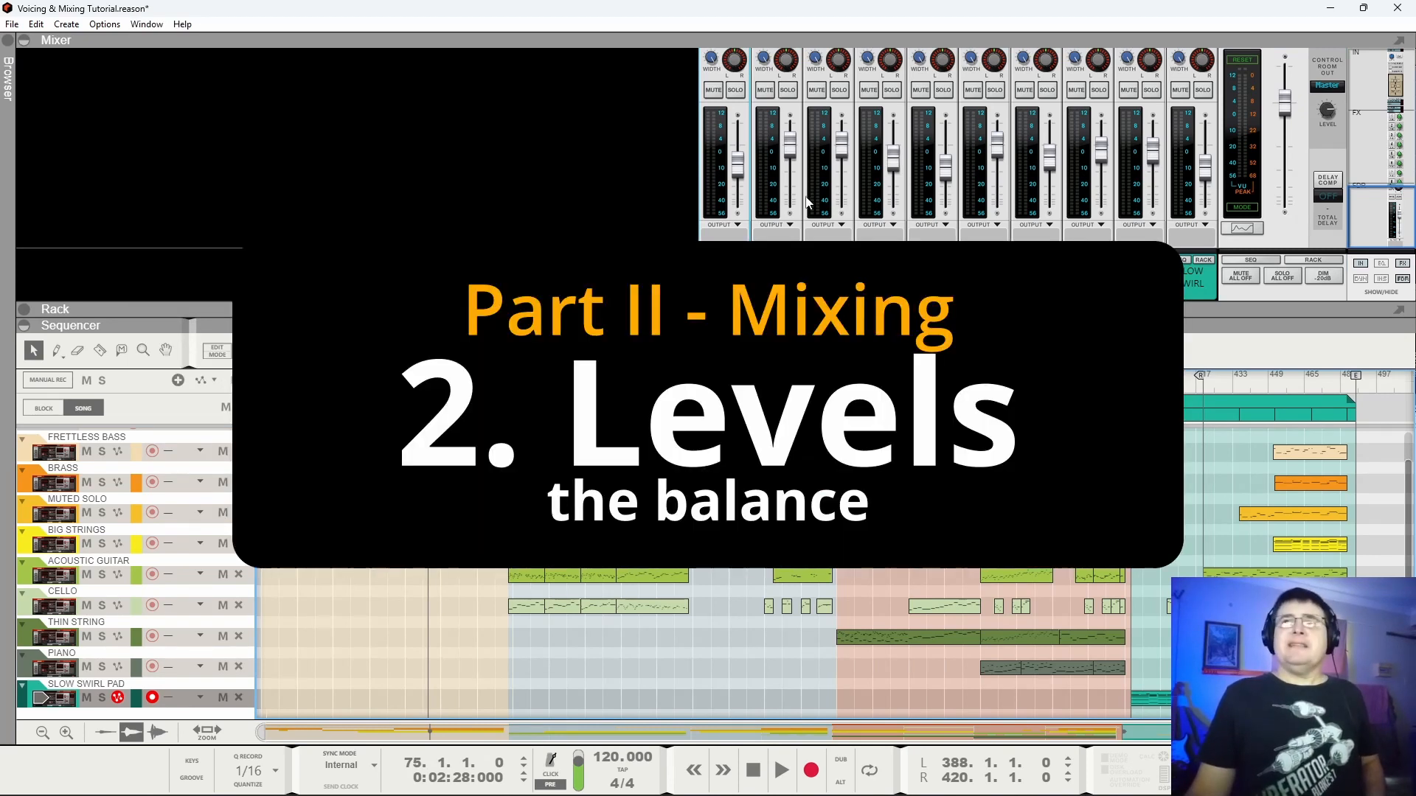
{"action": "mouse_move", "coordinate": [1208, 181]}
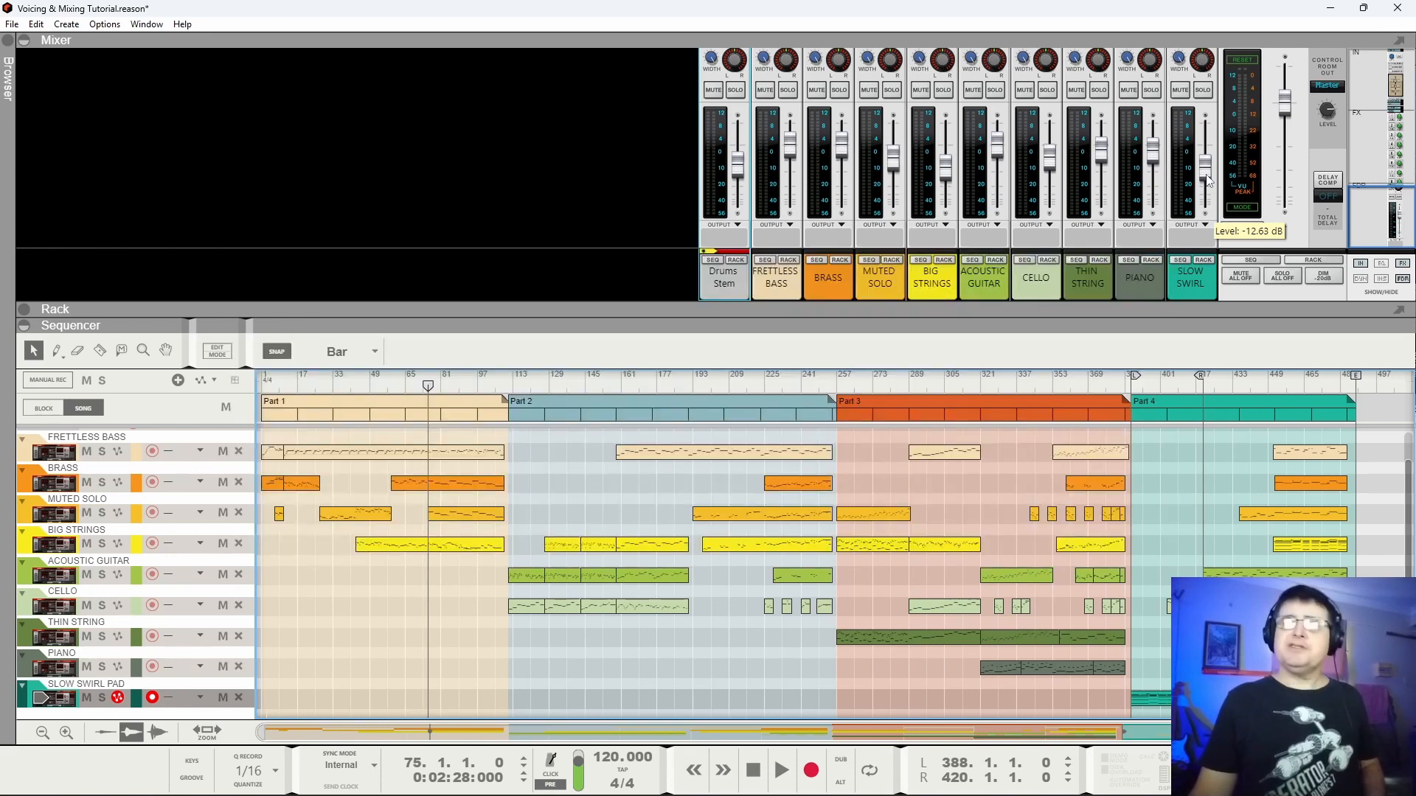
{"action": "key", "text": "space"}
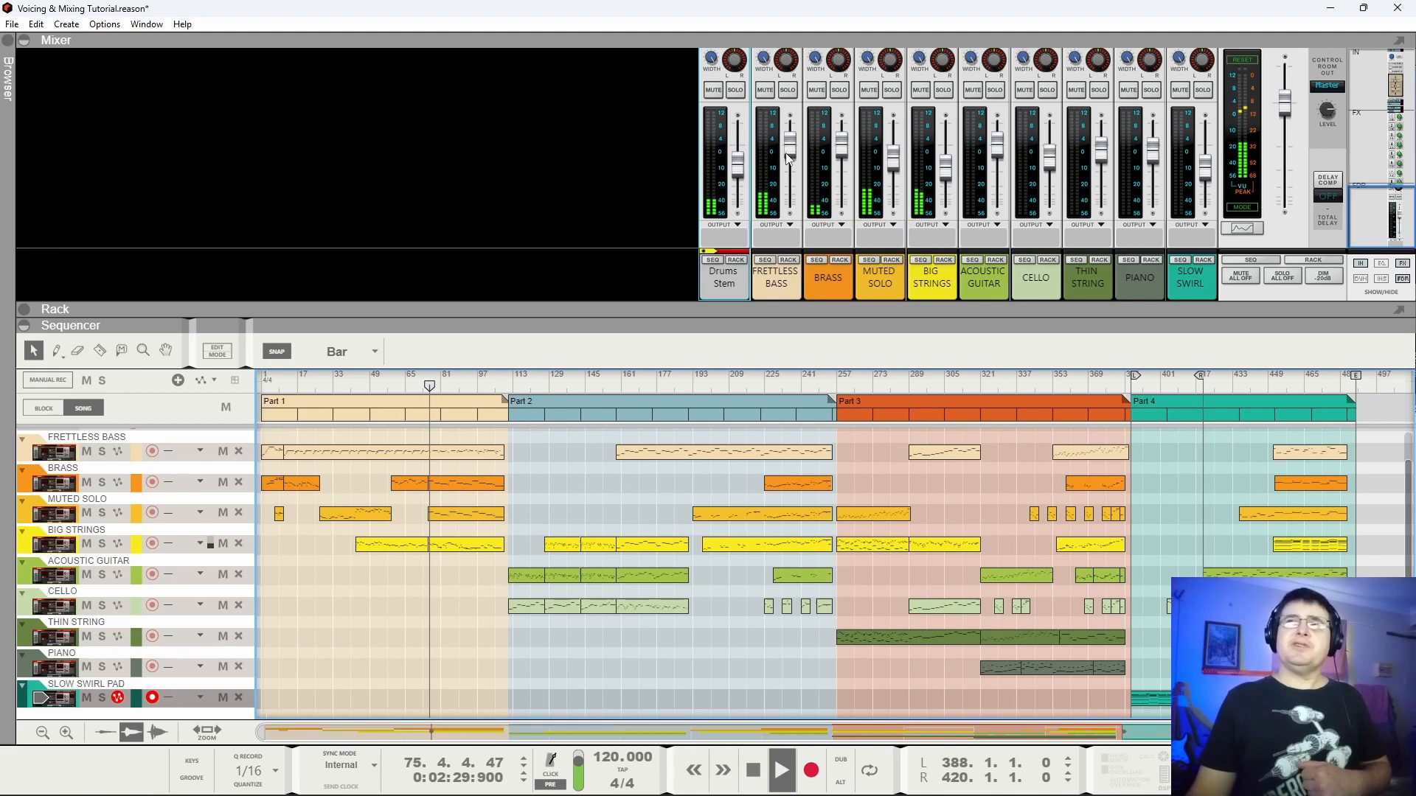
{"action": "mouse_move", "coordinate": [1002, 158]}
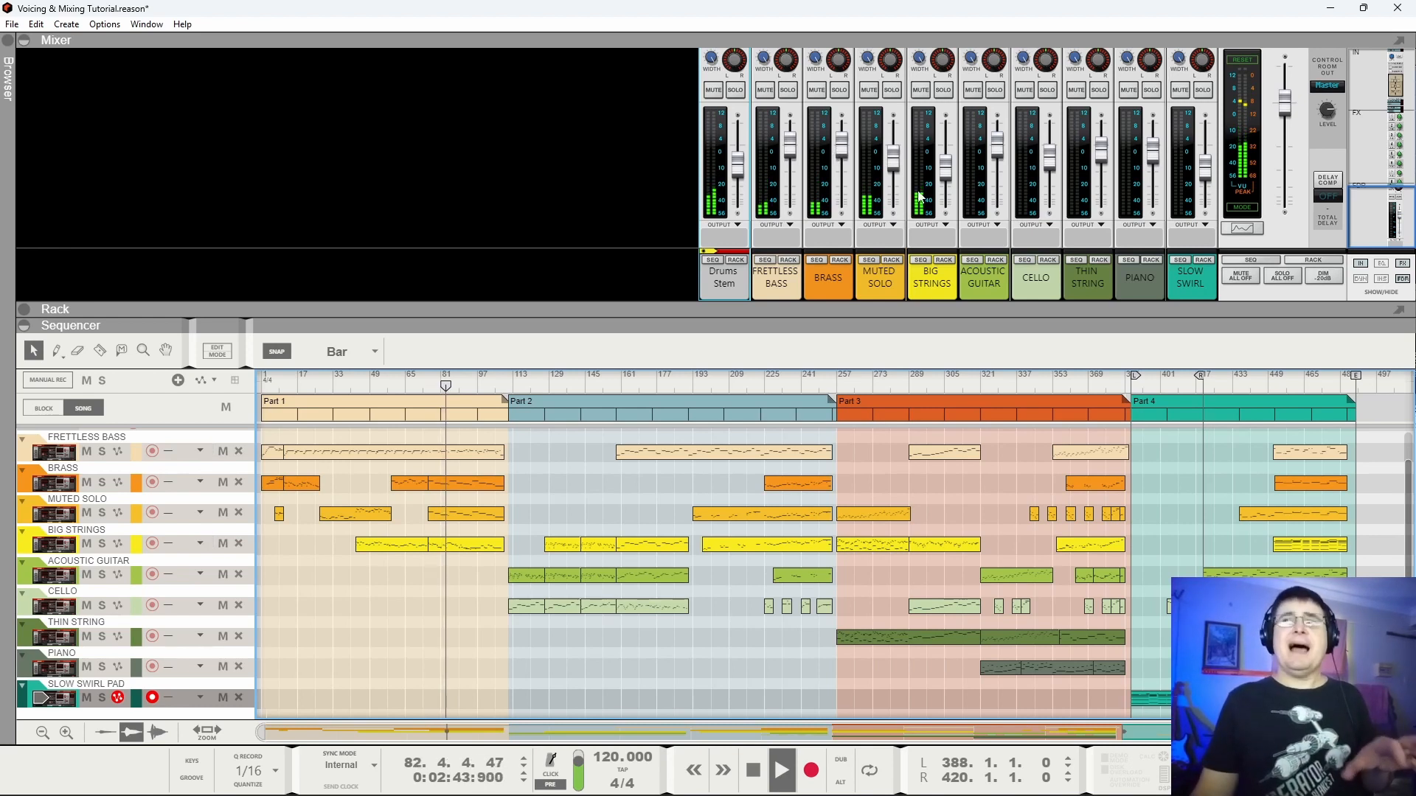
{"action": "left_click_drag", "start_coordinate": [945, 169], "coordinate": [952, 131]}
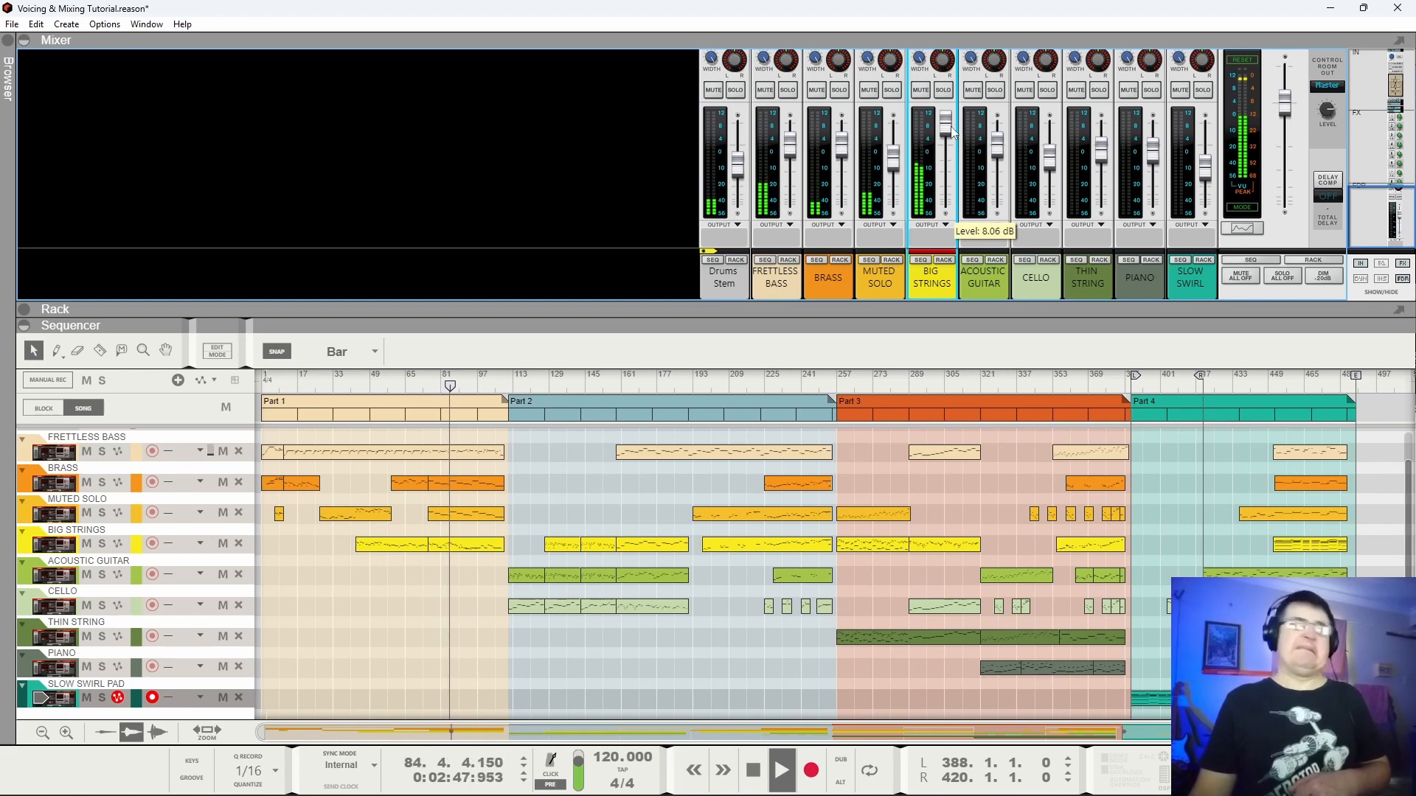
{"action": "key", "text": "ctrl+z"}
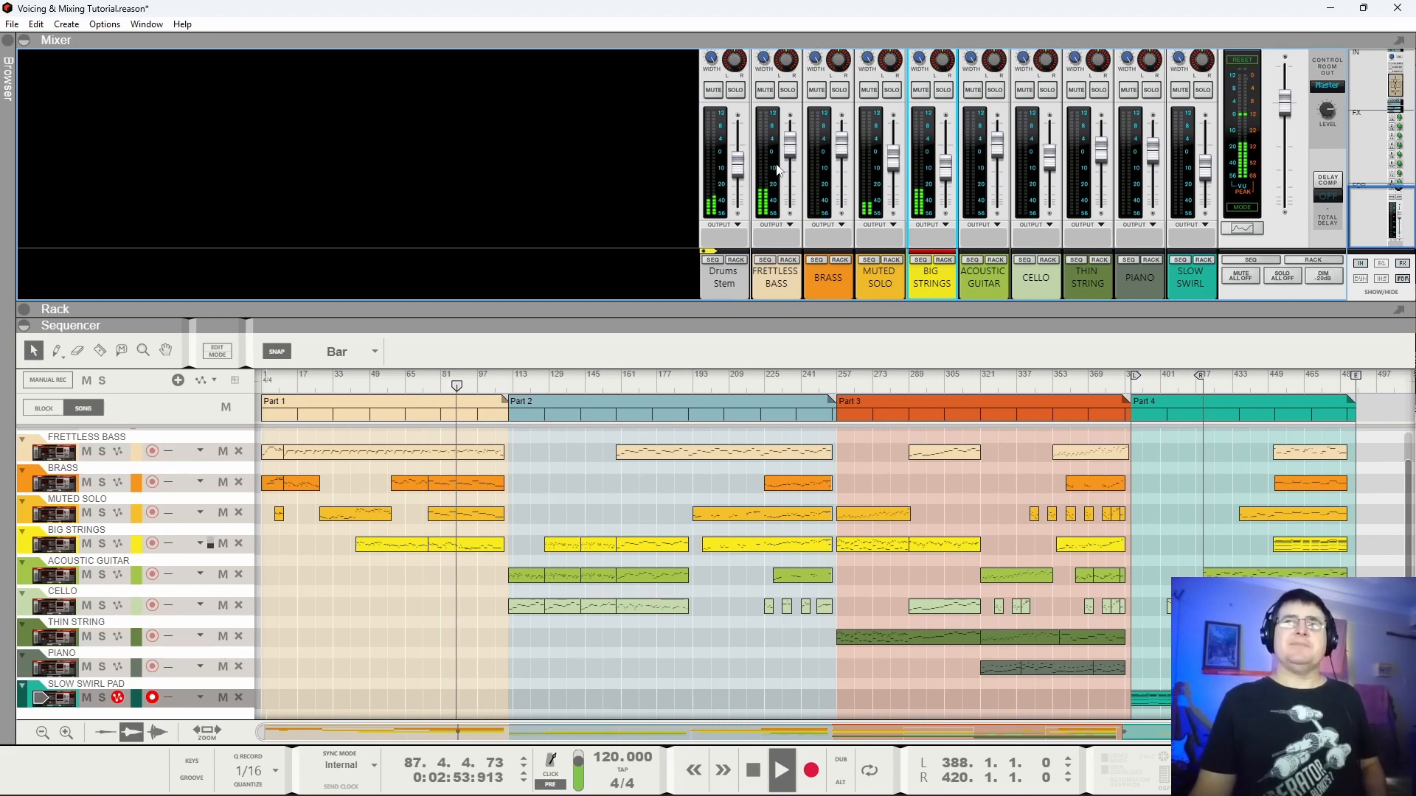
Try the Frettless Bass level at 8.06 dB, reset it, and play the mix with both the Drums Stem and Frettless Bass faders raised.
{"action": "left_click_drag", "start_coordinate": [789, 145], "coordinate": [789, 129]}
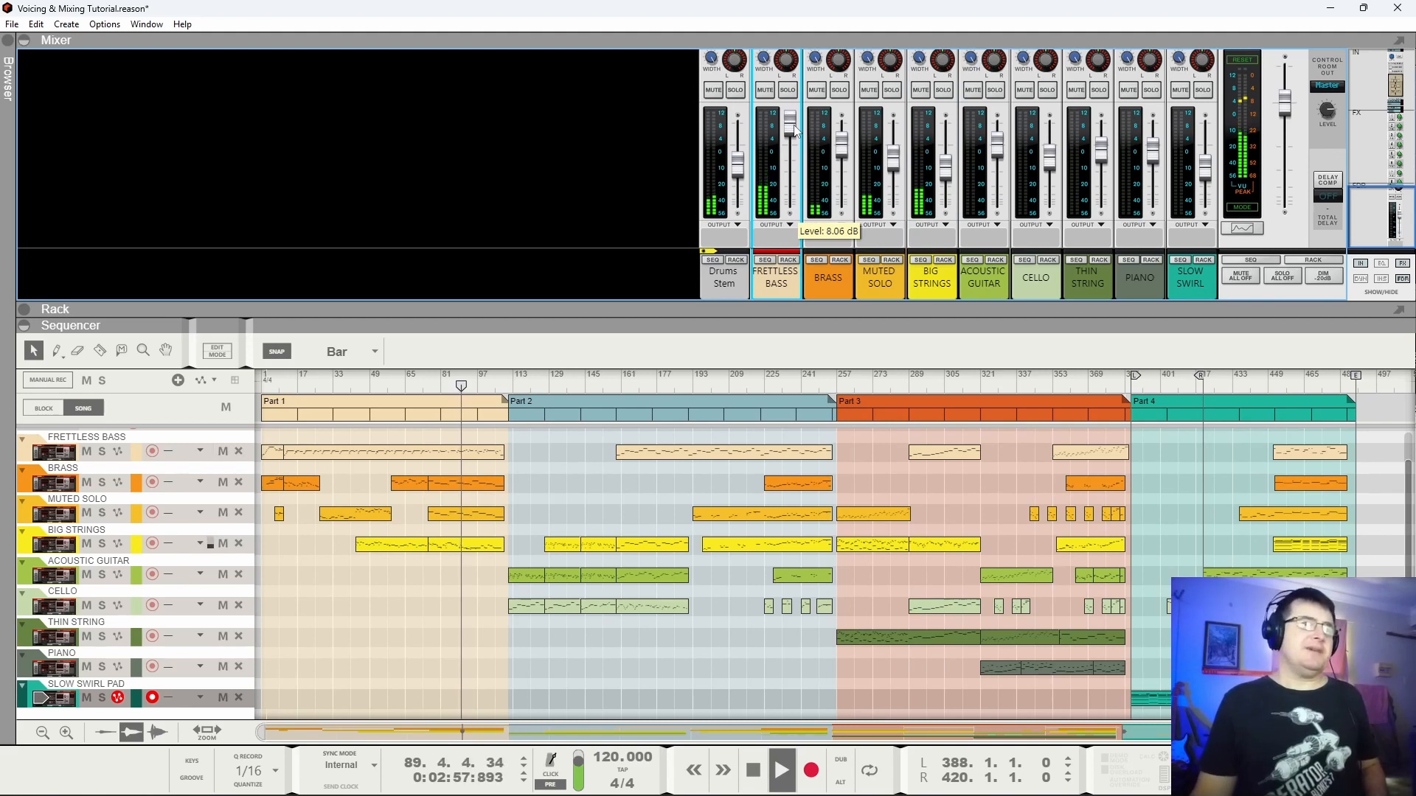
{"action": "left_click", "coordinate": [794, 130], "text": "ctrl"}
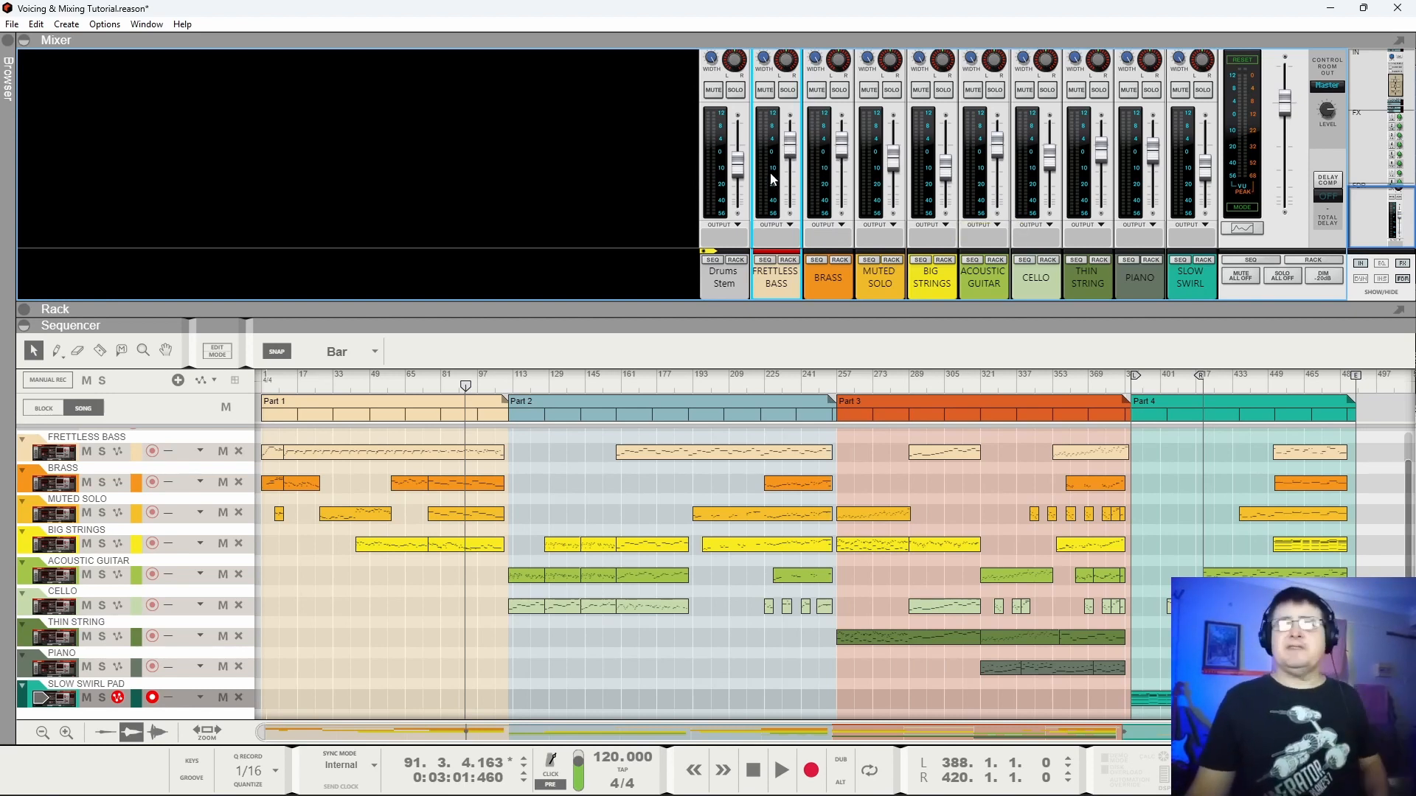
{"action": "left_click_drag", "start_coordinate": [736, 172], "coordinate": [815, 81]}
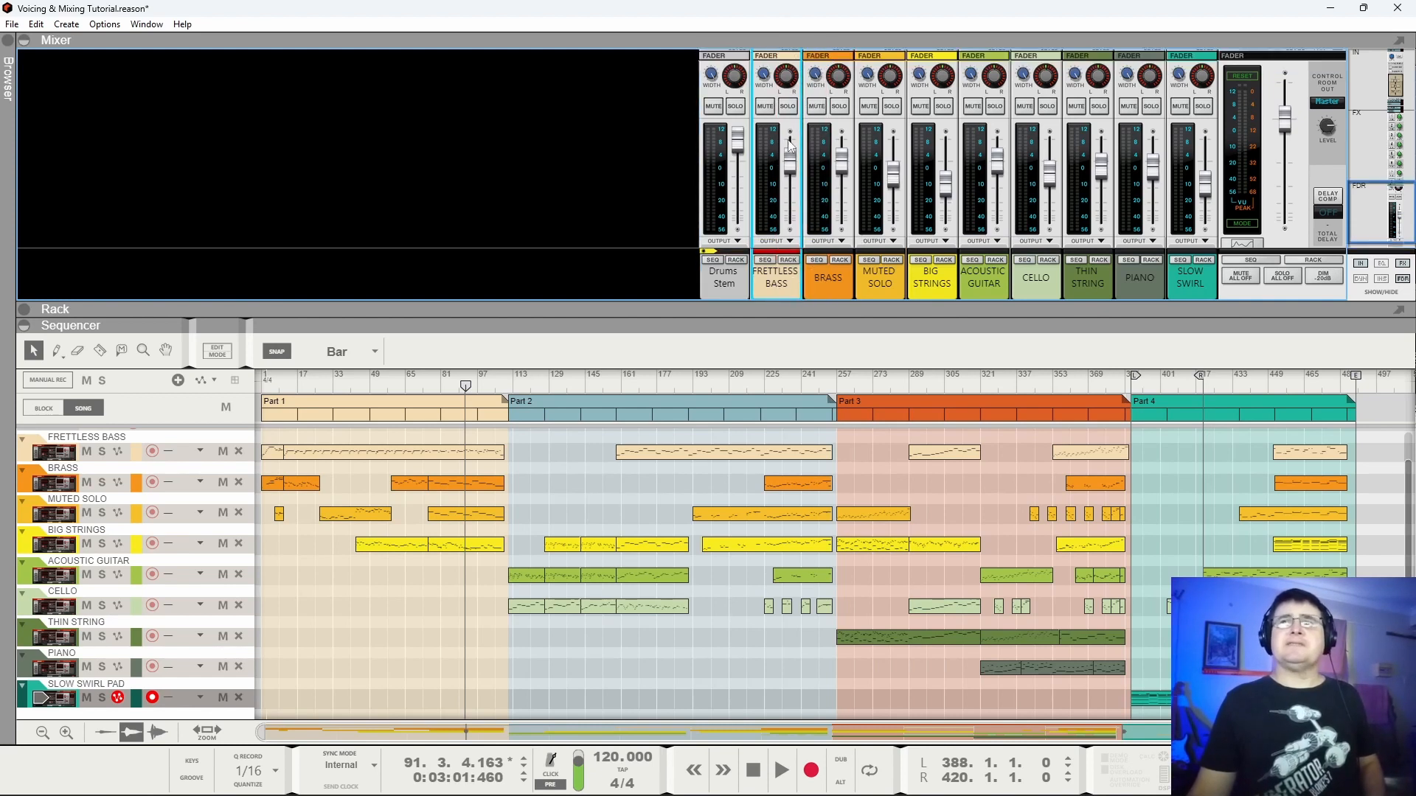
{"action": "key", "text": "space"}
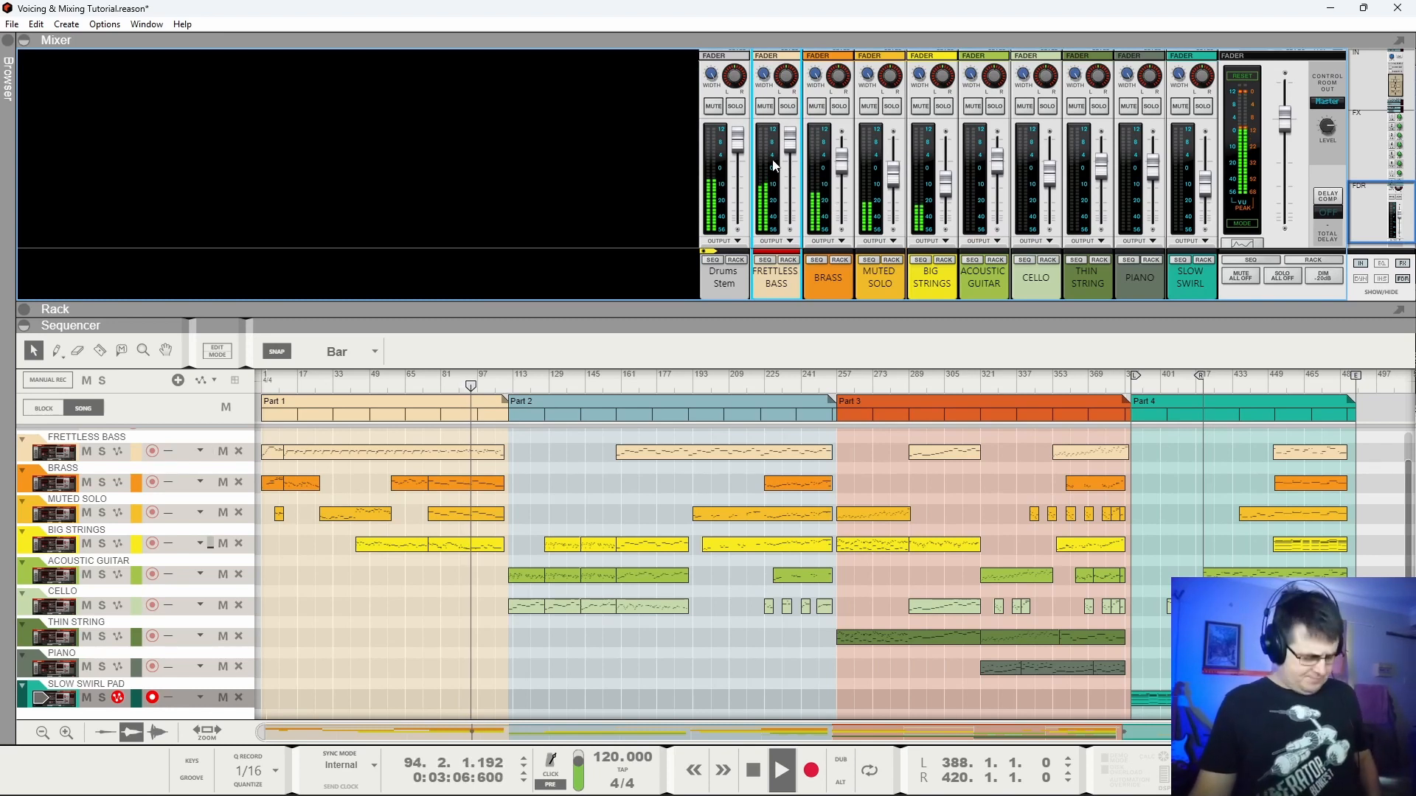
Compare the playing mix with the Drums Stem channel's FX1 send off and on, and stop playback.
{"action": "scroll", "coordinate": [774, 166], "scroll_direction": "down", "scroll_amount": 1}
{"action": "scroll", "coordinate": [774, 166], "scroll_direction": "up", "scroll_amount": 4}
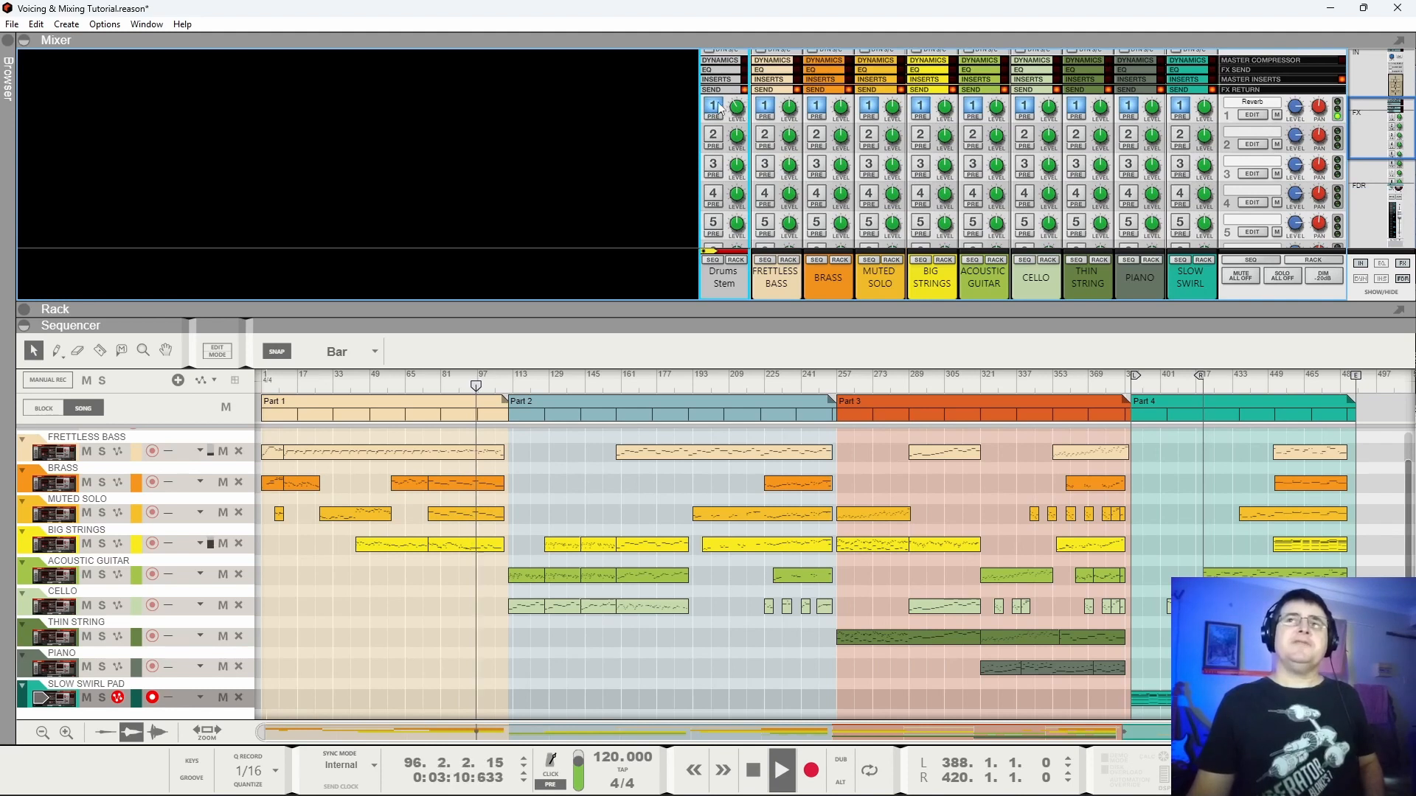
{"action": "left_click", "coordinate": [714, 109]}
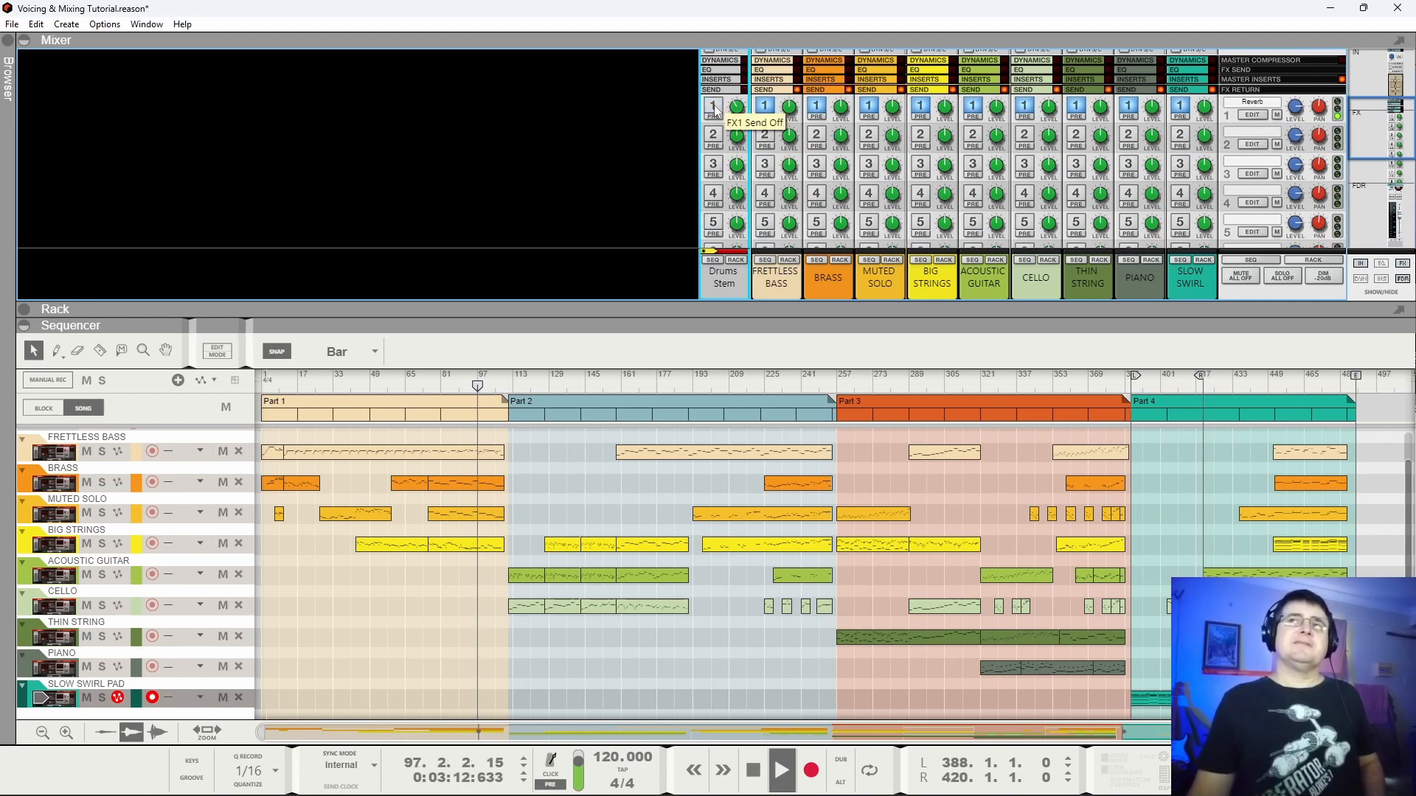
{"action": "left_click", "coordinate": [714, 109]}
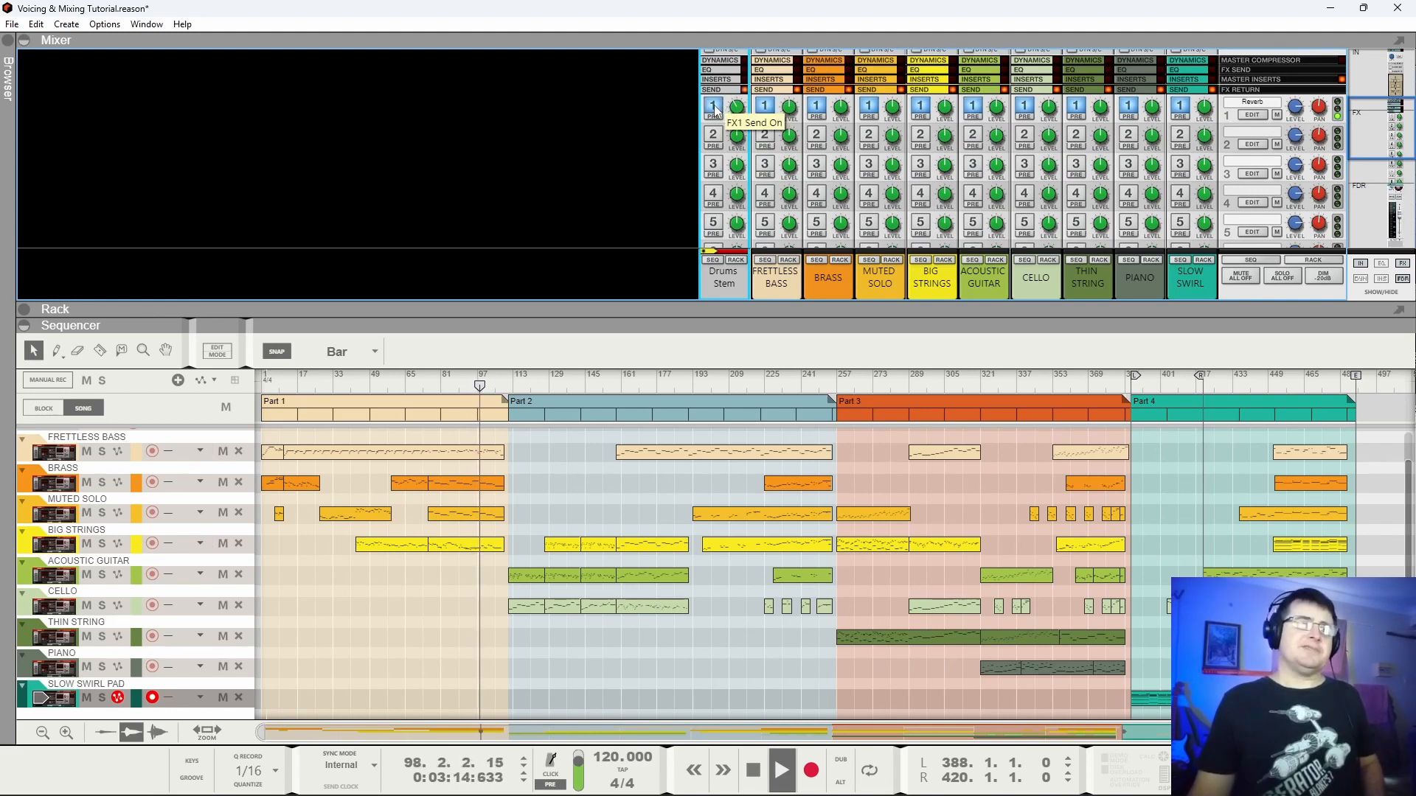
{"action": "key", "text": "space"}
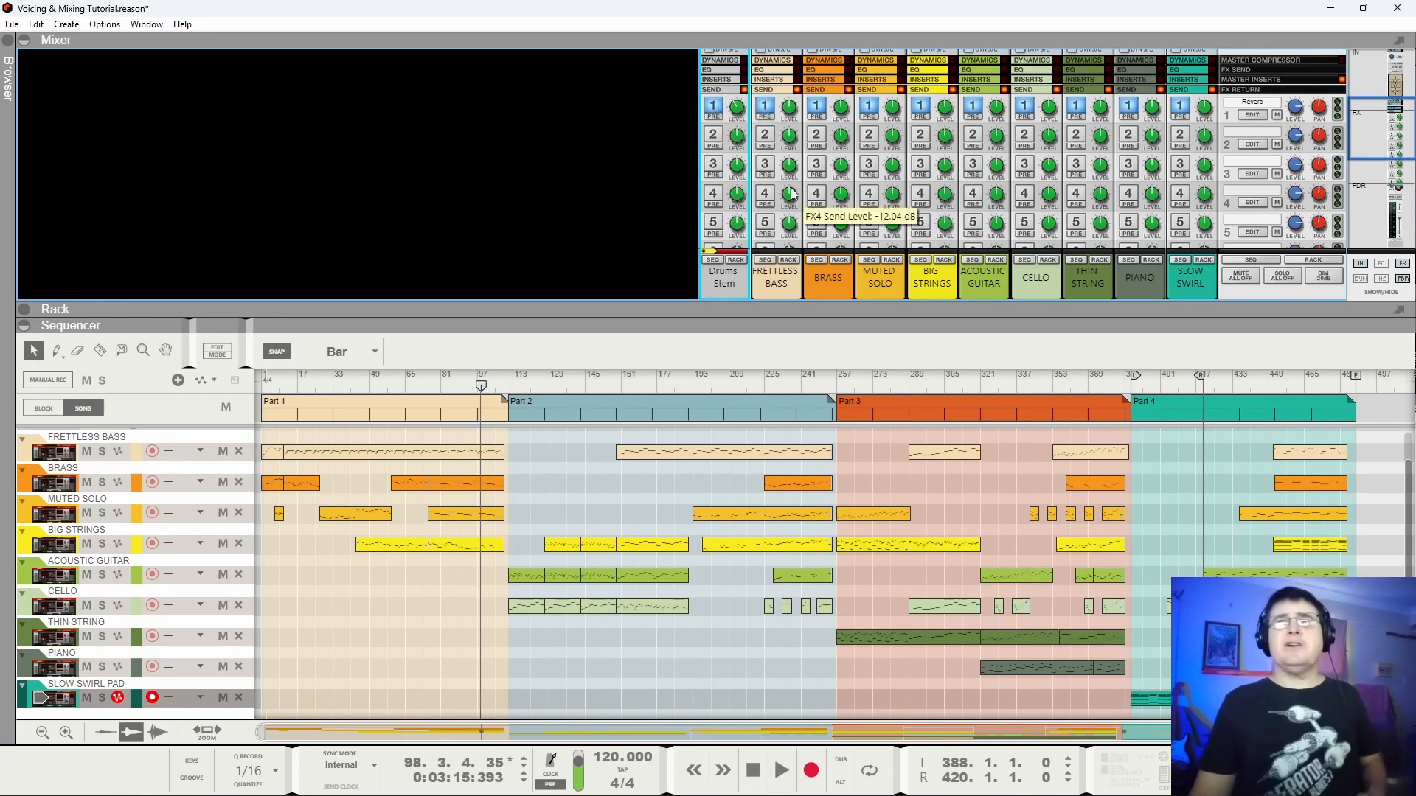
Listen to the Drums Stem and Frettless Bass channels each soloed, moving playback to bar 159 for the bass, and clear the solo.
{"action": "scroll", "coordinate": [801, 187], "scroll_direction": "down", "scroll_amount": 5}
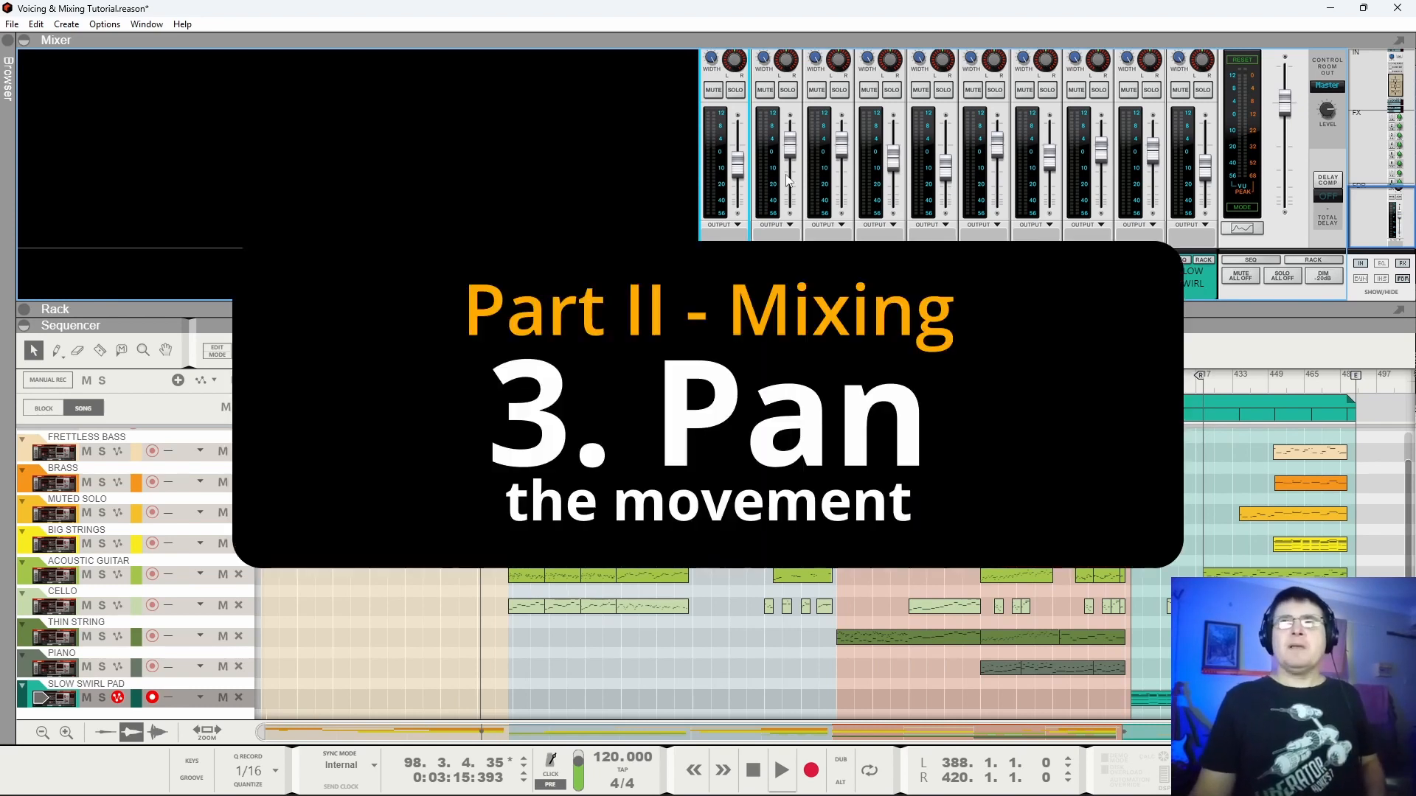
{"action": "key", "text": "space"}
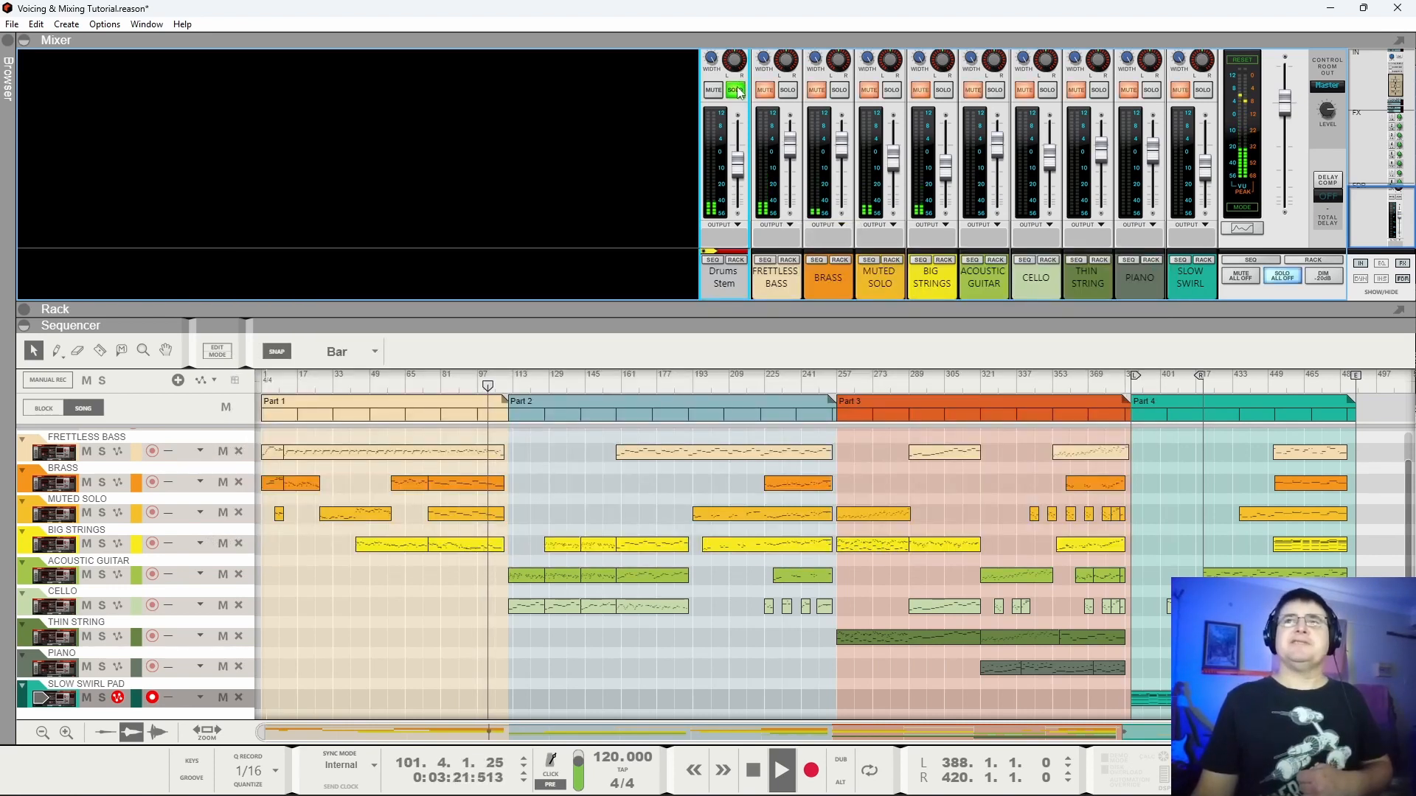
{"action": "left_click", "coordinate": [790, 92]}
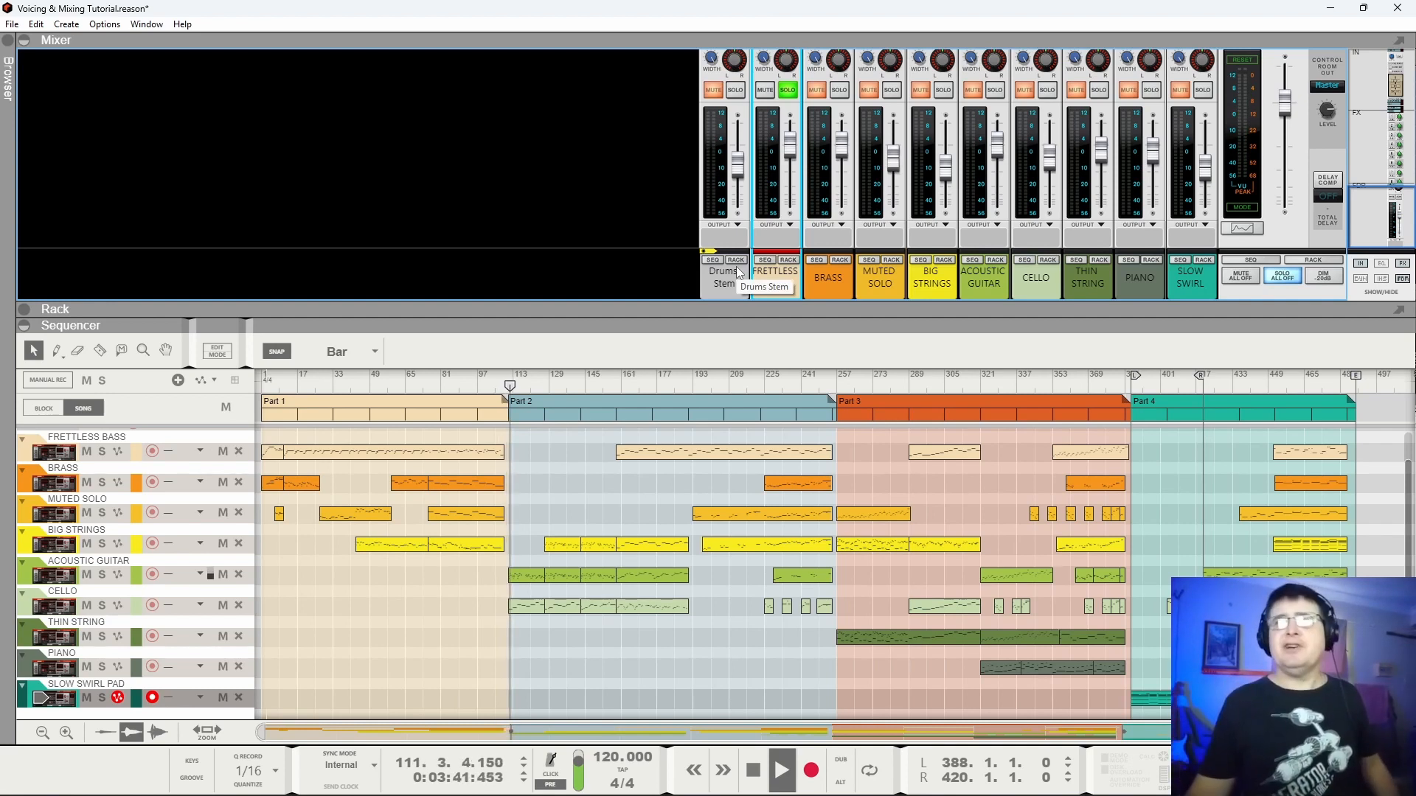
{"action": "left_click", "coordinate": [617, 373]}
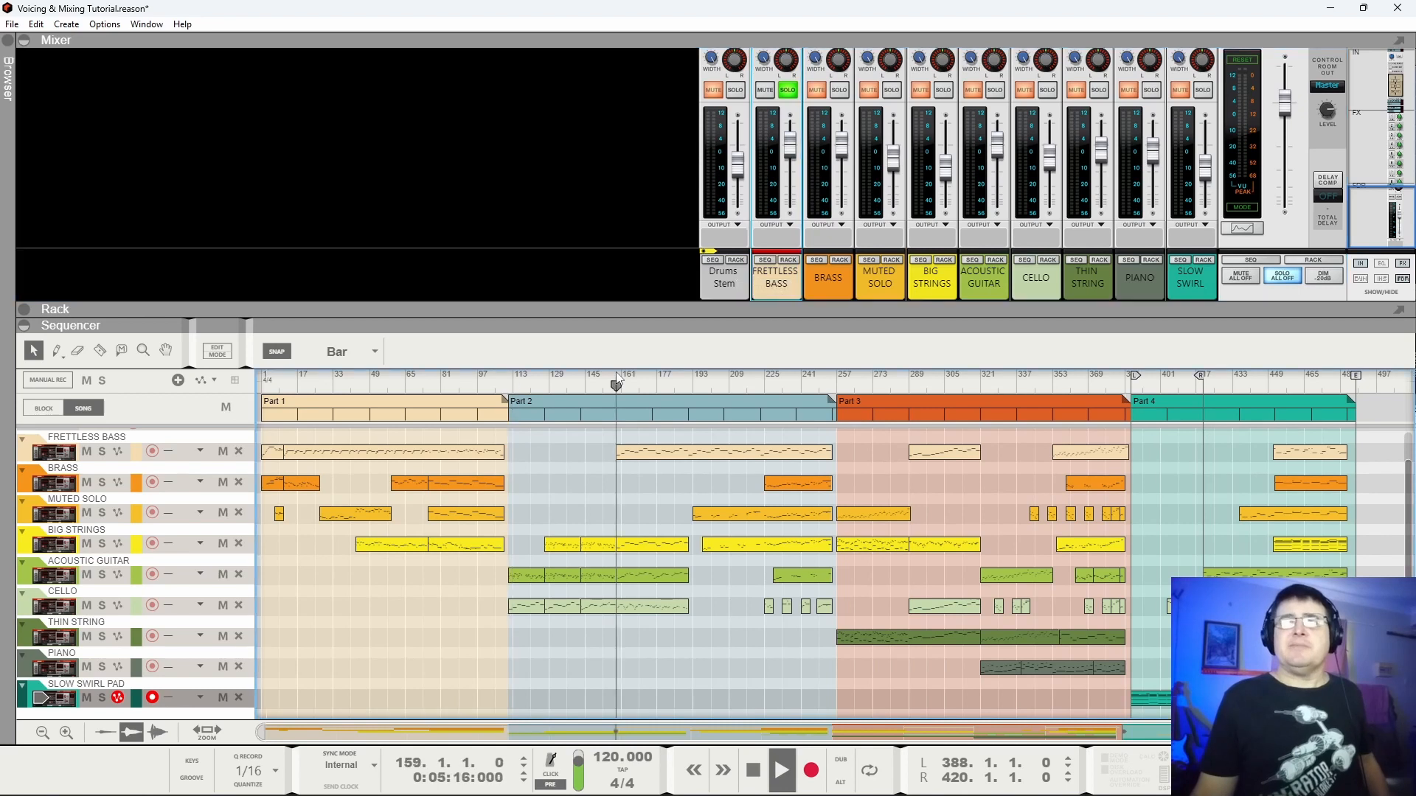
{"action": "left_click", "coordinate": [788, 90]}
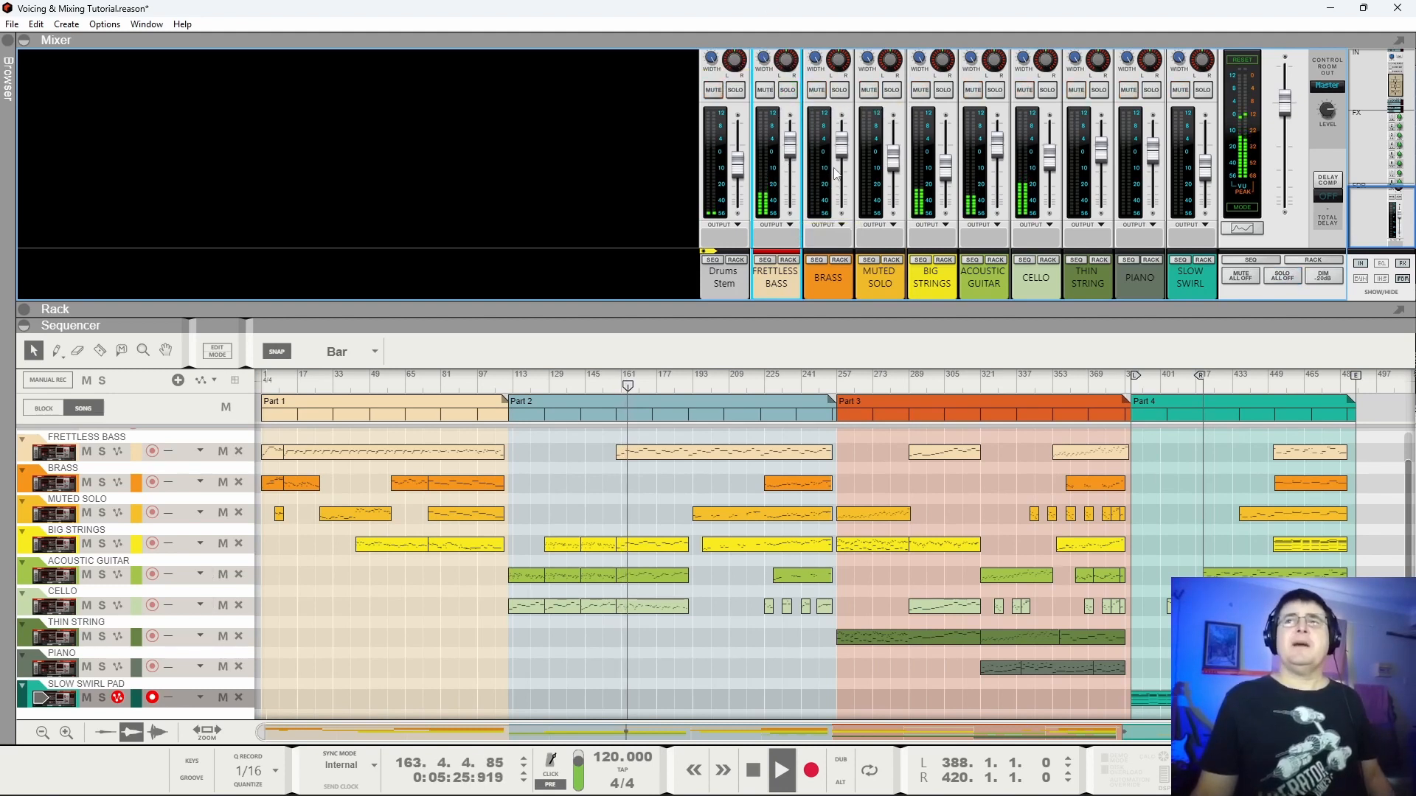
Solo the Brass channel during playback, clear its solo to hear the full mix, and stop playback.
{"action": "left_click", "coordinate": [841, 91]}
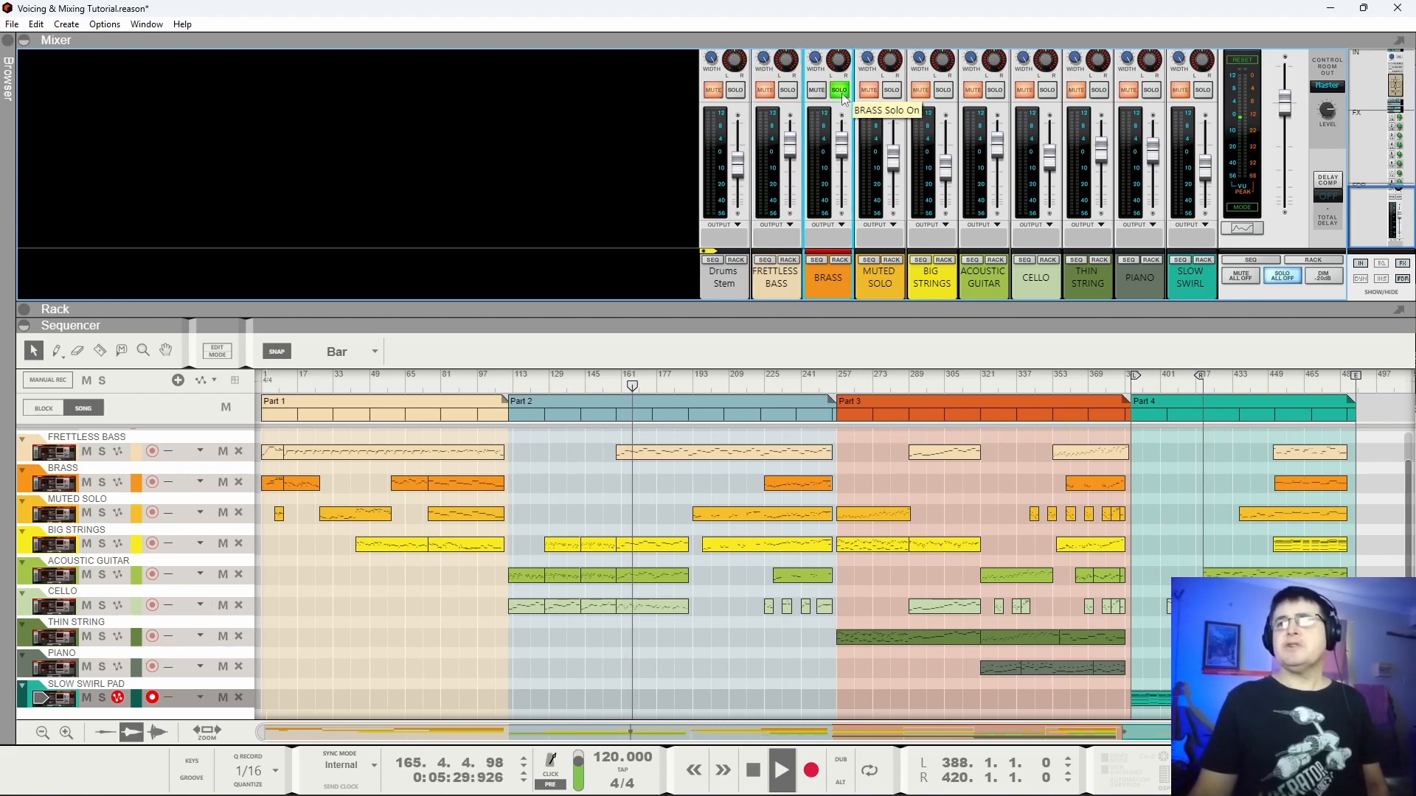
{"action": "left_click", "coordinate": [841, 91]}
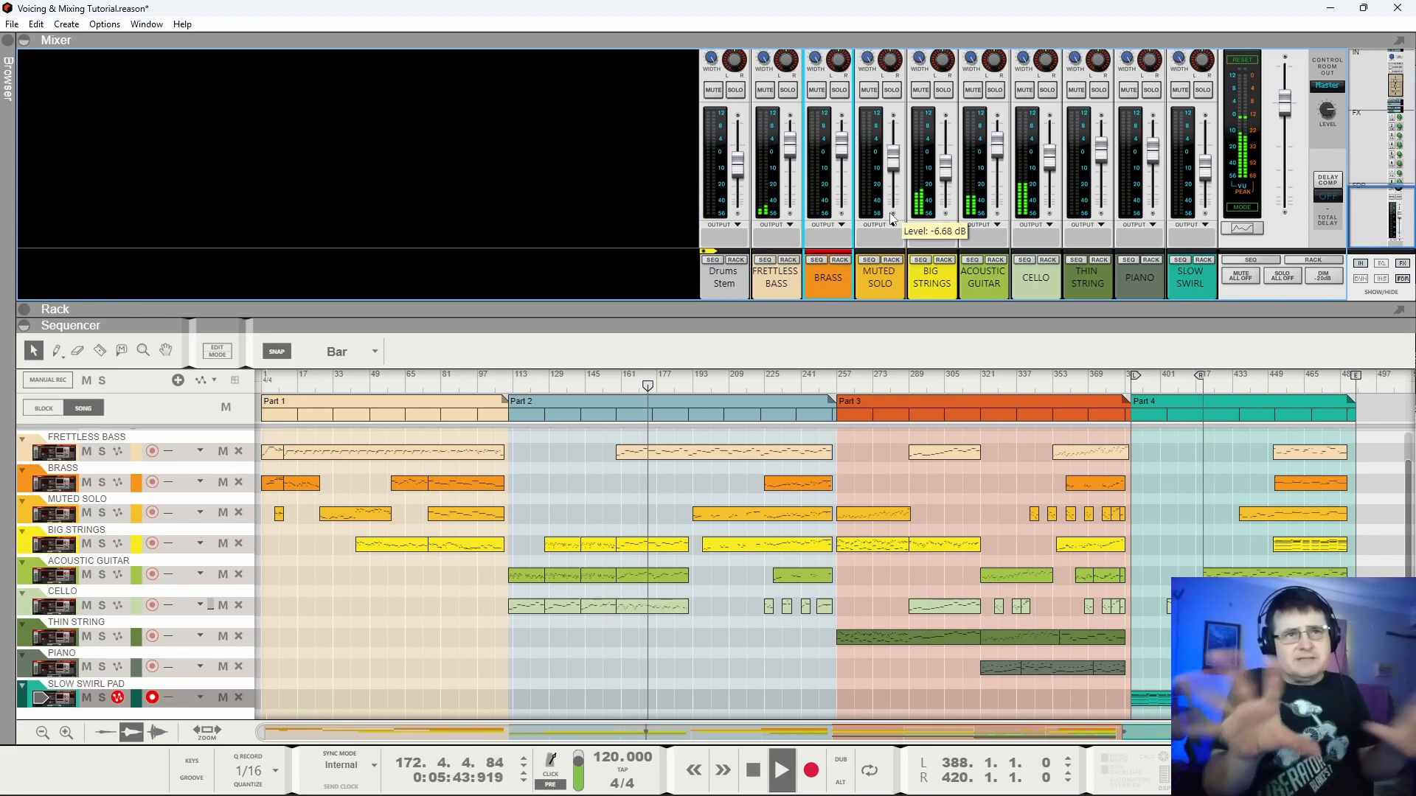
{"action": "key", "text": "space"}
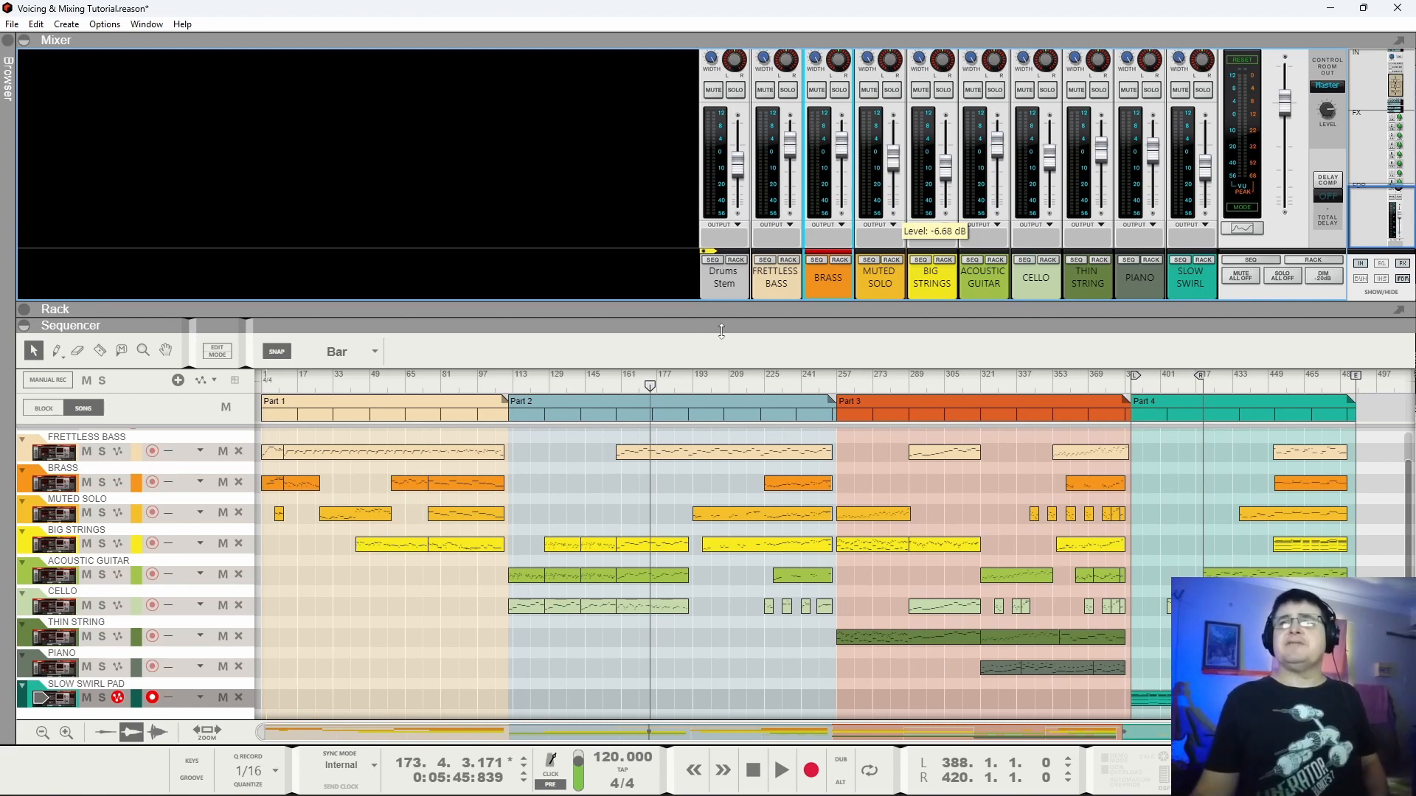
Play from the start of Part 3 at bar 257, adjust the Thin String channel's pan, and stop playback.
{"action": "mouse_move", "coordinate": [612, 389]}
{"action": "left_mouse_down"}
{"action": "mouse_move", "coordinate": [855, 398]}
{"action": "mouse_move", "coordinate": [838, 396]}
{"action": "left_mouse_up"}
{"action": "key", "text": "space"}
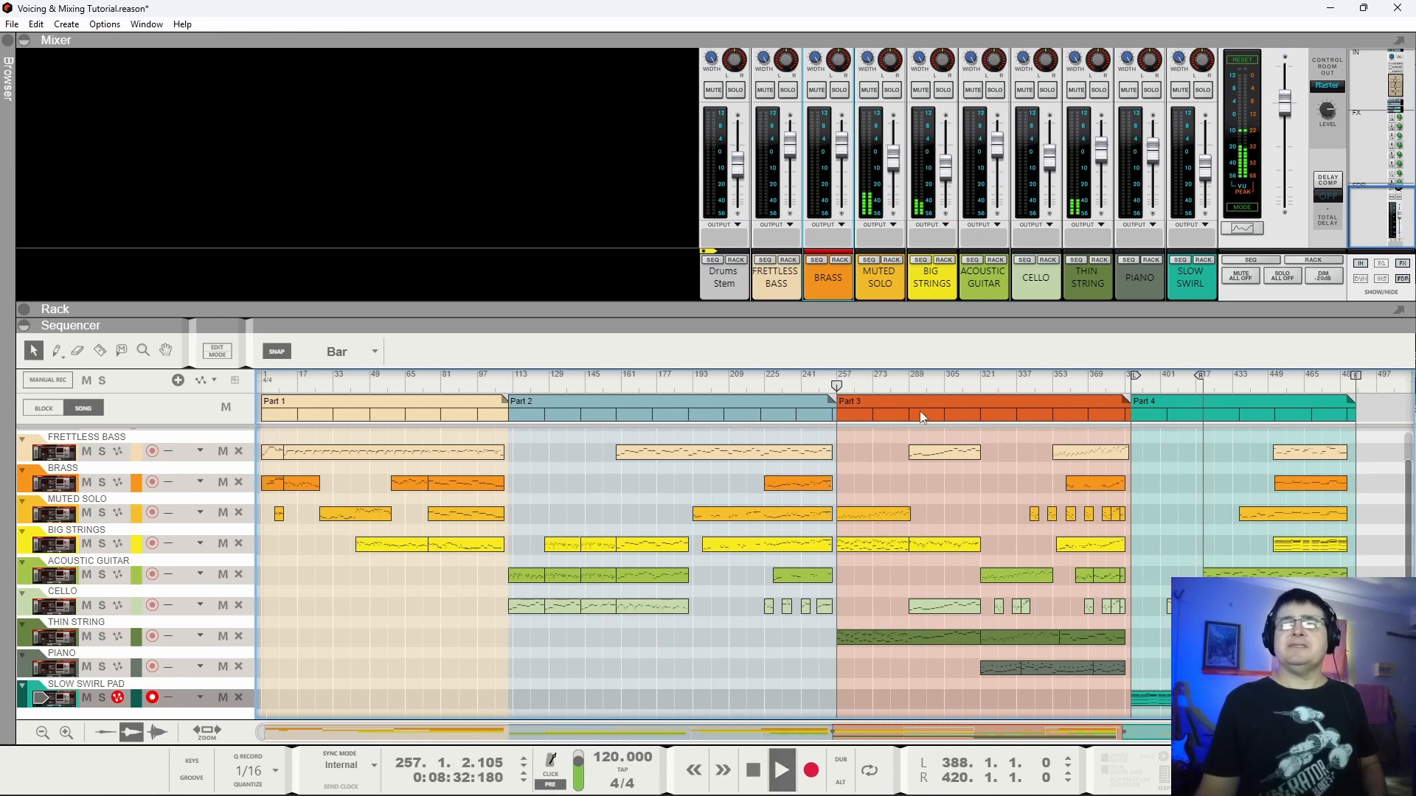
{"action": "left_click", "coordinate": [1107, 66]}
{"action": "left_click_drag", "start_coordinate": [1107, 66], "coordinate": [1125, 34]}
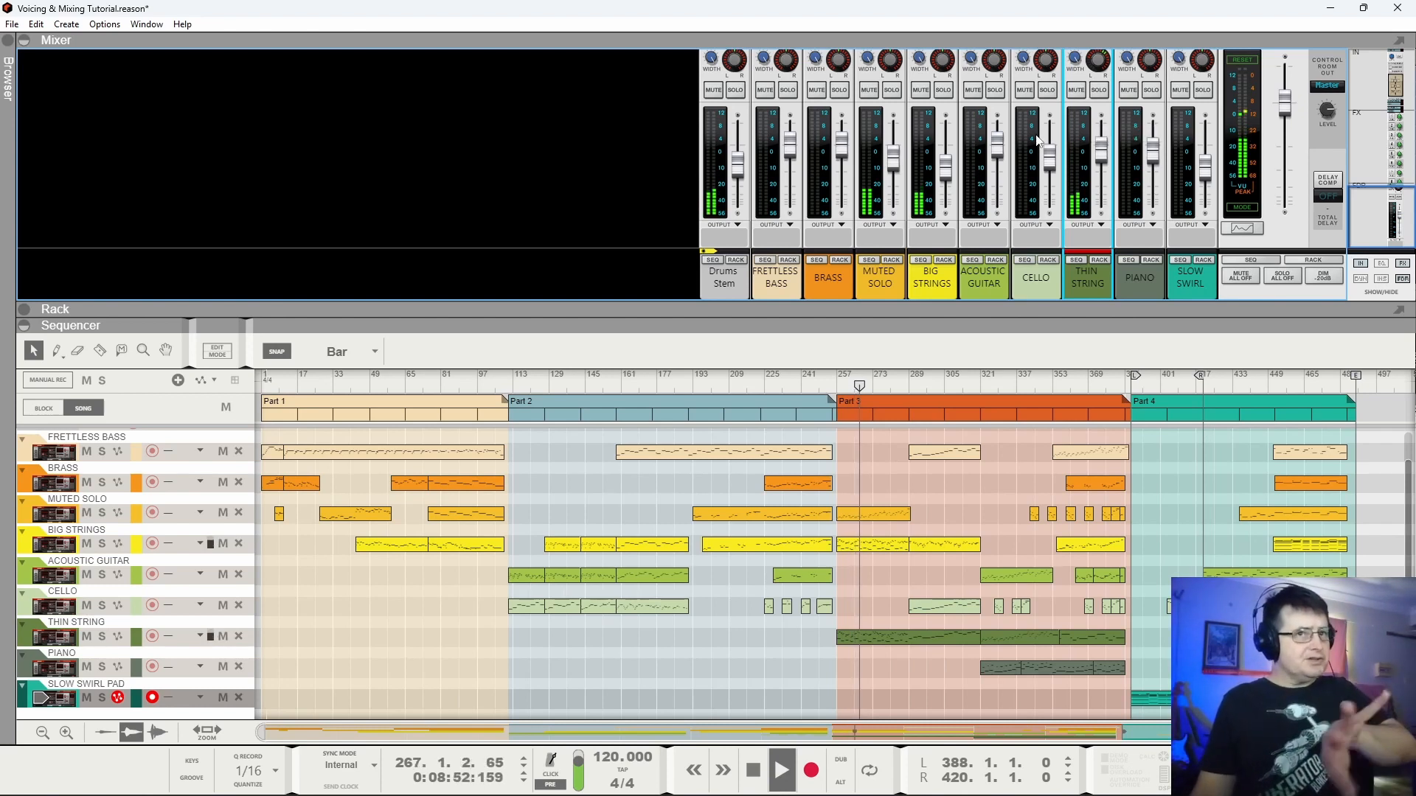
{"action": "key", "text": "space"}
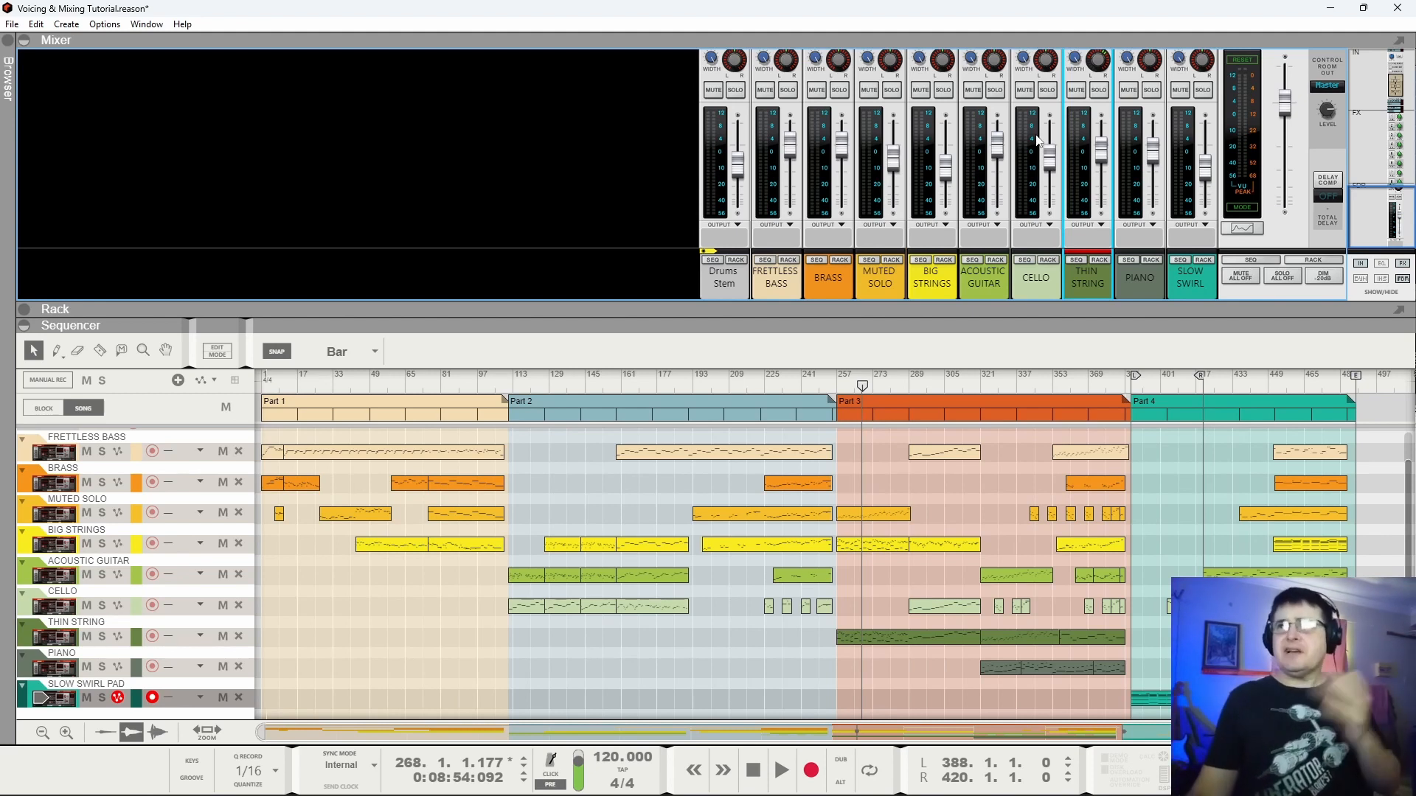
Resume playback and adjust the pan of the Big Strings and Muted Solo channels.
{"action": "key", "text": "space"}
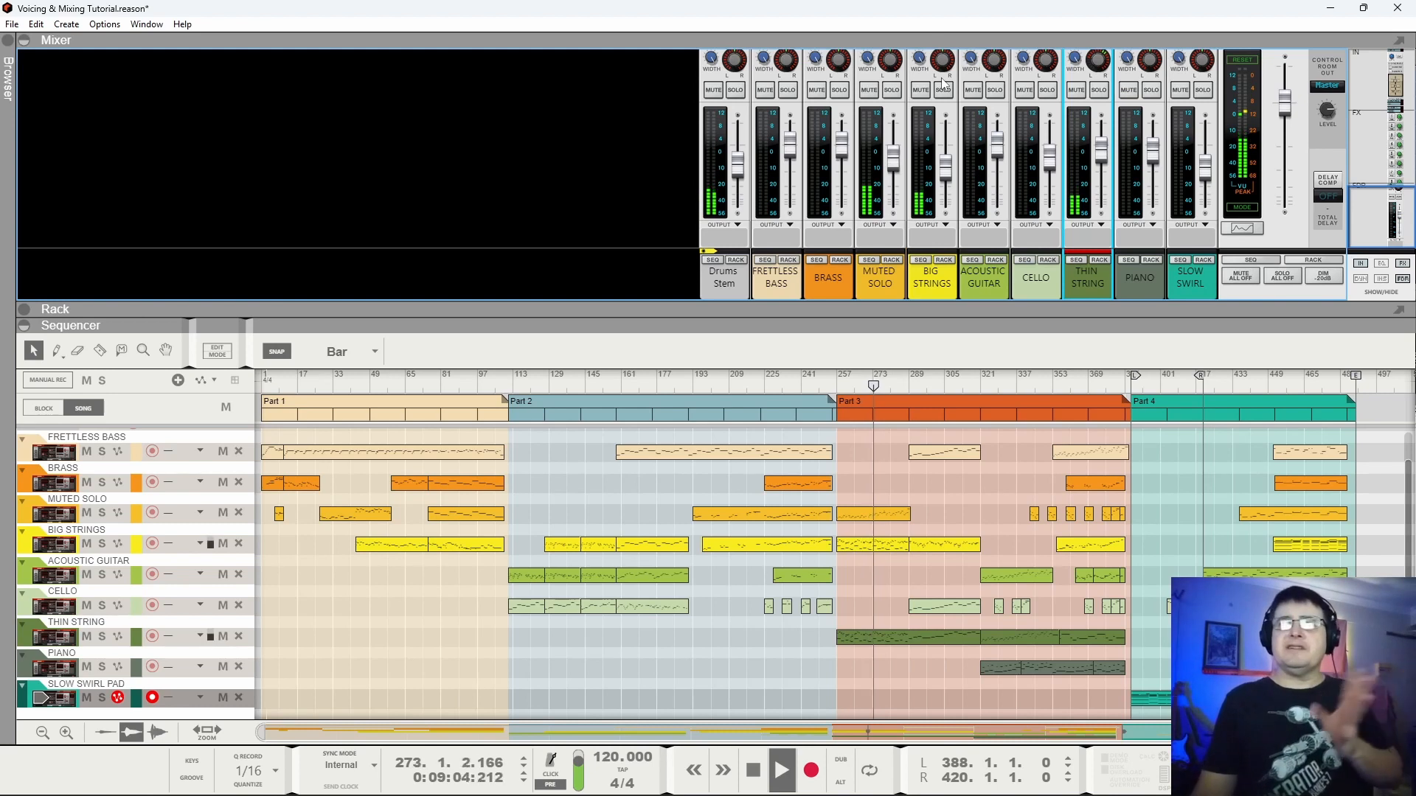
{"action": "left_click", "coordinate": [948, 67]}
{"action": "left_click_drag", "start_coordinate": [947, 87], "coordinate": [950, 91]}
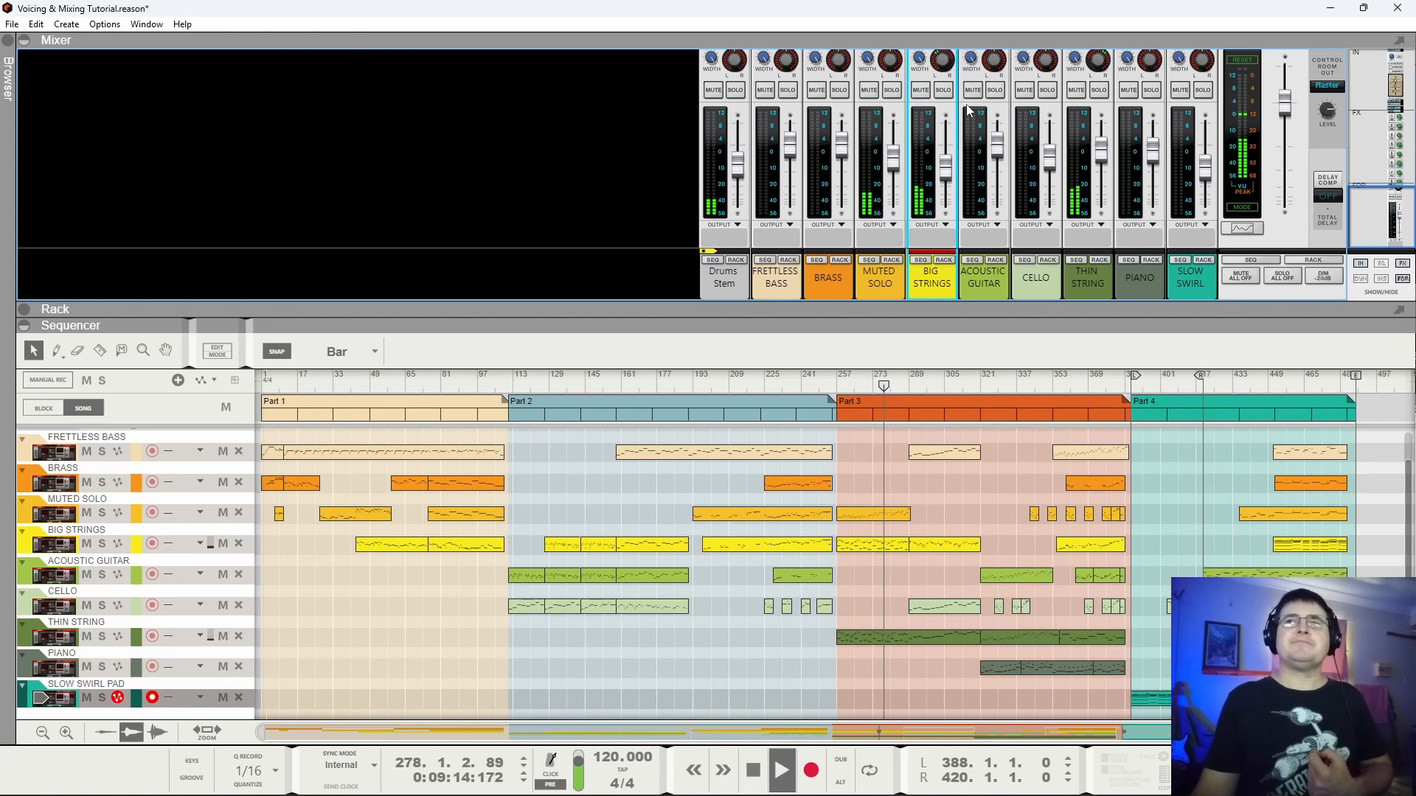
{"action": "left_click", "coordinate": [897, 68]}
{"action": "left_click_drag", "start_coordinate": [897, 68], "coordinate": [895, 37]}
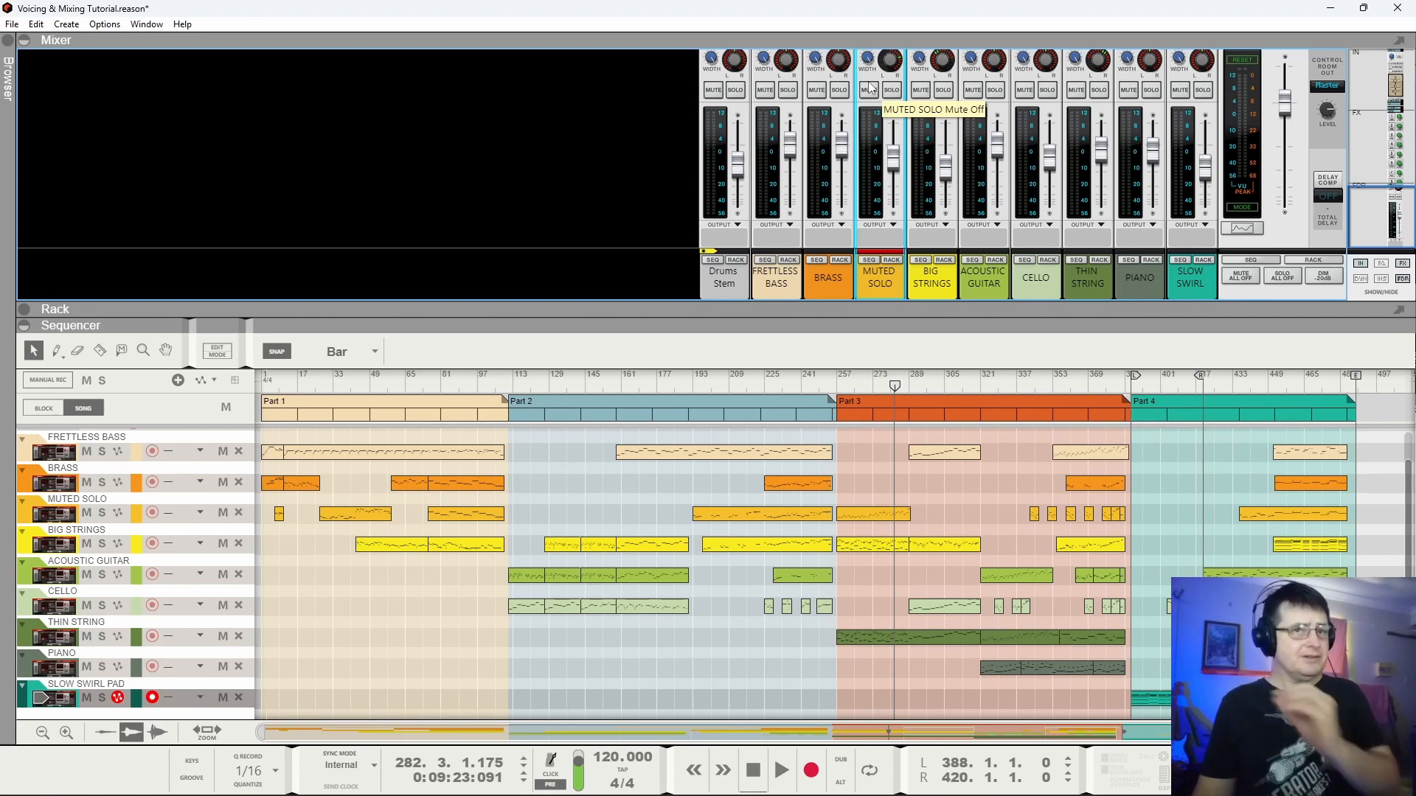
Play from the start of Part 2, pan the Acoustic Guitar channel to 31, and adjust the Cello channel's pan.
{"action": "key", "text": "space"}
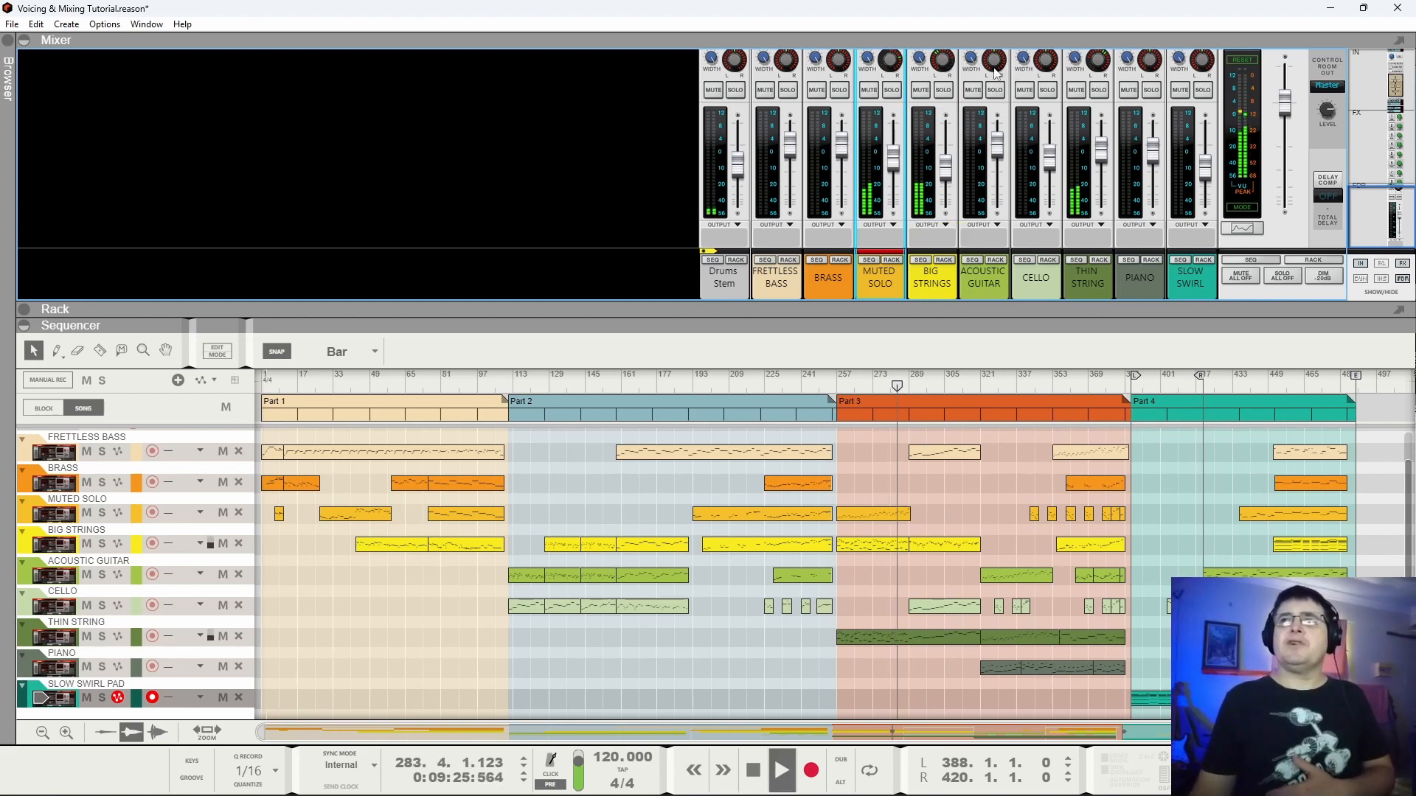
{"action": "left_click", "coordinate": [506, 381]}
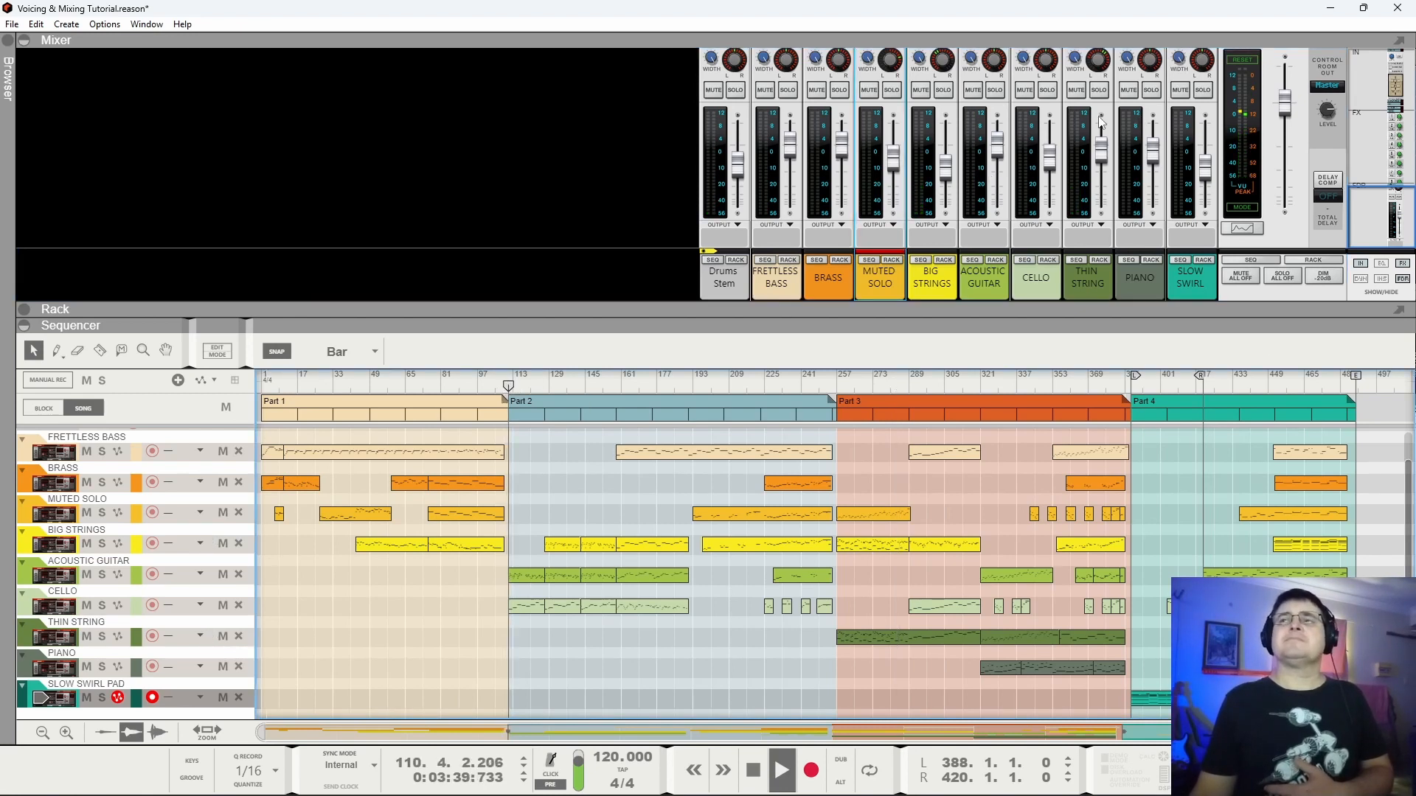
{"action": "scroll", "coordinate": [857, 121], "scroll_direction": "up", "scroll_amount": 2}
{"action": "left_click", "coordinate": [840, 119]}
{"action": "left_click_drag", "start_coordinate": [843, 125], "coordinate": [854, 126]}
{"action": "left_click_drag", "start_coordinate": [1003, 120], "coordinate": [1012, 86]}
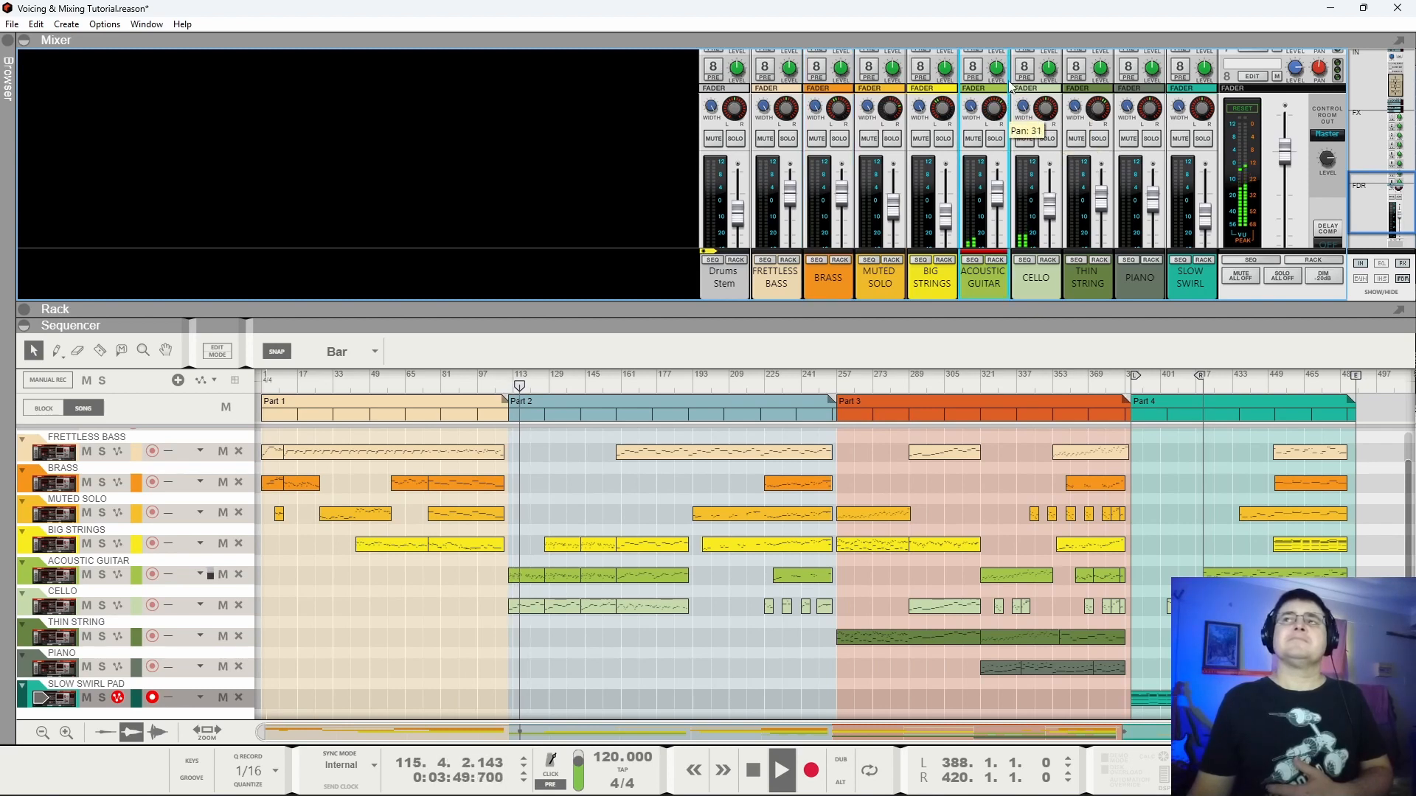
{"action": "left_click_drag", "start_coordinate": [1046, 118], "coordinate": [1048, 125]}
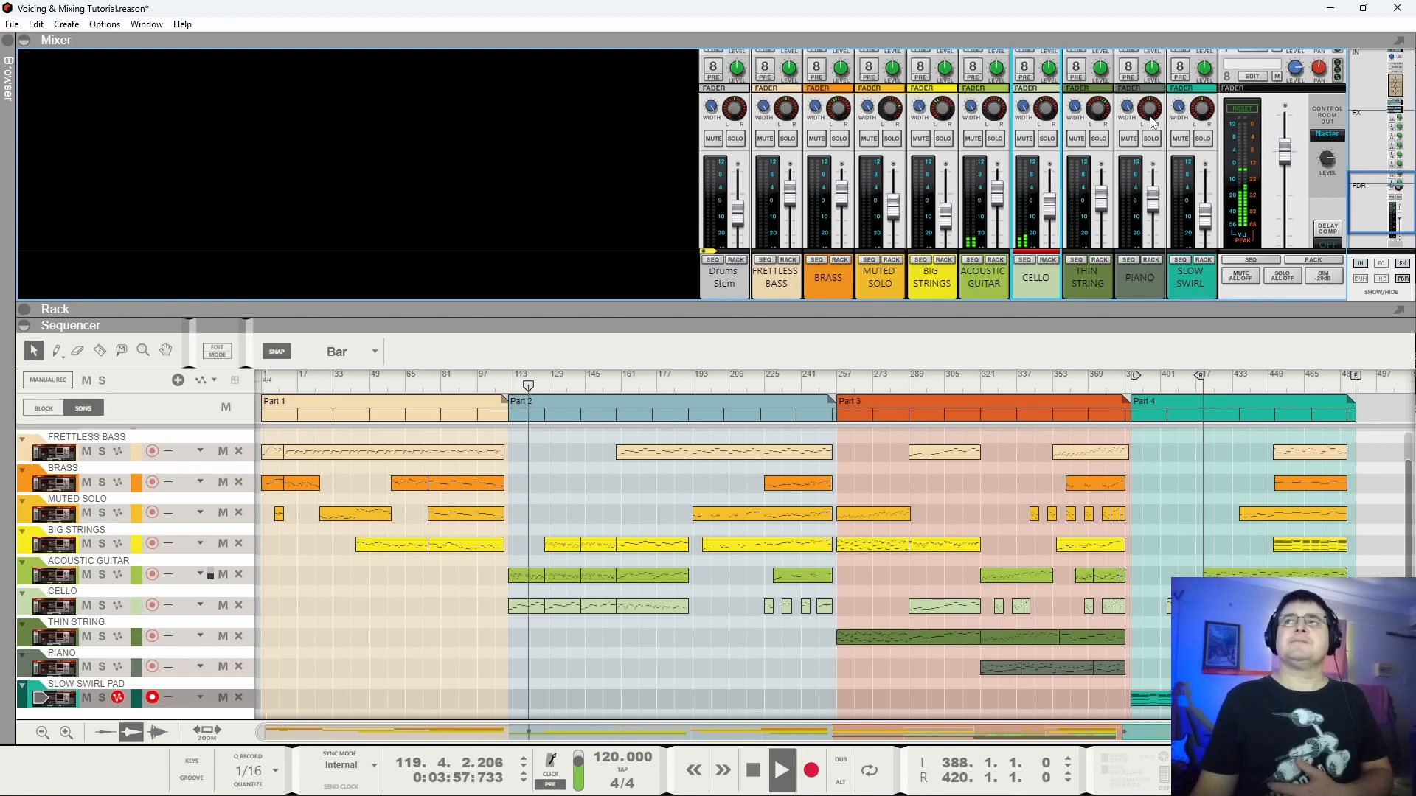
Move playback to around bar 449 in Part 4, adjust the Piano's pan, and pan the Slow Swirl Pad to -100.
{"action": "left_click_drag", "start_coordinate": [1153, 122], "coordinate": [1215, 127]}
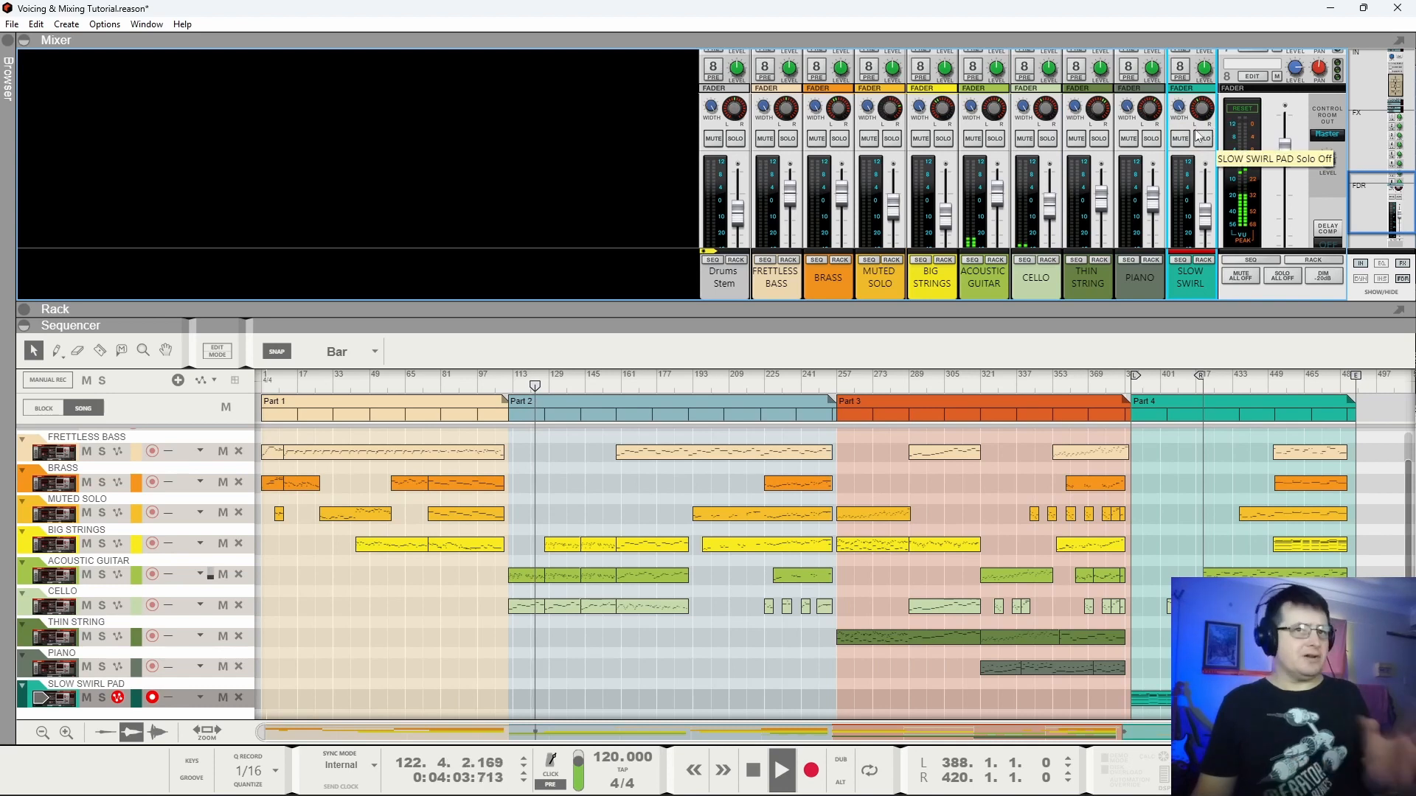
{"action": "left_click_drag", "start_coordinate": [1252, 388], "coordinate": [1277, 389]}
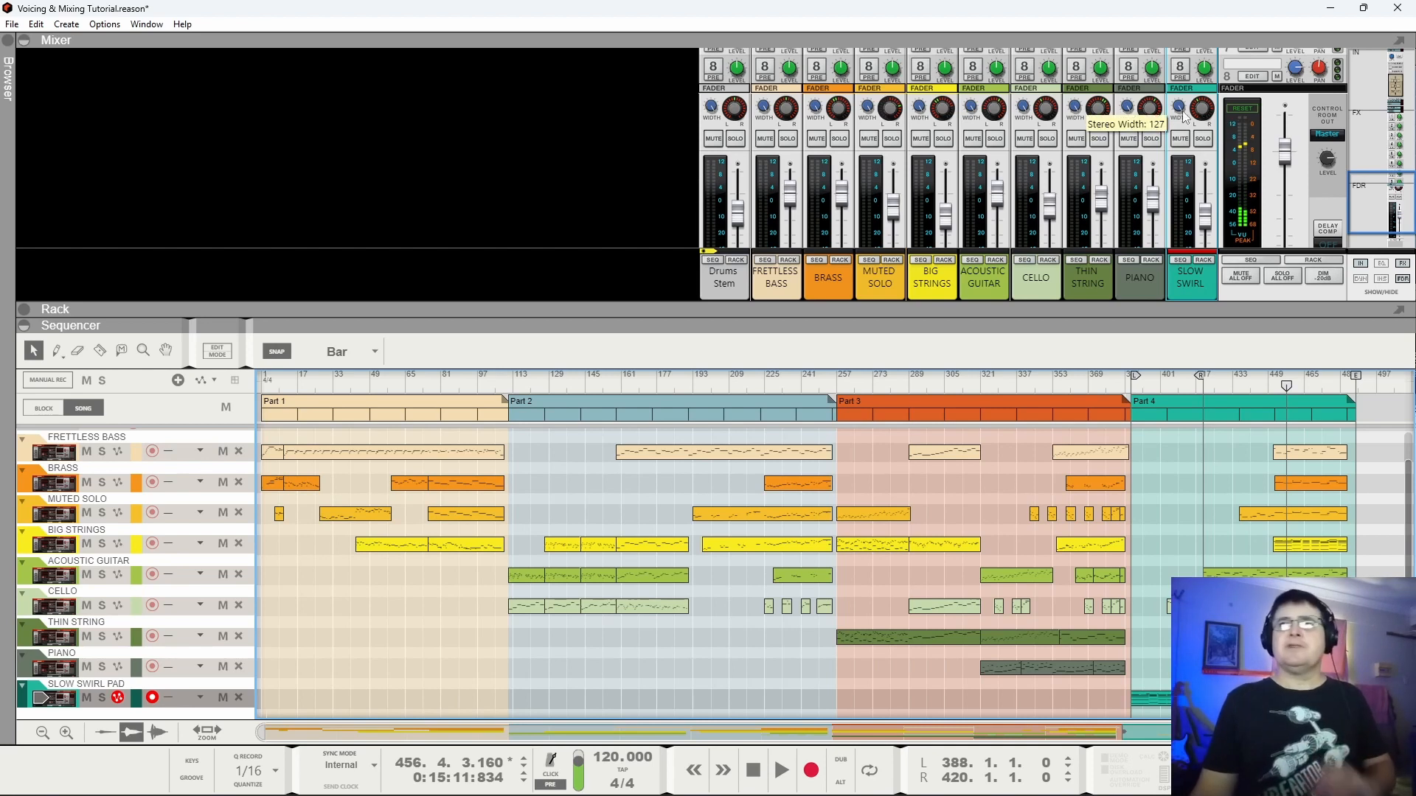
{"action": "left_click", "coordinate": [1149, 109]}
{"action": "left_click", "coordinate": [1210, 111]}
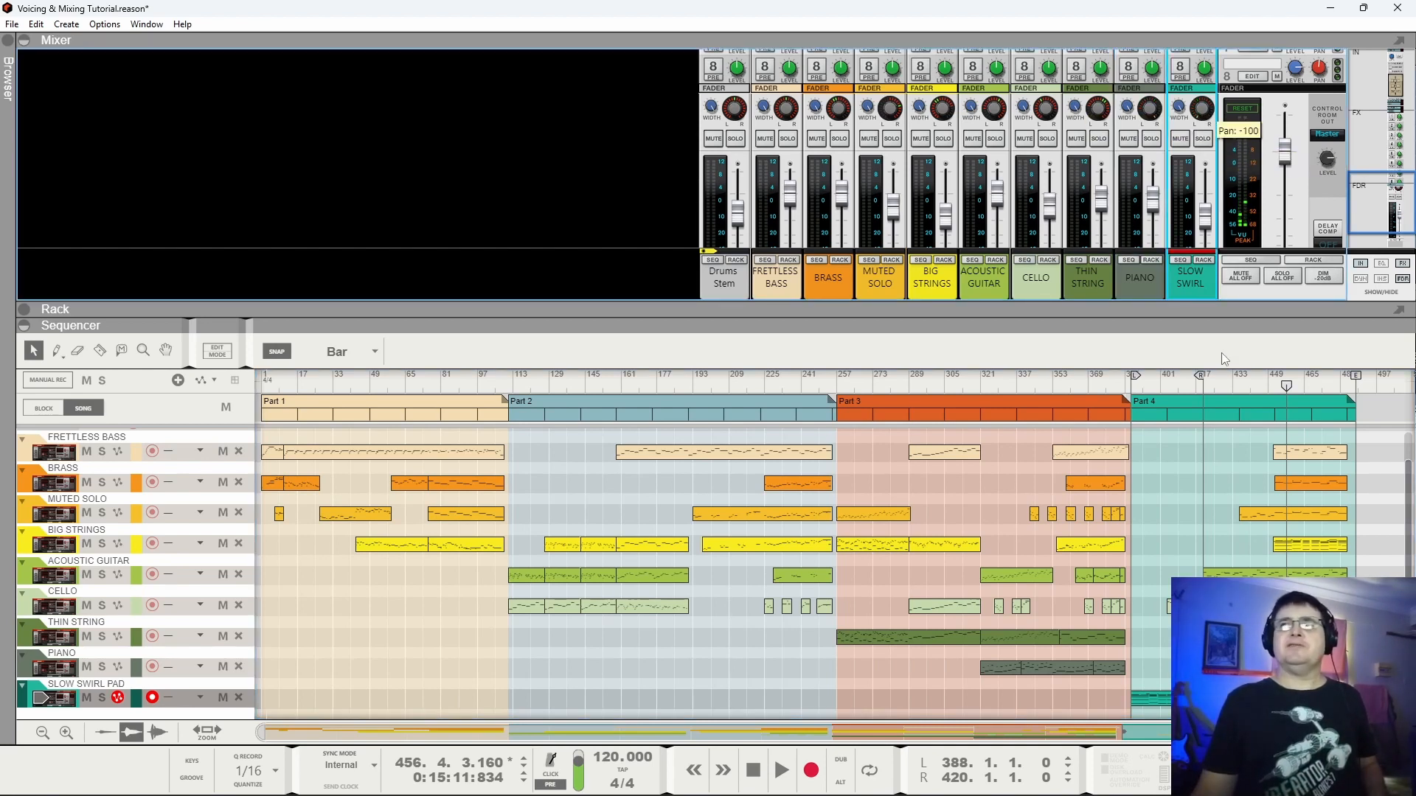
Solo the Slow Swirl Pad and Piano while playing from bar 449, stop, and pan the Piano to 17 and the pad to -17.
{"action": "left_click", "coordinate": [1277, 385]}
{"action": "key", "text": "space"}
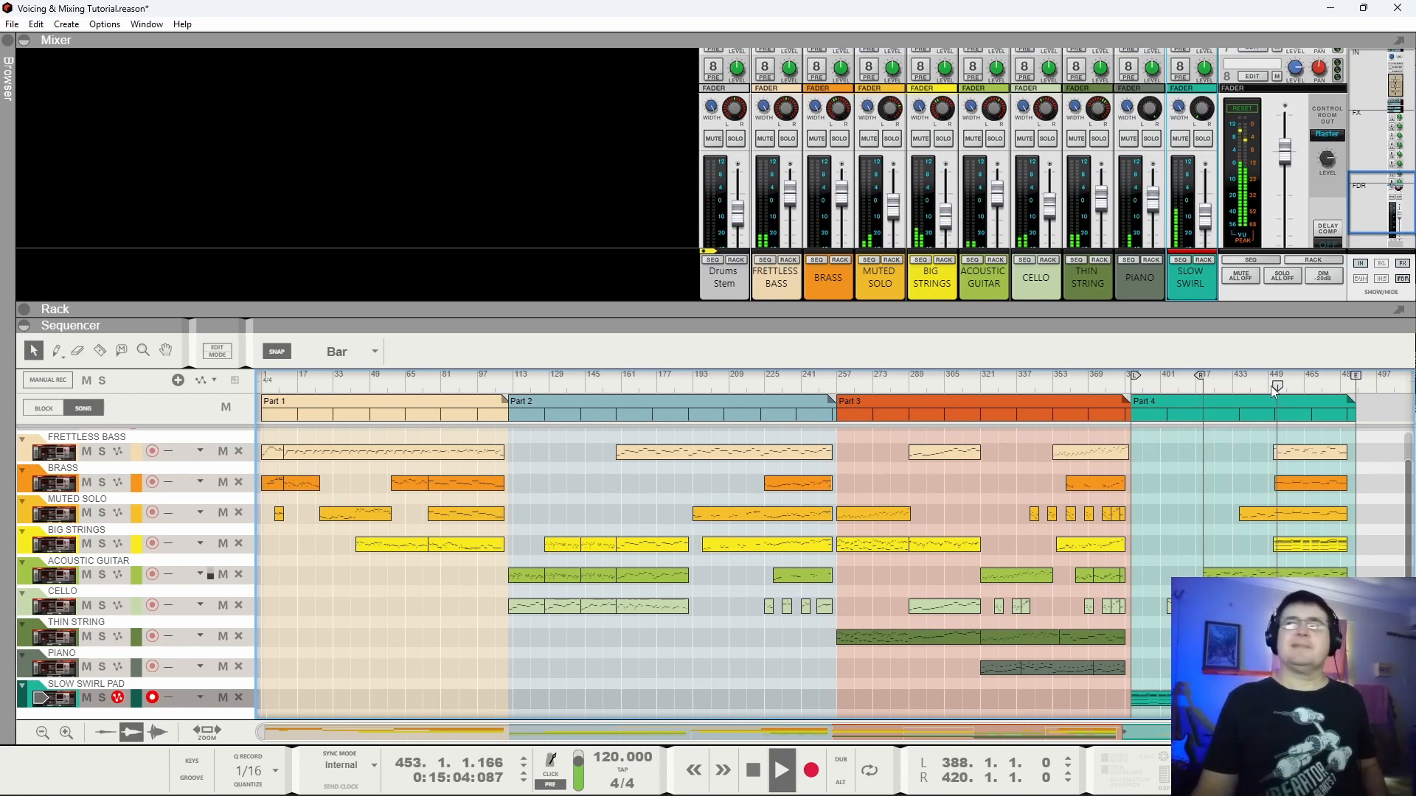
{"action": "left_click", "coordinate": [1202, 139]}
{"action": "left_click", "coordinate": [1151, 138]}
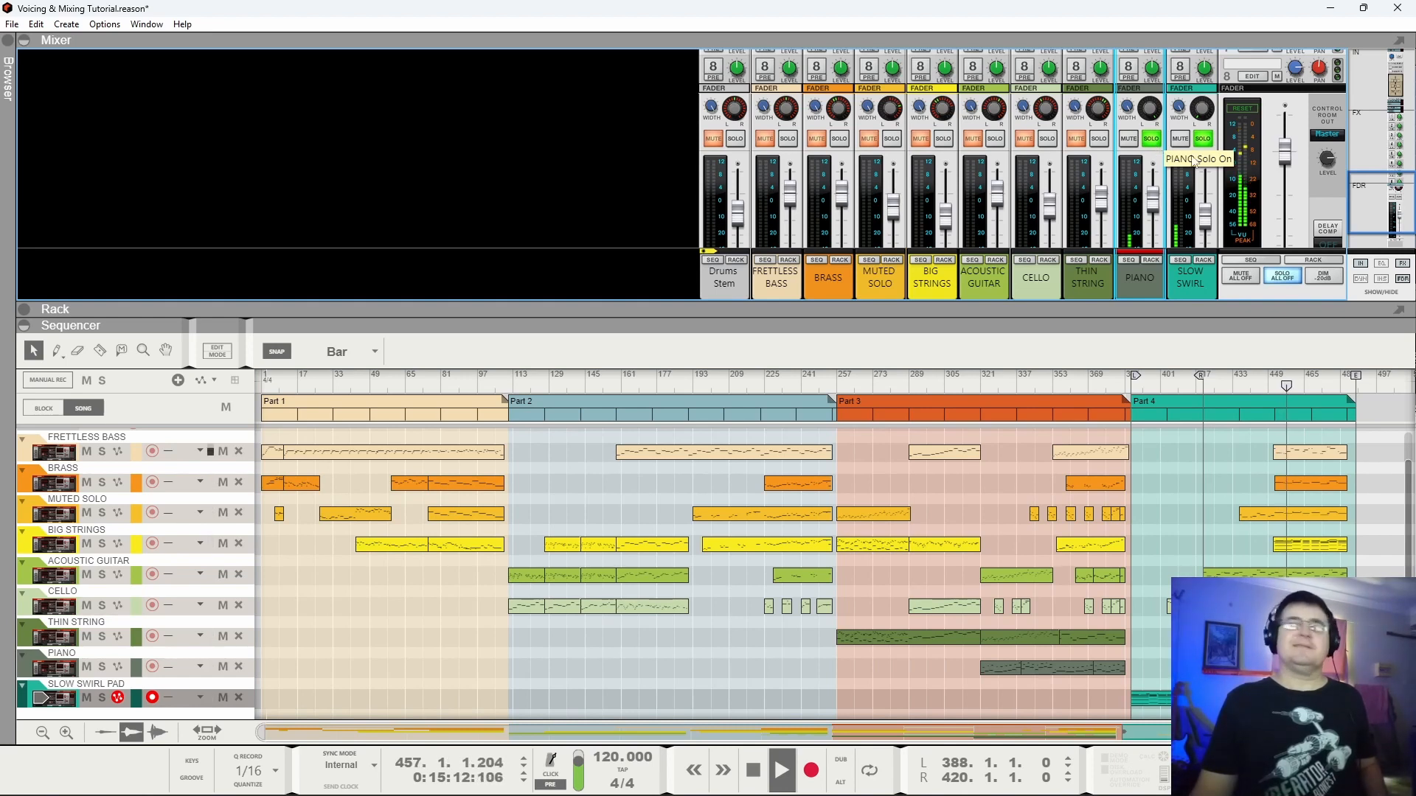
{"action": "key", "text": "space"}
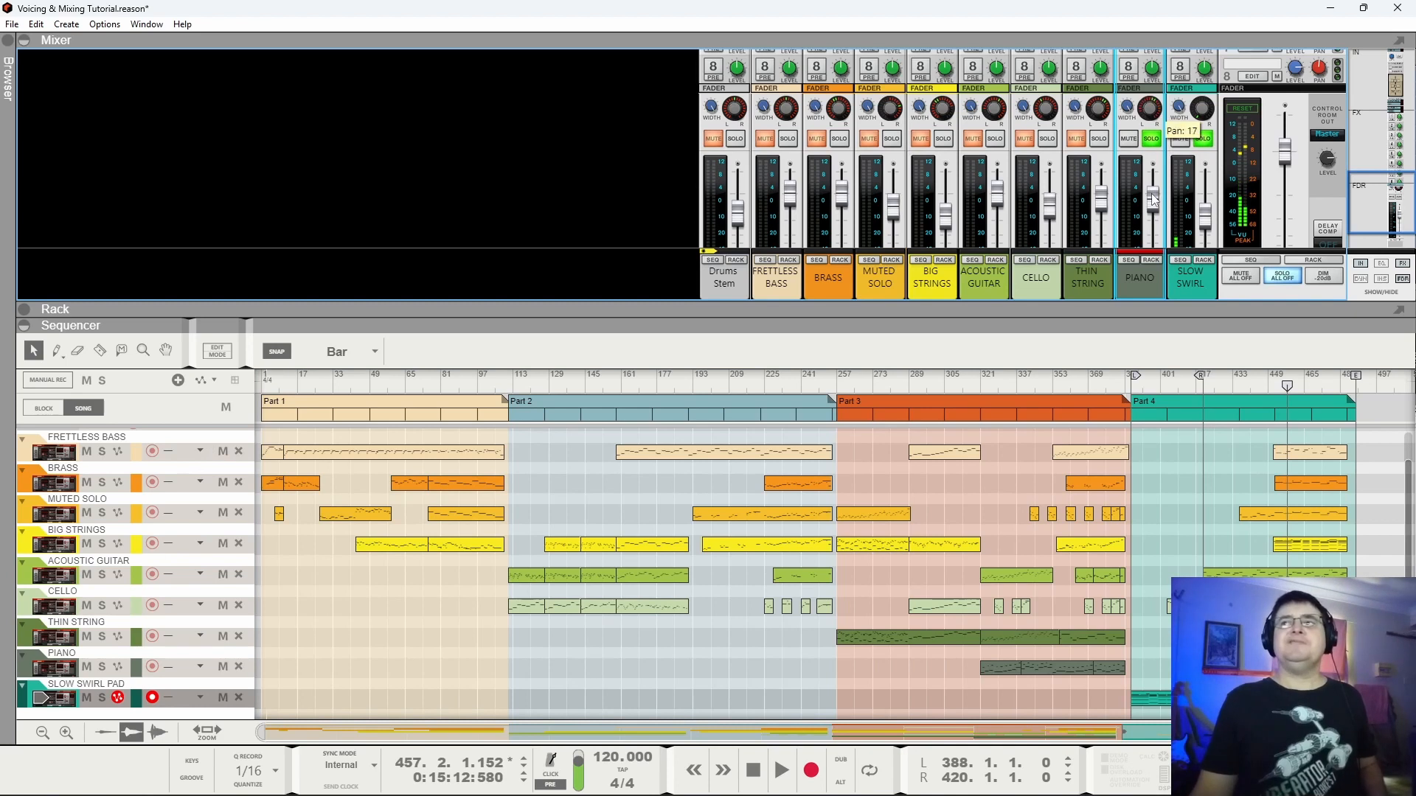
{"action": "left_click", "coordinate": [1202, 109]}
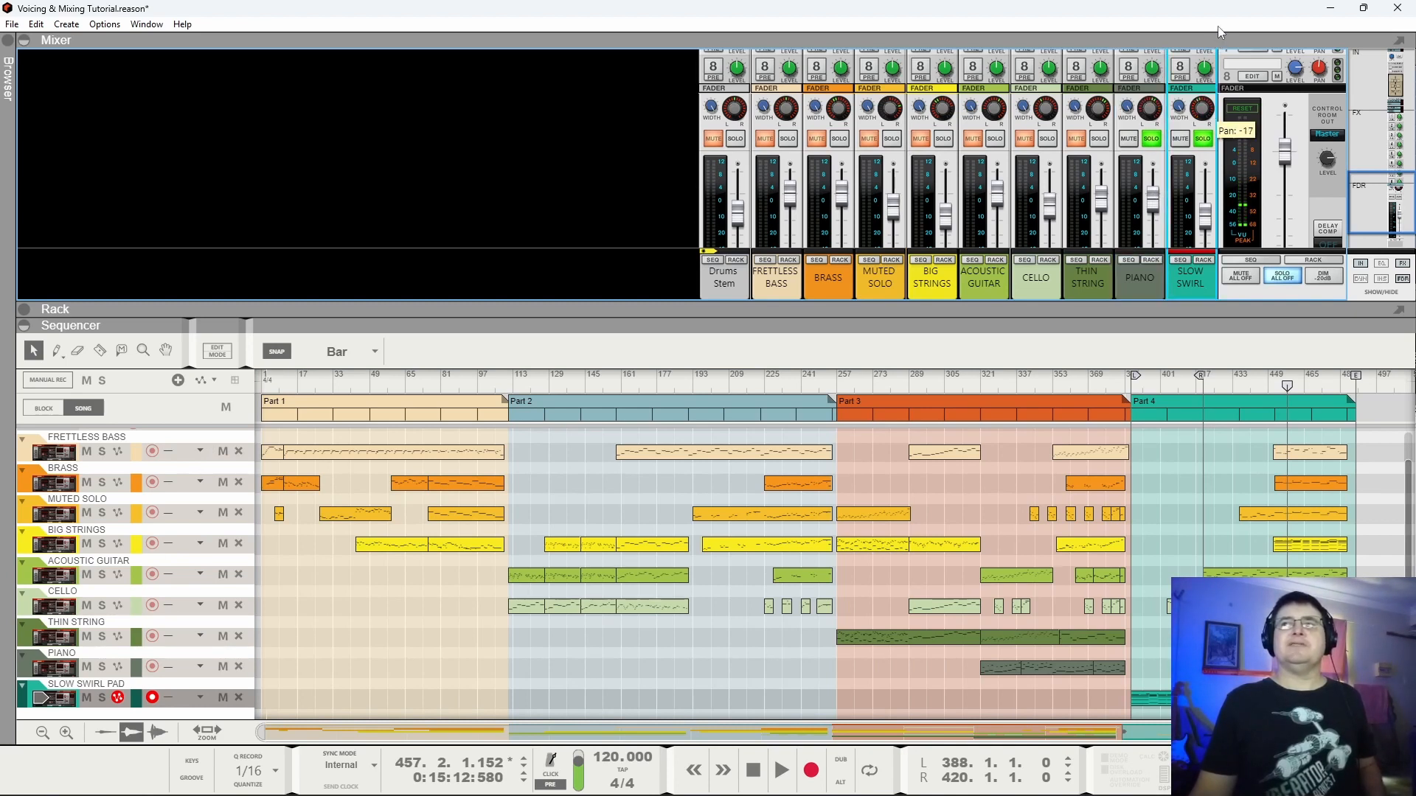
Listen to the soloed Piano and Slow Swirl Pad again from around bar 449, and clear both solos.
{"action": "key", "text": "space"}
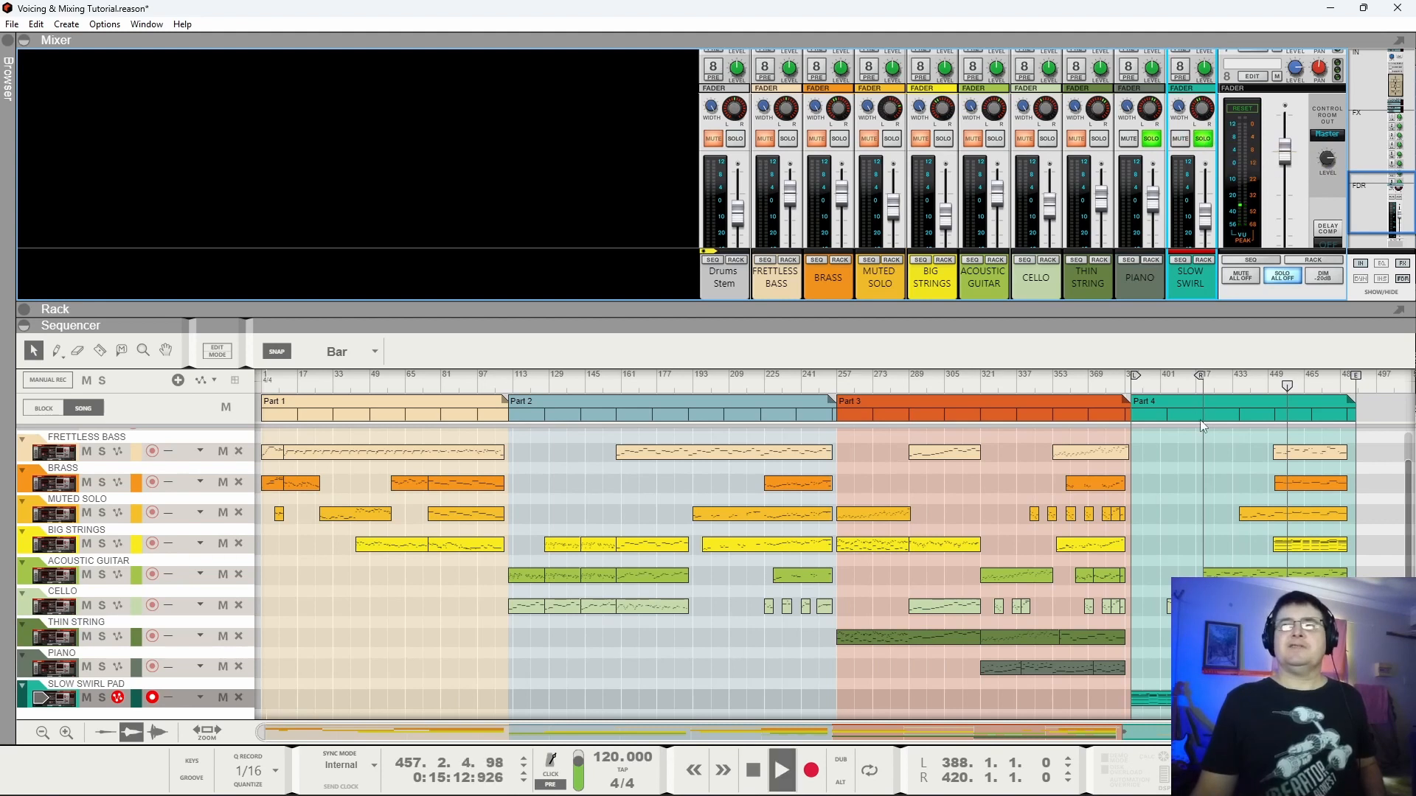
{"action": "left_click_drag", "start_coordinate": [1263, 387], "coordinate": [1276, 387]}
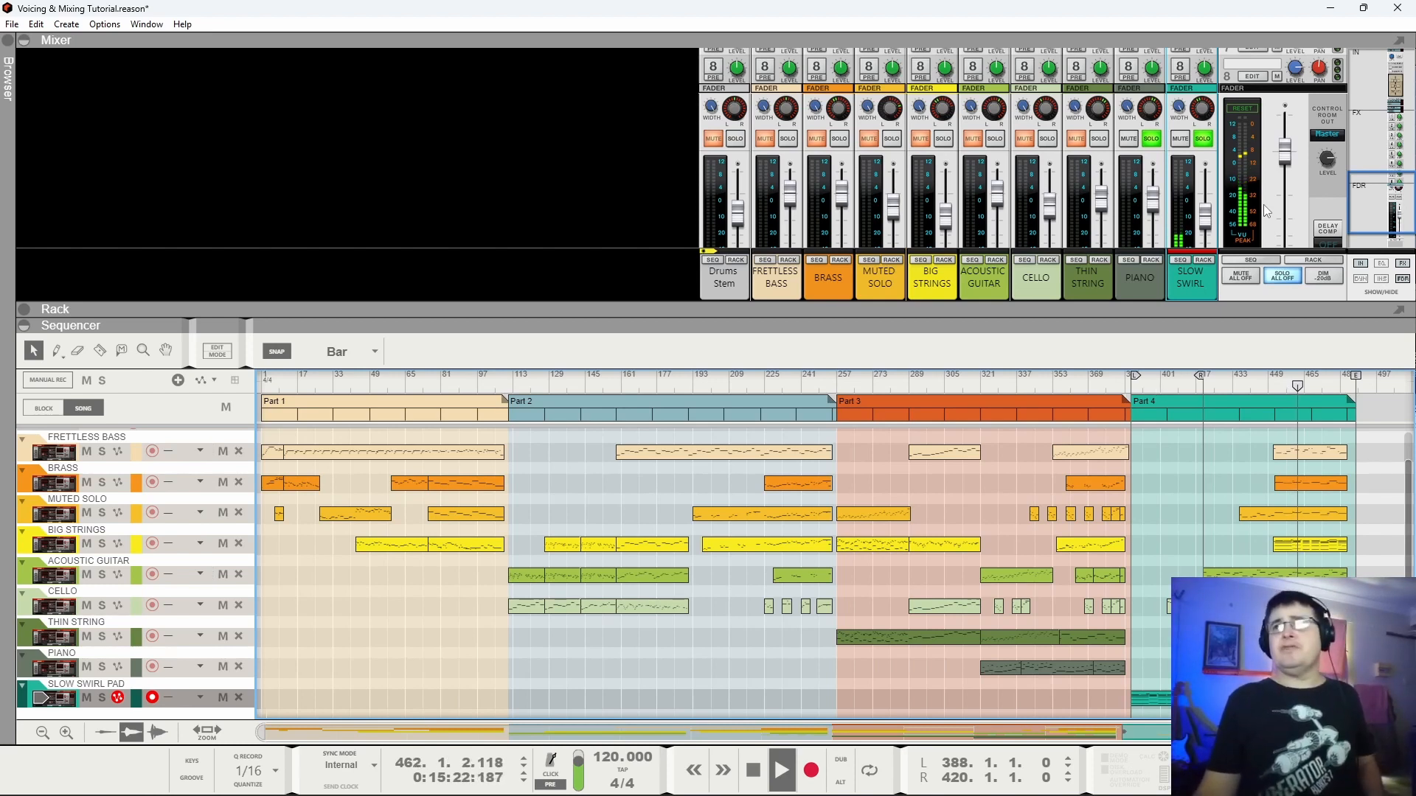
{"action": "left_click", "coordinate": [1202, 140]}
{"action": "left_click", "coordinate": [1152, 139]}
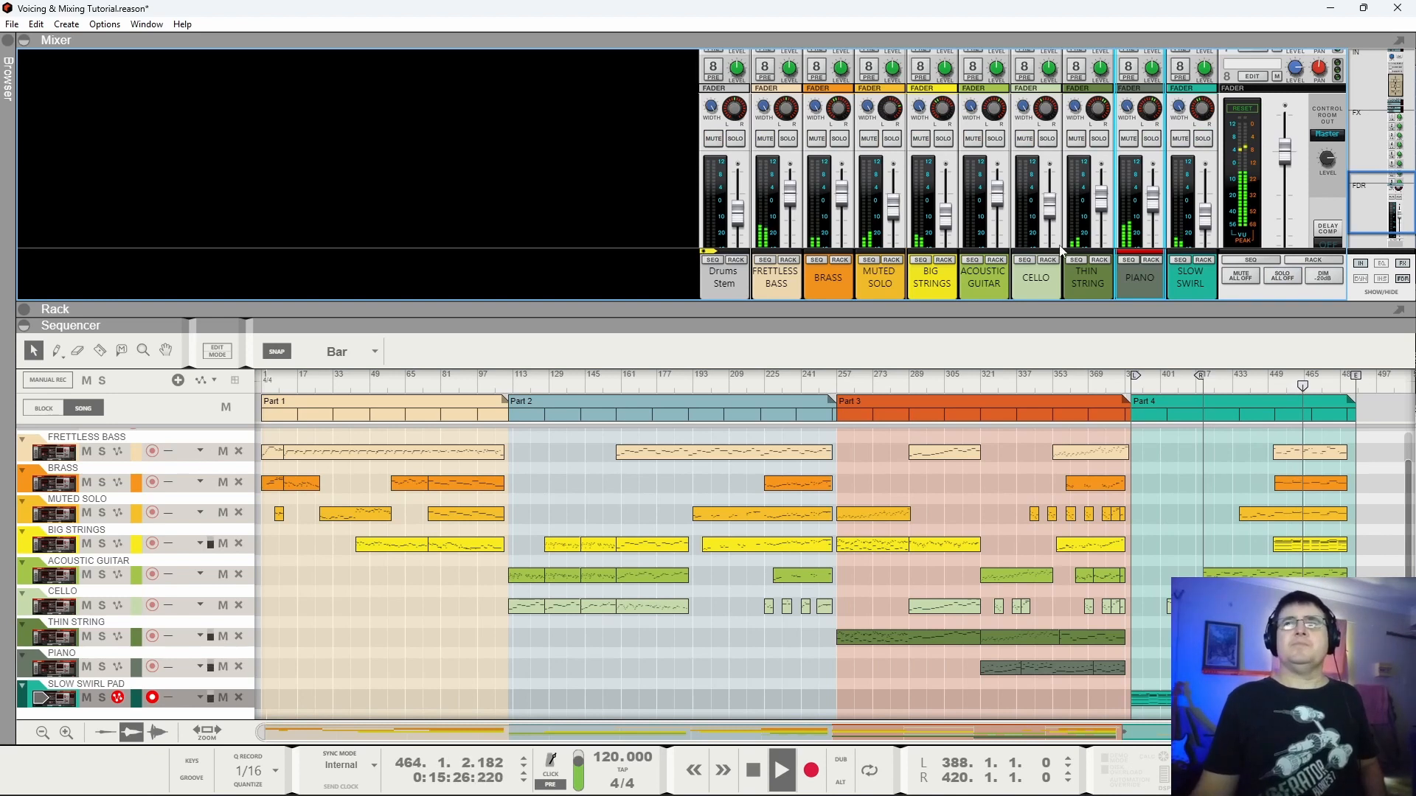
Listen to the full mix late in Part 3 and from the start of the song, and stop playback.
{"action": "left_click", "coordinate": [1055, 385]}
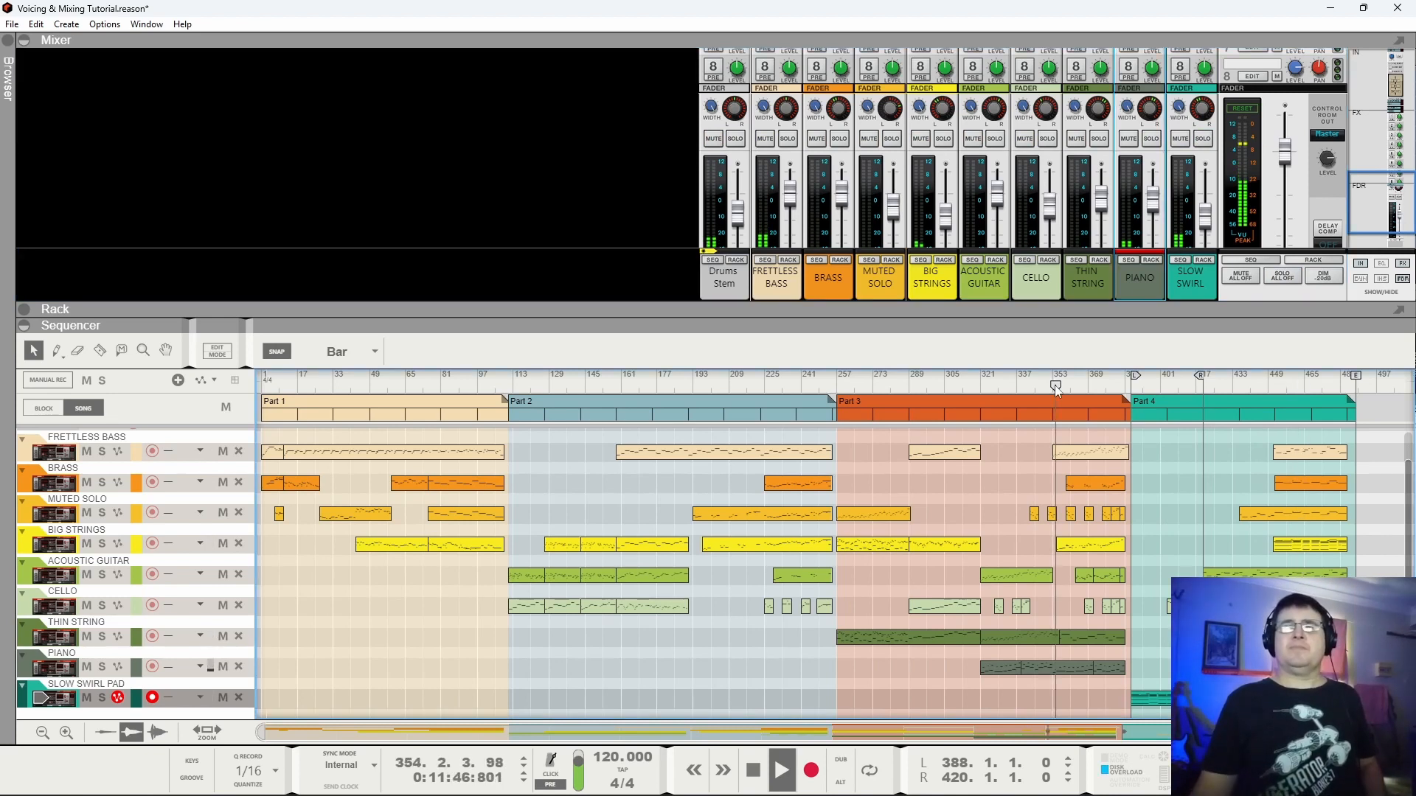
{"action": "left_click", "coordinate": [1086, 385]}
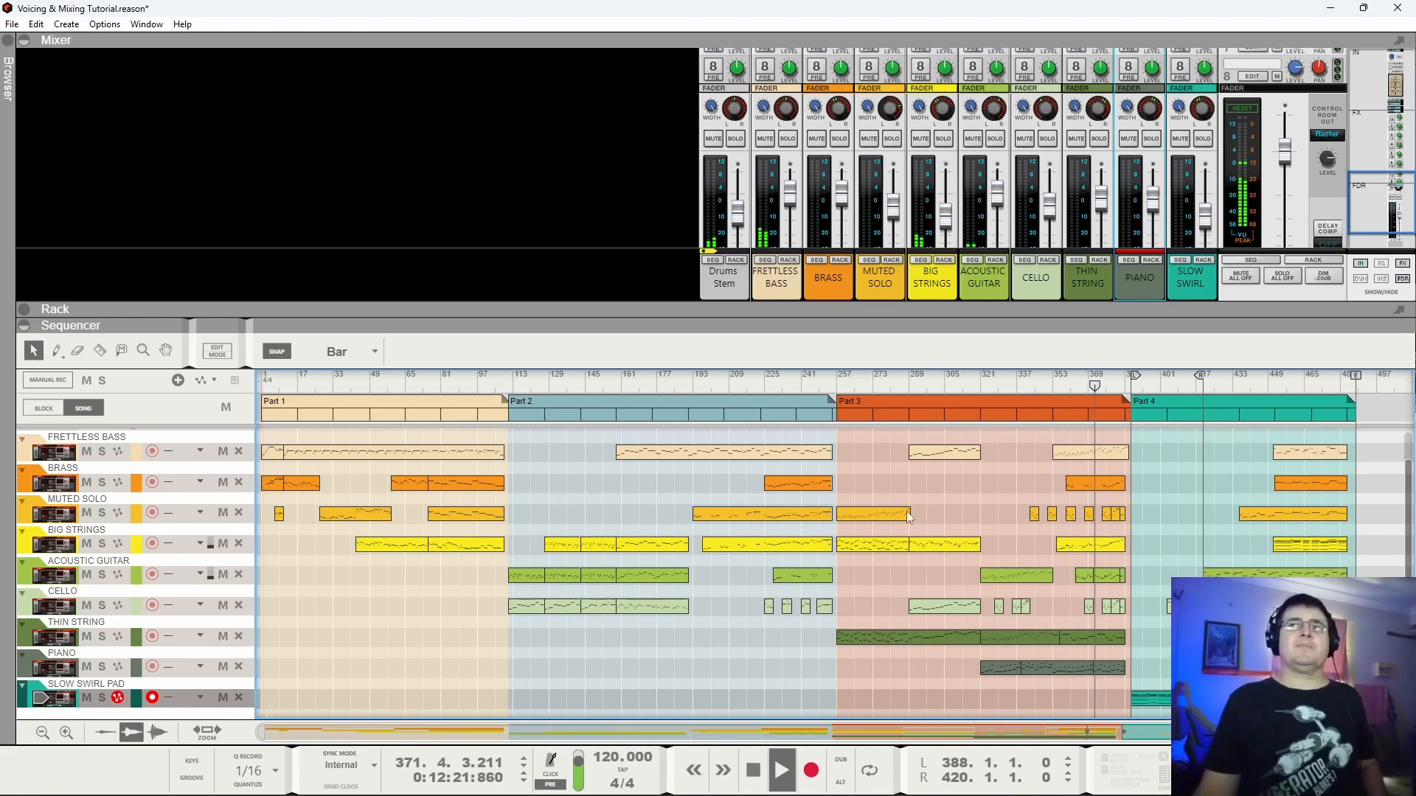
{"action": "left_click", "coordinate": [259, 379]}
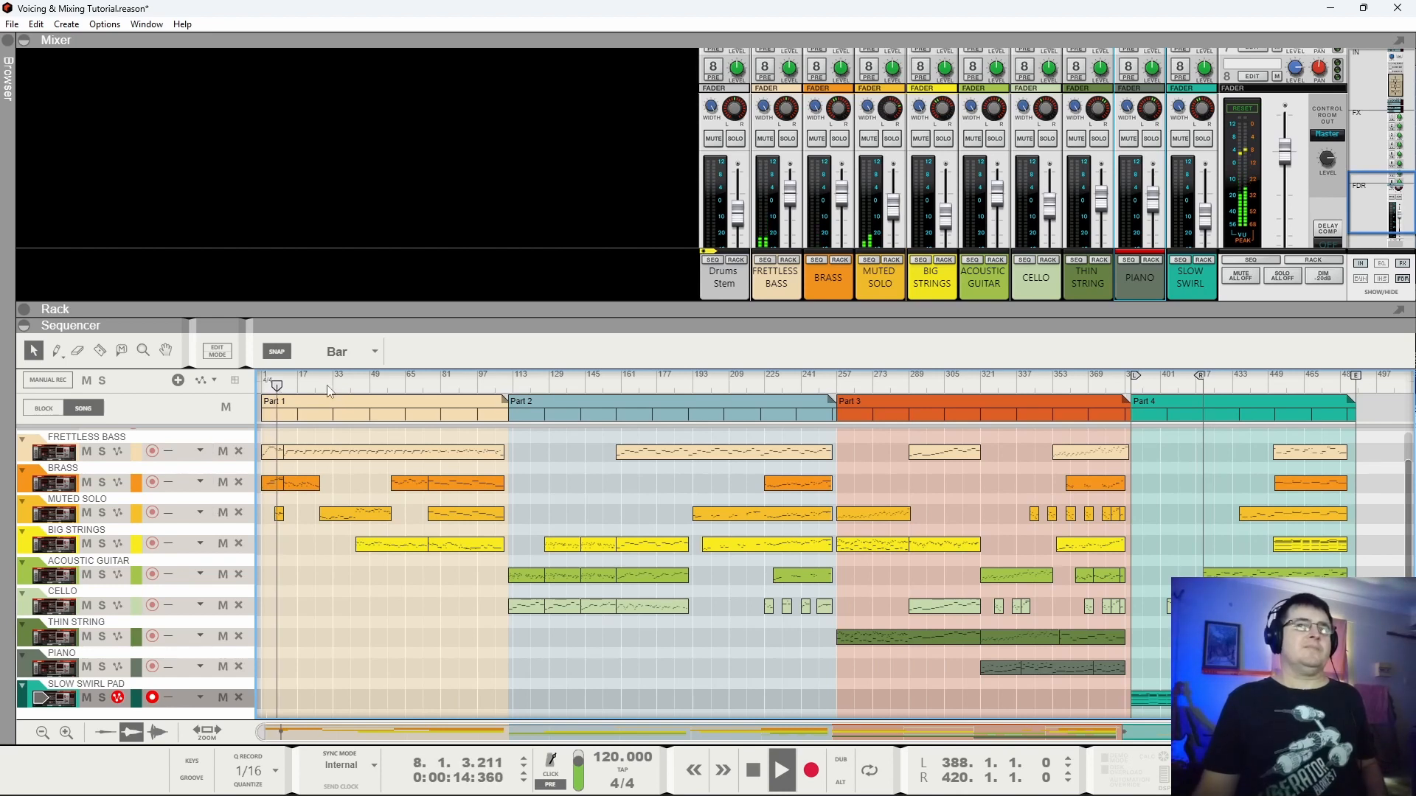
{"action": "key", "text": "space"}
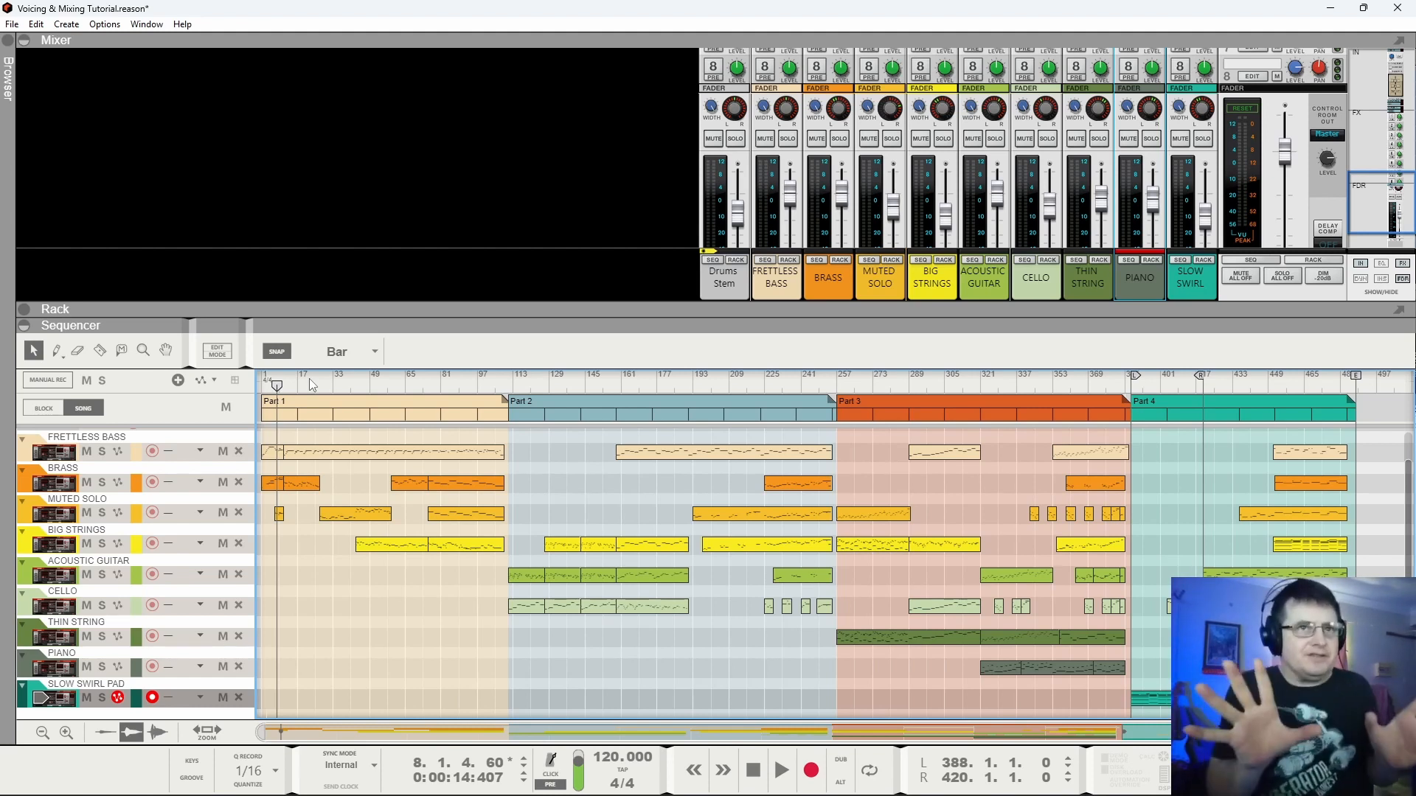
Listen to the later section of Part 1 and the opening of Part 2, stop, and return the position to Part 2's start.
{"action": "left_click", "coordinate": [439, 386]}
{"action": "key", "text": "space"}
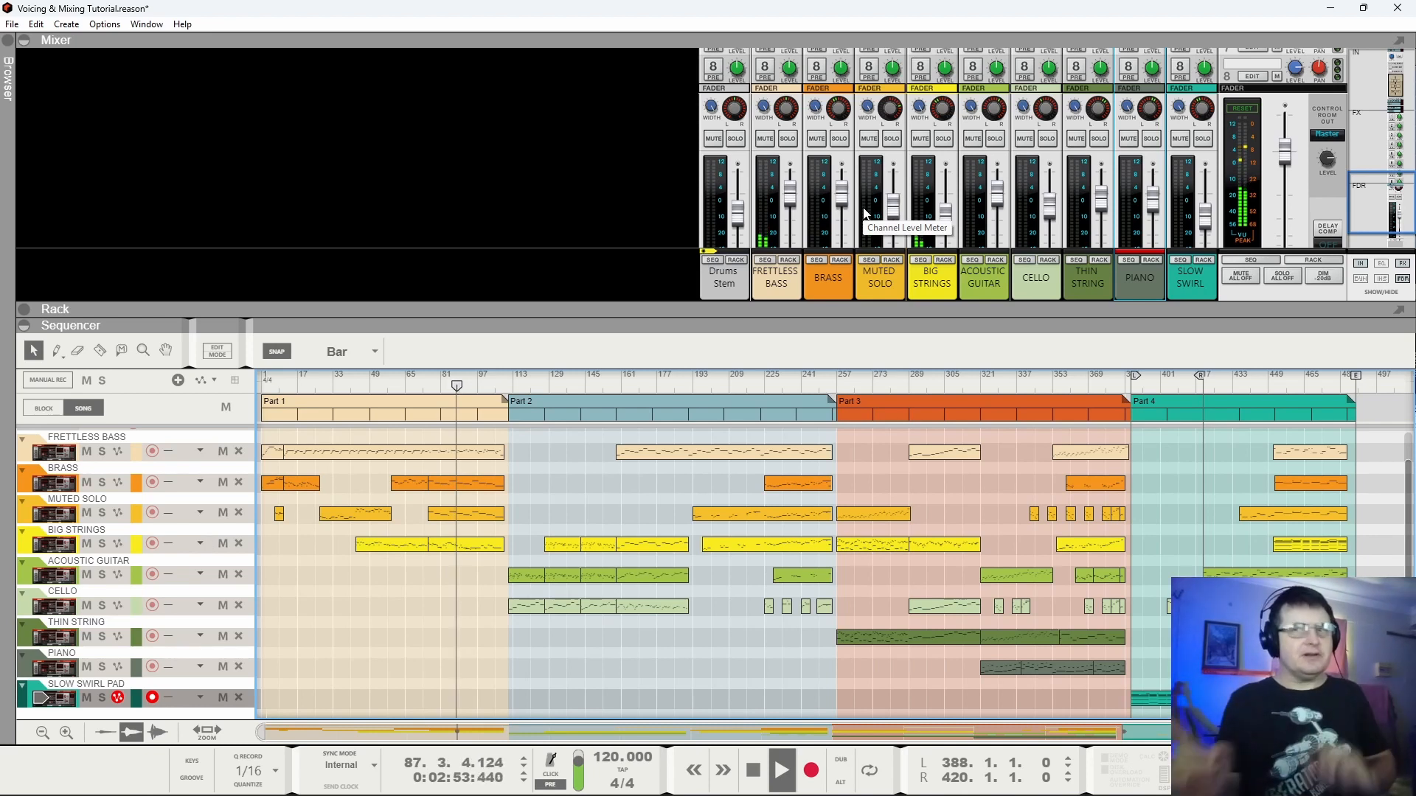
{"action": "left_click", "coordinate": [690, 417]}
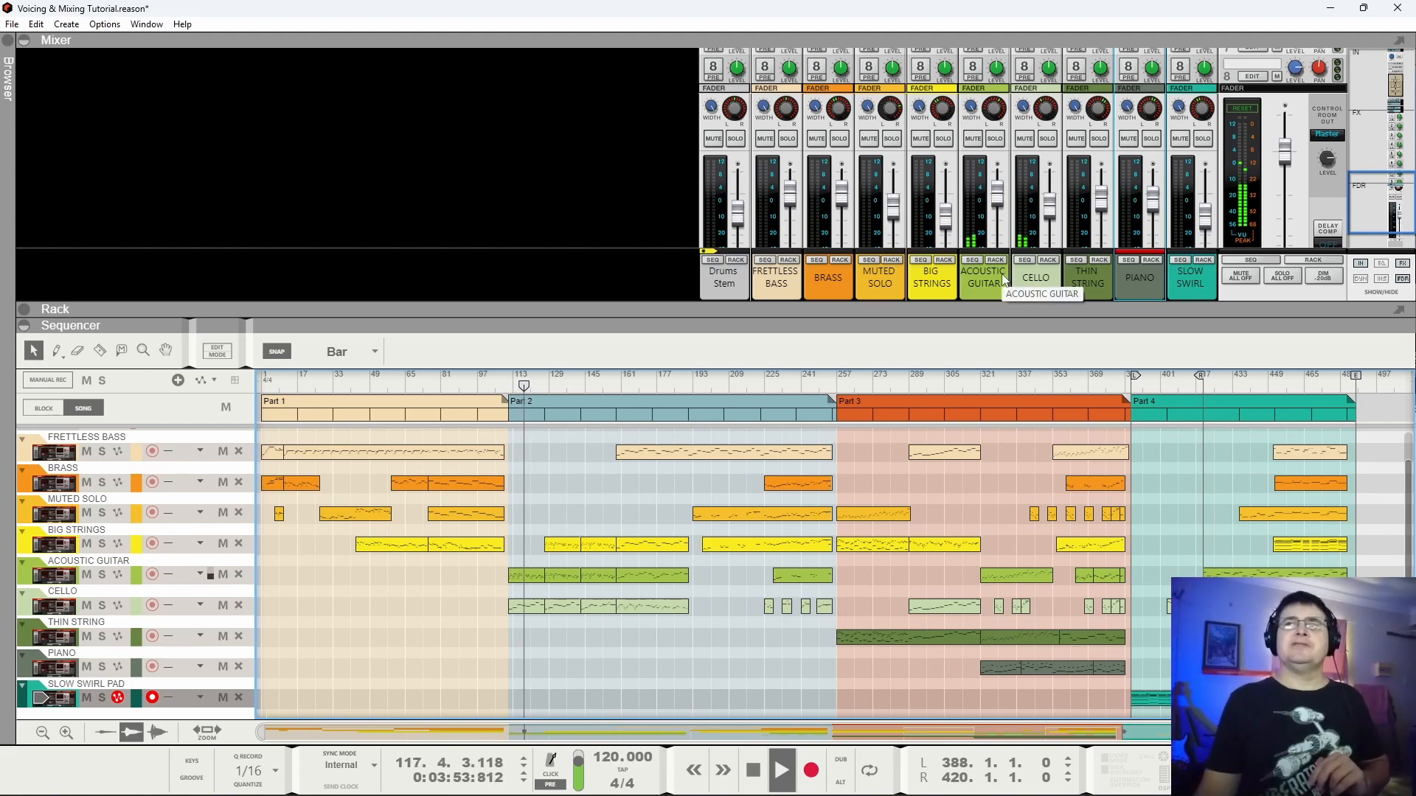
{"action": "key", "text": "space"}
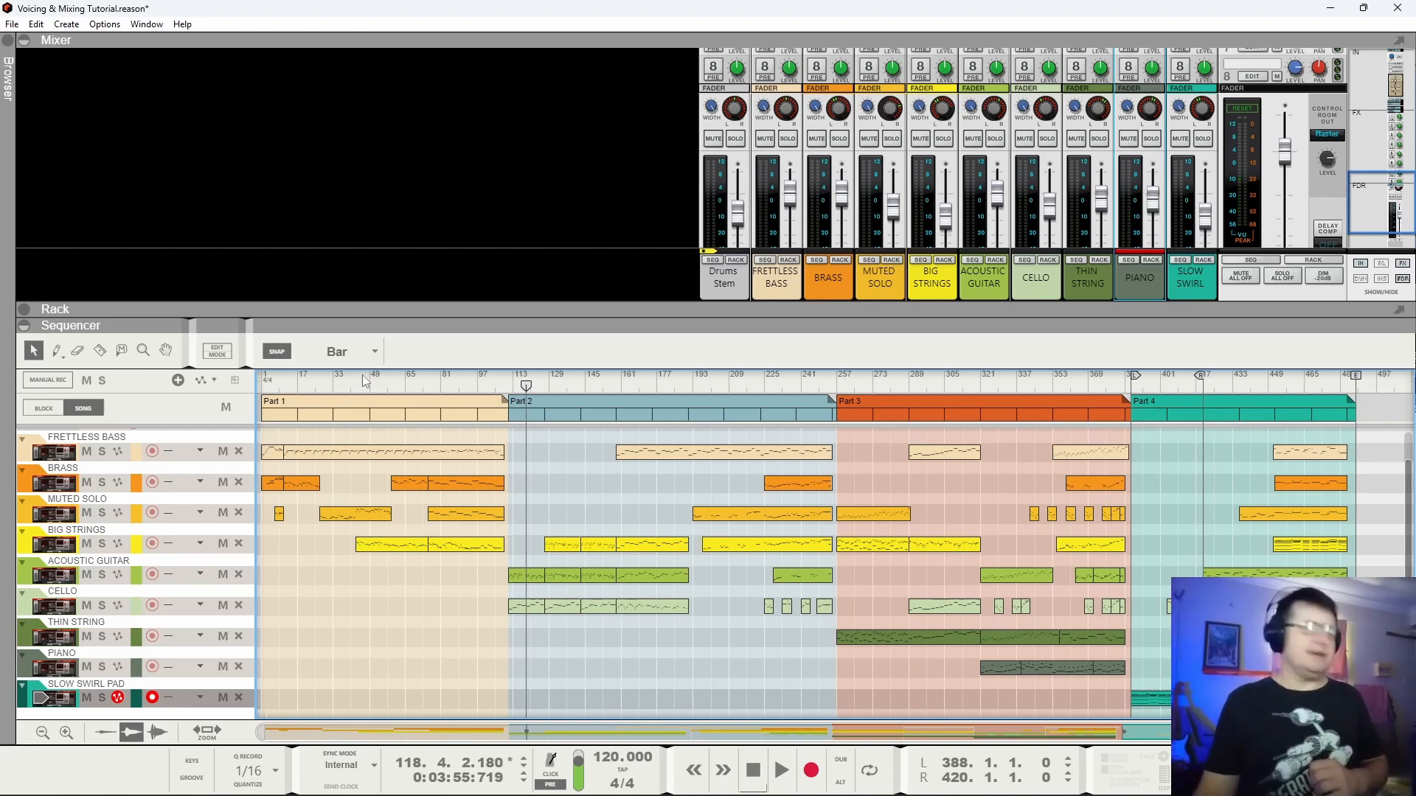
{"action": "left_click", "coordinate": [509, 385]}
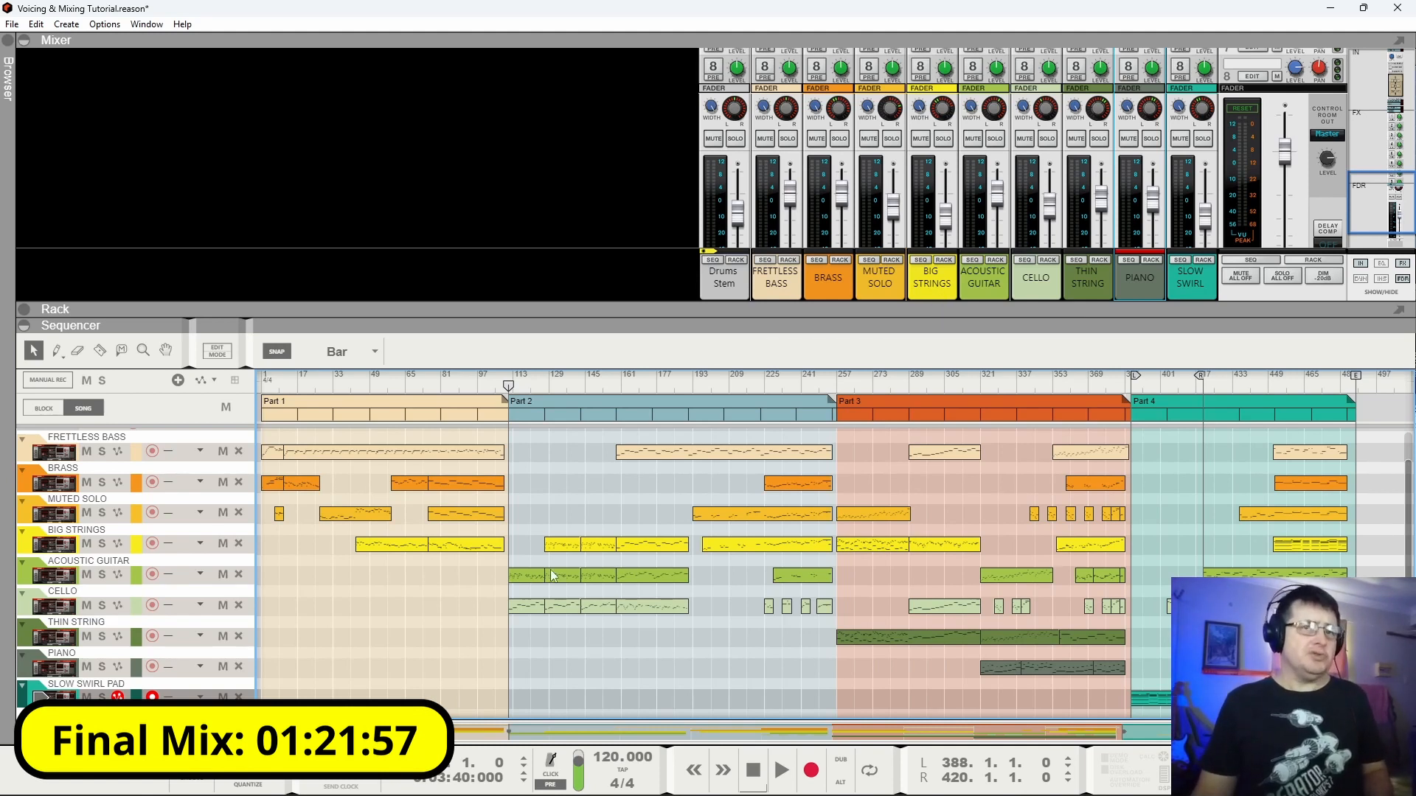
Show the rack with the sequencer below it, open the Drums Stem's Spectrum EQ, and play near the end of Part 2.
{"action": "key", "text": "F6"}
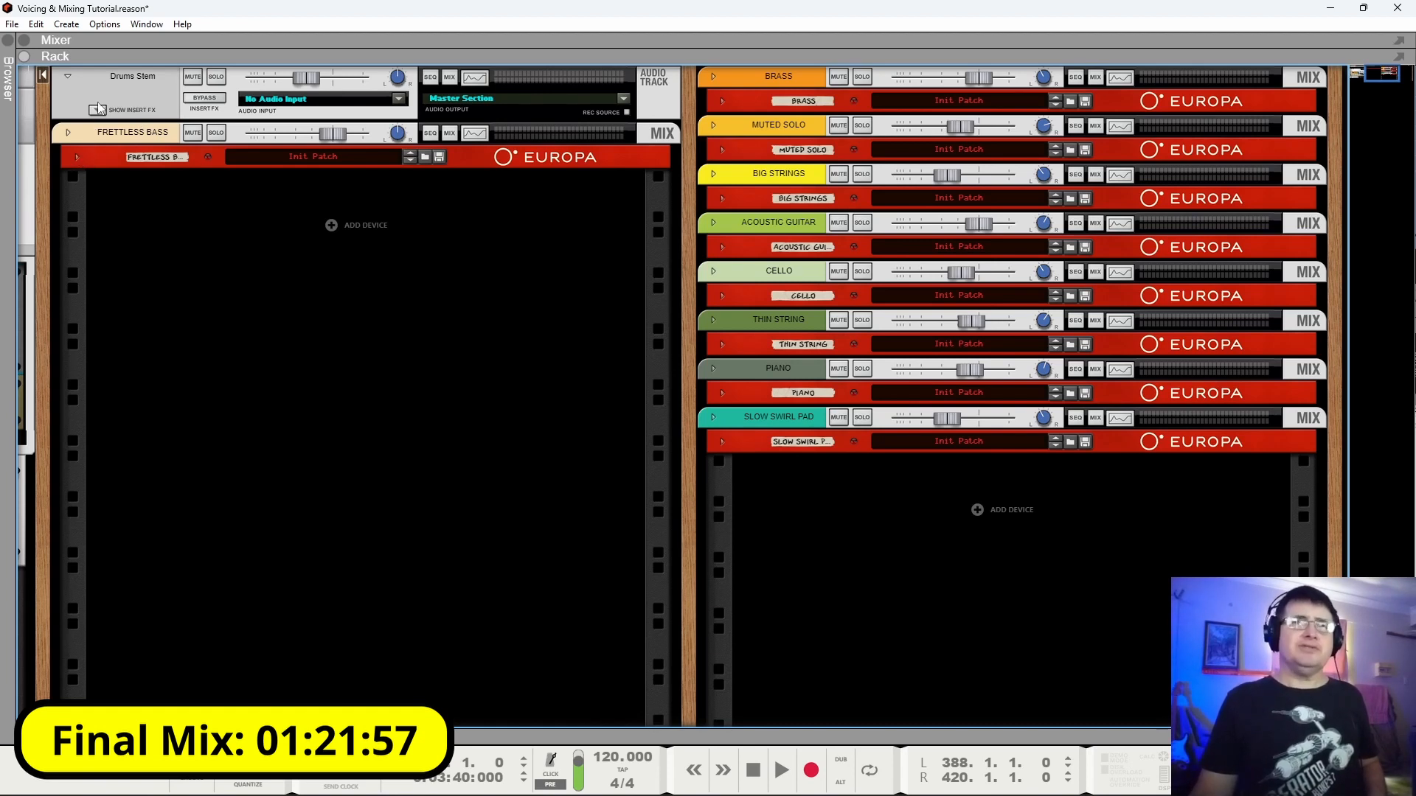
{"action": "left_click", "coordinate": [119, 83]}
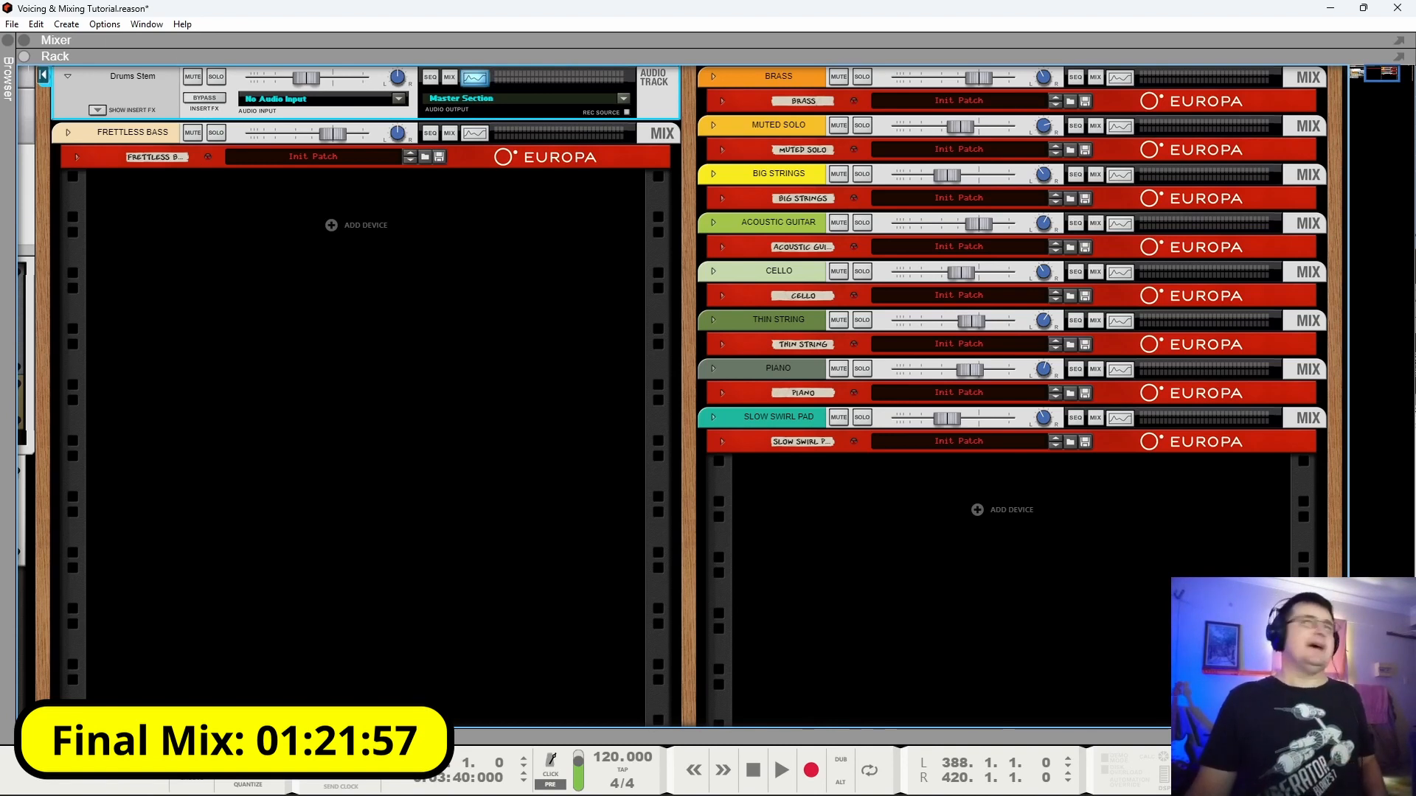
{"action": "key", "text": "space"}
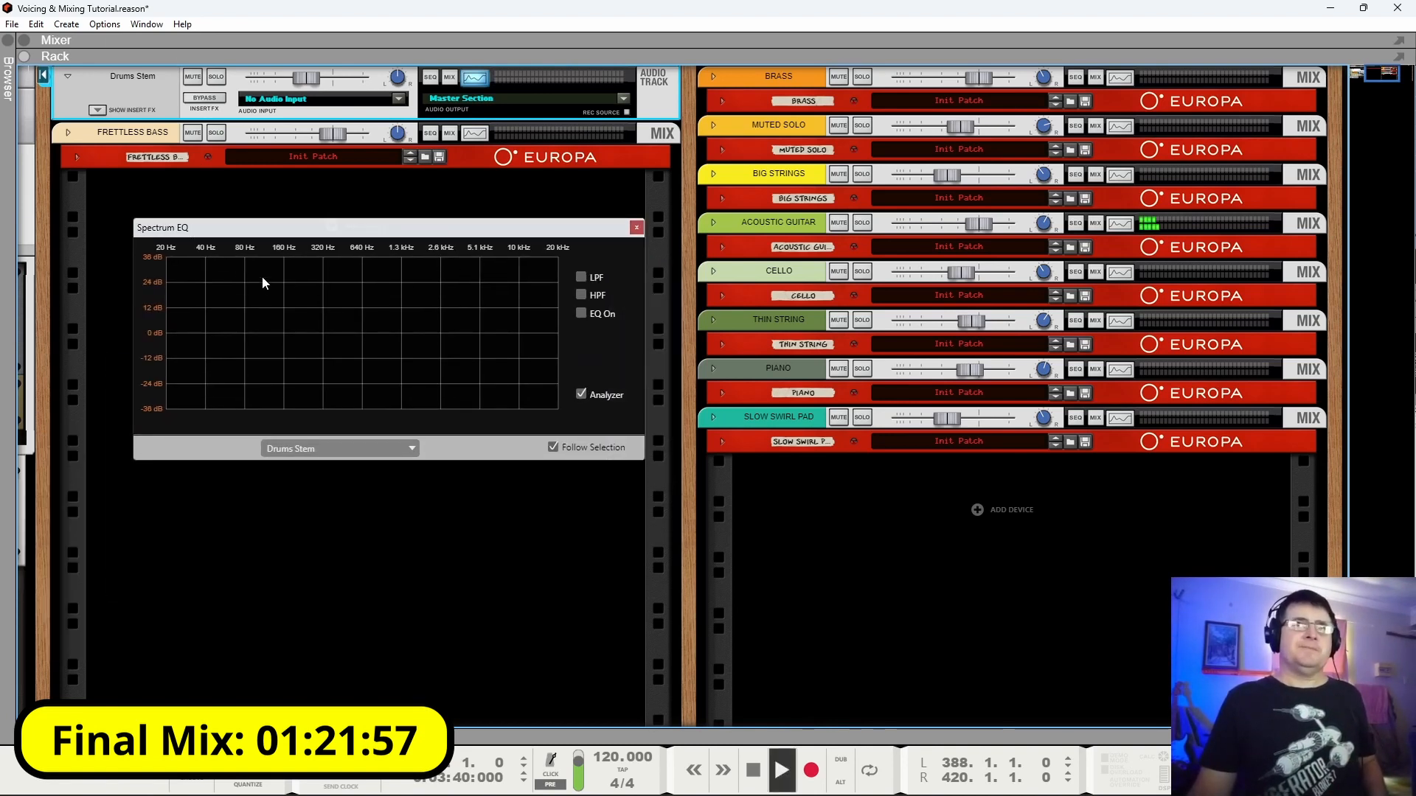
{"action": "left_click_drag", "start_coordinate": [510, 738], "coordinate": [509, 580]}
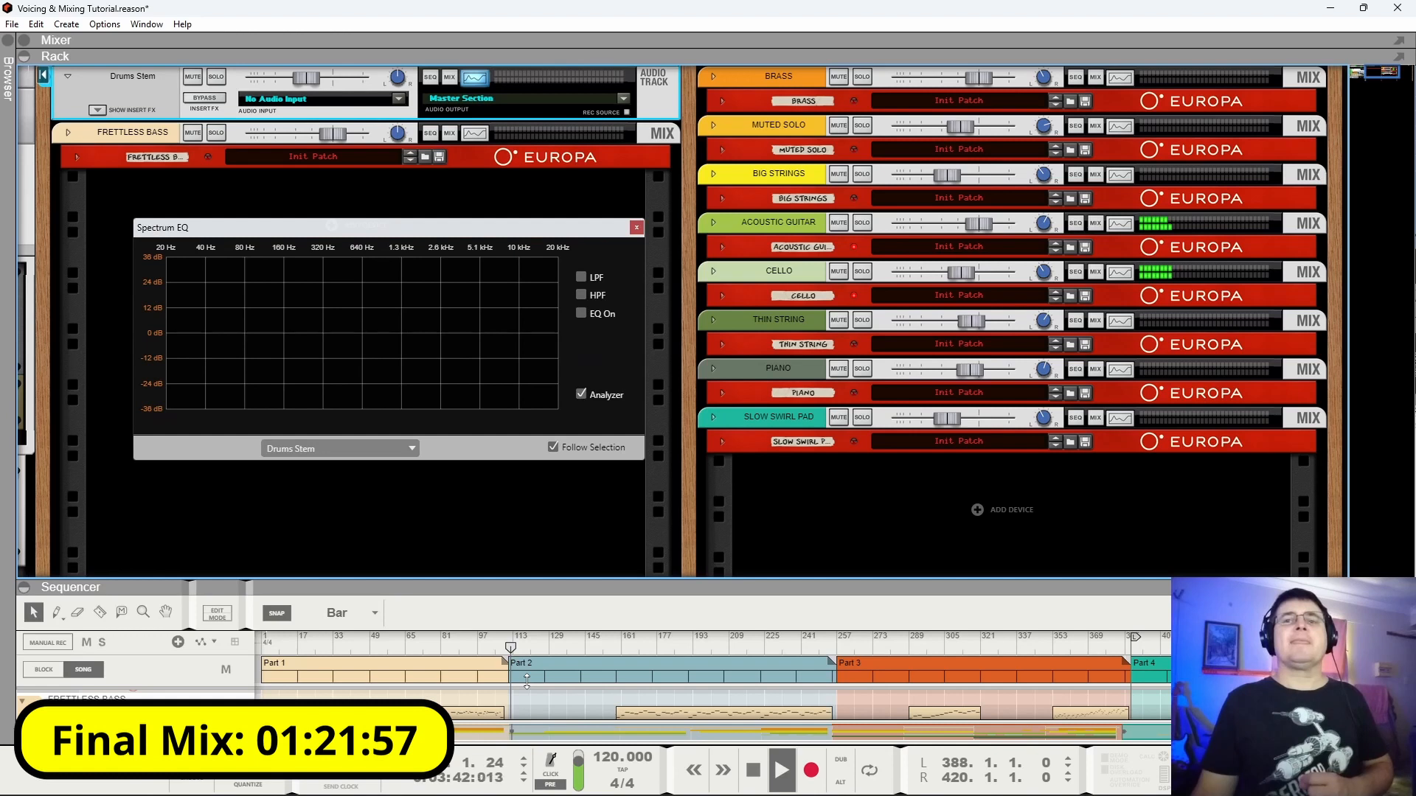
{"action": "left_click", "coordinate": [793, 642]}
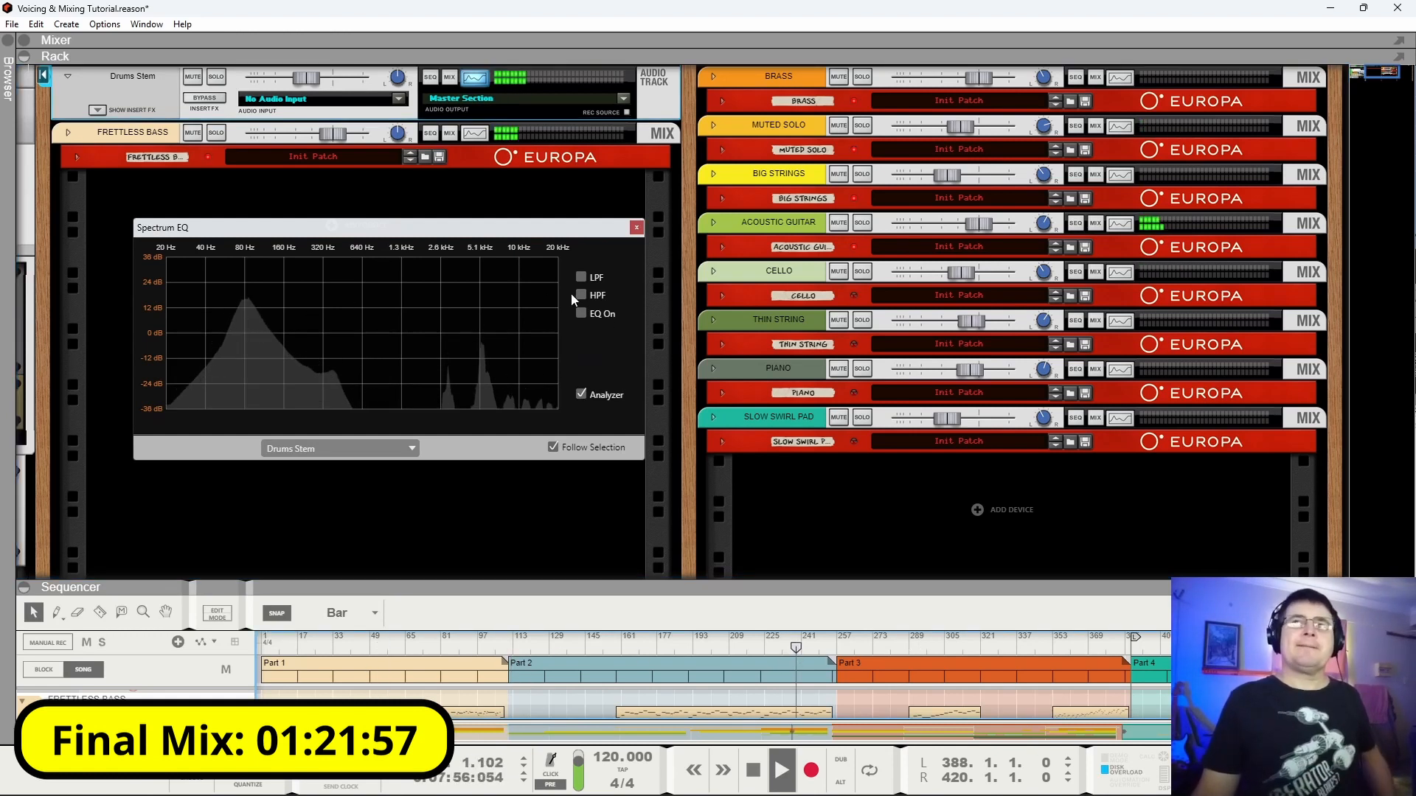
Enable the Drums Stem's EQ, set its high-frequency band to about -7.62 dB at 8.59 kHz, close the EQ, and stop playback.
{"action": "left_click", "coordinate": [582, 316]}
{"action": "left_click_drag", "start_coordinate": [481, 334], "coordinate": [511, 355]}
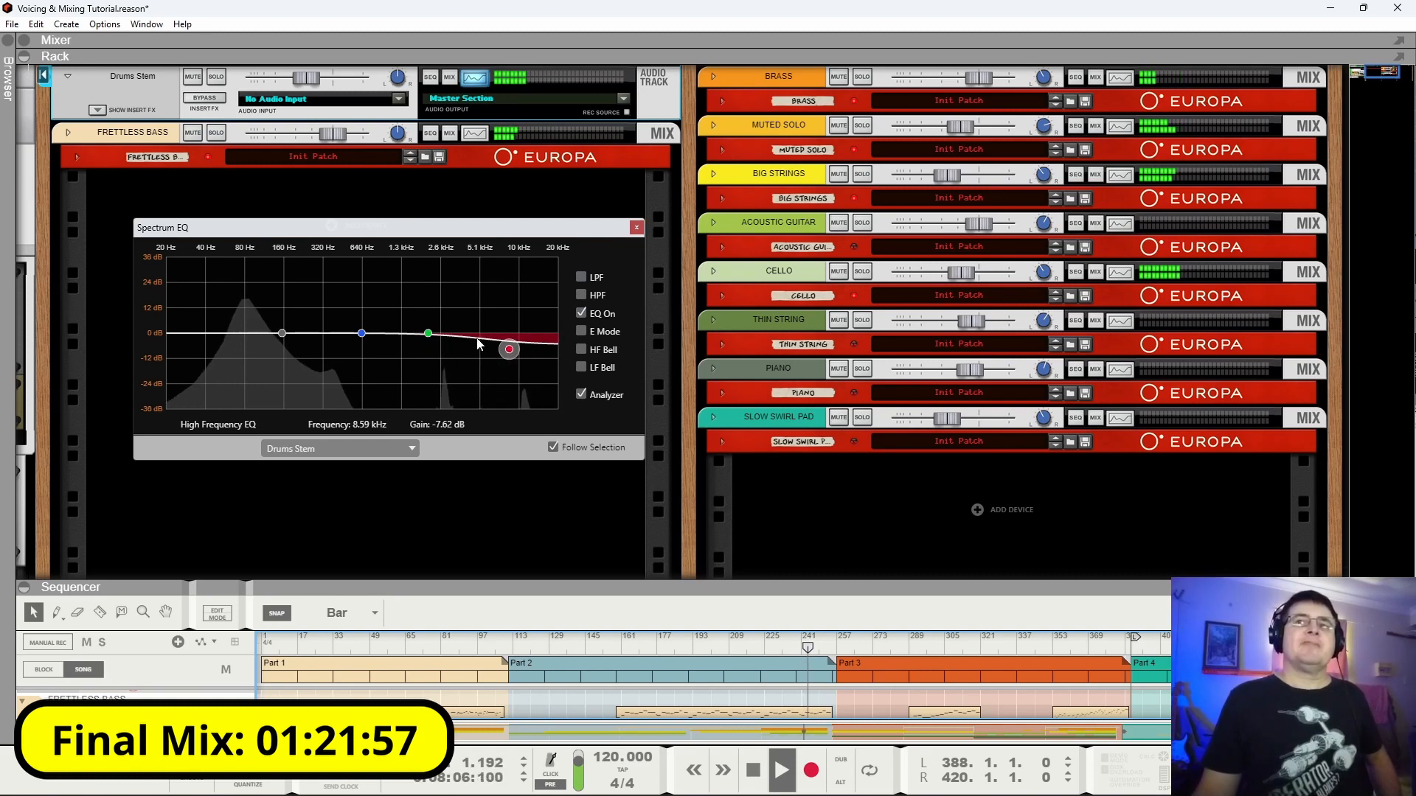
{"action": "left_click", "coordinate": [636, 228]}
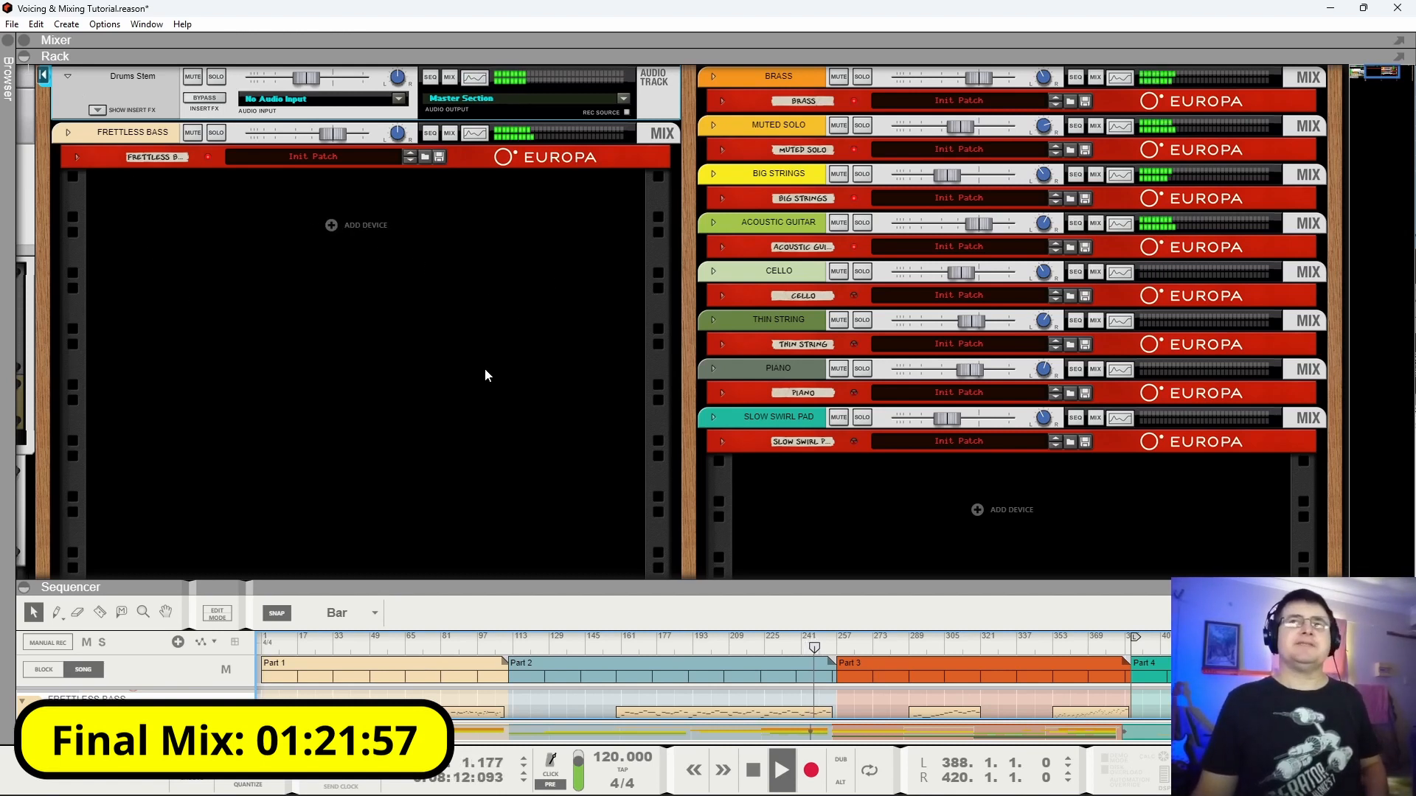
{"action": "key", "text": "space"}
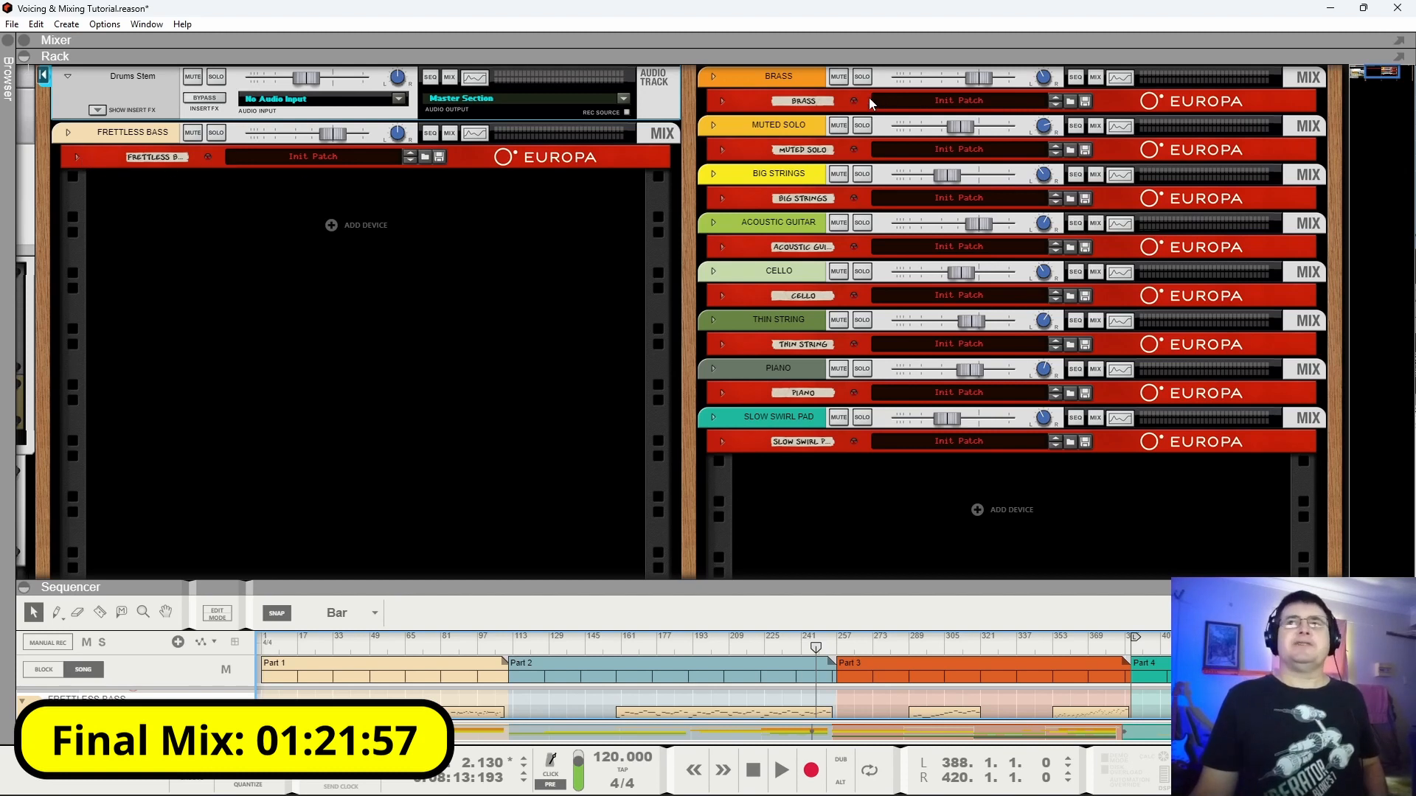
Solo the Frettless Bass and Drums Stem channels together and play them.
{"action": "left_click", "coordinate": [216, 134]}
{"action": "key", "text": "space"}
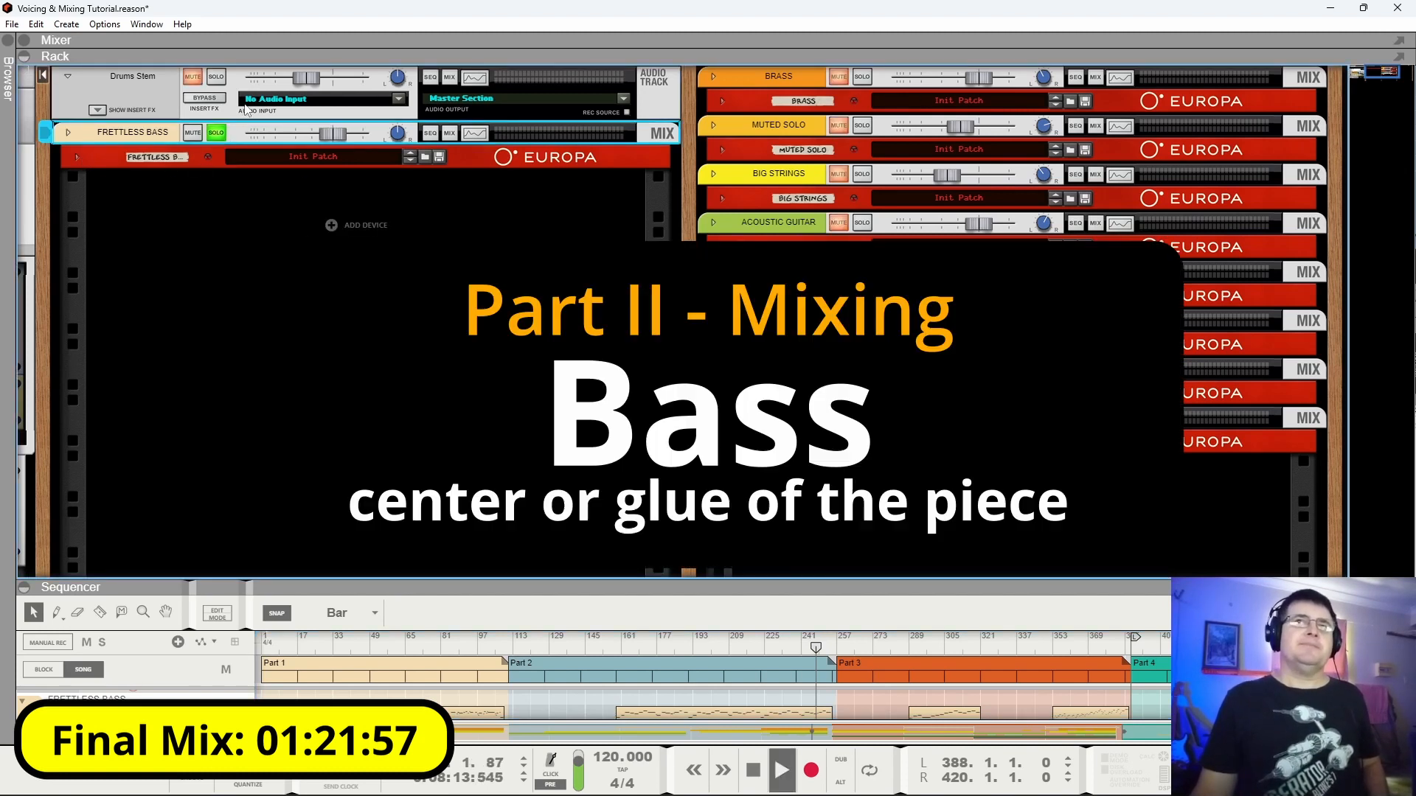
{"action": "left_click", "coordinate": [217, 77]}
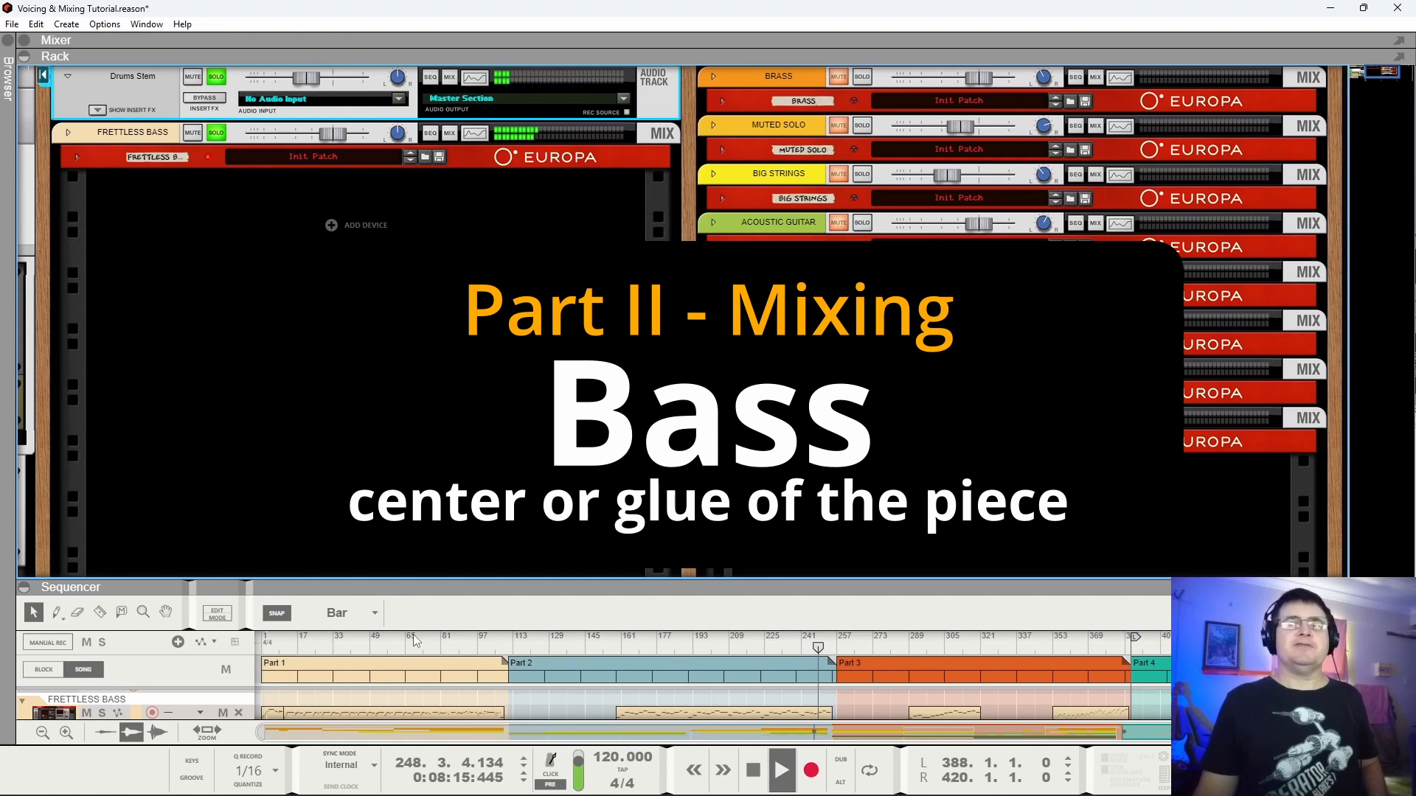
{"action": "left_click", "coordinate": [76, 156]}
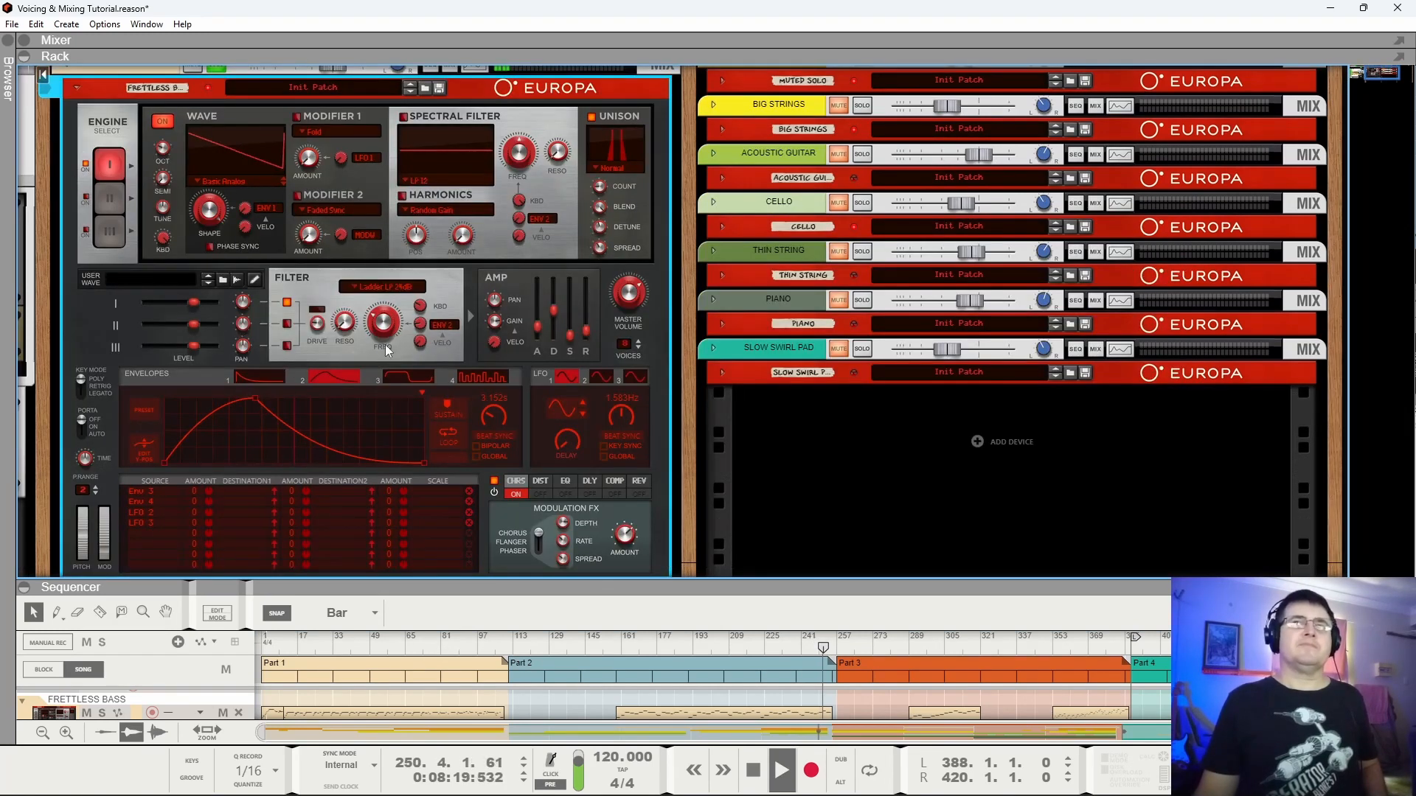
{"action": "left_click", "coordinate": [78, 89]}
{"action": "left_click", "coordinate": [339, 156]}
{"action": "mouse_move", "coordinate": [443, 293]}
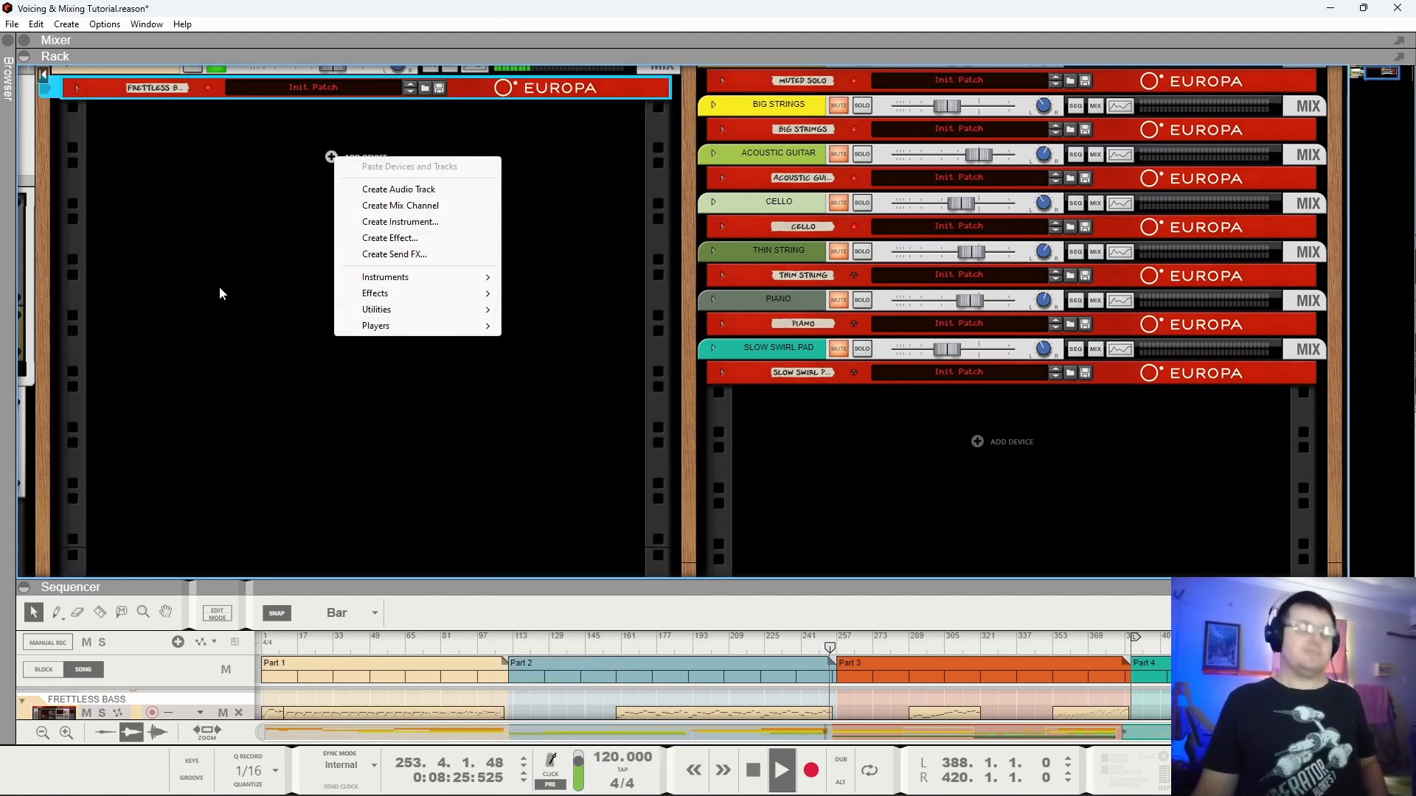
{"action": "left_click", "coordinate": [229, 299]}
Open the Frettless Bass channel's Spectrum EQ during Part 2 playback, enable the EQ and high-pass filter, and set the filter to about 24.1 Hz.
{"action": "key", "text": "F2"}
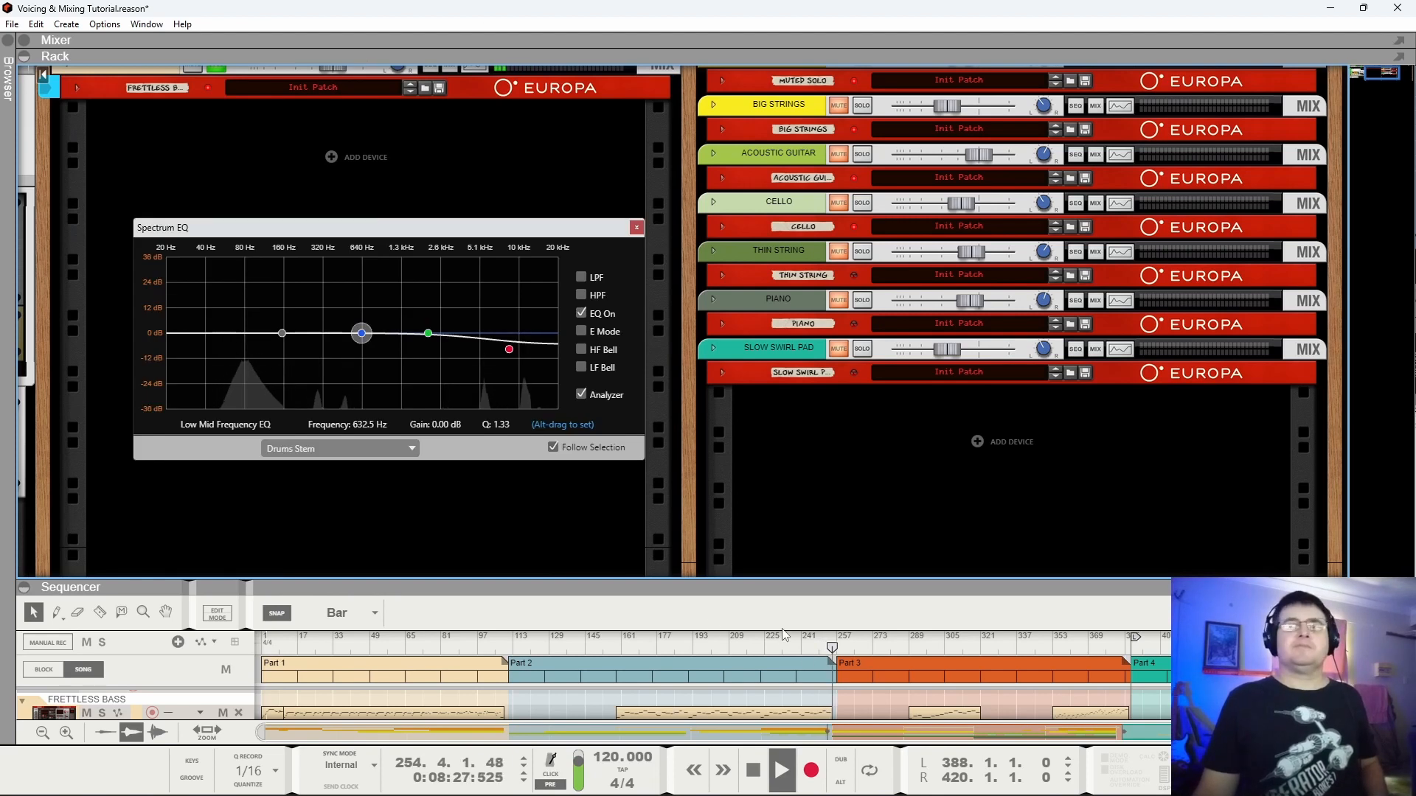
{"action": "left_click", "coordinate": [723, 648]}
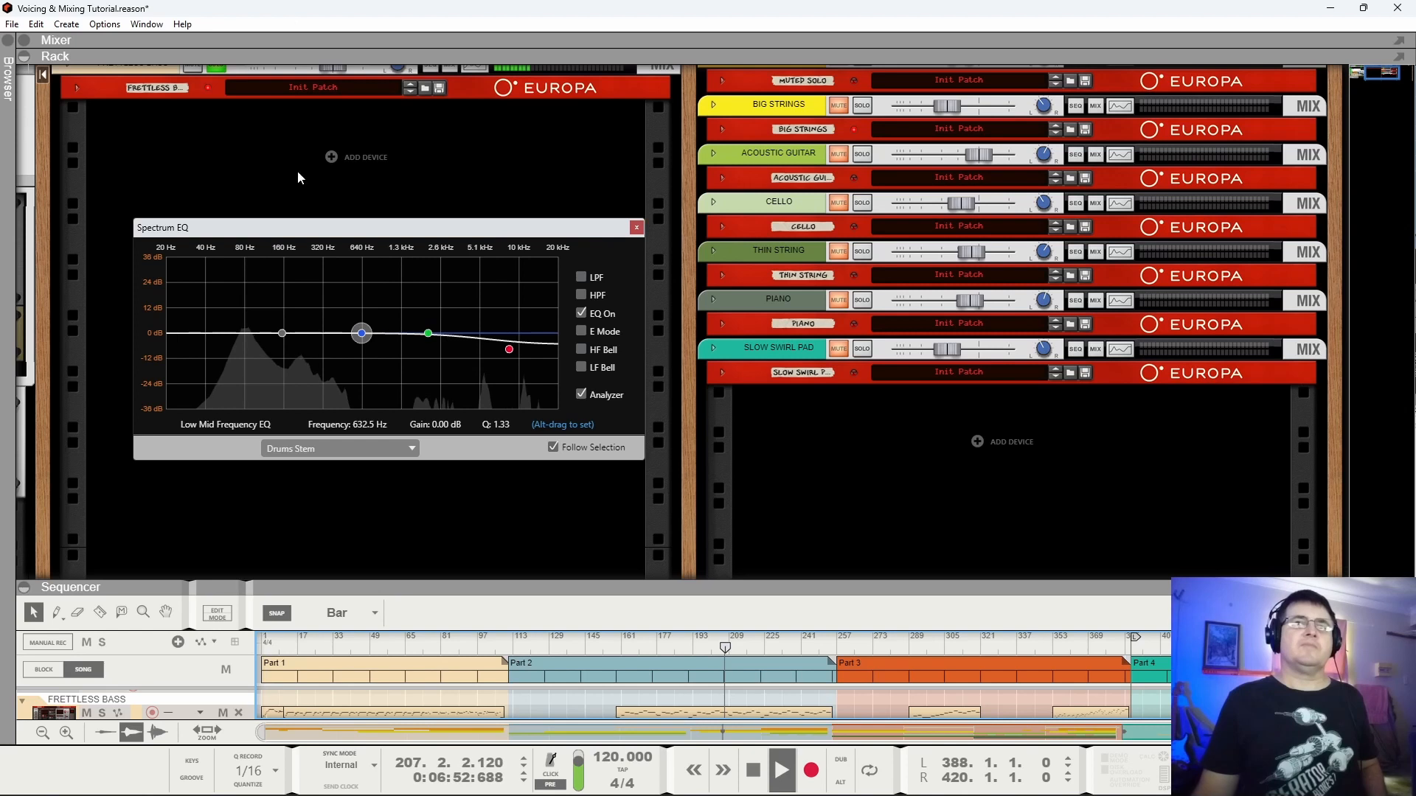
{"action": "left_click", "coordinate": [121, 77]}
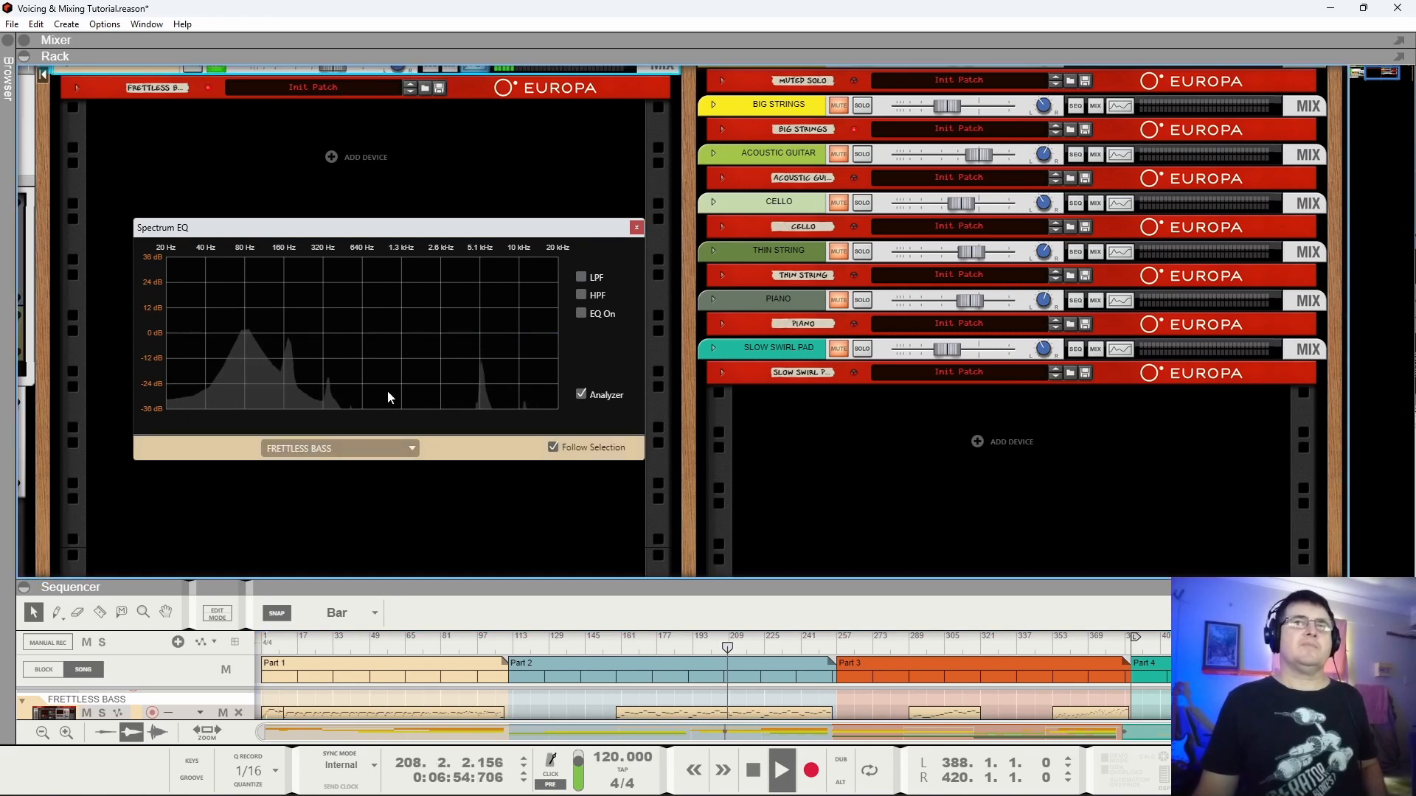
{"action": "left_click", "coordinate": [580, 314]}
{"action": "left_click", "coordinate": [582, 295]}
{"action": "left_click_drag", "start_coordinate": [289, 339], "coordinate": [179, 345]}
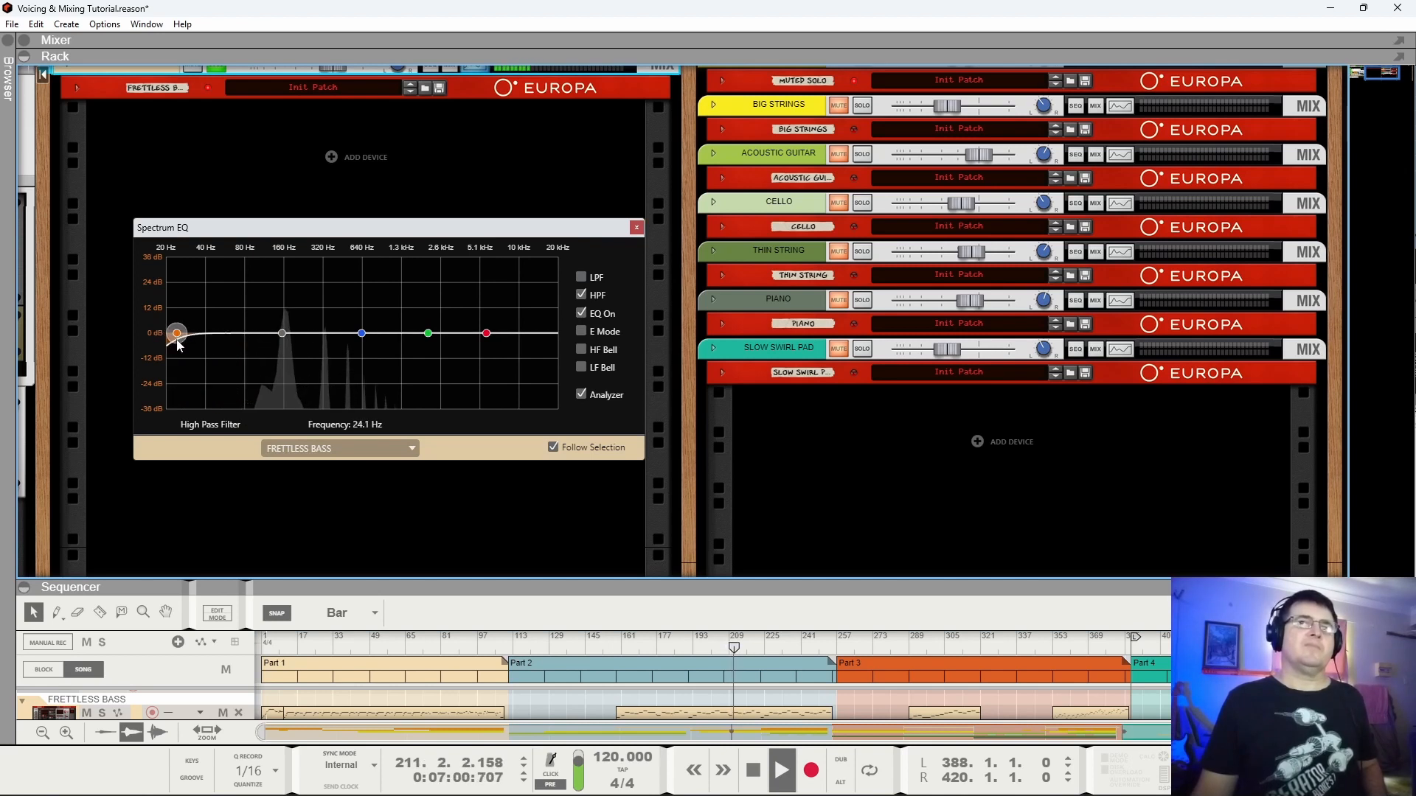
Enable E Mode on the bass EQ, set its low-mid band to about 235.5 Hz with 1.90 dB gain, and stop playback.
{"action": "left_click", "coordinate": [486, 334]}
{"action": "left_click", "coordinate": [581, 331]}
{"action": "left_click", "coordinate": [361, 333]}
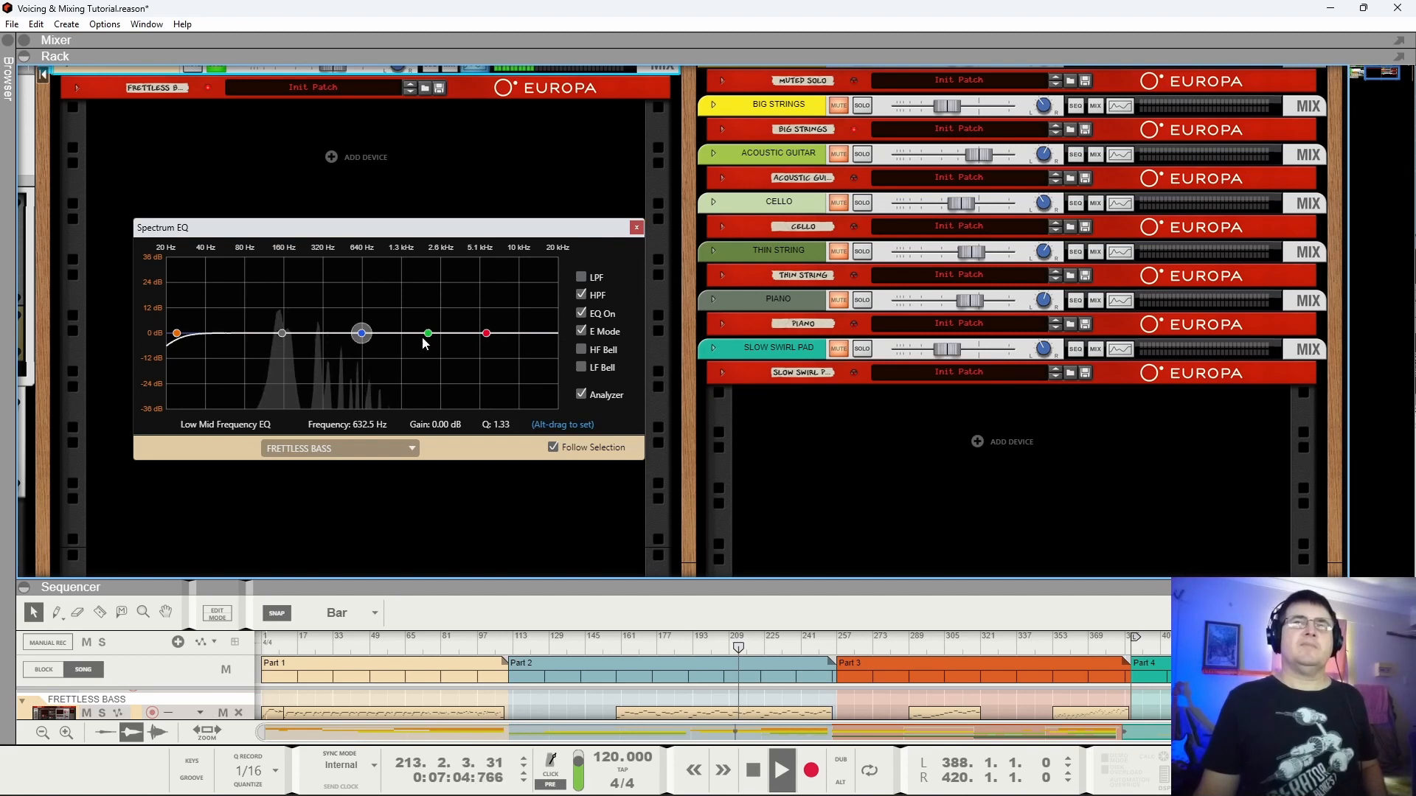
{"action": "left_click_drag", "start_coordinate": [359, 336], "coordinate": [314, 336]}
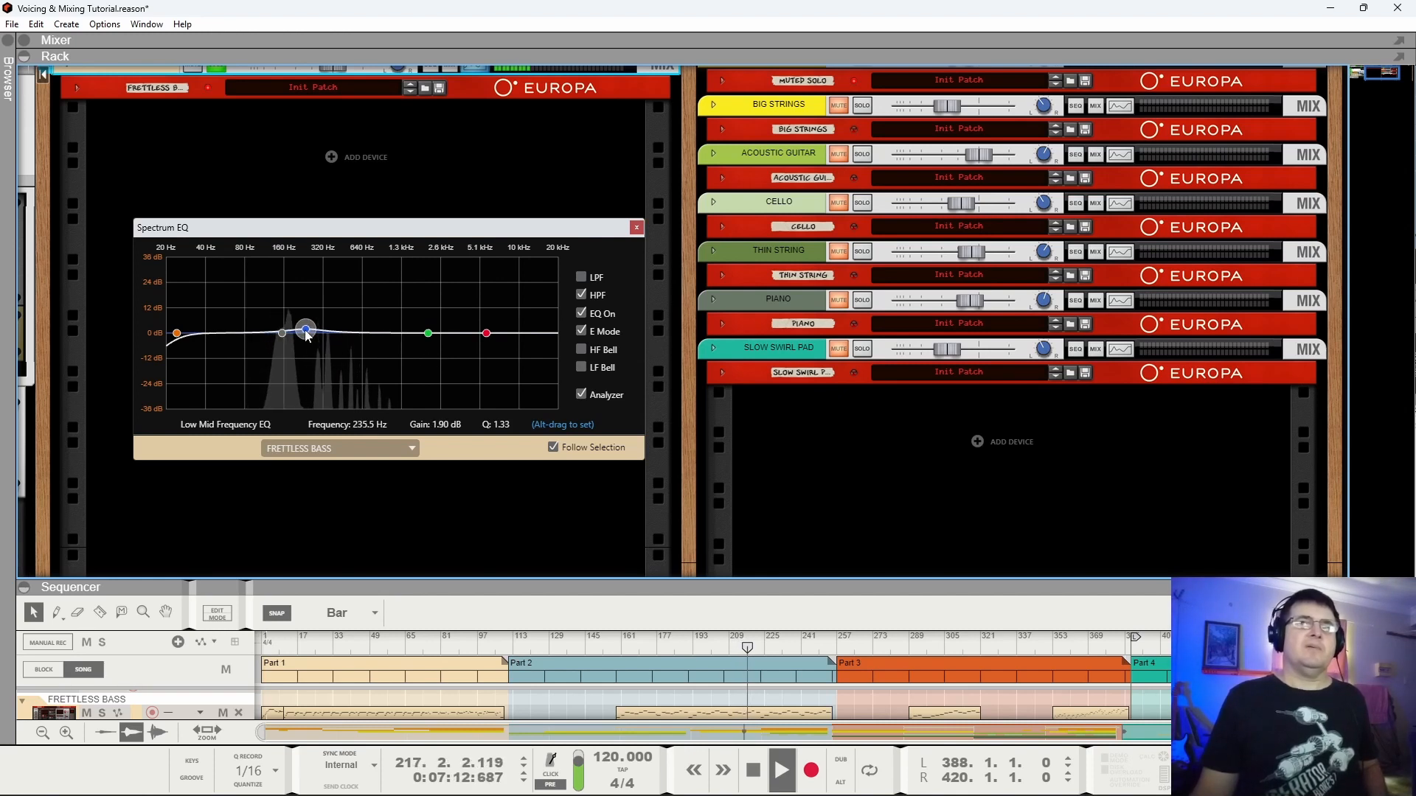
{"action": "key", "text": "space"}
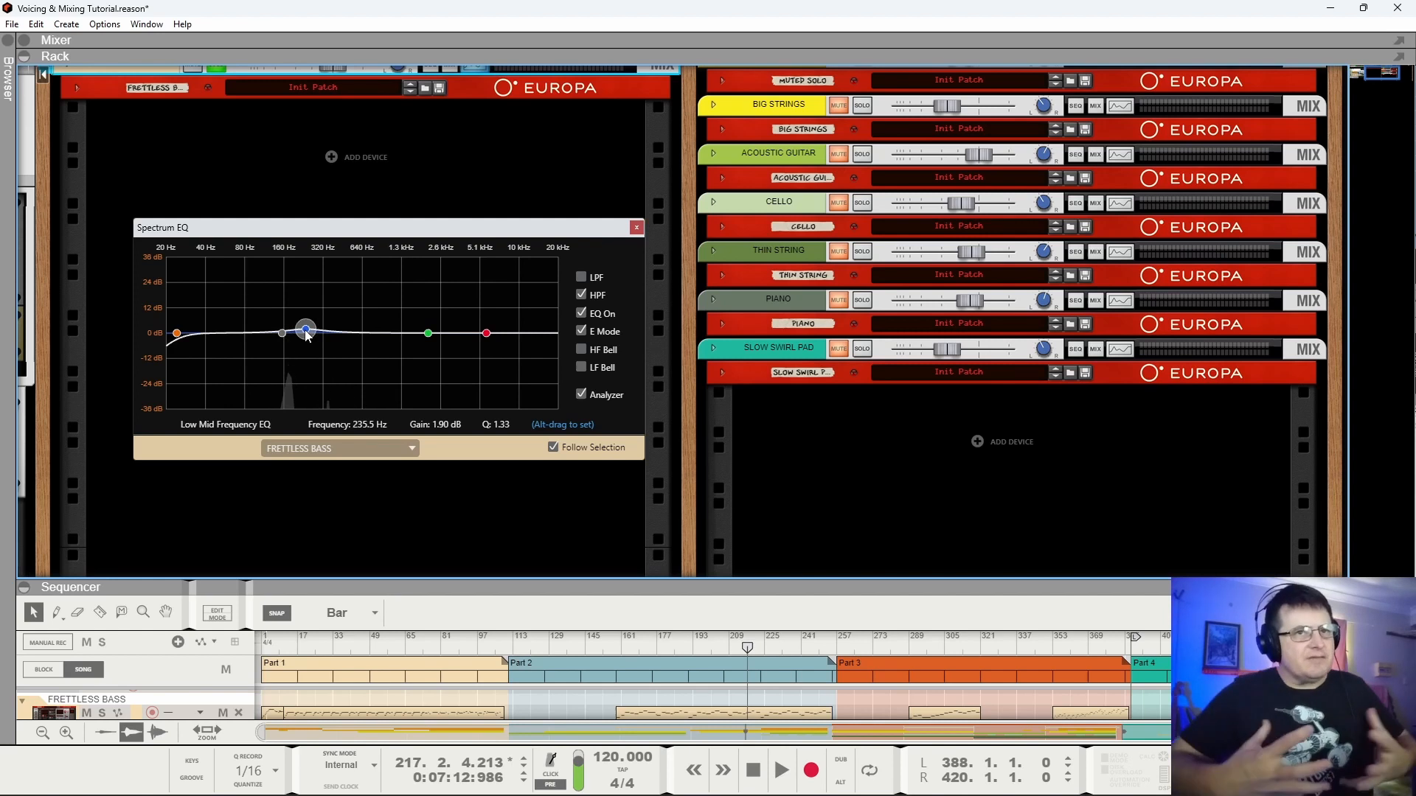
Replay the opening bars of Part 1, compare the Frettless Bass with its EQ bypassed and enabled, and stop playback.
{"action": "left_click", "coordinate": [262, 644]}
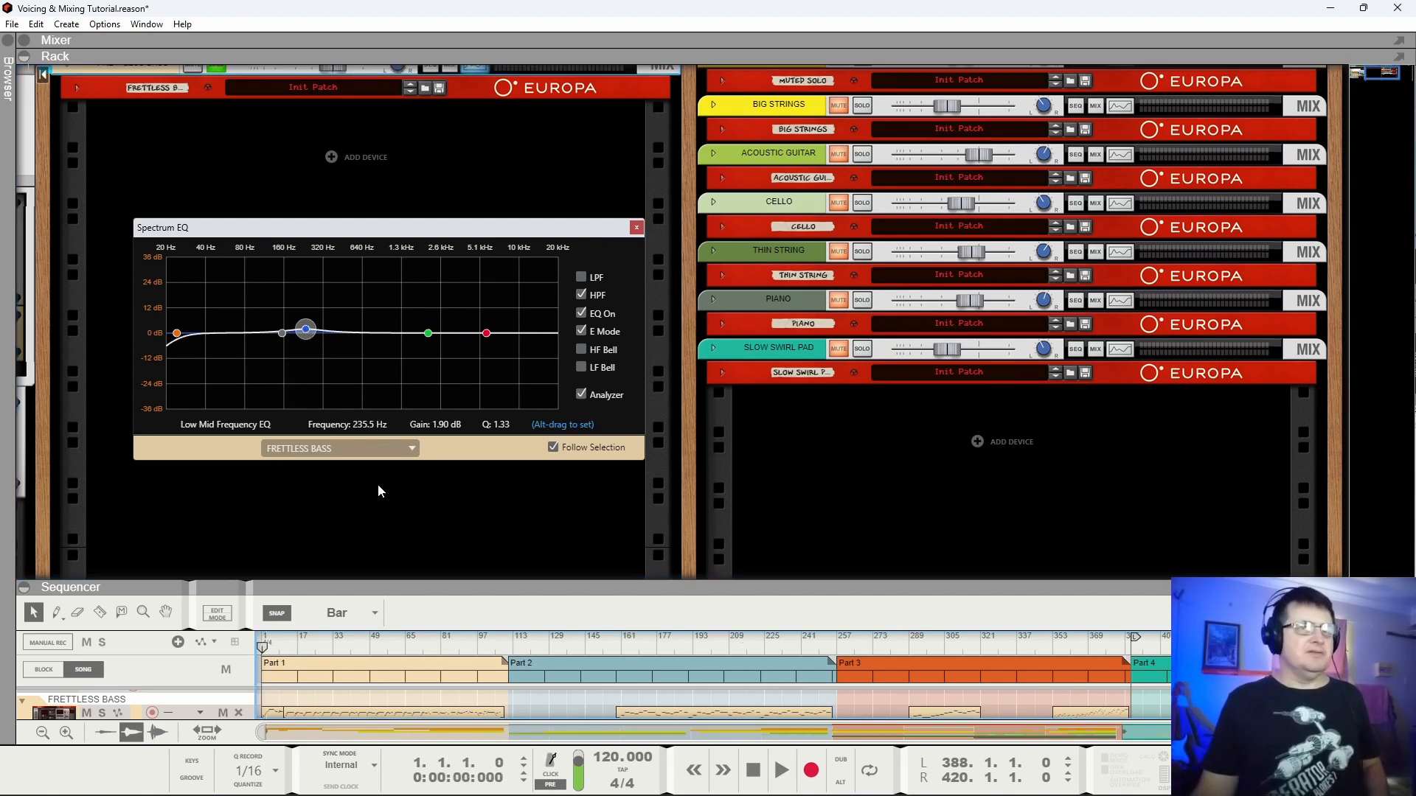
{"action": "key", "text": "space"}
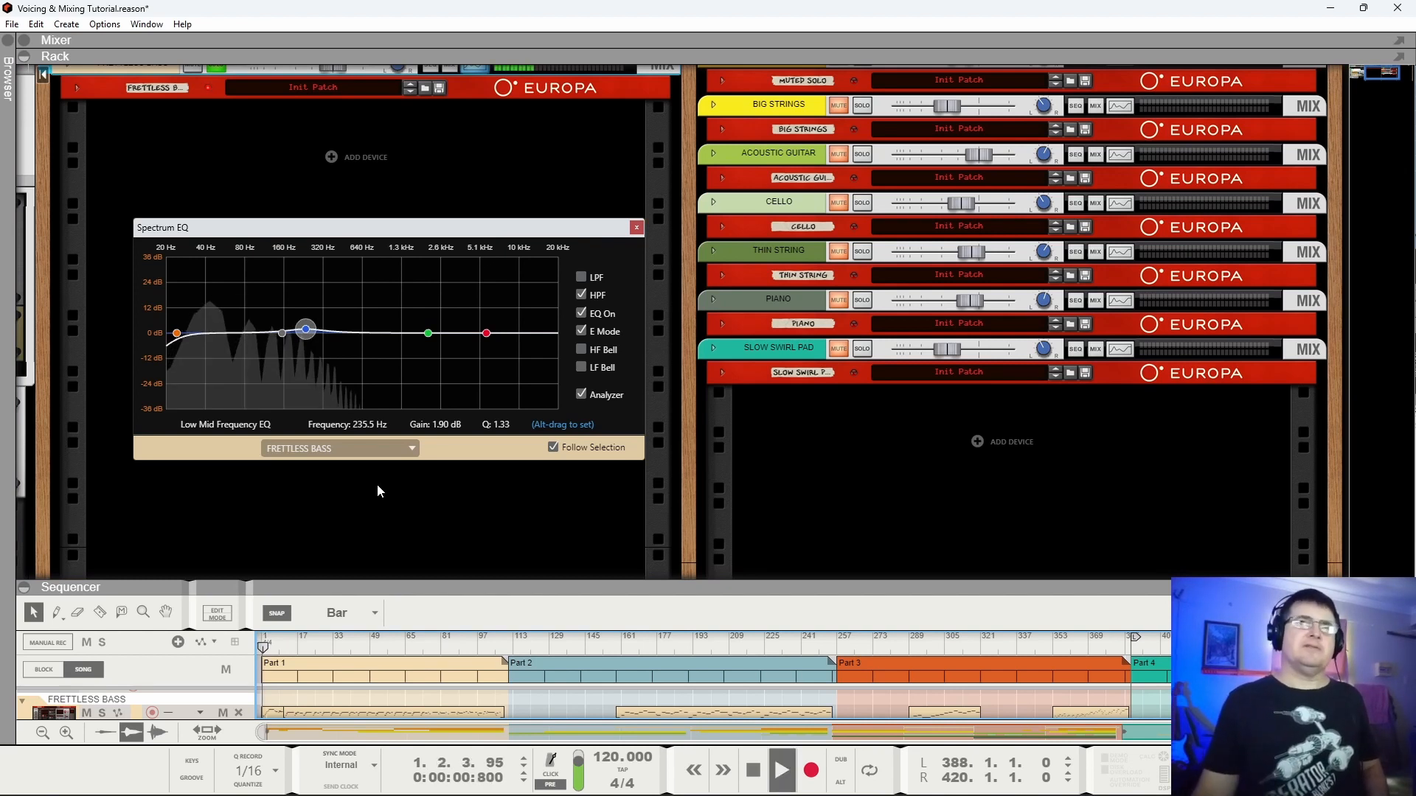
{"action": "left_click", "coordinate": [280, 333]}
{"action": "key", "text": "space"}
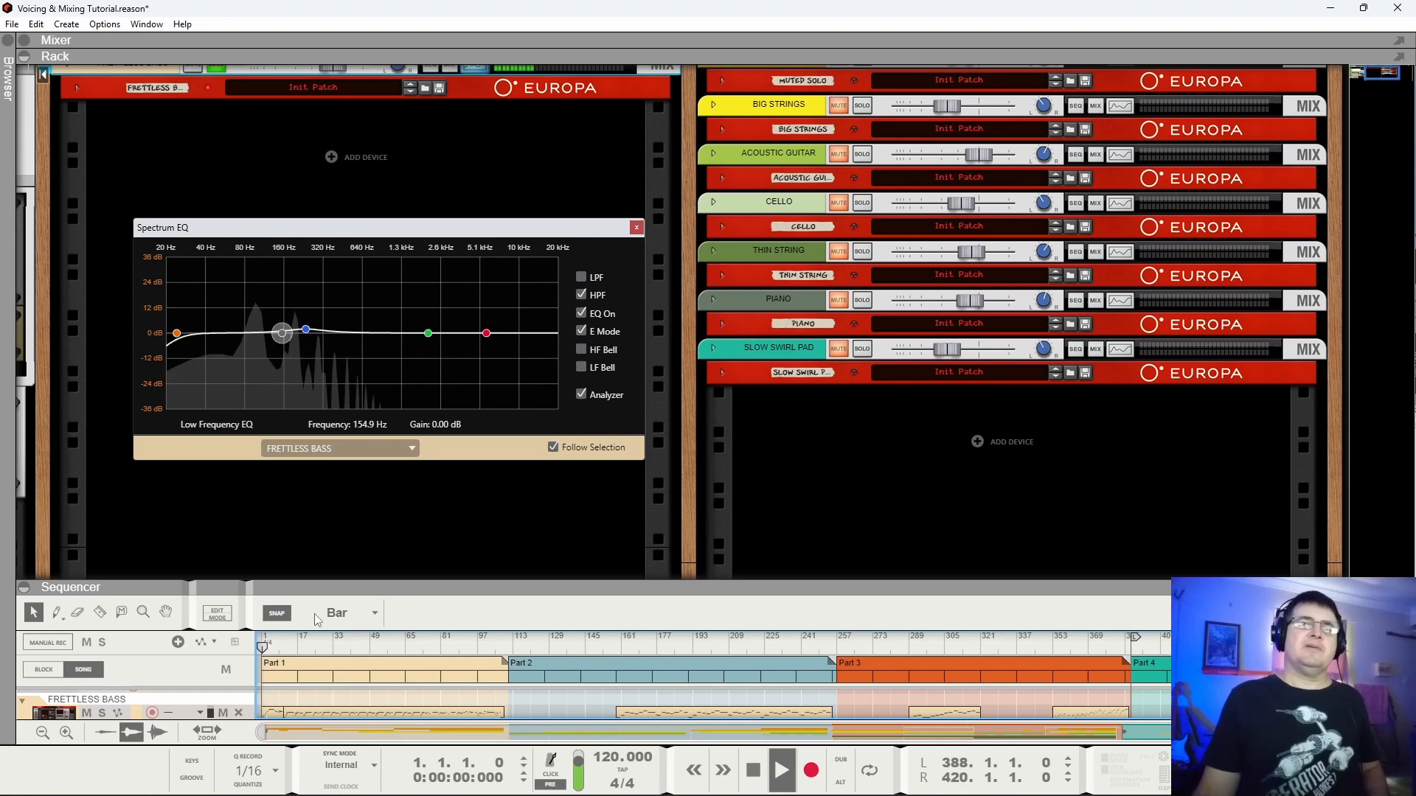
{"action": "key", "text": "space"}
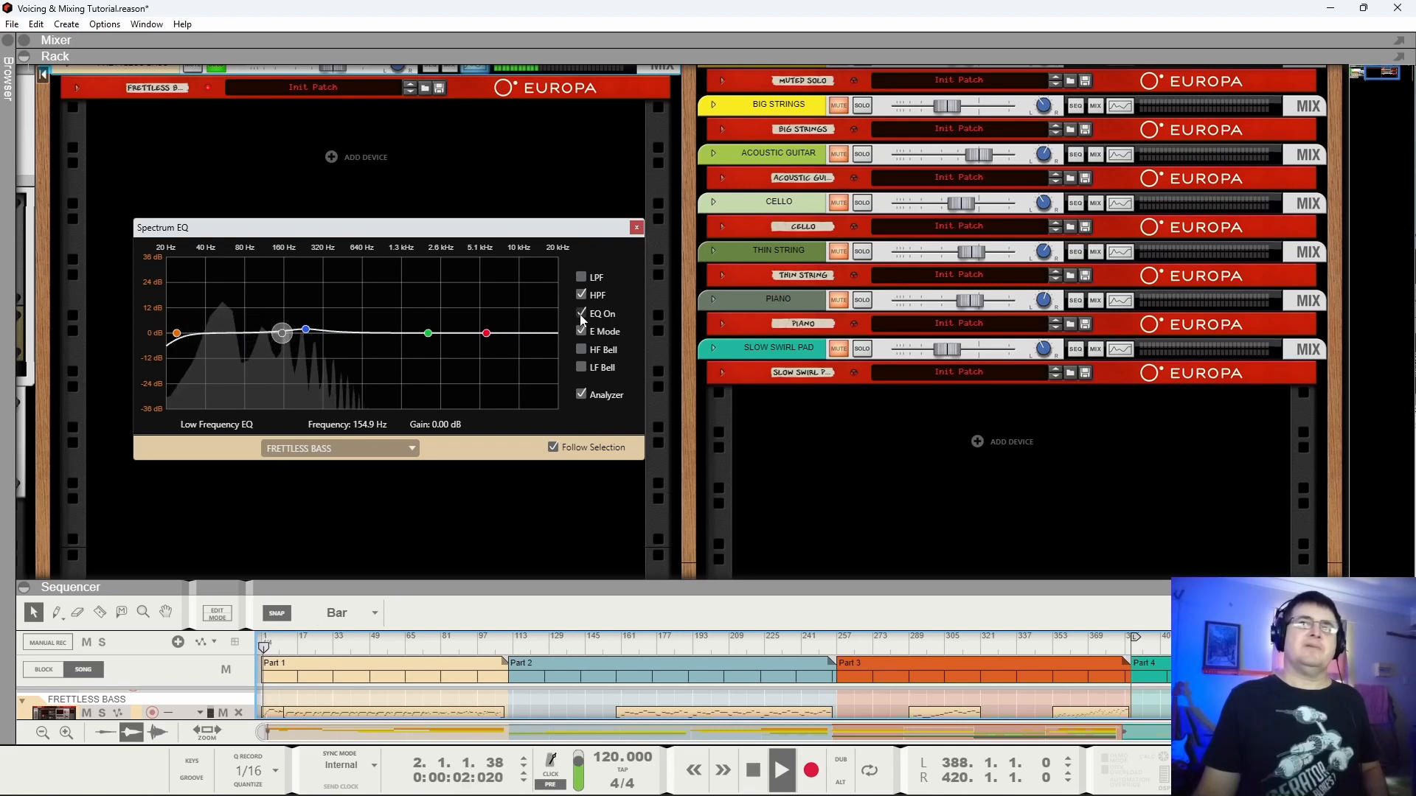
{"action": "left_click", "coordinate": [582, 314]}
{"action": "key", "text": "space"}
{"action": "key", "text": "space"}
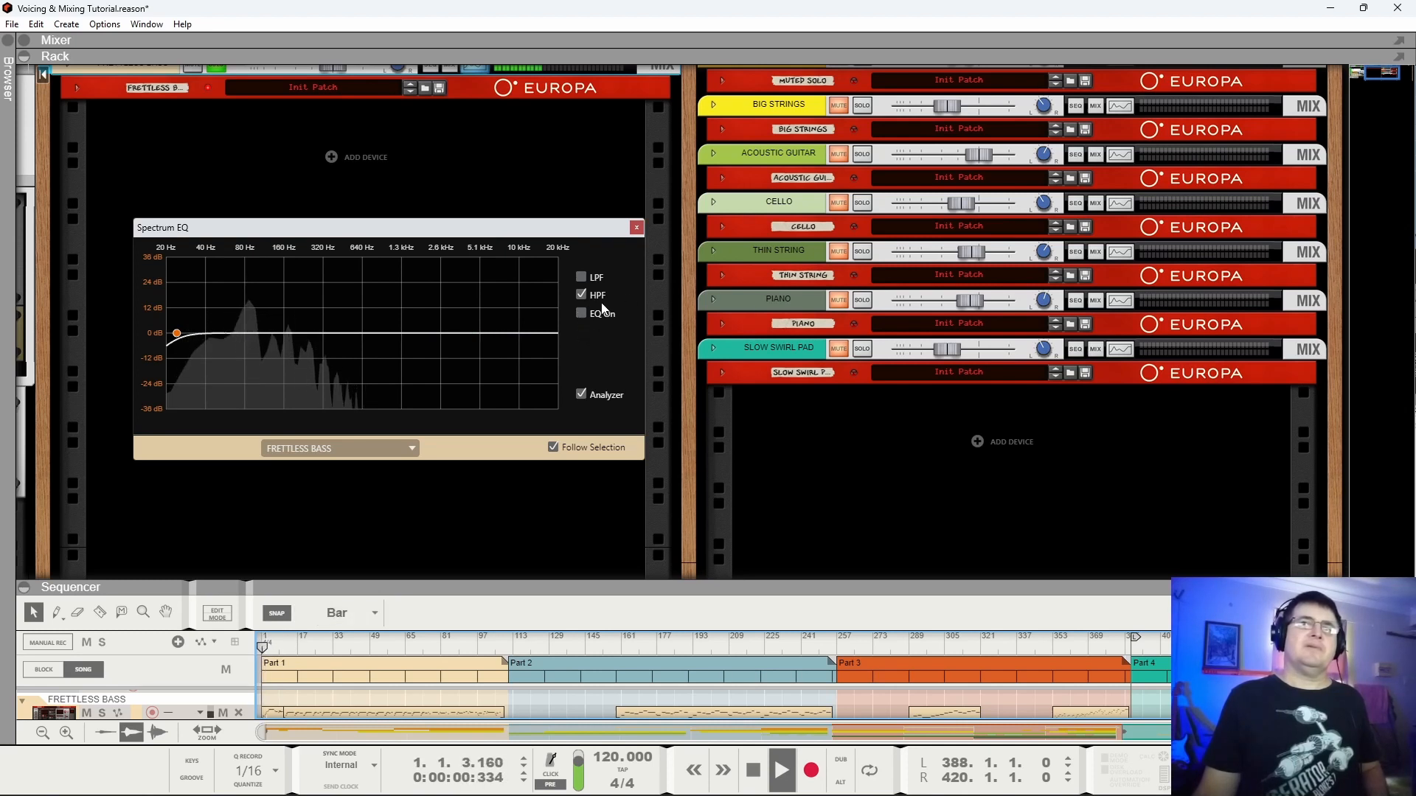
{"action": "left_click", "coordinate": [582, 314]}
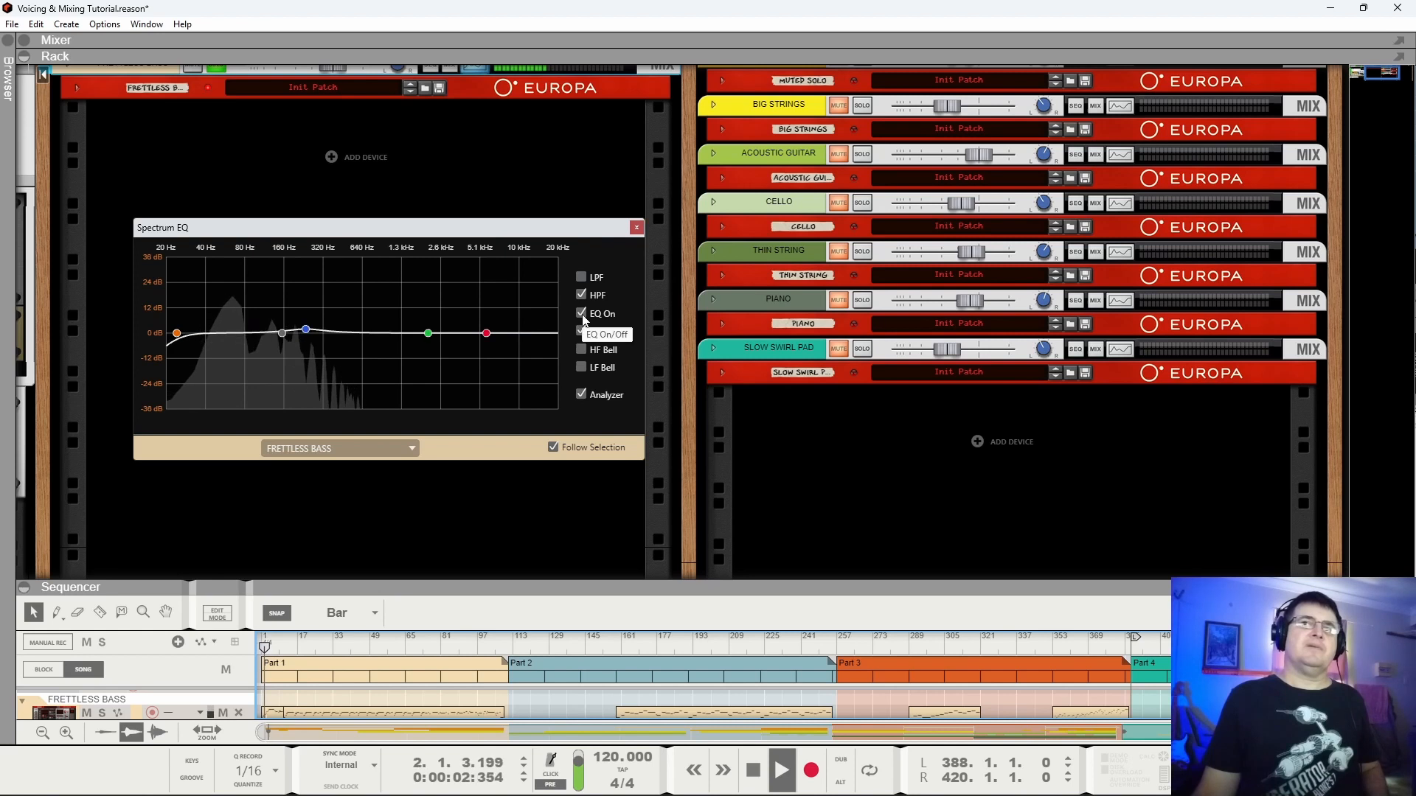
{"action": "key", "text": "space"}
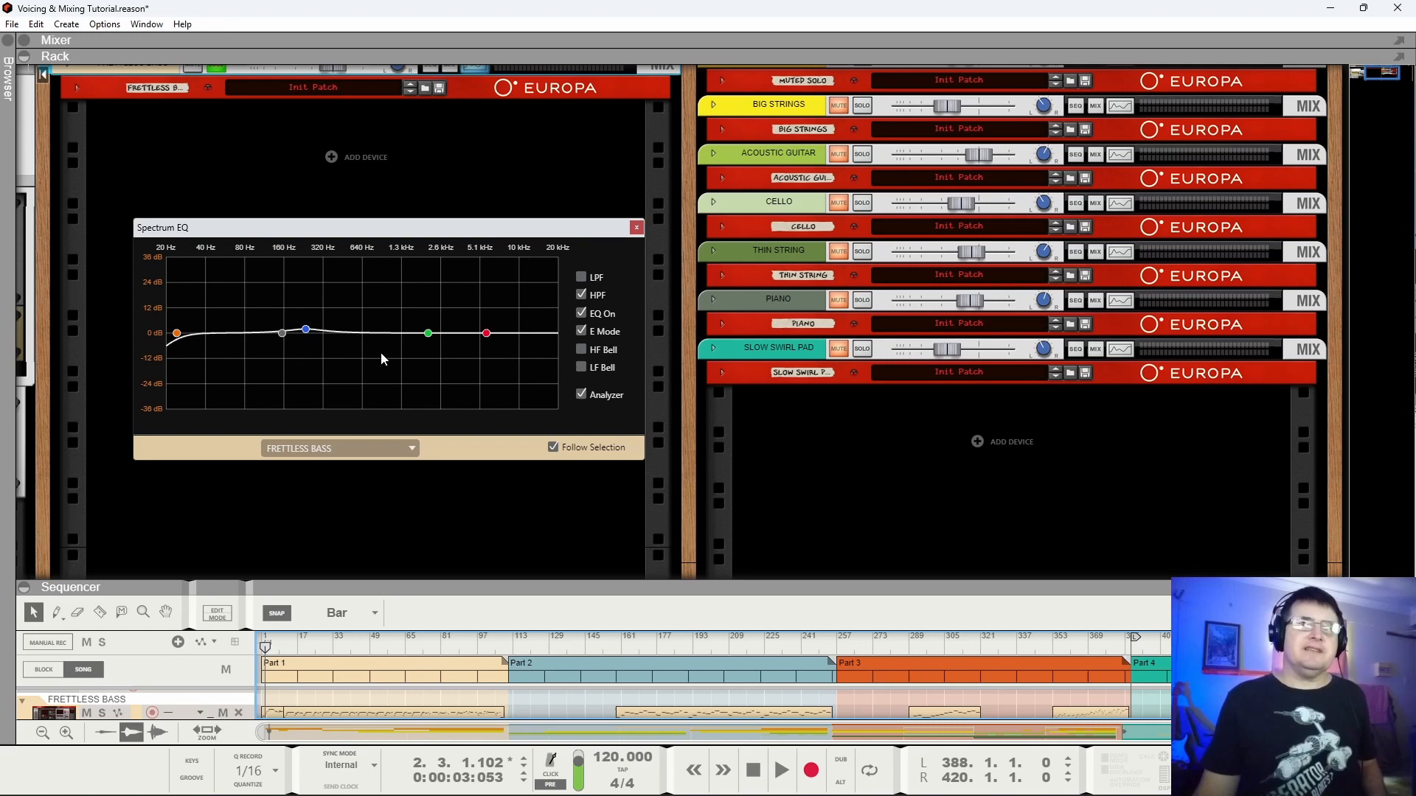
While playing later in Part 1, set the bass EQ's high-mid band to about 888.9 Hz, 2.22 dB and its high band to 2.46 kHz, -0.95 dB.
{"action": "left_click", "coordinate": [177, 333]}
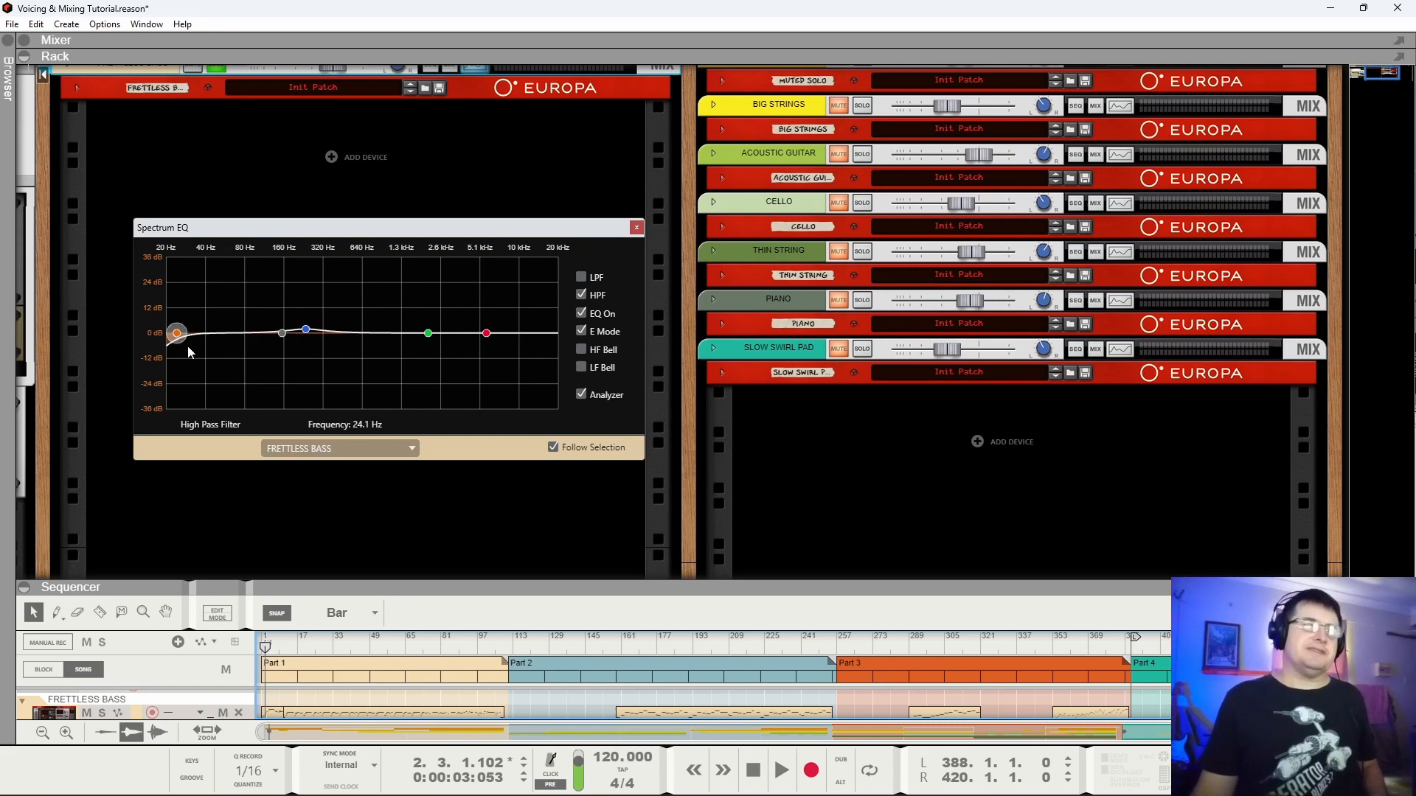
{"action": "left_click", "coordinate": [409, 648]}
{"action": "key", "text": "space"}
{"action": "left_click", "coordinate": [306, 330]}
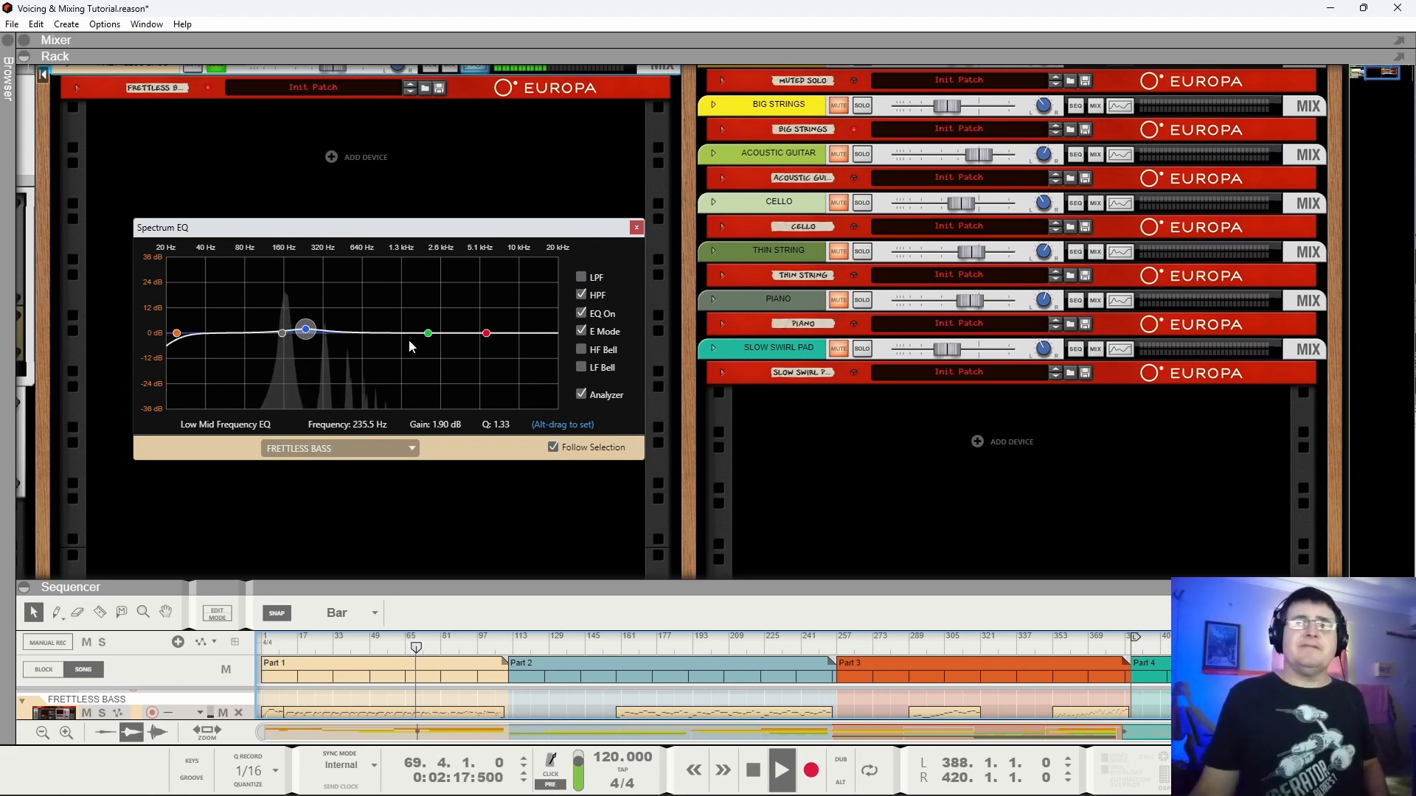
{"action": "left_click_drag", "start_coordinate": [427, 334], "coordinate": [379, 335]}
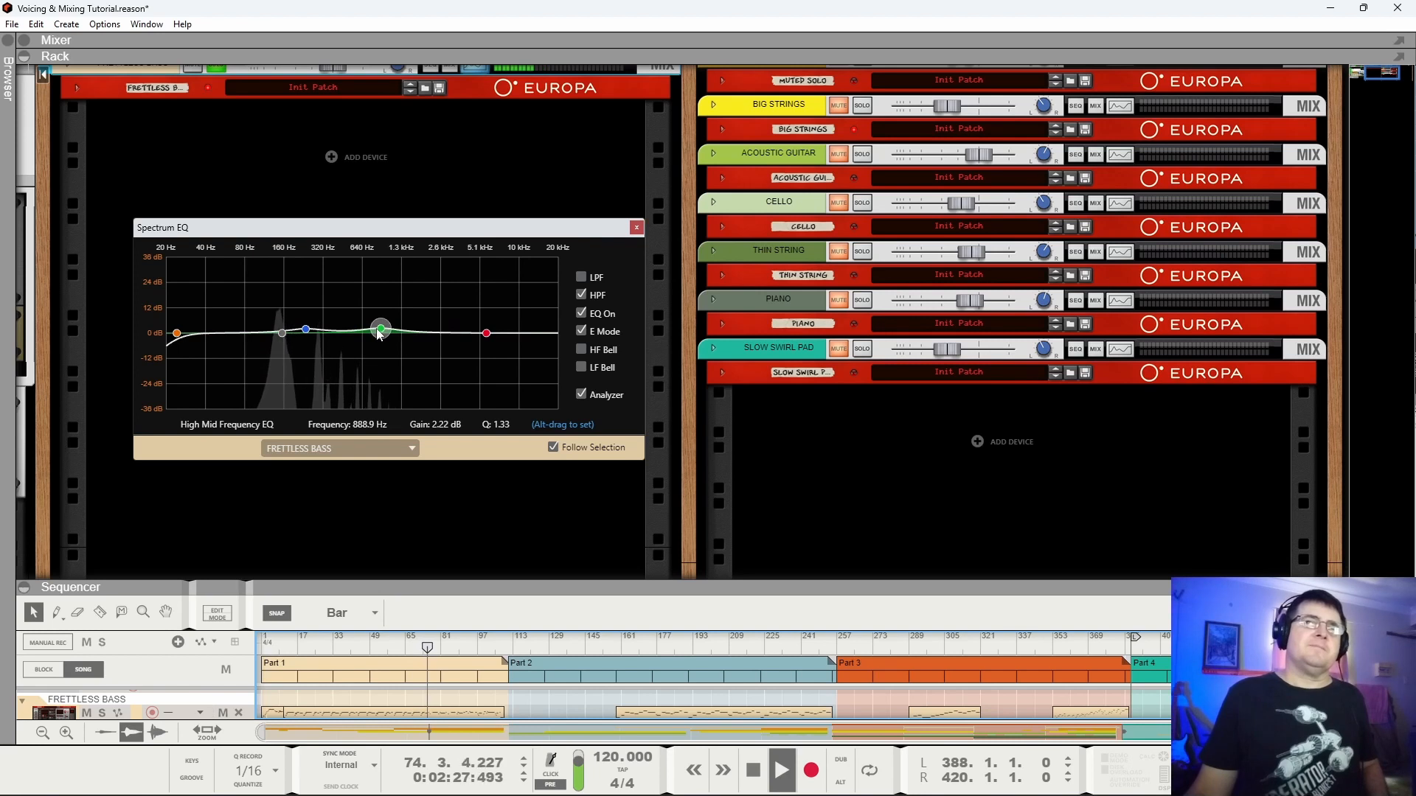
{"action": "left_click_drag", "start_coordinate": [486, 340], "coordinate": [411, 318]}
{"action": "left_click_drag", "start_coordinate": [413, 357], "coordinate": [441, 340]}
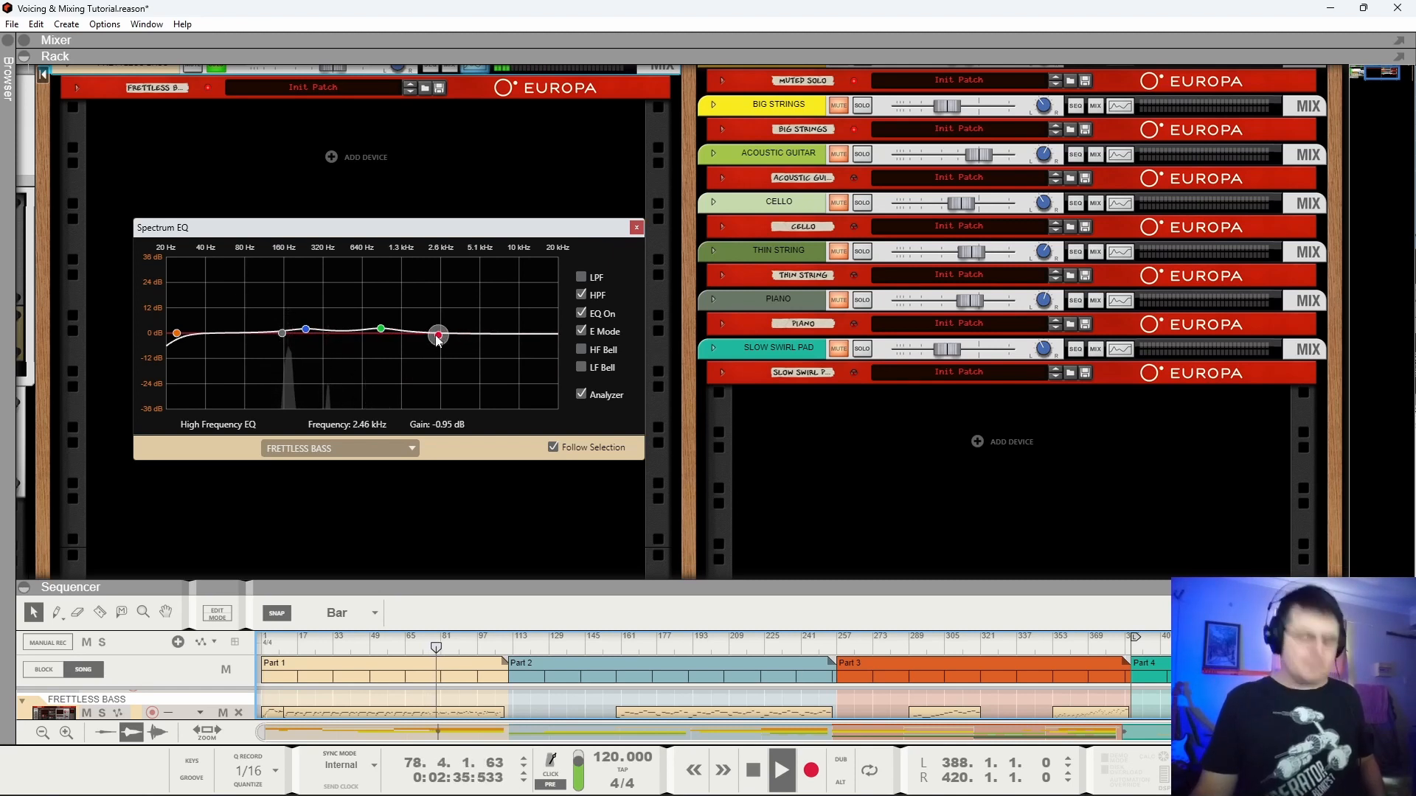
Unsolo the bass and drums, compare the bass EQ off and on in the full mix, and close the EQ after stopping.
{"action": "scroll", "coordinate": [356, 121], "scroll_direction": "up", "scroll_amount": 2}
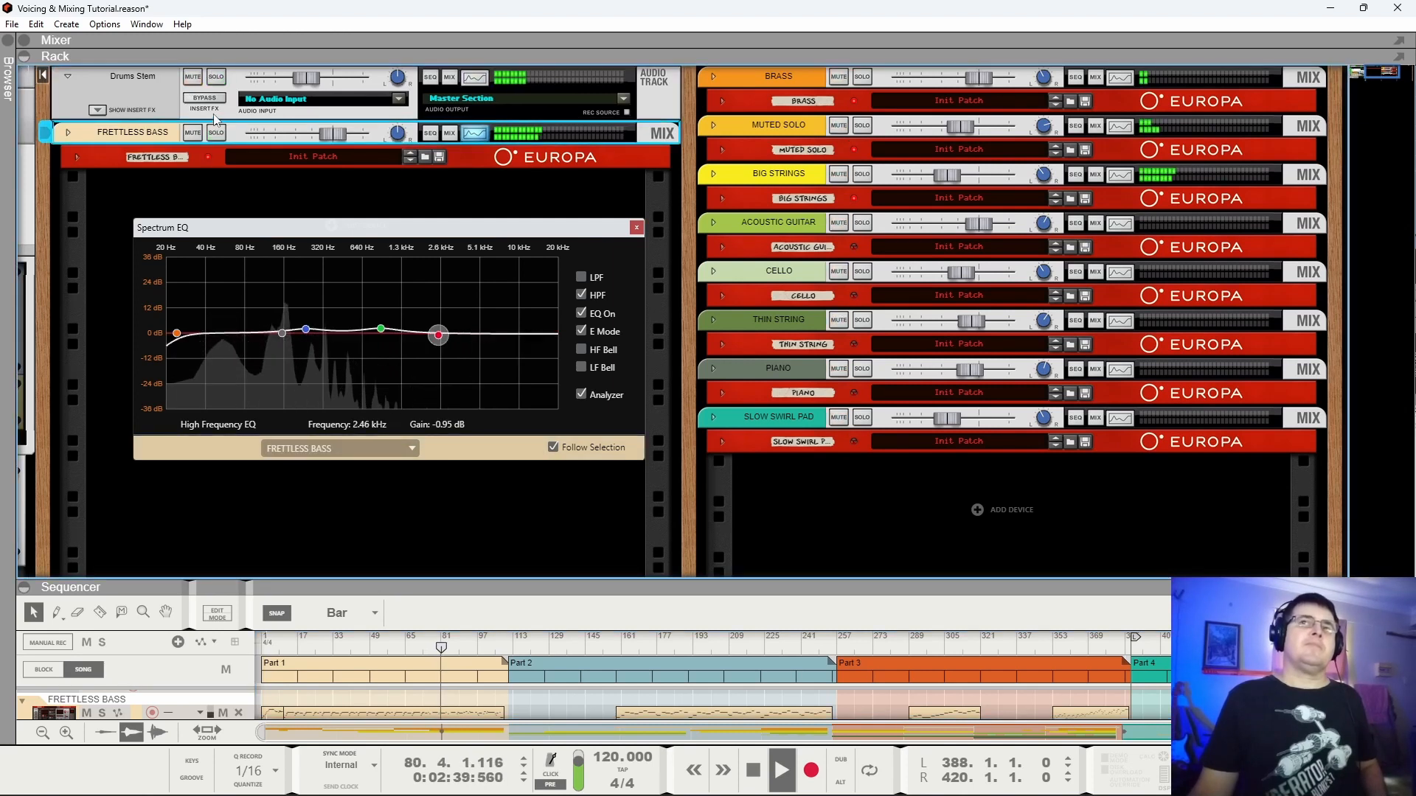
{"action": "left_click", "coordinate": [582, 316]}
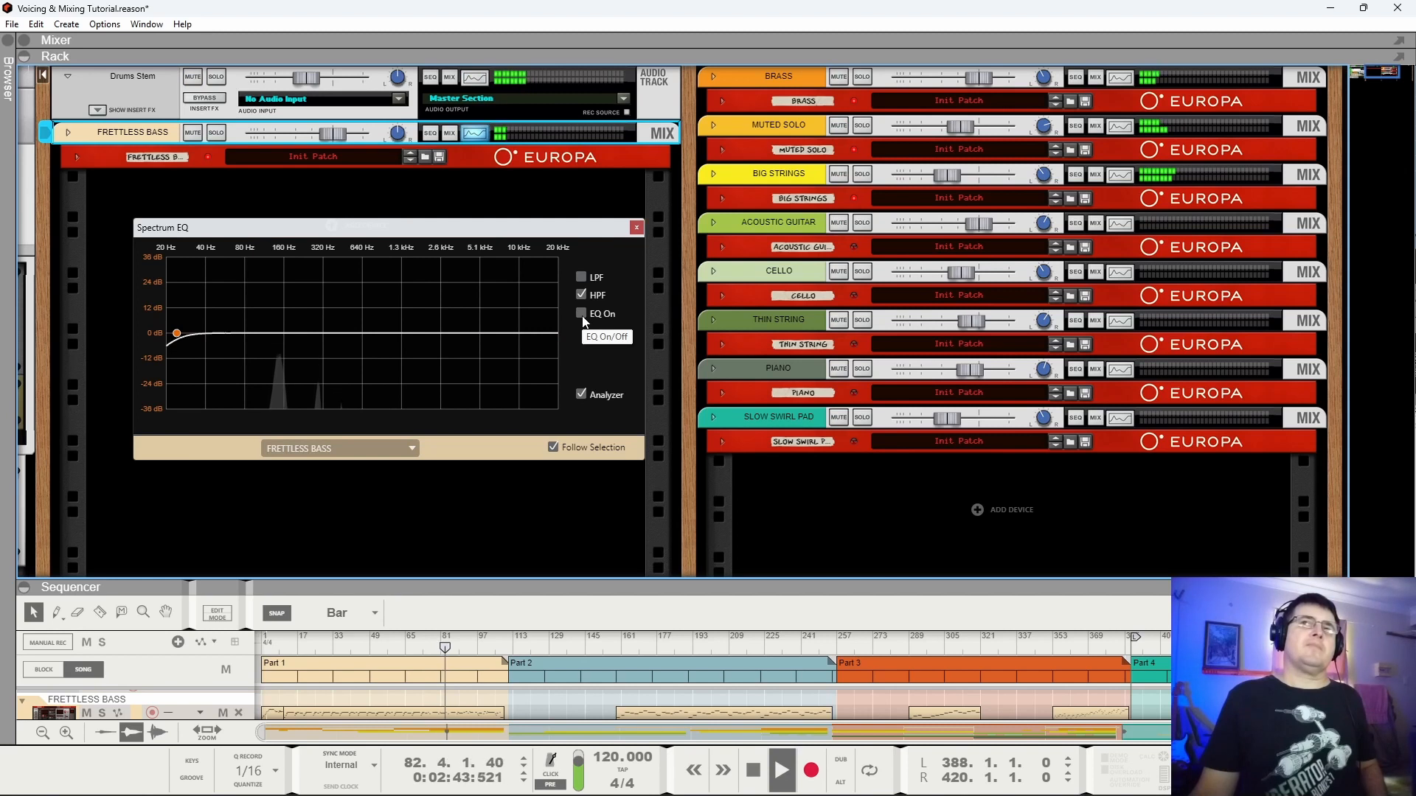
{"action": "left_click", "coordinate": [581, 315]}
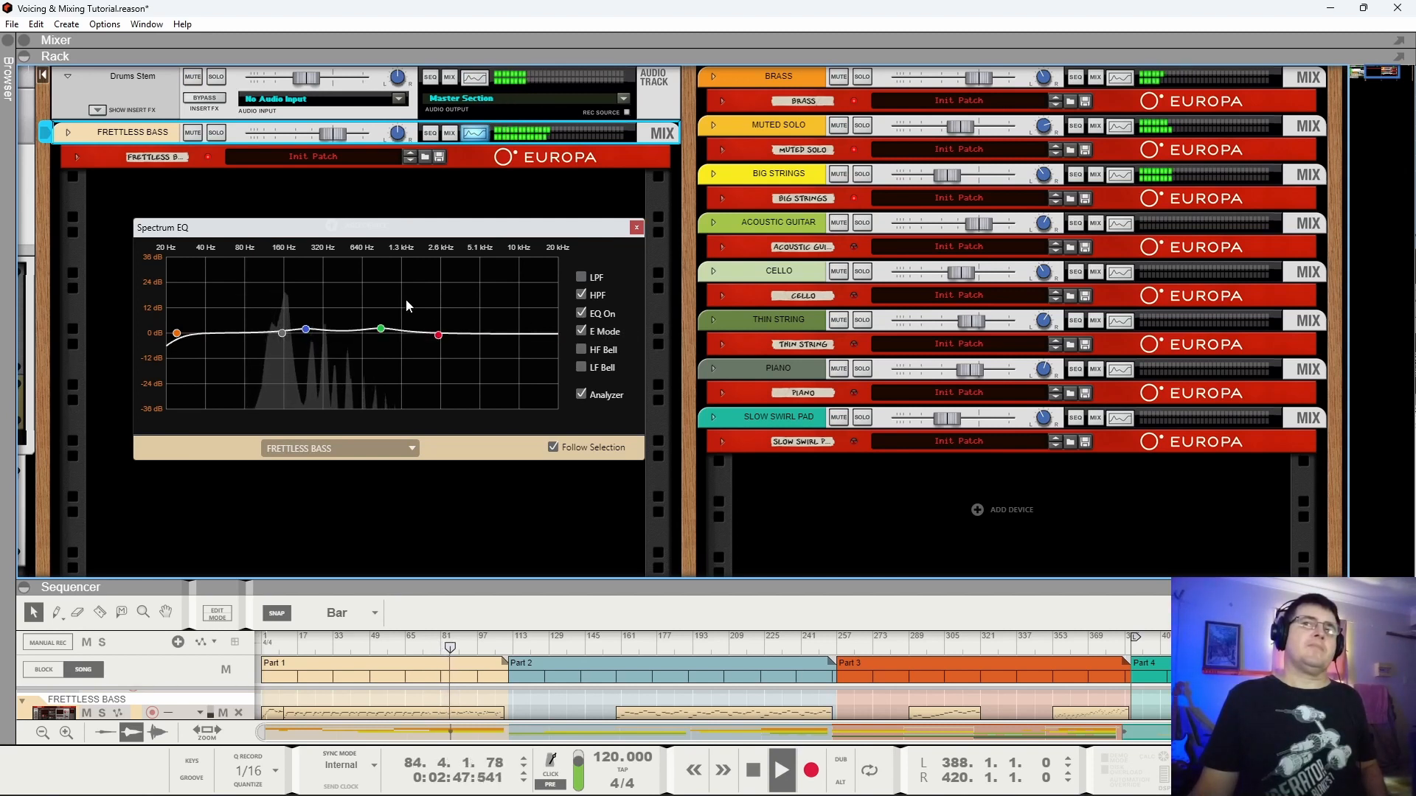
{"action": "key", "text": "space"}
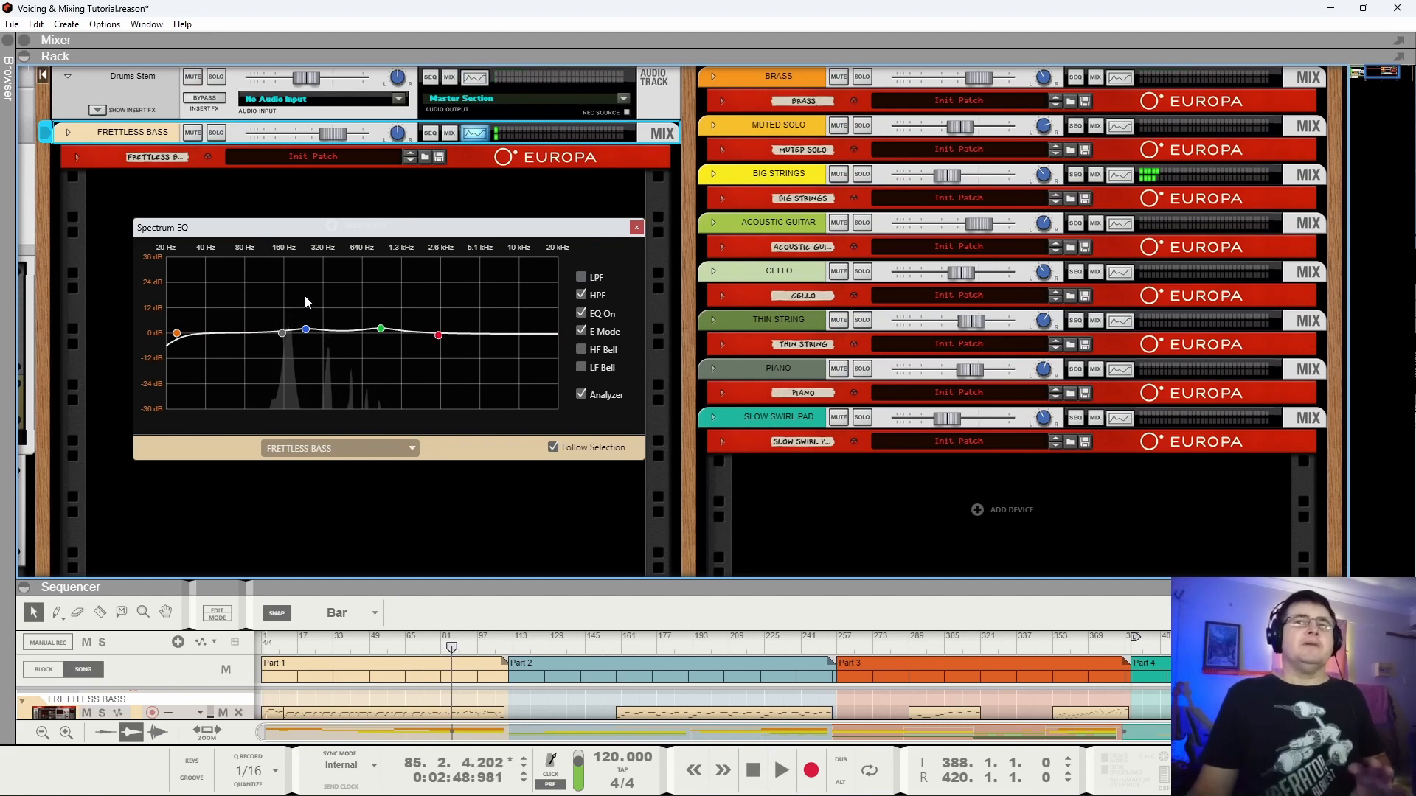
{"action": "left_click", "coordinate": [305, 329]}
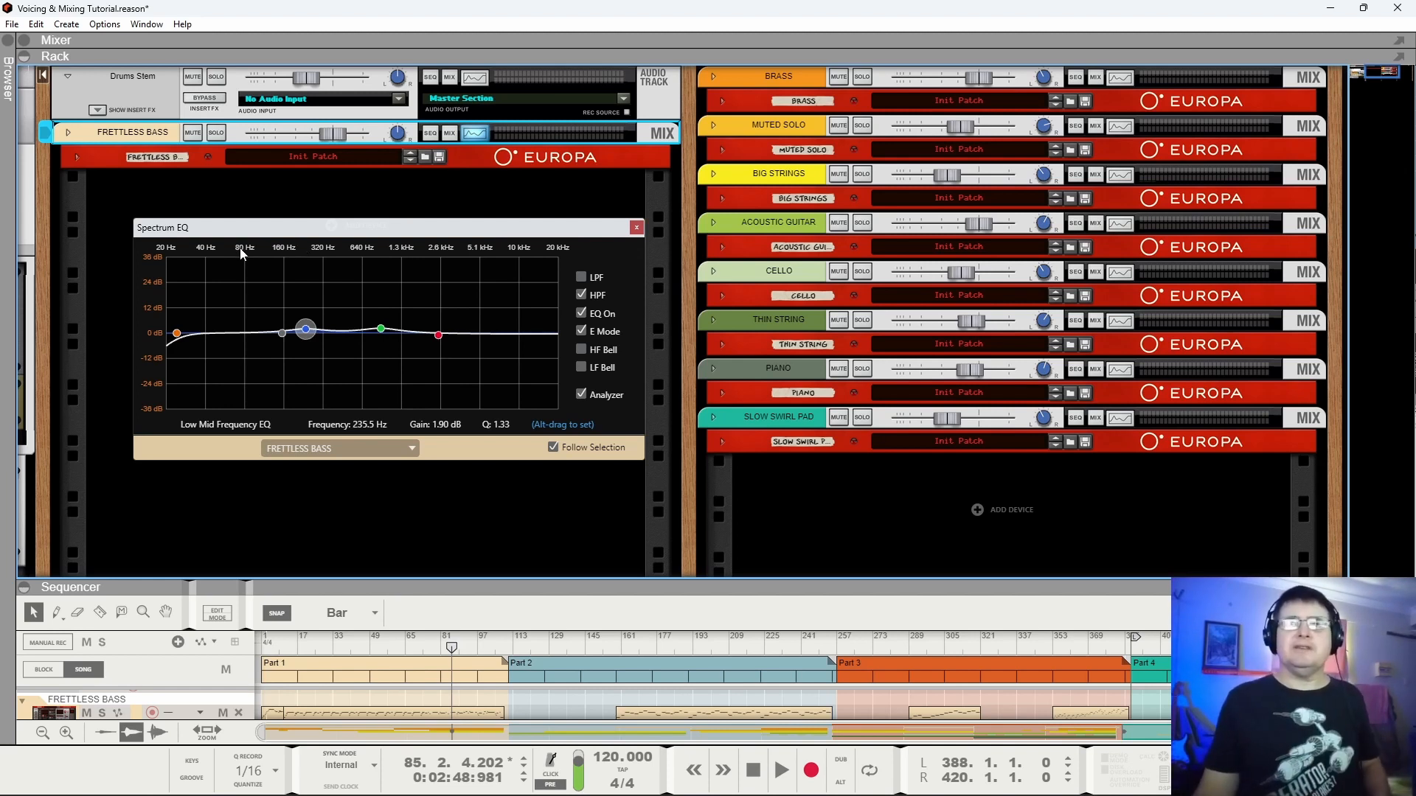
{"action": "left_click", "coordinate": [636, 228]}
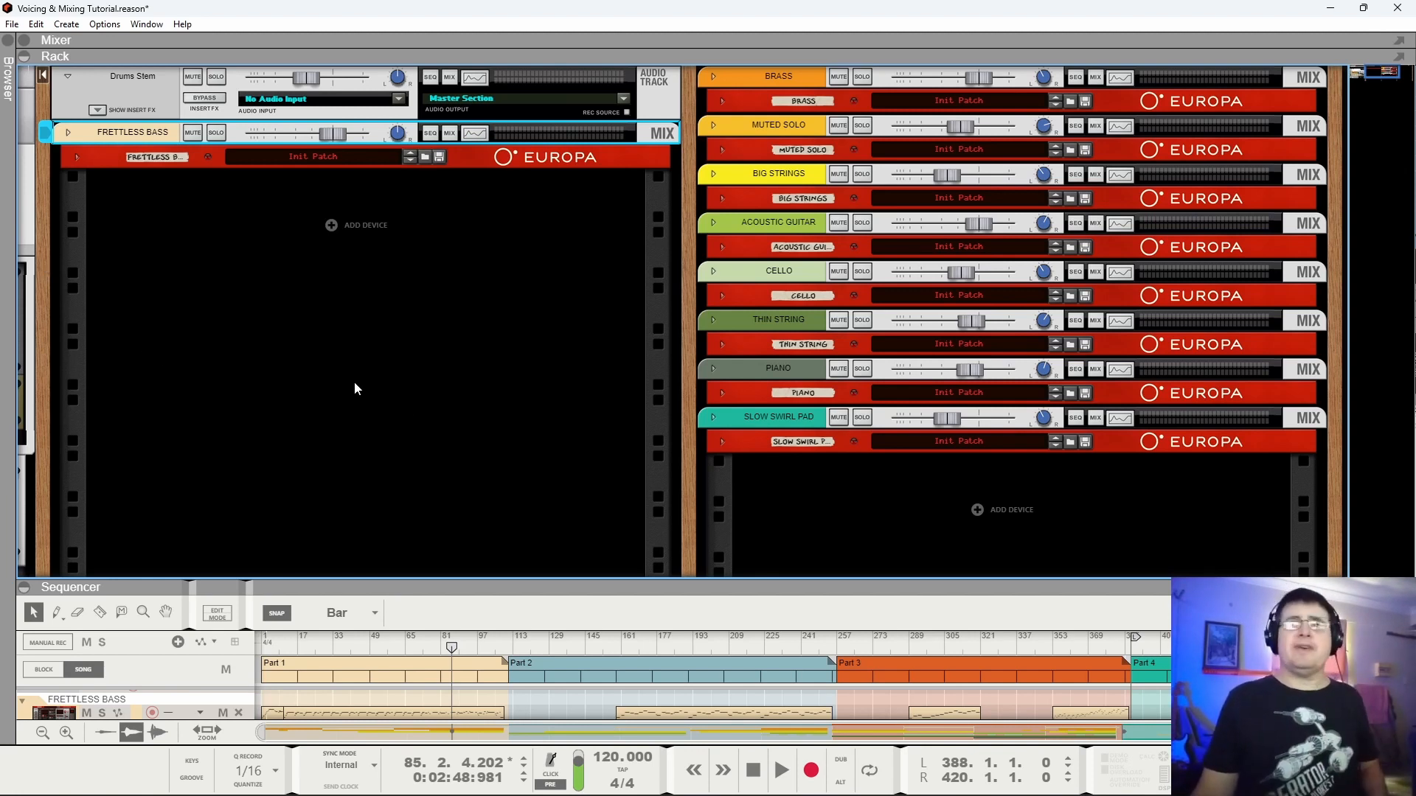
Listen to short passages of the full mix in Part 1, Part 2 and Part 3, and stop playback.
{"action": "key", "text": "space"}
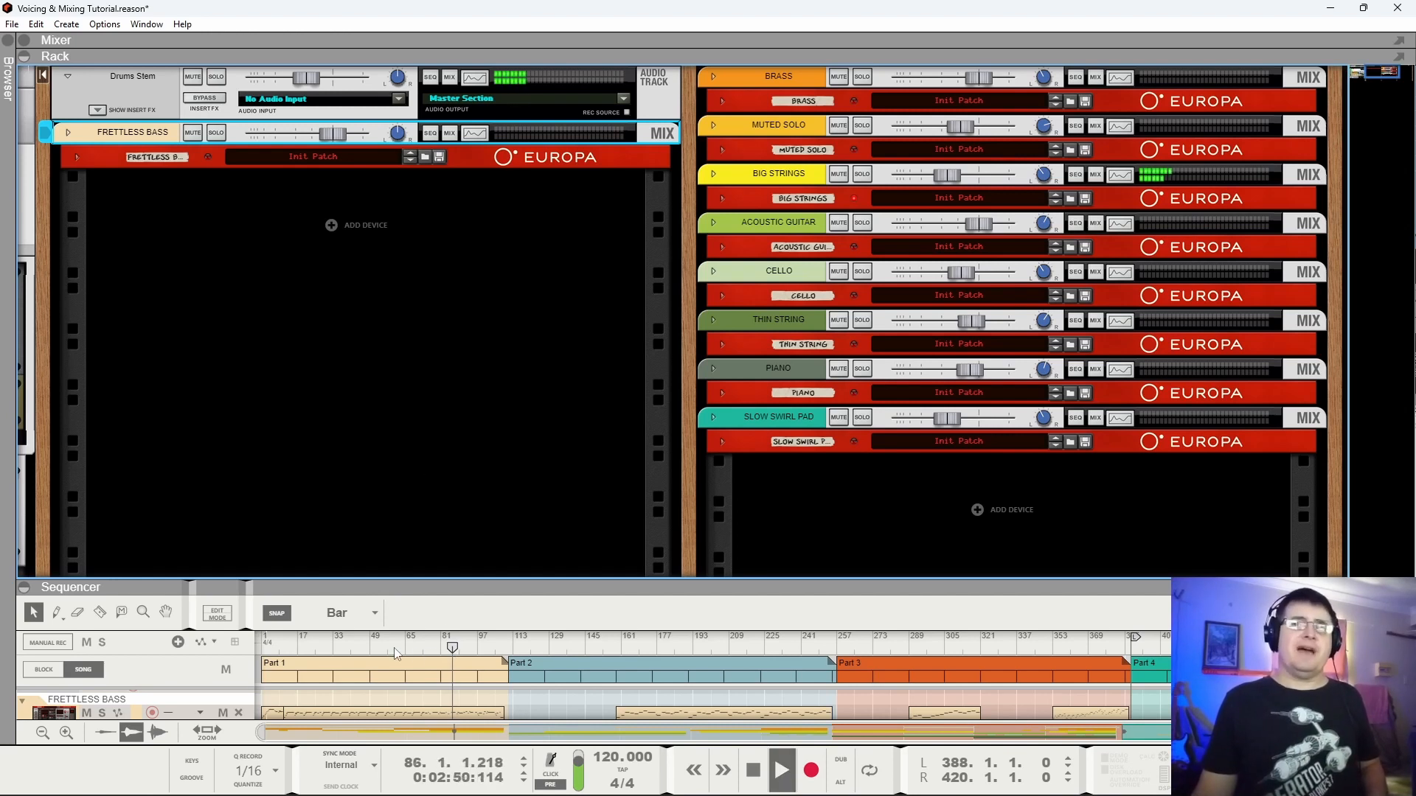
{"action": "left_click", "coordinate": [264, 640]}
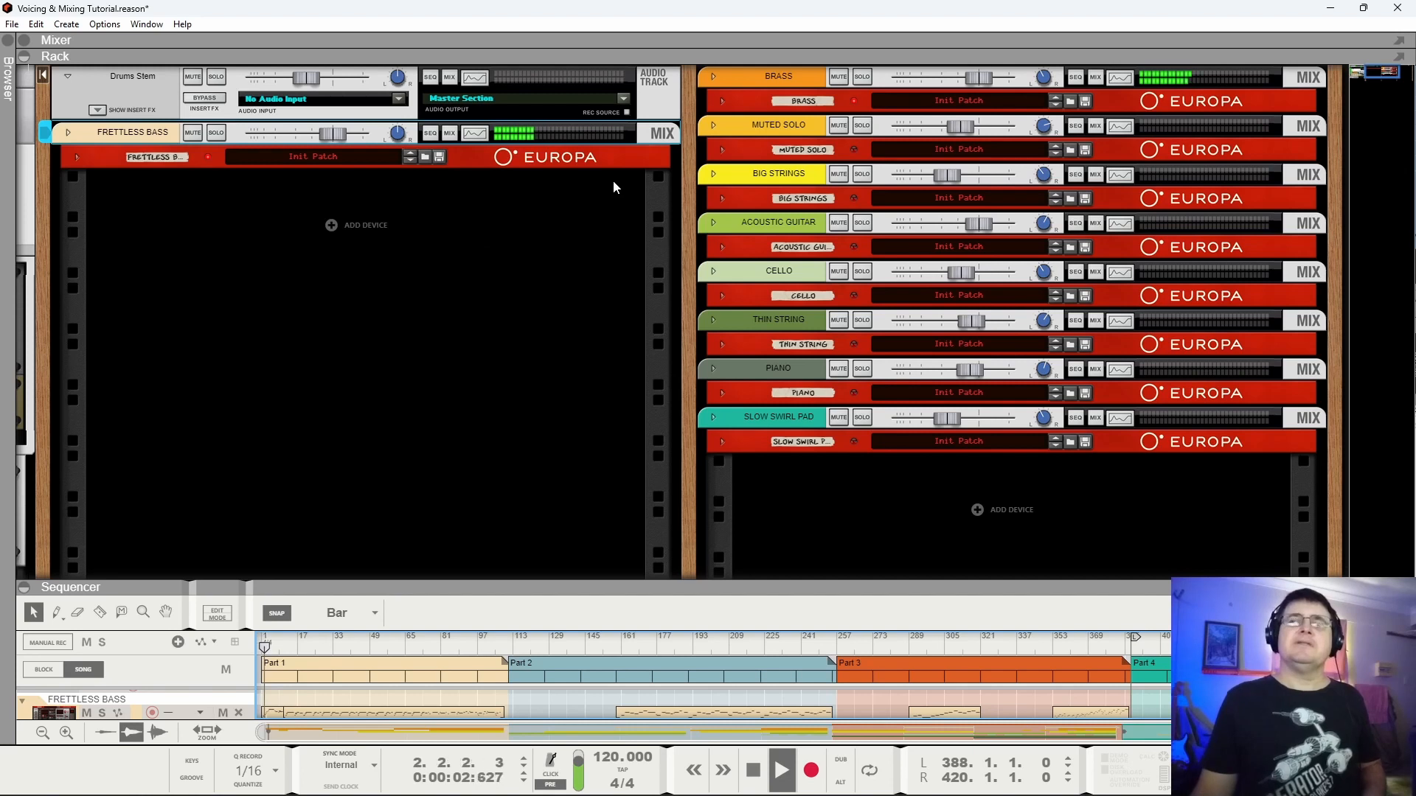
{"action": "left_click", "coordinate": [778, 642]}
{"action": "left_click", "coordinate": [935, 643]}
{"action": "left_click", "coordinate": [1092, 643]}
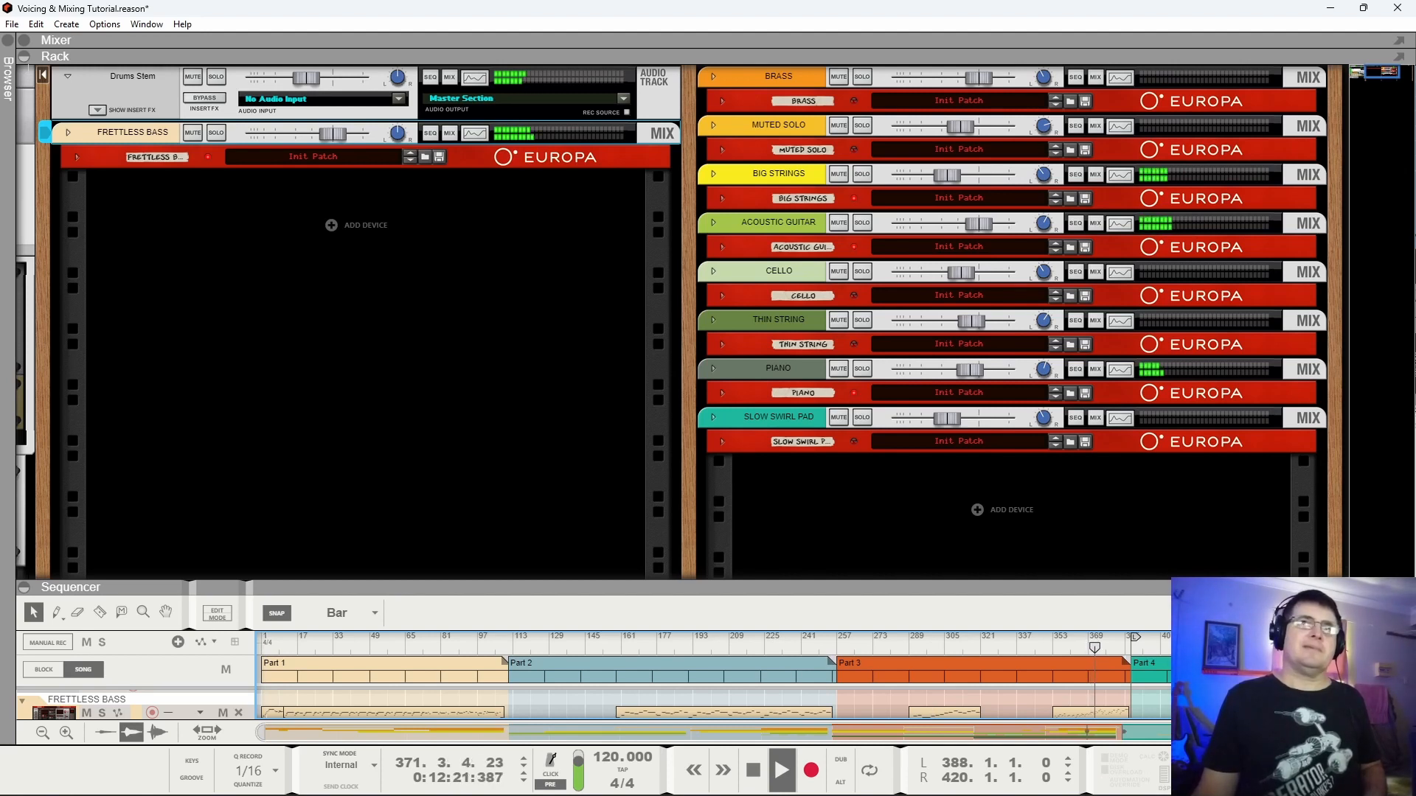
{"action": "key", "text": "space"}
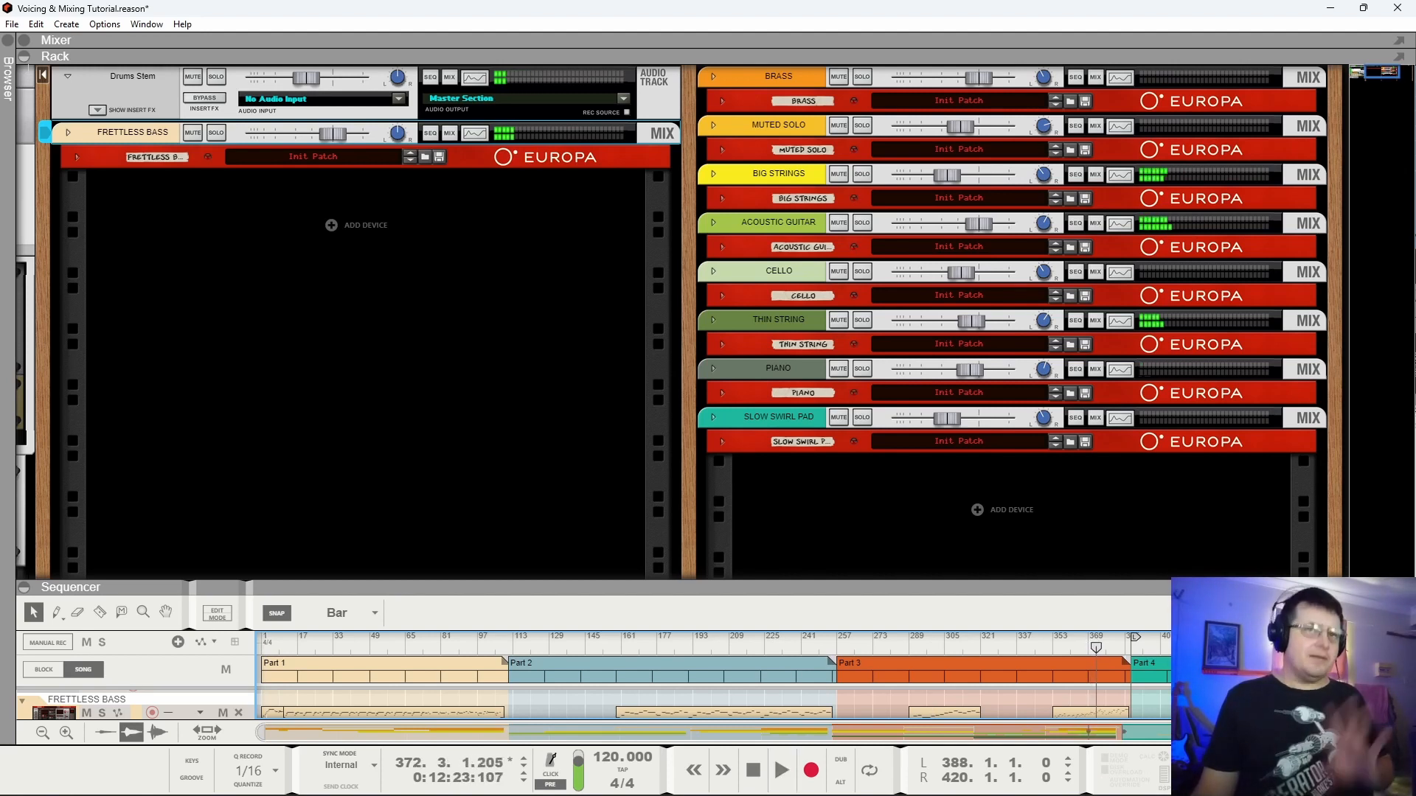
Play the full mix around bar 458, lower the Frettless Bass channel level slightly, and stop playback.
{"action": "key", "text": "KP_1"}
{"action": "key", "text": "space"}
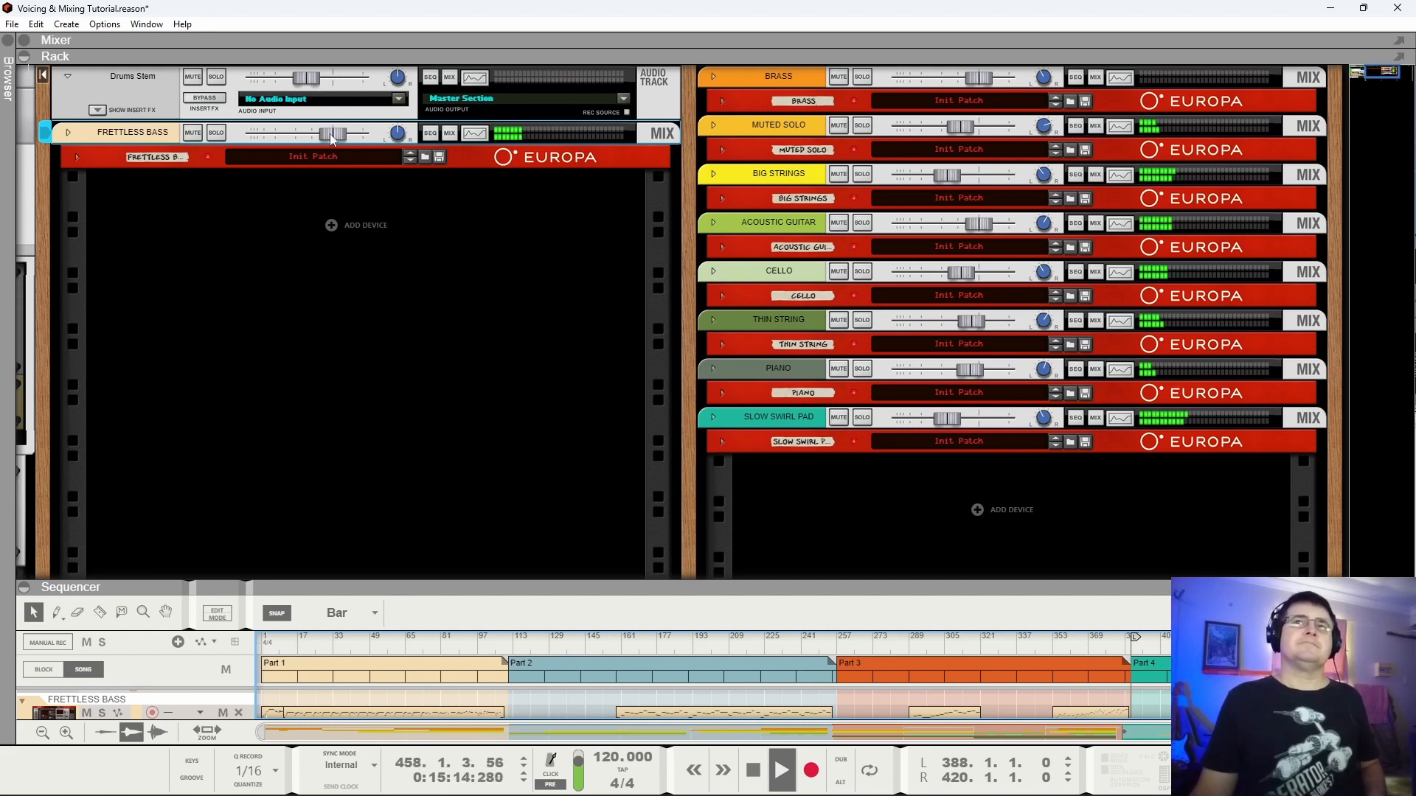
{"action": "left_click_drag", "start_coordinate": [333, 138], "coordinate": [329, 142]}
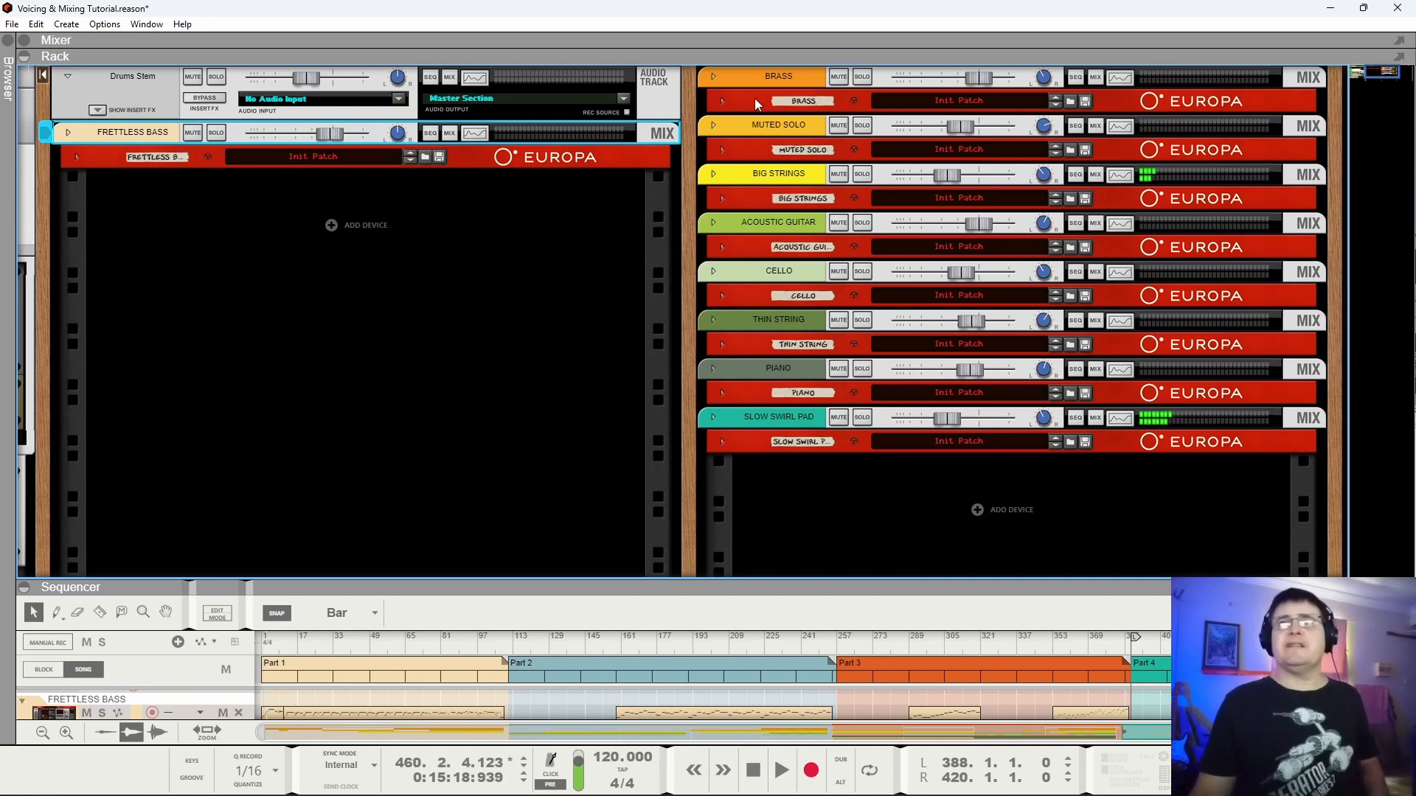
Unfold the Brass channel's Europa synth in the rack and play the song from the start.
{"action": "left_click", "coordinate": [720, 101]}
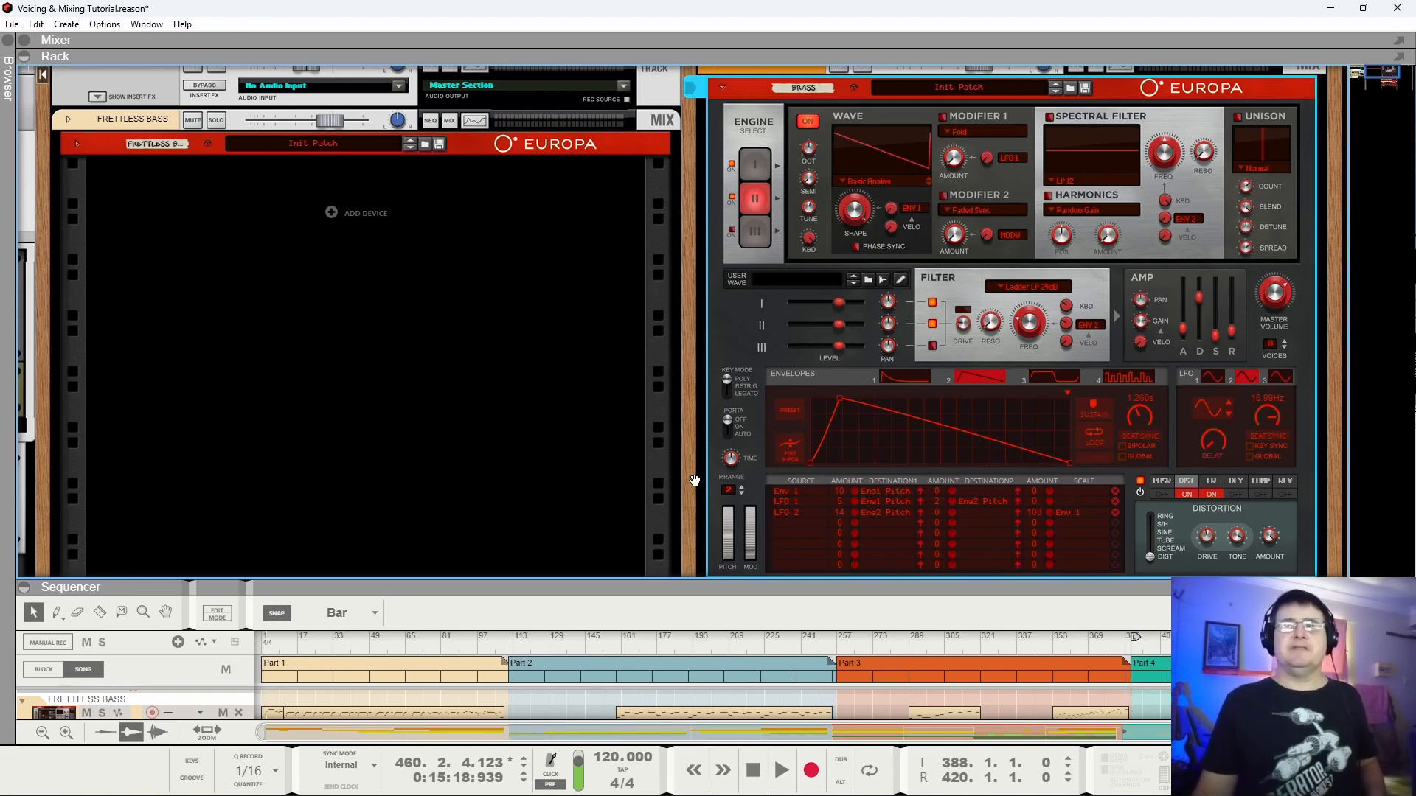
{"action": "left_click_drag", "start_coordinate": [695, 481], "coordinate": [149, 472]}
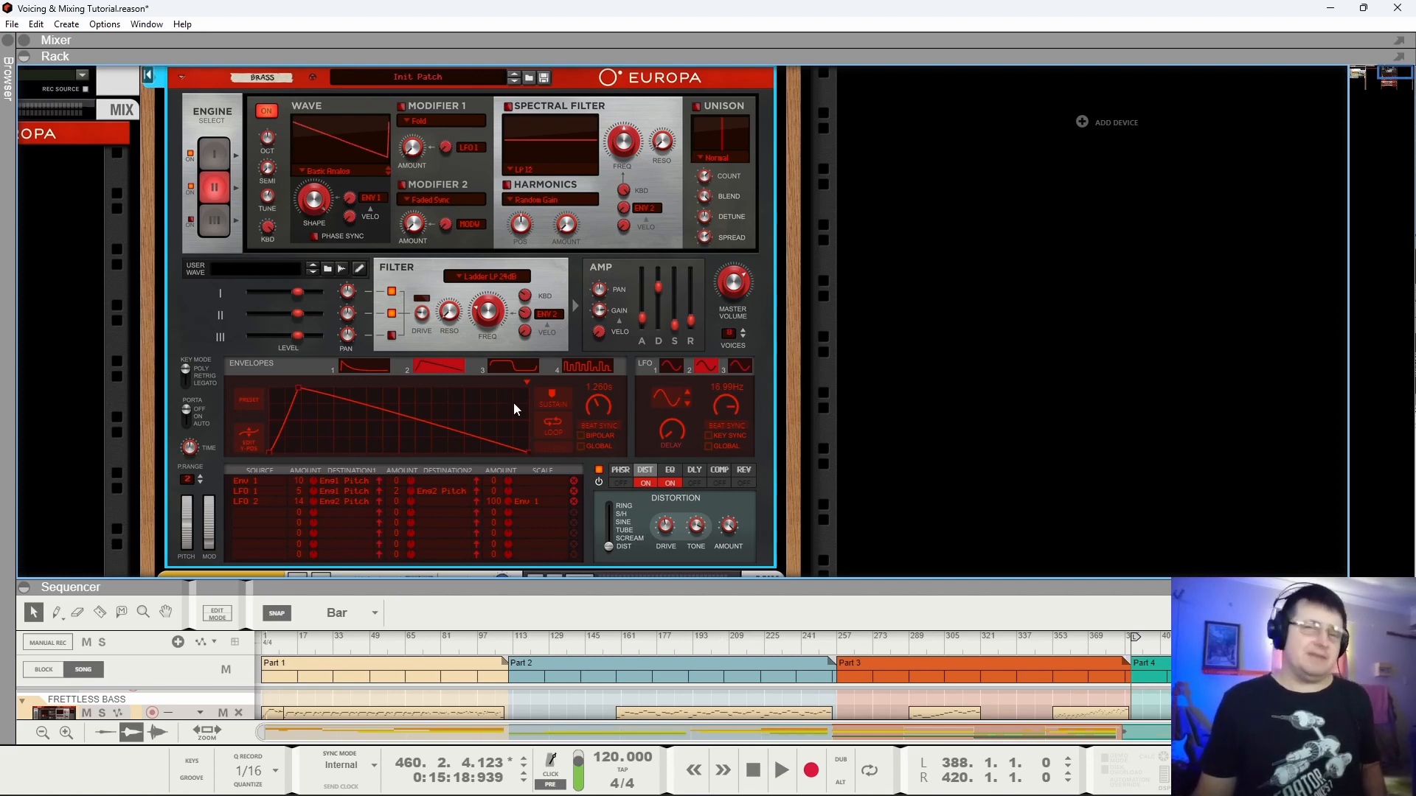
{"action": "scroll", "coordinate": [674, 547], "scroll_direction": "up", "scroll_amount": 1}
{"action": "left_click", "coordinate": [263, 641]}
{"action": "key", "text": "space"}
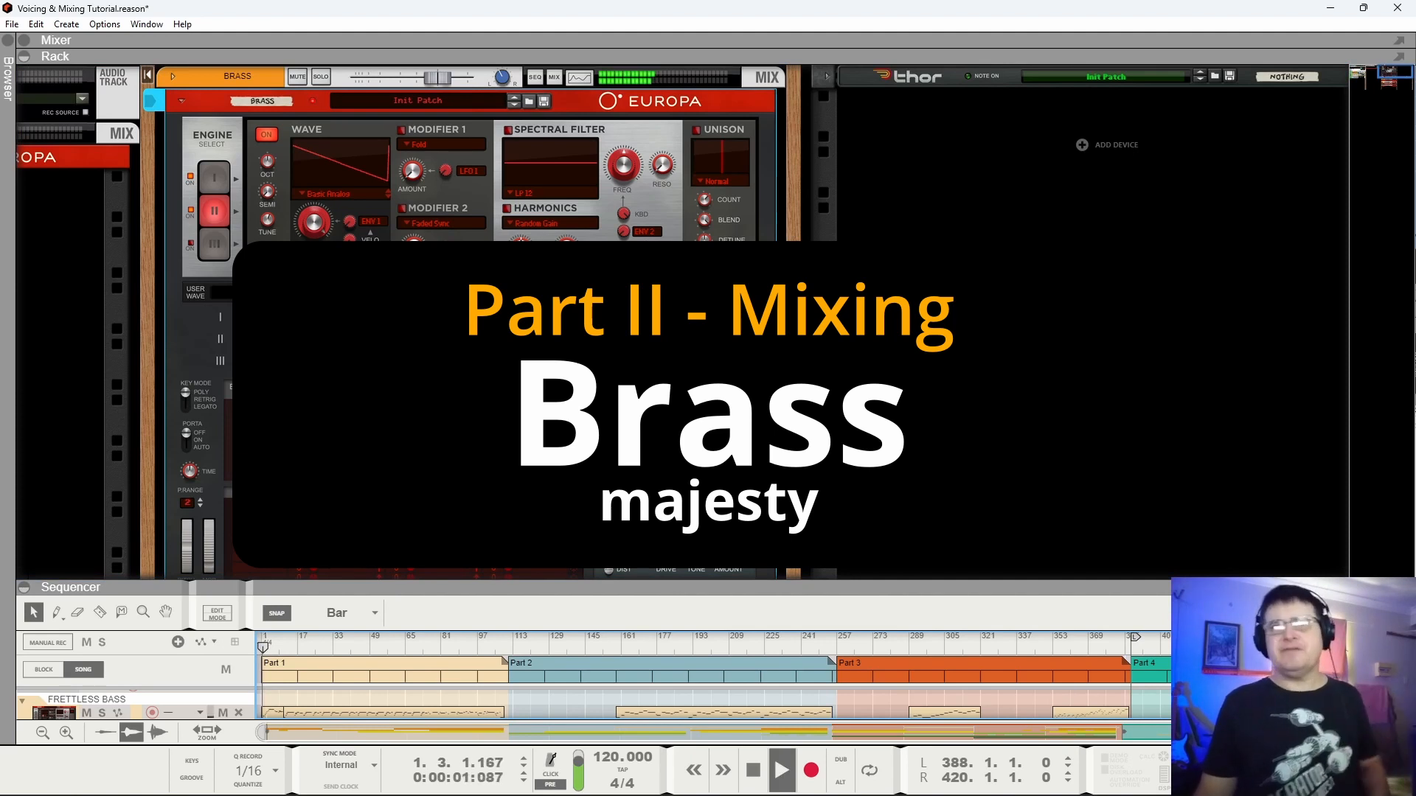
{"action": "scroll", "coordinate": [463, 169], "scroll_direction": "down", "scroll_amount": 3}
{"action": "scroll", "coordinate": [524, 406], "scroll_direction": "up", "scroll_amount": 3}
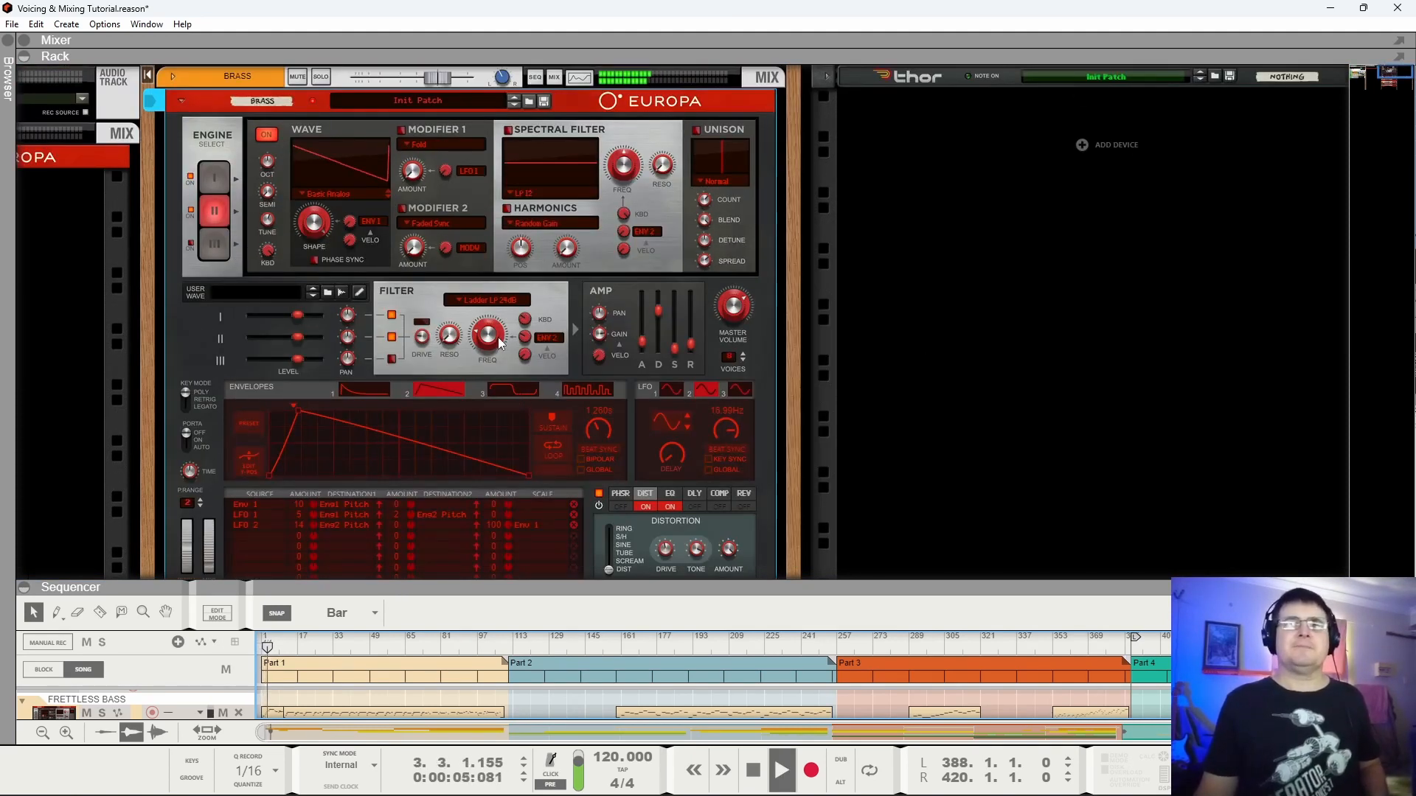
Set the Brass Europa's filter modulation to 30.1 %, bow envelope 2's decay curve upward, lengthen the envelope to about 1.4 s, and fold the device.
{"action": "left_click_drag", "start_coordinate": [498, 338], "coordinate": [504, 326]}
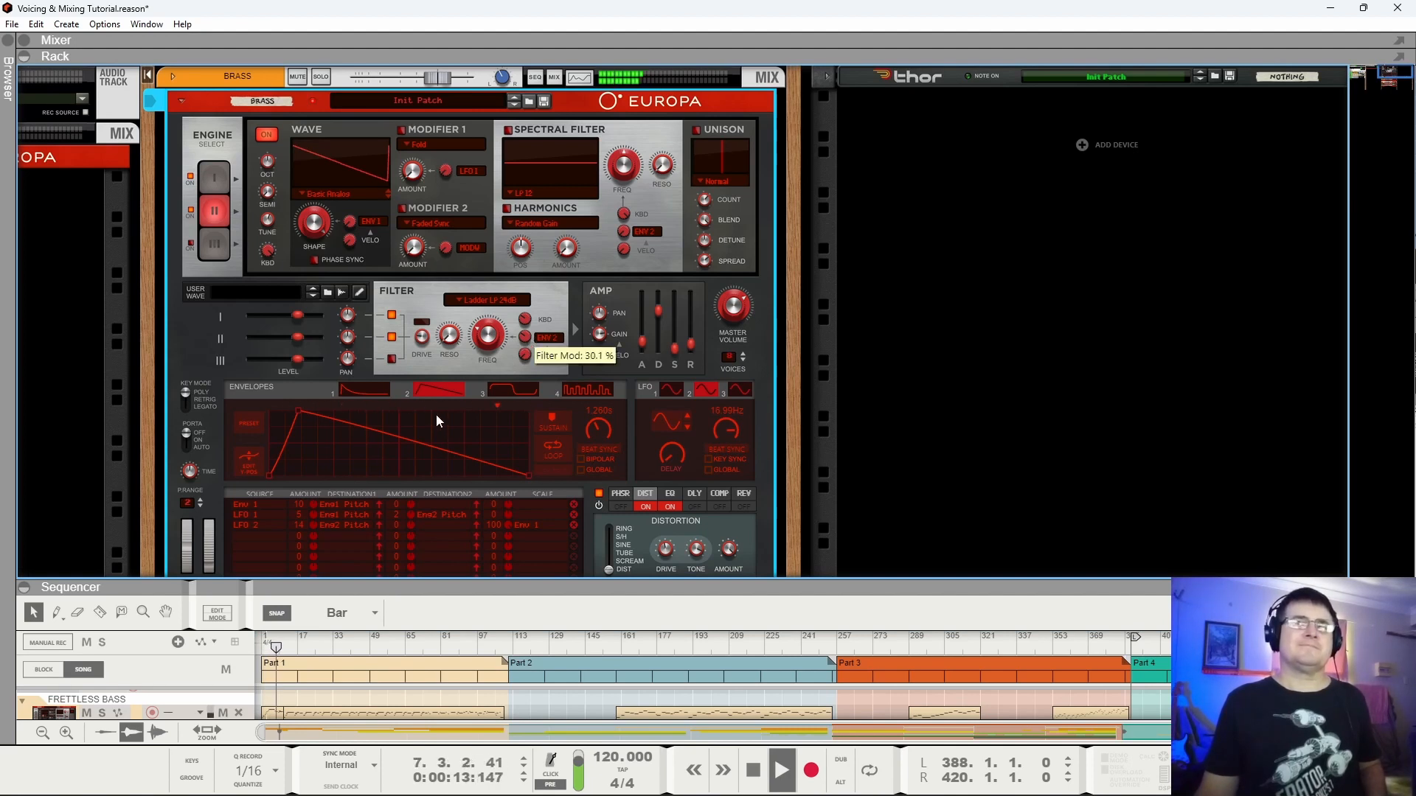
{"action": "left_click_drag", "start_coordinate": [411, 437], "coordinate": [425, 438]}
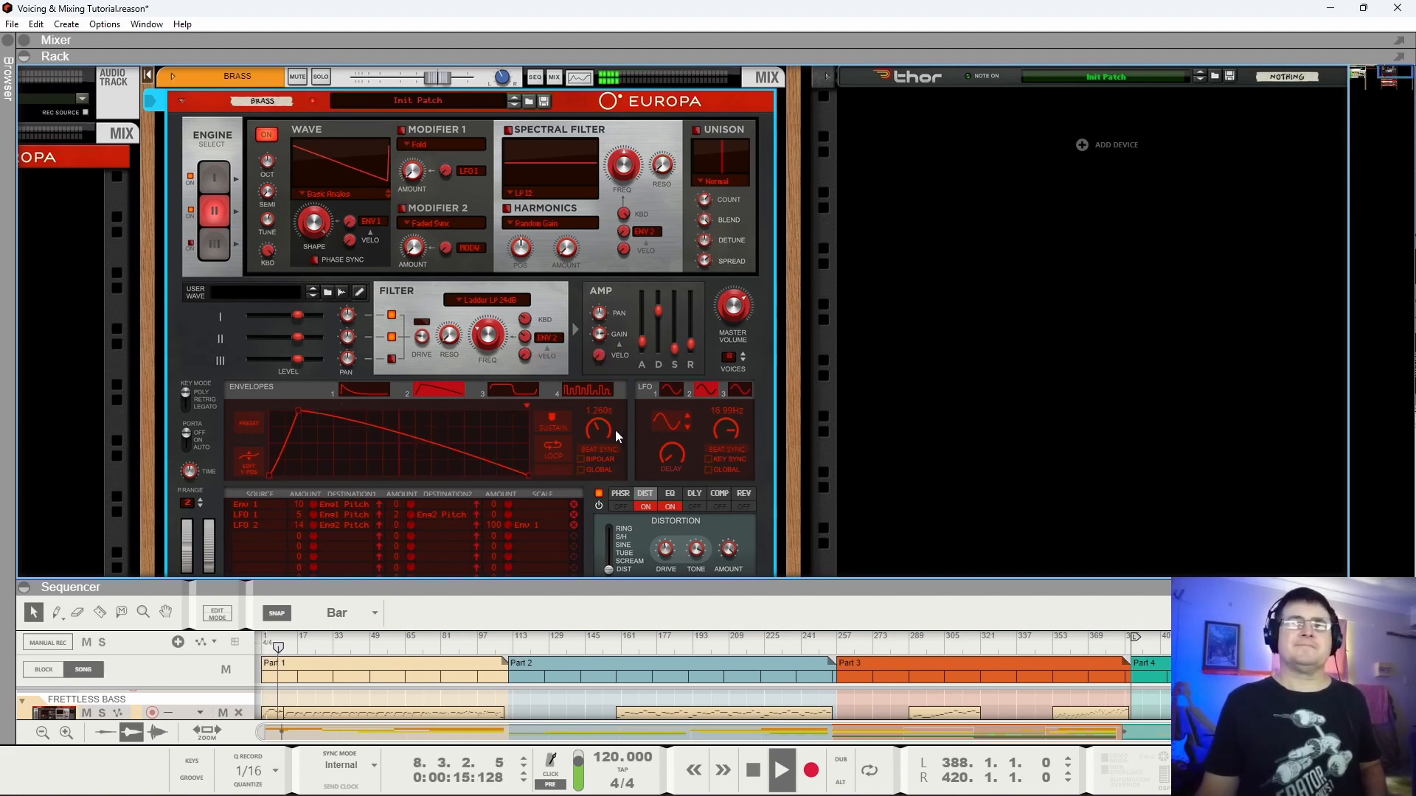
{"action": "left_click_drag", "start_coordinate": [603, 429], "coordinate": [603, 425]}
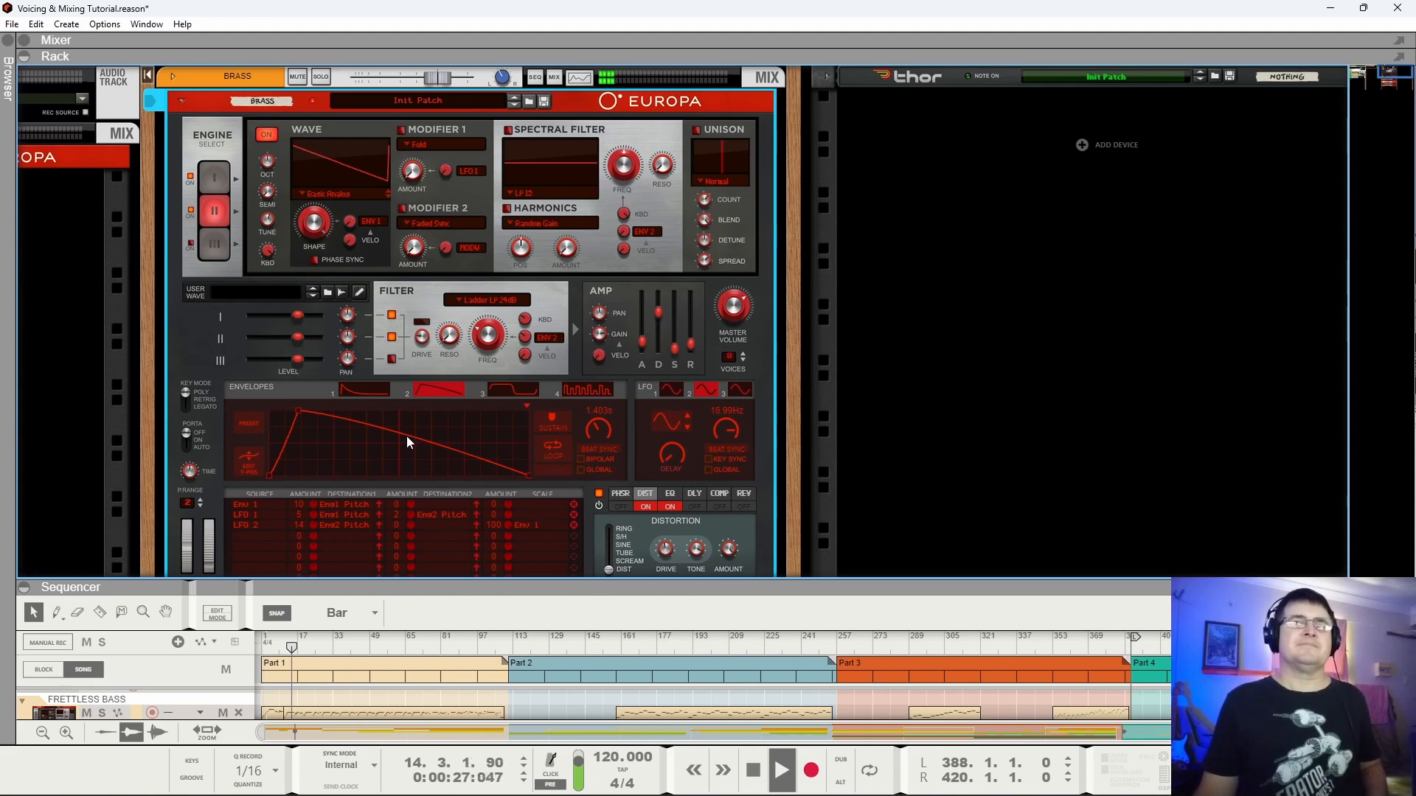
{"action": "left_click", "coordinate": [181, 101]}
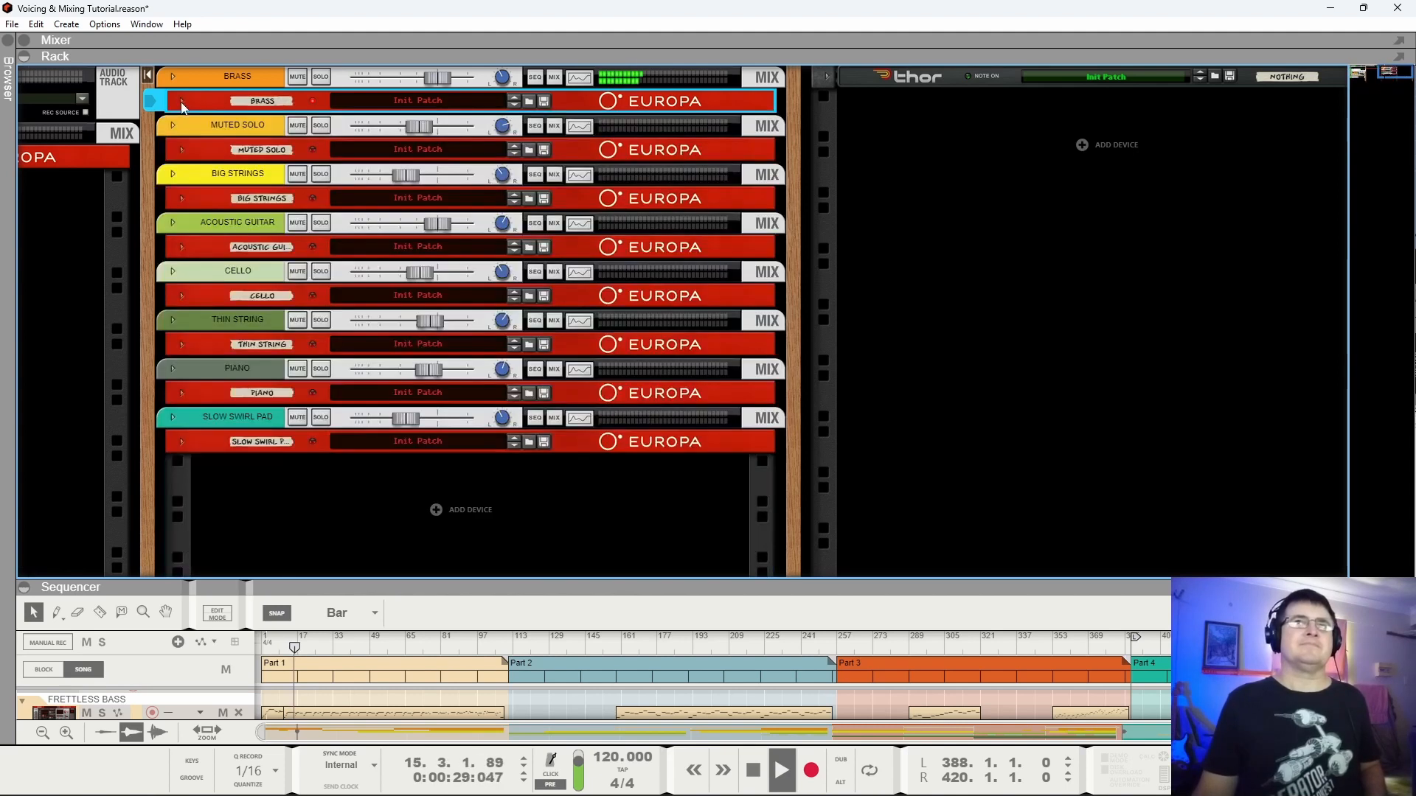
Enlarge the sequencer slightly and listen to the brass passages late in Part 1, around bar 233 in Part 2 and near the end of Part 3.
{"action": "left_click", "coordinate": [478, 649]}
{"action": "key", "text": "space"}
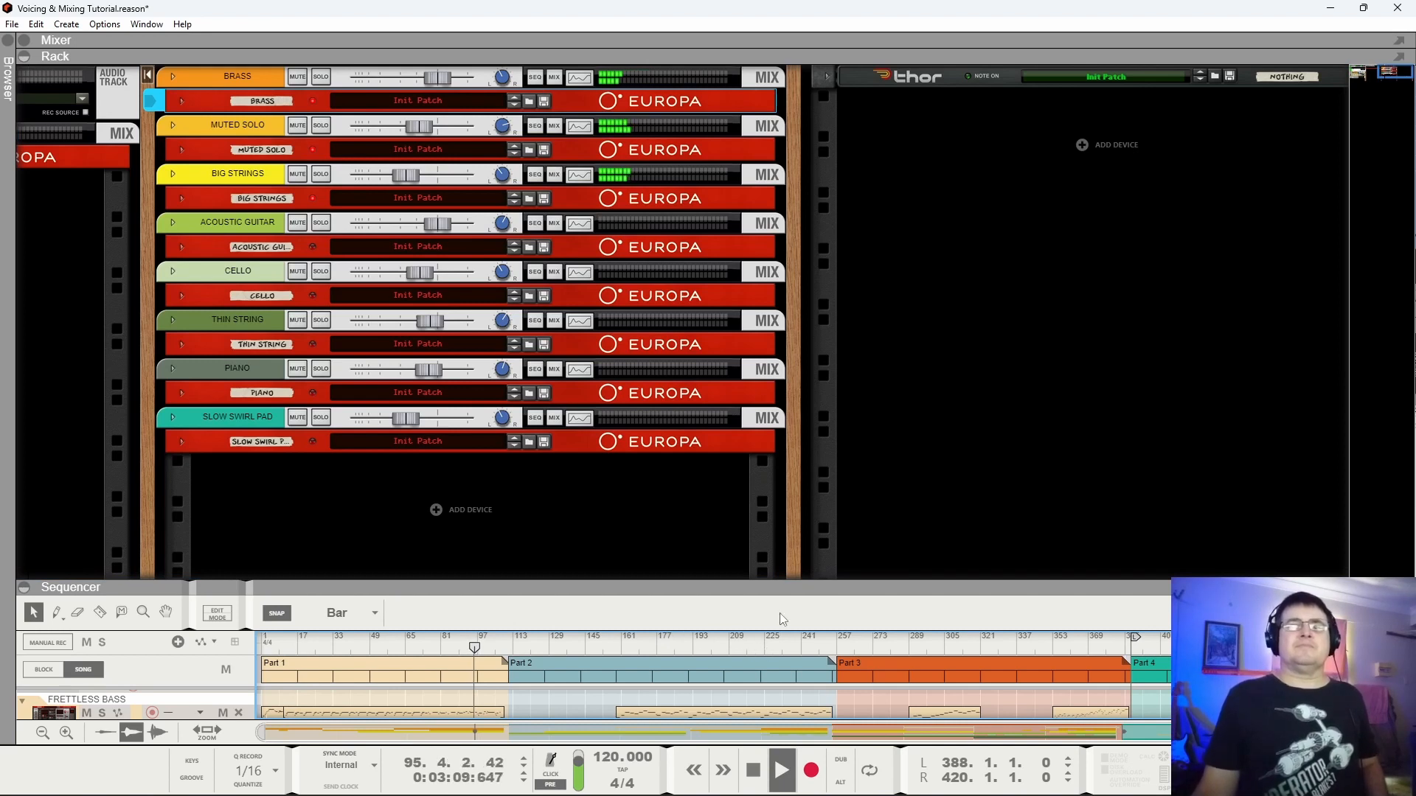
{"action": "scroll", "coordinate": [758, 669], "scroll_direction": "down", "scroll_amount": 3}
{"action": "scroll", "coordinate": [758, 667], "scroll_direction": "up", "scroll_amount": 1}
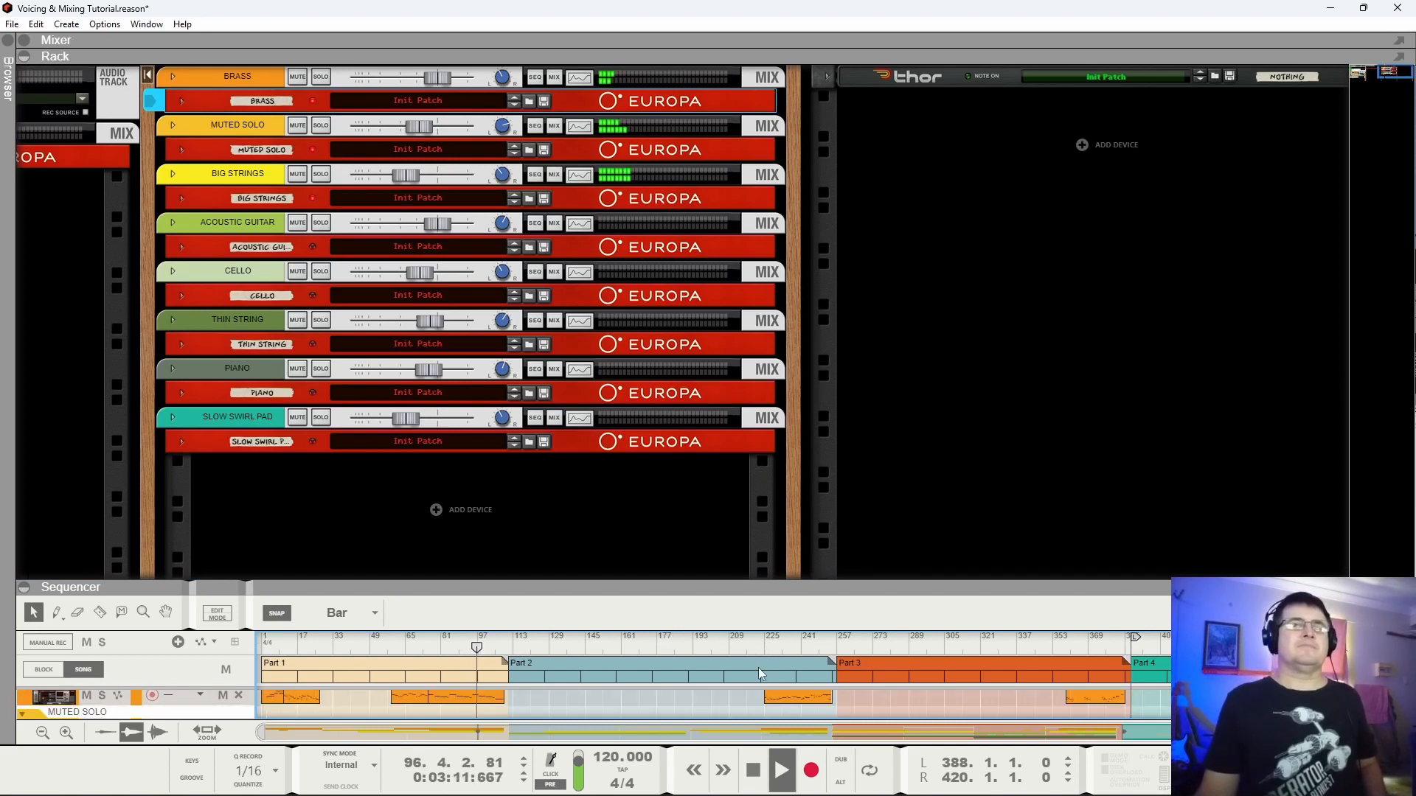
{"action": "left_click_drag", "start_coordinate": [789, 590], "coordinate": [793, 572]}
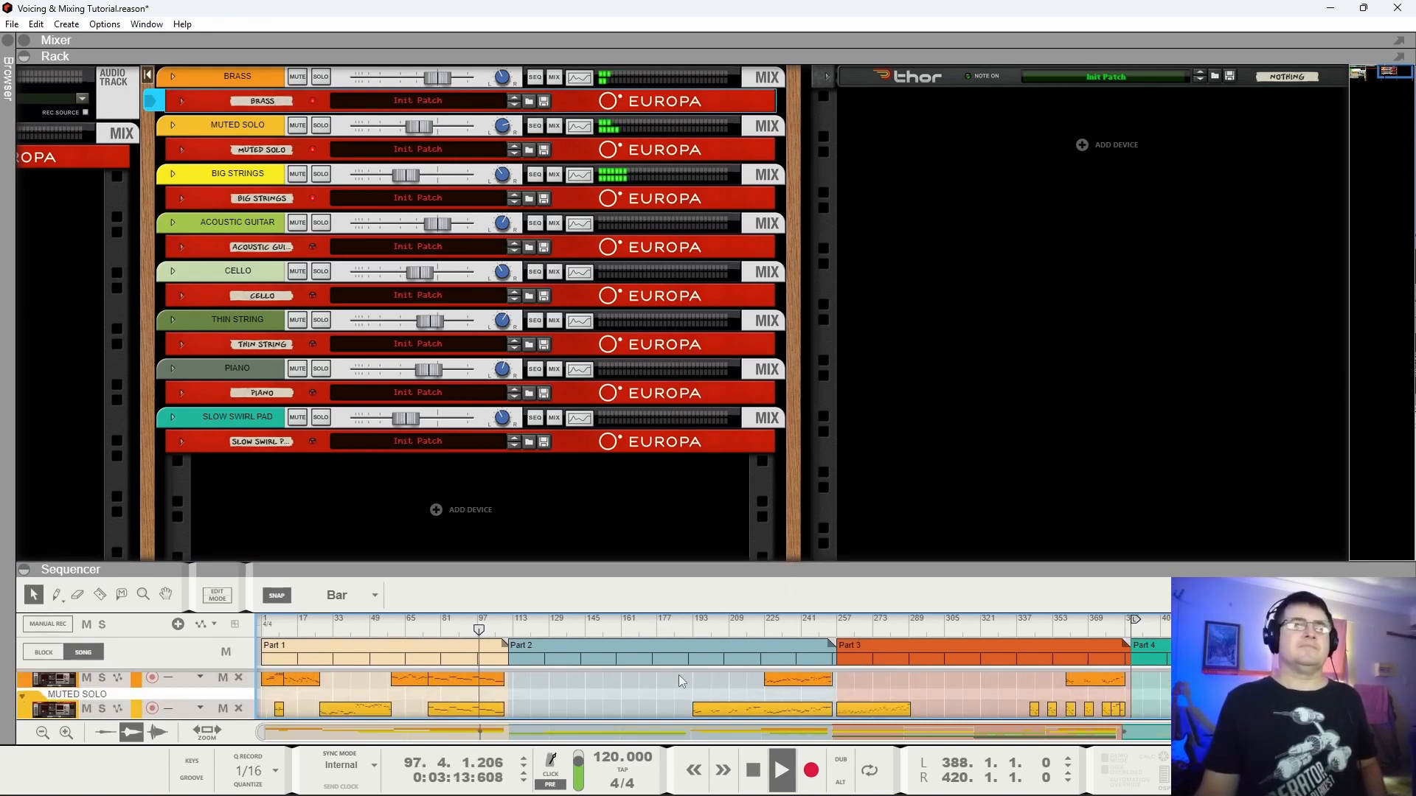
{"action": "left_click", "coordinate": [787, 632]}
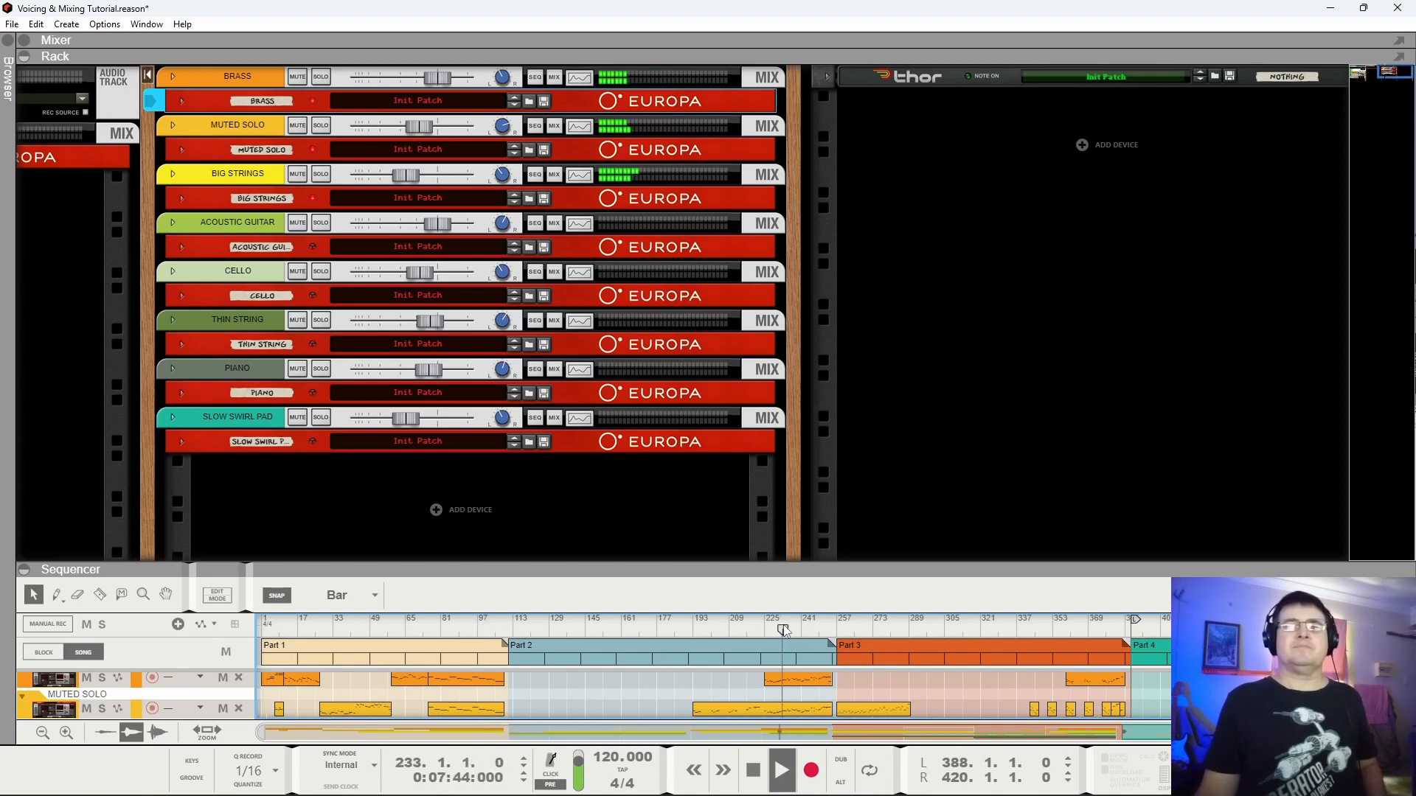
{"action": "left_click", "coordinate": [1101, 629]}
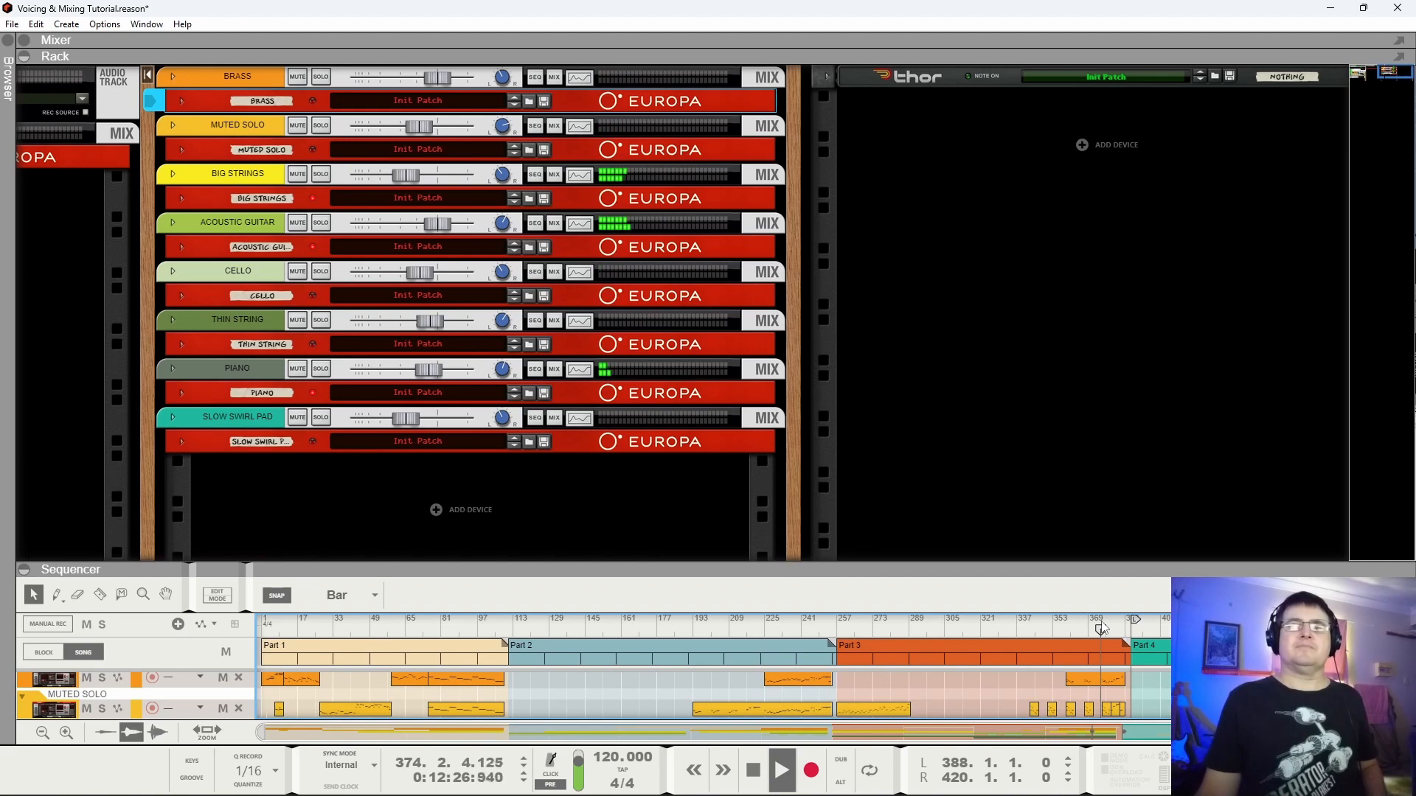
Unfold the Brass Europa, replay the song from the start and around bar 73 to check its filter envelope, stop playback and fold it.
{"action": "left_click", "coordinate": [182, 100]}
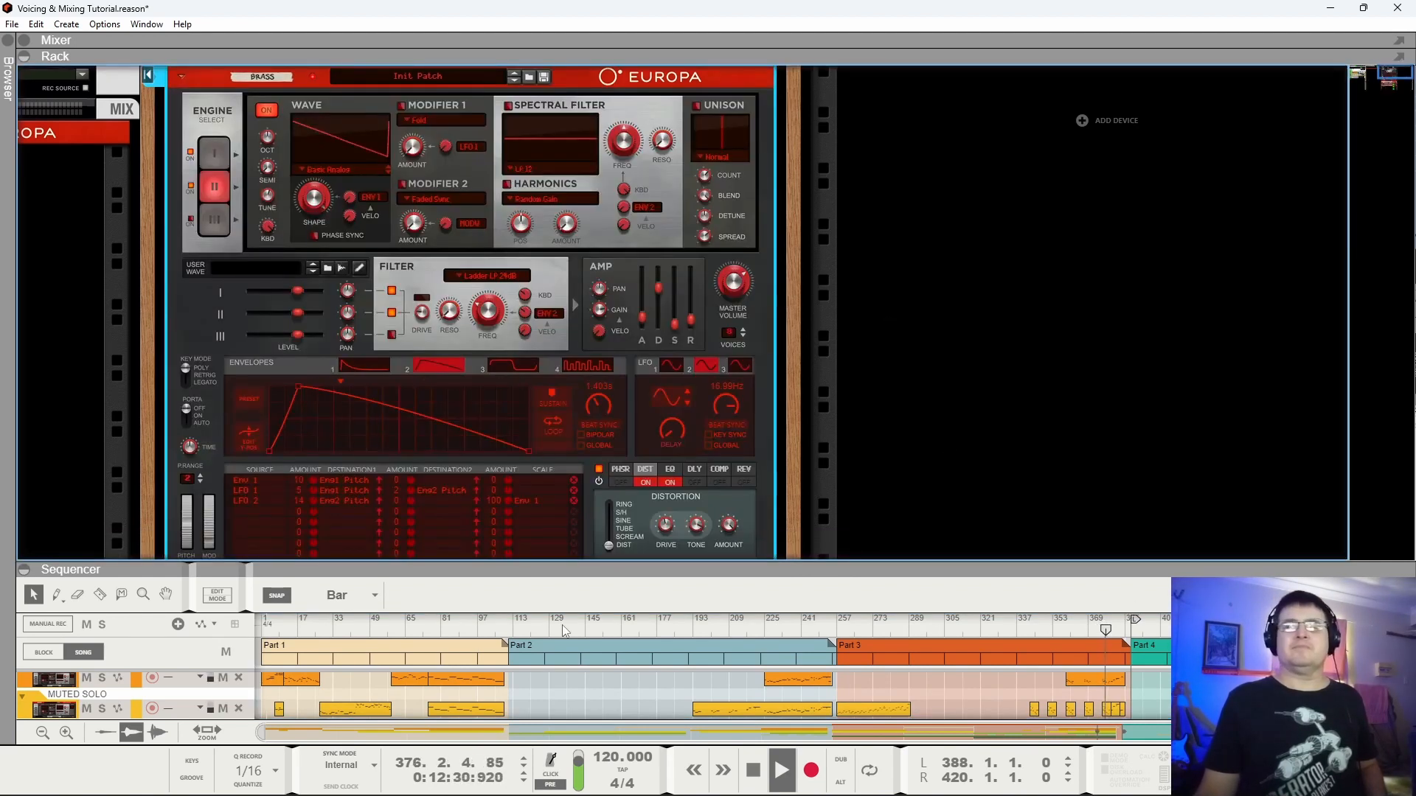
{"action": "key", "text": "space"}
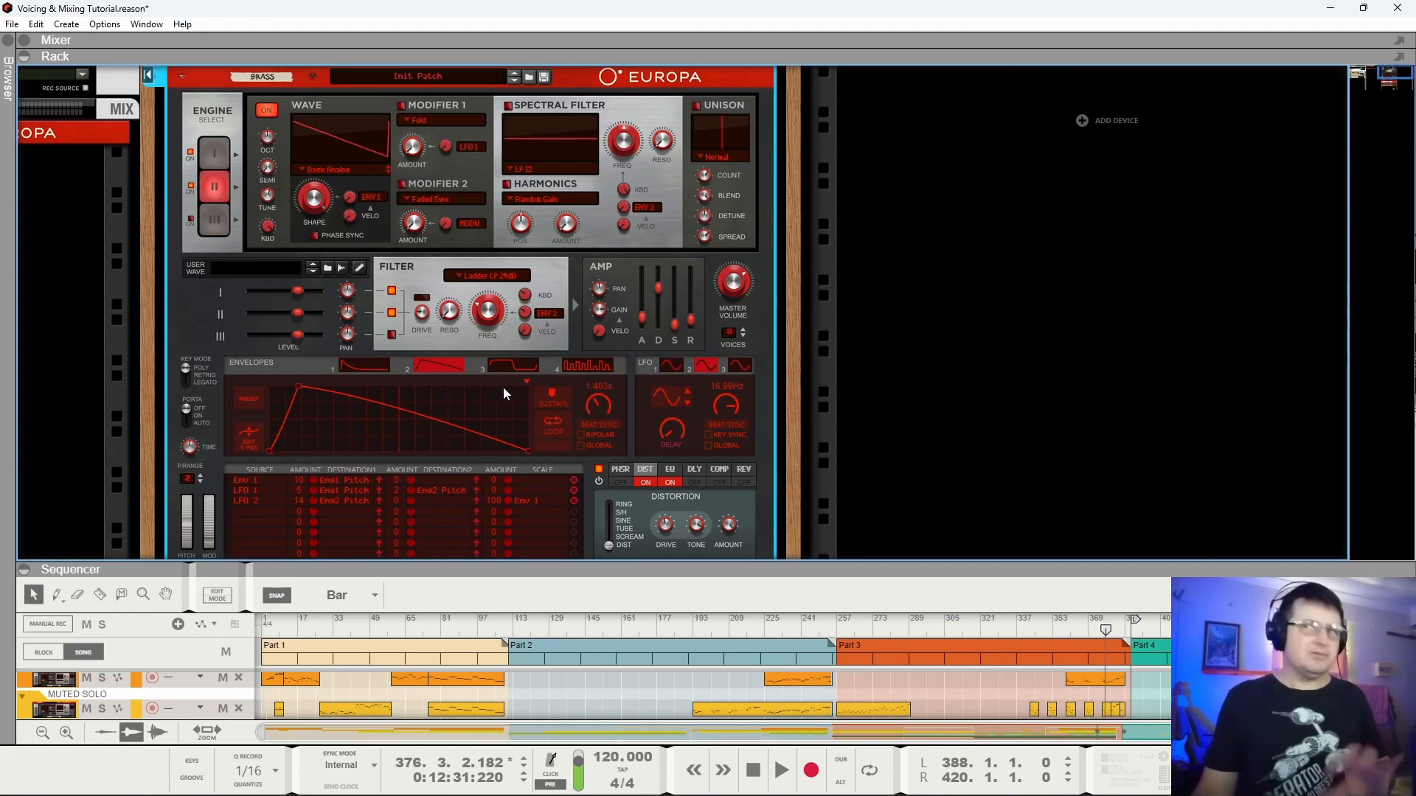
{"action": "left_click", "coordinate": [274, 638]}
{"action": "key", "text": "space"}
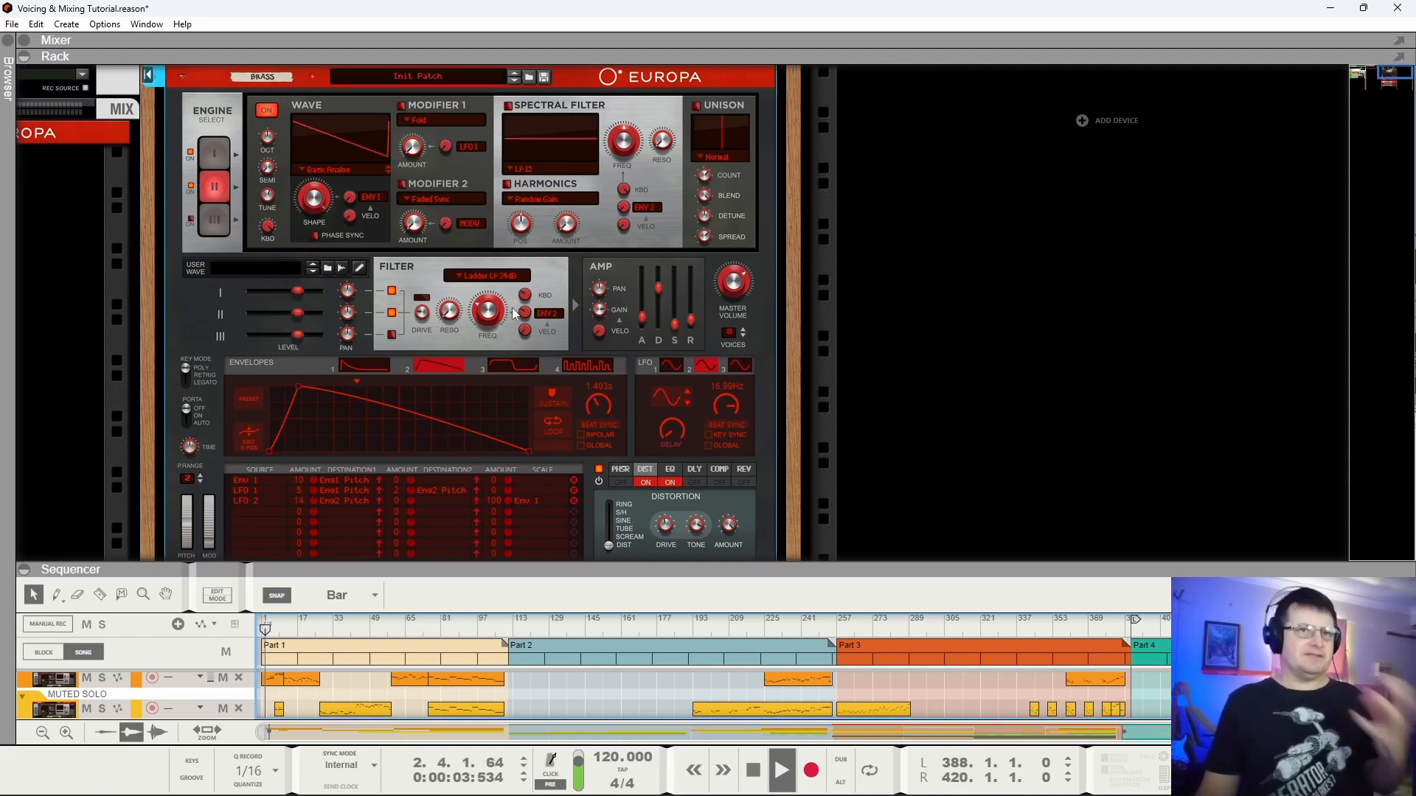
{"action": "left_click", "coordinate": [280, 631]}
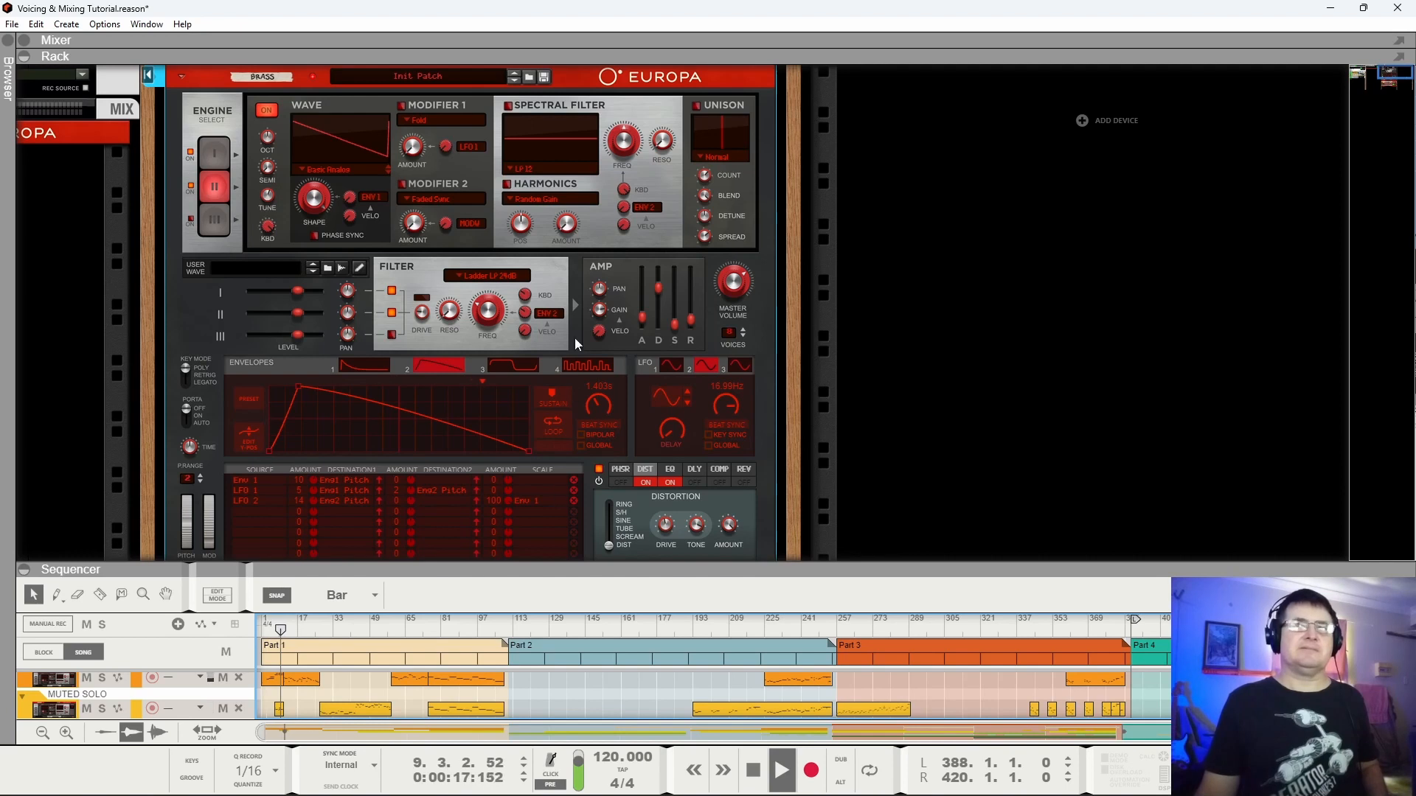
{"action": "left_click", "coordinate": [426, 632]}
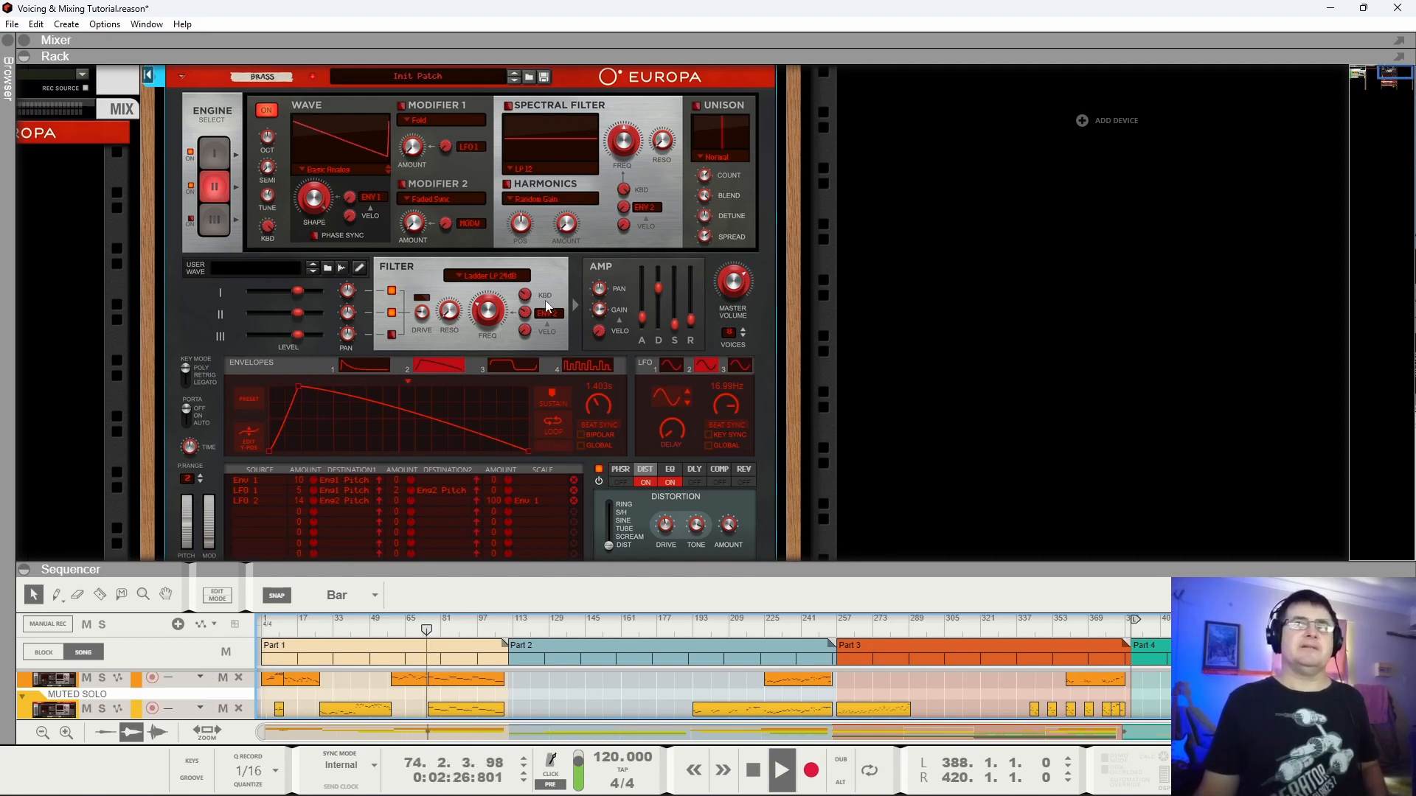
{"action": "mouse_move", "coordinate": [527, 300]}
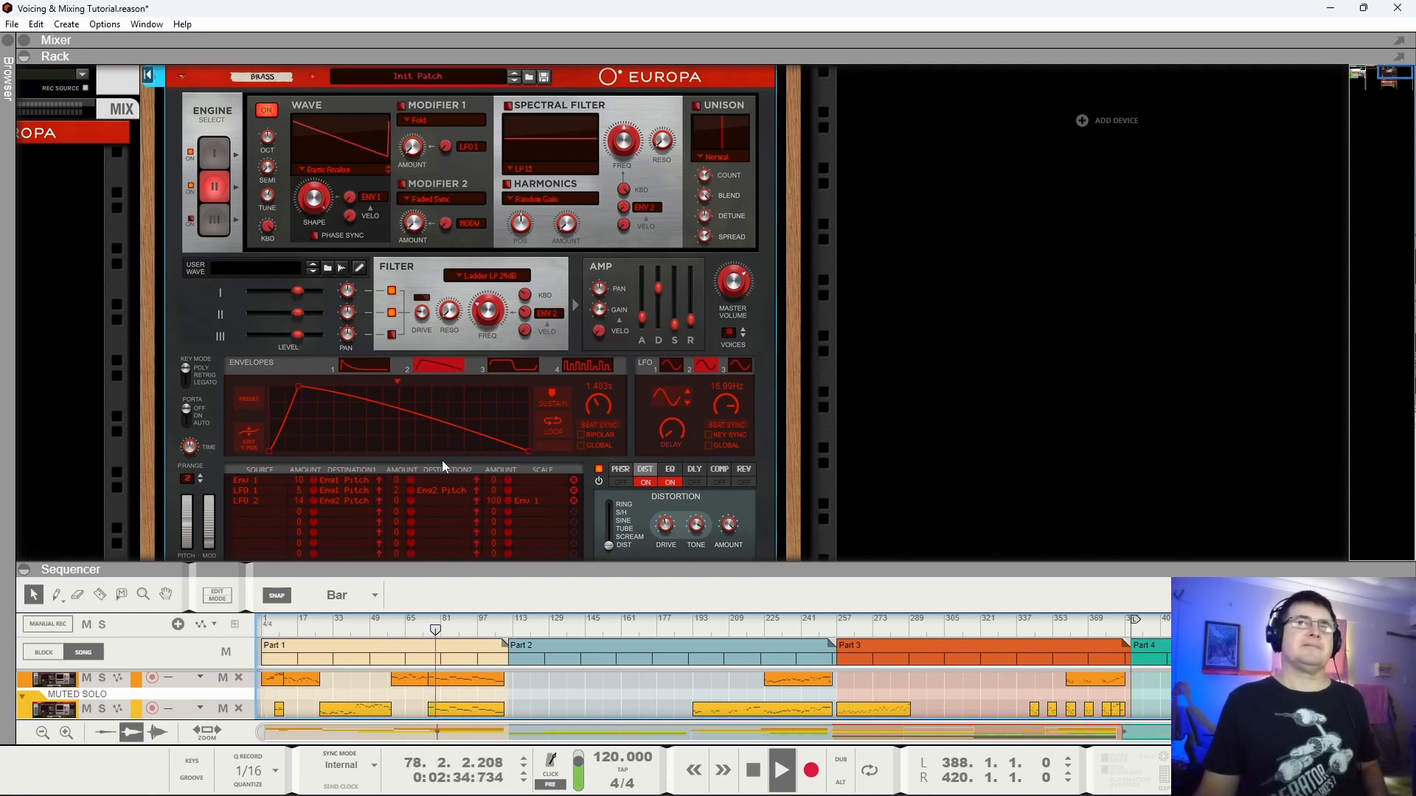
{"action": "key", "text": "space"}
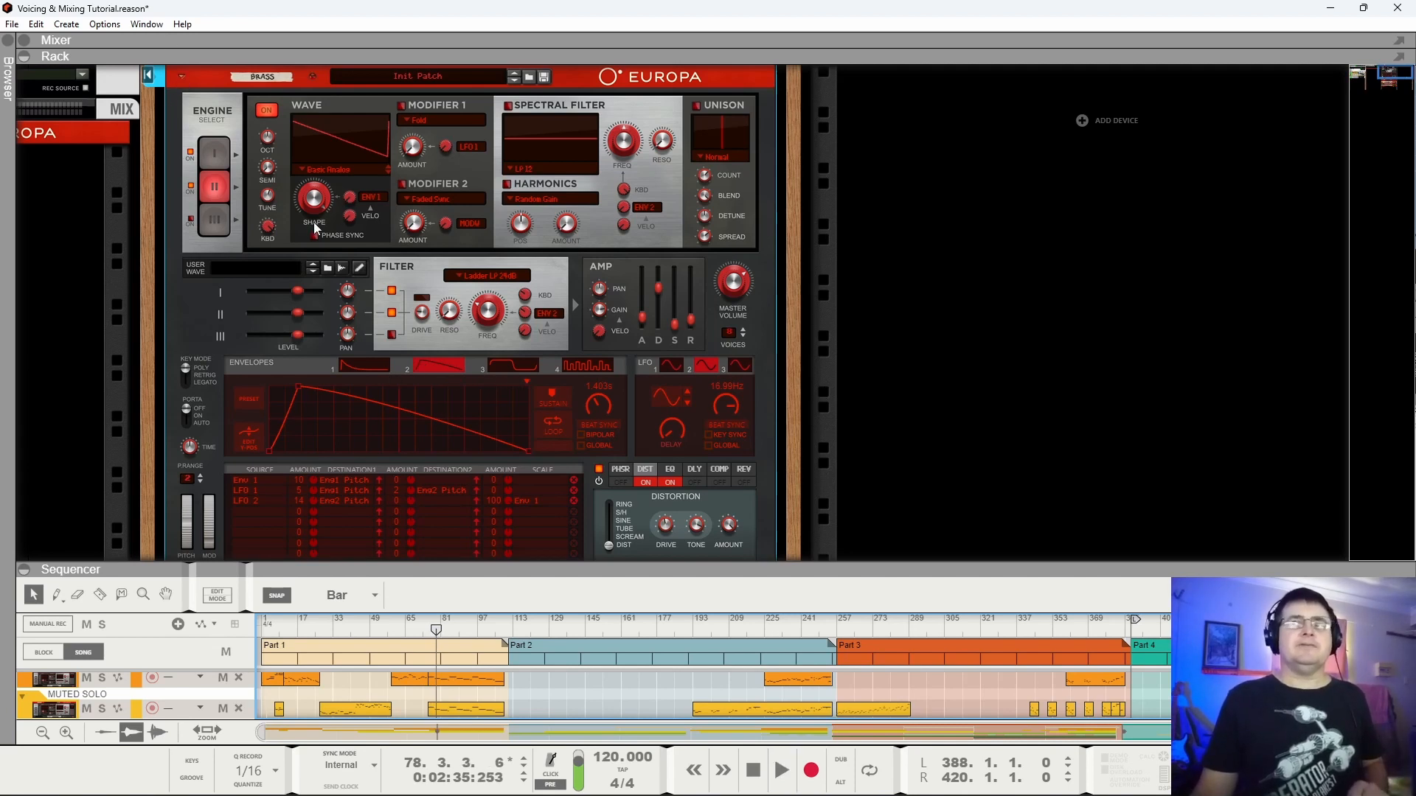
{"action": "left_click", "coordinate": [182, 77]}
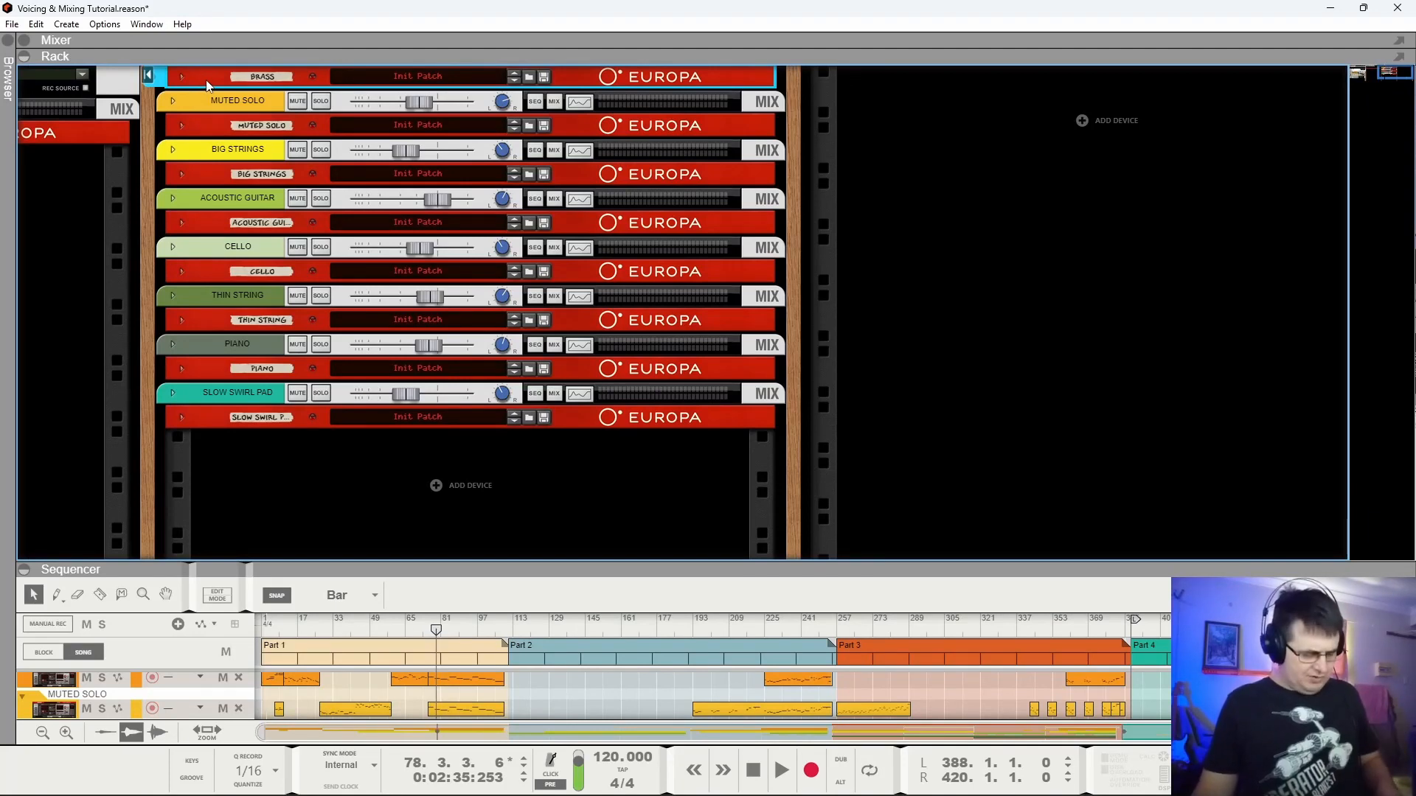
Open the Spectrum EQ for the Brass channel clear of the rack, solo Brass, and play it from the song's start.
{"action": "key", "text": "F2"}
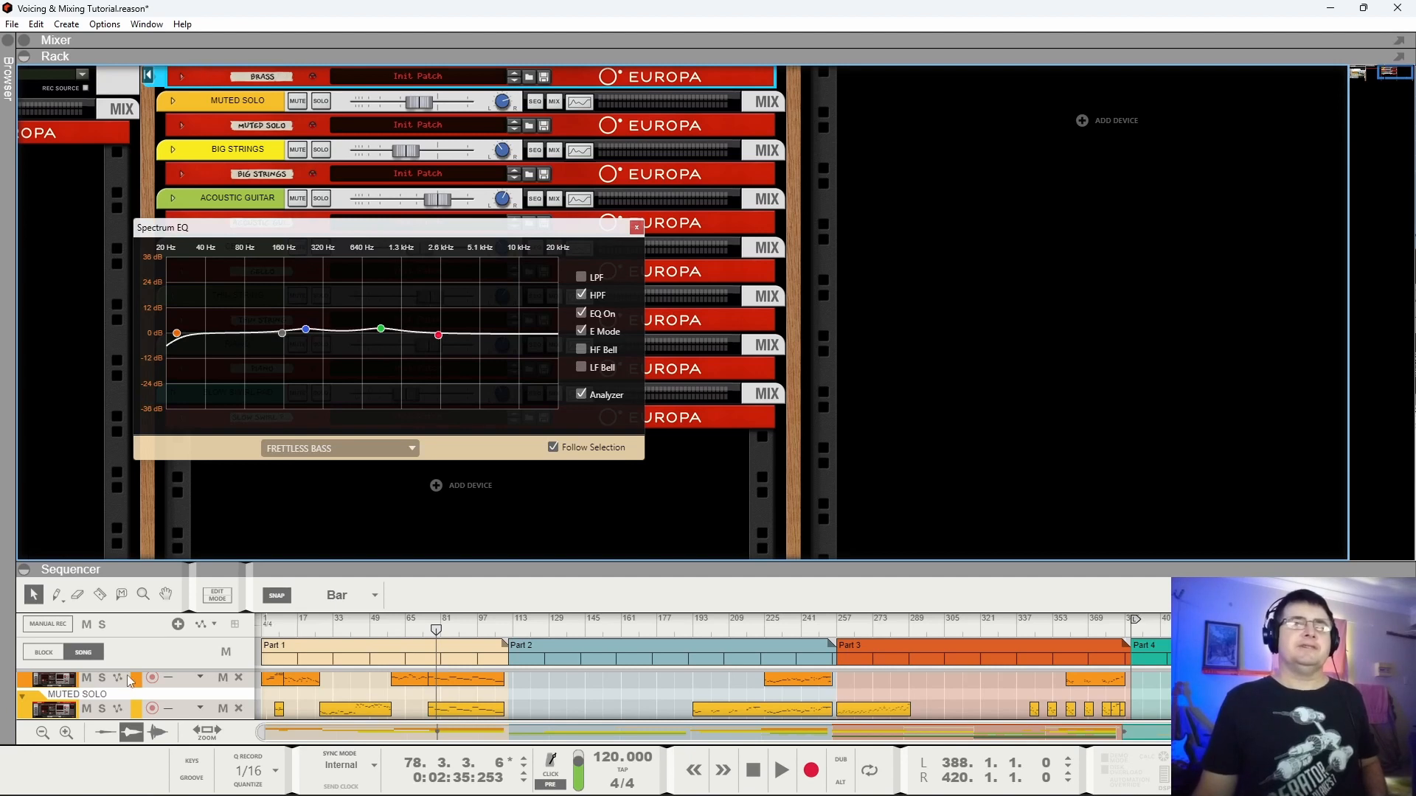
{"action": "left_click", "coordinate": [61, 683]}
{"action": "left_click_drag", "start_coordinate": [222, 230], "coordinate": [883, 20]}
{"action": "key", "text": "space"}
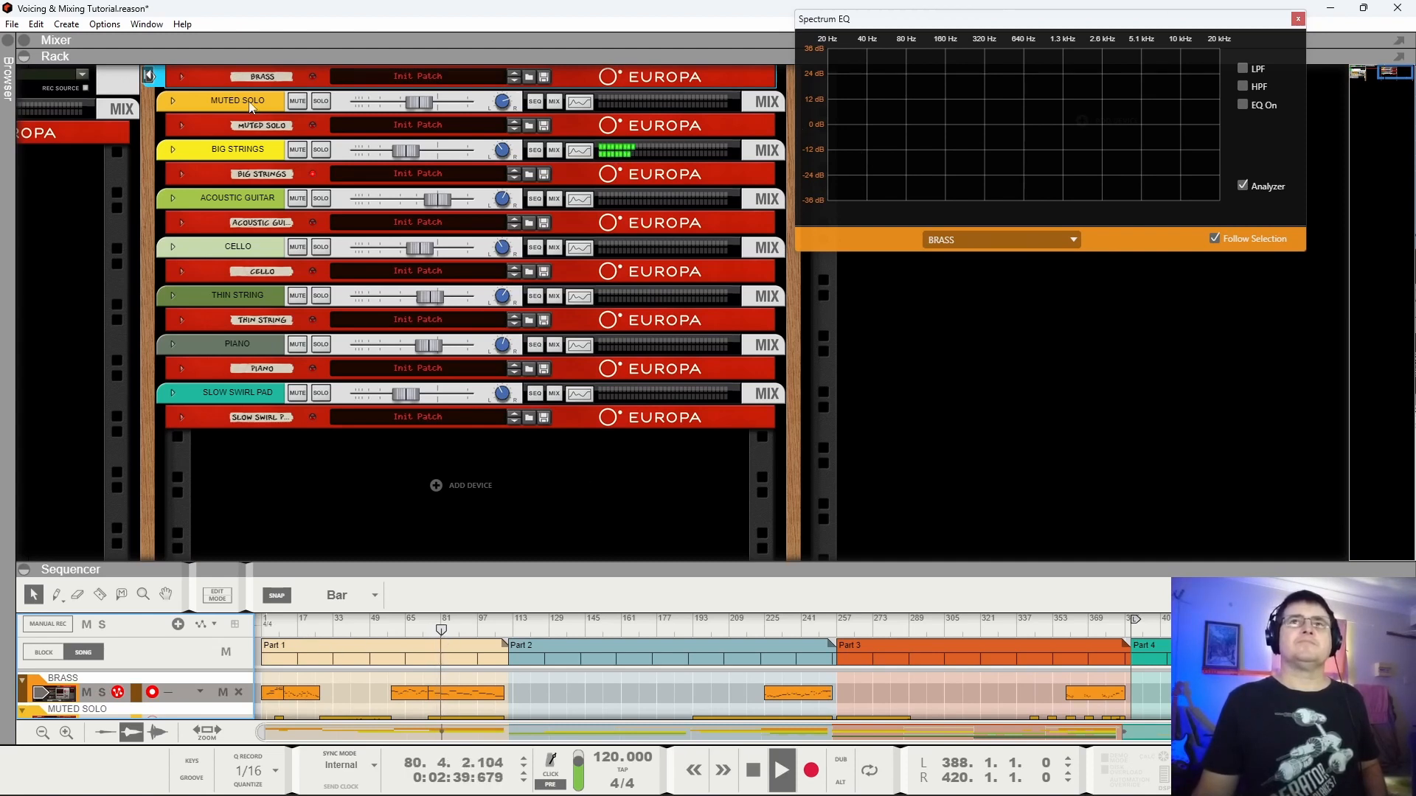
{"action": "scroll", "coordinate": [221, 89], "scroll_direction": "up", "scroll_amount": 1}
{"action": "left_click", "coordinate": [321, 76]}
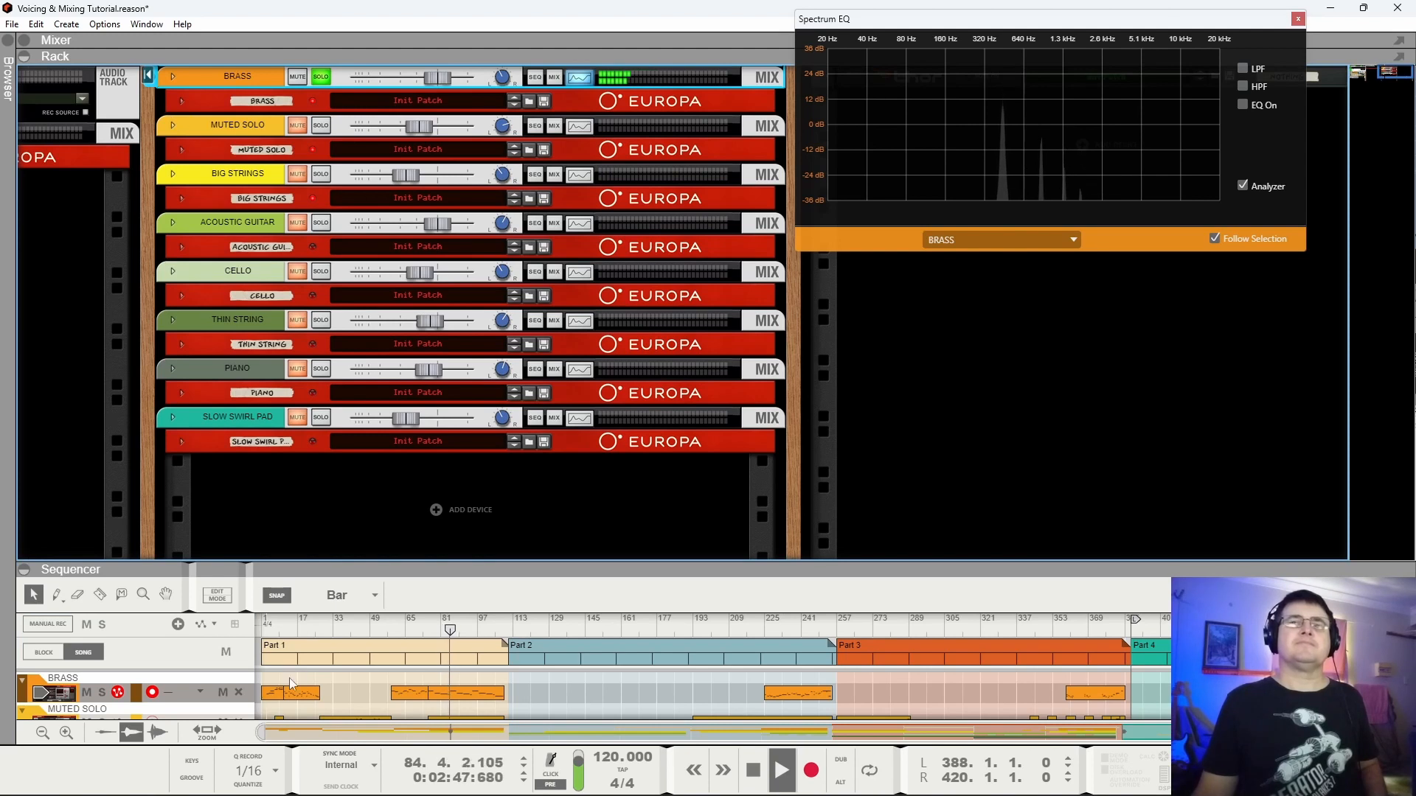
{"action": "left_click", "coordinate": [270, 630]}
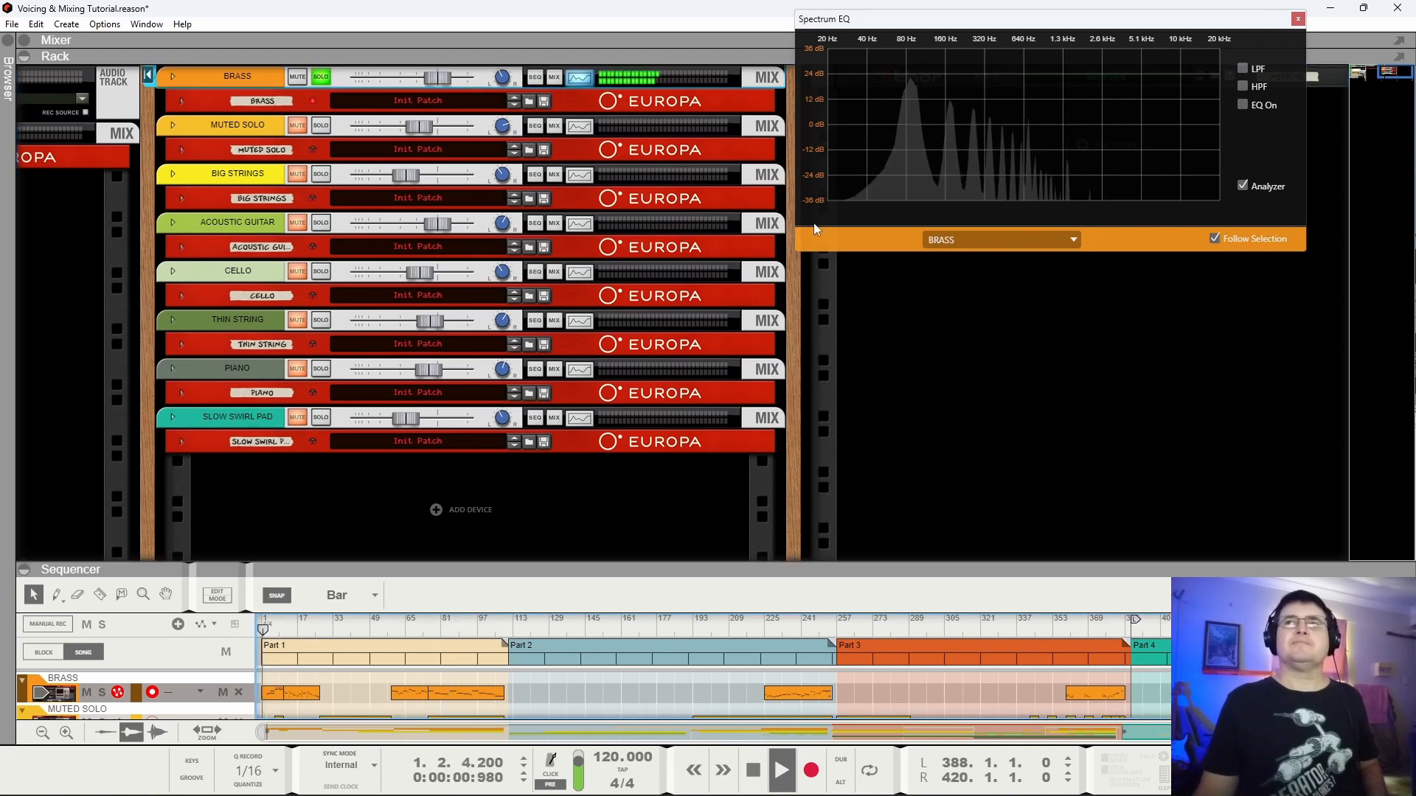
Add a Scream 4 Distortion after the Brass Europa, set its damage type to Tube, lower the Damage Control, and stop playback.
{"action": "right_click", "coordinate": [208, 97]}
{"action": "mouse_move", "coordinate": [411, 289]}
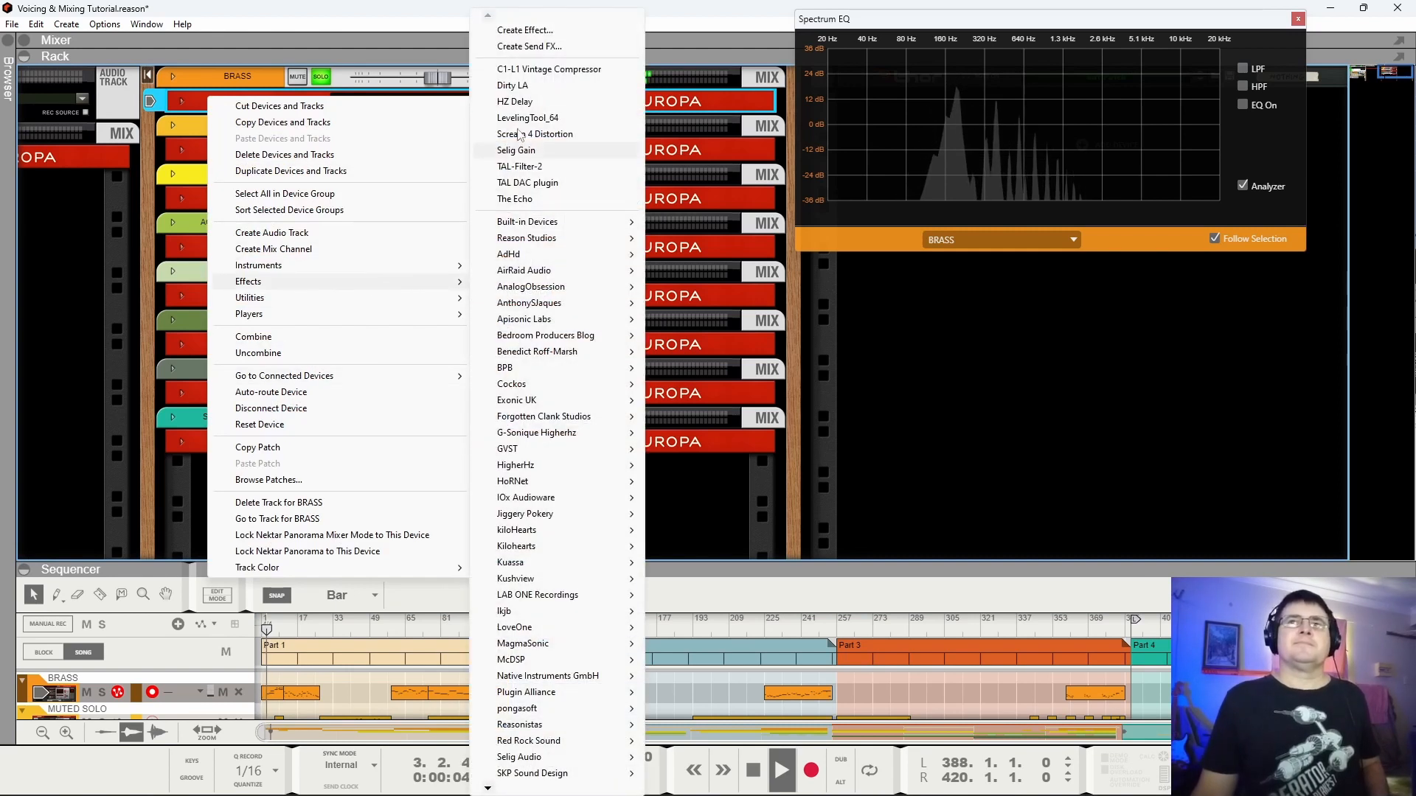
{"action": "left_click", "coordinate": [534, 133]}
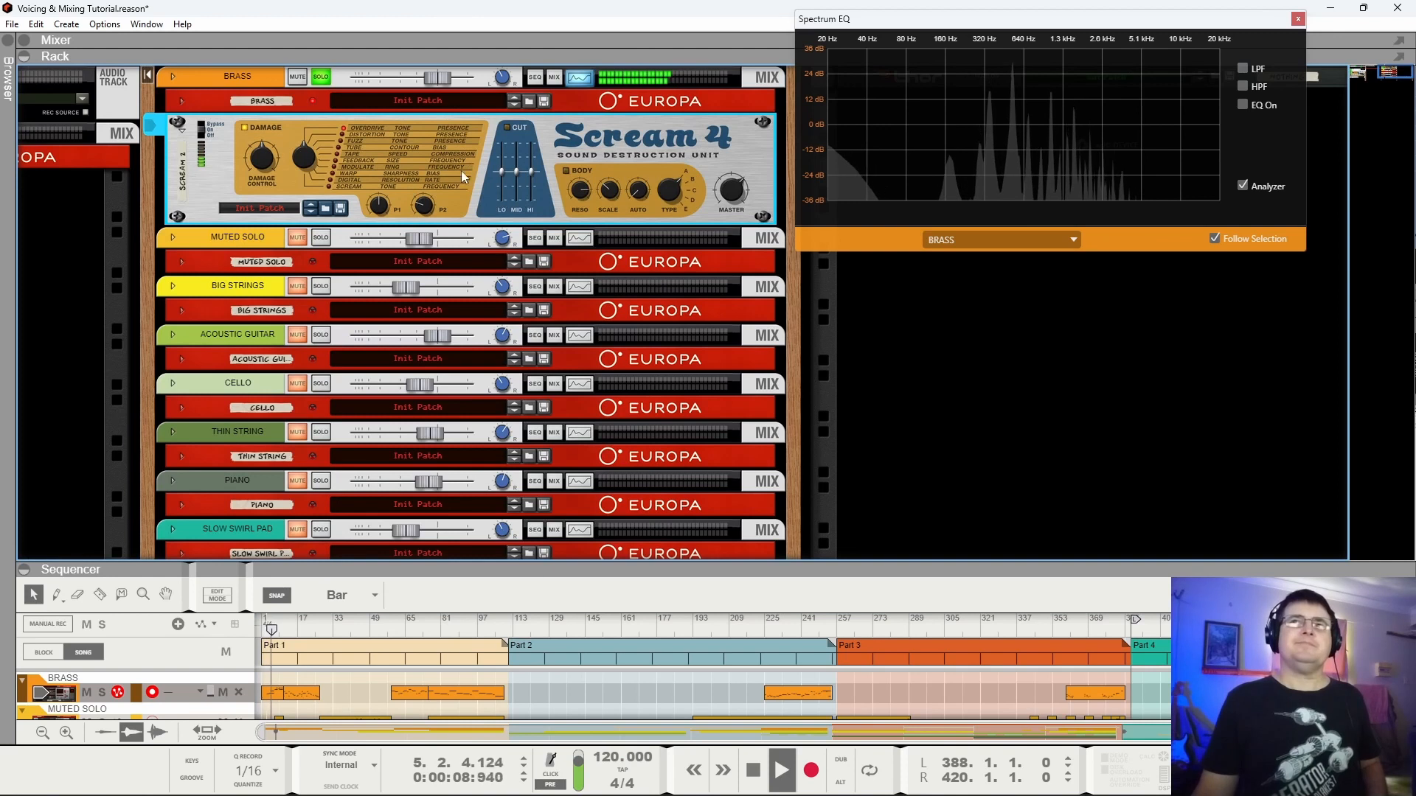
{"action": "left_click_drag", "start_coordinate": [307, 162], "coordinate": [319, 94]}
{"action": "left_click_drag", "start_coordinate": [262, 157], "coordinate": [270, 243]}
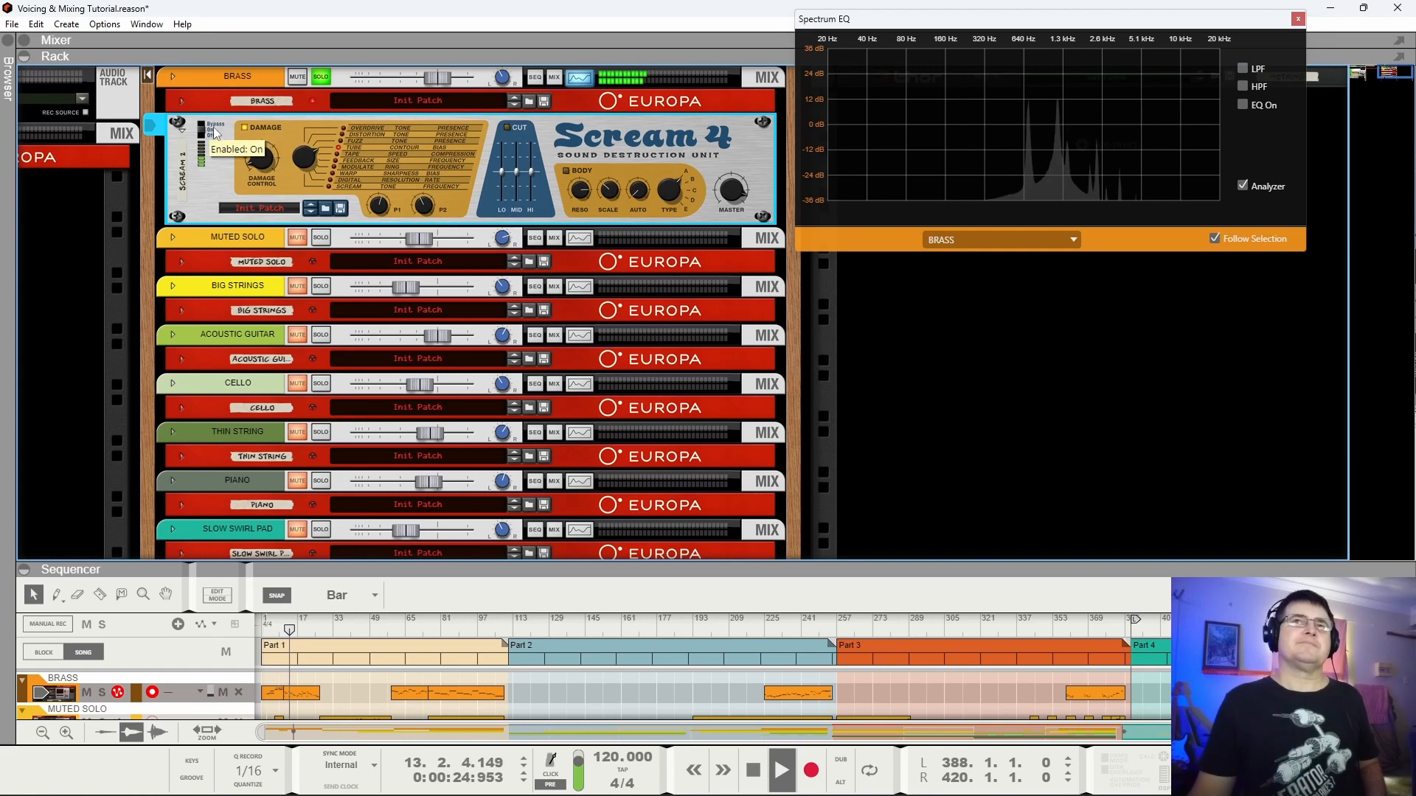
{"action": "key", "text": "space"}
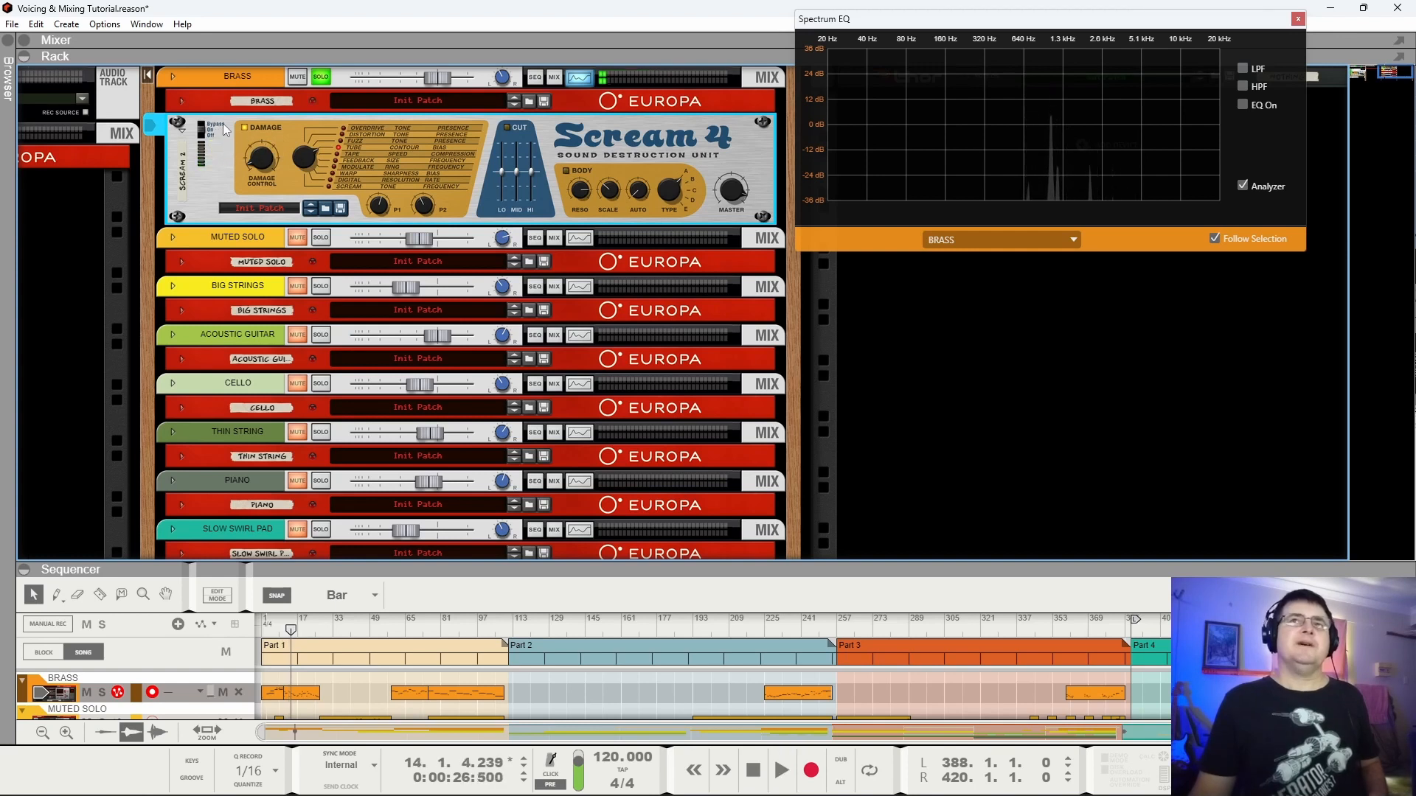
Insert the AdHd LevelingTool_64 effect between the Brass Europa and Scream 4, and open its interface below the two effects.
{"action": "right_click", "coordinate": [233, 108]}
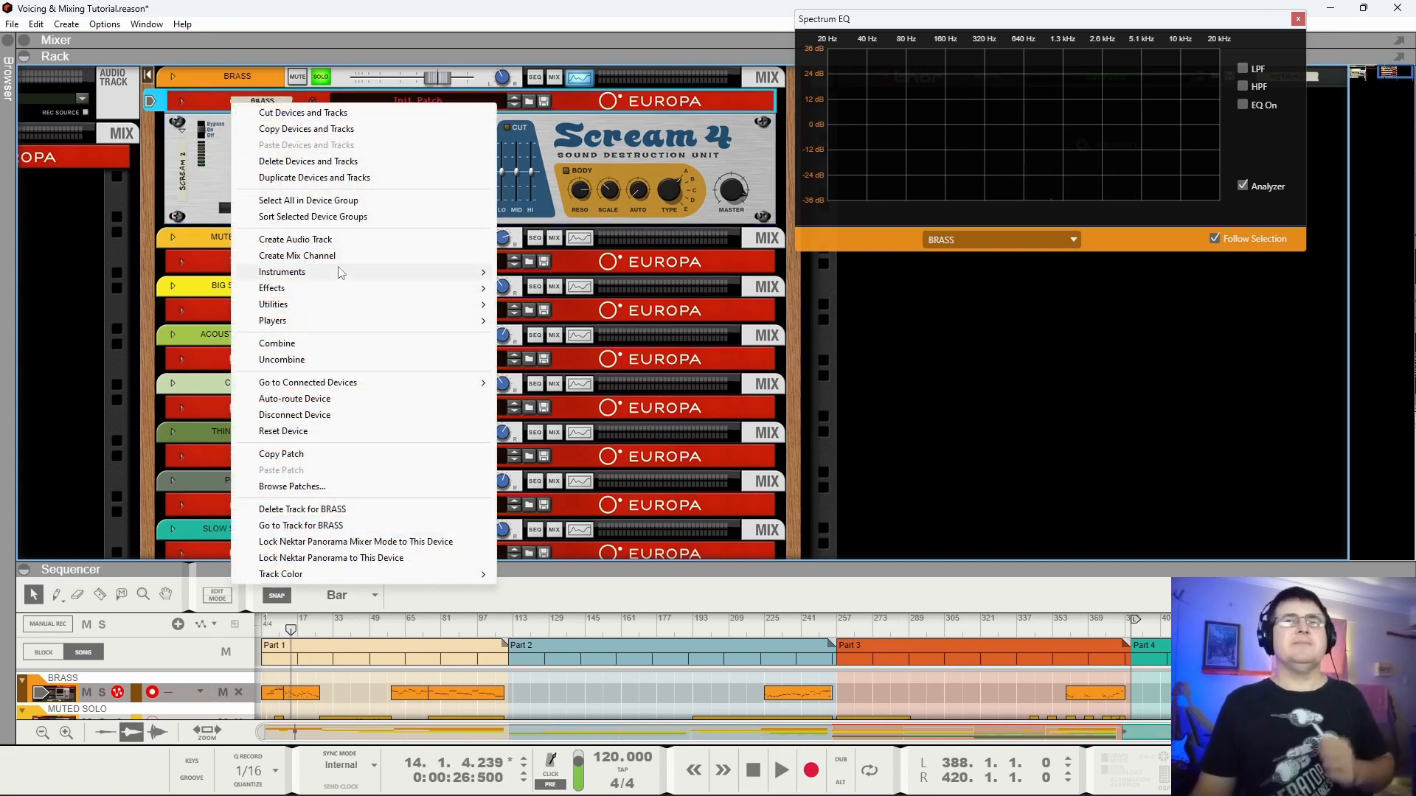
{"action": "mouse_move", "coordinate": [418, 288]}
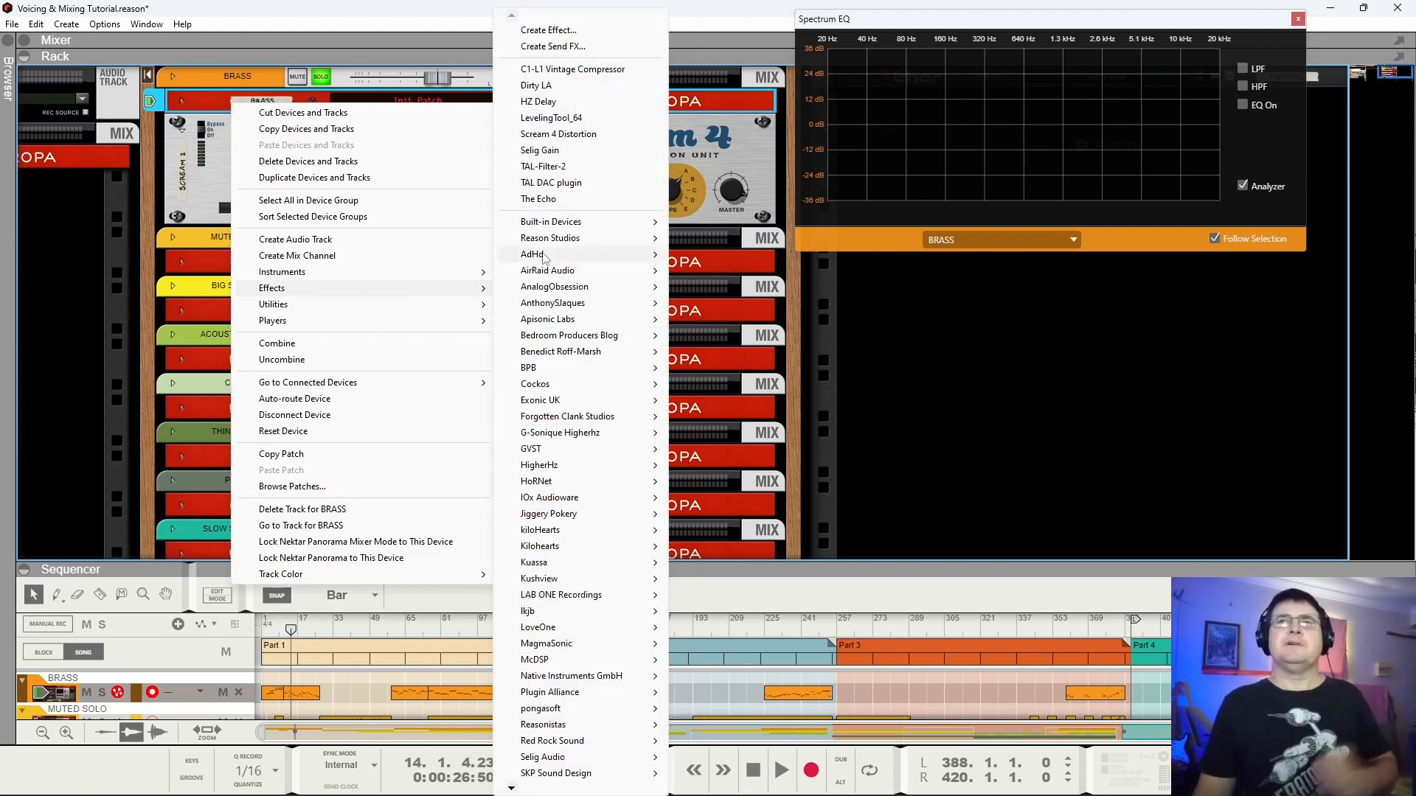
{"action": "mouse_move", "coordinate": [542, 255]}
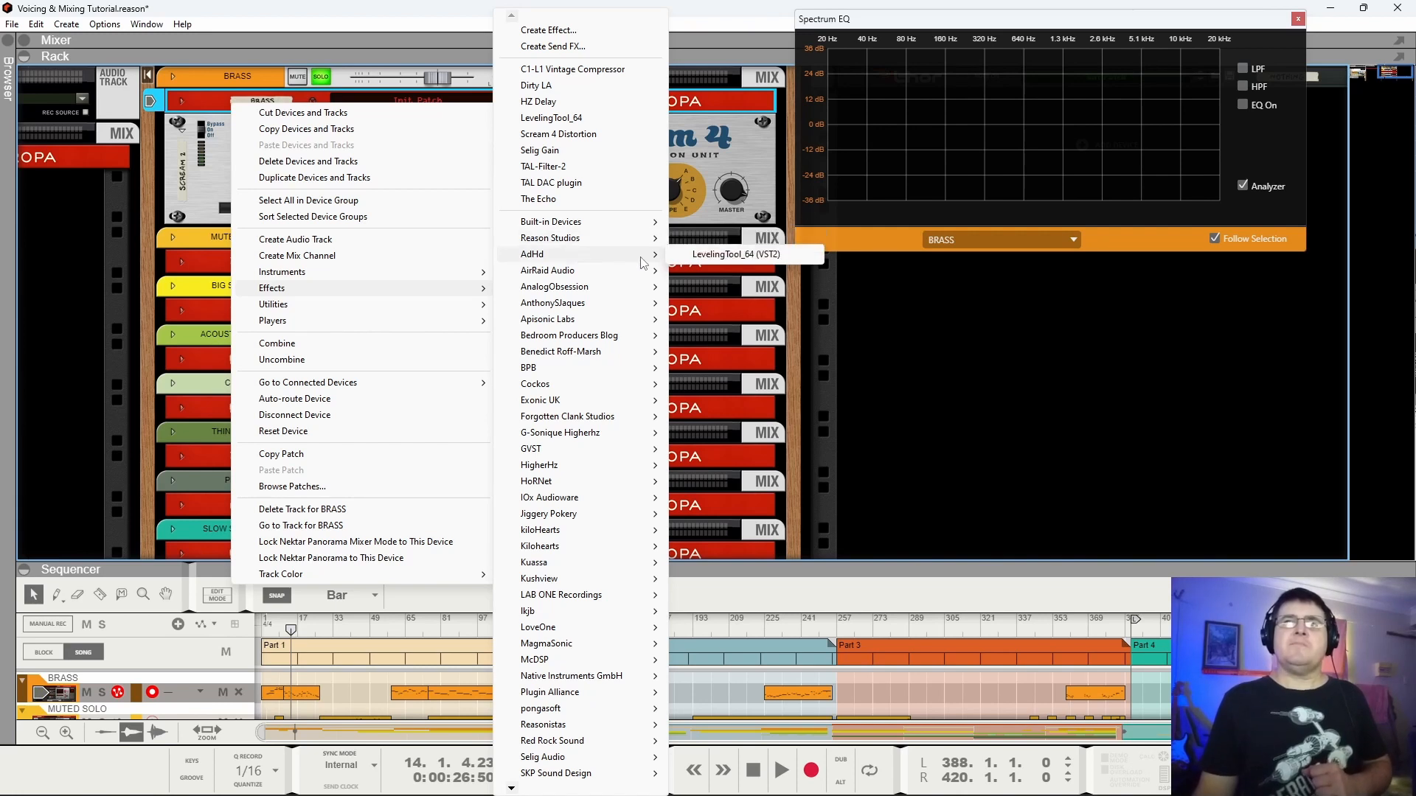
{"action": "left_click", "coordinate": [1048, 303]}
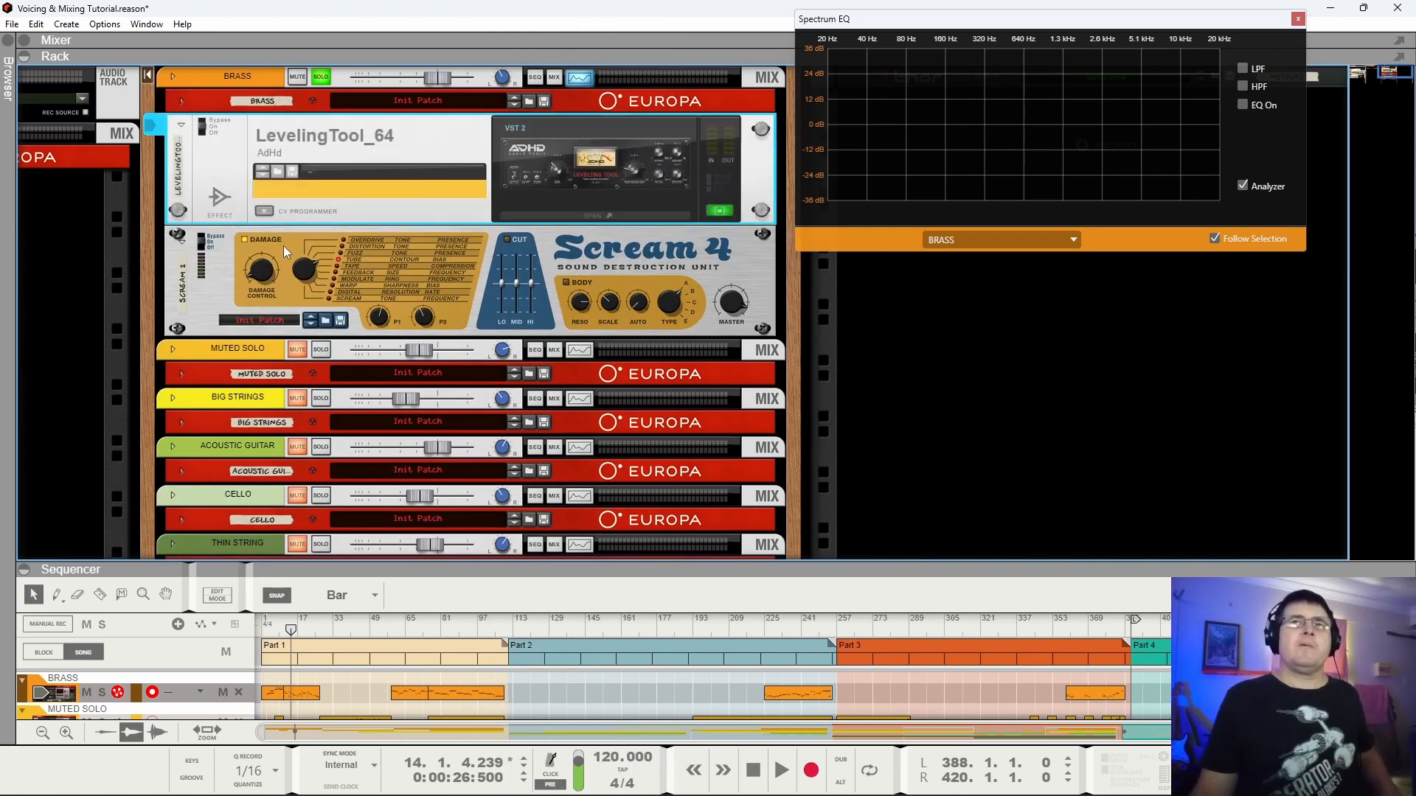
{"action": "left_click", "coordinate": [594, 215]}
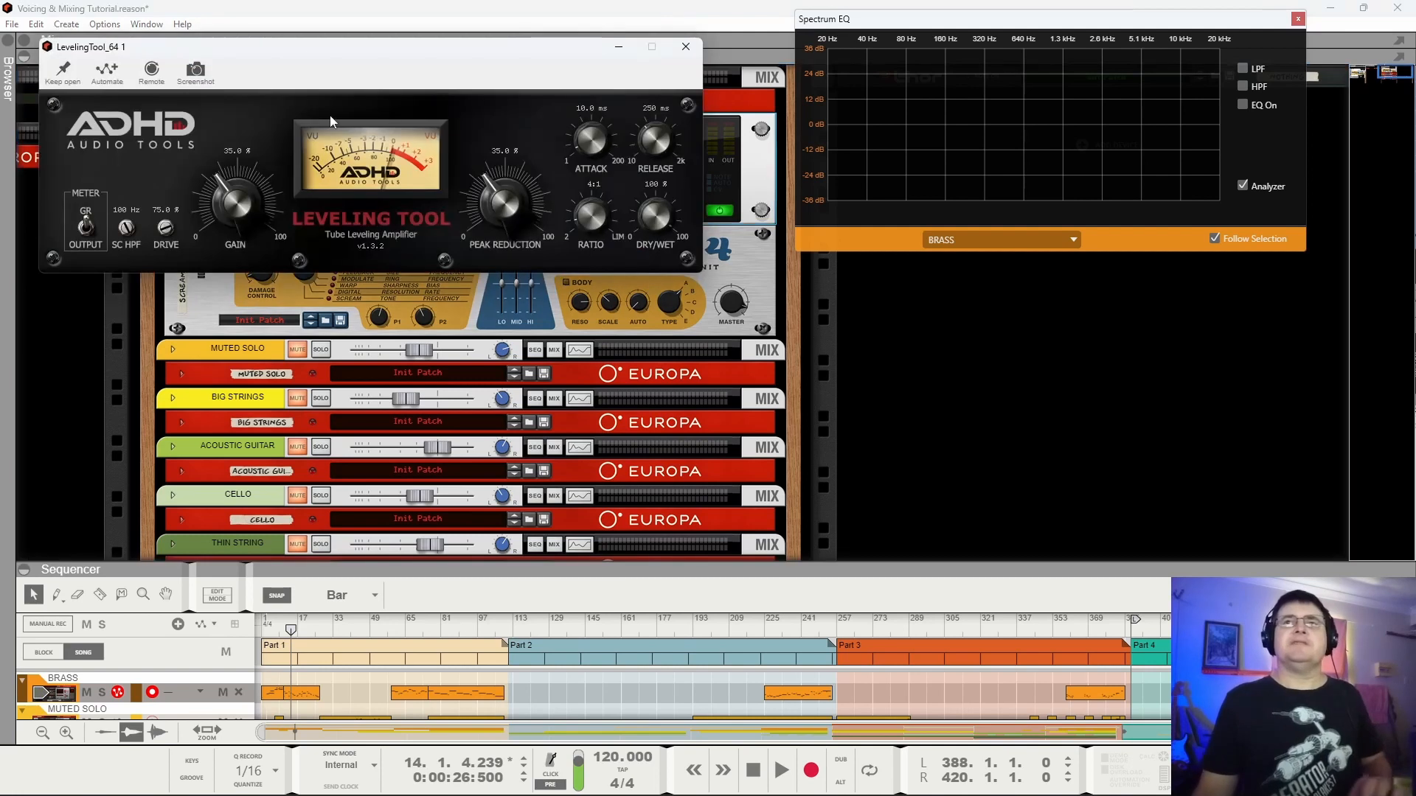
{"action": "left_click_drag", "start_coordinate": [288, 35], "coordinate": [423, 341]}
Set the Leveling Tool's gain to 15.0 %, keep its window open, and play the soloed brass from the start.
{"action": "left_click_drag", "start_coordinate": [351, 503], "coordinate": [365, 573]}
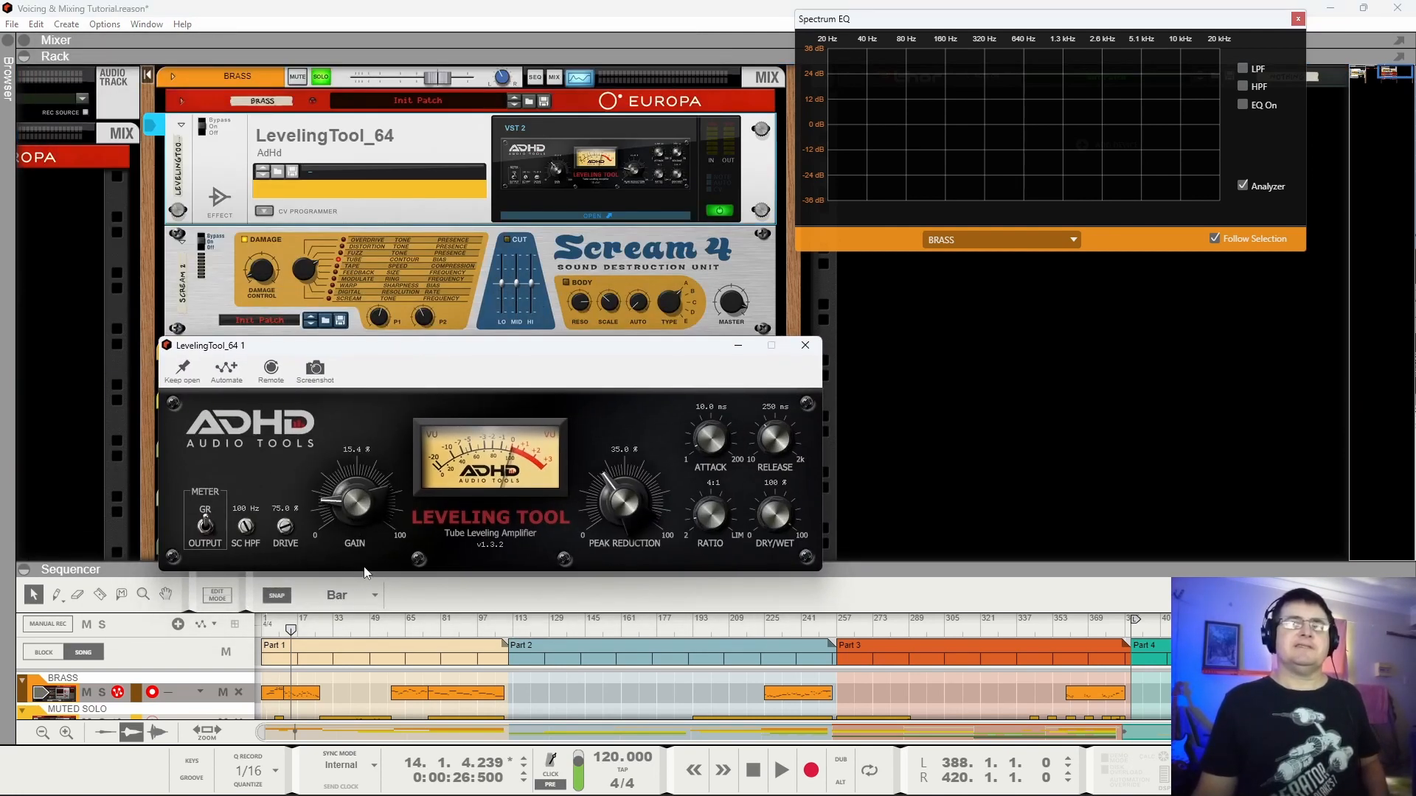
{"action": "left_click", "coordinate": [184, 371]}
{"action": "key", "text": "space"}
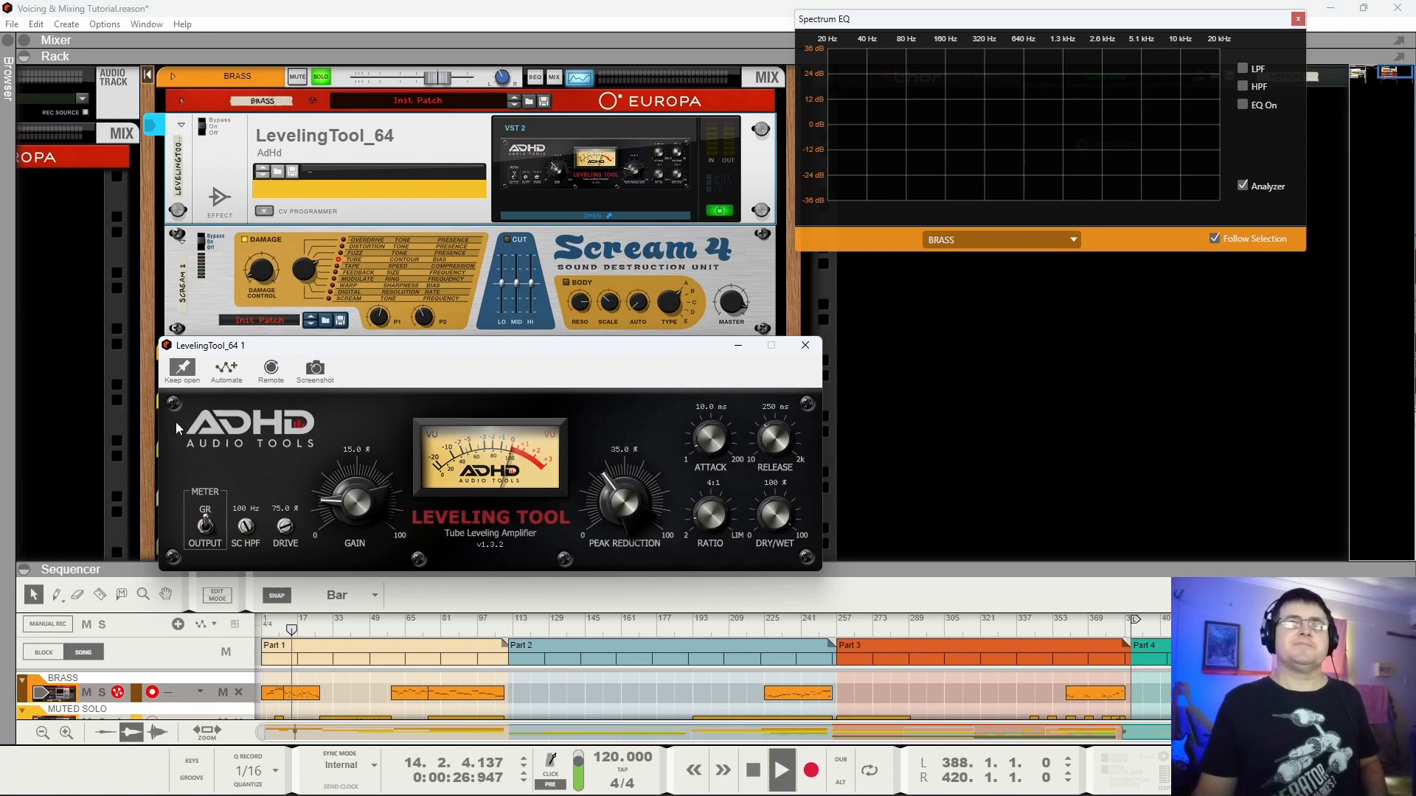
{"action": "key", "text": "KP_Decimal"}
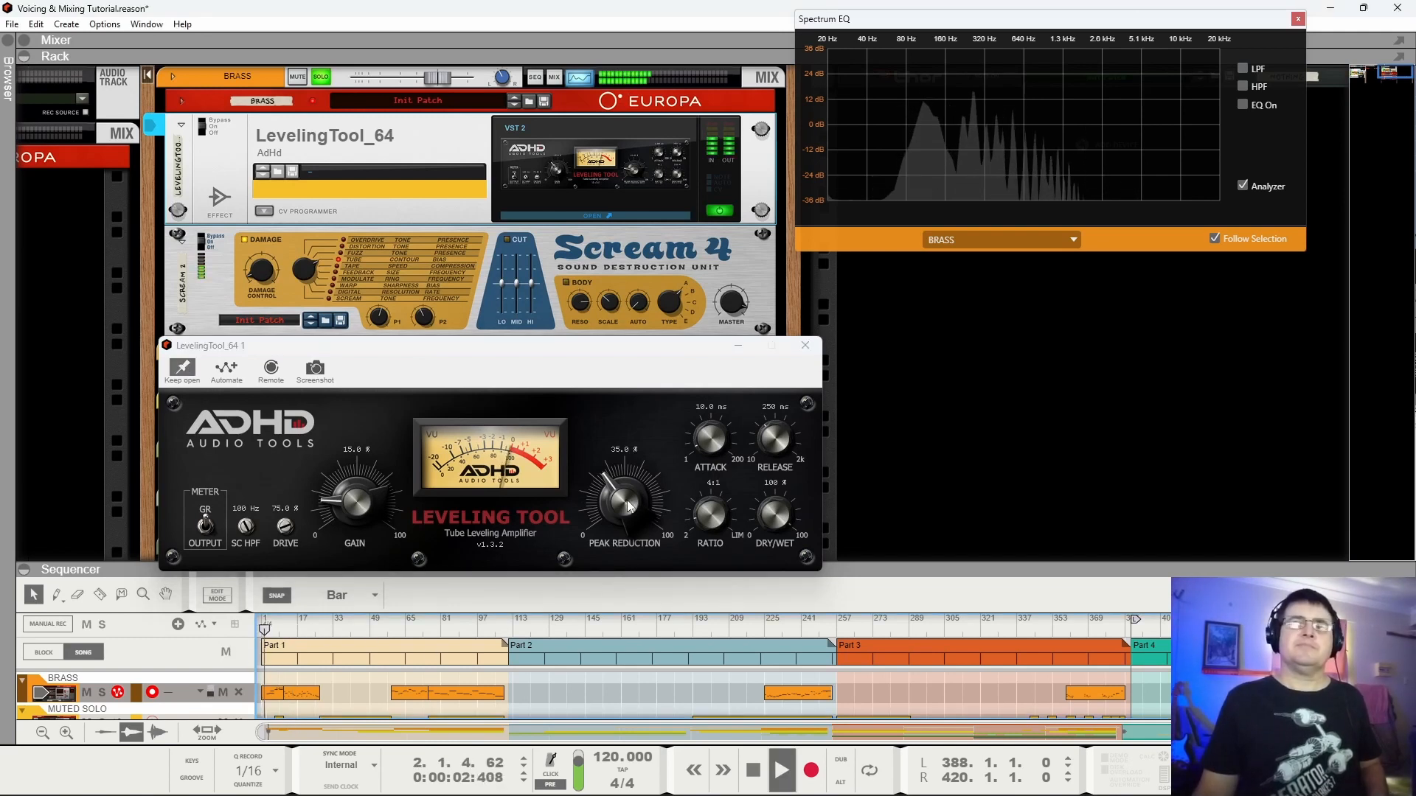
Set the Leveling Tool's attack to 36.5 ms and its peak reduction to 48.1 % while the brass plays.
{"action": "left_click_drag", "start_coordinate": [644, 508], "coordinate": [632, 516]}
{"action": "left_click_drag", "start_coordinate": [711, 443], "coordinate": [710, 433]}
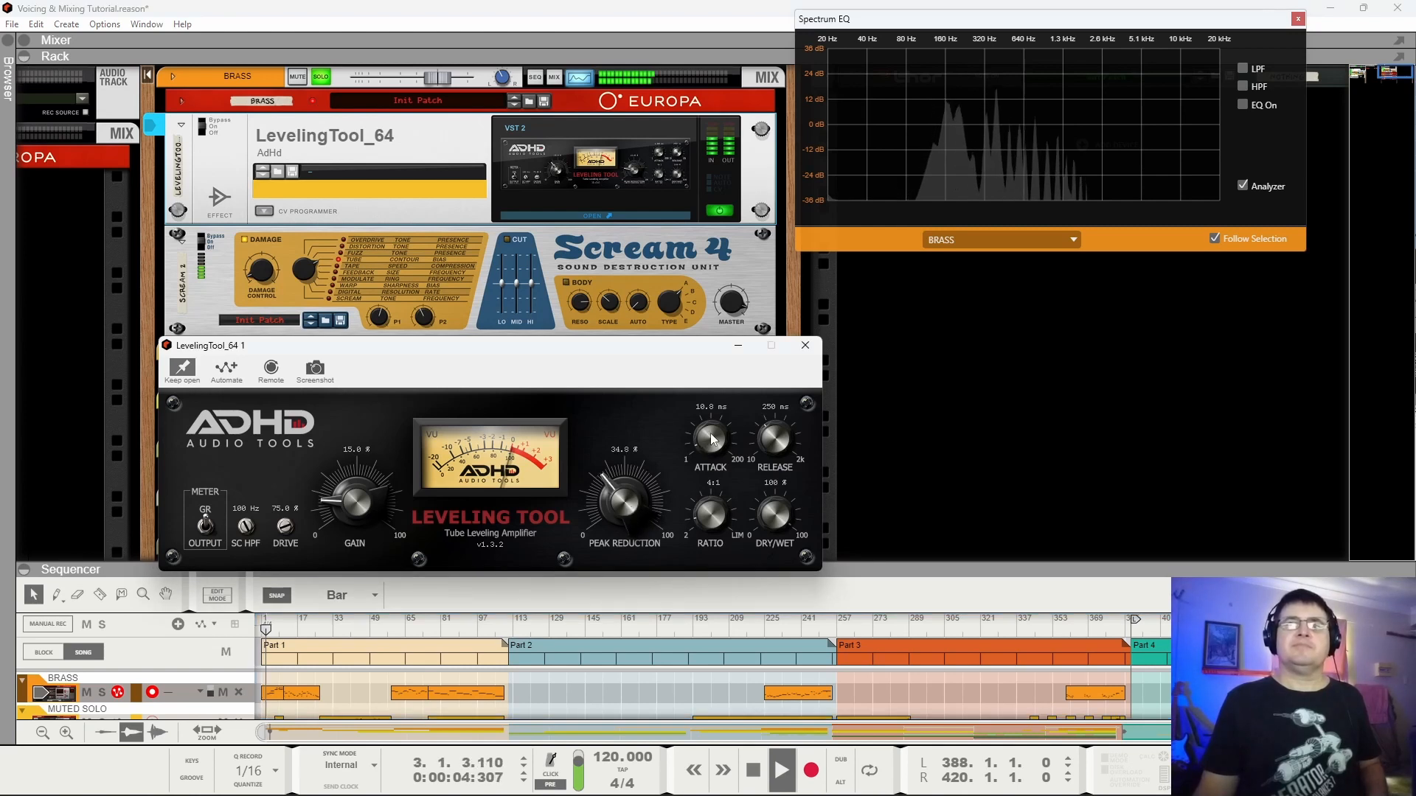
{"action": "left_click_drag", "start_coordinate": [625, 503], "coordinate": [649, 459]}
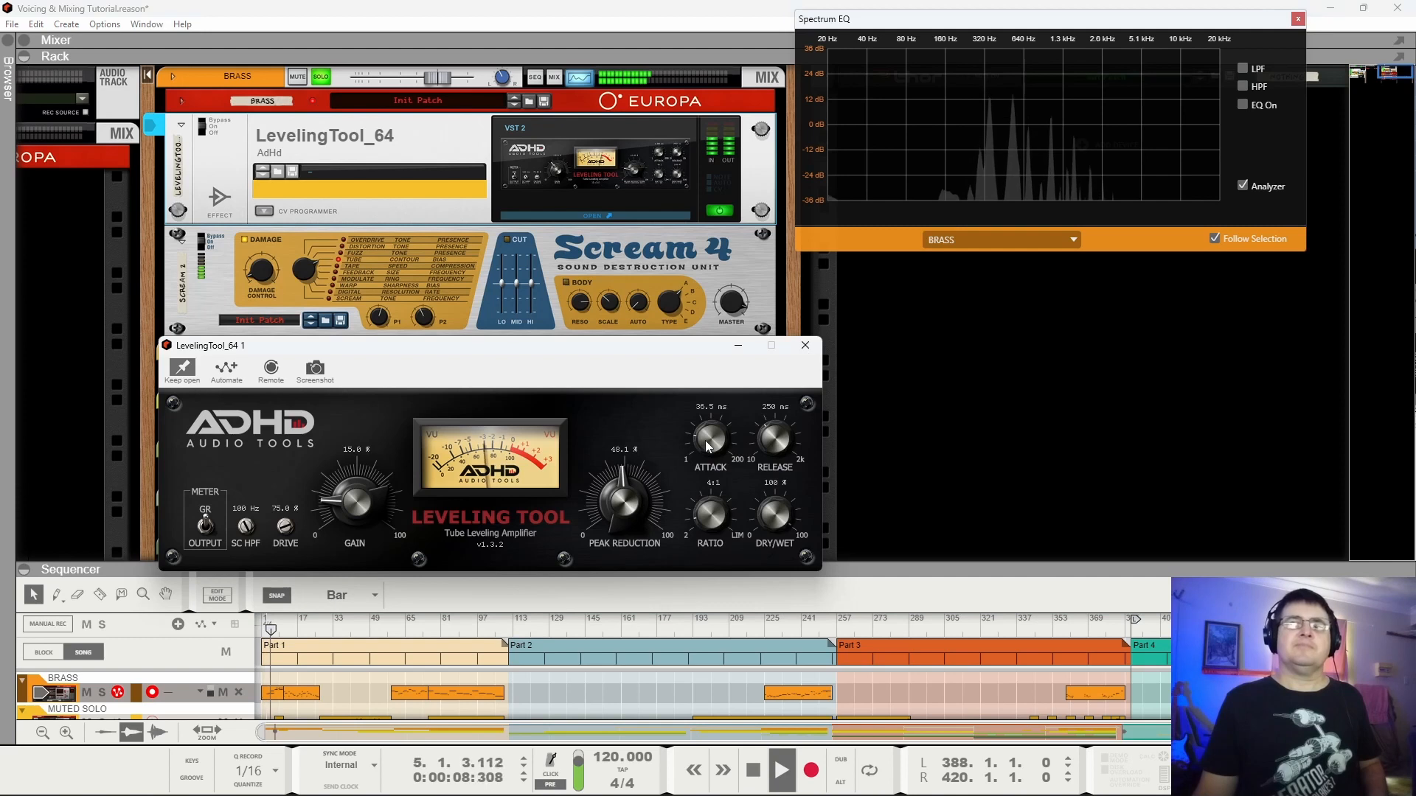
Set the Leveling Tool's ratio to 2:1, then unsolo the brass and play the full mix from the later brass clip in Part 1.
{"action": "left_click_drag", "start_coordinate": [716, 515], "coordinate": [717, 530]}
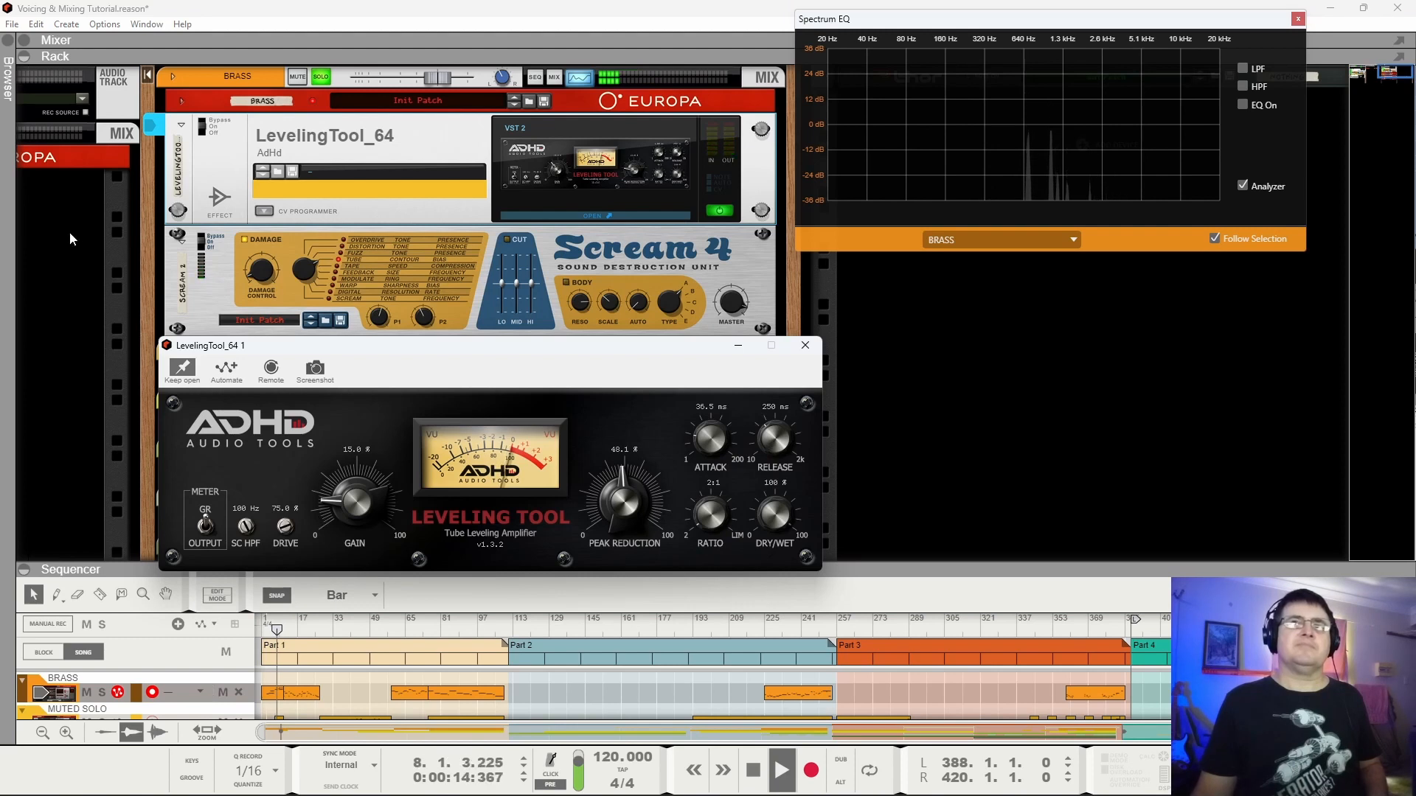
{"action": "left_click", "coordinate": [204, 243]}
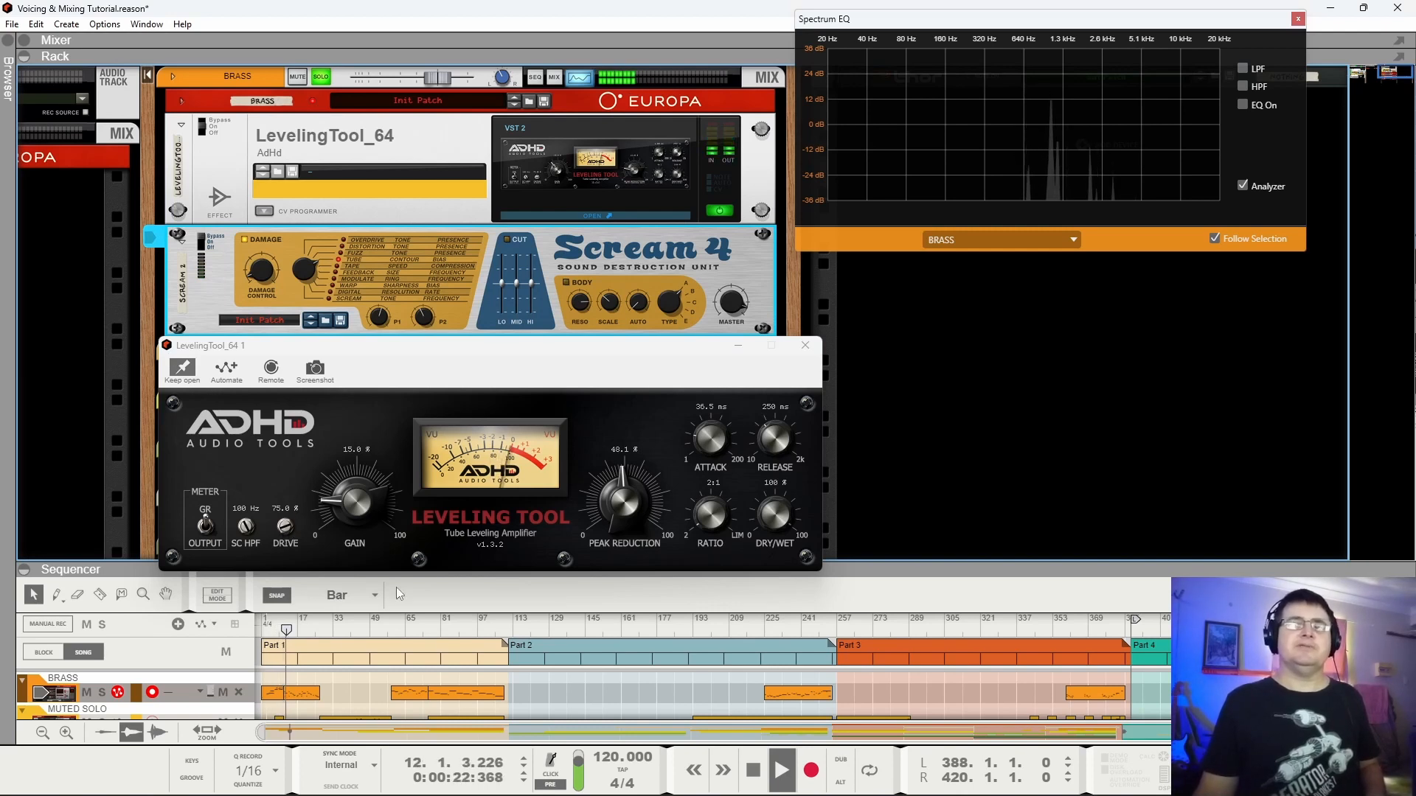
{"action": "left_click", "coordinate": [432, 631]}
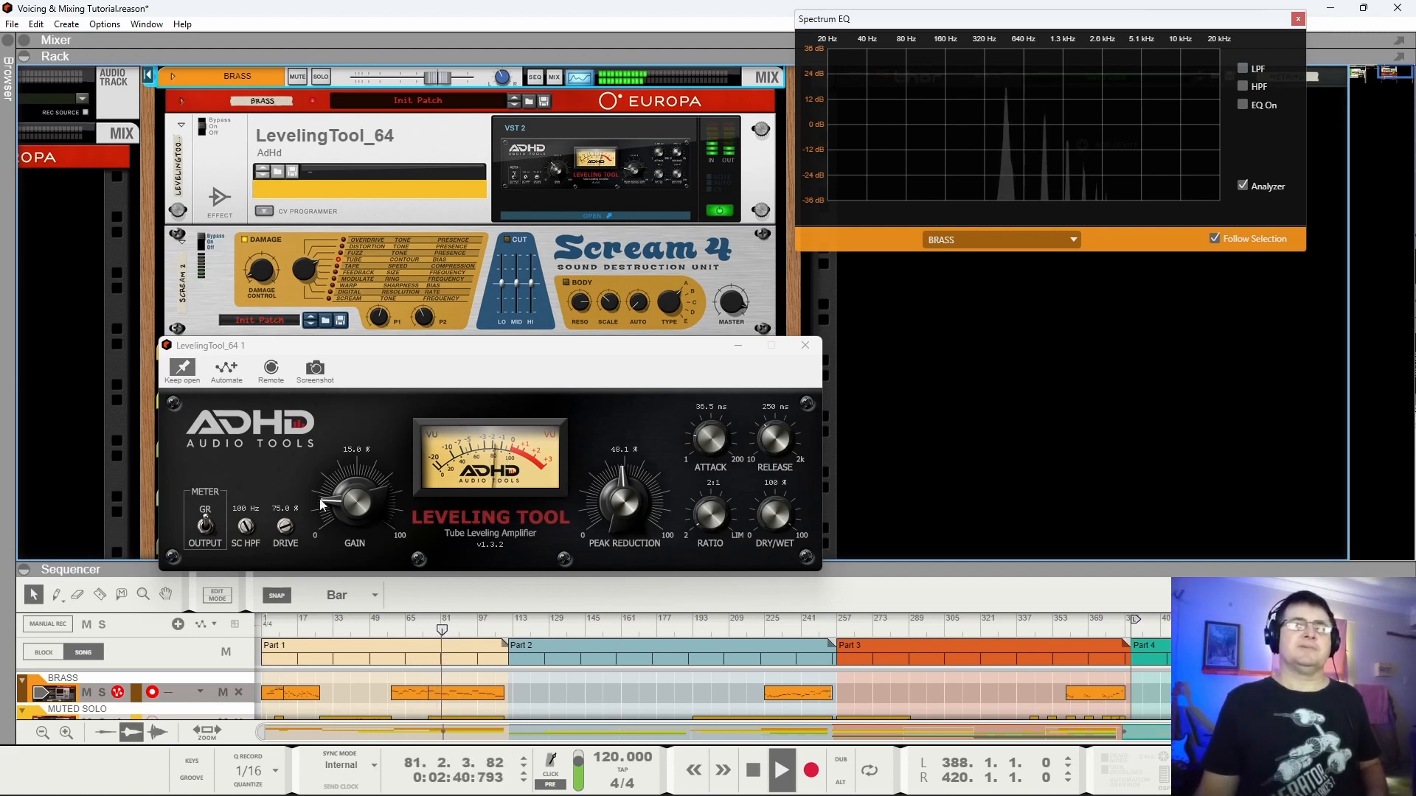
Set the Leveling Tool's gain to 16.7 % while the mix plays and close its window.
{"action": "left_click", "coordinate": [349, 513]}
{"action": "left_click_drag", "start_coordinate": [357, 511], "coordinate": [359, 511]}
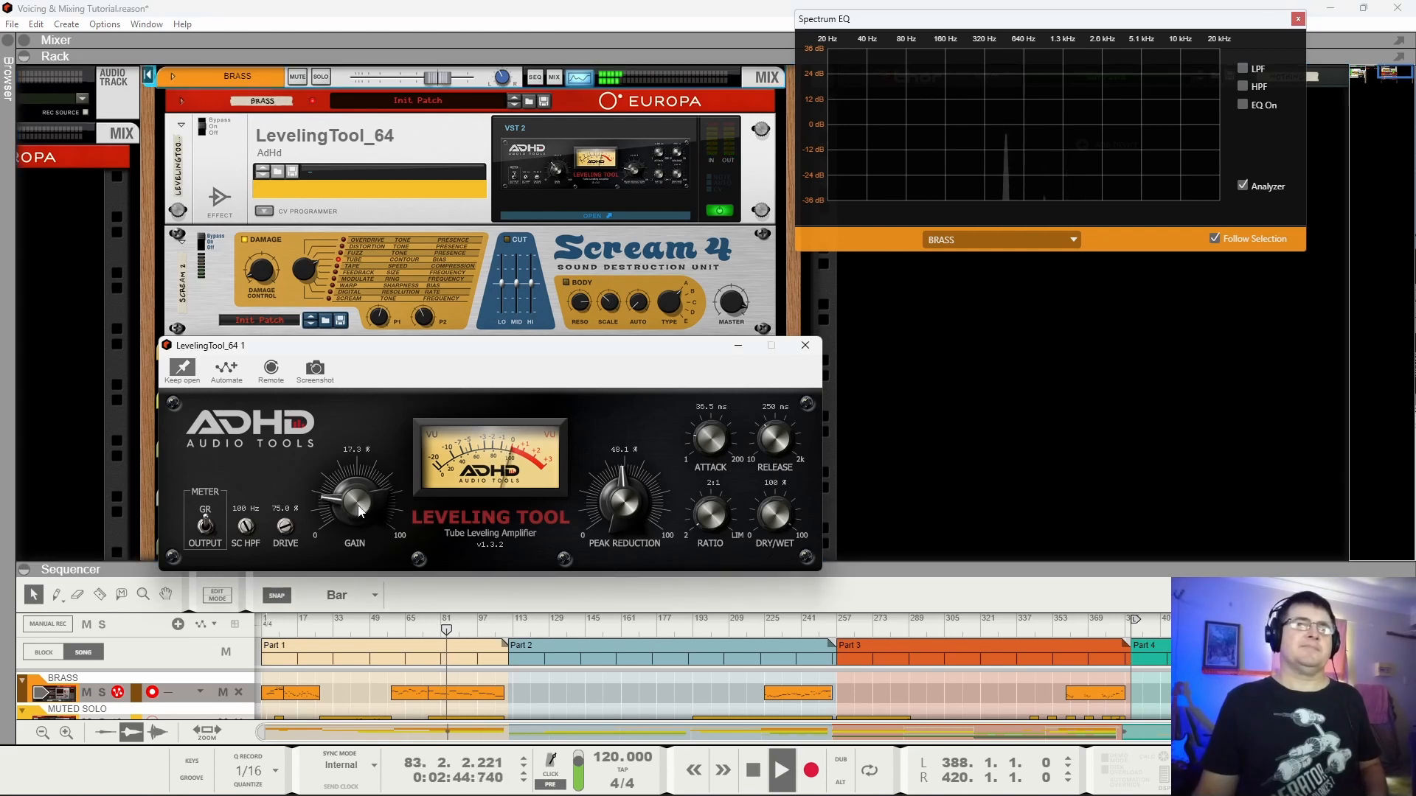
{"action": "left_click_drag", "start_coordinate": [359, 511], "coordinate": [355, 514]}
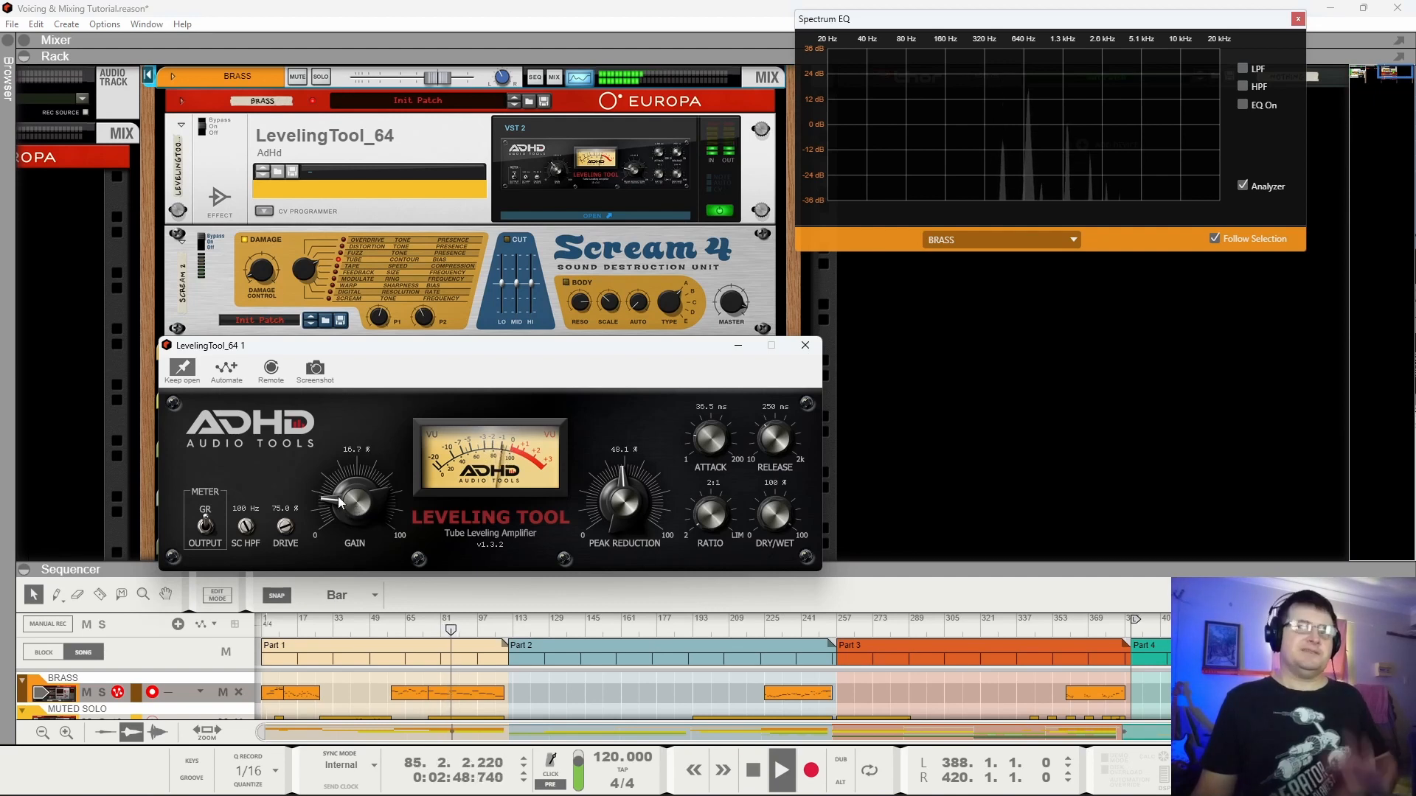
{"action": "left_click", "coordinate": [806, 345]}
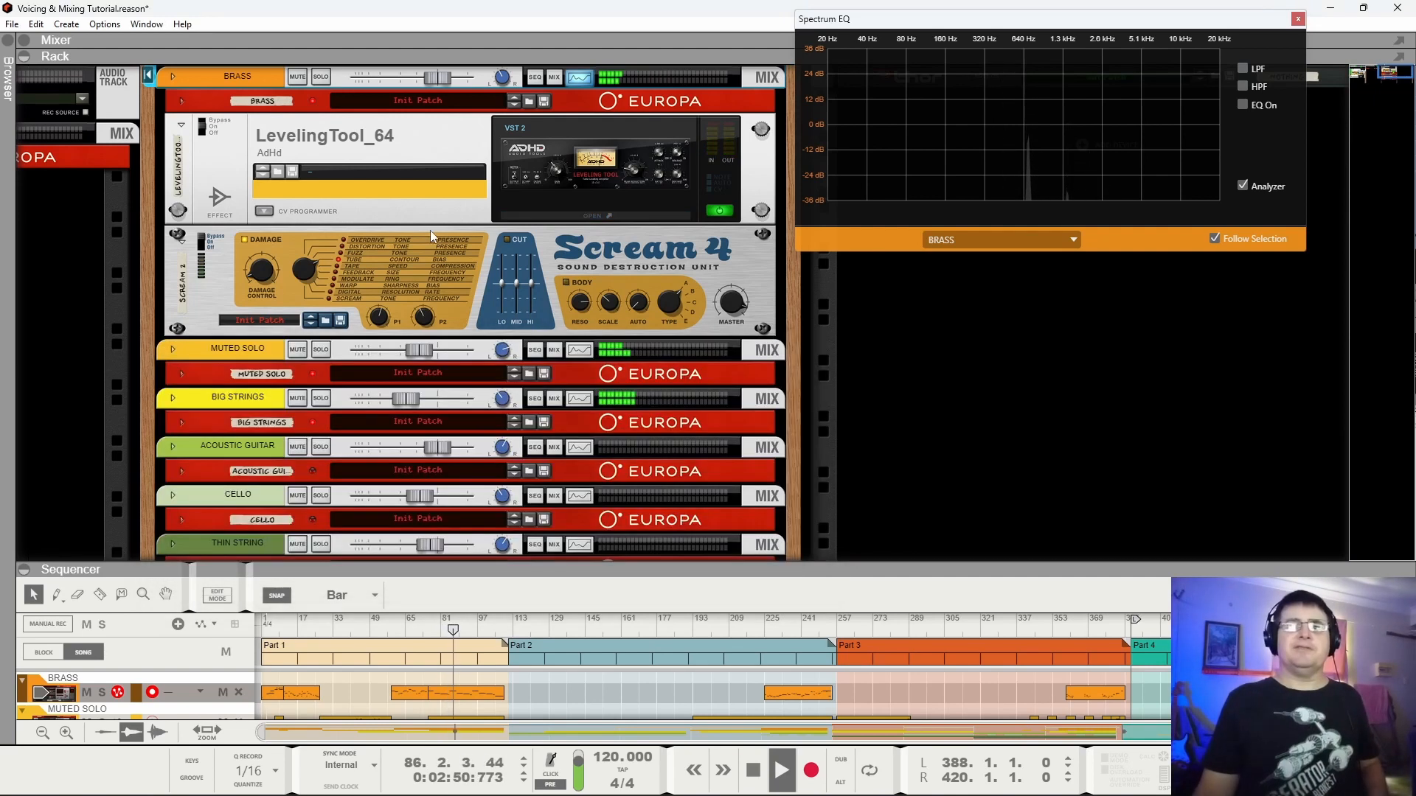
Delete the Scream 4 from the brass chain and add the EchoNest (VST2) effect after the LevelingTool_64.
{"action": "left_click", "coordinate": [236, 256]}
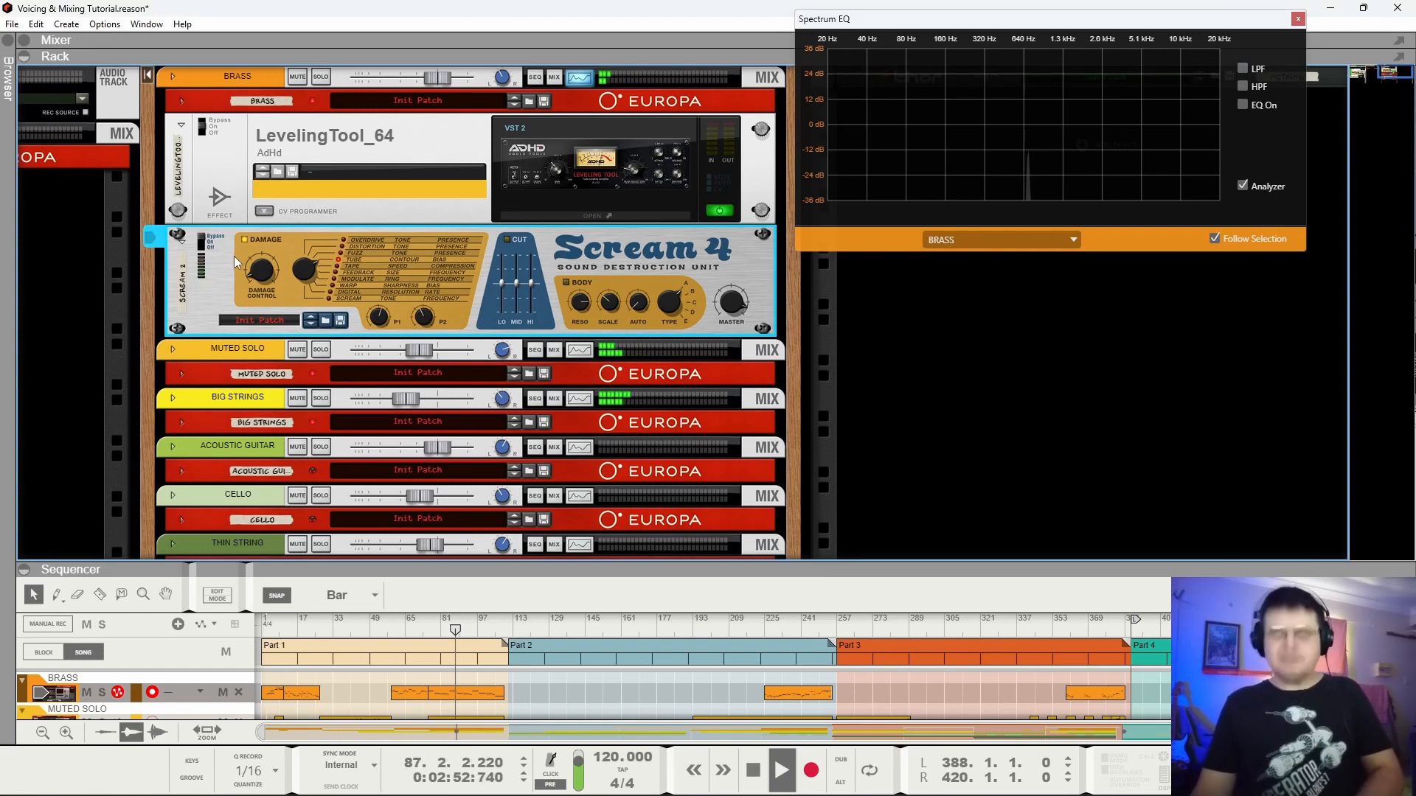
{"action": "key", "text": "Delete"}
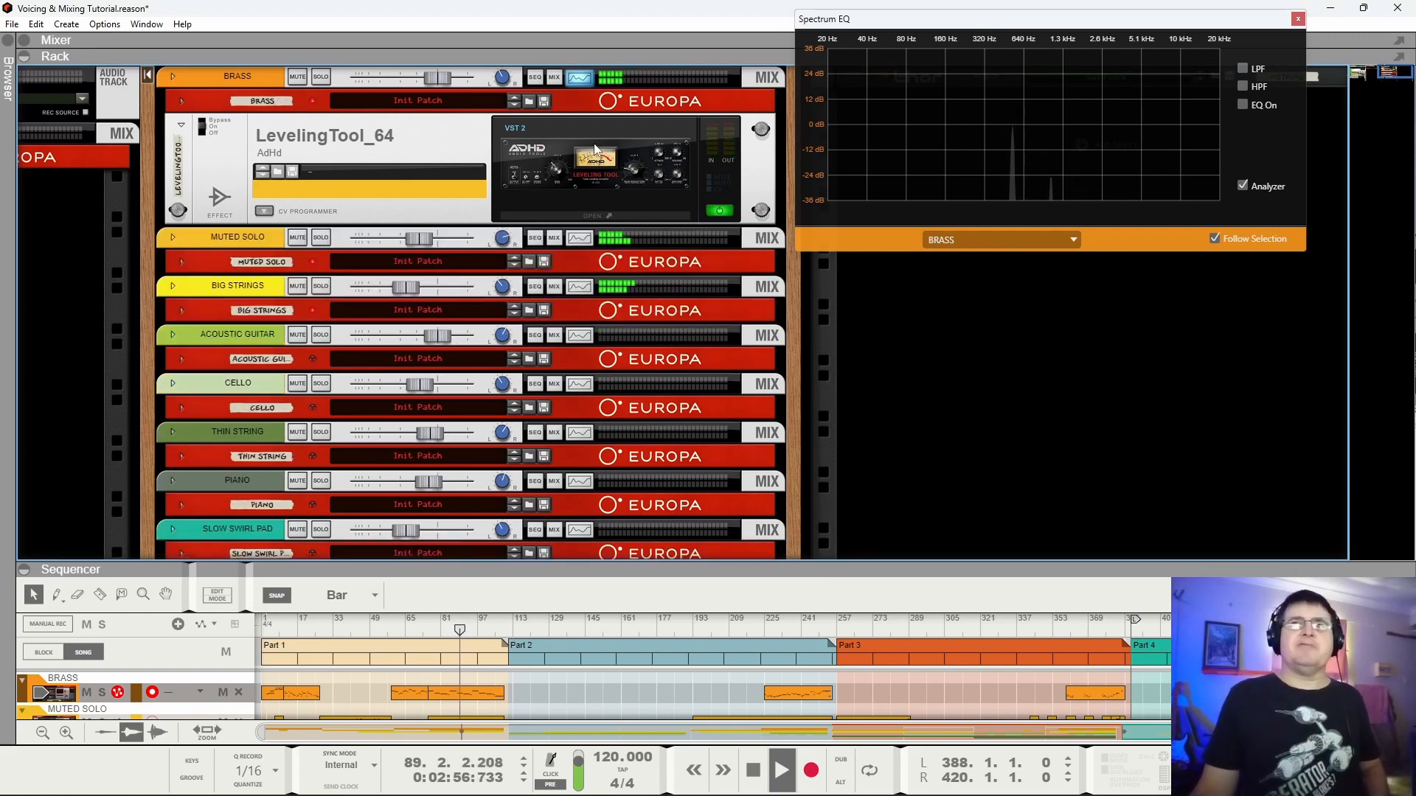
{"action": "right_click", "coordinate": [554, 156]}
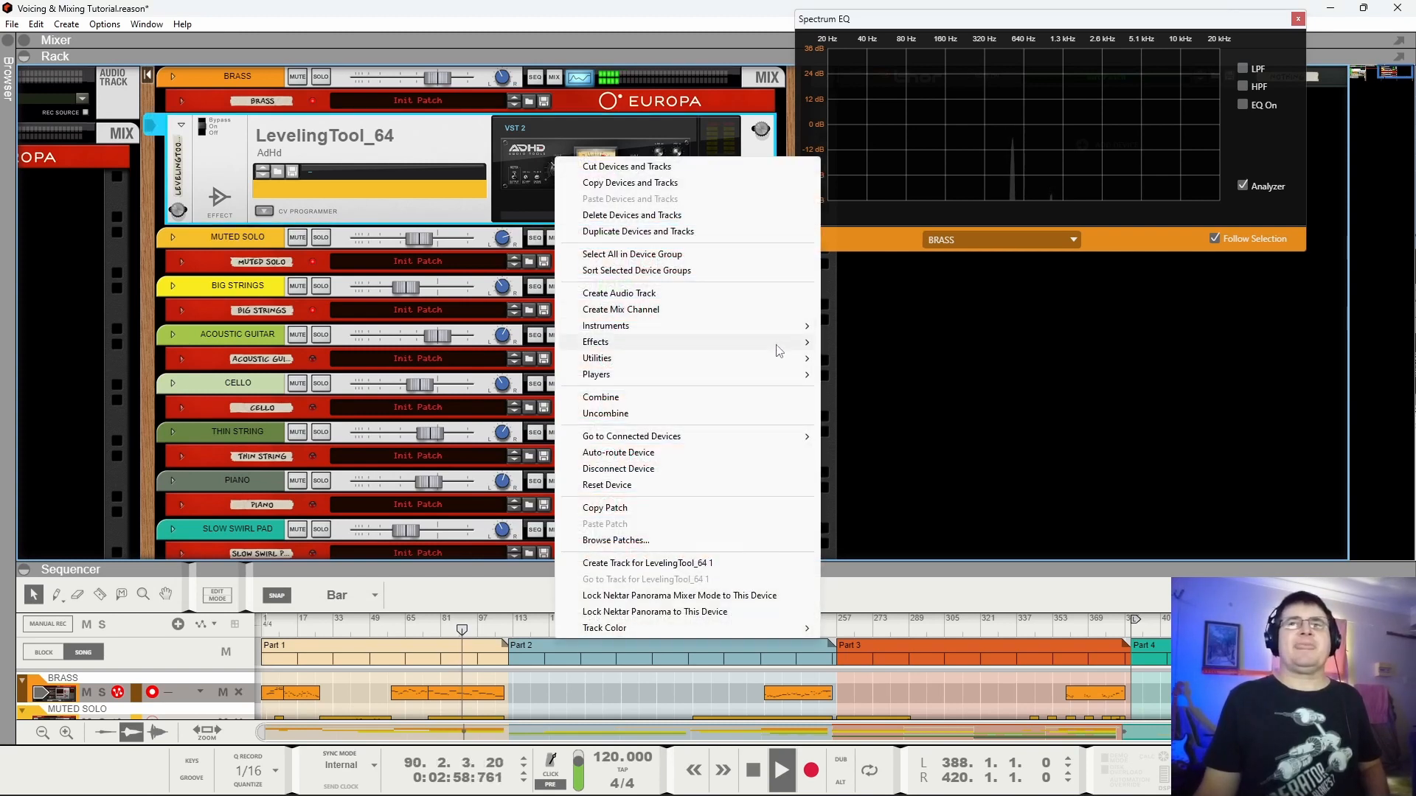
{"action": "mouse_move", "coordinate": [780, 350]}
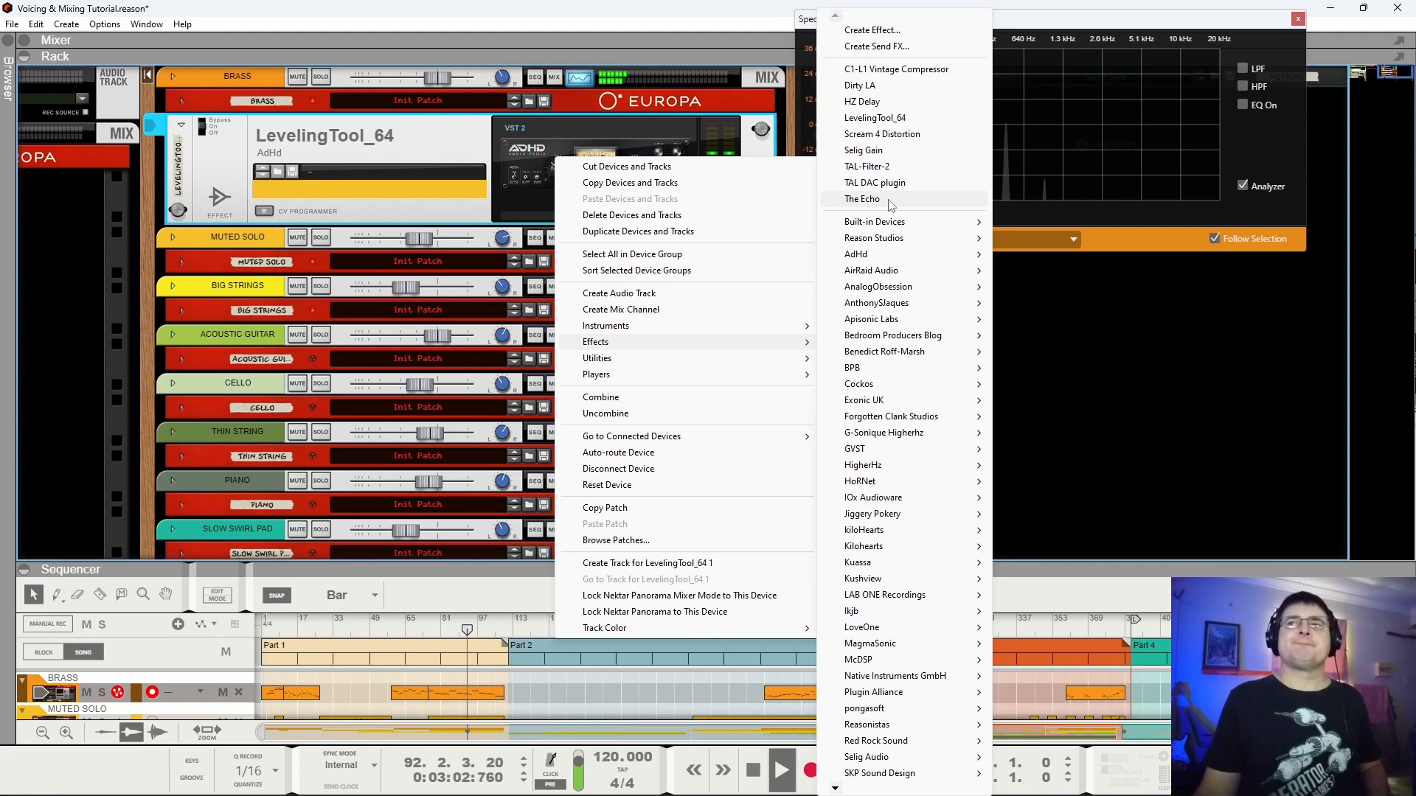
{"action": "mouse_move", "coordinate": [908, 358]}
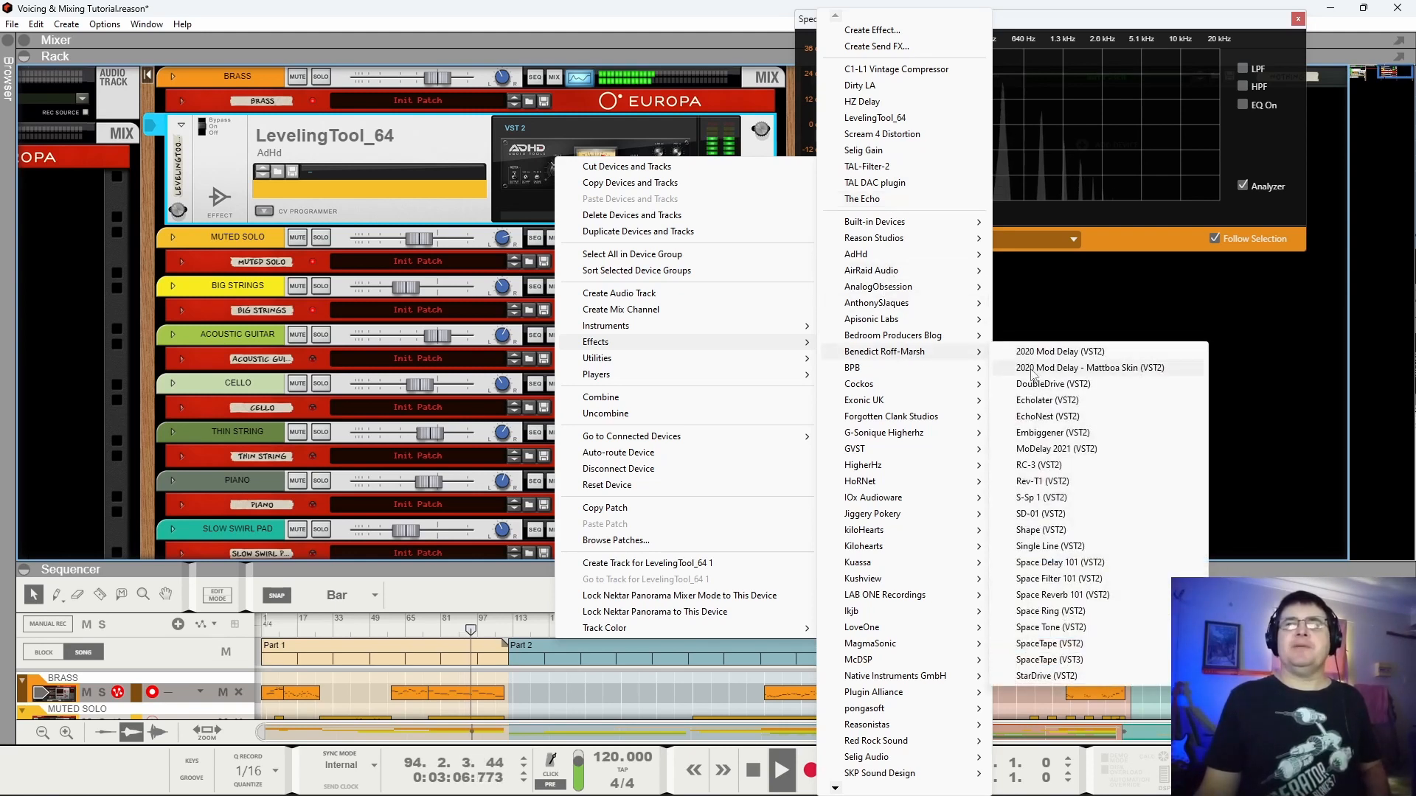
{"action": "left_click", "coordinate": [1048, 418]}
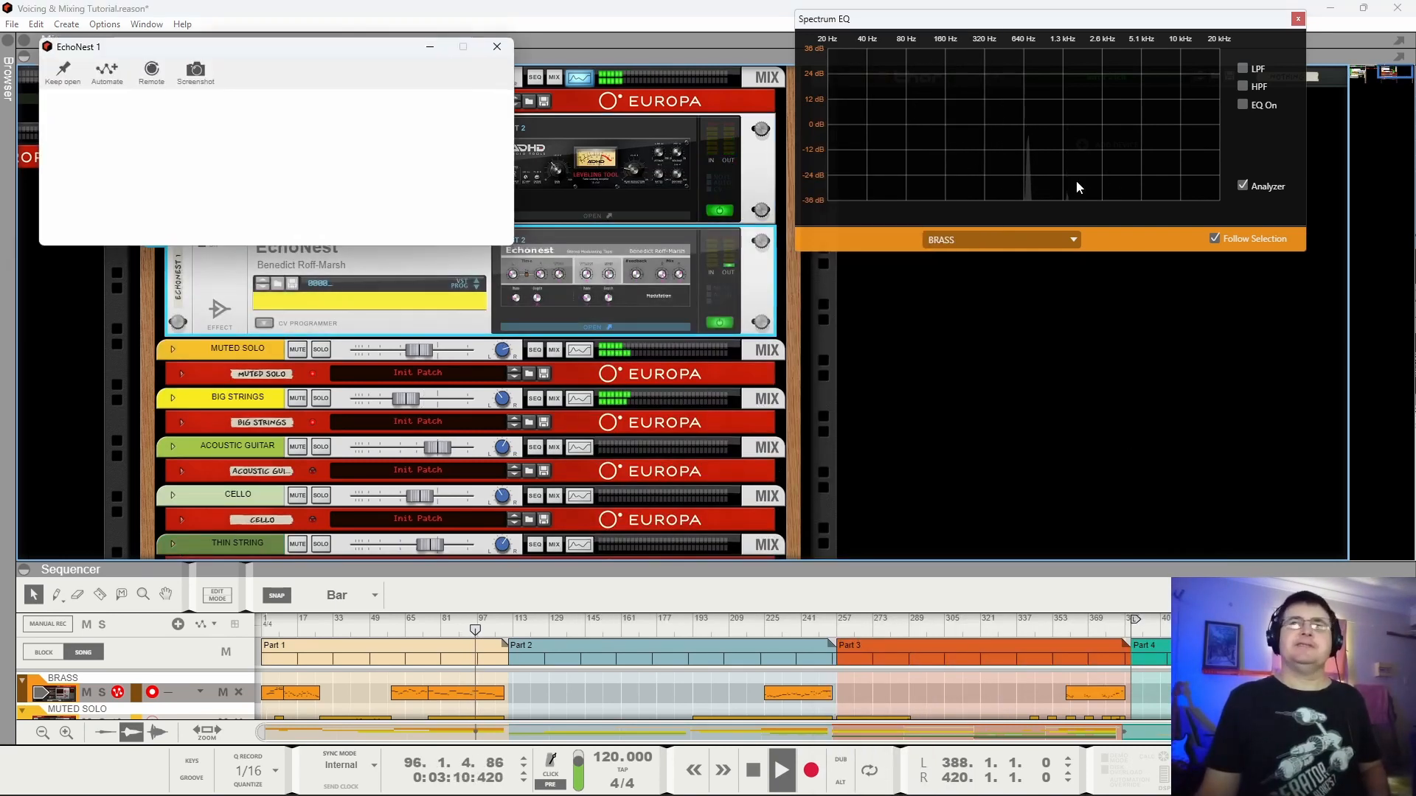
Move the EchoNest window below its device header, keep it open, and play the soloed brass from the song start.
{"action": "left_click_drag", "start_coordinate": [157, 44], "coordinate": [388, 301]}
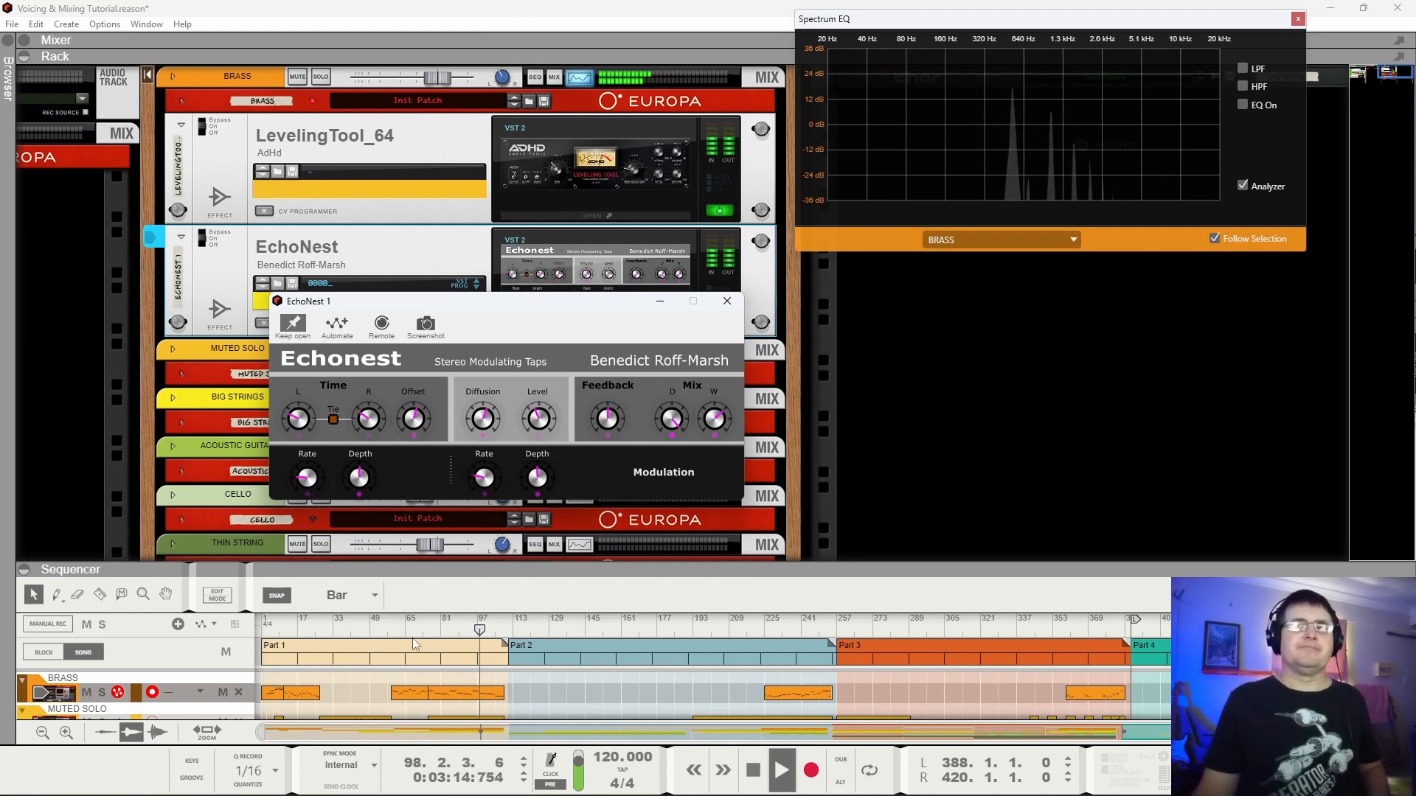
{"action": "key", "text": "Home"}
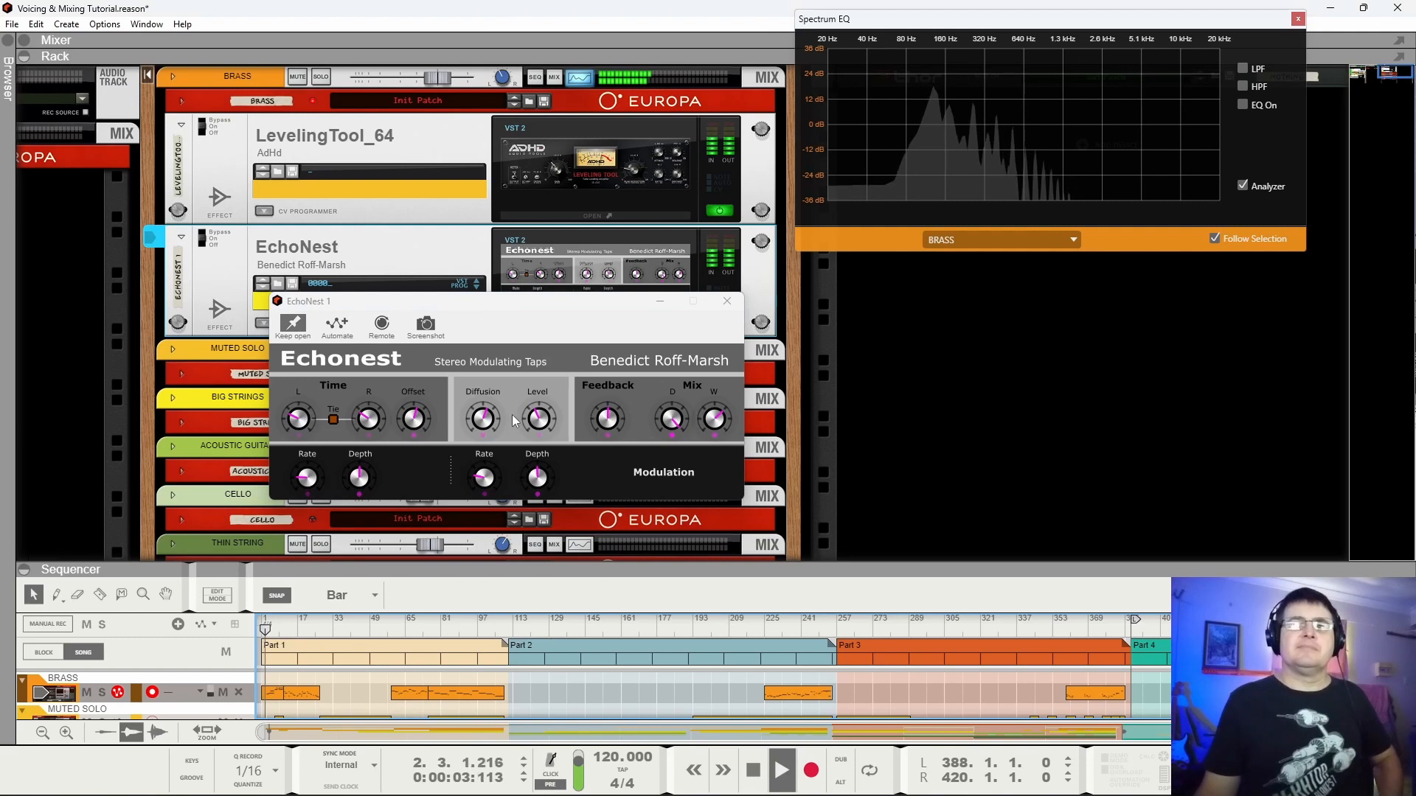
{"action": "left_click", "coordinate": [321, 78]}
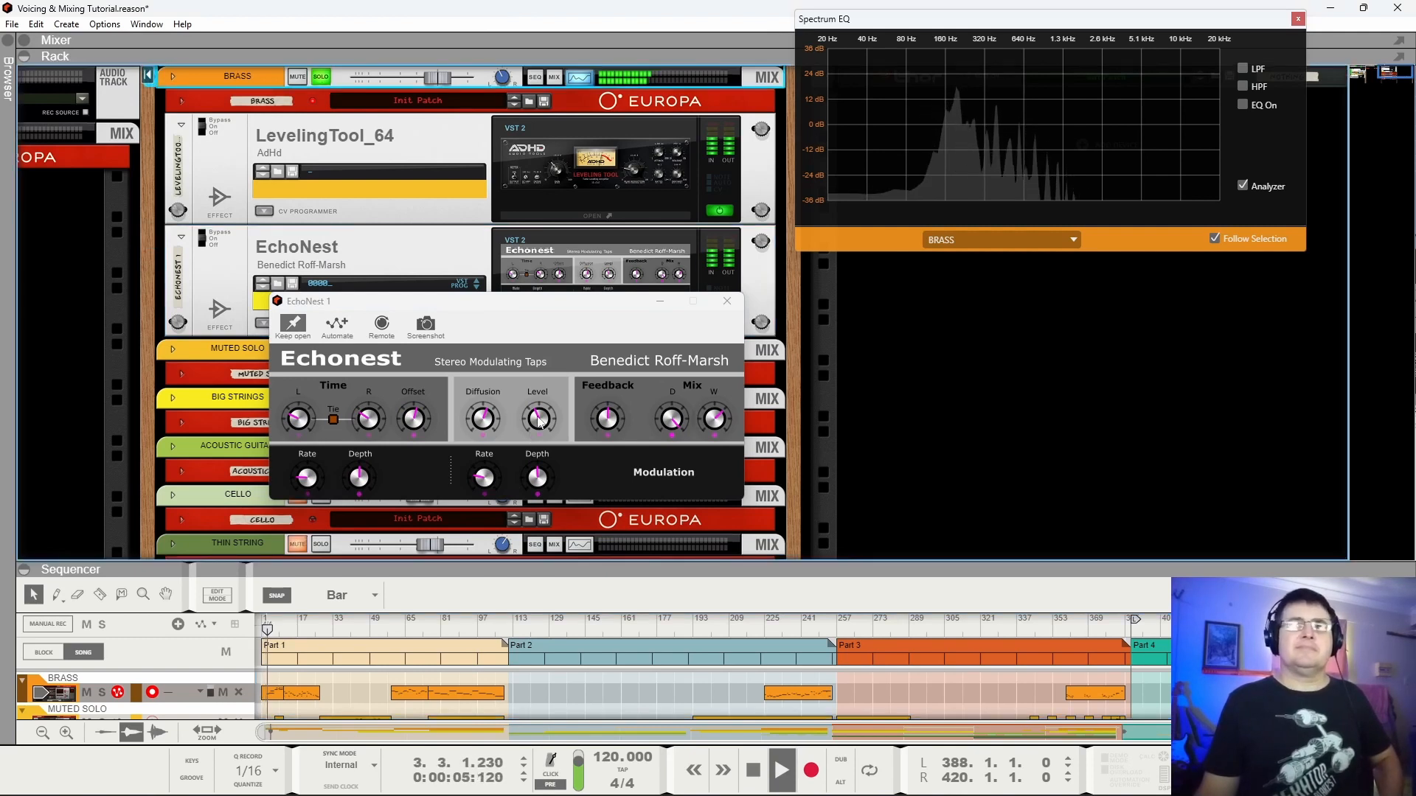
Adjust EchoNest's times, diffusion, level and modulation depth, tie both times, and lower the wet mix while playing the second brass clip.
{"action": "left_click_drag", "start_coordinate": [485, 422], "coordinate": [480, 472]}
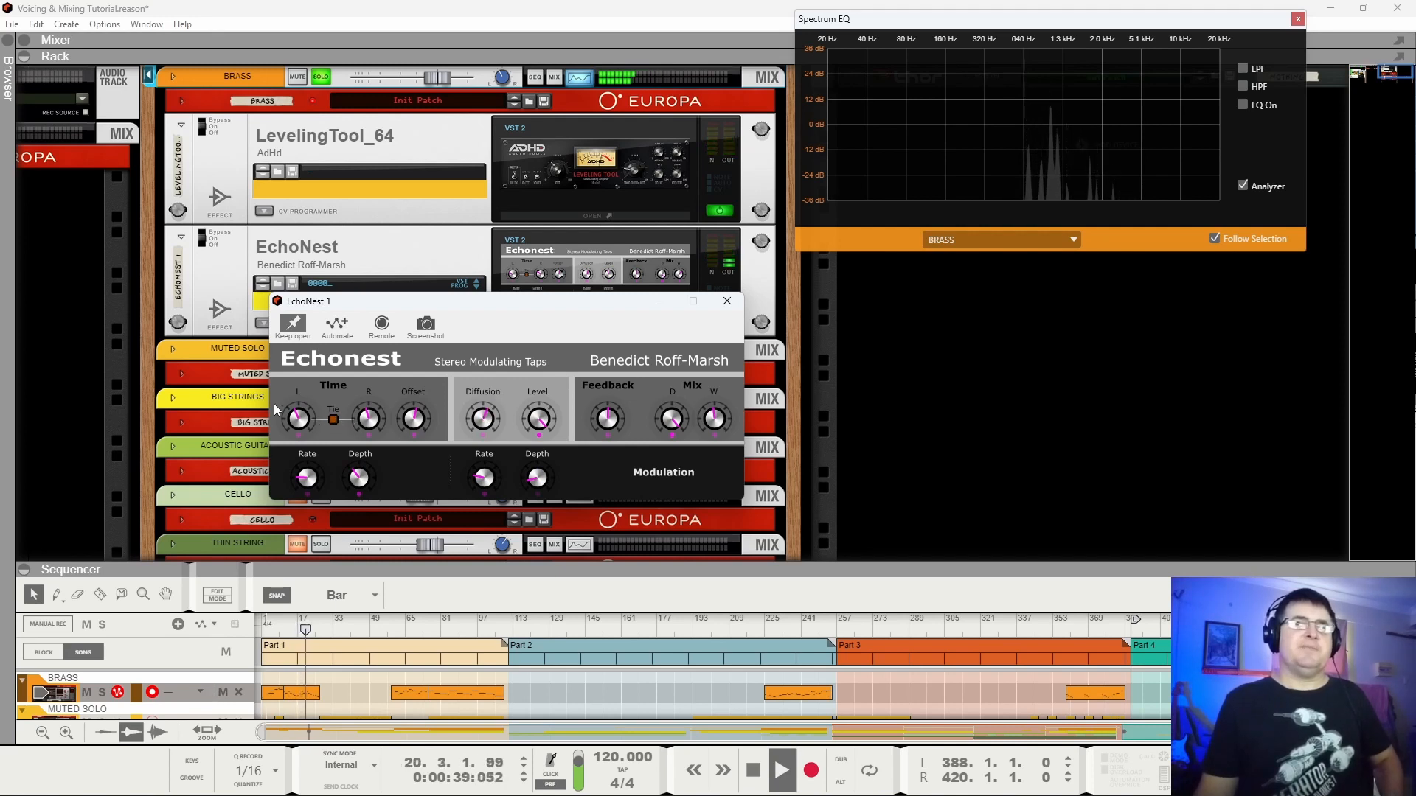
{"action": "left_click", "coordinate": [332, 418]}
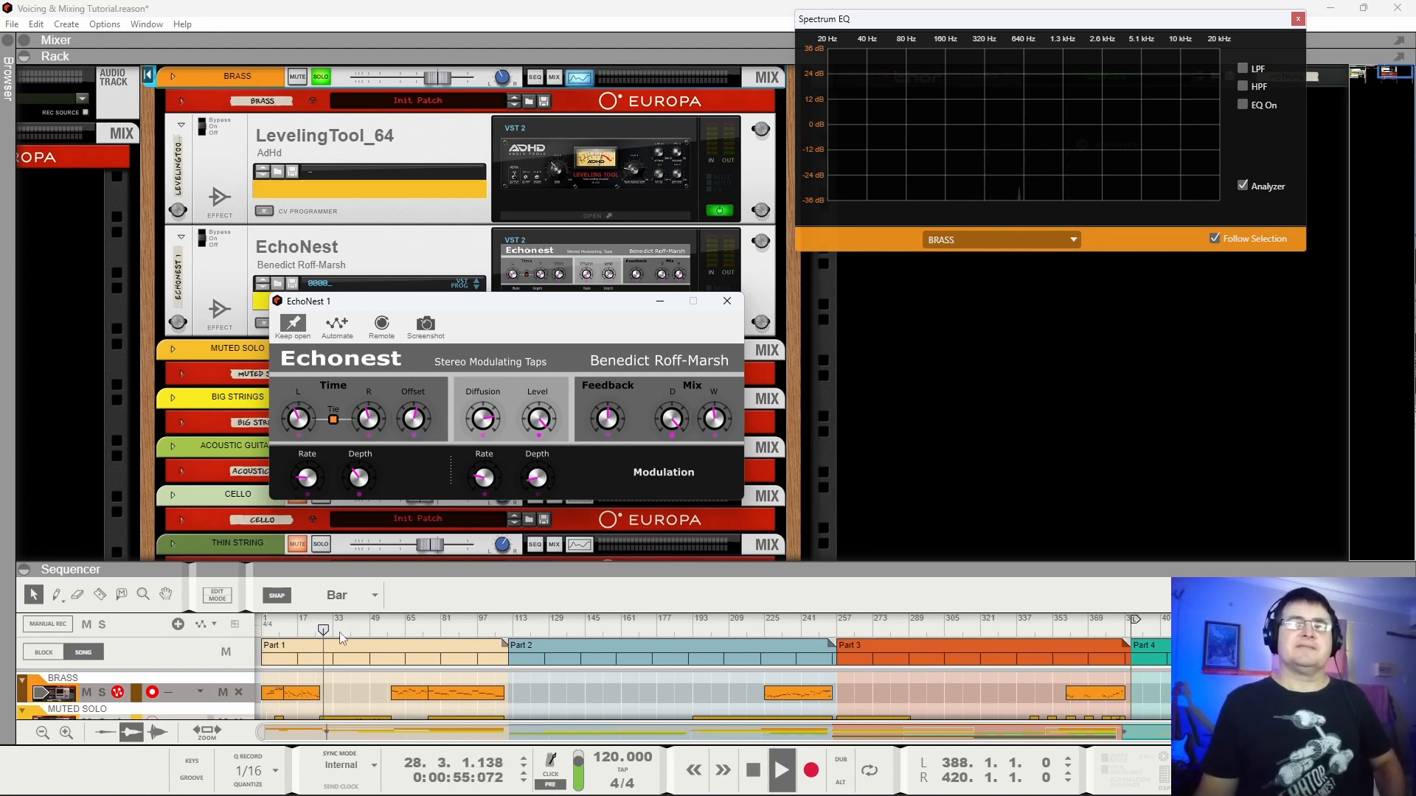
{"action": "left_click", "coordinate": [436, 623]}
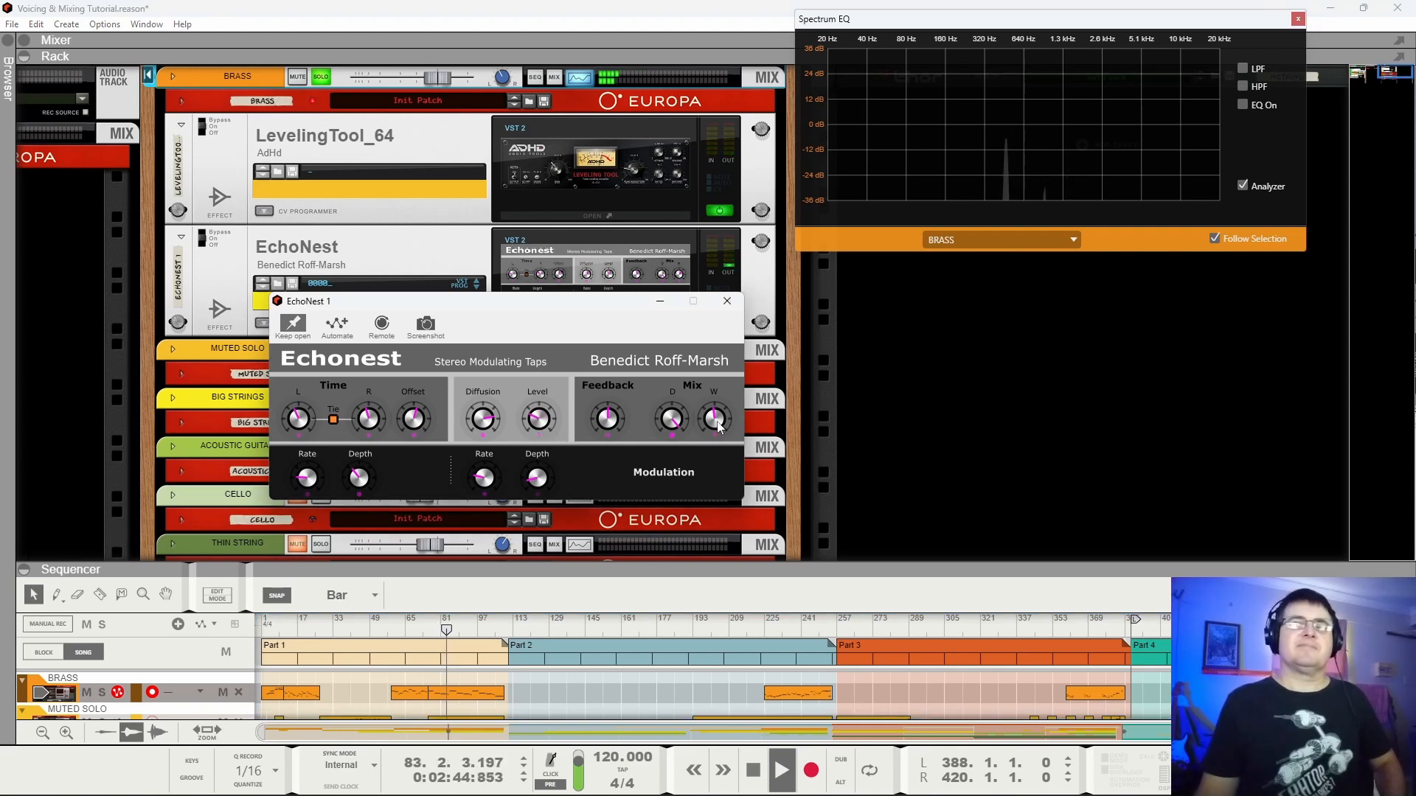
Unsolo the brass, close the EchoNest window, and compare the full mix with EchoNest bypassed and on.
{"action": "left_click", "coordinate": [323, 79]}
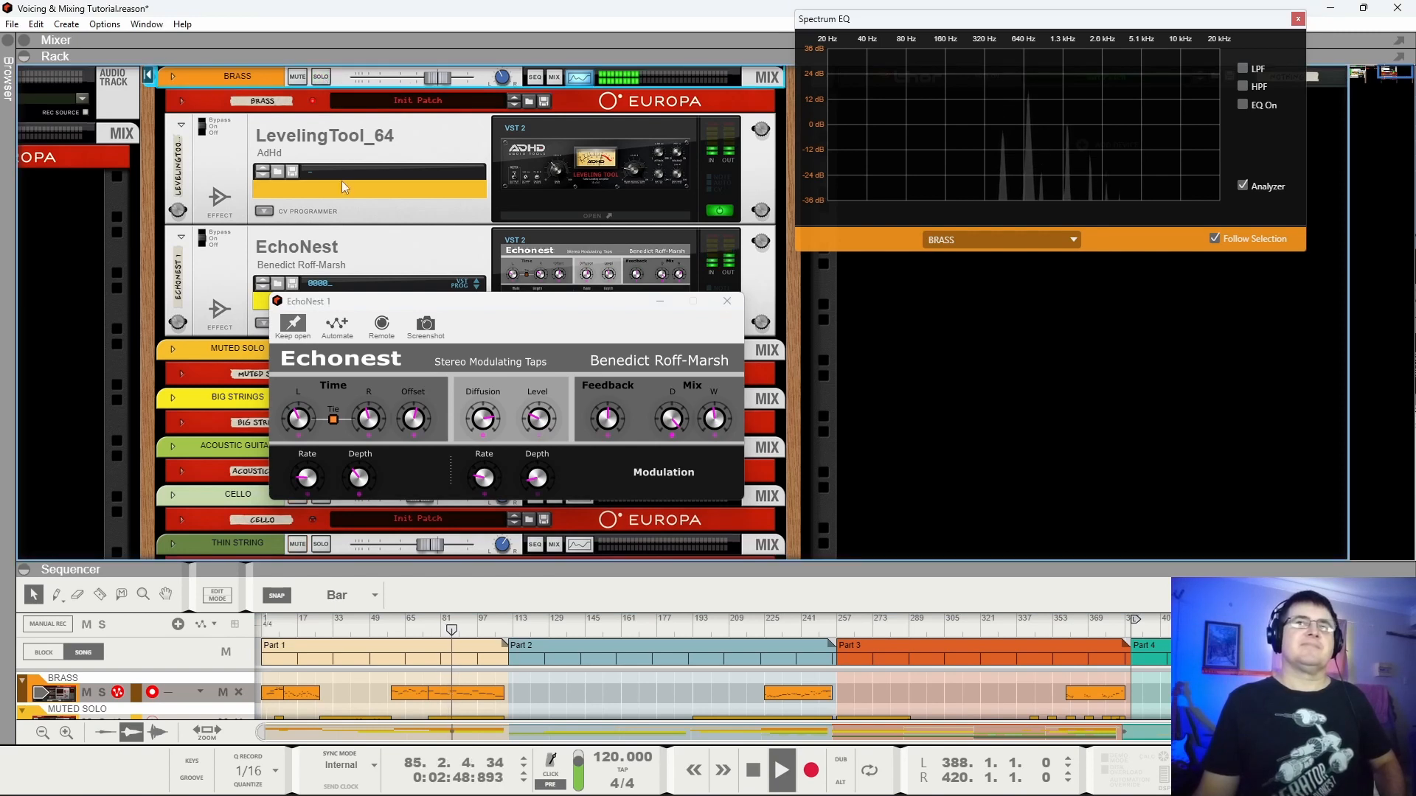
{"action": "left_click", "coordinate": [727, 303]}
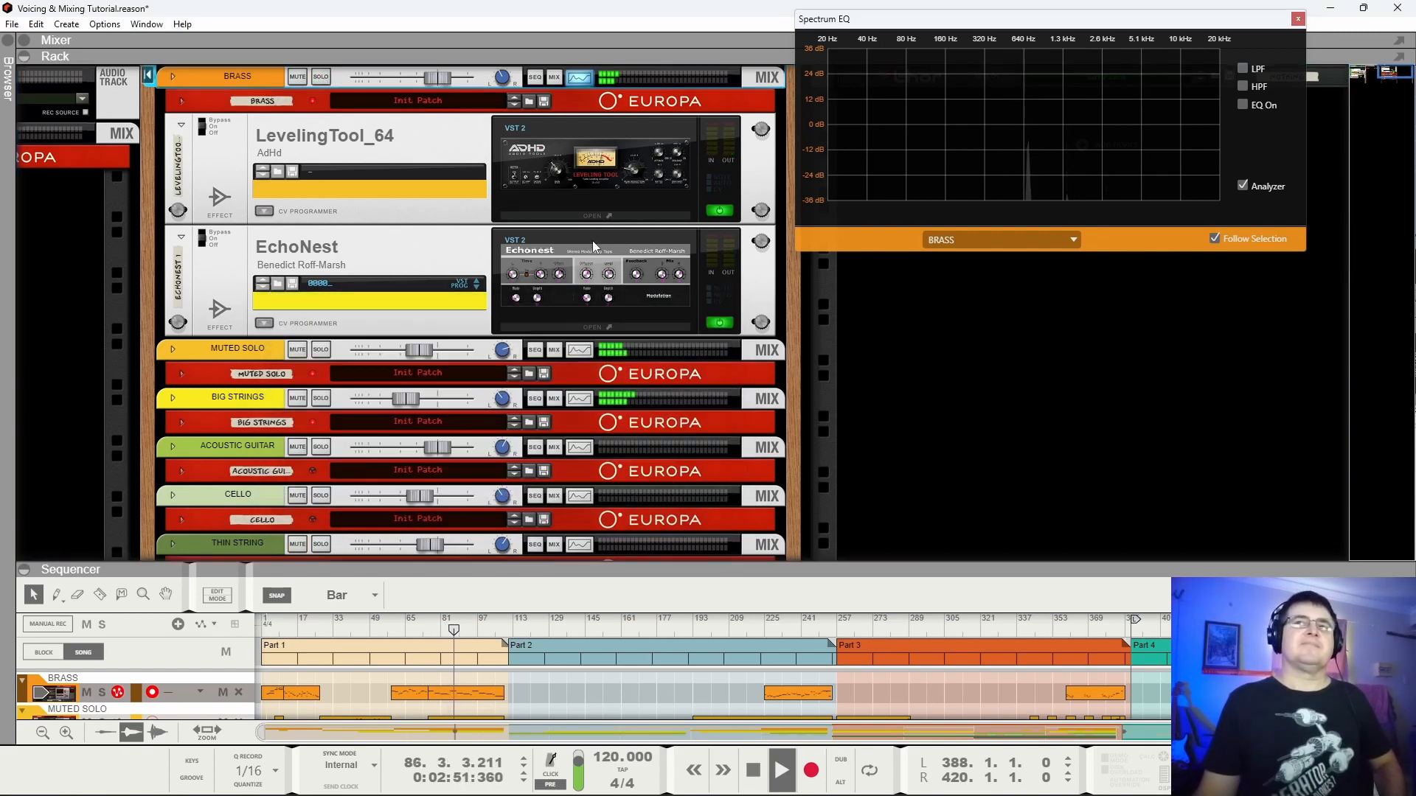
{"action": "left_click", "coordinate": [212, 235]}
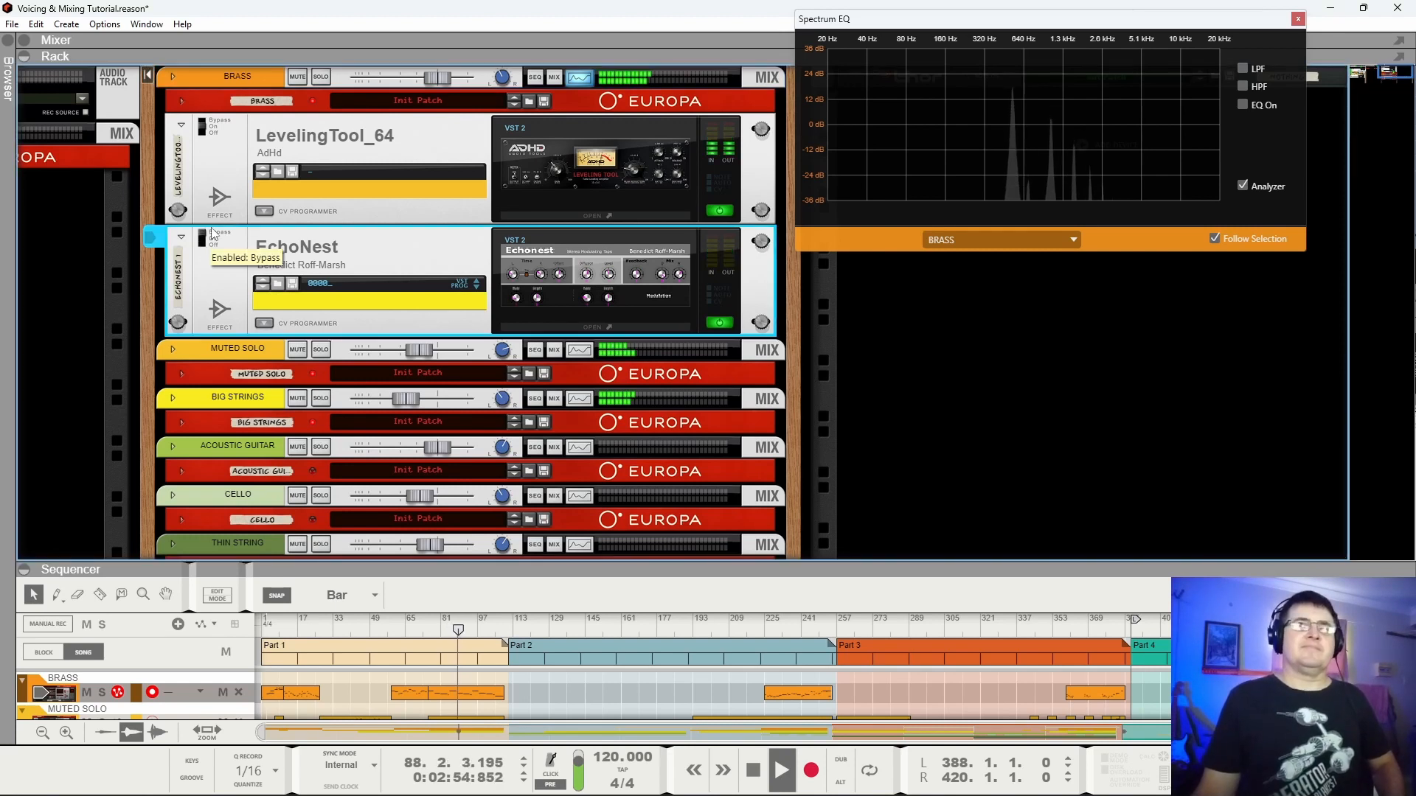
{"action": "left_click", "coordinate": [213, 236]}
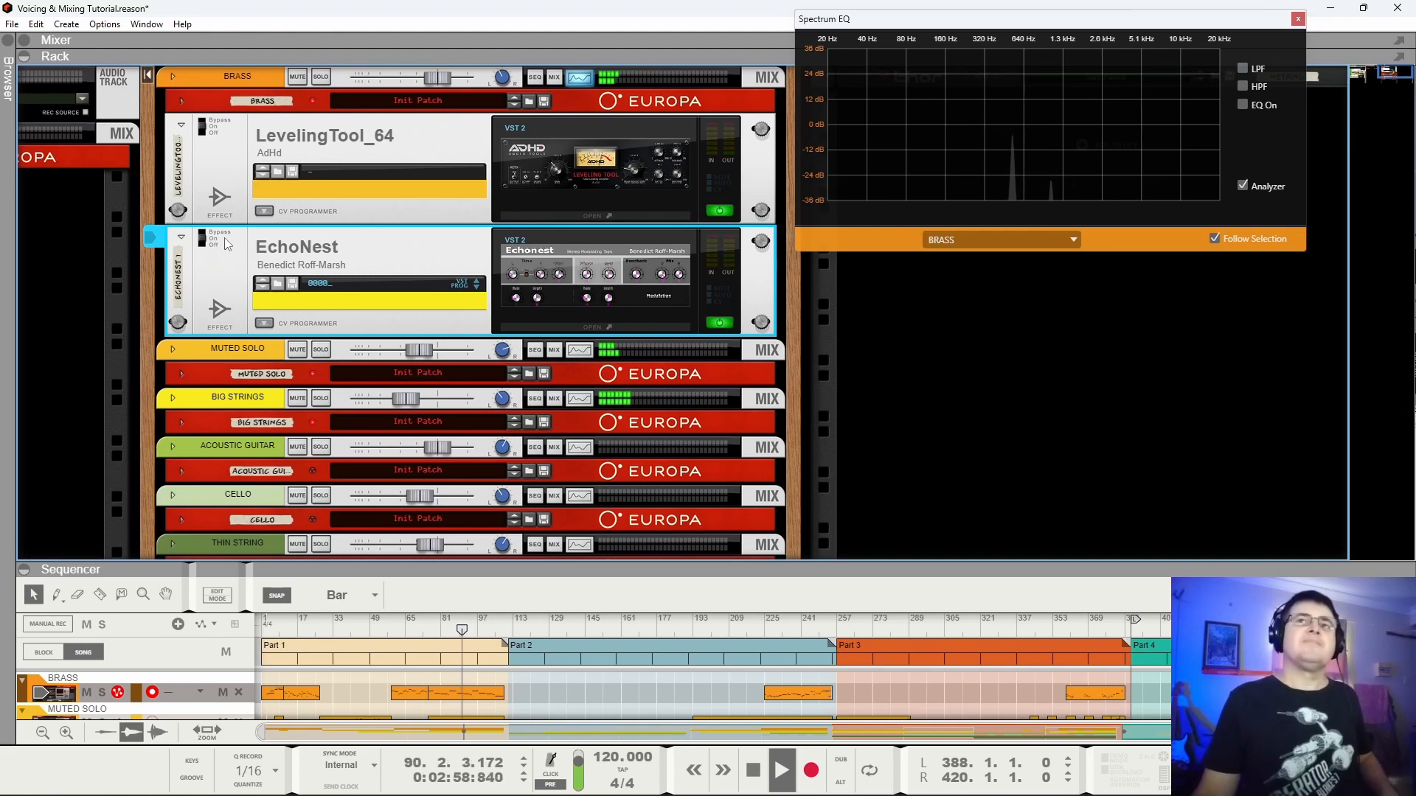
Move EchoNest ahead of the LevelingTool_64 in the brass chain and open the Leveling Tool's interface below the two effects.
{"action": "left_click_drag", "start_coordinate": [229, 239], "coordinate": [366, 180]}
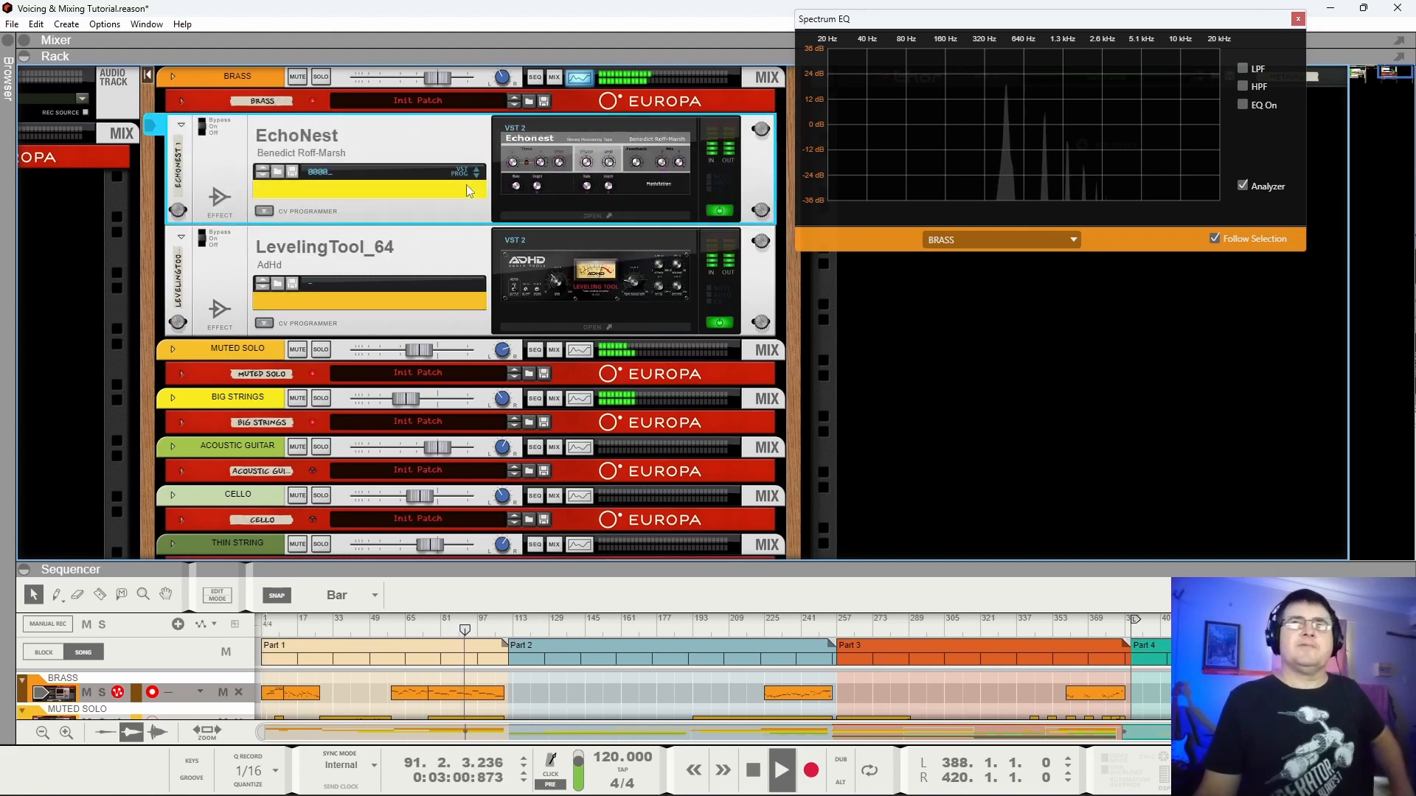
{"action": "double_click", "coordinate": [574, 267]}
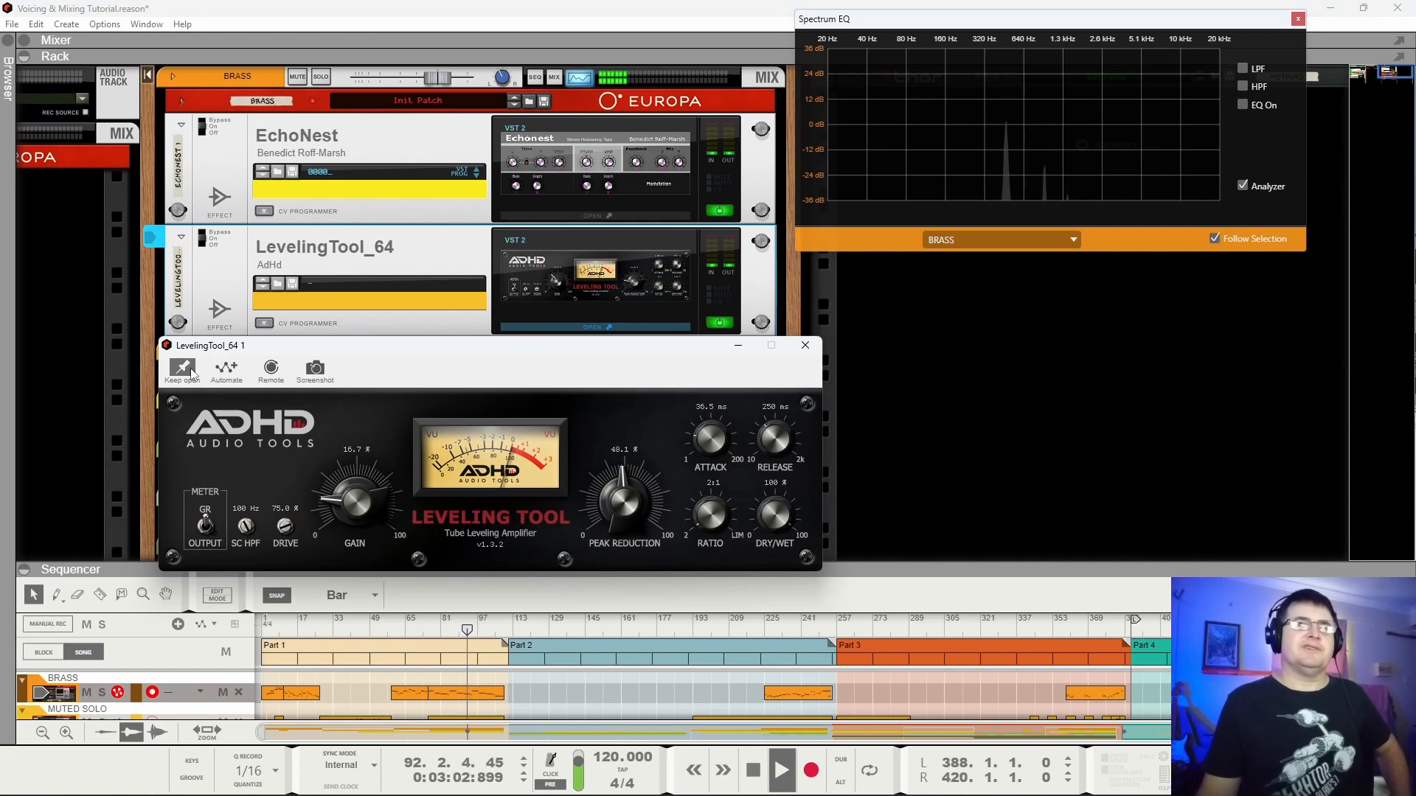
{"action": "left_click_drag", "start_coordinate": [494, 359], "coordinate": [746, 408]}
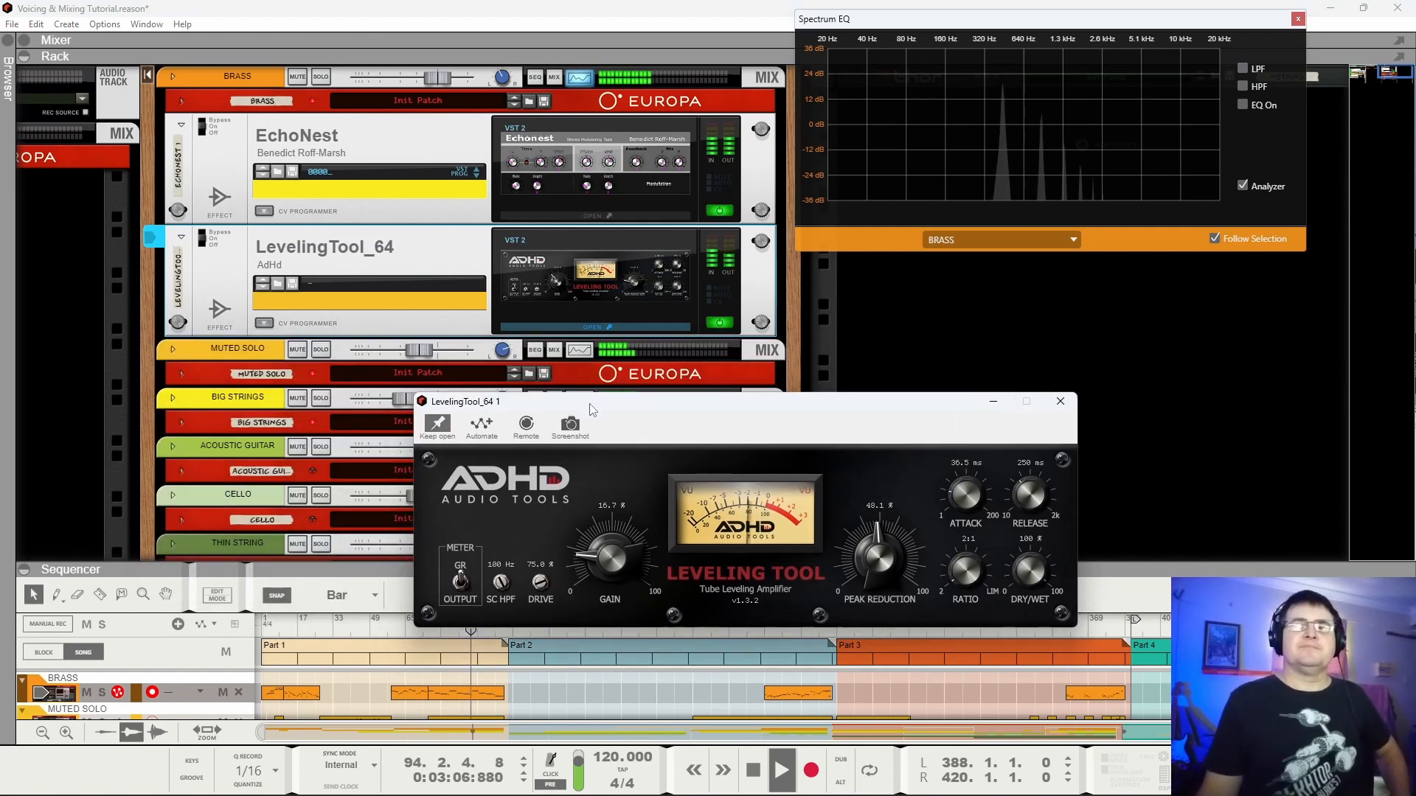
Compare both orders of EchoNest and LevelingTool_64 while playing the brass clip in Part 2, ending with EchoNest first.
{"action": "left_click_drag", "start_coordinate": [273, 234], "coordinate": [298, 149]}
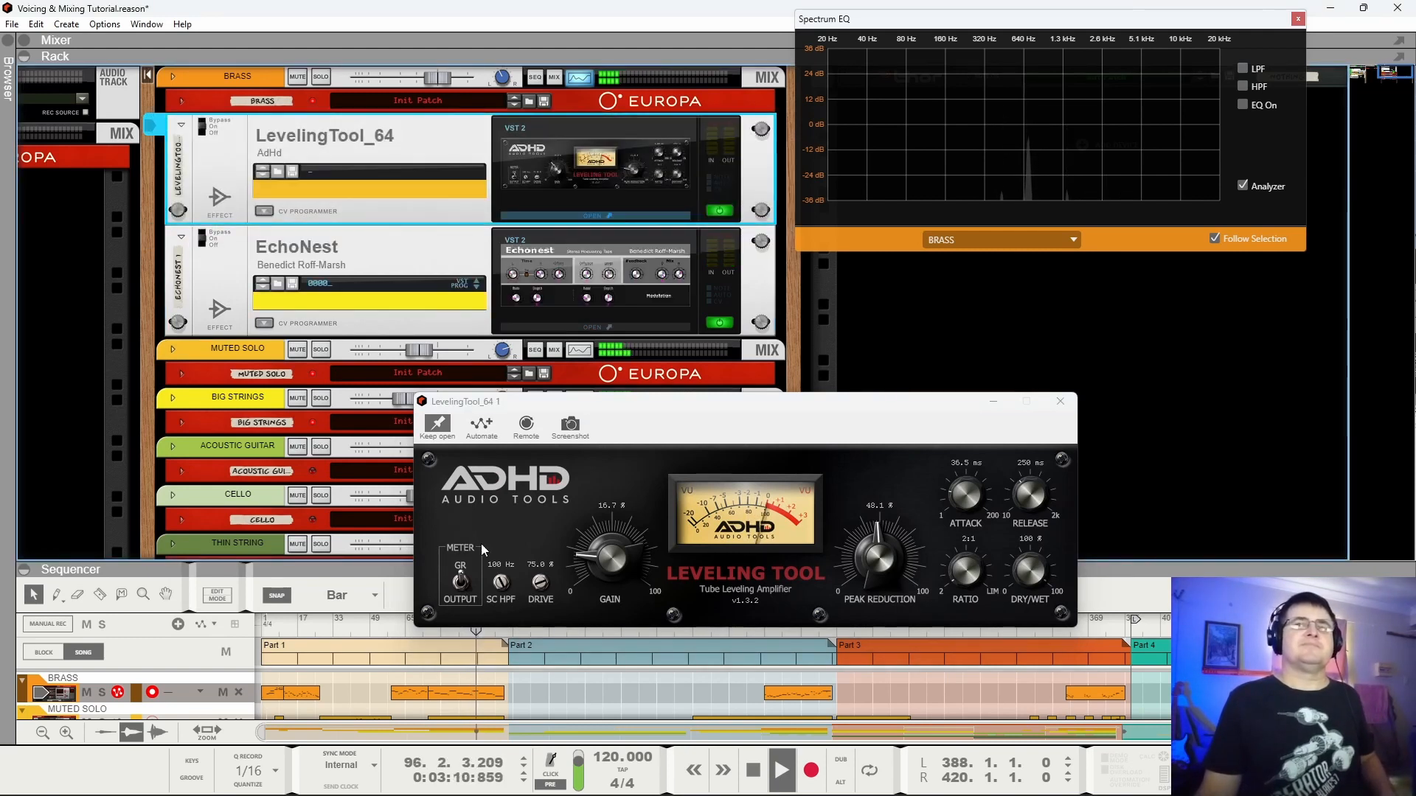
{"action": "left_click", "coordinate": [765, 633]}
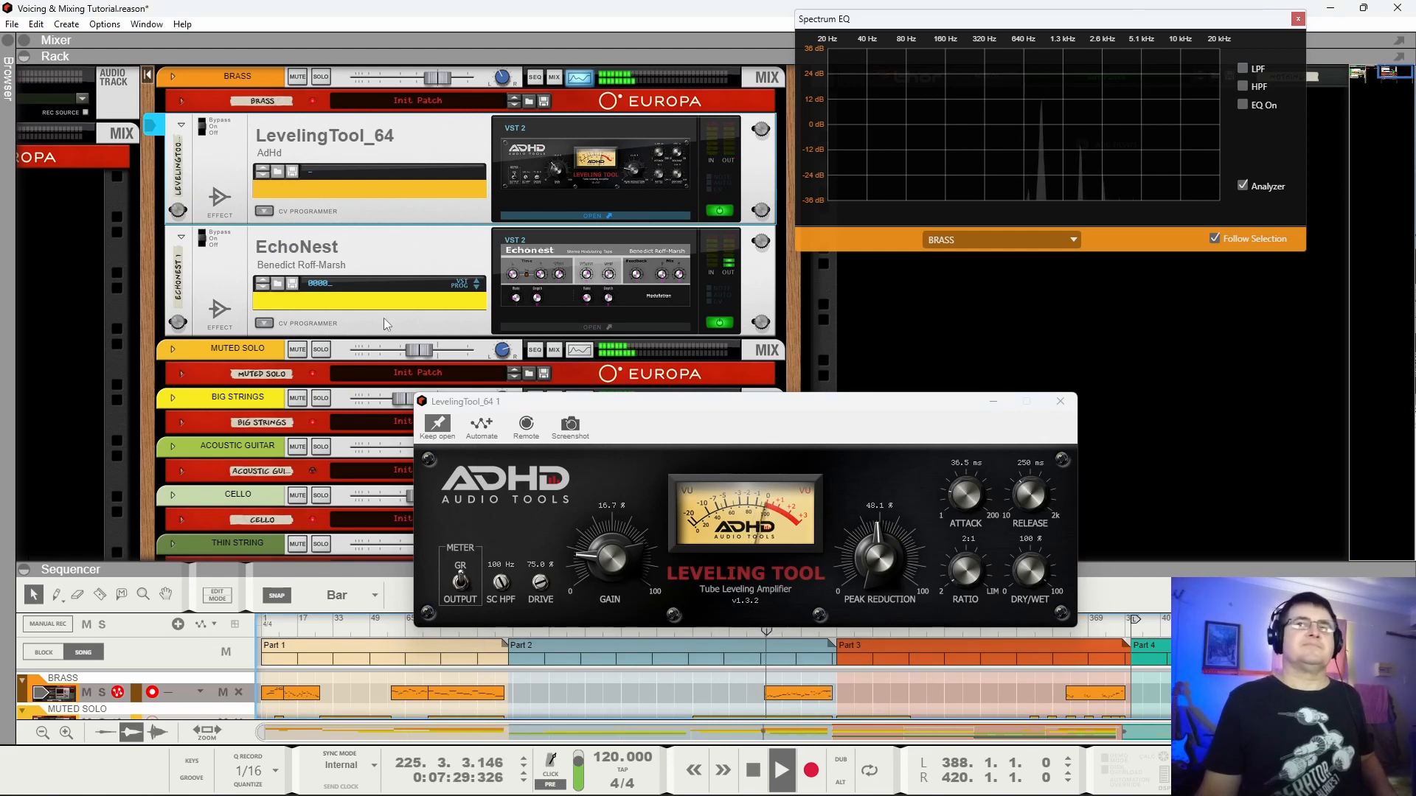
{"action": "left_click", "coordinate": [277, 241]}
{"action": "left_click_drag", "start_coordinate": [277, 241], "coordinate": [284, 182]}
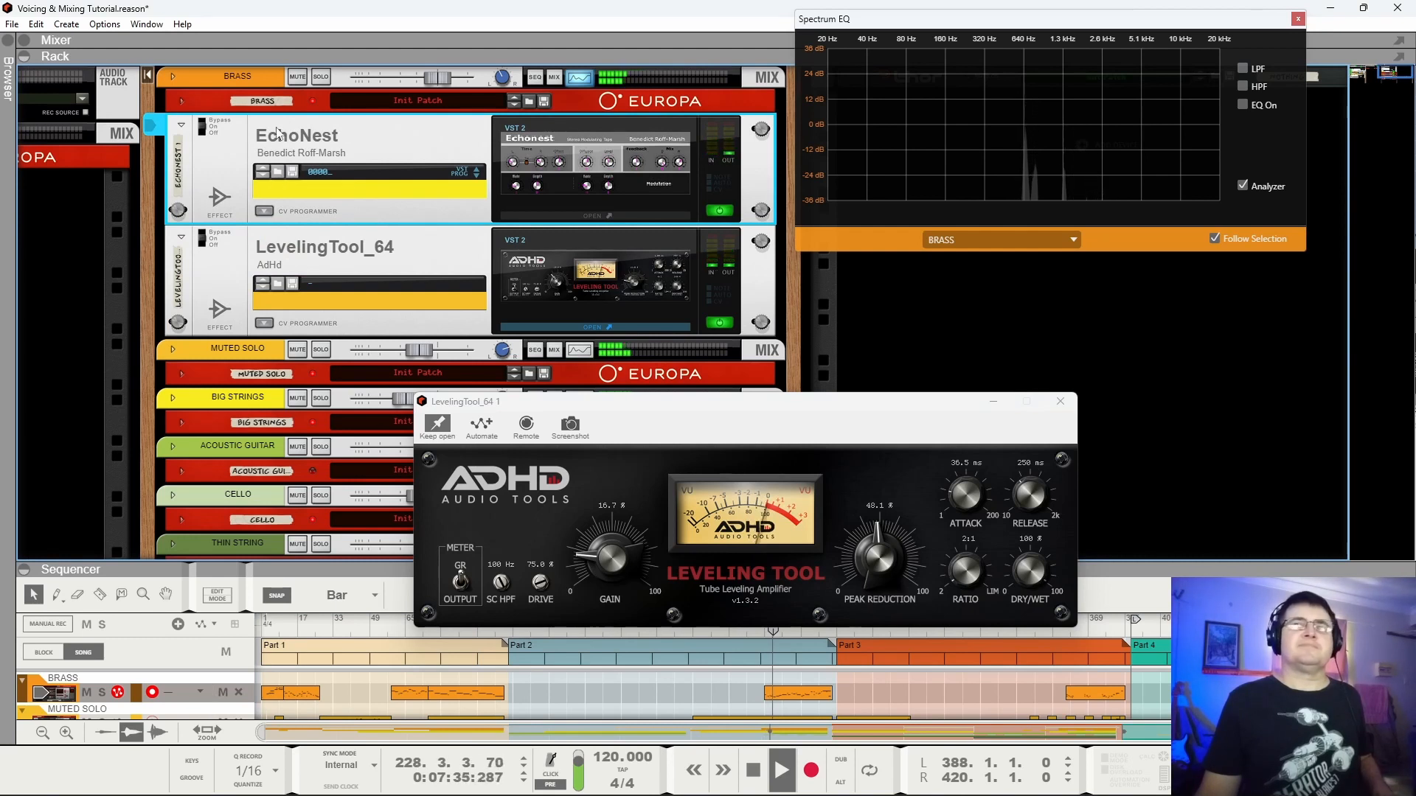
{"action": "left_click_drag", "start_coordinate": [277, 135], "coordinate": [300, 328]}
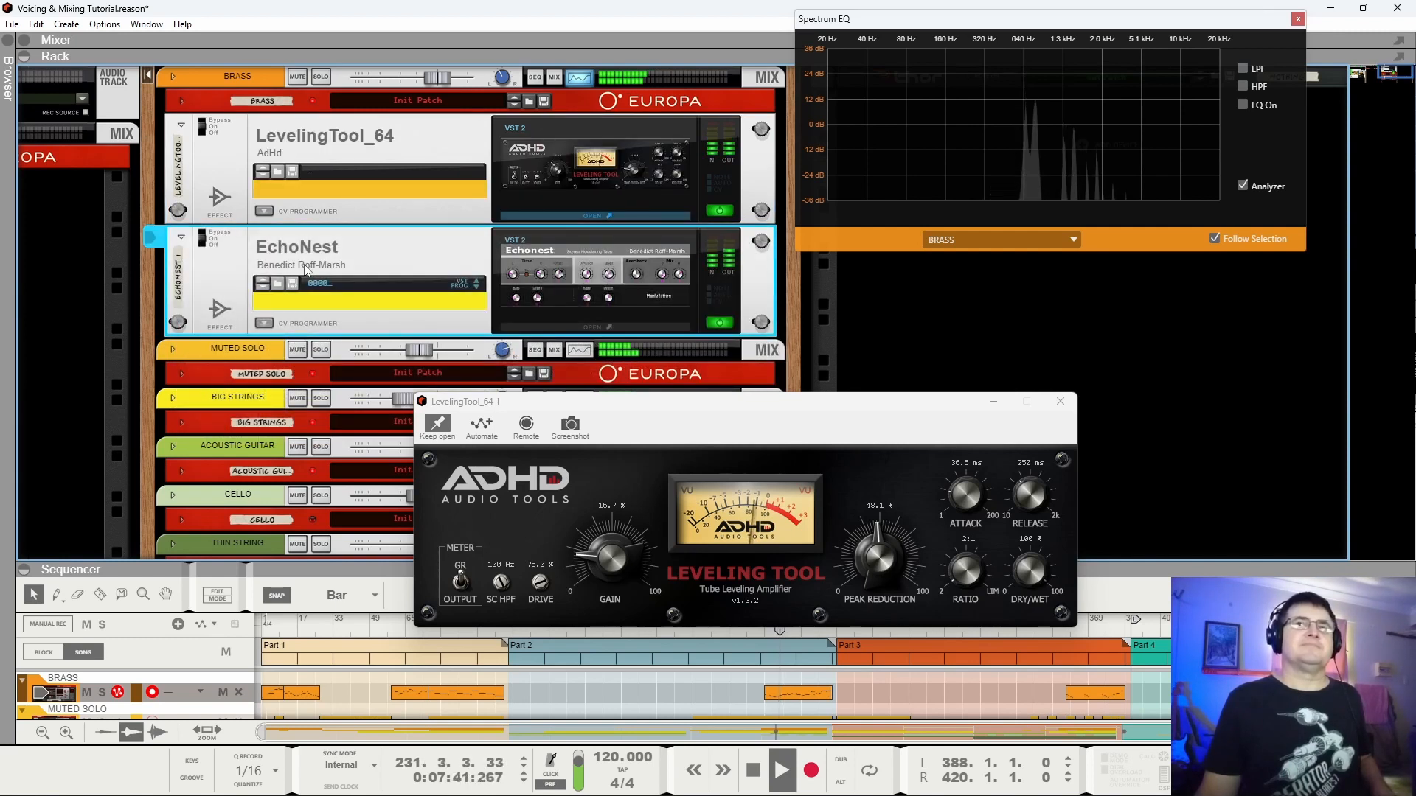
{"action": "left_click_drag", "start_coordinate": [305, 239], "coordinate": [323, 135]}
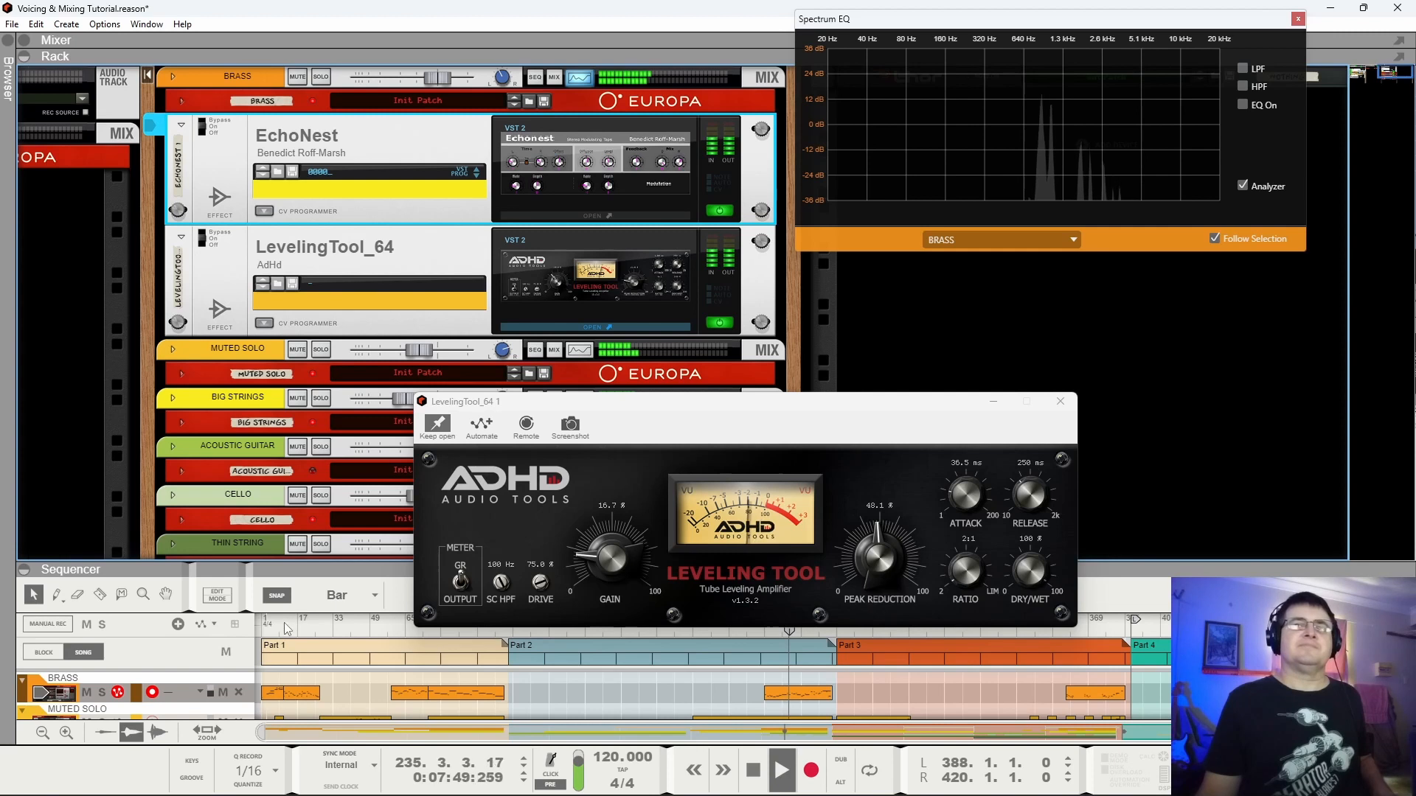
Compare both effect orders again from the song start, leave EchoNest ahead of the LevelingTool_64, and close the Leveling Tool's window.
{"action": "key", "text": "Home"}
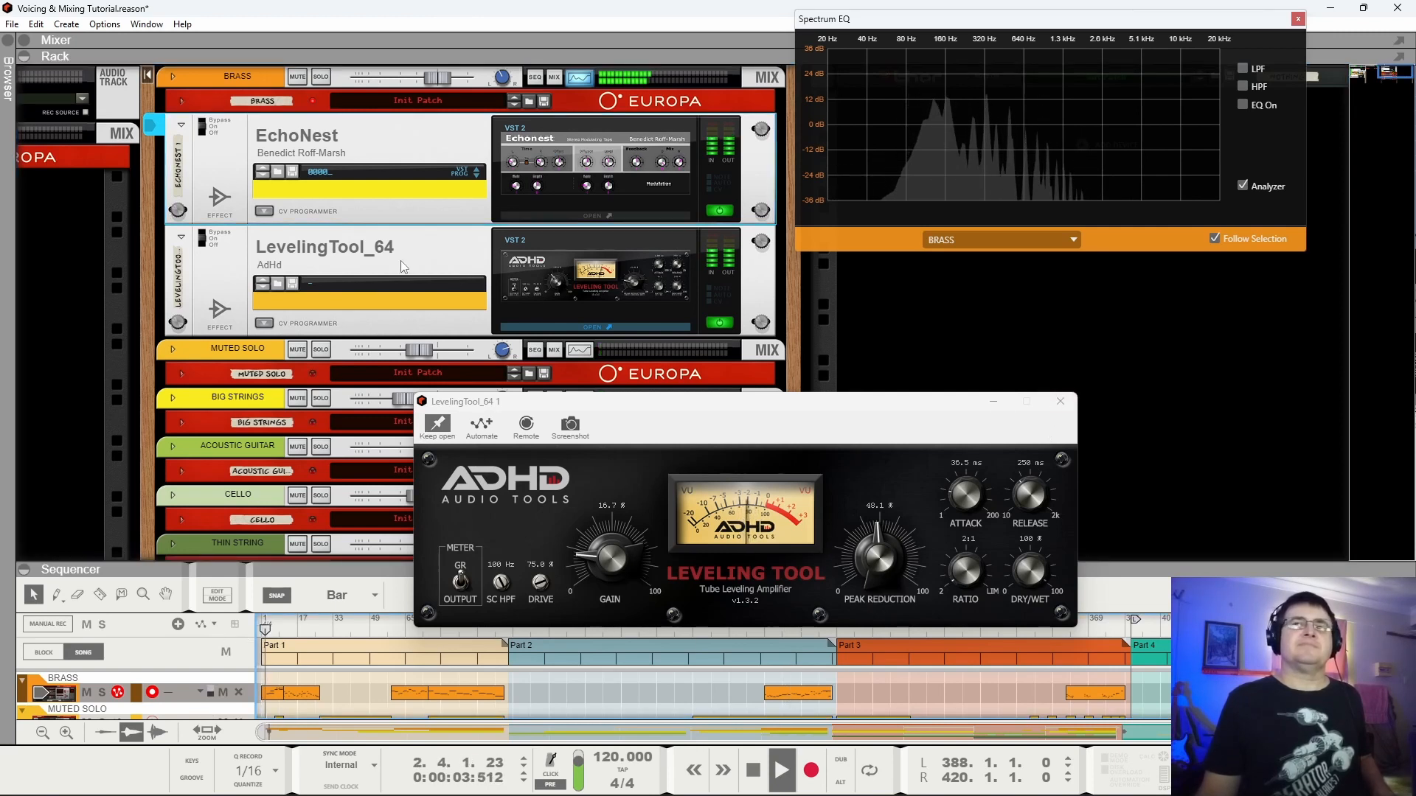
{"action": "left_click_drag", "start_coordinate": [259, 153], "coordinate": [284, 345]}
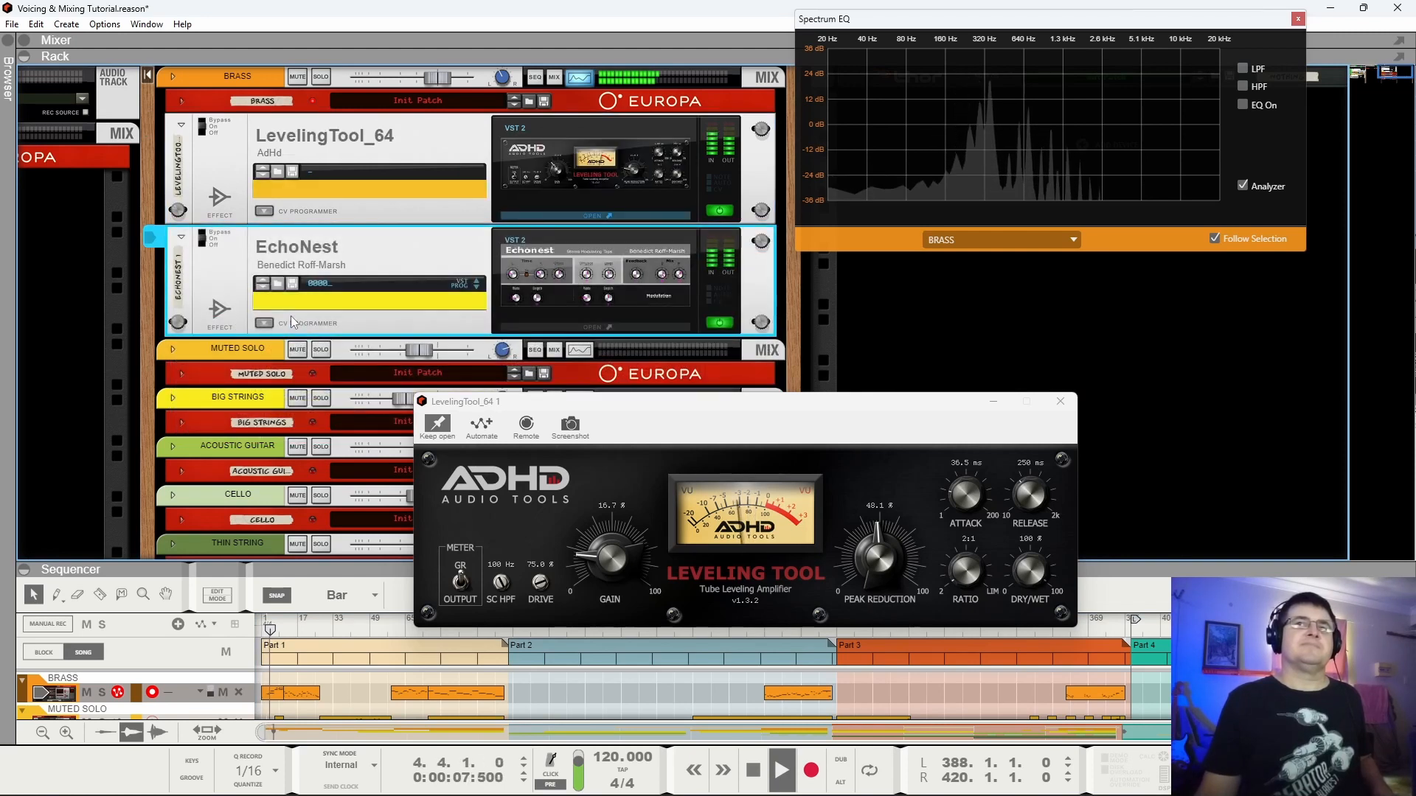
{"action": "left_click_drag", "start_coordinate": [305, 245], "coordinate": [367, 283]}
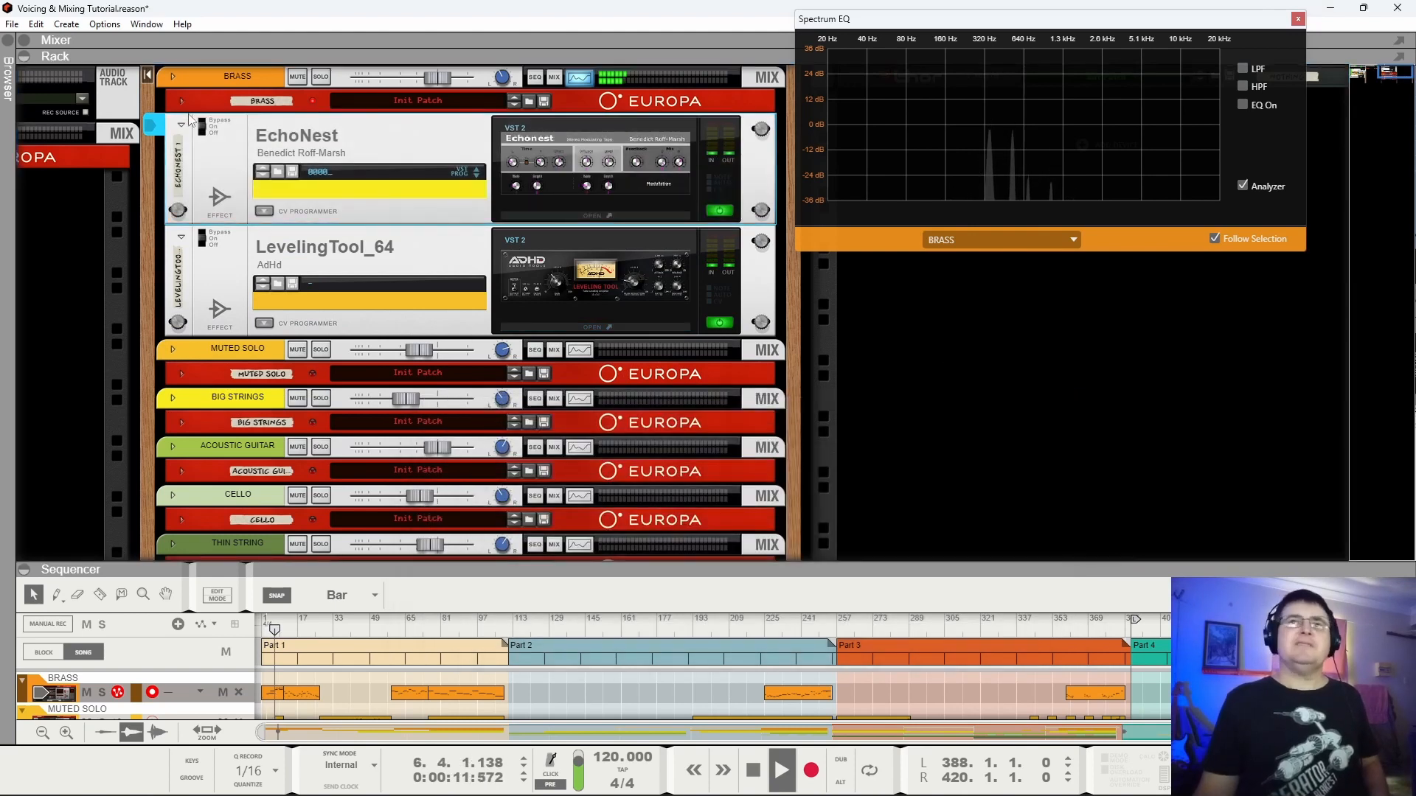
Fold the EchoNest and LevelingTool_64 devices in the rack and play the mix from near the end of Part 1.
{"action": "left_click", "coordinate": [182, 126]}
{"action": "left_click", "coordinate": [182, 150]}
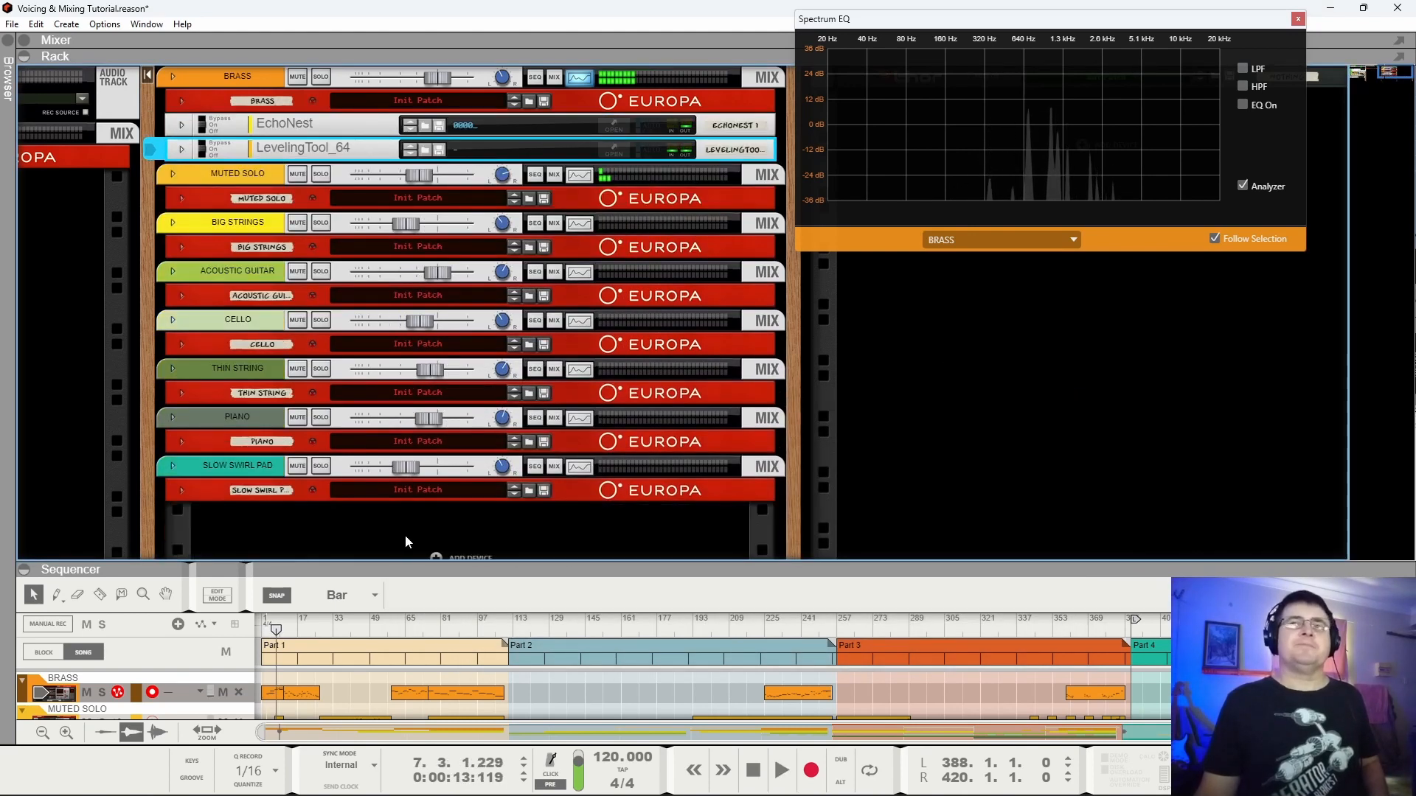
{"action": "left_click", "coordinate": [475, 625]}
{"action": "key", "text": "space"}
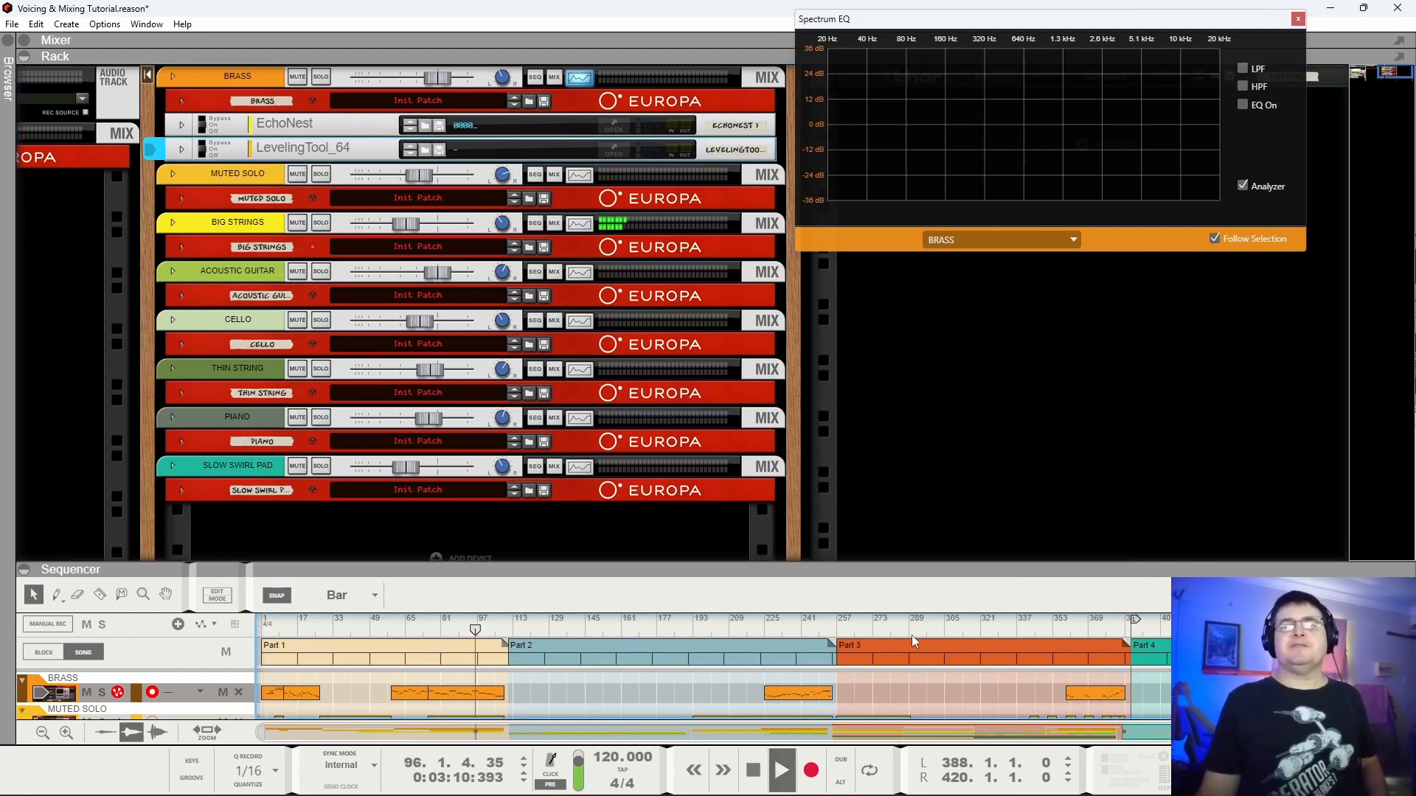
Show the BRASS channel in the Spectrum EQ and turn on its EQ with E Mode.
{"action": "scroll", "coordinate": [504, 645], "scroll_direction": "down", "scroll_amount": 3}
{"action": "scroll", "coordinate": [491, 649], "scroll_direction": "up", "scroll_amount": 3}
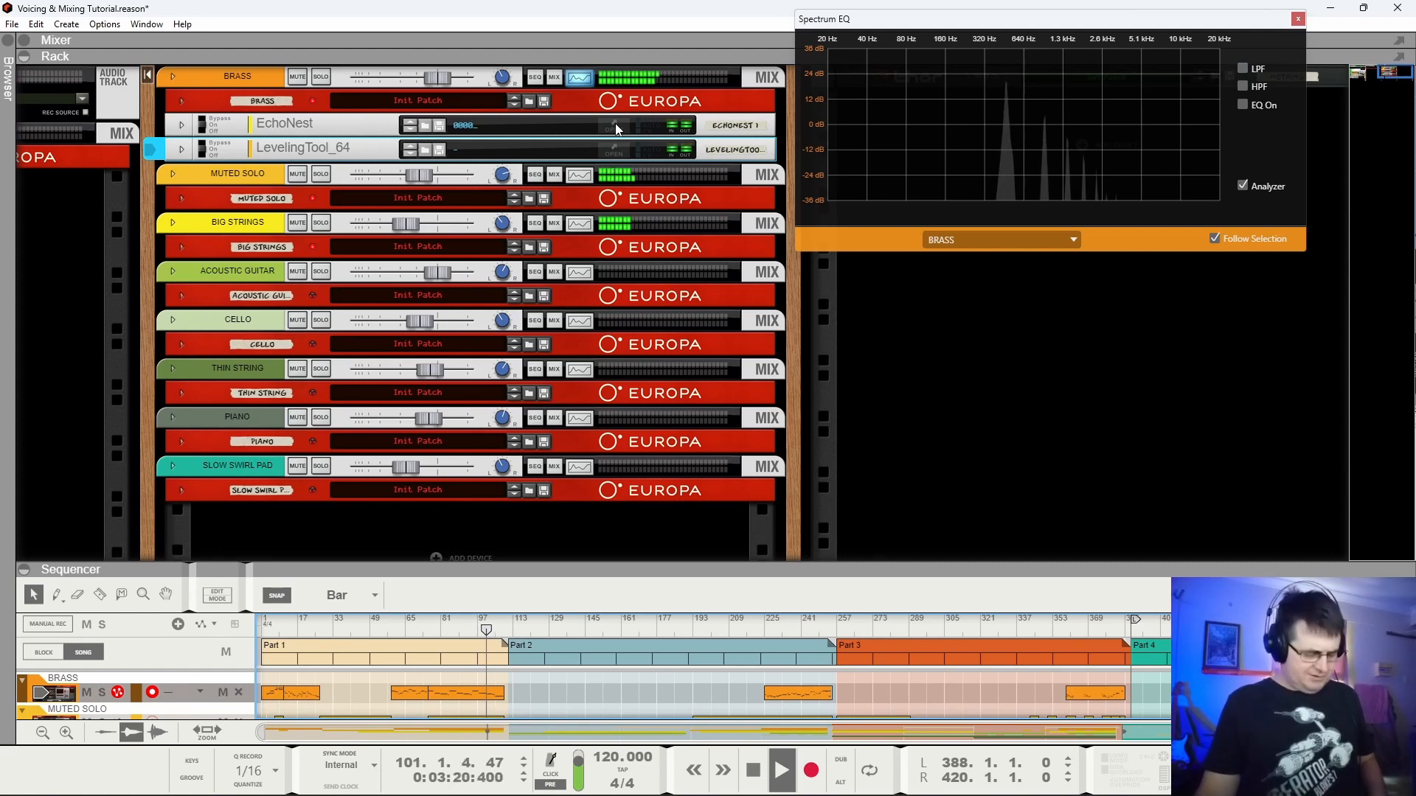
{"action": "key", "text": "F2"}
{"action": "left_click", "coordinate": [227, 69]}
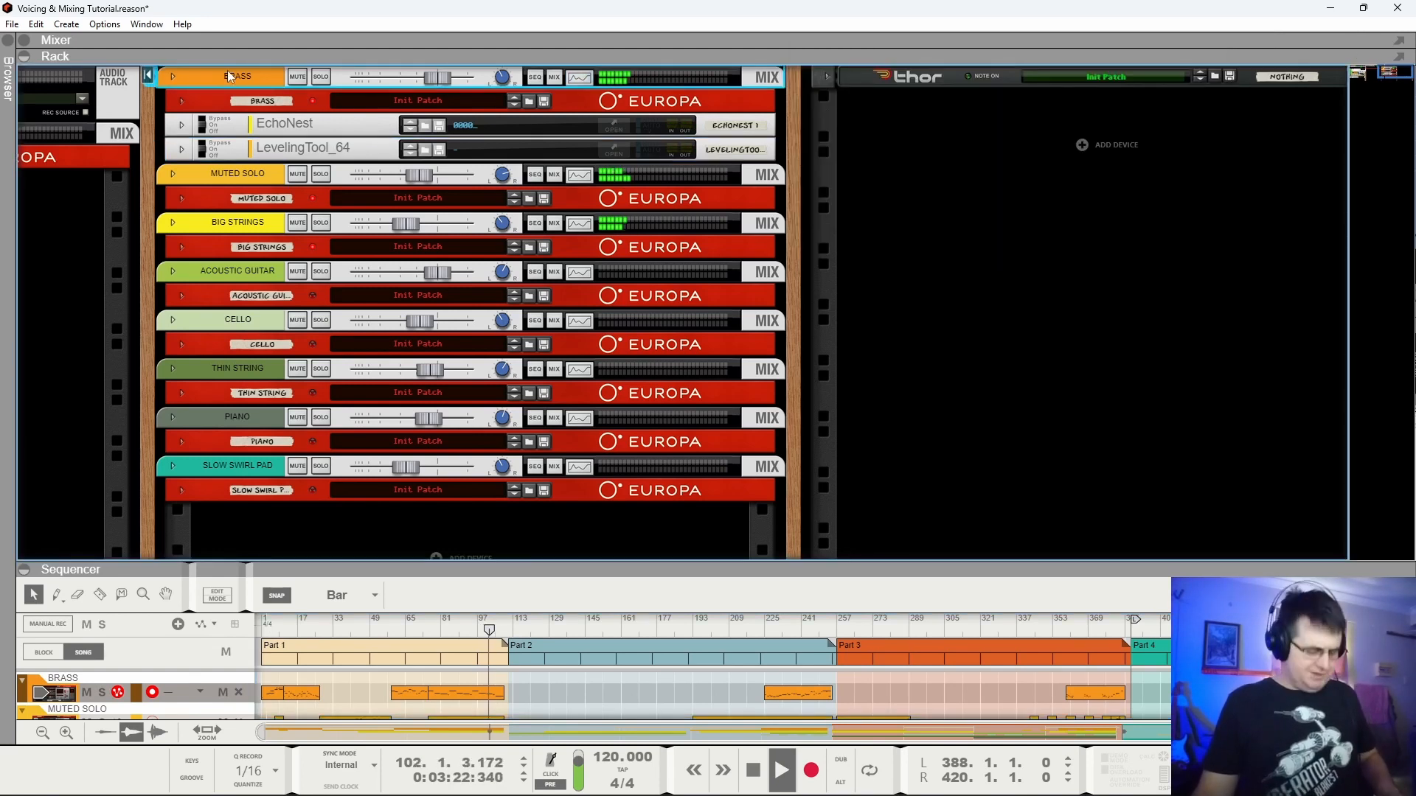
{"action": "key", "text": "F2"}
{"action": "left_click", "coordinate": [1242, 105]}
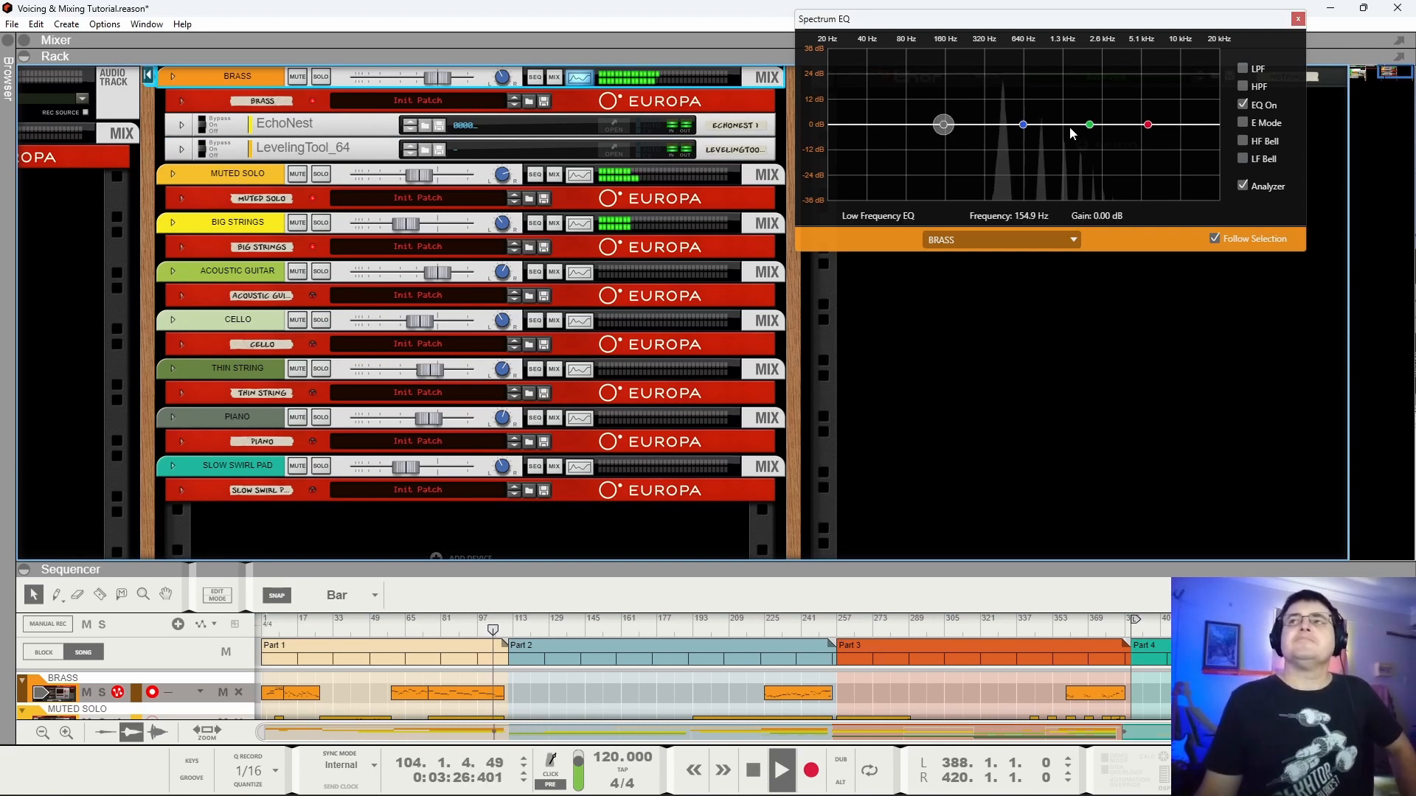
{"action": "left_click", "coordinate": [1242, 122]}
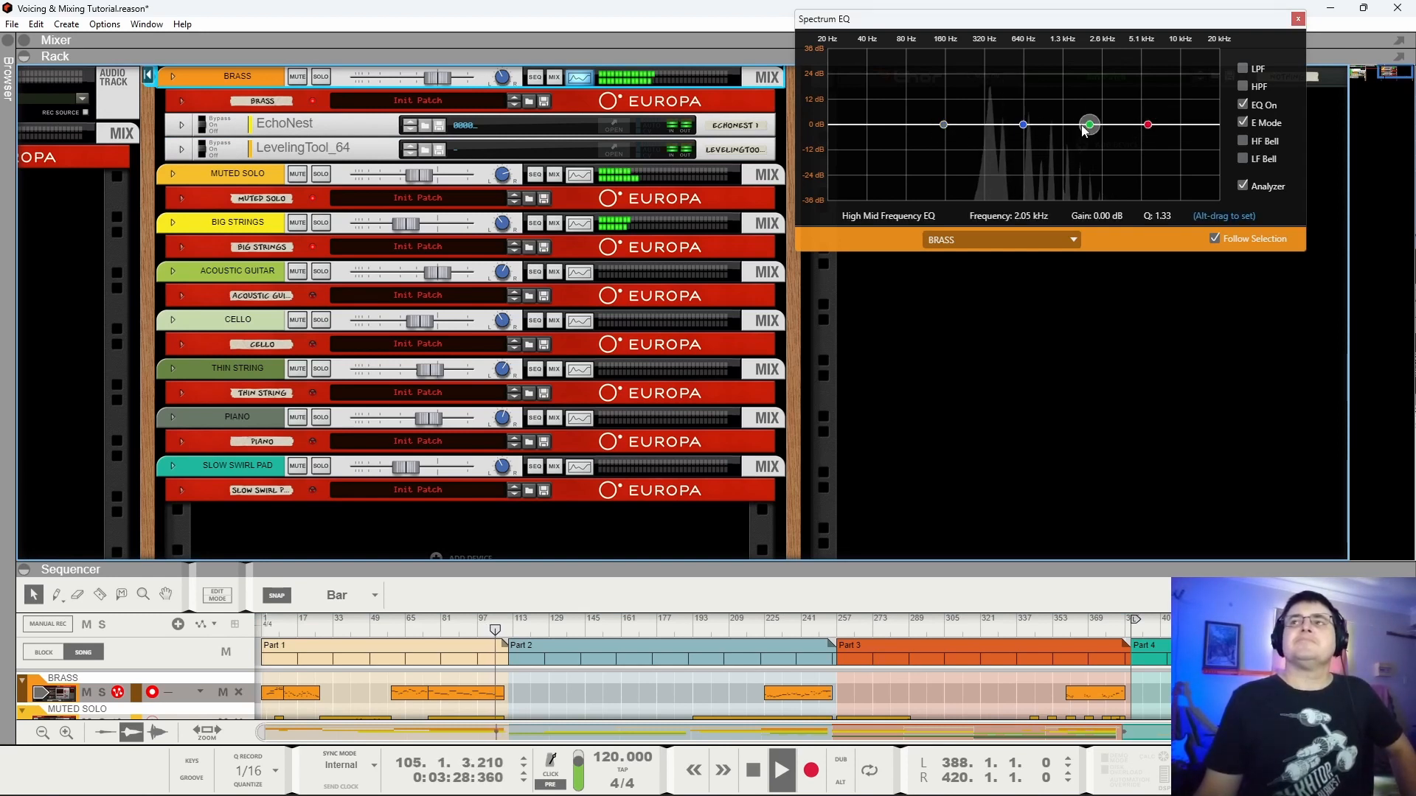
Cut the BRASS low mids by about 1.9 dB near 327 Hz and boost its high mids by about 3 dB near 1.3 kHz.
{"action": "left_click_drag", "start_coordinate": [1022, 127], "coordinate": [988, 135]}
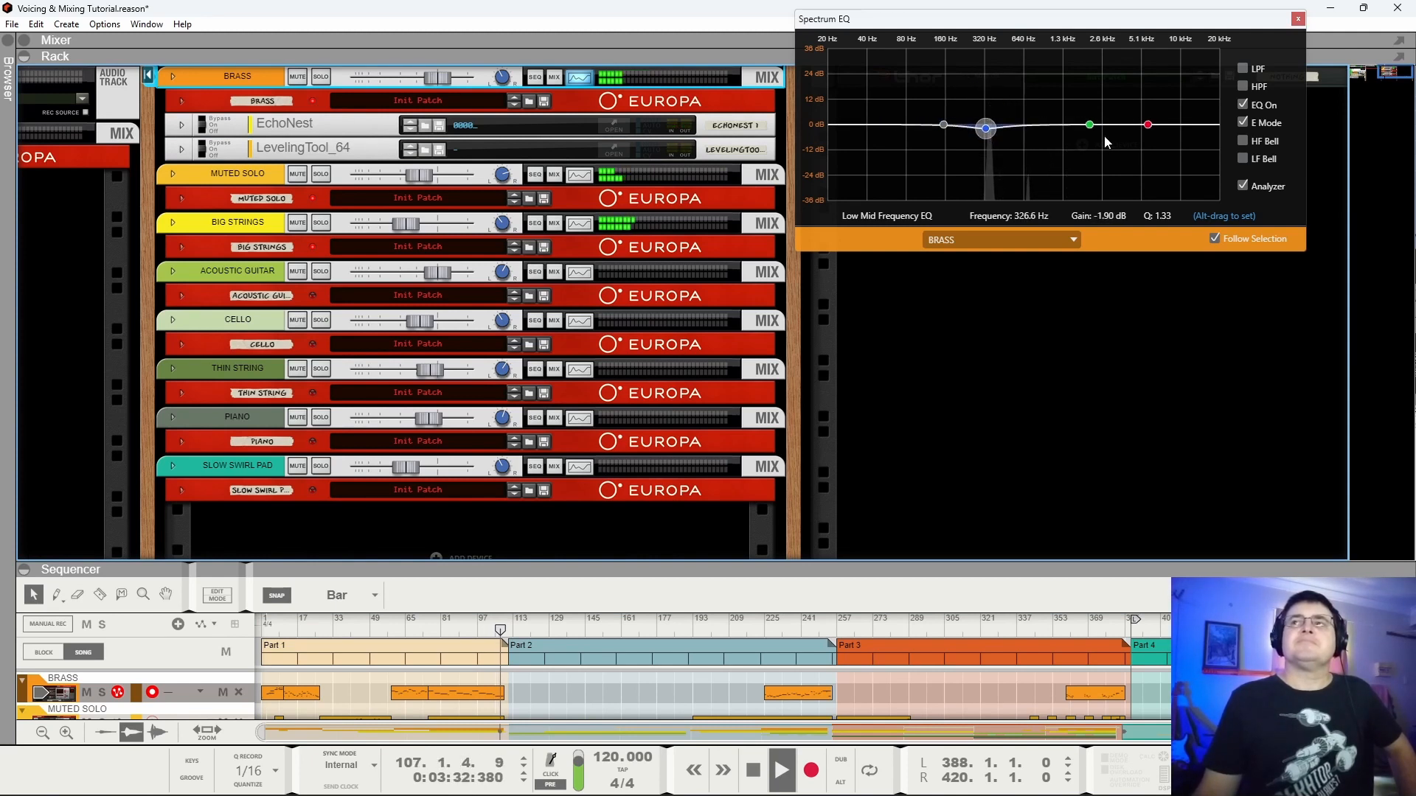
{"action": "left_click_drag", "start_coordinate": [1088, 126], "coordinate": [1085, 118]}
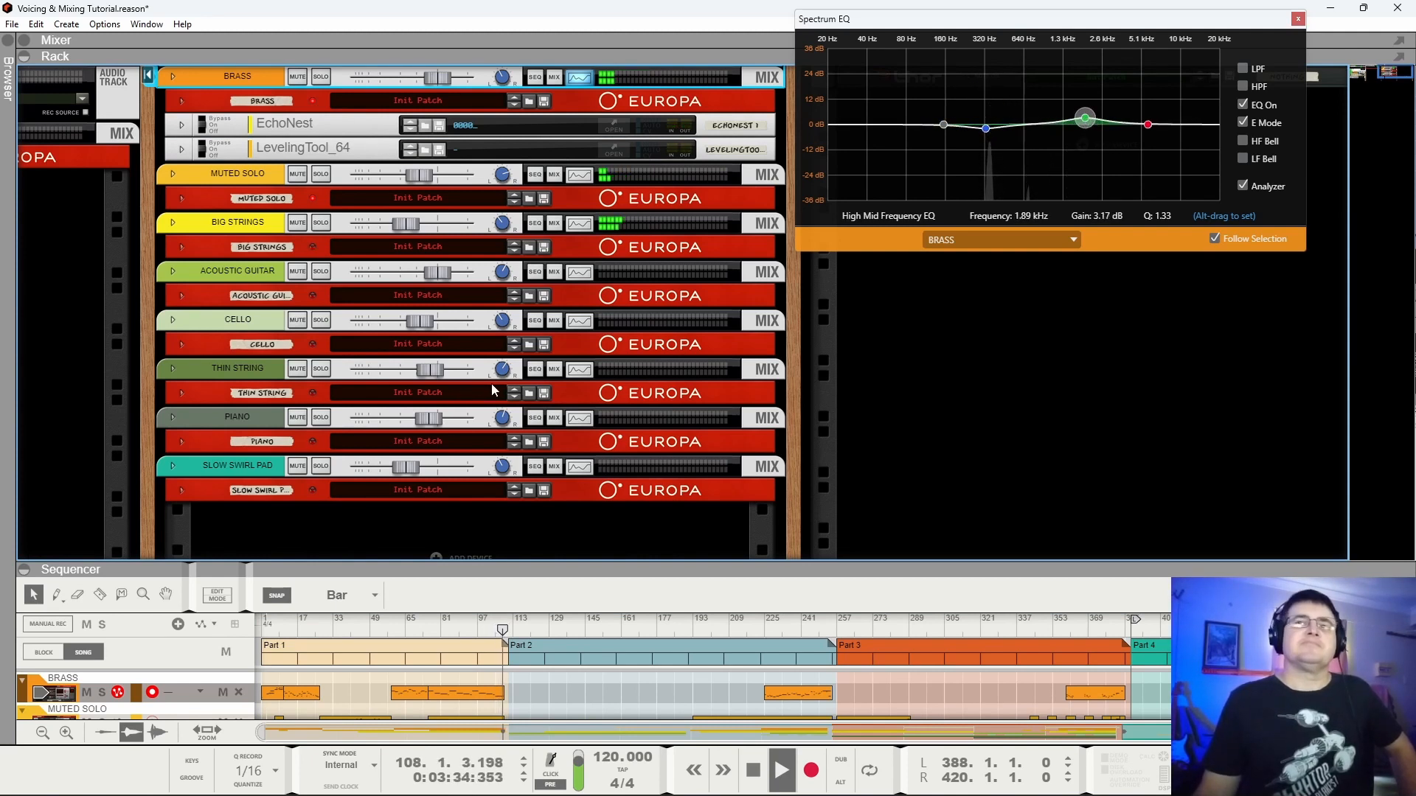
{"action": "left_click", "coordinate": [429, 626]}
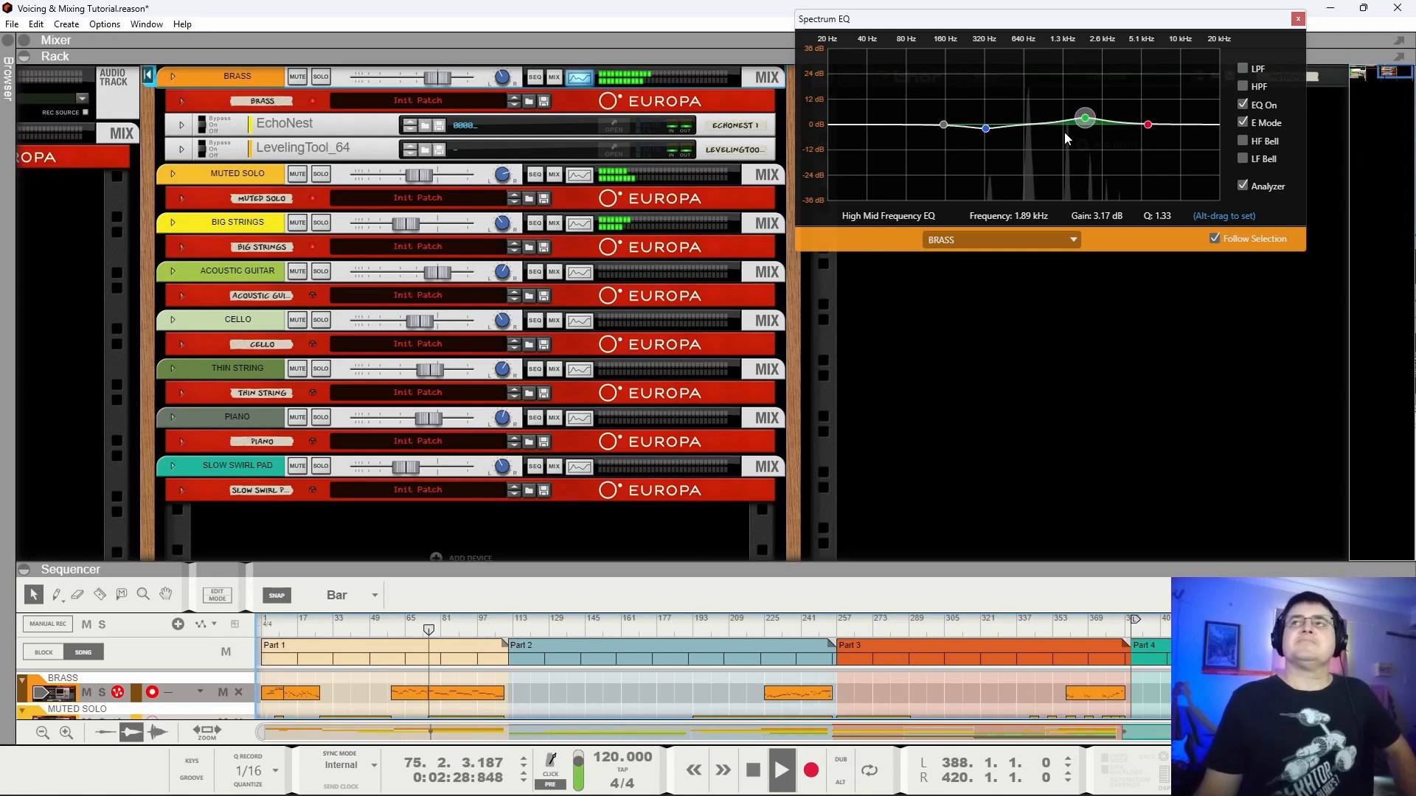
{"action": "left_click_drag", "start_coordinate": [1090, 121], "coordinate": [1061, 127]}
{"action": "left_click_drag", "start_coordinate": [354, 626], "coordinate": [213, 654]}
{"action": "left_click", "coordinate": [986, 128]}
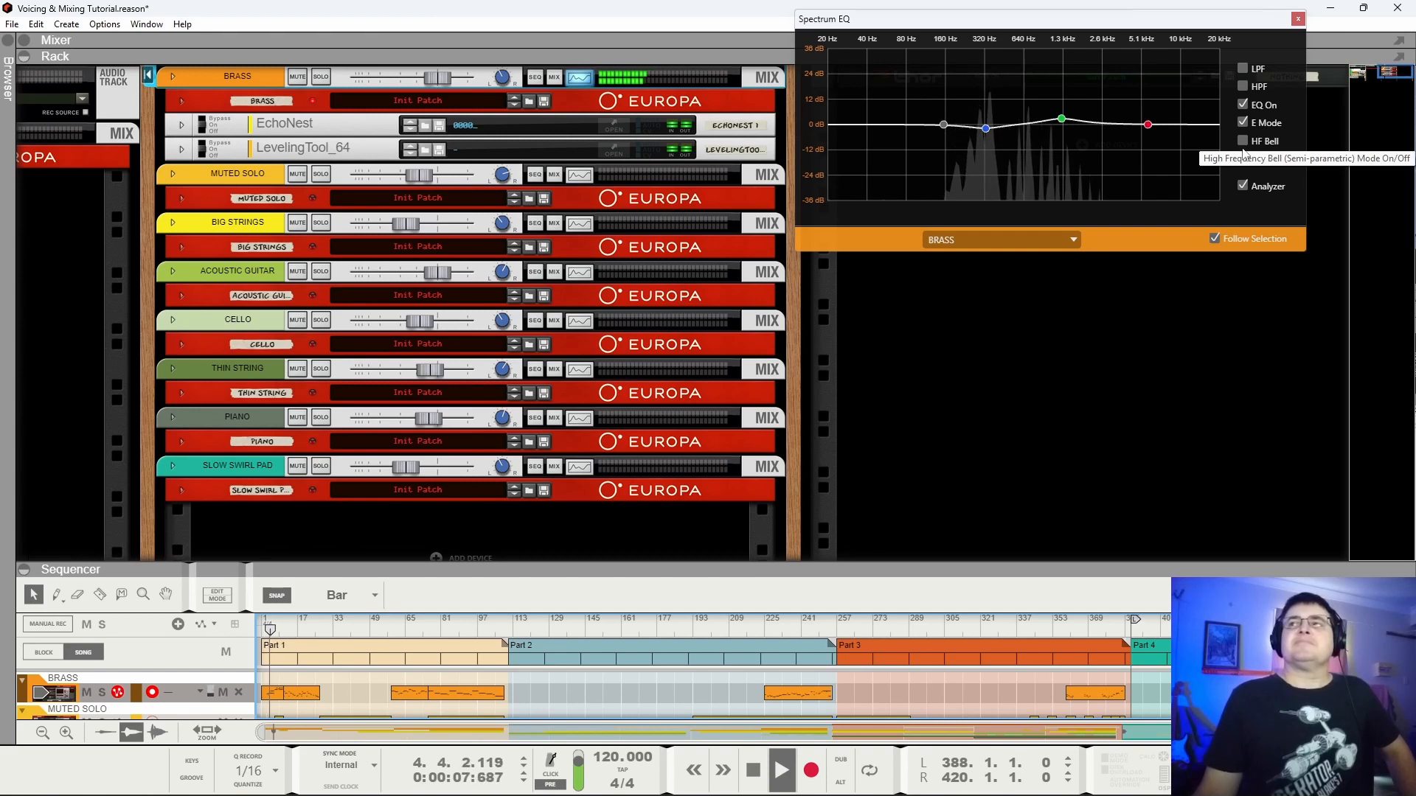
Enable the low-frequency bell and a high-pass filter at about 48 Hz on the BRASS channel.
{"action": "left_click", "coordinate": [1241, 158]}
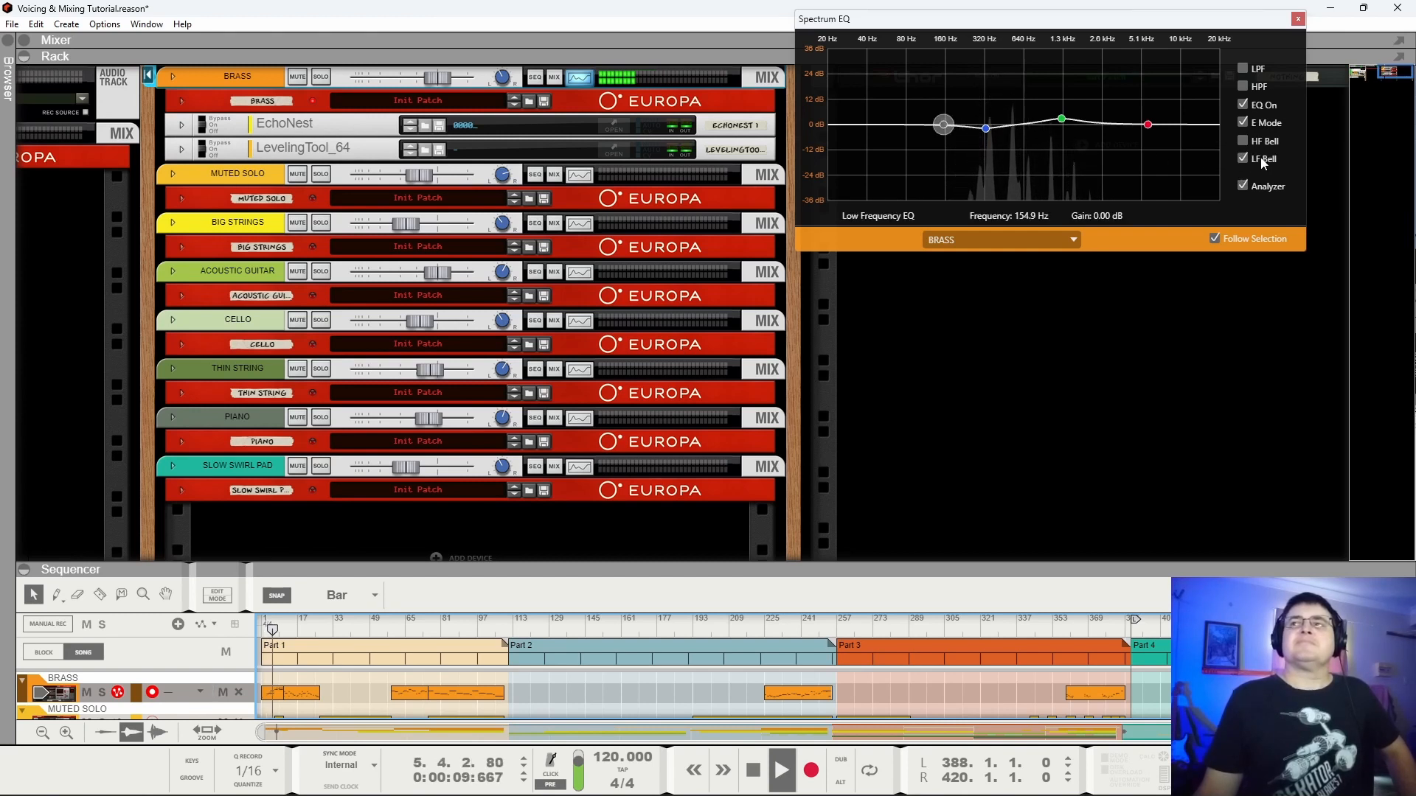
{"action": "left_click", "coordinate": [1244, 86]}
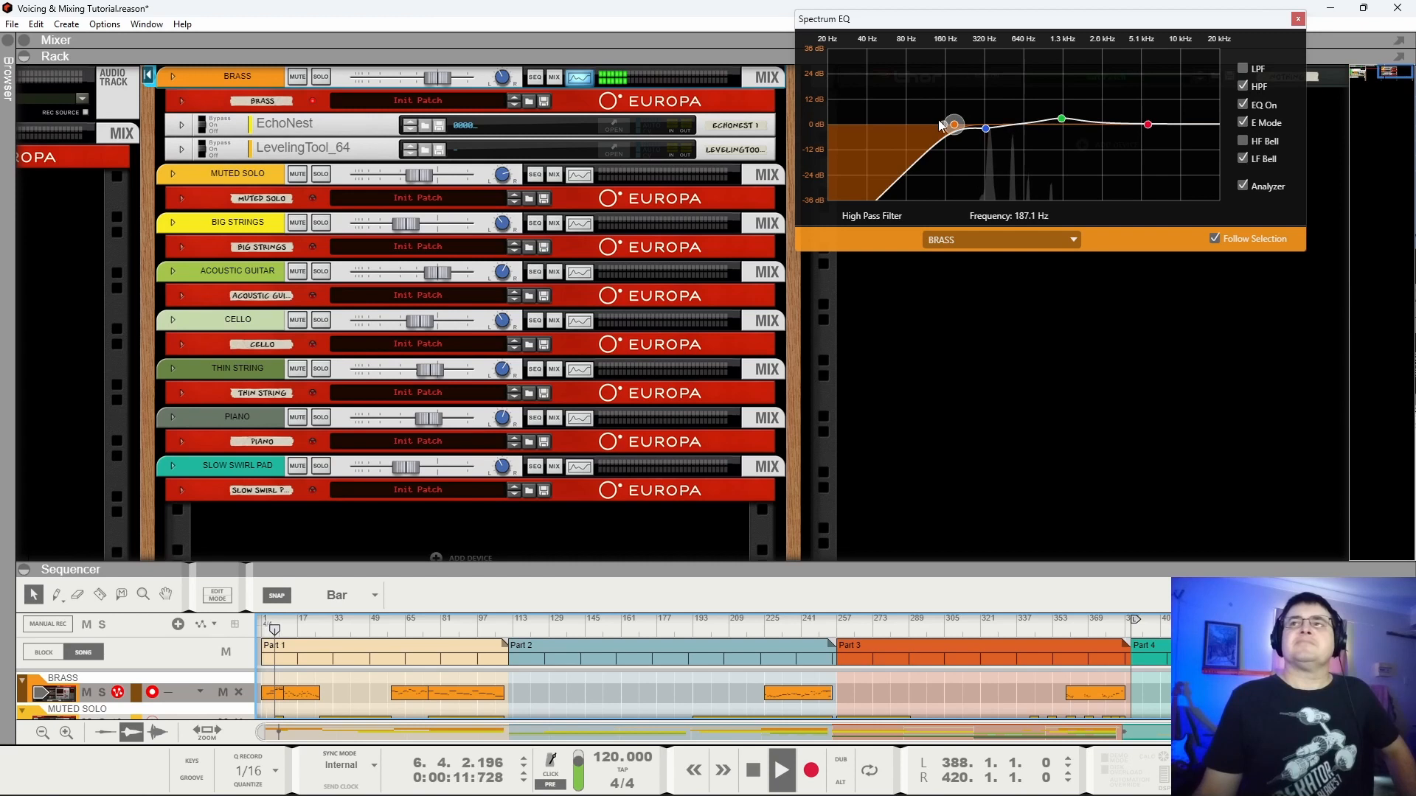
{"action": "left_click_drag", "start_coordinate": [955, 124], "coordinate": [880, 127]}
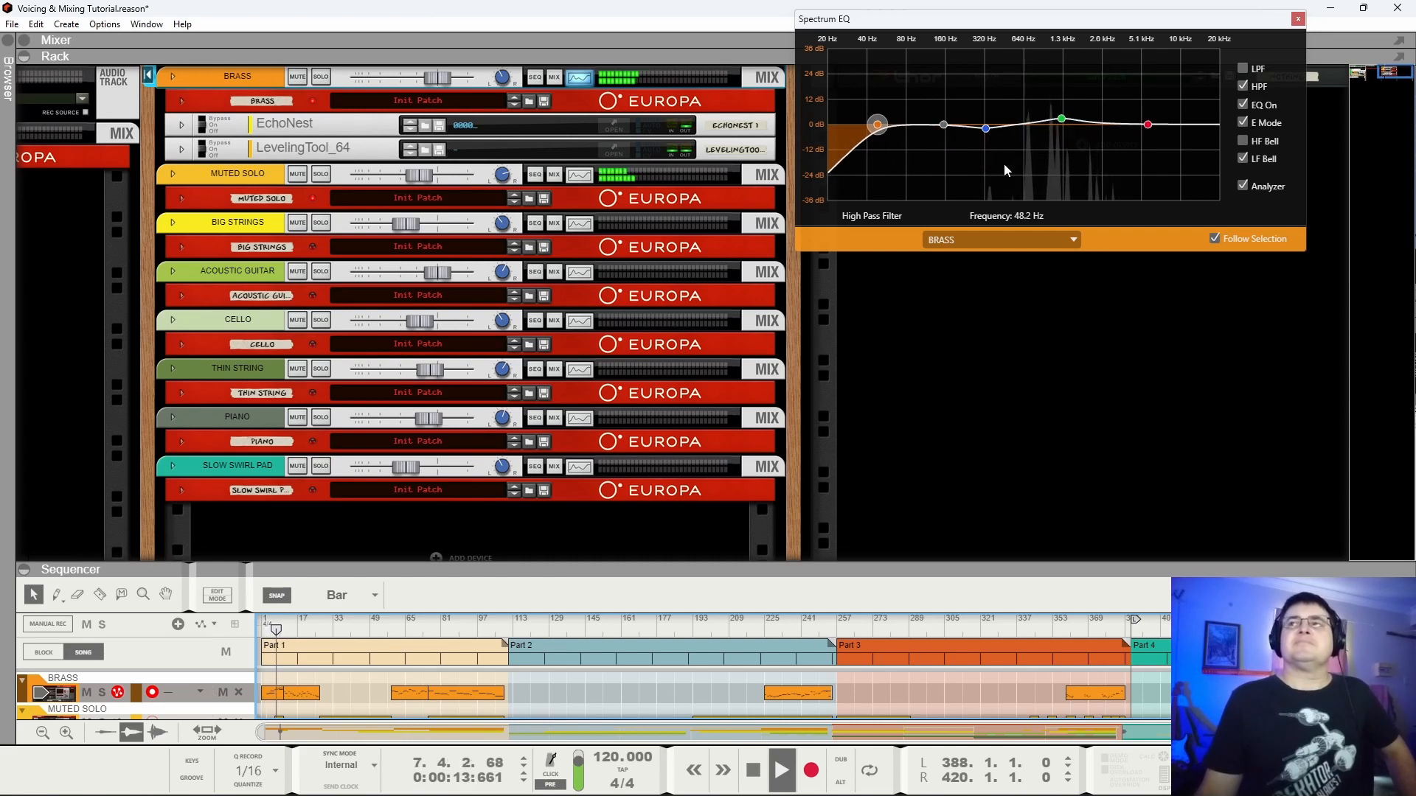
Boost the BRASS high frequencies by about 3.2 dB near 5.5 kHz and enable a low-pass filter at about 9.3 kHz.
{"action": "left_click_drag", "start_coordinate": [1149, 125], "coordinate": [1147, 123]}
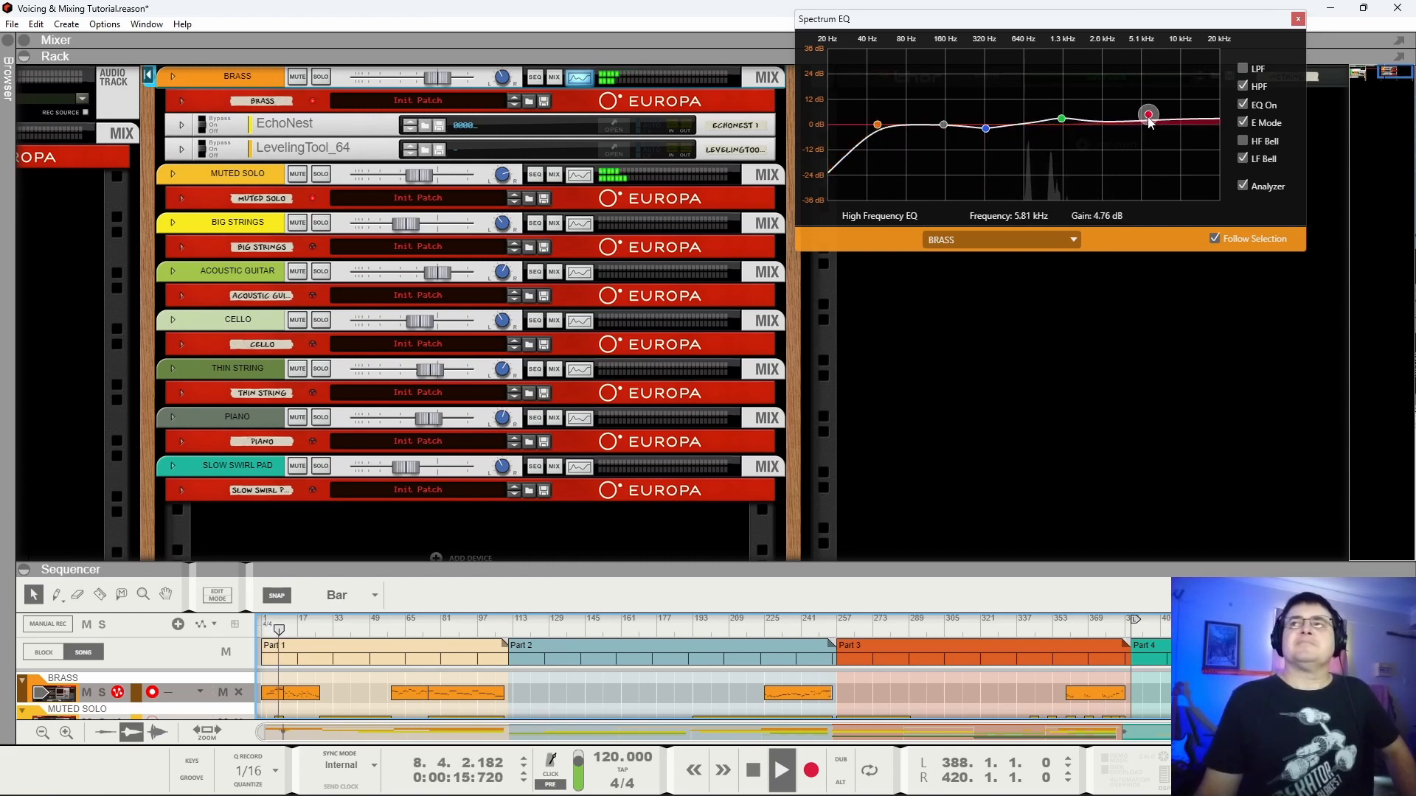
{"action": "left_click", "coordinate": [1244, 68]}
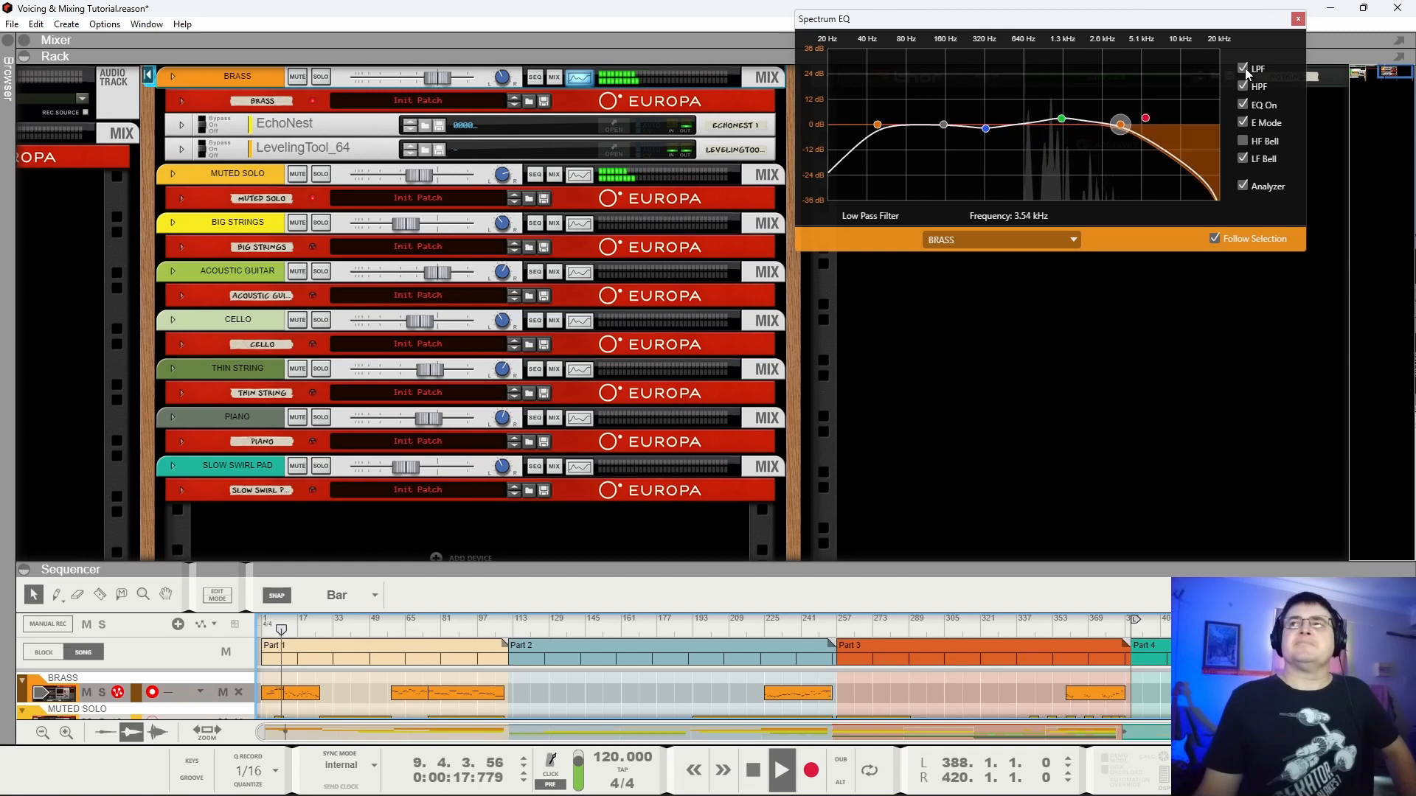
{"action": "left_click_drag", "start_coordinate": [1173, 124], "coordinate": [1176, 124]}
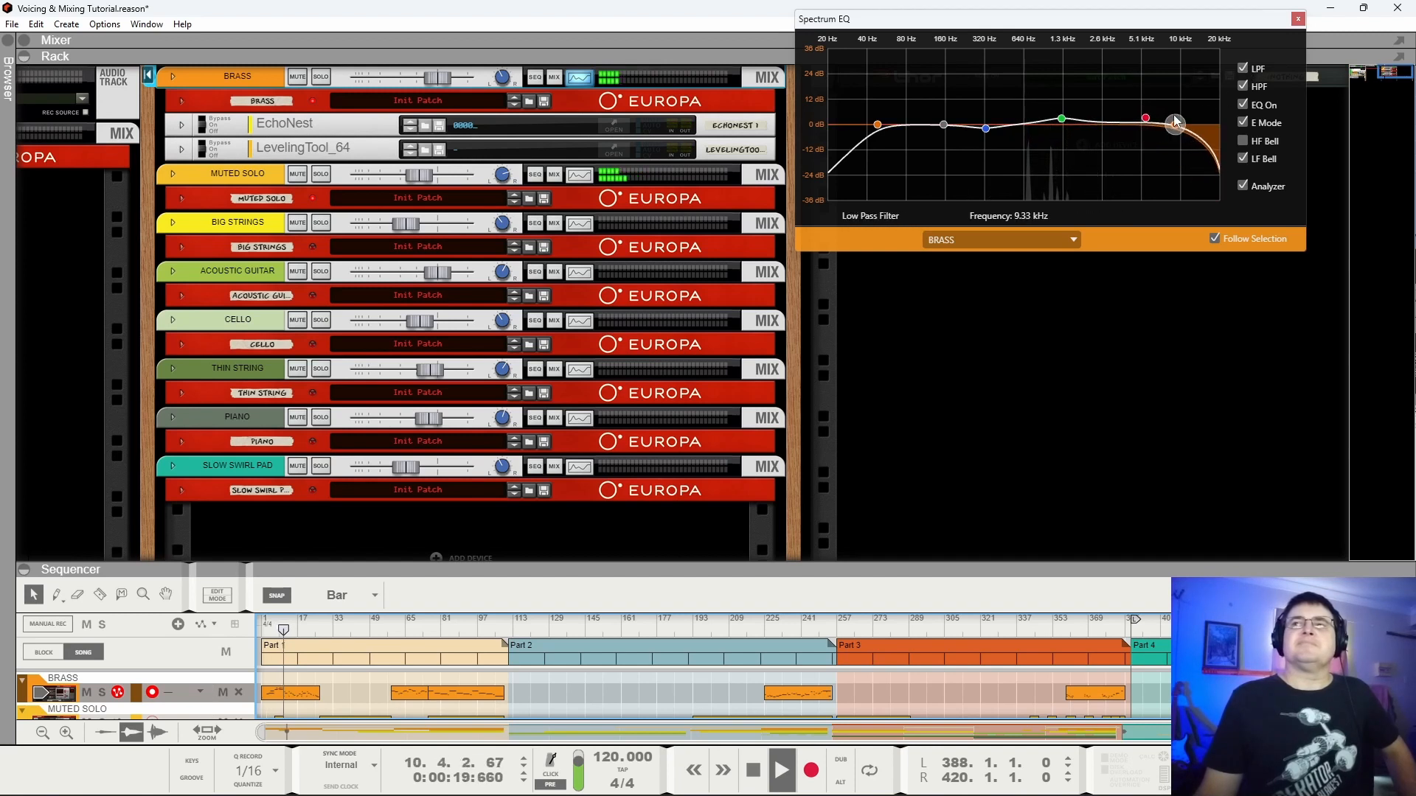
{"action": "left_click", "coordinate": [1145, 118]}
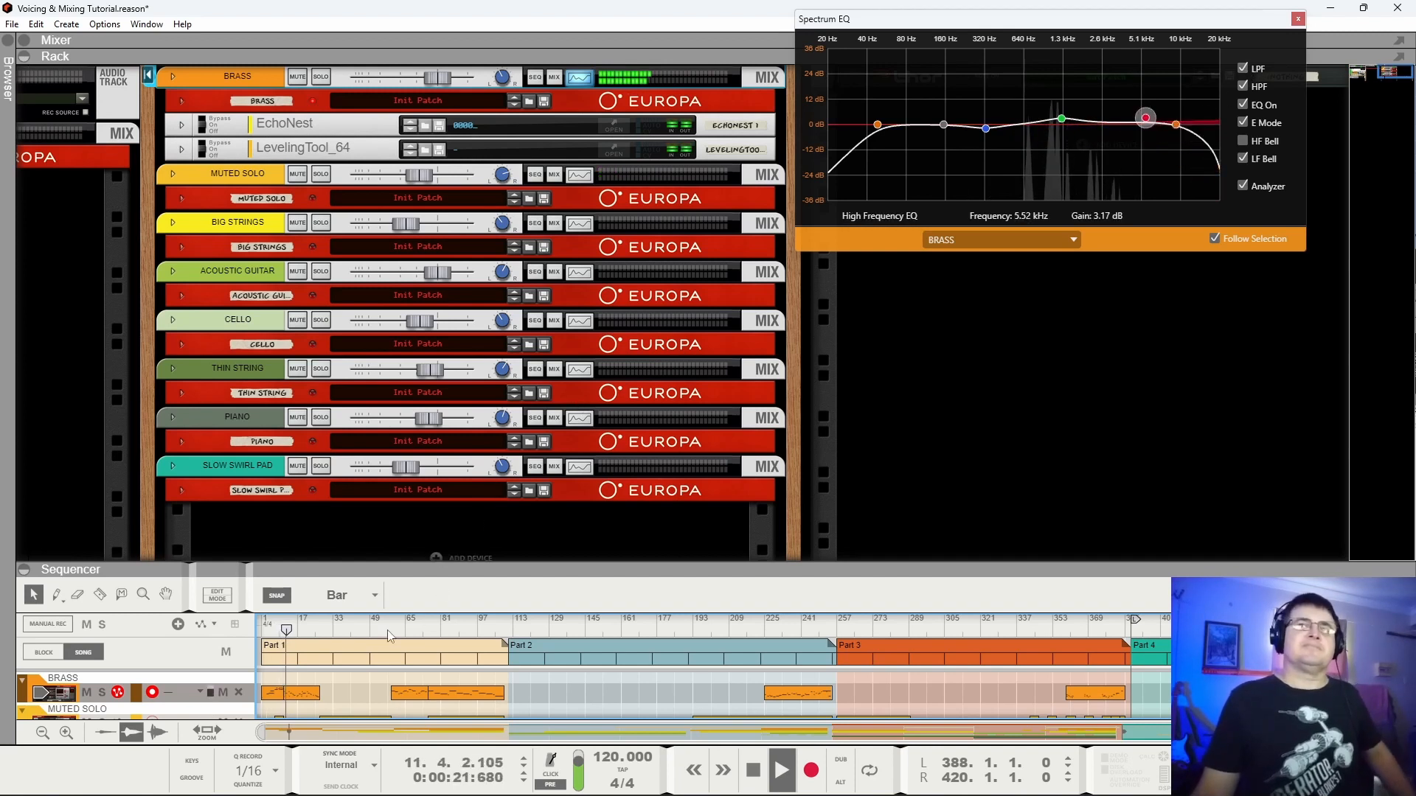
Compare the BRASS sound with the EQ off and on, then audition the brass clip near the end of Part 3.
{"action": "left_click", "coordinate": [1242, 105]}
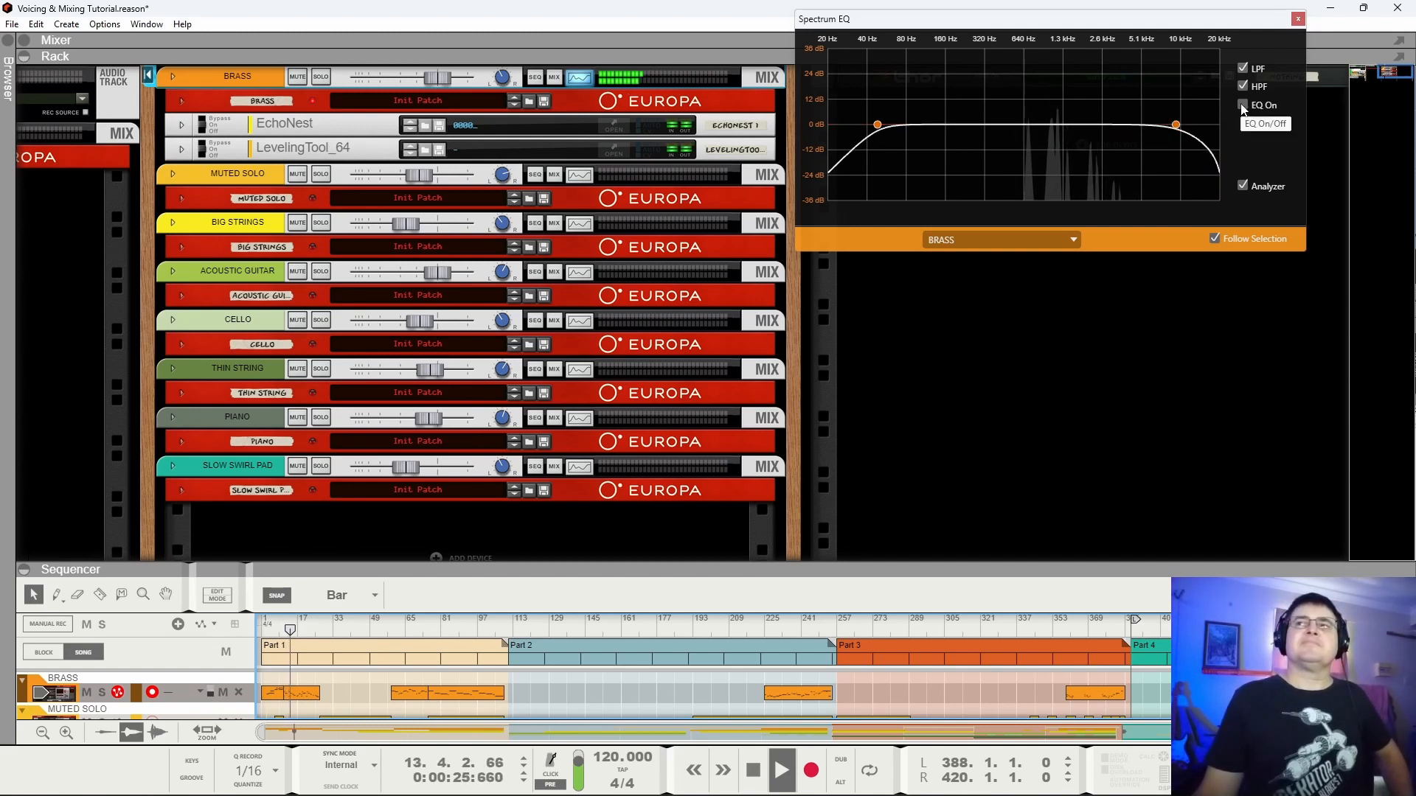
{"action": "left_click", "coordinate": [1242, 105]}
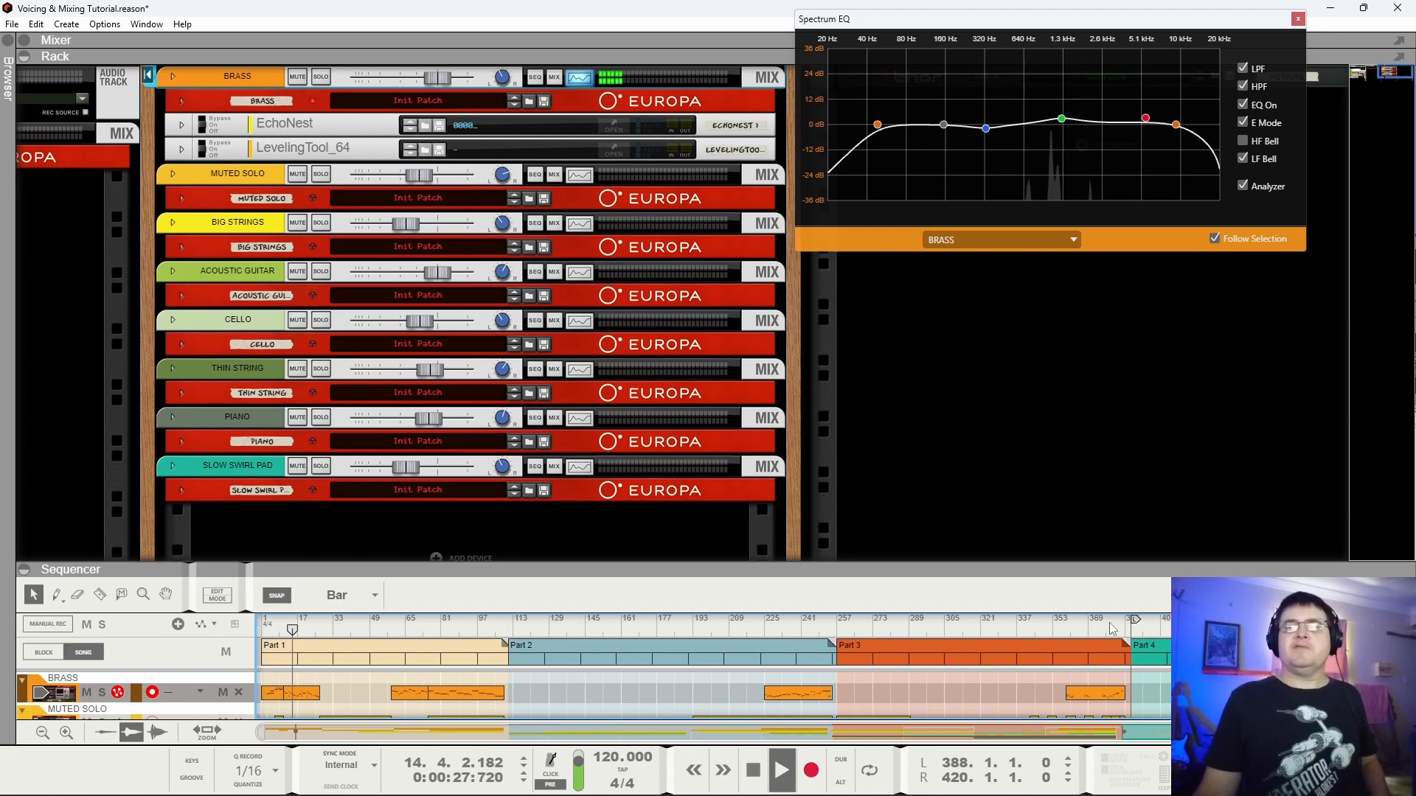
{"action": "left_click", "coordinate": [1089, 635]}
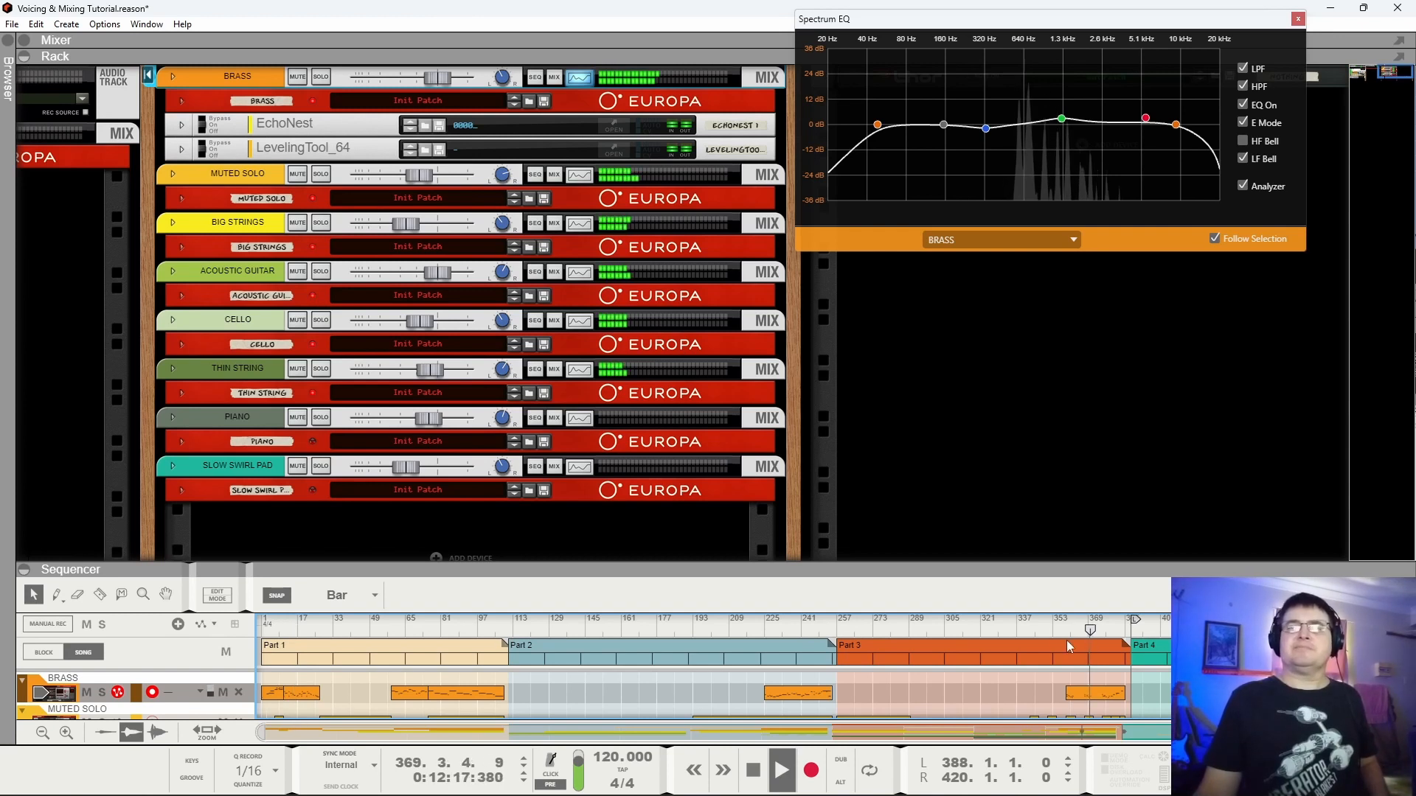
{"action": "key", "text": "space"}
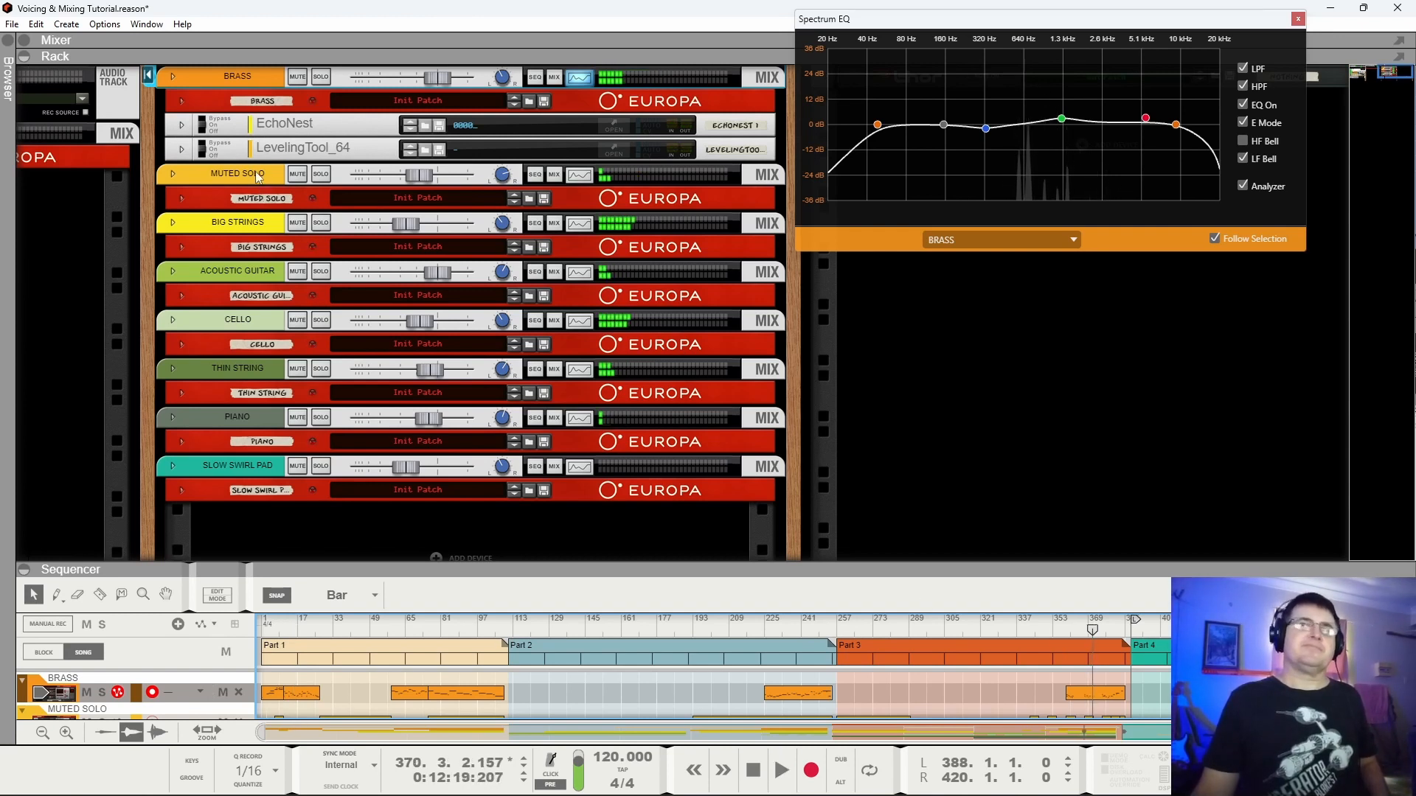
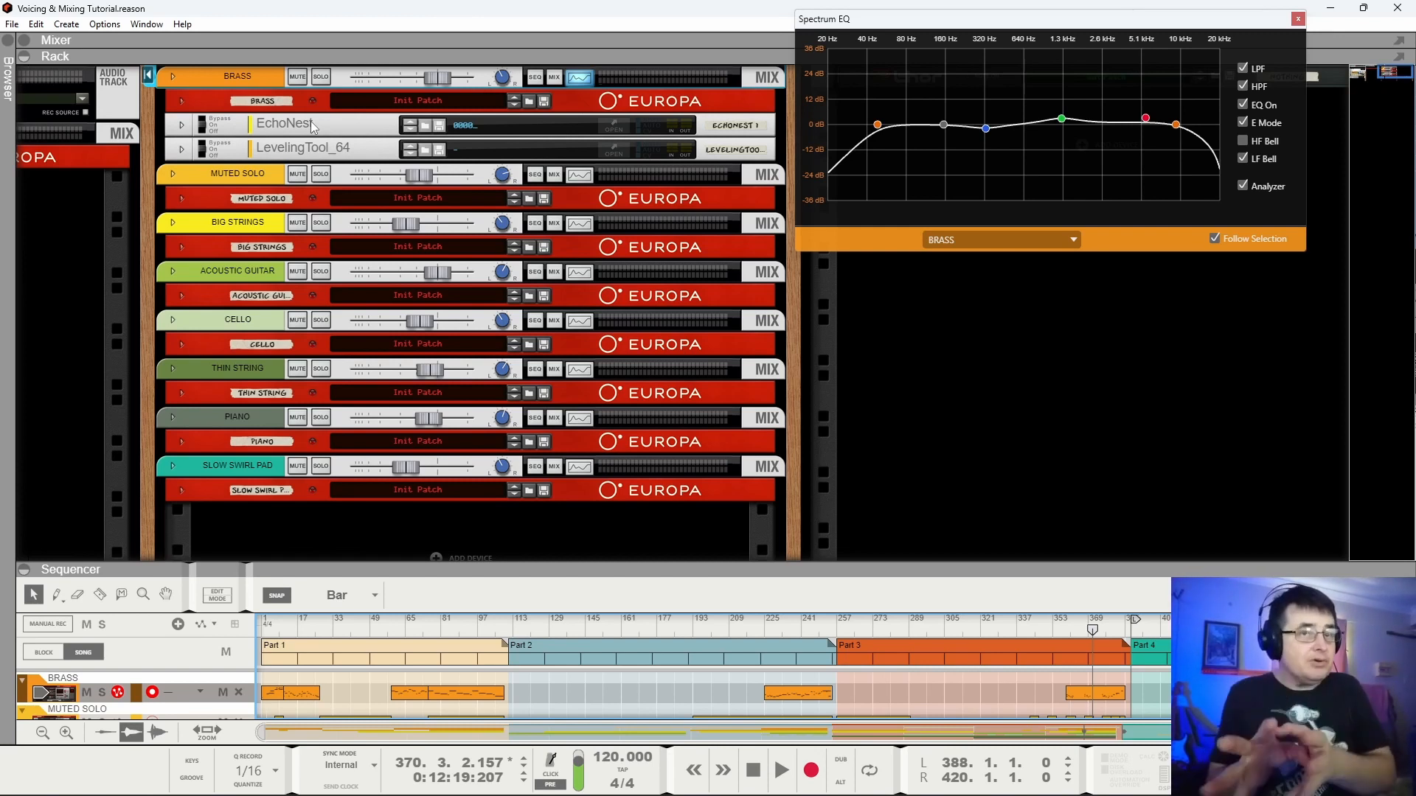
Play the mix from early in Part 1 and compare it with the Rev-T1 reverb off and on.
{"action": "key", "text": "space"}
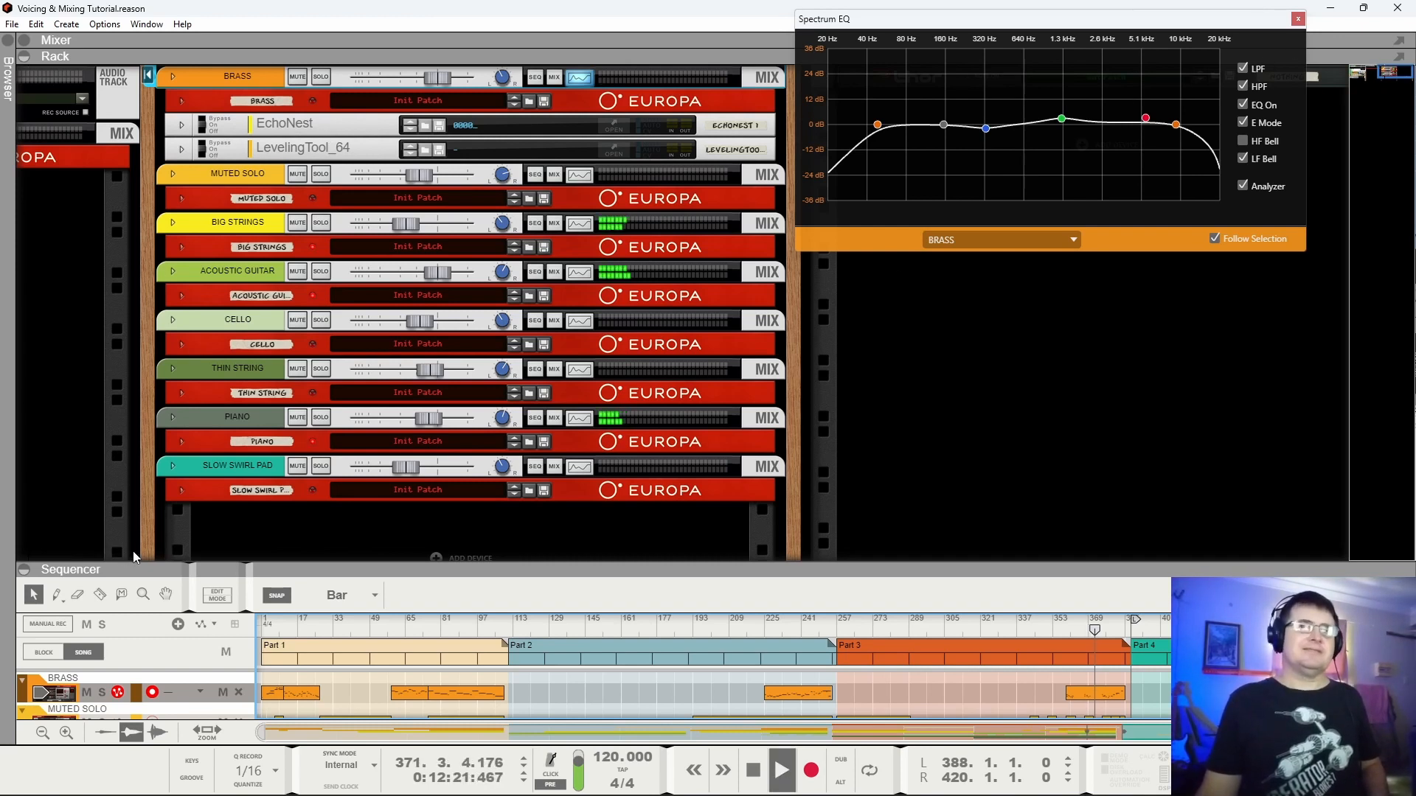
{"action": "left_click_drag", "start_coordinate": [144, 543], "coordinate": [1098, 546]}
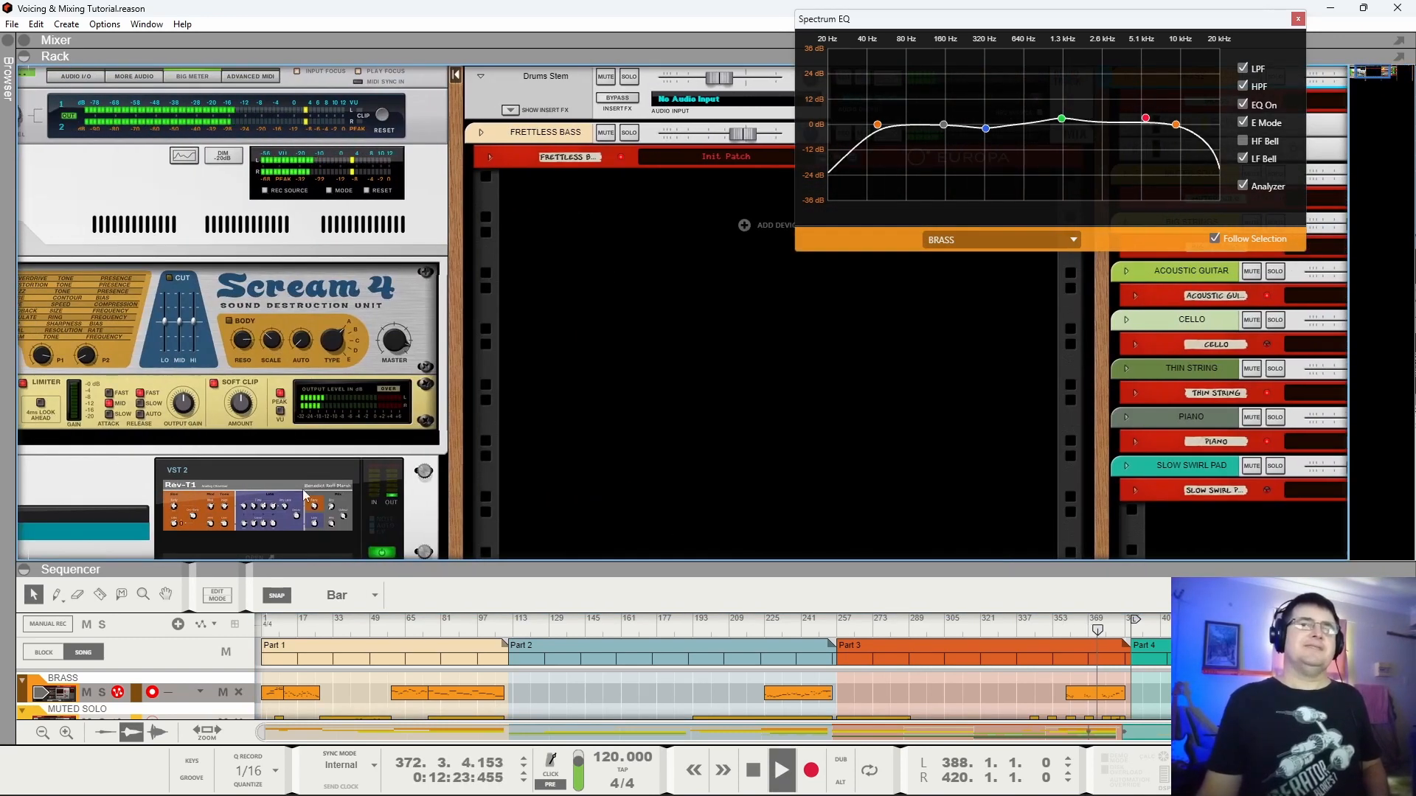
{"action": "scroll", "coordinate": [338, 472], "scroll_direction": "down", "scroll_amount": 1}
{"action": "left_click", "coordinate": [289, 623]}
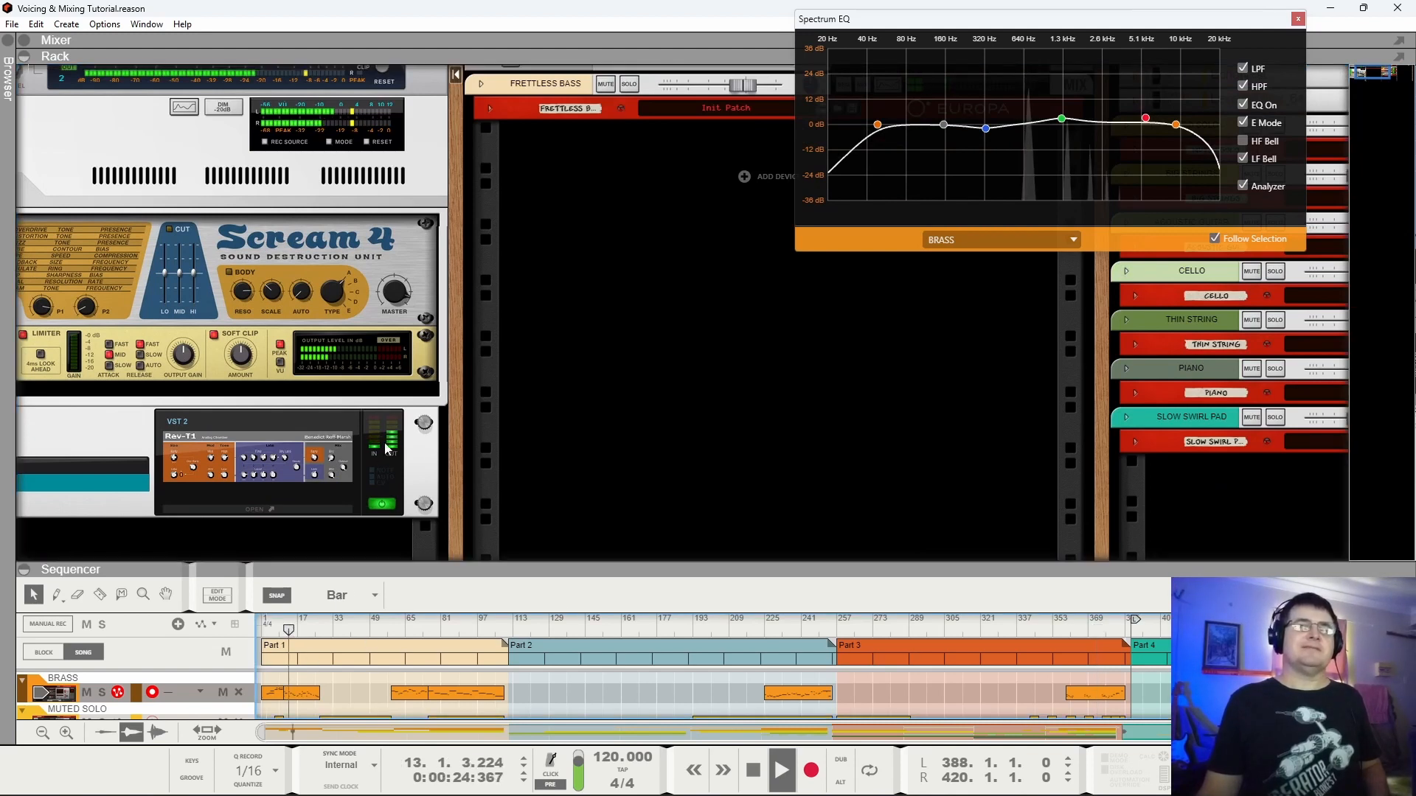
{"action": "left_click", "coordinate": [382, 506]}
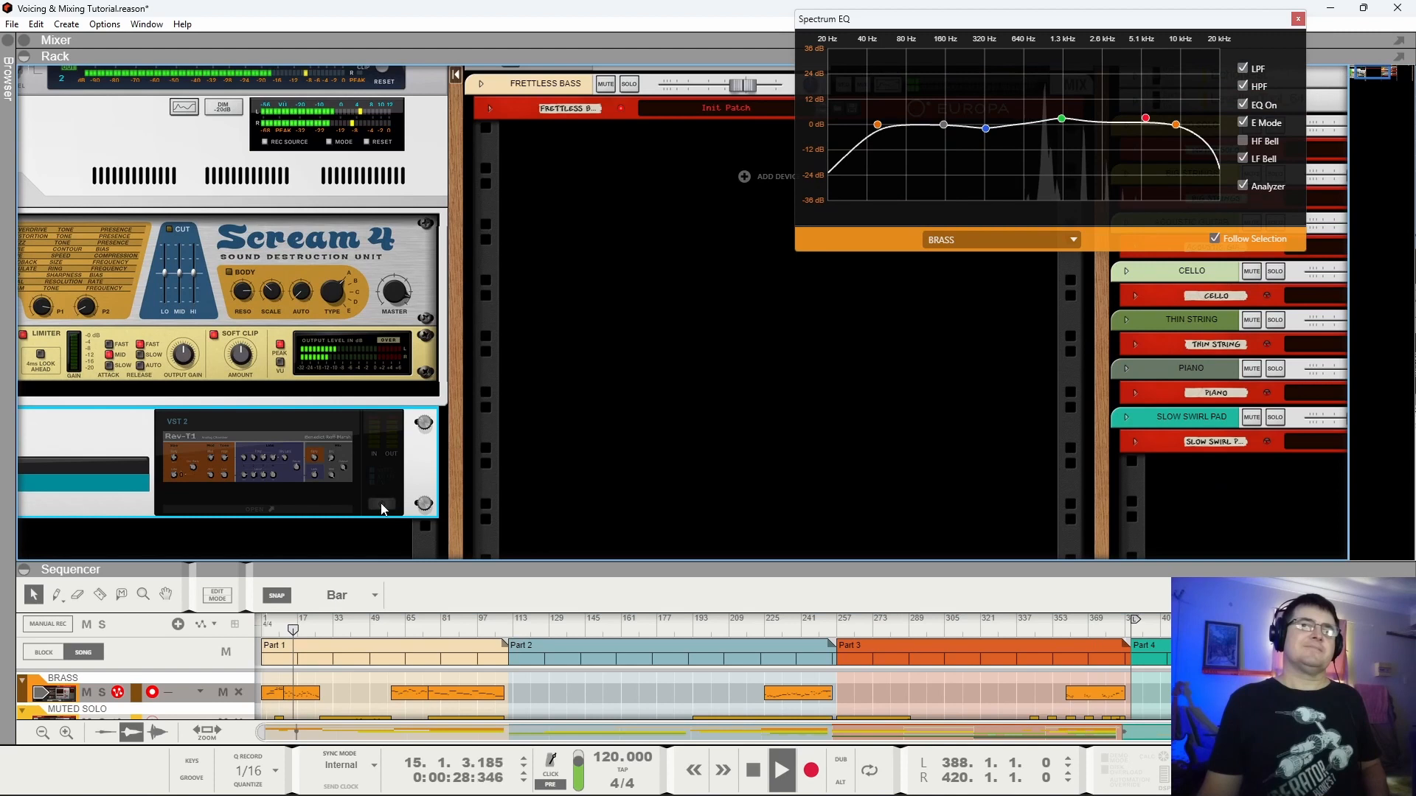
{"action": "left_click", "coordinate": [382, 505]}
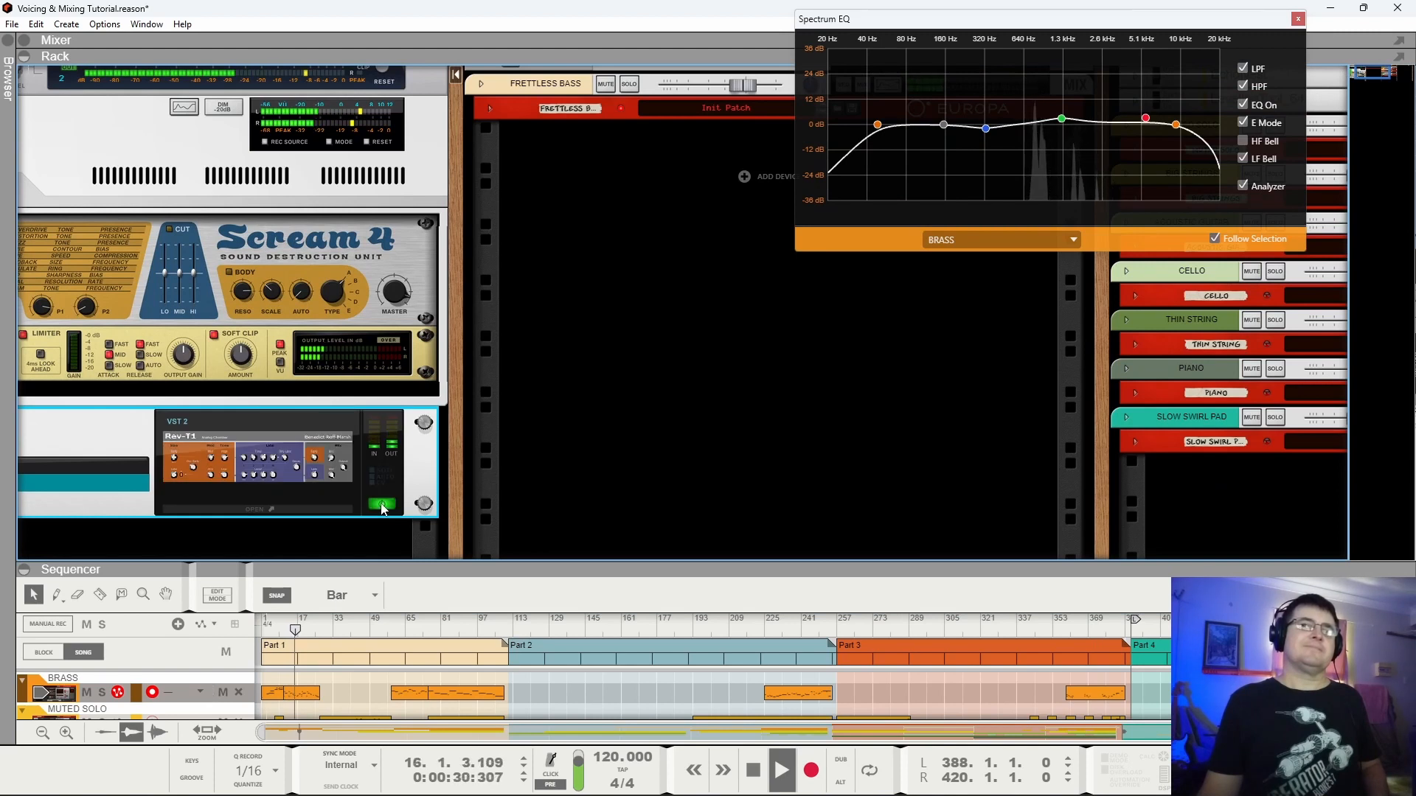
{"action": "key", "text": "space"}
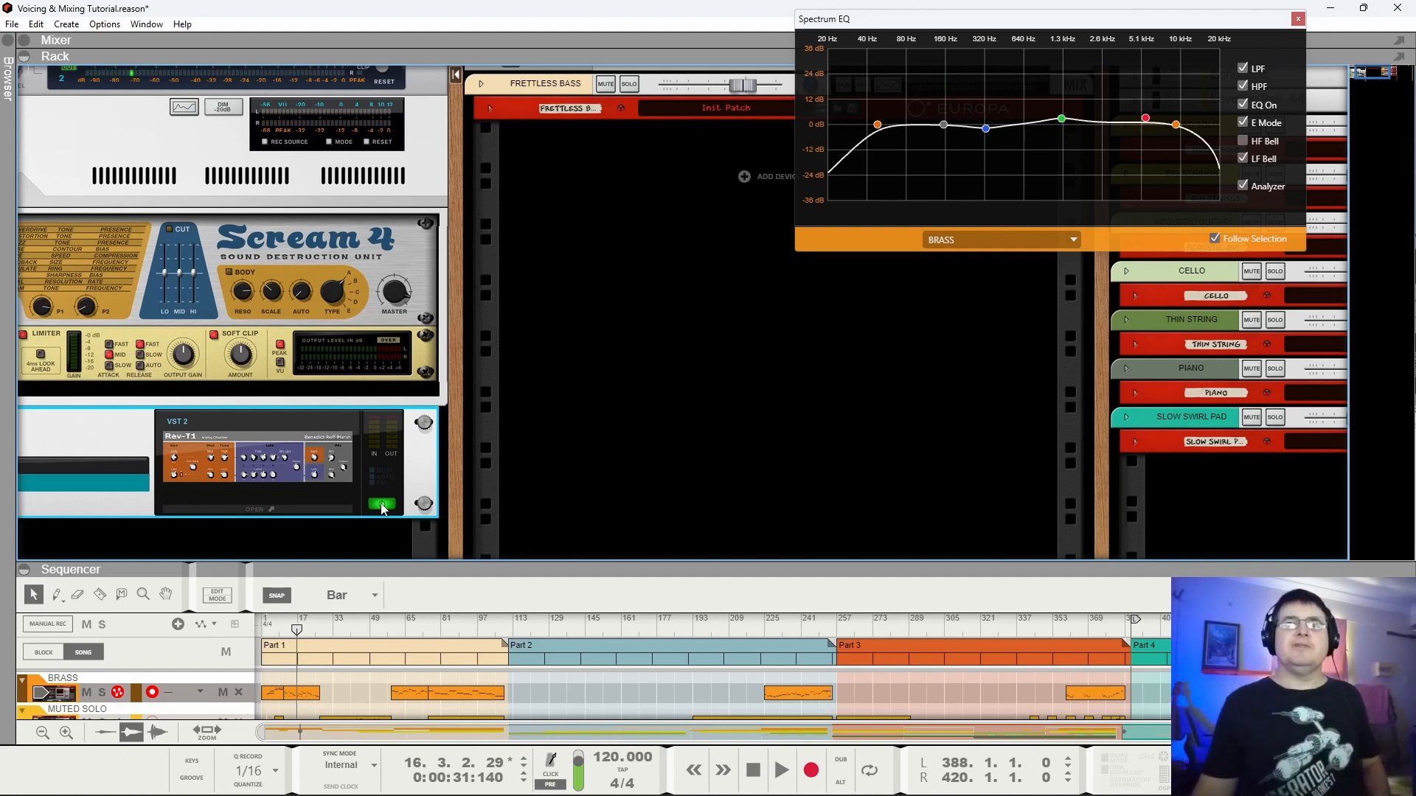
Unfold the MUTED SOLO Europa, play from early in Part 1, and set the channel level to about -4.5 dB.
{"action": "left_click_drag", "start_coordinate": [452, 447], "coordinate": [260, 573]}
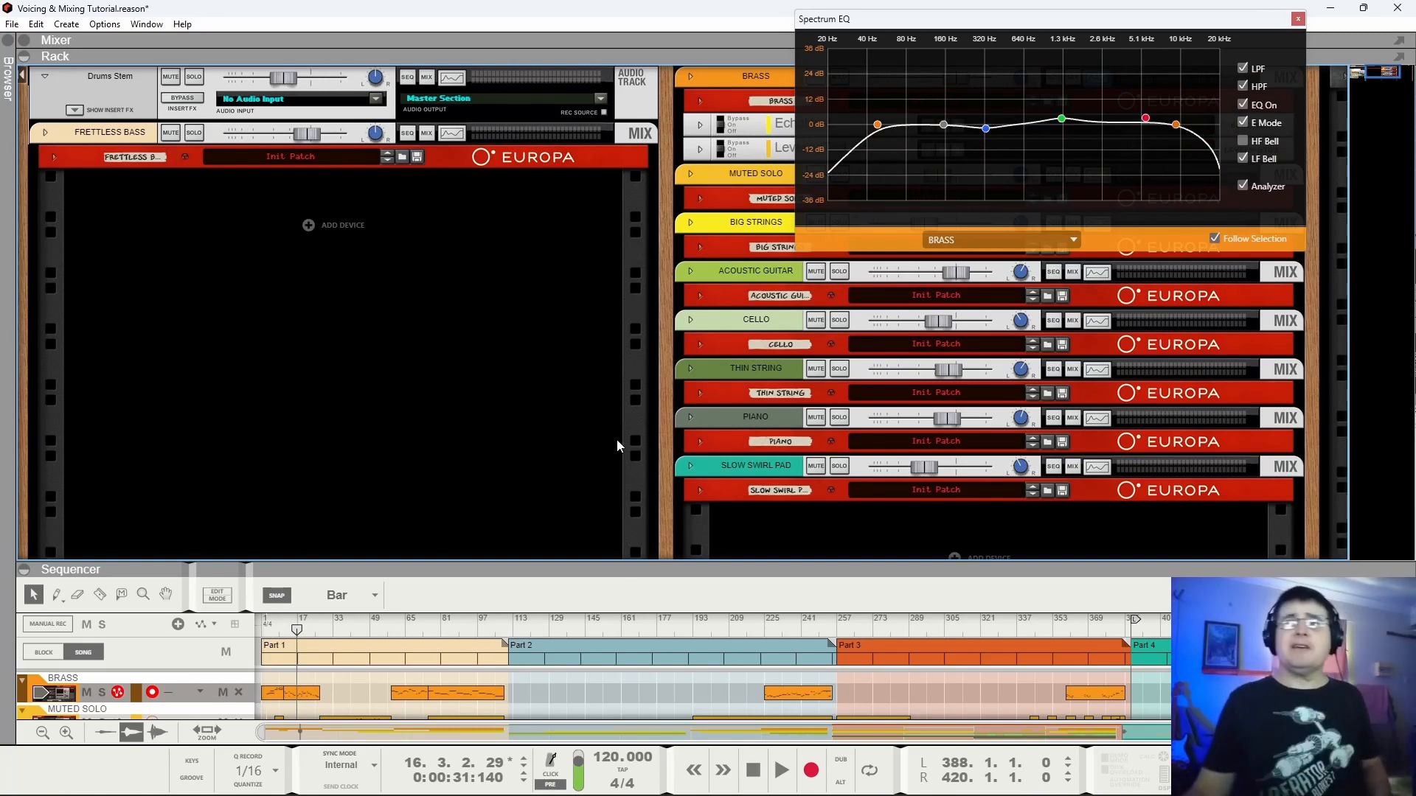
{"action": "left_click_drag", "start_coordinate": [660, 400], "coordinate": [103, 456]}
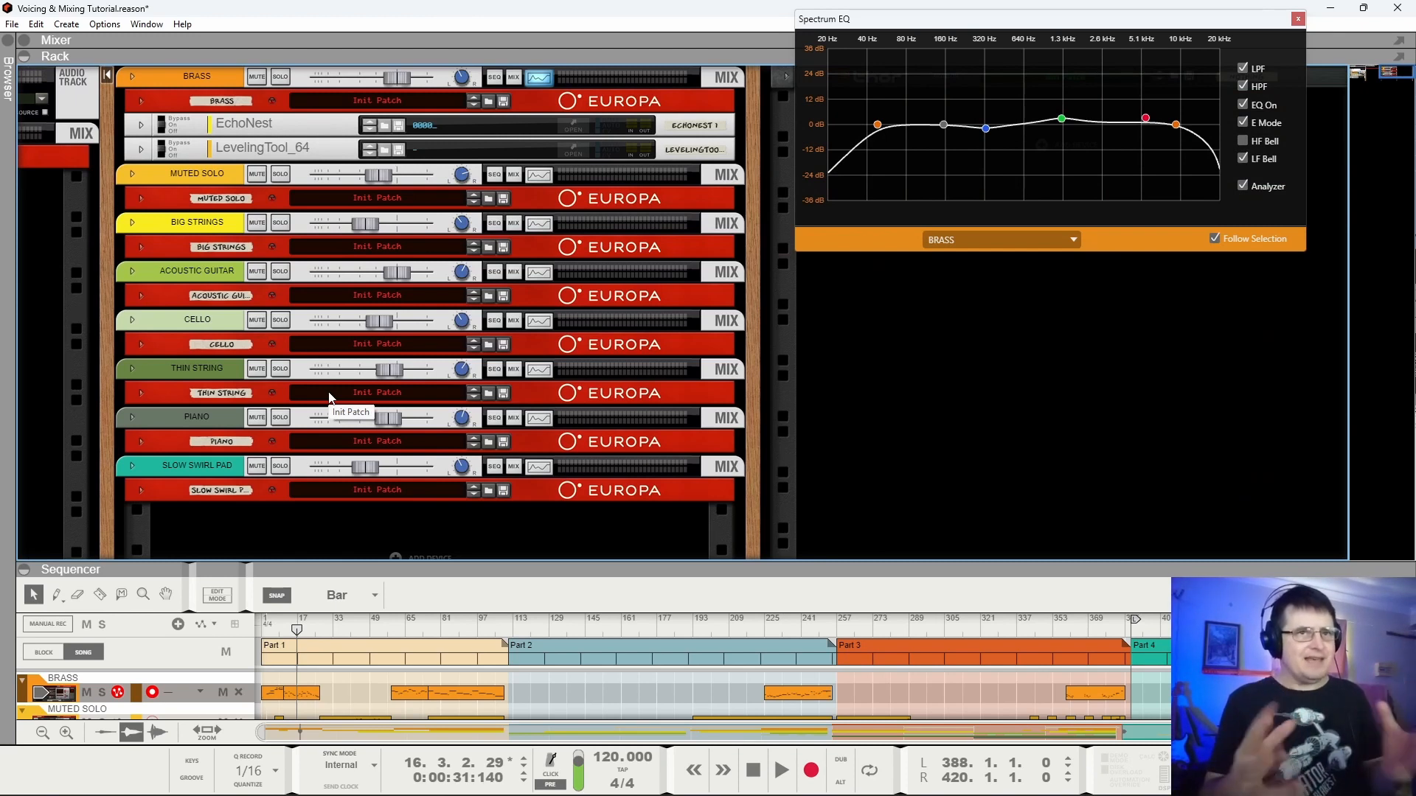
{"action": "left_click", "coordinate": [141, 200]}
{"action": "left_click", "coordinate": [322, 627]}
{"action": "key", "text": "space"}
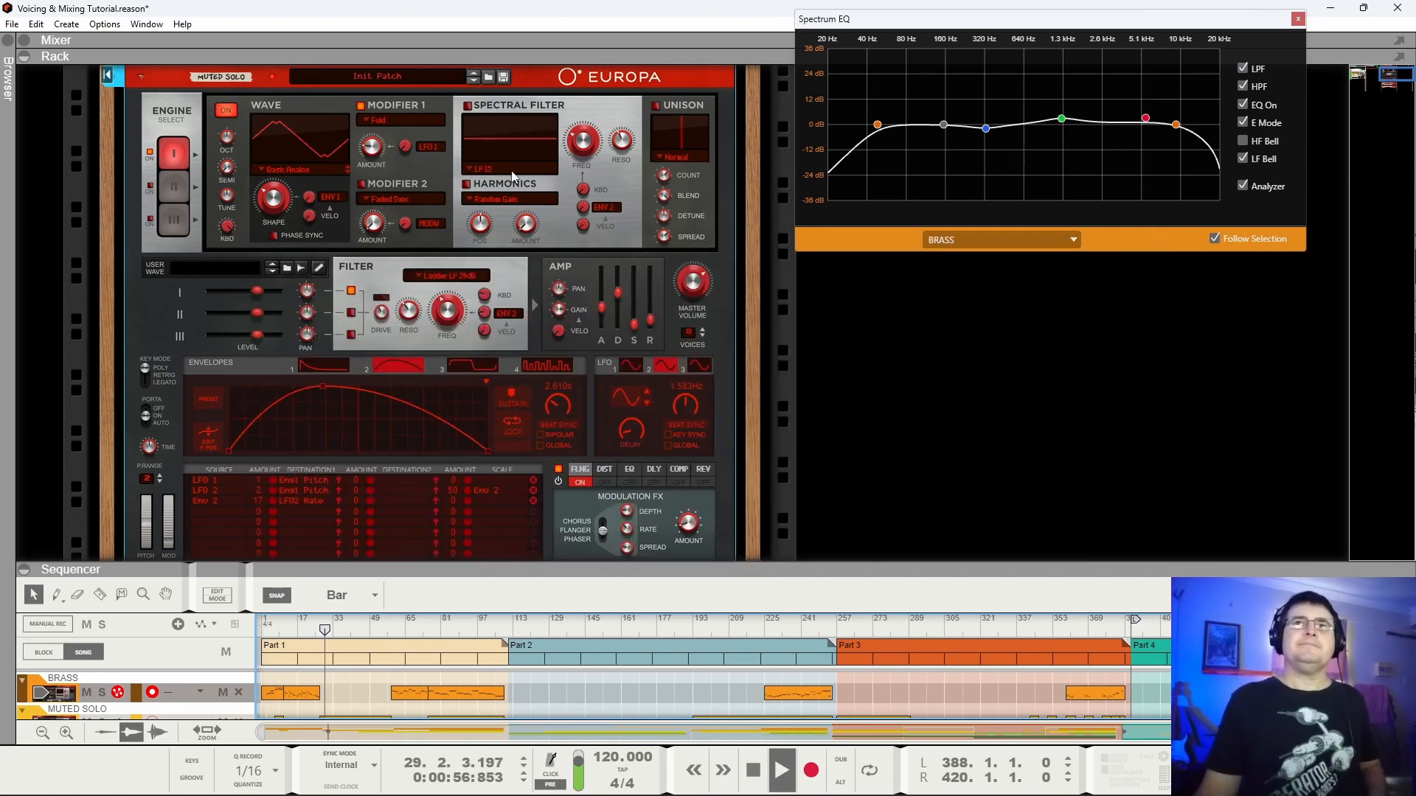
{"action": "scroll", "coordinate": [352, 240], "scroll_direction": "up", "scroll_amount": 2}
{"action": "left_click_drag", "start_coordinate": [375, 157], "coordinate": [384, 161]}
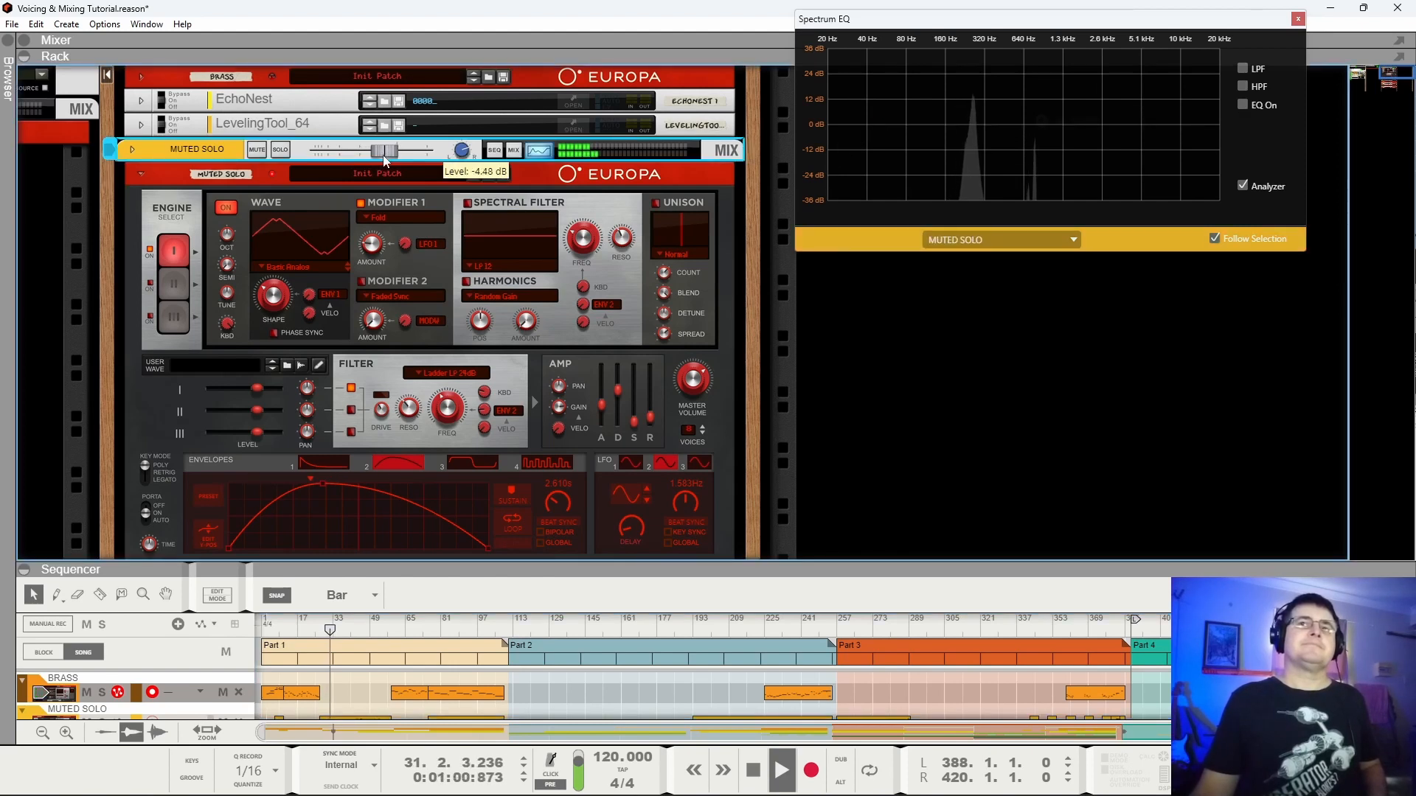
Add a LevelingTool_64 effect after the MUTED SOLO Europa and place its interface just above the device.
{"action": "scroll", "coordinate": [421, 376], "scroll_direction": "down", "scroll_amount": 4}
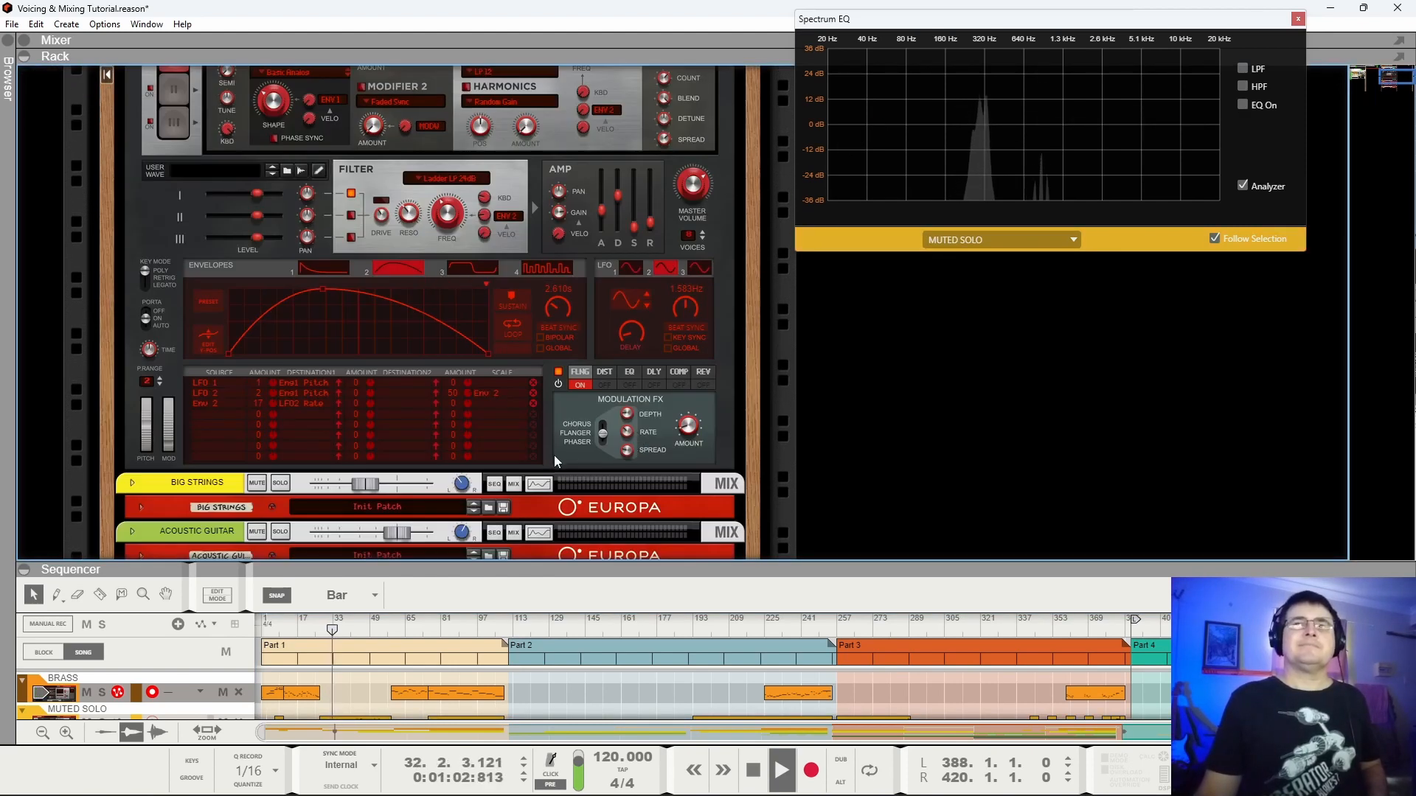
{"action": "right_click", "coordinate": [561, 455]}
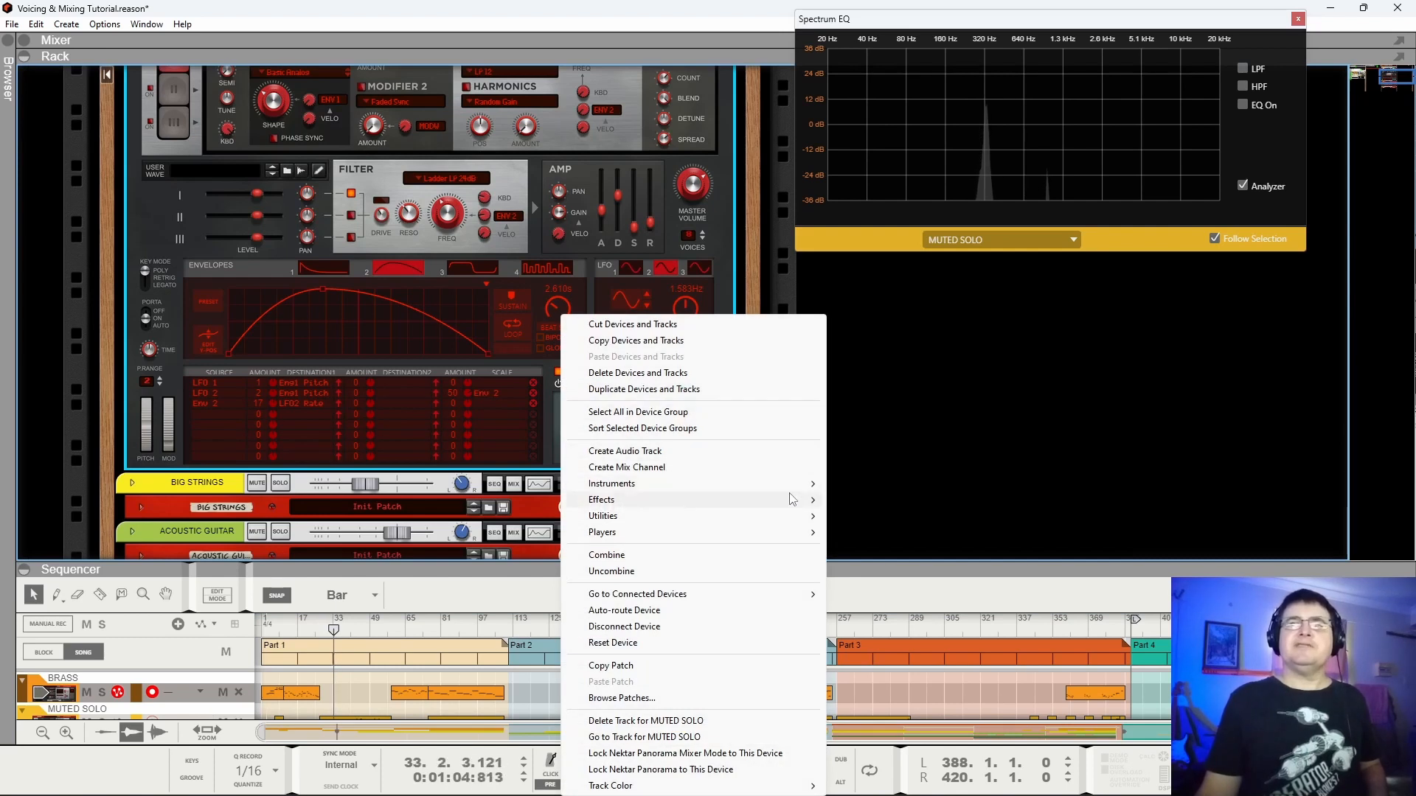
{"action": "mouse_move", "coordinate": [802, 490]}
{"action": "mouse_move", "coordinate": [910, 227]}
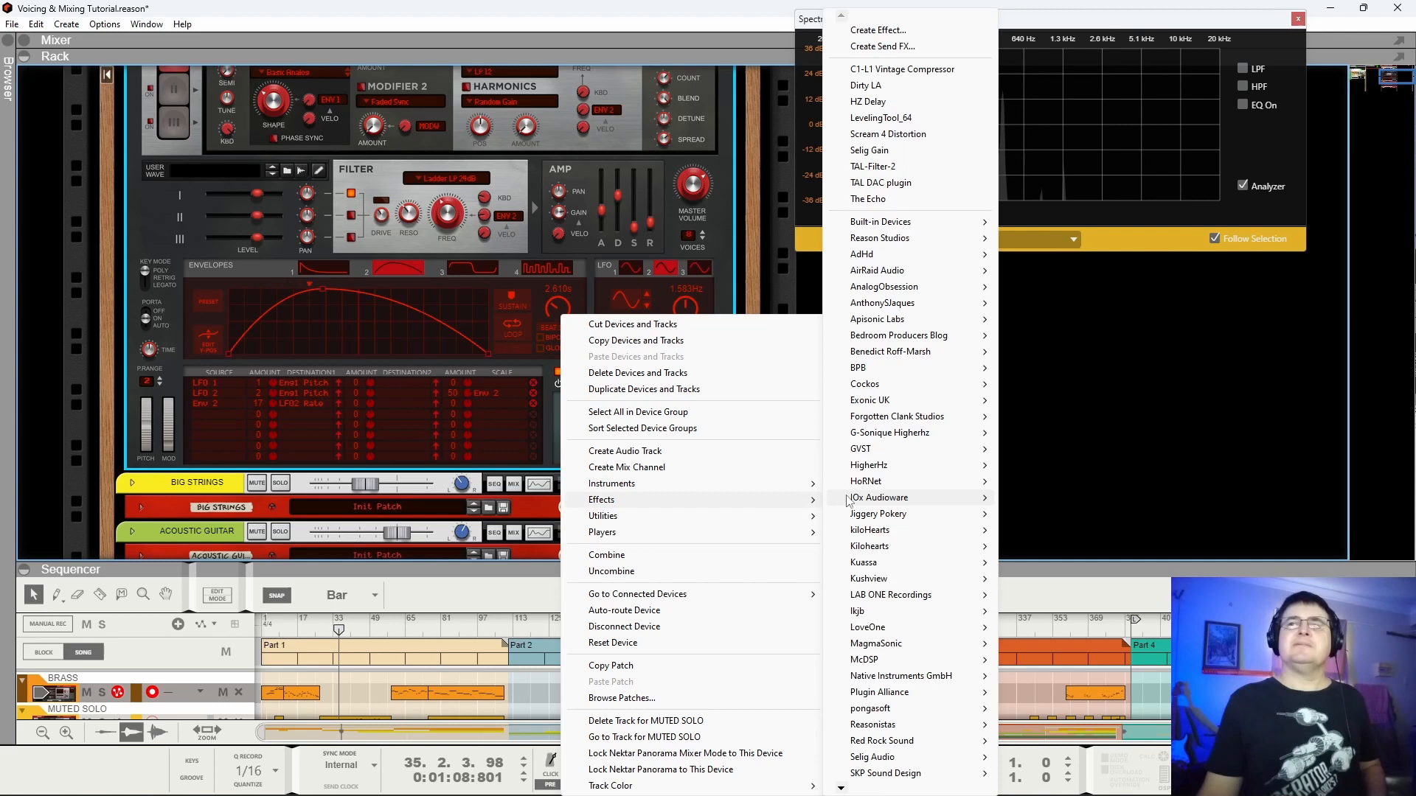
{"action": "left_click", "coordinate": [893, 120]}
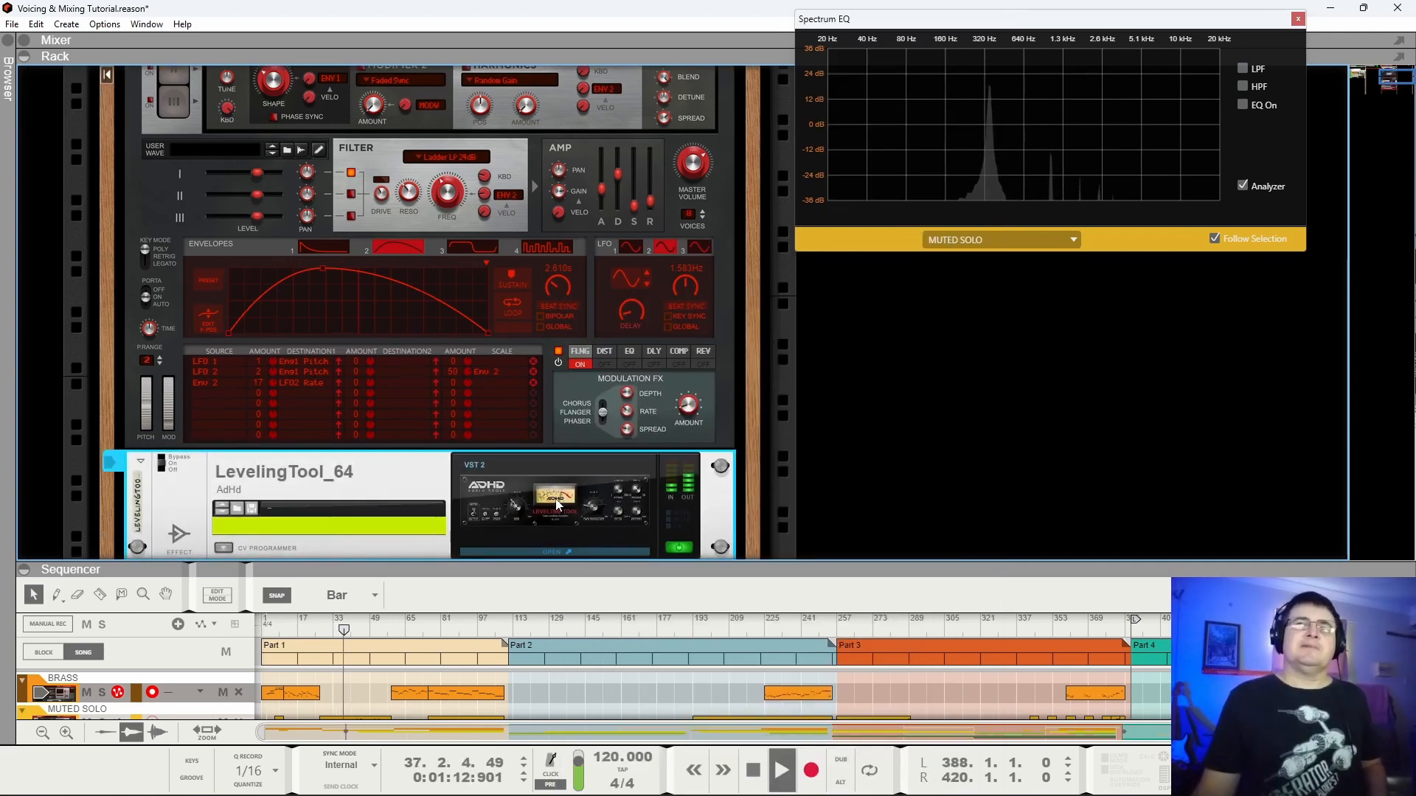
{"action": "left_click_drag", "start_coordinate": [411, 53], "coordinate": [474, 243]}
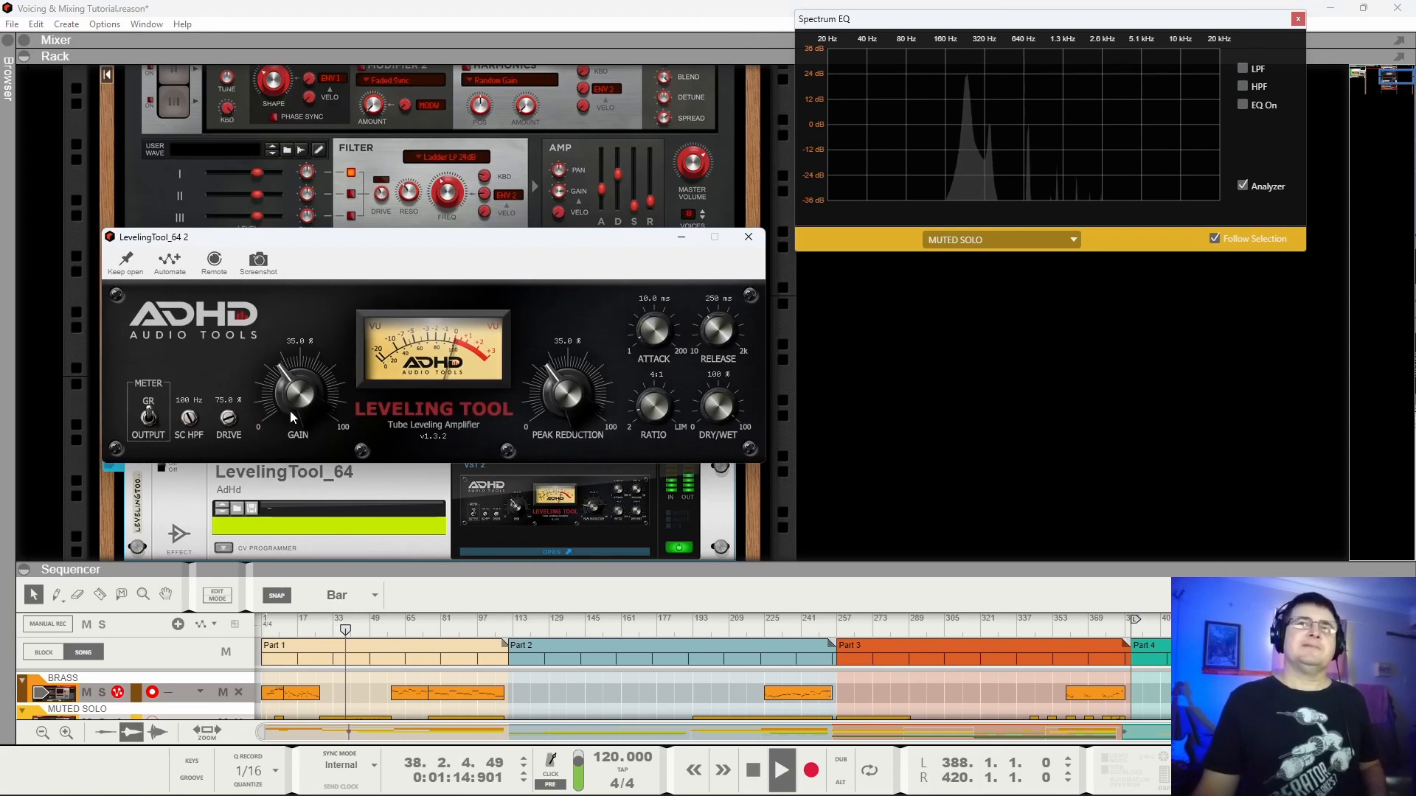
Set the MUTED SOLO LevelingTool_64 to about 61 % drive, 19.6 % gain, 55 % peak reduction and 124 ms attack.
{"action": "scroll", "coordinate": [231, 436], "scroll_direction": "down", "scroll_amount": 2}
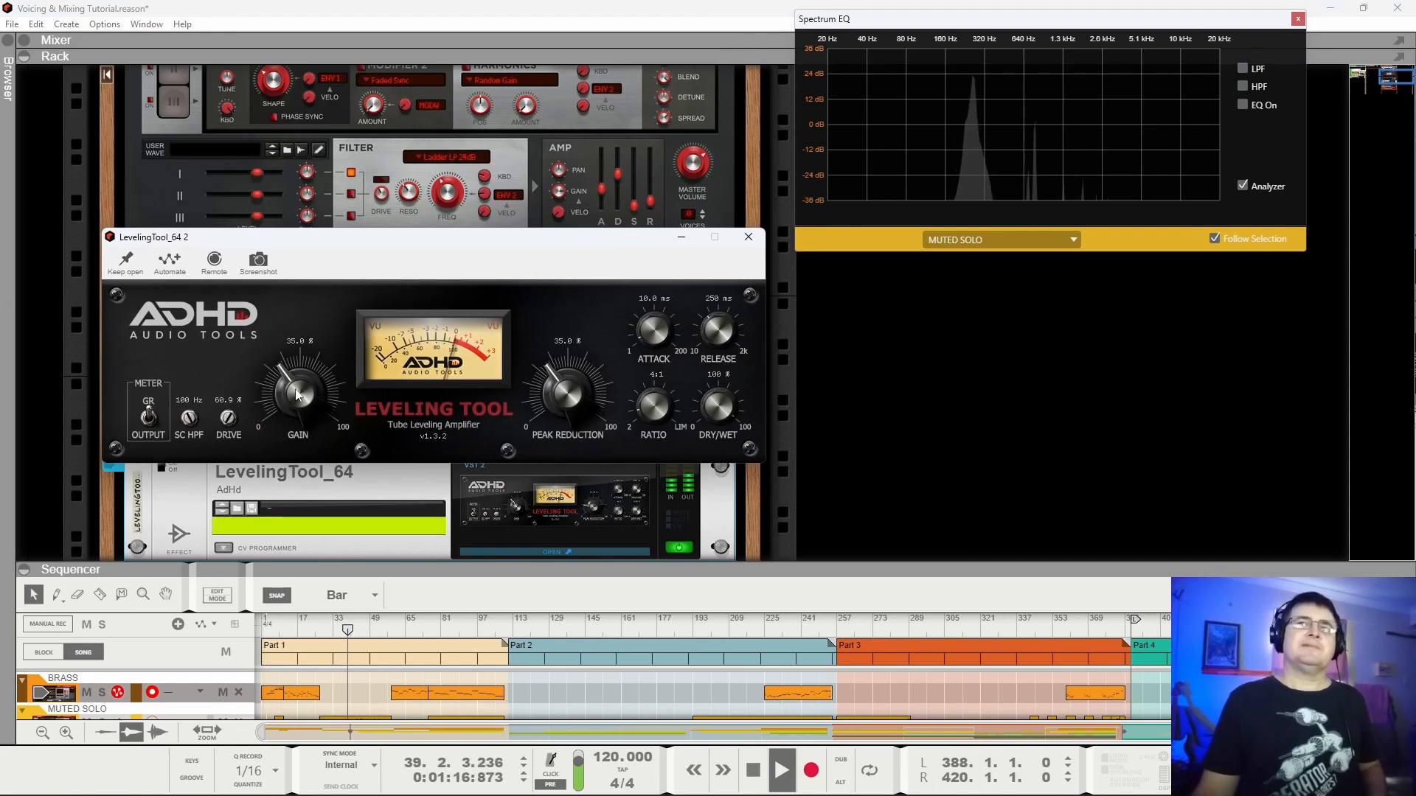
{"action": "left_click_drag", "start_coordinate": [298, 414], "coordinate": [299, 452]}
{"action": "left_click_drag", "start_coordinate": [550, 393], "coordinate": [578, 316]}
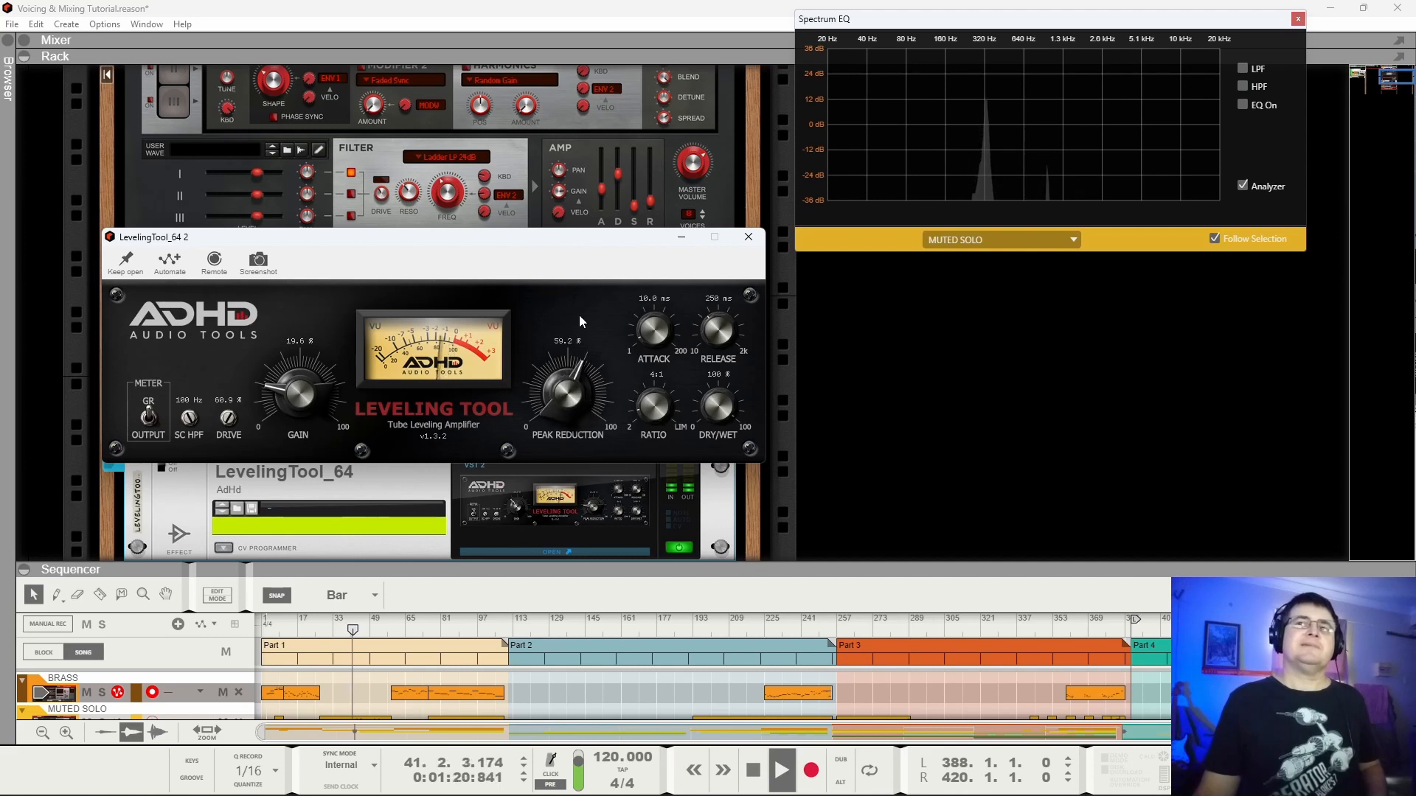
{"action": "left_click_drag", "start_coordinate": [580, 398], "coordinate": [572, 407]}
{"action": "left_click_drag", "start_coordinate": [668, 340], "coordinate": [669, 313]}
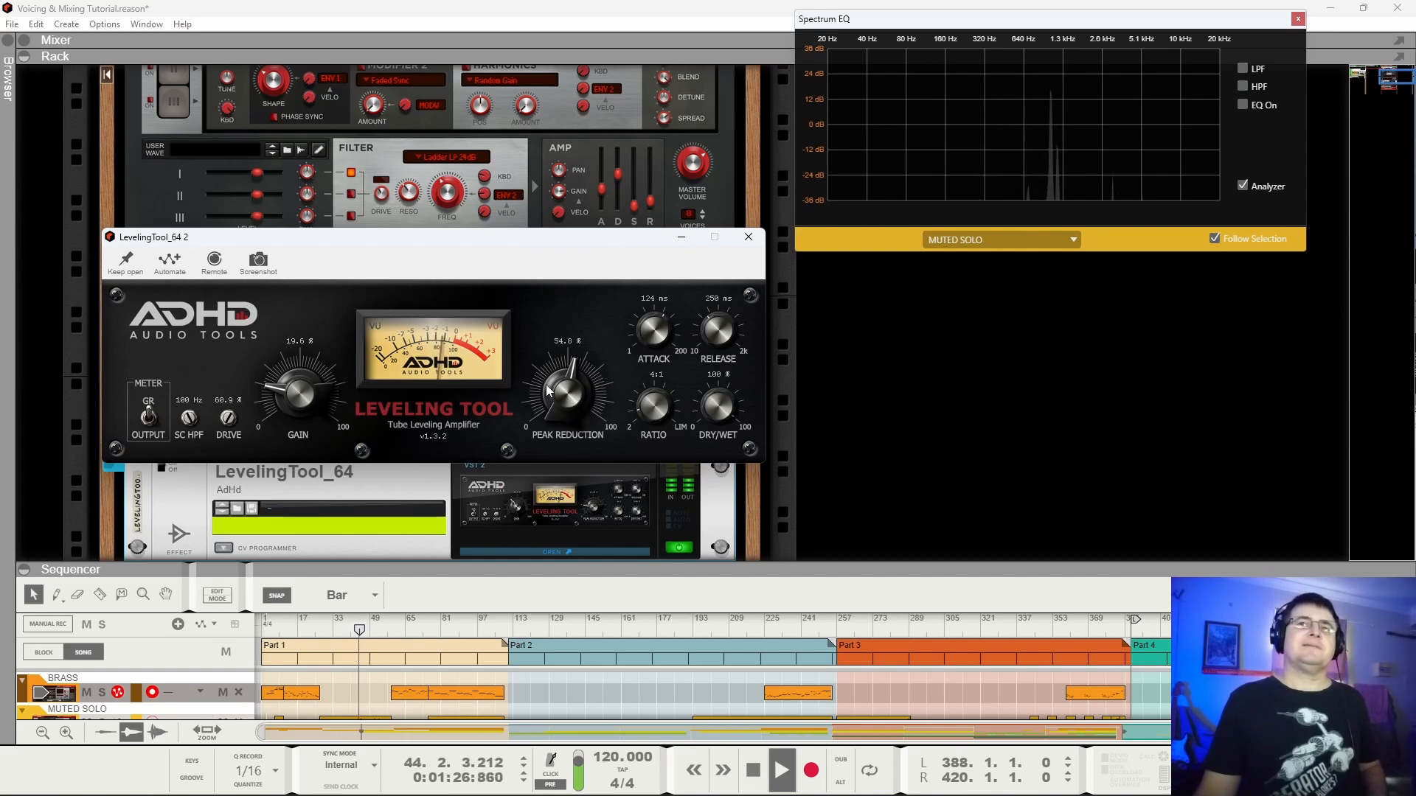
Move the LevelingTool_64 interface clear of its device, replay from before bar 30, and set drive to about 60 % and release to 116 ms.
{"action": "left_click_drag", "start_coordinate": [433, 237], "coordinate": [833, 341]}
{"action": "left_click_drag", "start_coordinate": [347, 625], "coordinate": [317, 634]}
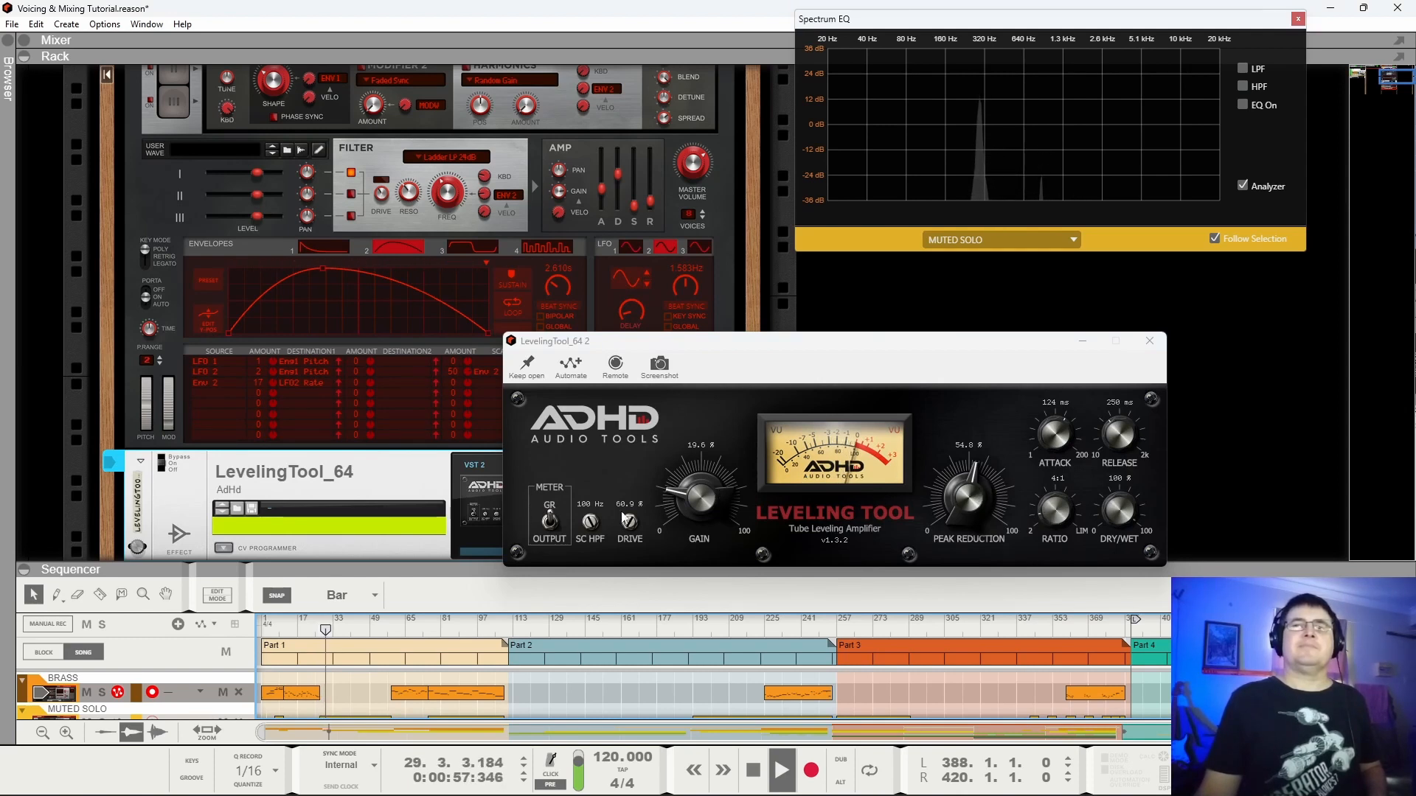
{"action": "mouse_move", "coordinate": [631, 530]}
{"action": "left_mouse_down"}
{"action": "mouse_move", "coordinate": [639, 483]}
{"action": "mouse_move", "coordinate": [638, 520]}
{"action": "left_mouse_up"}
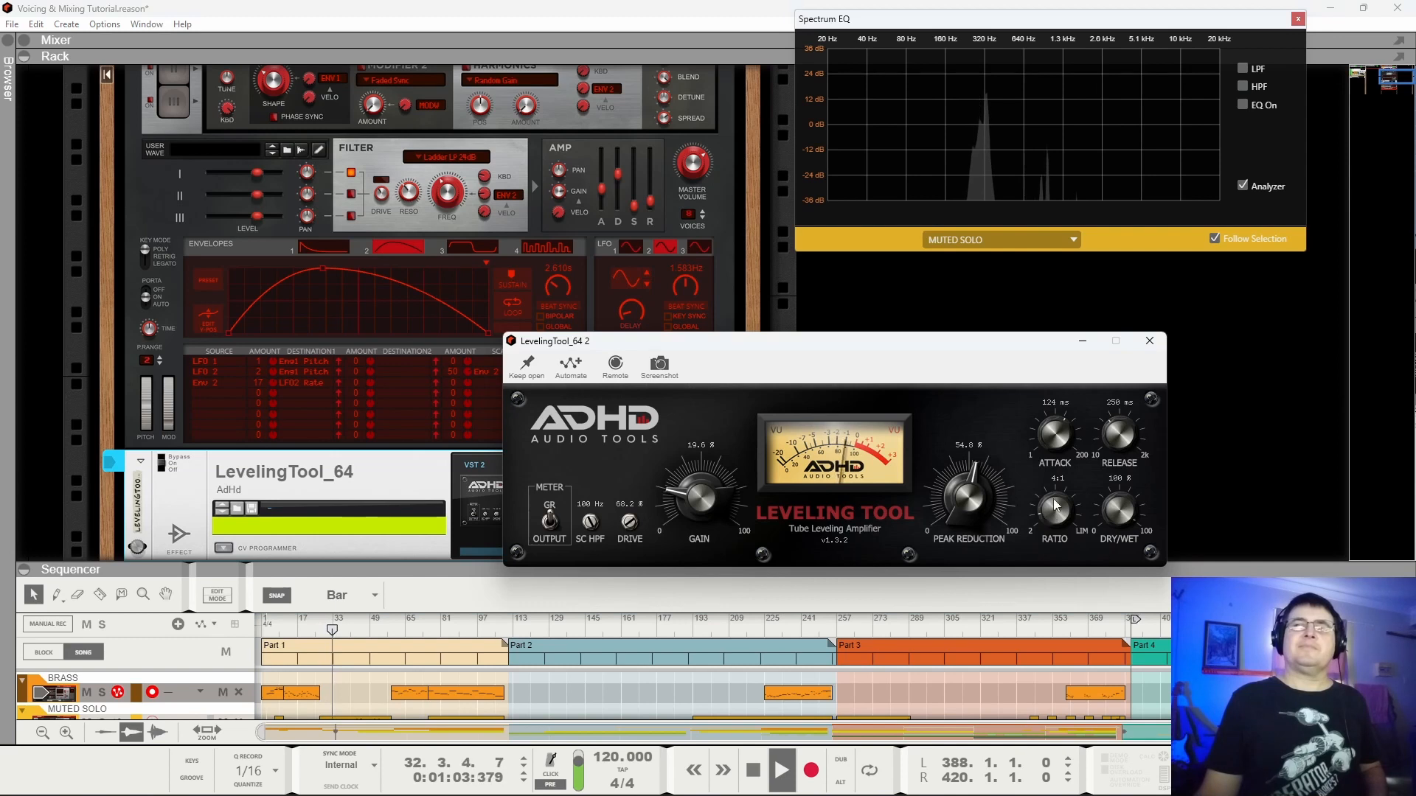
{"action": "mouse_move", "coordinate": [1120, 436]}
{"action": "left_mouse_down"}
{"action": "mouse_move", "coordinate": [1120, 464]}
{"action": "mouse_move", "coordinate": [1118, 450]}
{"action": "left_mouse_up"}
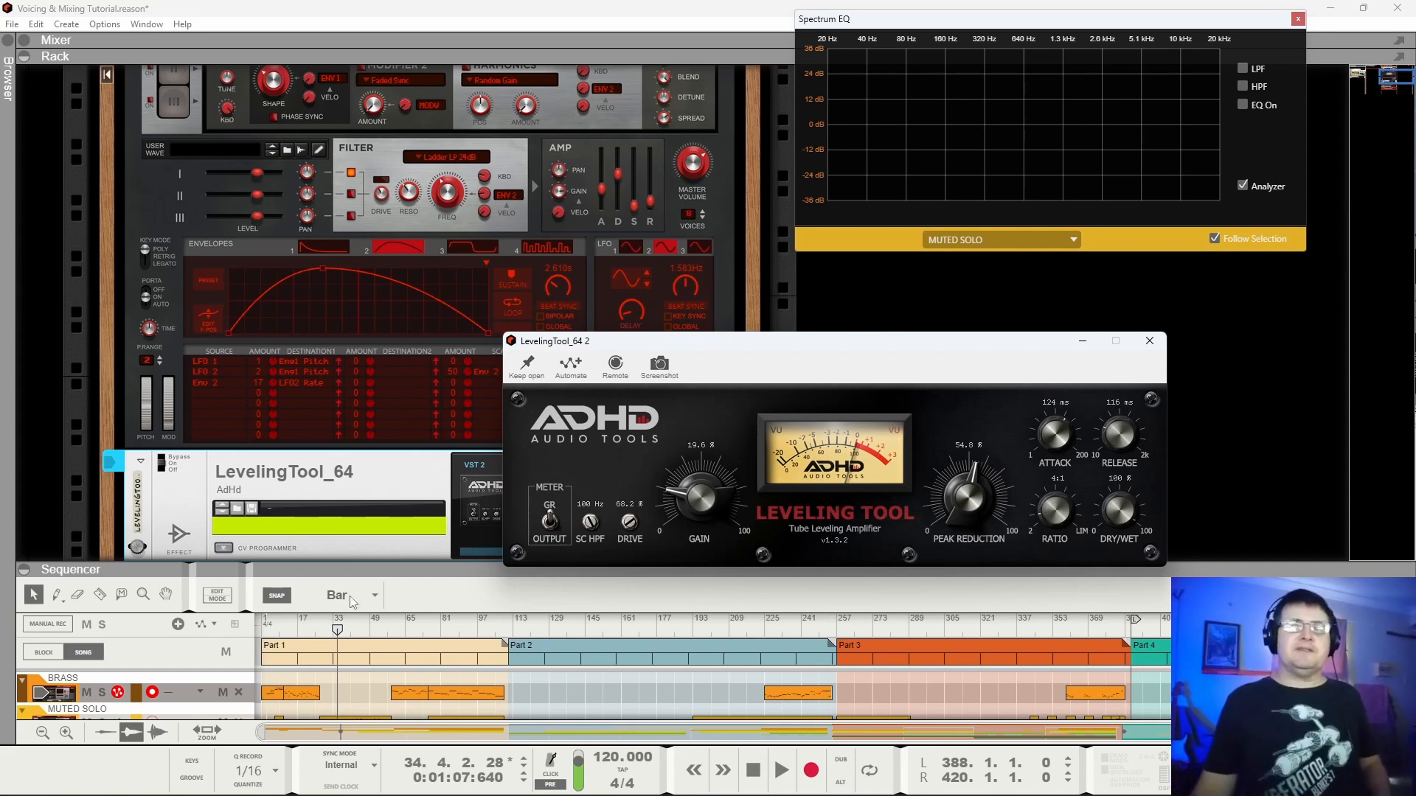
Audition the muted solo clips late and early in Part 1, comparing the sound with the LevelingTool_64 bypassed and on.
{"action": "left_click", "coordinate": [398, 631]}
{"action": "scroll", "coordinate": [446, 646], "scroll_direction": "down", "scroll_amount": 2}
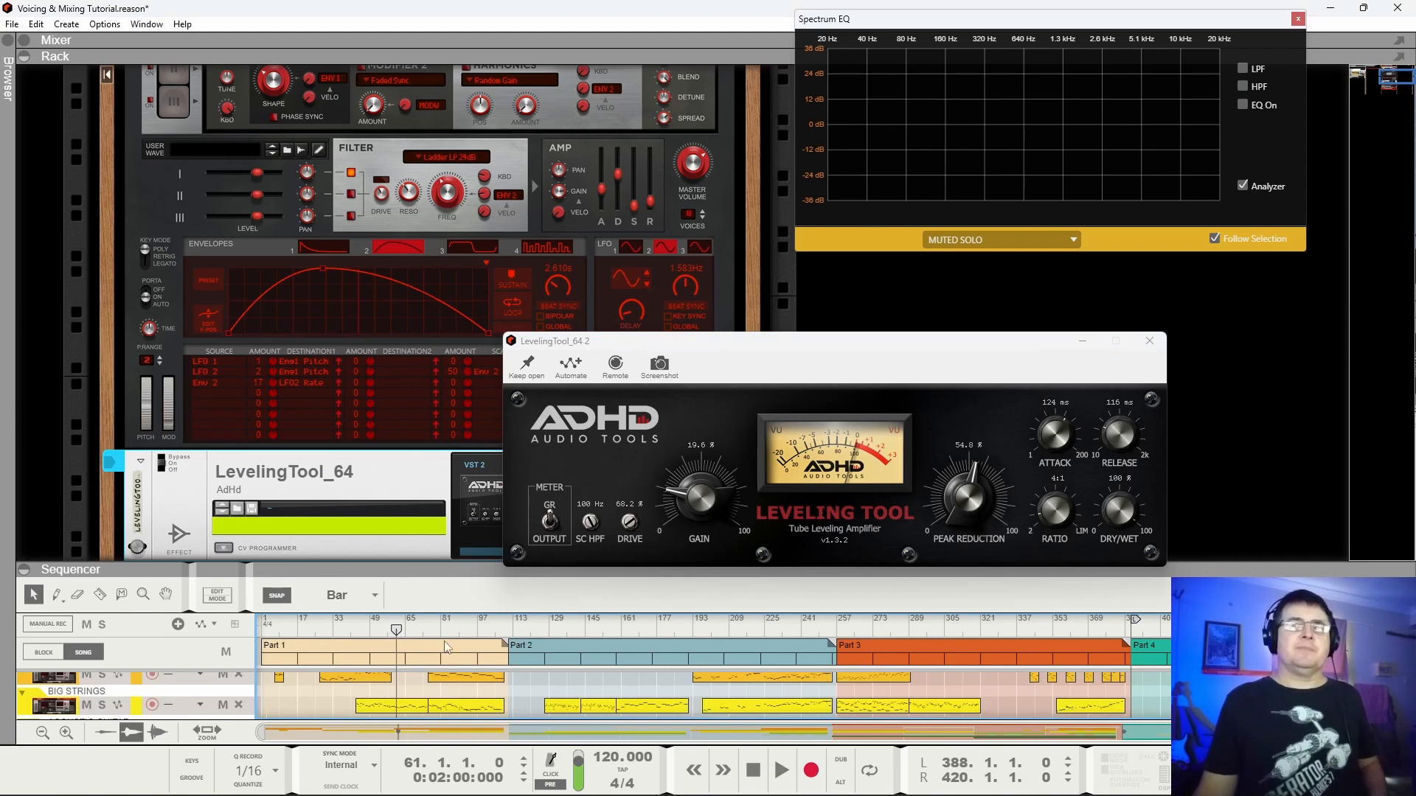
{"action": "left_click", "coordinate": [430, 630]}
{"action": "key", "text": "space"}
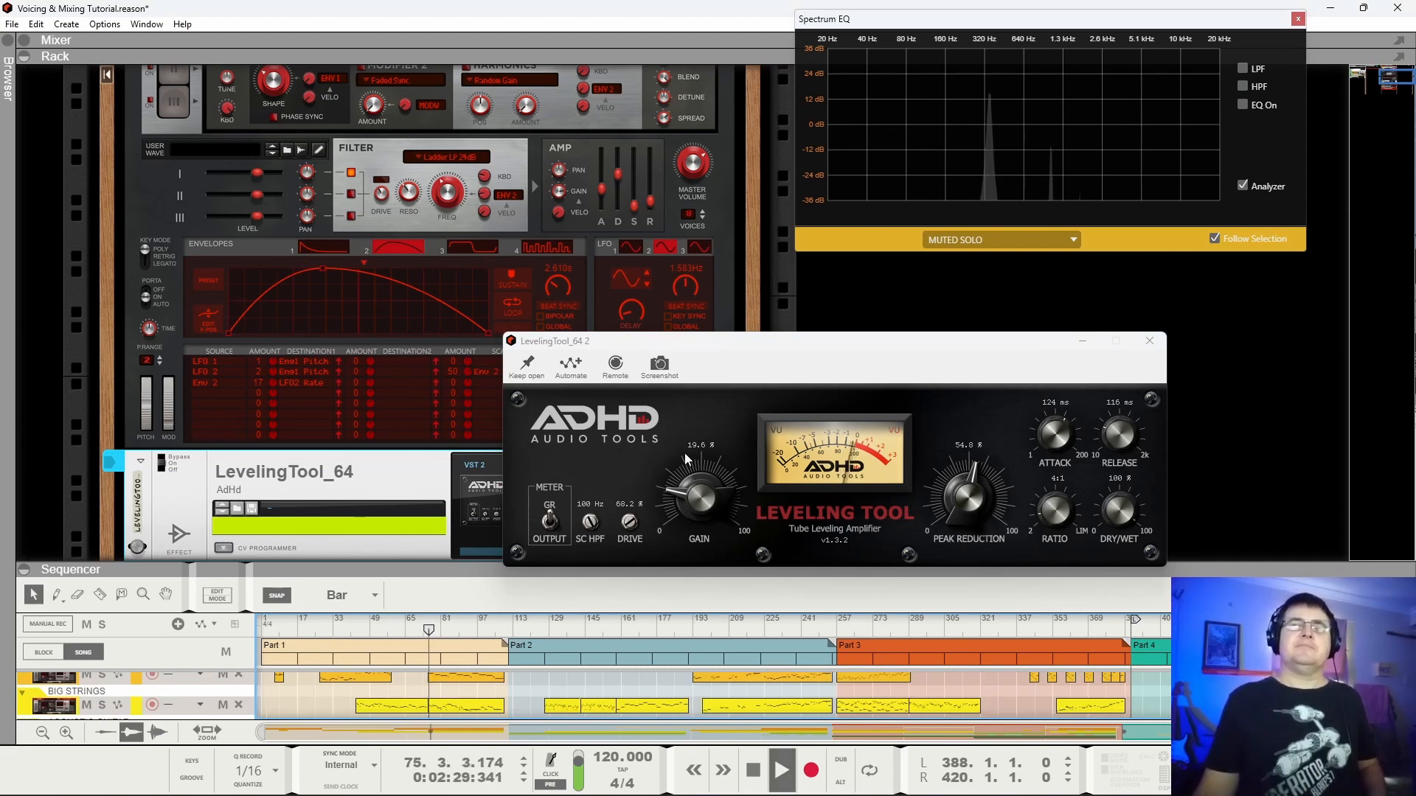
{"action": "left_click", "coordinate": [163, 465]}
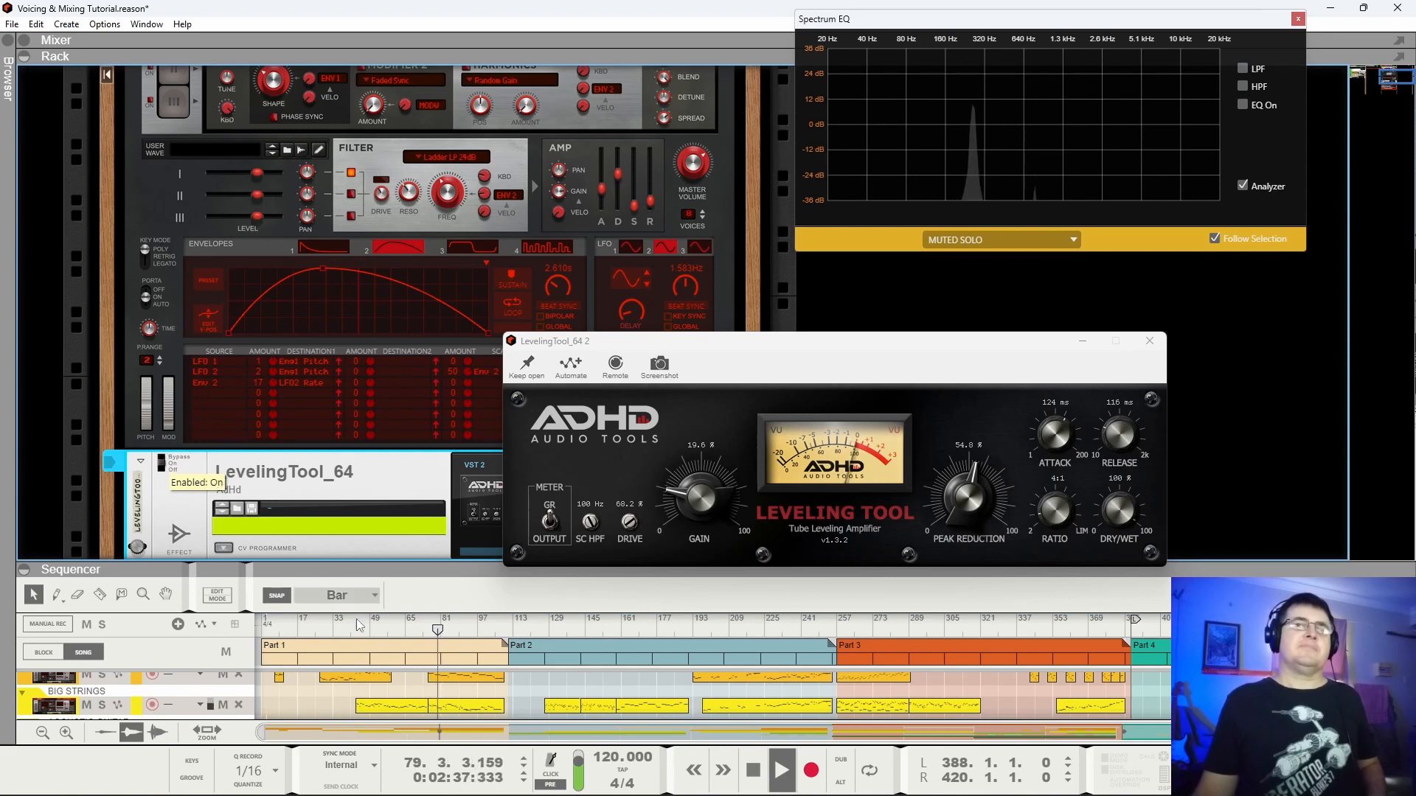
{"action": "left_click", "coordinate": [281, 630]}
{"action": "left_click", "coordinate": [277, 631]}
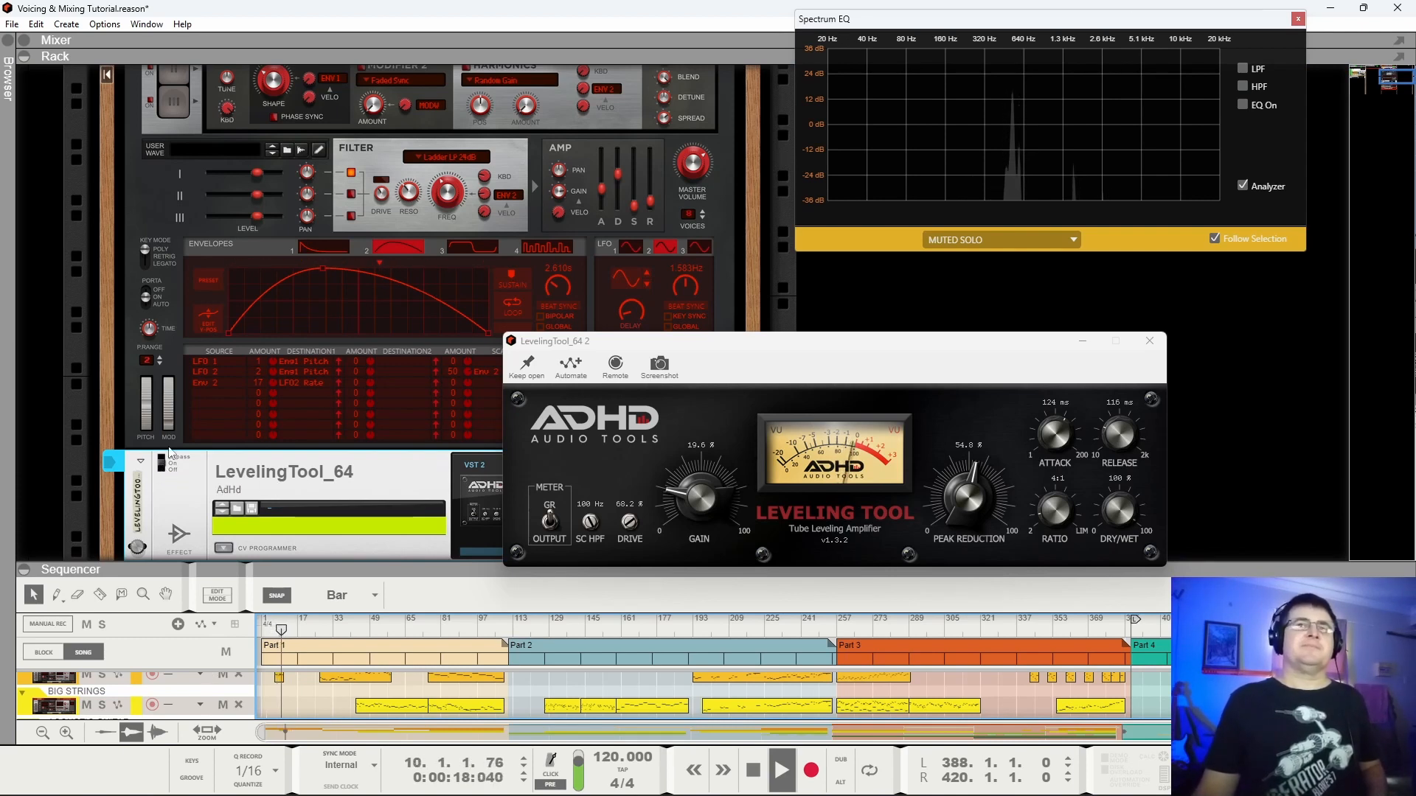
Stop playback and fold the MUTED SOLO Europa and its LevelingTool_64 in the rack.
{"action": "key", "text": "space"}
{"action": "scroll", "coordinate": [147, 296], "scroll_direction": "up", "scroll_amount": 3}
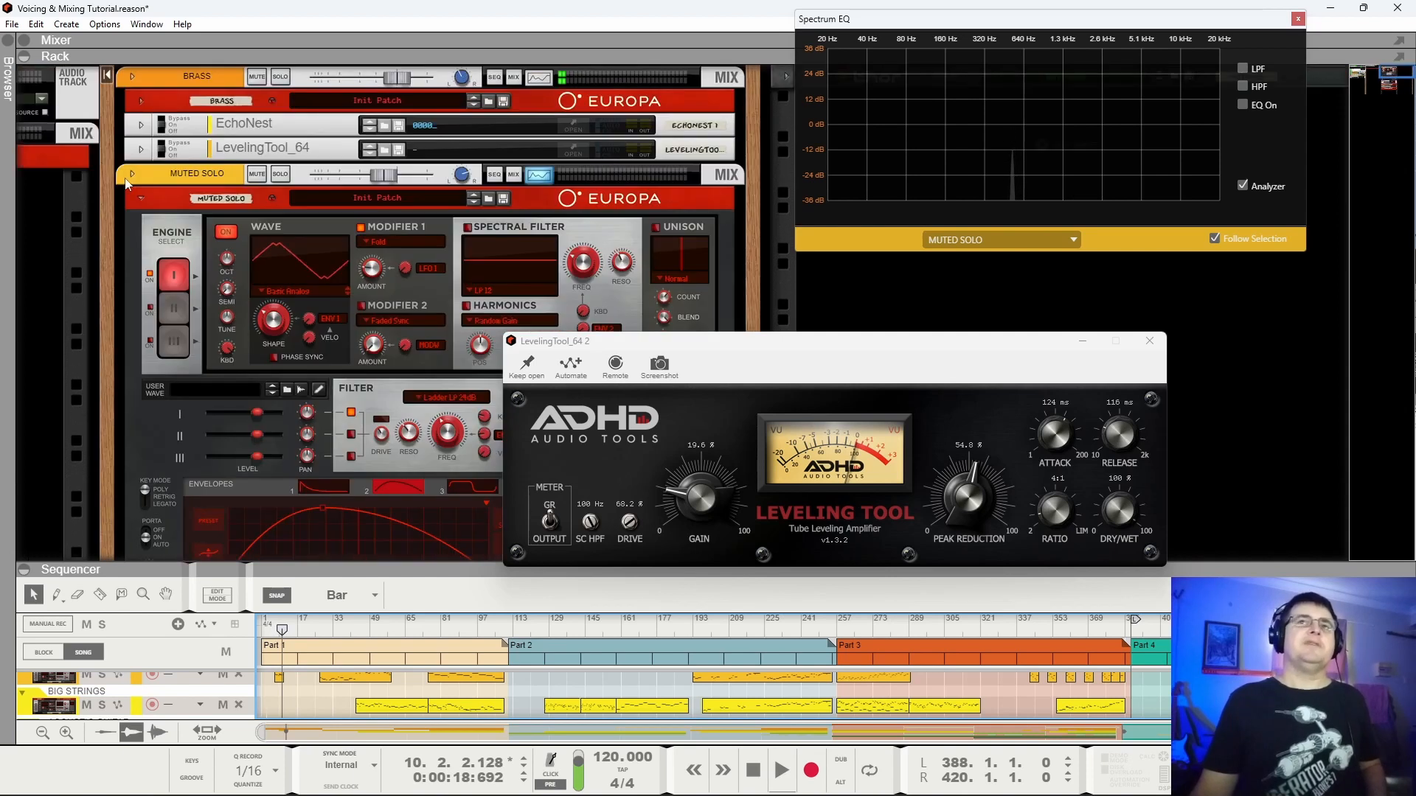
{"action": "left_click", "coordinate": [142, 196]}
{"action": "left_click", "coordinate": [142, 221]}
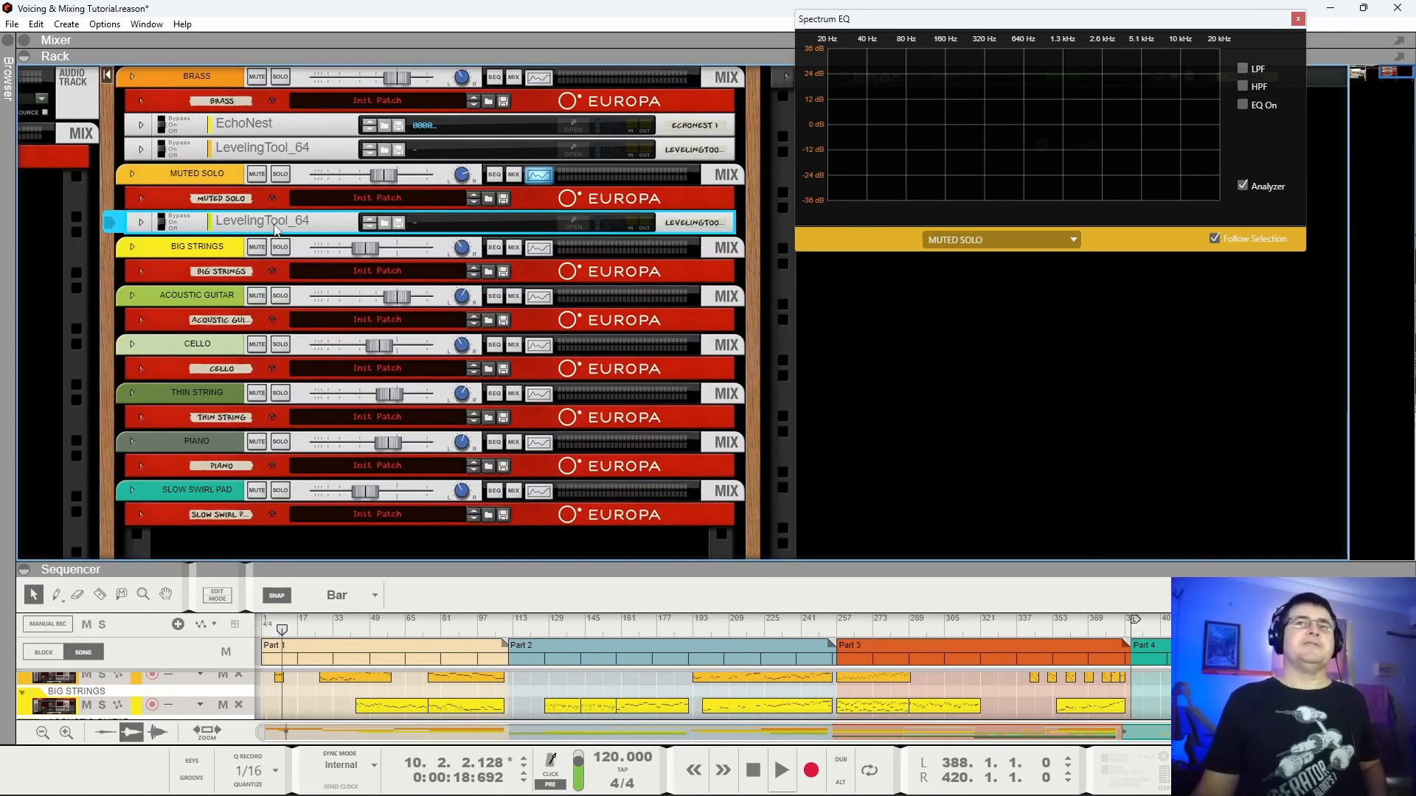
Add a Benedict Roff-Marsh MoDelay 2021 effect after the MUTED SOLO LevelingTool_64 and place its interface just below the device.
{"action": "right_click", "coordinate": [278, 226]}
{"action": "mouse_move", "coordinate": [446, 408]}
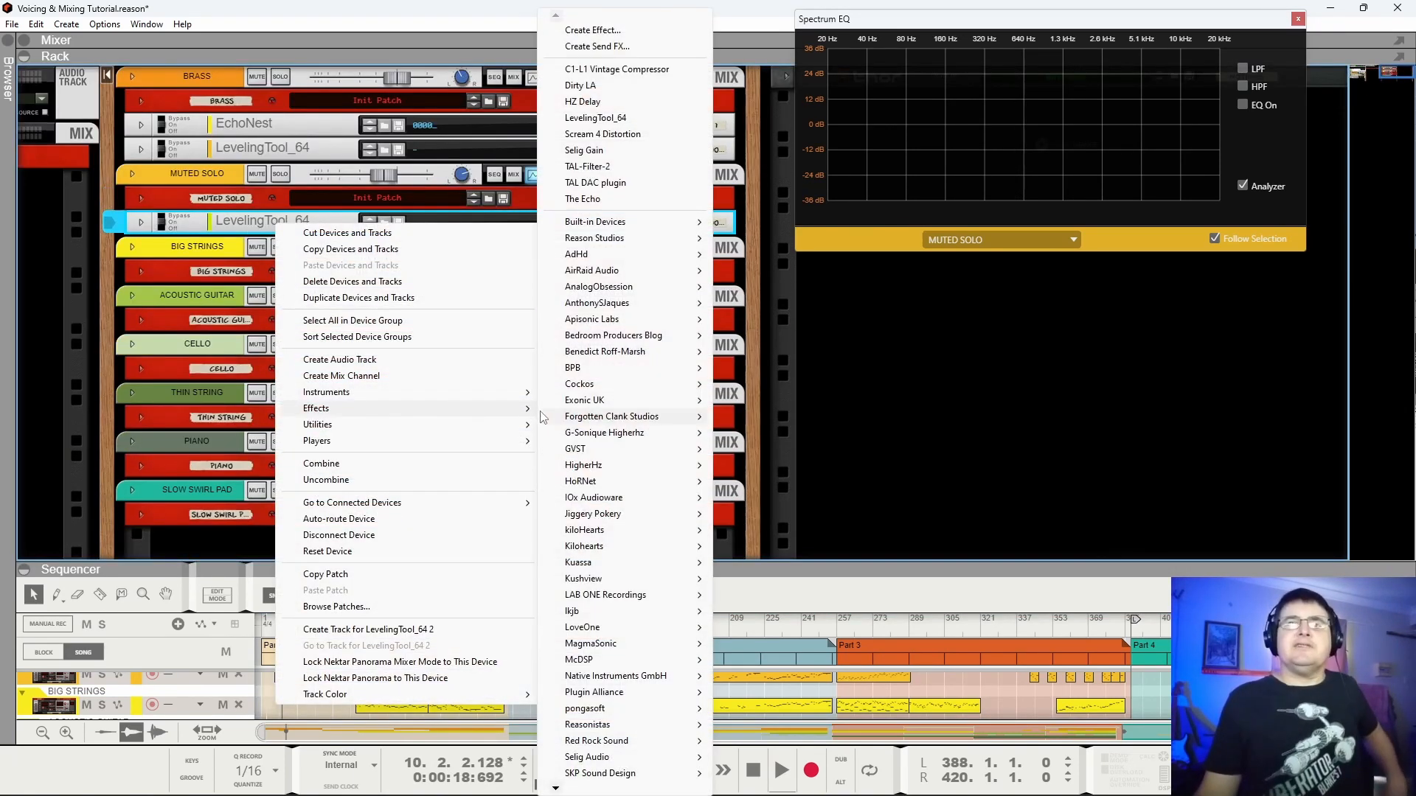
{"action": "mouse_move", "coordinate": [542, 417]}
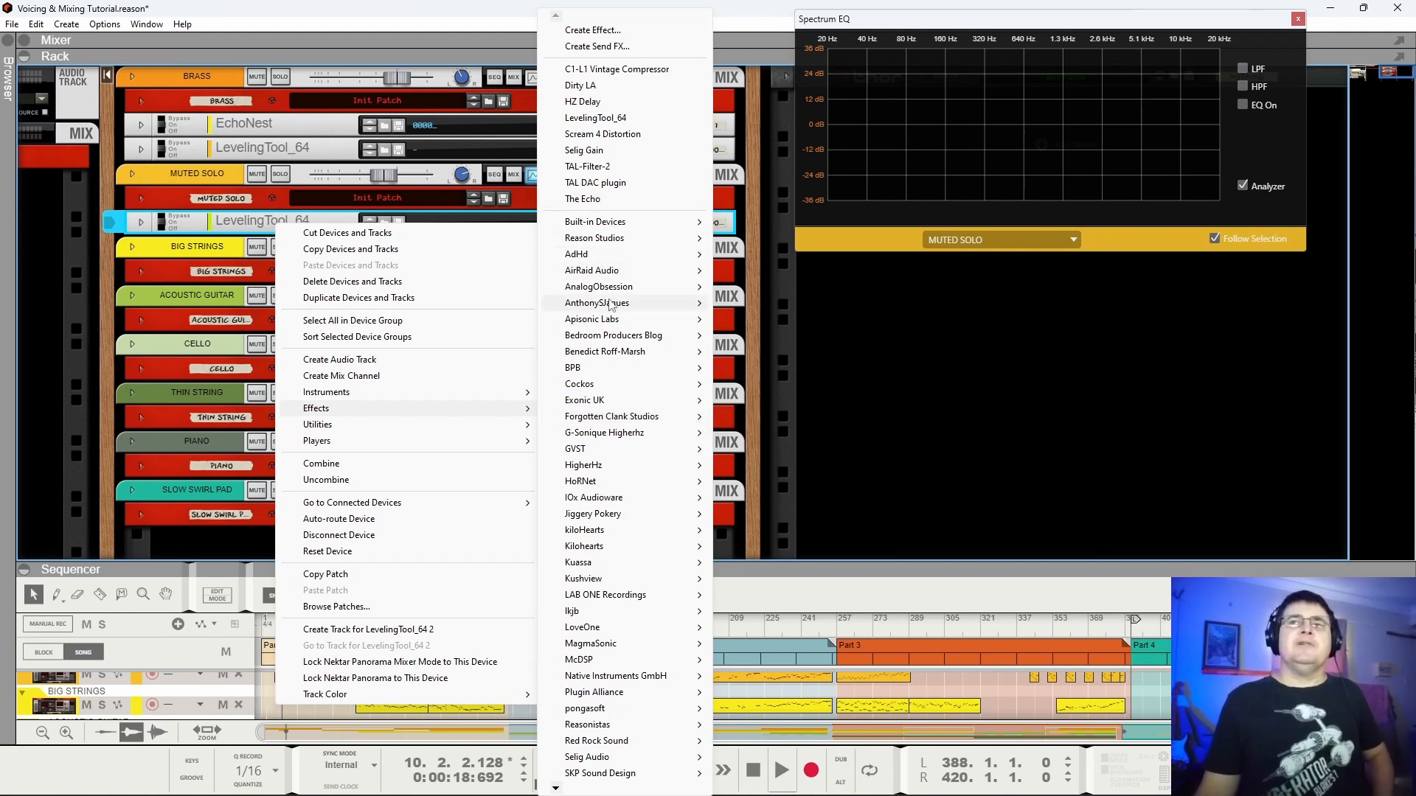
{"action": "mouse_move", "coordinate": [668, 355]}
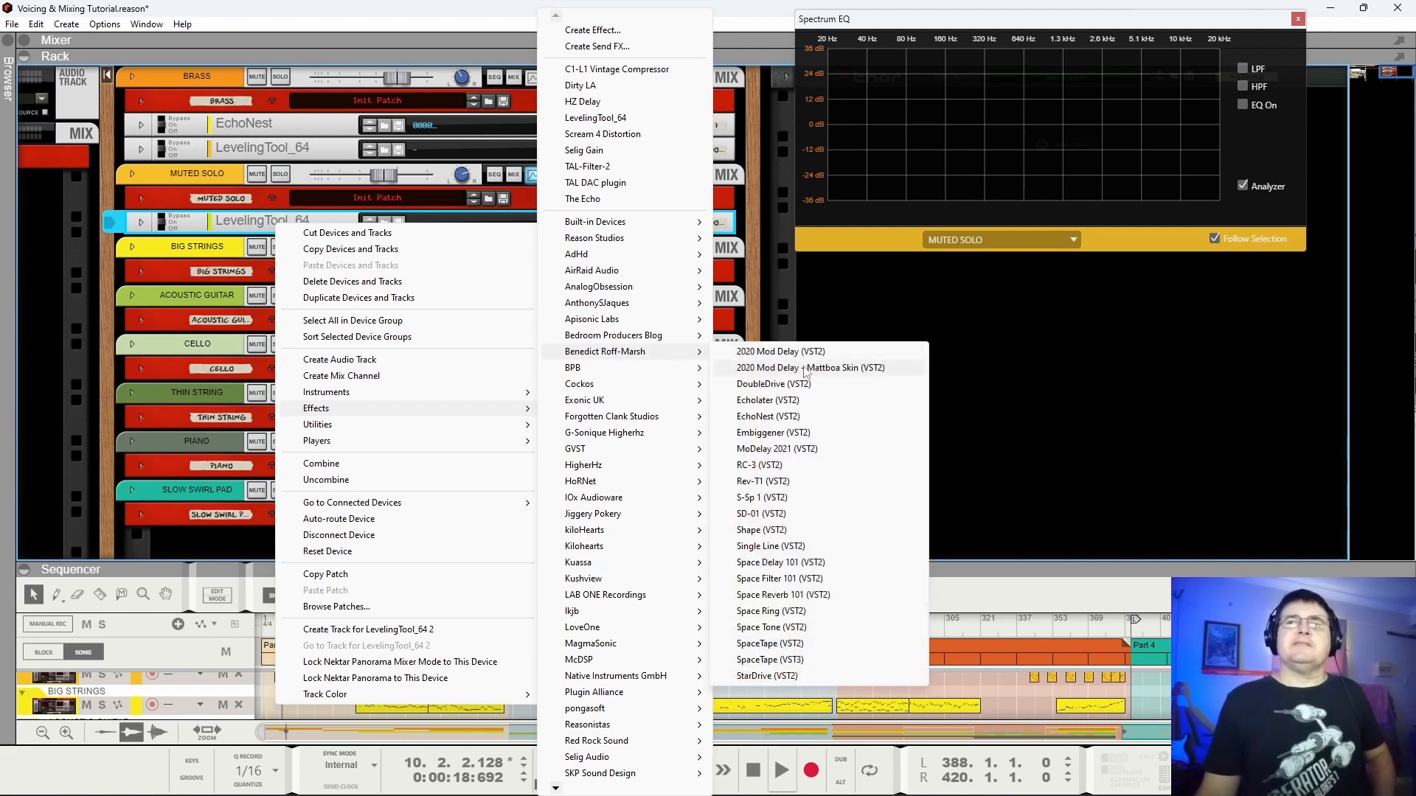
{"action": "left_click", "coordinate": [811, 450]}
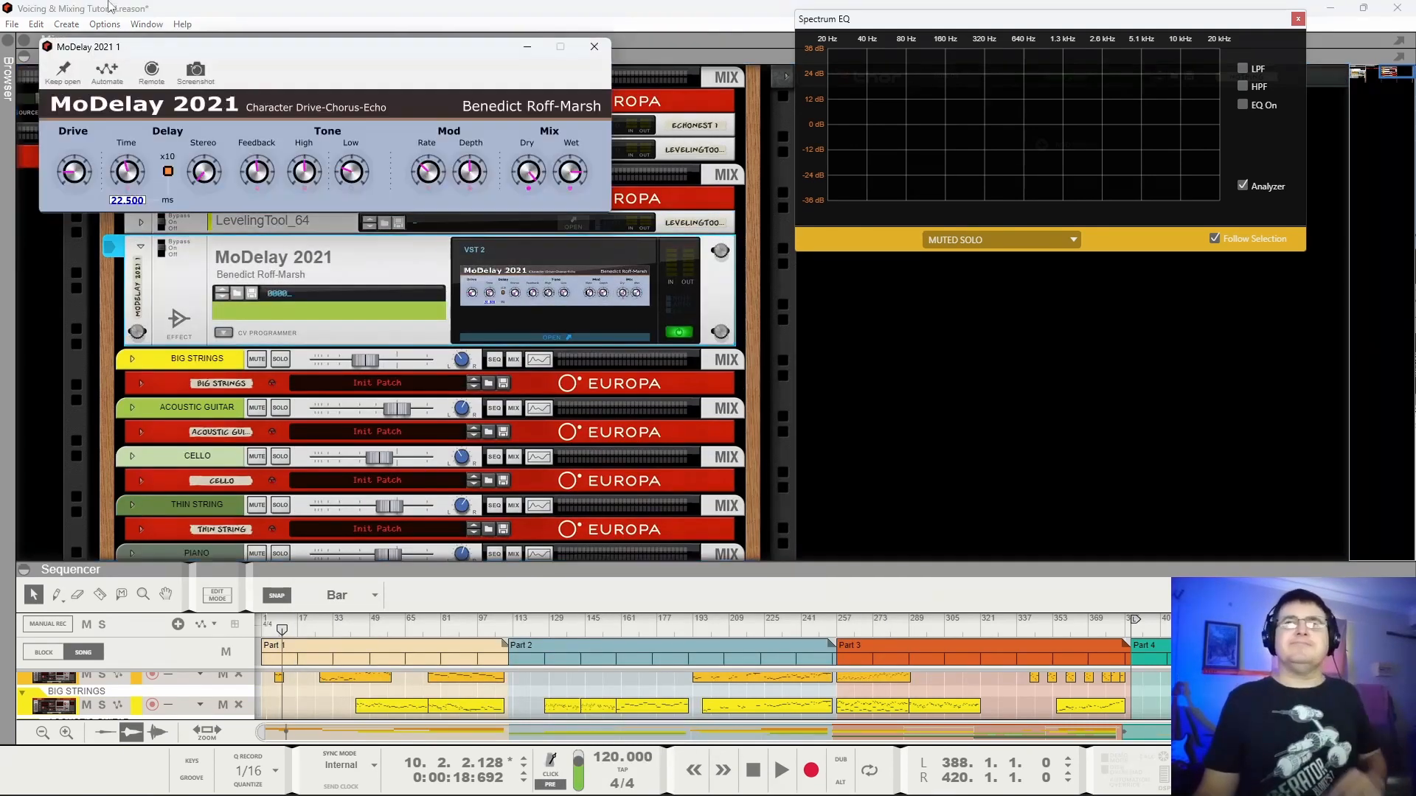
{"action": "left_click_drag", "start_coordinate": [152, 44], "coordinate": [547, 399]}
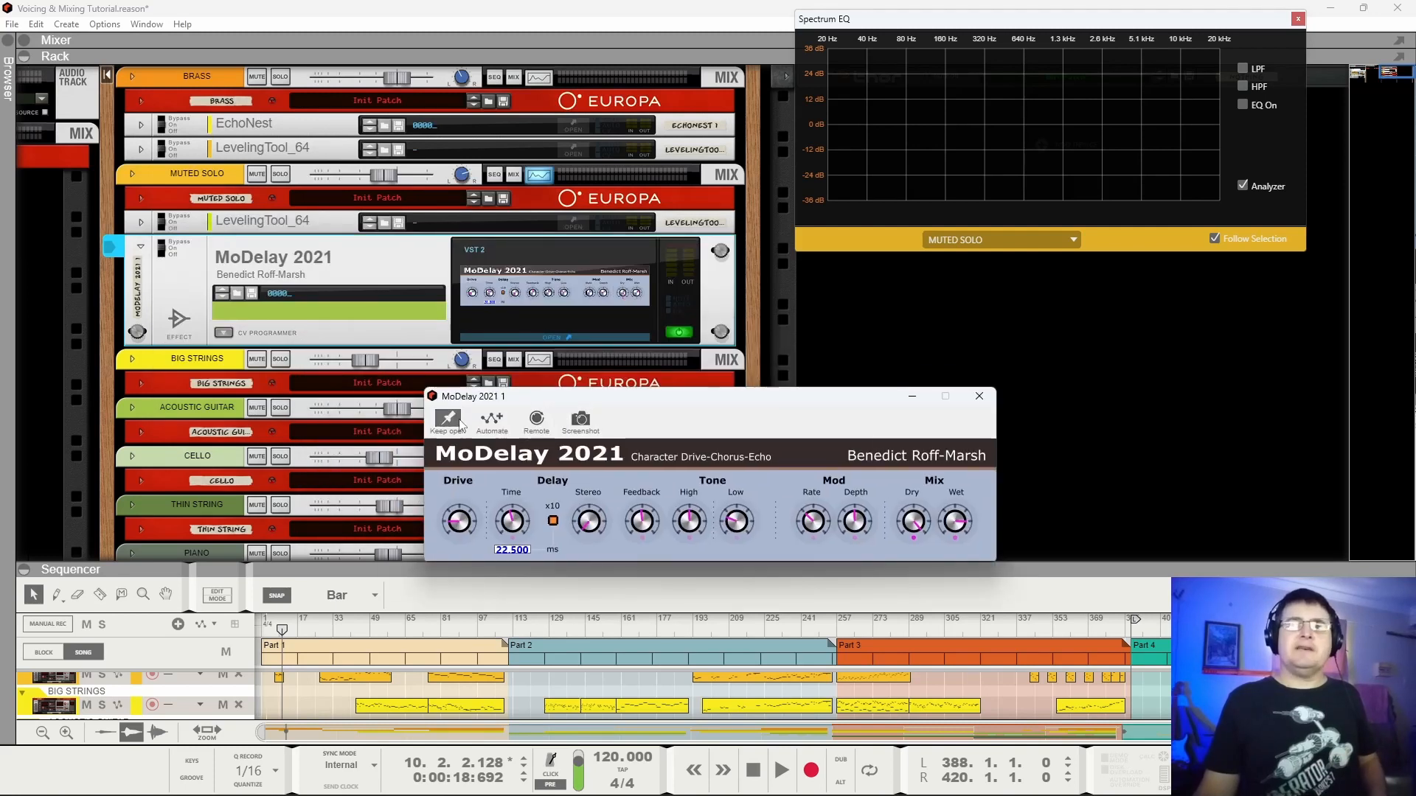
Play from bar 26 with MUTED SOLO soloed and set the MoDelay 2021 delay time to 14.250 ms.
{"action": "key", "text": "space"}
{"action": "left_click", "coordinate": [317, 634]}
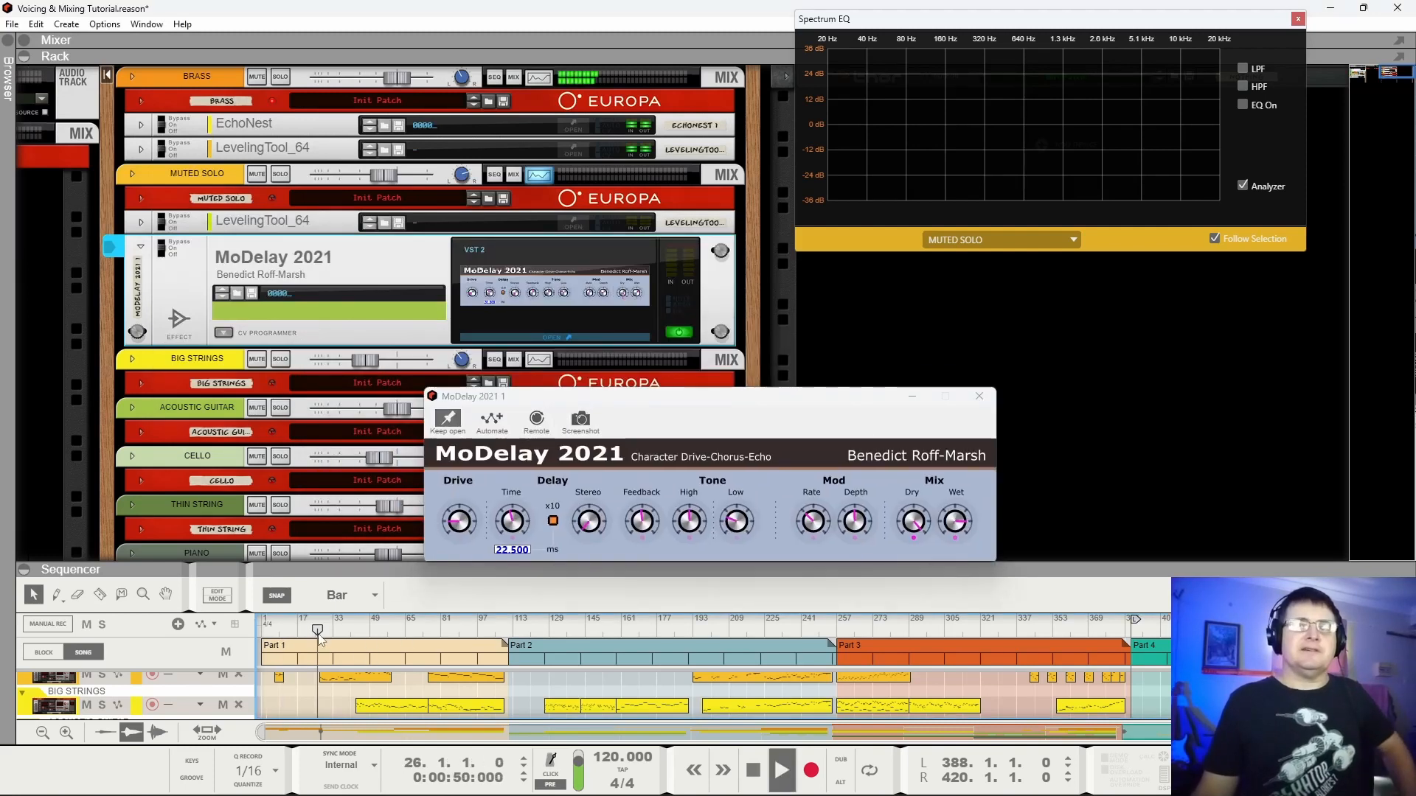
{"action": "left_click", "coordinate": [278, 177]}
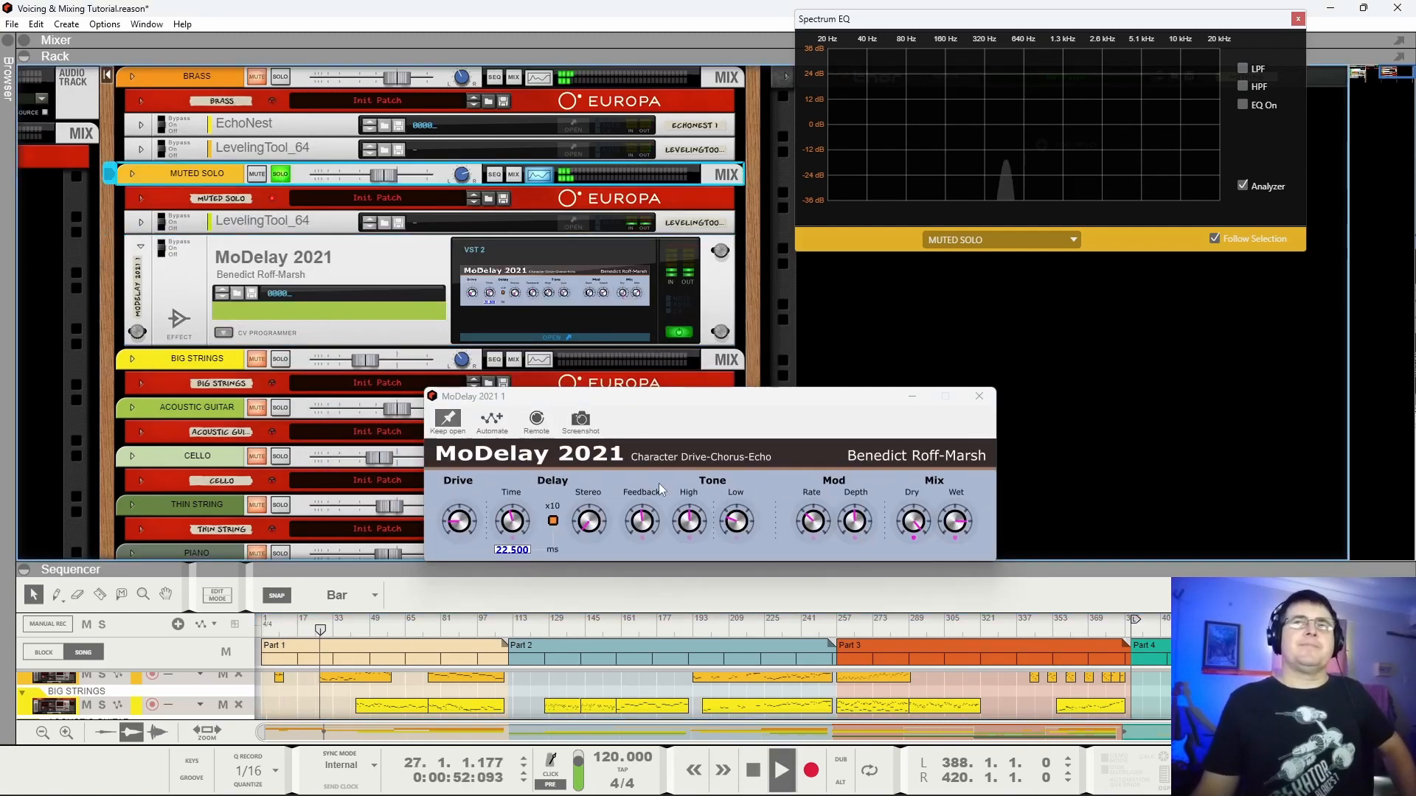
{"action": "left_click_drag", "start_coordinate": [511, 523], "coordinate": [511, 550]}
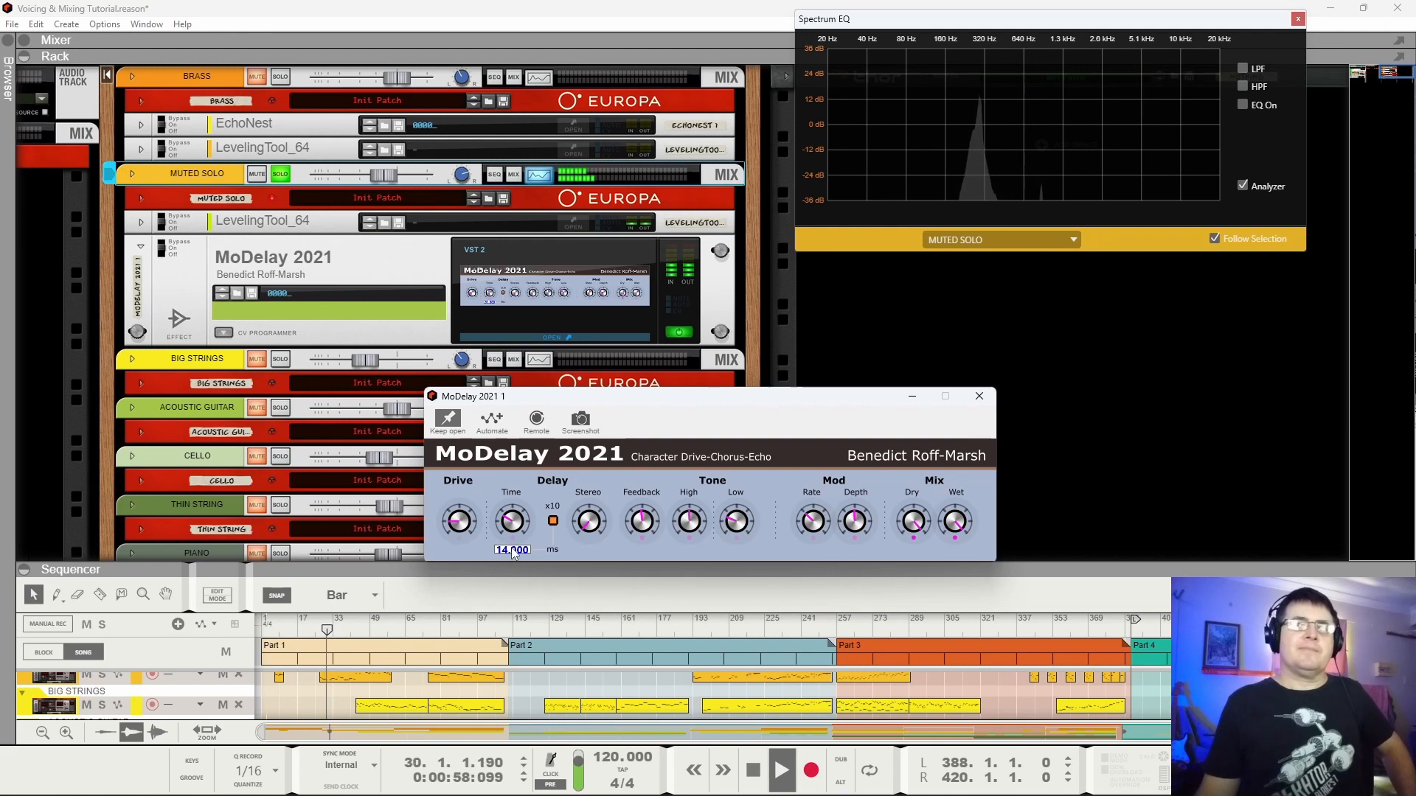
{"action": "left_click_drag", "start_coordinate": [514, 553], "coordinate": [515, 560]}
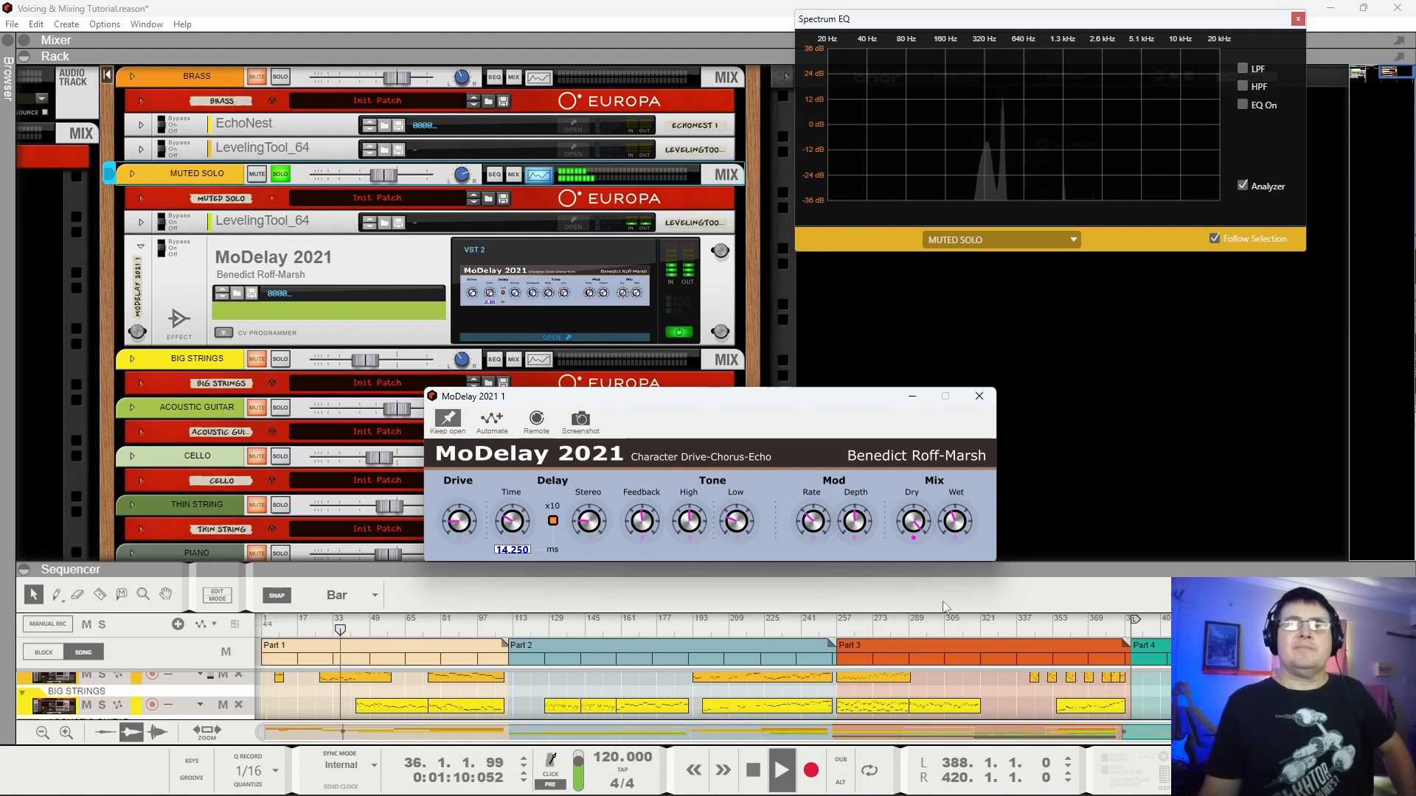
Return to the full mix and adjust the MoDelay 2021 wet level by ear, trying lower and higher amounts.
{"action": "left_click", "coordinate": [205, 238]}
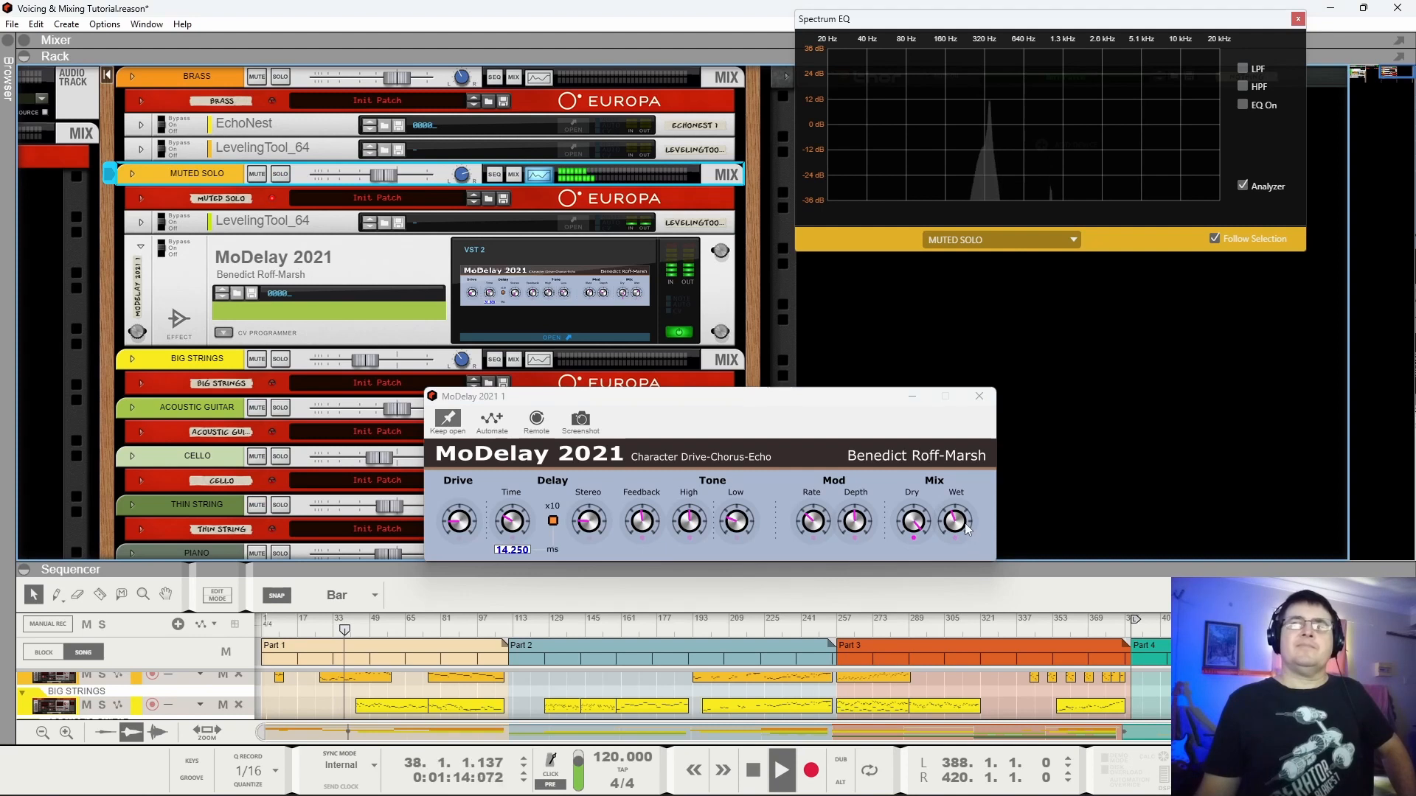
{"action": "left_click_drag", "start_coordinate": [962, 523], "coordinate": [975, 673]}
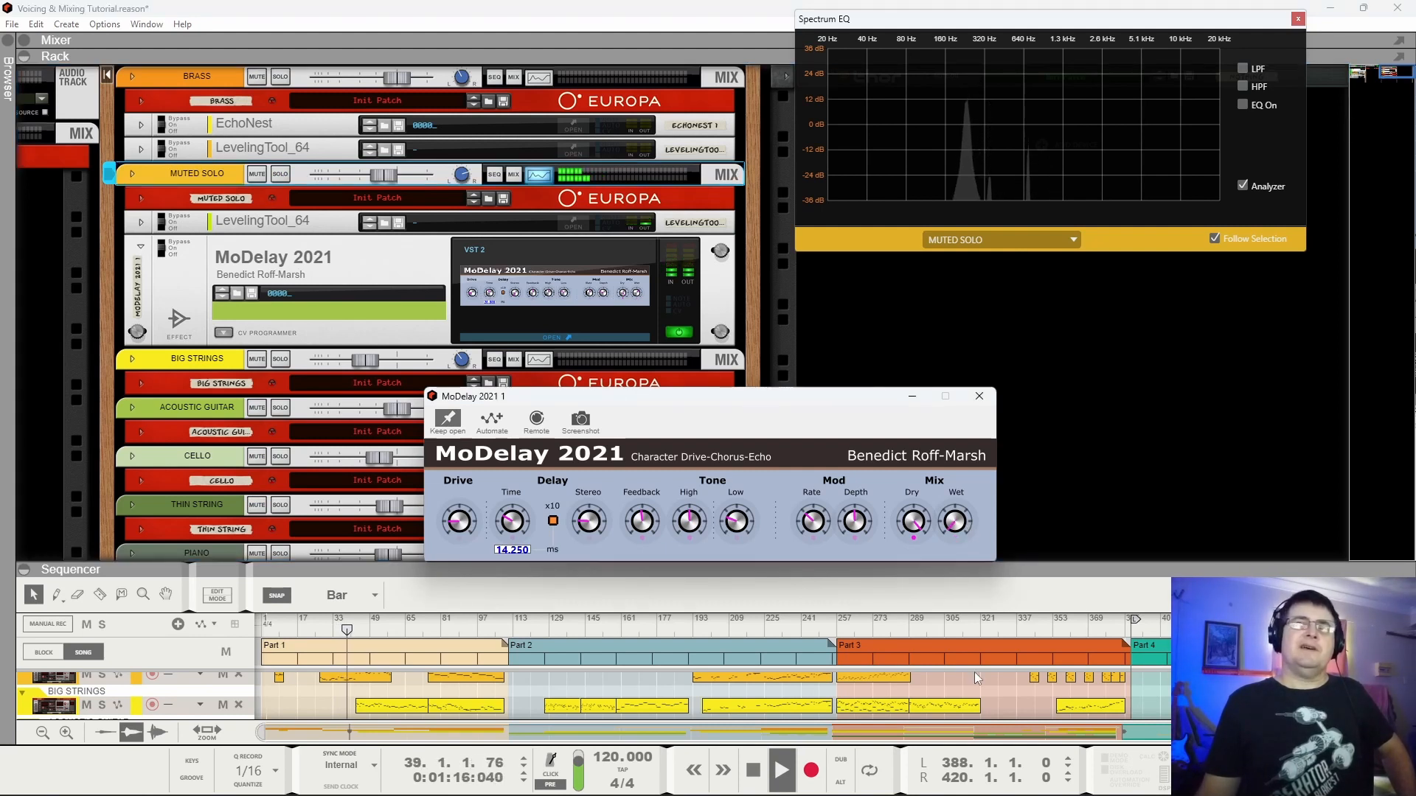
{"action": "left_click_drag", "start_coordinate": [973, 637], "coordinate": [969, 582]}
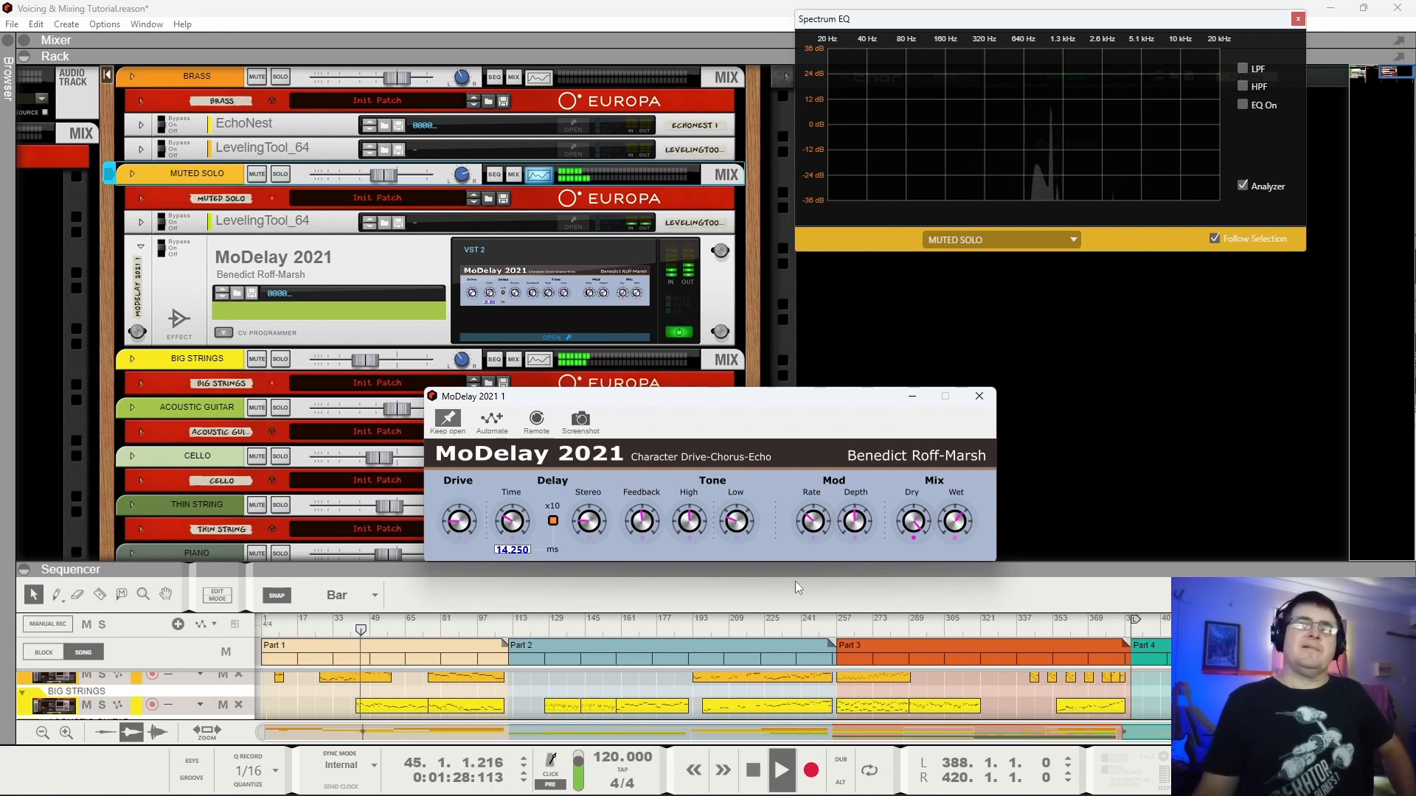
{"action": "left_click_drag", "start_coordinate": [957, 639], "coordinate": [959, 537]}
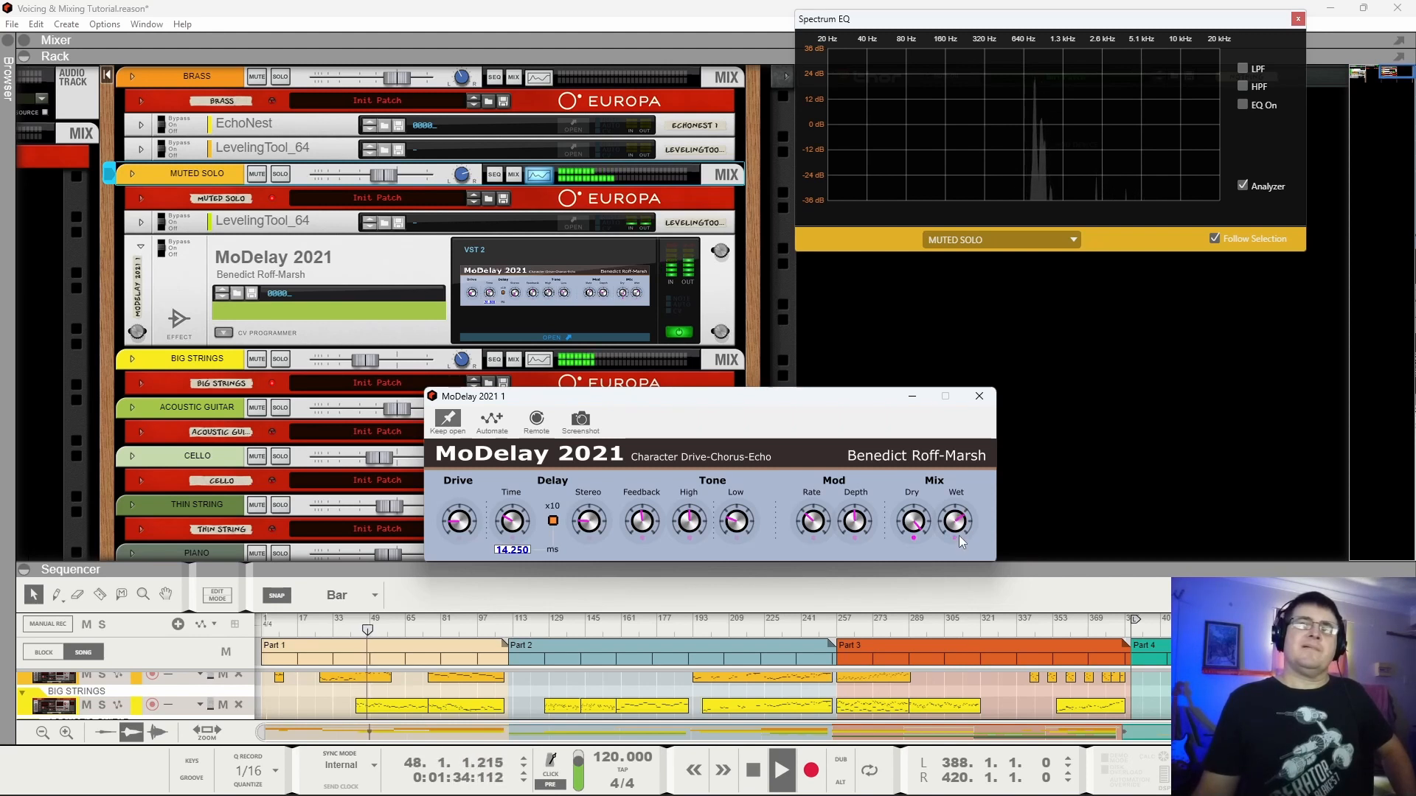
Close the MoDelay 2021 interface, fold the device, and set the MUTED SOLO channel level to about -5.1 dB.
{"action": "left_click", "coordinate": [979, 397]}
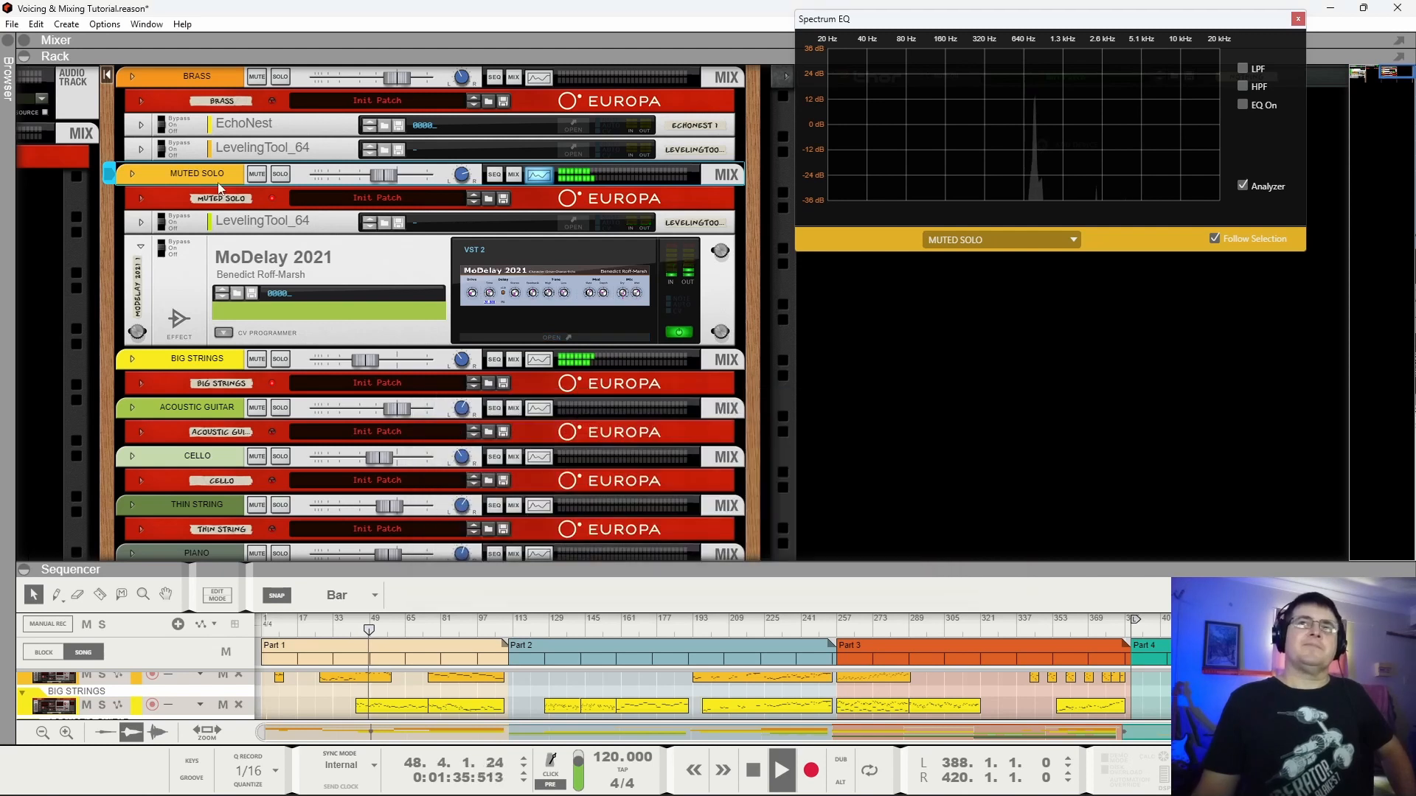
{"action": "left_click", "coordinate": [140, 245]}
{"action": "left_click", "coordinate": [383, 180]}
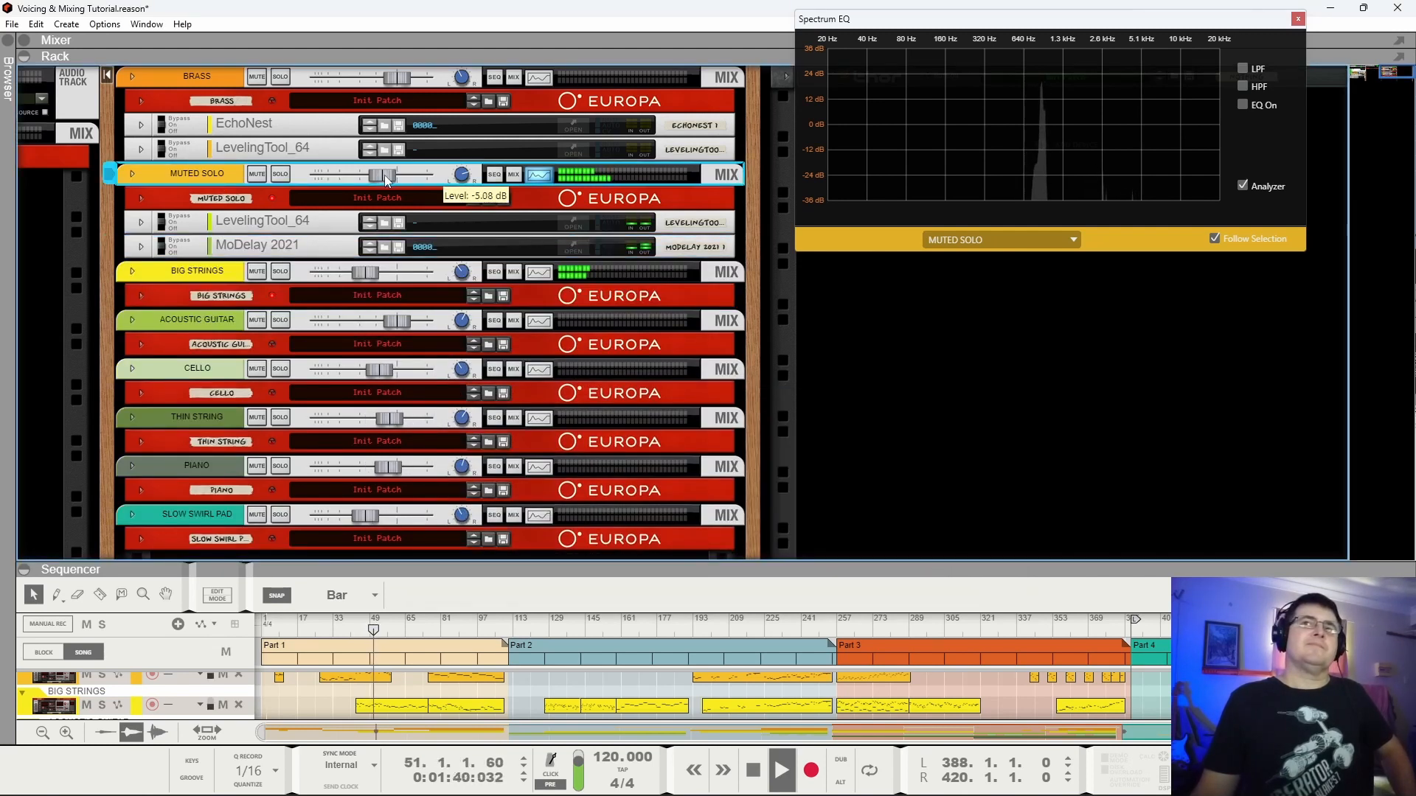
Audition the muted solo in the full mix around bar 52, near bar 195 in Part 2, and near bar 450.
{"action": "key", "text": "space"}
{"action": "key", "text": "space"}
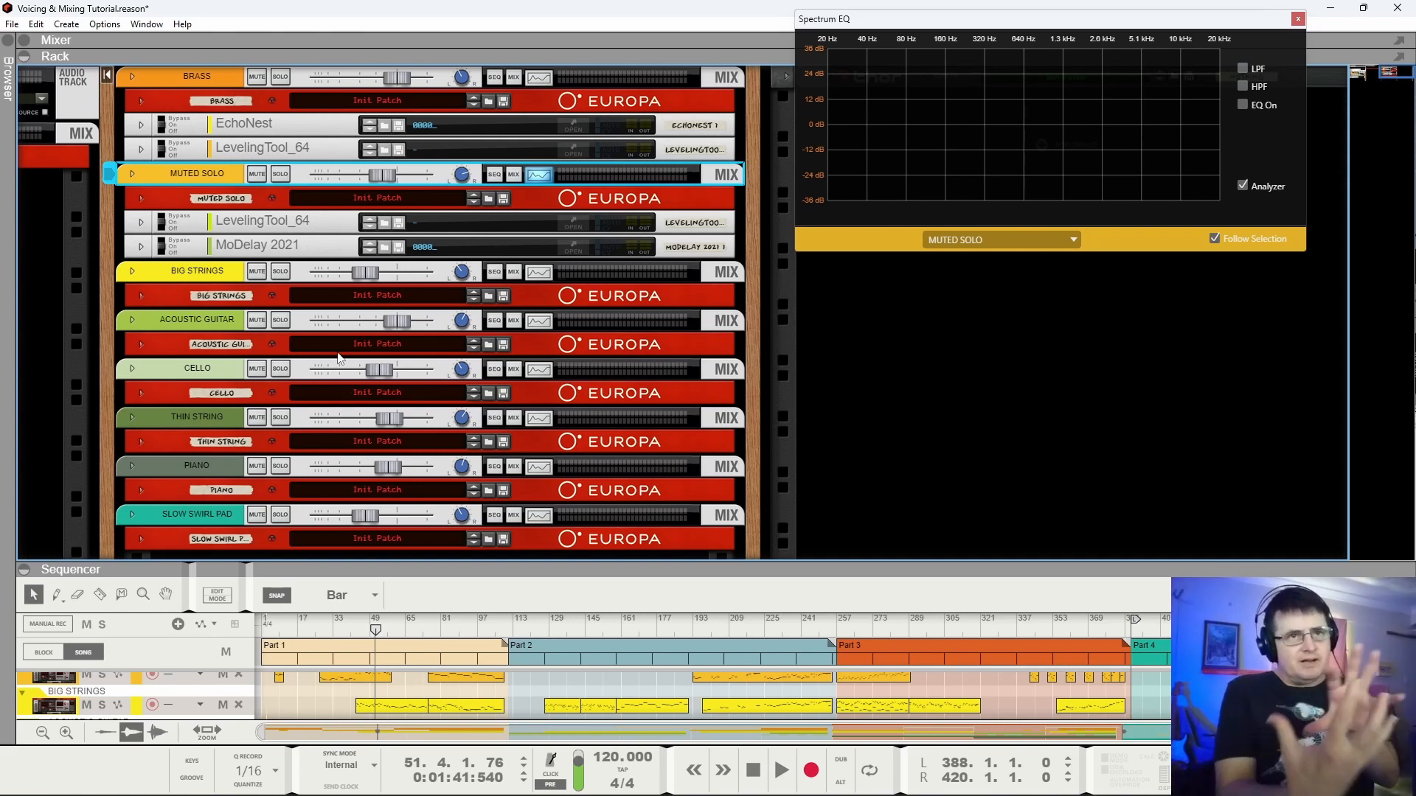
{"action": "key", "text": "space"}
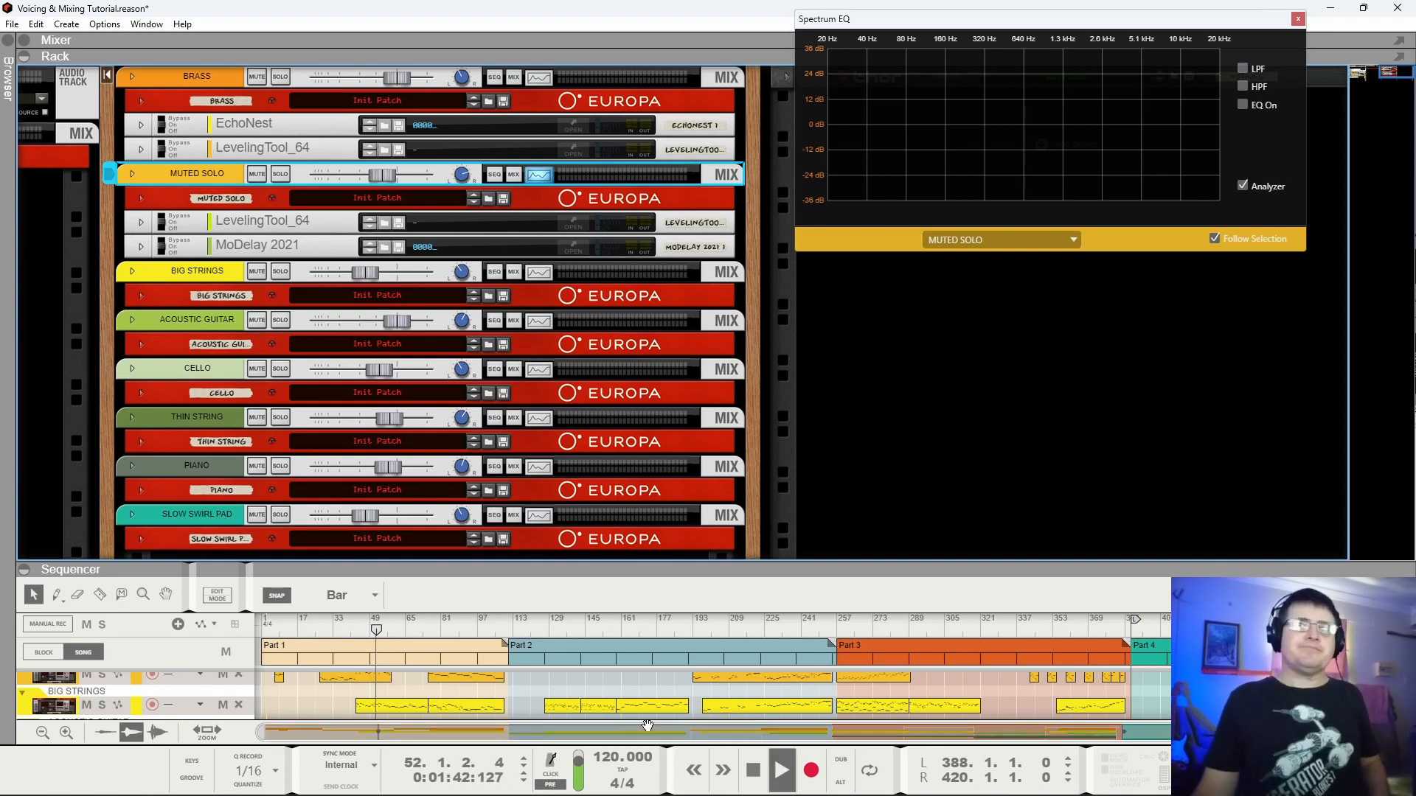
{"action": "key", "text": "space"}
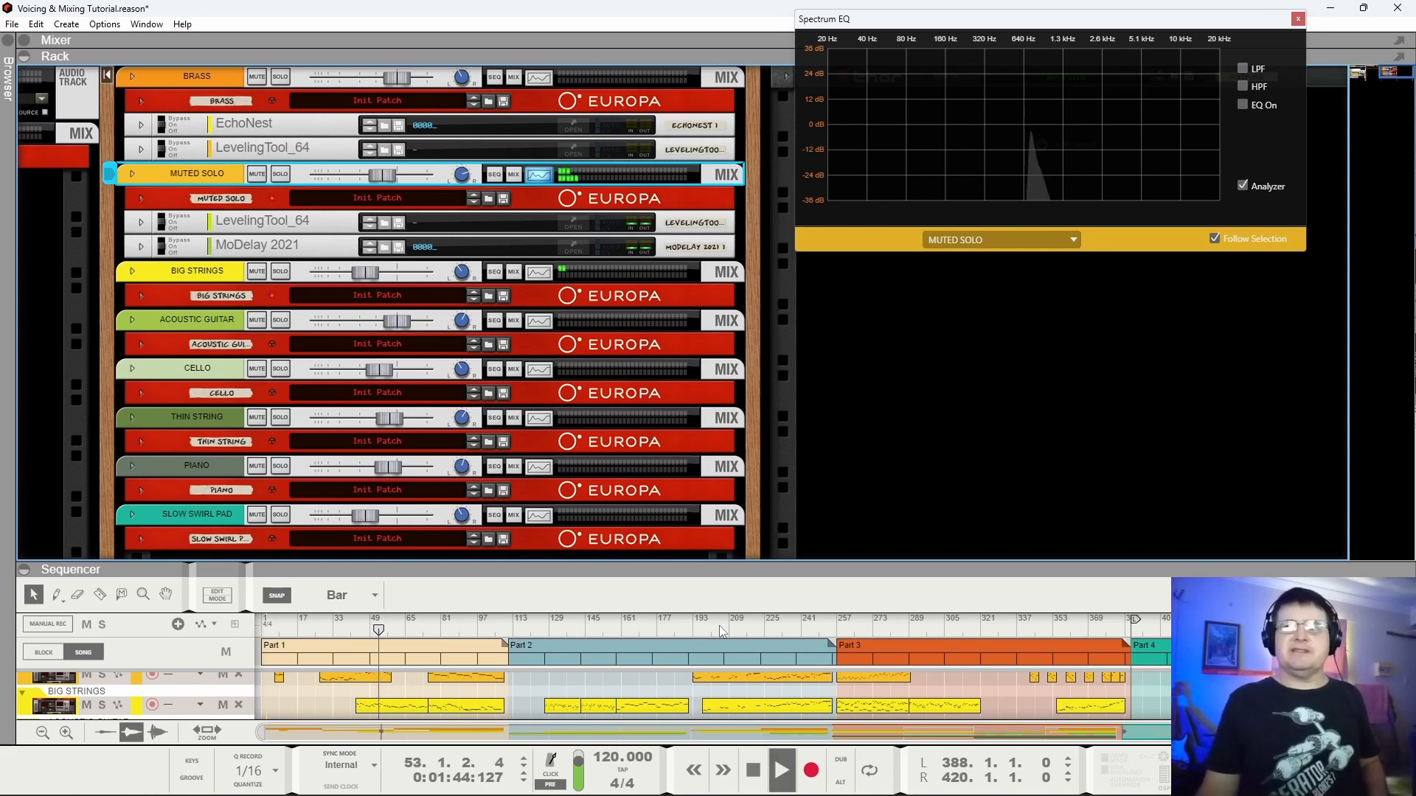
{"action": "left_click", "coordinate": [696, 631]}
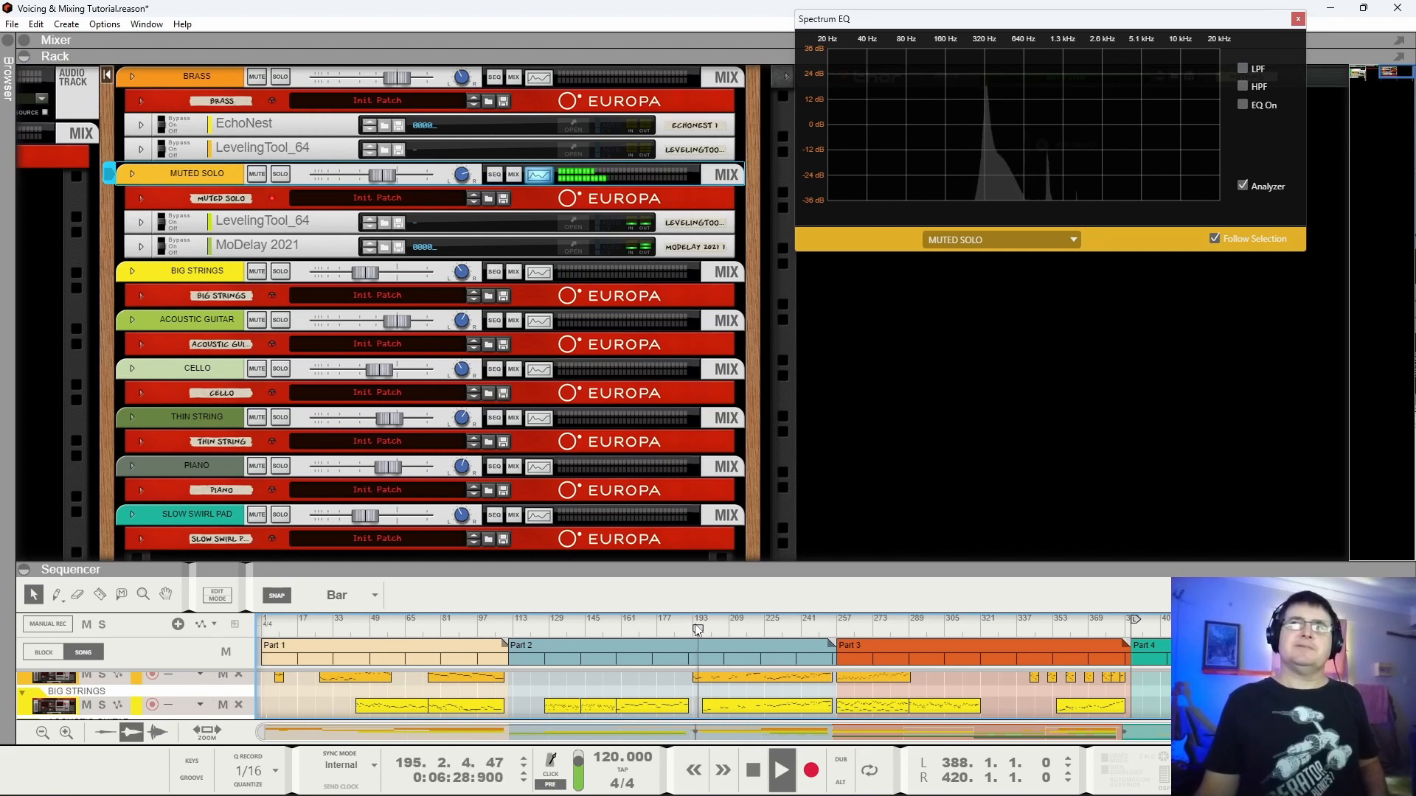
{"action": "left_click", "coordinate": [780, 630]}
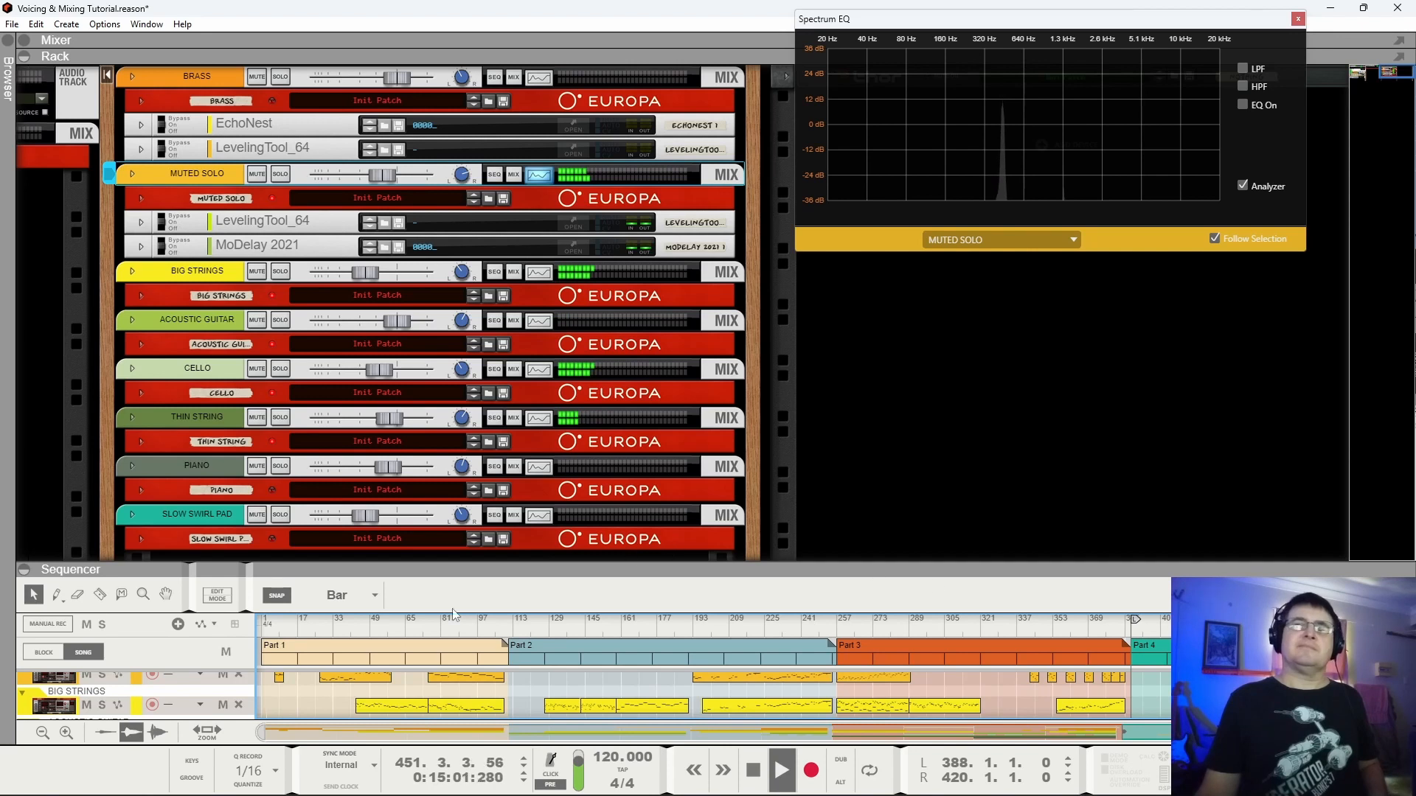
{"action": "key", "text": "space"}
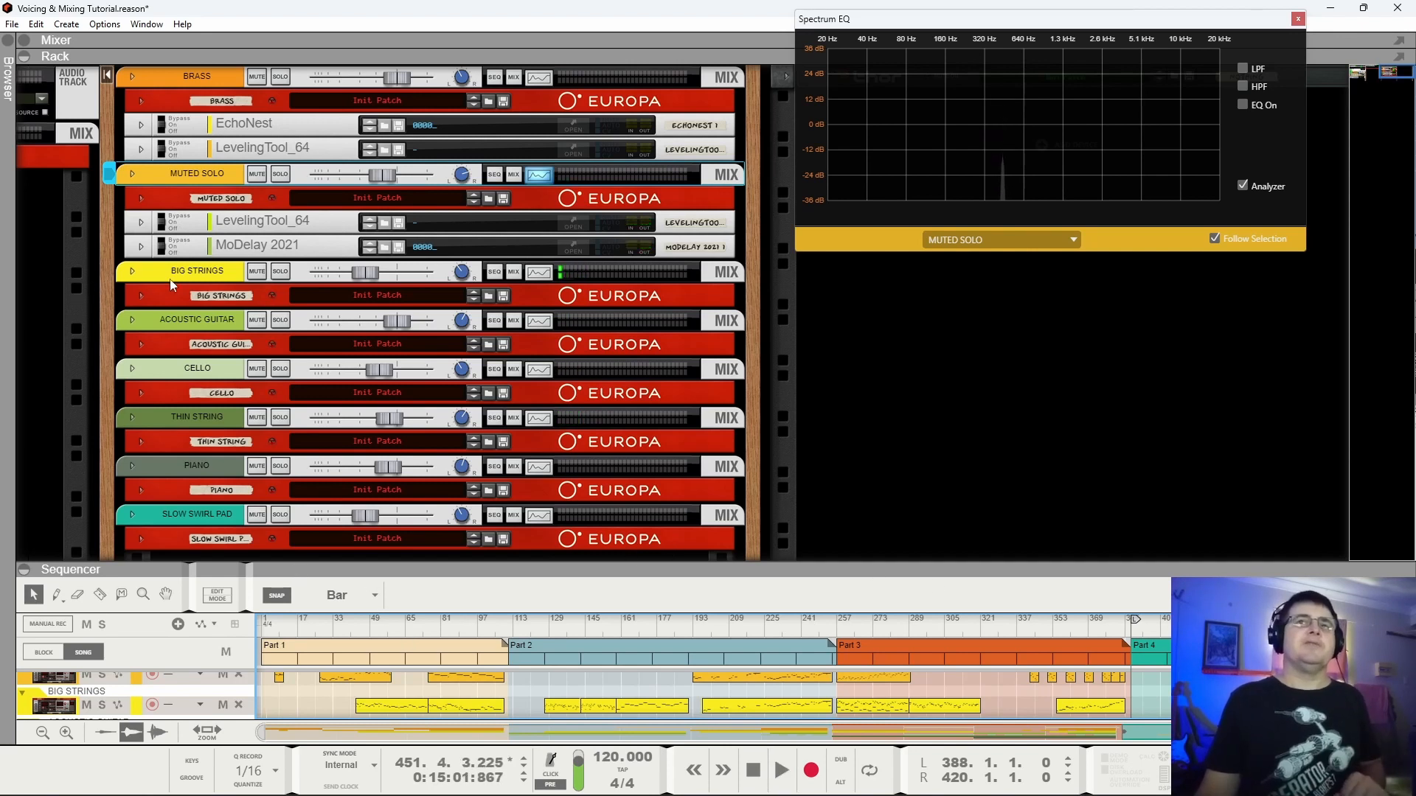
Unfold the BIG STRINGS Europa and shift the Spectrum EQ window slightly.
{"action": "left_click", "coordinate": [142, 298]}
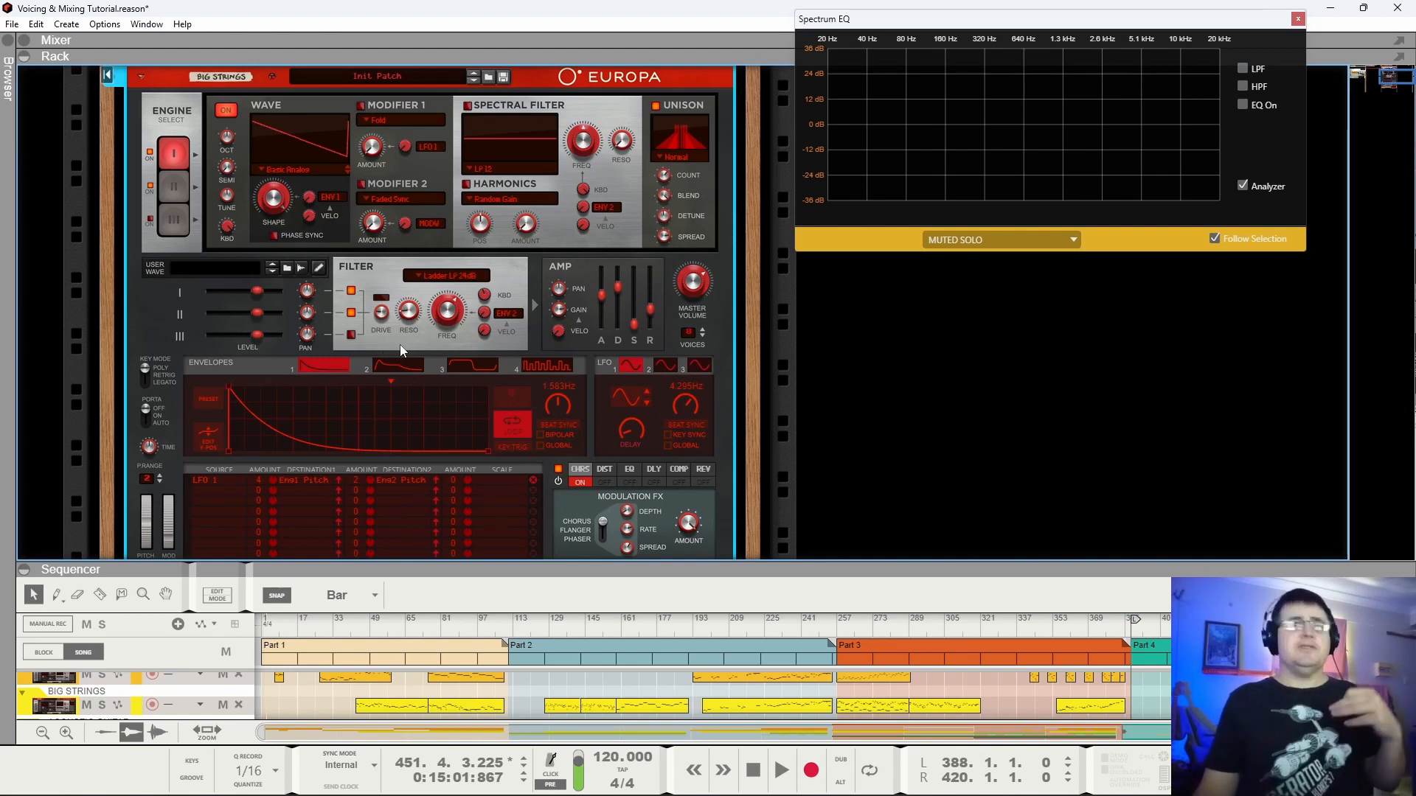
{"action": "left_click_drag", "start_coordinate": [1040, 19], "coordinate": [1055, 15]}
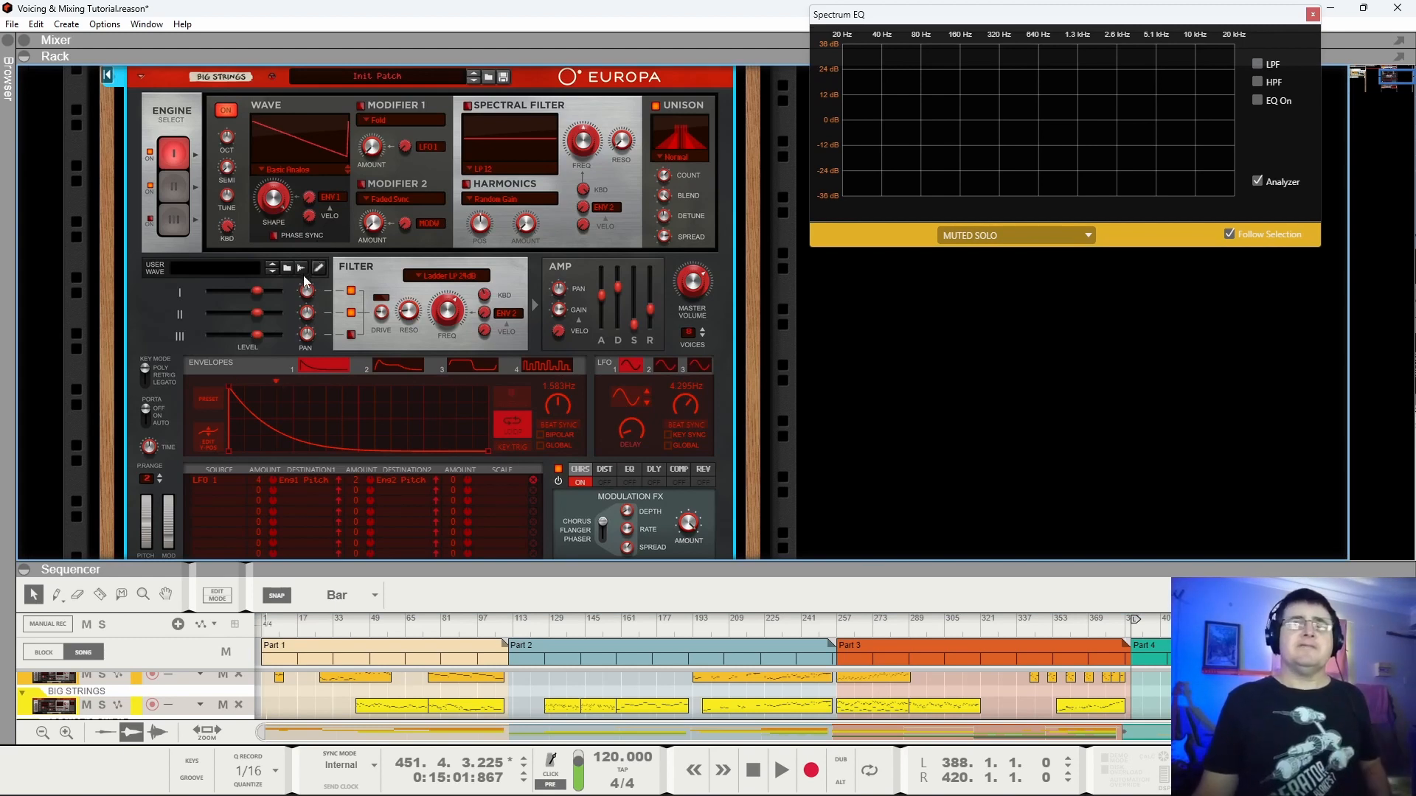
Play the full mix from around bar 43 and turn on the MUTED SOLO channel's EQ.
{"action": "left_click", "coordinate": [358, 631]}
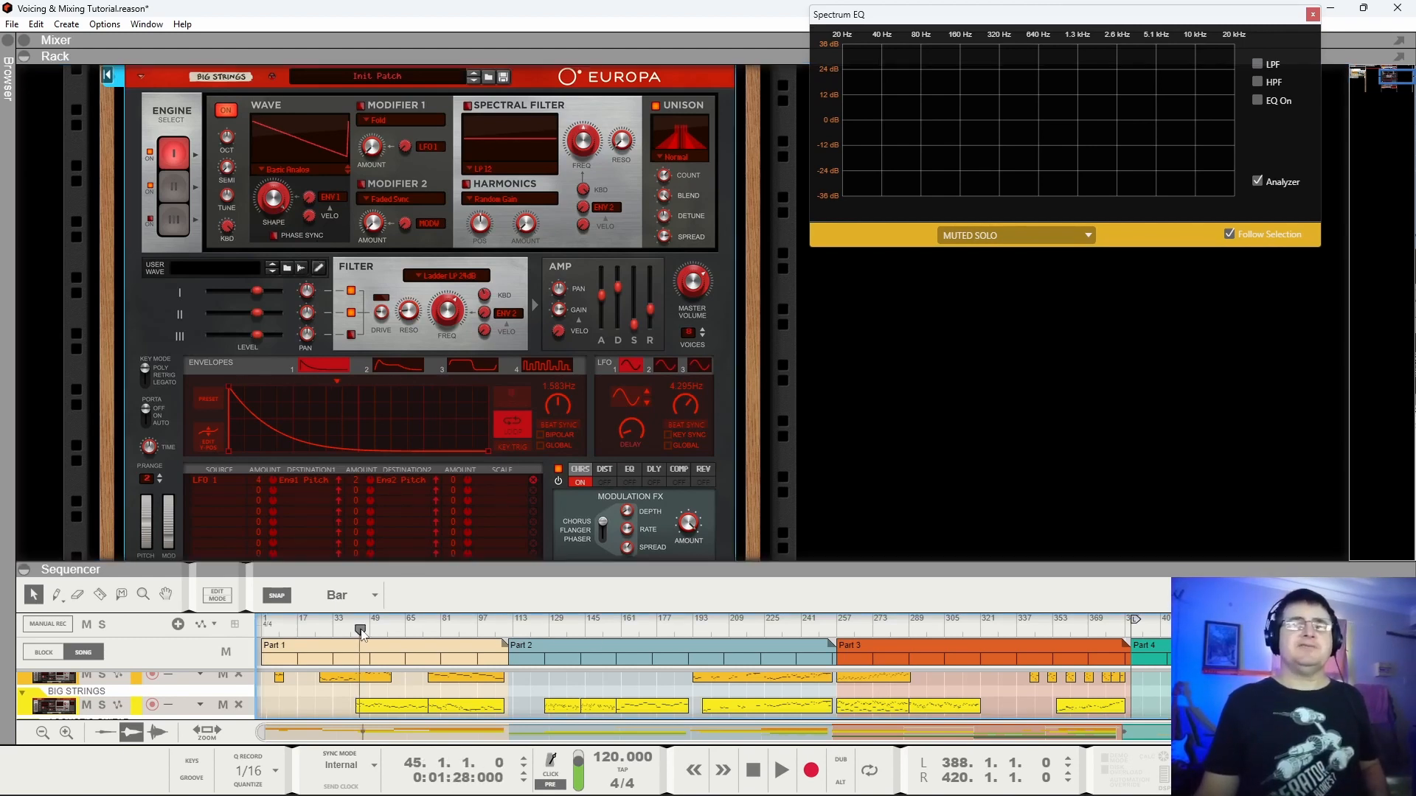
{"action": "key", "text": "space"}
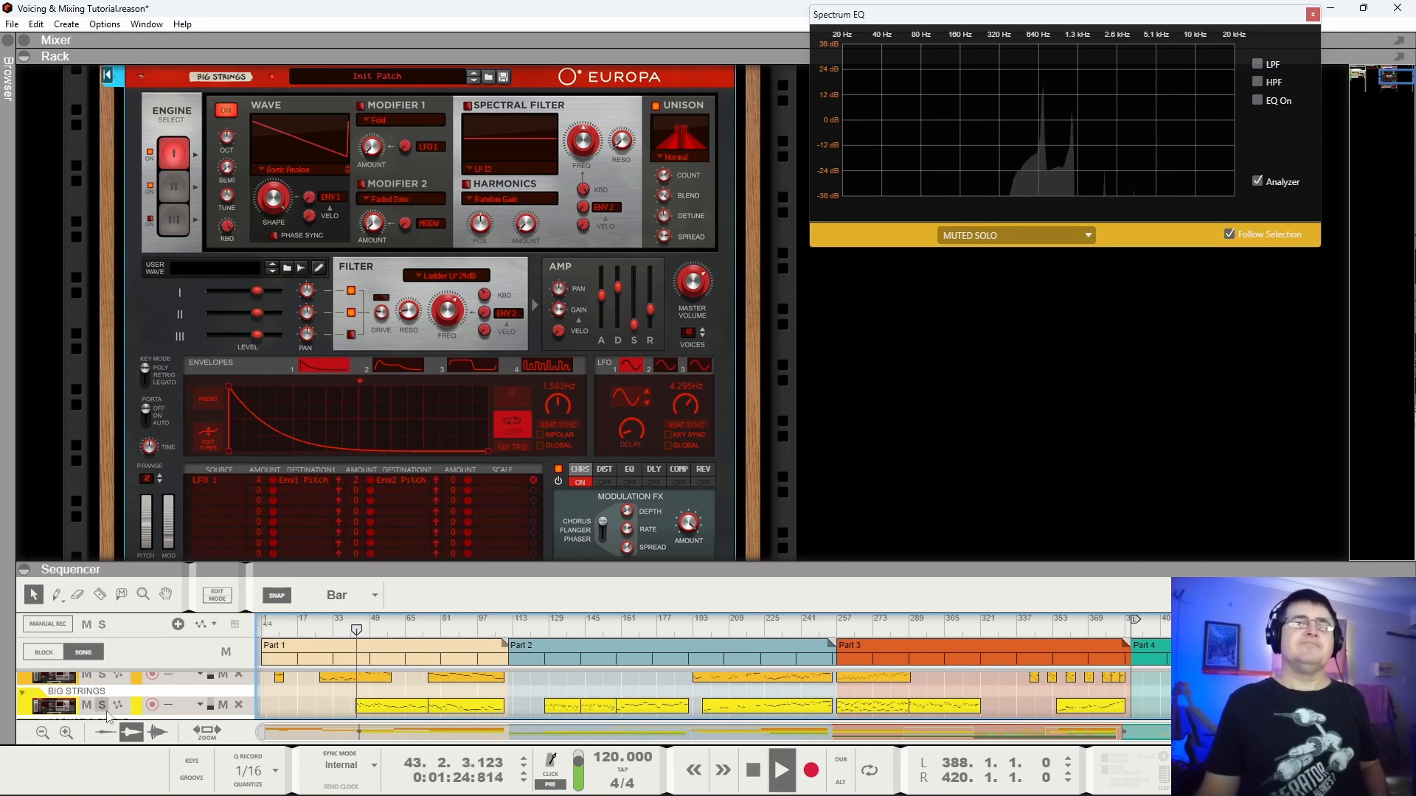
{"action": "scroll", "coordinate": [253, 217], "scroll_direction": "up", "scroll_amount": 1}
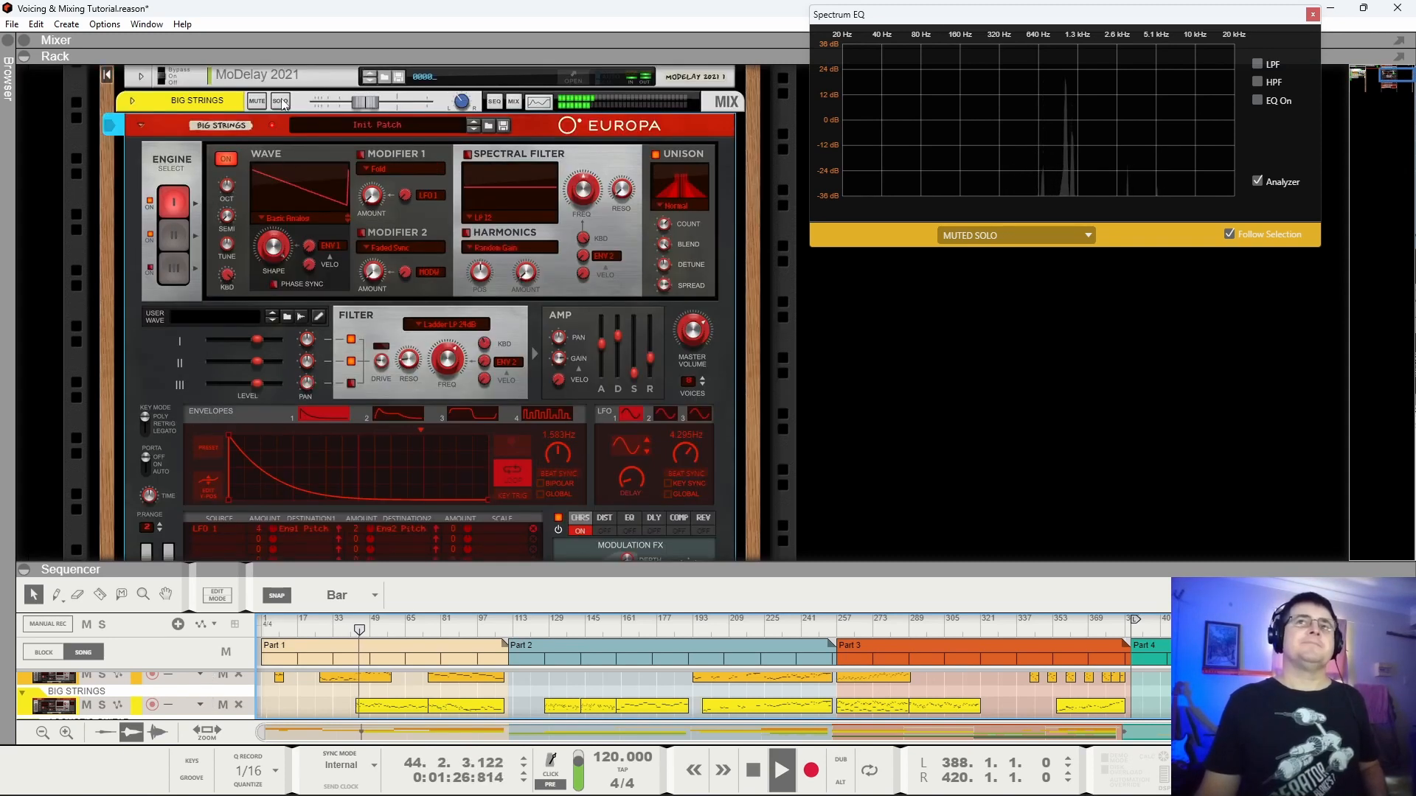
{"action": "scroll", "coordinate": [285, 109], "scroll_direction": "up", "scroll_amount": 1}
{"action": "left_click", "coordinate": [221, 105]}
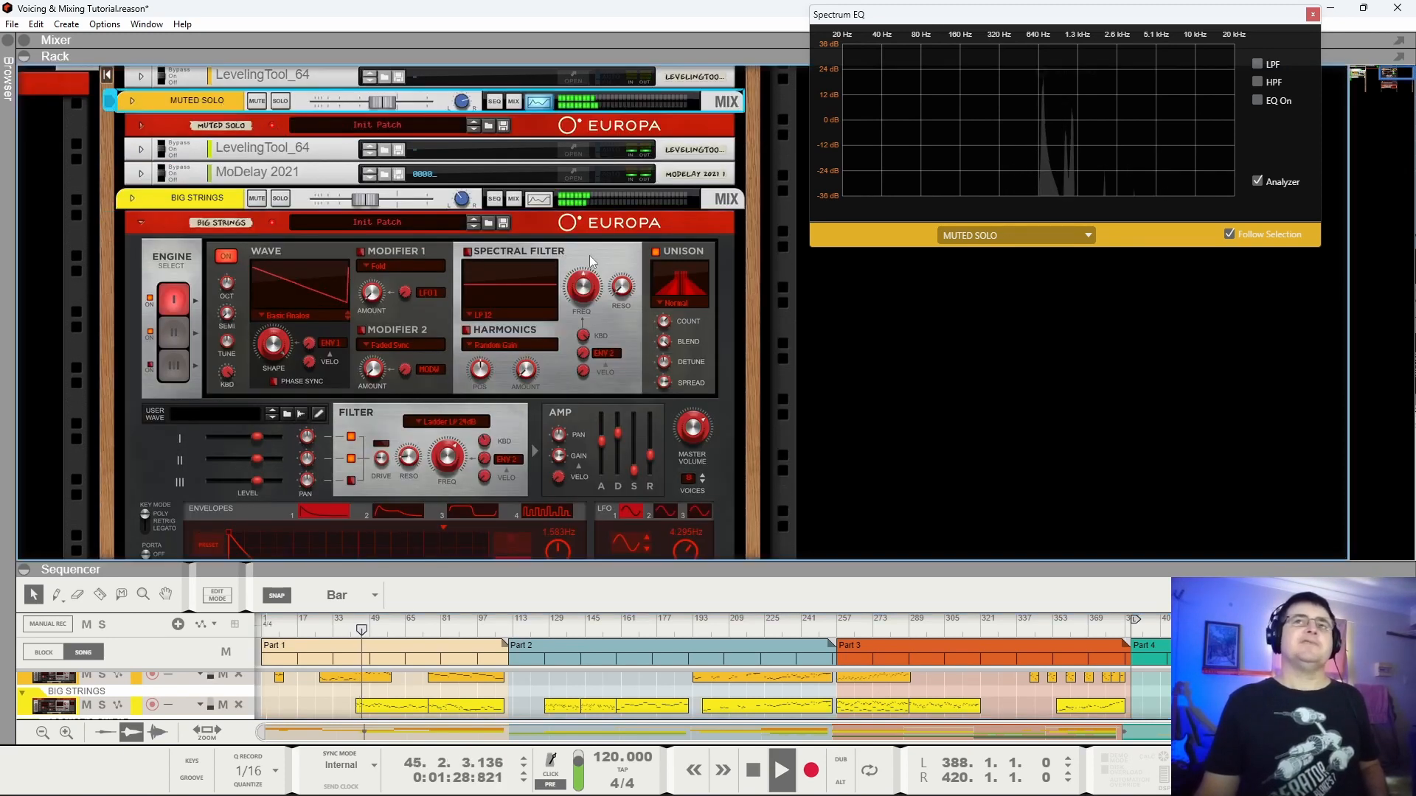
{"action": "left_click", "coordinate": [1256, 102]}
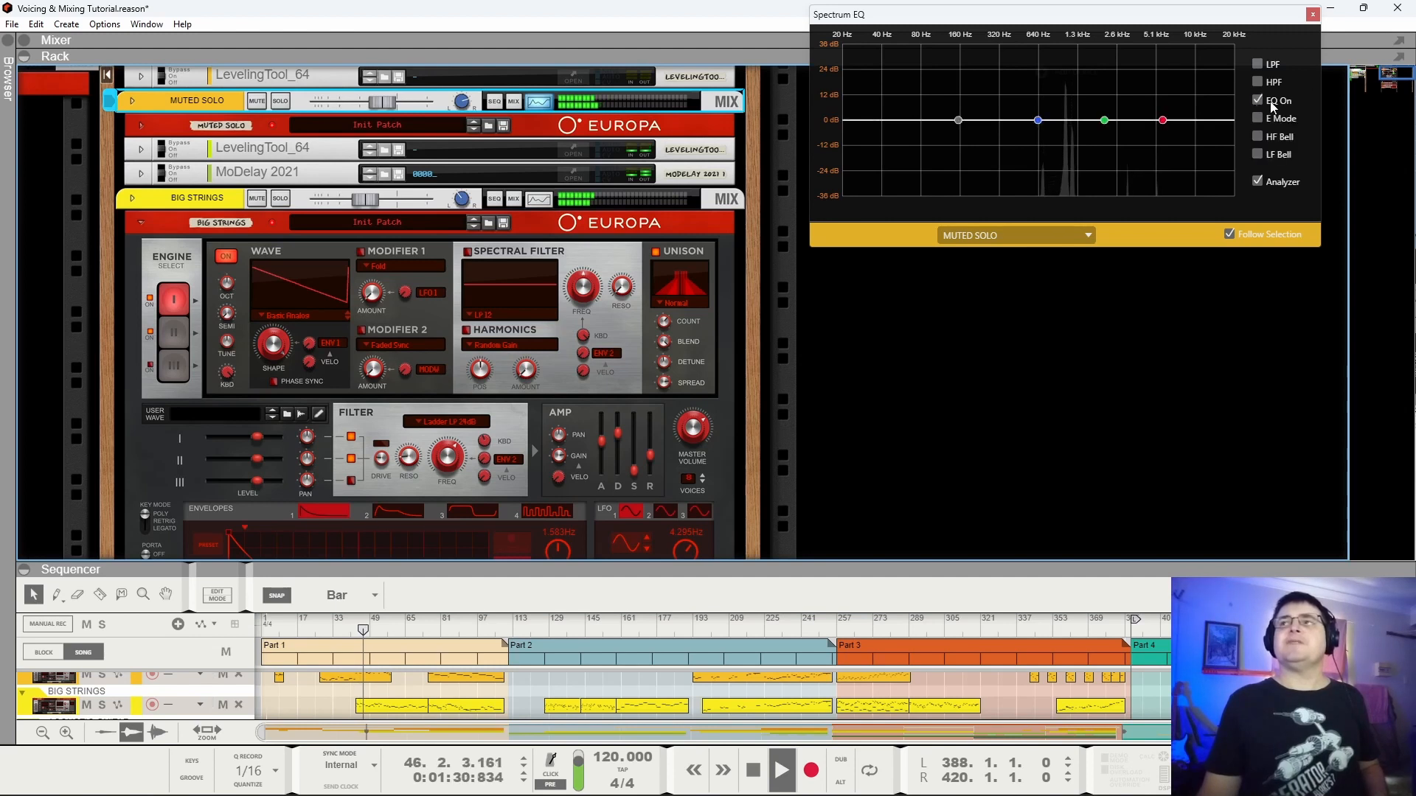
Enable E Mode on the muted solo EQ and set its high-mid band to about +1.27 dB at 4.09 kHz.
{"action": "left_click_drag", "start_coordinate": [1104, 120], "coordinate": [1056, 129]}
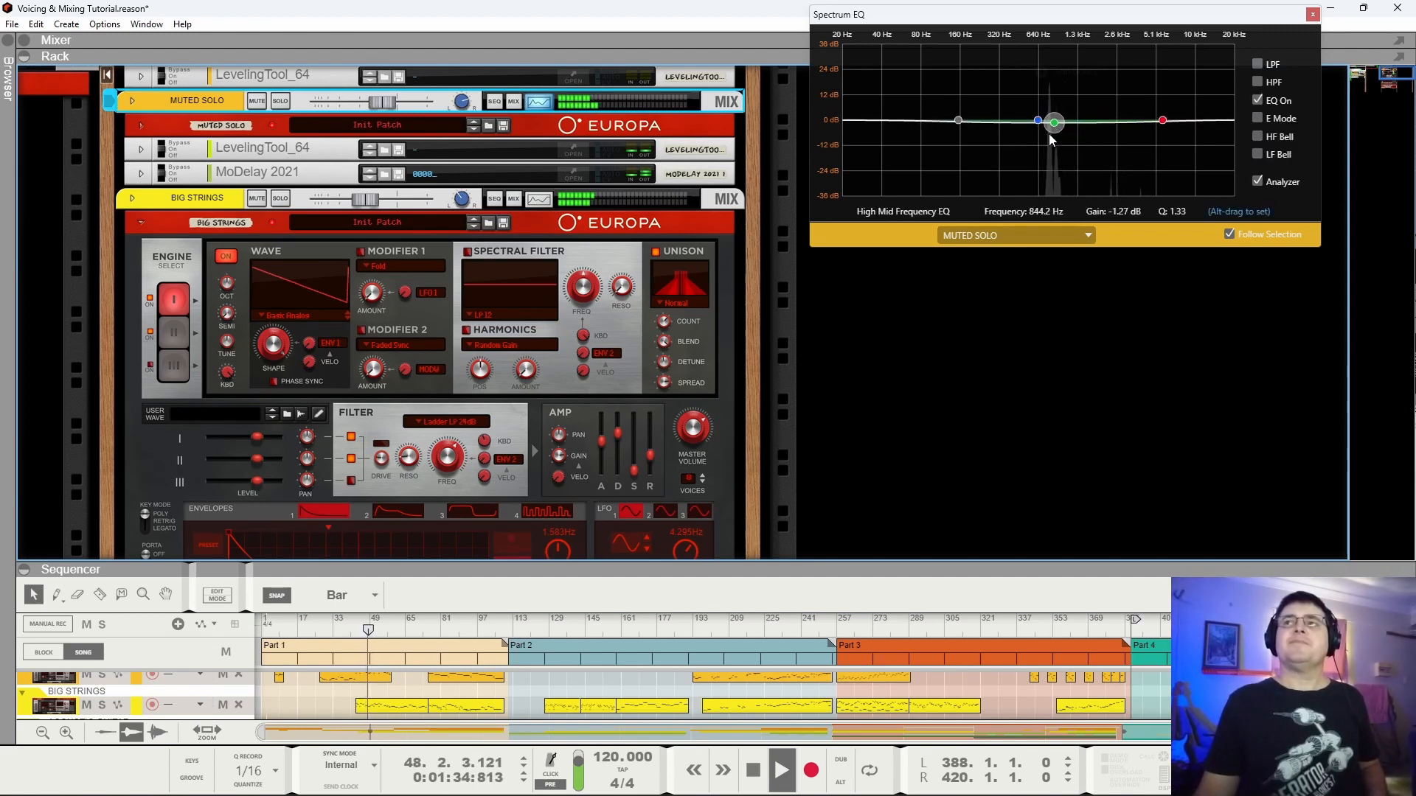
{"action": "left_click", "coordinate": [1162, 120]}
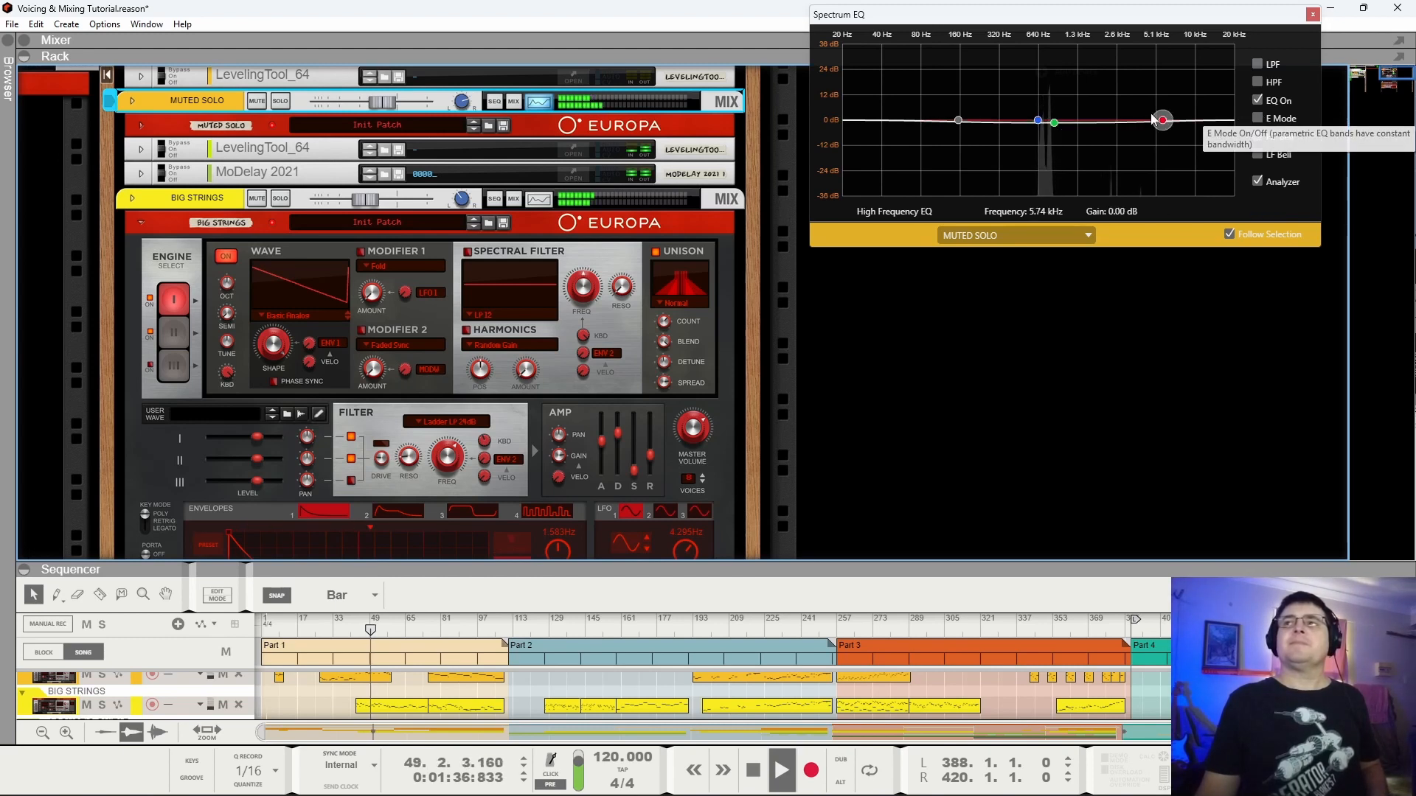
{"action": "left_click", "coordinate": [1257, 118]}
{"action": "left_click", "coordinate": [1054, 122]}
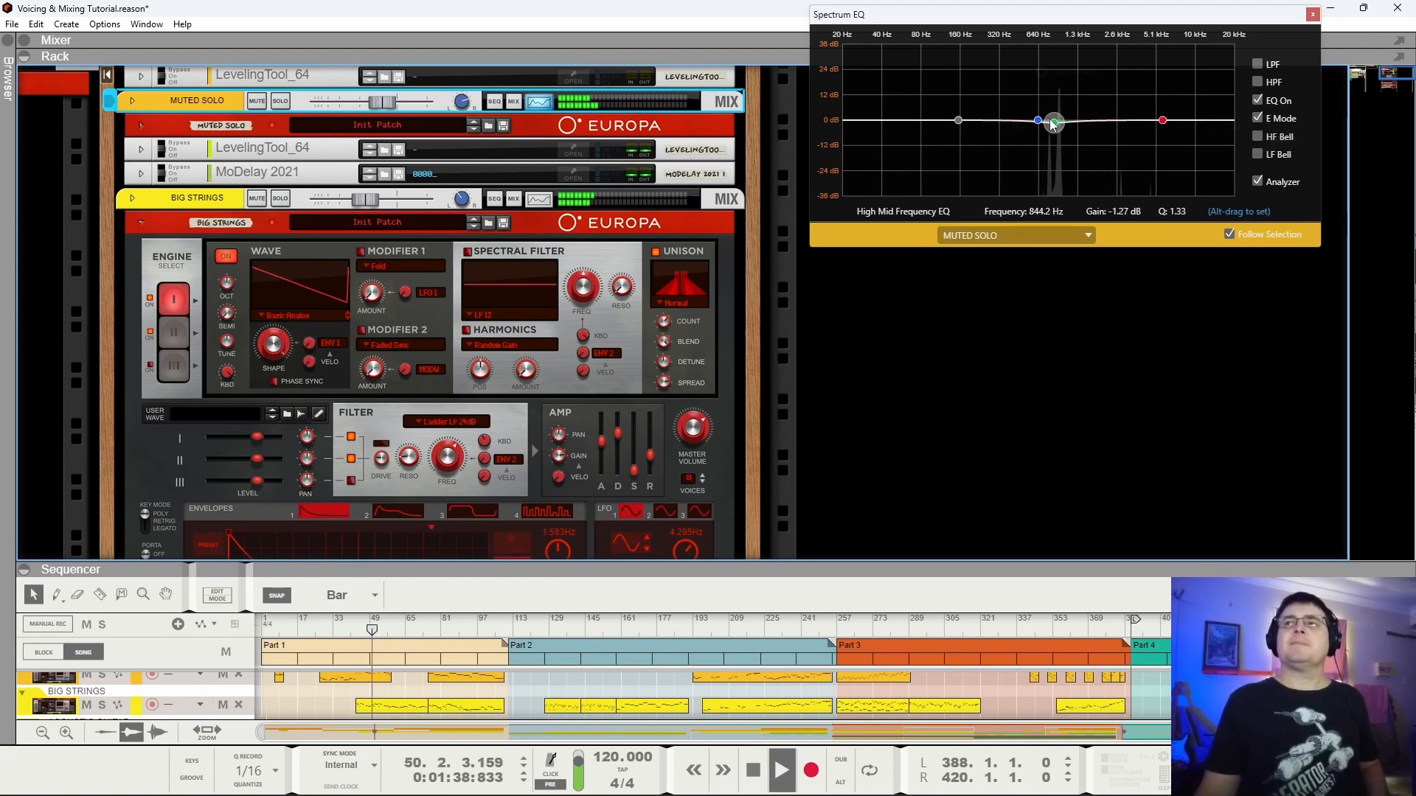
{"action": "left_click_drag", "start_coordinate": [1095, 126], "coordinate": [1144, 121]}
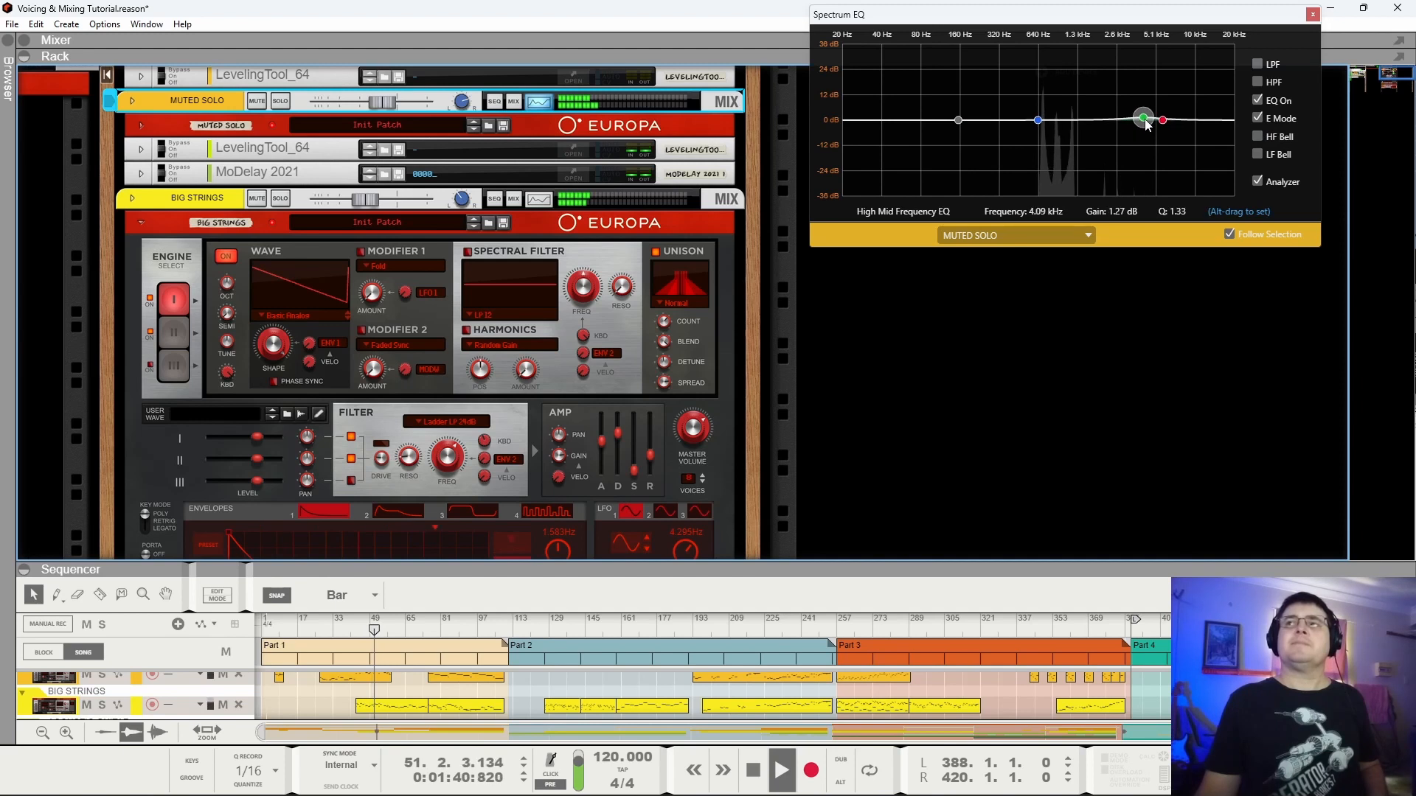
Cut the muted solo's low mids about 1.59 dB at 927 Hz with Q 0.70, and its high band about 1.9 dB at 14.28 kHz.
{"action": "mouse_move", "coordinate": [1036, 120]}
{"action": "left_mouse_down"}
{"action": "mouse_move", "coordinate": [1068, 132]}
{"action": "mouse_move", "coordinate": [1057, 130]}
{"action": "left_mouse_up"}
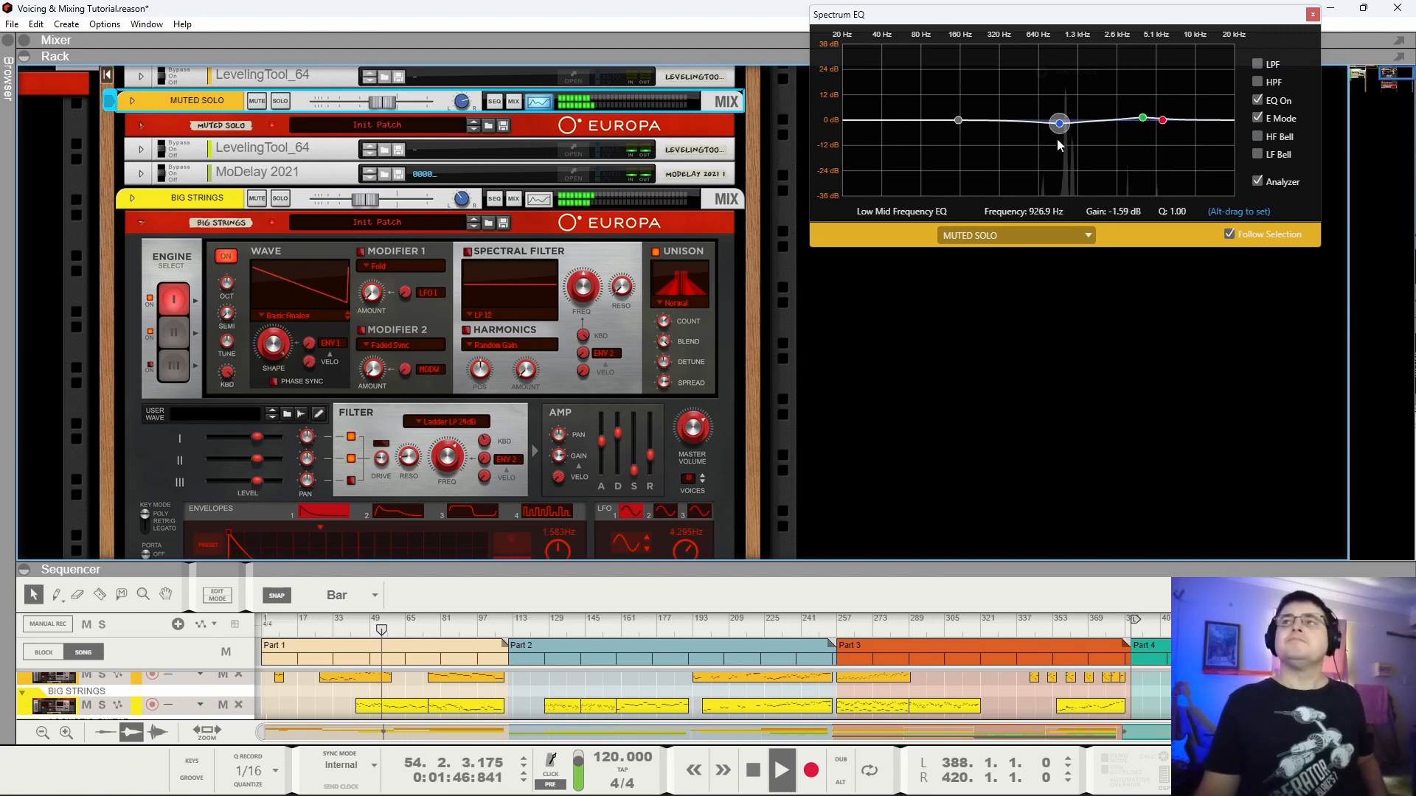
{"action": "left_click_drag", "start_coordinate": [1060, 138], "coordinate": [1052, 169]}
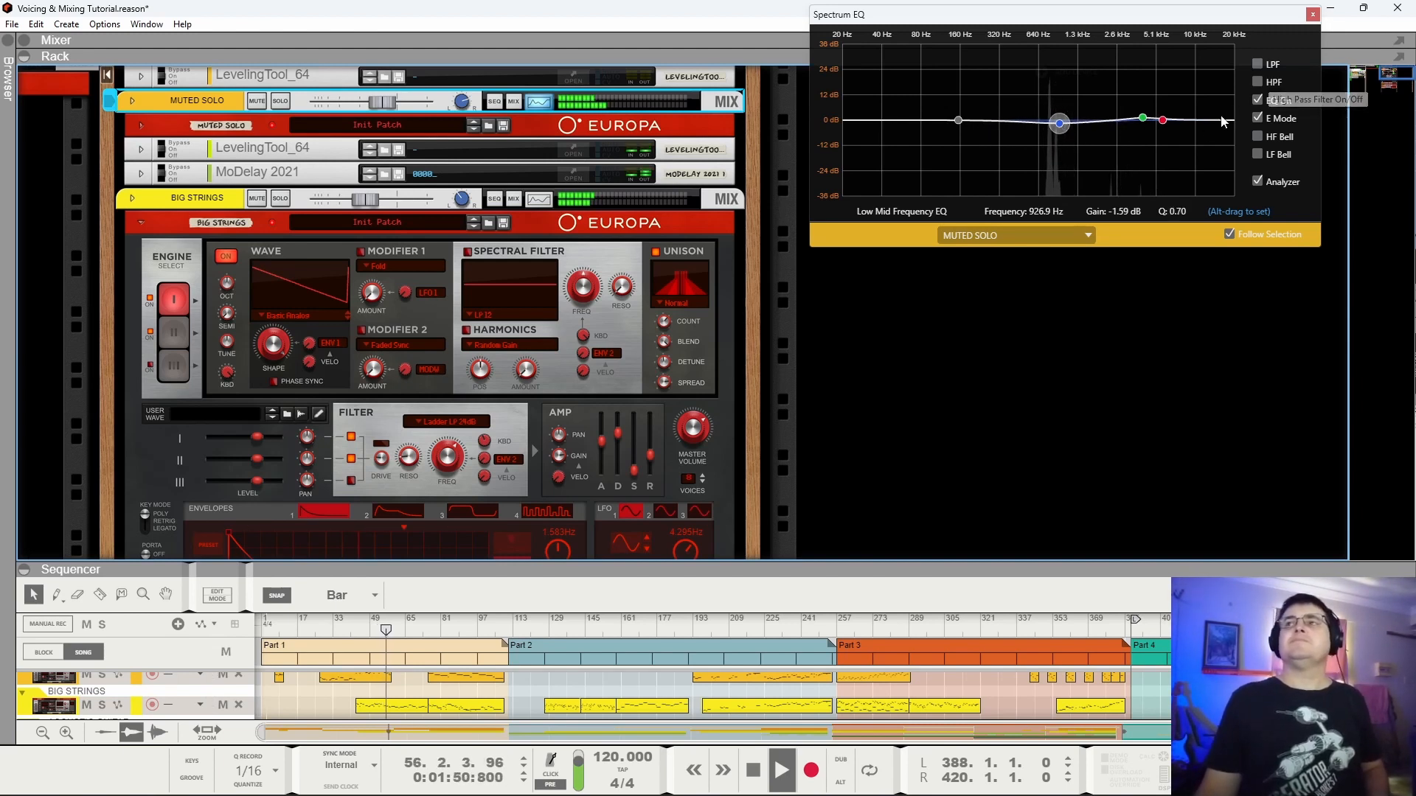
{"action": "left_click_drag", "start_coordinate": [1165, 127], "coordinate": [1216, 129]}
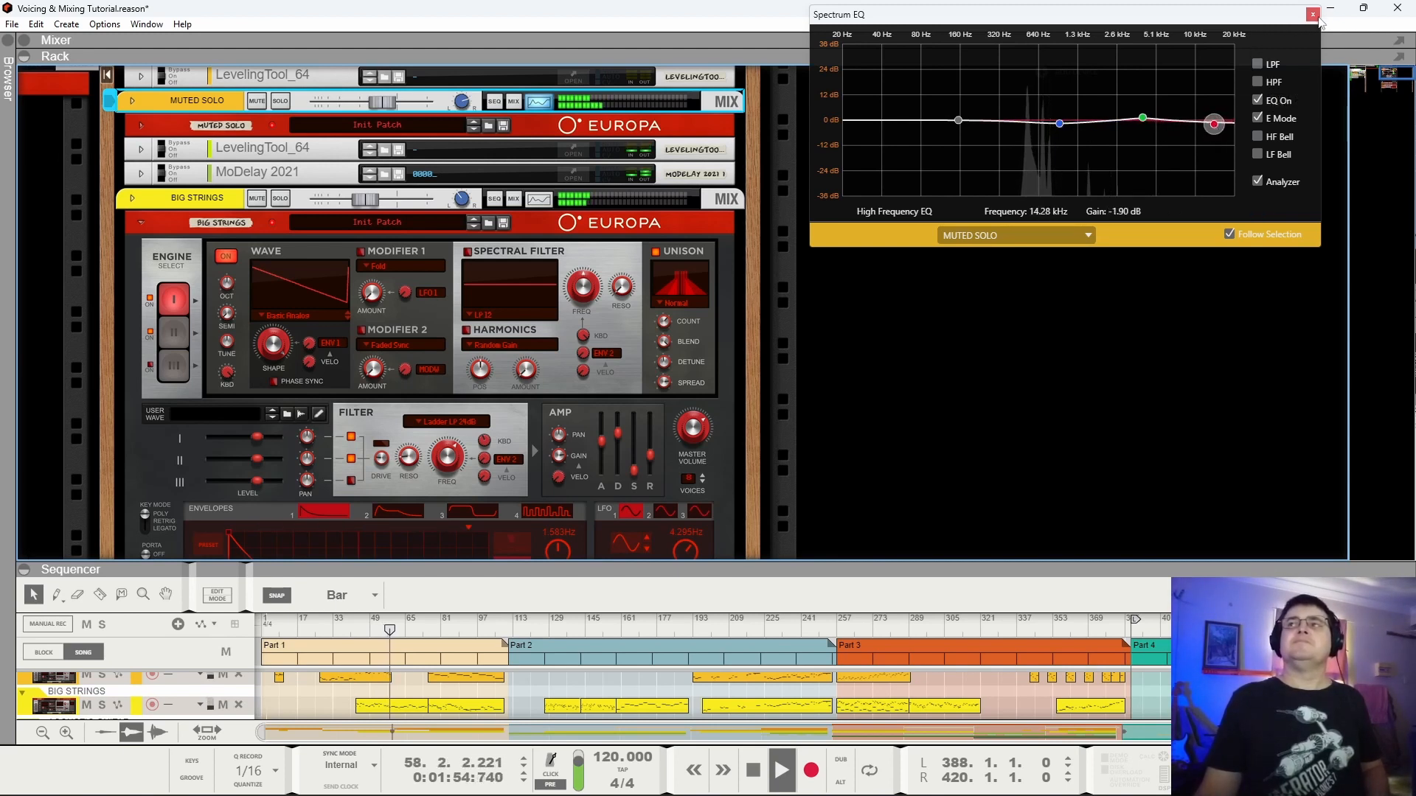
Turn on the BIG STRINGS EQ with E Mode and boost its high mids about 1.27 dB at 3.63 kHz.
{"action": "left_click", "coordinate": [222, 199]}
{"action": "left_click", "coordinate": [1257, 101]}
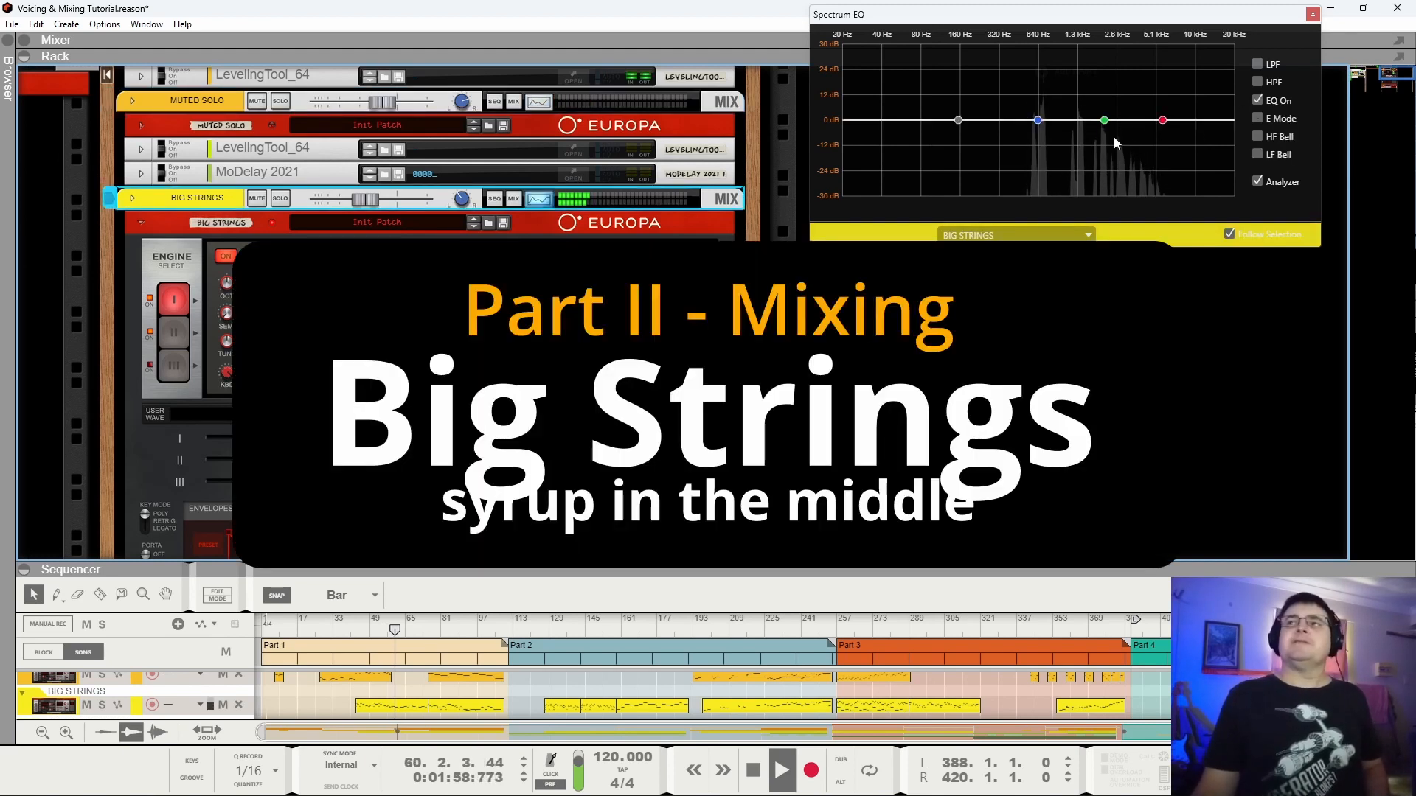
{"action": "left_click_drag", "start_coordinate": [1104, 119], "coordinate": [1137, 118]}
{"action": "left_click", "coordinate": [1261, 120]}
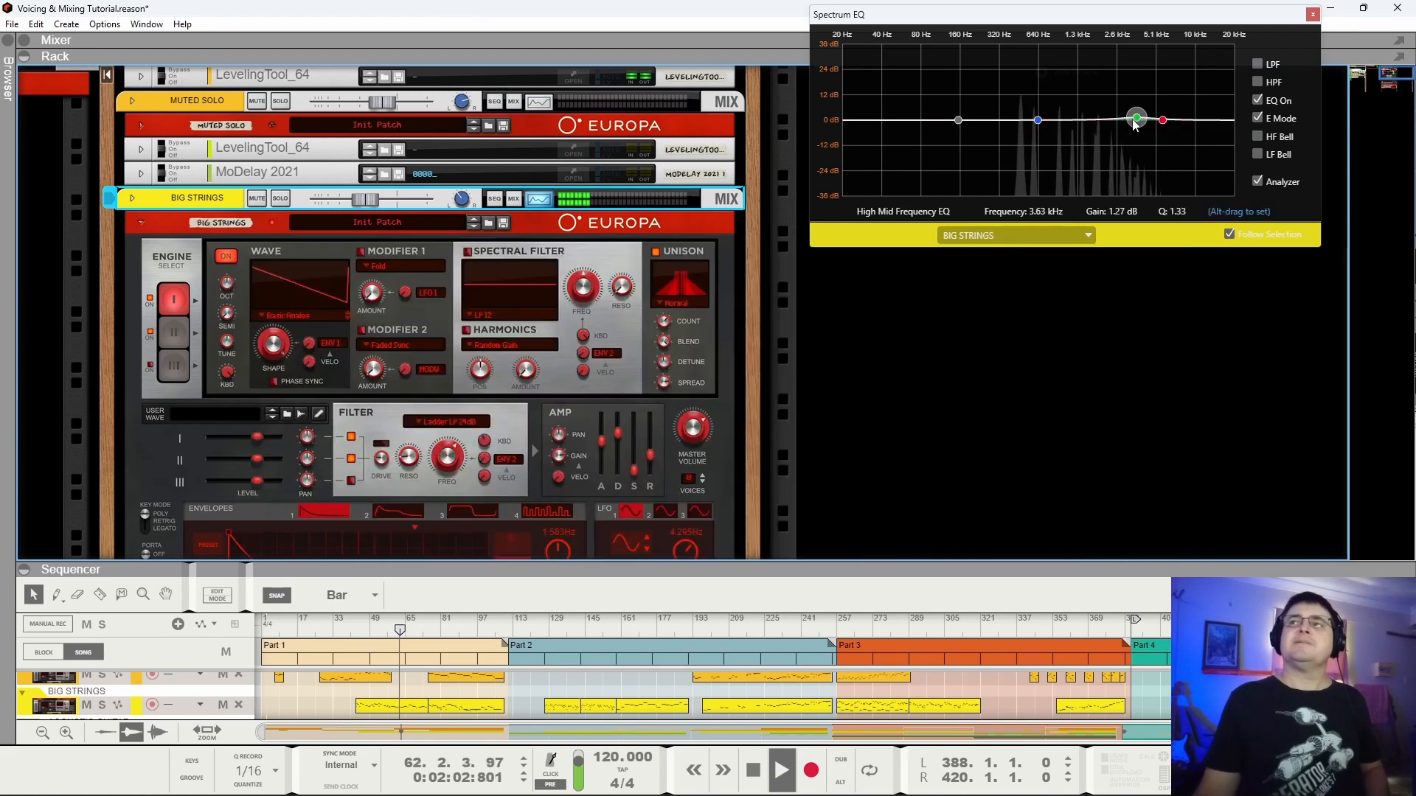
Shift the big strings' high-mid boost lower, cut the low mids about 2.22 dB at 571.5 Hz, and audition the strings in Part 2.
{"action": "mouse_move", "coordinate": [1106, 117]}
{"action": "left_mouse_down"}
{"action": "mouse_move", "coordinate": [1171, 94]}
{"action": "mouse_move", "coordinate": [1173, 78]}
{"action": "mouse_move", "coordinate": [1173, 110]}
{"action": "mouse_move", "coordinate": [1080, 118]}
{"action": "mouse_move", "coordinate": [1044, 112]}
{"action": "mouse_move", "coordinate": [1035, 94]}
{"action": "mouse_move", "coordinate": [1096, 116]}
{"action": "left_mouse_up"}
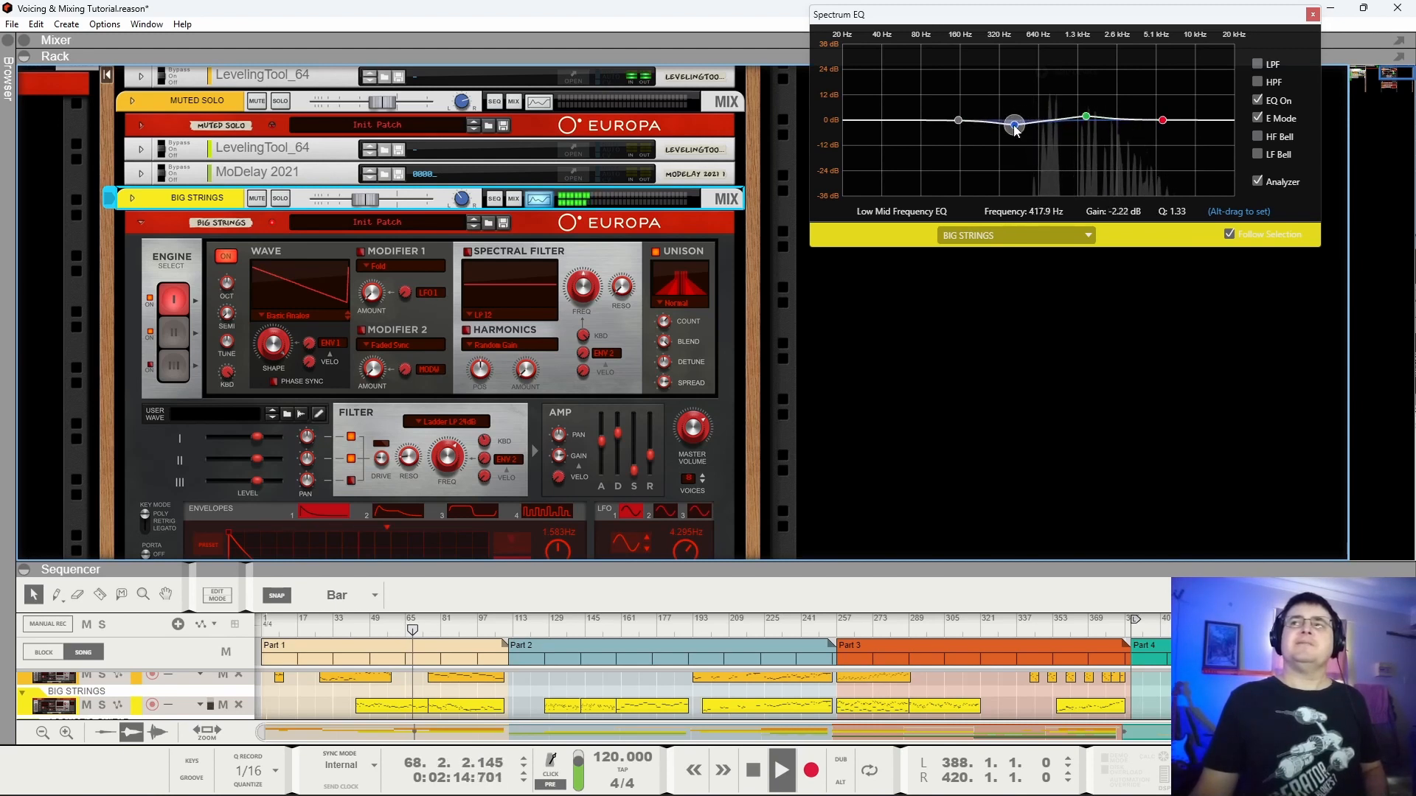
{"action": "left_click_drag", "start_coordinate": [1025, 130], "coordinate": [1035, 130]}
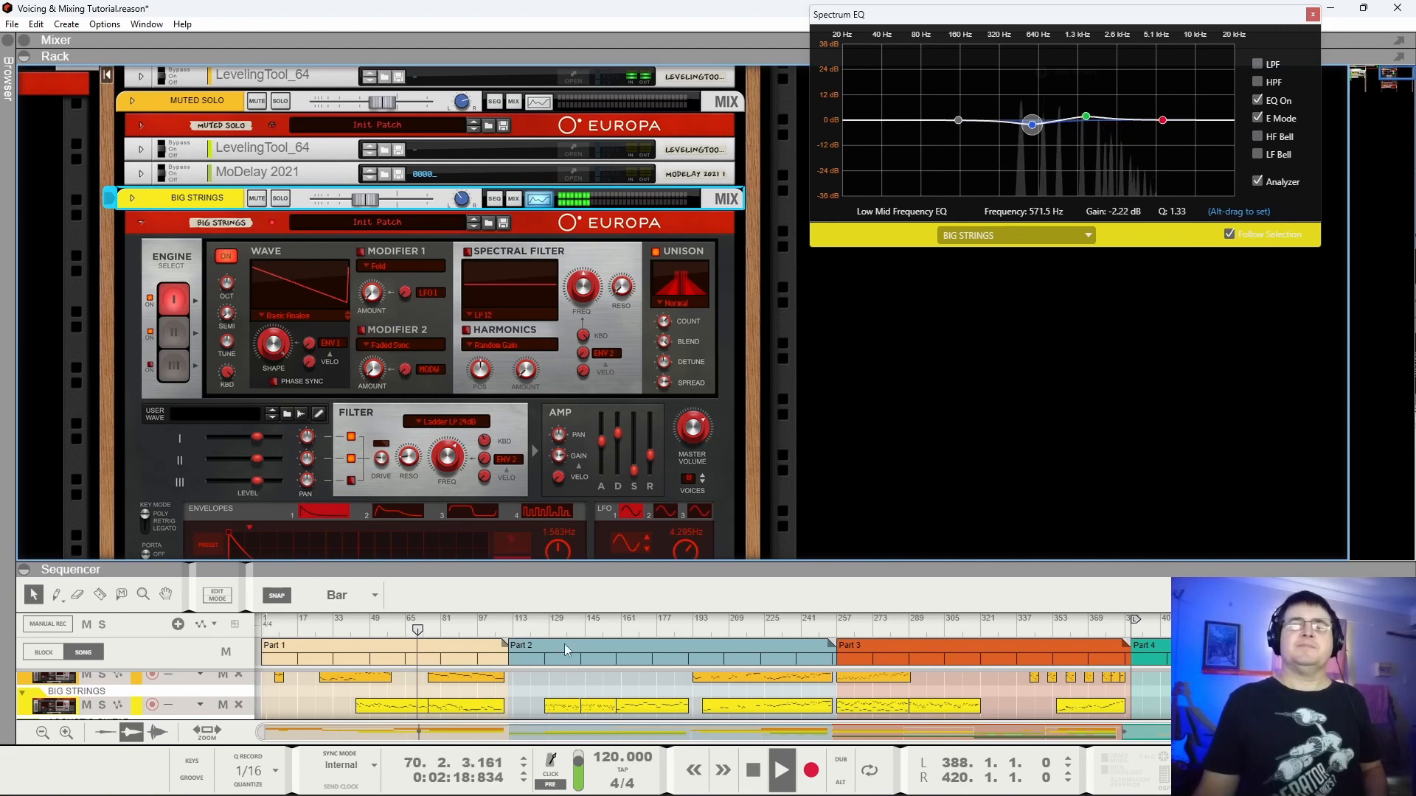
{"action": "left_click", "coordinate": [544, 632]}
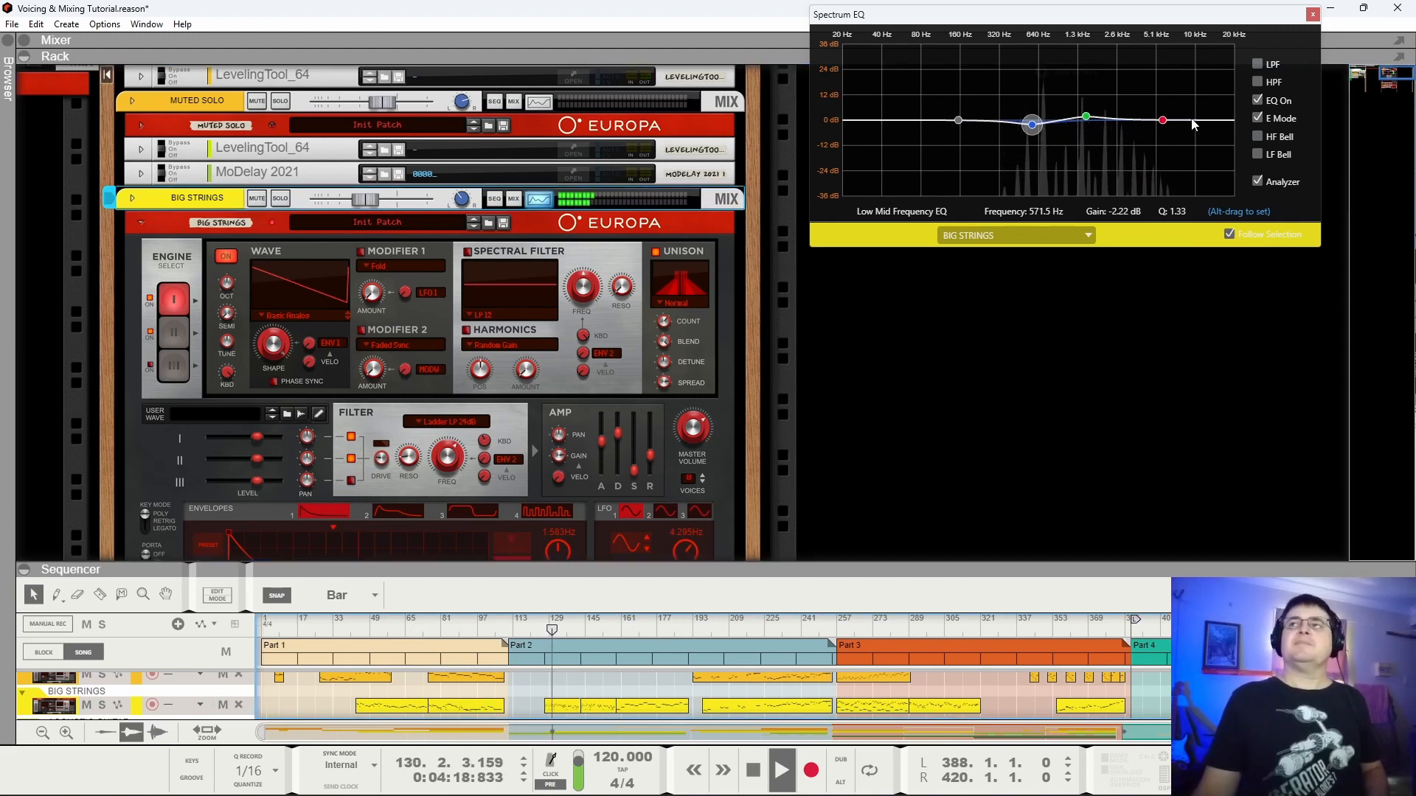
{"action": "left_click", "coordinate": [1163, 120]}
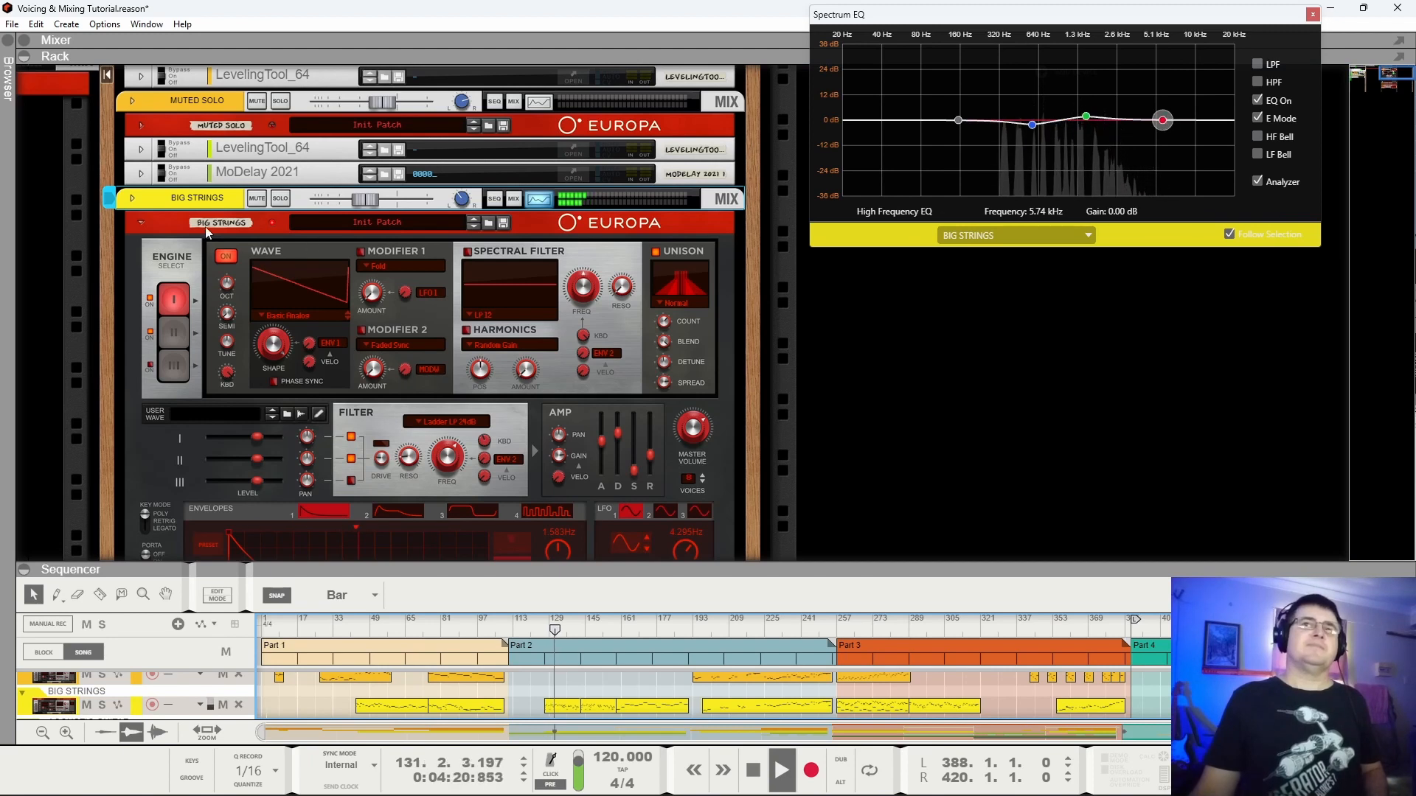
Fold the BIG STRINGS Europa and add The Echo effect to it.
{"action": "left_click", "coordinate": [141, 223]}
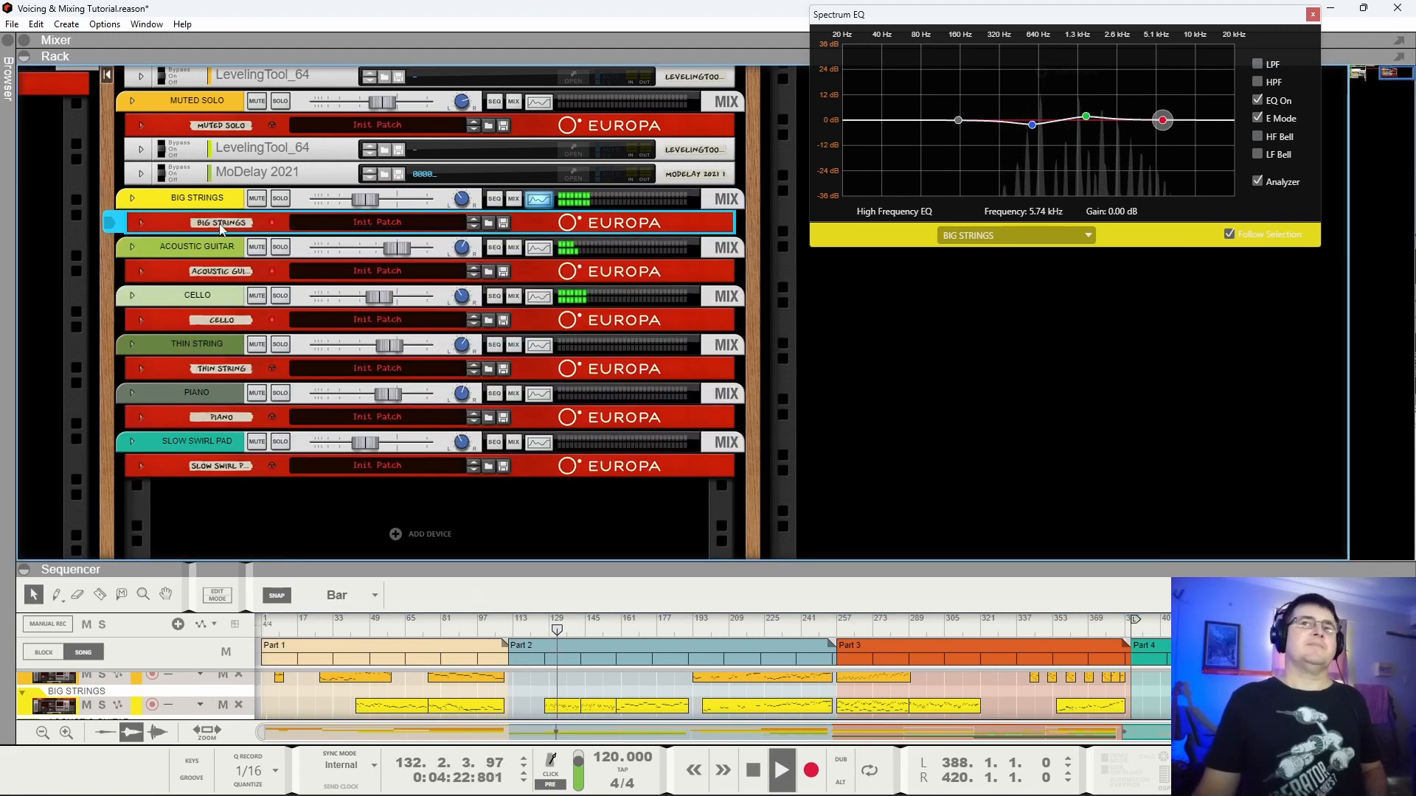
{"action": "right_click", "coordinate": [221, 226]}
{"action": "mouse_move", "coordinate": [458, 410]}
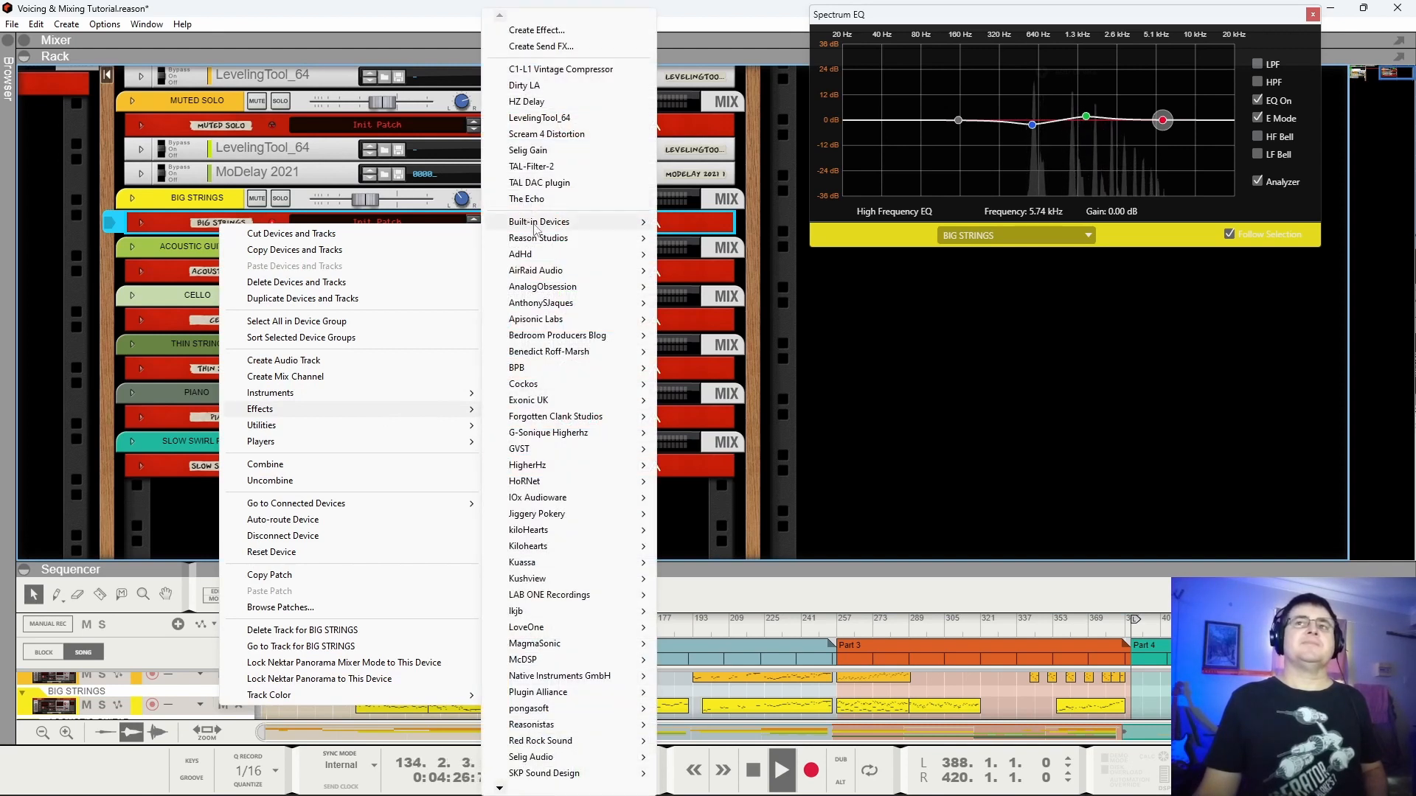
{"action": "mouse_move", "coordinate": [555, 272]}
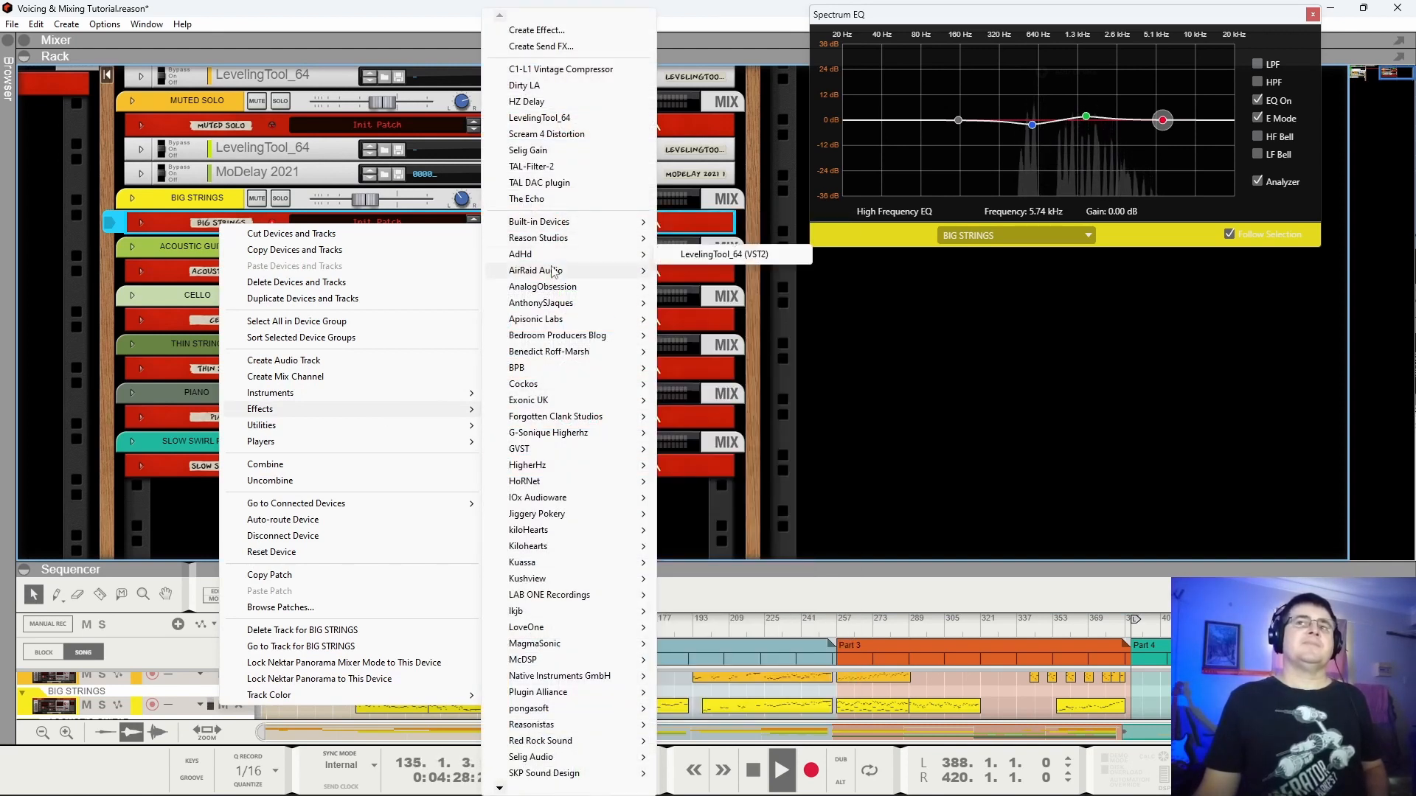
{"action": "left_click", "coordinate": [526, 199]}
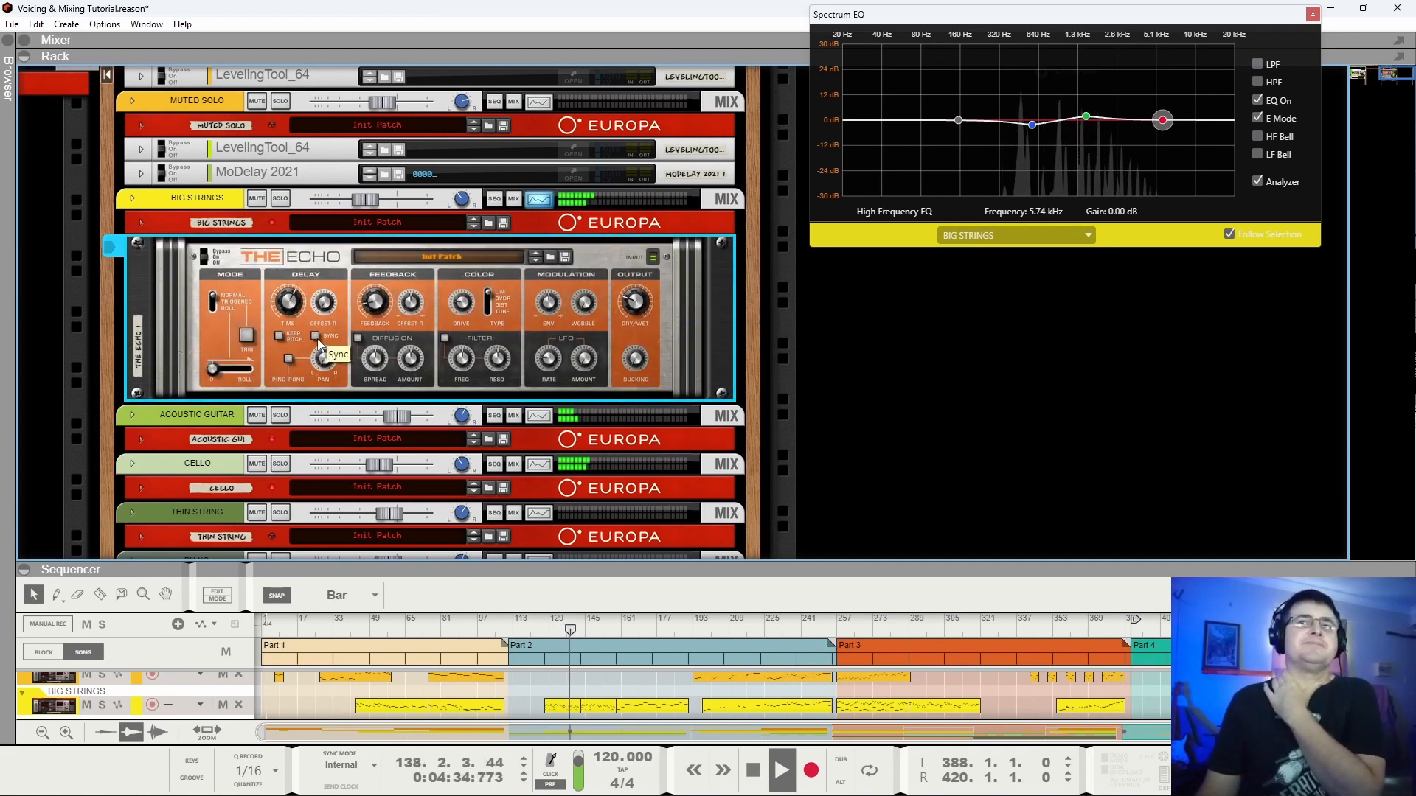
Solo BIG STRINGS and set The Echo's delay time to about 339 ms and feedback to about 30%.
{"action": "left_click", "coordinate": [280, 203]}
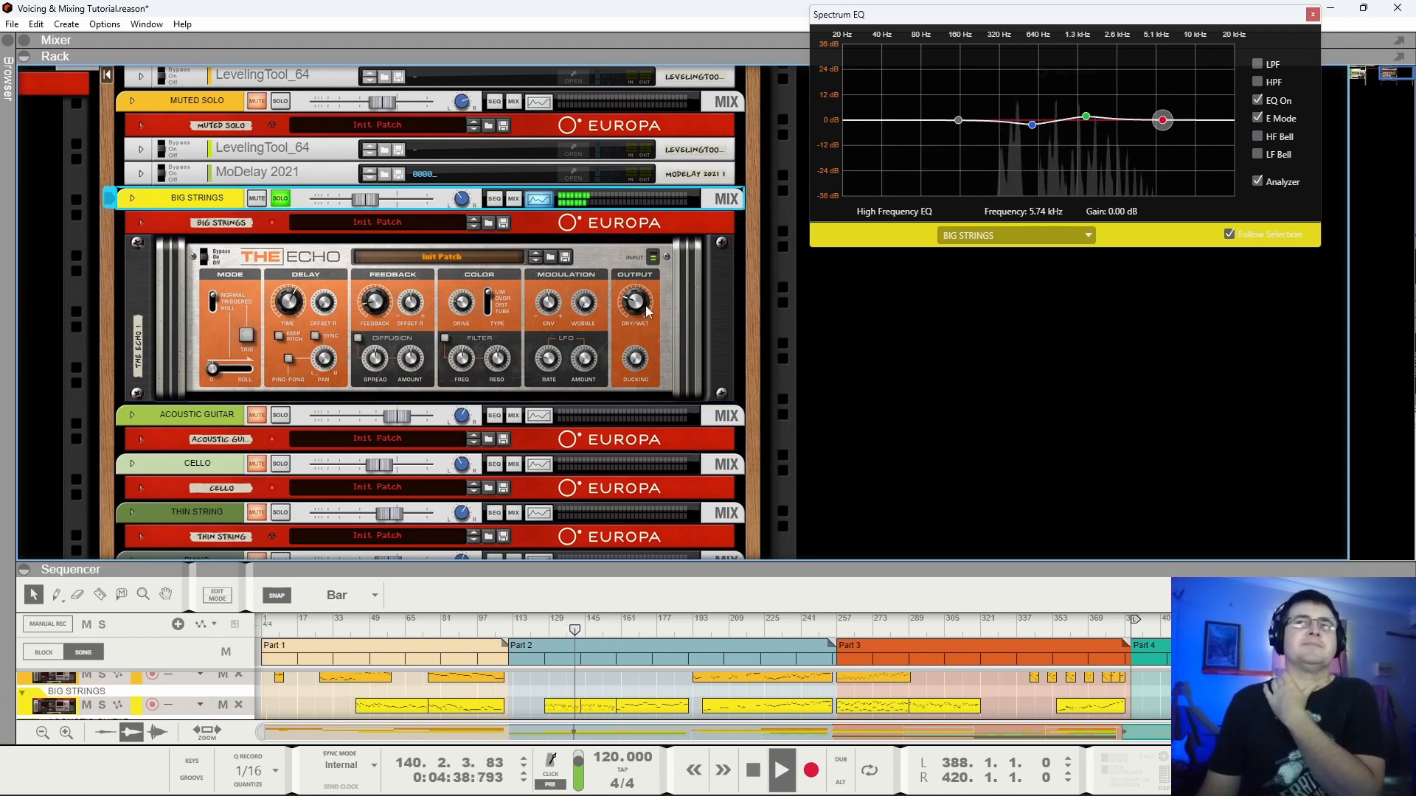
{"action": "left_click_drag", "start_coordinate": [288, 302], "coordinate": [298, 361]}
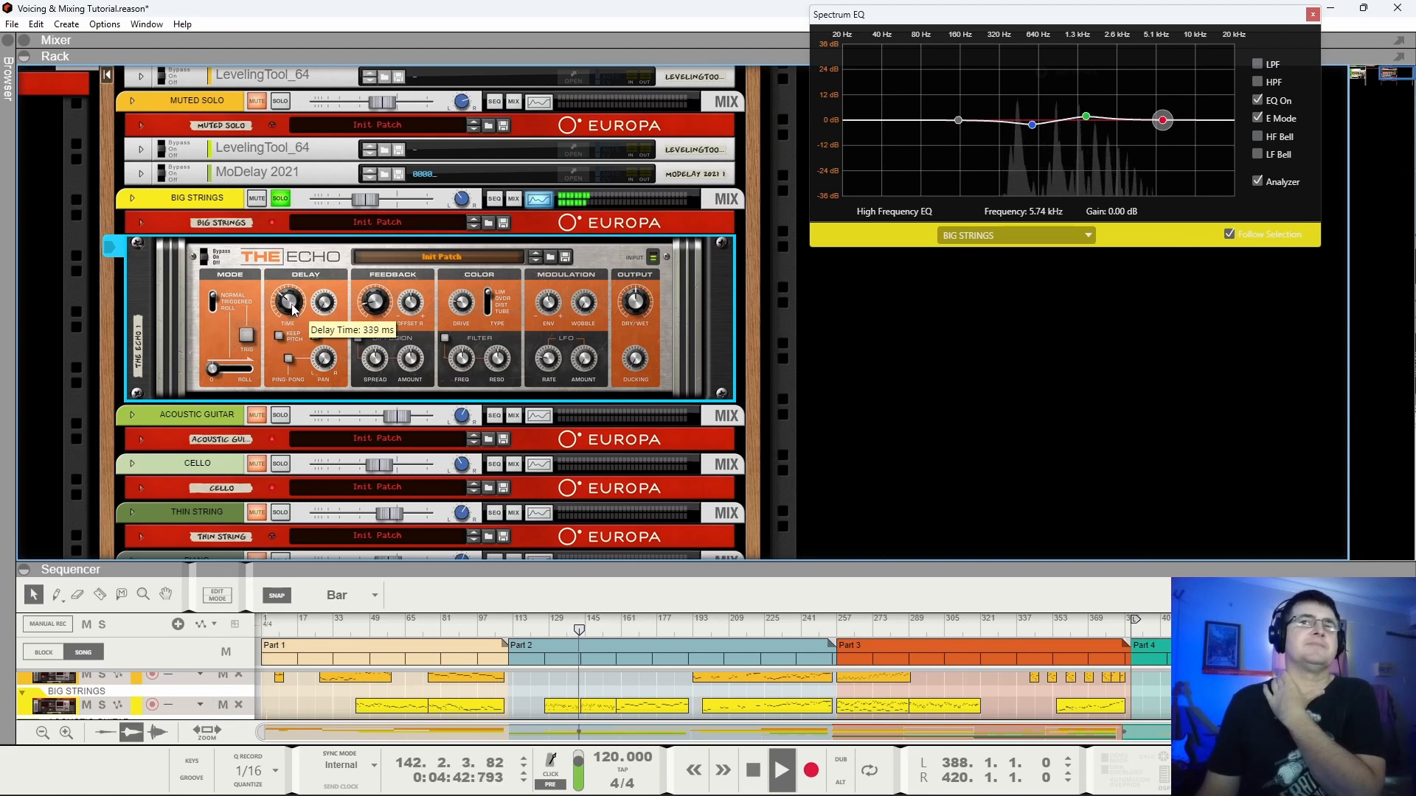
{"action": "left_click_drag", "start_coordinate": [383, 313], "coordinate": [383, 298]}
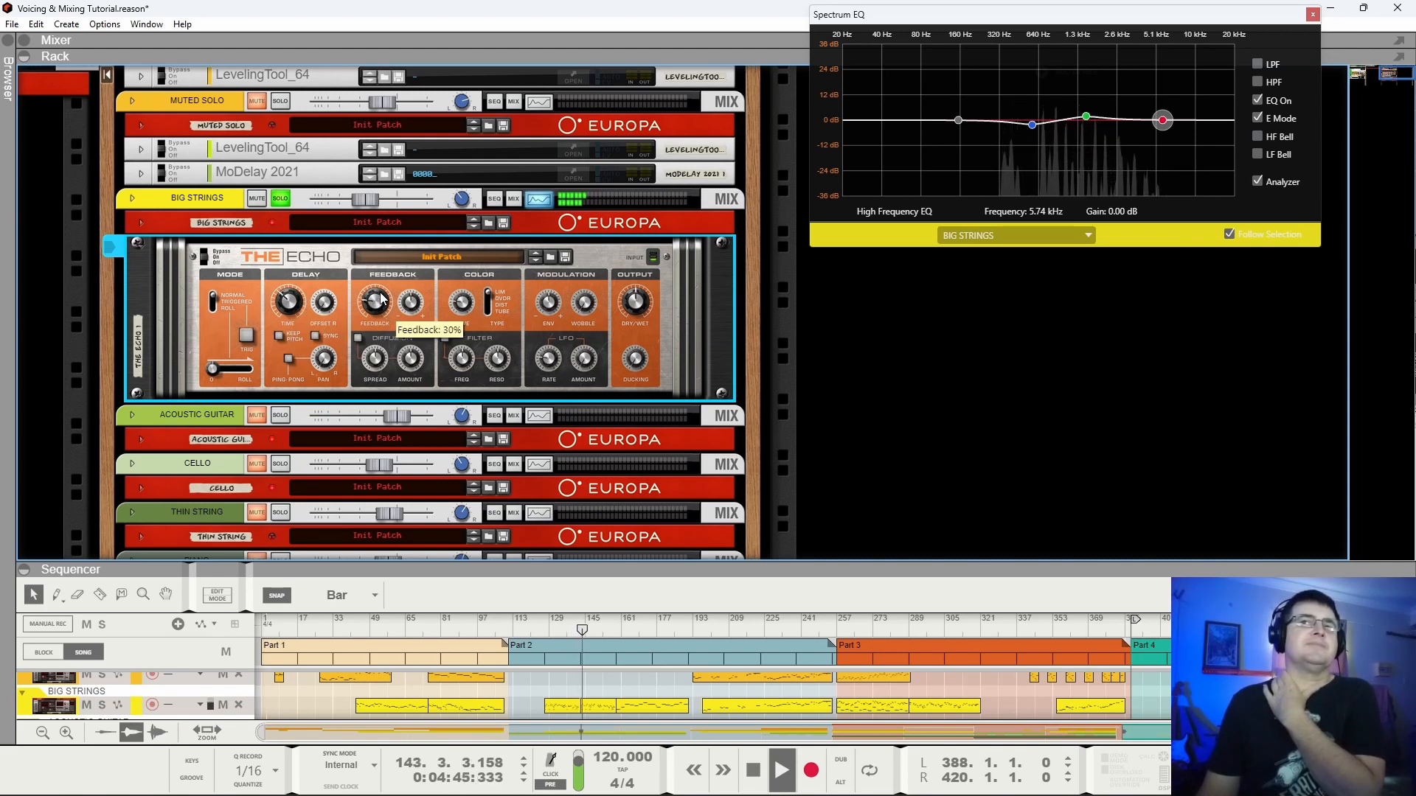
Enable The Echo's filter and lower its frequency by ear to around 584 Hz.
{"action": "left_click", "coordinate": [445, 339]}
{"action": "left_click_drag", "start_coordinate": [461, 359], "coordinate": [469, 399]}
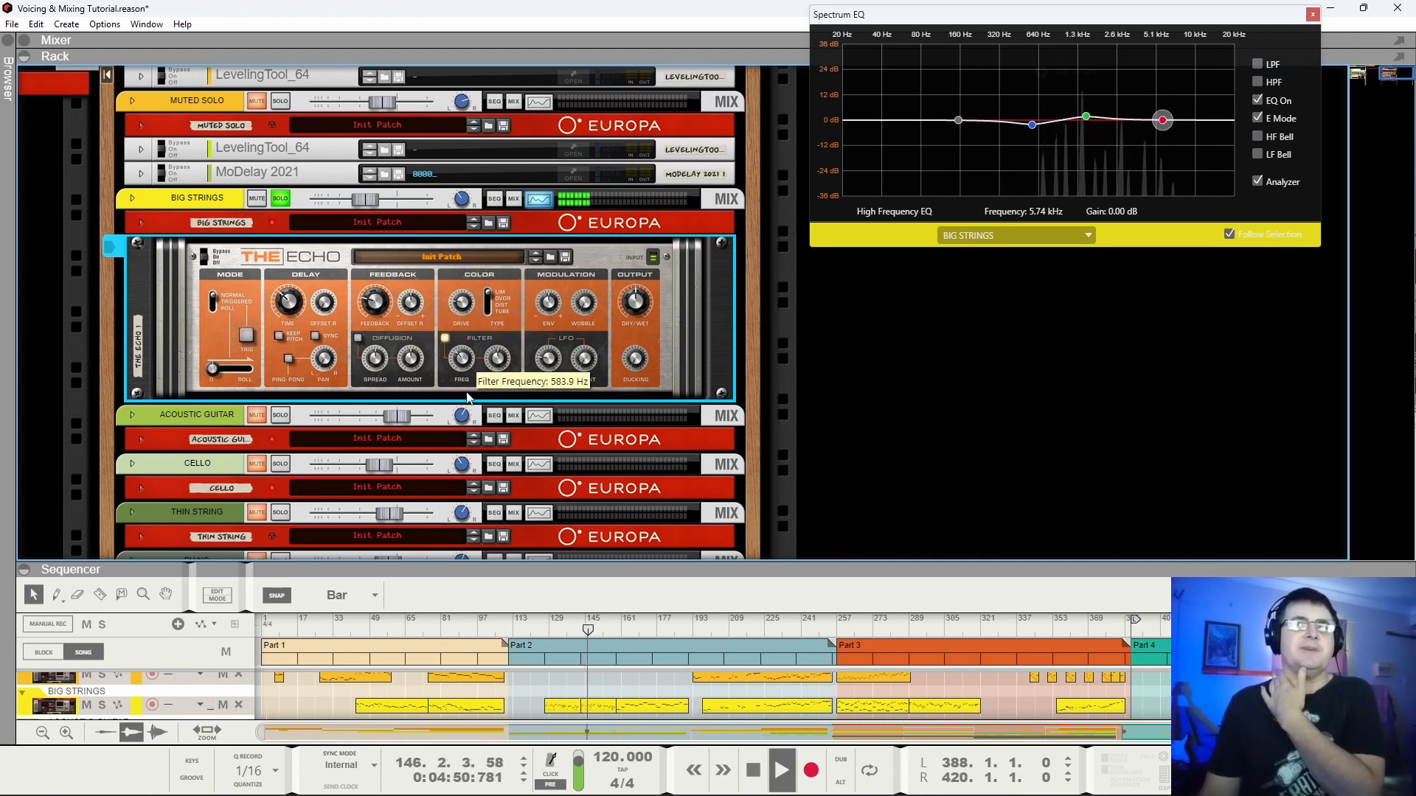
{"action": "left_click_drag", "start_coordinate": [467, 402], "coordinate": [468, 396]}
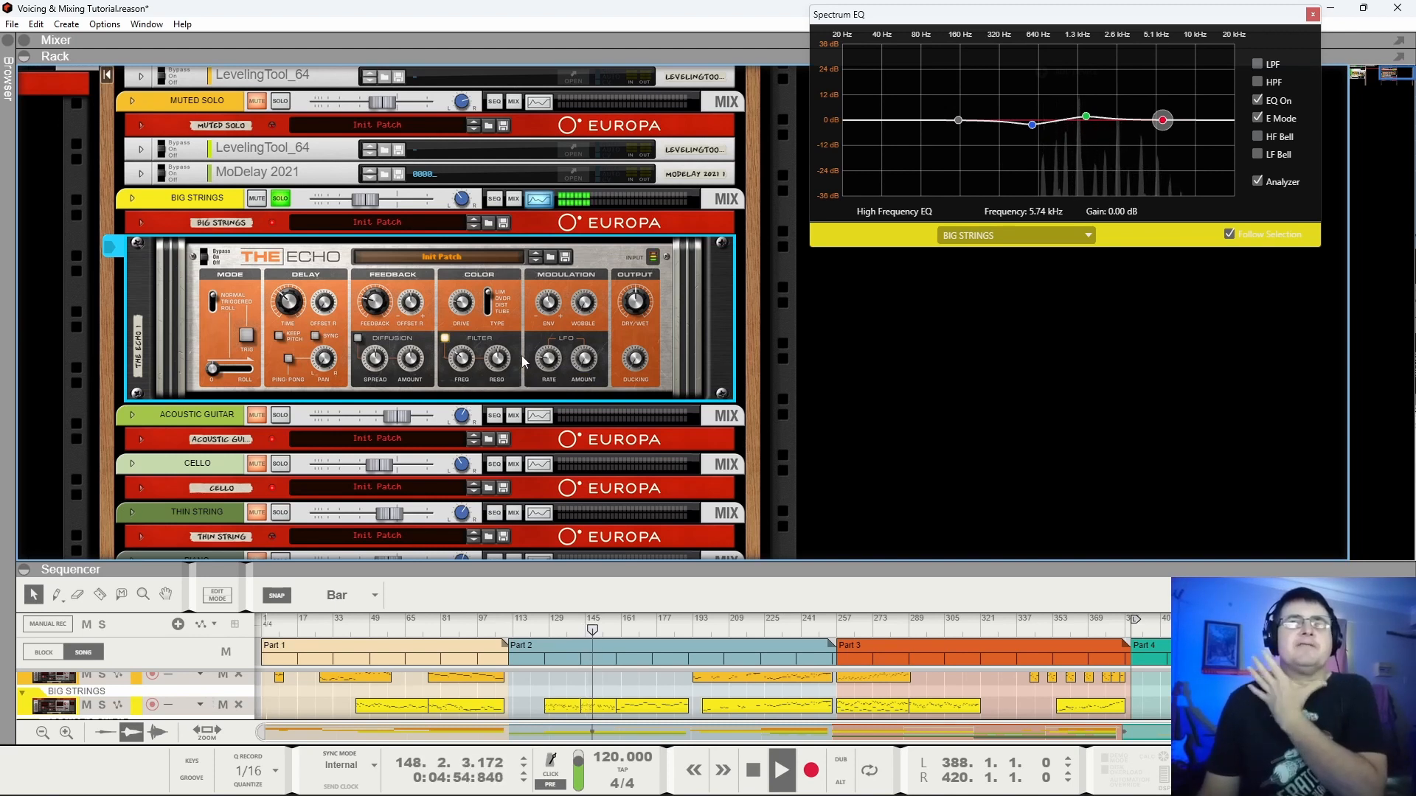
Try different LFO amount and color drive settings on The Echo by ear.
{"action": "left_click_drag", "start_coordinate": [594, 356], "coordinate": [564, 334]}
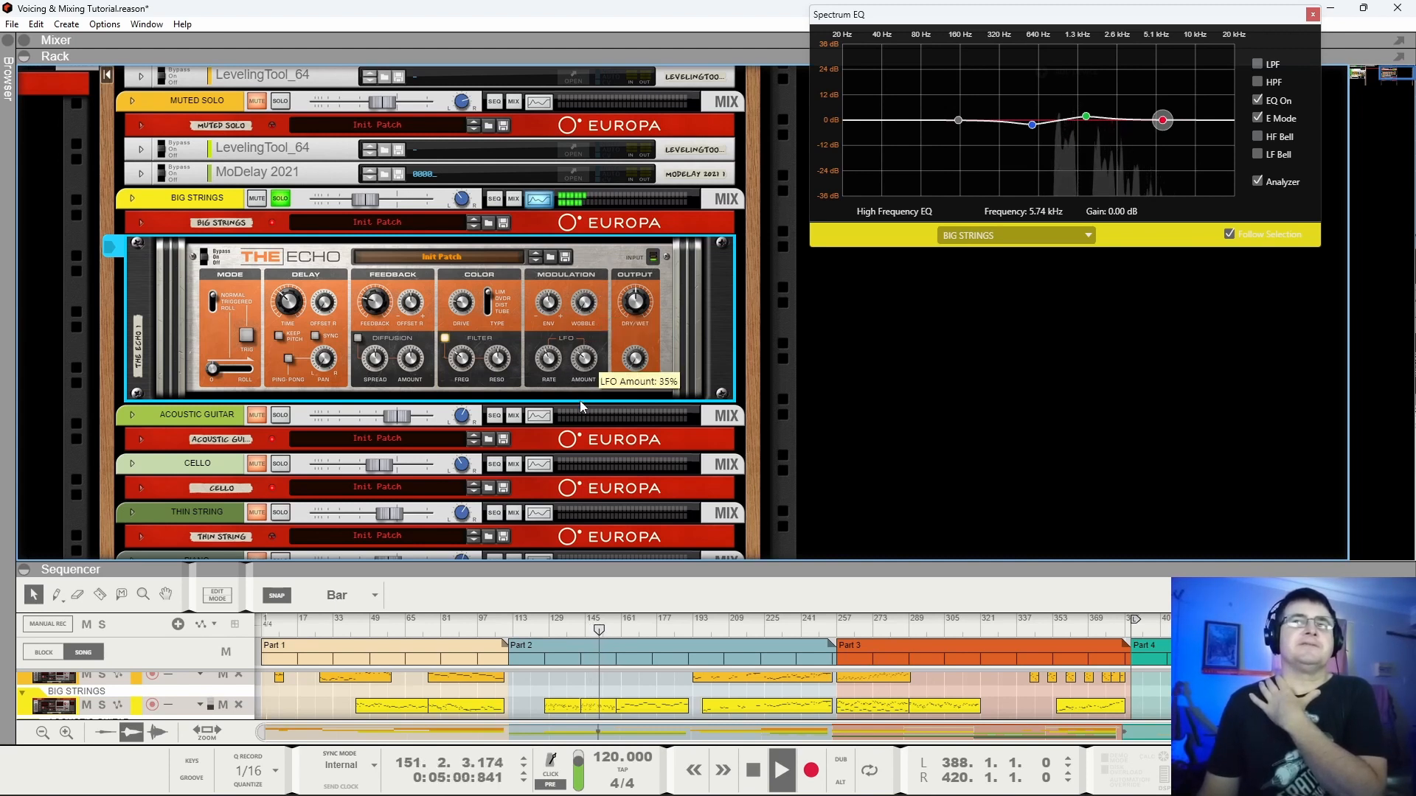
{"action": "mouse_move", "coordinate": [592, 310]}
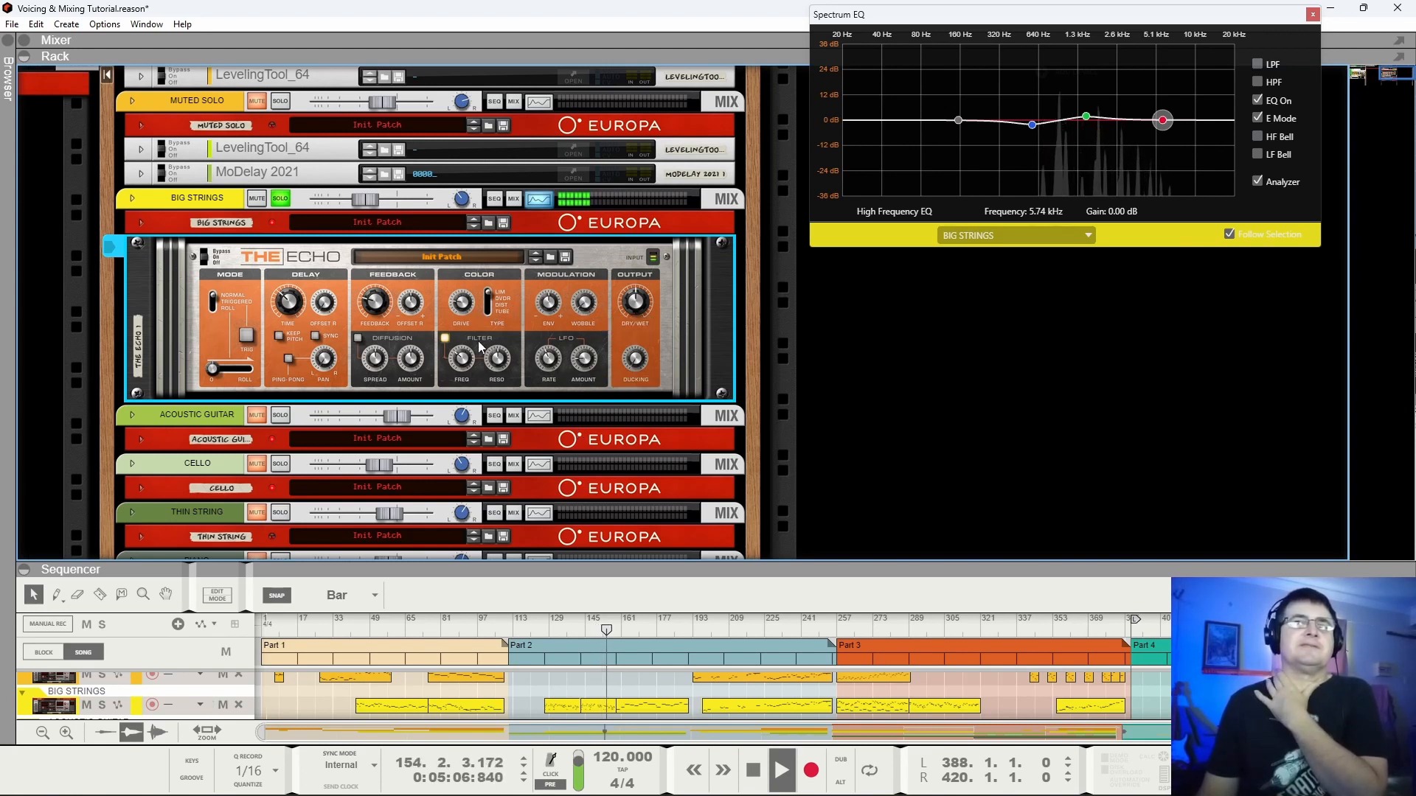
{"action": "left_click_drag", "start_coordinate": [472, 301], "coordinate": [463, 328]}
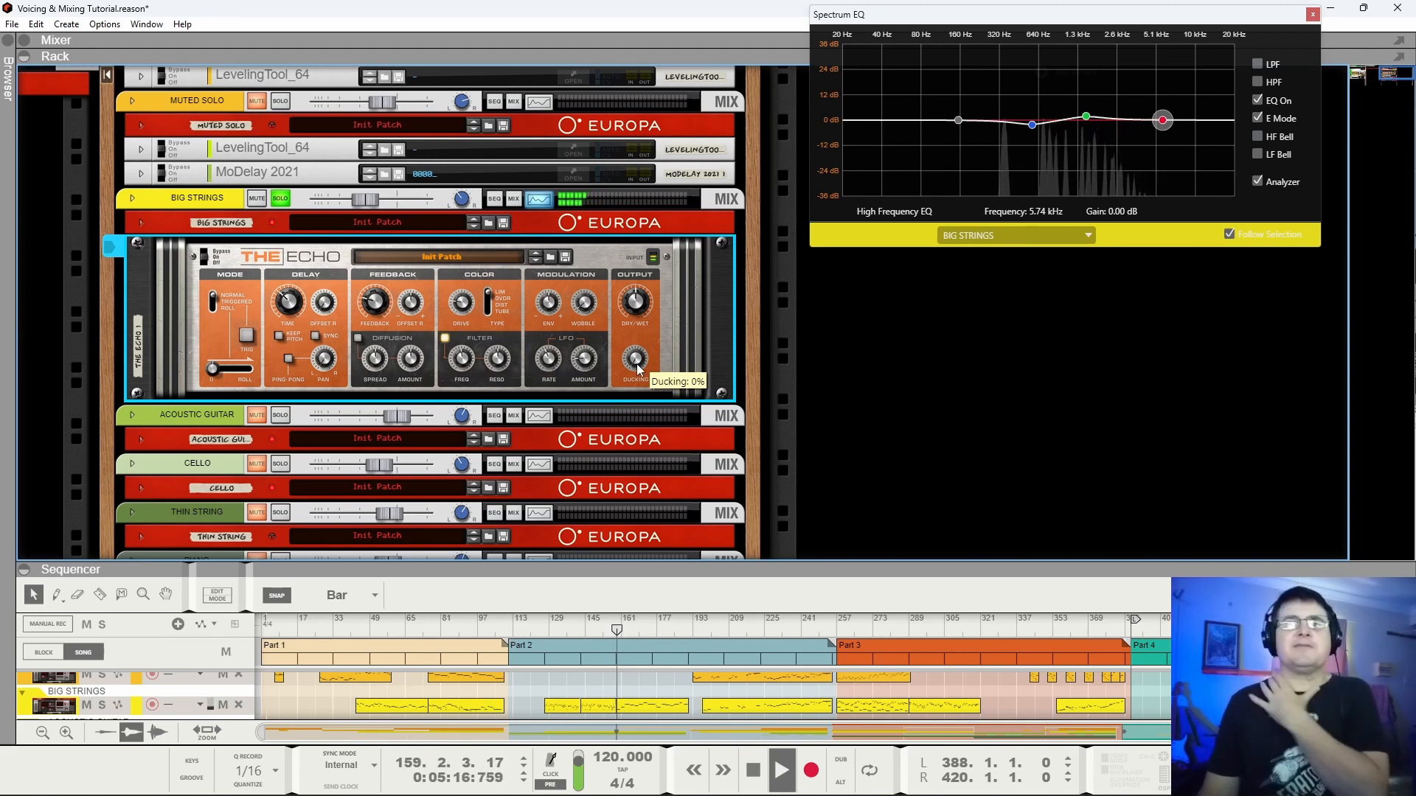
Compare The Echo's effect, return BIG STRINGS to the full mix, and set the echo's filter frequency to about 1.36 kHz.
{"action": "left_click", "coordinate": [206, 255]}
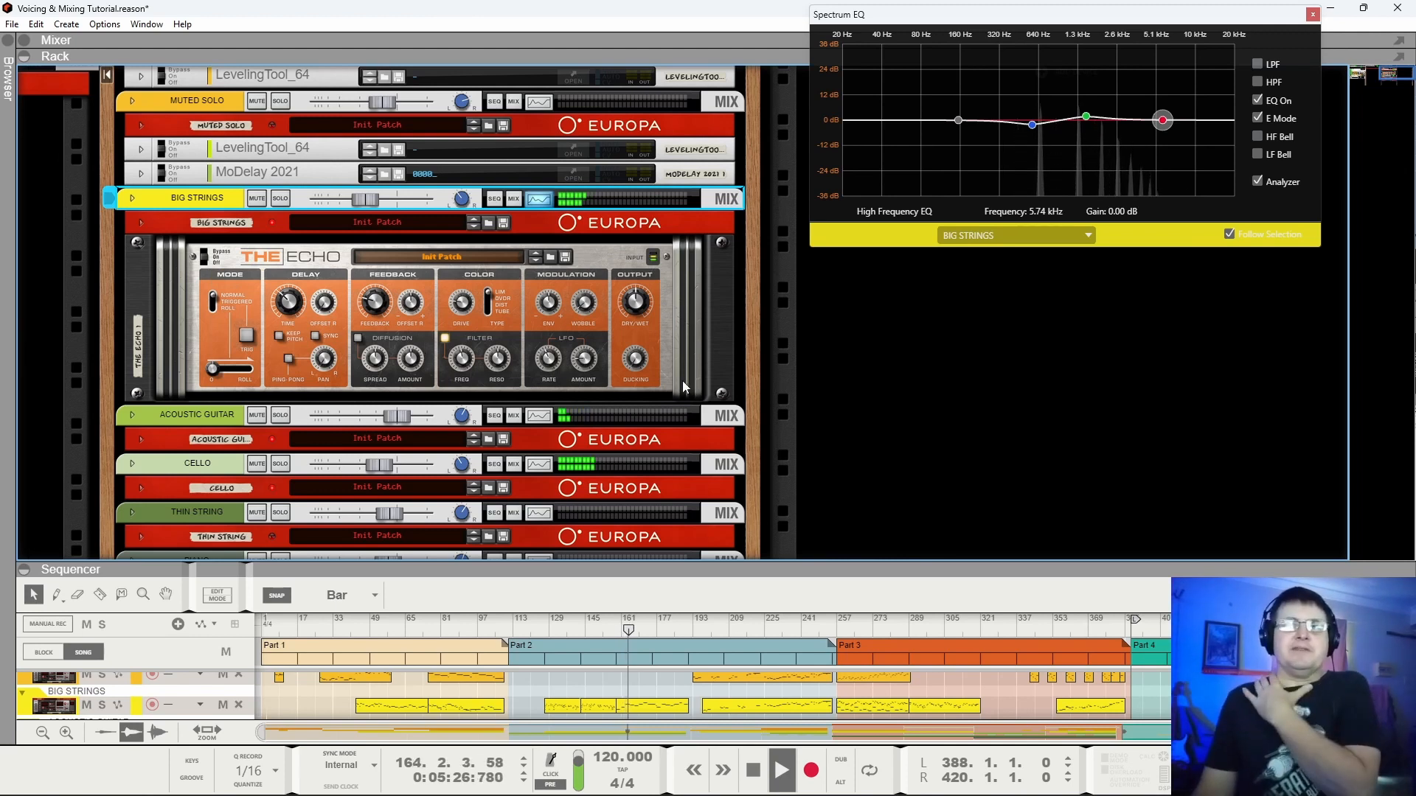
{"action": "left_click", "coordinate": [644, 312]}
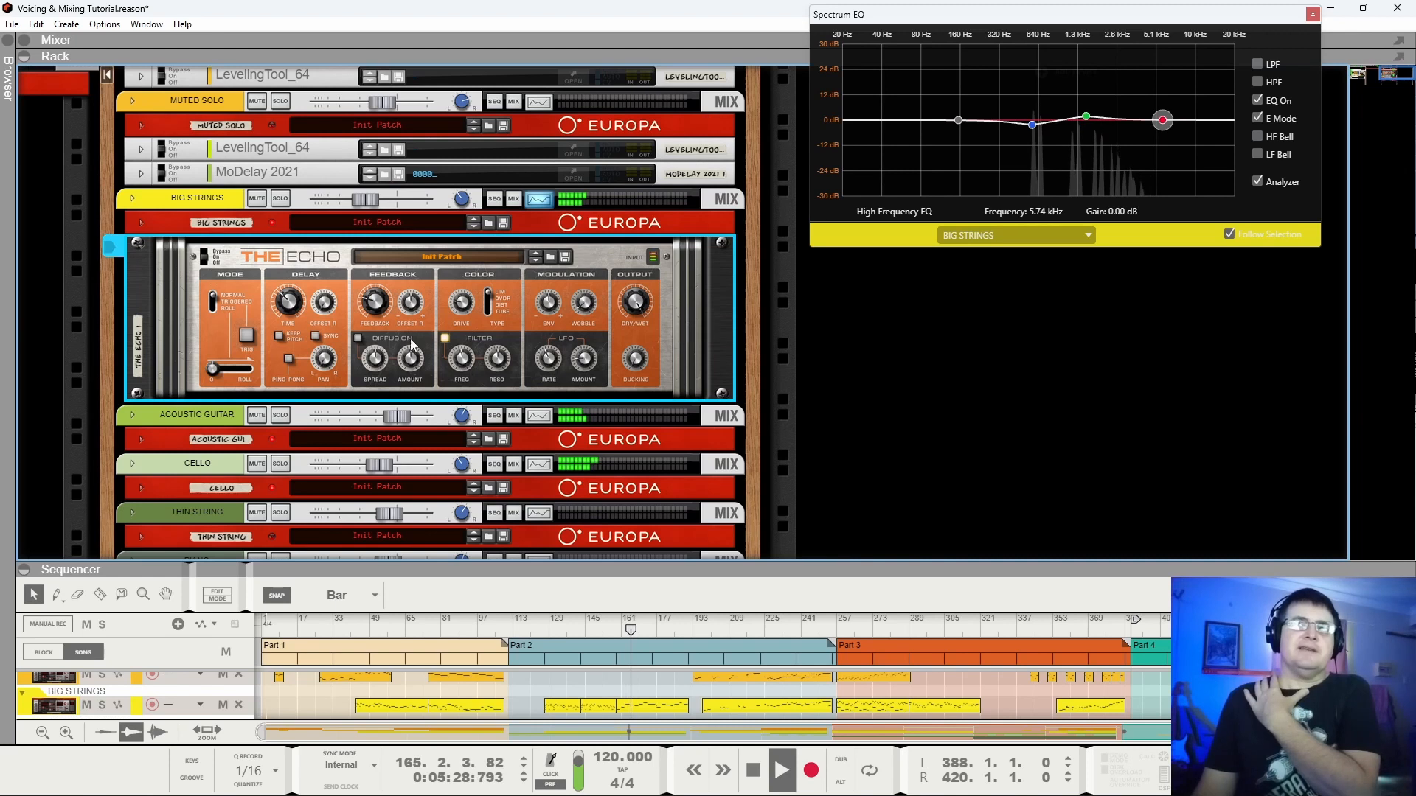
{"action": "mouse_move", "coordinate": [467, 363]}
{"action": "left_mouse_down"}
{"action": "mouse_move", "coordinate": [479, 329]}
{"action": "mouse_move", "coordinate": [465, 388]}
{"action": "mouse_move", "coordinate": [478, 348]}
{"action": "left_mouse_up"}
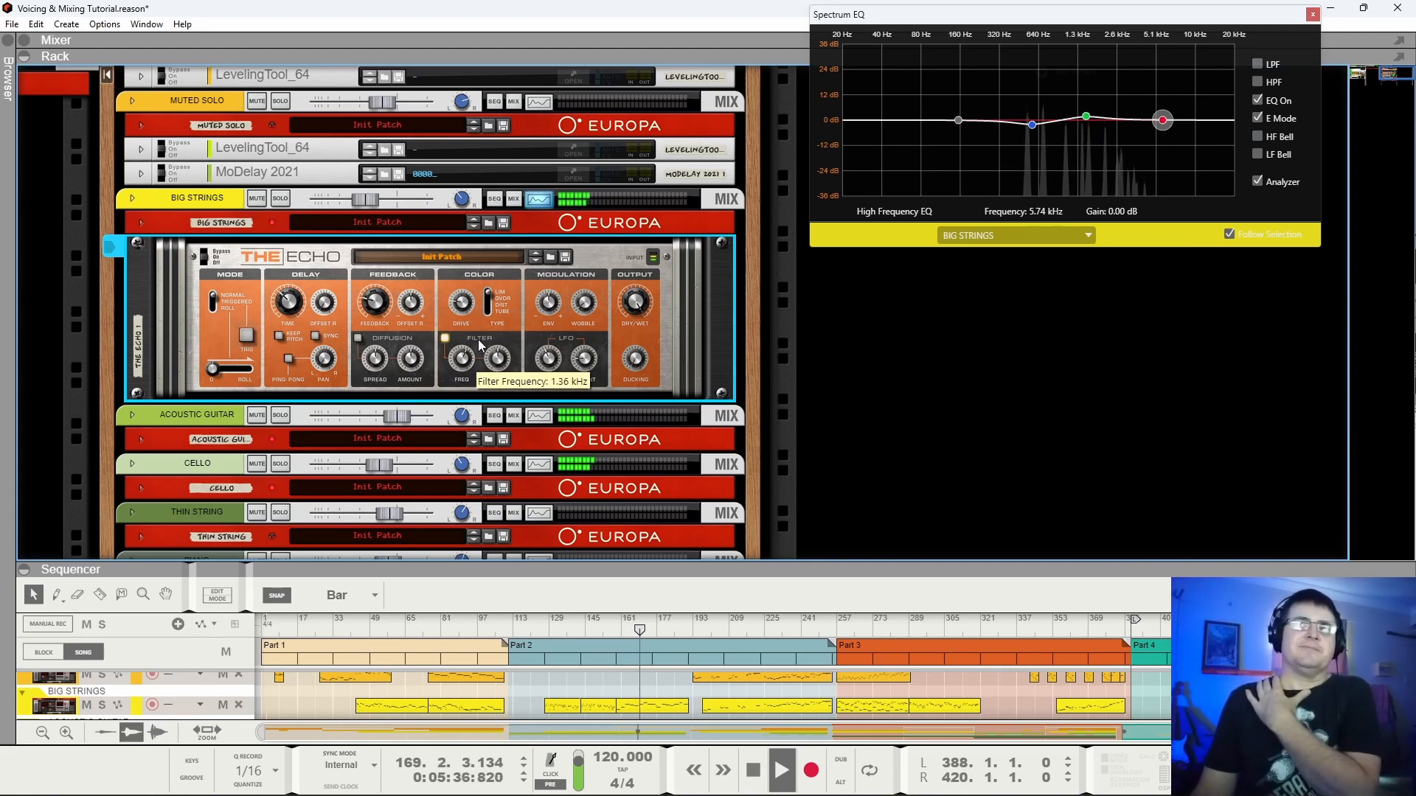
Adjust The Echo's dry/wet balance by ear in the full mix and fold the device.
{"action": "left_click_drag", "start_coordinate": [634, 303], "coordinate": [642, 435]}
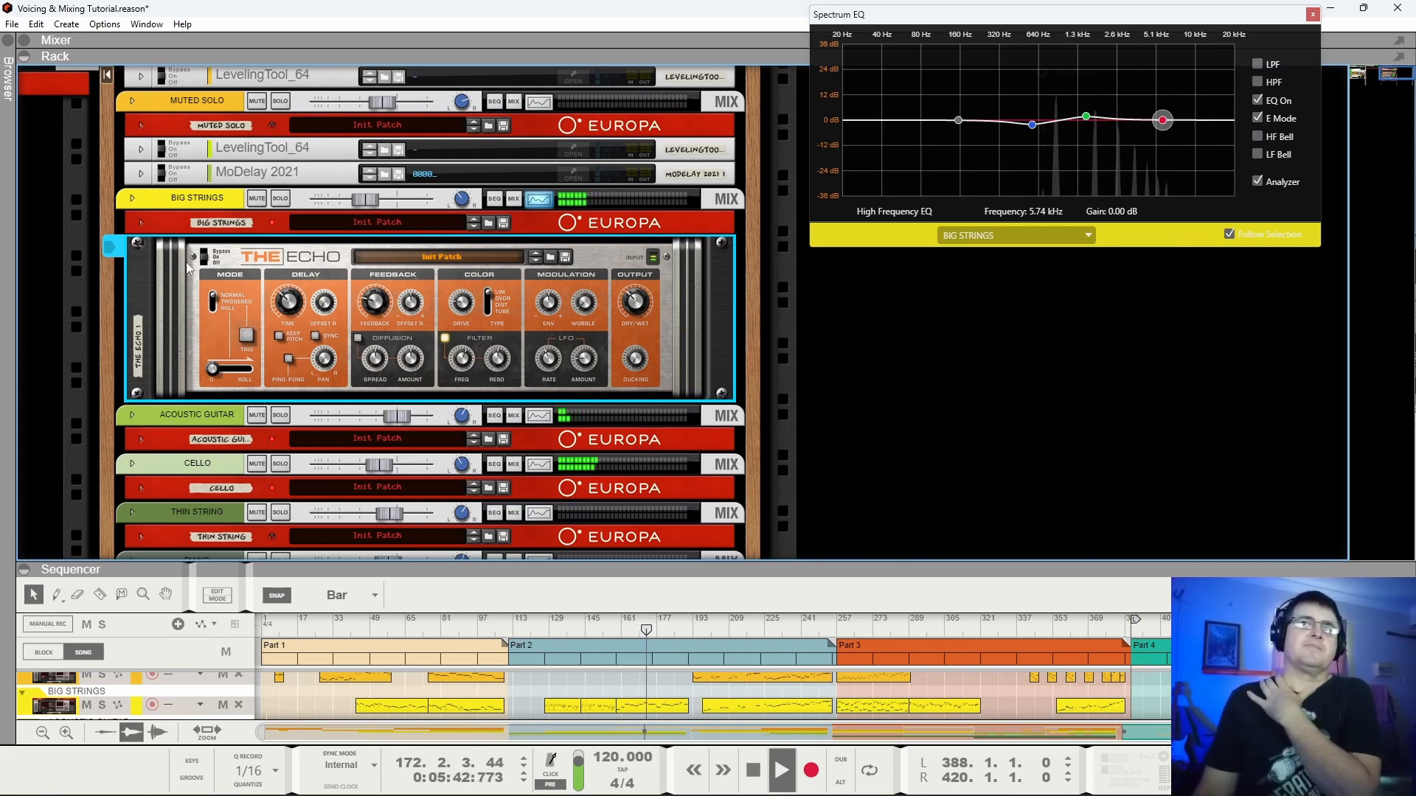
{"action": "left_click", "coordinate": [139, 246]}
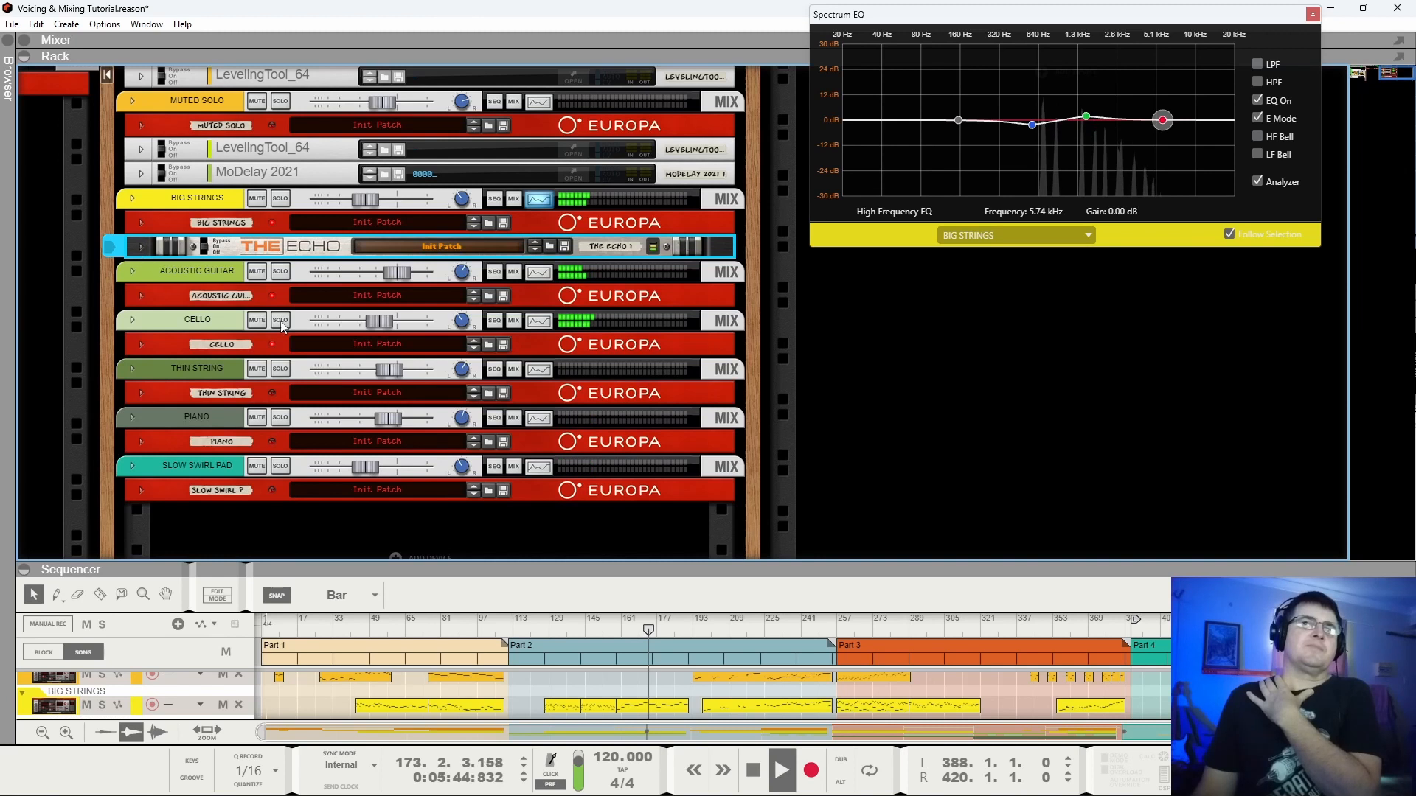
Play the mix from the start of Part 3 and compare BIG STRINGS with The Echo and its channel EQ switched off and on.
{"action": "key", "text": "space"}
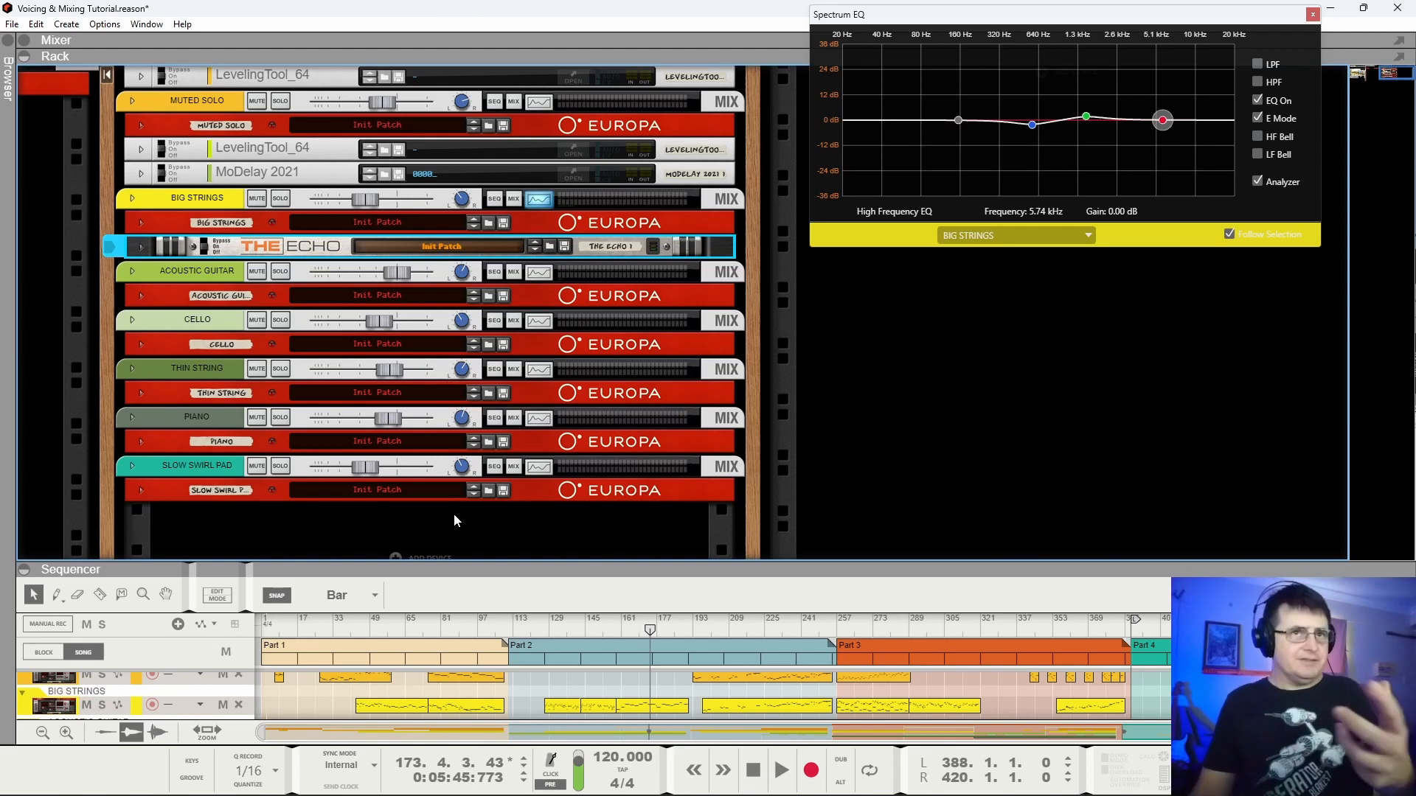
{"action": "left_click_drag", "start_coordinate": [504, 631], "coordinate": [836, 643]}
{"action": "key", "text": "space"}
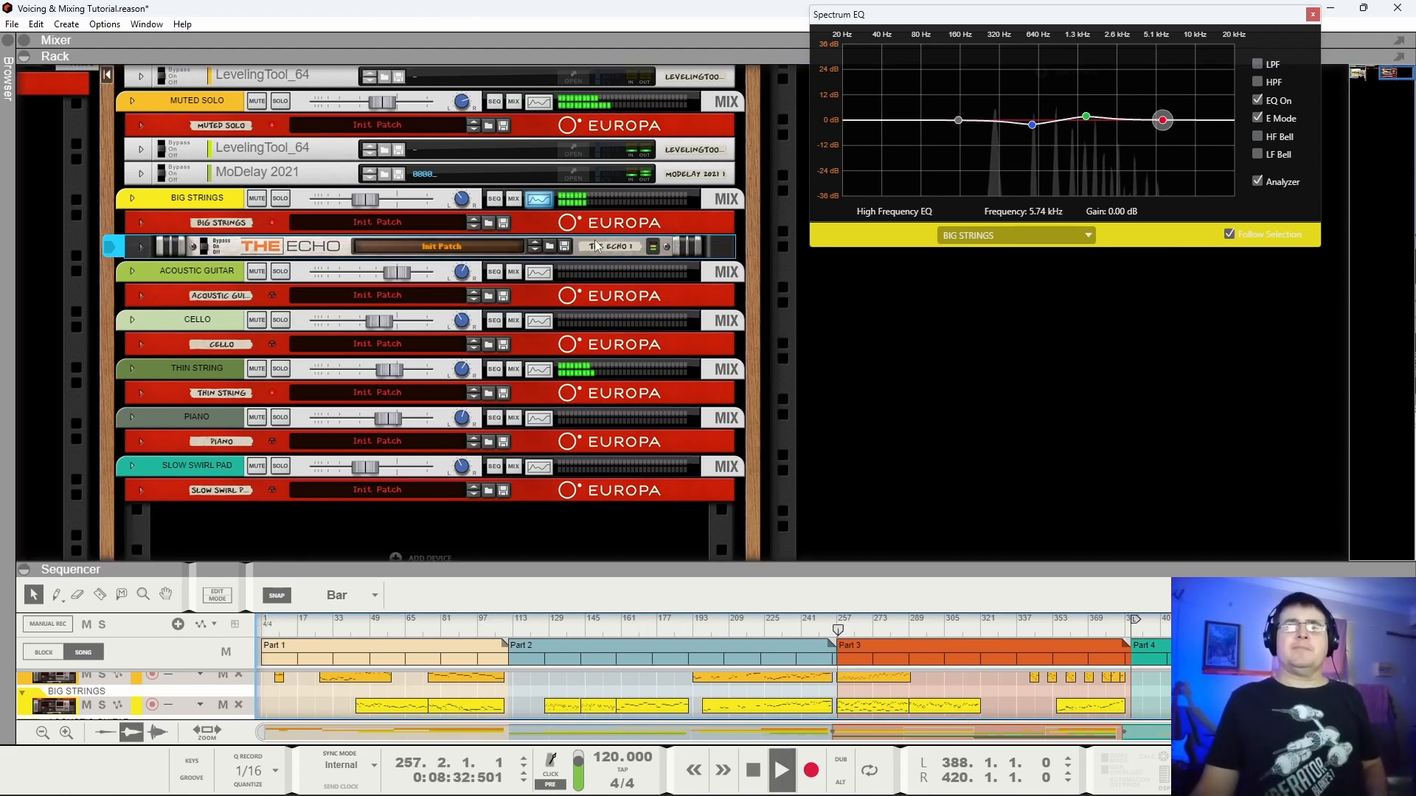
{"action": "left_click", "coordinate": [213, 245]}
{"action": "left_click", "coordinate": [212, 245]}
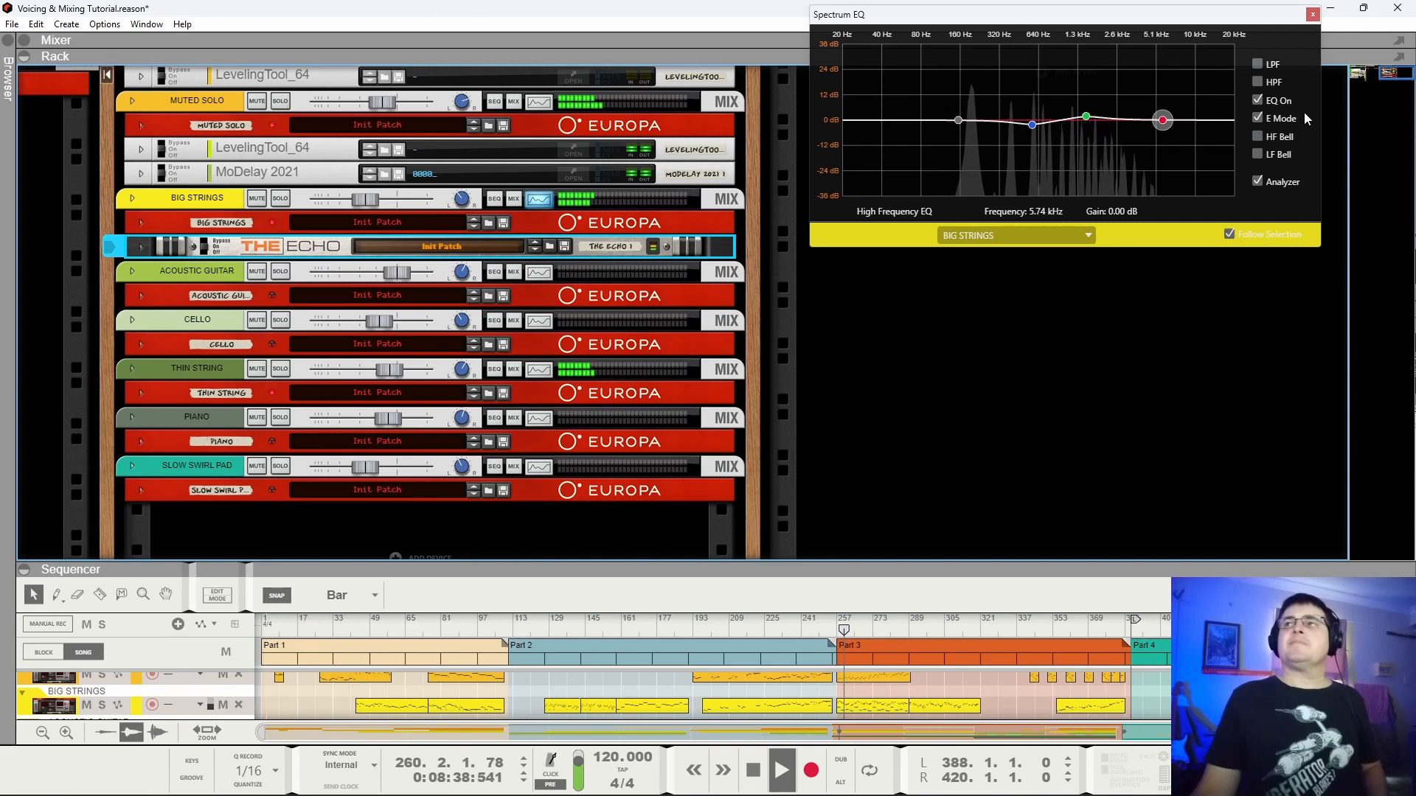
{"action": "left_click", "coordinate": [1258, 100]}
{"action": "left_click", "coordinate": [1258, 101]}
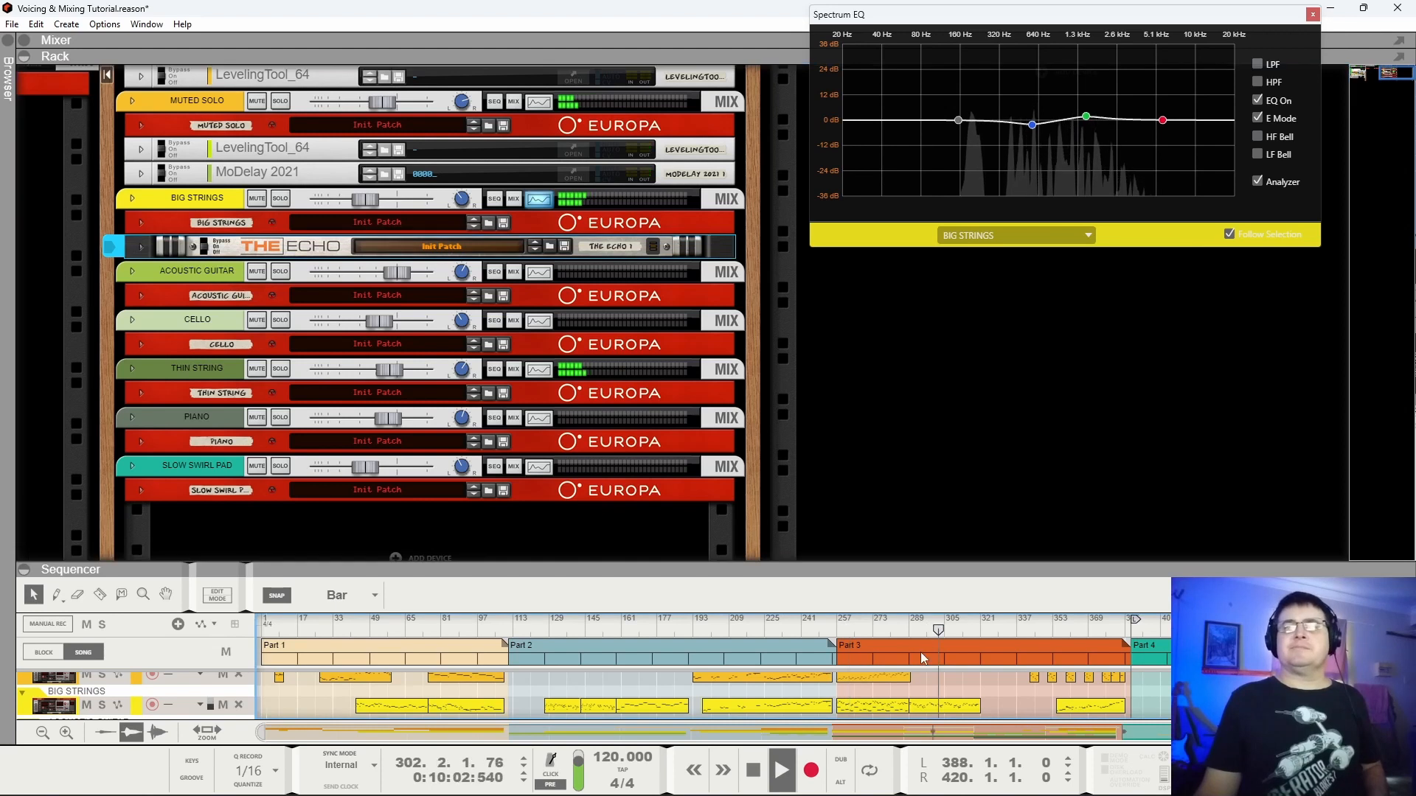
{"action": "scroll", "coordinate": [904, 656], "scroll_direction": "up", "scroll_amount": 2}
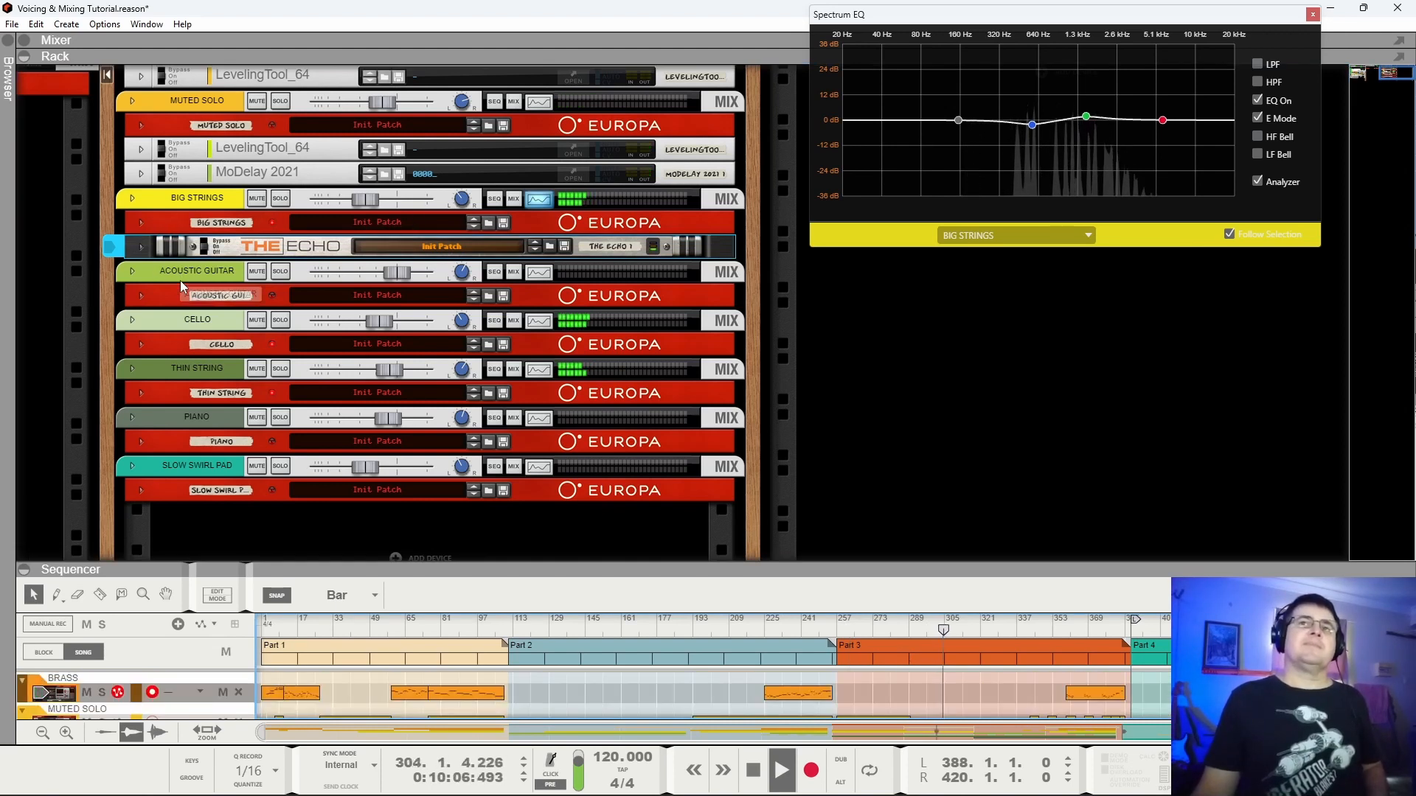
{"action": "key", "text": "space"}
Solo the ACOUSTIC GUITAR mix channel and play it from the start of Part 2.
{"action": "left_click", "coordinate": [145, 304]}
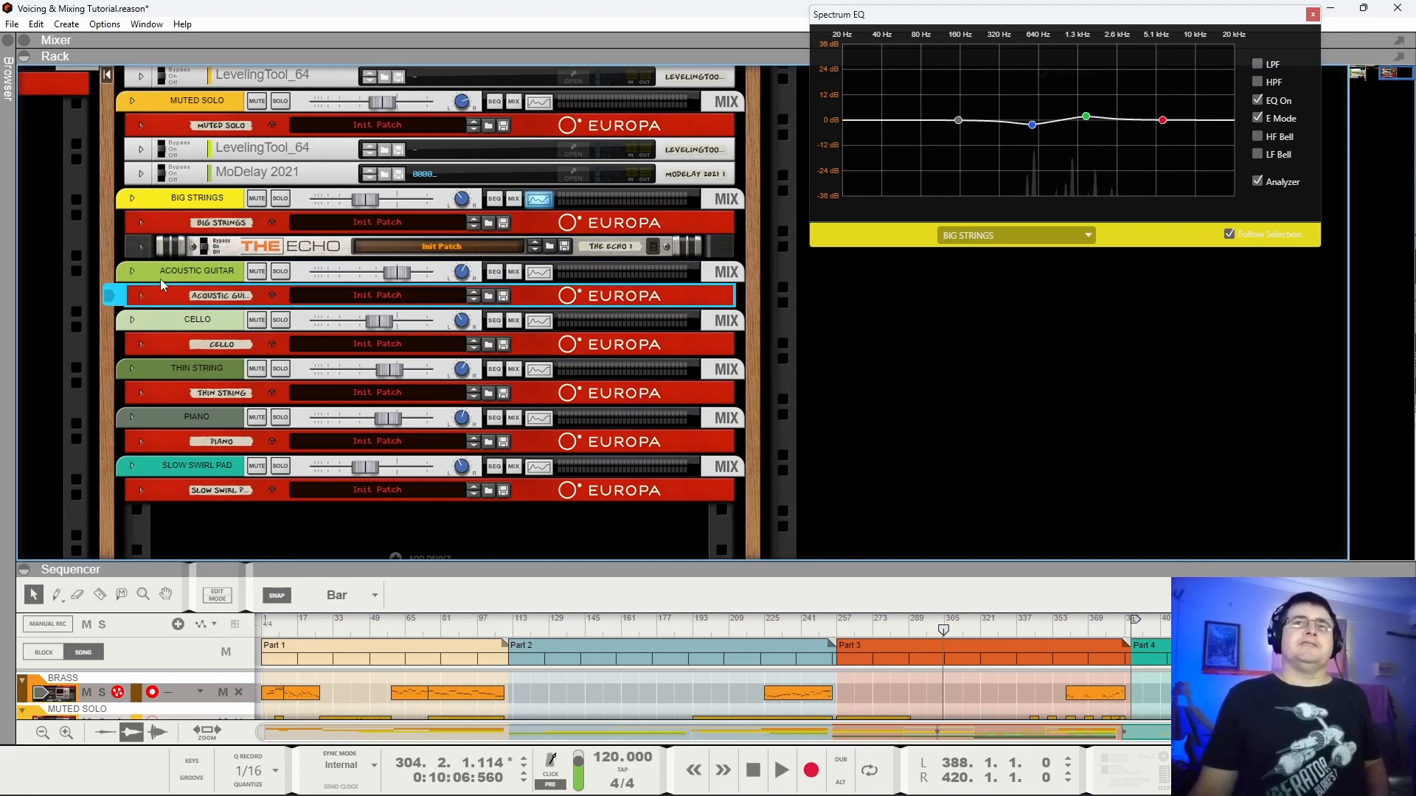
{"action": "left_click", "coordinate": [160, 276]}
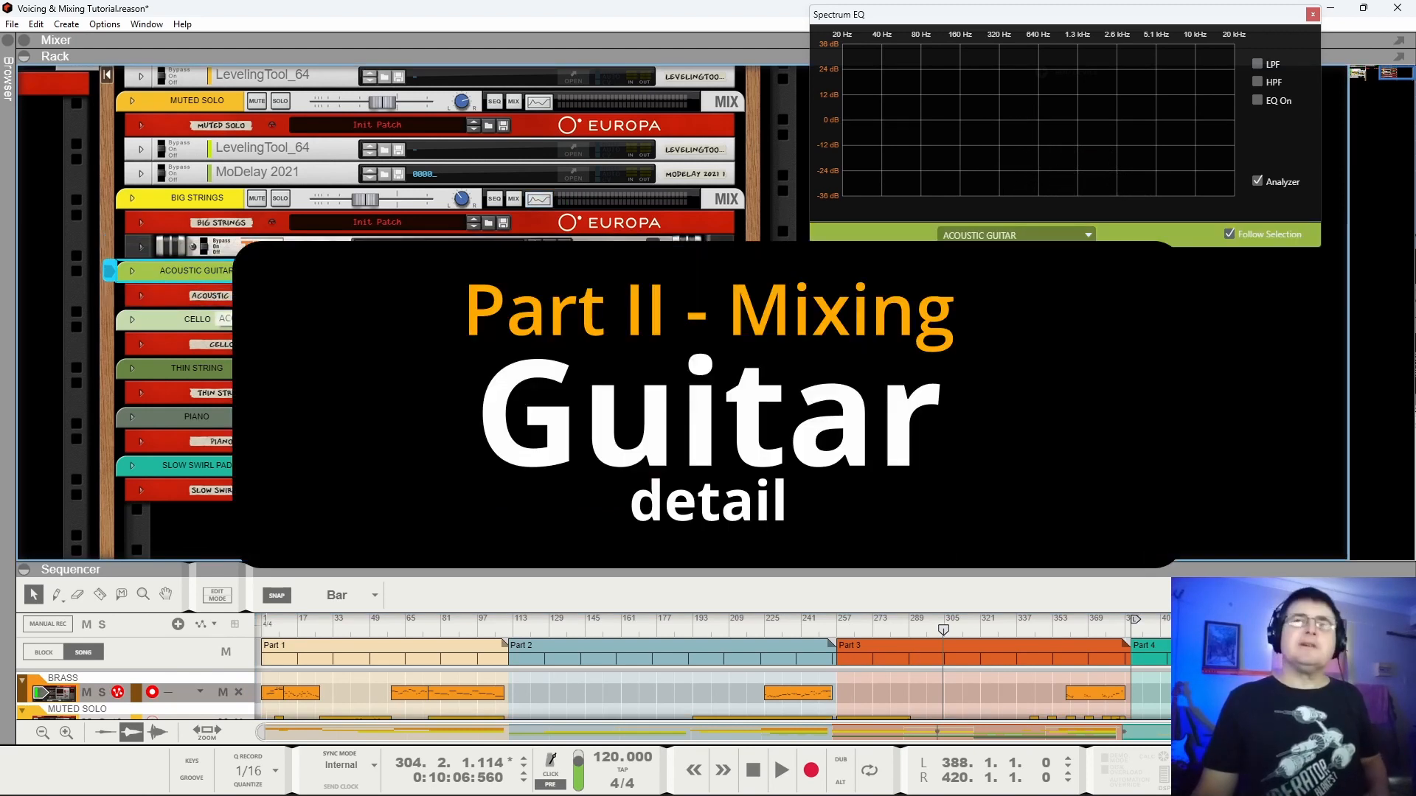
{"action": "key", "text": "space"}
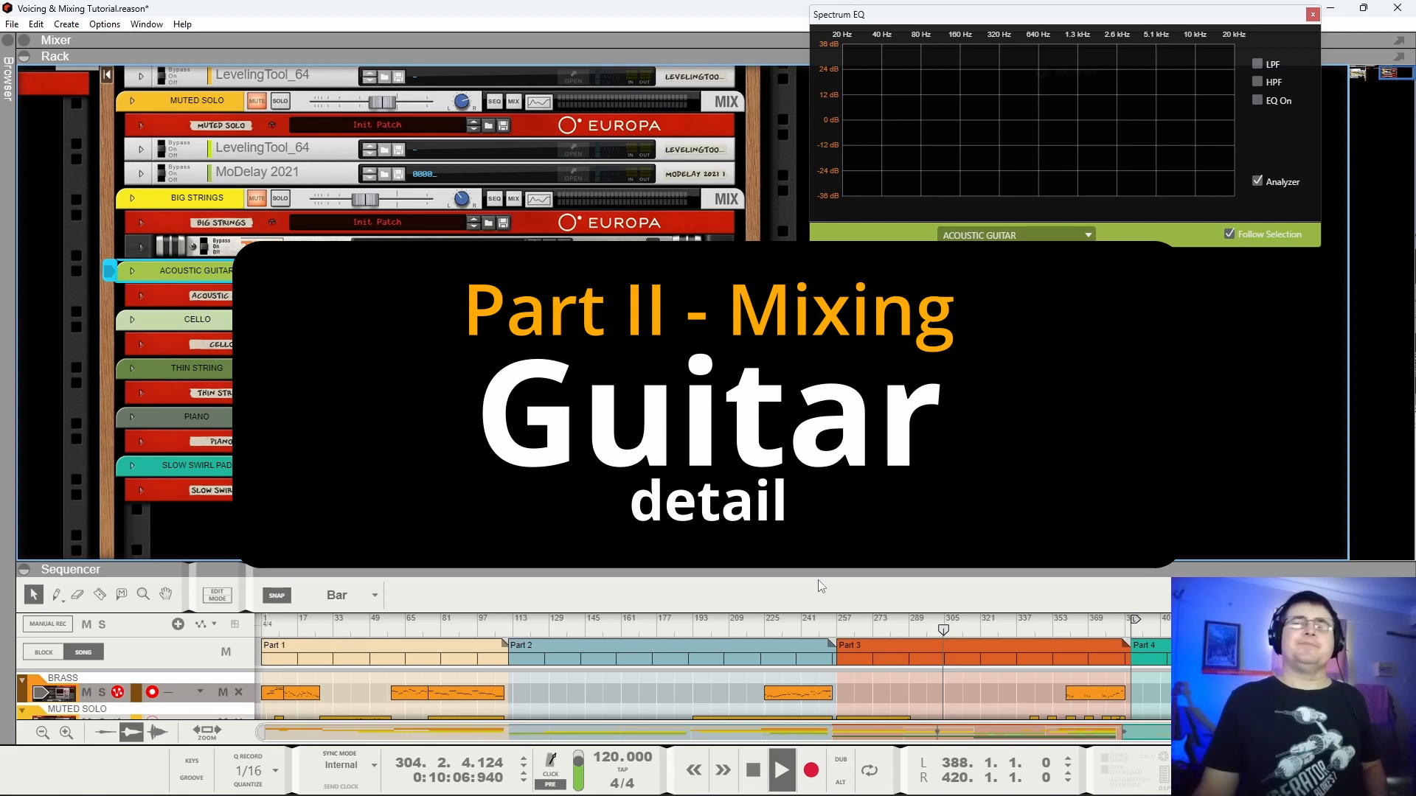
{"action": "scroll", "coordinate": [664, 693], "scroll_direction": "down", "scroll_amount": 3}
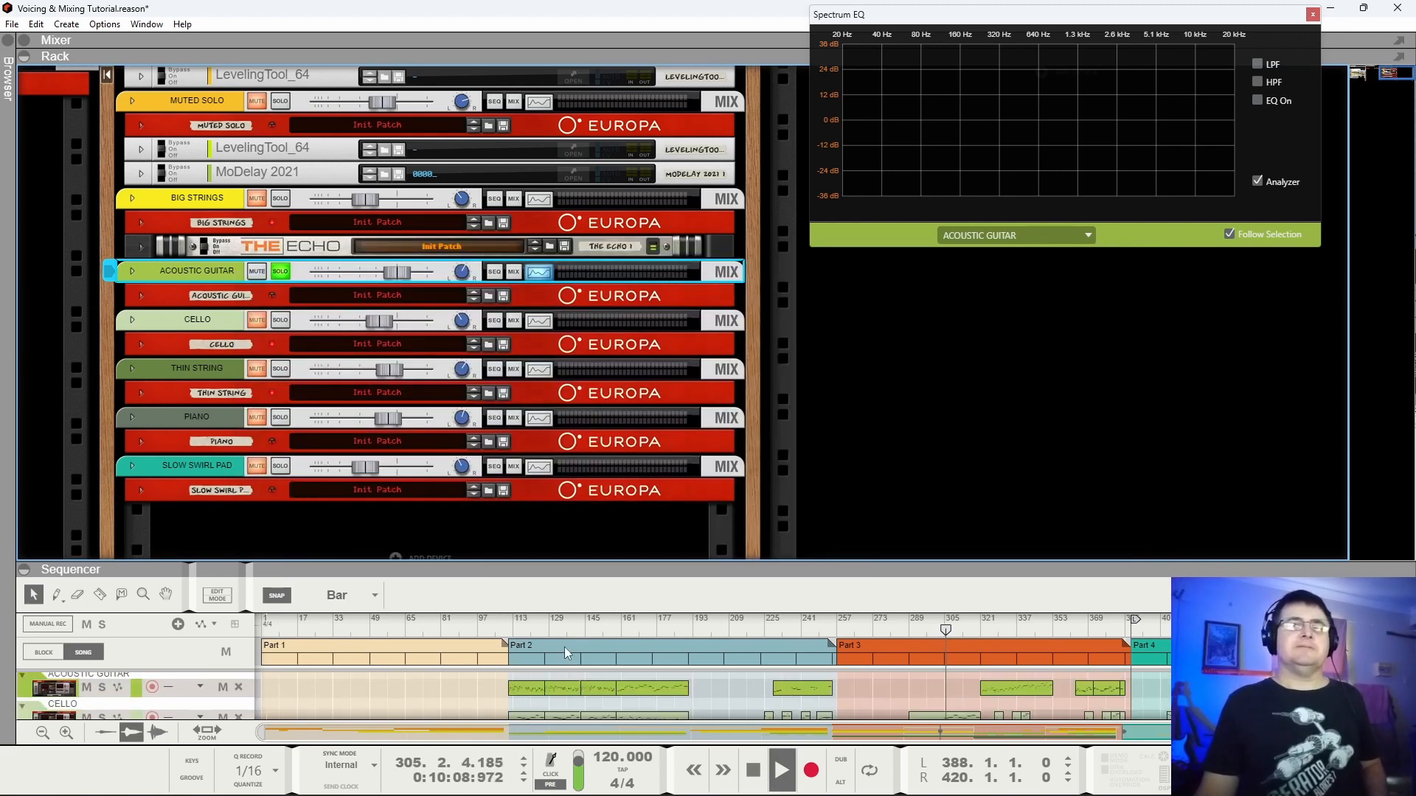
{"action": "left_click", "coordinate": [507, 629]}
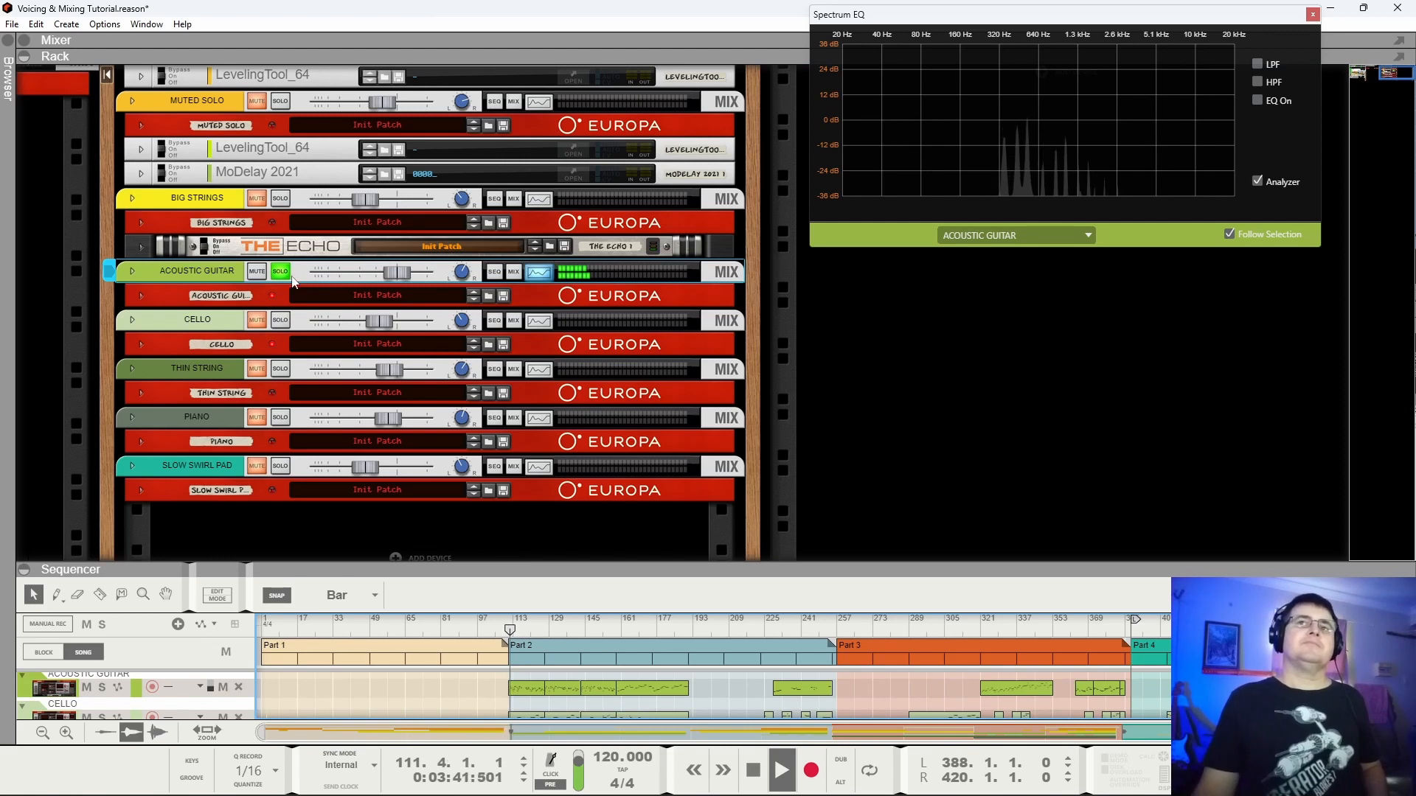
Add Benedict Roff-Marsh's RC-3 effect to ACOUSTIC GUITAR and set its editor window to stay open over the rack.
{"action": "right_click", "coordinate": [230, 298]}
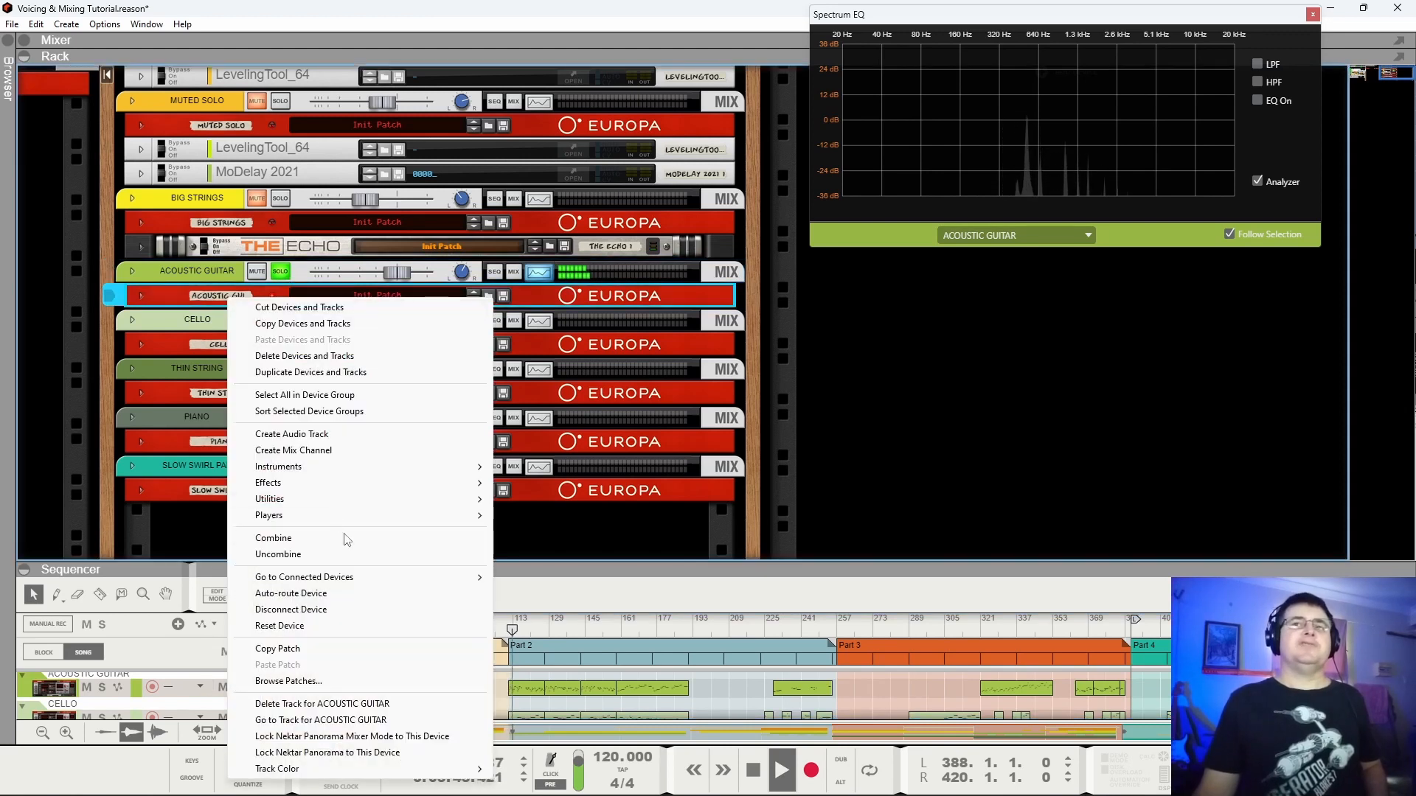
{"action": "mouse_move", "coordinate": [410, 483]}
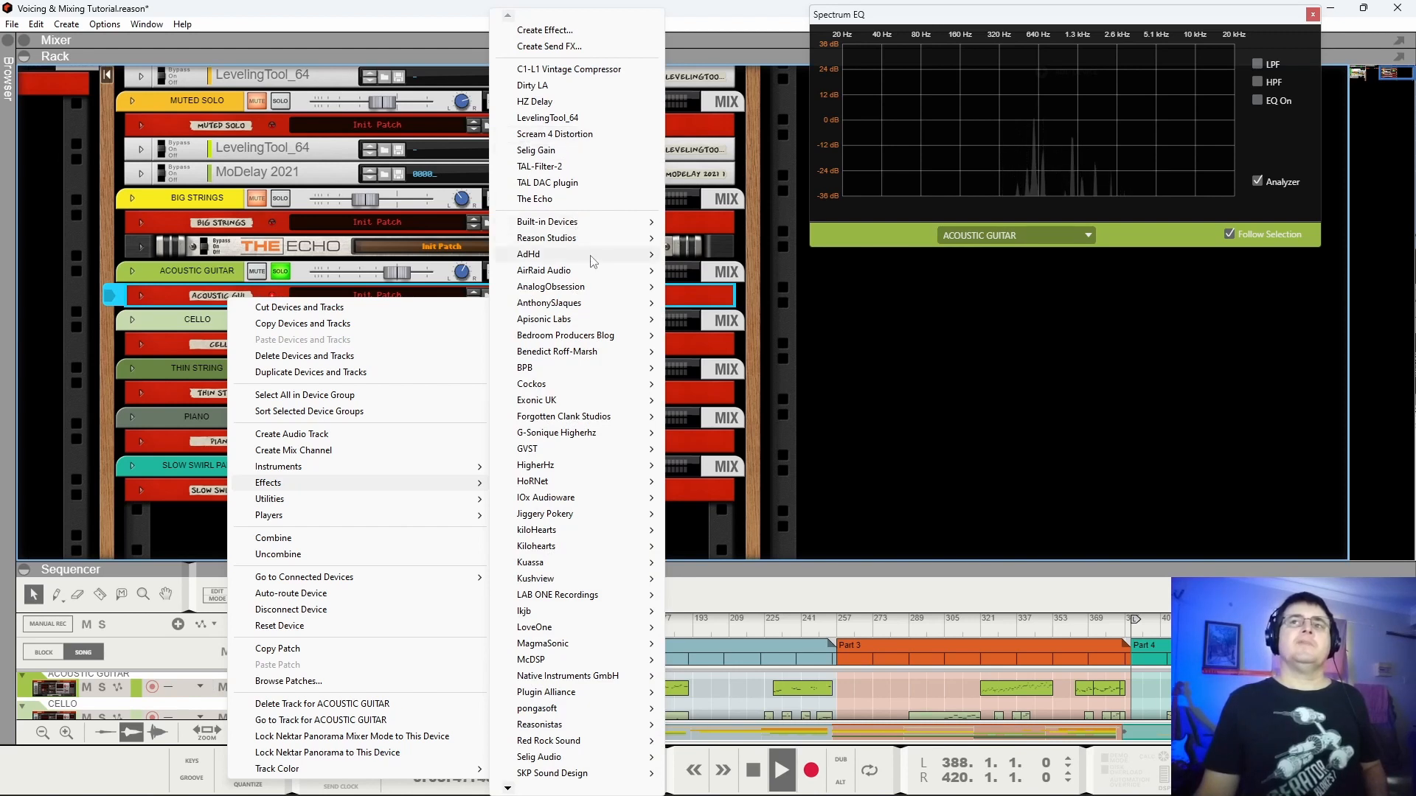
{"action": "mouse_move", "coordinate": [590, 257]}
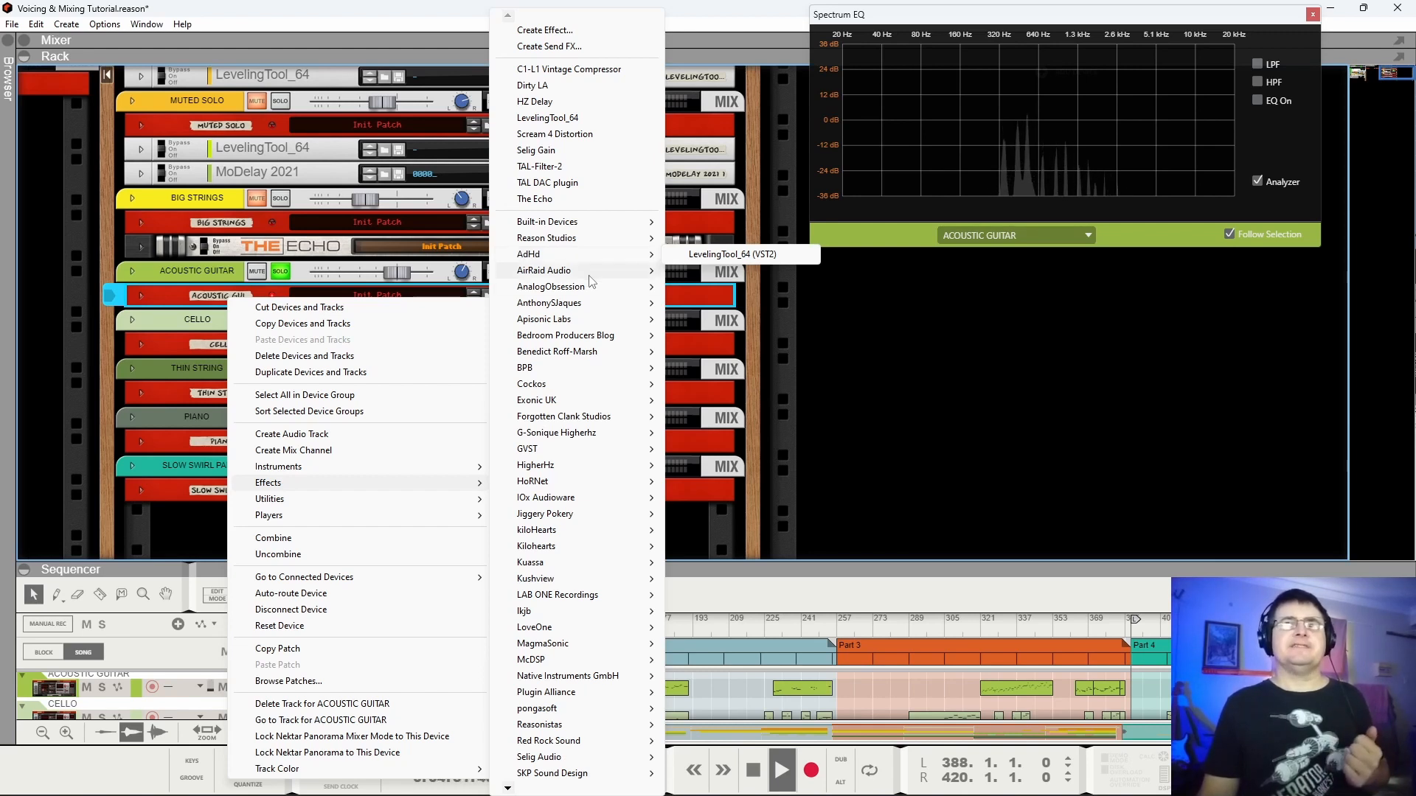
{"action": "mouse_move", "coordinate": [581, 352]}
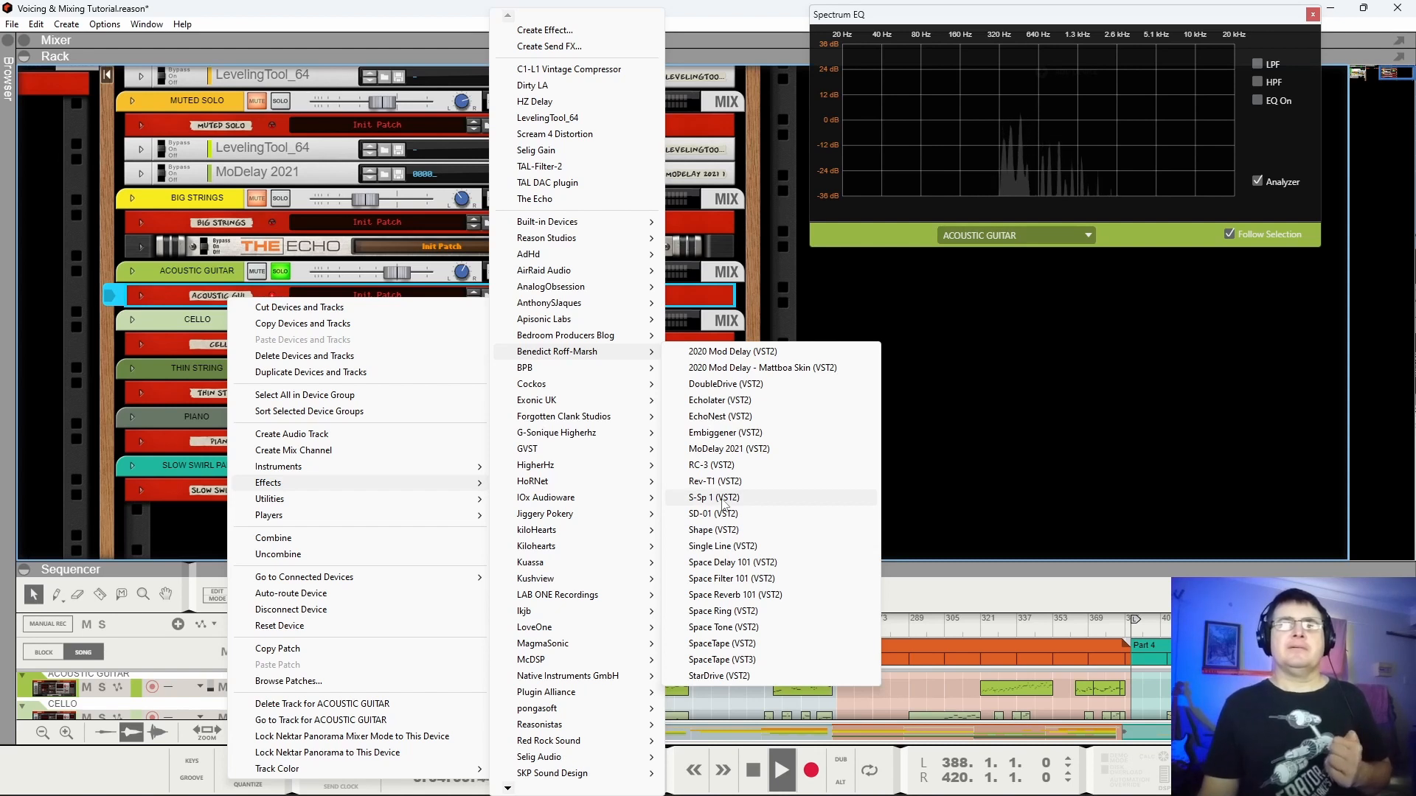
{"action": "left_click", "coordinate": [714, 465]}
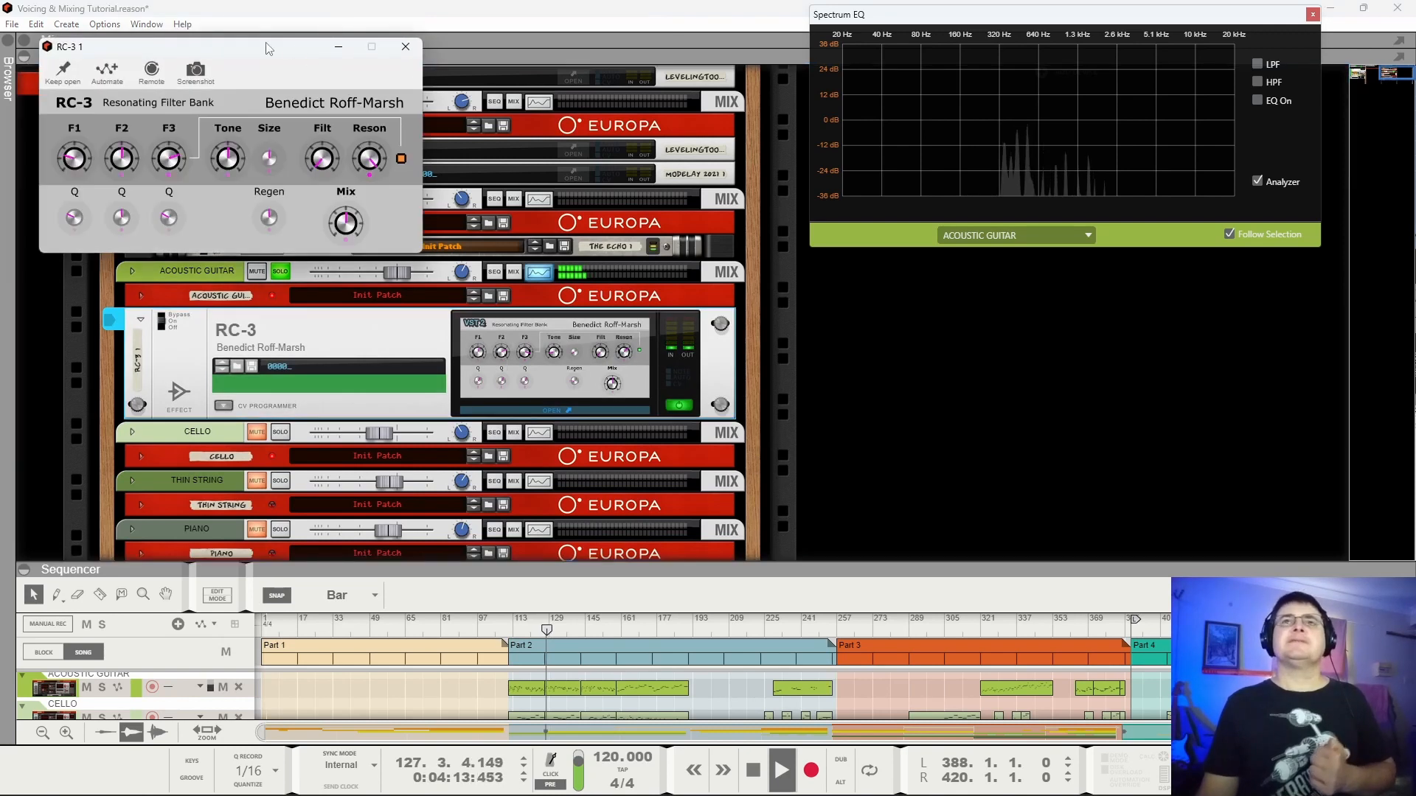
{"action": "left_click_drag", "start_coordinate": [214, 121], "coordinate": [441, 313]}
{"action": "left_click", "coordinate": [286, 335]}
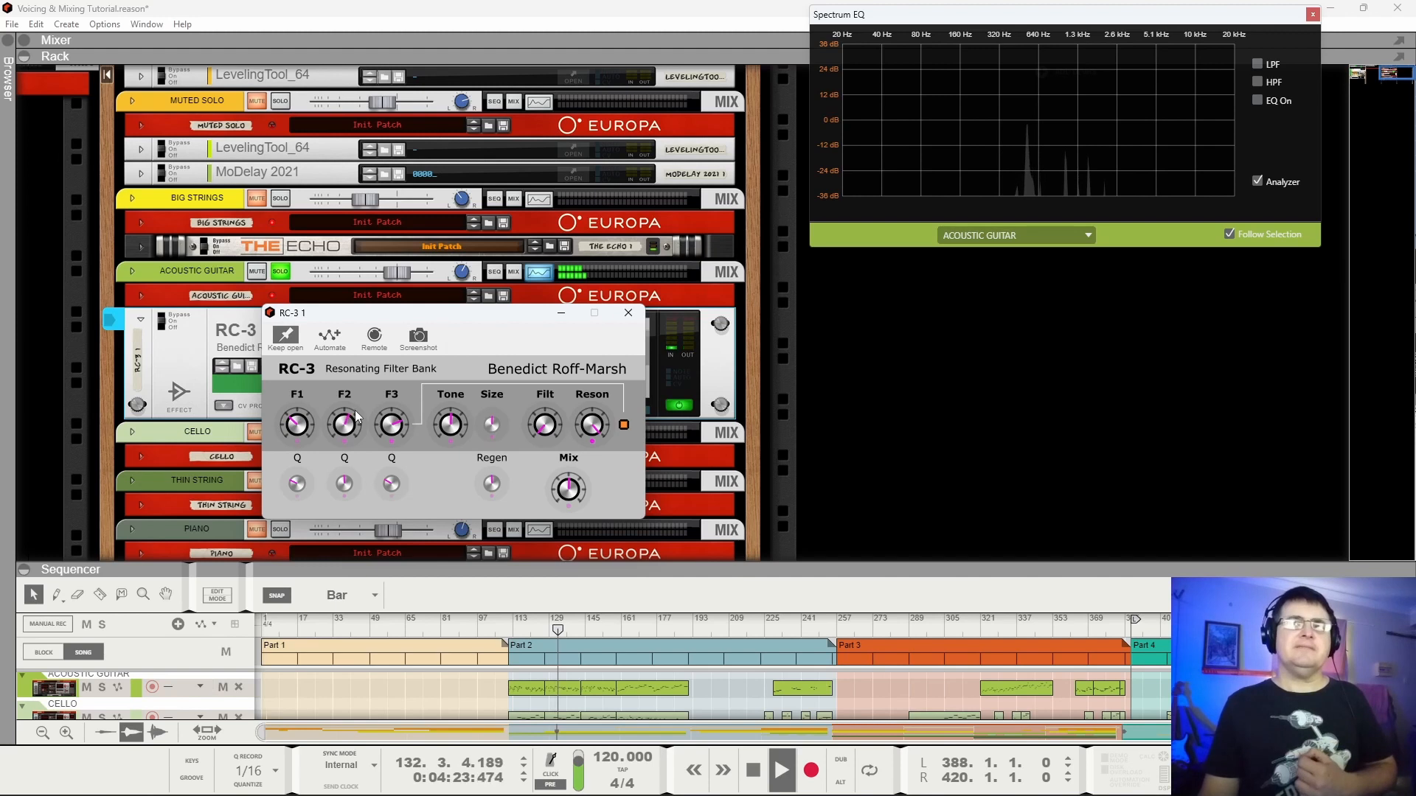
Shape the guitar's body by ear with RC-3's resonating filter controls, including F2 and F3, and close its editor.
{"action": "left_click_drag", "start_coordinate": [356, 417], "coordinate": [350, 441]}
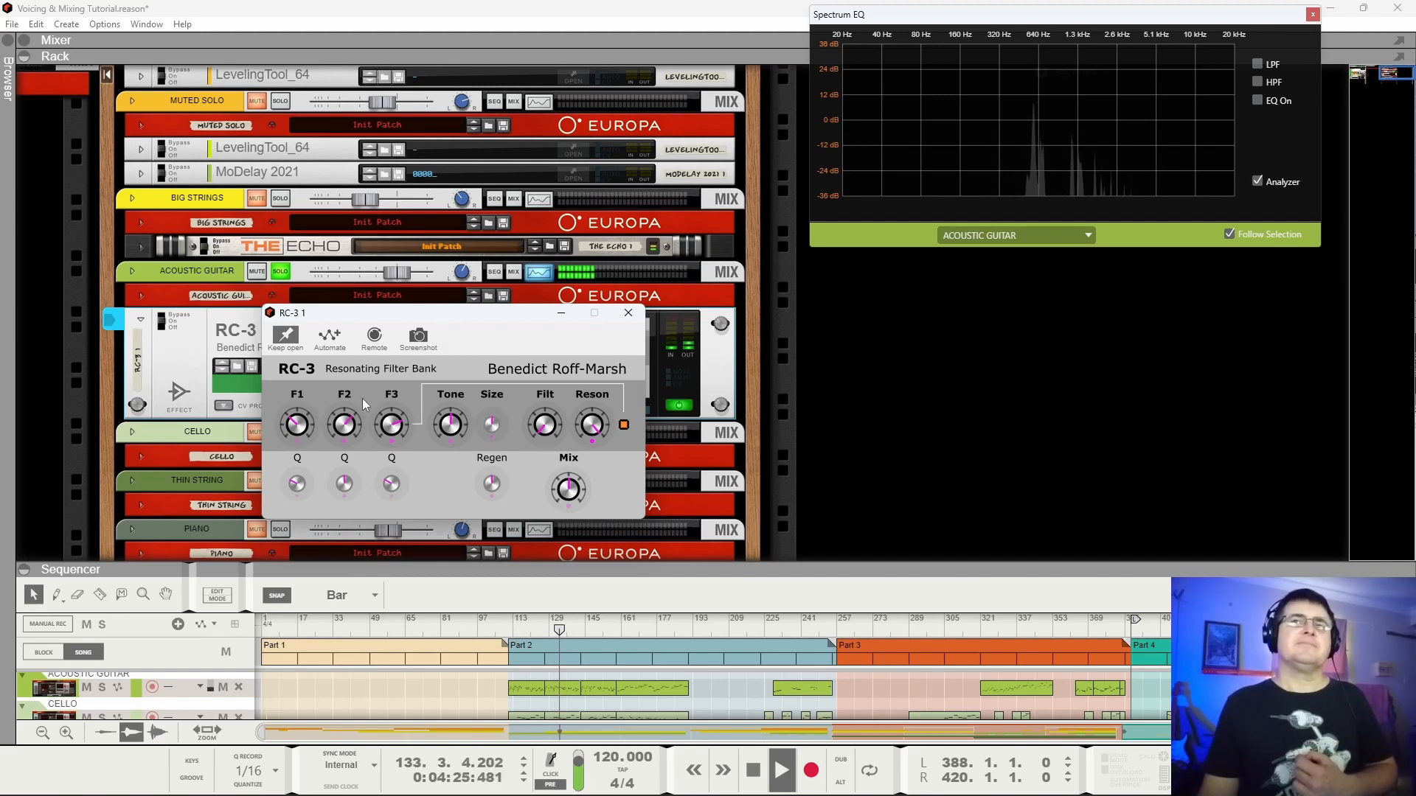
{"action": "left_click_drag", "start_coordinate": [391, 396], "coordinate": [374, 454]}
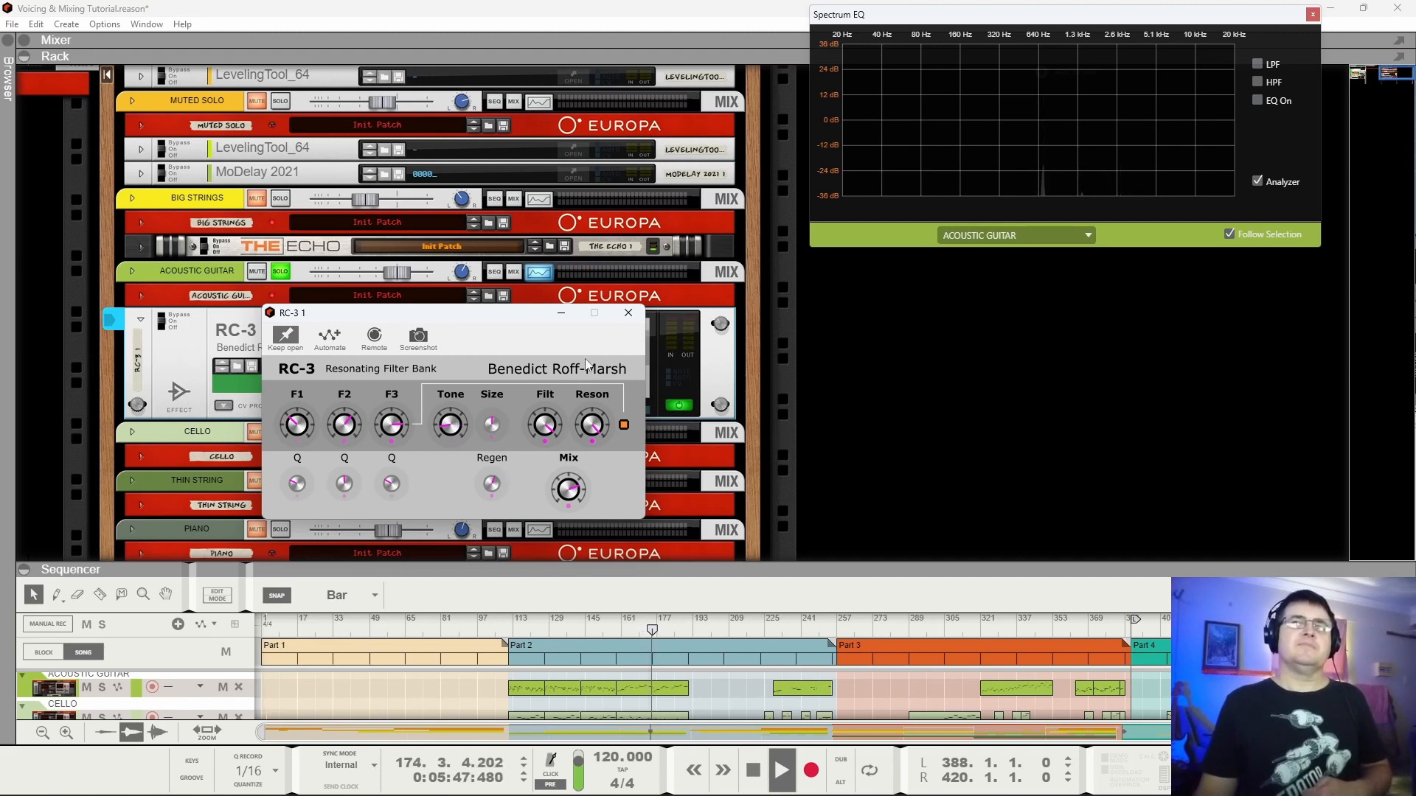
{"action": "left_click", "coordinate": [628, 313]}
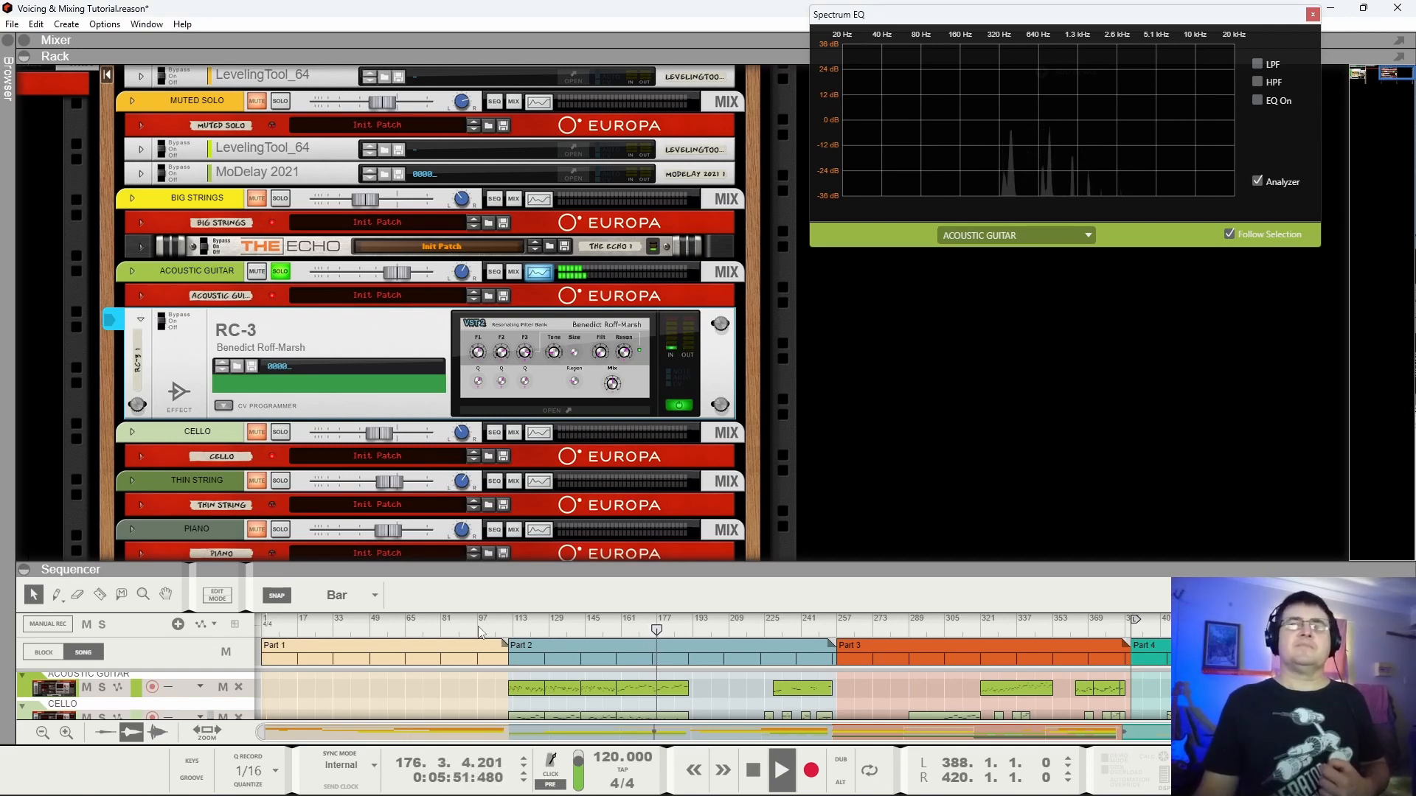
Compare the guitar with RC-3 bypassed and enabled, and return ACOUSTIC GUITAR to the full mix.
{"action": "left_click", "coordinate": [169, 315]}
{"action": "left_click", "coordinate": [172, 310]}
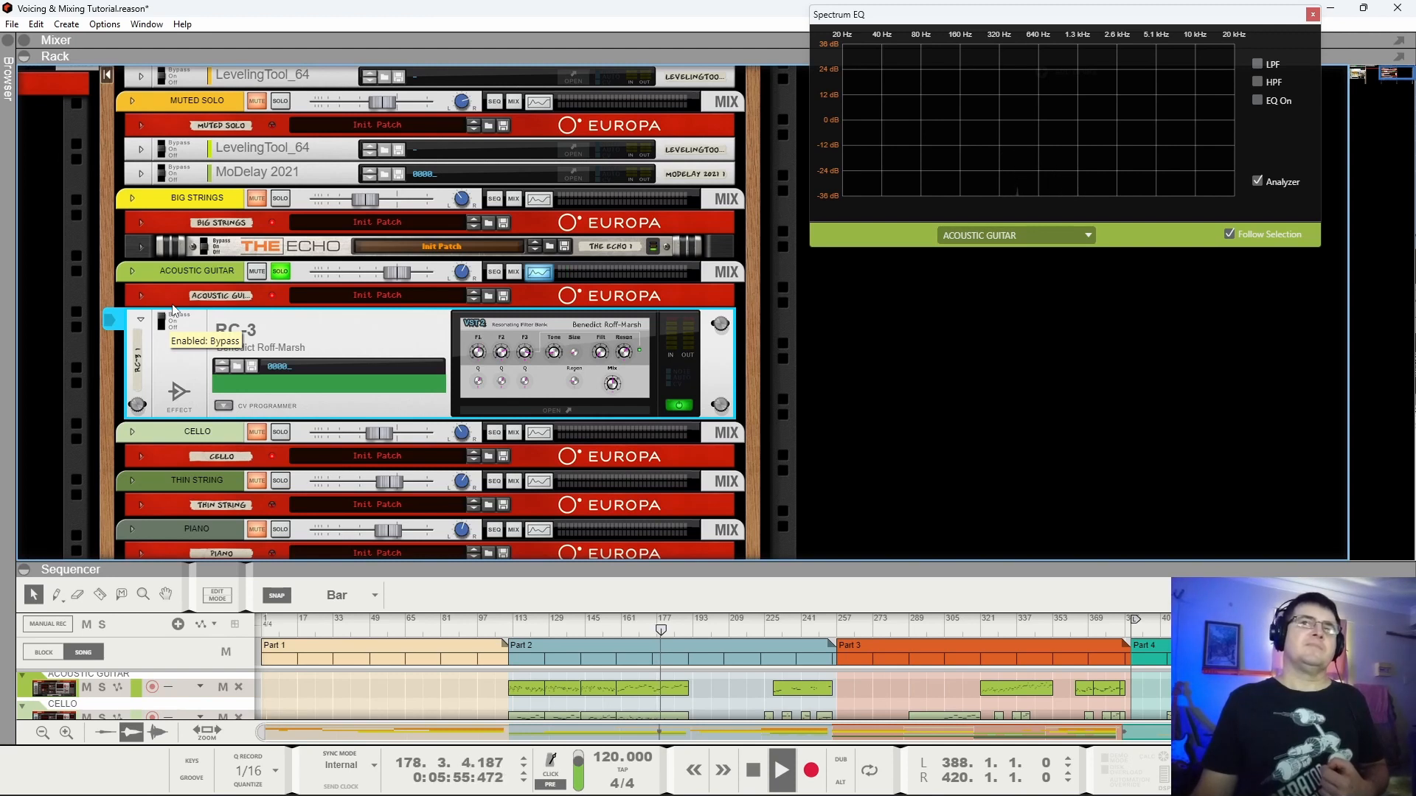
{"action": "left_click", "coordinate": [168, 323]}
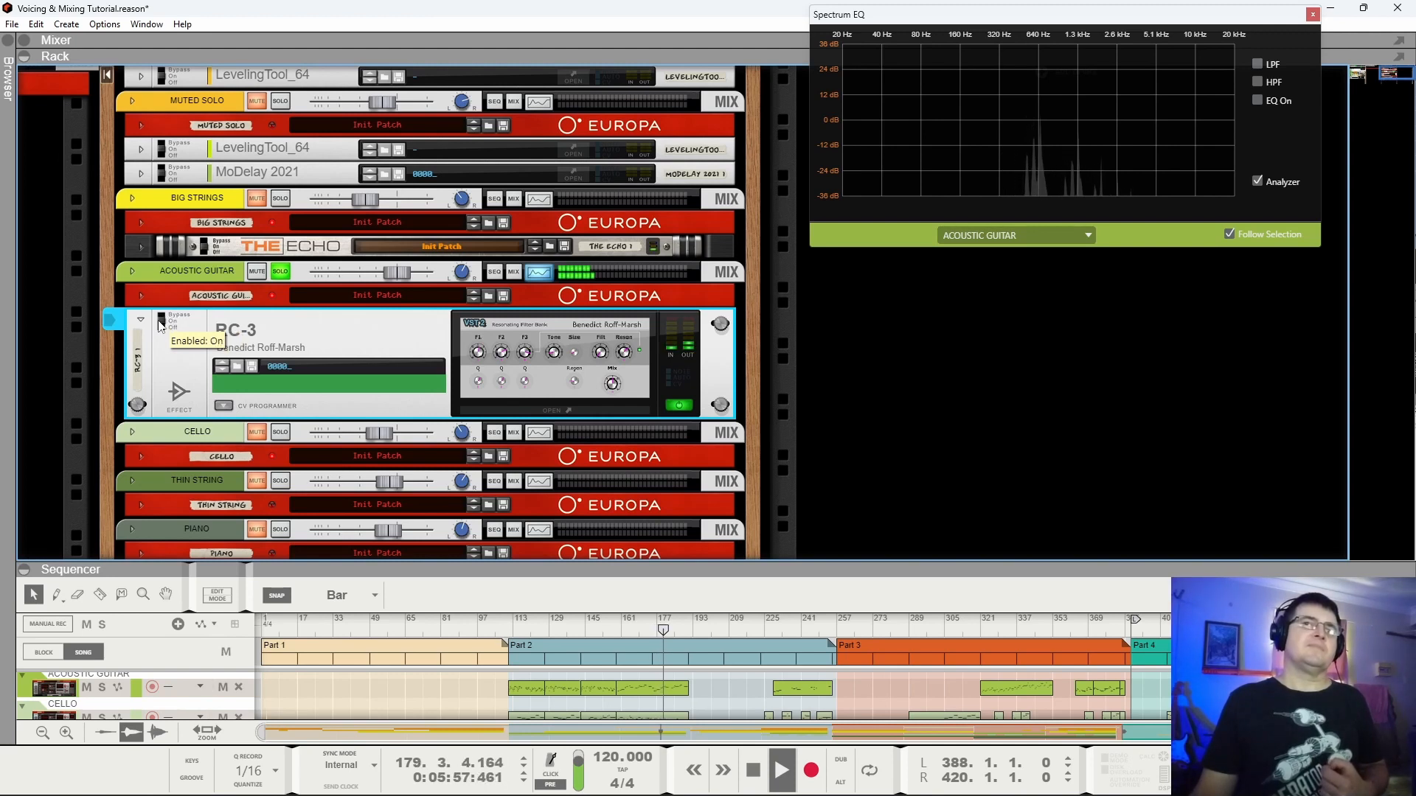
{"action": "left_click", "coordinate": [281, 271]}
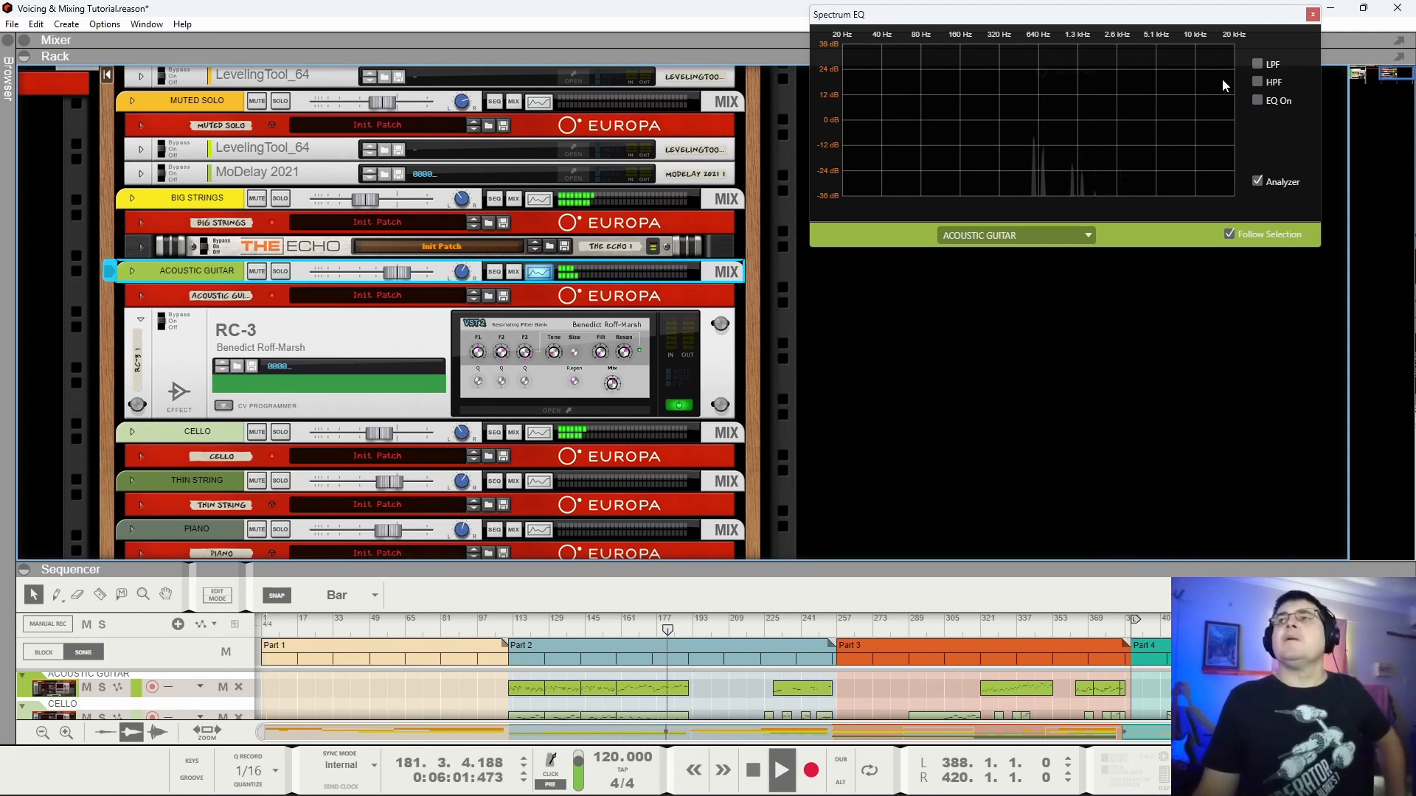
Enable the high-pass filter, EQ and E Mode on ACOUSTIC GUITAR and boost its high-mid band slightly around 2.6 kHz.
{"action": "left_click", "coordinate": [1258, 82]}
{"action": "left_click", "coordinate": [1258, 100]}
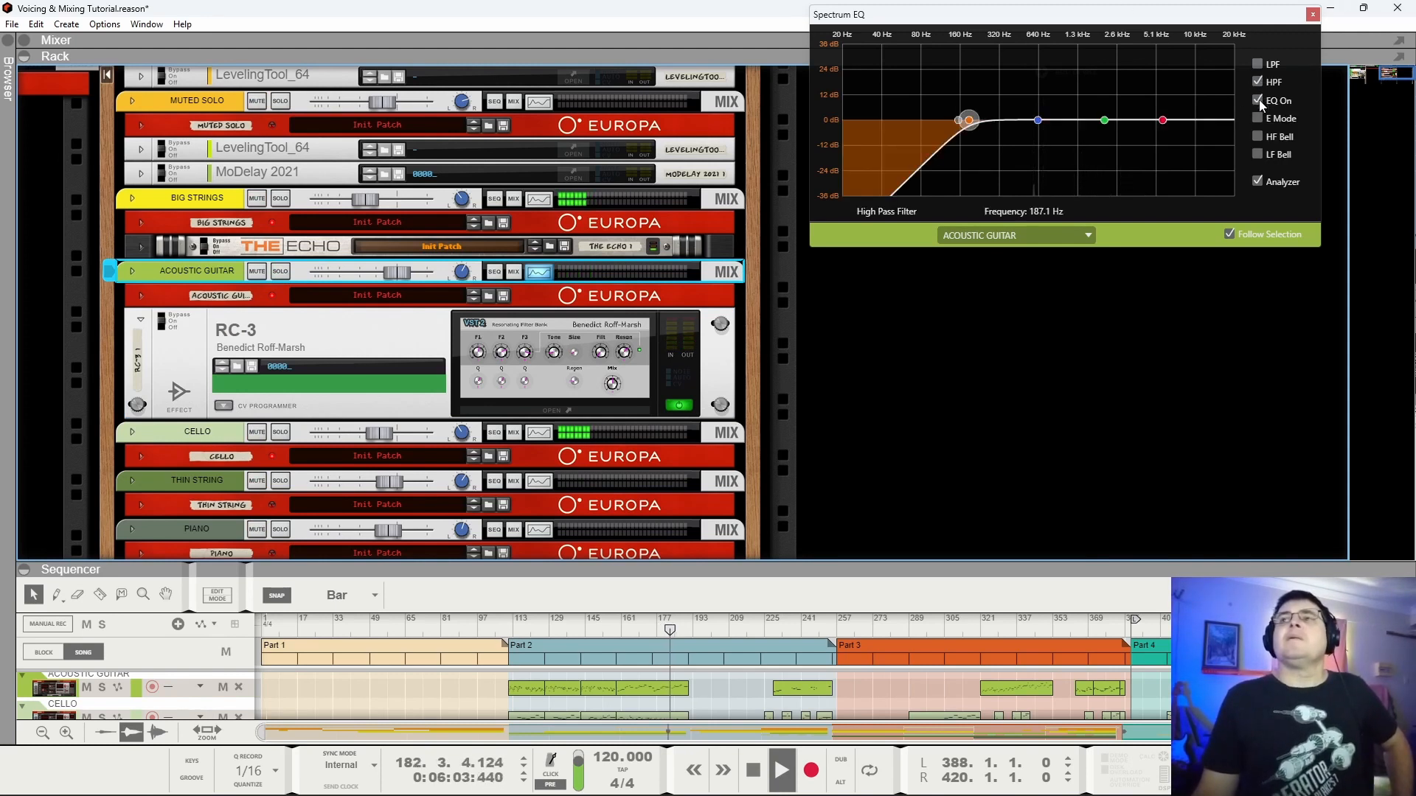
{"action": "left_click_drag", "start_coordinate": [1105, 123], "coordinate": [1122, 119]}
{"action": "left_click", "coordinate": [1258, 119]}
Set ACOUSTIC GUITAR's high-frequency EQ band to 6.28 kHz with a gain of 2.54 dB.
{"action": "left_click", "coordinate": [1038, 119]}
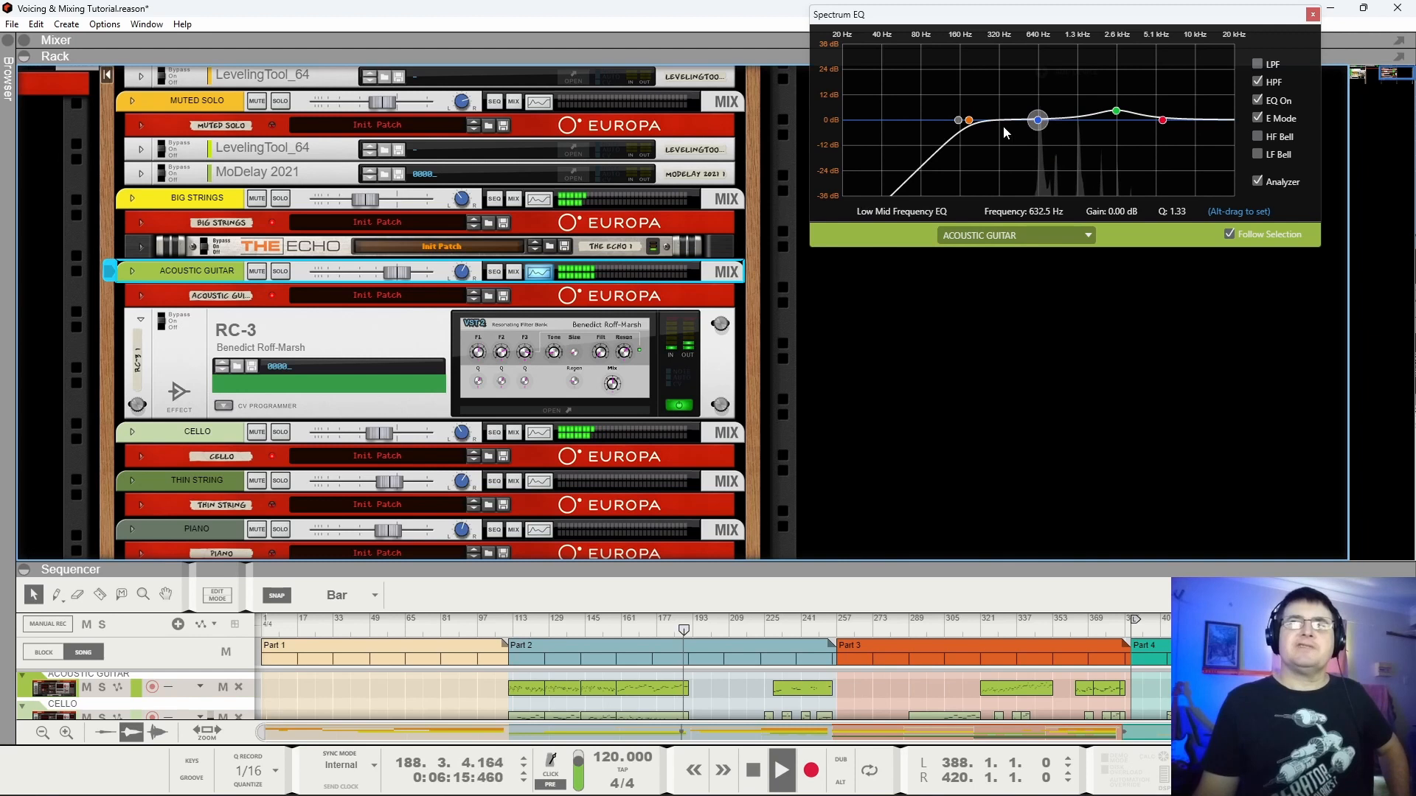
{"action": "left_click", "coordinate": [1163, 120]}
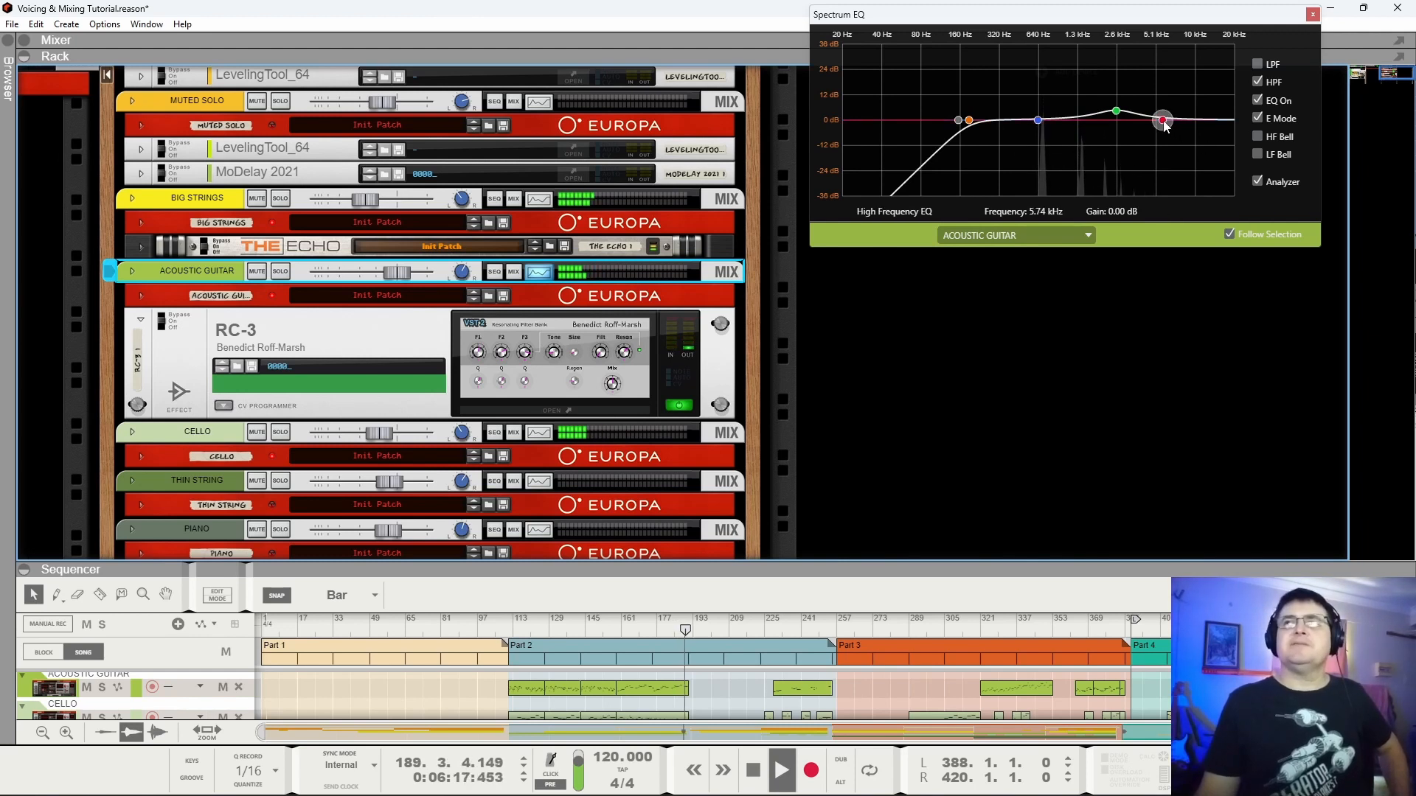
{"action": "left_click_drag", "start_coordinate": [1163, 123], "coordinate": [1168, 116]}
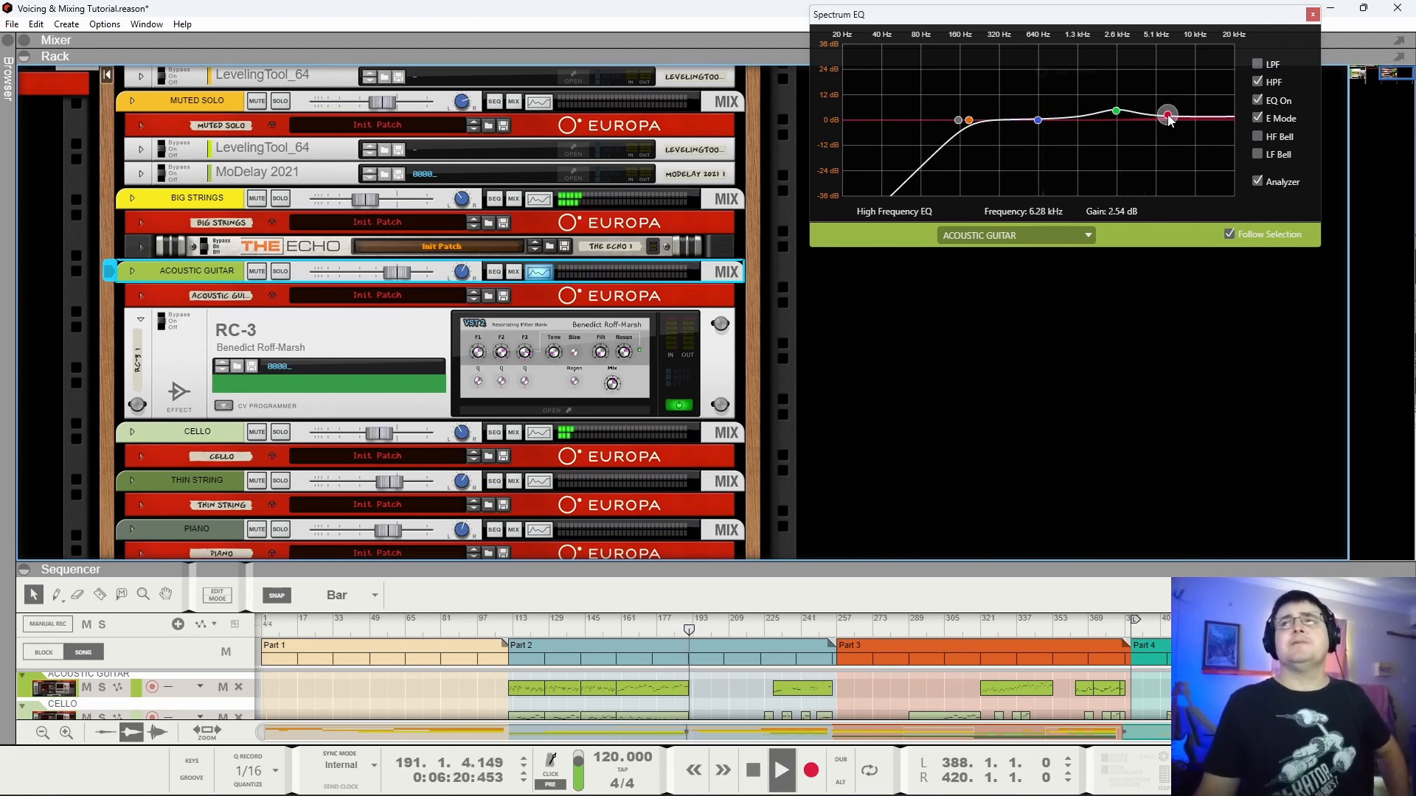
Audition the acoustic guitar in the full mix at its clips in Part 2 and Part 3.
{"action": "left_click", "coordinate": [619, 631]}
{"action": "left_click", "coordinate": [920, 632]}
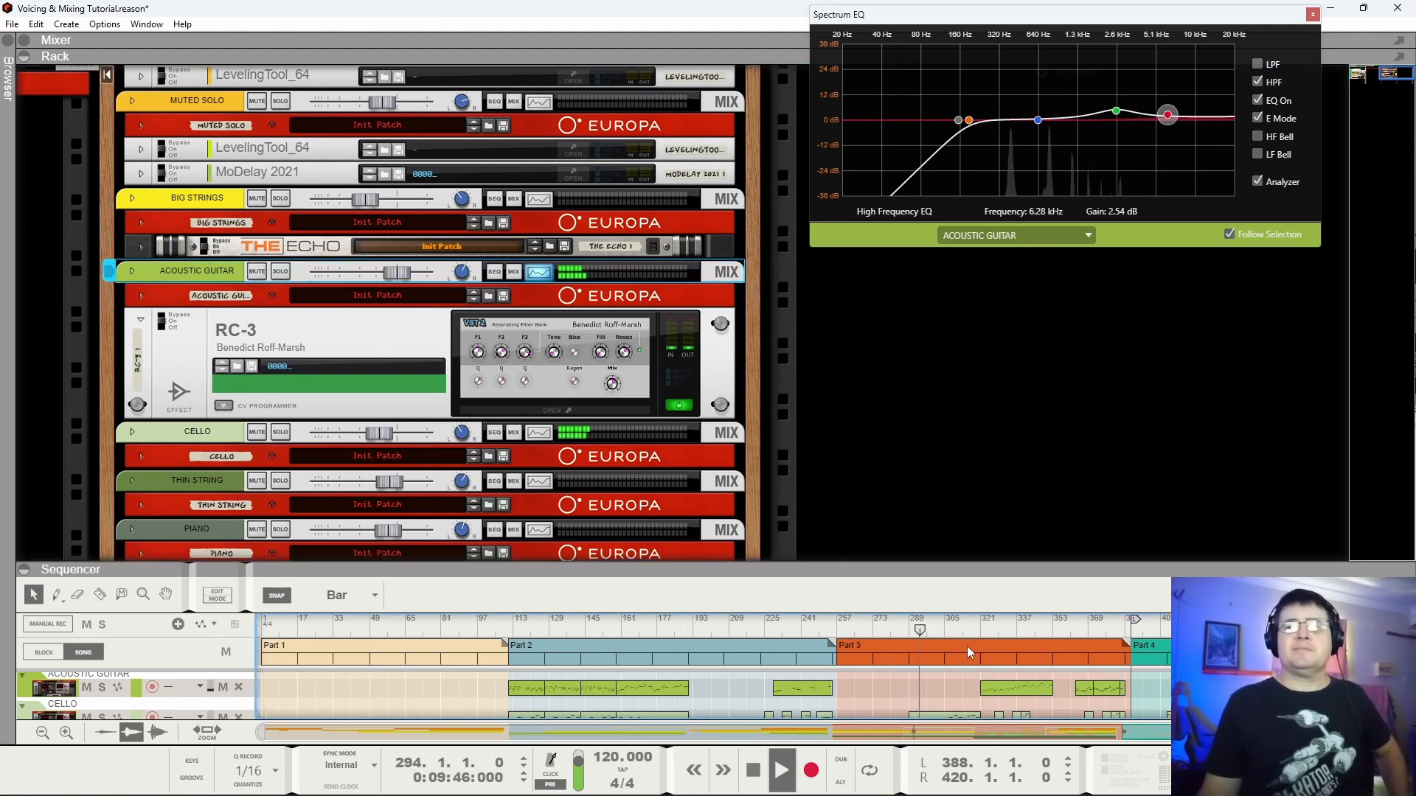
{"action": "scroll", "coordinate": [979, 645], "scroll_direction": "down", "scroll_amount": 2}
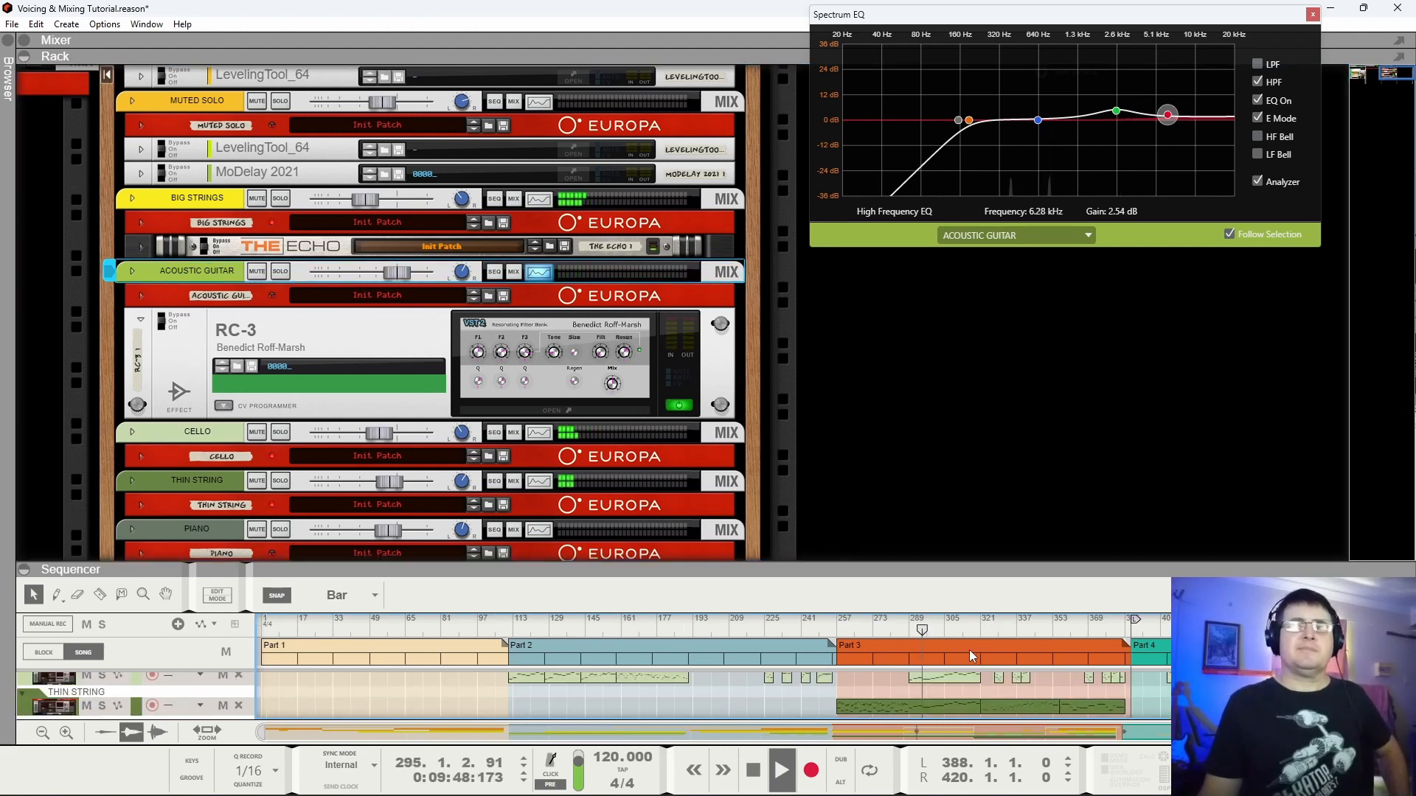
{"action": "scroll", "coordinate": [963, 648], "scroll_direction": "up", "scroll_amount": 2}
{"action": "left_click", "coordinate": [1006, 630]}
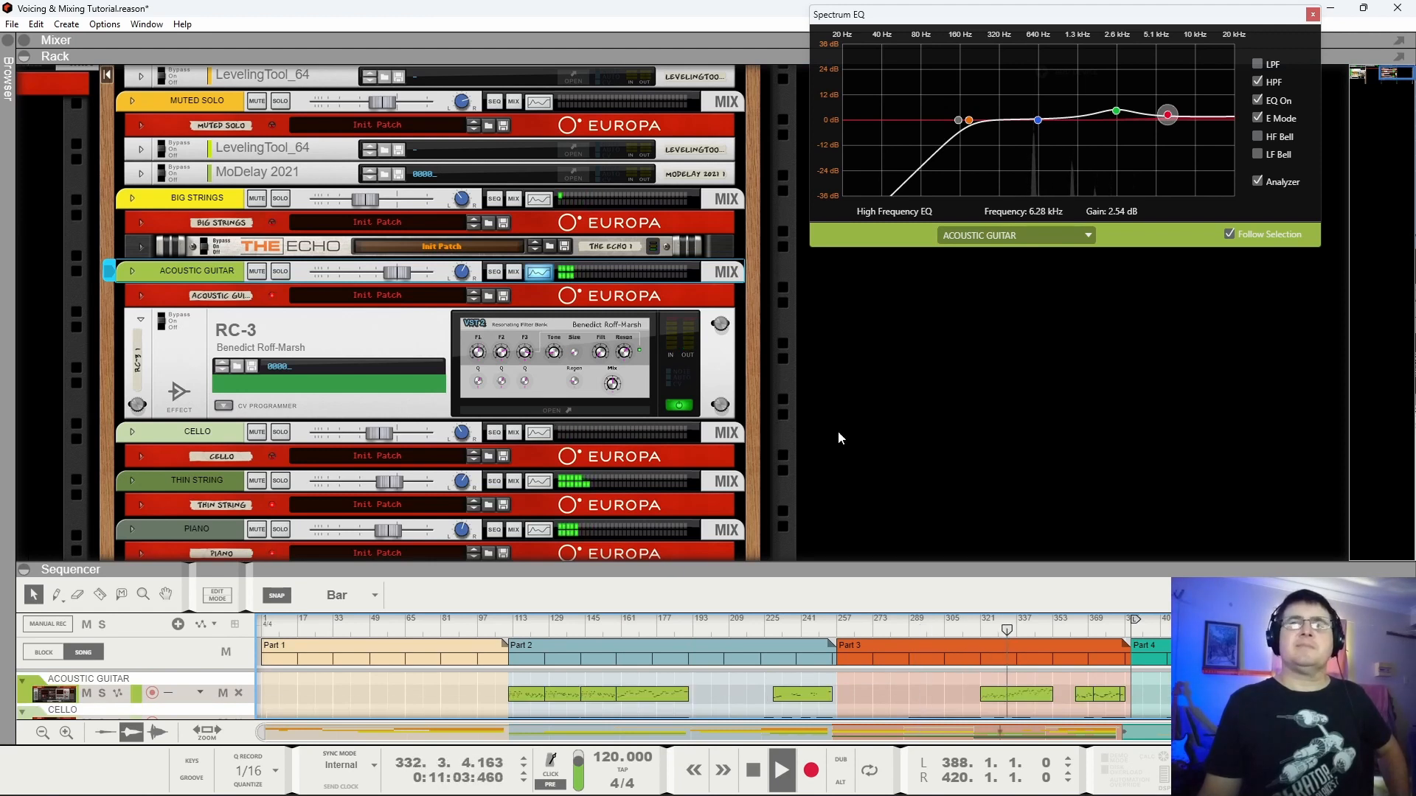
Add the Softube-era Sonic Charge Echobode effect after RC-3 on ACOUSTIC GUITAR and fold the RC-3 device.
{"action": "right_click", "coordinate": [285, 347]}
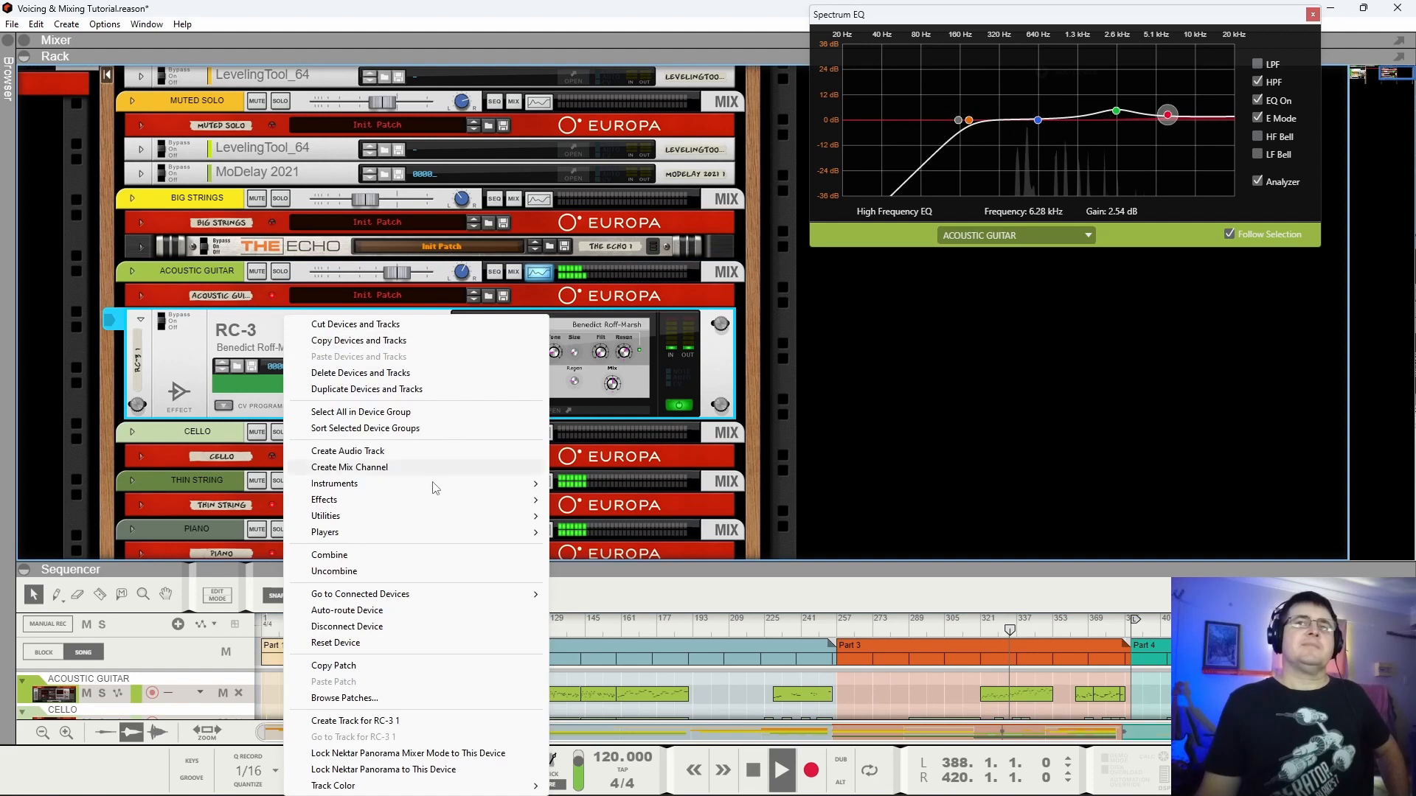
{"action": "mouse_move", "coordinate": [522, 502]}
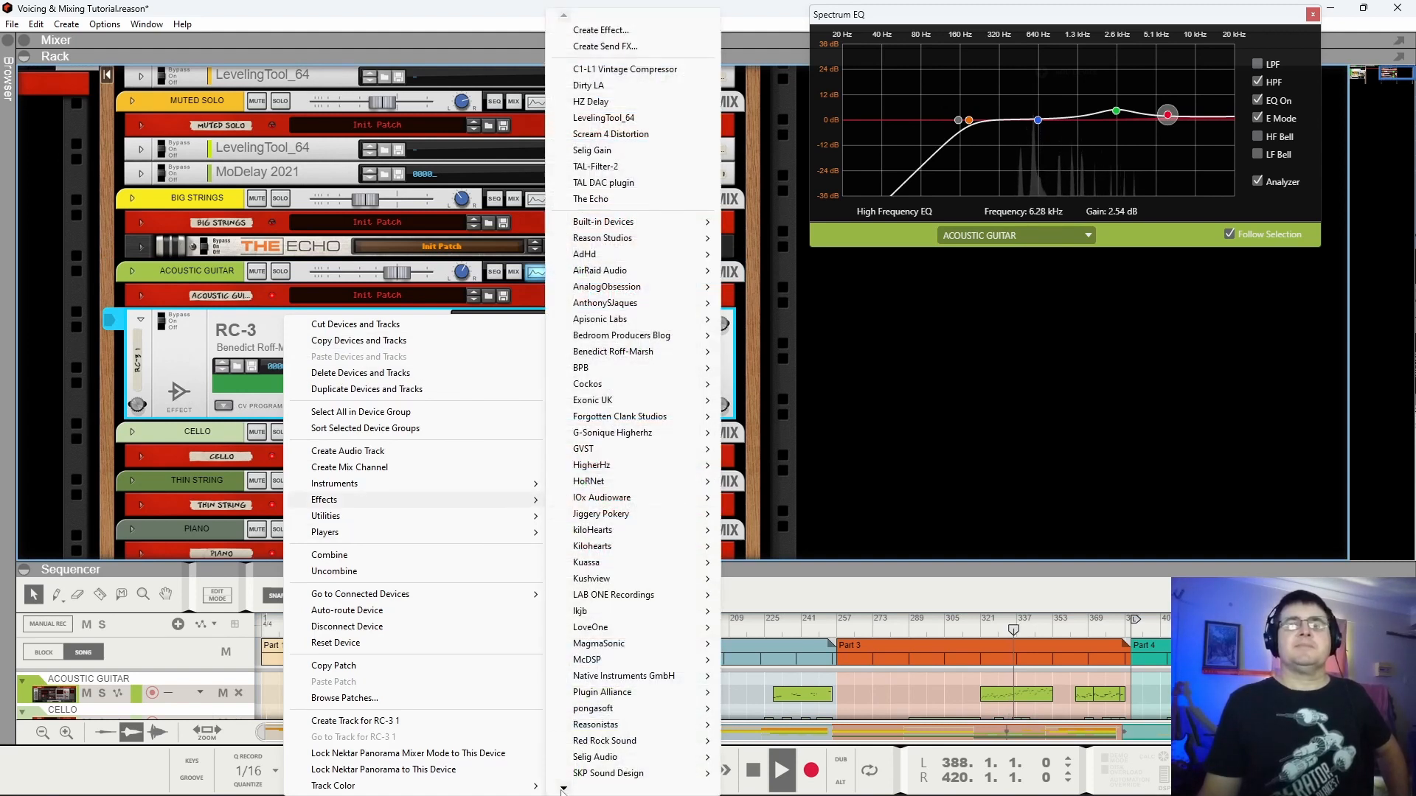
{"action": "mouse_move", "coordinate": [563, 791]}
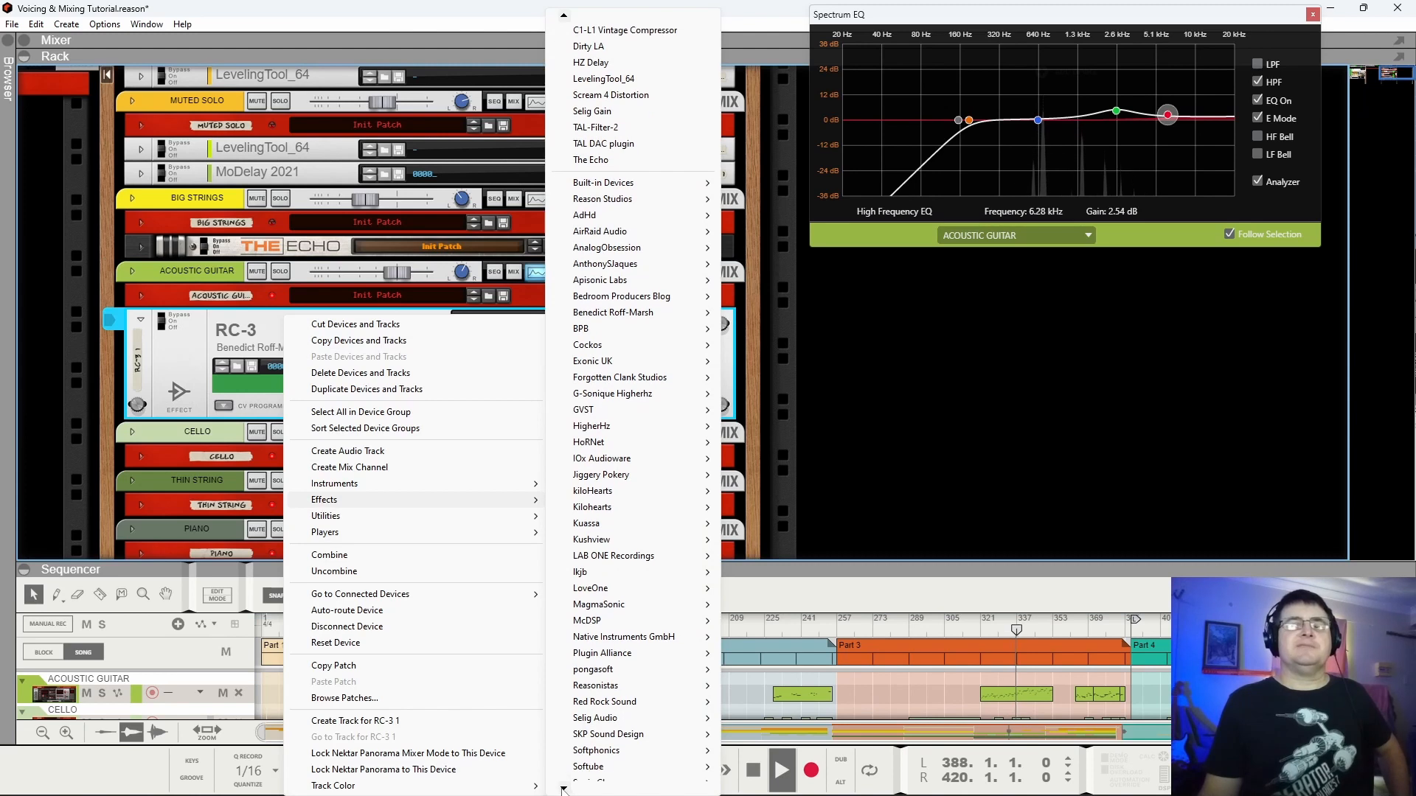
{"action": "mouse_move", "coordinate": [673, 653]}
{"action": "left_click", "coordinate": [732, 656]}
{"action": "left_click", "coordinate": [140, 320]}
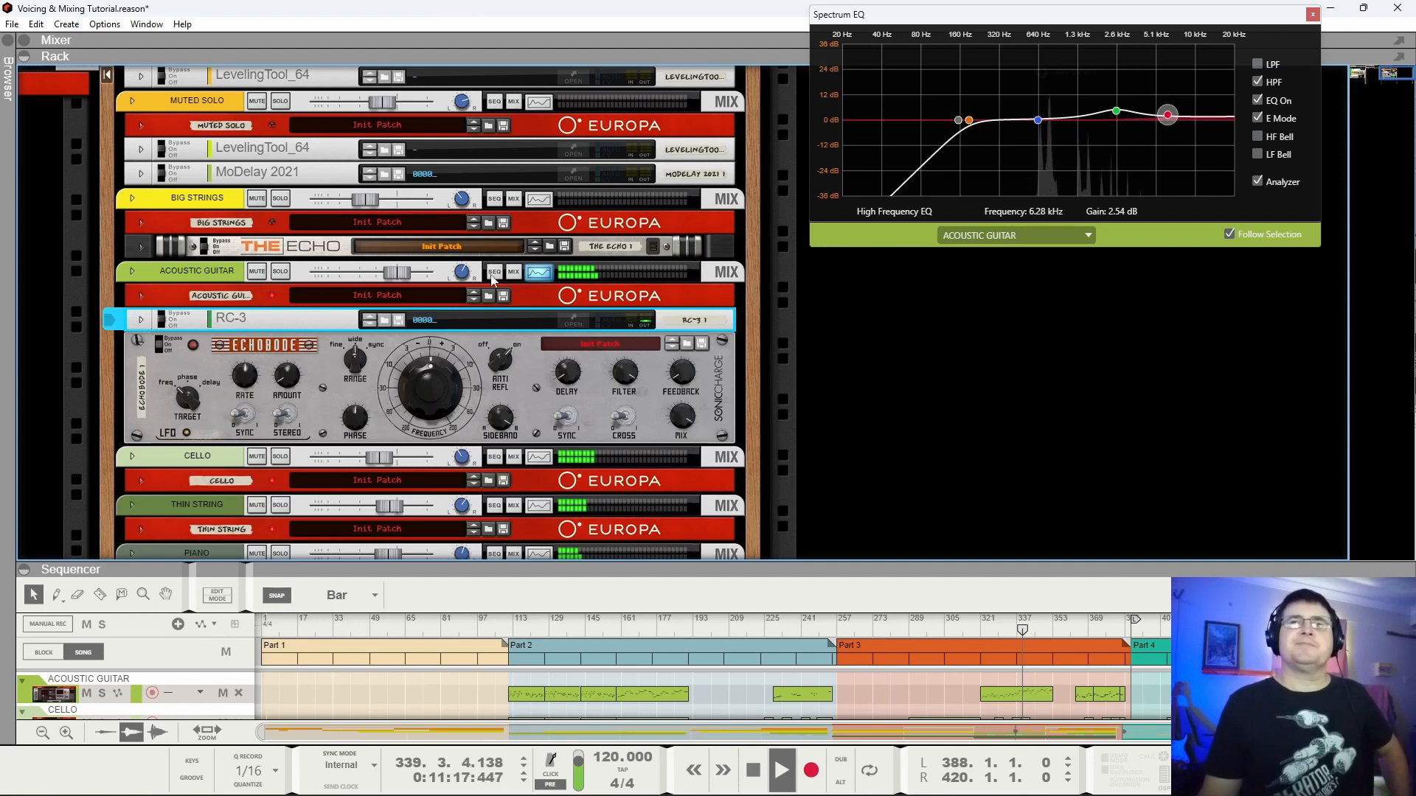
Solo ACOUSTIC GUITAR and adjust Echobode's LFO amount, bringing its wet mix down to 9%.
{"action": "left_click", "coordinate": [288, 272]}
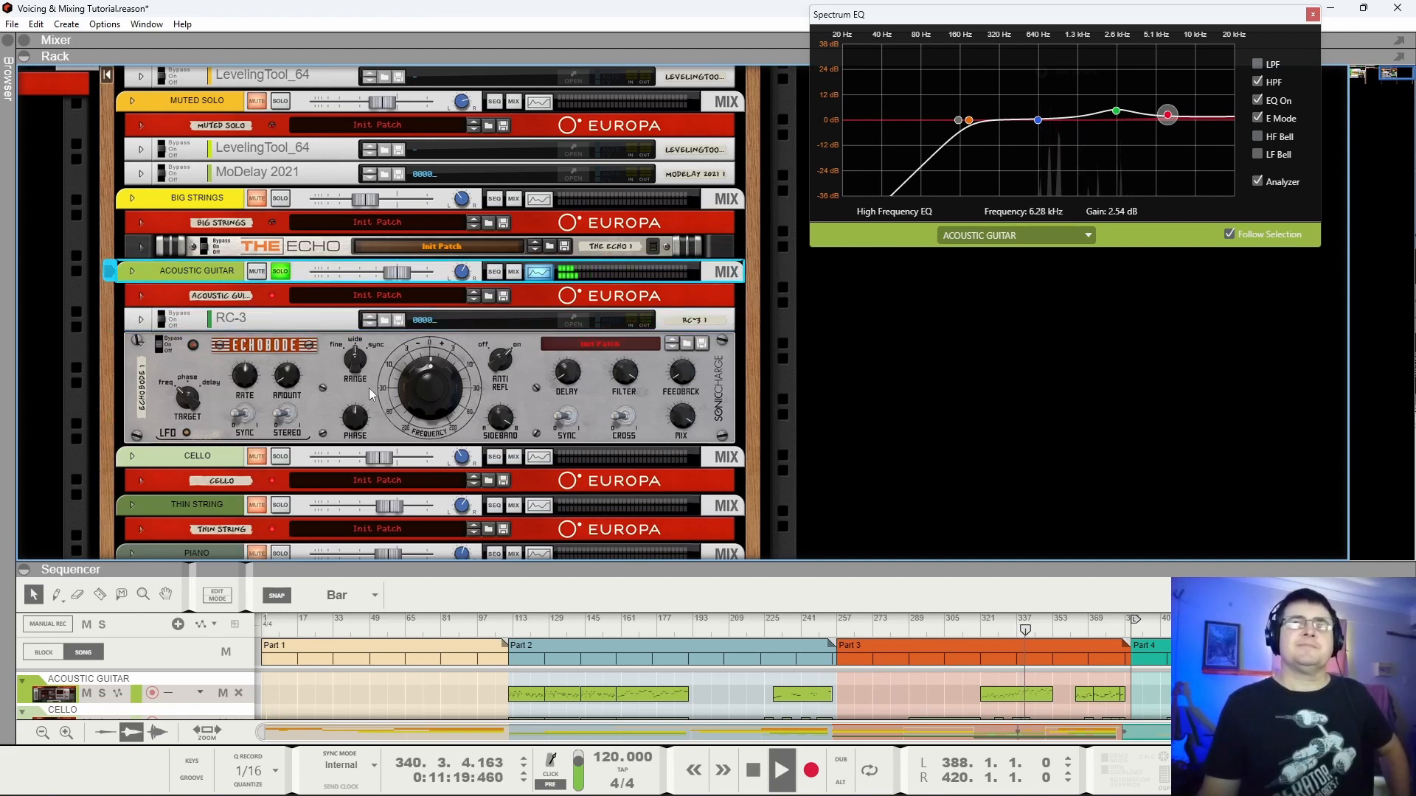
{"action": "left_click", "coordinate": [573, 389]}
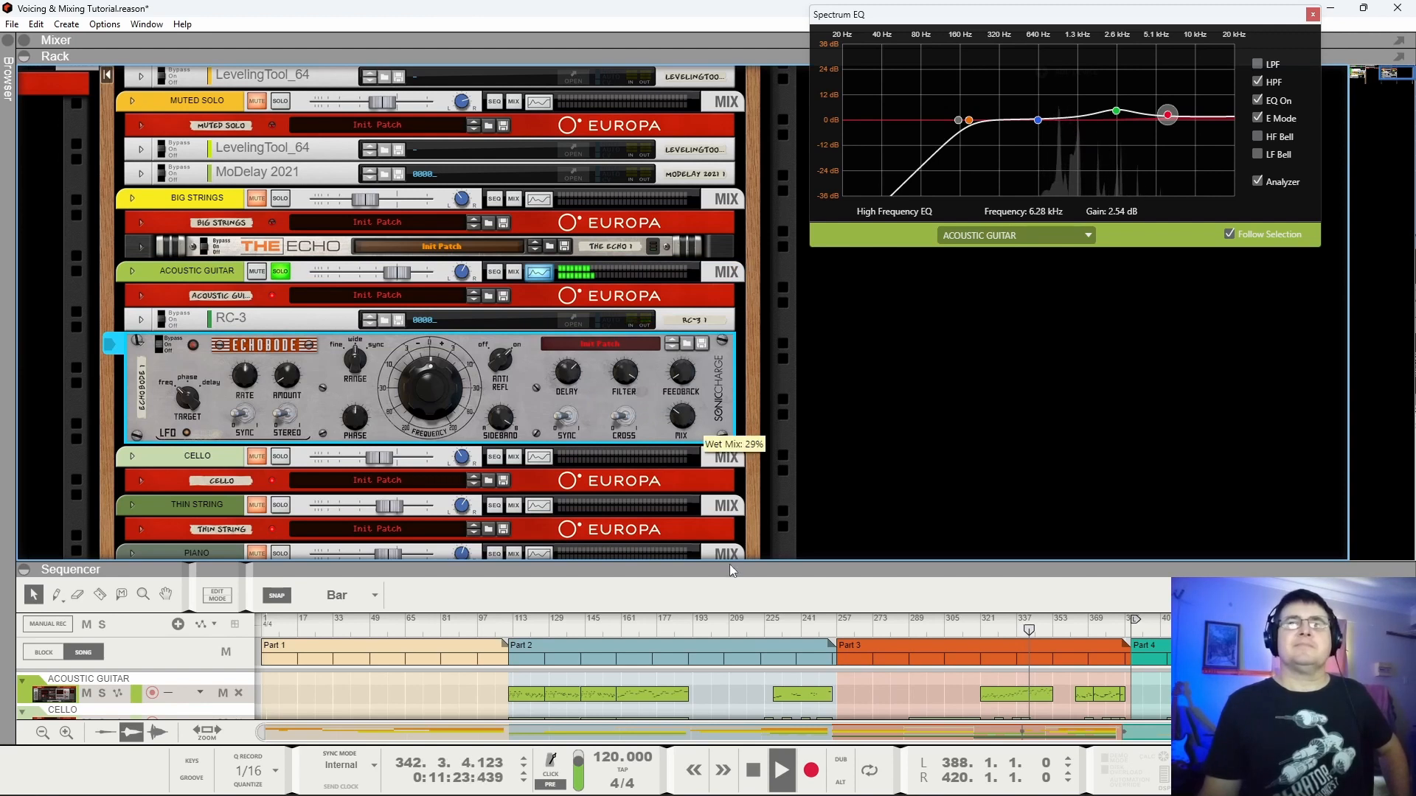
{"action": "mouse_move", "coordinate": [565, 382]}
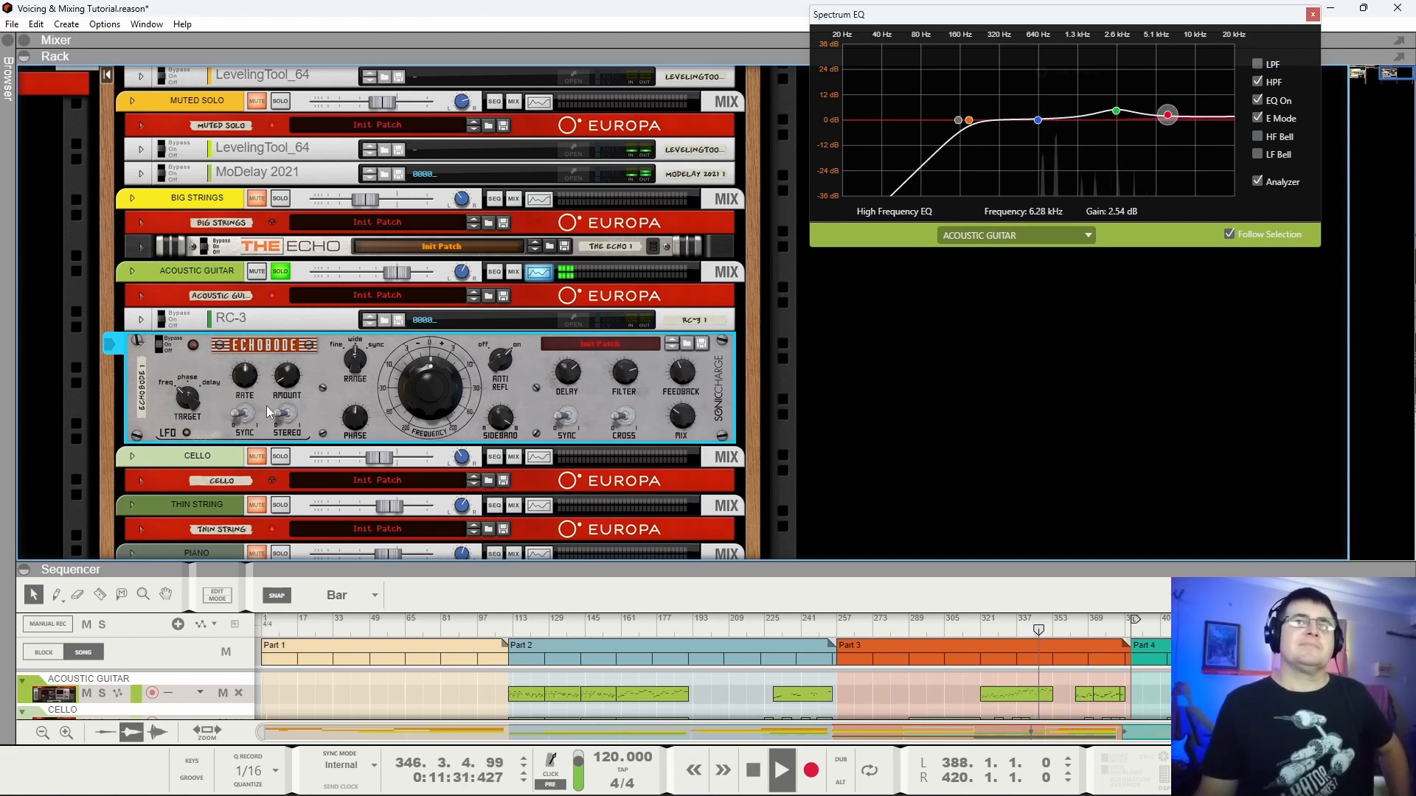
{"action": "mouse_move", "coordinate": [294, 369]}
{"action": "left_click_drag", "start_coordinate": [294, 360], "coordinate": [298, 326]}
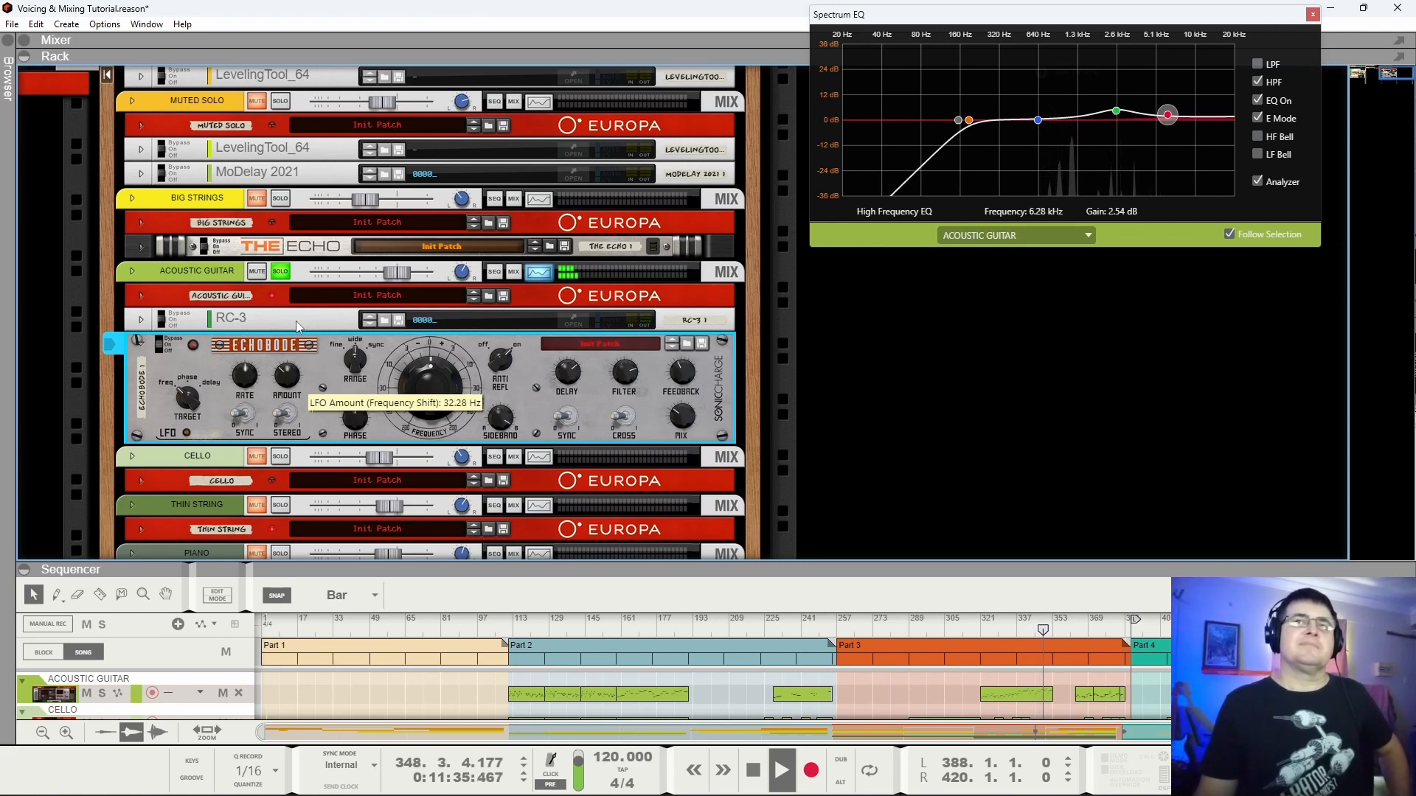
{"action": "left_click_drag", "start_coordinate": [298, 326], "coordinate": [298, 398]}
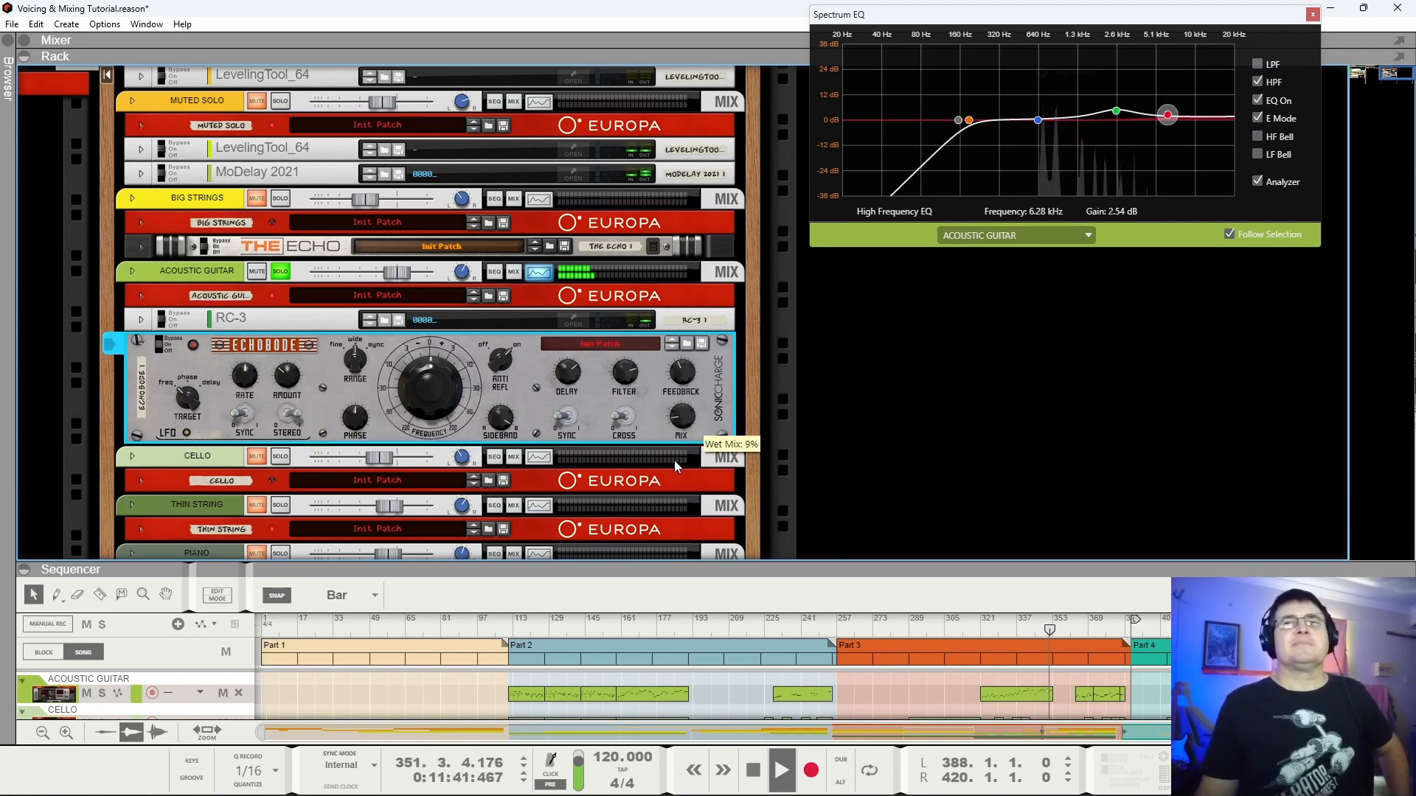
Unsolo ACOUSTIC GUITAR and compare Echobode bypassed and enabled in the full mix at the guitar clips in Part 3 and Part 2.
{"action": "left_click", "coordinate": [282, 273]}
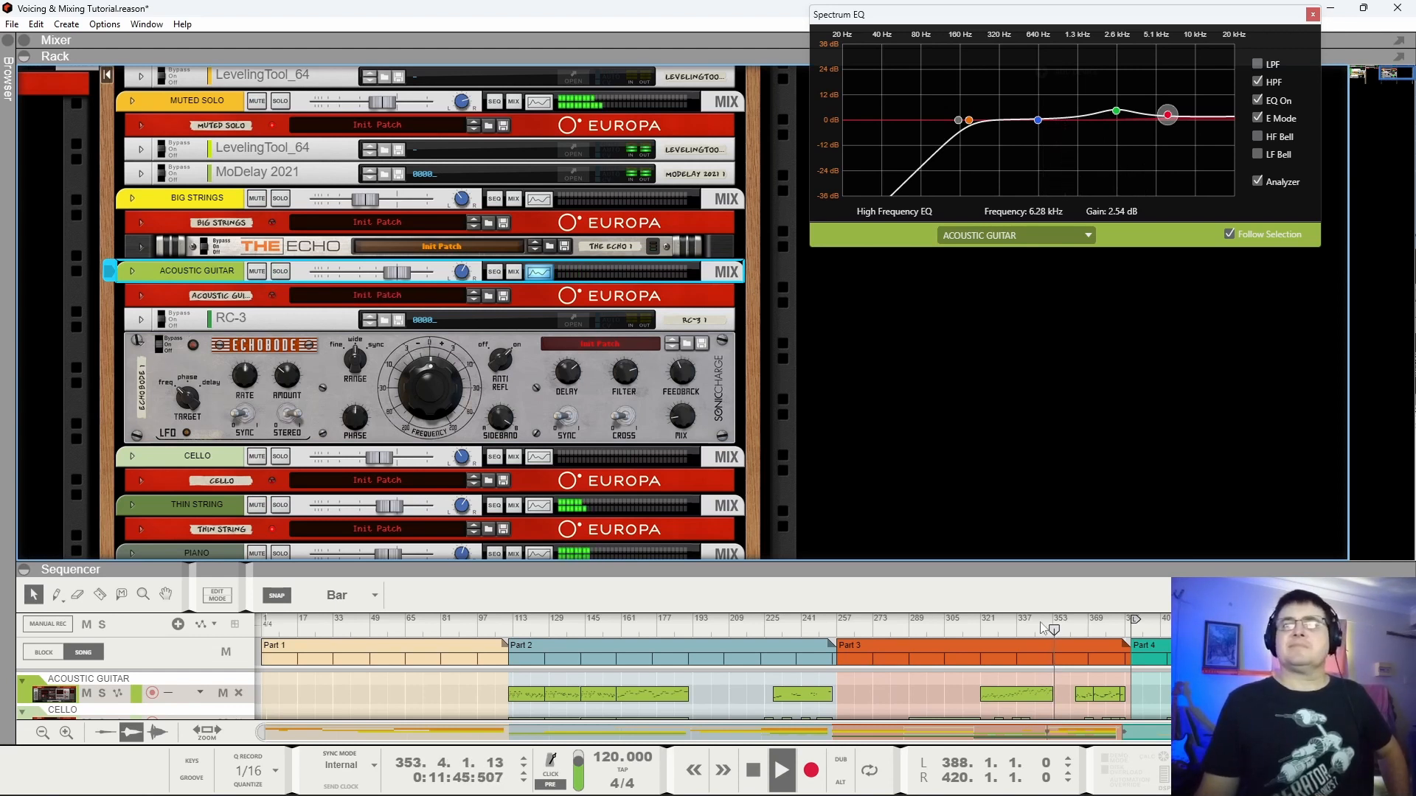
{"action": "left_click", "coordinate": [994, 628]}
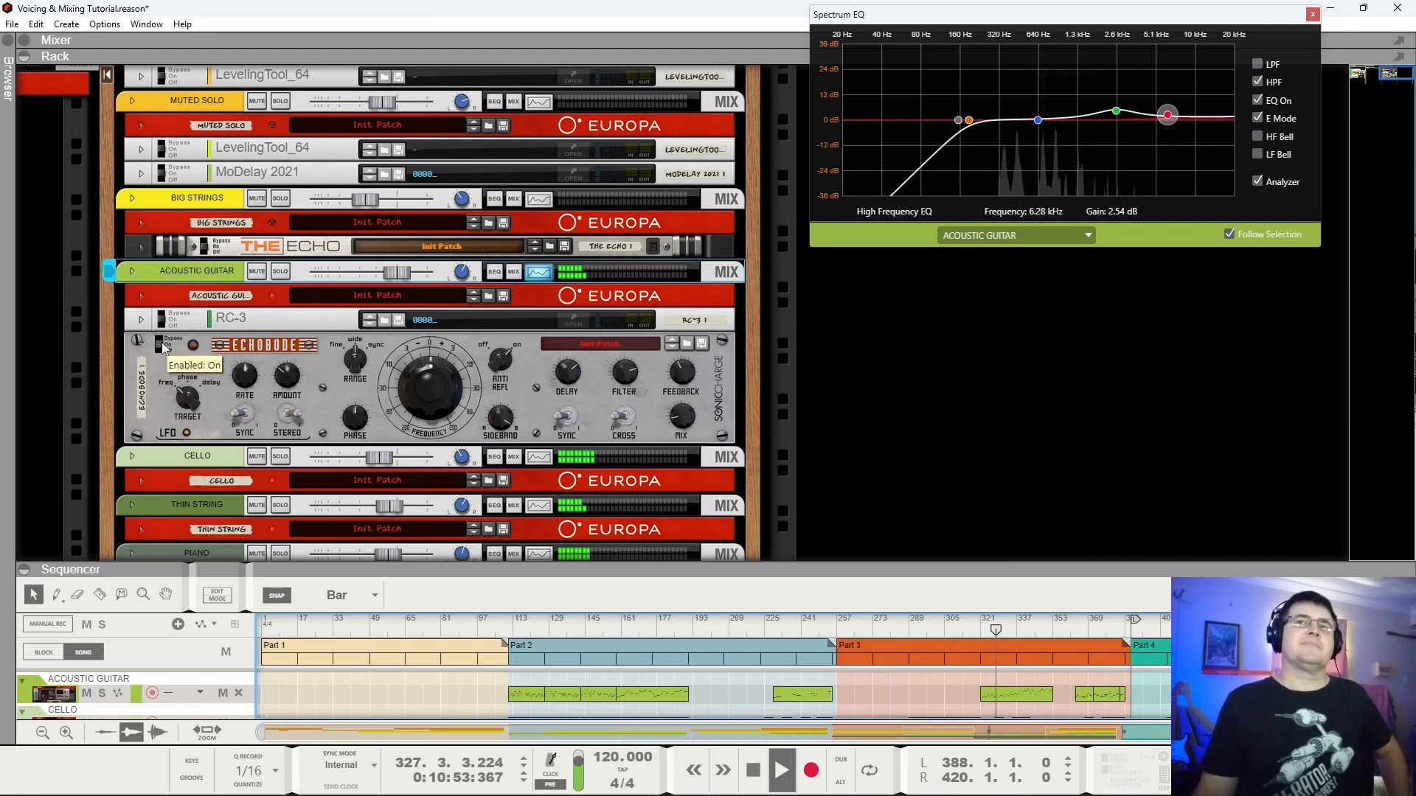
{"action": "left_click", "coordinate": [167, 347]}
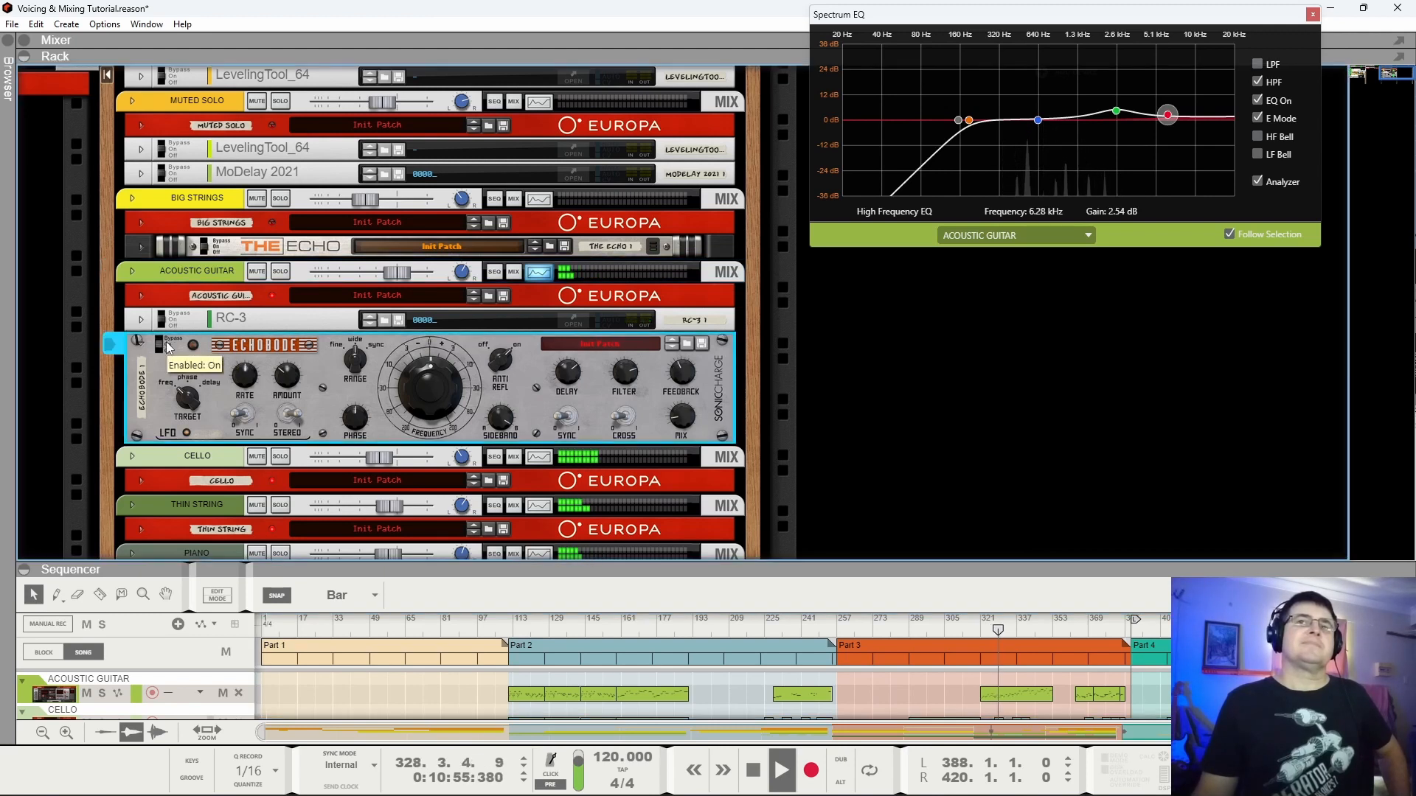
{"action": "left_click", "coordinate": [508, 631]}
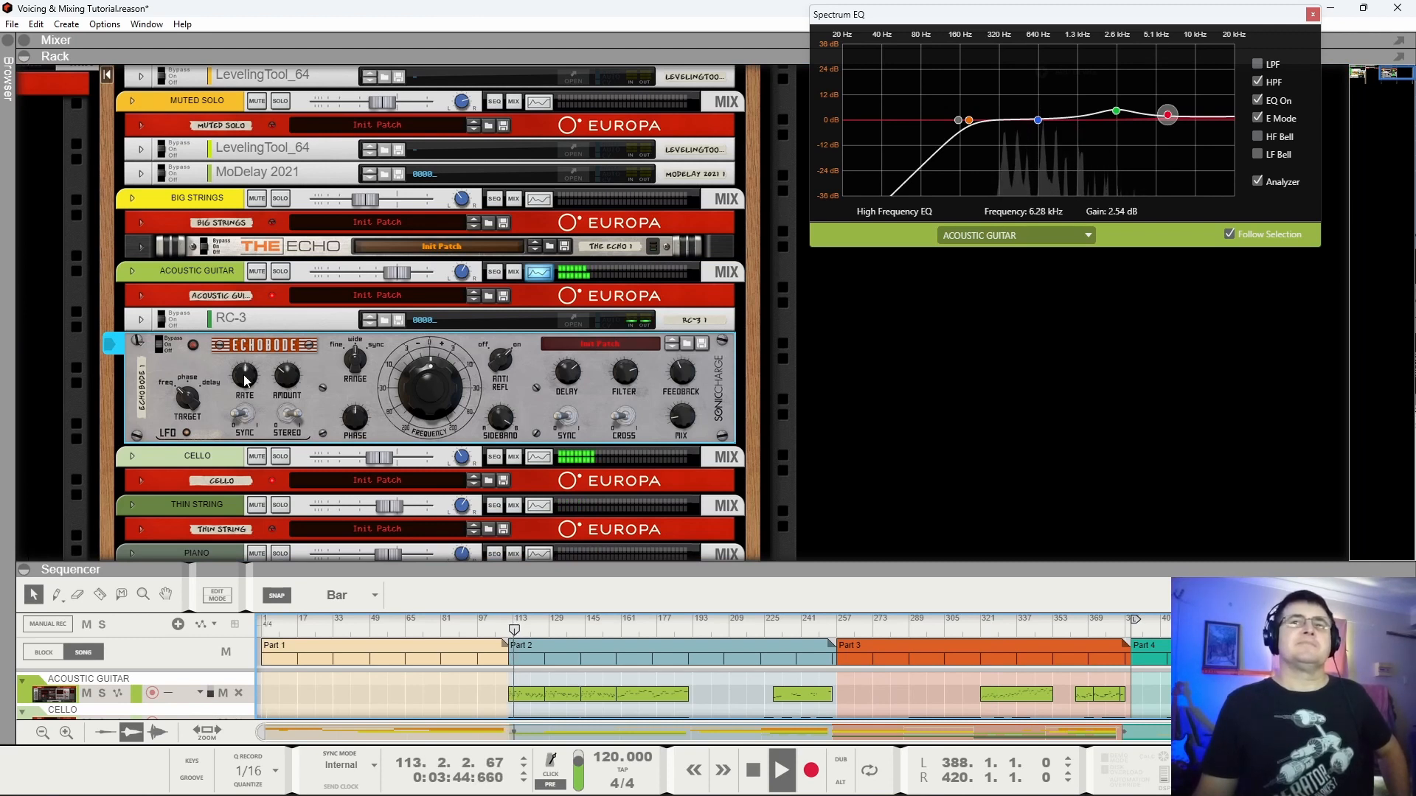
Set Echobode's LFO amount to about 5.30 Hz, adjust its feedback and frequency shift, and set the wet mix to 13%.
{"action": "left_click", "coordinate": [294, 386]}
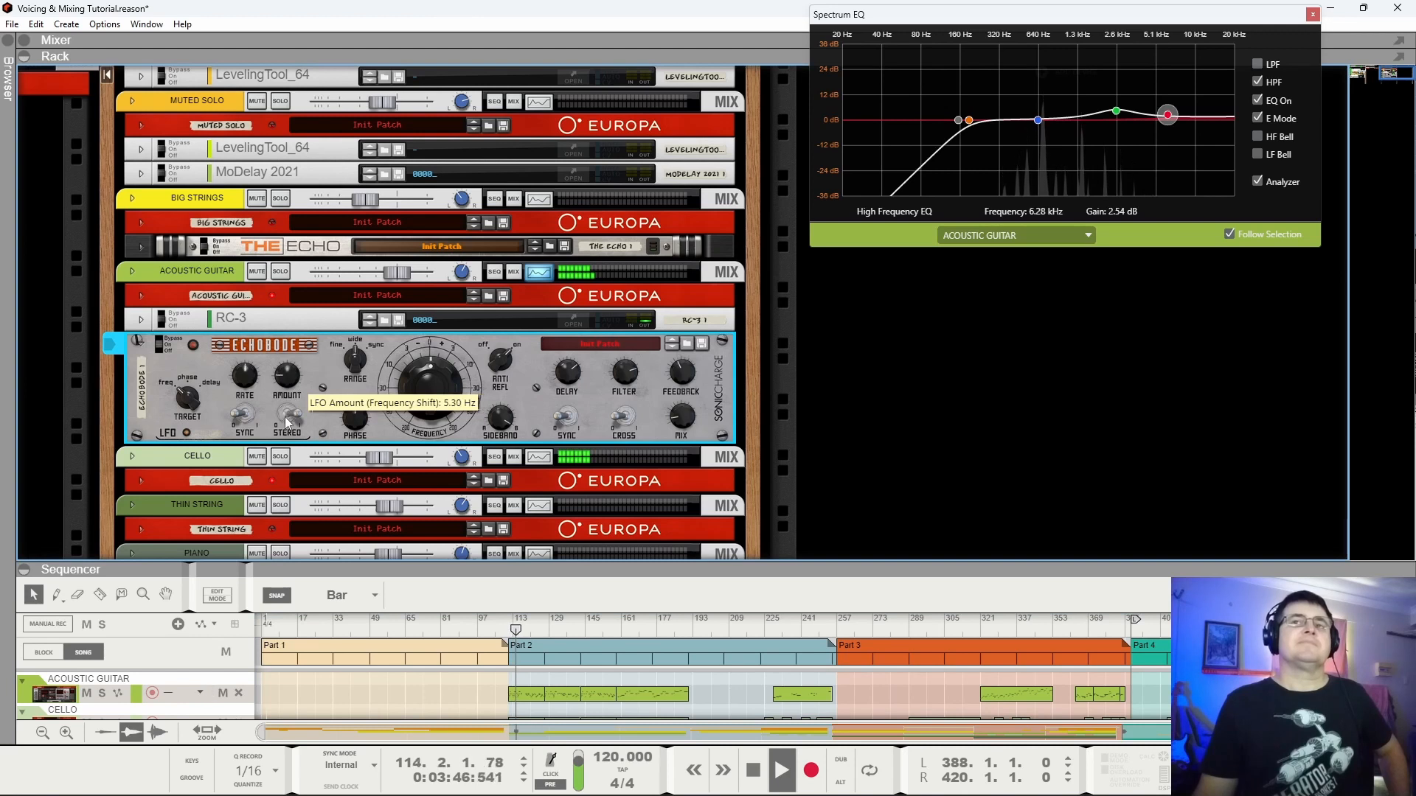
{"action": "left_click_drag", "start_coordinate": [286, 424], "coordinate": [287, 427]}
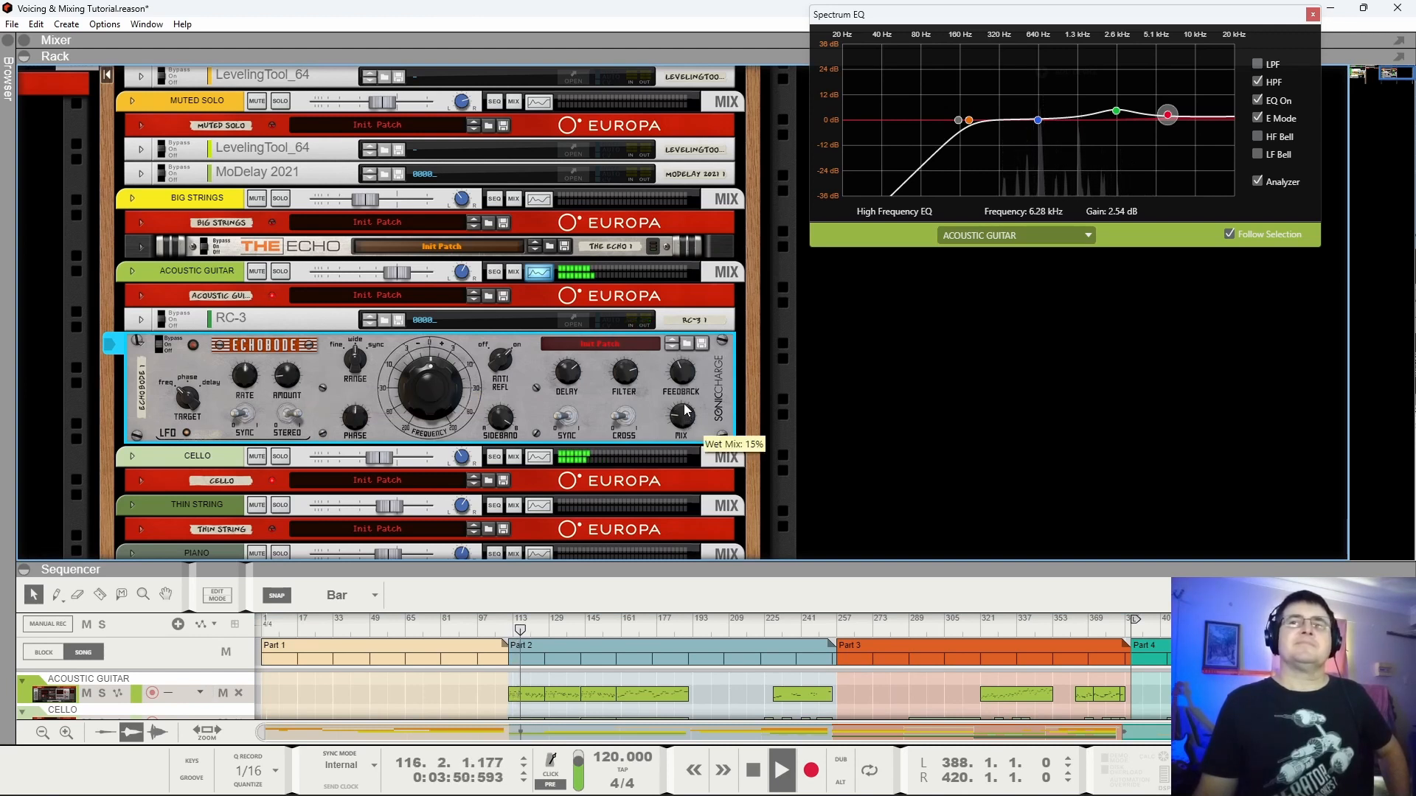
{"action": "left_click_drag", "start_coordinate": [684, 385], "coordinate": [652, 407]}
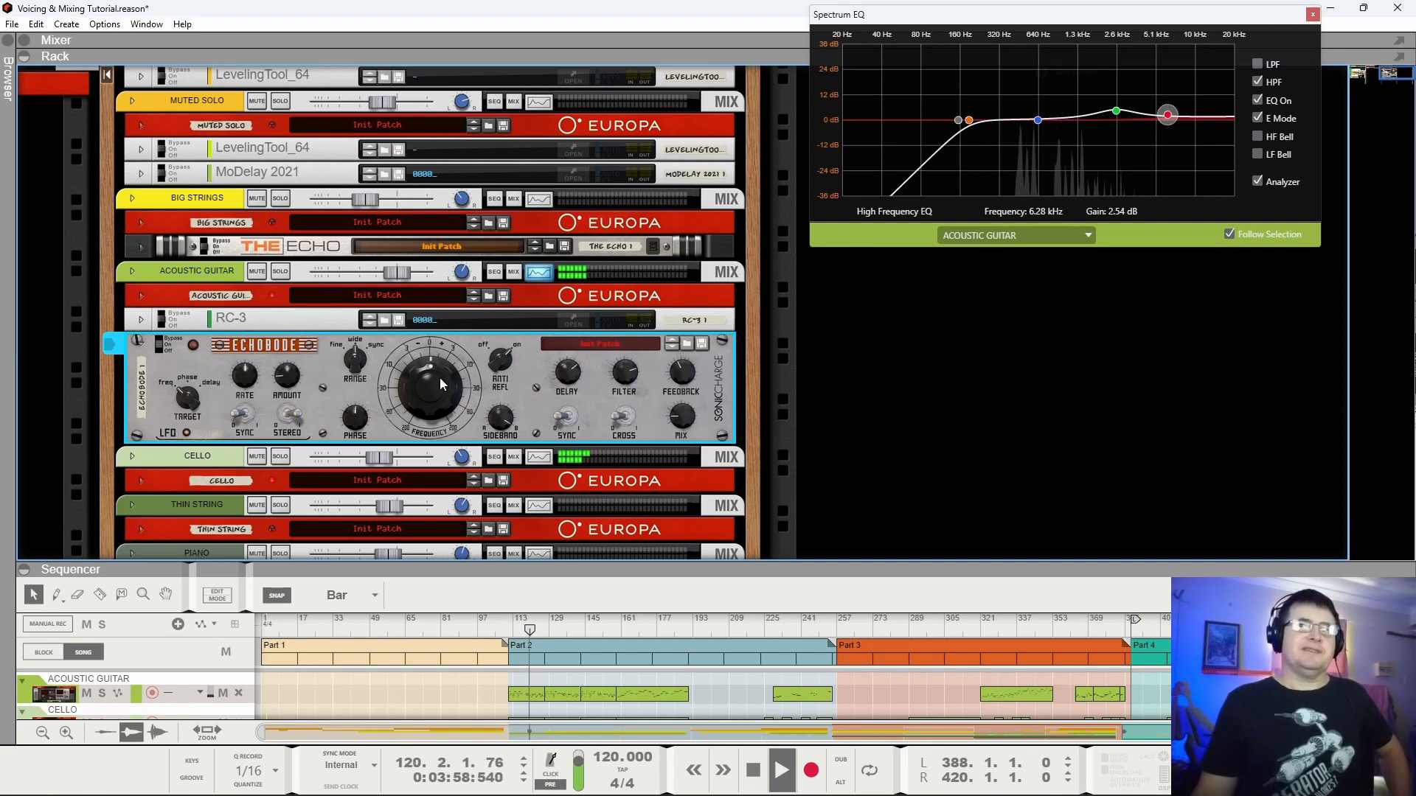
{"action": "left_click_drag", "start_coordinate": [437, 386], "coordinate": [440, 339]}
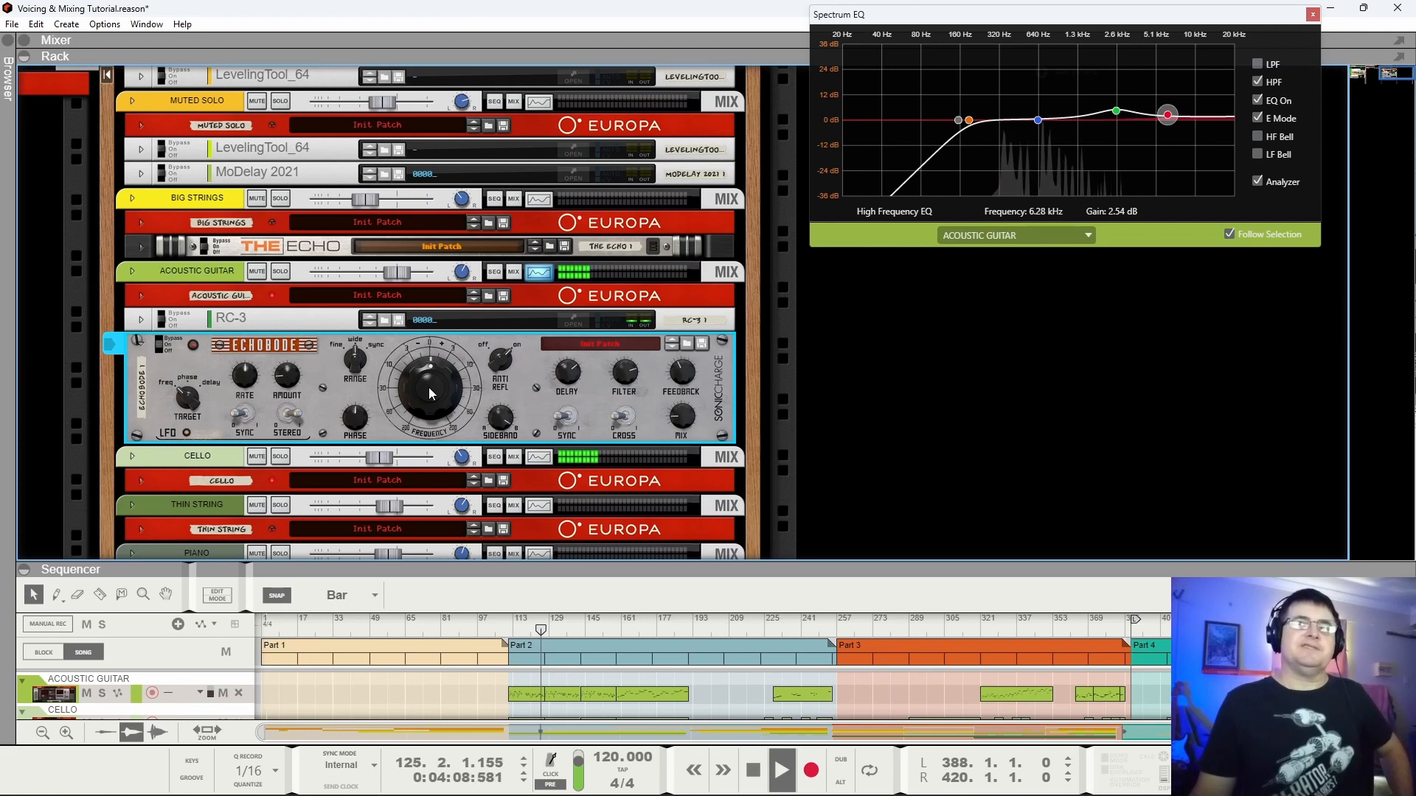
{"action": "mouse_move", "coordinate": [693, 421]}
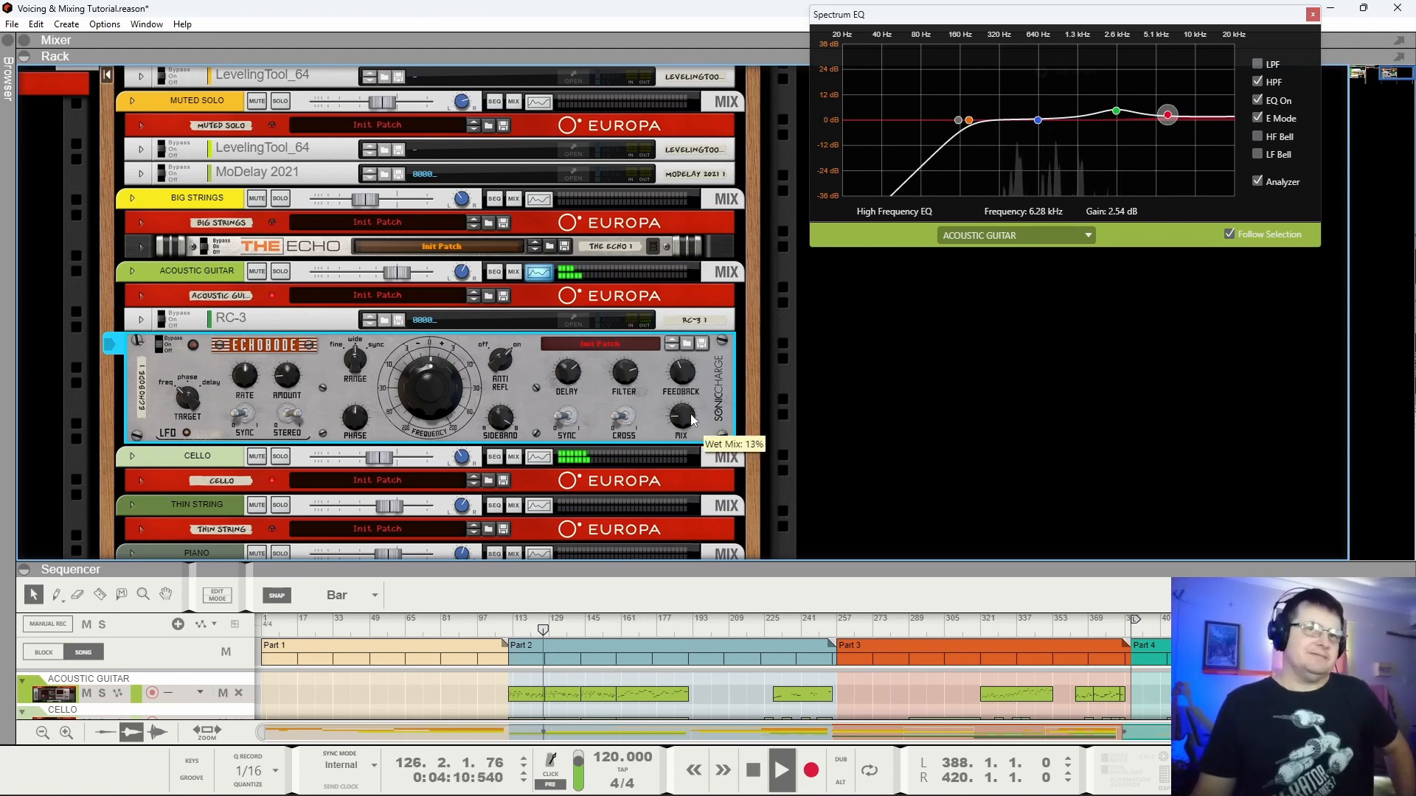
Compare the acoustic guitar with Echobode bypassed and enabled, and fold the Echobode device with playback stopped.
{"action": "left_click", "coordinate": [166, 344]}
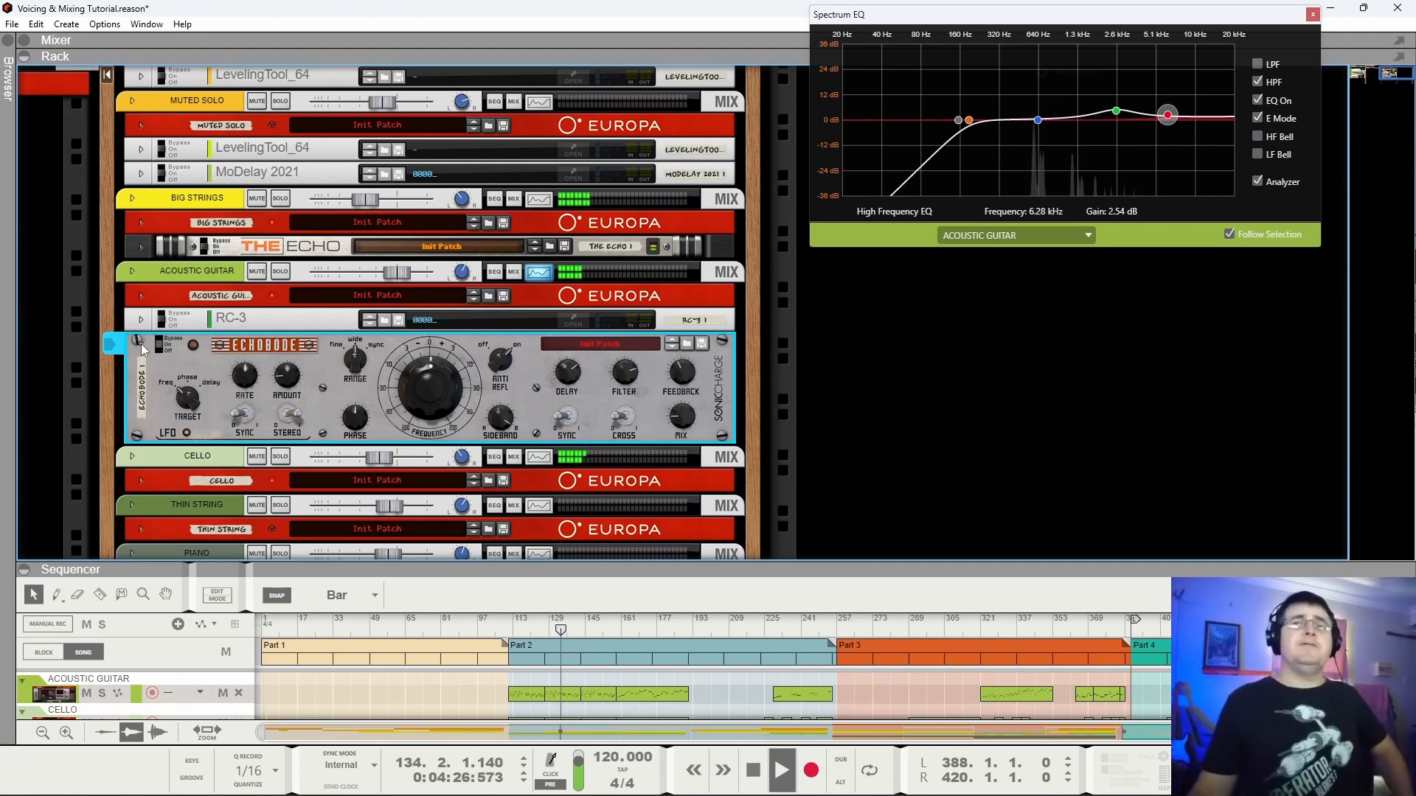
{"action": "left_click", "coordinate": [140, 344]}
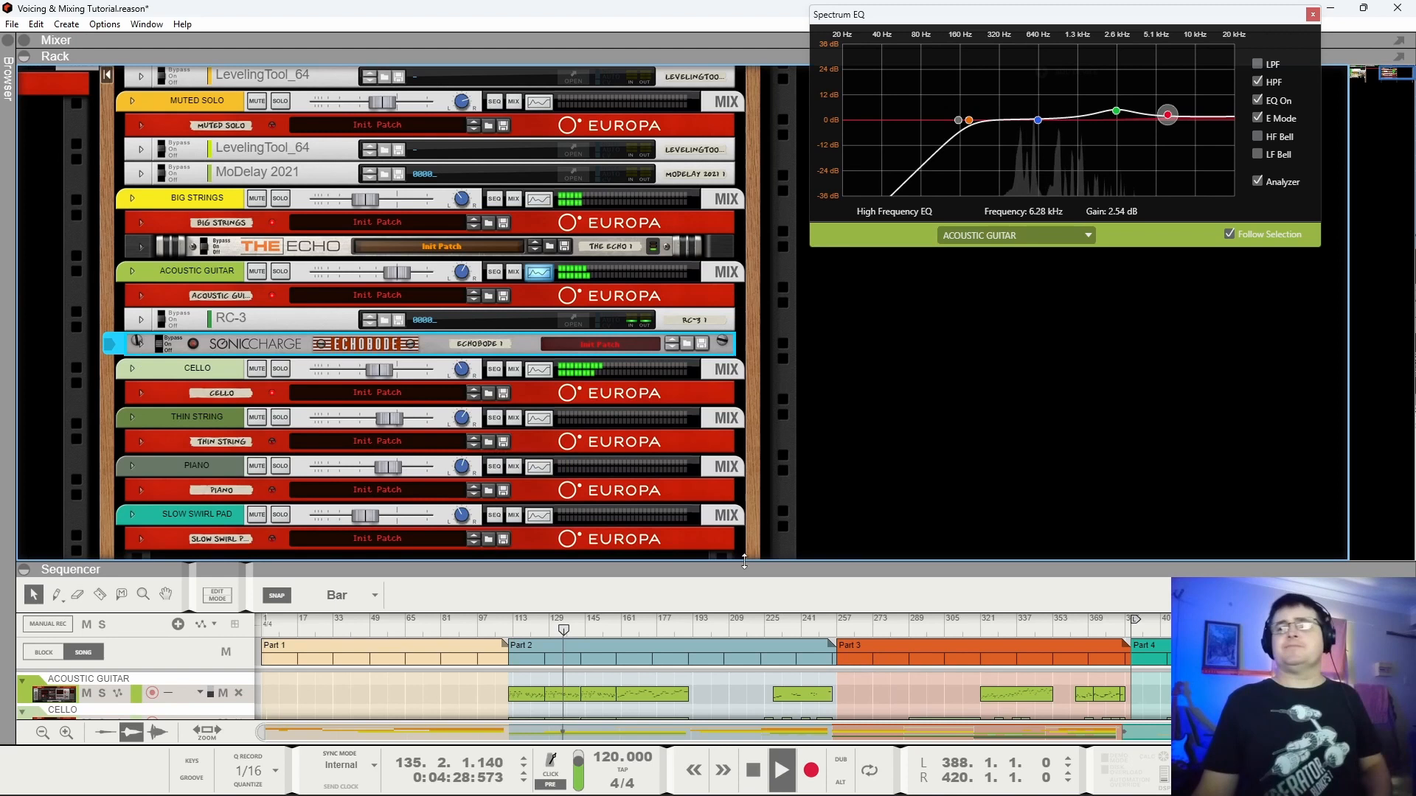
{"action": "key", "text": "space"}
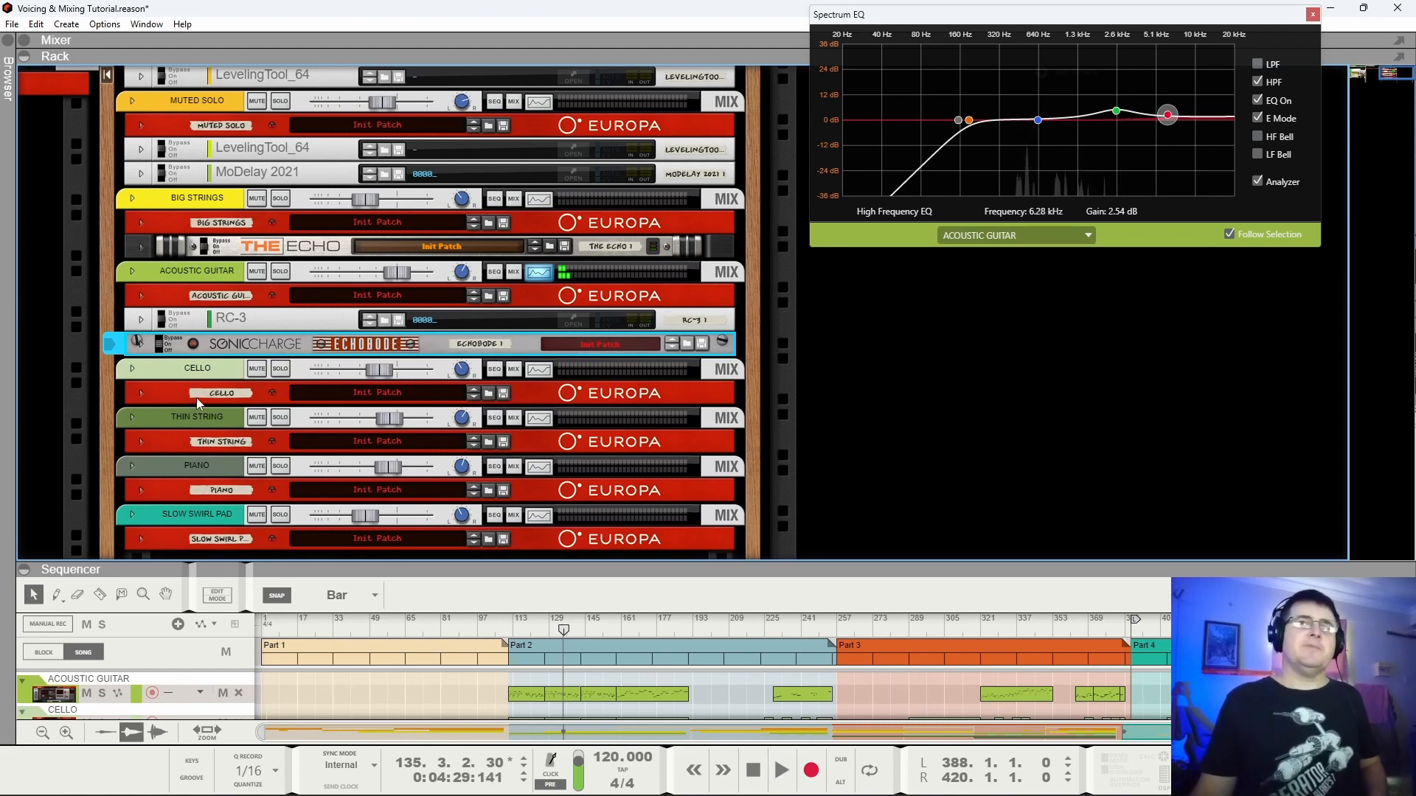
Unfold the CELLO Europa synth and play the song from the start of Part 2 with the CELLO track in view.
{"action": "left_click", "coordinate": [197, 397]}
{"action": "key", "text": "Up"}
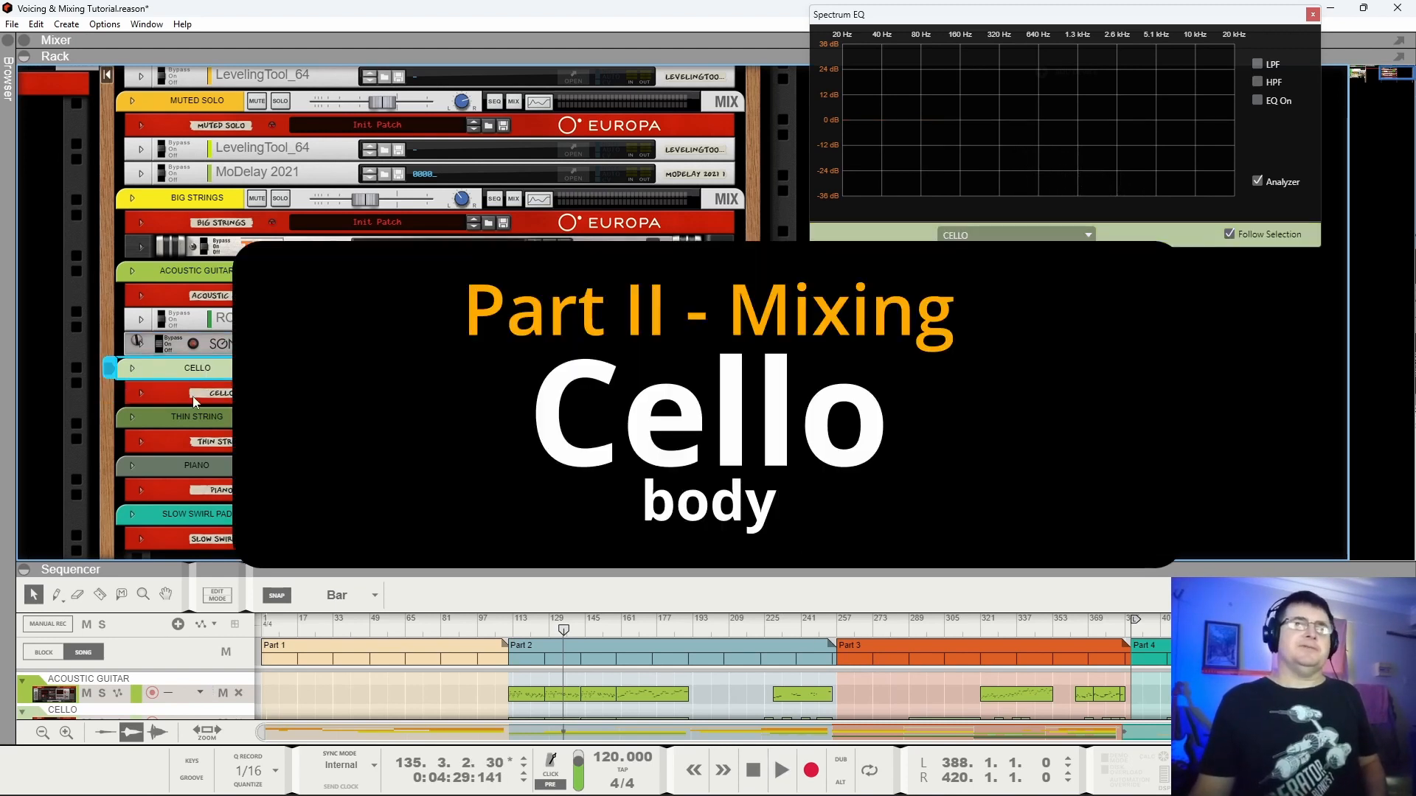
{"action": "left_click", "coordinate": [140, 394]}
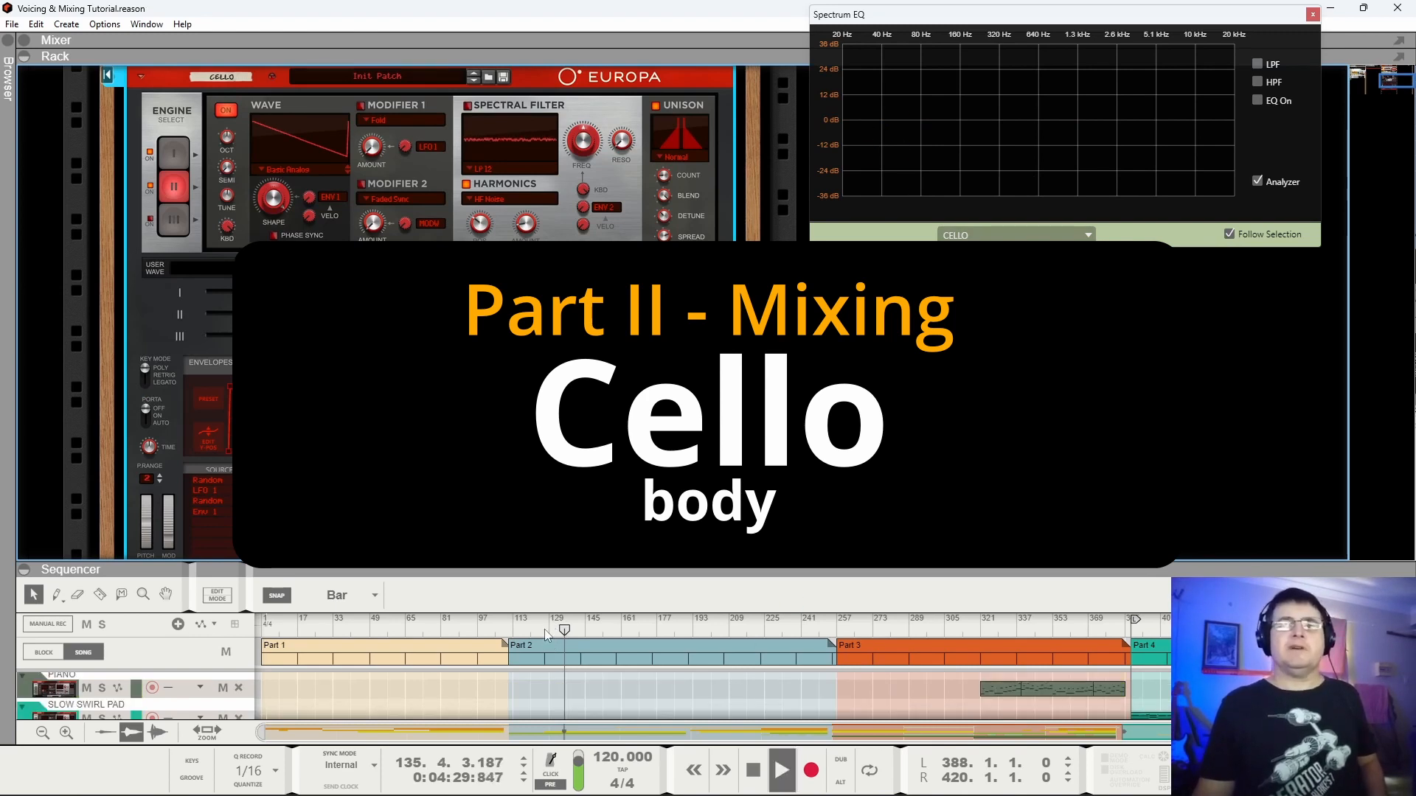
{"action": "left_click", "coordinate": [510, 632]}
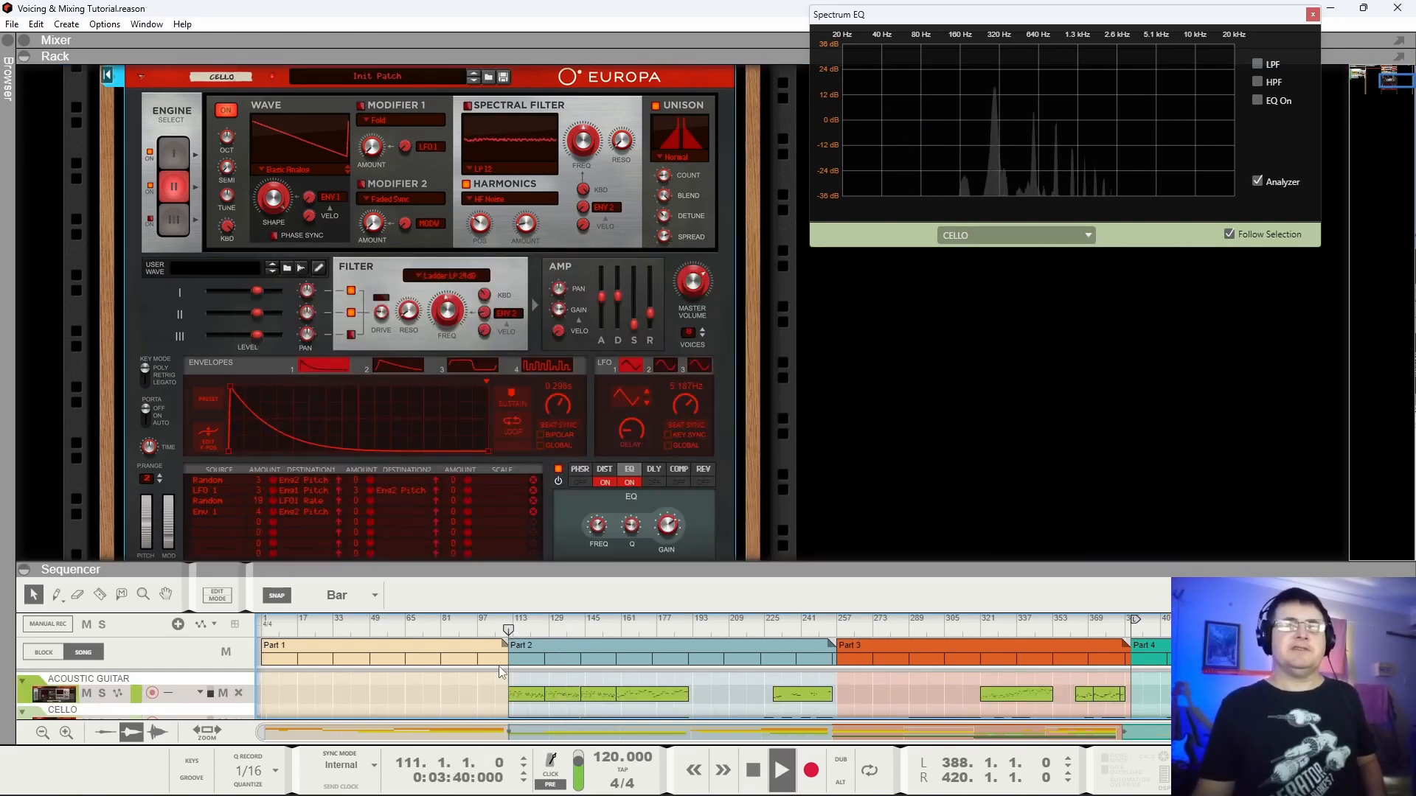
{"action": "scroll", "coordinate": [713, 696], "scroll_direction": "down", "scroll_amount": 1}
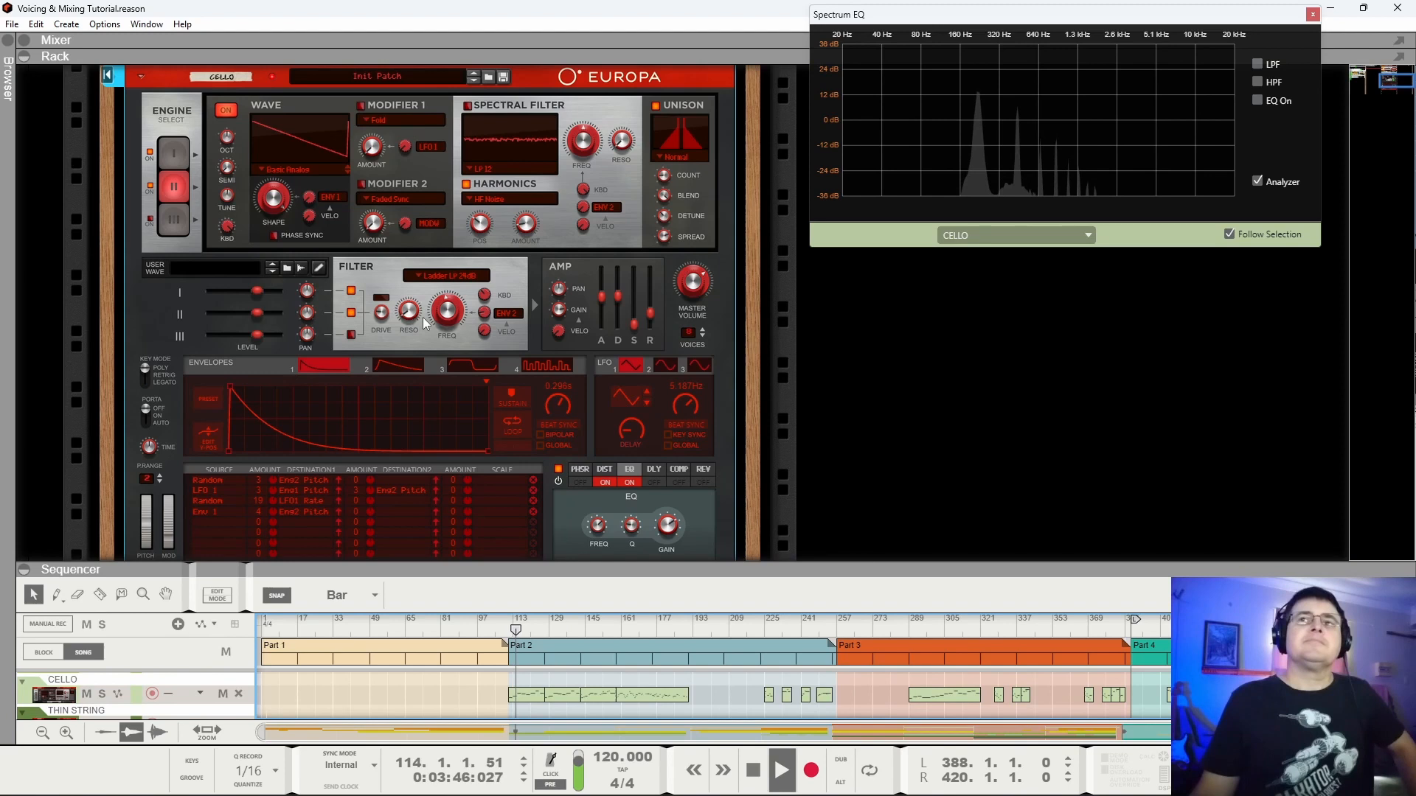
Solo CELLO and fine-tune the envelope 2 amount on its Europa filter.
{"action": "scroll", "coordinate": [249, 99], "scroll_direction": "up", "scroll_amount": 1}
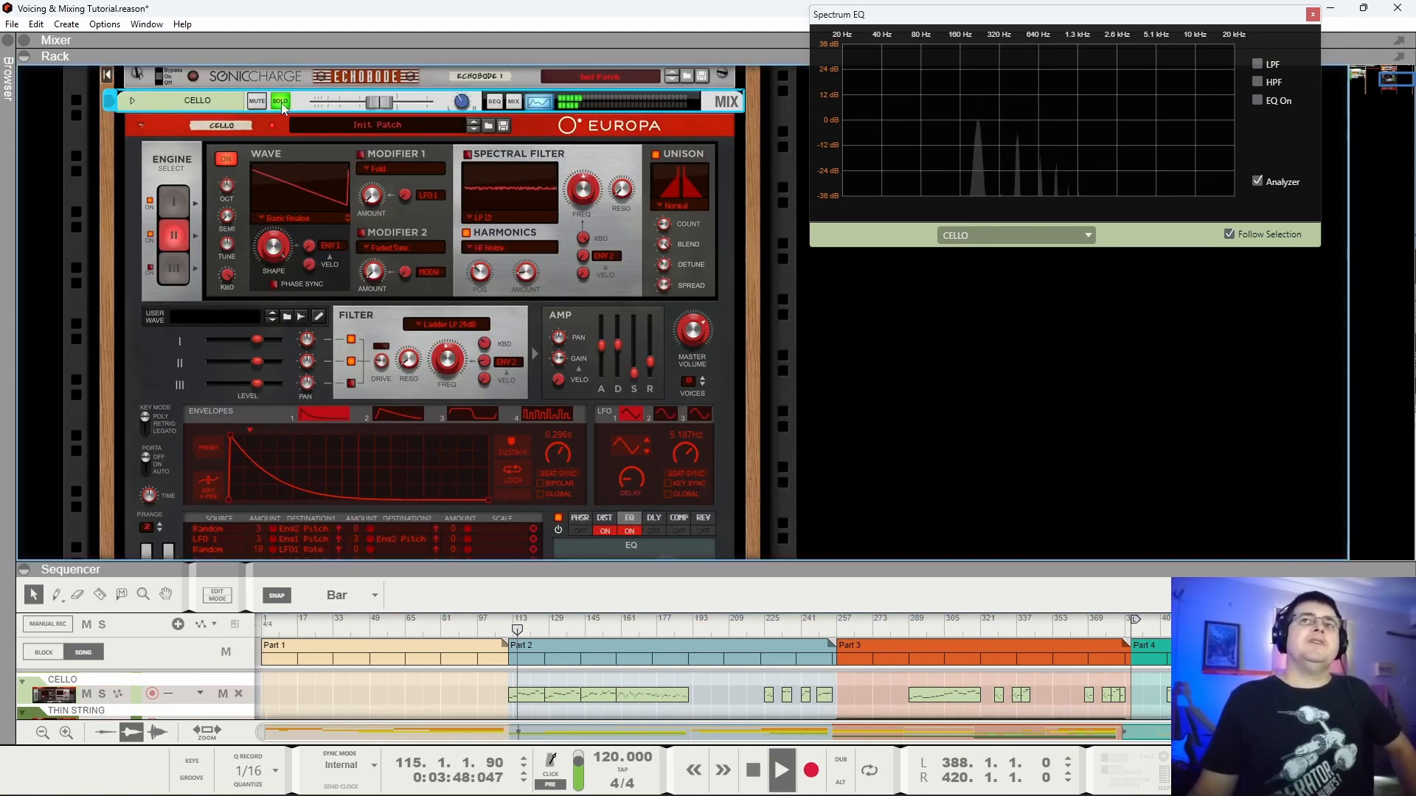
{"action": "left_click", "coordinate": [486, 364]}
{"action": "left_click_drag", "start_coordinate": [493, 353], "coordinate": [494, 351]}
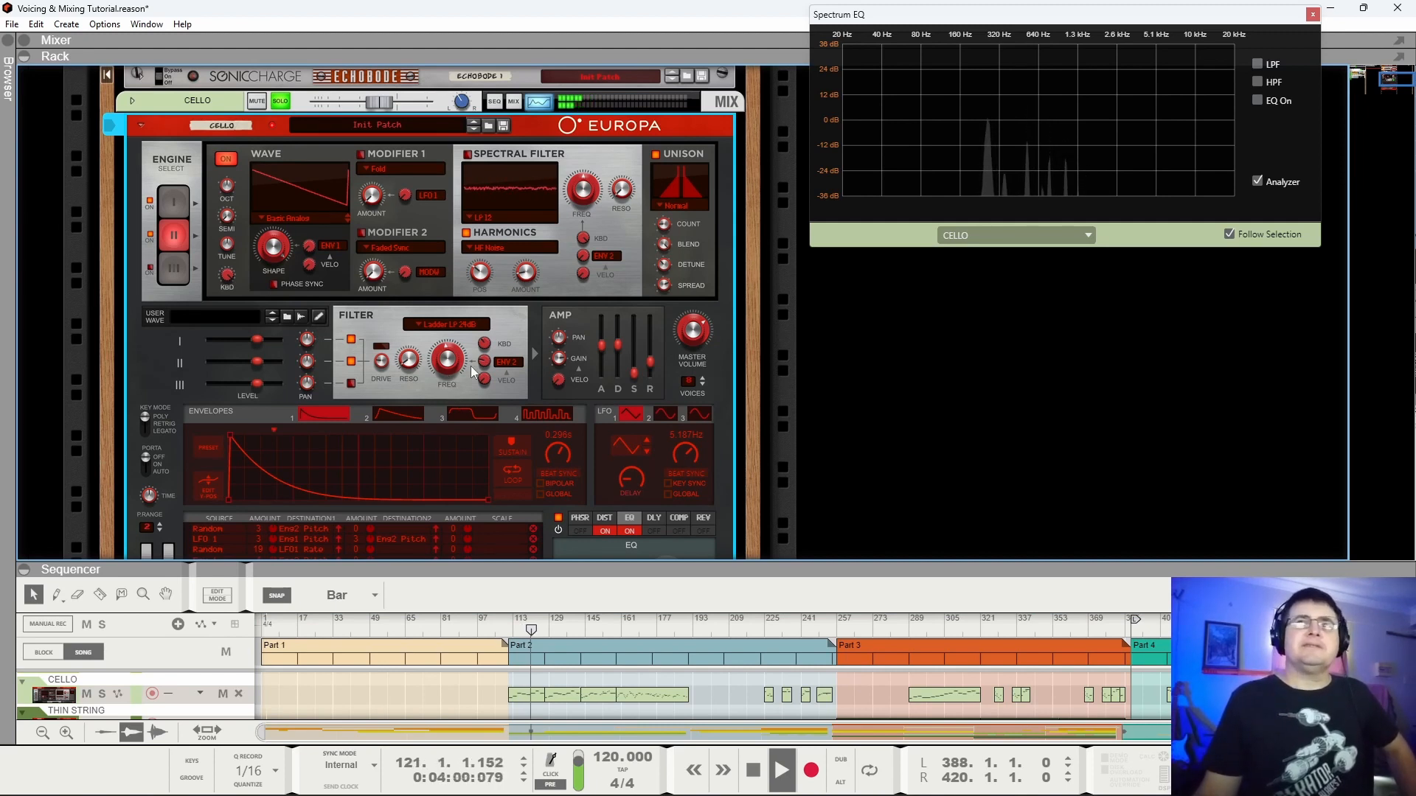
Add the AdHd LevelingTool_64 effect after the CELLO Europa and keep its plugin window open over the rack.
{"action": "scroll", "coordinate": [470, 366], "scroll_direction": "down", "scroll_amount": 3}
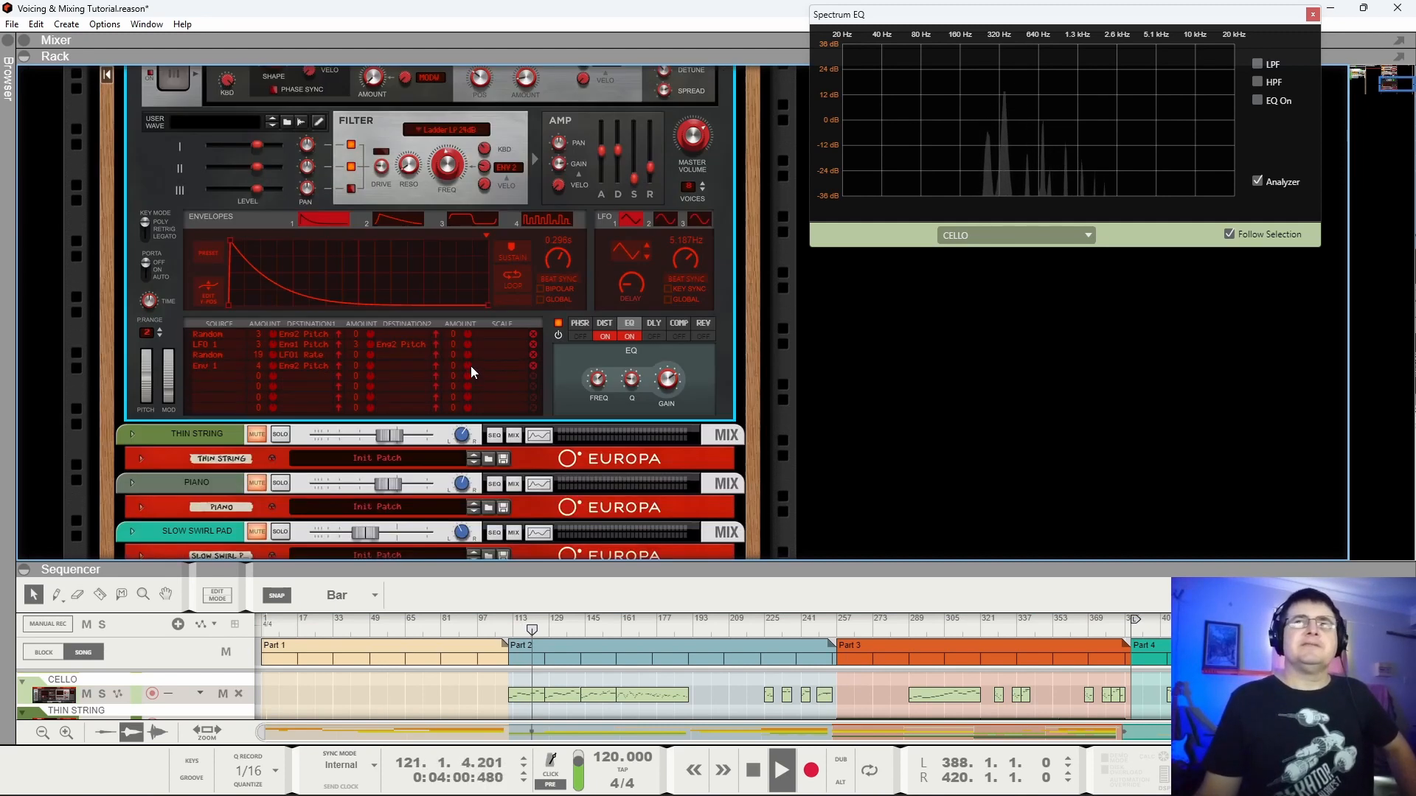
{"action": "right_click", "coordinate": [568, 383]}
{"action": "mouse_move", "coordinate": [708, 500]}
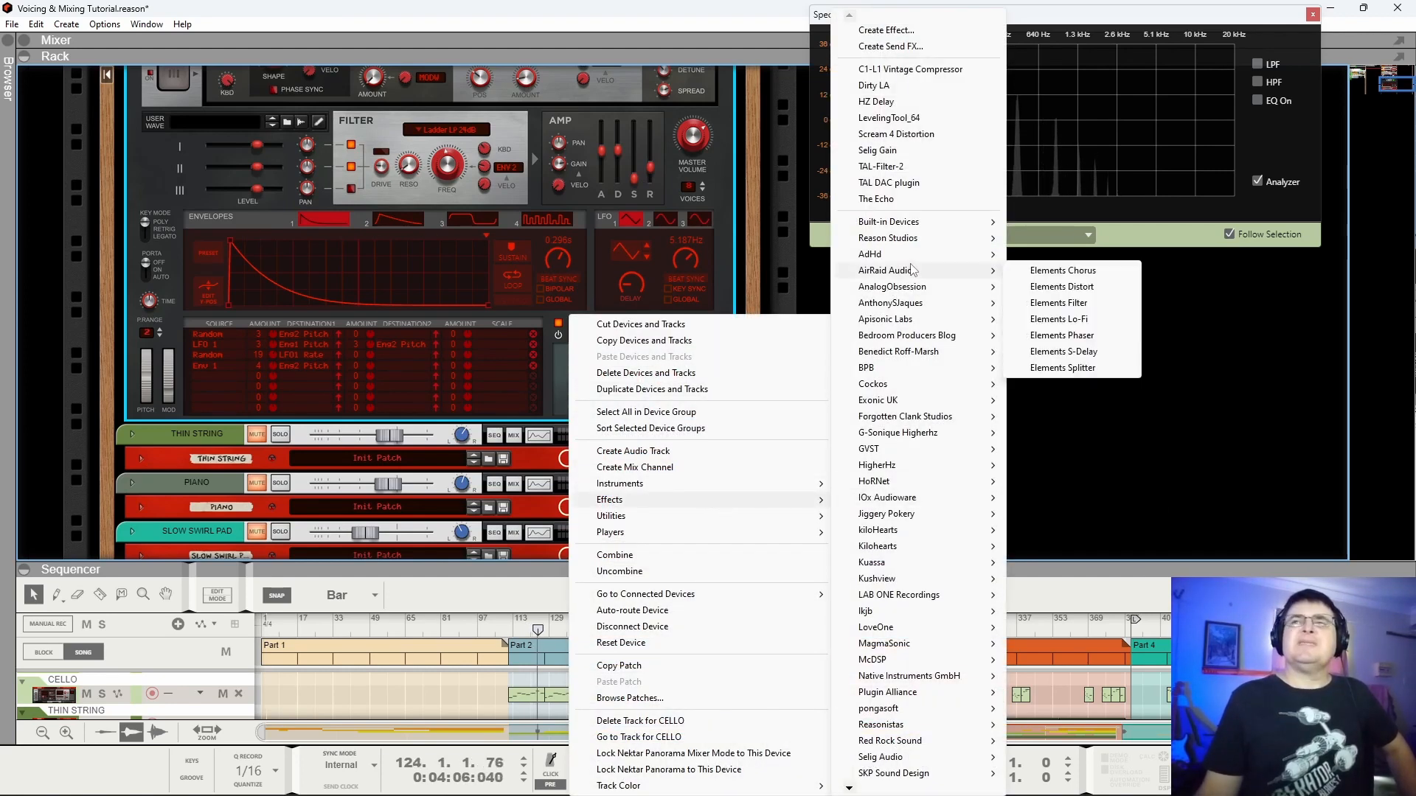
{"action": "mouse_move", "coordinate": [931, 255]}
{"action": "left_click", "coordinate": [1061, 256]}
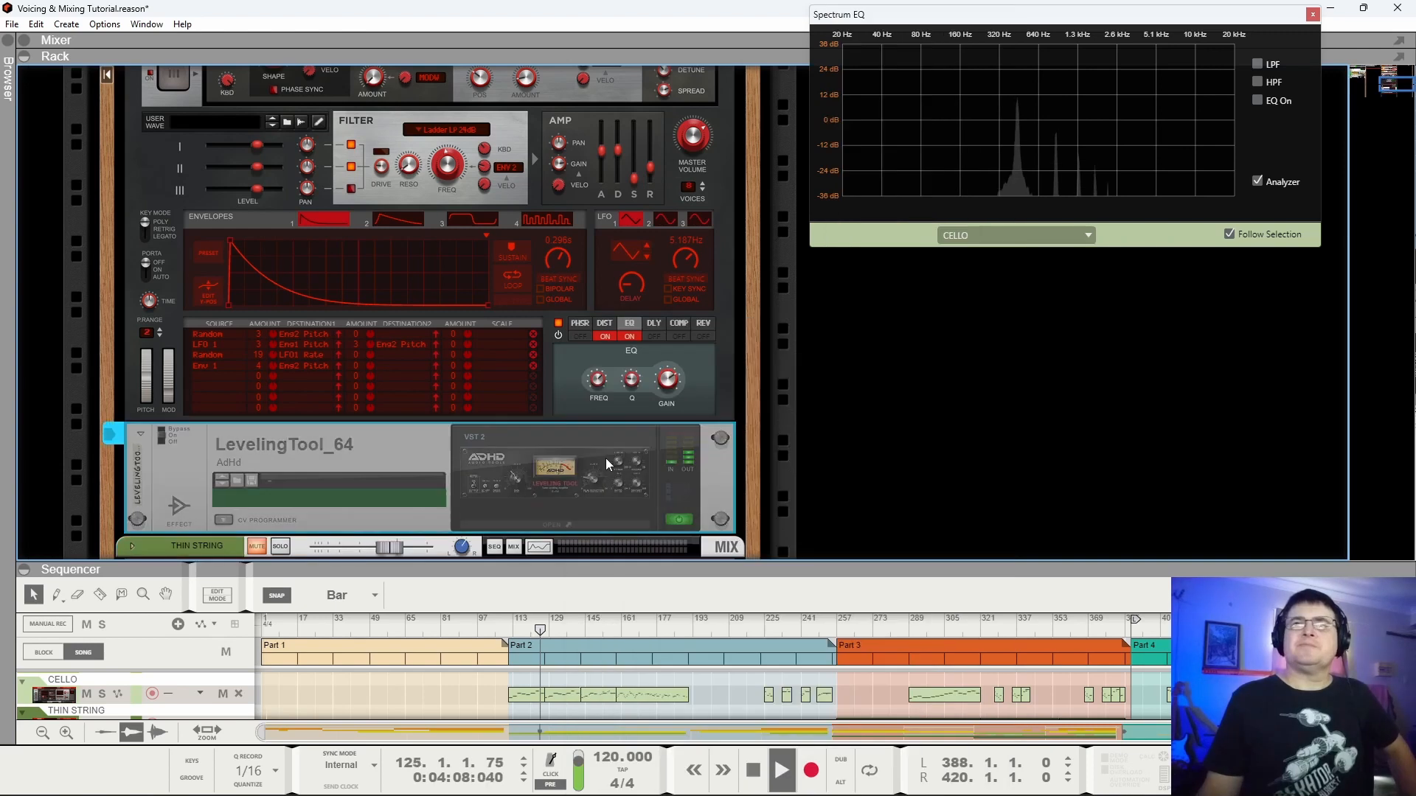
{"action": "left_click_drag", "start_coordinate": [397, 65], "coordinate": [534, 330]}
{"action": "left_click", "coordinate": [214, 343]}
Set the cello's Leveling Tool gain to 16.5%, ratio to 2:1 and peak reduction to about 41.9%.
{"action": "left_click_drag", "start_coordinate": [373, 472], "coordinate": [376, 539]}
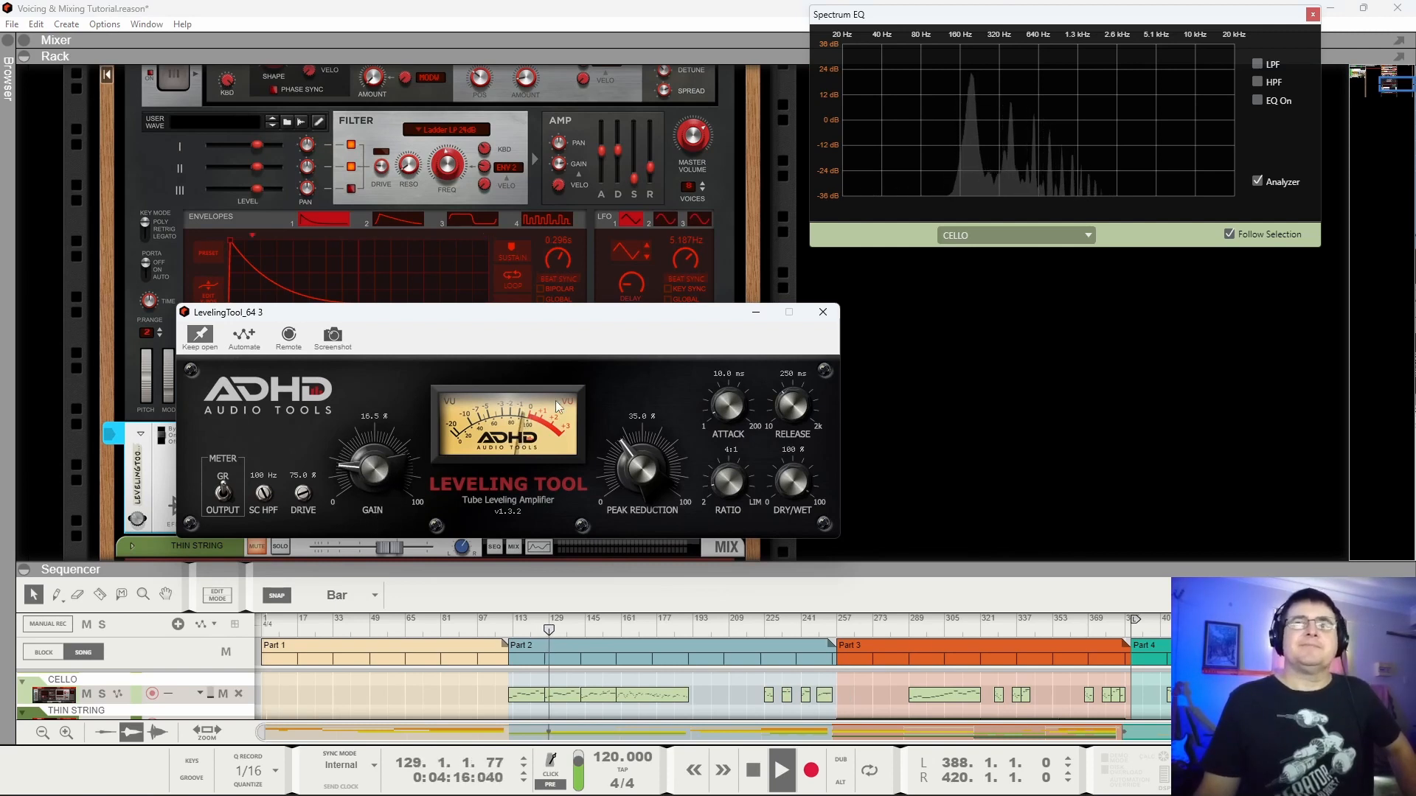
{"action": "left_click_drag", "start_coordinate": [734, 488], "coordinate": [748, 545]}
{"action": "left_click_drag", "start_coordinate": [643, 480], "coordinate": [647, 452]}
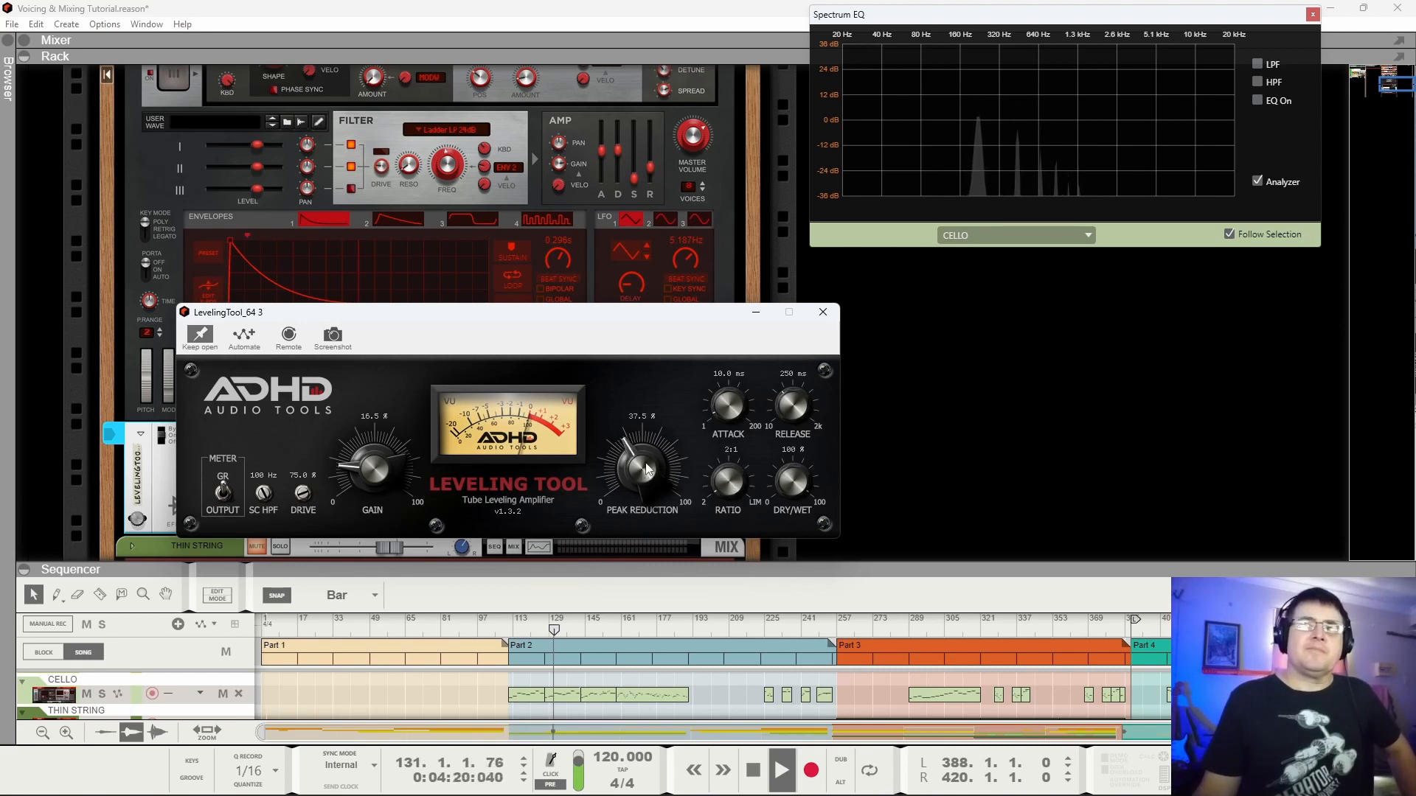
Set the cello's Leveling Tool attack to 122 ms and its peak reduction to 52.3%.
{"action": "left_click_drag", "start_coordinate": [723, 410], "coordinate": [729, 370]}
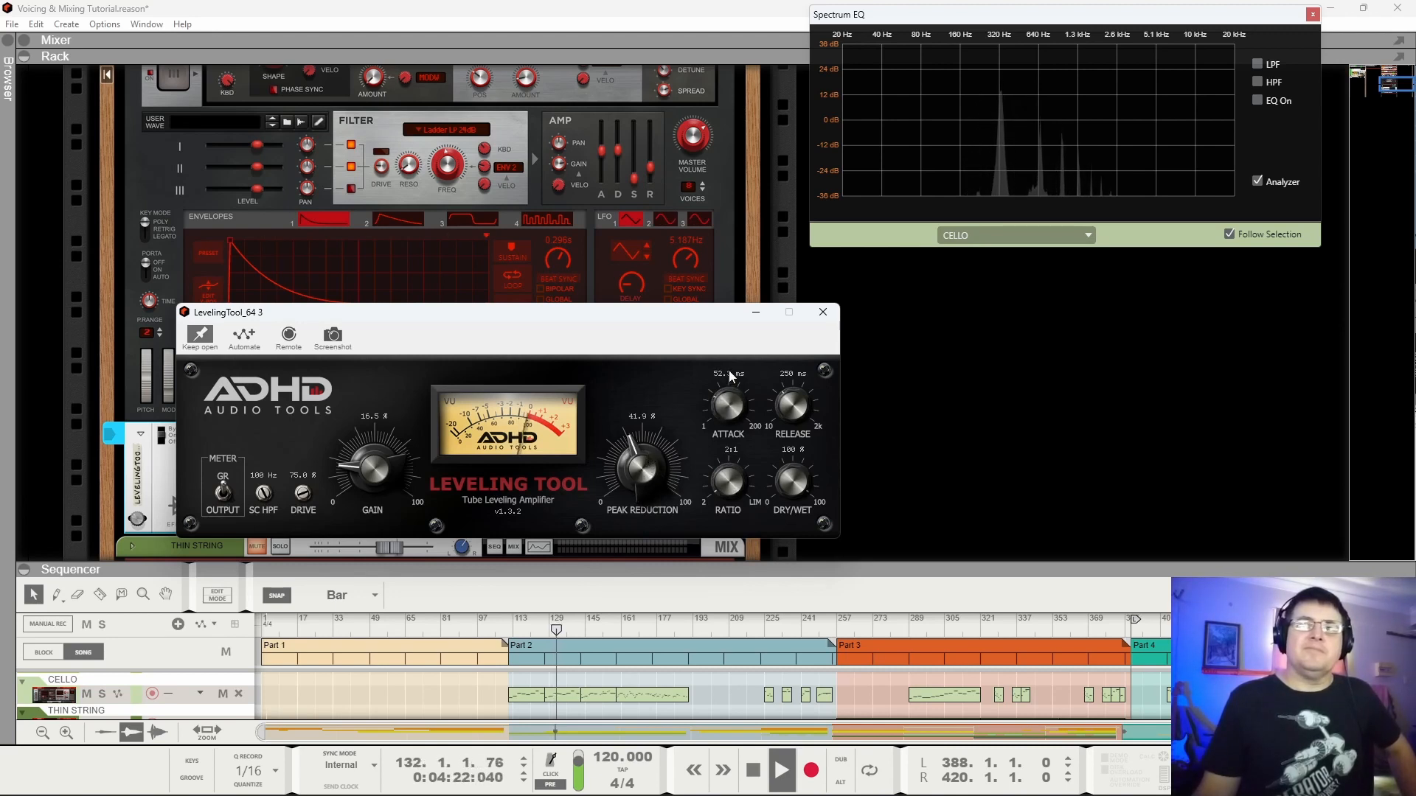
{"action": "left_click_drag", "start_coordinate": [649, 480], "coordinate": [741, 349]}
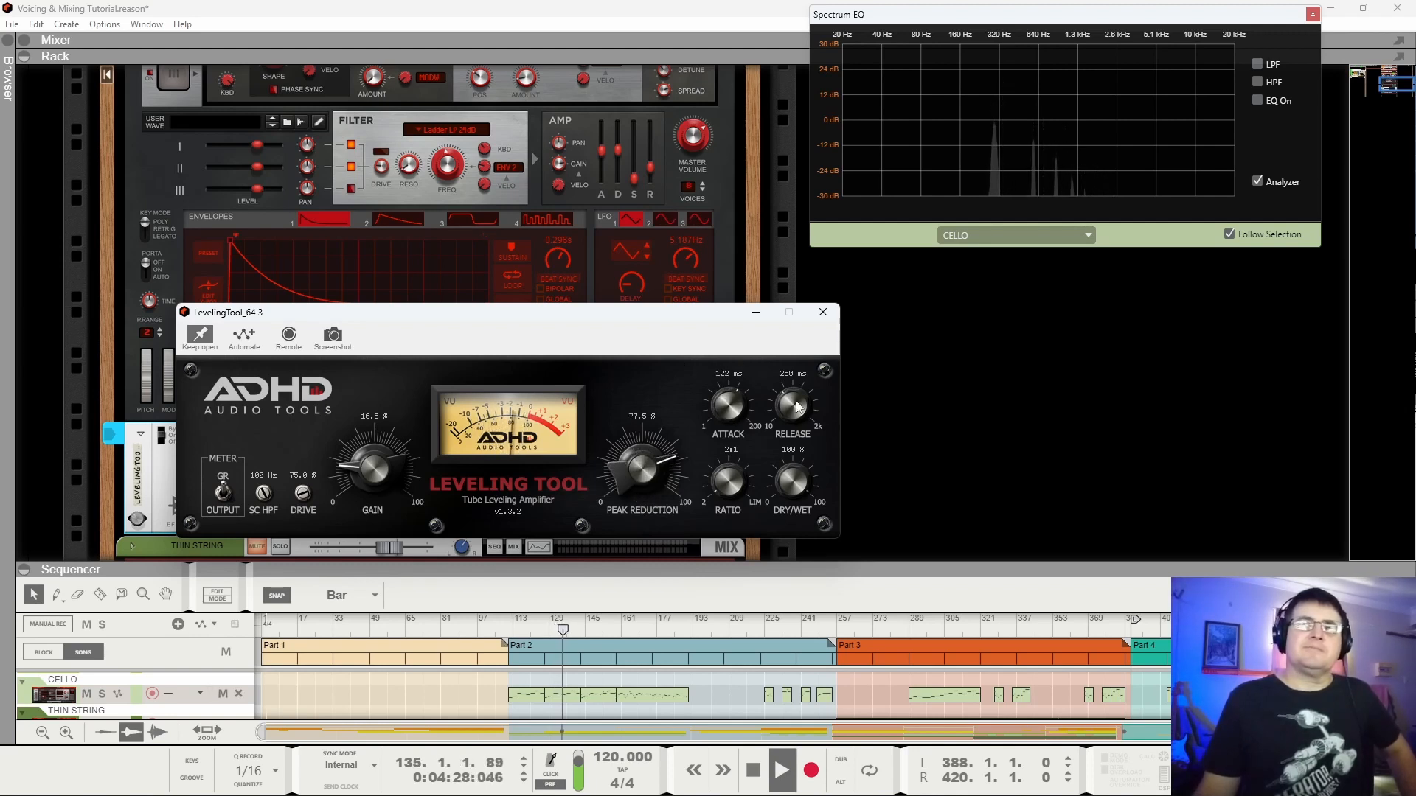
{"action": "left_click_drag", "start_coordinate": [652, 473], "coordinate": [627, 538]}
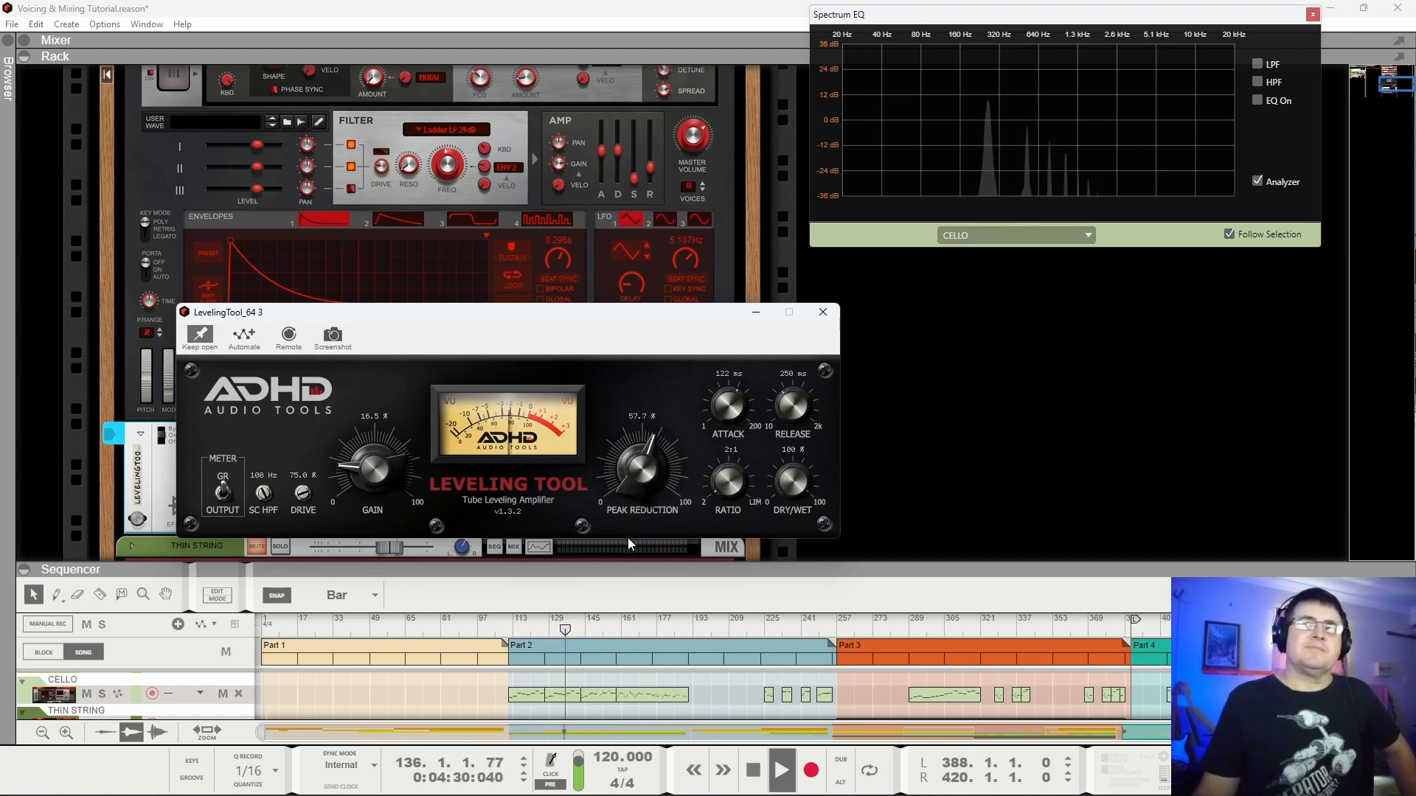
{"action": "left_click_drag", "start_coordinate": [643, 472], "coordinate": [645, 481]}
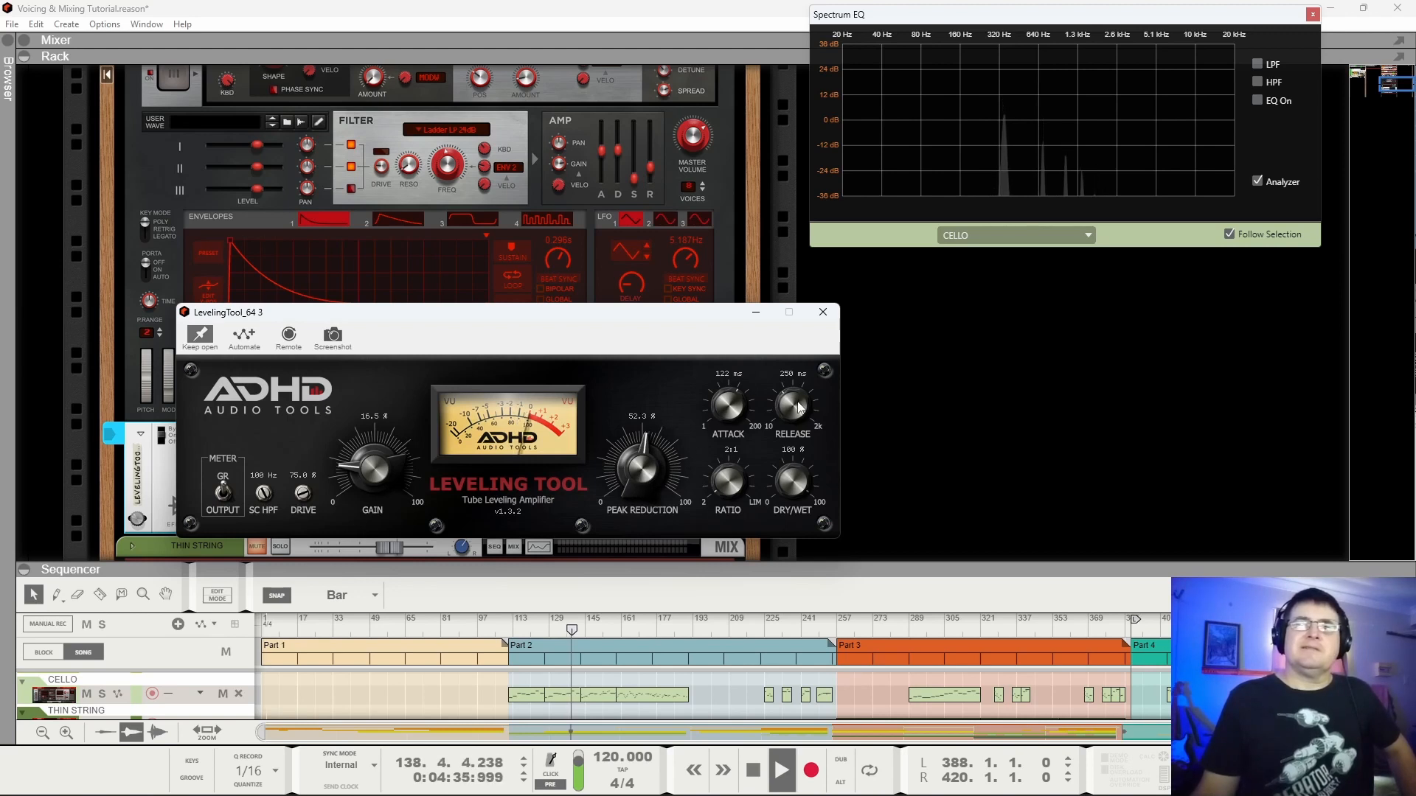
Set the Leveling Tool's release to about 206 ms and compare the cello with the compressor bypassed and active.
{"action": "left_click_drag", "start_coordinate": [800, 391], "coordinate": [790, 429]}
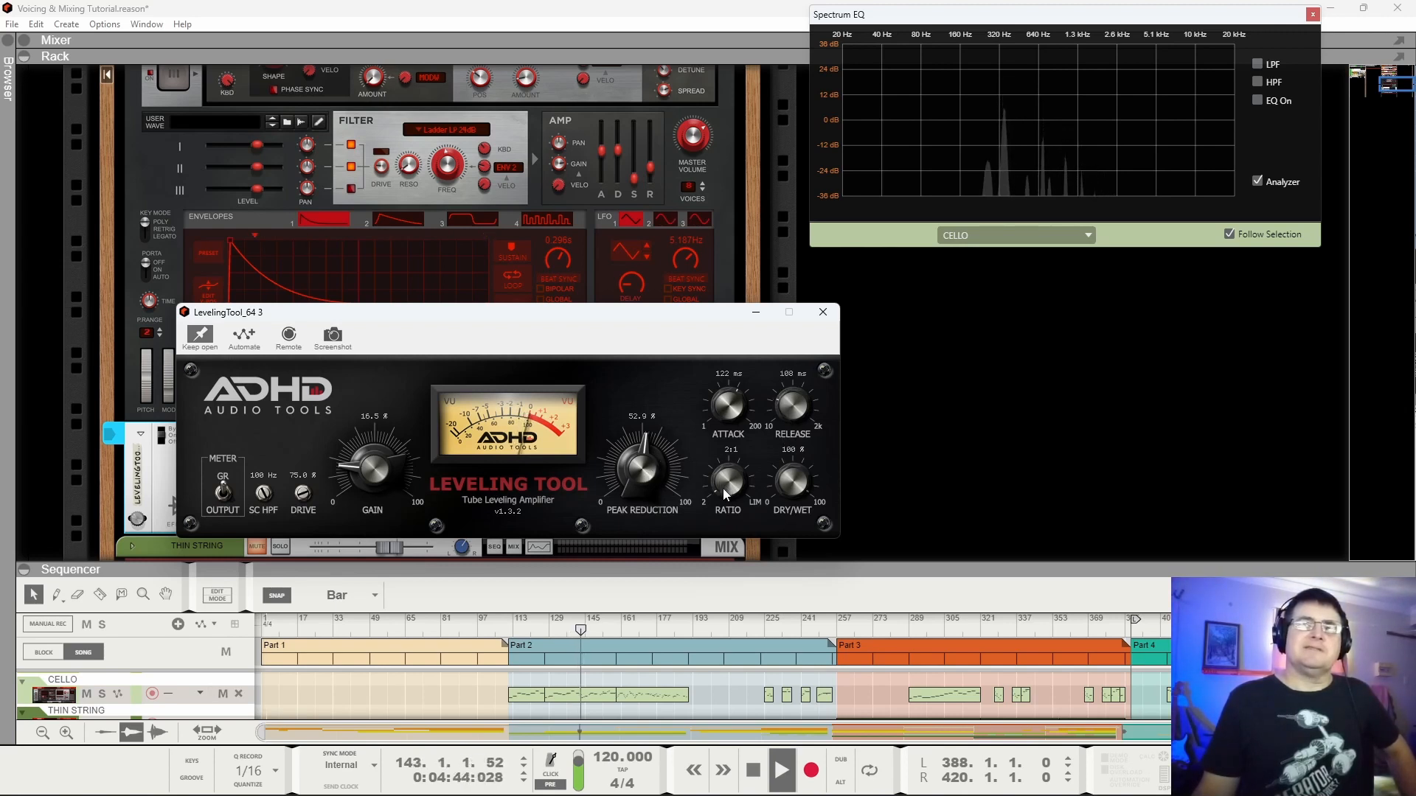
{"action": "left_click_drag", "start_coordinate": [229, 313], "coordinate": [546, 349]}
{"action": "left_click", "coordinate": [162, 438]}
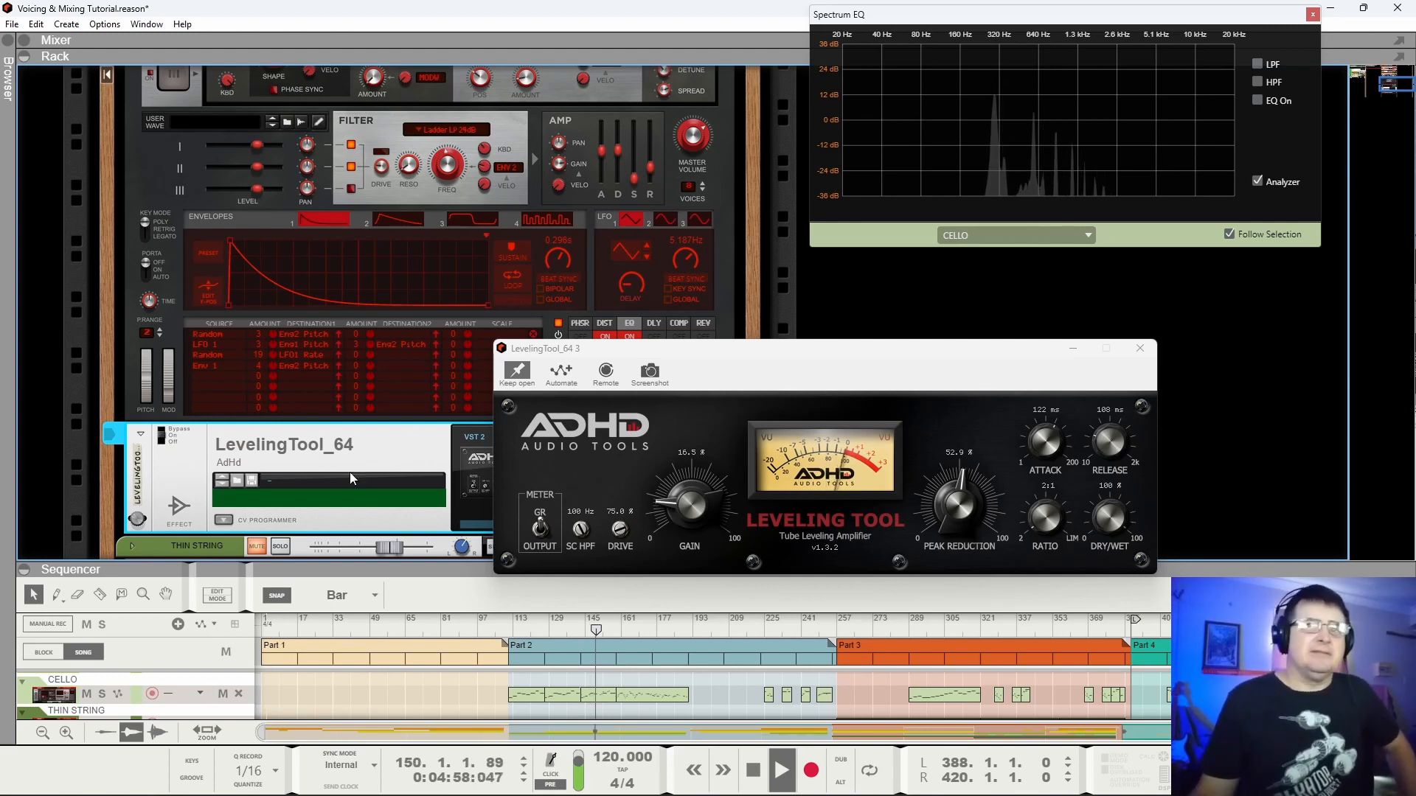
{"action": "left_click_drag", "start_coordinate": [1109, 451], "coordinate": [1108, 445]}
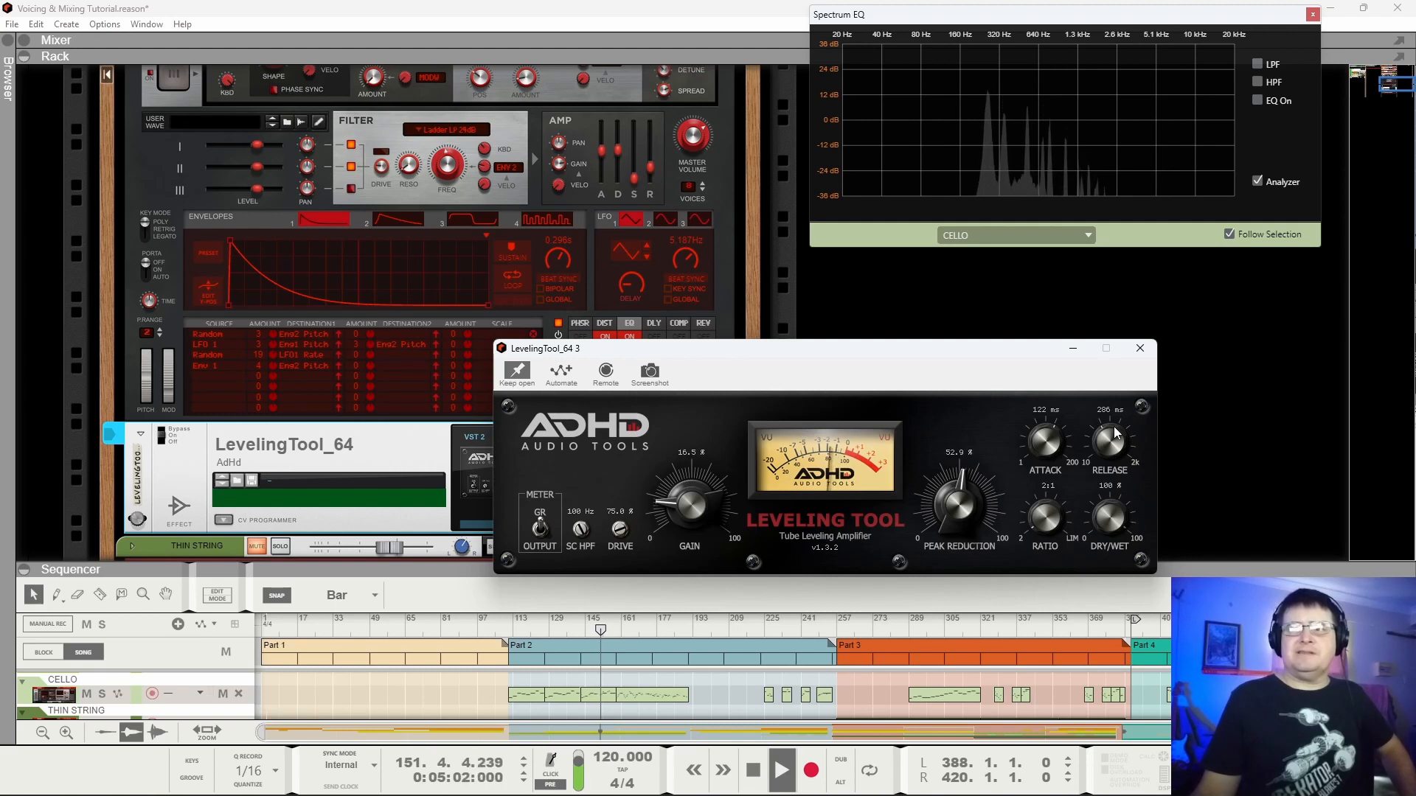
{"action": "mouse_move", "coordinate": [168, 434]}
{"action": "left_mouse_down"}
{"action": "mouse_move", "coordinate": [172, 420]}
{"action": "mouse_move", "coordinate": [173, 434]}
{"action": "left_mouse_up"}
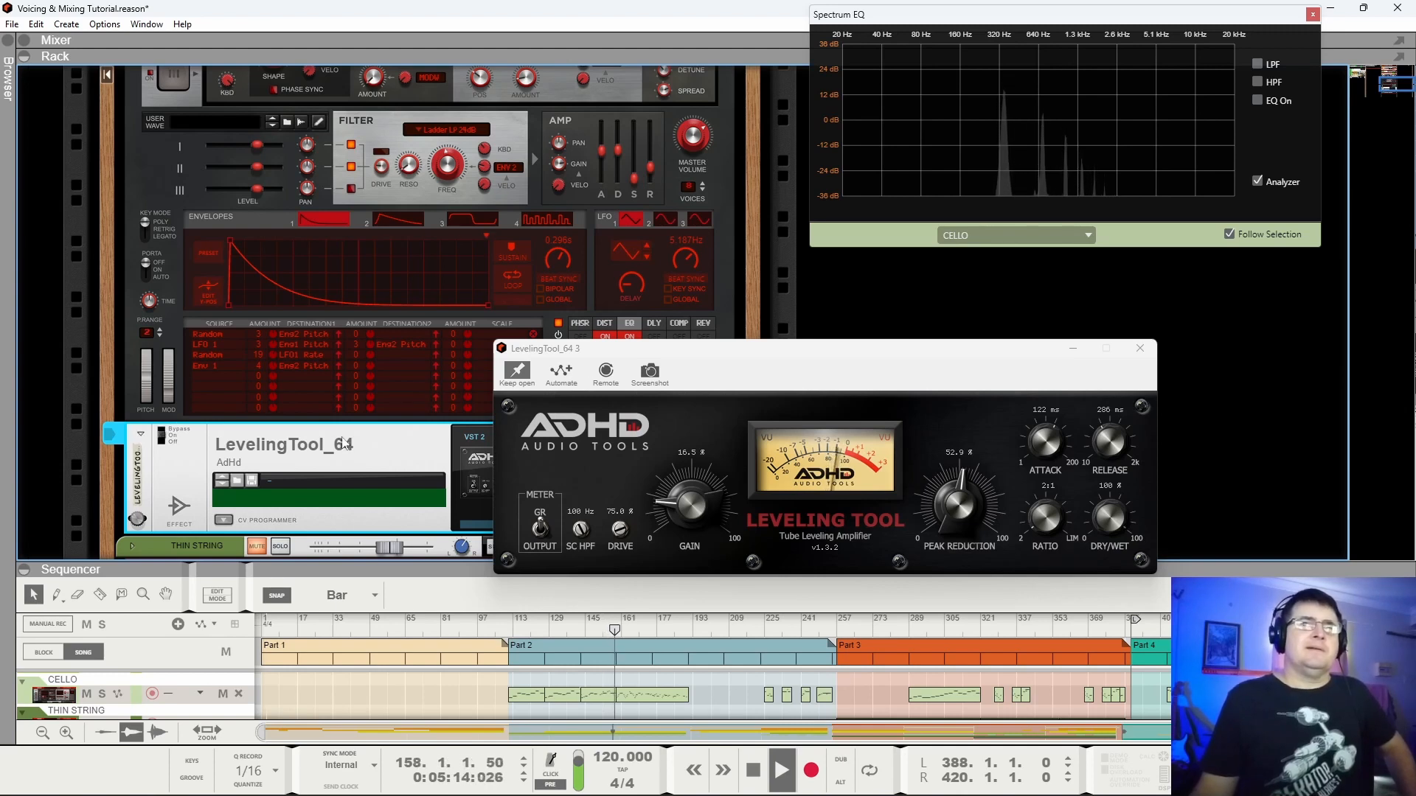
Enable the cello channel EQ with a slight low-mid cut, a 4.44 dB low-frequency boost at 97 Hz, and a high-pass filter at 46.9 Hz.
{"action": "left_click", "coordinate": [1257, 100]}
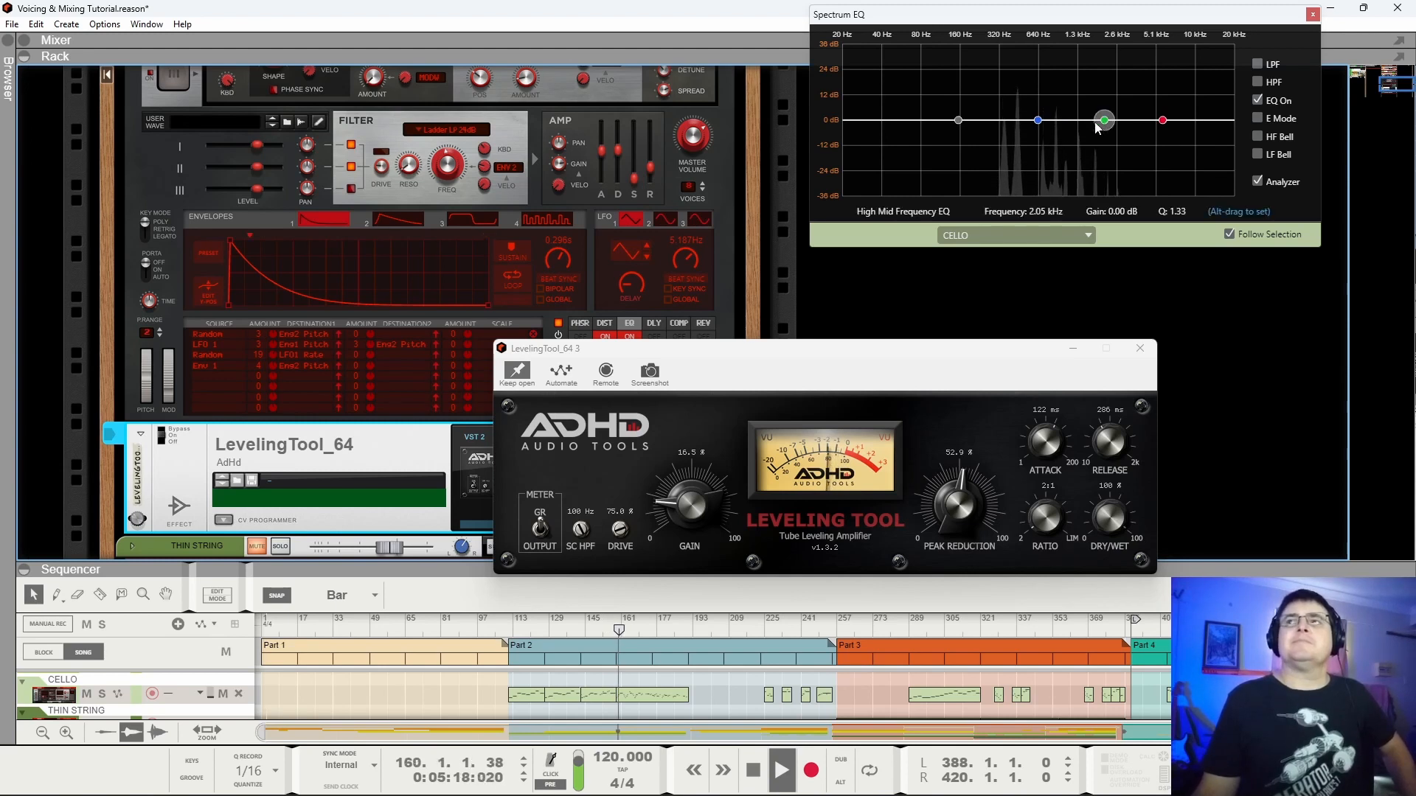
{"action": "left_click_drag", "start_coordinate": [1038, 119], "coordinate": [937, 117]}
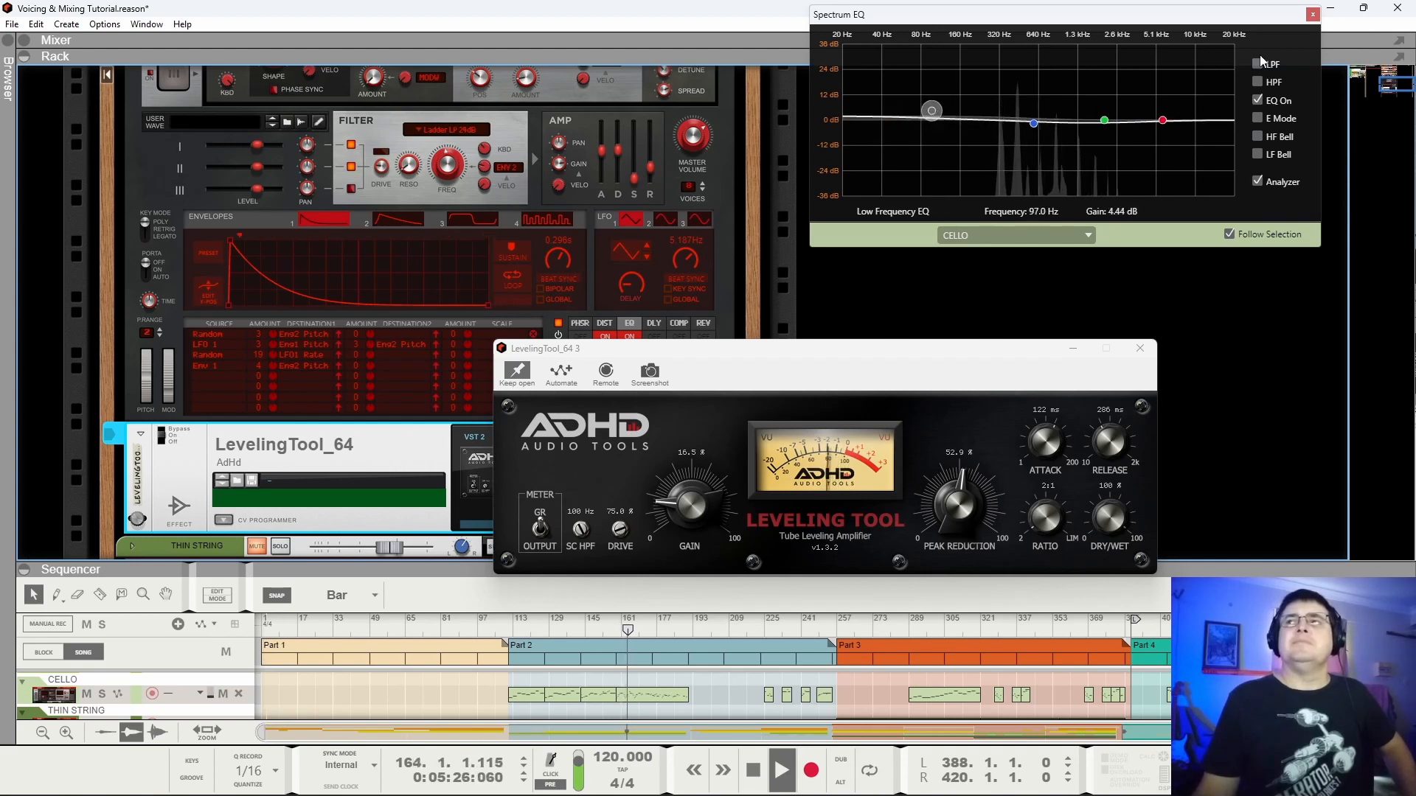
{"action": "left_click_drag", "start_coordinate": [965, 123], "coordinate": [889, 127]}
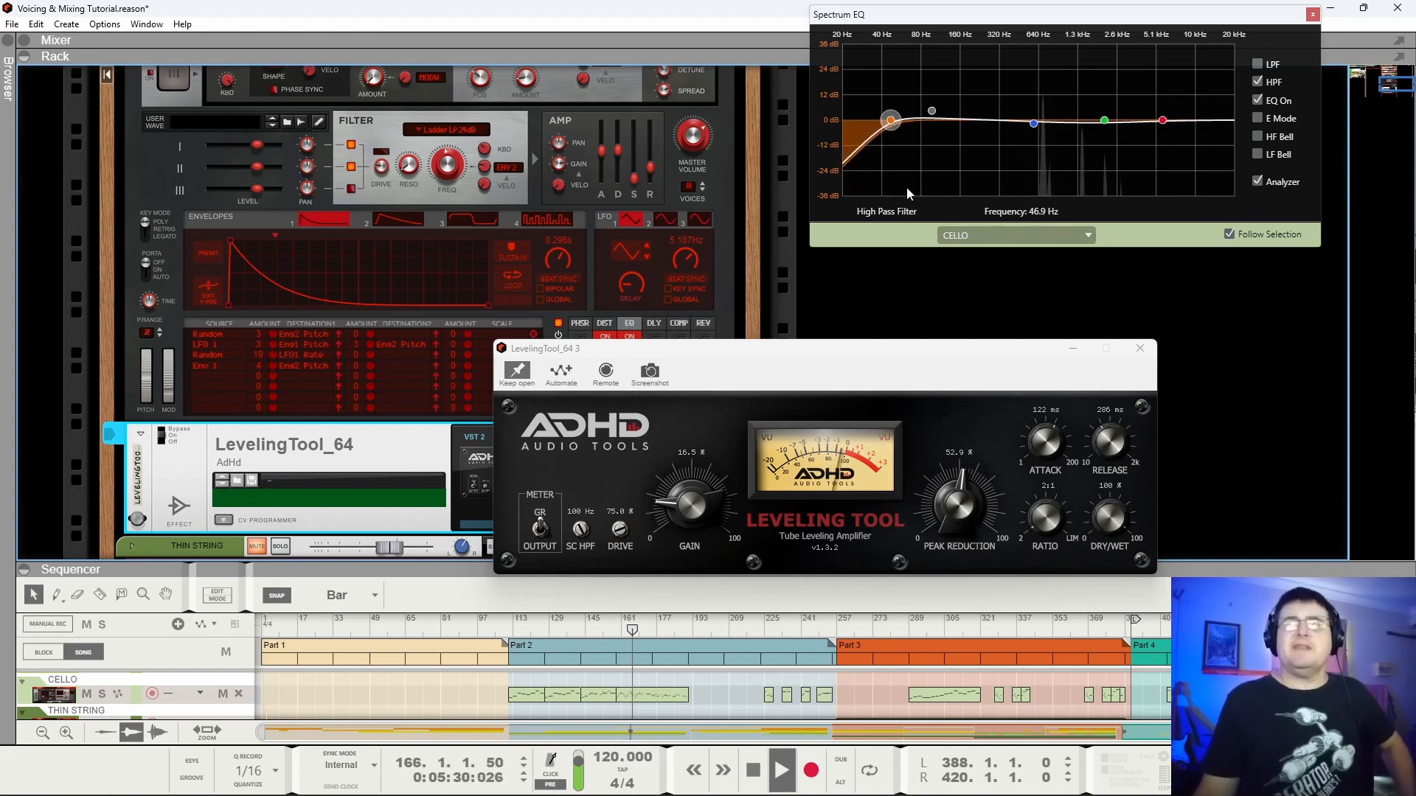
Audition the equalized cello at several points in Part 2 and Part 3, ending near the close of Part 2.
{"action": "left_click", "coordinate": [510, 629]}
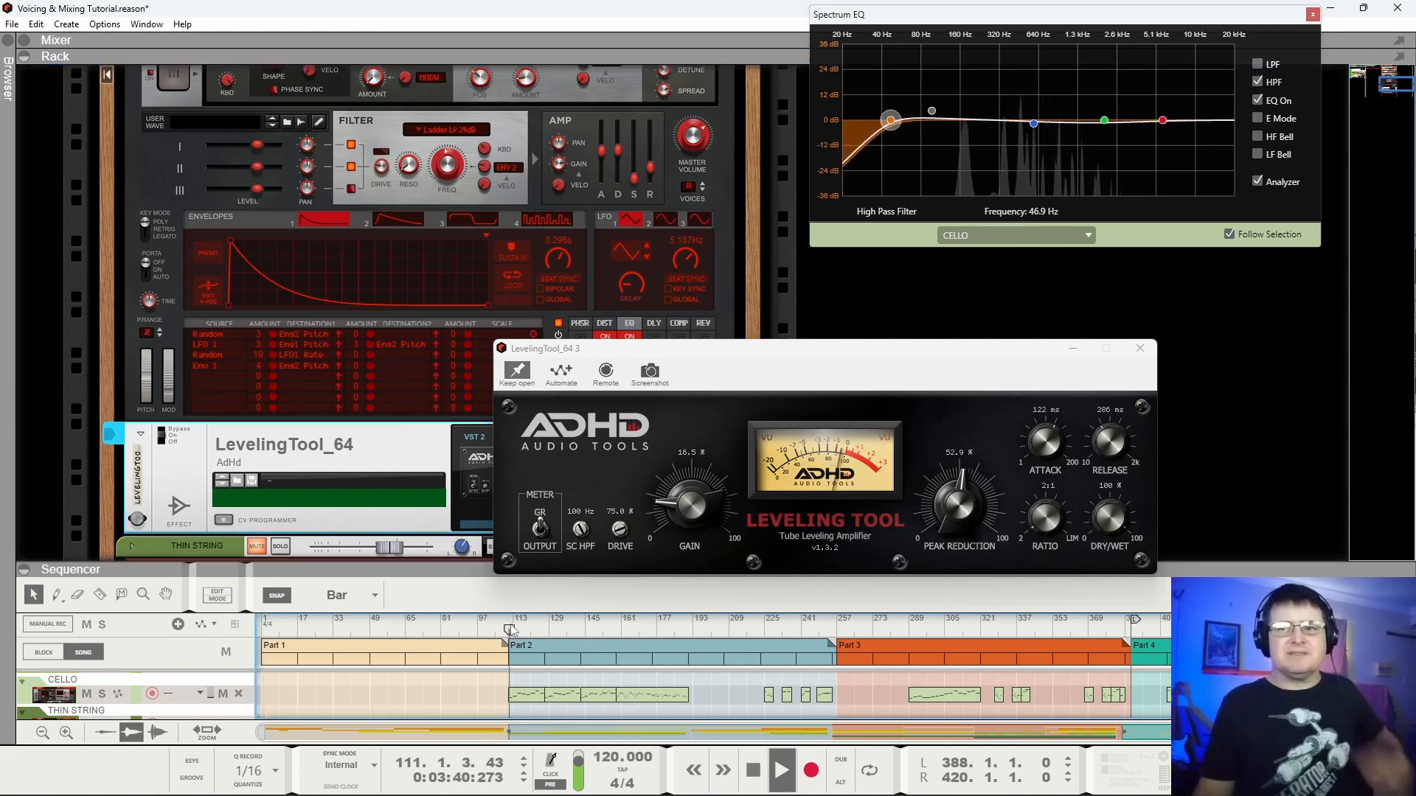
{"action": "left_click", "coordinate": [932, 112]}
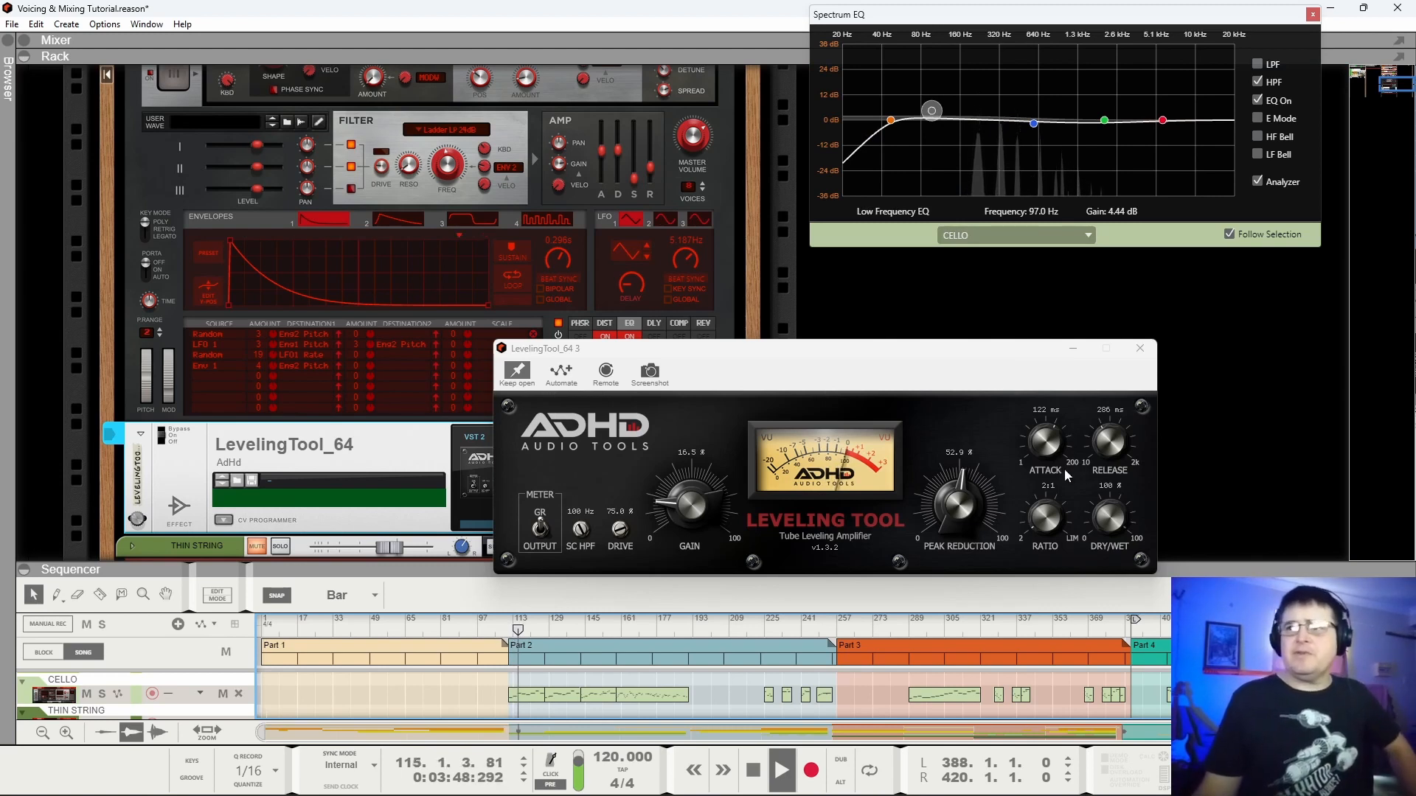
{"action": "left_click", "coordinate": [948, 628]}
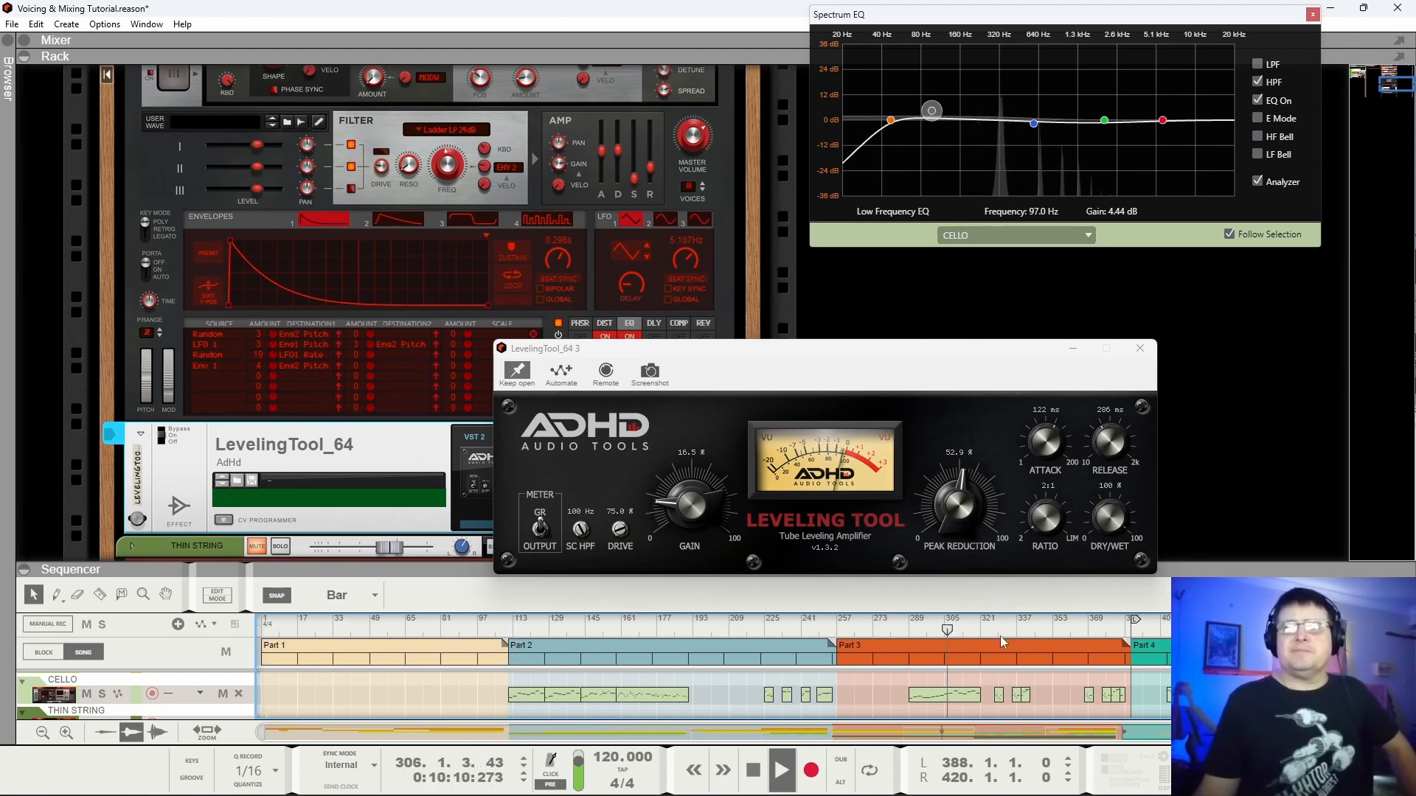
{"action": "scroll", "coordinate": [998, 639], "scroll_direction": "down", "scroll_amount": 1}
{"action": "scroll", "coordinate": [998, 639], "scroll_direction": "up", "scroll_amount": 1}
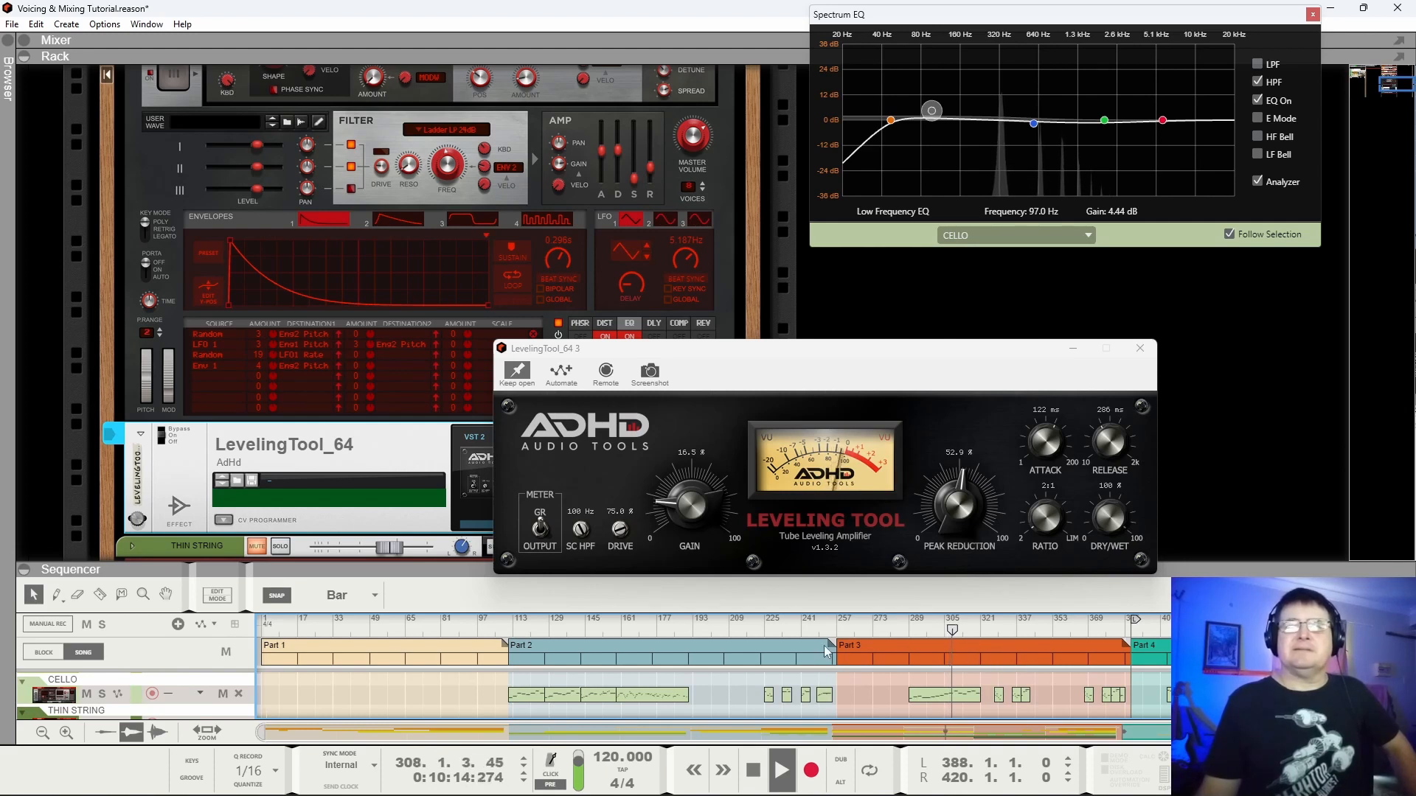
{"action": "left_click", "coordinate": [636, 633]}
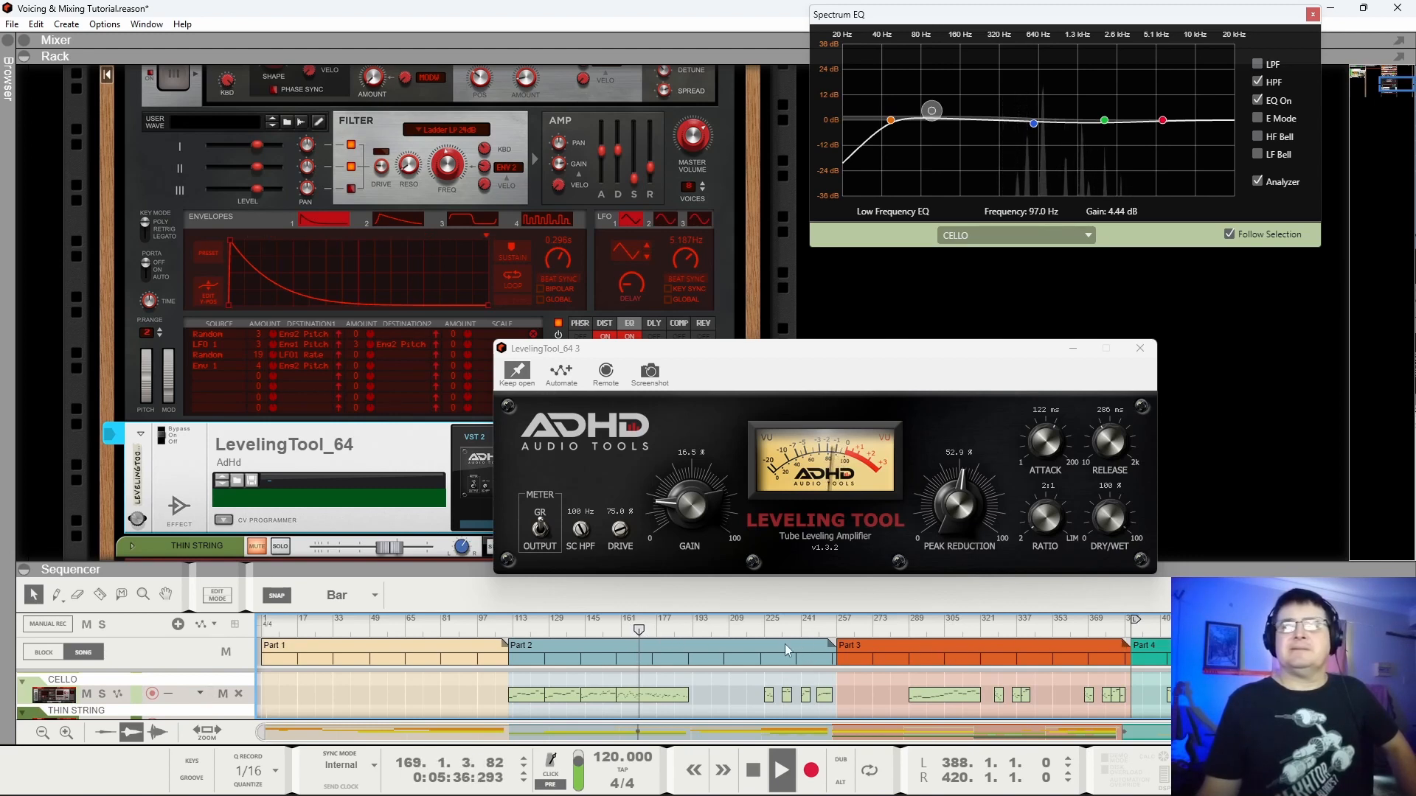
{"action": "left_click", "coordinate": [812, 632]}
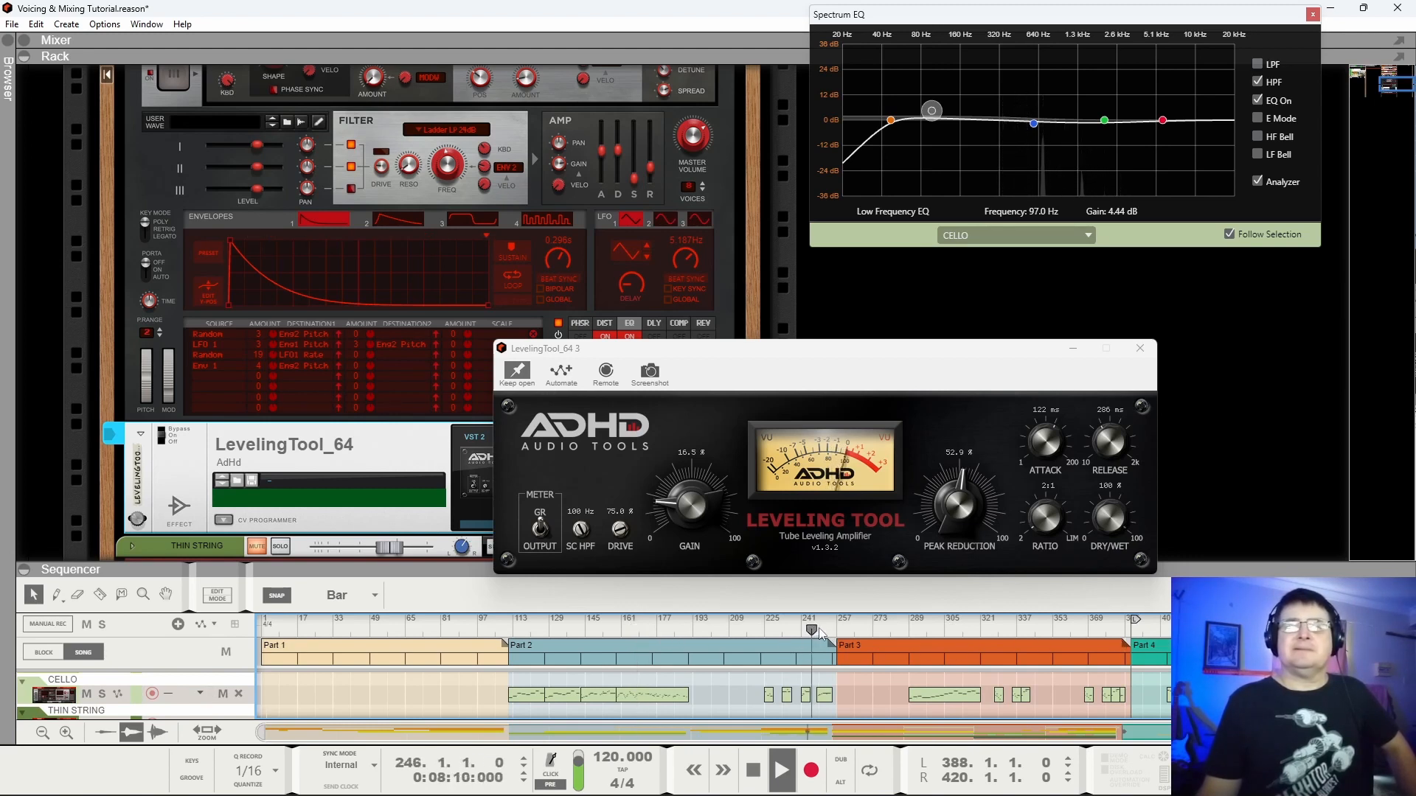
{"action": "left_click_drag", "start_coordinate": [820, 630], "coordinate": [823, 631]}
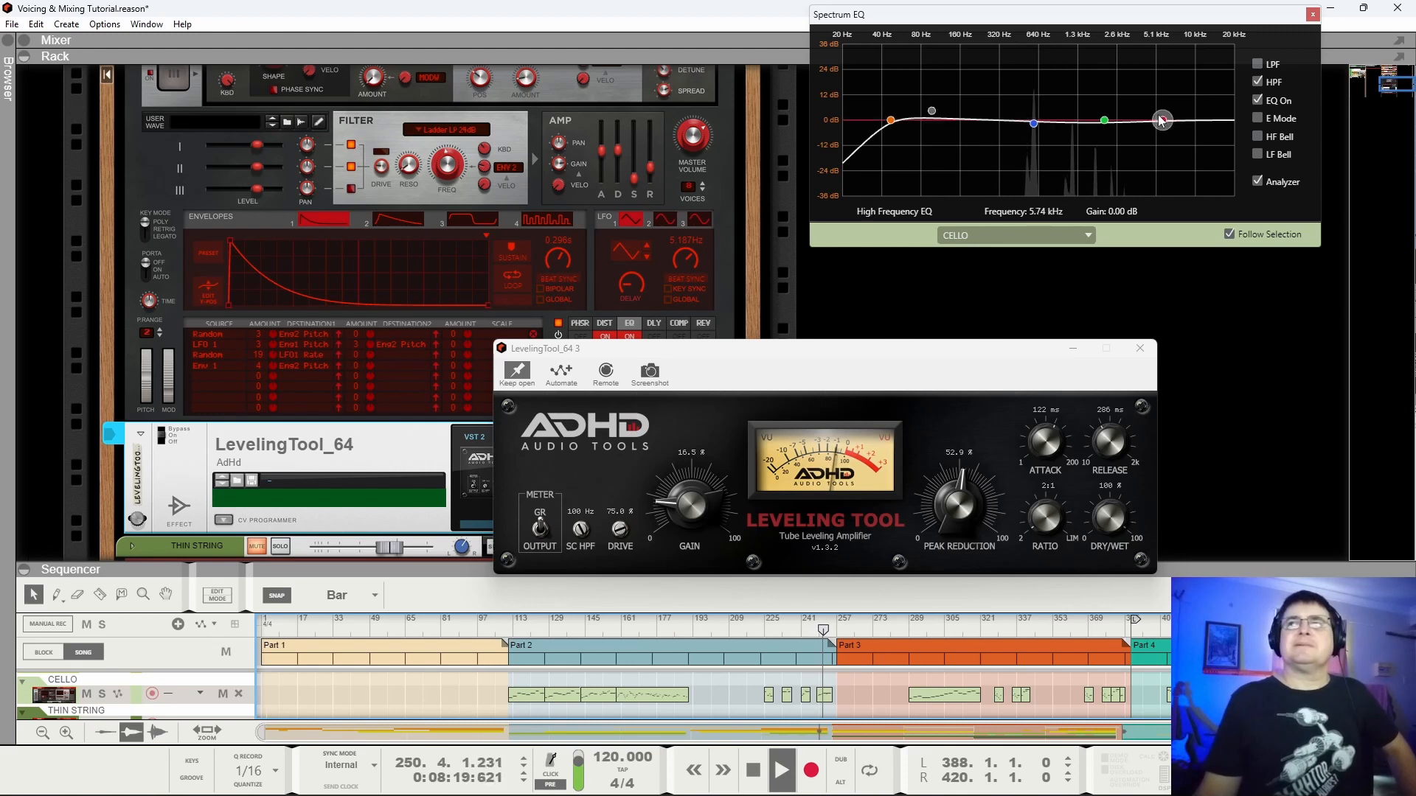
{"action": "left_click_drag", "start_coordinate": [1105, 123], "coordinate": [1141, 114]}
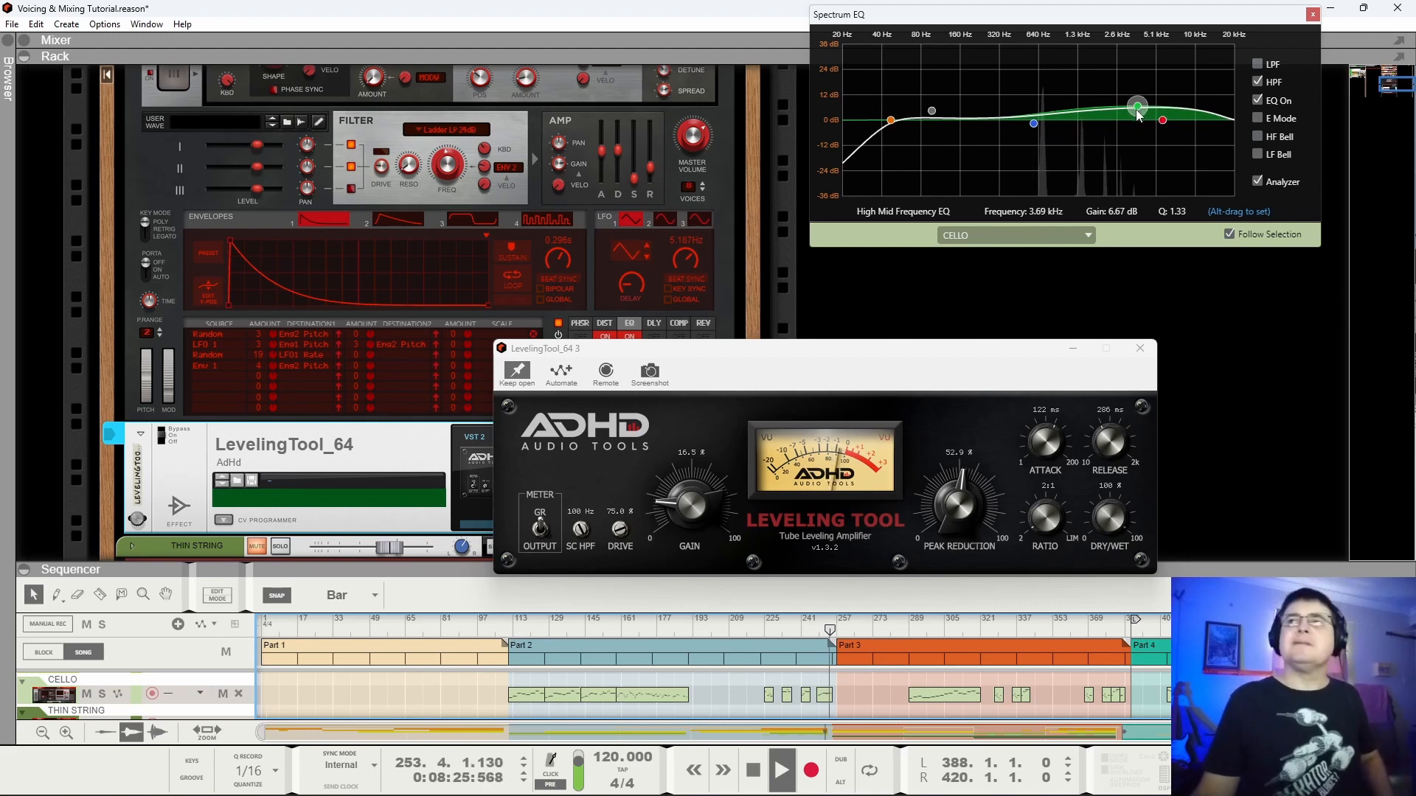
{"action": "double_click", "coordinate": [1140, 114]}
{"action": "left_click", "coordinate": [1163, 120]}
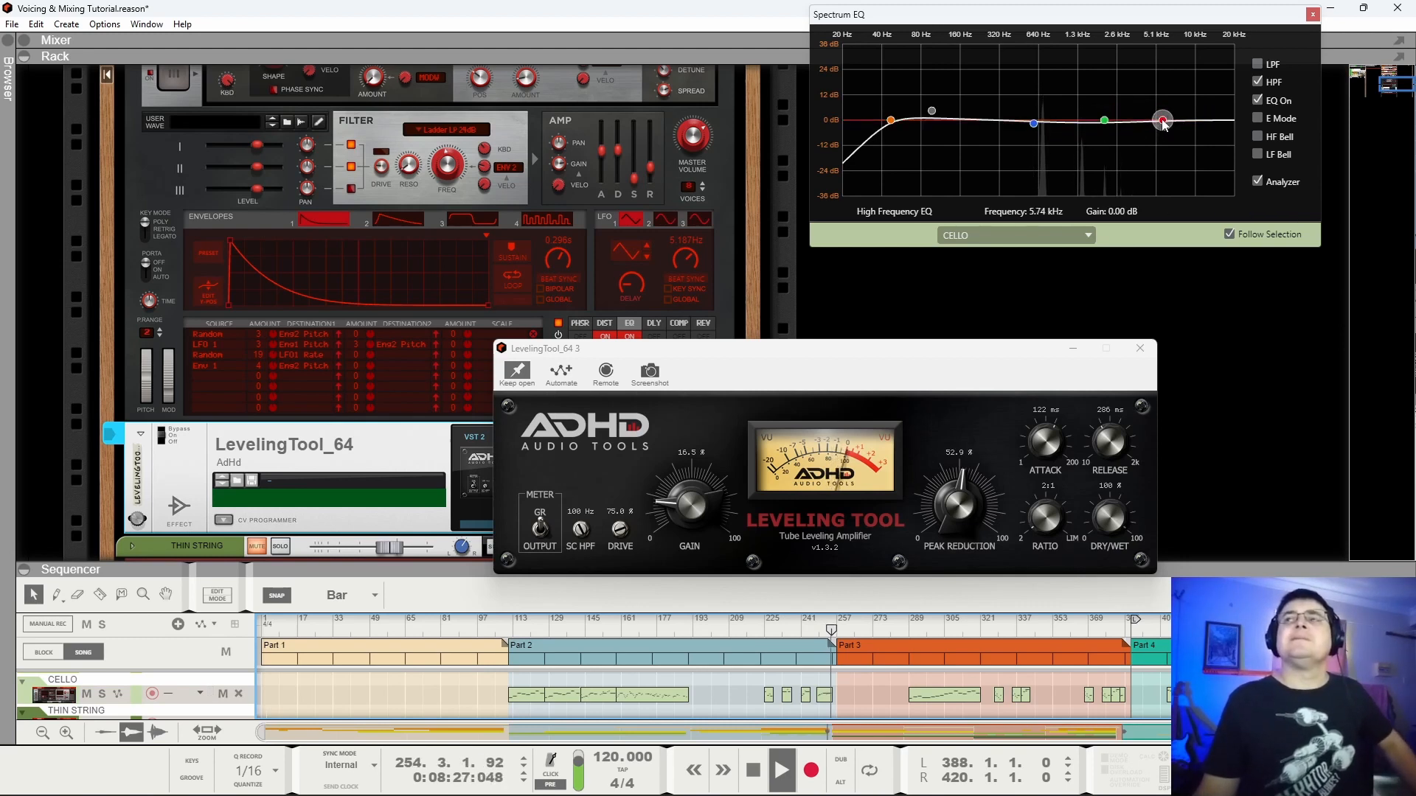
Enable the cello EQ's low-pass filter at 8.57 kHz and slightly raise the high-frequency band.
{"action": "left_click", "coordinate": [1259, 65]}
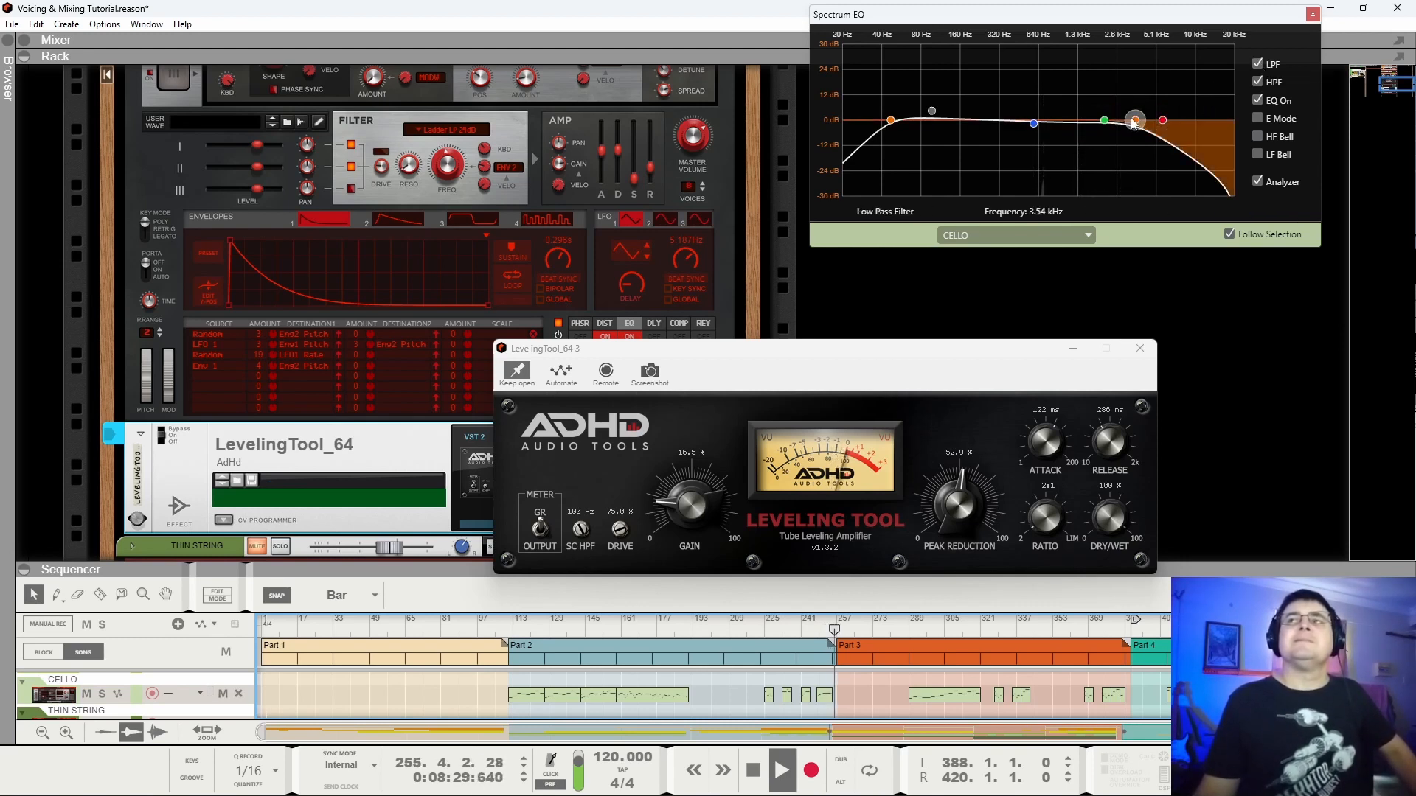
{"action": "left_click_drag", "start_coordinate": [1163, 118], "coordinate": [1189, 126]}
{"action": "left_click", "coordinate": [1163, 121]}
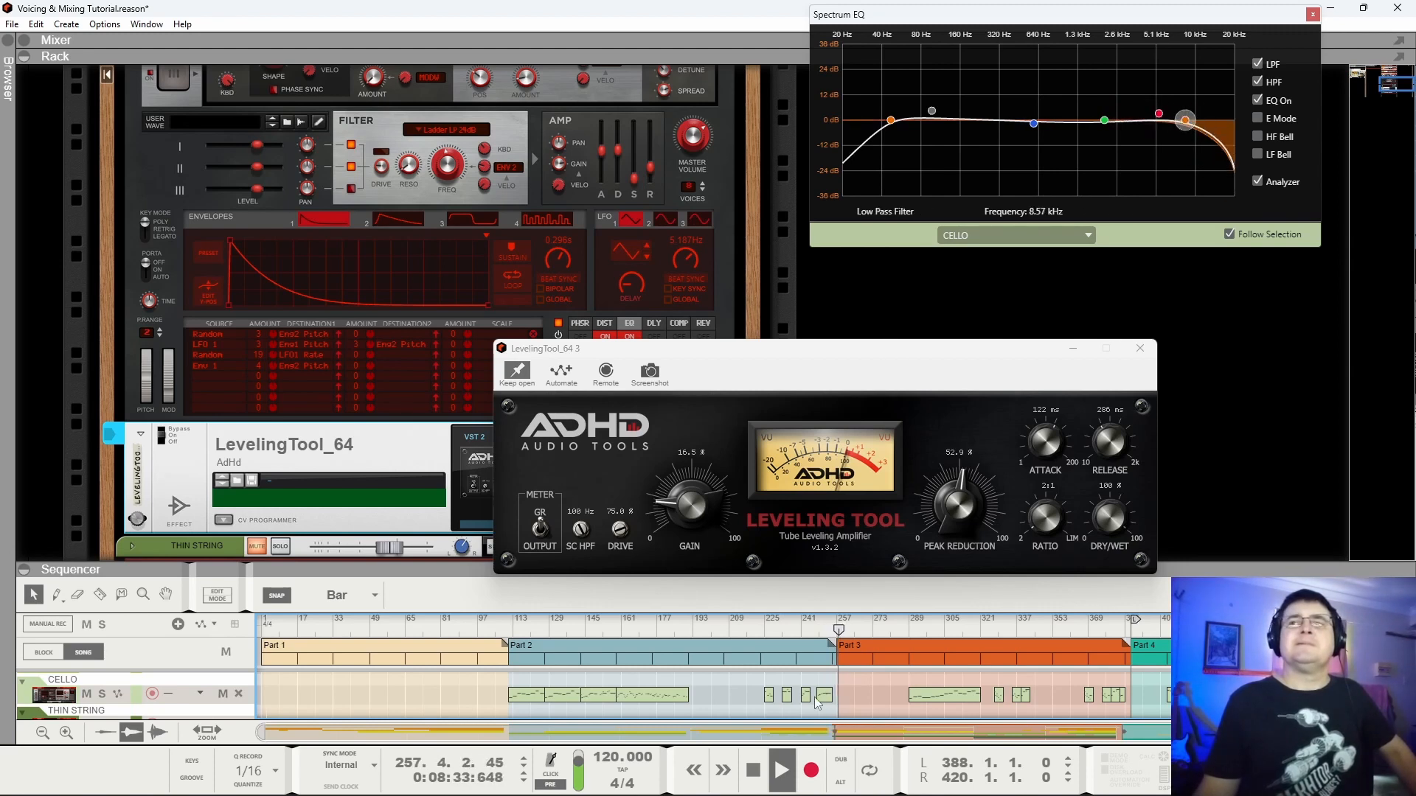
Play the cello line in Part 3 while reviewing Europa's filter, amp and modulation settings.
{"action": "left_click", "coordinate": [948, 631]}
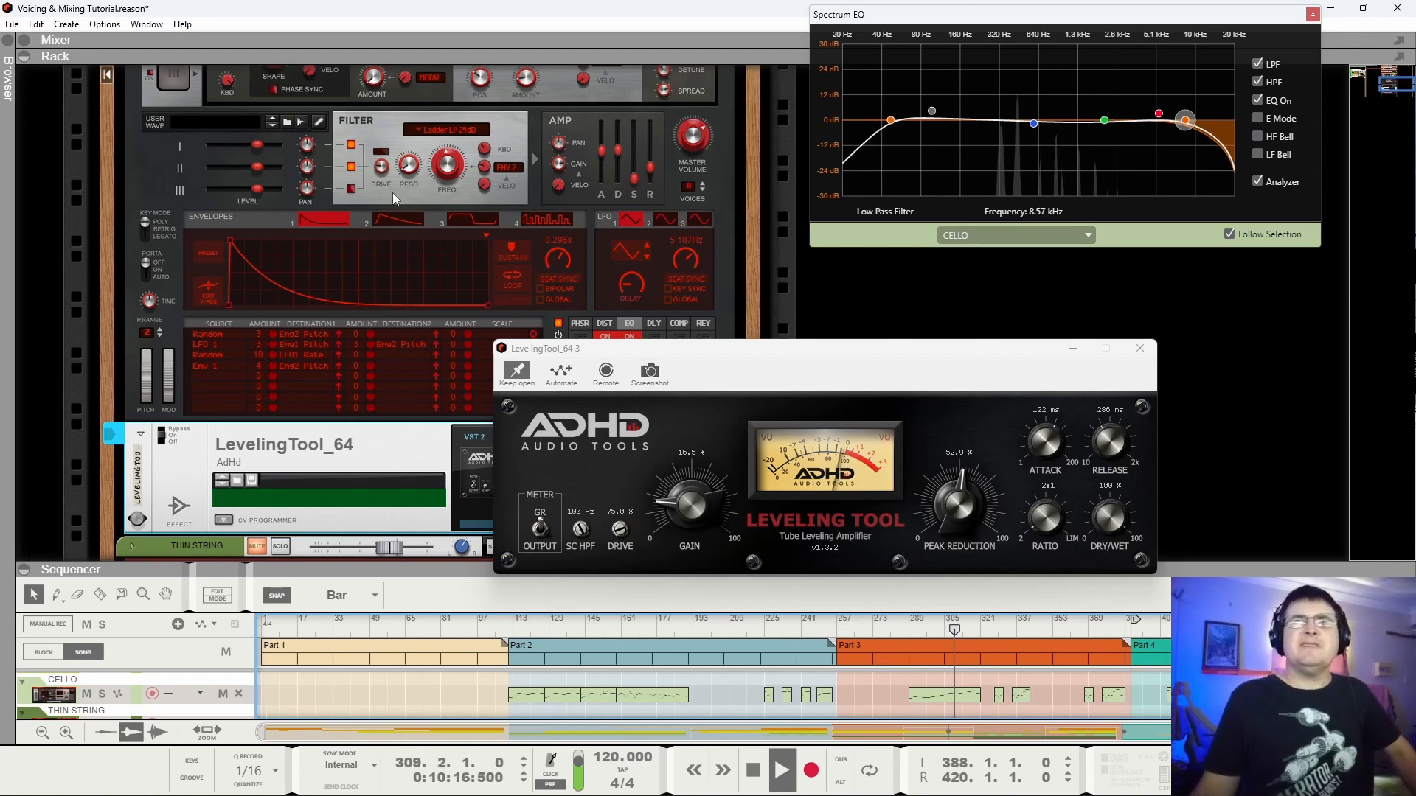
{"action": "scroll", "coordinate": [435, 177], "scroll_direction": "up", "scroll_amount": 3}
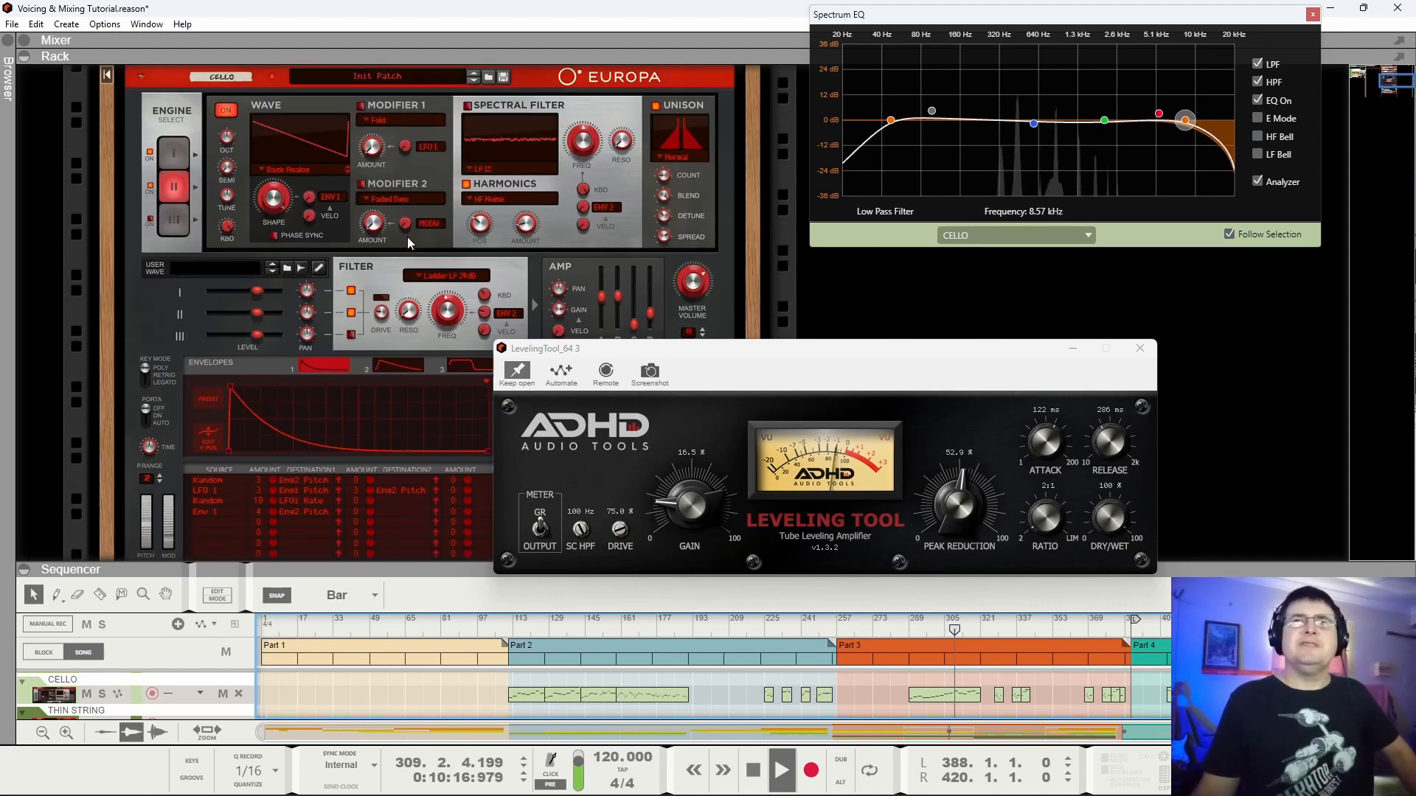
{"action": "left_click", "coordinate": [454, 319]}
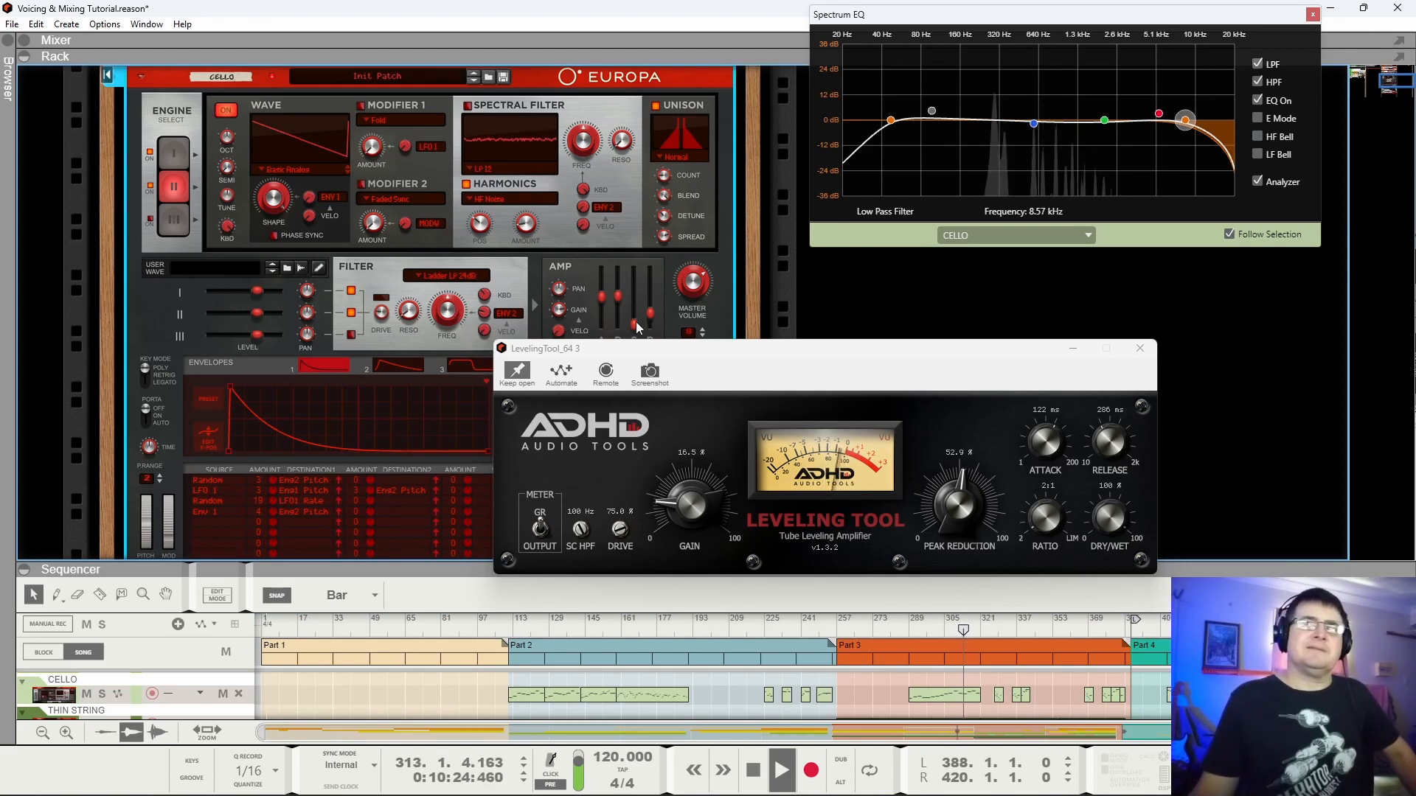
{"action": "scroll", "coordinate": [325, 380], "scroll_direction": "down", "scroll_amount": 3}
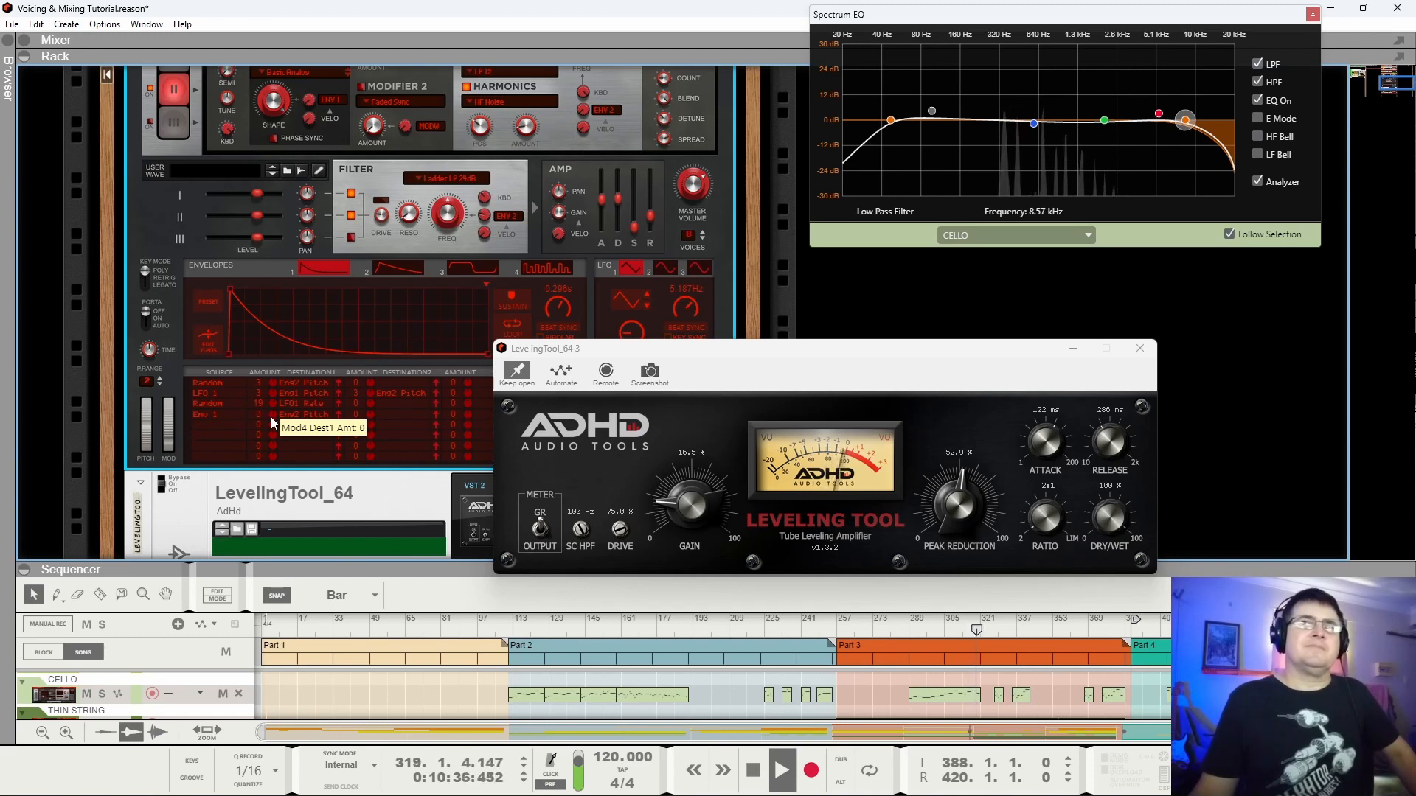
{"action": "scroll", "coordinate": [272, 417], "scroll_direction": "up", "scroll_amount": 5}
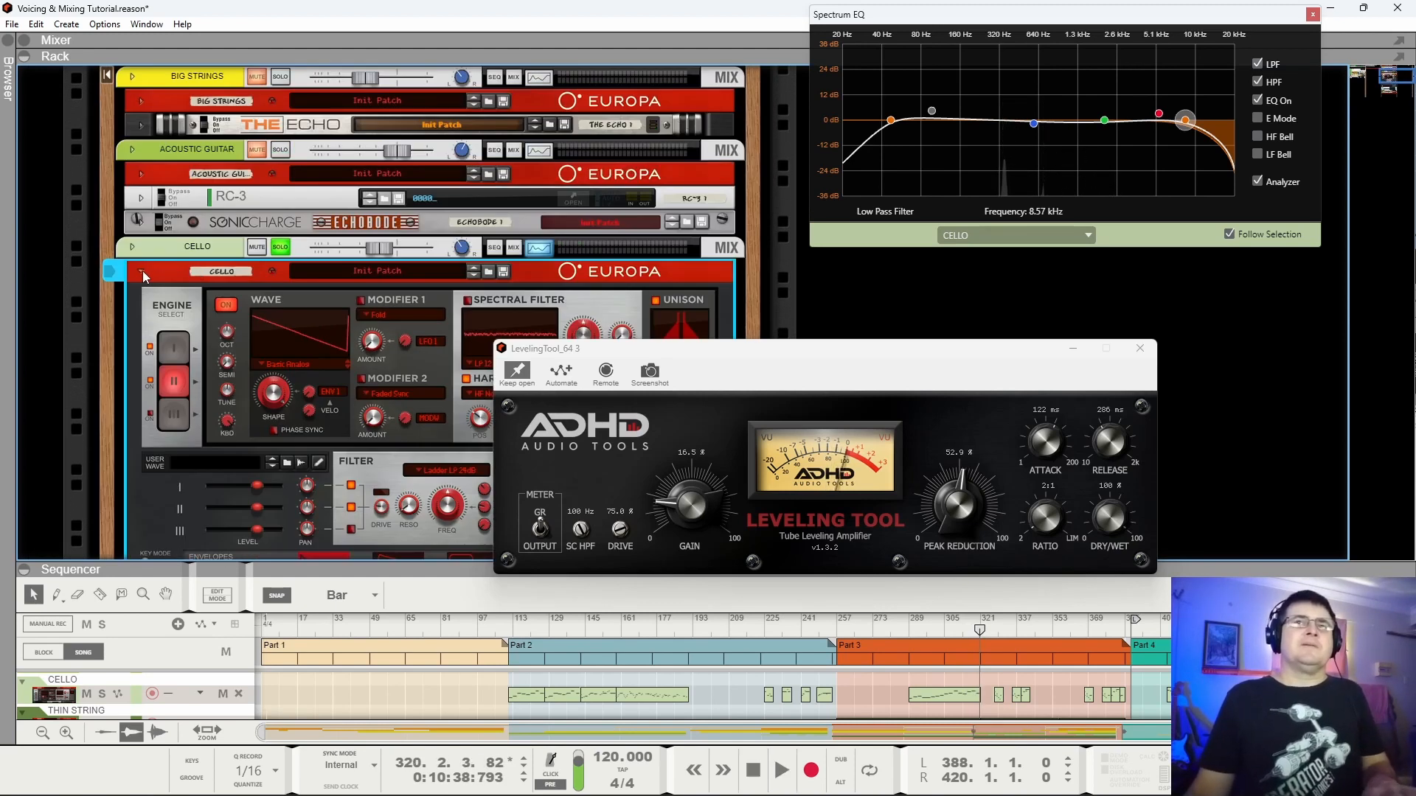
Select the cello's Europa for live playing, move the Leveling Tool window clear of it, and compare the compressor bypassed and active.
{"action": "left_click", "coordinate": [109, 275]}
{"action": "scroll", "coordinate": [369, 343], "scroll_direction": "down", "scroll_amount": 3}
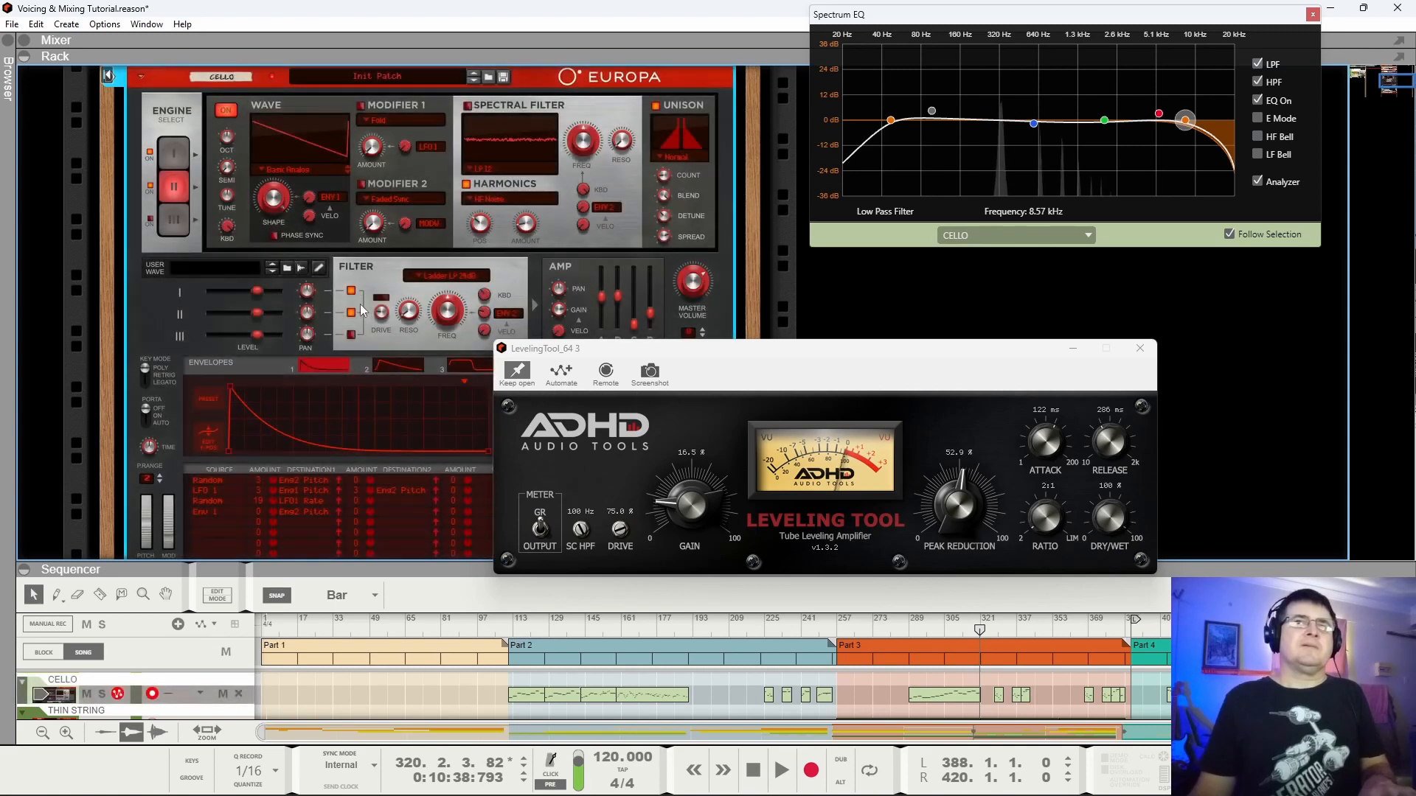
{"action": "scroll", "coordinate": [383, 351], "scroll_direction": "down", "scroll_amount": 1}
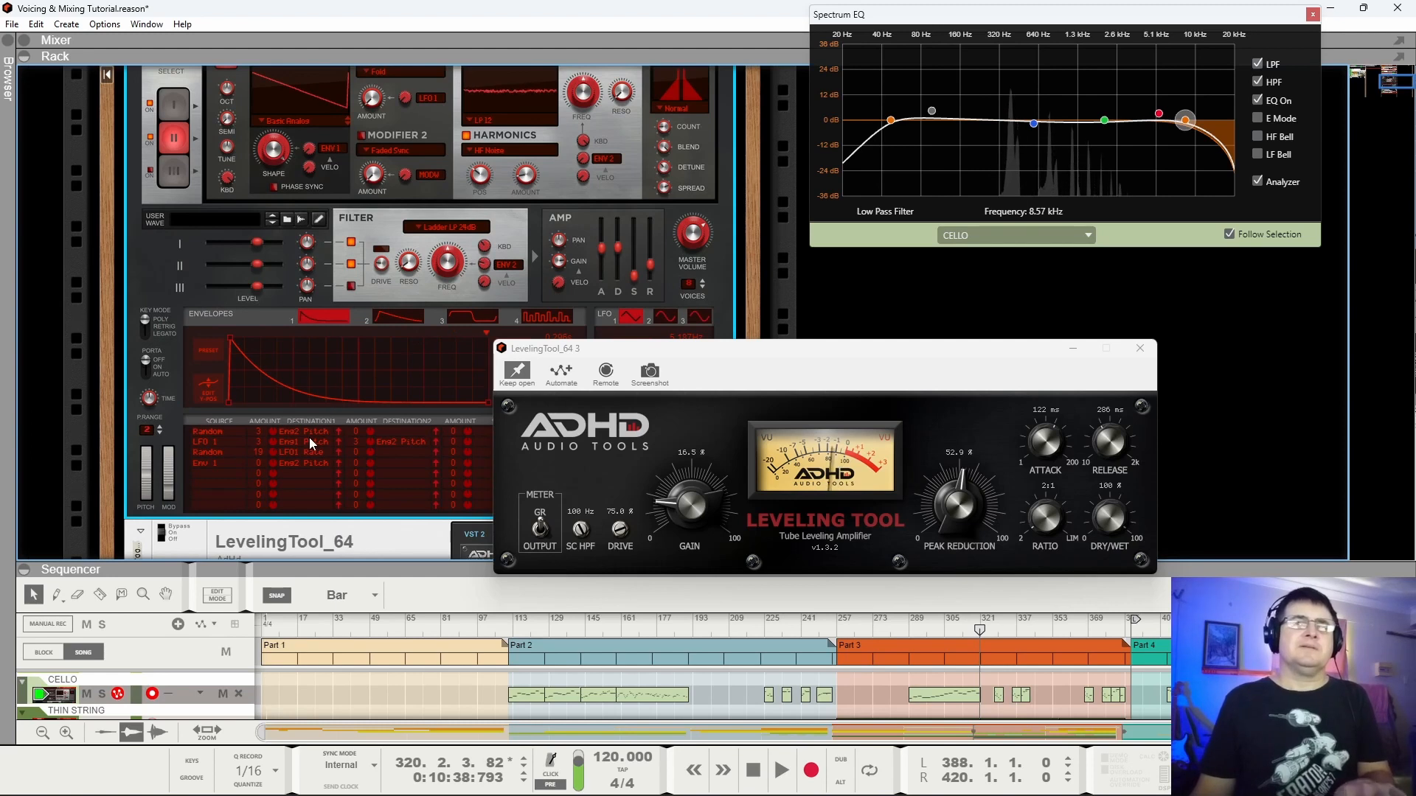
{"action": "left_click_drag", "start_coordinate": [690, 354], "coordinate": [917, 311]}
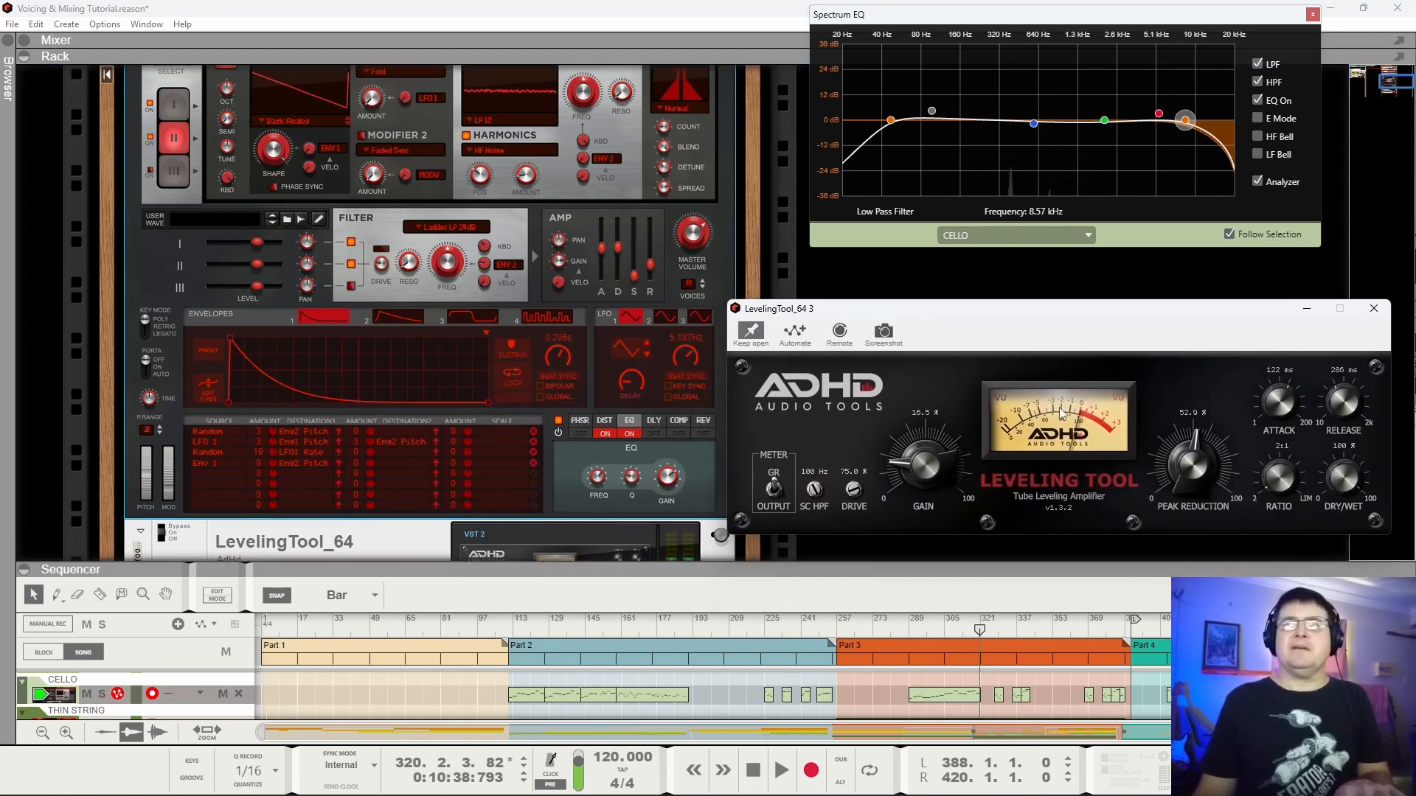
{"action": "left_click", "coordinate": [169, 527]}
{"action": "left_click", "coordinate": [171, 535]}
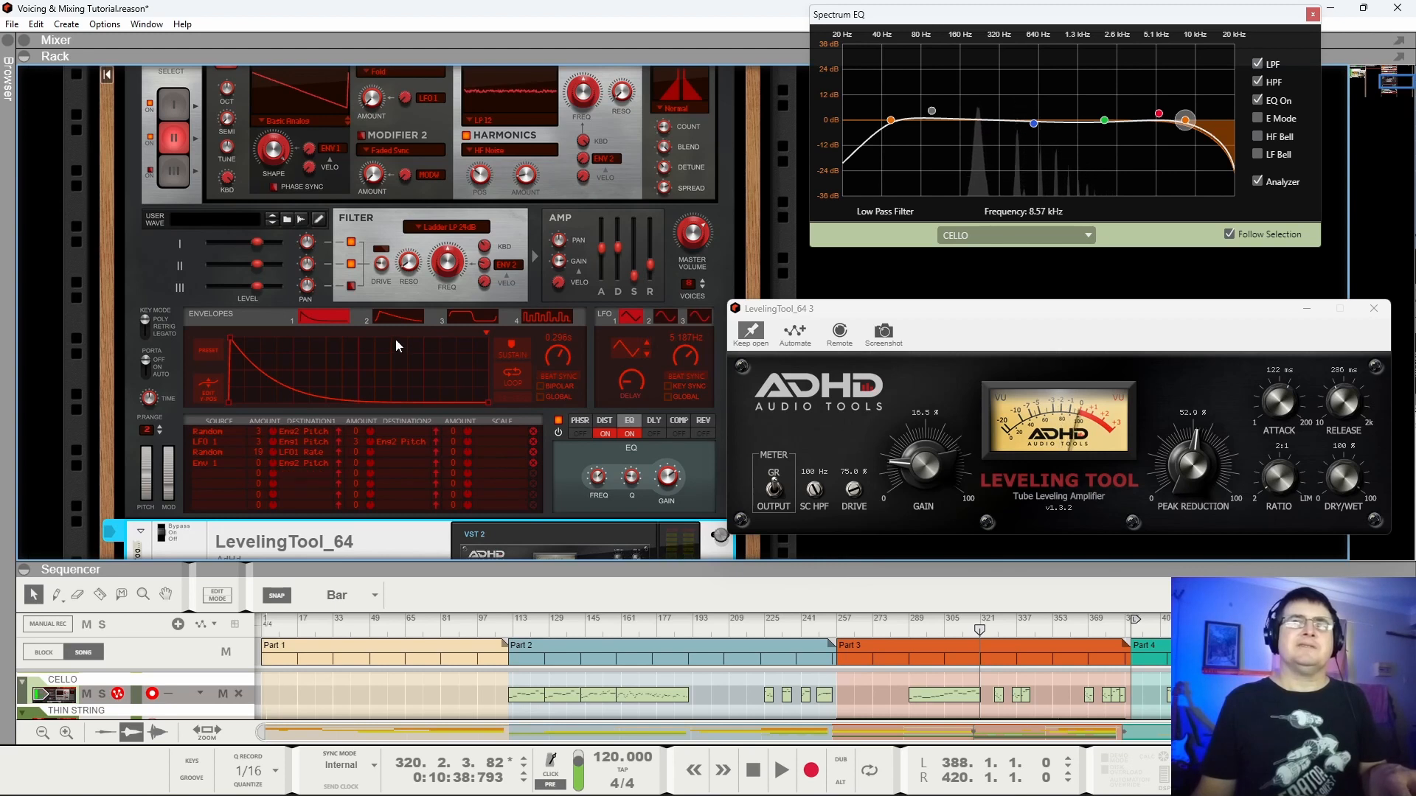
During Part 2 playback, set Europa's envelope 2 time to about 3.24 s and move its peak to the very start.
{"action": "left_click", "coordinate": [406, 320]}
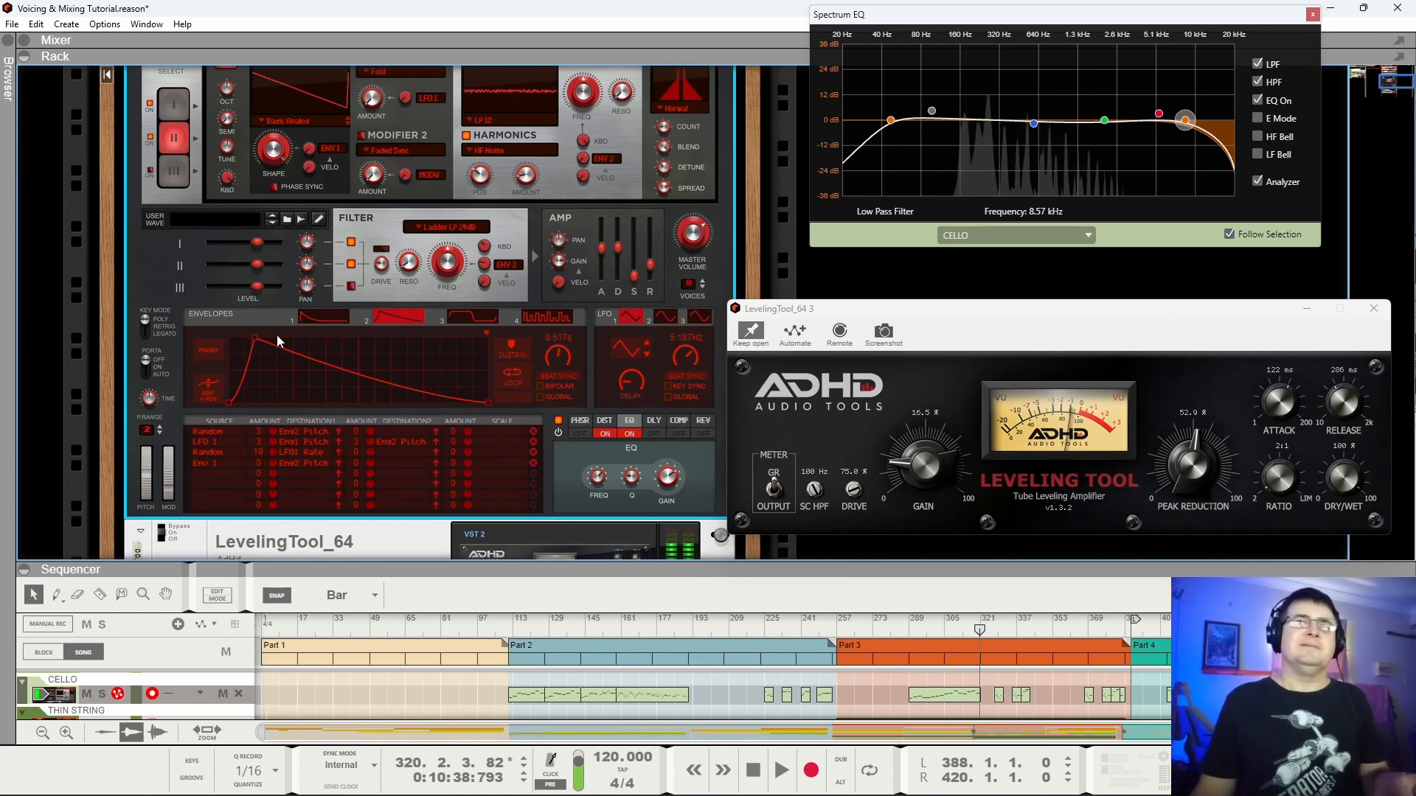
{"action": "mouse_move", "coordinate": [488, 283]}
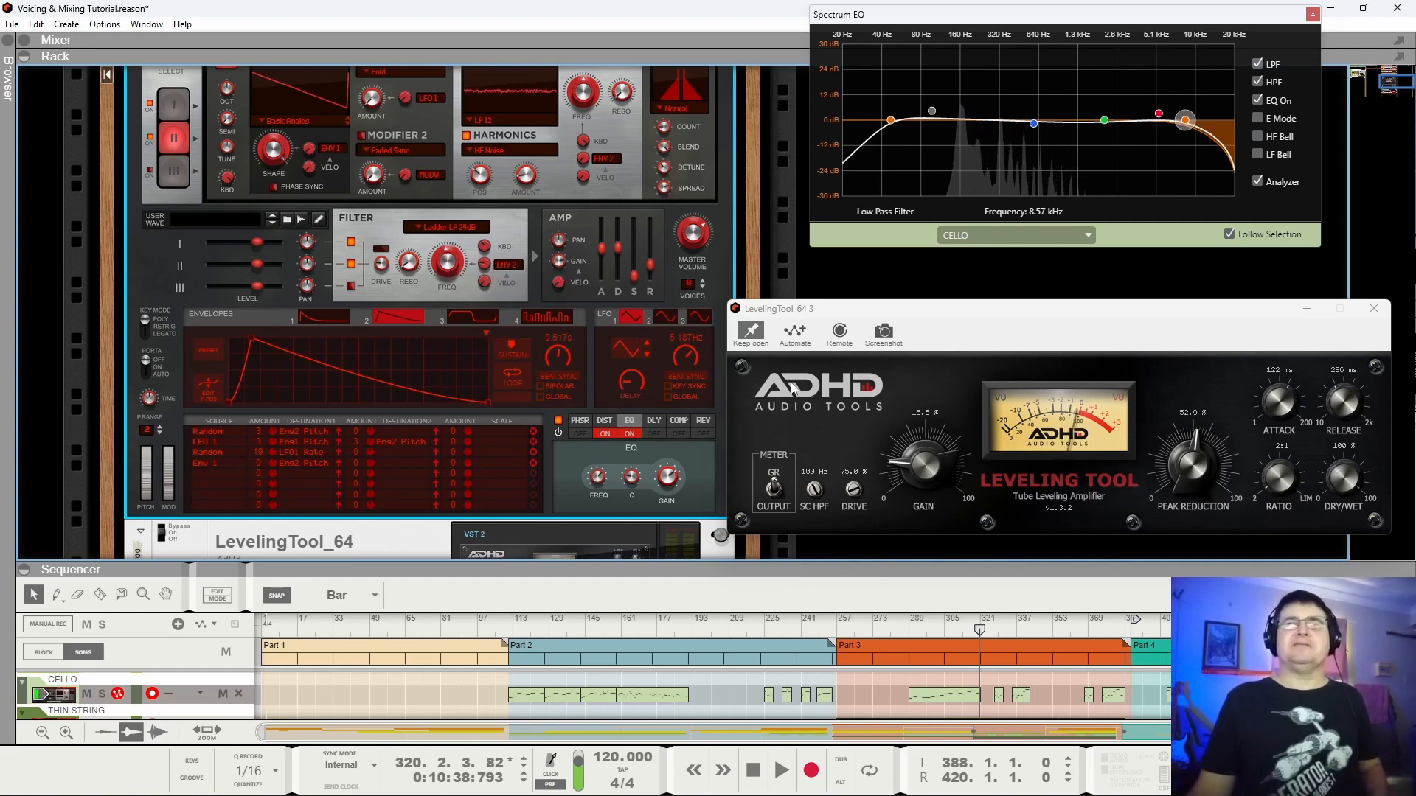
{"action": "left_click", "coordinate": [516, 631]}
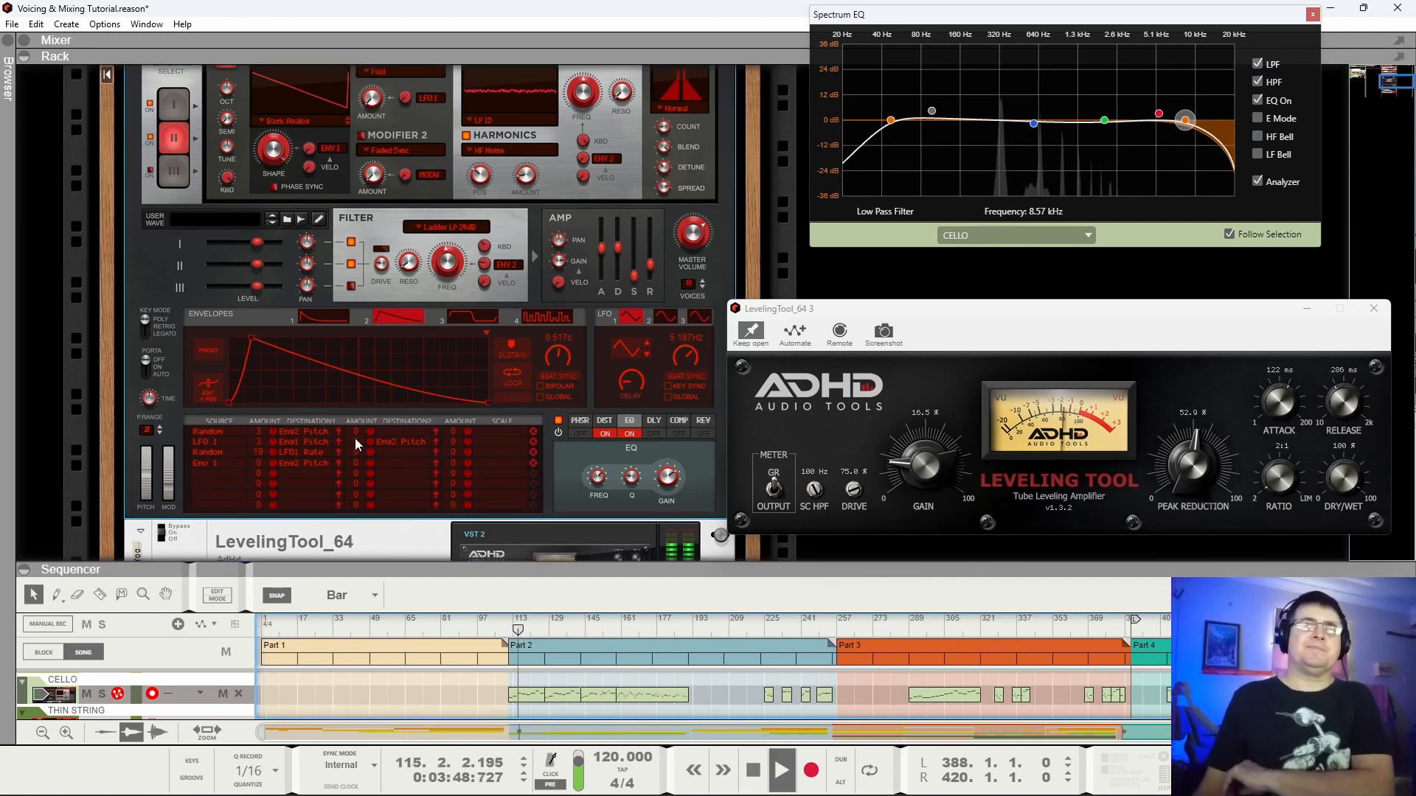
{"action": "left_click", "coordinate": [561, 352]}
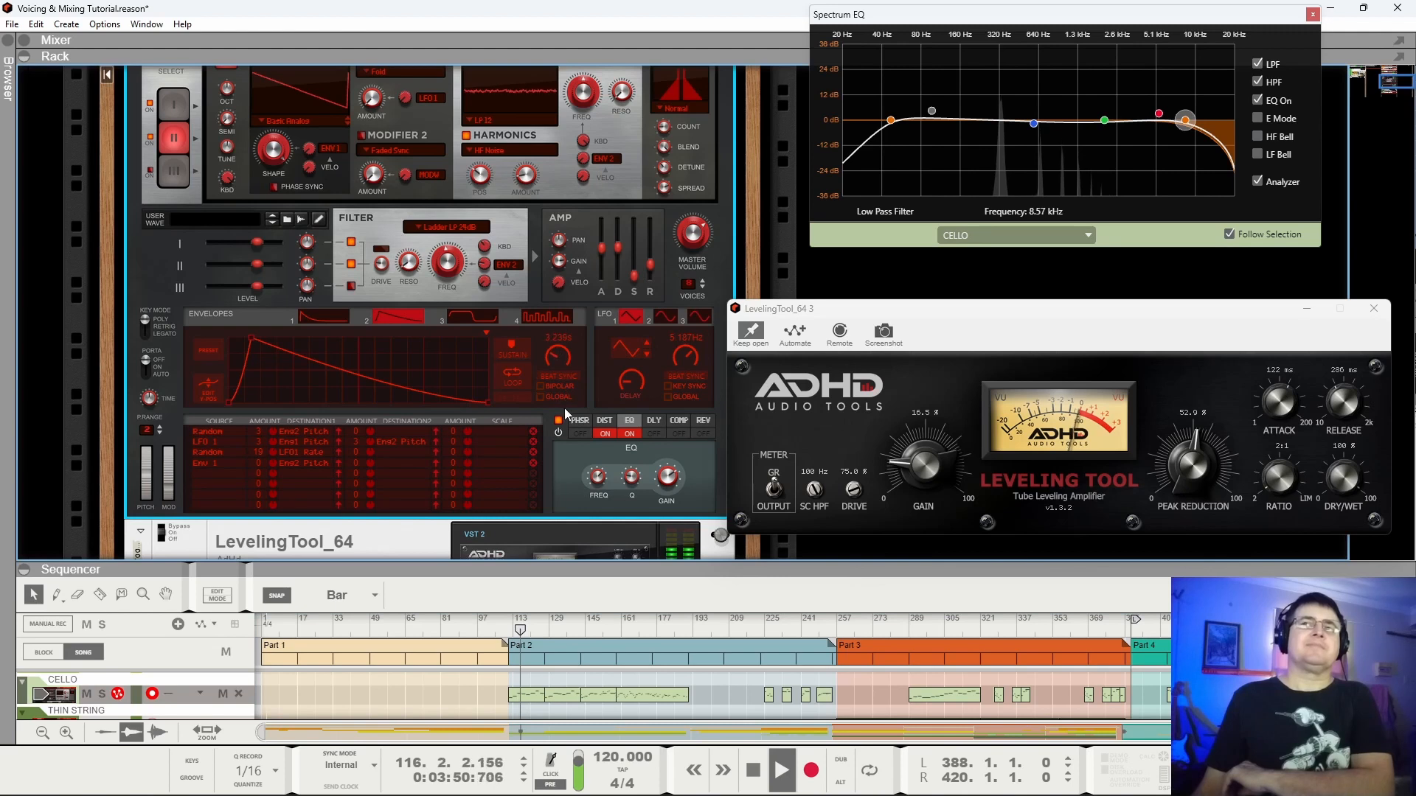
{"action": "left_click_drag", "start_coordinate": [250, 335], "coordinate": [233, 333]}
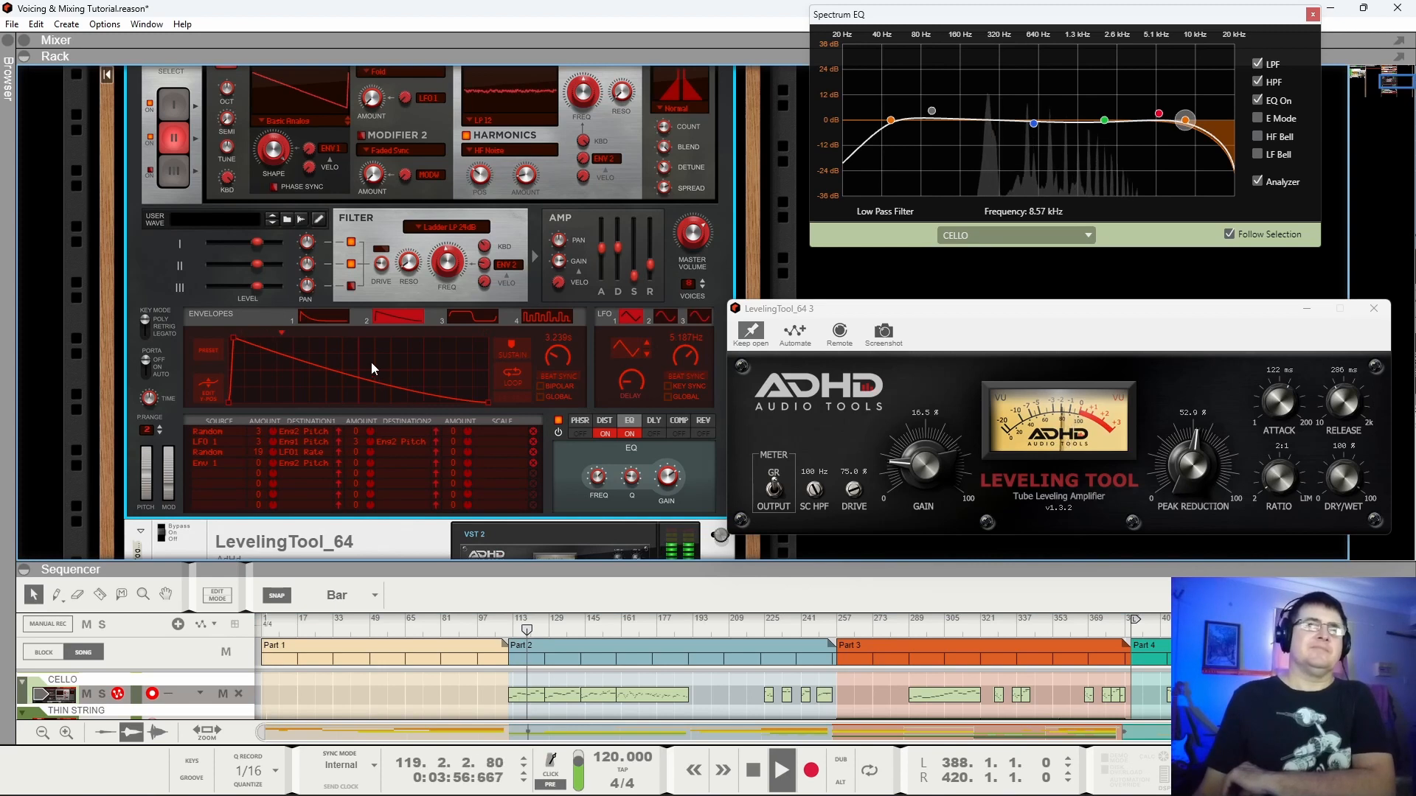
Resume playback in Part 2 and turn off the cello's solo to hear it within the mix.
{"action": "key", "text": "space"}
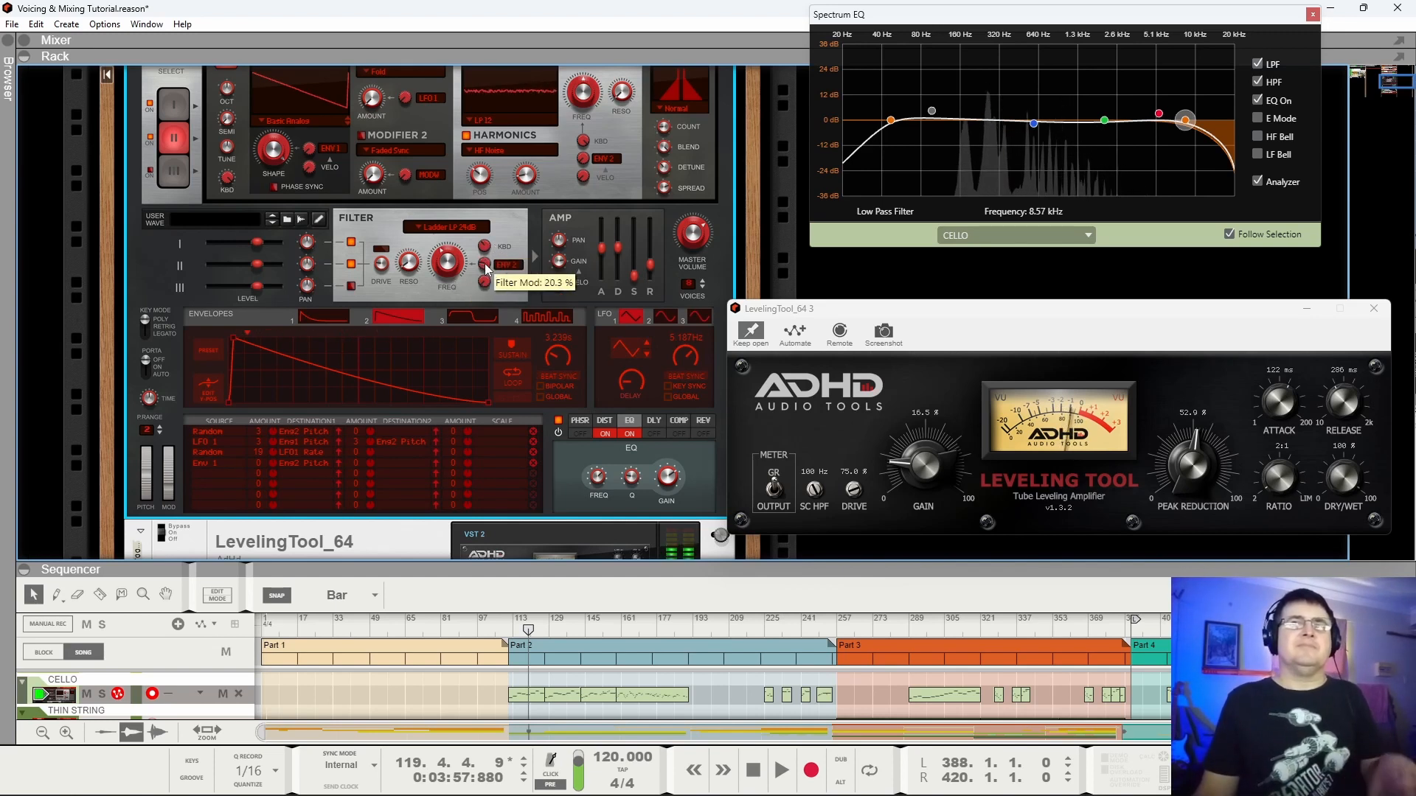
{"action": "key", "text": "space"}
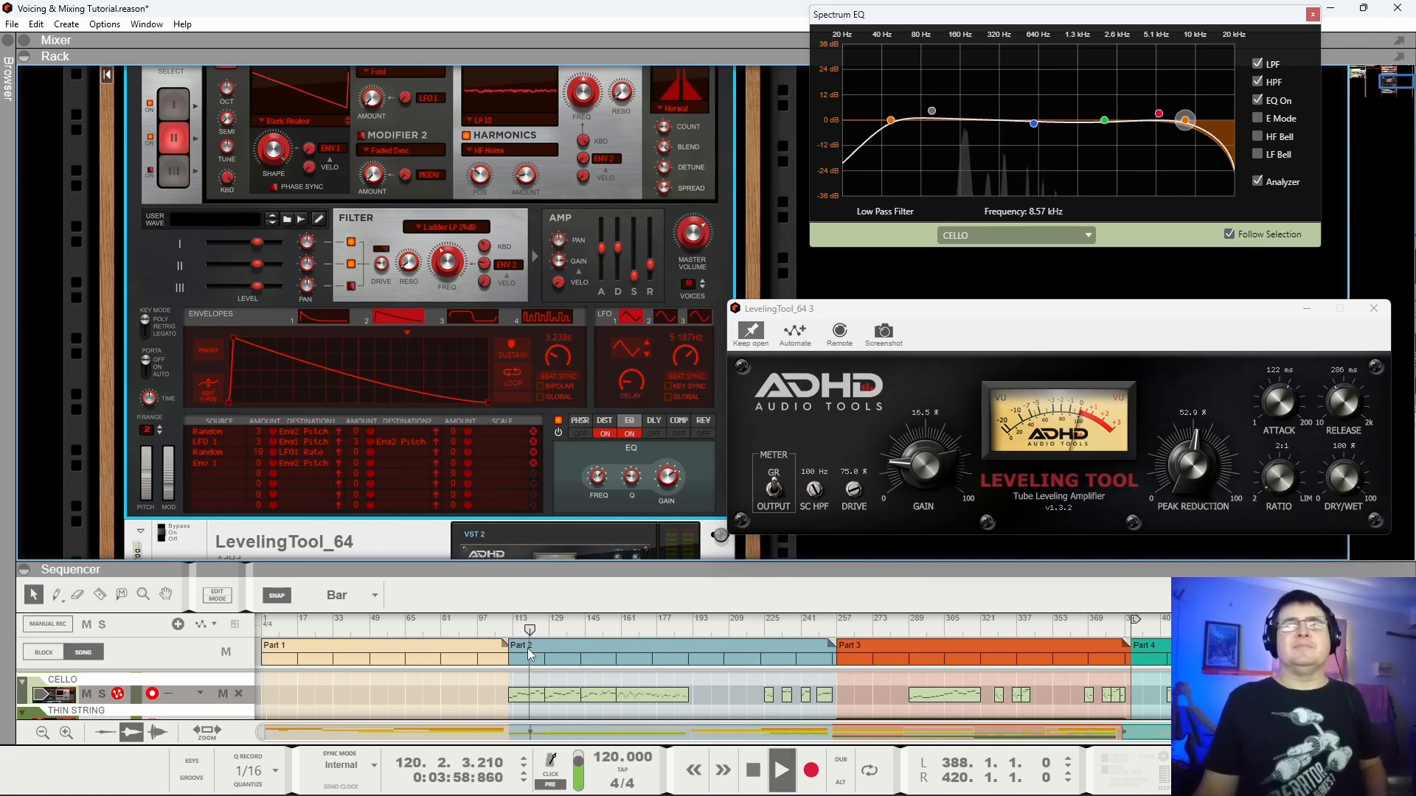
{"action": "scroll", "coordinate": [506, 251], "scroll_direction": "up", "scroll_amount": 2}
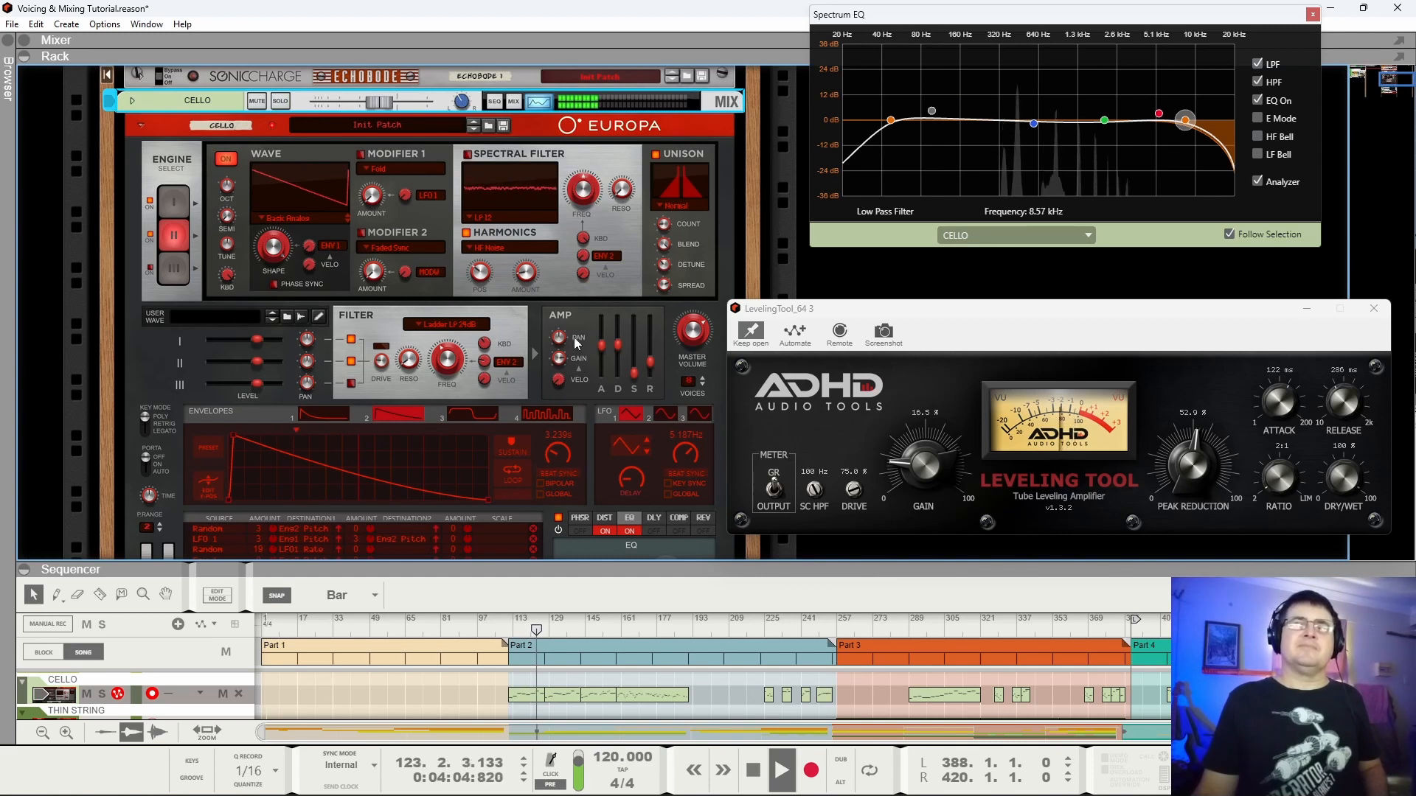
Collapse the cello's Europa and select the LevelingTool_64 device beneath it.
{"action": "left_click", "coordinate": [142, 127]}
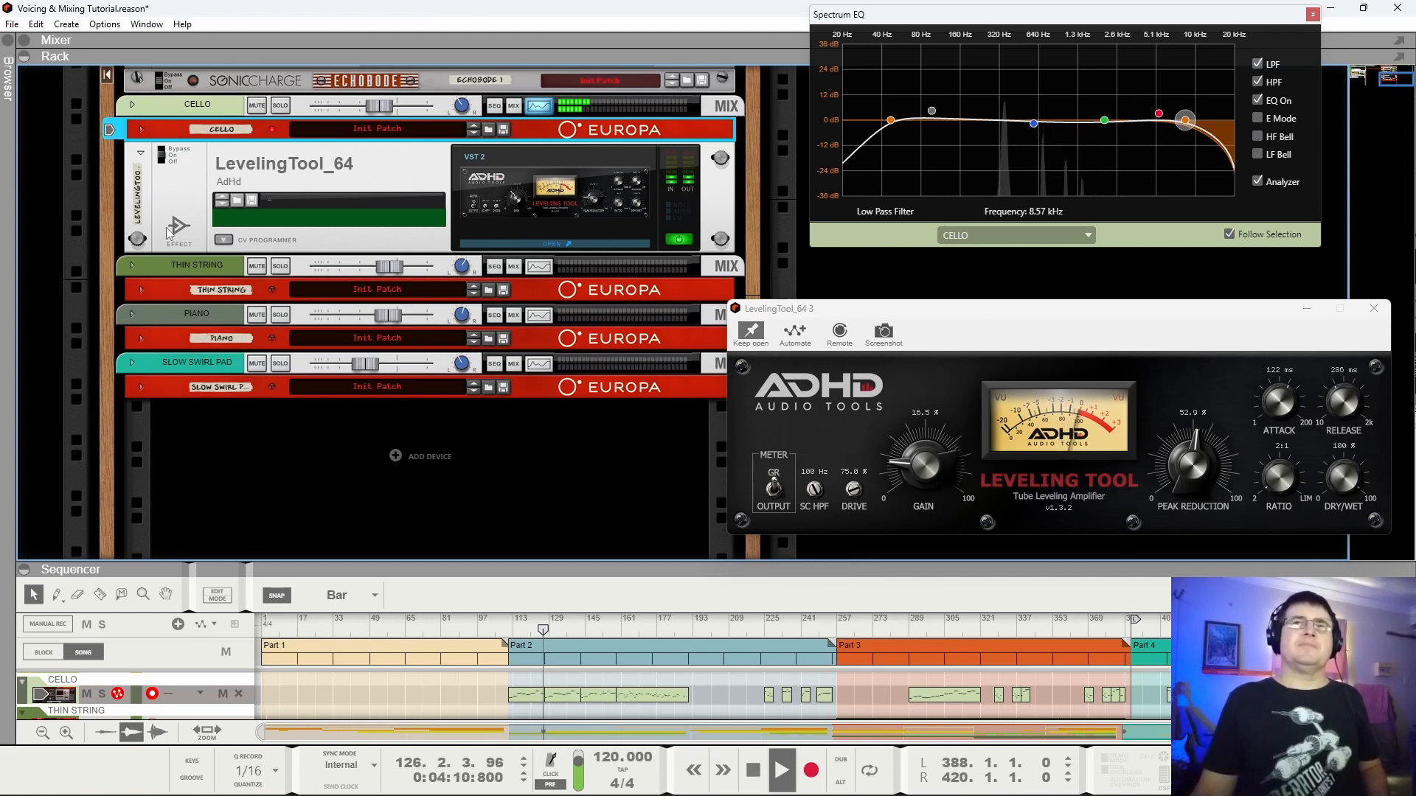
{"action": "left_click", "coordinate": [171, 153]}
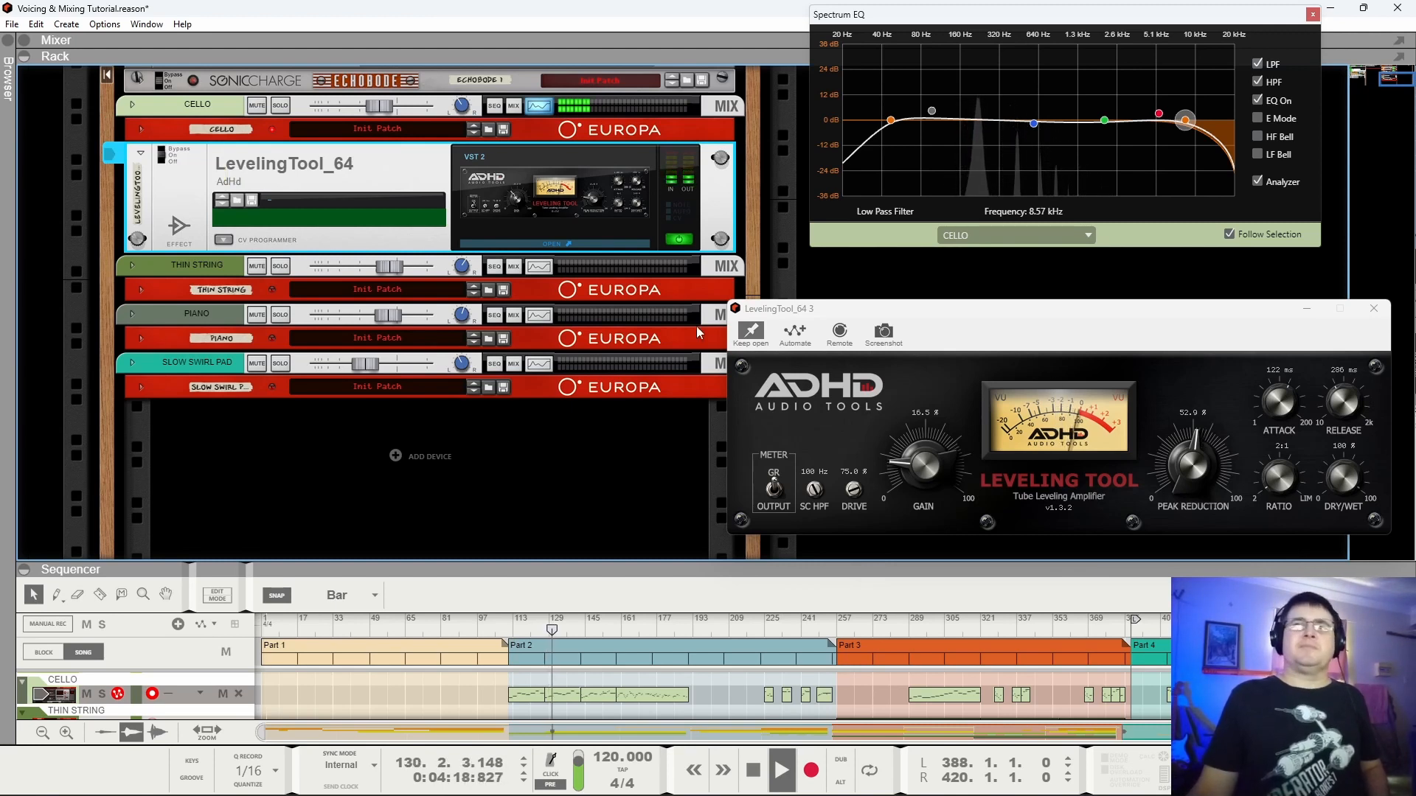
{"action": "right_click", "coordinate": [382, 188]}
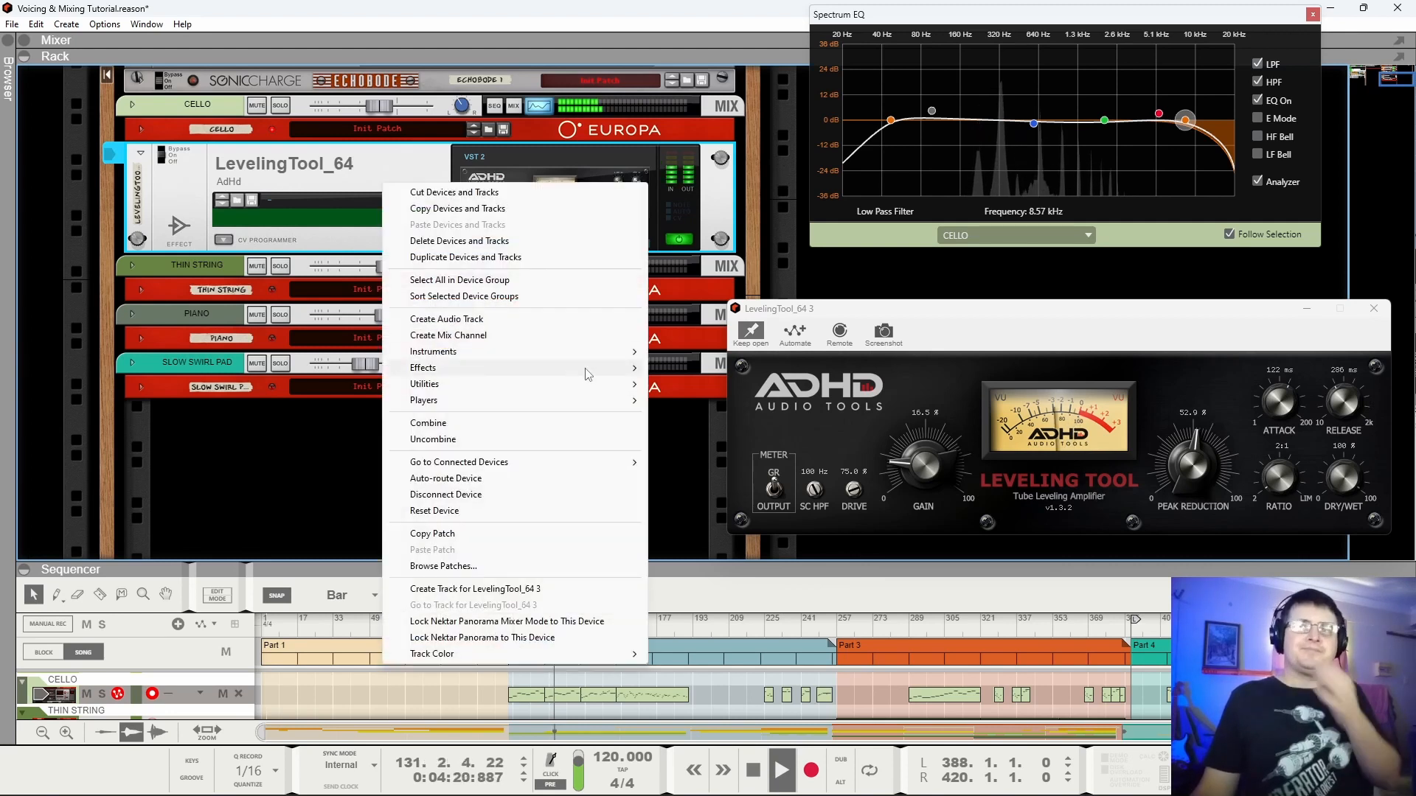
{"action": "mouse_move", "coordinate": [640, 376]}
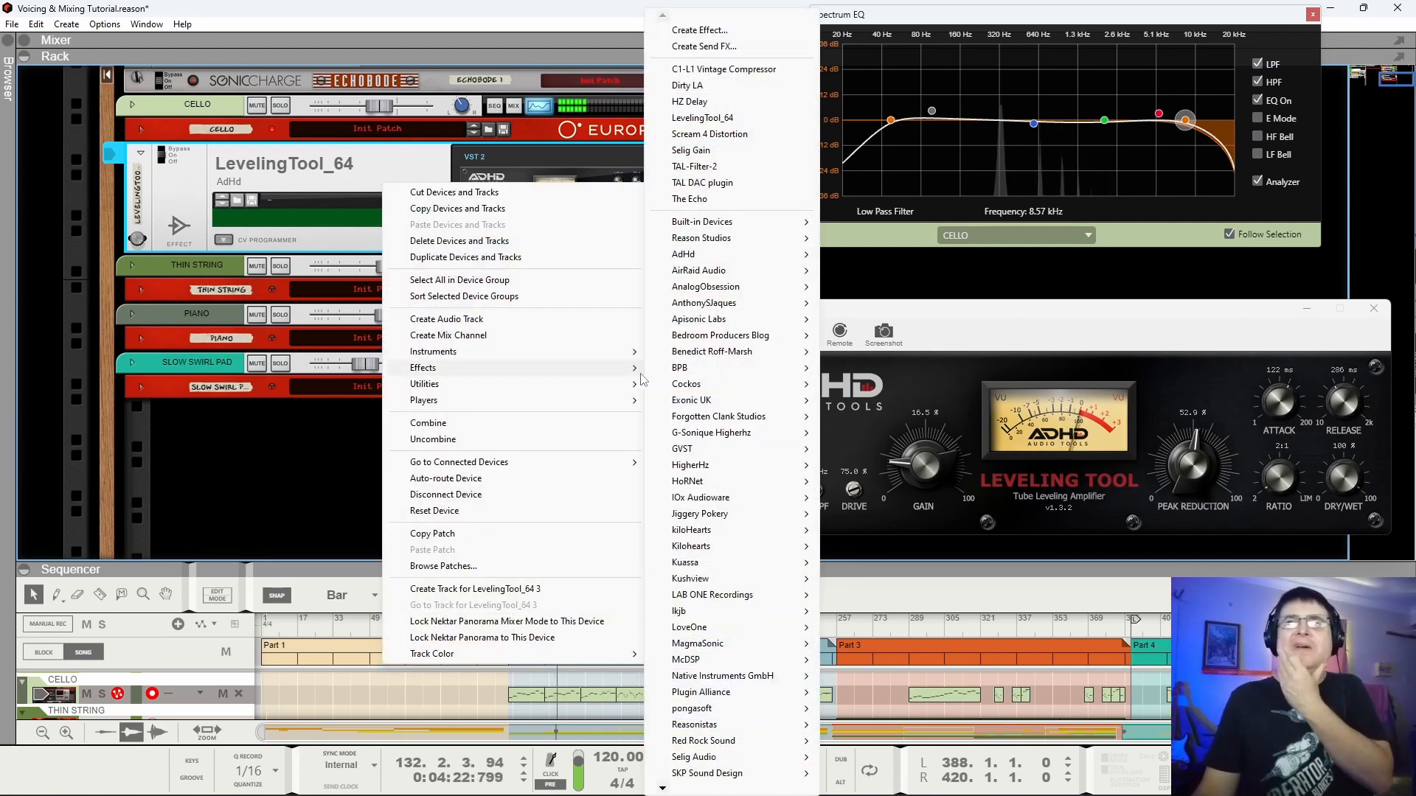
{"action": "mouse_move", "coordinate": [771, 225]}
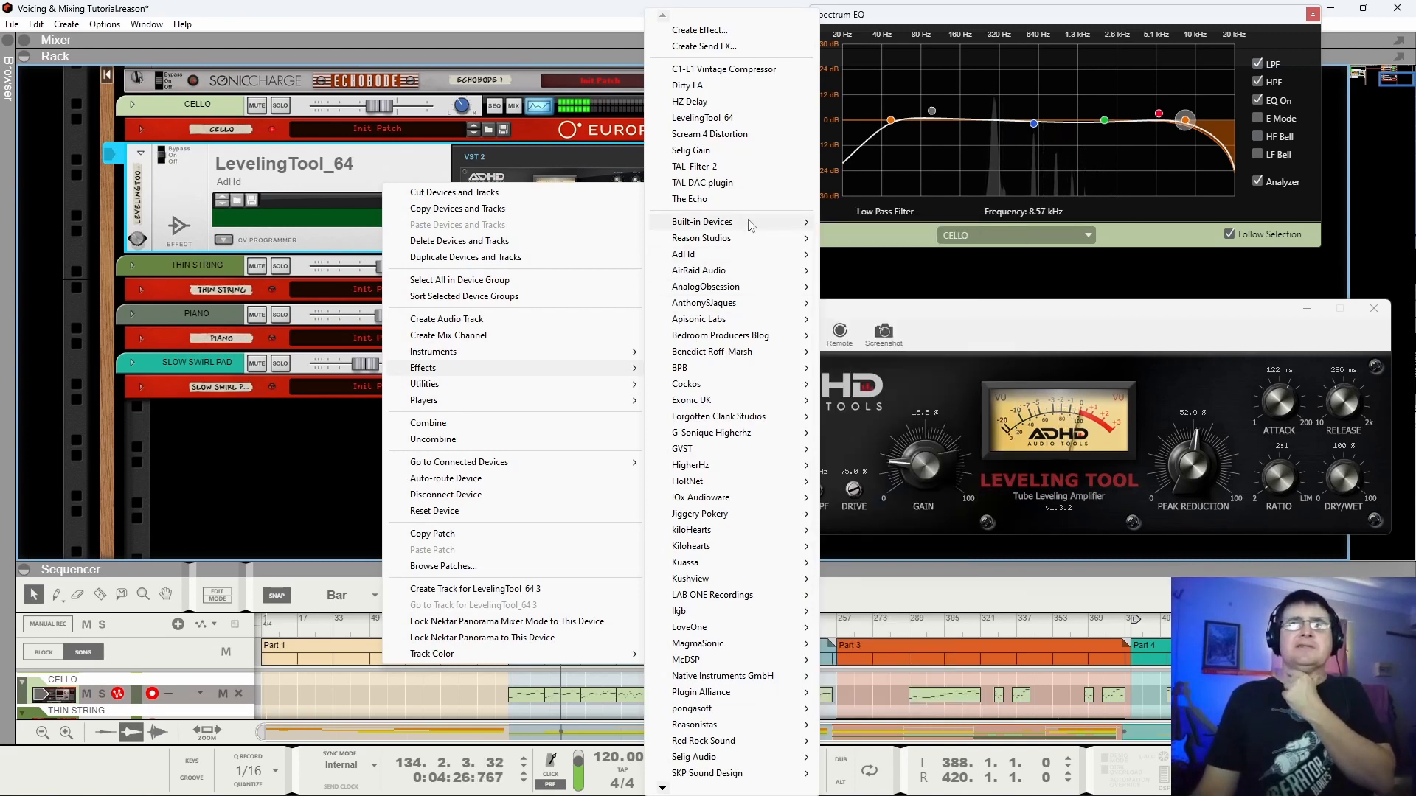
{"action": "left_click", "coordinate": [702, 199]}
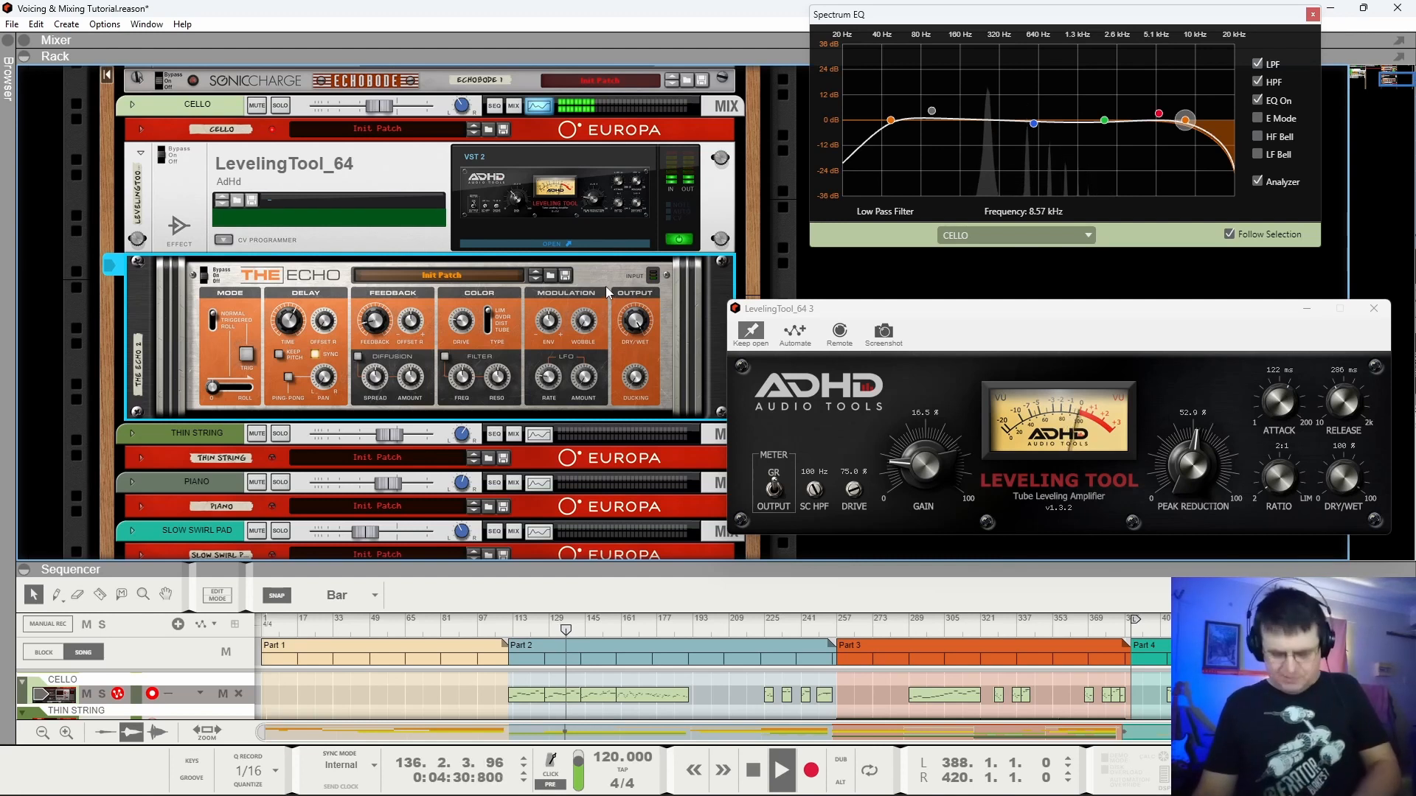
{"action": "key", "text": "ctrl+z"}
Add the 2020 Mod Delay effect after the cello's LevelingTool_64 and move its window lower over the rack.
{"action": "right_click", "coordinate": [337, 180]}
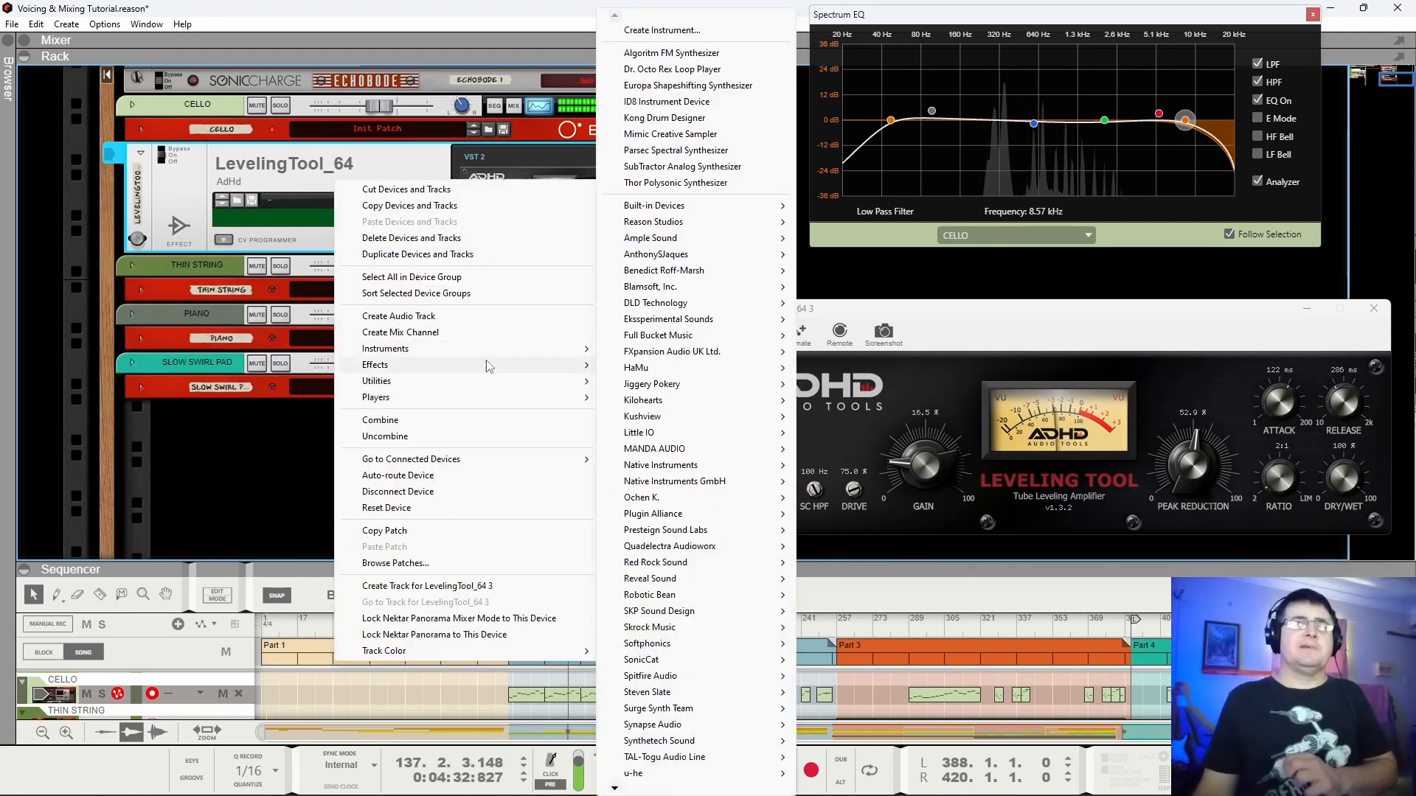
{"action": "mouse_move", "coordinate": [548, 355]}
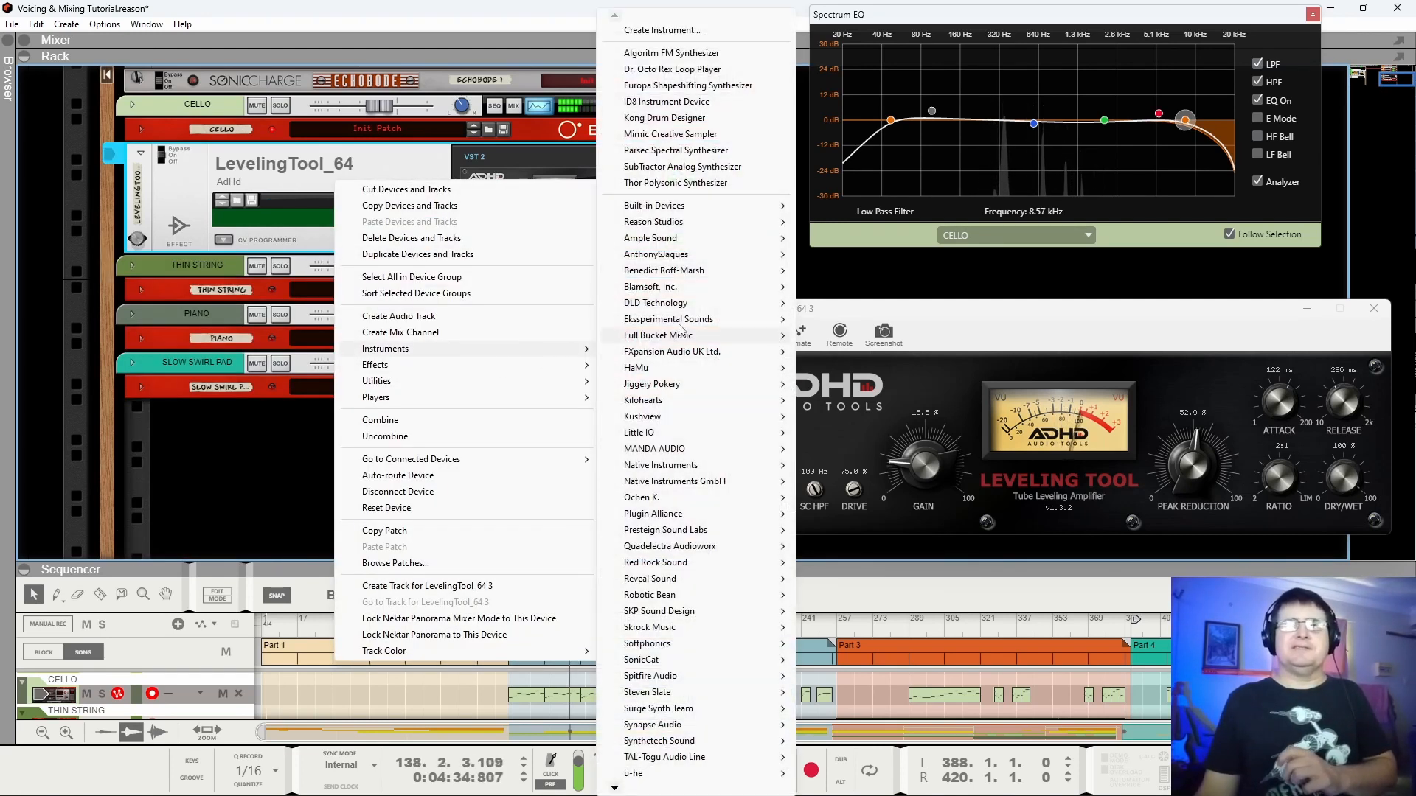
{"action": "mouse_move", "coordinate": [737, 272]}
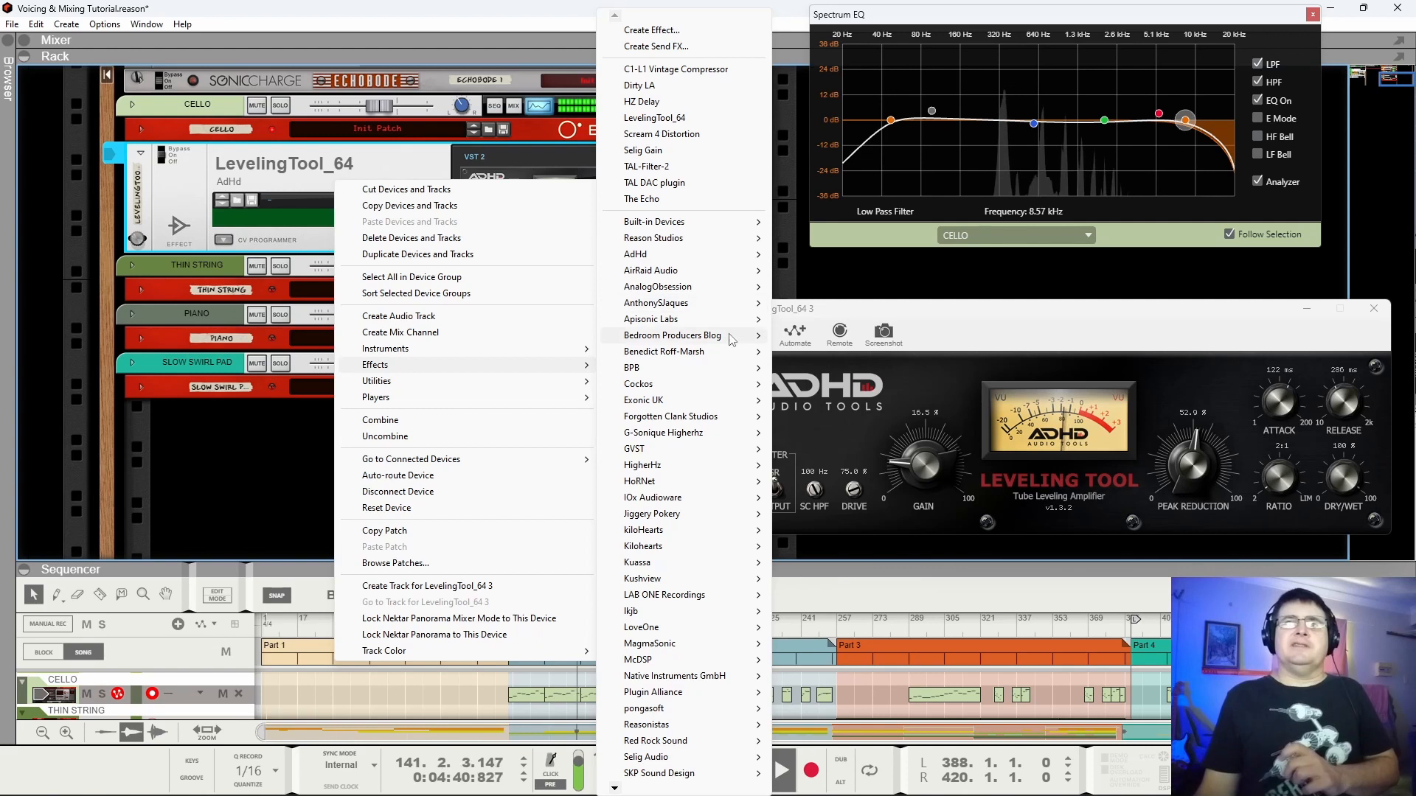
{"action": "mouse_move", "coordinate": [731, 353]}
{"action": "left_click", "coordinate": [807, 355]}
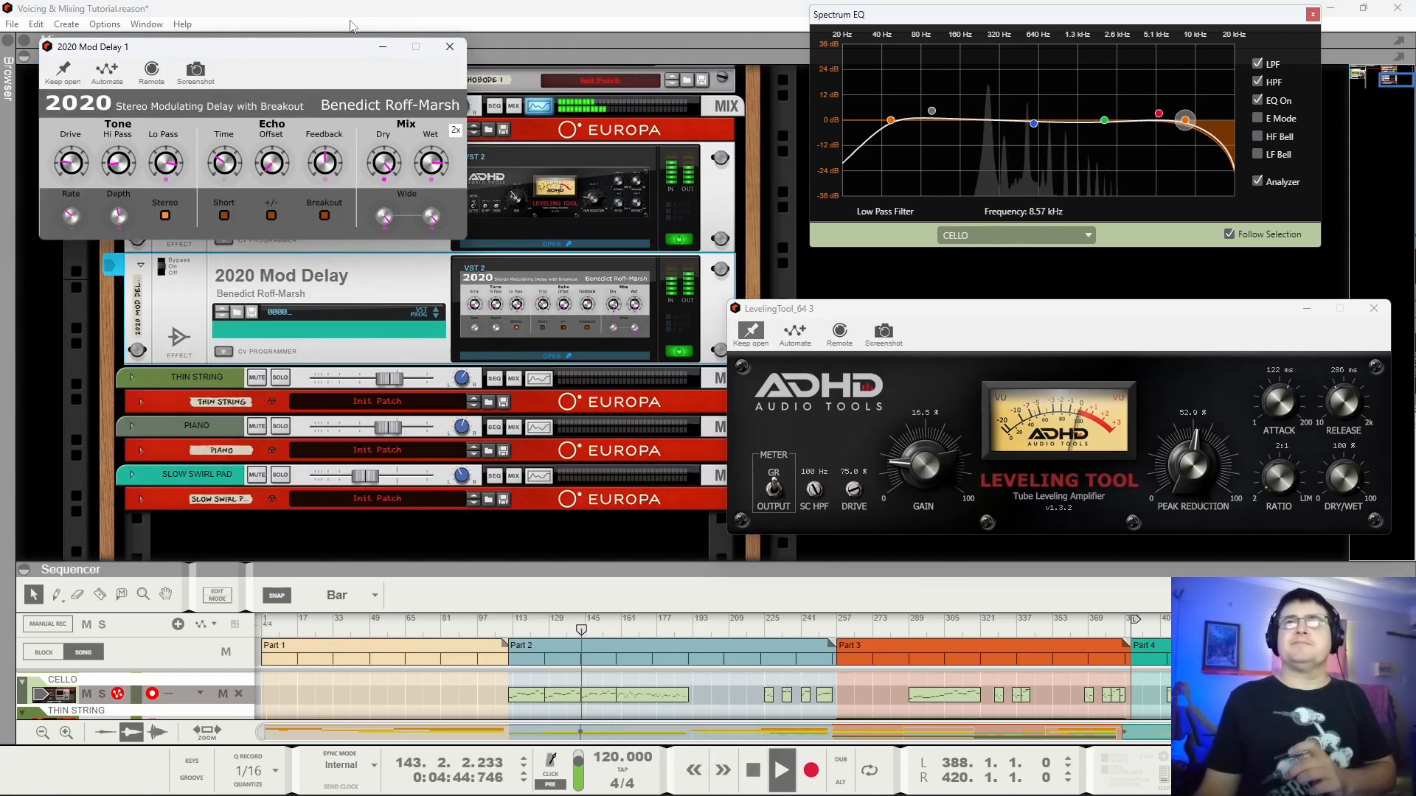
{"action": "left_click_drag", "start_coordinate": [284, 44], "coordinate": [442, 297]}
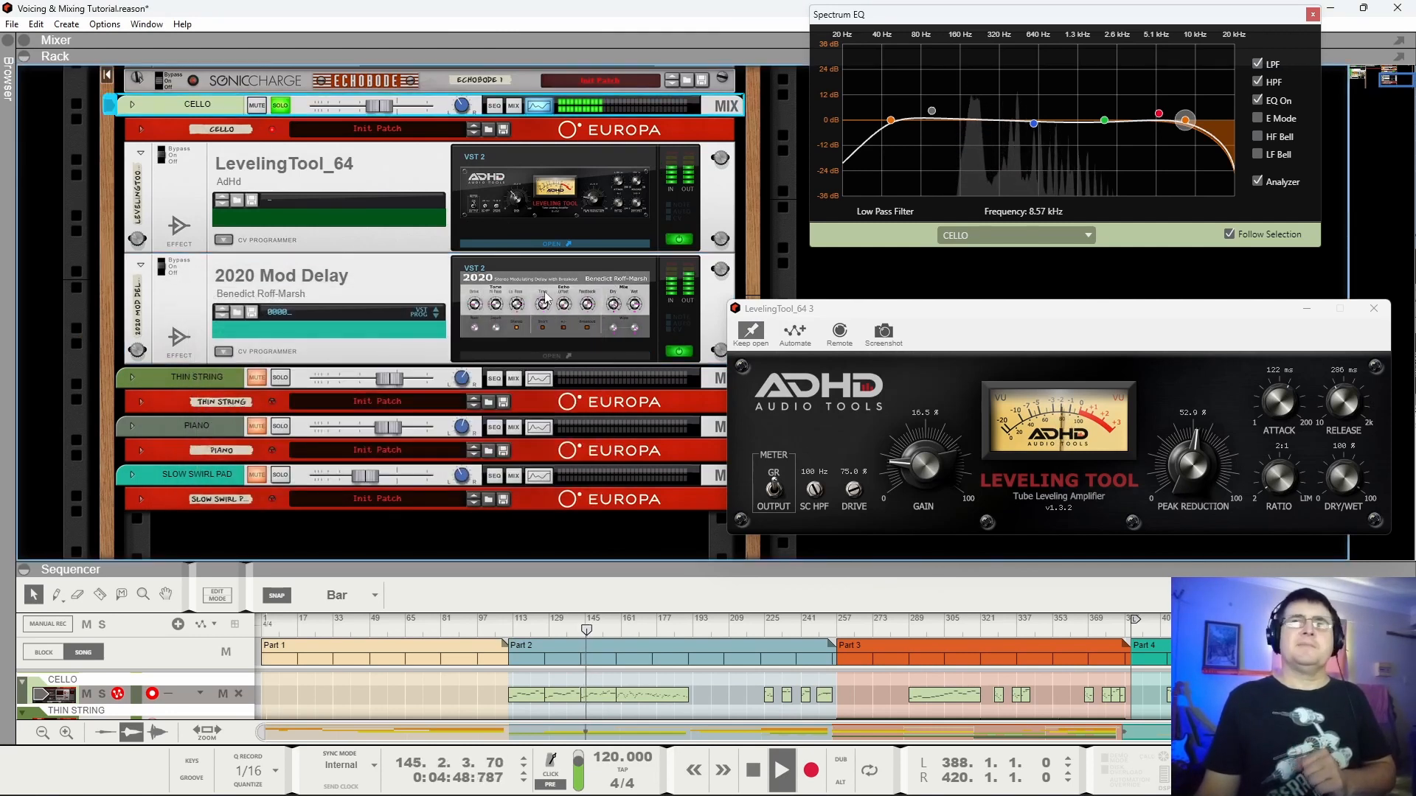
Reopen the 2020 Mod Delay's window, turn on its +/- echo option and resume playback.
{"action": "left_click", "coordinate": [546, 297]}
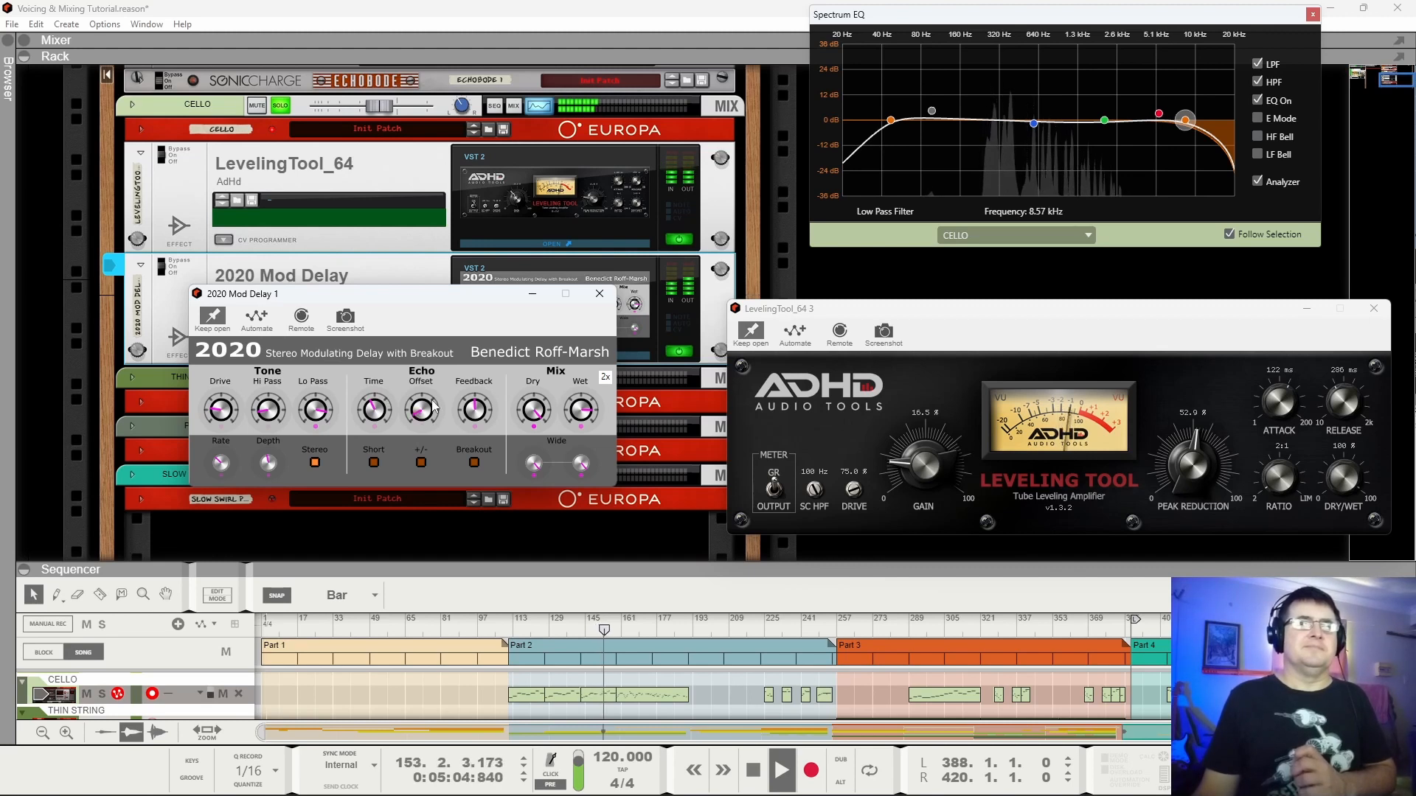
{"action": "left_click", "coordinate": [422, 463]}
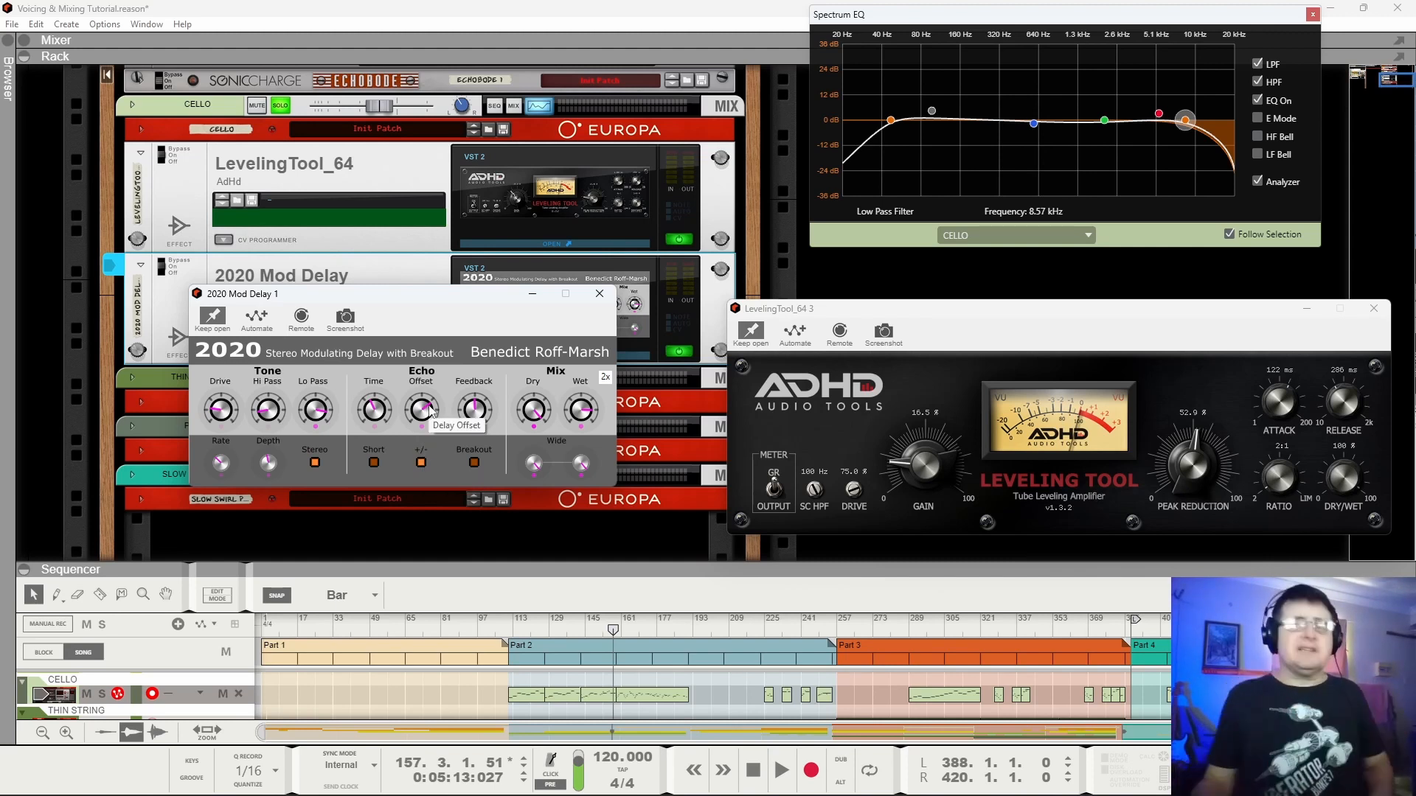
{"action": "key", "text": "space"}
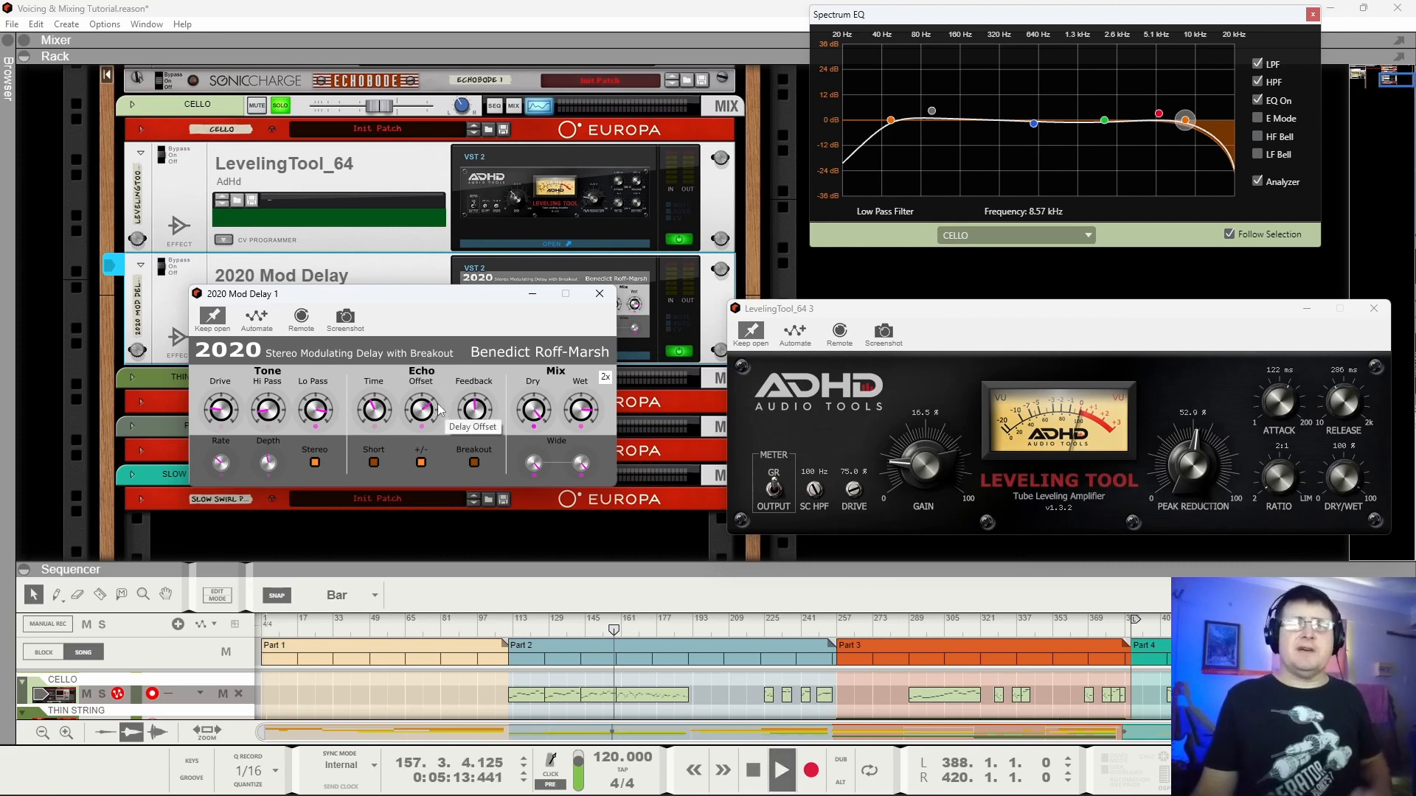
Replay Part 2 from its start with the cello's solo turned off and close the 2020 Mod Delay window.
{"action": "left_click", "coordinate": [509, 625]}
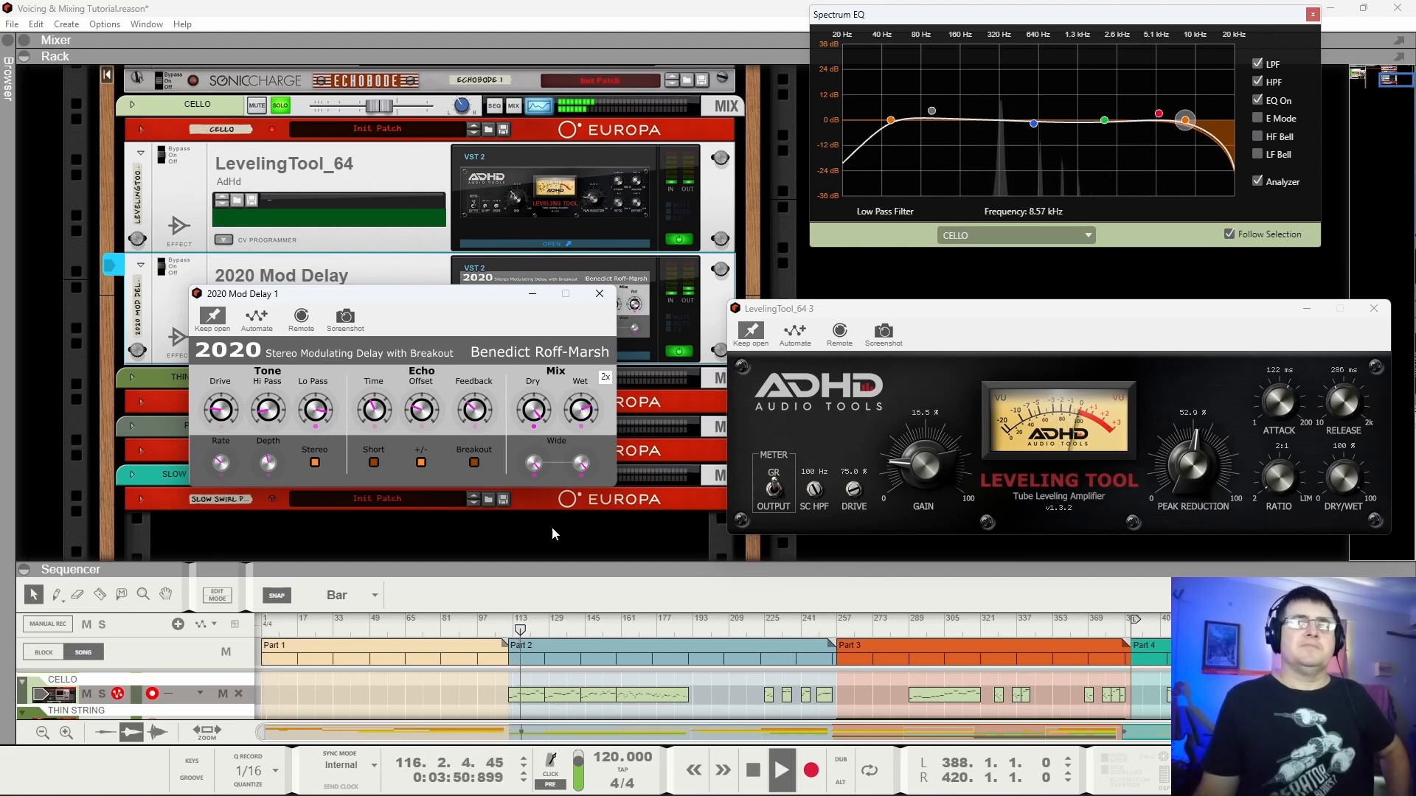
{"action": "left_click", "coordinate": [281, 106]}
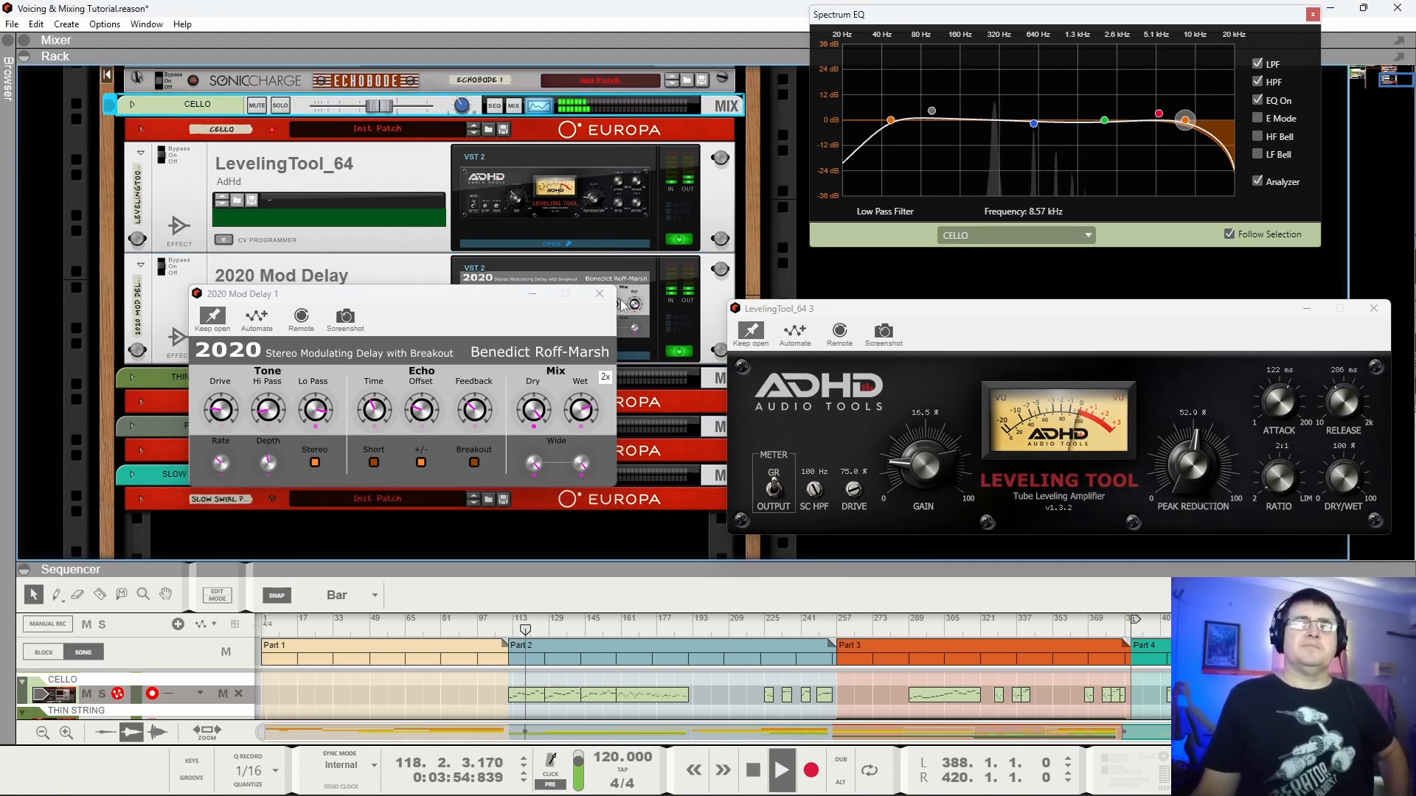
{"action": "left_click", "coordinate": [600, 294]}
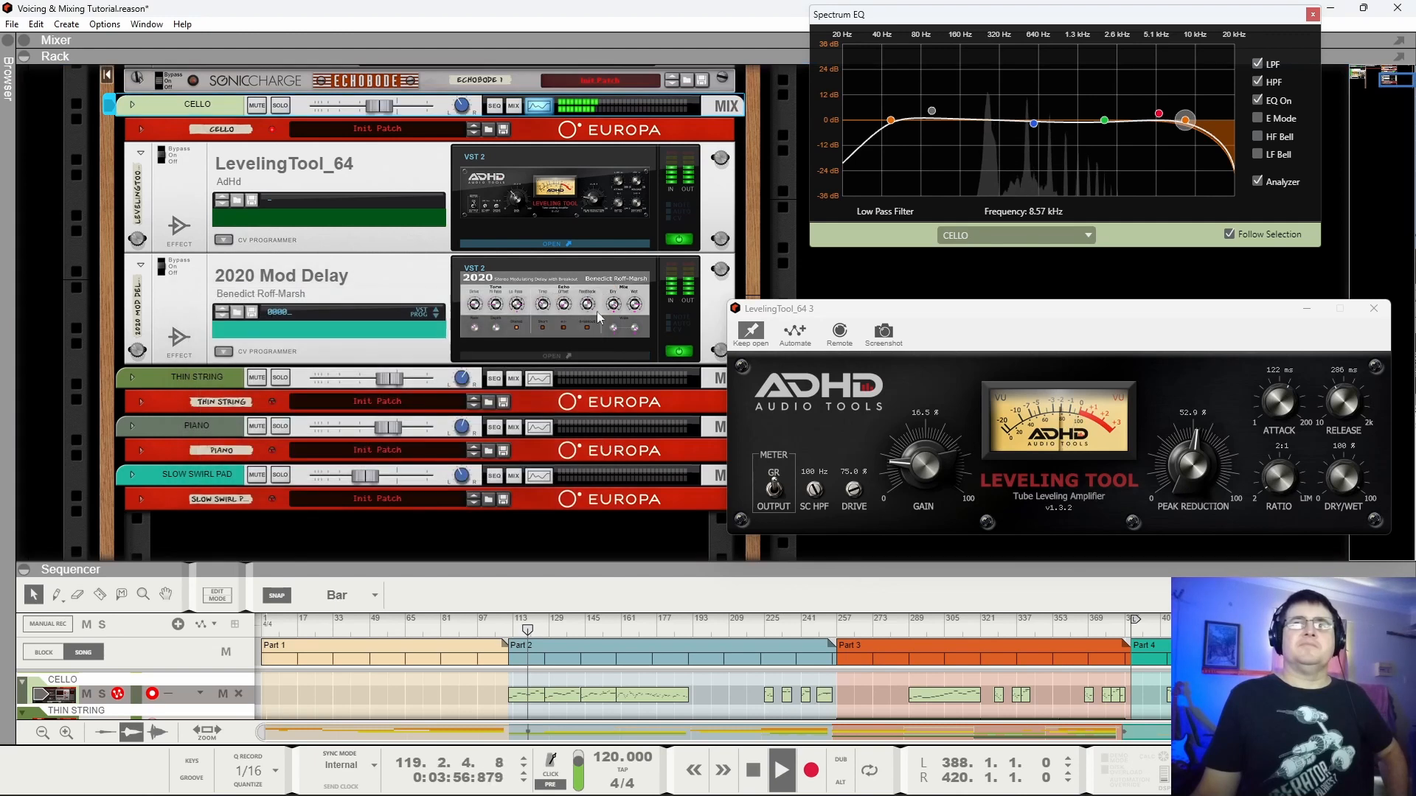
While playing from bar 158, collapse the cello's two effect devices and lower the cello's channel level slightly.
{"action": "left_click", "coordinate": [615, 623]}
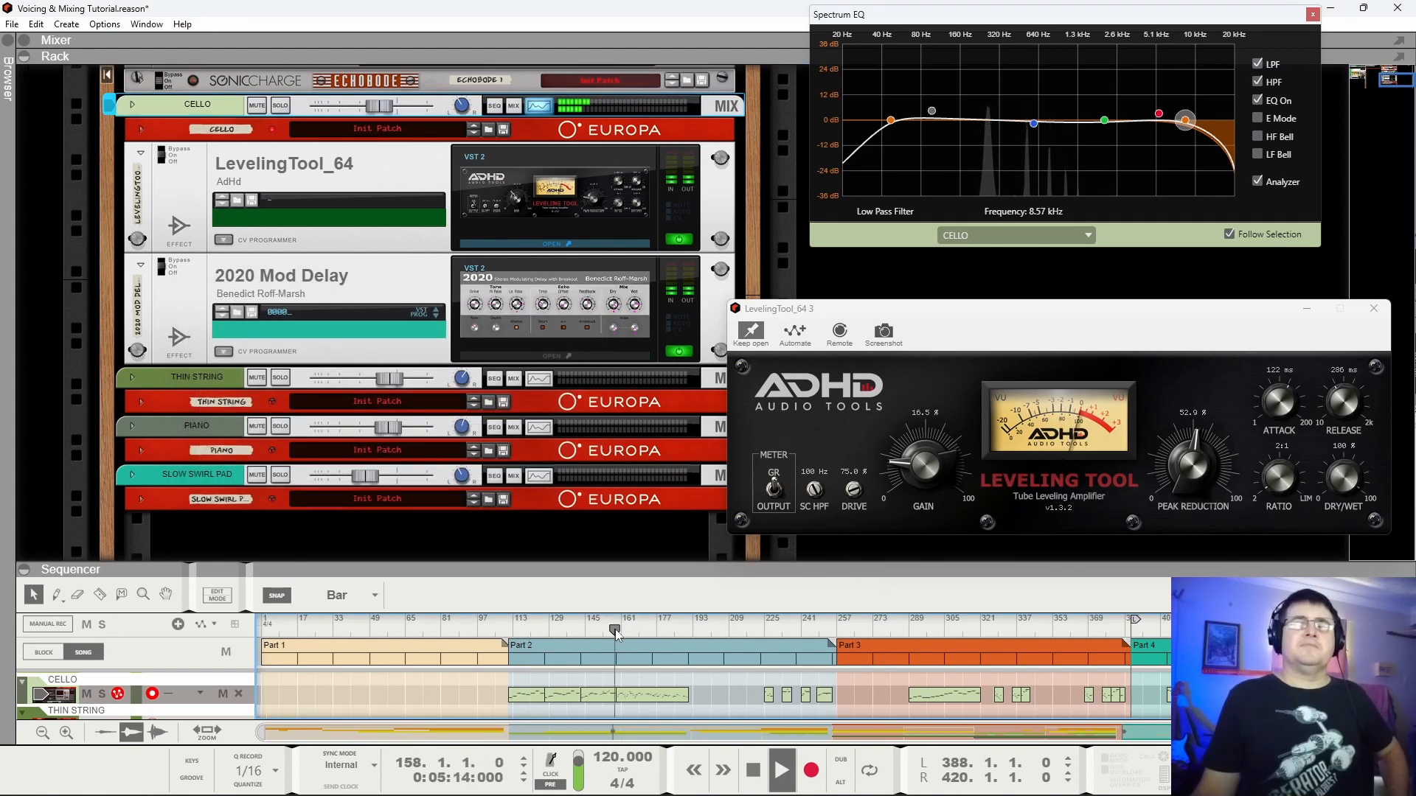
{"action": "left_click", "coordinate": [140, 154]}
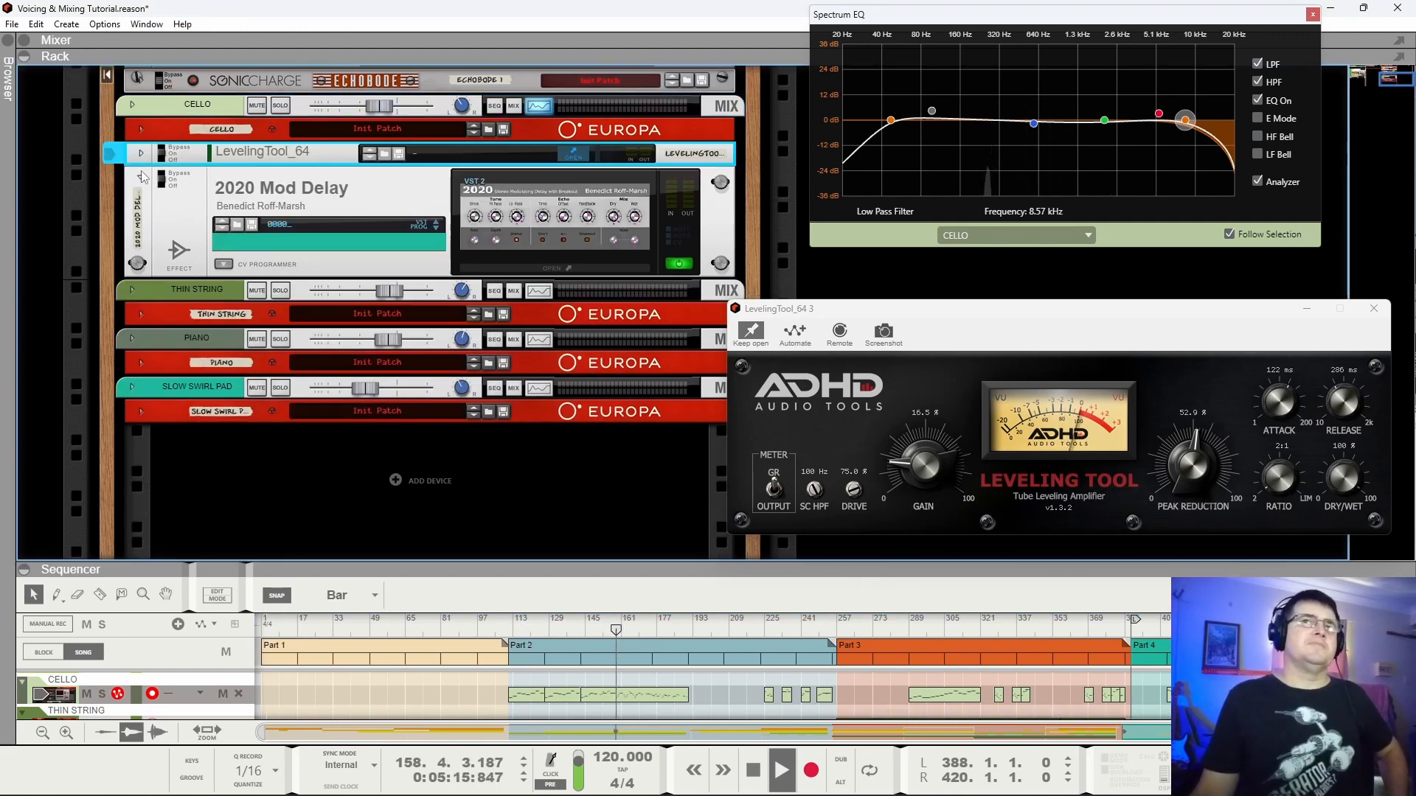
{"action": "left_click", "coordinate": [140, 164]}
{"action": "left_click_drag", "start_coordinate": [379, 174], "coordinate": [374, 174]}
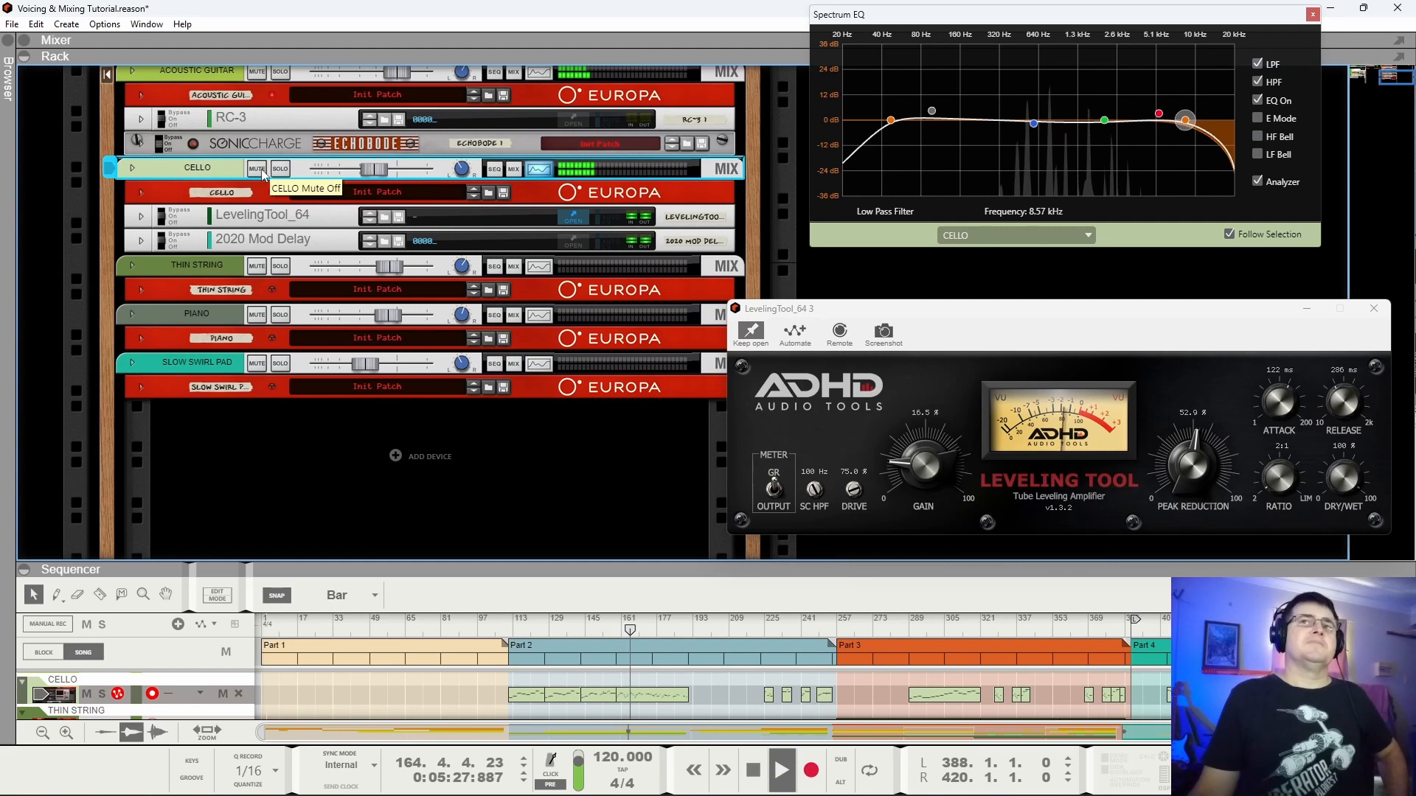
{"action": "left_click_drag", "start_coordinate": [371, 180], "coordinate": [377, 180]}
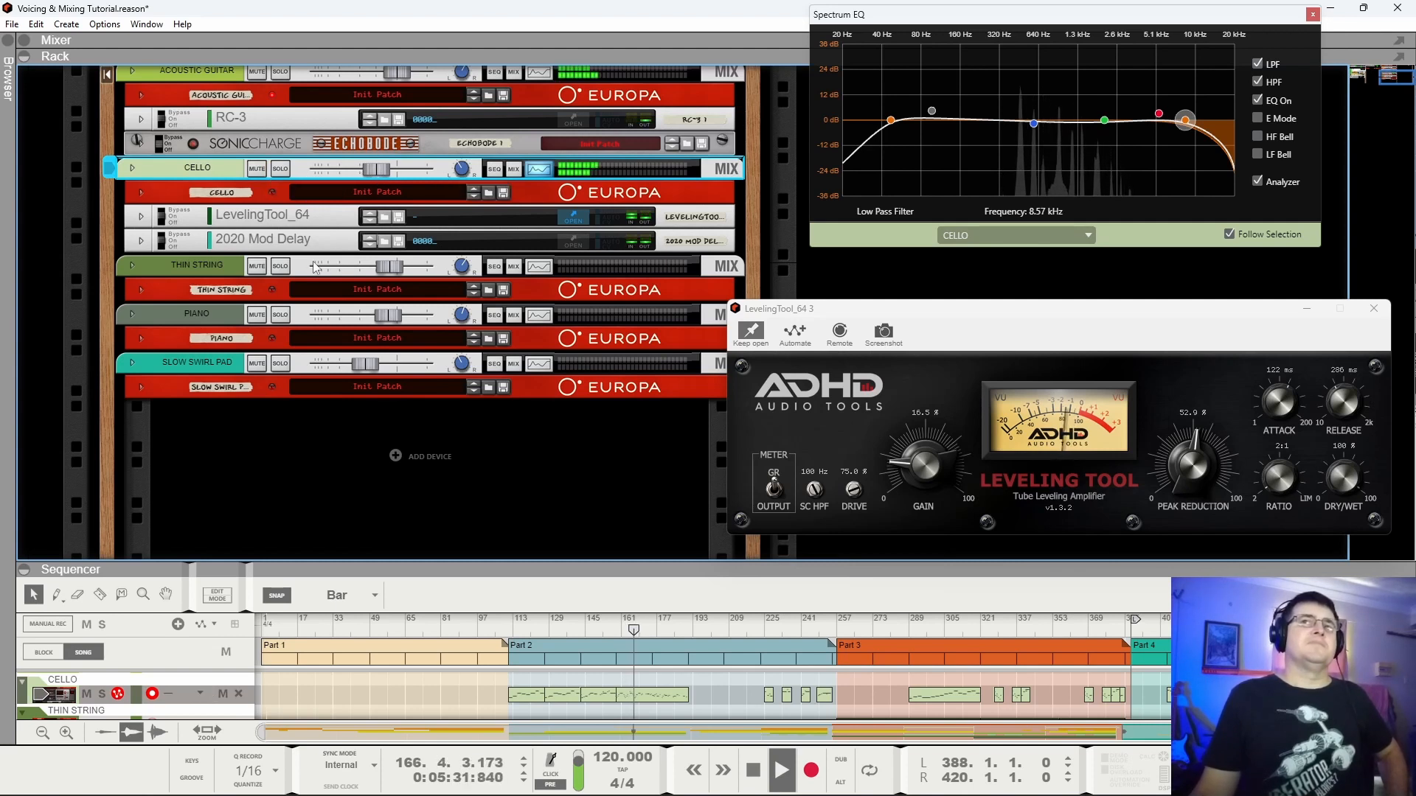
Cut the Big Strings channel's high frequency EQ band to about -6.03 dB at 5.52 kHz and compare the EQ off and on.
{"action": "scroll", "coordinate": [319, 271], "scroll_direction": "up", "scroll_amount": 2}
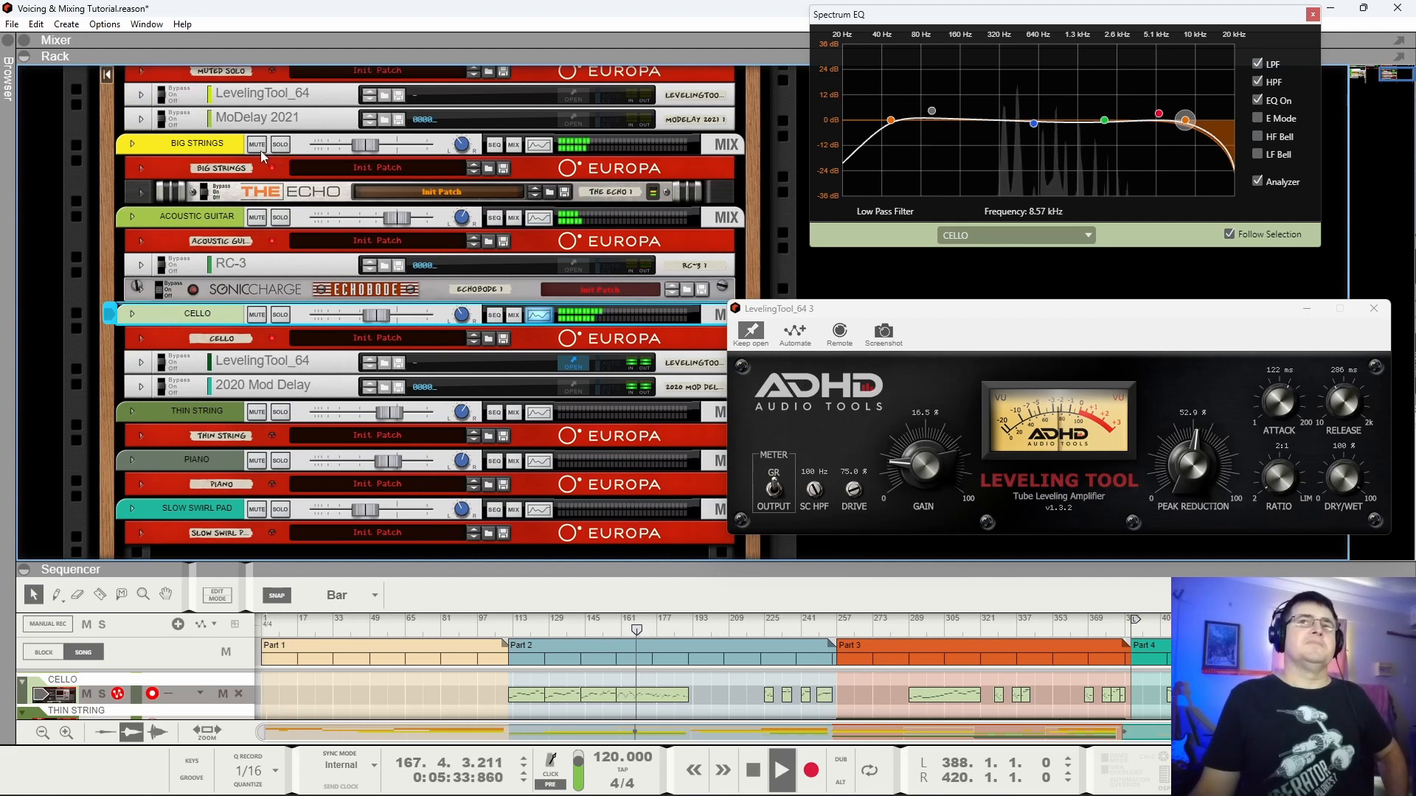
{"action": "left_click", "coordinate": [263, 151]}
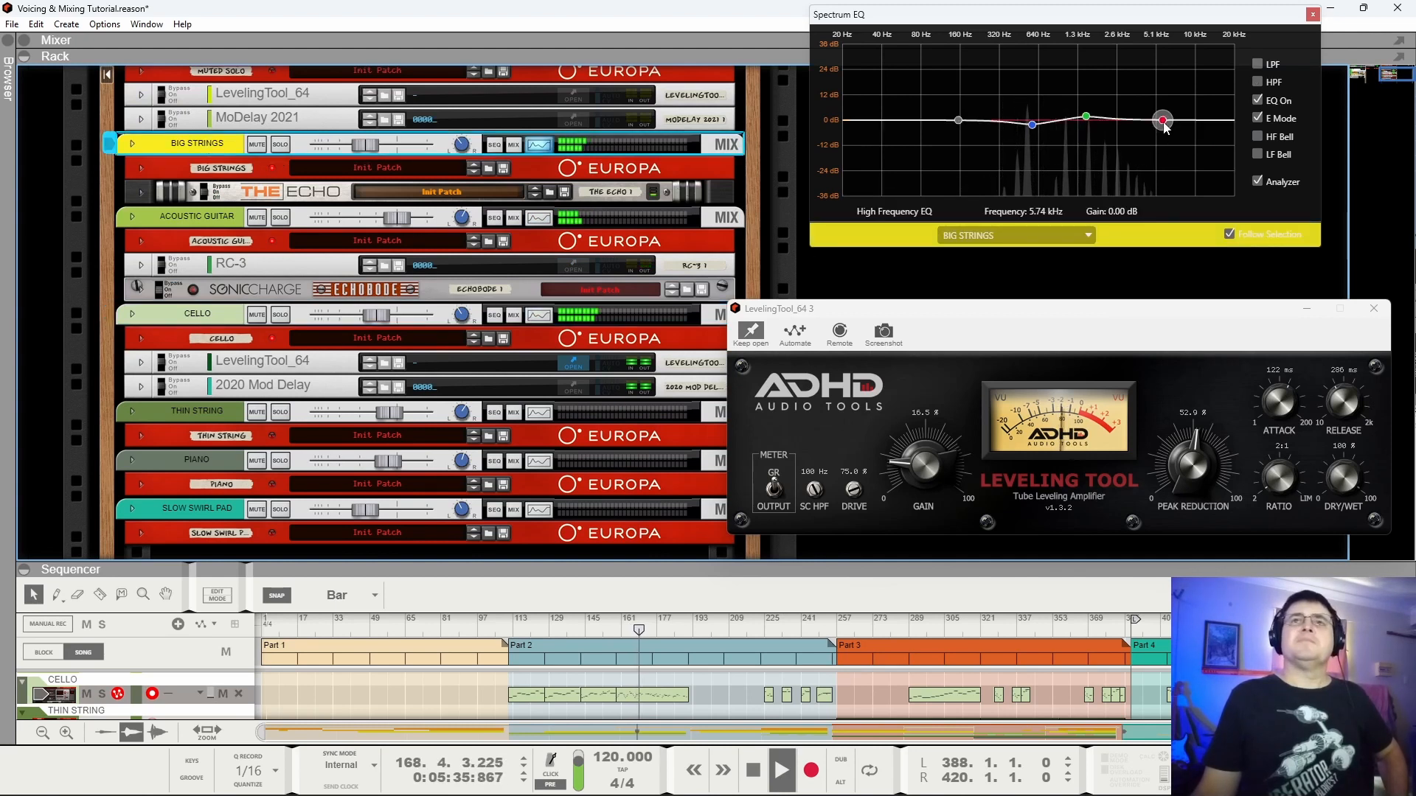
{"action": "left_click_drag", "start_coordinate": [1164, 126], "coordinate": [1161, 138]}
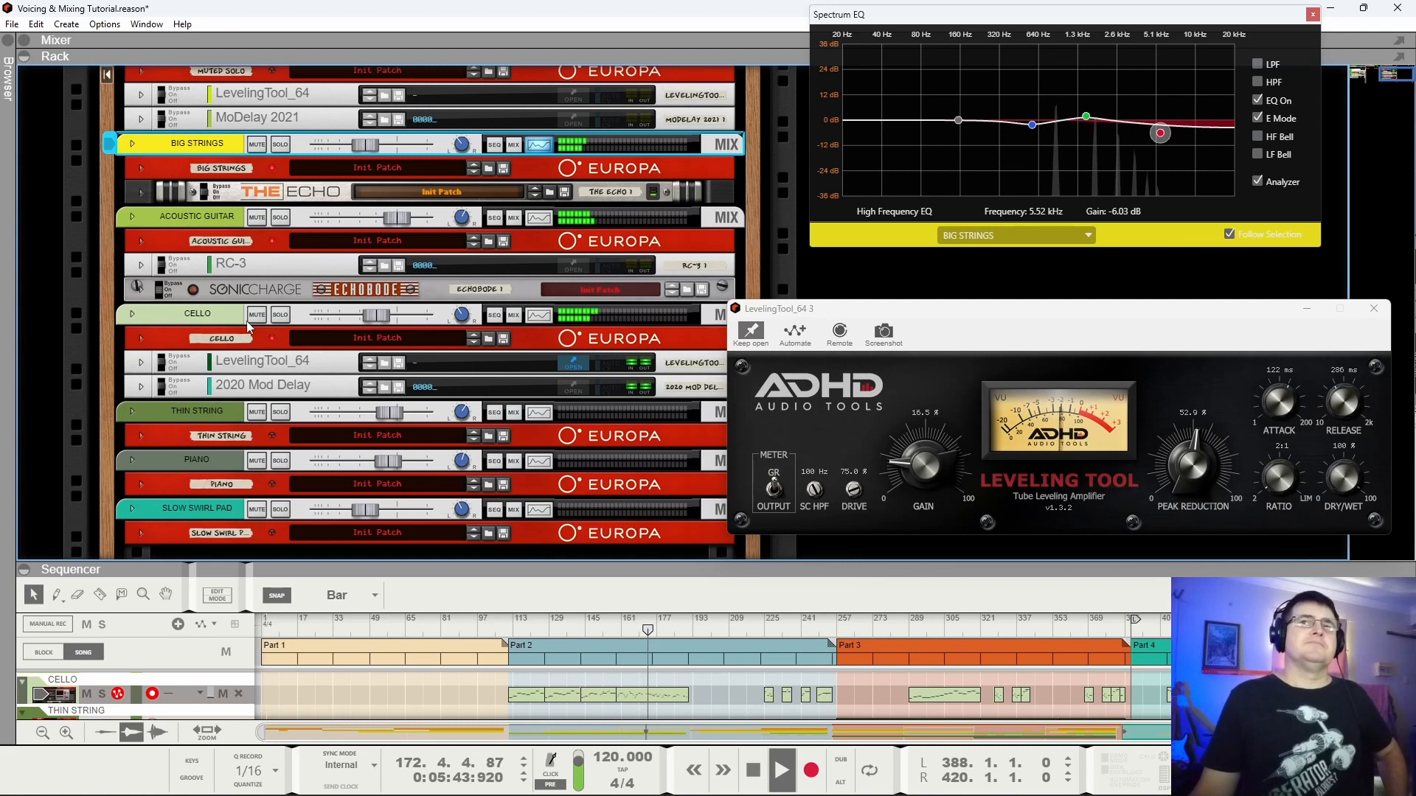
{"action": "scroll", "coordinate": [319, 341], "scroll_direction": "down", "scroll_amount": 3}
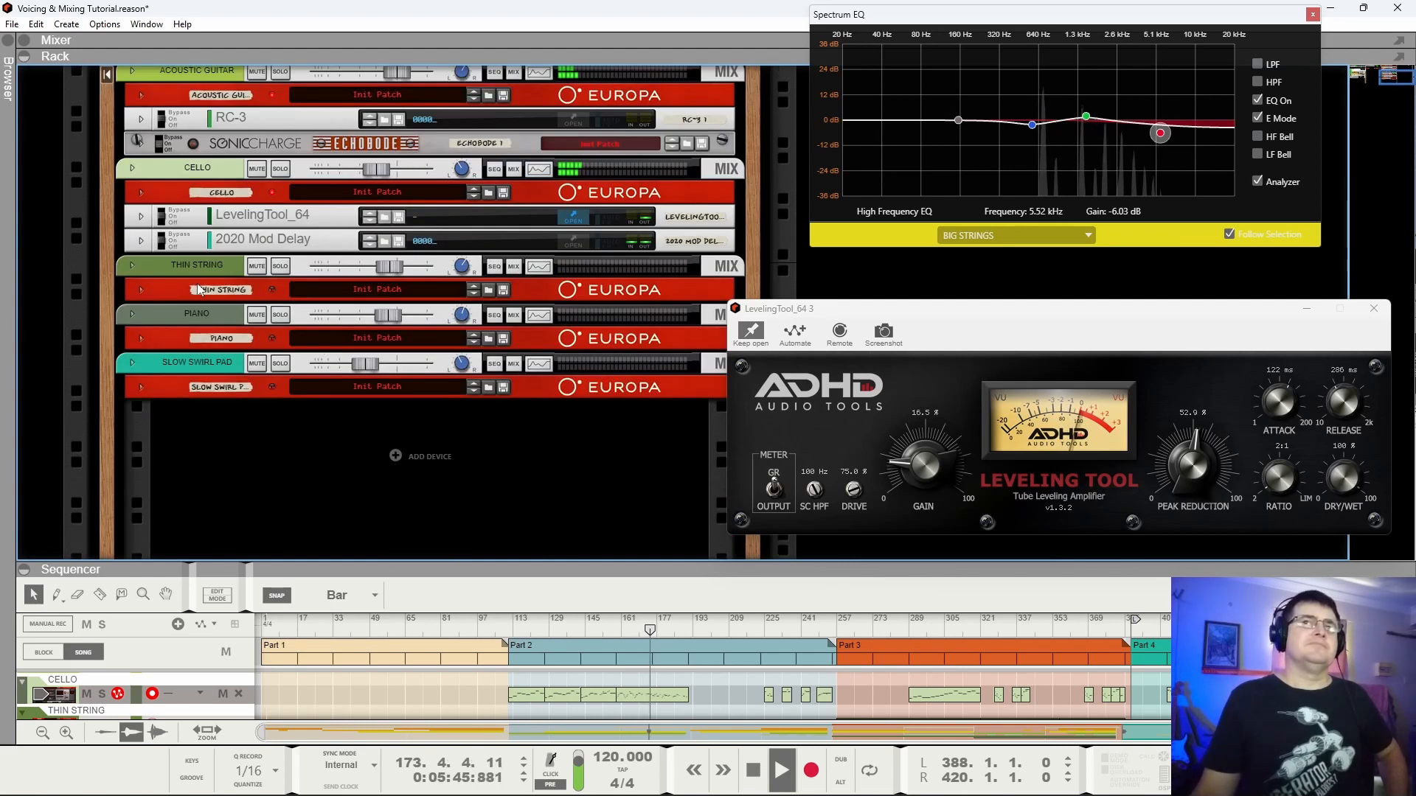
{"action": "left_click", "coordinate": [1256, 102]}
{"action": "left_click", "coordinate": [1256, 102]}
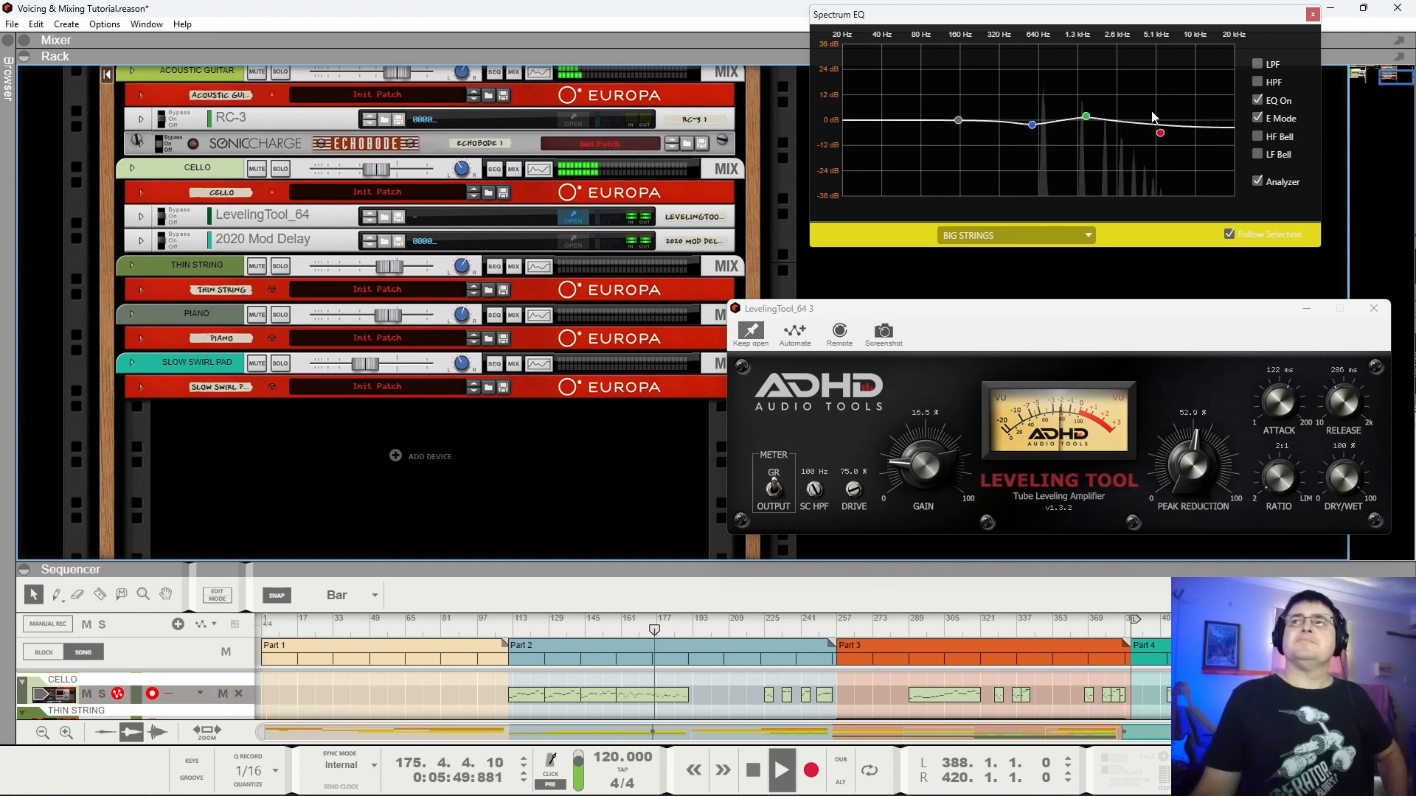
Set Big Strings' high mid EQ to about -2.86 dB at 2.73 kHz and high band to -2.86 dB at 6.38 kHz, and stop playback.
{"action": "left_click_drag", "start_coordinate": [1090, 117], "coordinate": [1167, 130]}
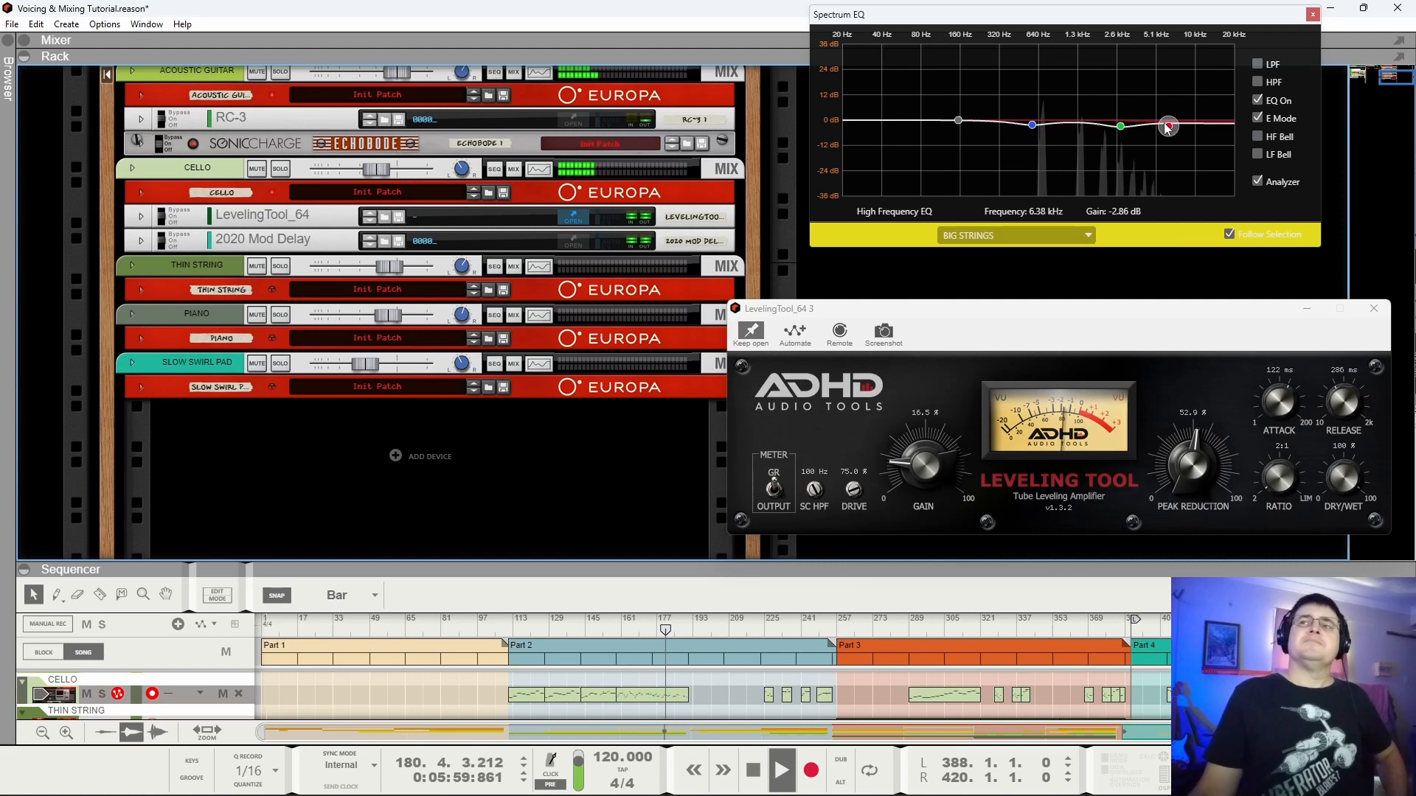
{"action": "scroll", "coordinate": [352, 188], "scroll_direction": "up", "scroll_amount": 1}
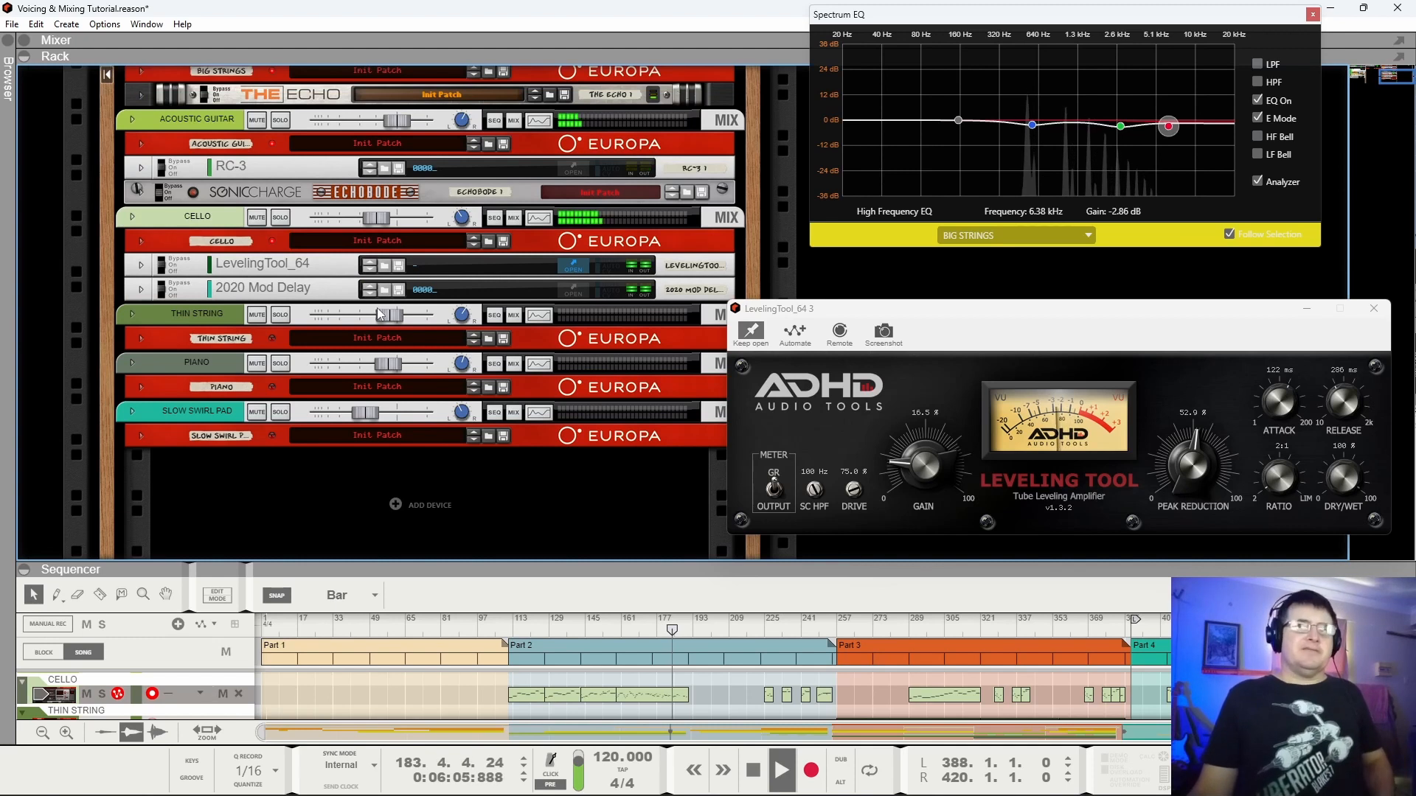
{"action": "key", "text": "space"}
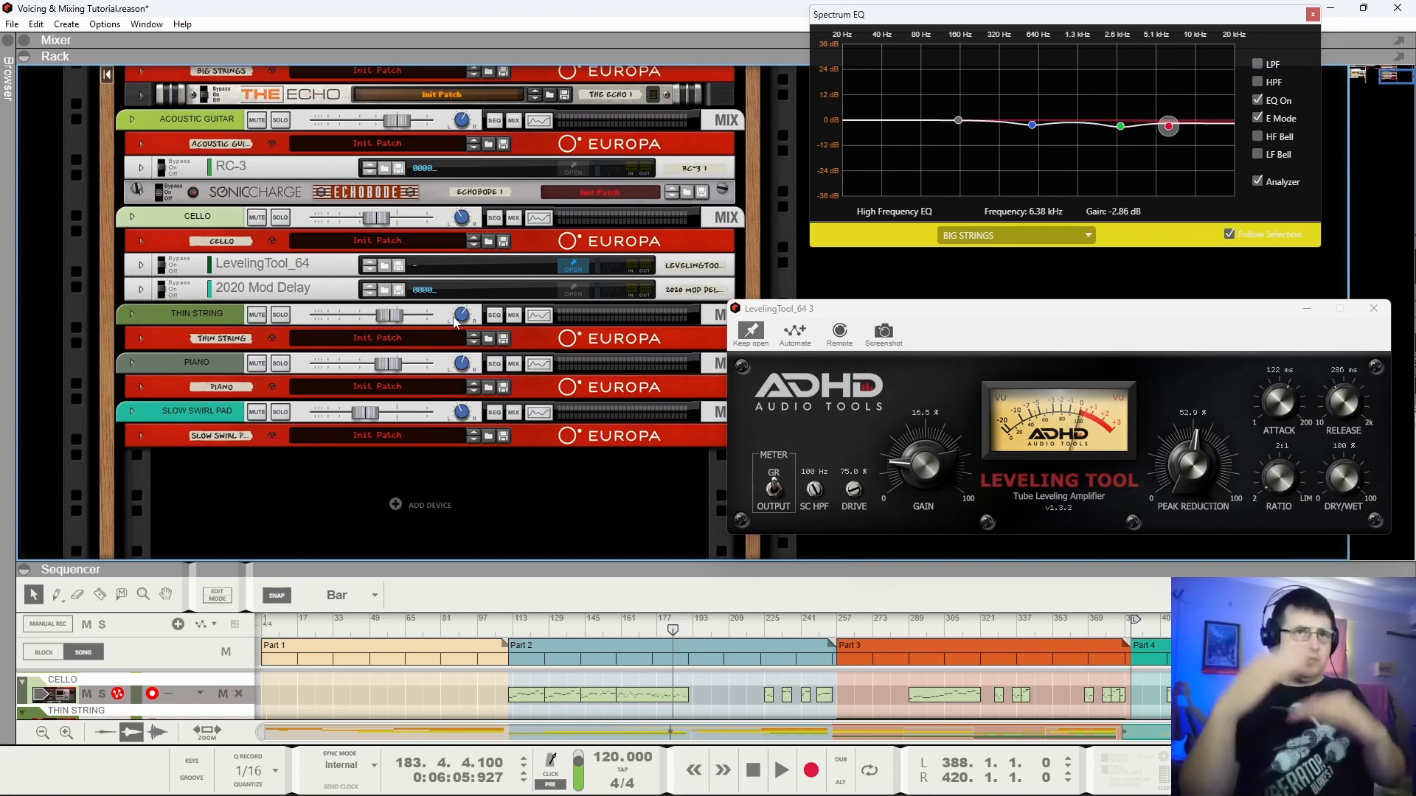
{"action": "mouse_move", "coordinate": [455, 322]}
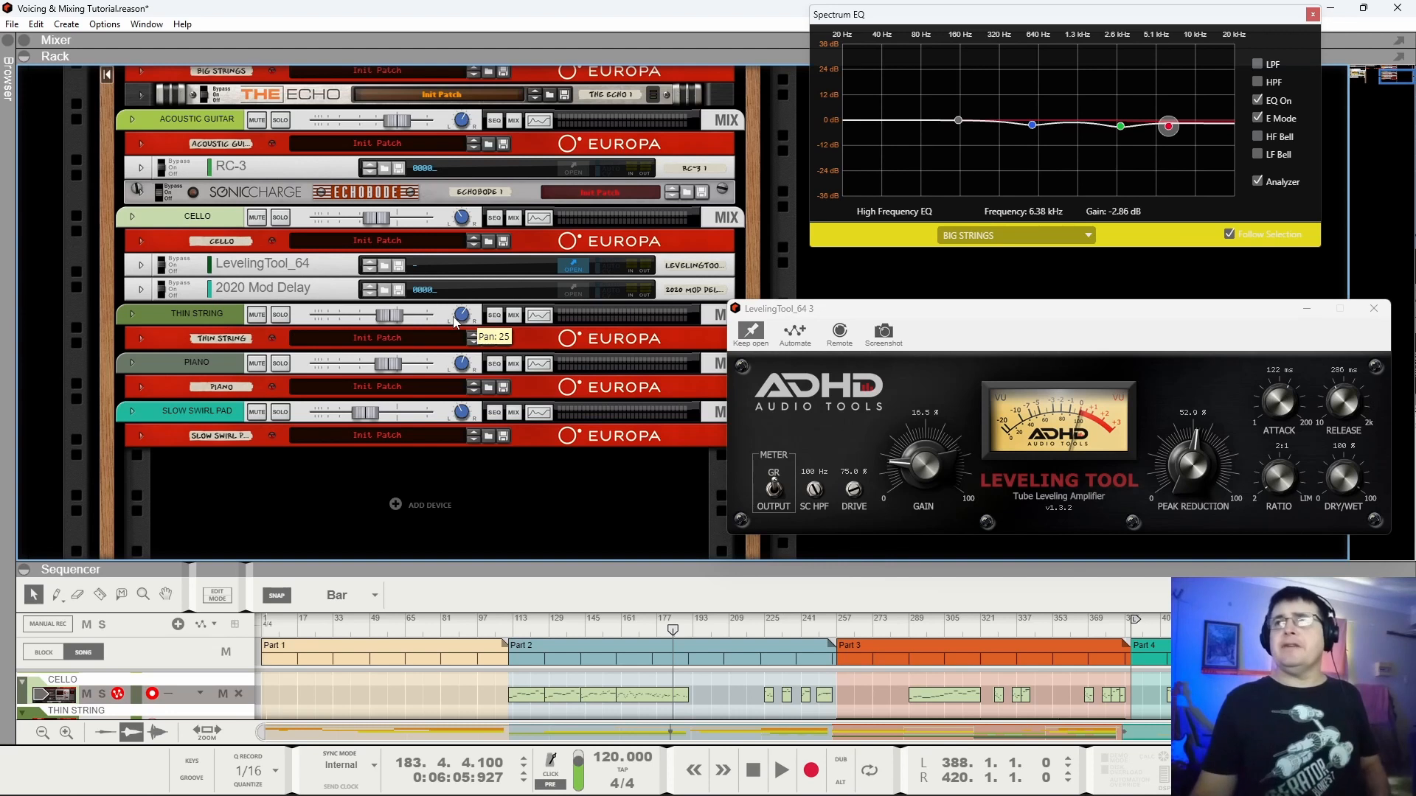
{"action": "left_click", "coordinate": [1120, 128]}
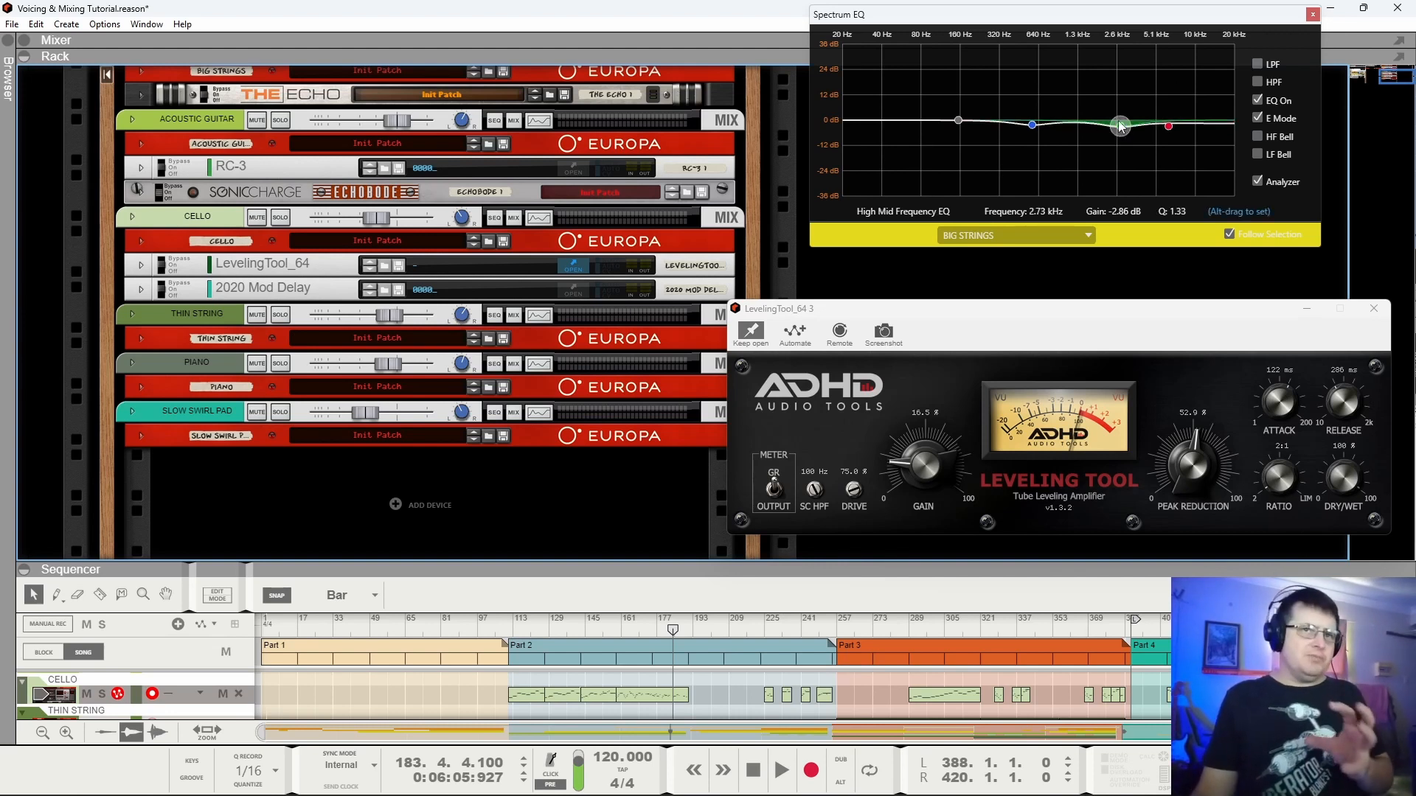
Play passages of Part 2 to hear the equalized Big Strings in the mix and stop playback.
{"action": "left_click", "coordinate": [652, 631]}
{"action": "key", "text": "space"}
{"action": "scroll", "coordinate": [718, 660], "scroll_direction": "up", "scroll_amount": 3}
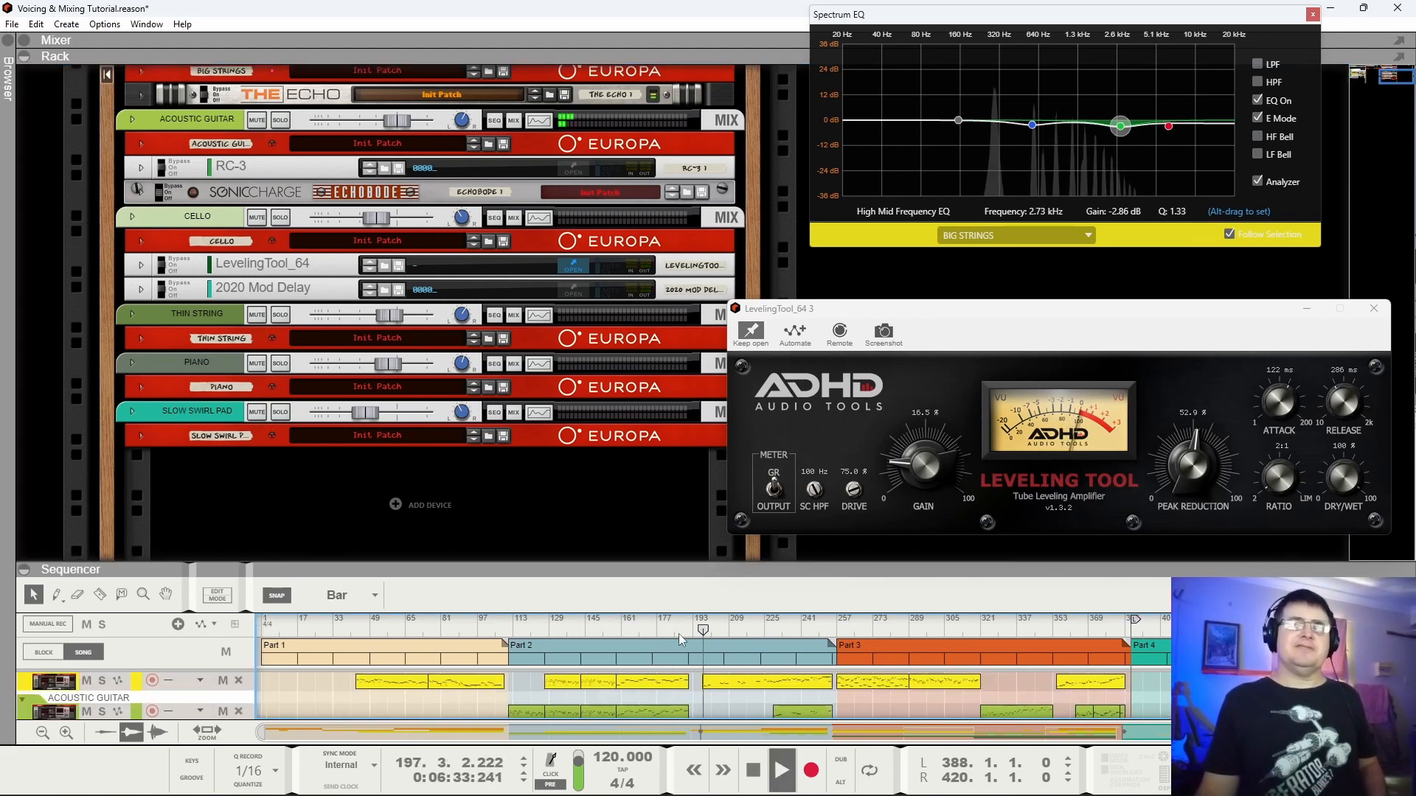
{"action": "left_click", "coordinate": [549, 627]}
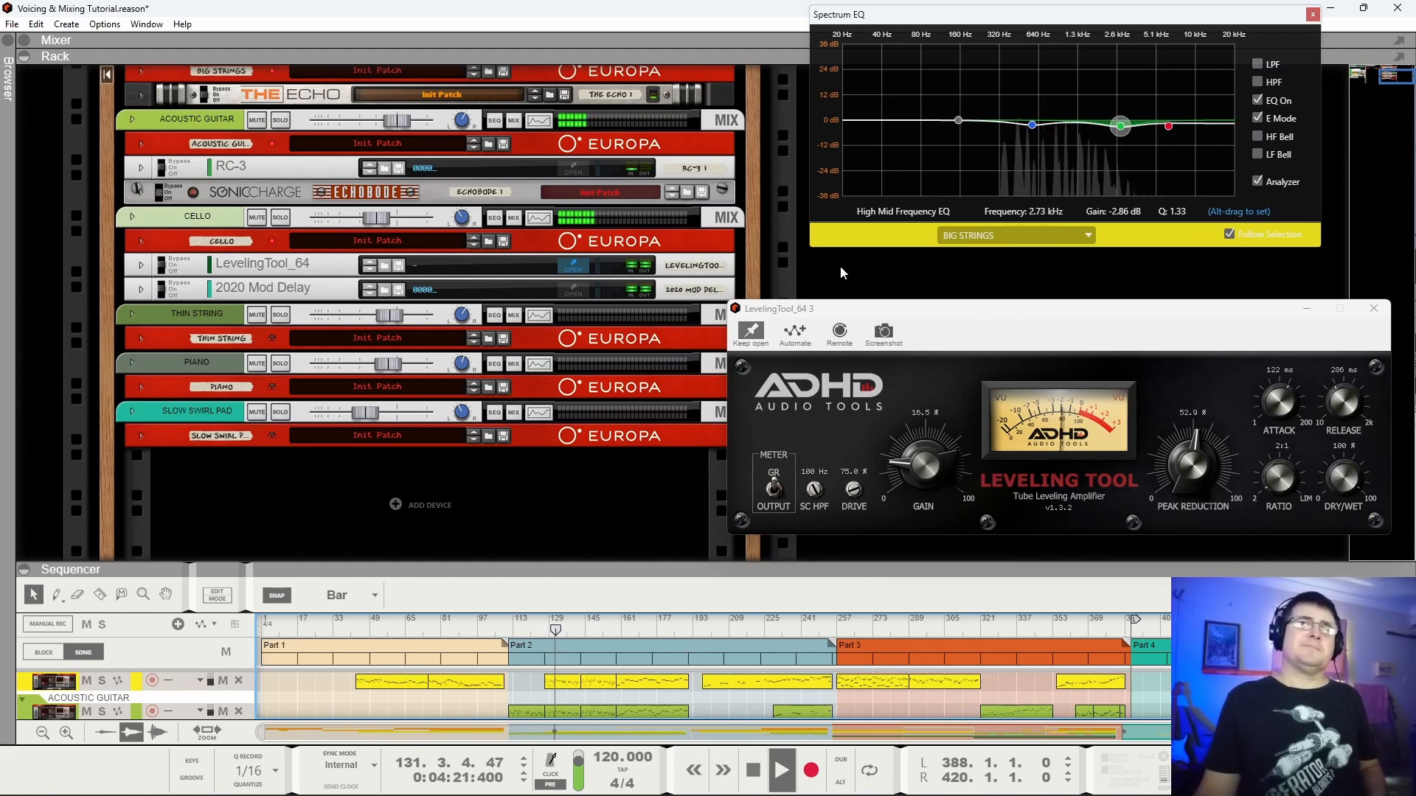
{"action": "key", "text": "space"}
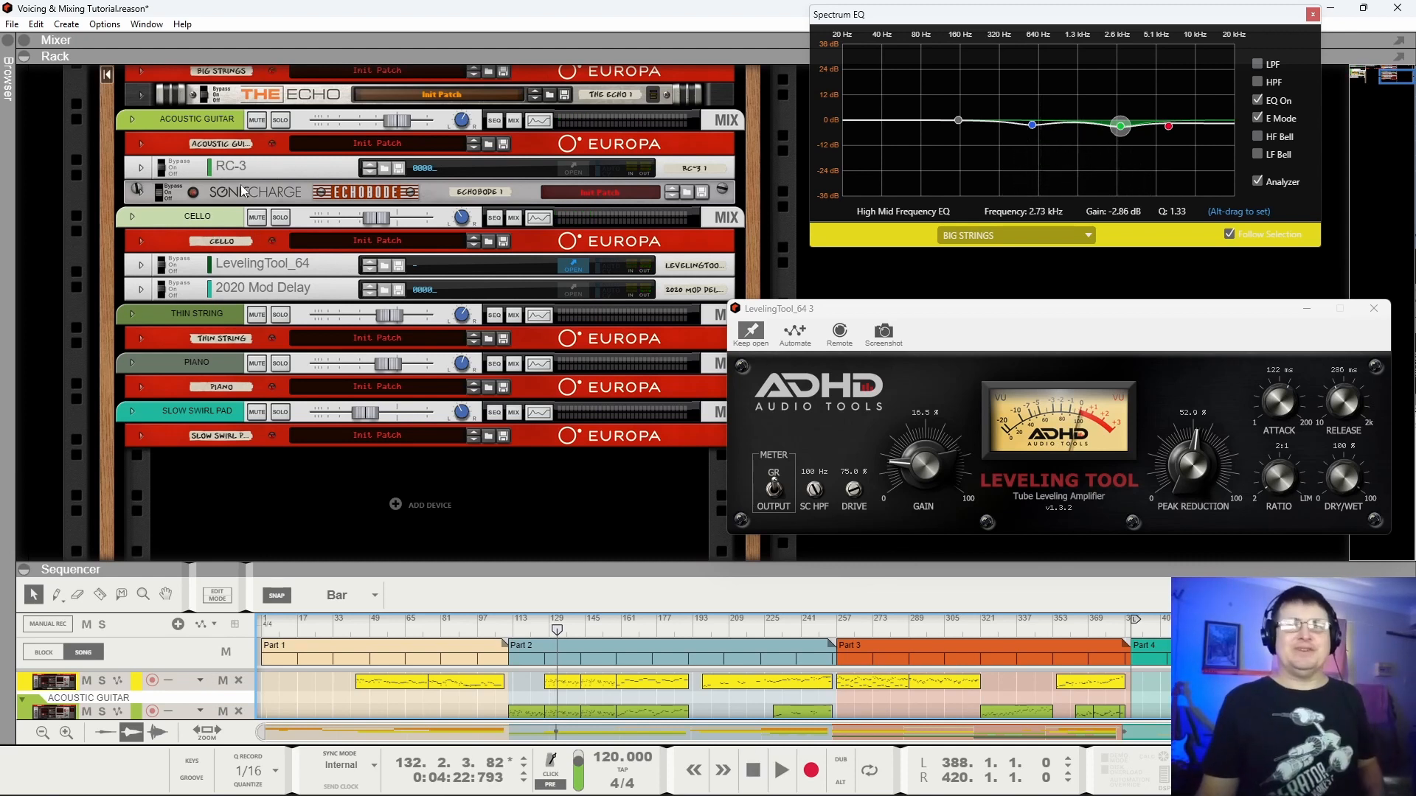
{"action": "scroll", "coordinate": [198, 223], "scroll_direction": "down", "scroll_amount": 2}
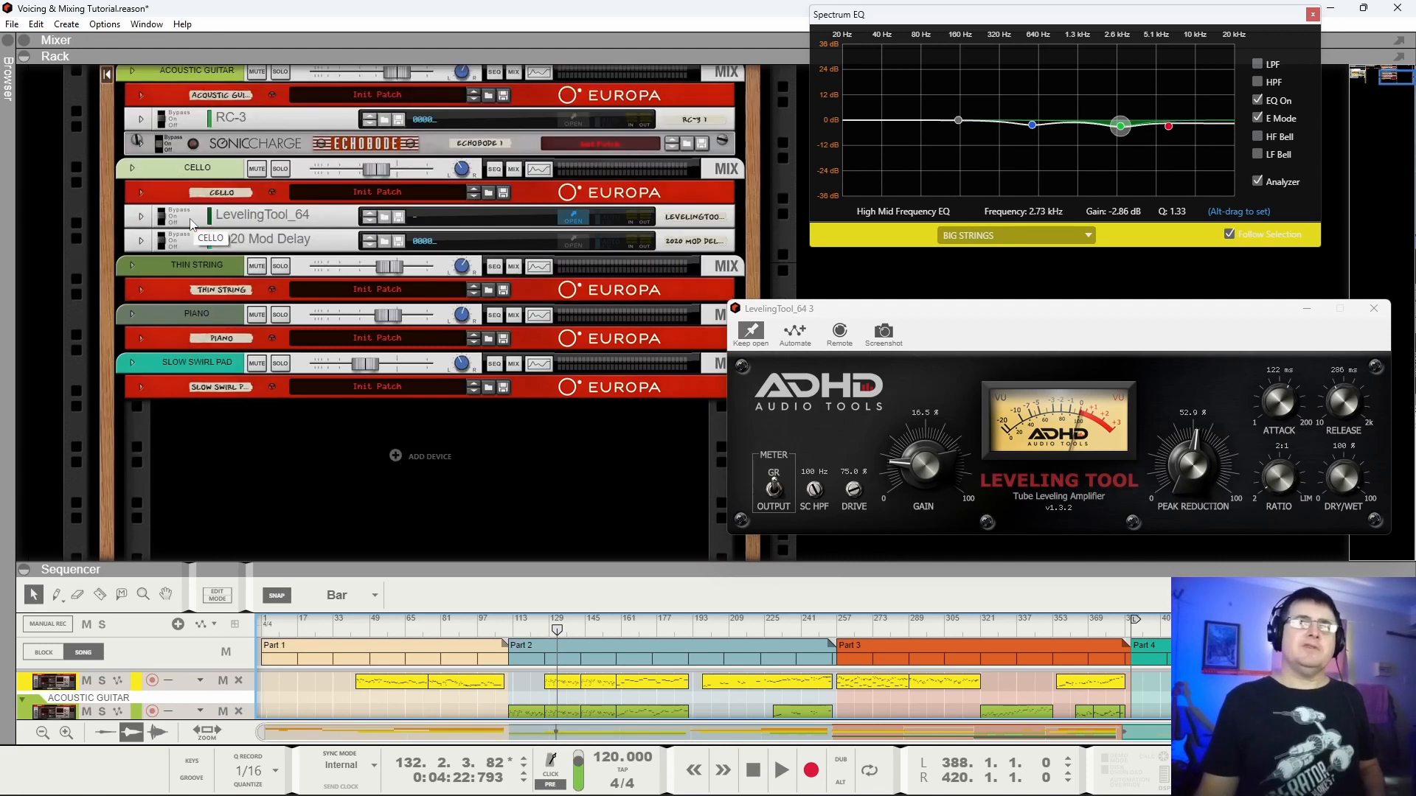
Select the Thin String channel, close the Leveling Tool window, play from the start of Part 3, expand Thin String's Europa, and stop.
{"action": "left_click", "coordinate": [233, 267]}
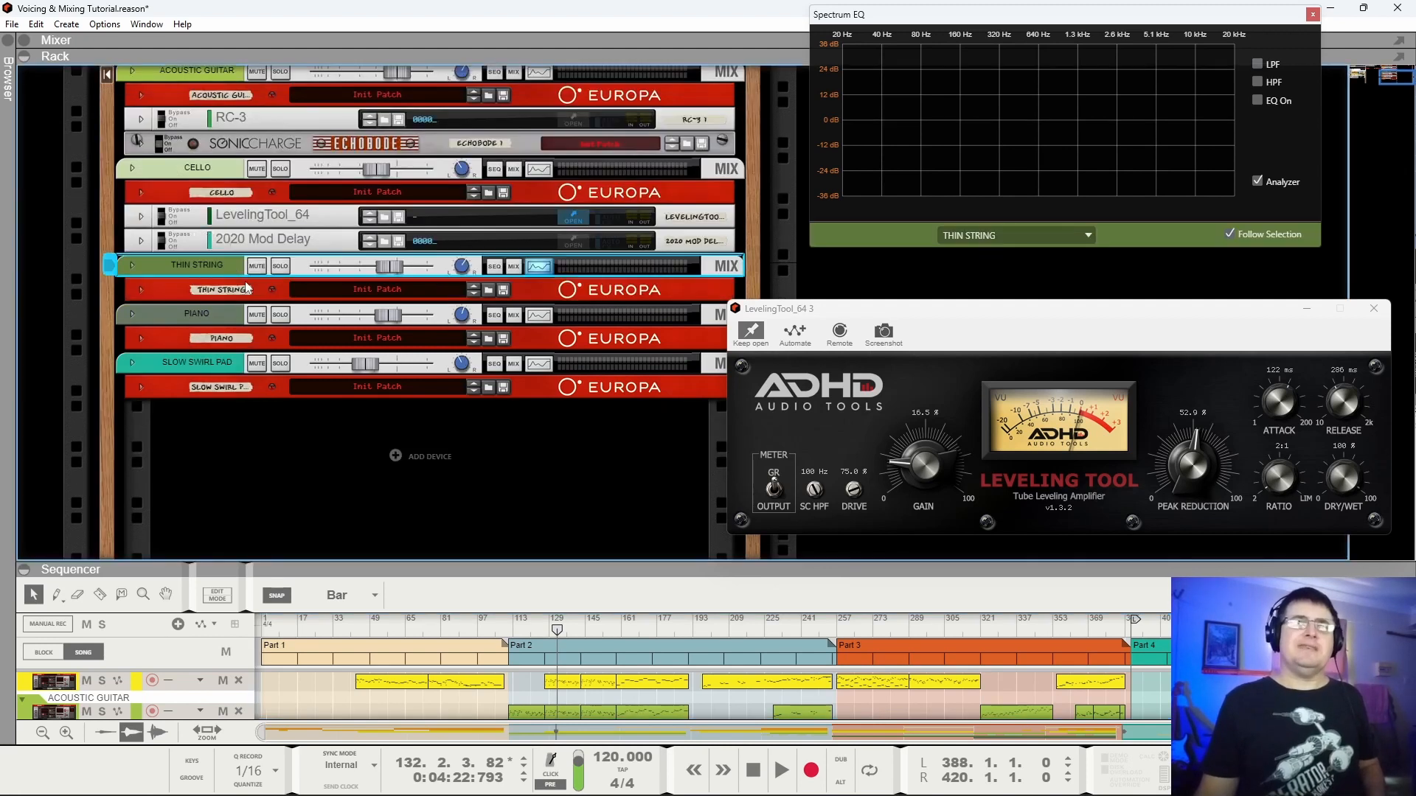
{"action": "left_click", "coordinate": [1373, 308]}
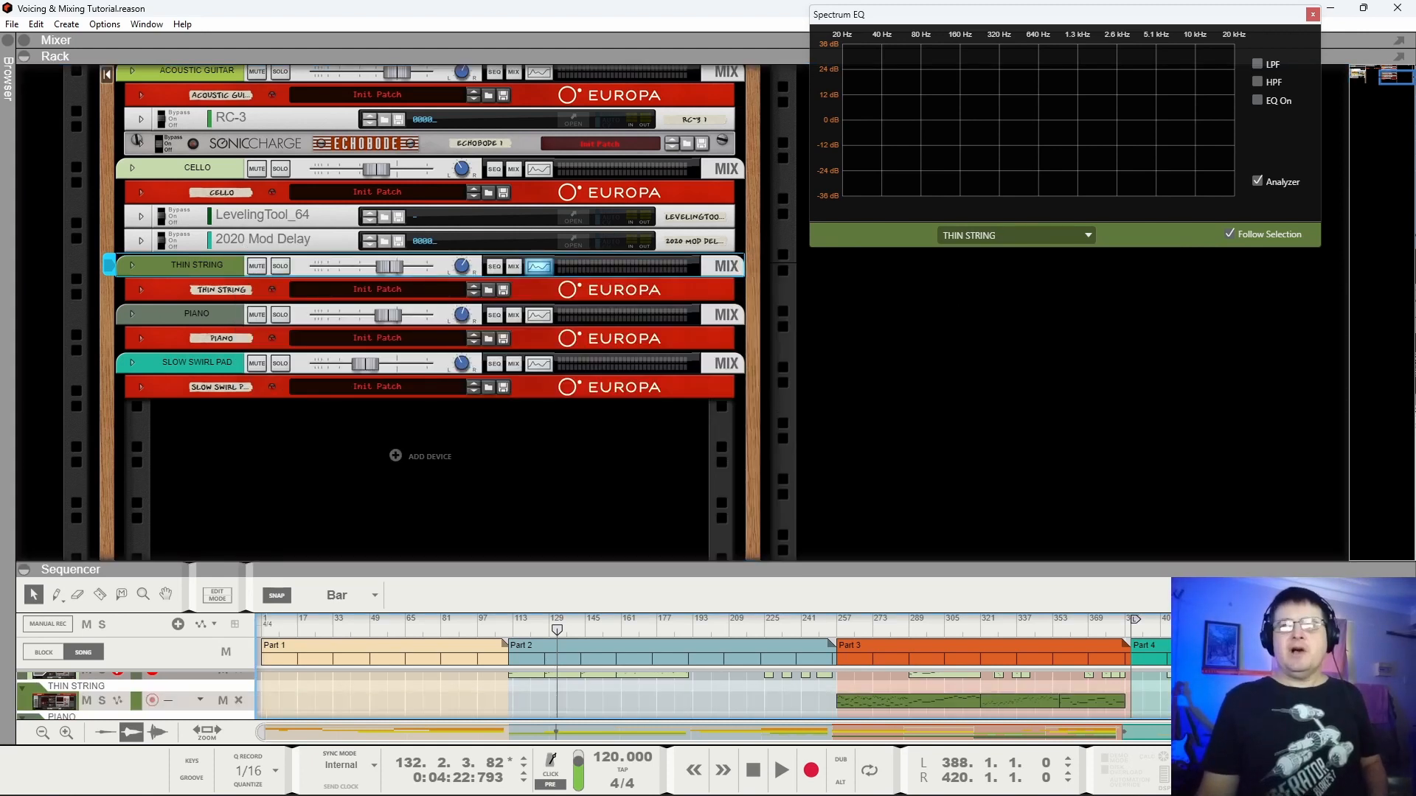
{"action": "left_click", "coordinate": [838, 628]}
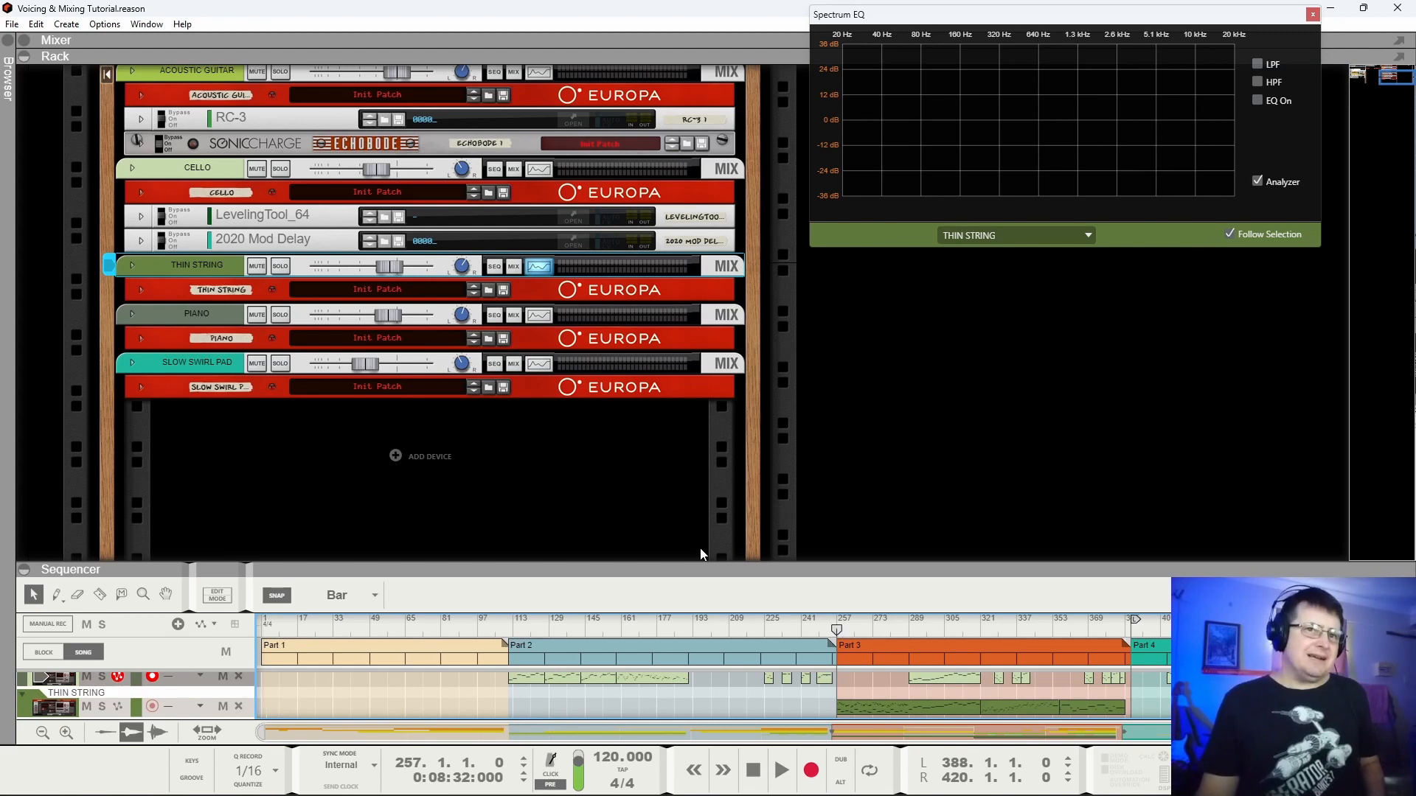
{"action": "key", "text": "space"}
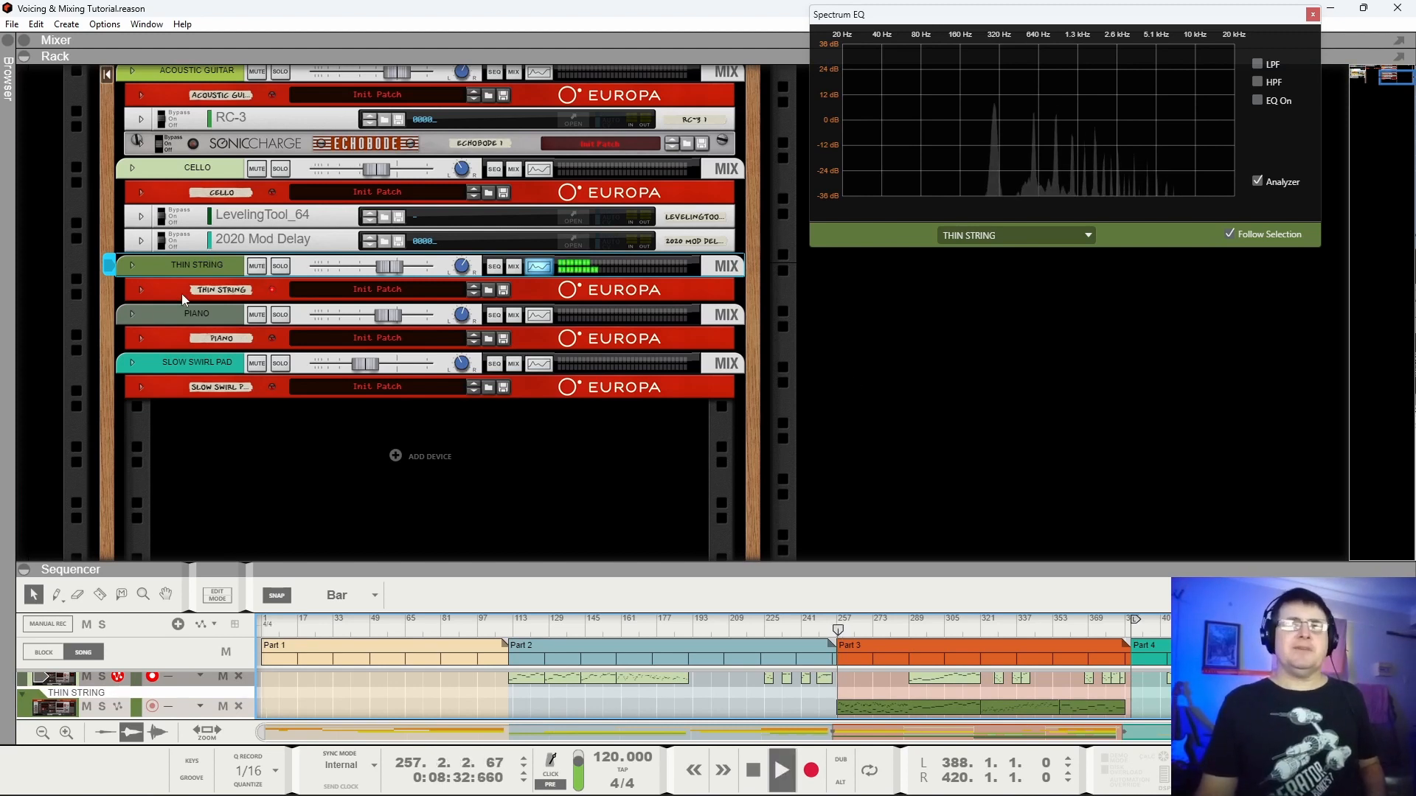
{"action": "left_click", "coordinate": [143, 289]}
{"action": "left_click", "coordinate": [140, 289]}
{"action": "scroll", "coordinate": [313, 317], "scroll_direction": "down", "scroll_amount": 3}
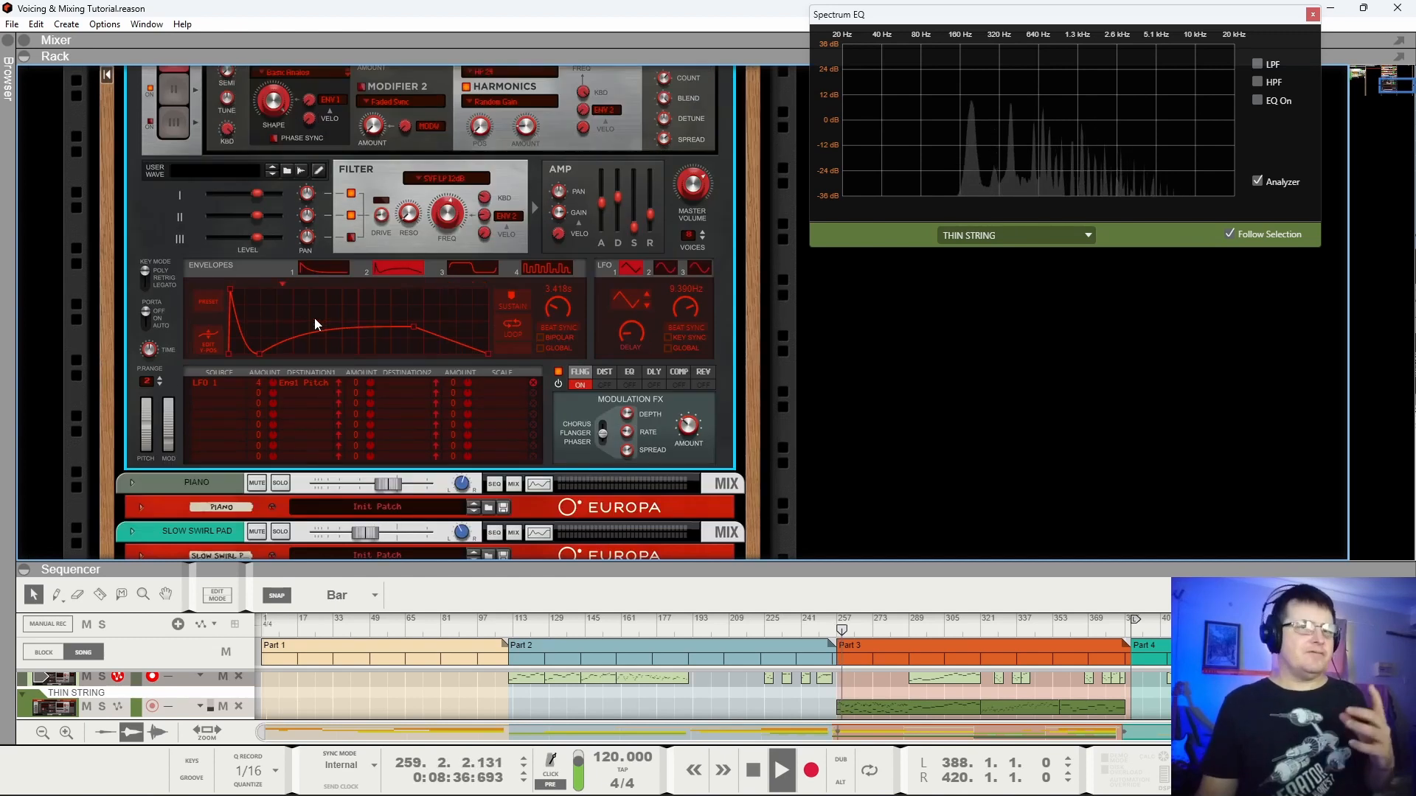
{"action": "key", "text": "space"}
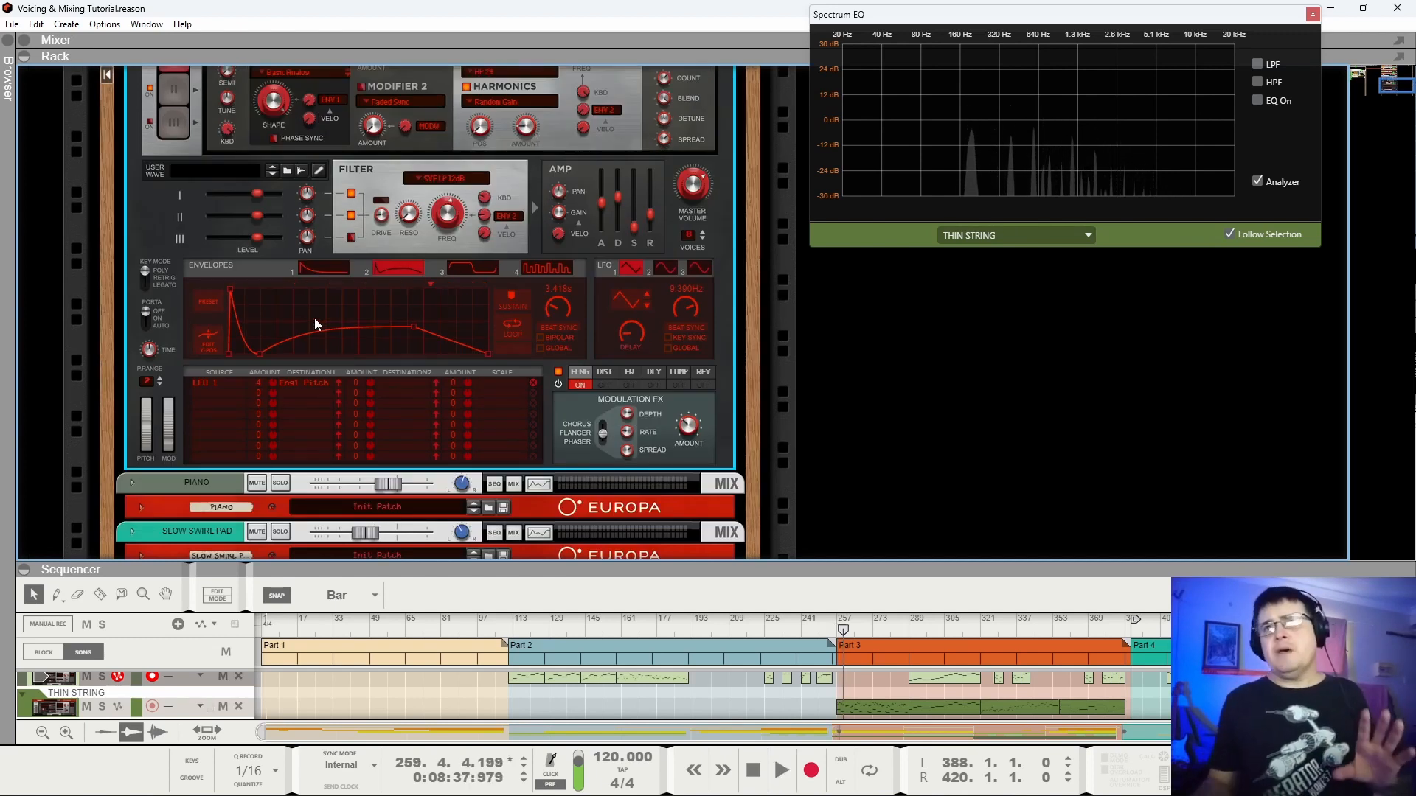
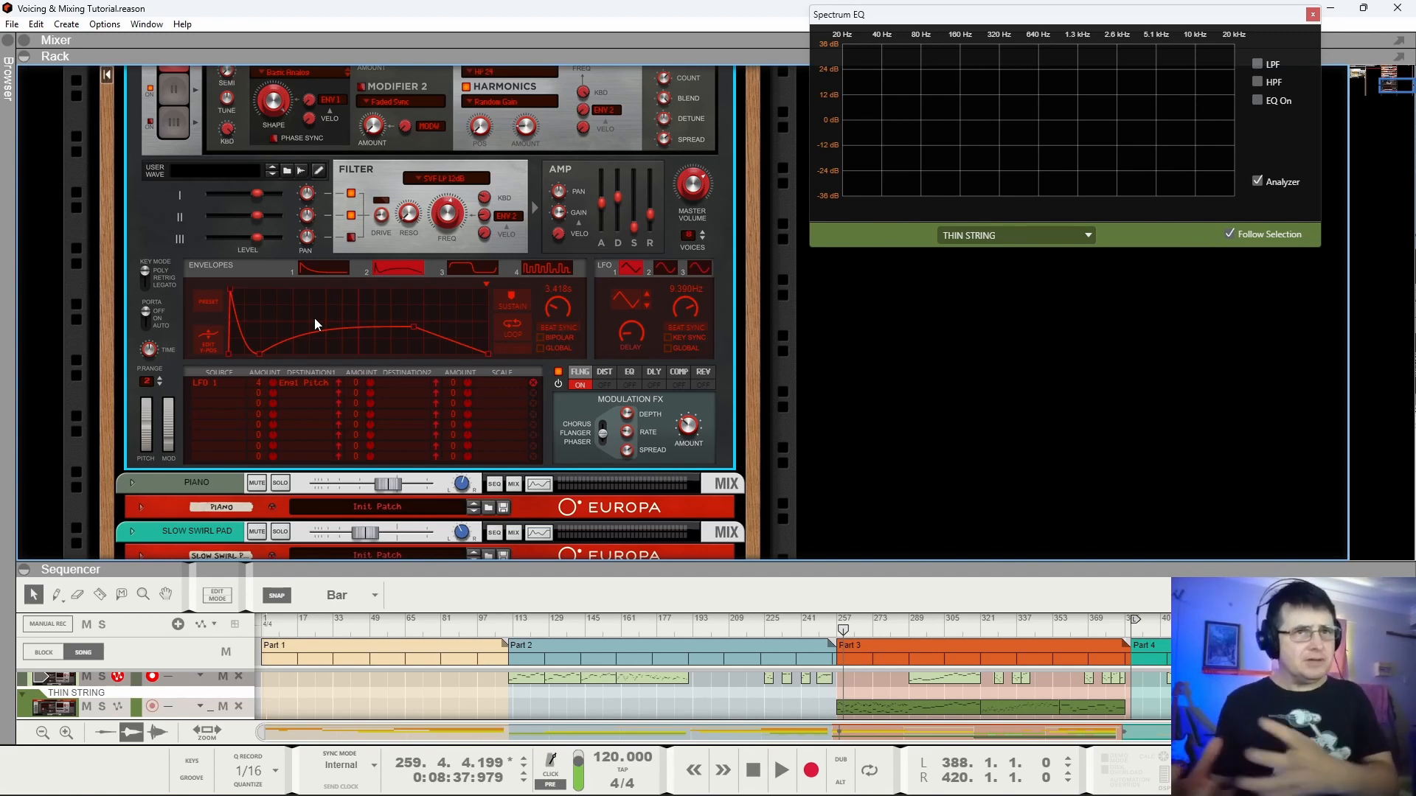
Play Part 3 from its start again and solo the Thin String channel.
{"action": "scroll", "coordinate": [314, 317], "scroll_direction": "up", "scroll_amount": 2}
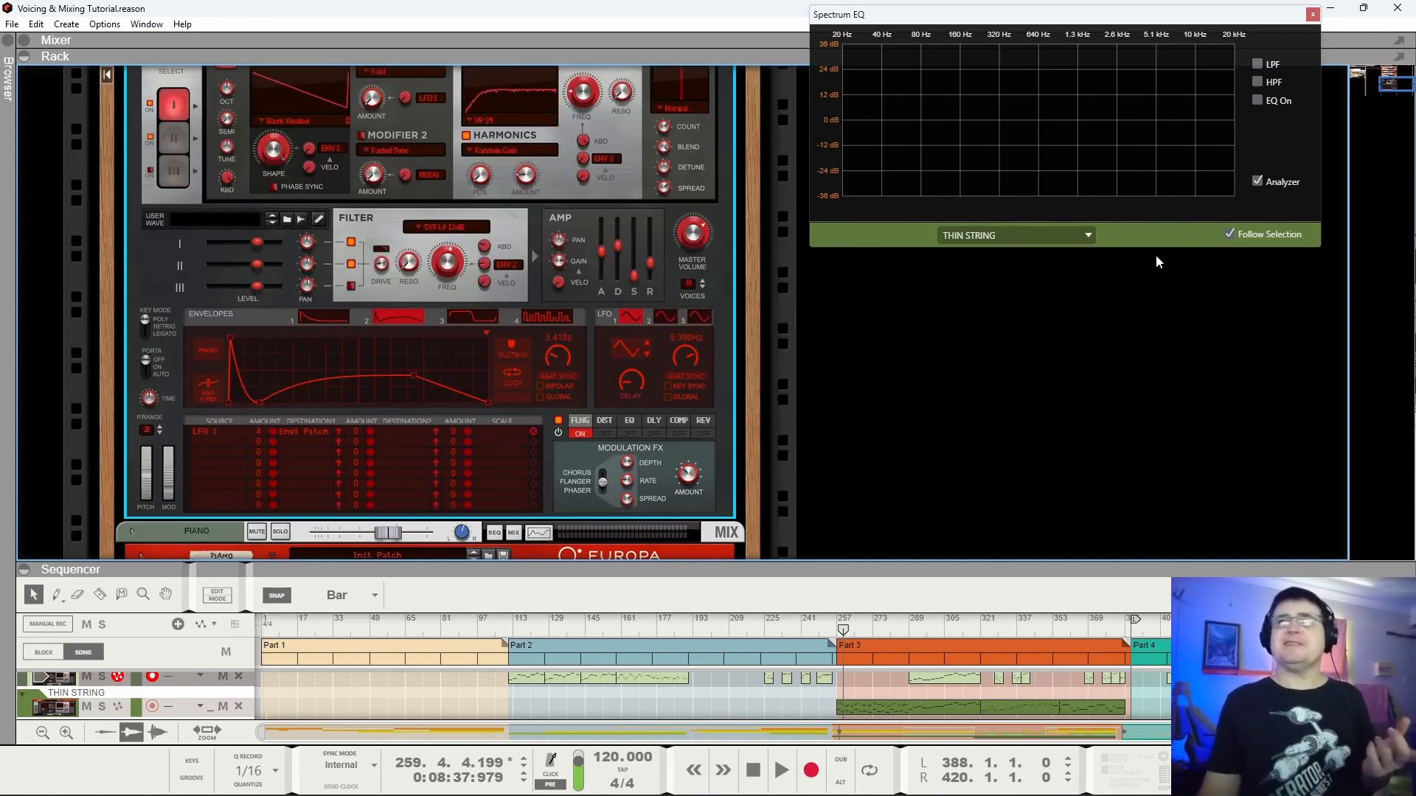
{"action": "left_click_drag", "start_coordinate": [1398, 88], "coordinate": [1400, 89]}
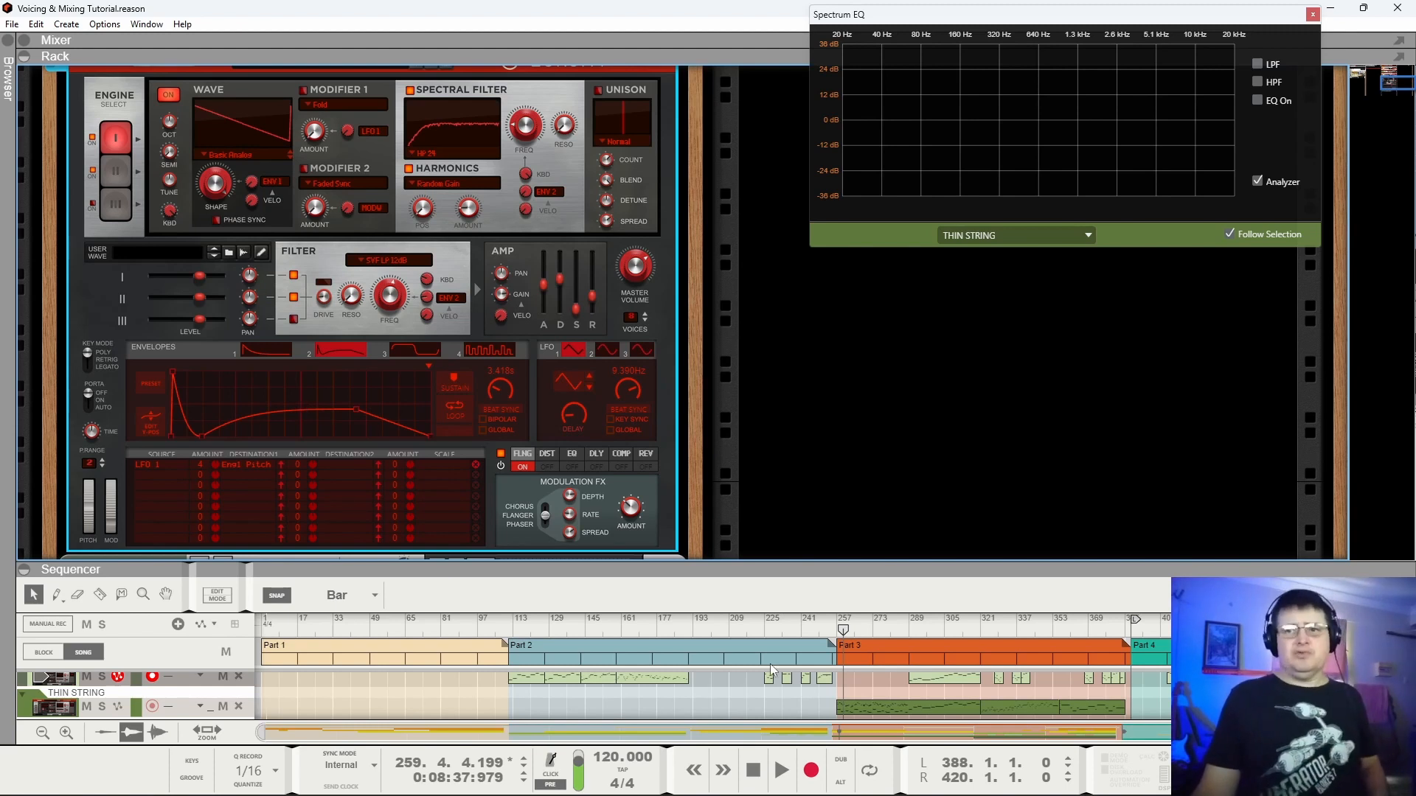
{"action": "left_click_drag", "start_coordinate": [843, 631], "coordinate": [839, 632]}
{"action": "key", "text": "space"}
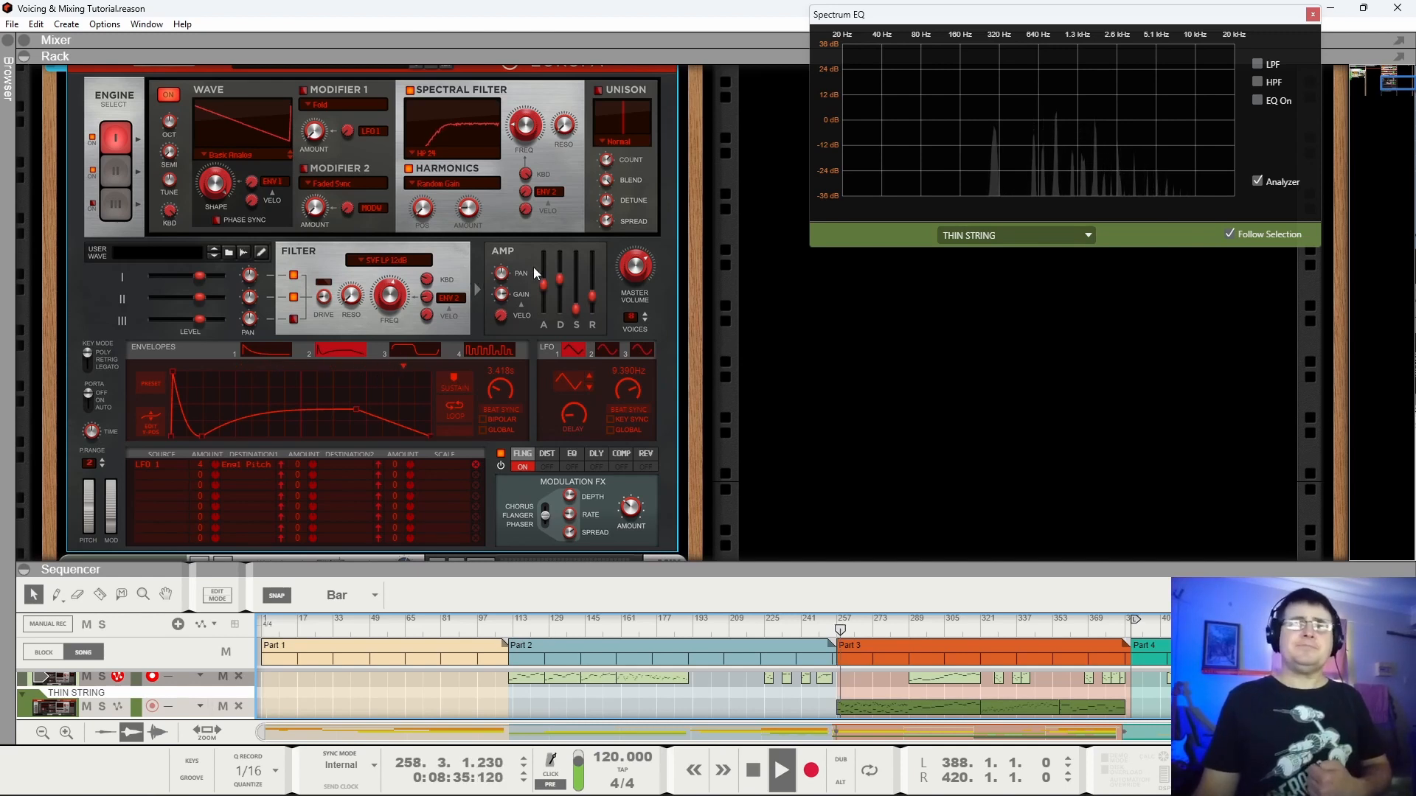
{"action": "scroll", "coordinate": [148, 136], "scroll_direction": "up", "scroll_amount": 1}
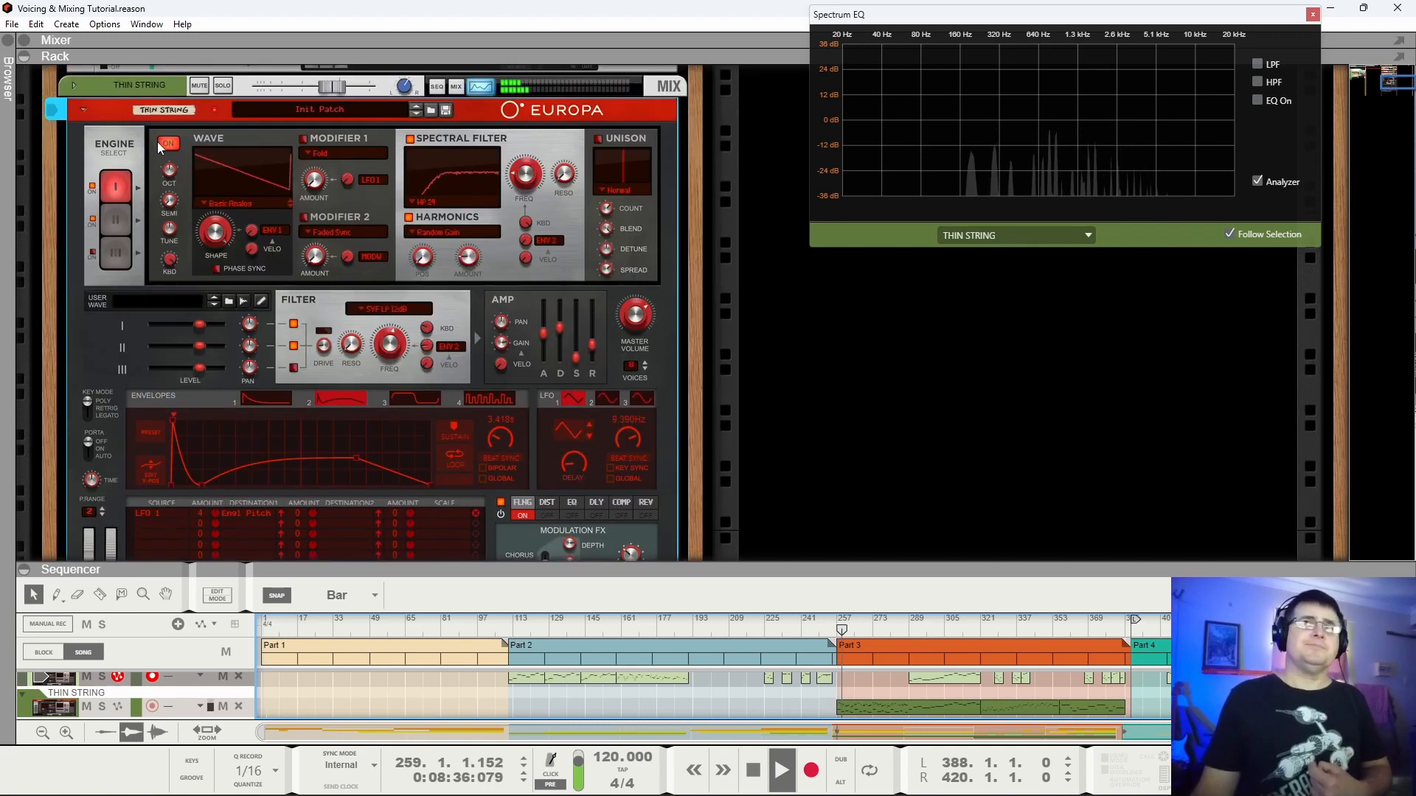
{"action": "left_click", "coordinate": [223, 87]}
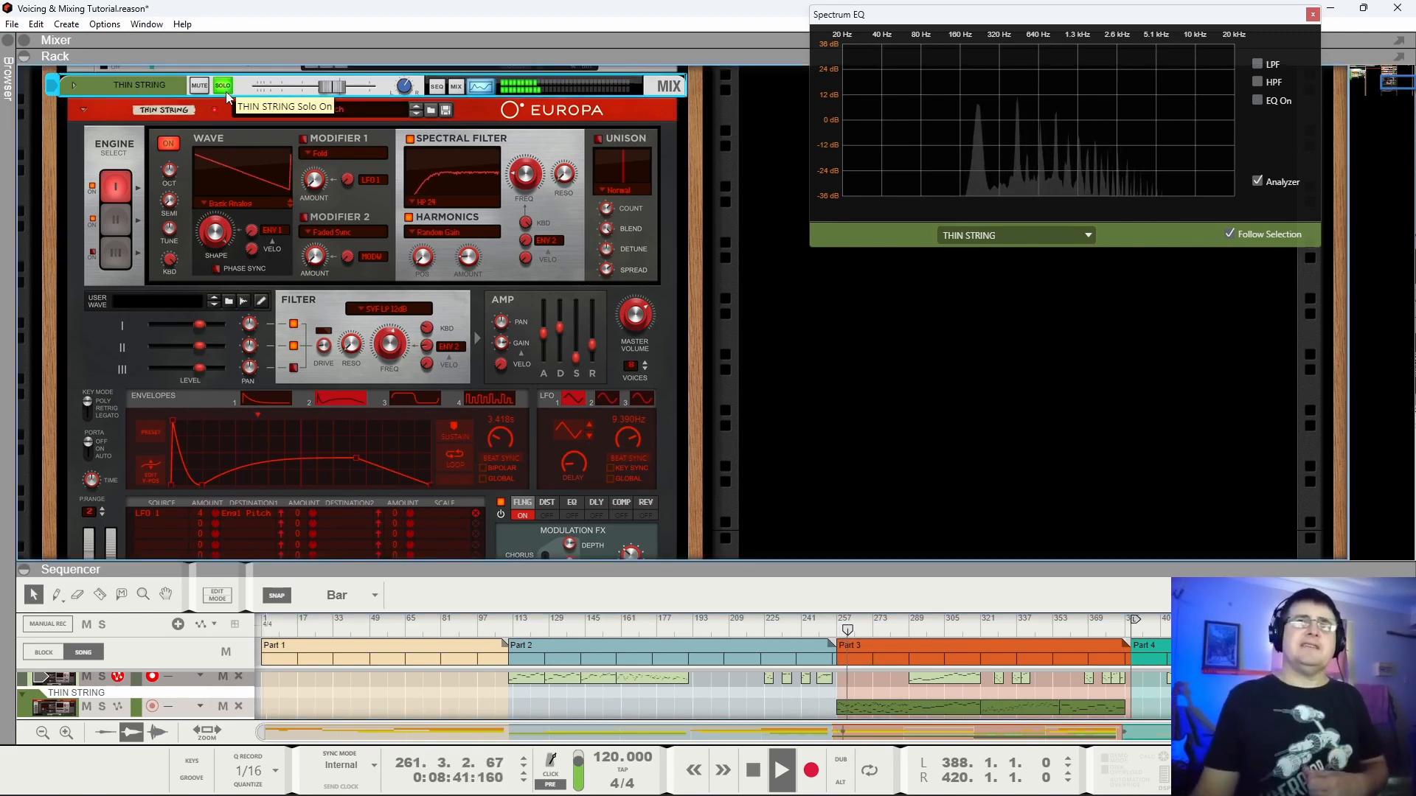
Add Benedict Roff-Marsh's MoDelay 2021 effect to the Thin String Europa while the part plays.
{"action": "scroll", "coordinate": [296, 234], "scroll_direction": "down", "scroll_amount": 3}
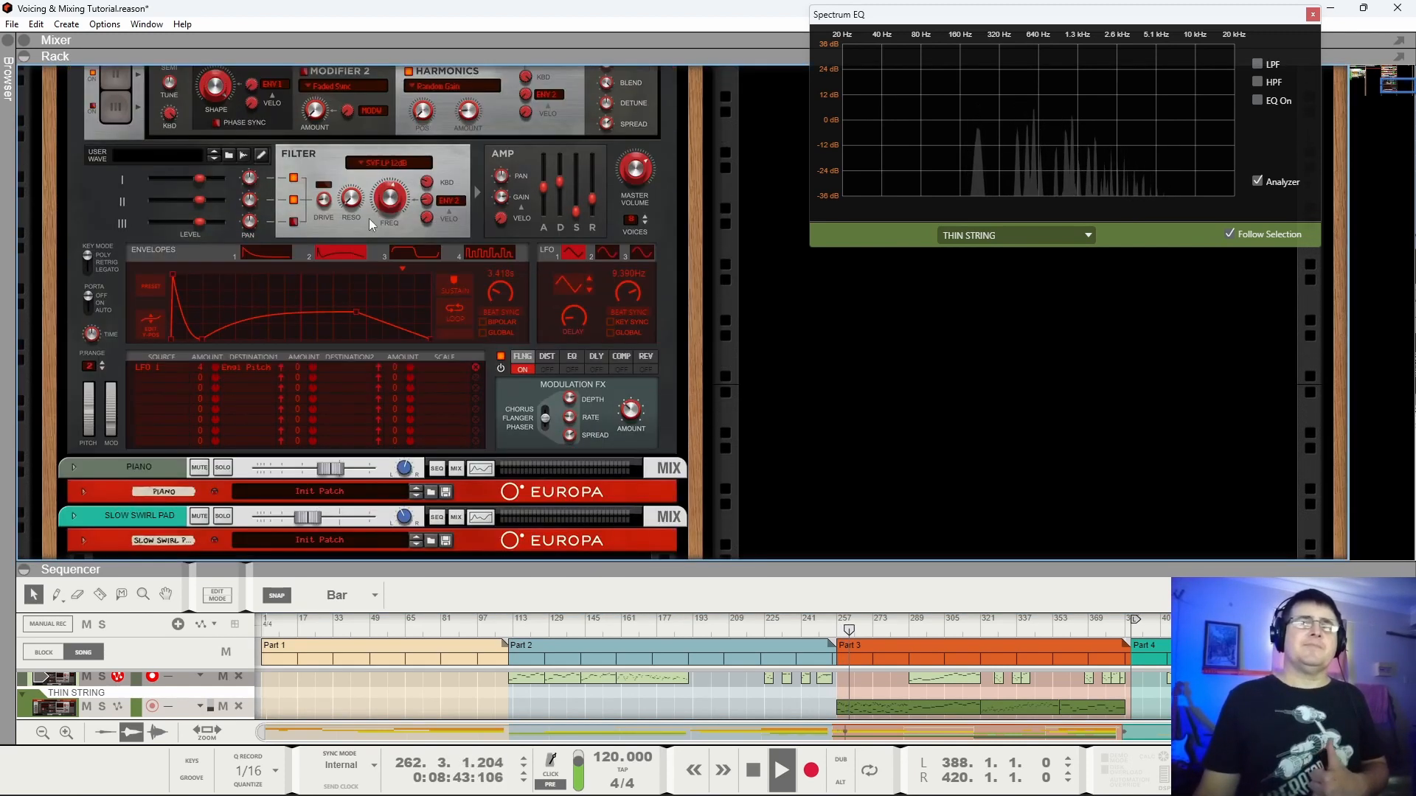
{"action": "right_click", "coordinate": [538, 440]}
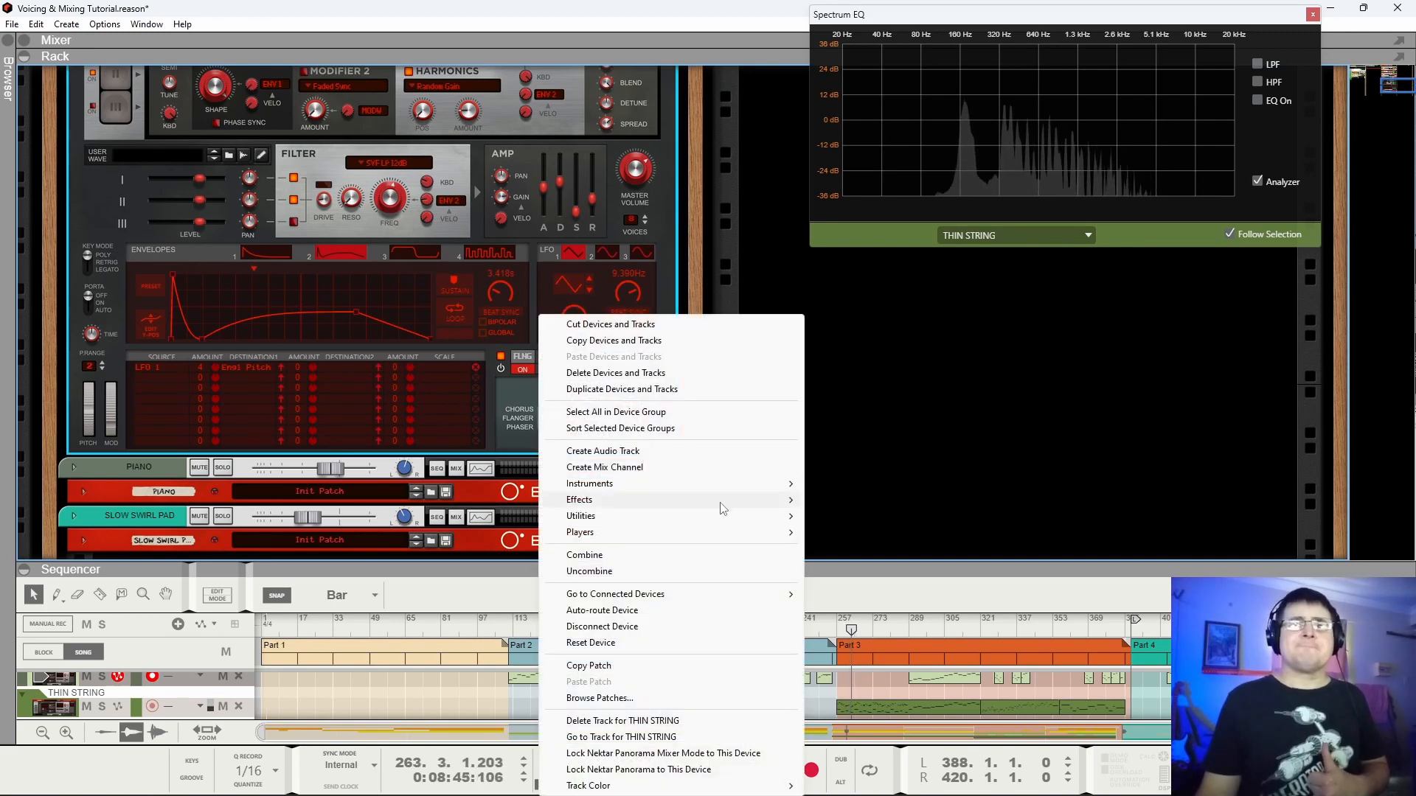
{"action": "mouse_move", "coordinate": [733, 504]}
{"action": "mouse_move", "coordinate": [804, 503]}
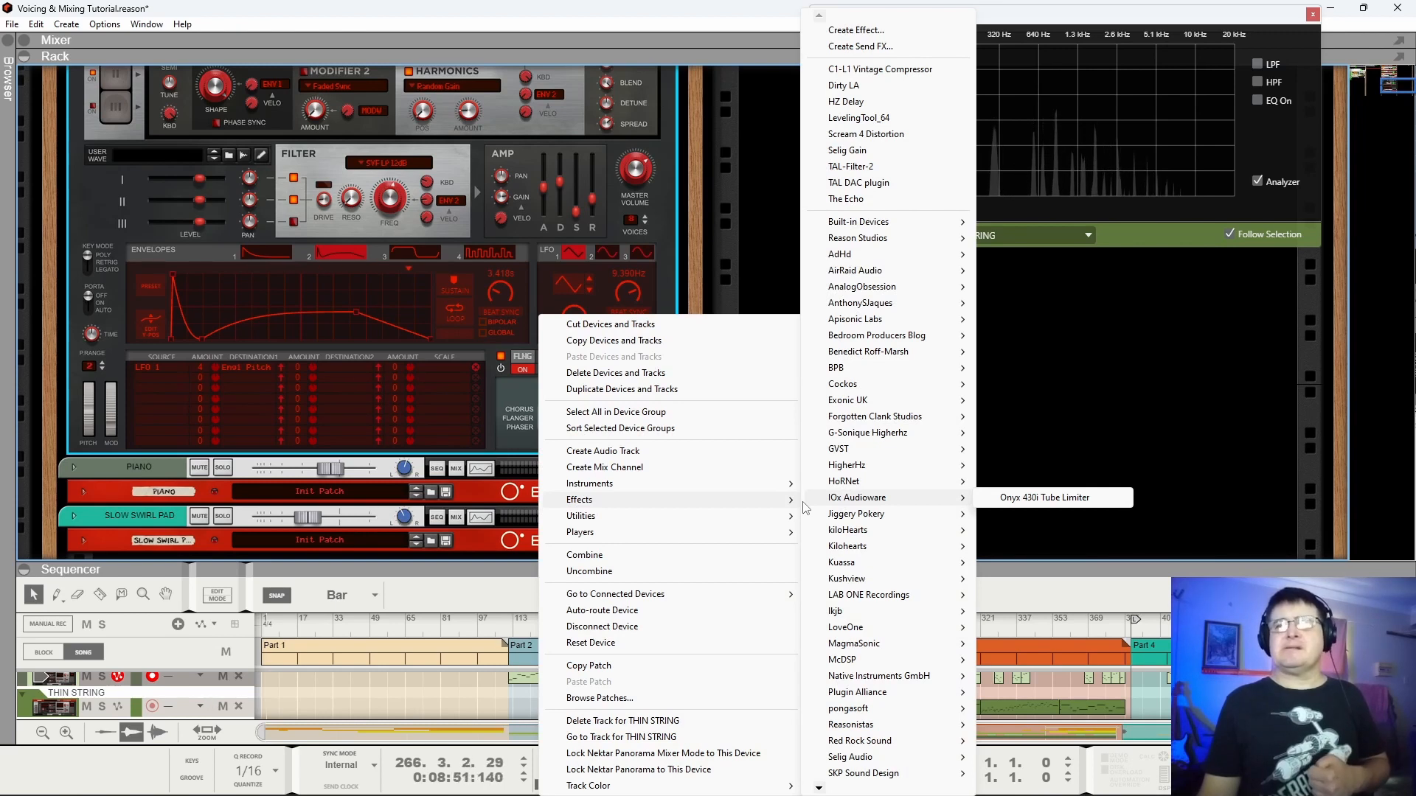
{"action": "mouse_move", "coordinate": [878, 354]}
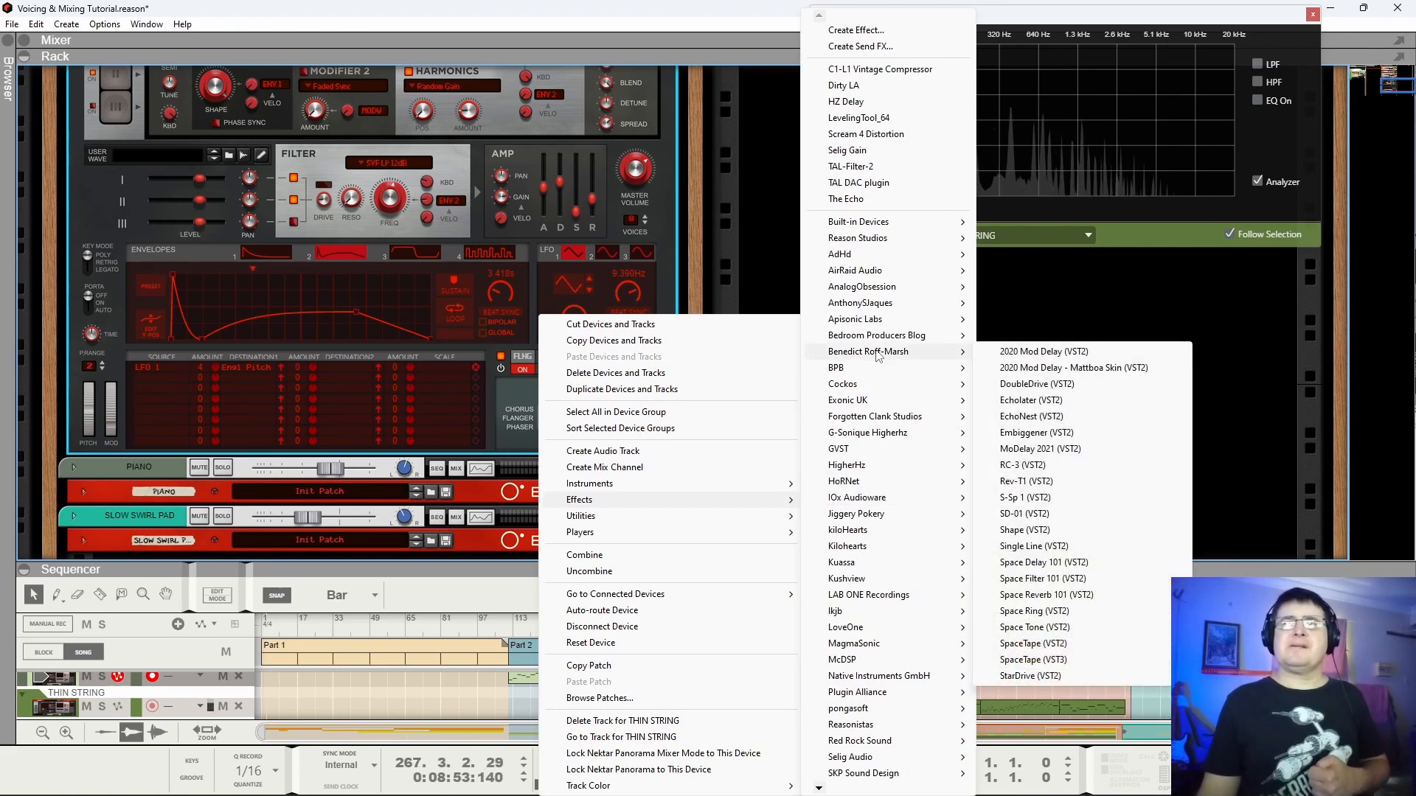
{"action": "left_click", "coordinate": [1029, 448]}
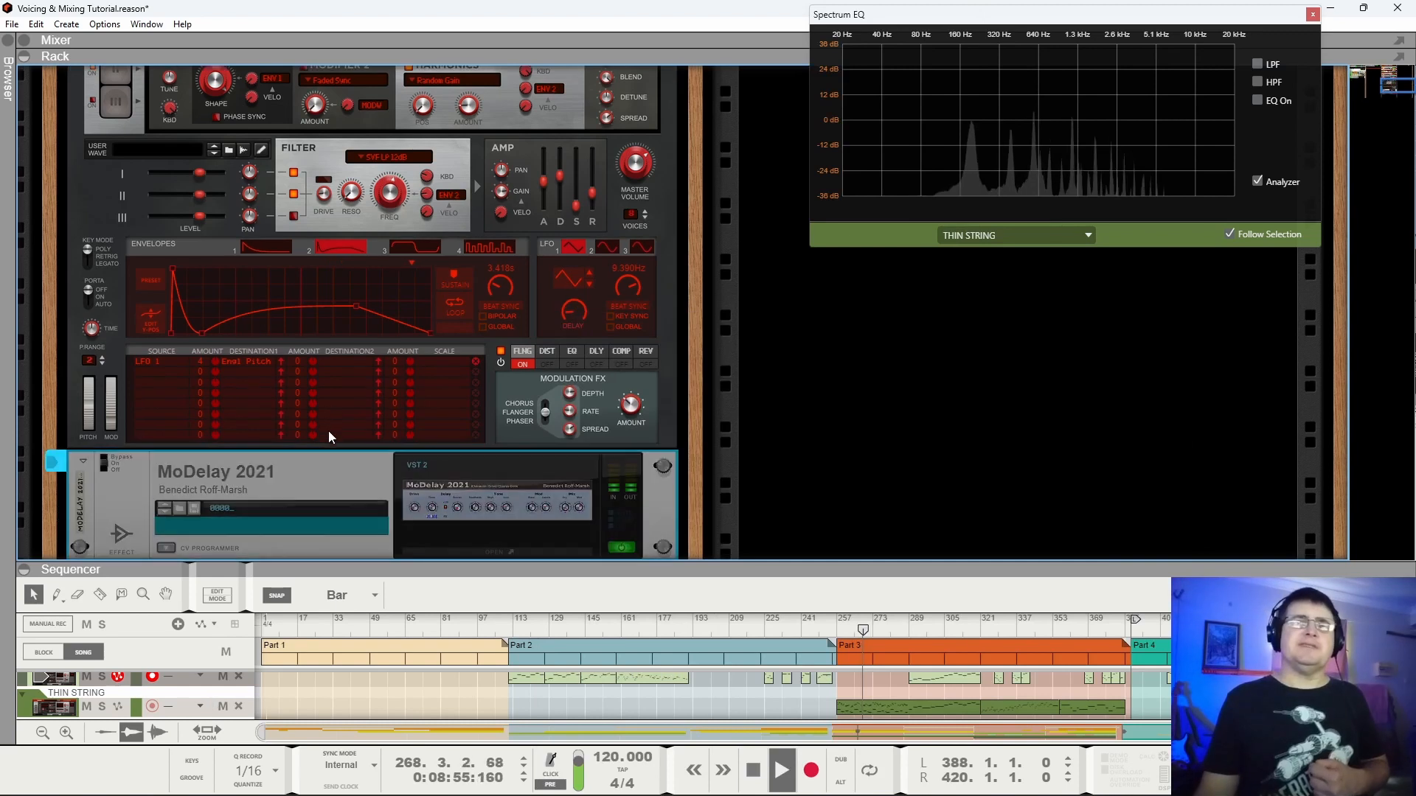
Open the MoDelay 2021 window and keep it open, collapse Thin String's Europa, and select the delay device.
{"action": "left_click", "coordinate": [442, 500]}
{"action": "left_click_drag", "start_coordinate": [390, 46], "coordinate": [815, 349]}
{"action": "left_click", "coordinate": [481, 369]}
{"action": "scroll", "coordinate": [233, 162], "scroll_direction": "up", "scroll_amount": 5}
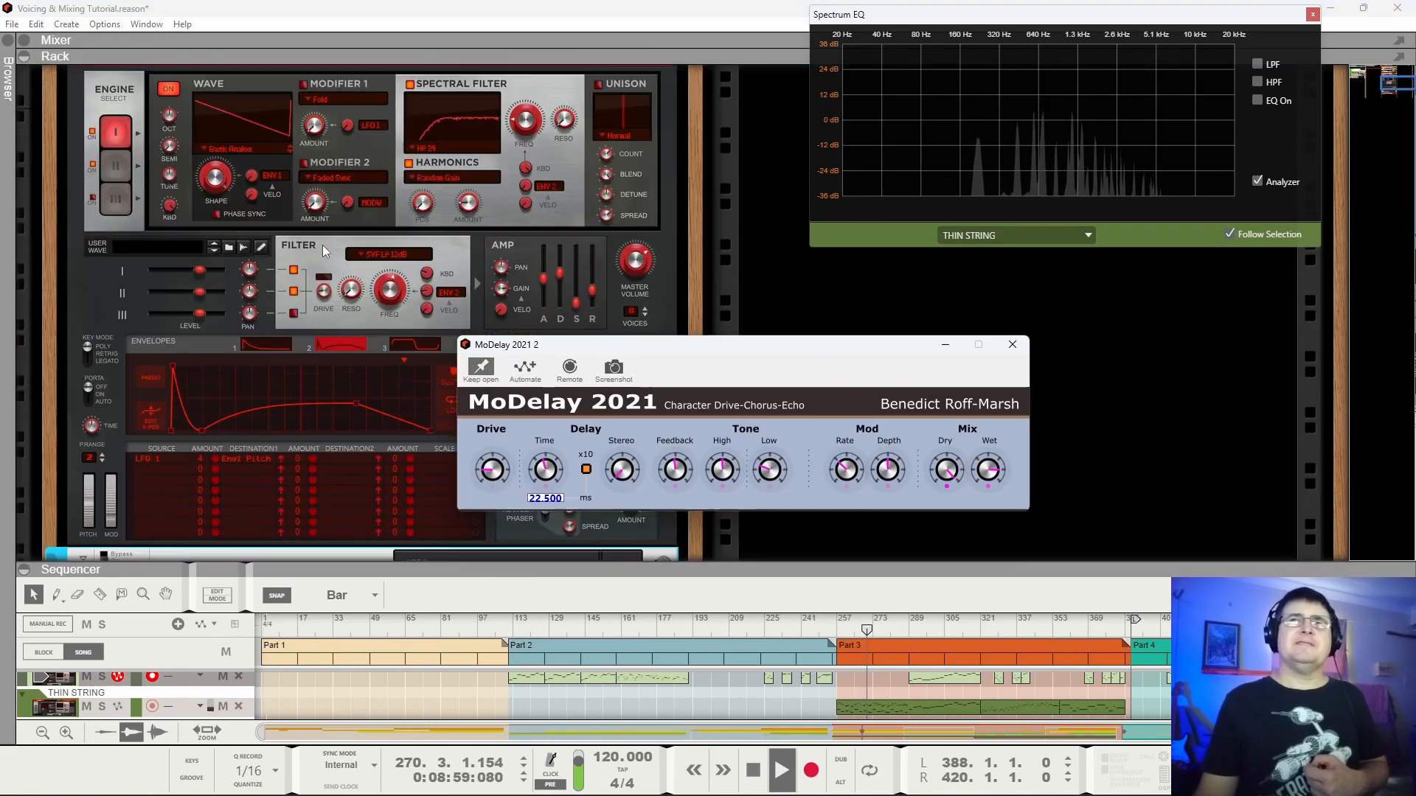
{"action": "left_click", "coordinate": [223, 178]}
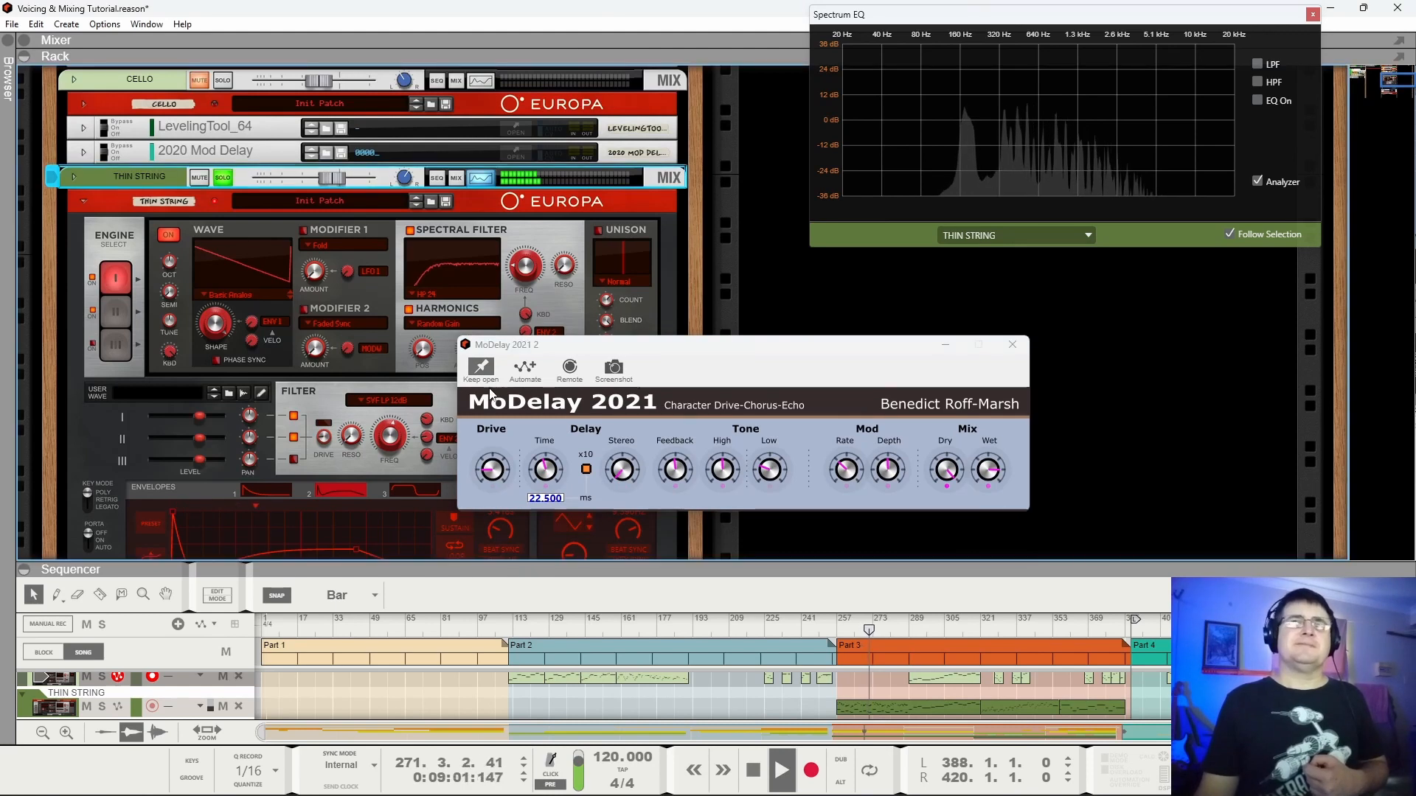
{"action": "left_click", "coordinate": [83, 207]}
{"action": "left_click", "coordinate": [83, 203]}
{"action": "left_click", "coordinate": [116, 215]}
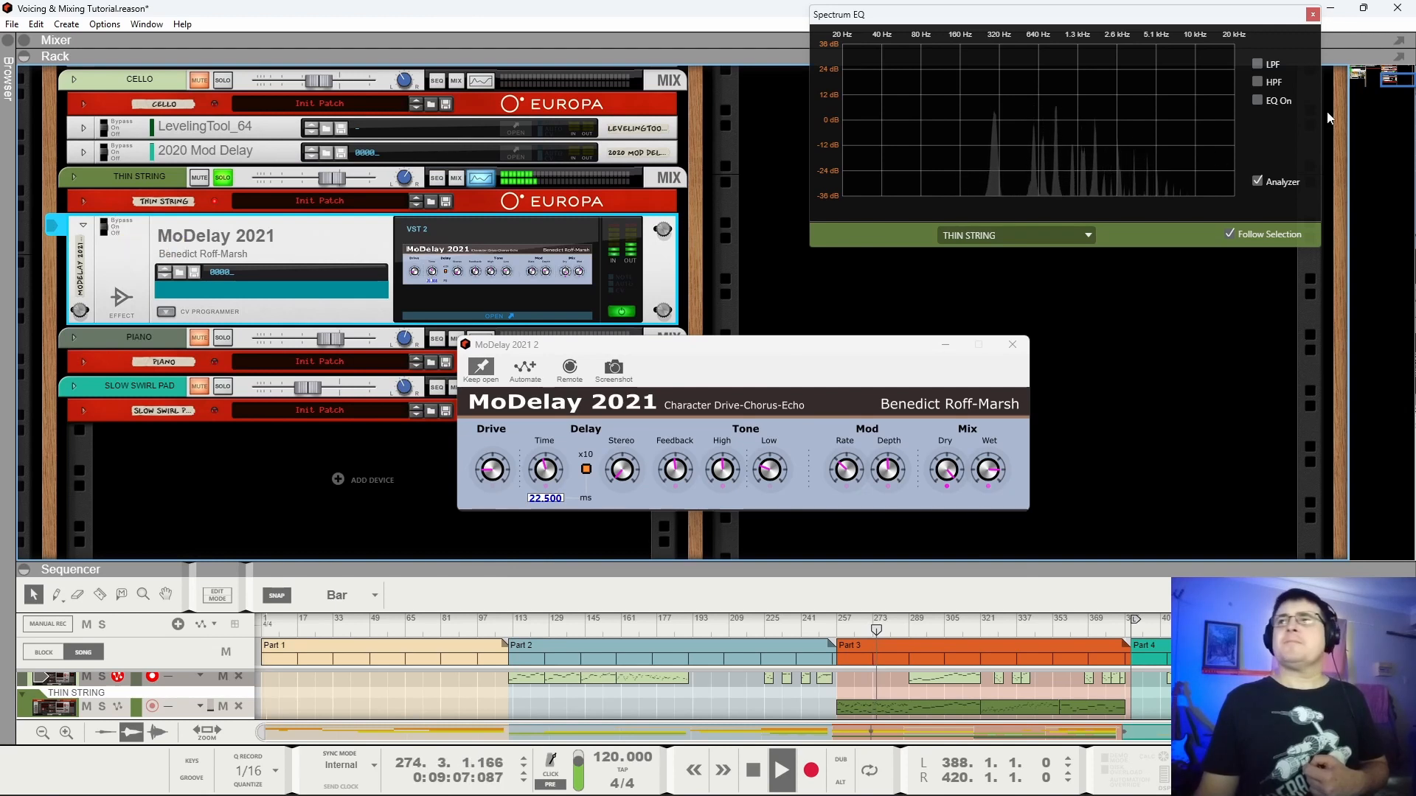
Enable Thin String's EQ, cut the lows and boost the high mids slightly, and set the high band to -1.90 dB at 6.19 kHz.
{"action": "left_click", "coordinate": [1257, 101]}
{"action": "left_click_drag", "start_coordinate": [1106, 119], "coordinate": [1134, 118]}
{"action": "left_click_drag", "start_coordinate": [959, 120], "coordinate": [895, 130]}
{"action": "left_click", "coordinate": [1163, 120]}
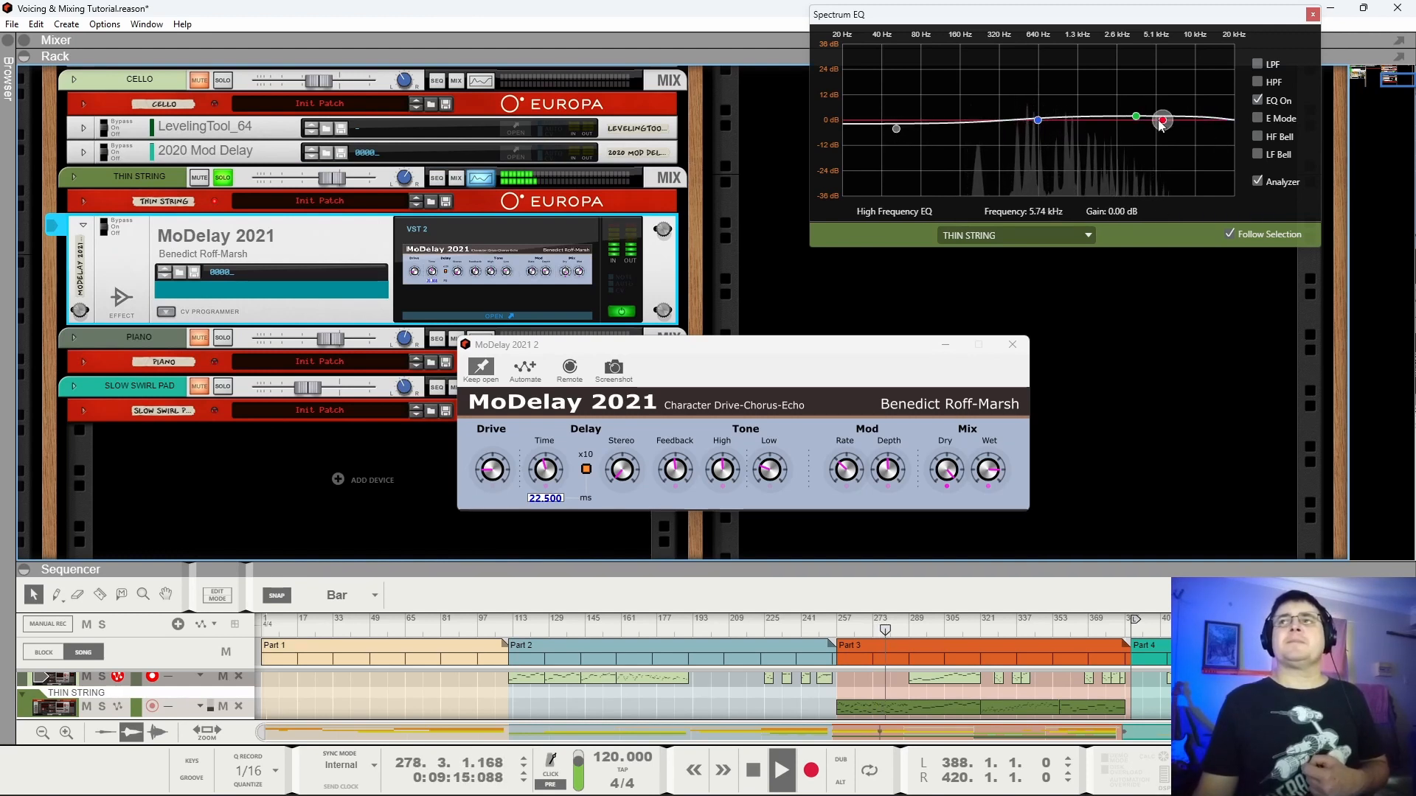
{"action": "left_click_drag", "start_coordinate": [1165, 125], "coordinate": [1167, 125]}
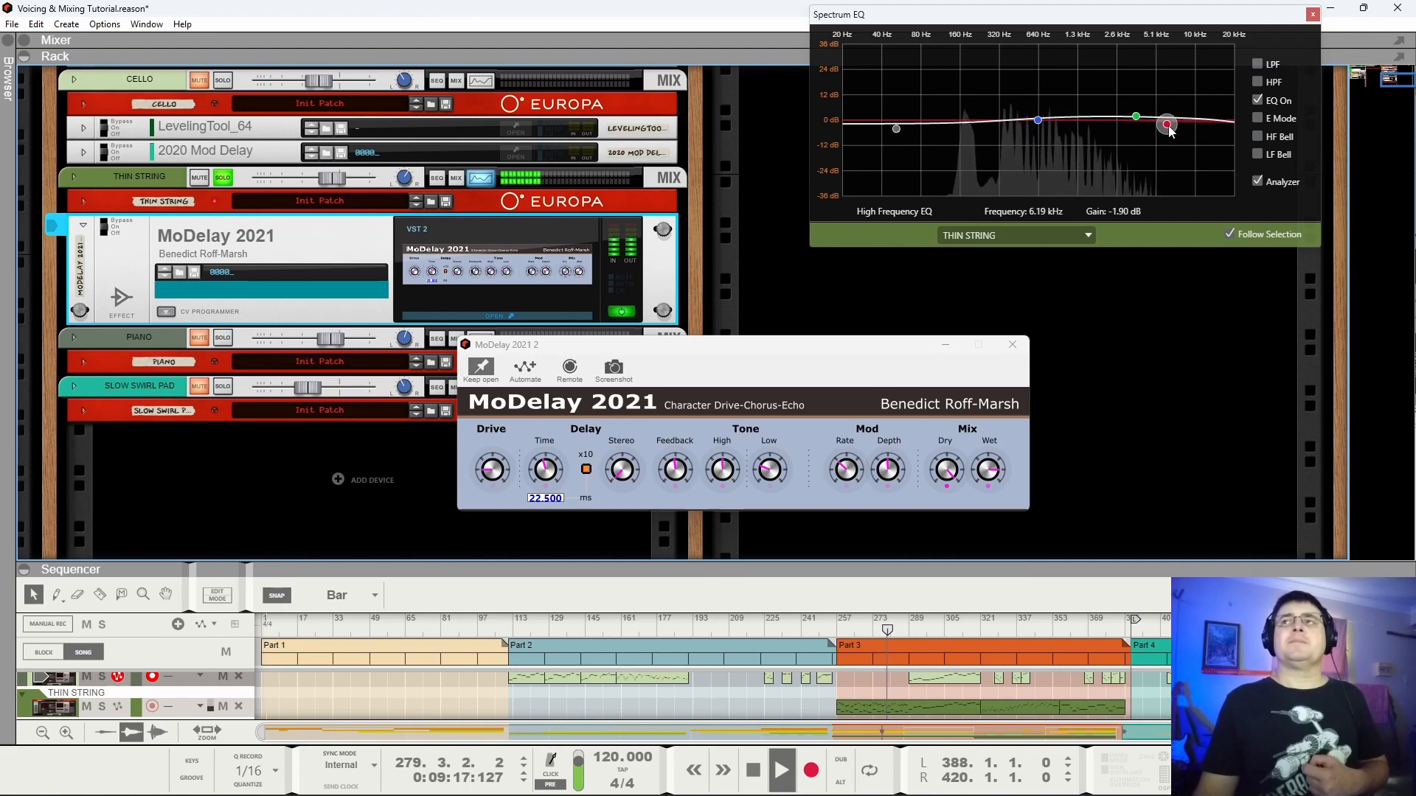
Unsolo Thin String and lower its channel level slightly within the full mix.
{"action": "left_click", "coordinate": [910, 646]}
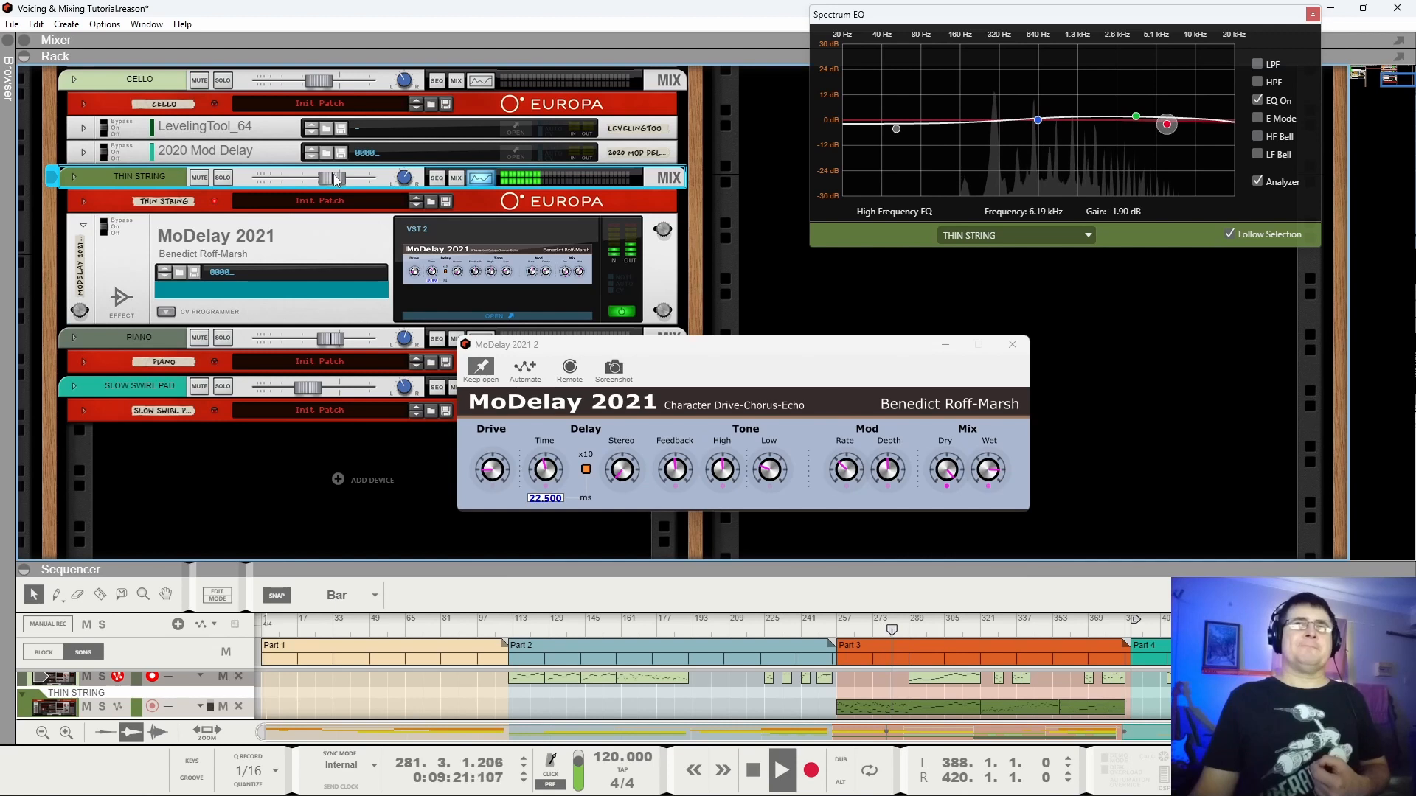
{"action": "mouse_move", "coordinate": [336, 181]}
{"action": "left_mouse_down"}
{"action": "mouse_move", "coordinate": [303, 186]}
{"action": "mouse_move", "coordinate": [330, 185]}
{"action": "left_mouse_up"}
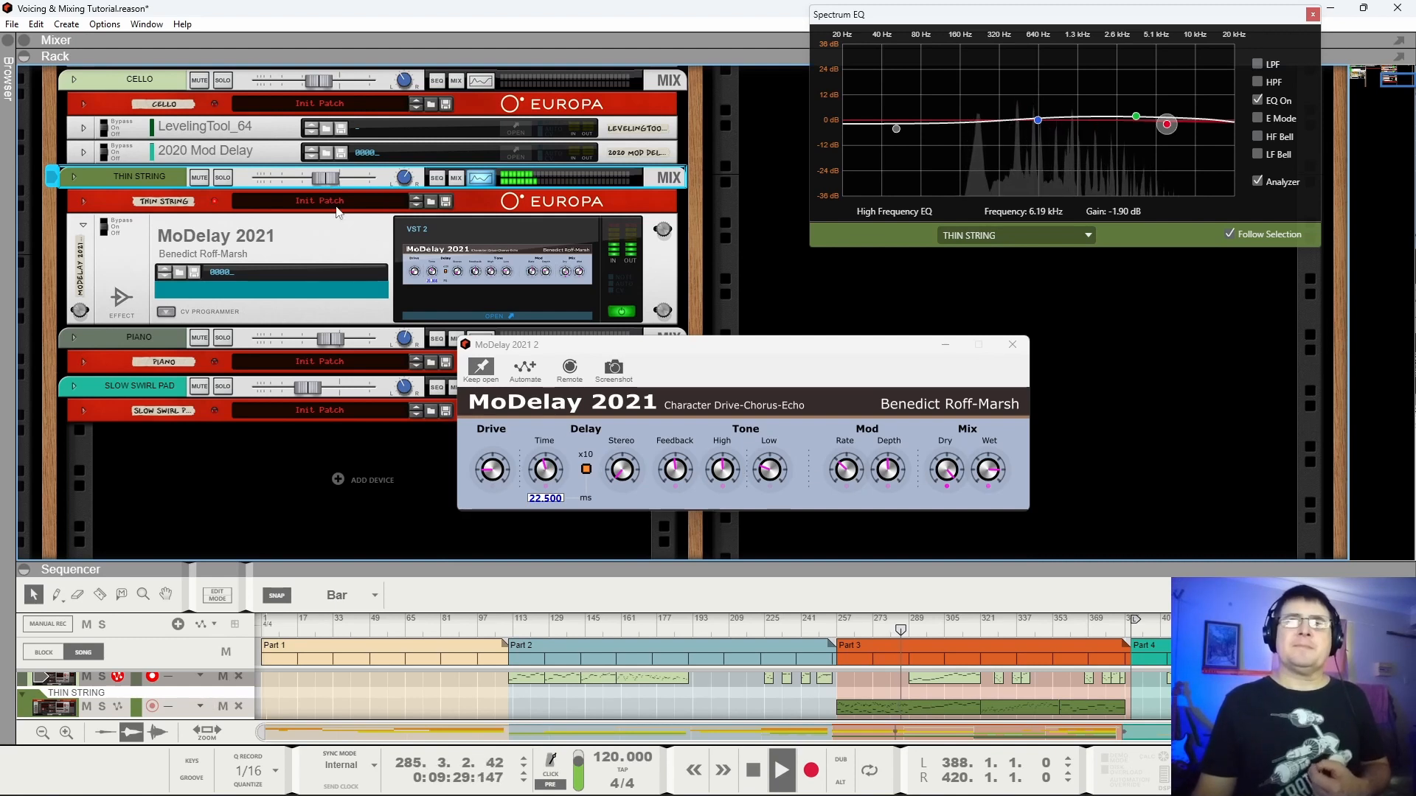
With Thin String soloed, set MoDelay's time to 12 ms with x10 off and reduce its feedback, and unsolo the channel.
{"action": "left_click", "coordinate": [223, 179]}
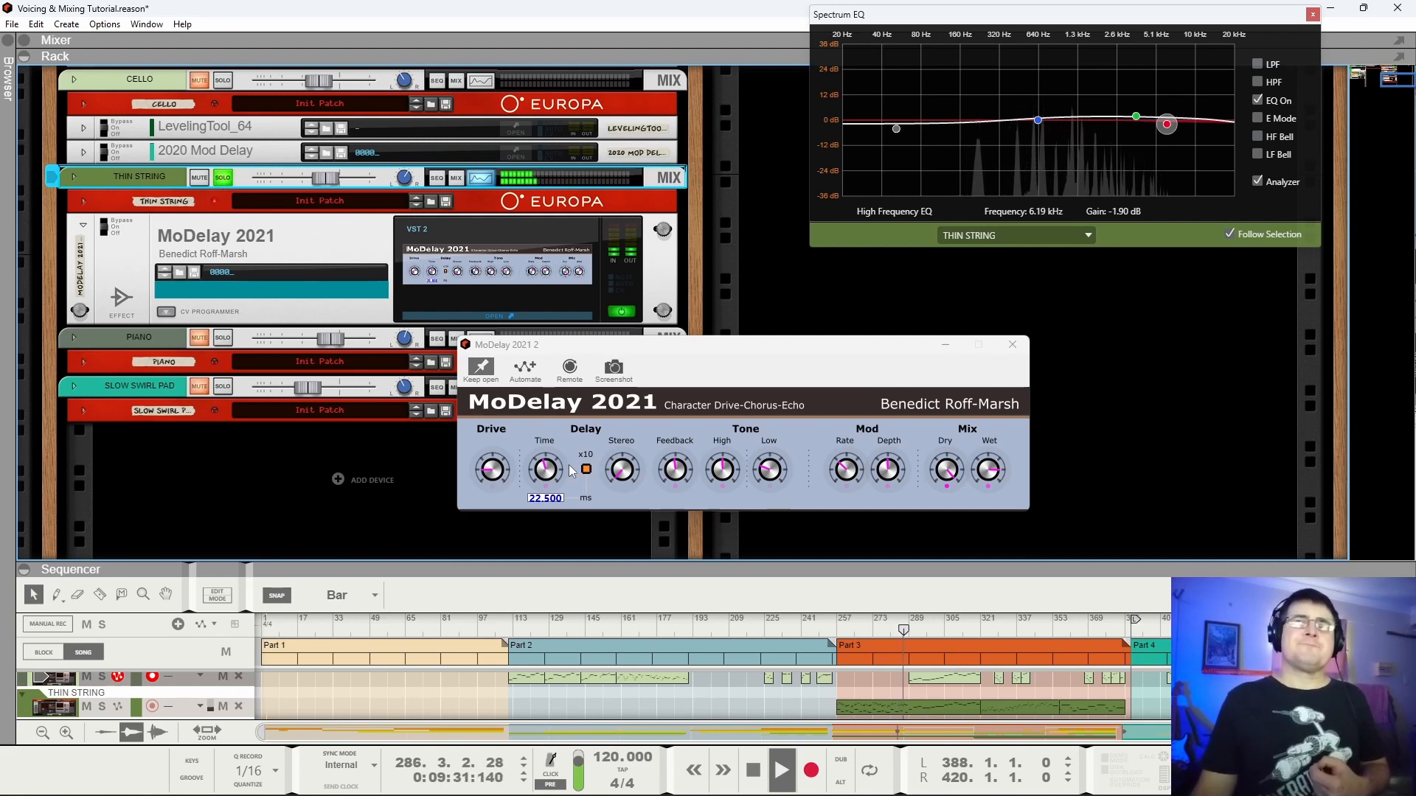
{"action": "mouse_move", "coordinate": [554, 474]}
{"action": "left_mouse_down"}
{"action": "mouse_move", "coordinate": [557, 494]}
{"action": "mouse_move", "coordinate": [565, 448]}
{"action": "left_mouse_up"}
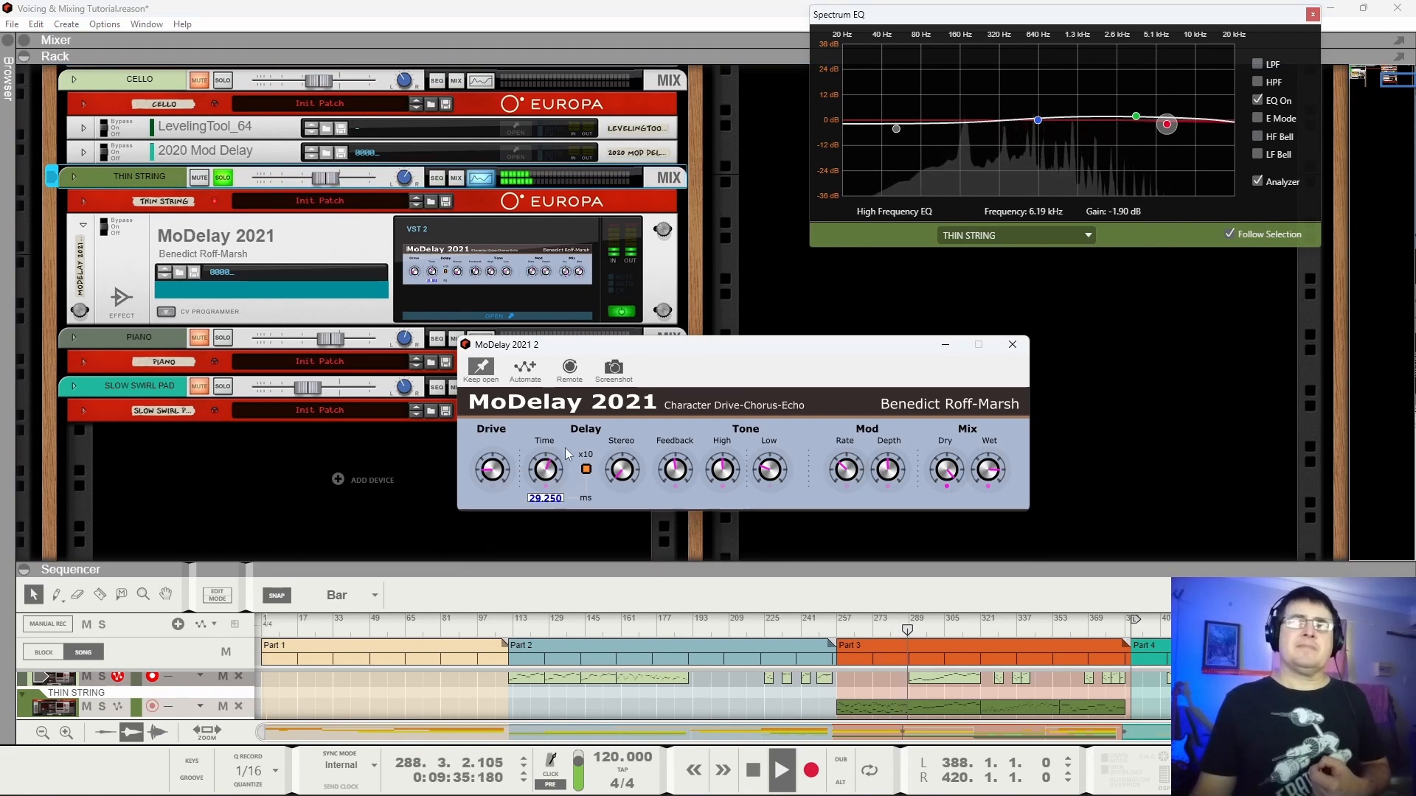
{"action": "left_click_drag", "start_coordinate": [565, 448], "coordinate": [549, 508]}
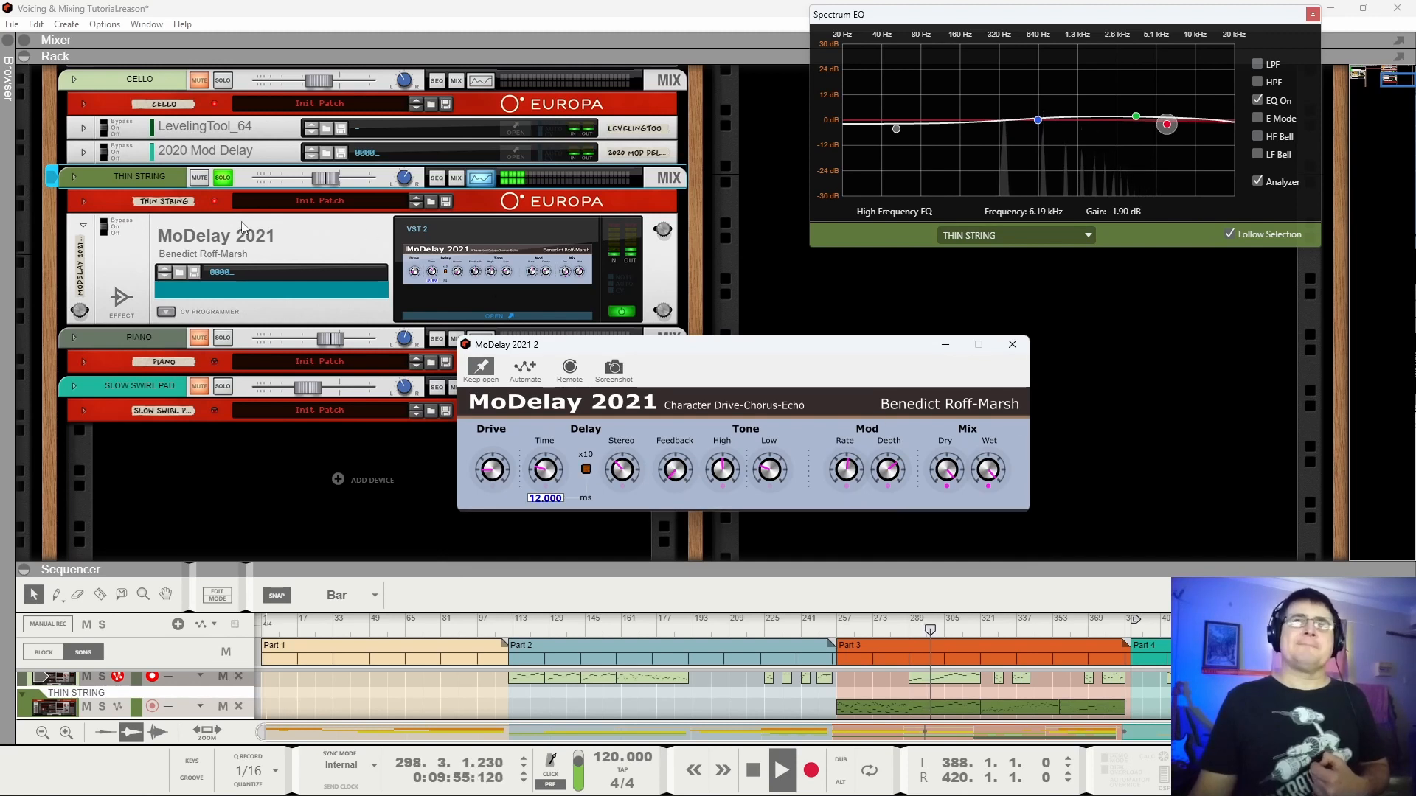
{"action": "left_click", "coordinate": [223, 178]}
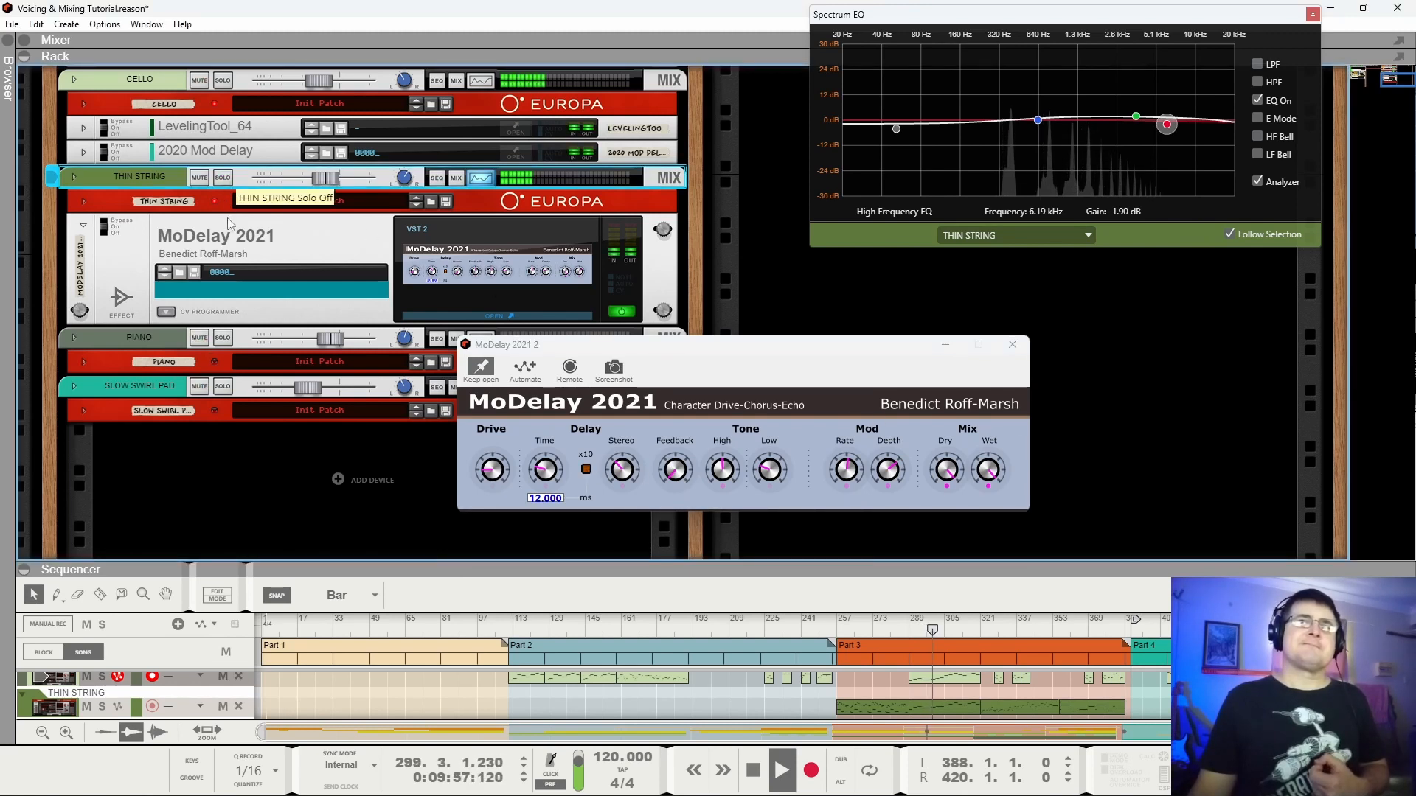
Set MoDelay's delay time to 30.750 ms with x10 on, reduce the wet level, and resume playback in the full mix.
{"action": "left_click", "coordinate": [111, 228]}
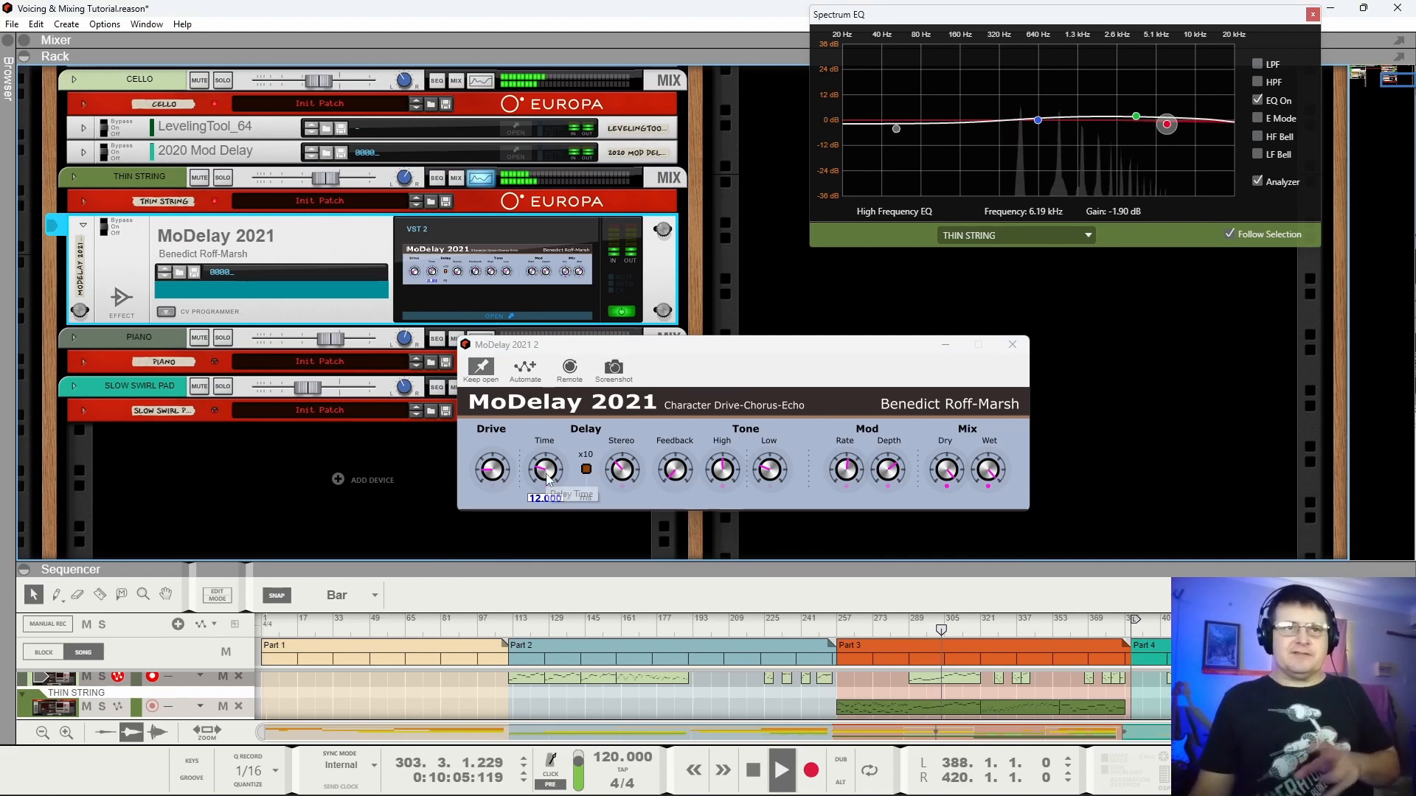
{"action": "left_click_drag", "start_coordinate": [546, 480], "coordinate": [560, 416]}
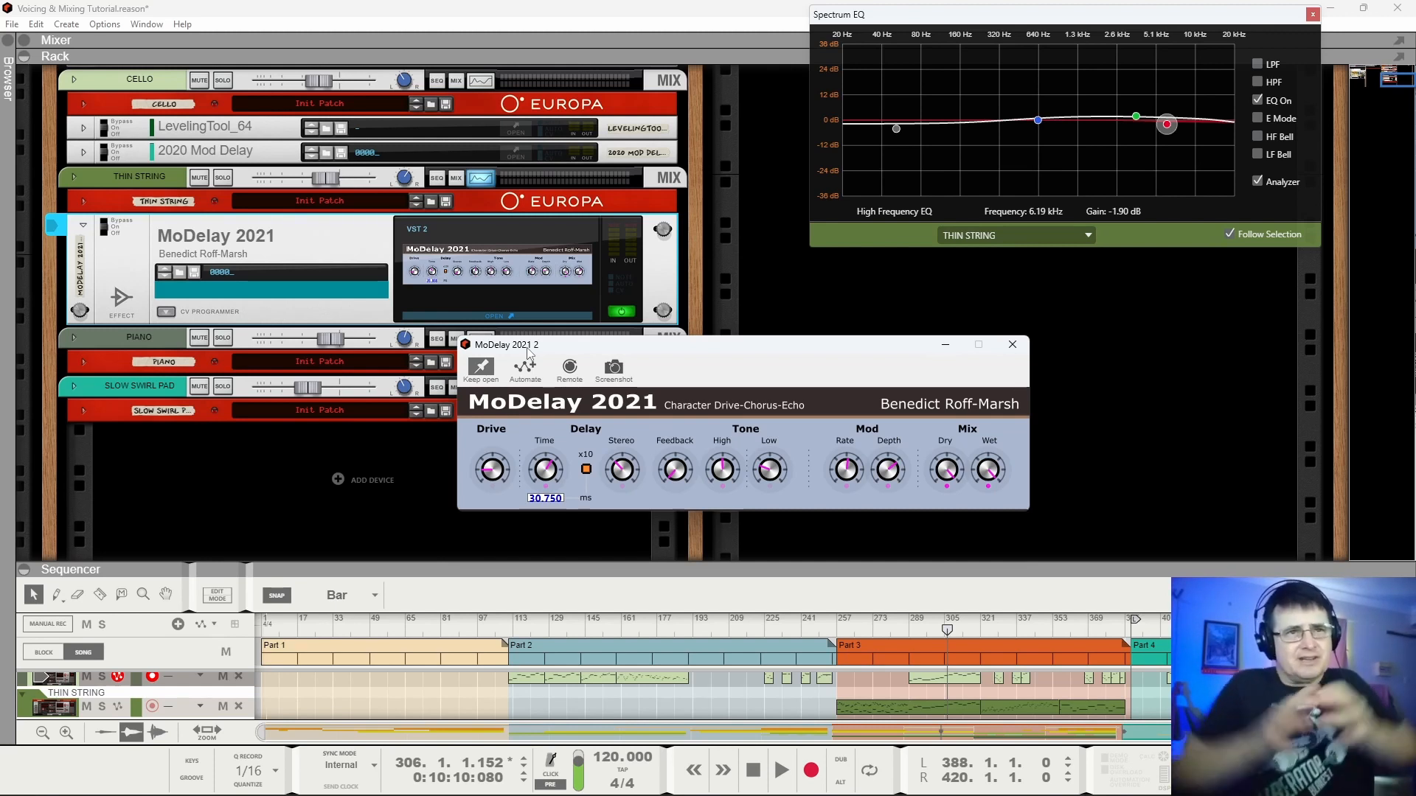
{"action": "key", "text": "space"}
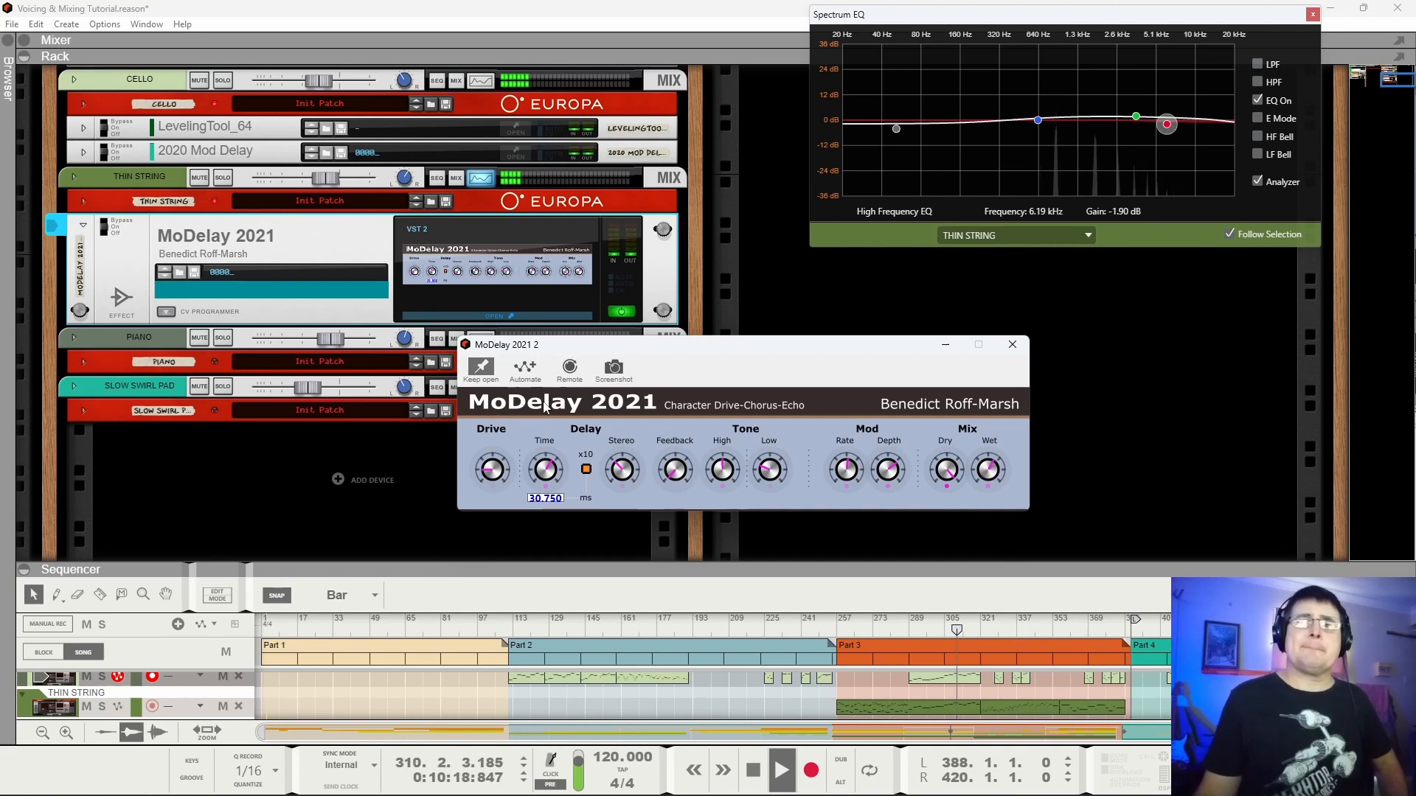
With Thin String soloed, set MoDelay's time to 36 ms, raise feedback and low tone, lower high tone, and unsolo the channel.
{"action": "left_click", "coordinate": [223, 178]}
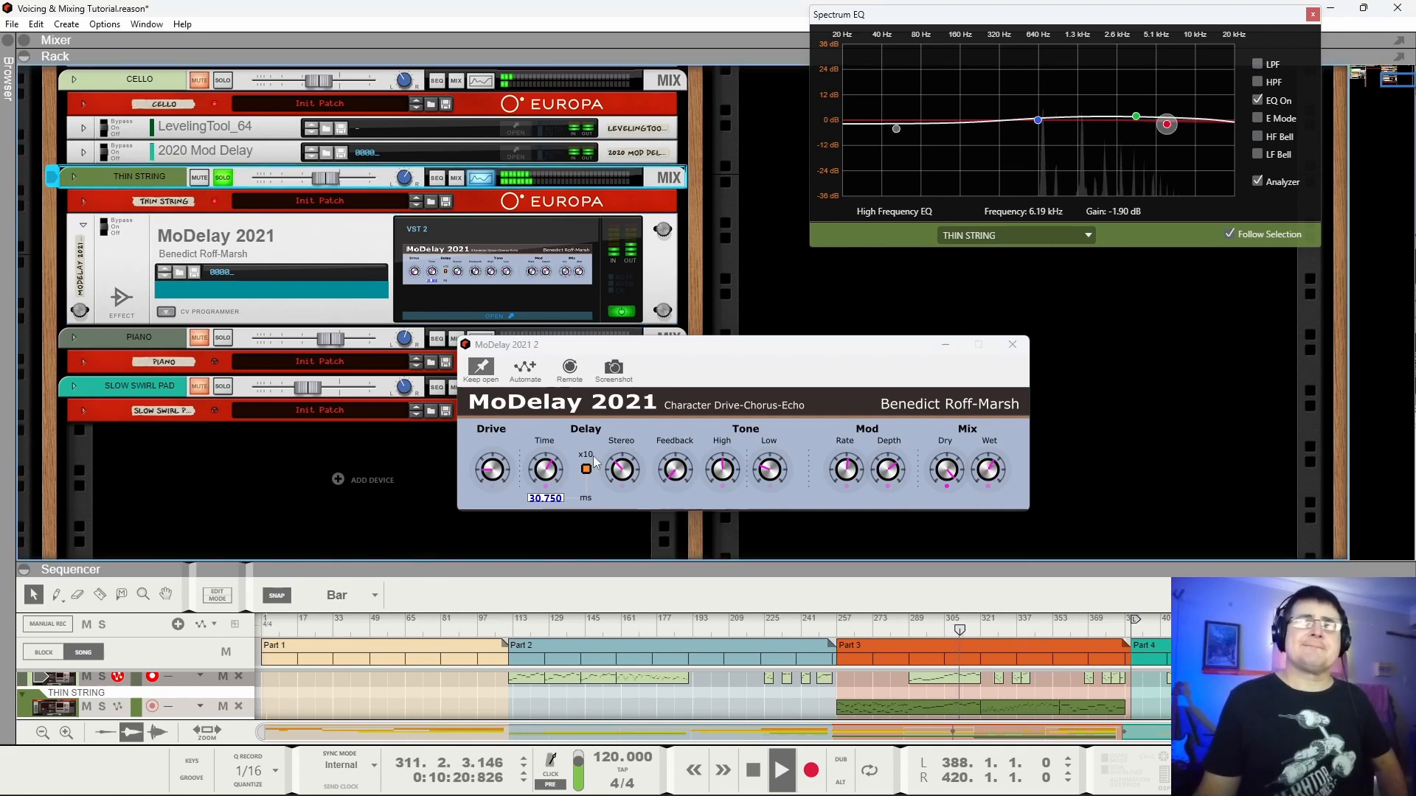
{"action": "left_click_drag", "start_coordinate": [555, 478], "coordinate": [557, 466]}
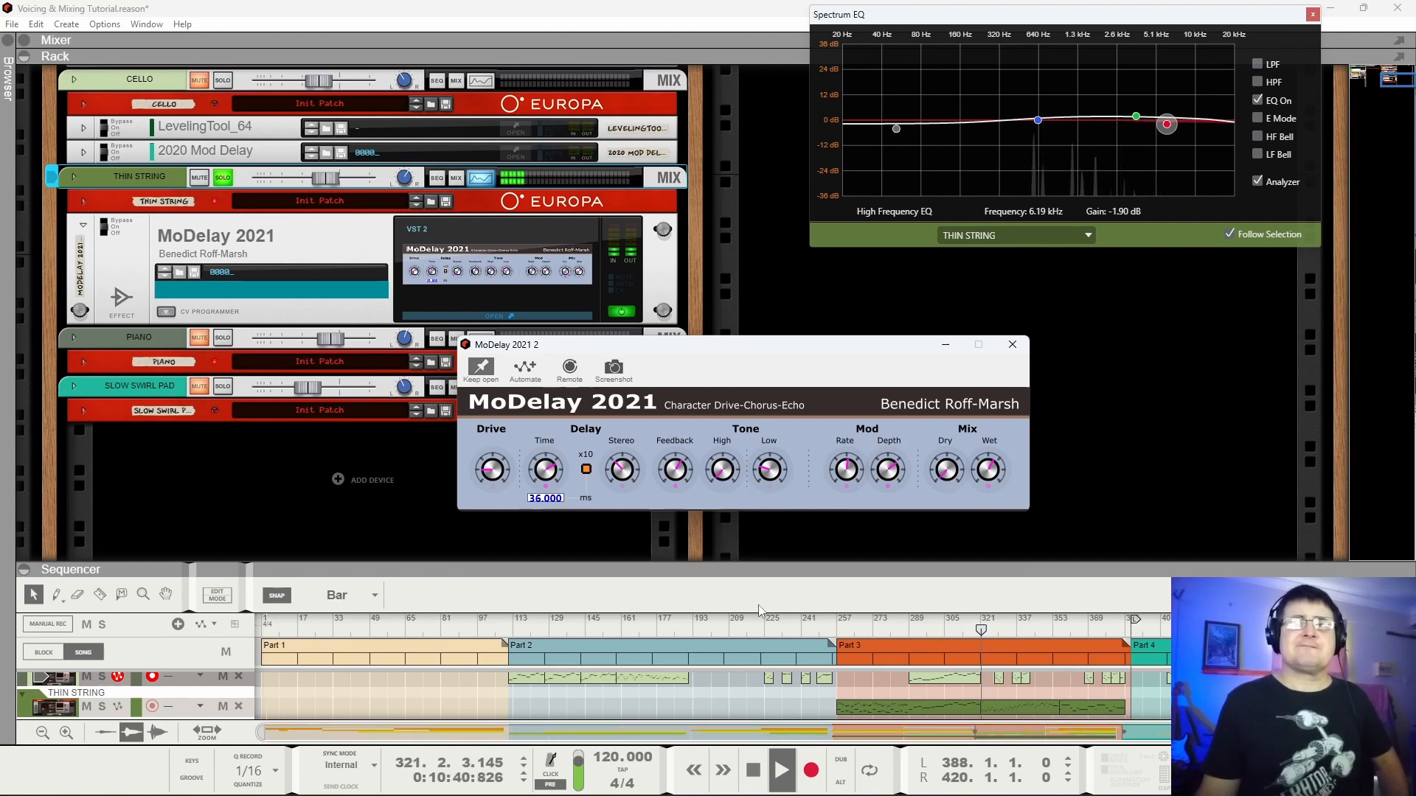
{"action": "left_click_drag", "start_coordinate": [770, 476], "coordinate": [802, 379]}
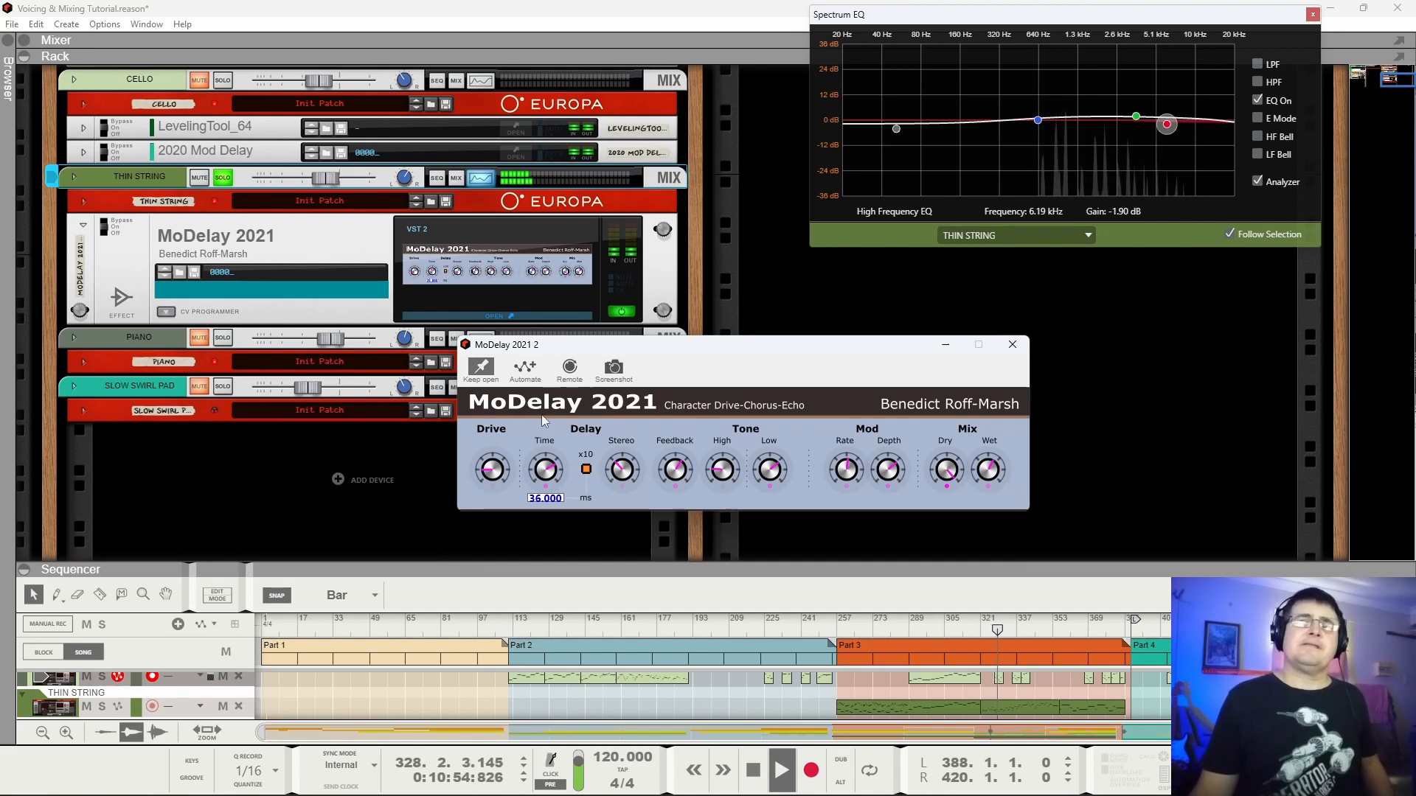
{"action": "left_click", "coordinate": [222, 178]}
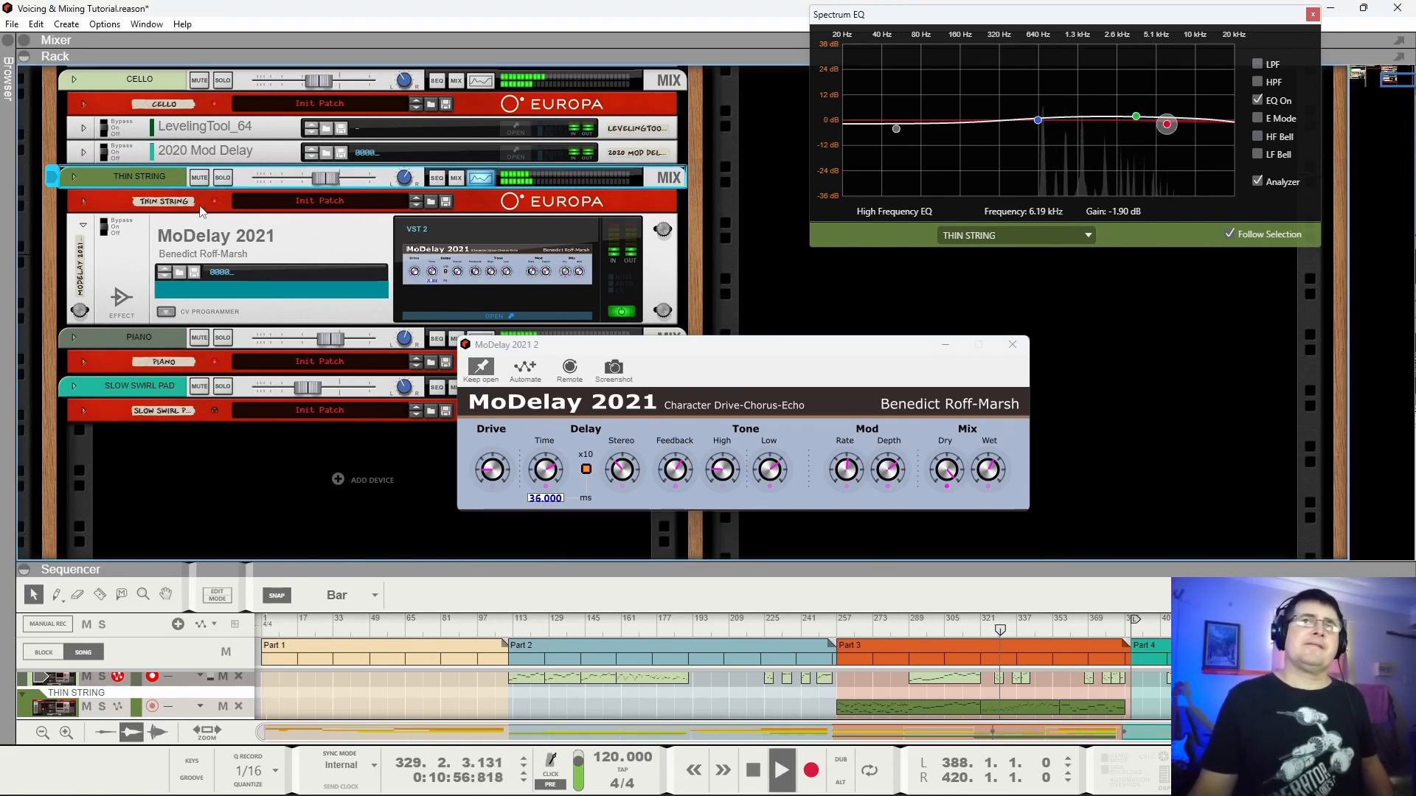
Compare Thin String with MoDelay 2021 bypassed and active, and collapse the device in the rack.
{"action": "left_click", "coordinate": [107, 229]}
{"action": "left_click", "coordinate": [107, 227]}
{"action": "left_click", "coordinate": [81, 227]}
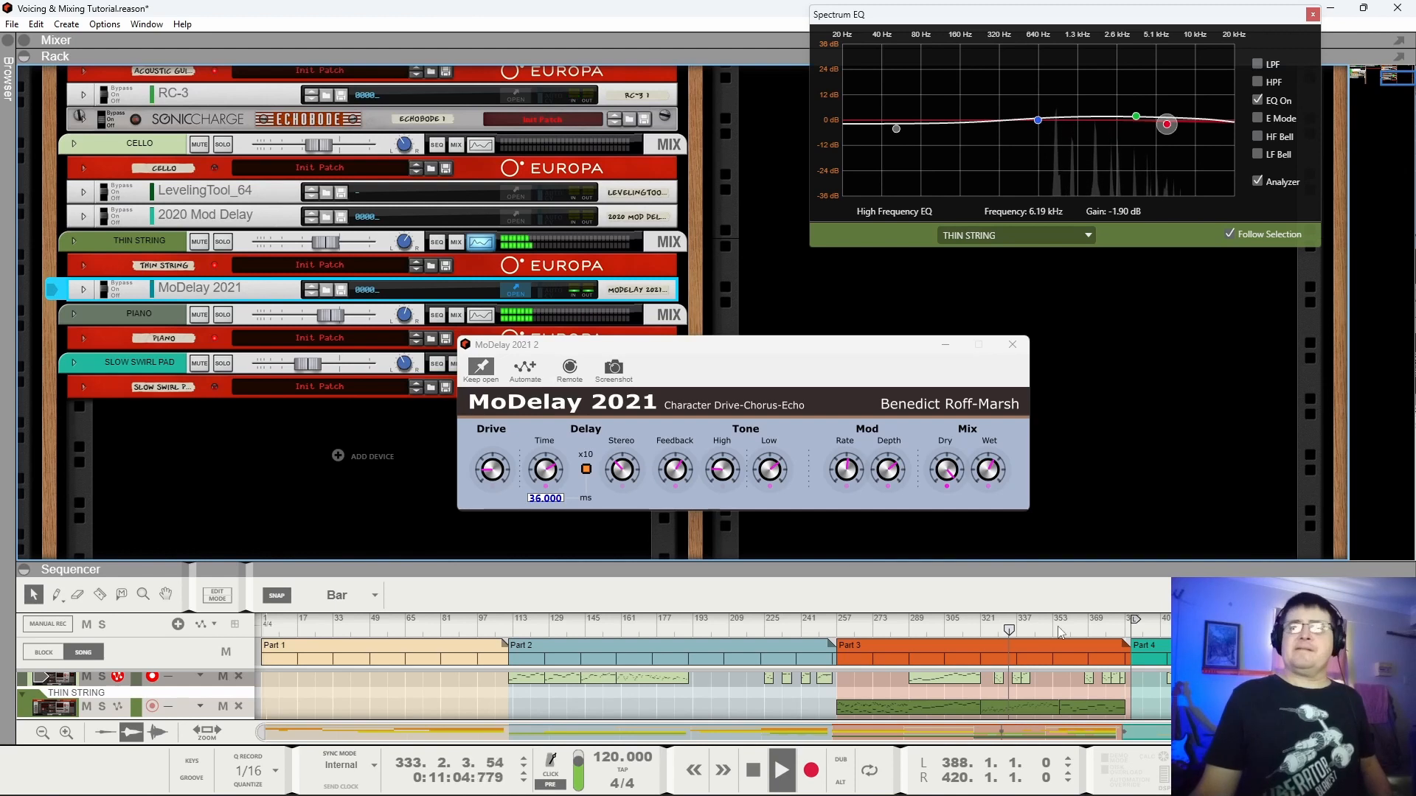
Audition the song from the starts of Part 2 and Part 3, comparing Thin String muted and unmuted in Part 3.
{"action": "left_click", "coordinate": [509, 621]}
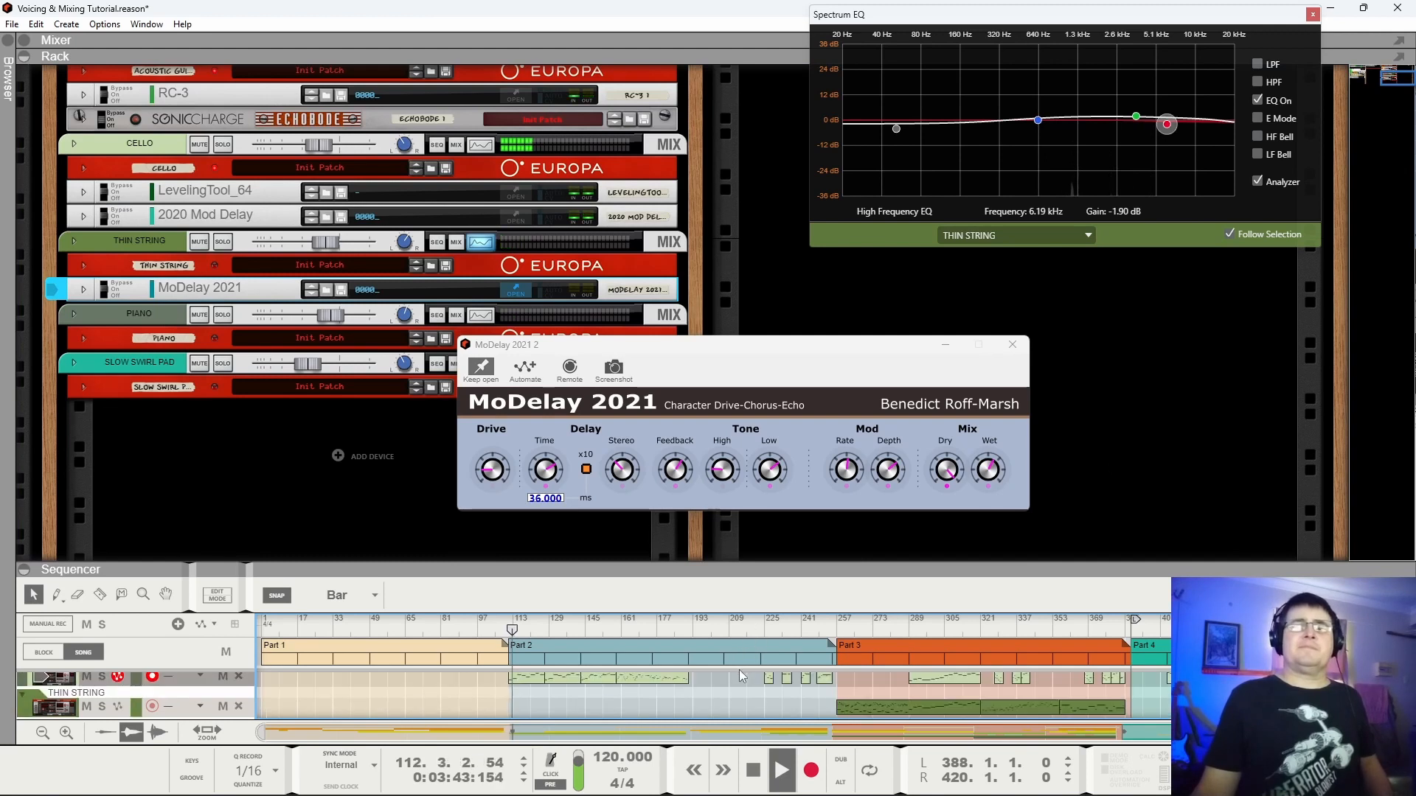
{"action": "left_click", "coordinate": [841, 626]}
{"action": "left_click_drag", "start_coordinate": [841, 629], "coordinate": [835, 631]}
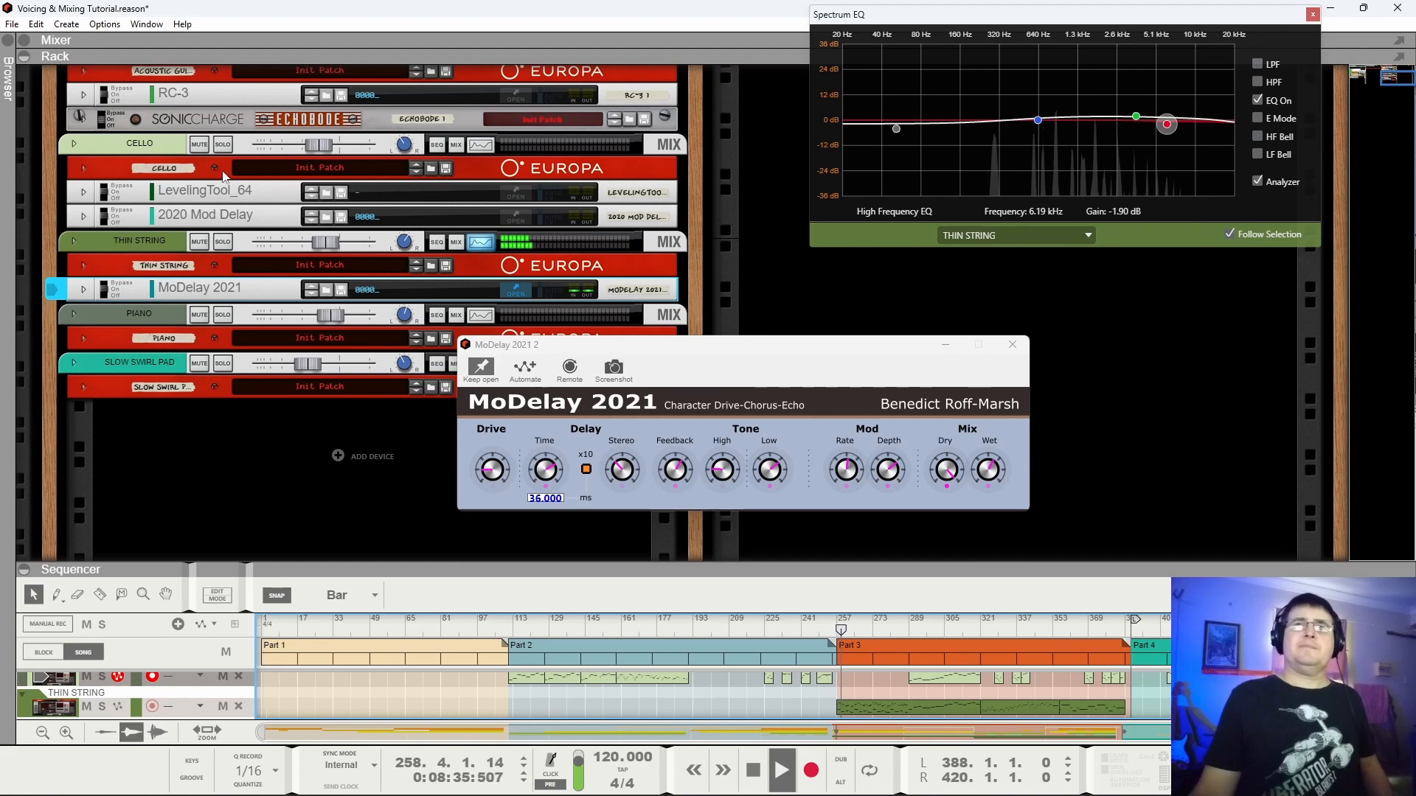
{"action": "left_click", "coordinate": [204, 248]}
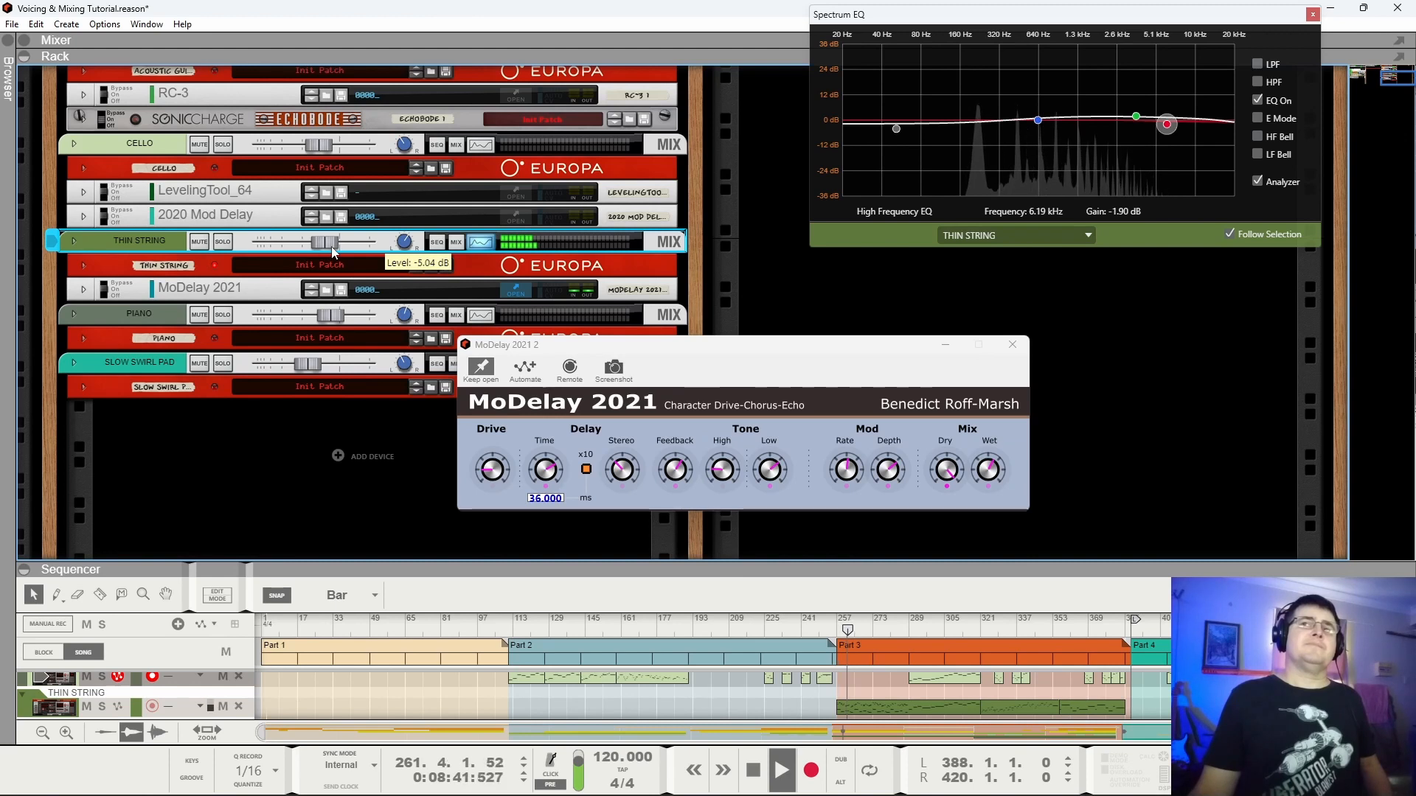
{"action": "left_click", "coordinate": [203, 247]}
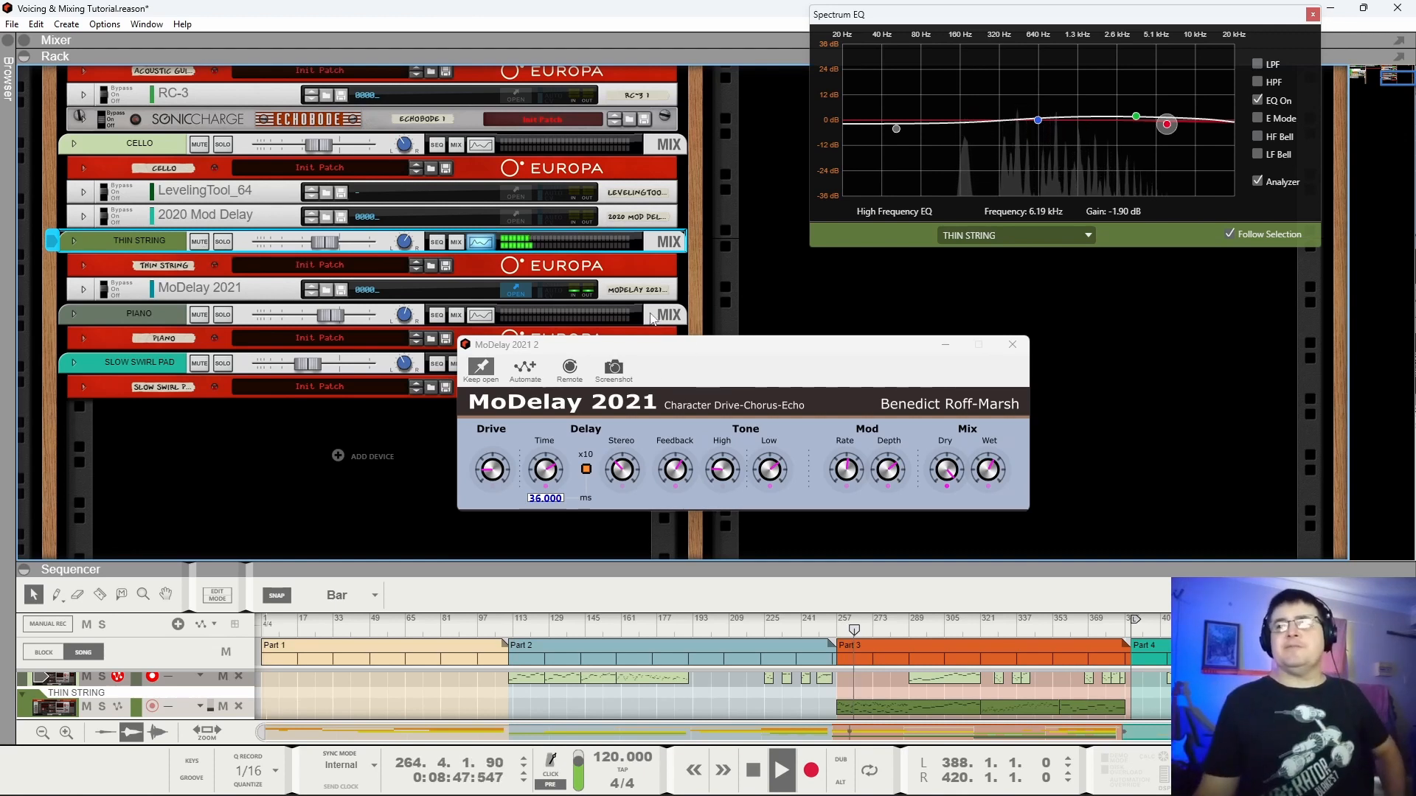
Check the mix from late Part 3 with Thin String unmuted, and close the MoDelay window and stop playback.
{"action": "left_click", "coordinate": [1093, 632]}
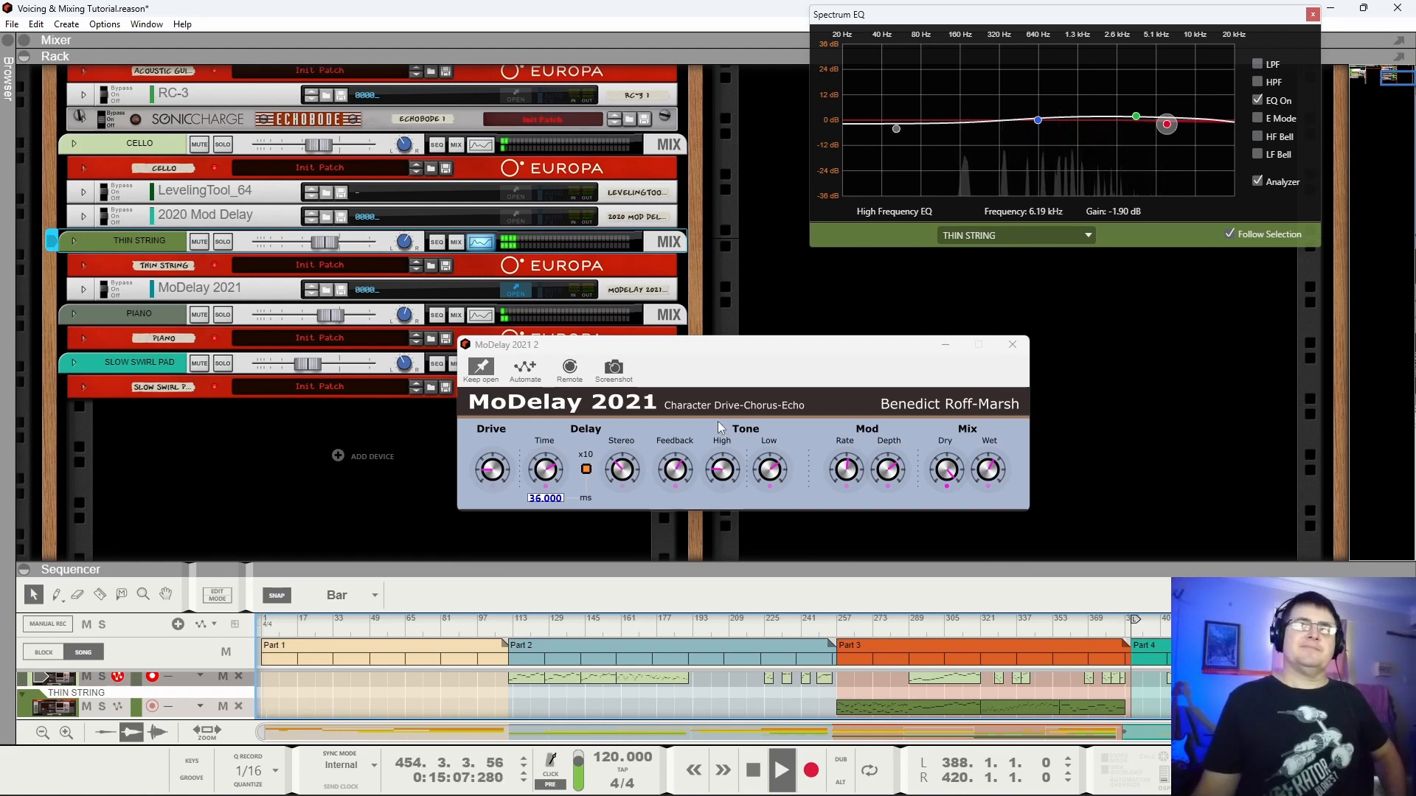
{"action": "left_click", "coordinate": [201, 245]}
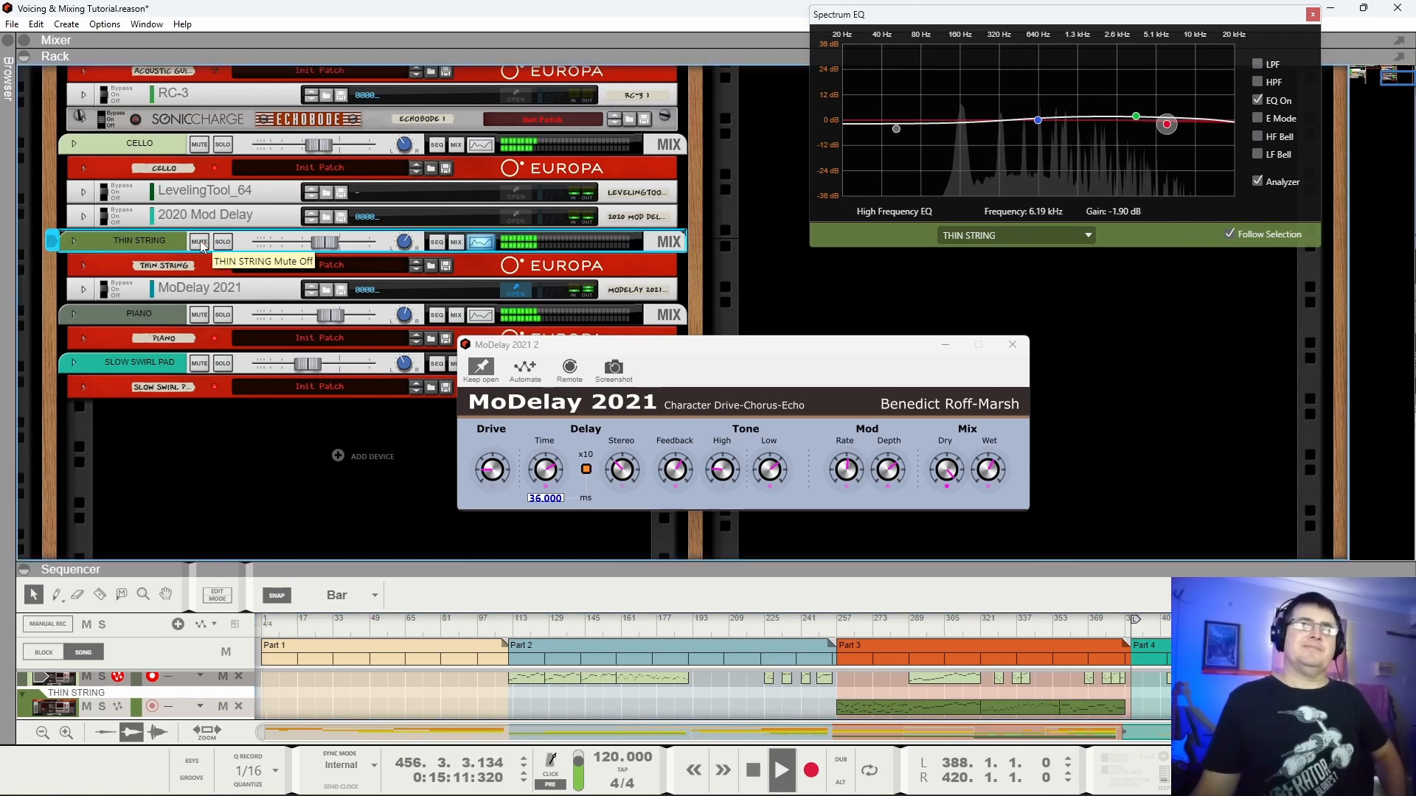
{"action": "left_click", "coordinate": [1012, 345]}
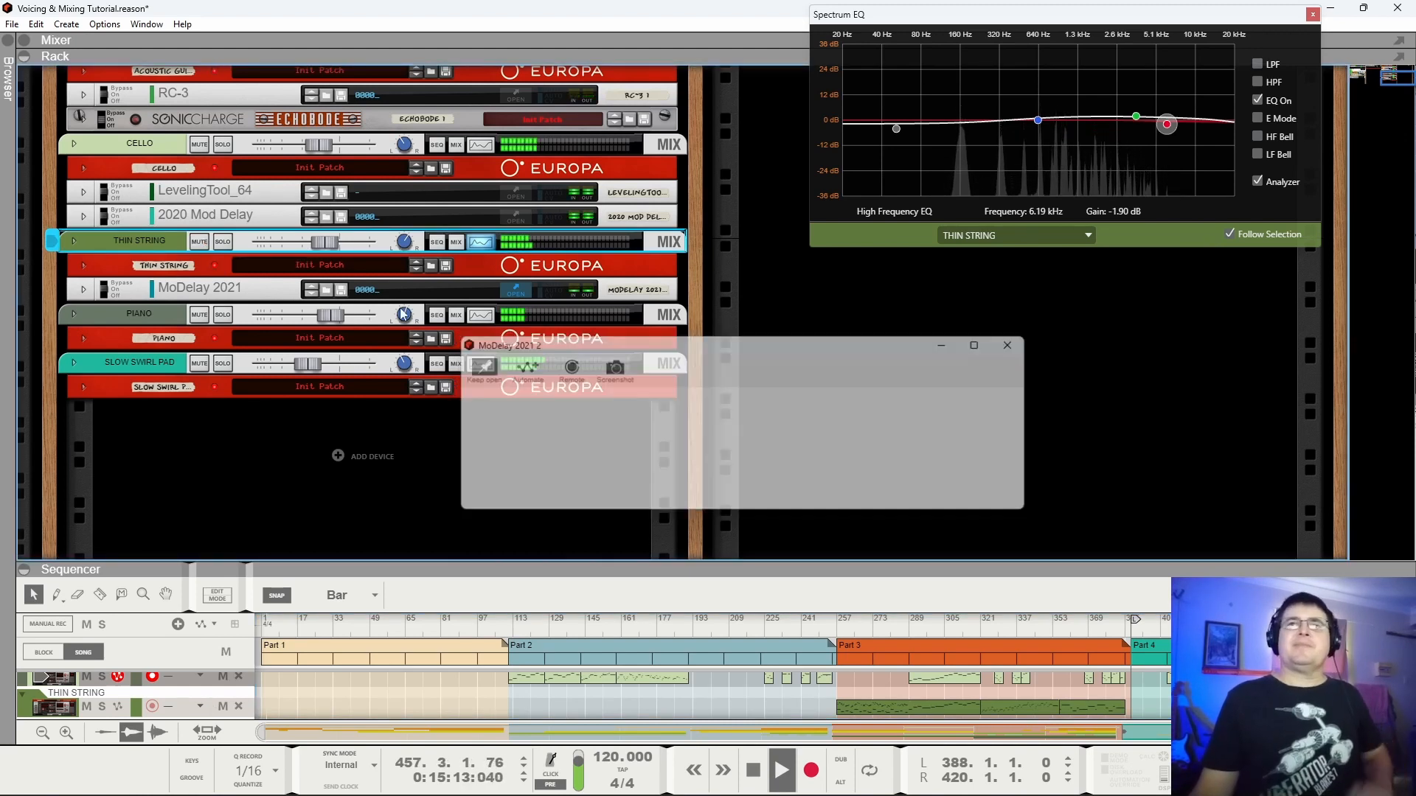
{"action": "key", "text": "space"}
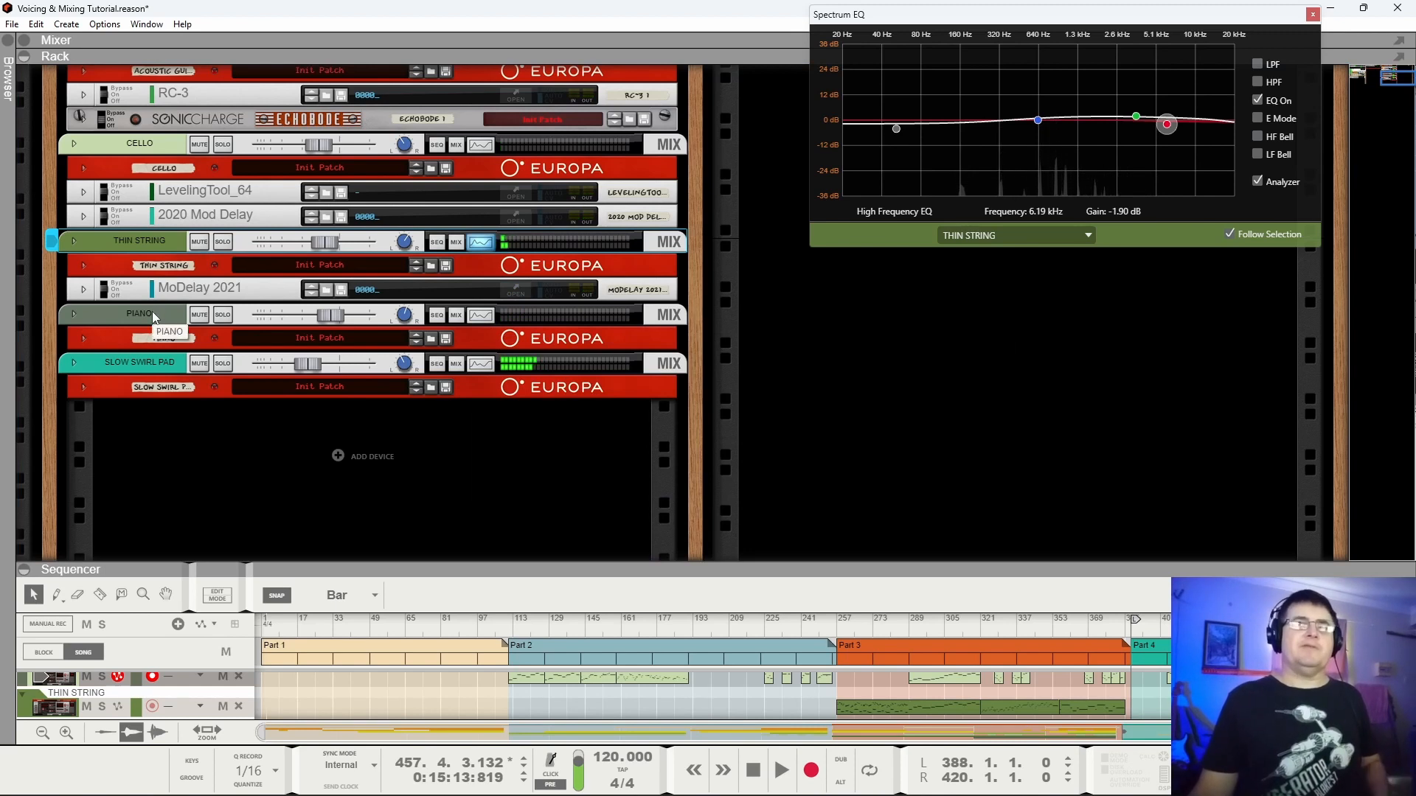
Solo the Piano channel, play it from the second half of Part 3, and look over its Europa settings.
{"action": "left_click", "coordinate": [152, 312]}
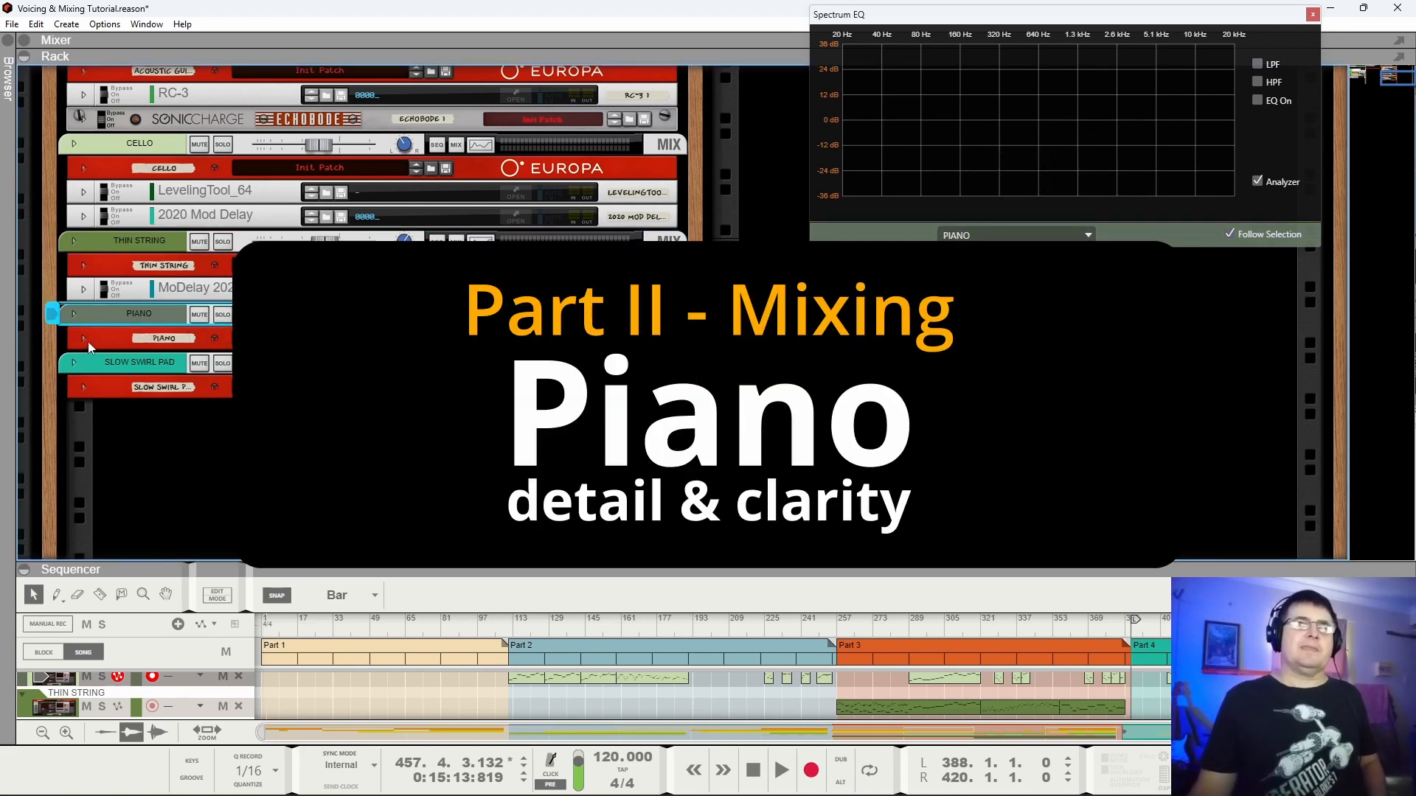
{"action": "left_click", "coordinate": [225, 315]}
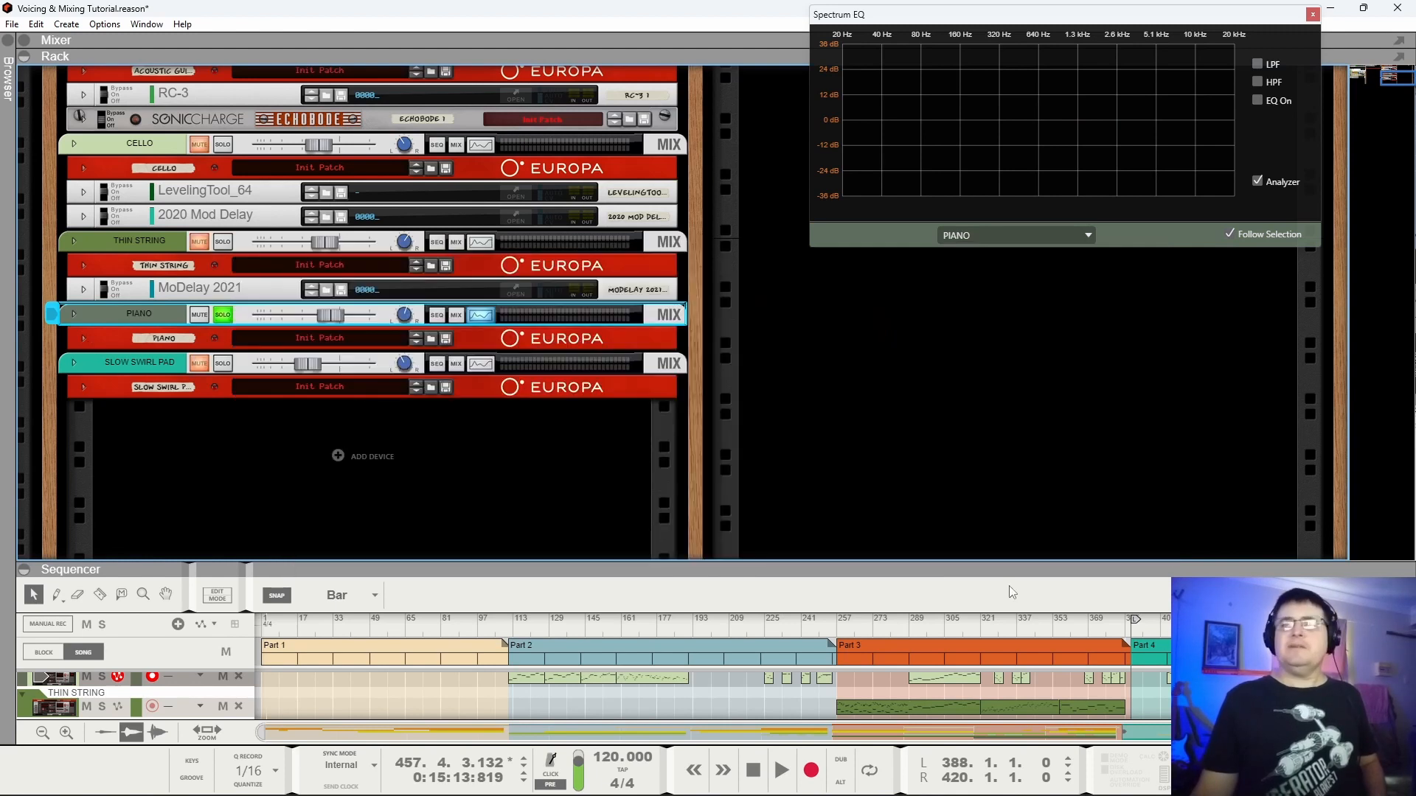
{"action": "left_click", "coordinate": [1045, 619]}
{"action": "key", "text": "space"}
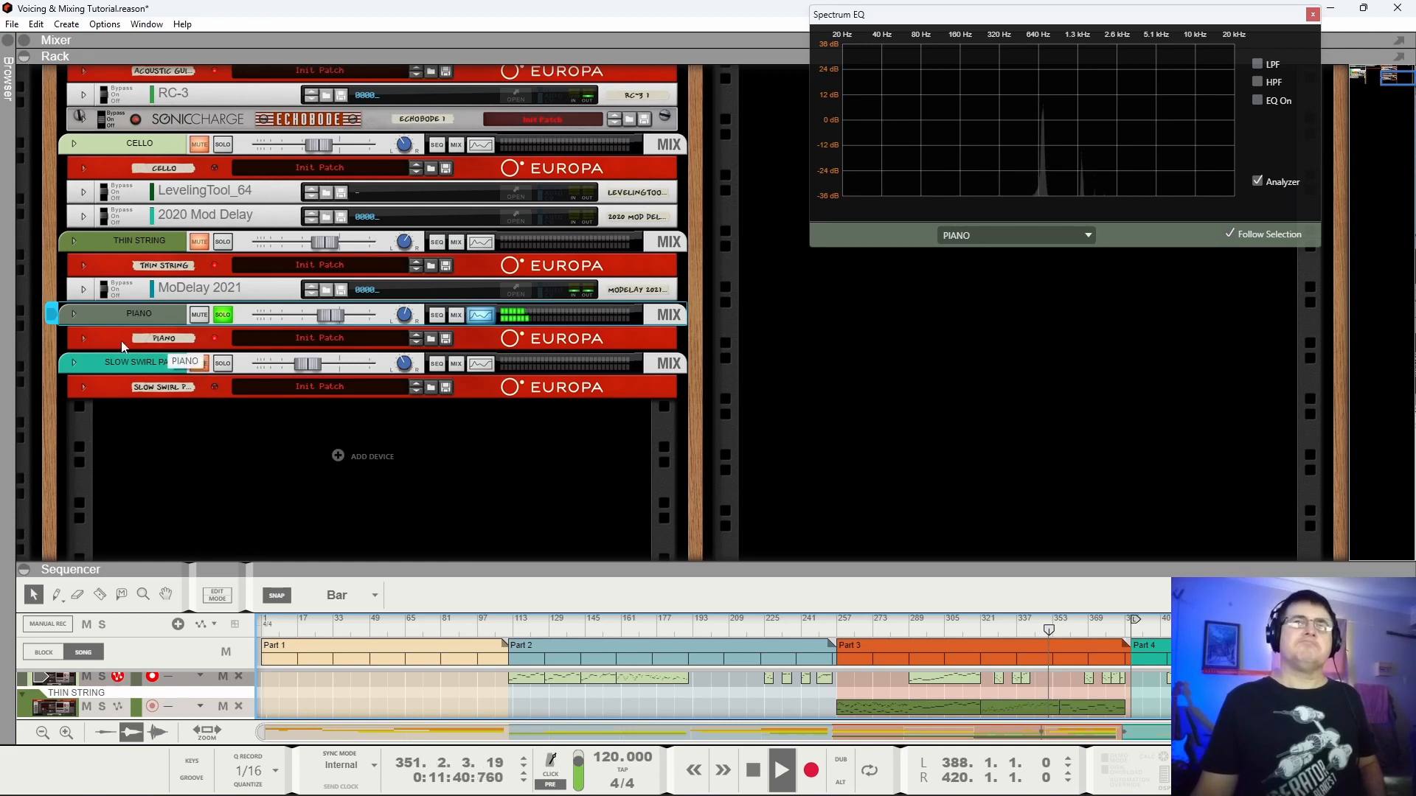
{"action": "left_click", "coordinate": [83, 338]}
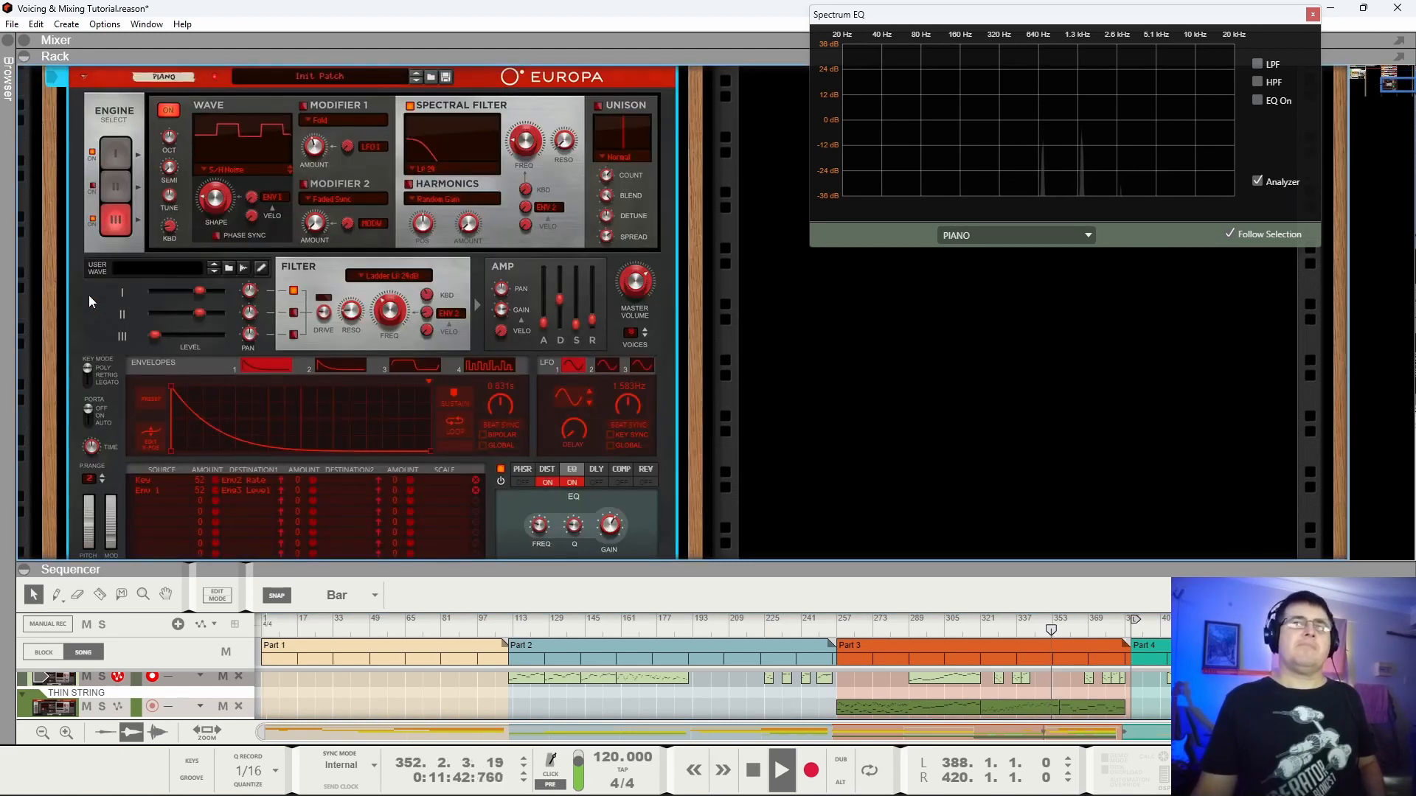
{"action": "scroll", "coordinate": [89, 295], "scroll_direction": "up", "scroll_amount": 3}
{"action": "left_click", "coordinate": [84, 271]}
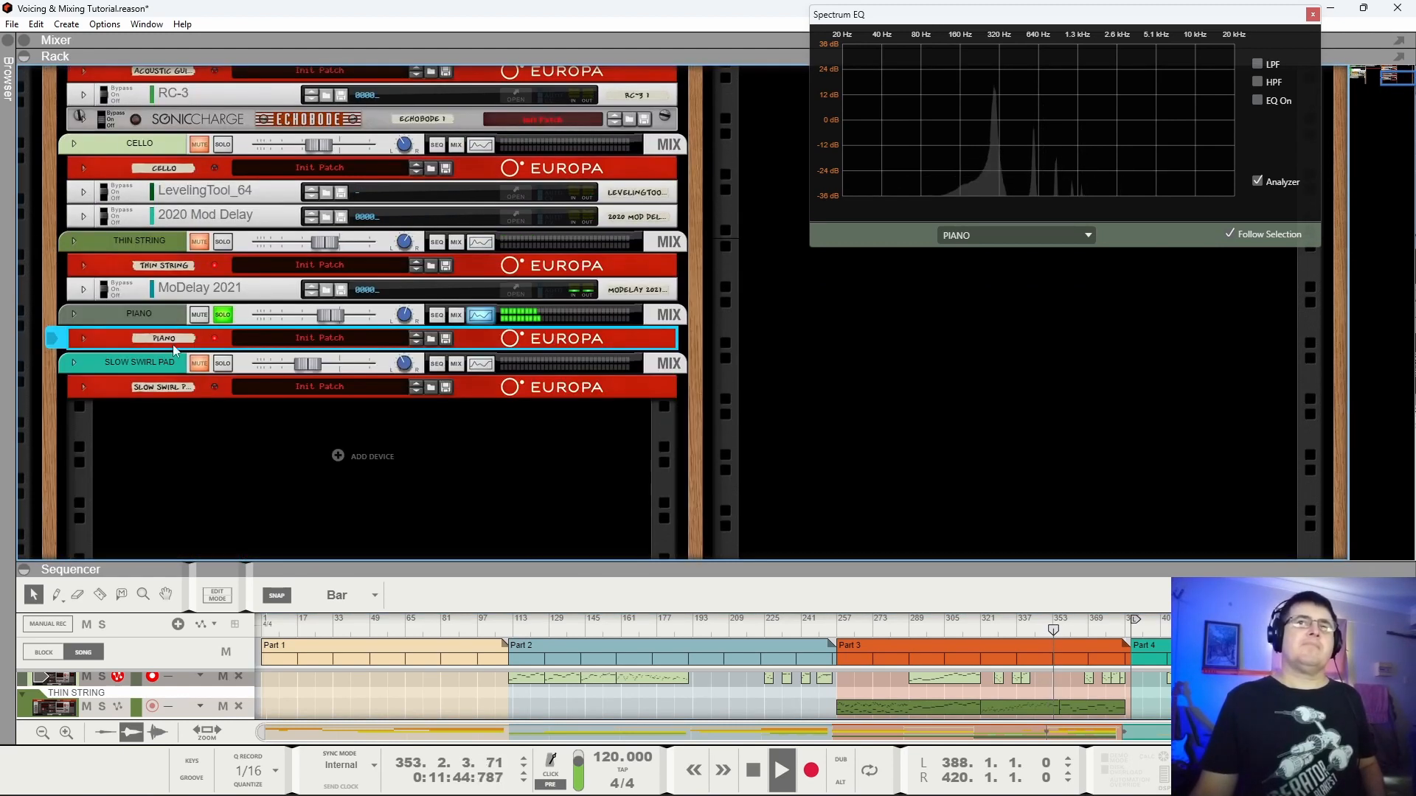
Try a Scream 4 Distortion after Piano's Europa and delete it again.
{"action": "right_click", "coordinate": [494, 339]}
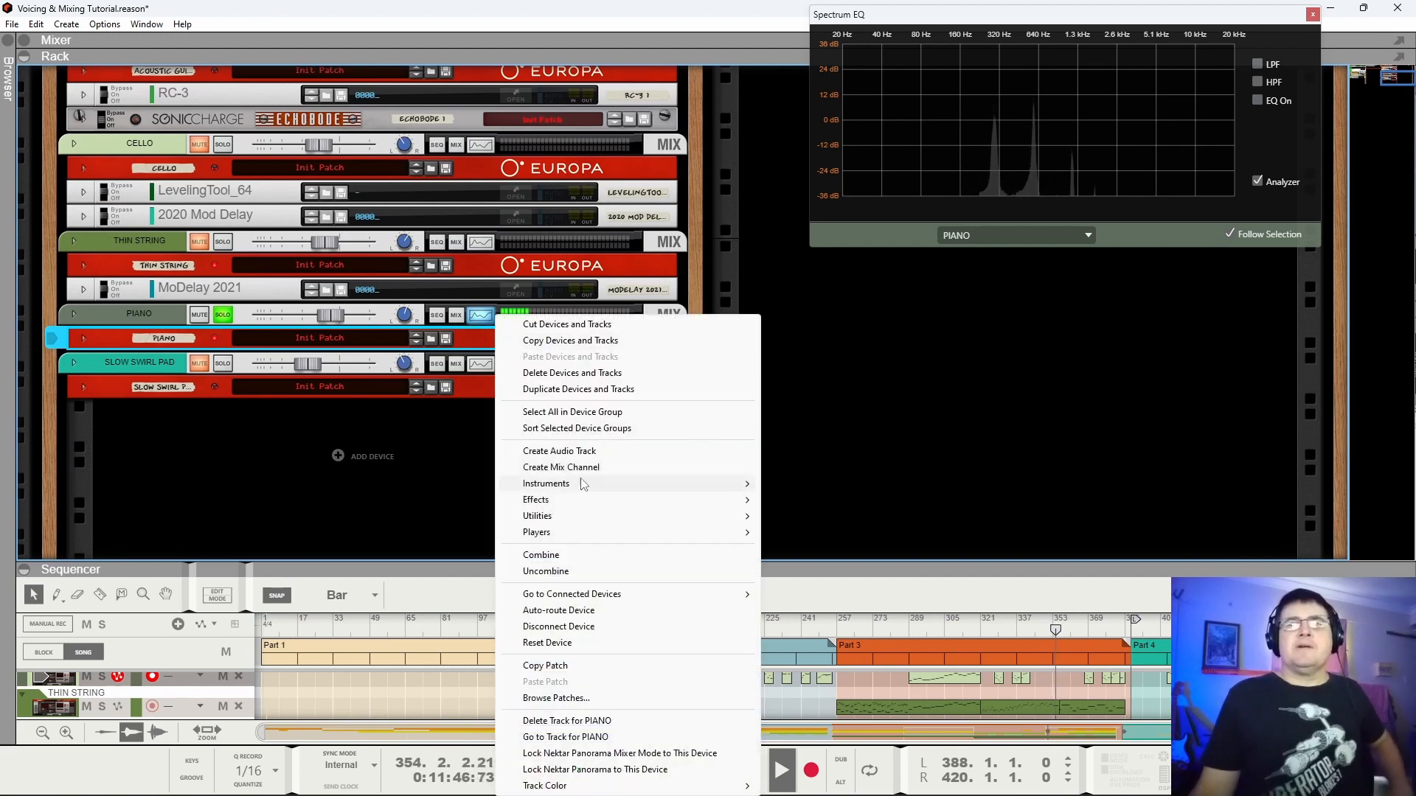
{"action": "mouse_move", "coordinate": [590, 500]}
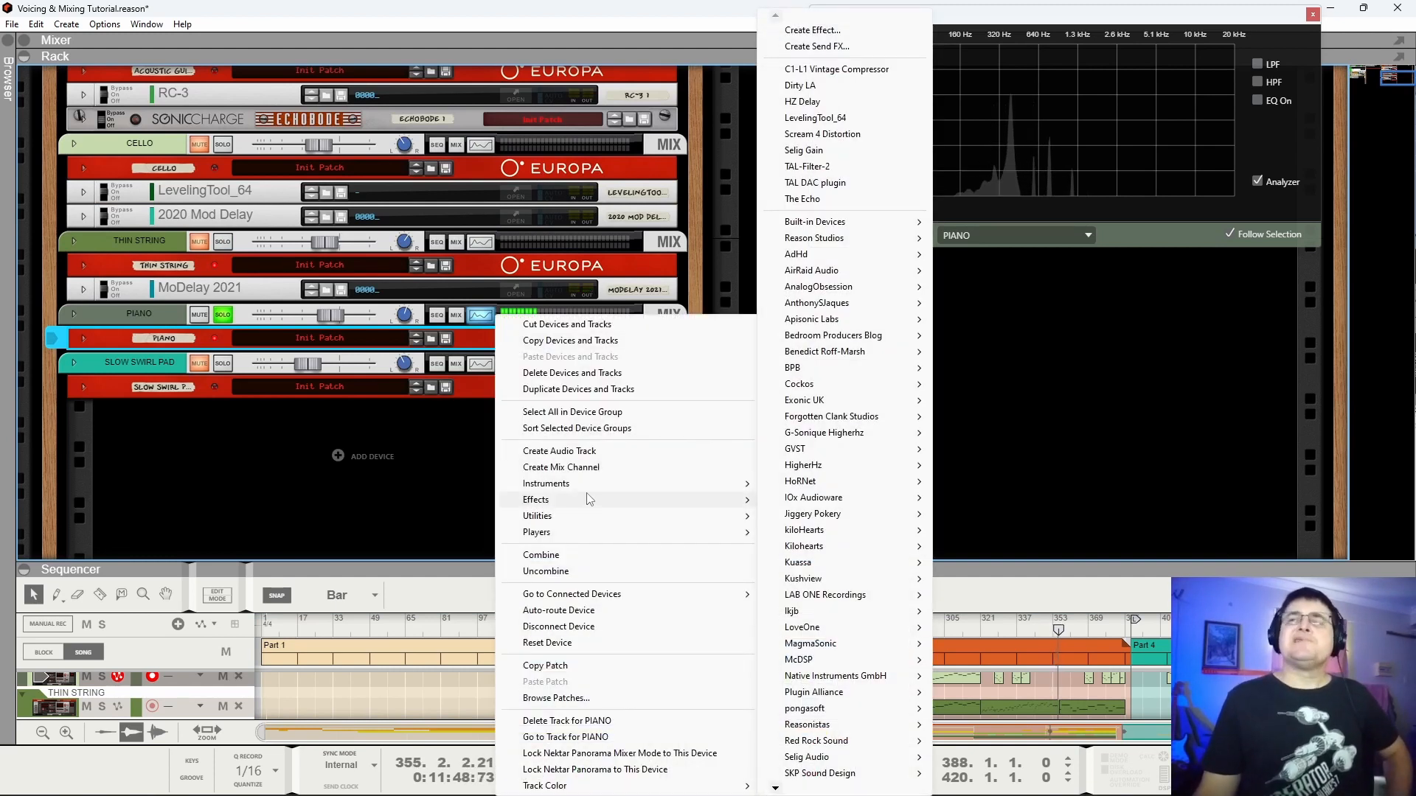
{"action": "left_click", "coordinate": [827, 134]}
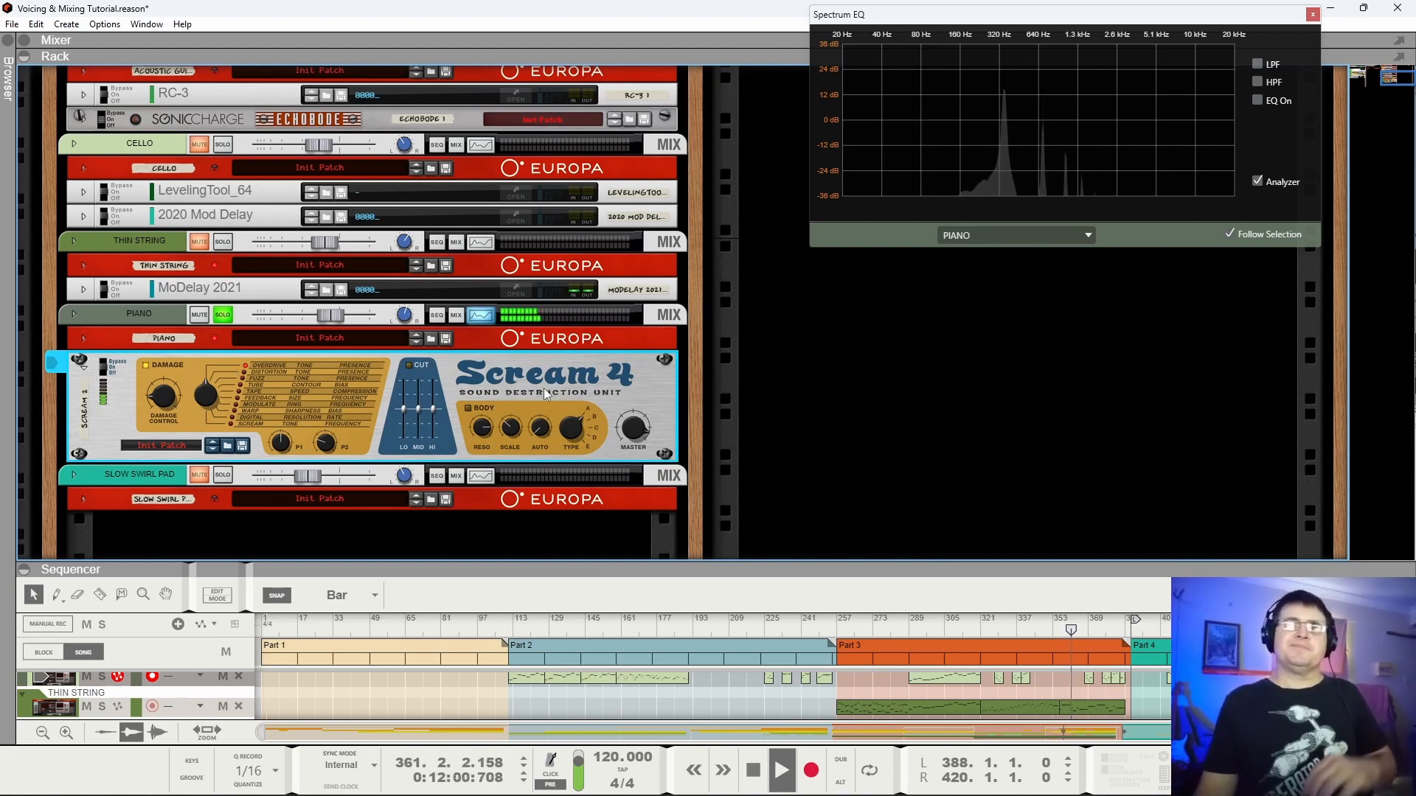
{"action": "key", "text": "Delete"}
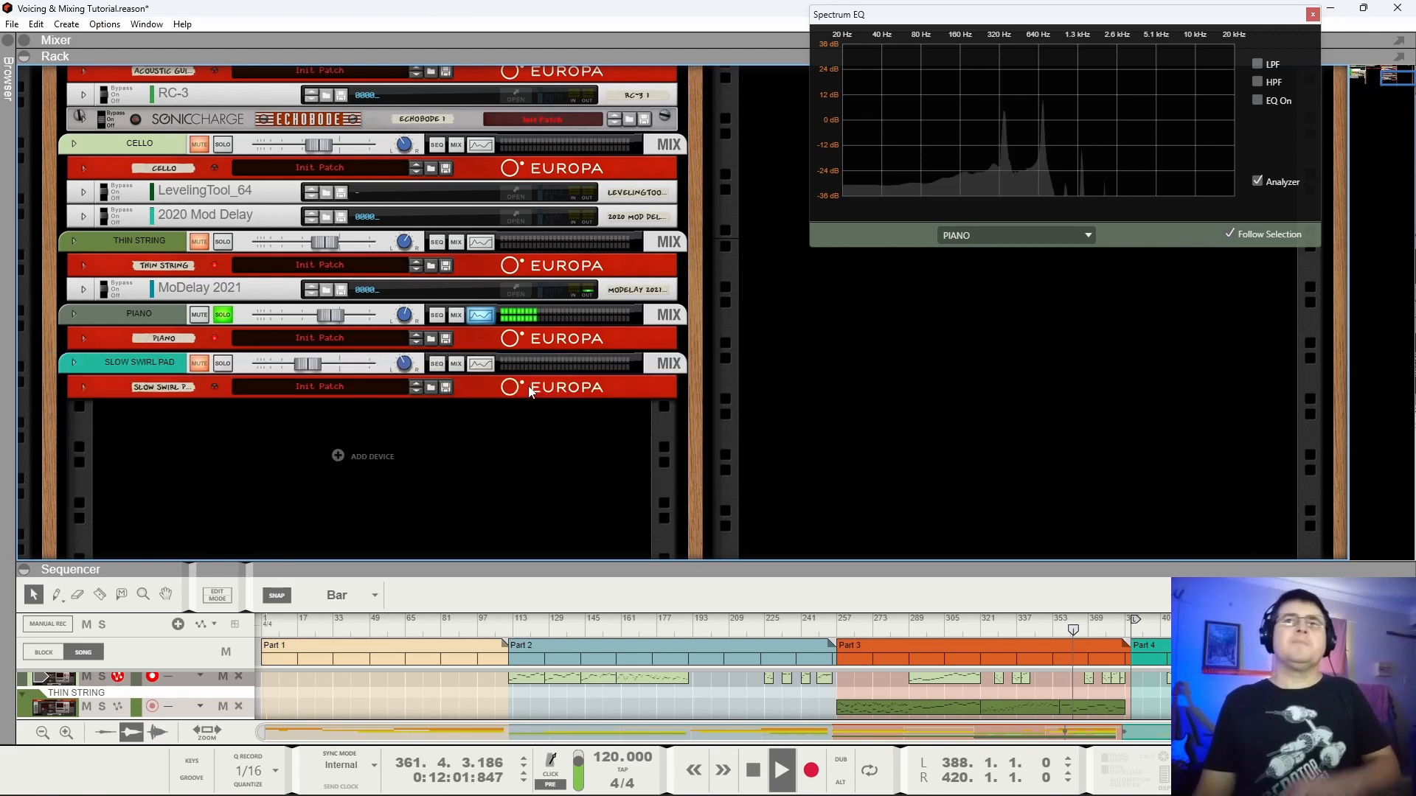
Insert AdHd's LevelingTool_64 after Piano's Europa, set its gain to 15.4%, and position its window below the Piano channel strip.
{"action": "right_click", "coordinate": [525, 338]}
{"action": "mouse_move", "coordinate": [737, 502]}
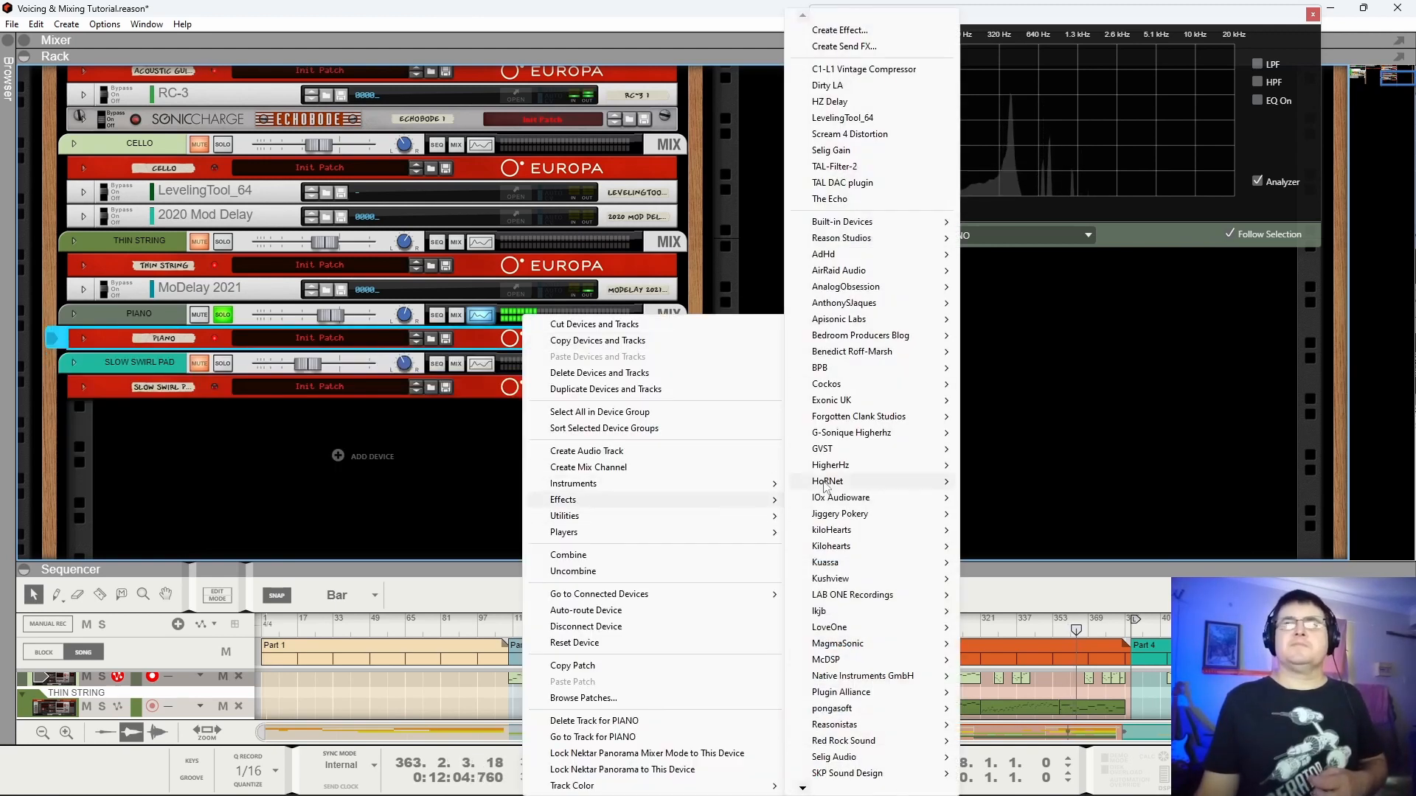
{"action": "mouse_move", "coordinate": [826, 254]}
{"action": "left_click", "coordinate": [1025, 249]}
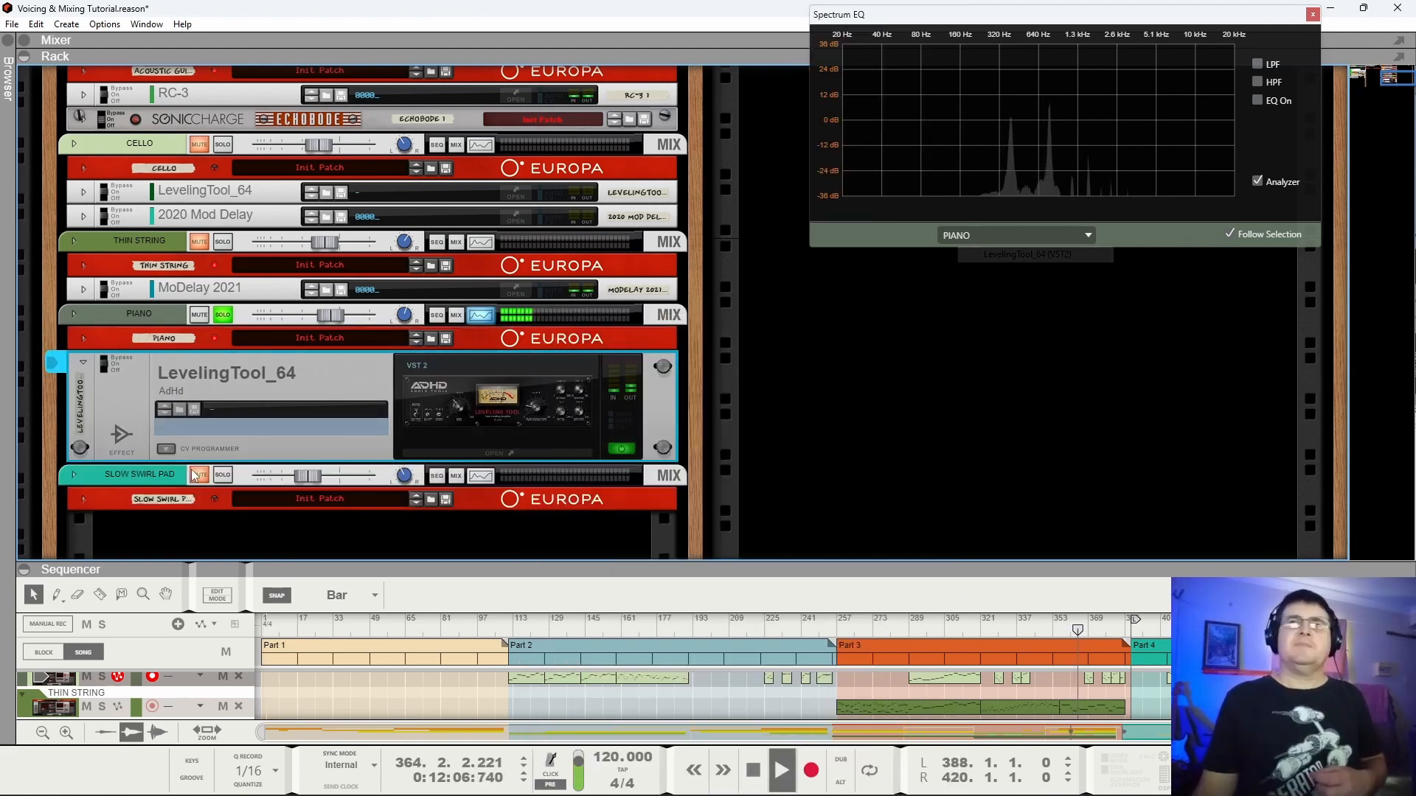
{"action": "left_click_drag", "start_coordinate": [317, 46], "coordinate": [636, 225]}
{"action": "left_click_drag", "start_coordinate": [533, 401], "coordinate": [537, 457]}
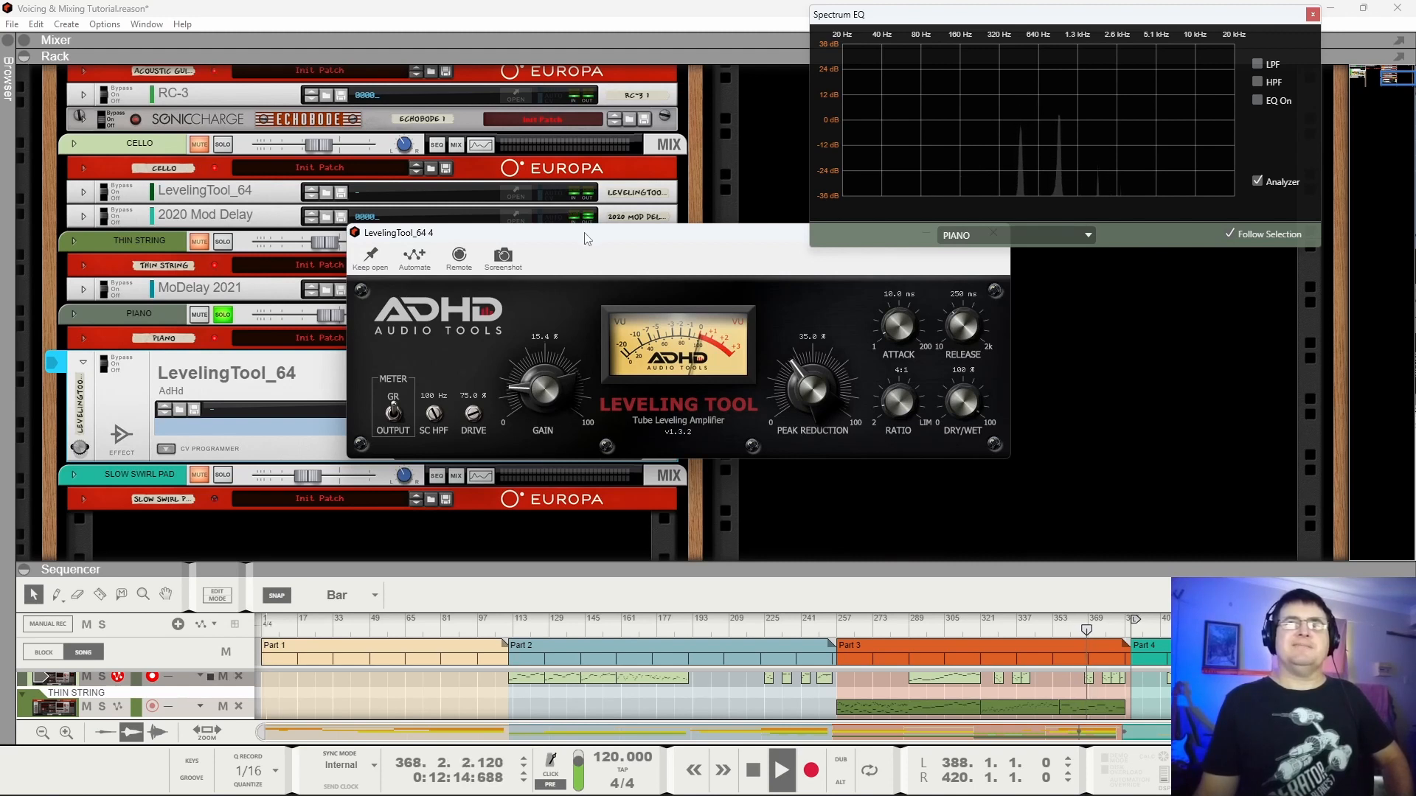
{"action": "left_click_drag", "start_coordinate": [586, 239], "coordinate": [539, 384]}
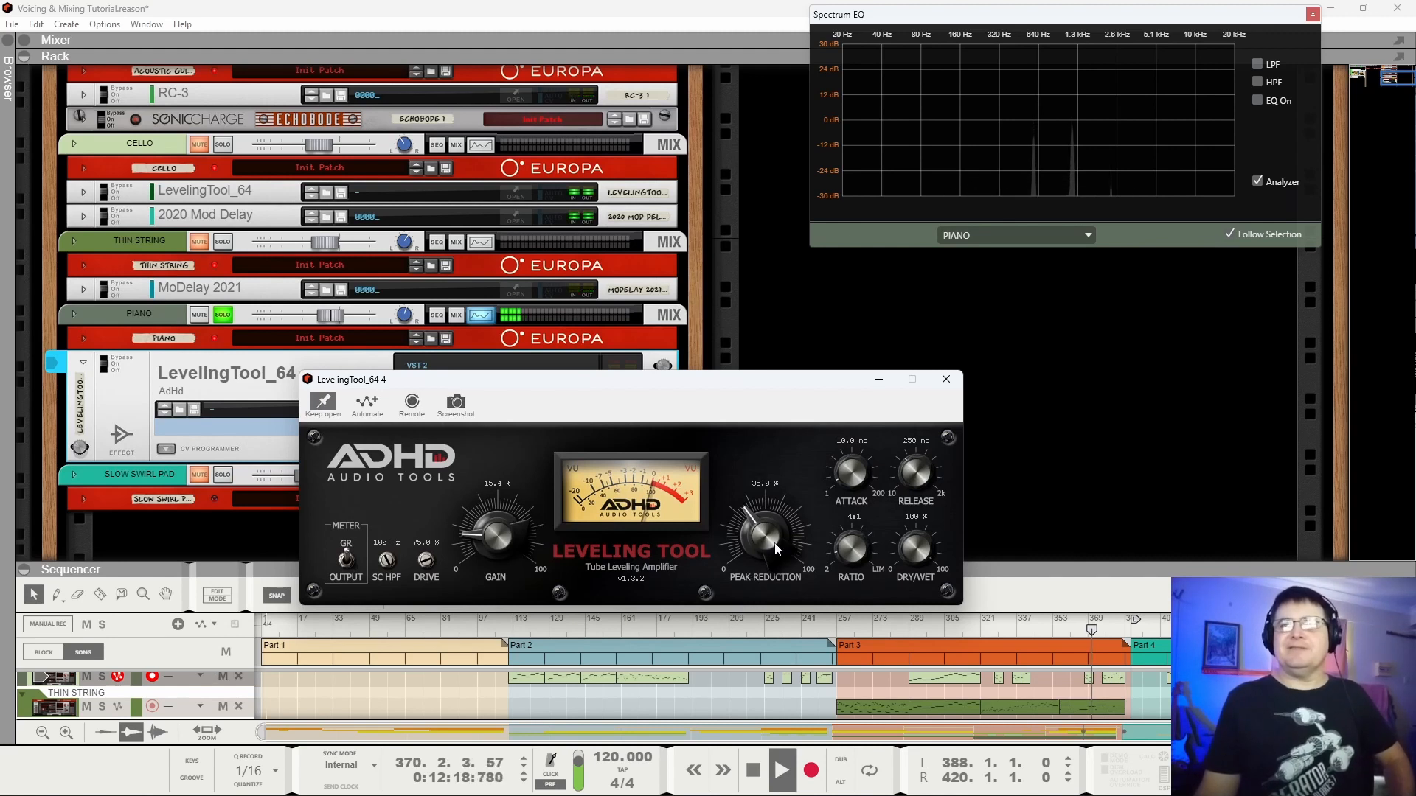
Set Piano's LevelingTool_64 to a 6:1 ratio, 60.0 ms attack and 56.0% peak reduction.
{"action": "left_click_drag", "start_coordinate": [794, 488], "coordinate": [793, 470]}
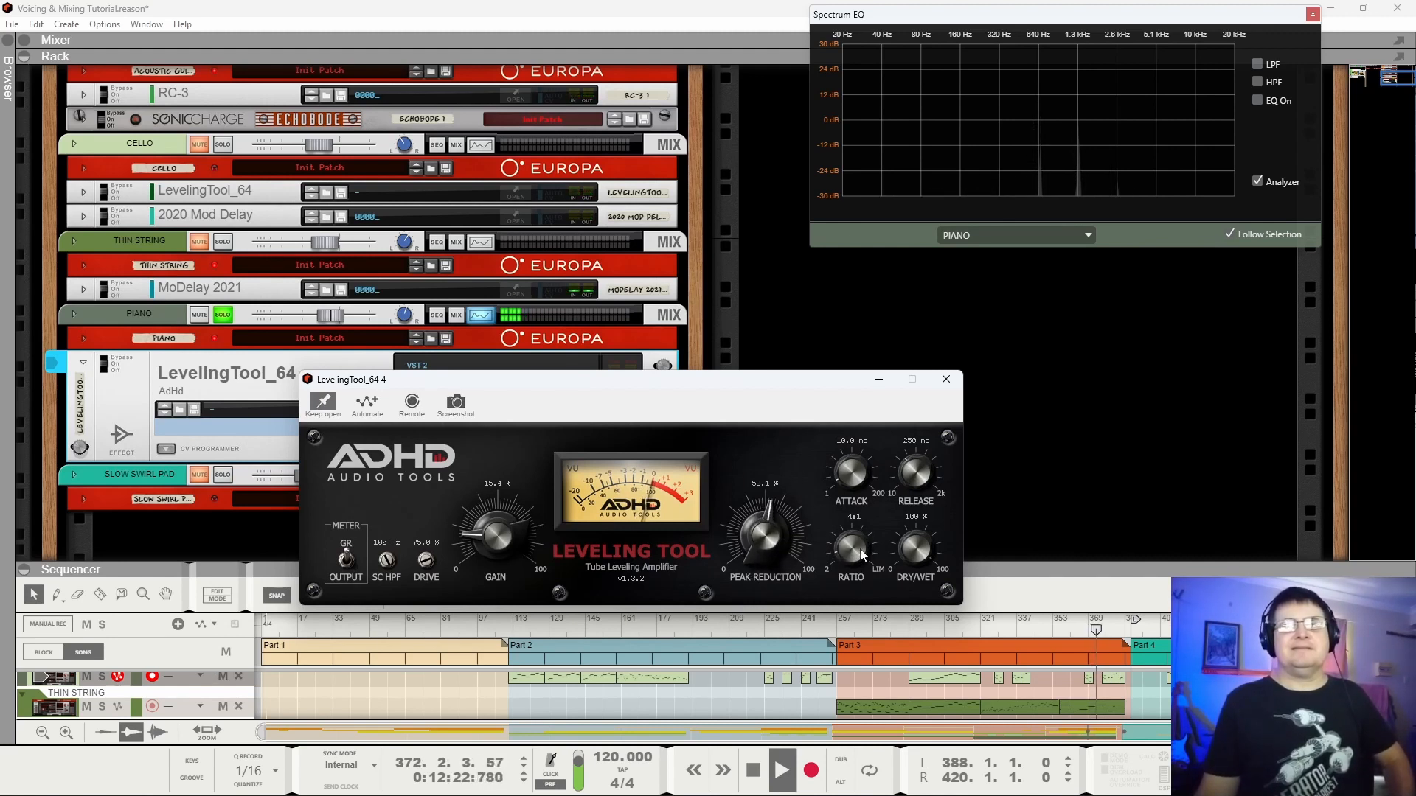
{"action": "left_click_drag", "start_coordinate": [863, 537], "coordinate": [866, 529]}
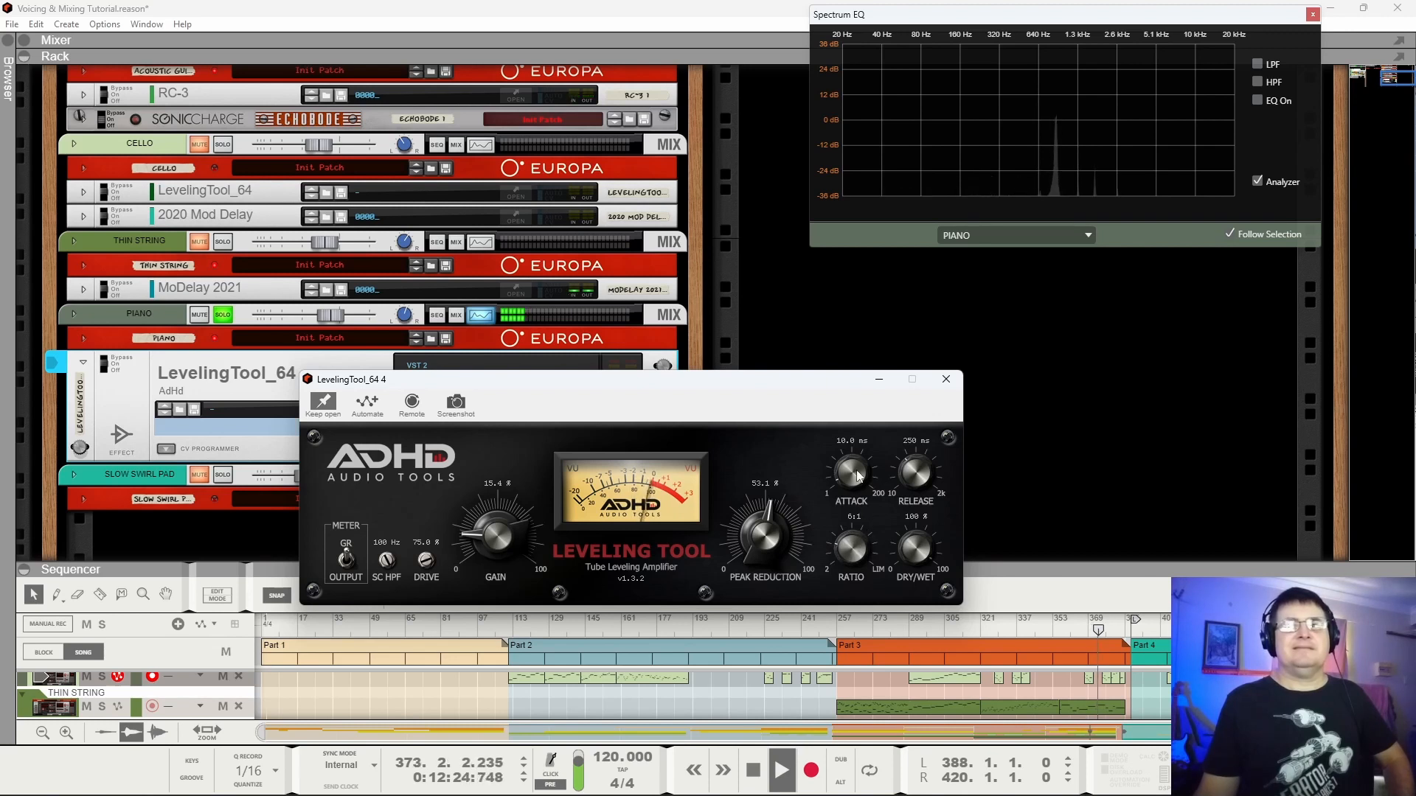
{"action": "left_click_drag", "start_coordinate": [854, 476], "coordinate": [860, 427]}
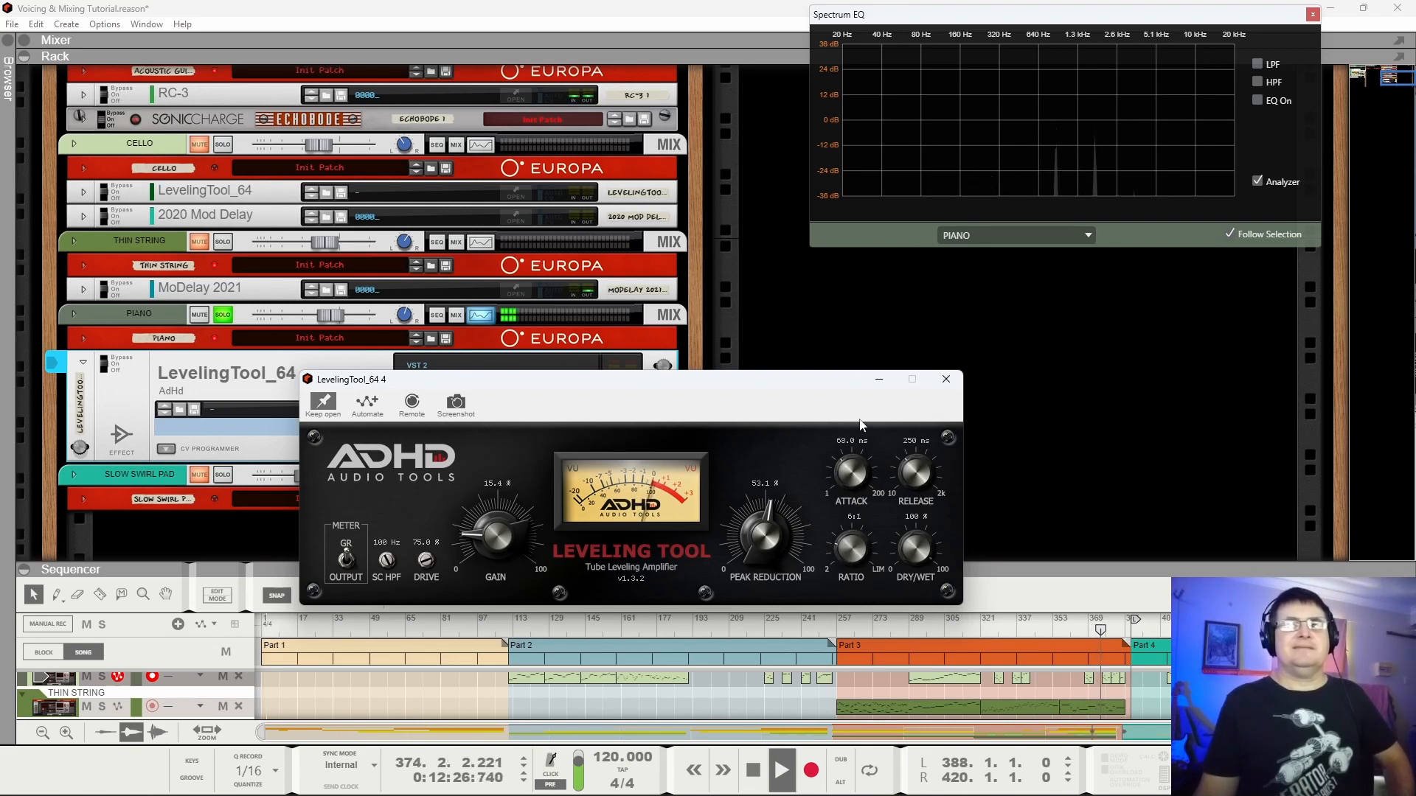
{"action": "left_click_drag", "start_coordinate": [769, 537], "coordinate": [773, 539]}
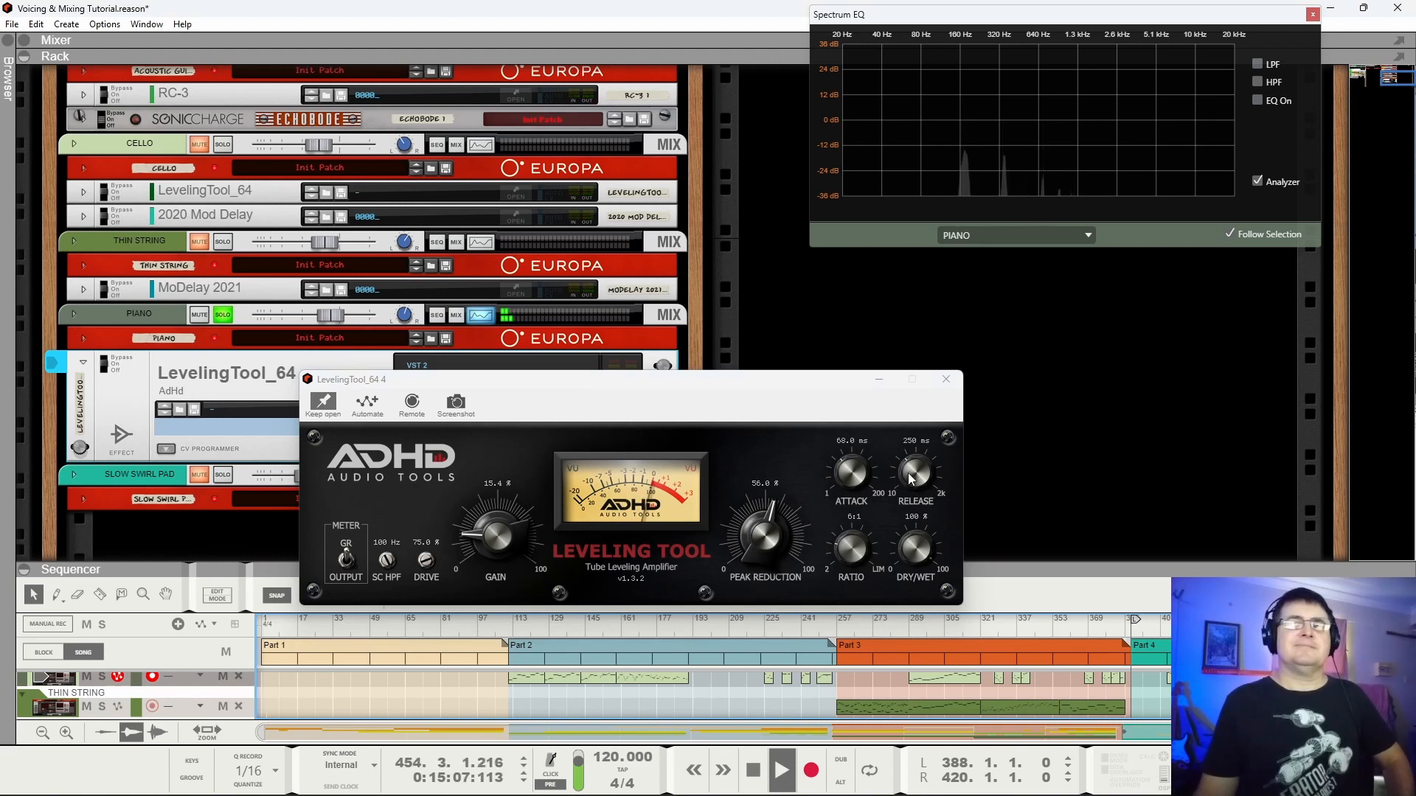
Unsolo Piano, play the mix from the start of its Part 3 clip, and set the LevelingTool_64 peak reduction to 49.8%.
{"action": "left_click", "coordinate": [219, 318]}
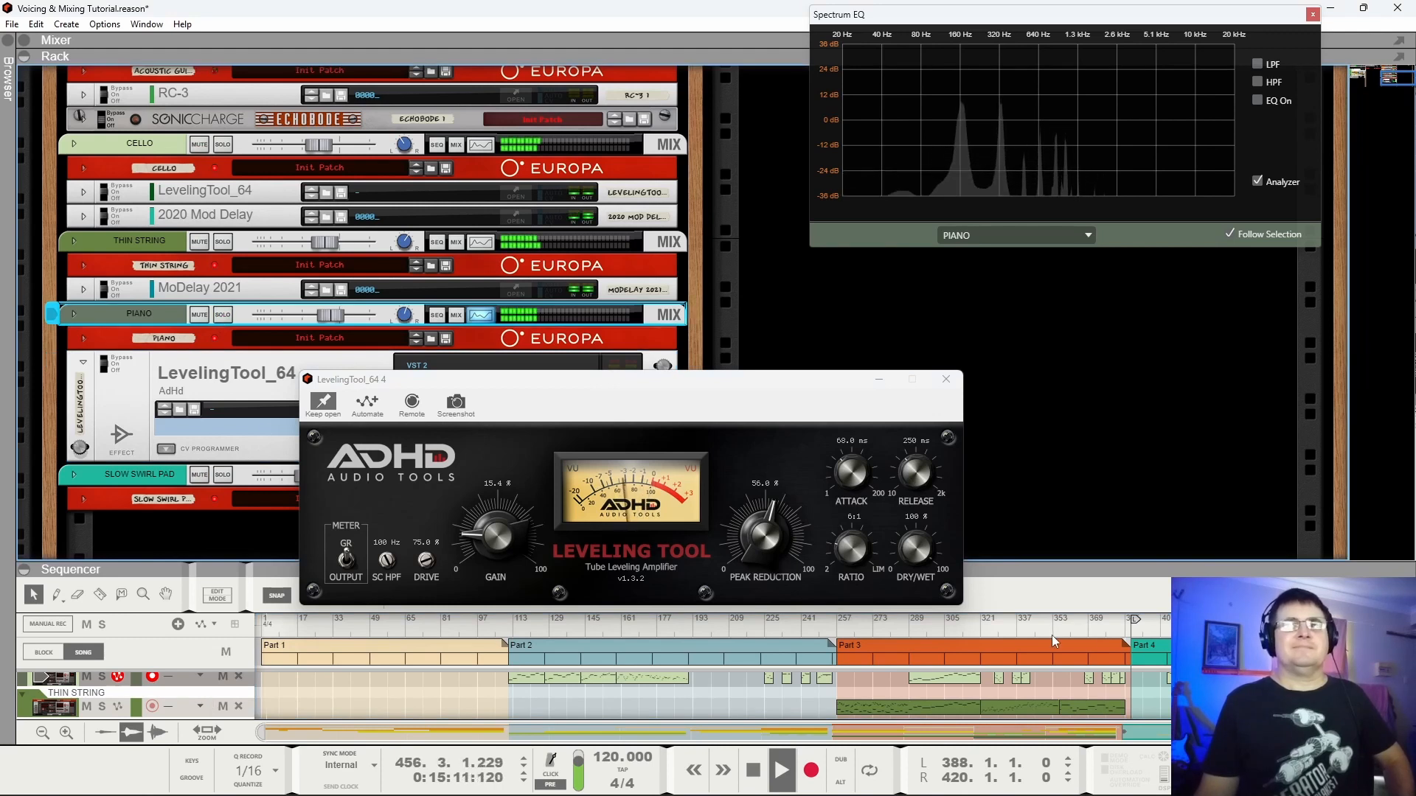
{"action": "left_click", "coordinate": [888, 634]}
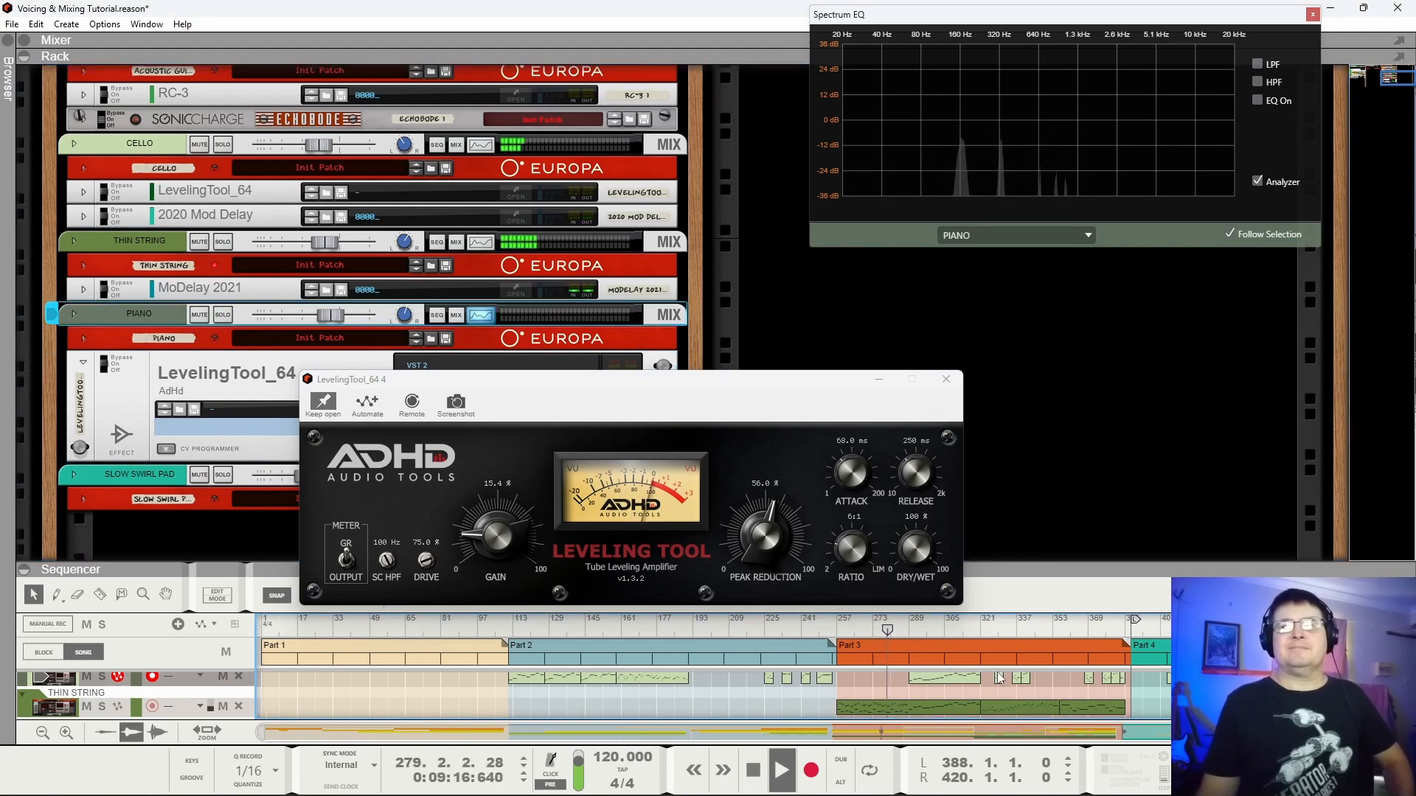
{"action": "scroll", "coordinate": [889, 633], "scroll_direction": "down", "scroll_amount": 3}
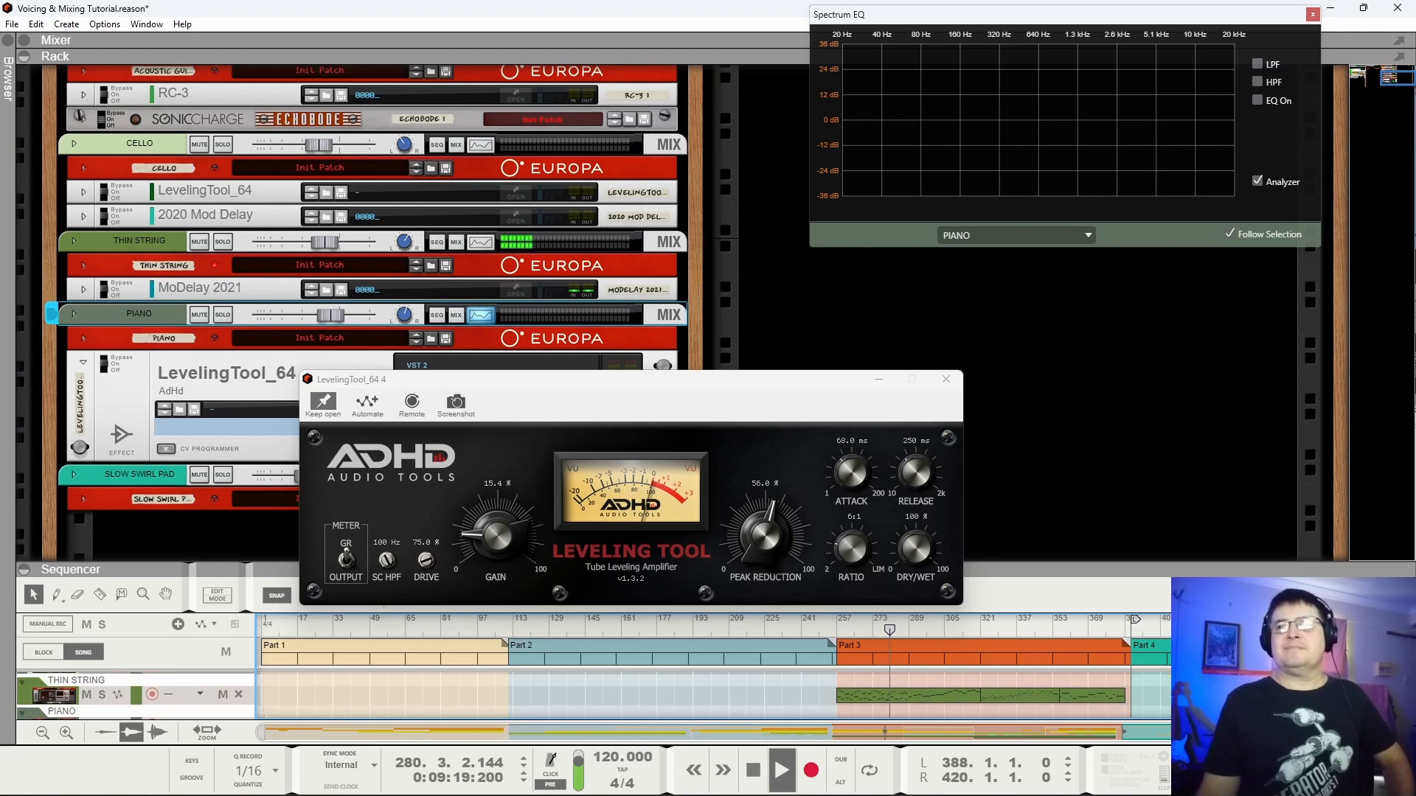
{"action": "left_click", "coordinate": [977, 631]}
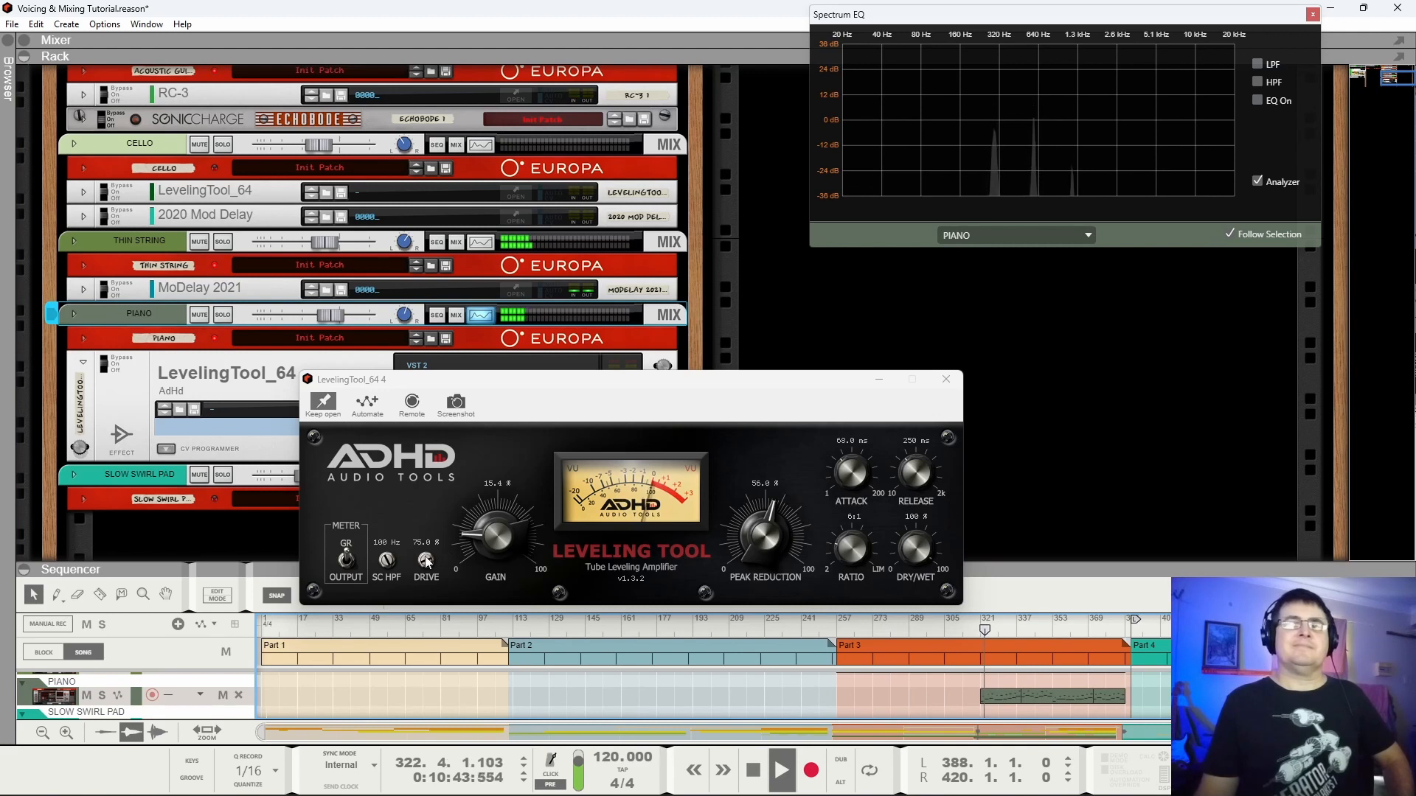
{"action": "mouse_move", "coordinate": [767, 541]}
{"action": "left_mouse_down"}
{"action": "mouse_move", "coordinate": [764, 559]}
{"action": "mouse_move", "coordinate": [775, 539]}
{"action": "left_mouse_up"}
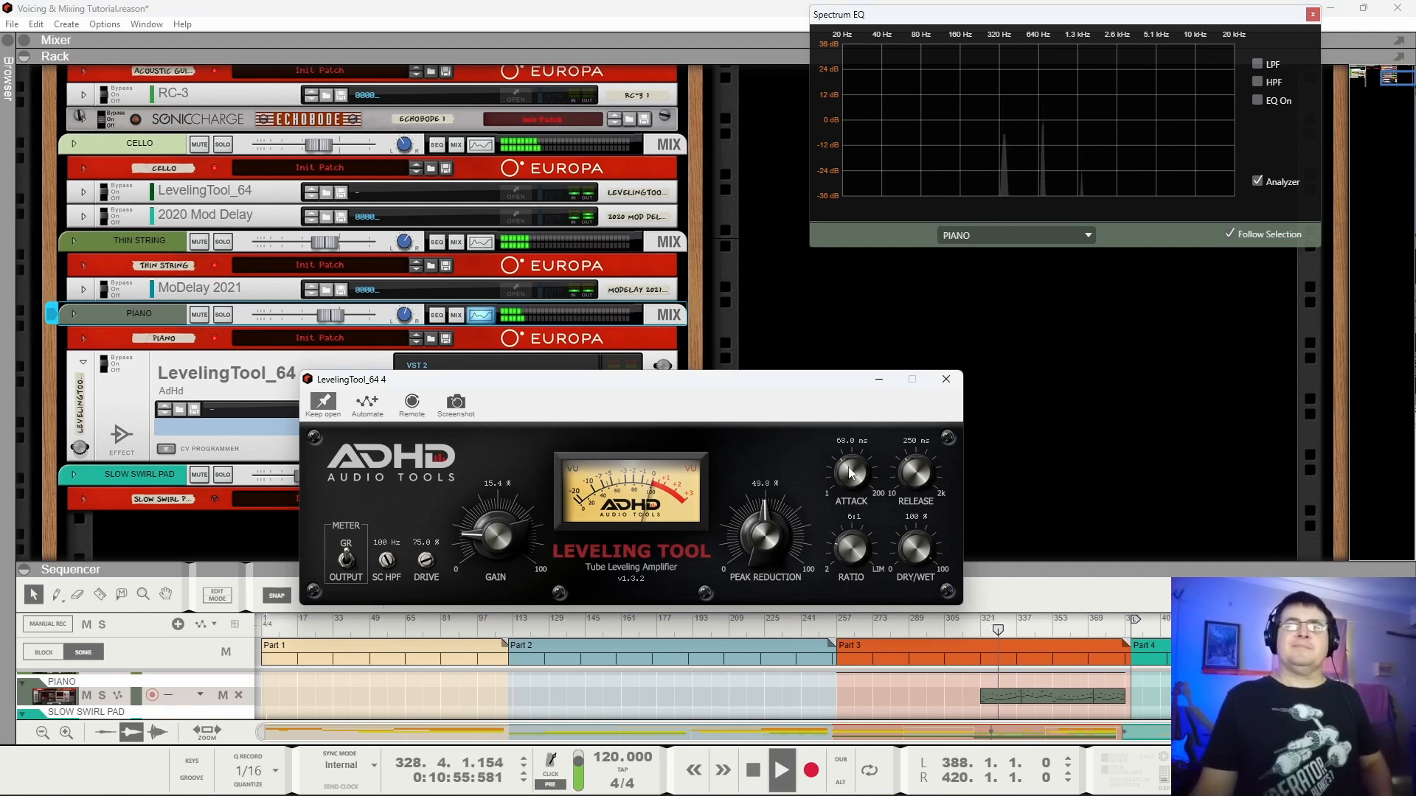
Try a 1.00 ms attack on Piano's LevelingTool_64, undo the change, and resume playback.
{"action": "left_click_drag", "start_coordinate": [848, 466], "coordinate": [850, 539]}
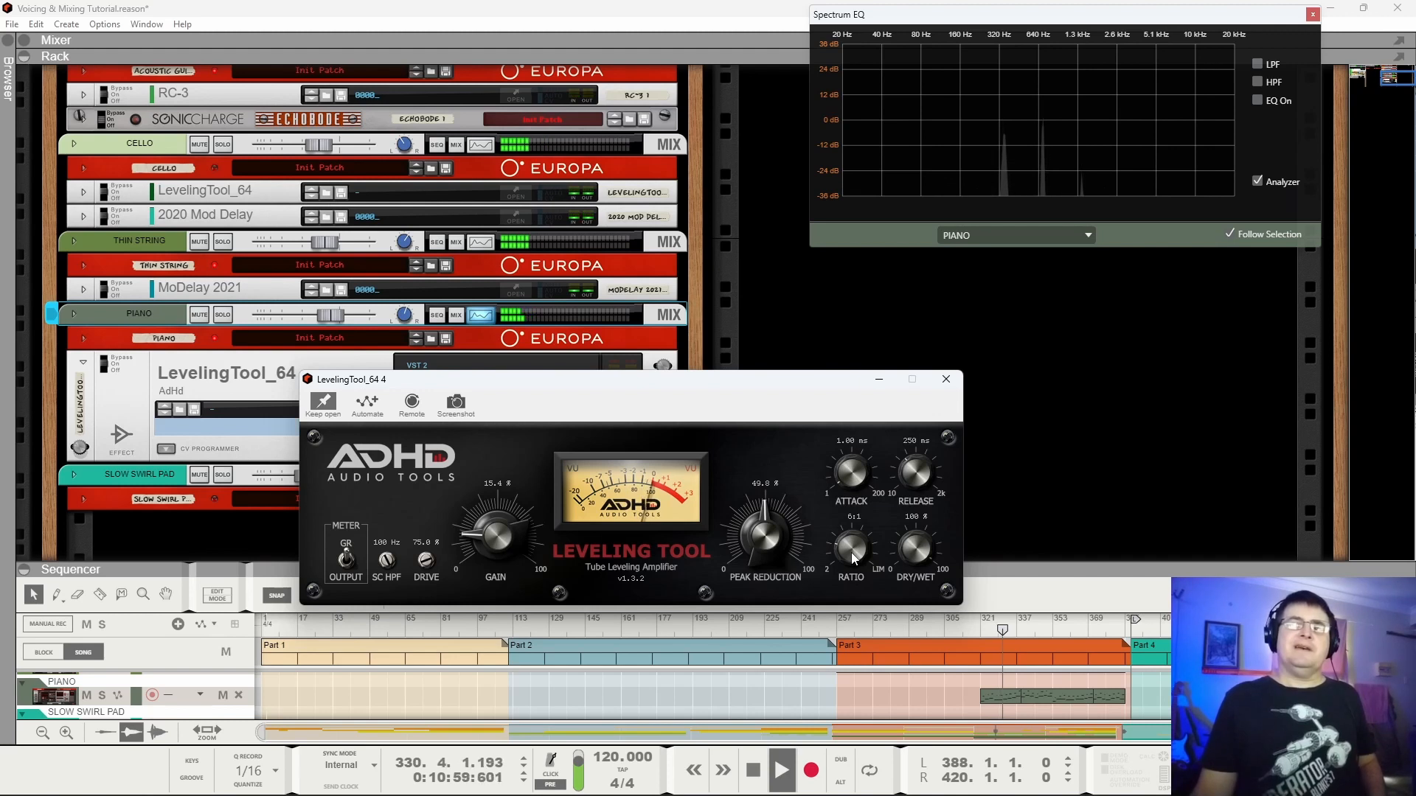
{"action": "key", "text": "space"}
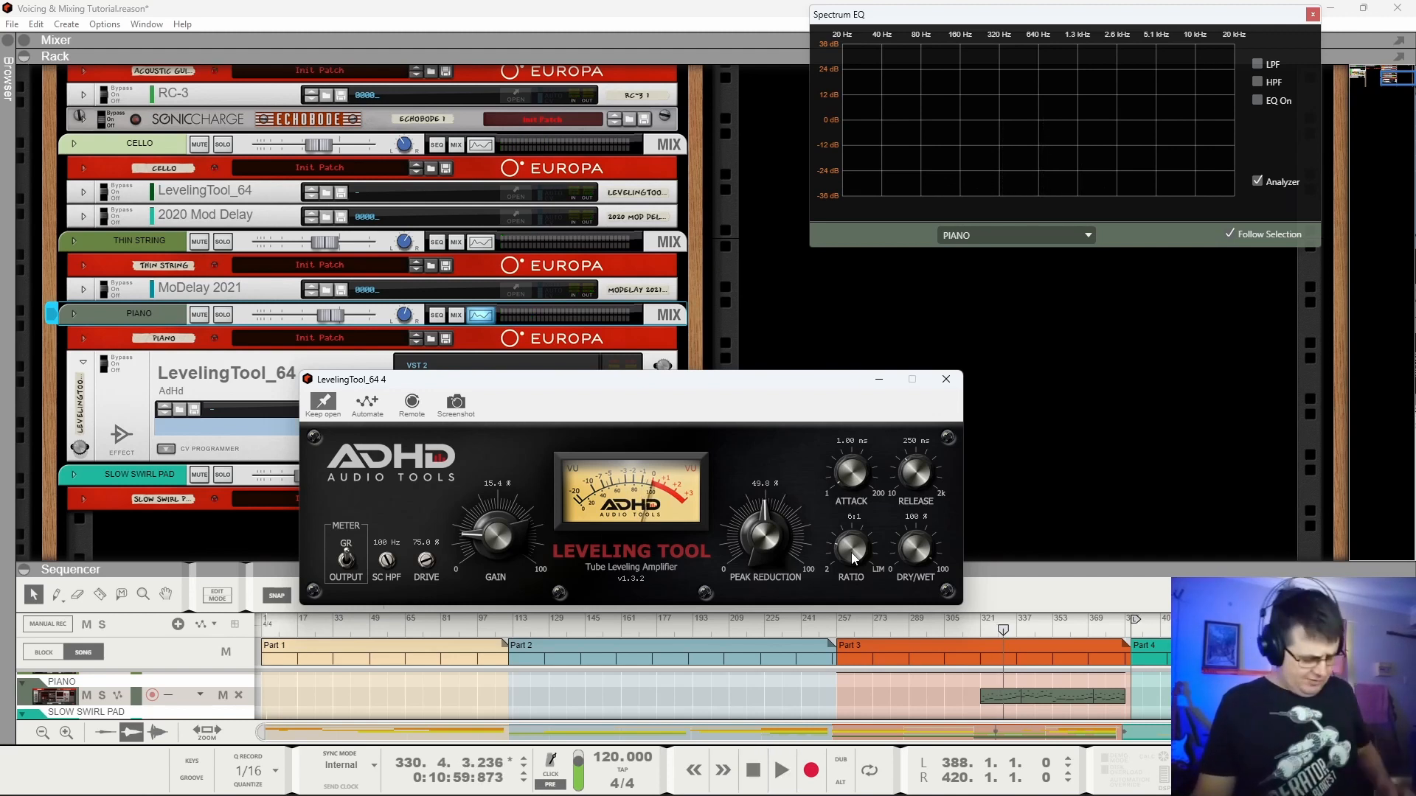
{"action": "key", "text": "ctrl+z"}
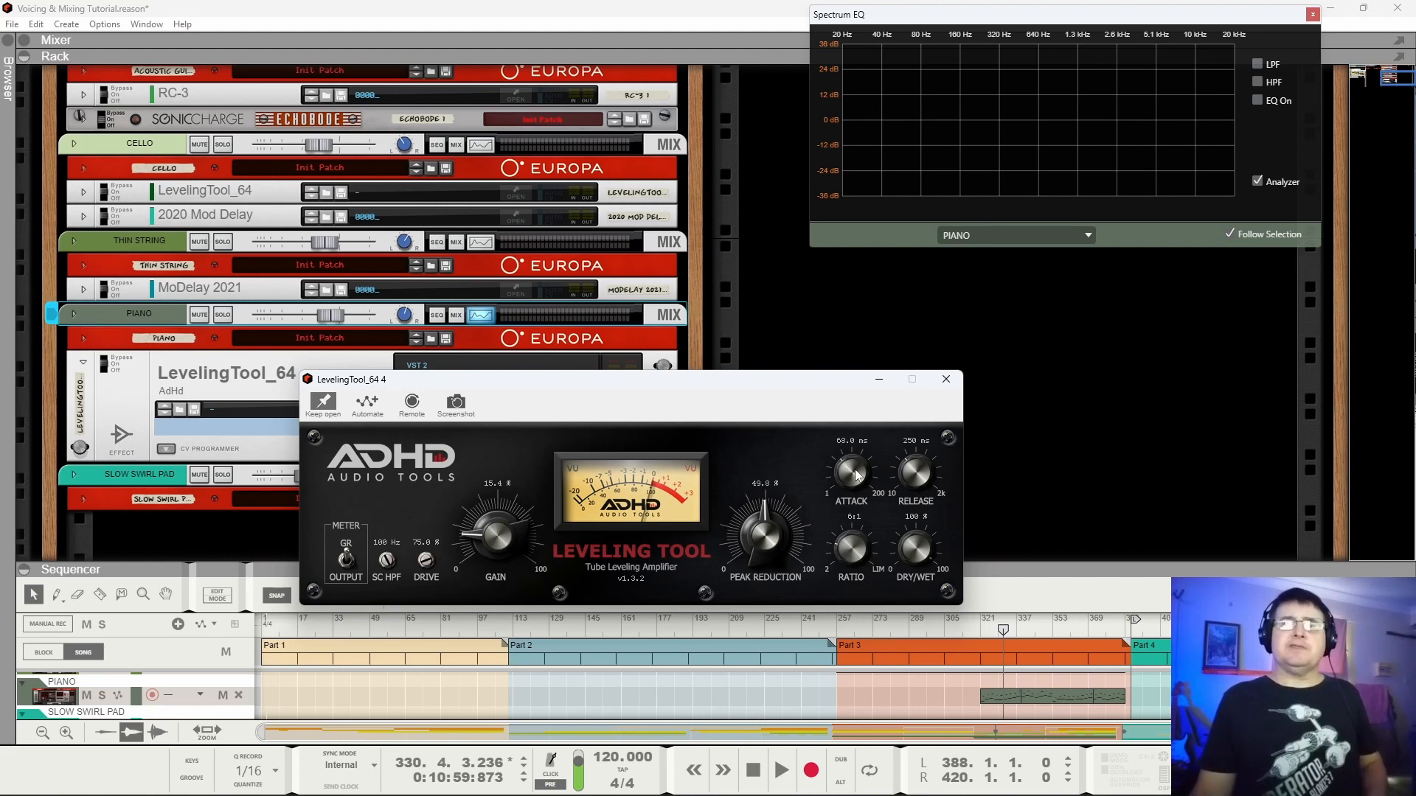
{"action": "key", "text": "space"}
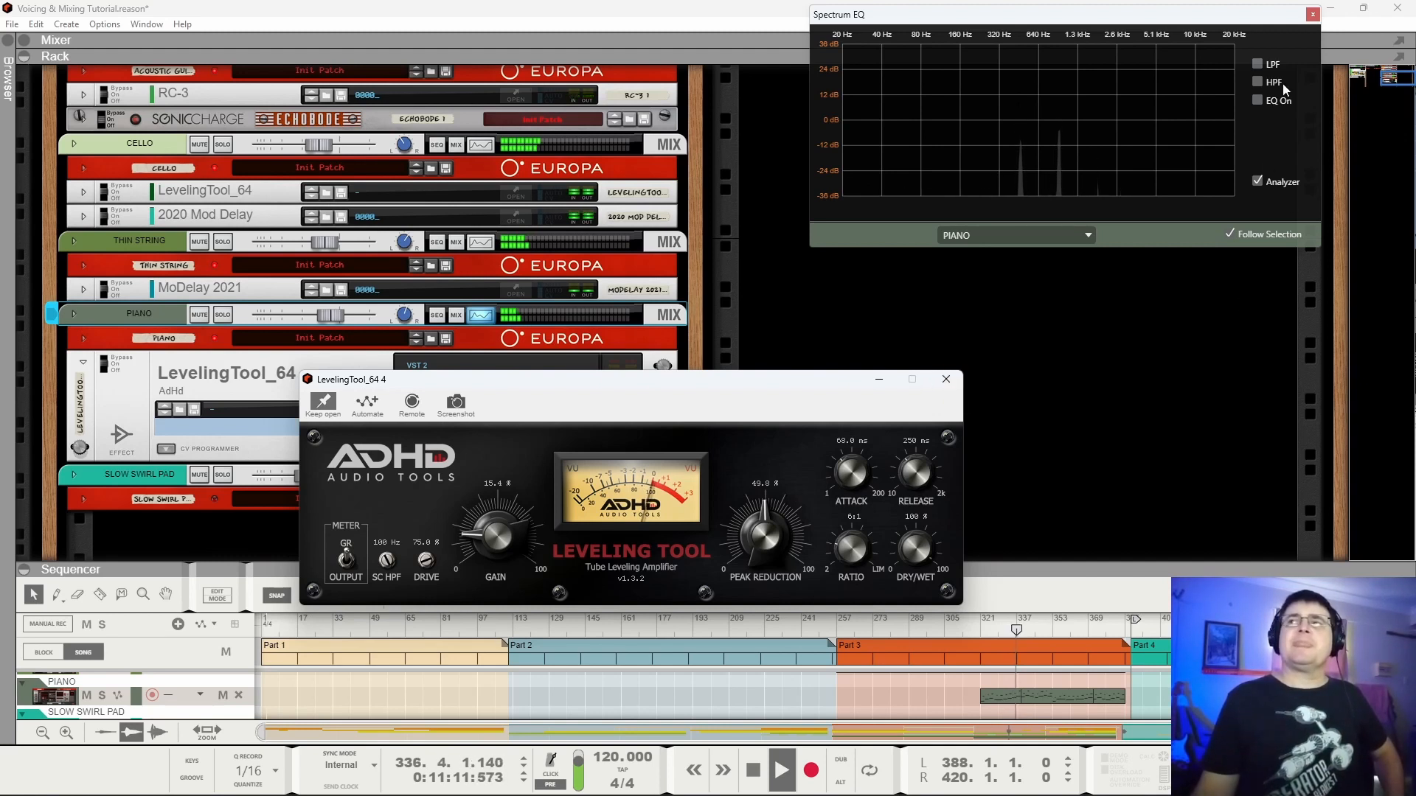
{"action": "left_click", "coordinate": [1256, 100]}
{"action": "left_click", "coordinate": [1257, 66]}
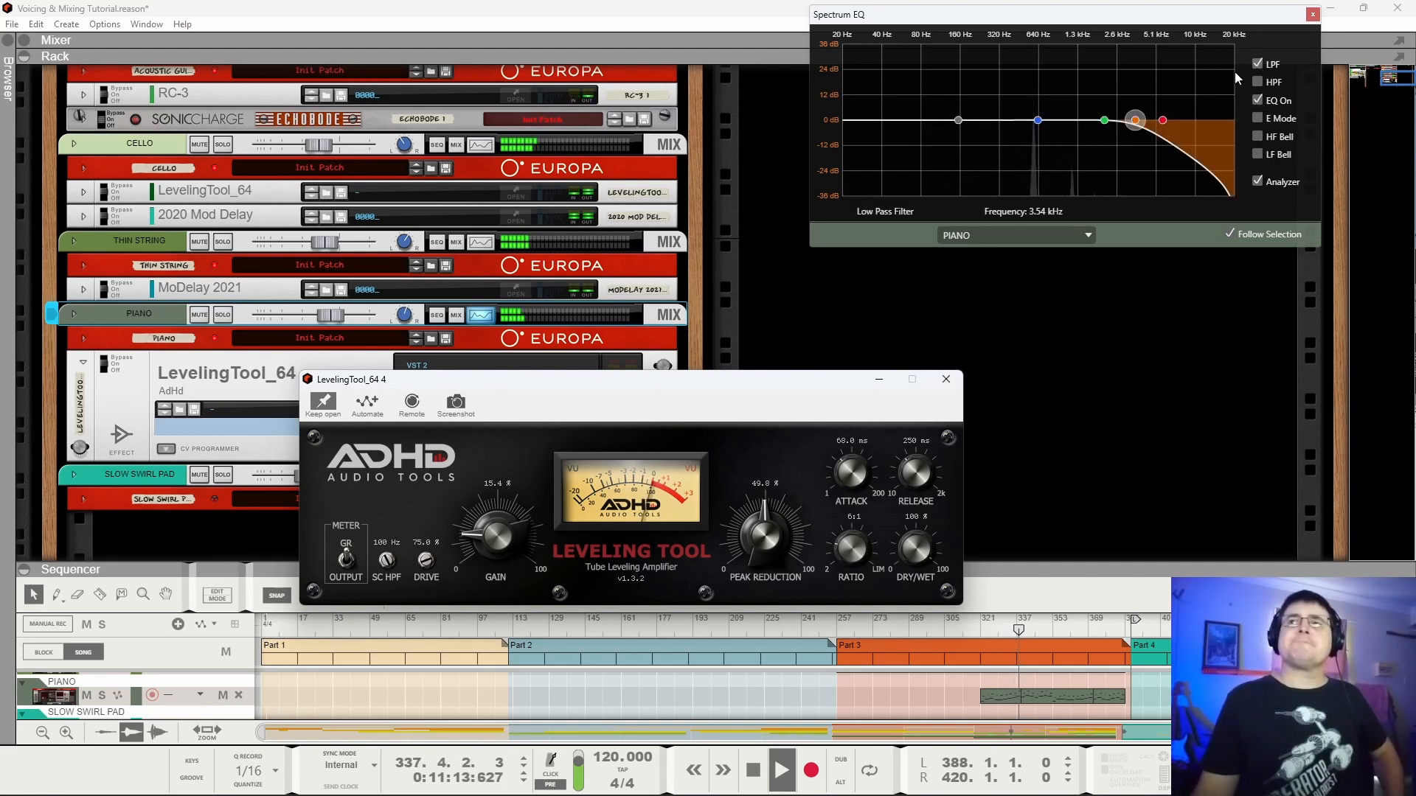
{"action": "left_click", "coordinate": [1258, 64]}
{"action": "left_click", "coordinate": [1256, 81]}
{"action": "left_click_drag", "start_coordinate": [968, 120], "coordinate": [868, 145]}
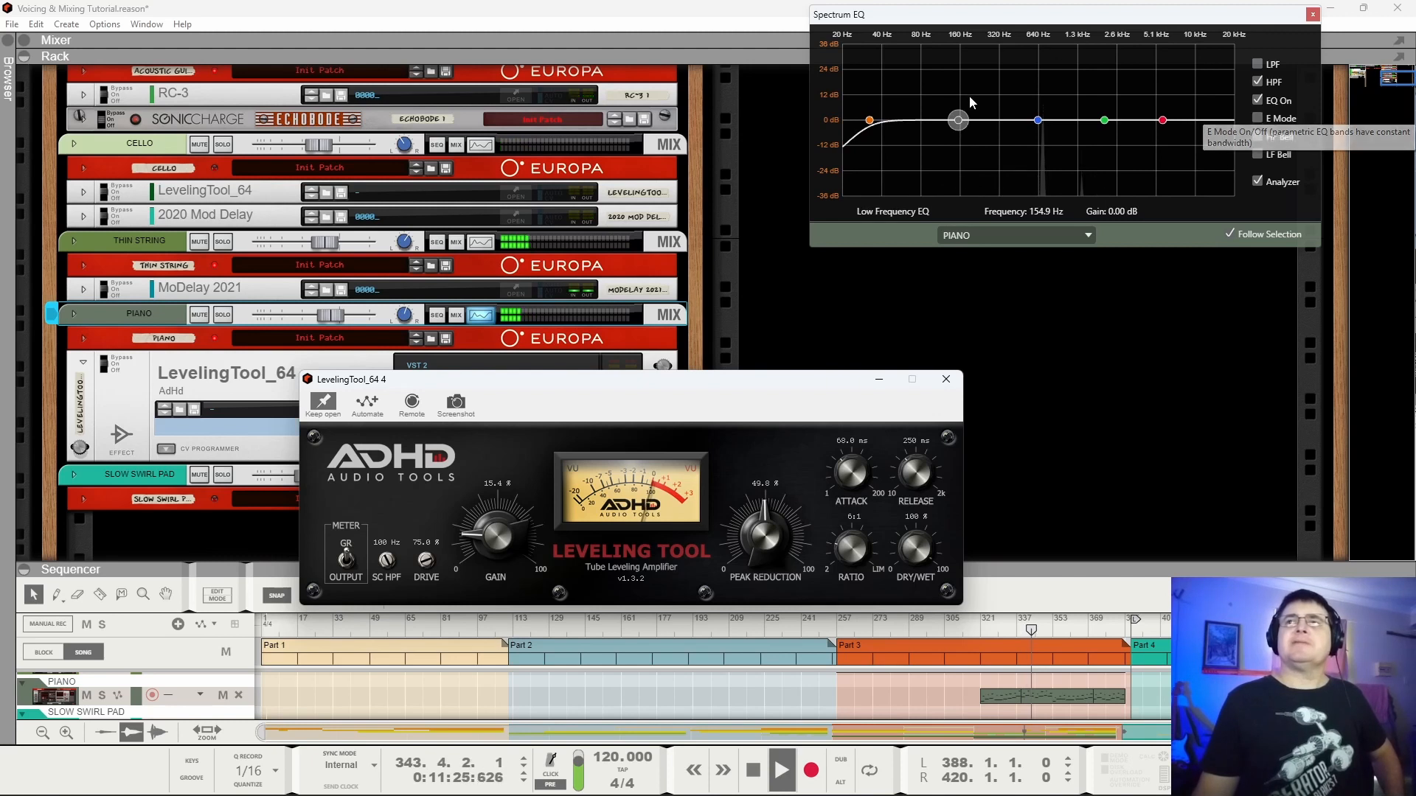
{"action": "left_click_drag", "start_coordinate": [958, 121], "coordinate": [962, 113]}
{"action": "left_click_drag", "start_coordinate": [869, 120], "coordinate": [902, 125]}
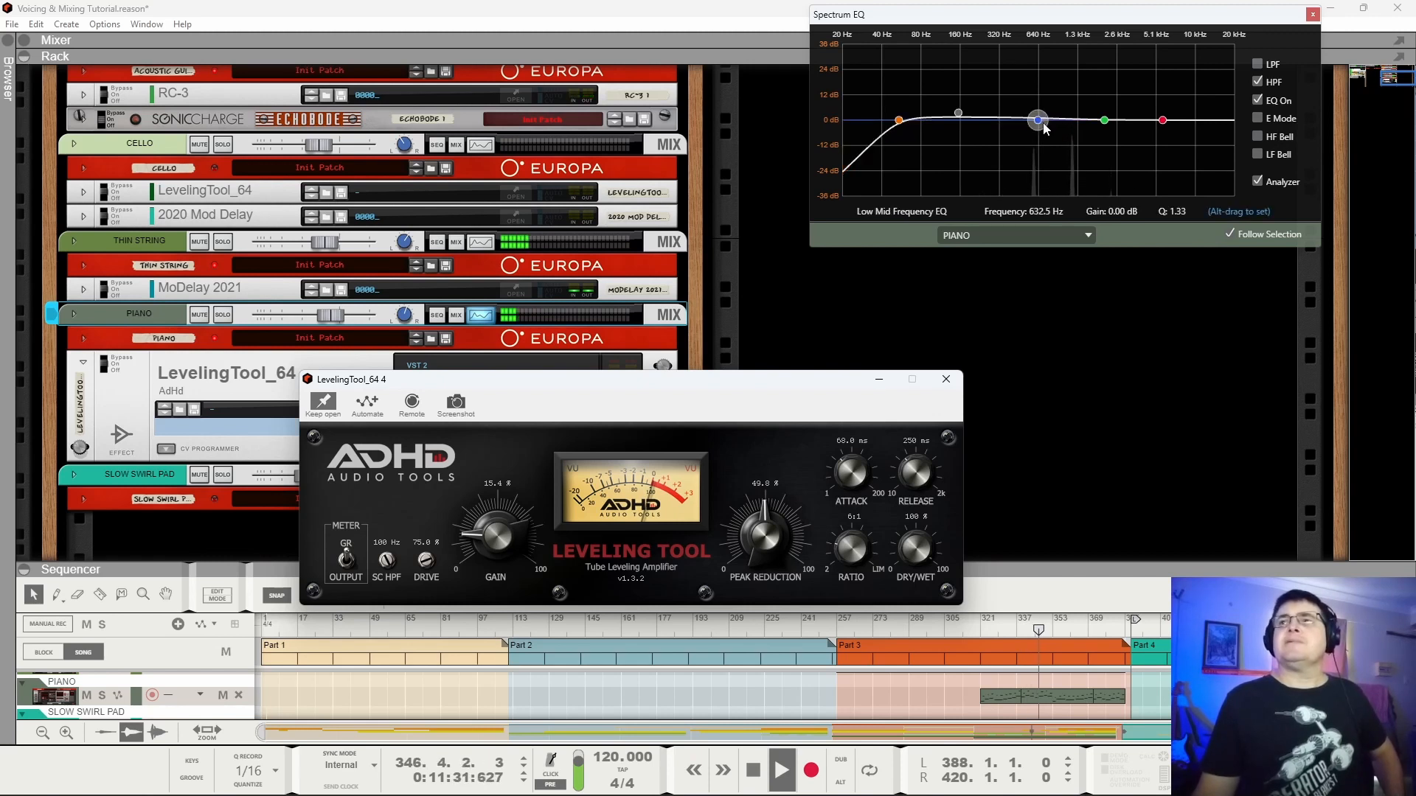
Move Piano's high-frequency EQ band close to 20 kHz with a very slight cut, and enable E Mode.
{"action": "left_click", "coordinate": [1163, 121]}
{"action": "left_click_drag", "start_coordinate": [1169, 125], "coordinate": [1228, 129]}
{"action": "left_click", "coordinate": [1260, 119]}
On Piano's EQ, set the low mids to -2.54 dB at 1.17 kHz and the high mids to 2.22 dB at 2.53 kHz with Q 0.70.
{"action": "left_click", "coordinate": [1038, 120]}
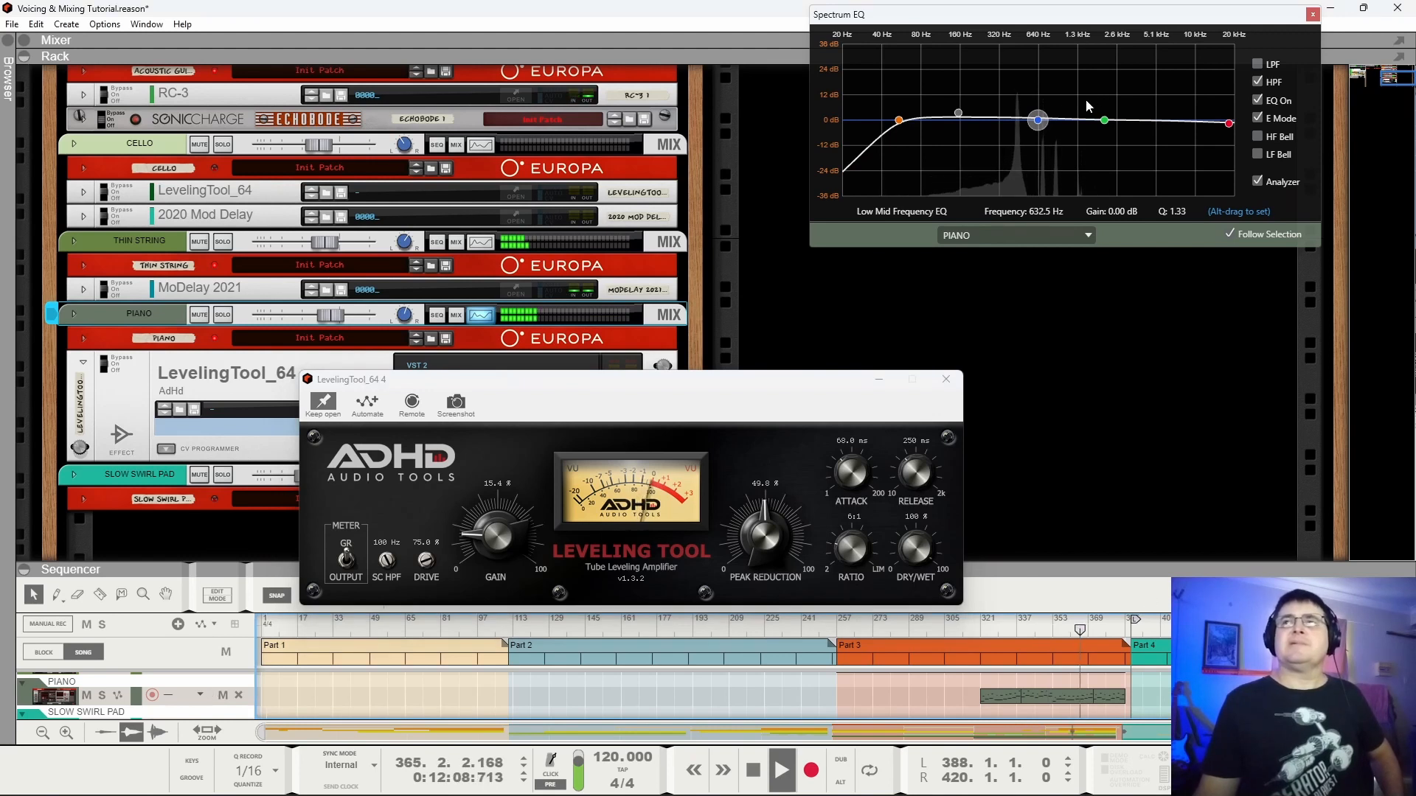
{"action": "left_click", "coordinate": [1104, 119]}
{"action": "left_click", "coordinate": [1039, 121]}
{"action": "left_click_drag", "start_coordinate": [1038, 119], "coordinate": [1071, 129]}
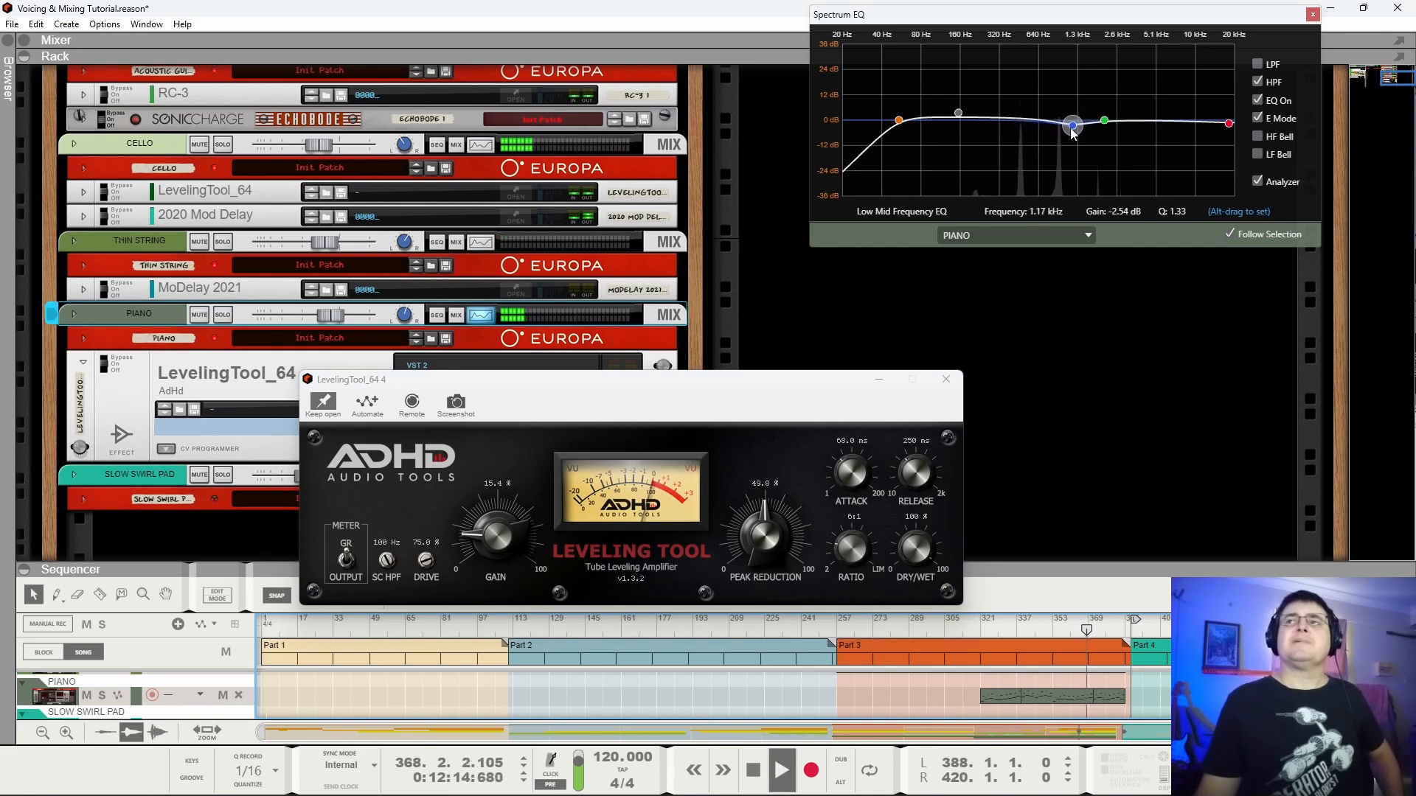
{"action": "left_click", "coordinate": [1104, 120]}
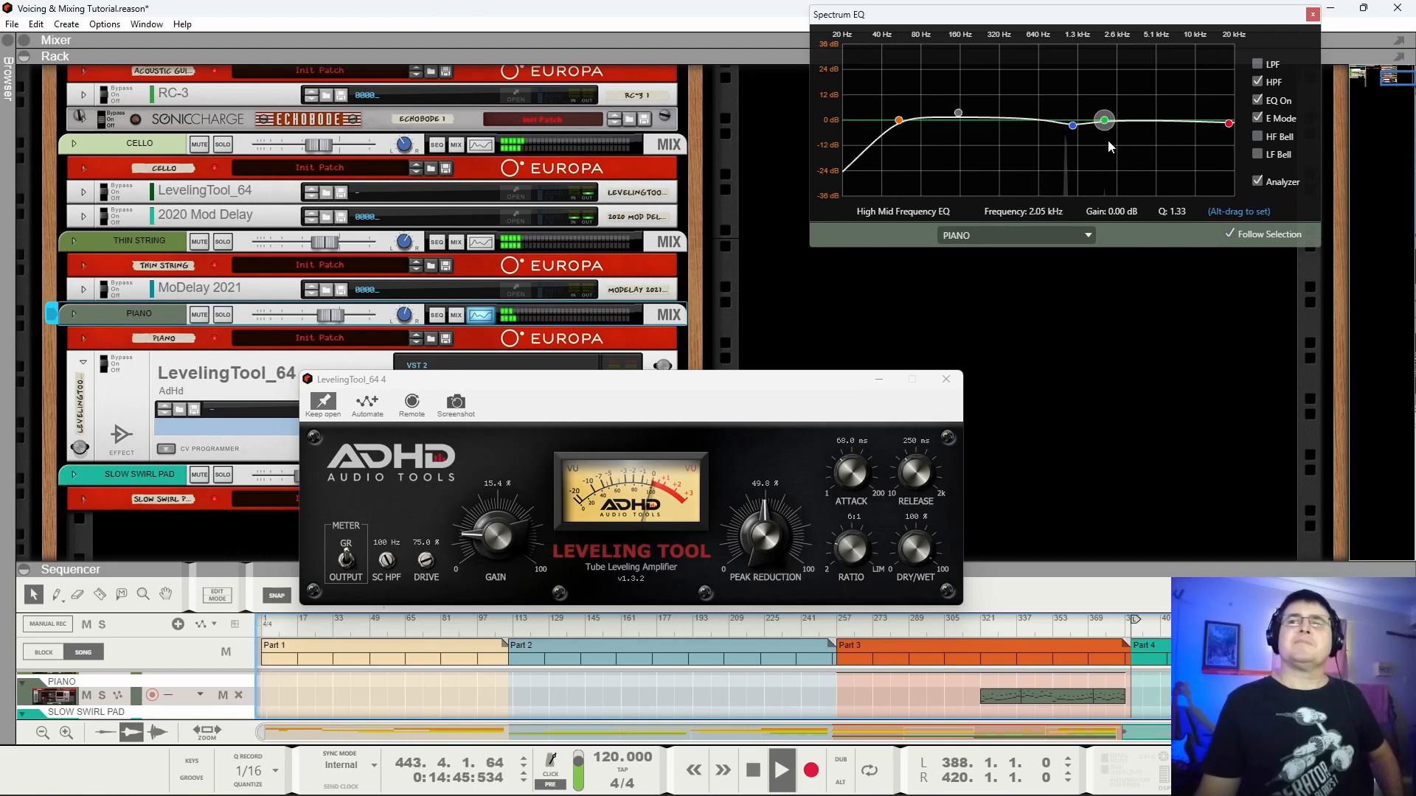
{"action": "left_click_drag", "start_coordinate": [1105, 122], "coordinate": [1118, 120]}
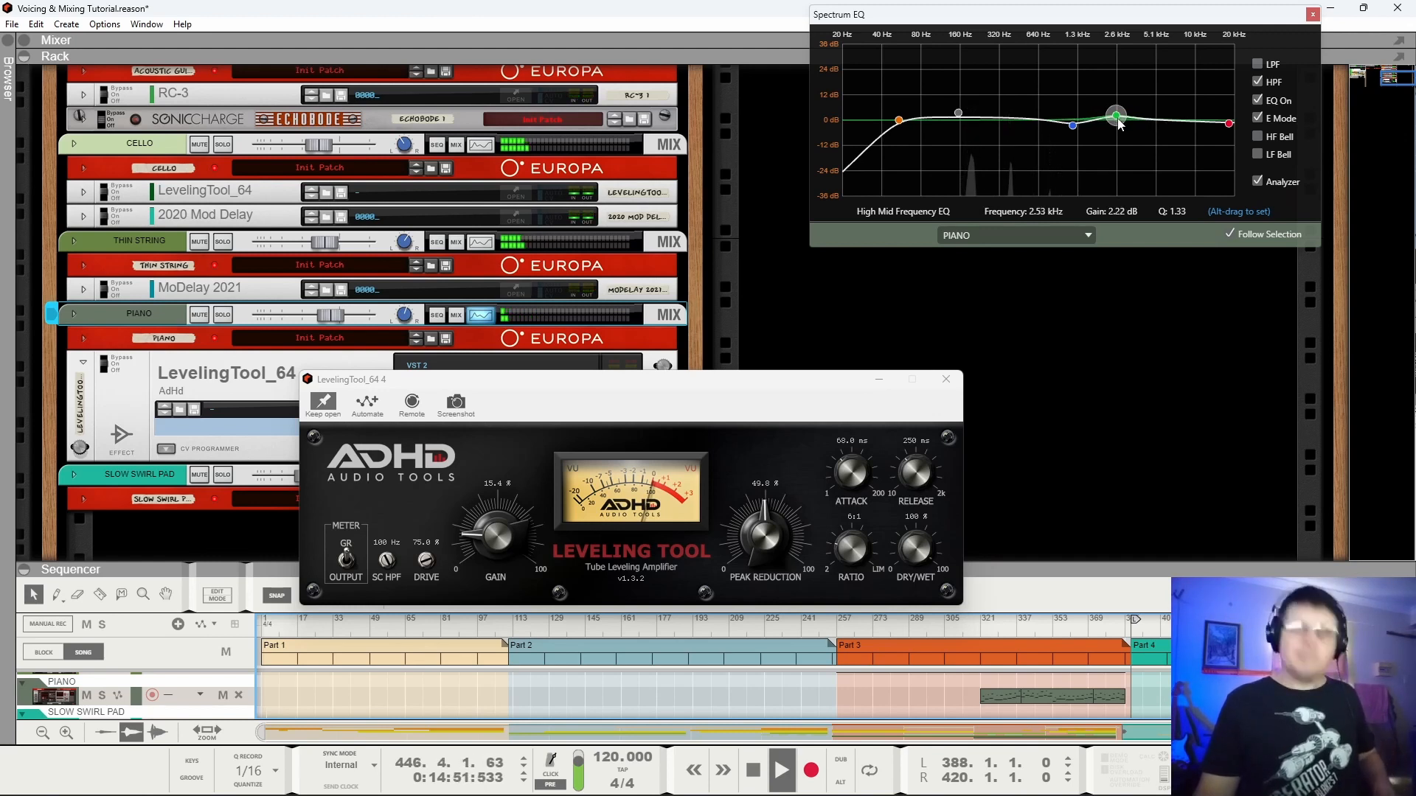
{"action": "left_click_drag", "start_coordinate": [1119, 124], "coordinate": [1119, 133]}
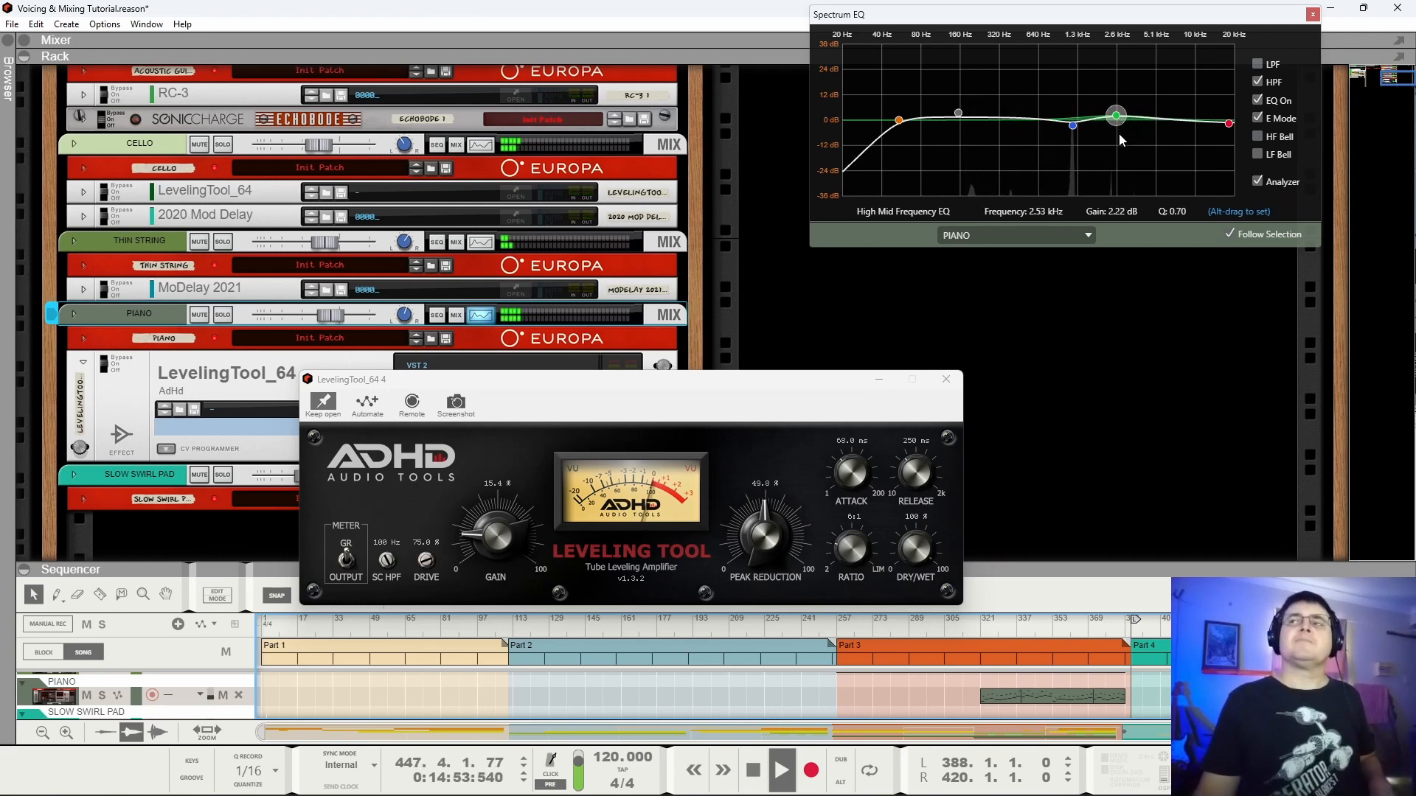
Shift Piano's low-mid EQ band to 632.5 Hz at -1.90 dB and set the high-pass filter to 70.2 Hz.
{"action": "left_click", "coordinate": [1073, 126]}
{"action": "left_click_drag", "start_coordinate": [1075, 128], "coordinate": [1039, 129]}
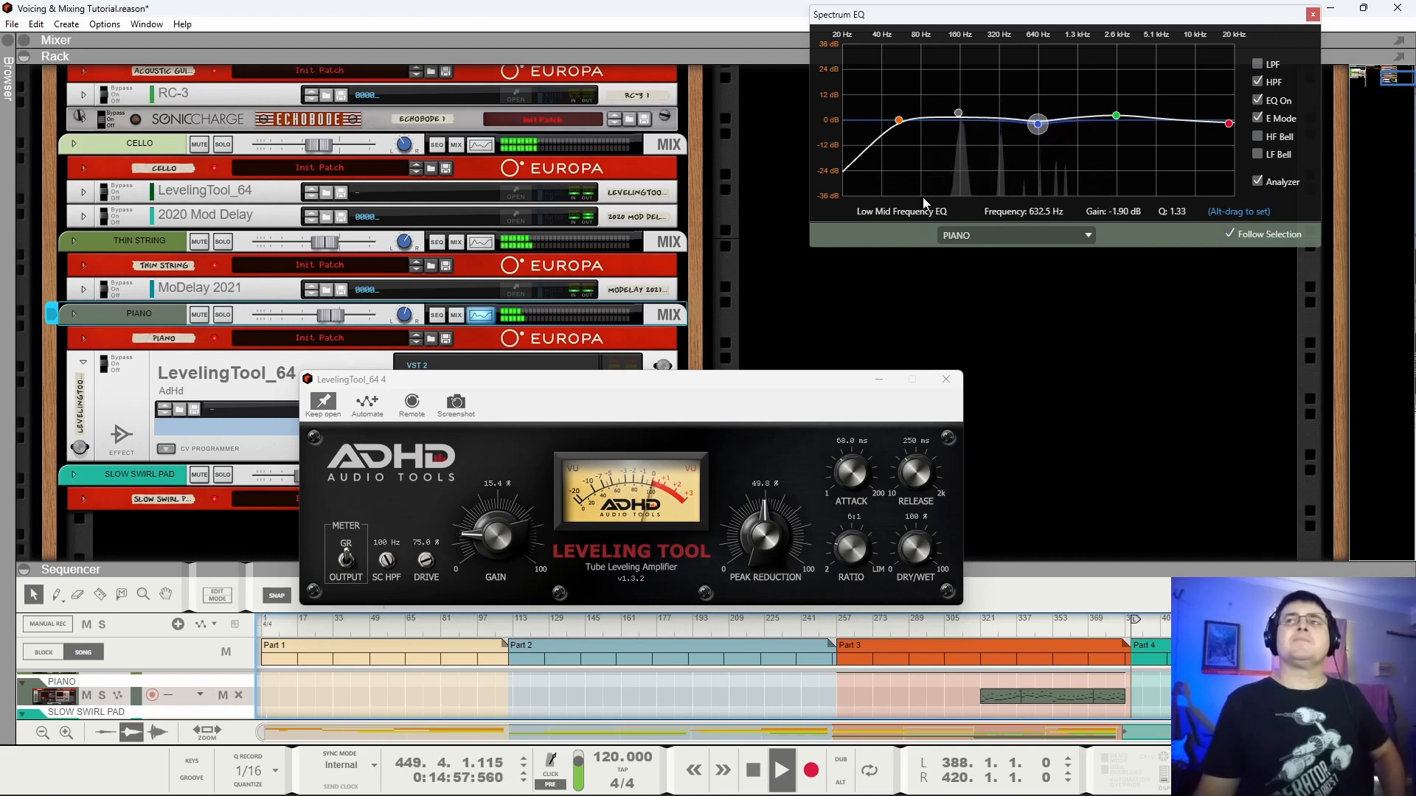
{"action": "left_click_drag", "start_coordinate": [909, 128], "coordinate": [926, 128]}
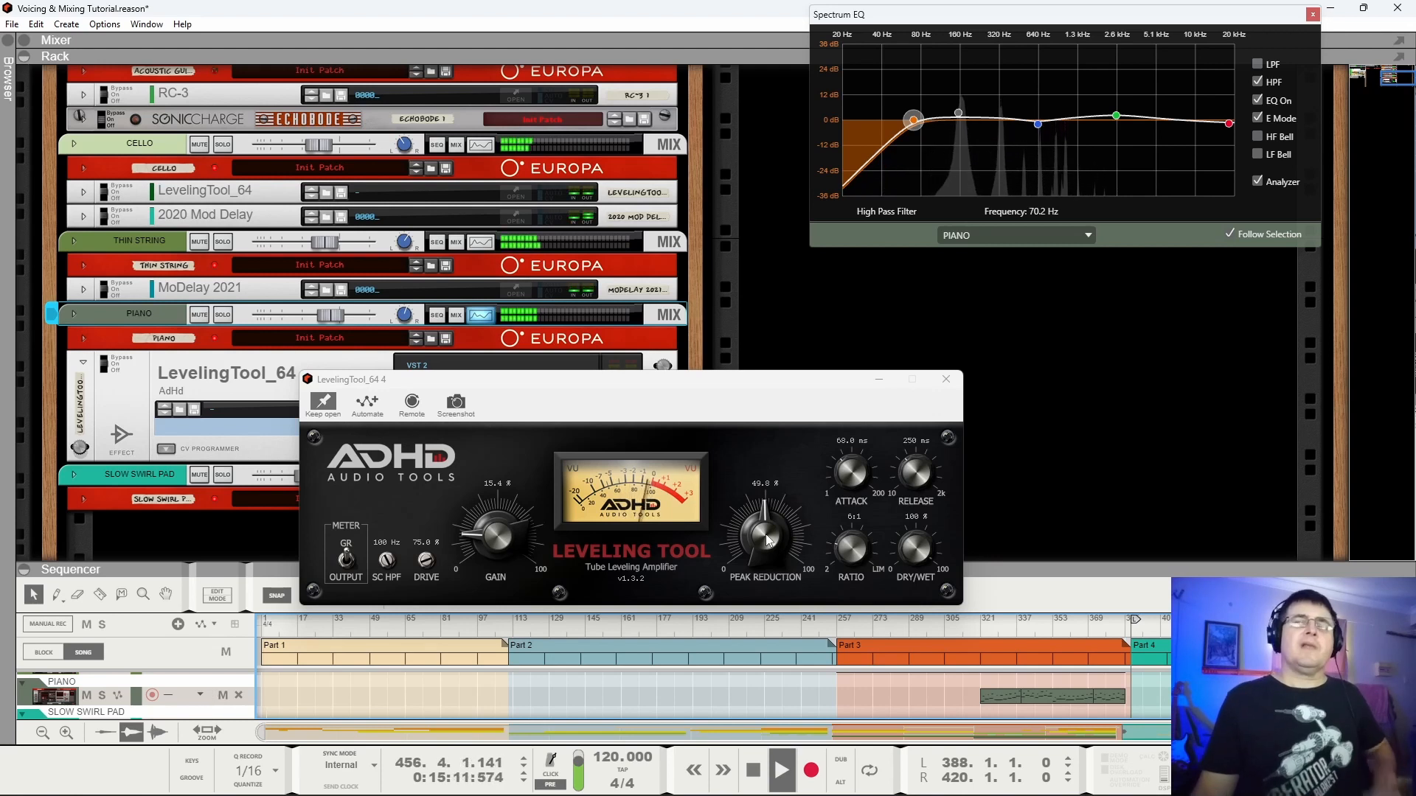
Pause and resume playback to check the equalized Piano in the mix, and stop the song.
{"action": "key", "text": "space"}
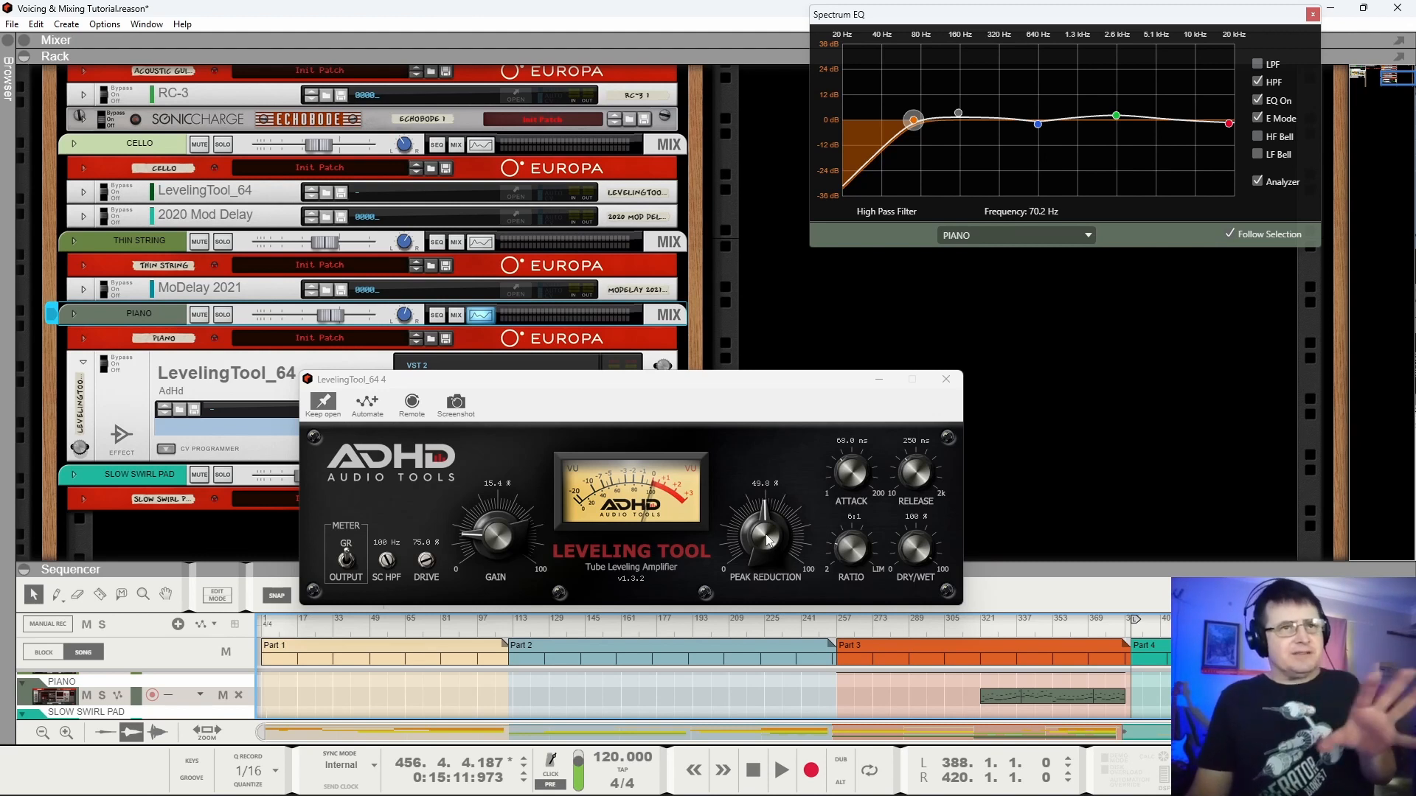
{"action": "left_click", "coordinate": [1027, 625]}
{"action": "key", "text": "space"}
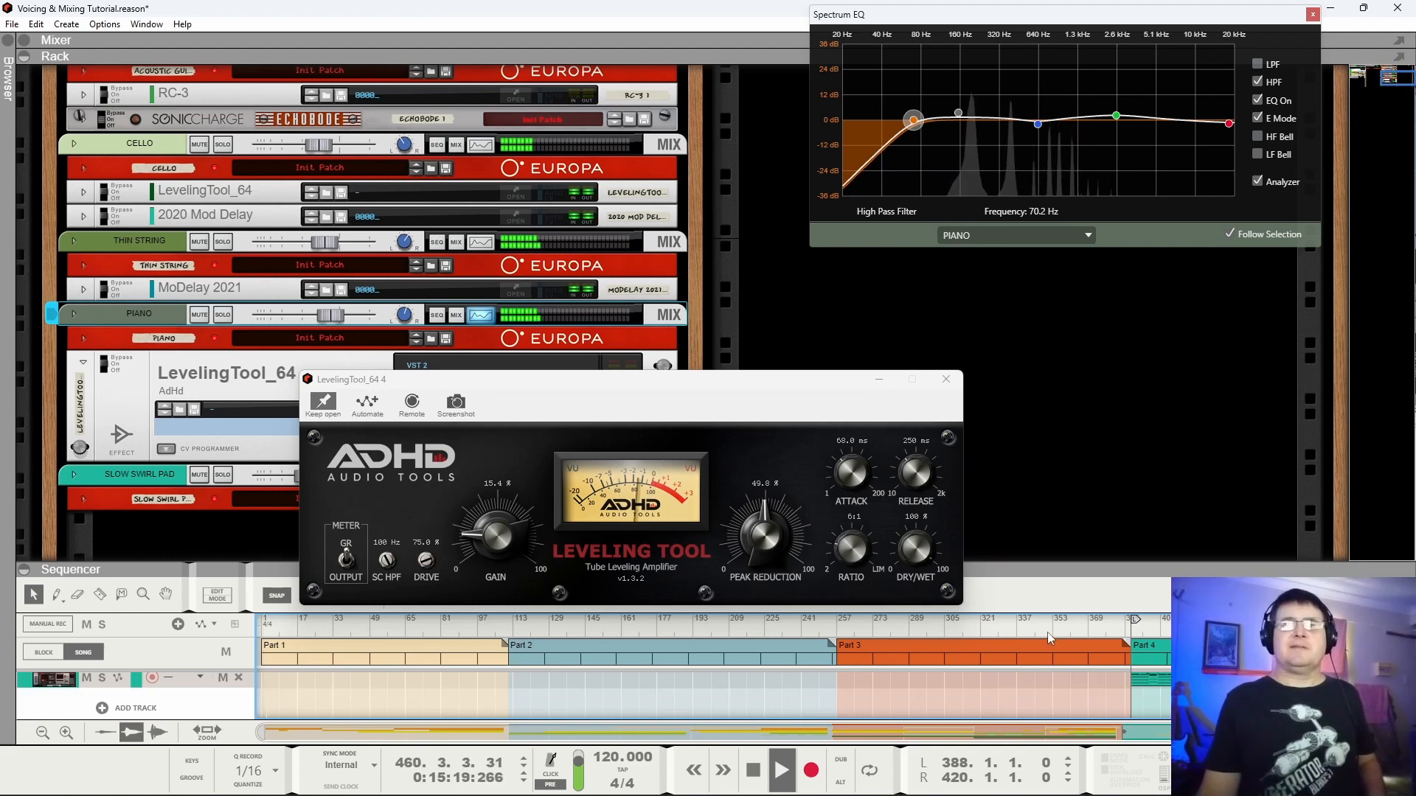
{"action": "key", "text": "space"}
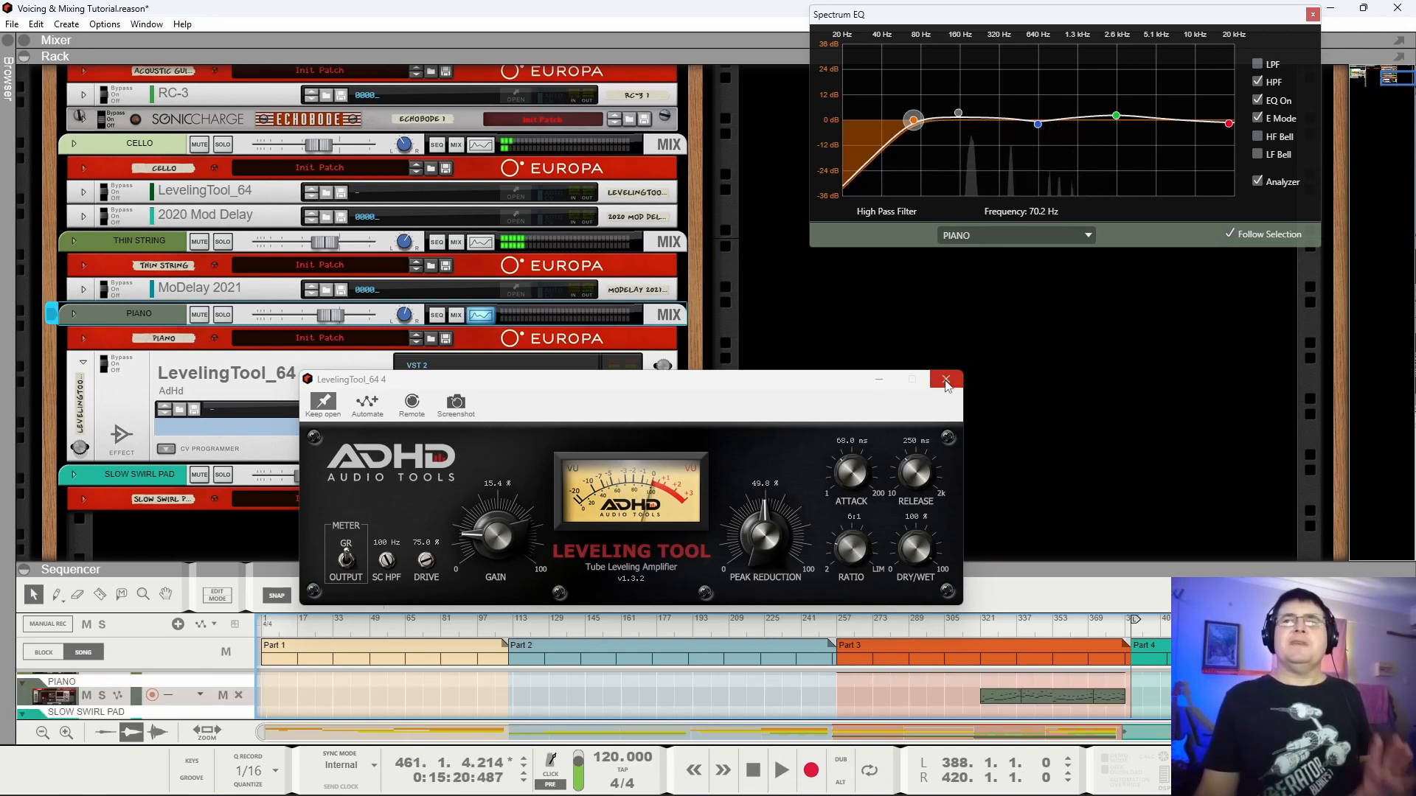
Close the LevelingTool_64 window and insert The Echo after Piano's LevelingTool_64 in the rack.
{"action": "left_click", "coordinate": [946, 379]}
{"action": "right_click", "coordinate": [311, 376]}
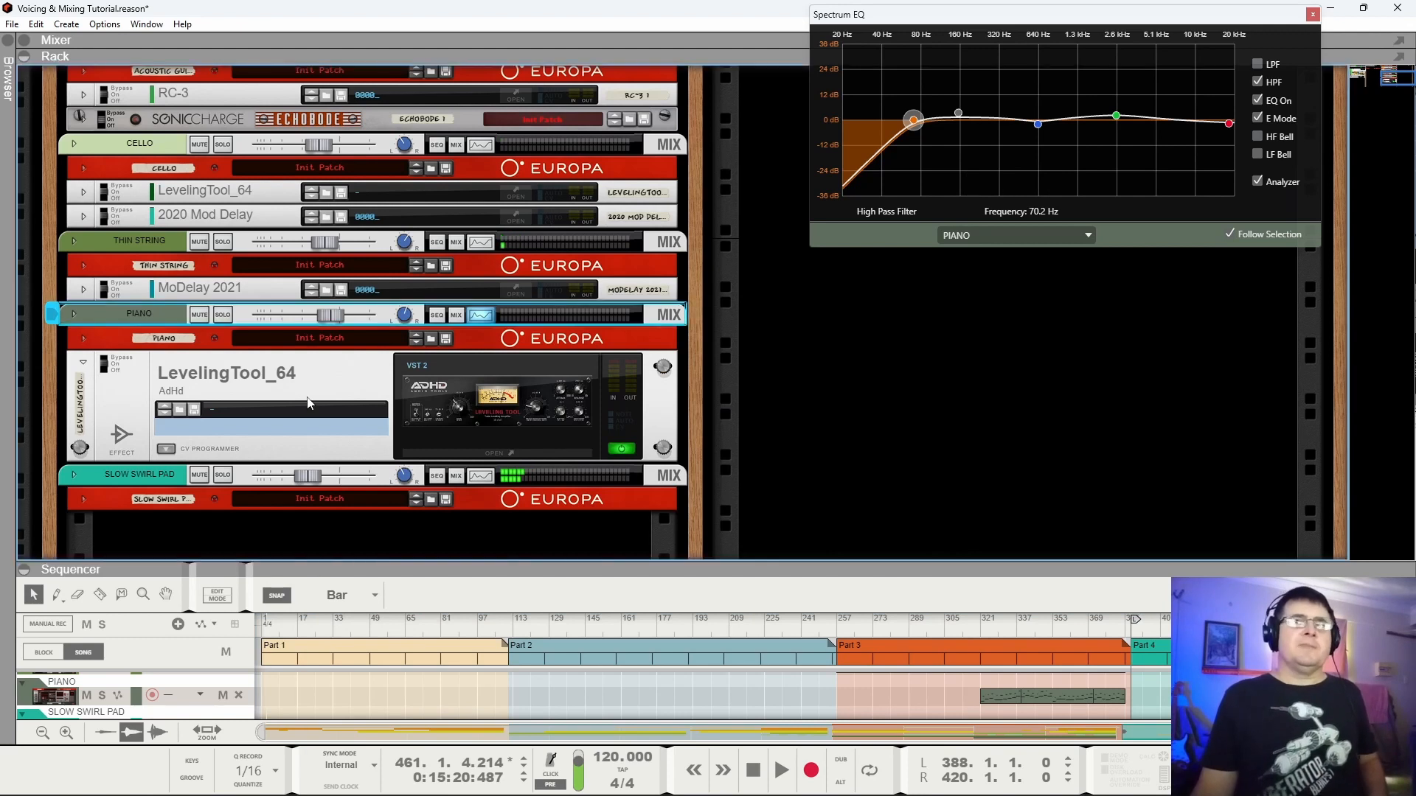
{"action": "mouse_move", "coordinate": [481, 504]}
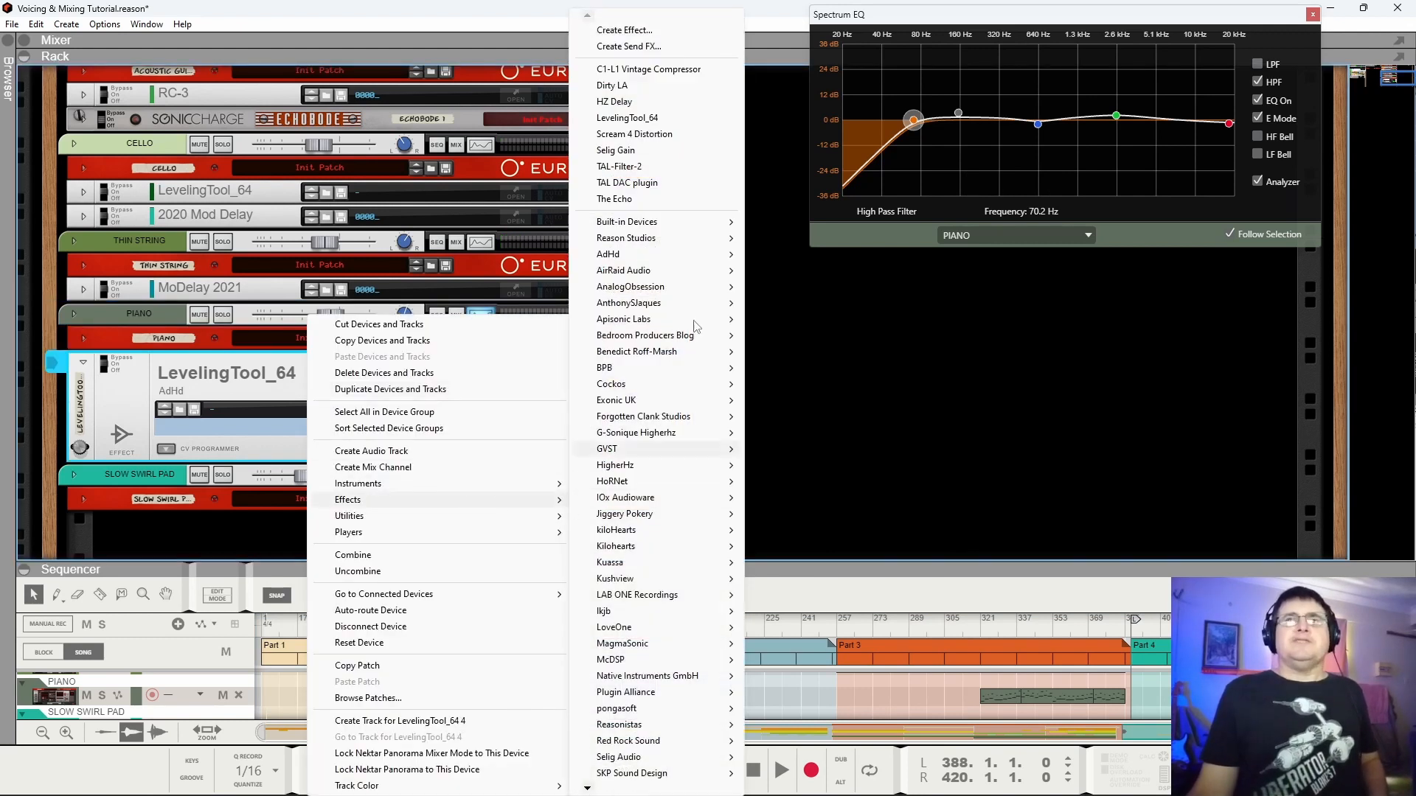
{"action": "left_click", "coordinate": [664, 199]}
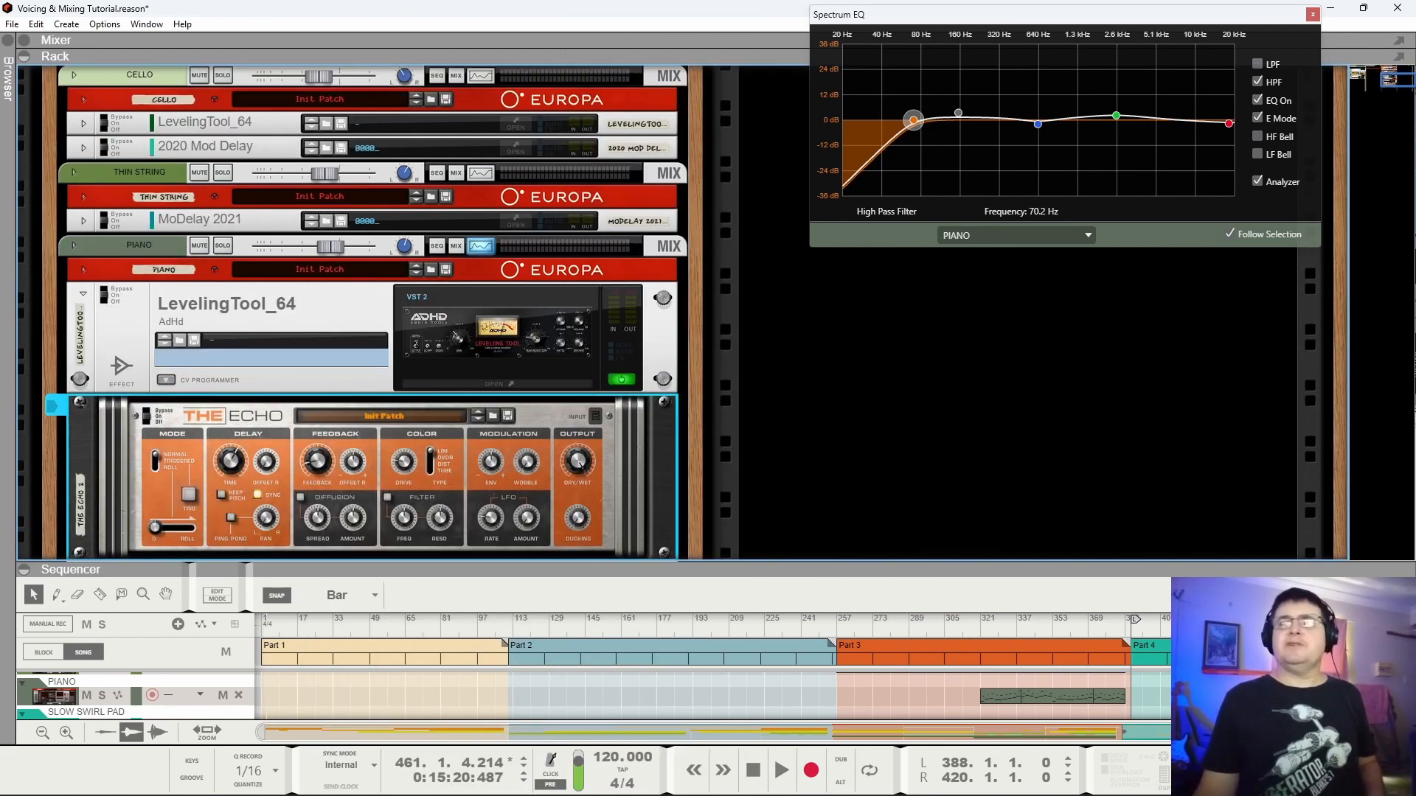
Play the song from about bar 340 in Part 3 and solo Piano.
{"action": "left_click_drag", "start_coordinate": [1017, 631], "coordinate": [1030, 629]}
{"action": "key", "text": "space"}
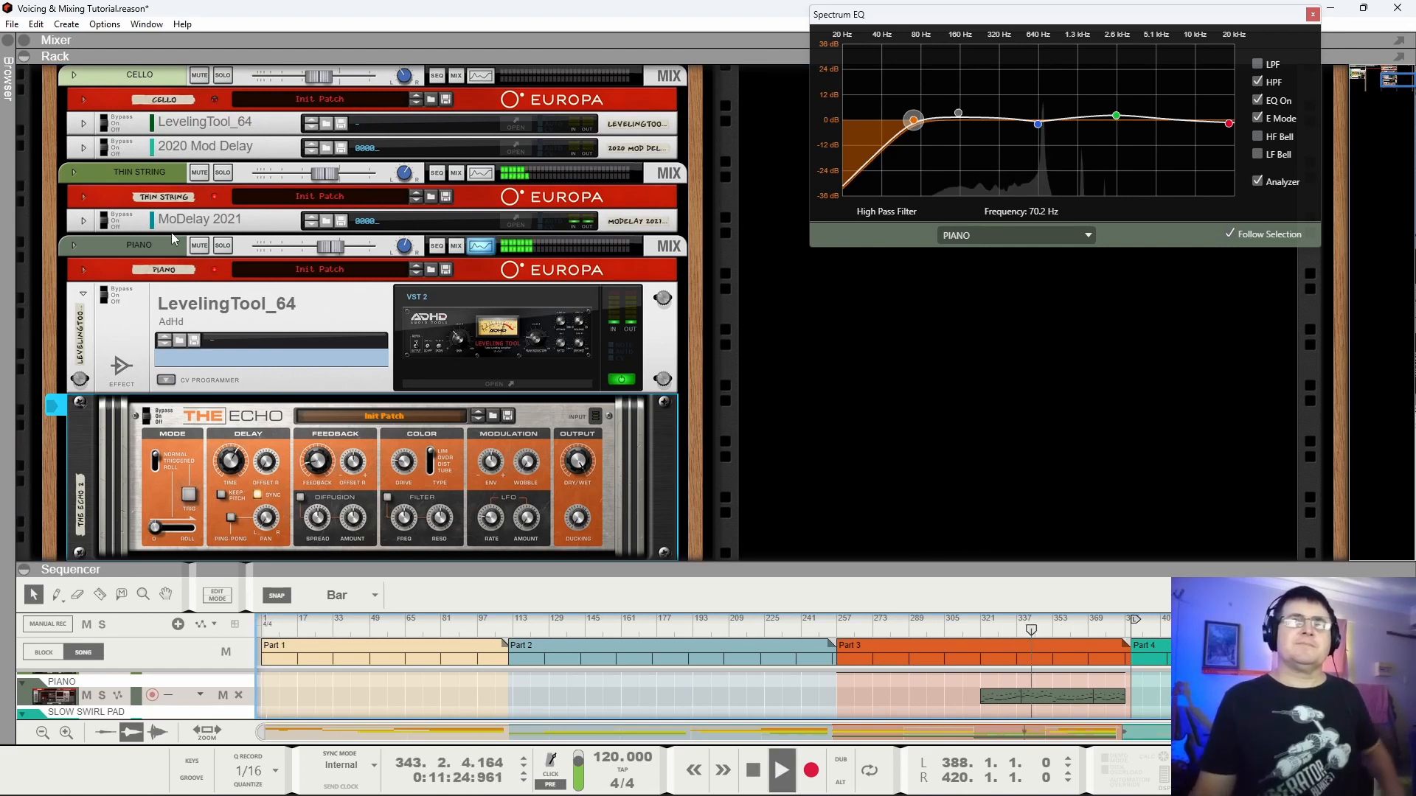
{"action": "left_click", "coordinate": [222, 245]}
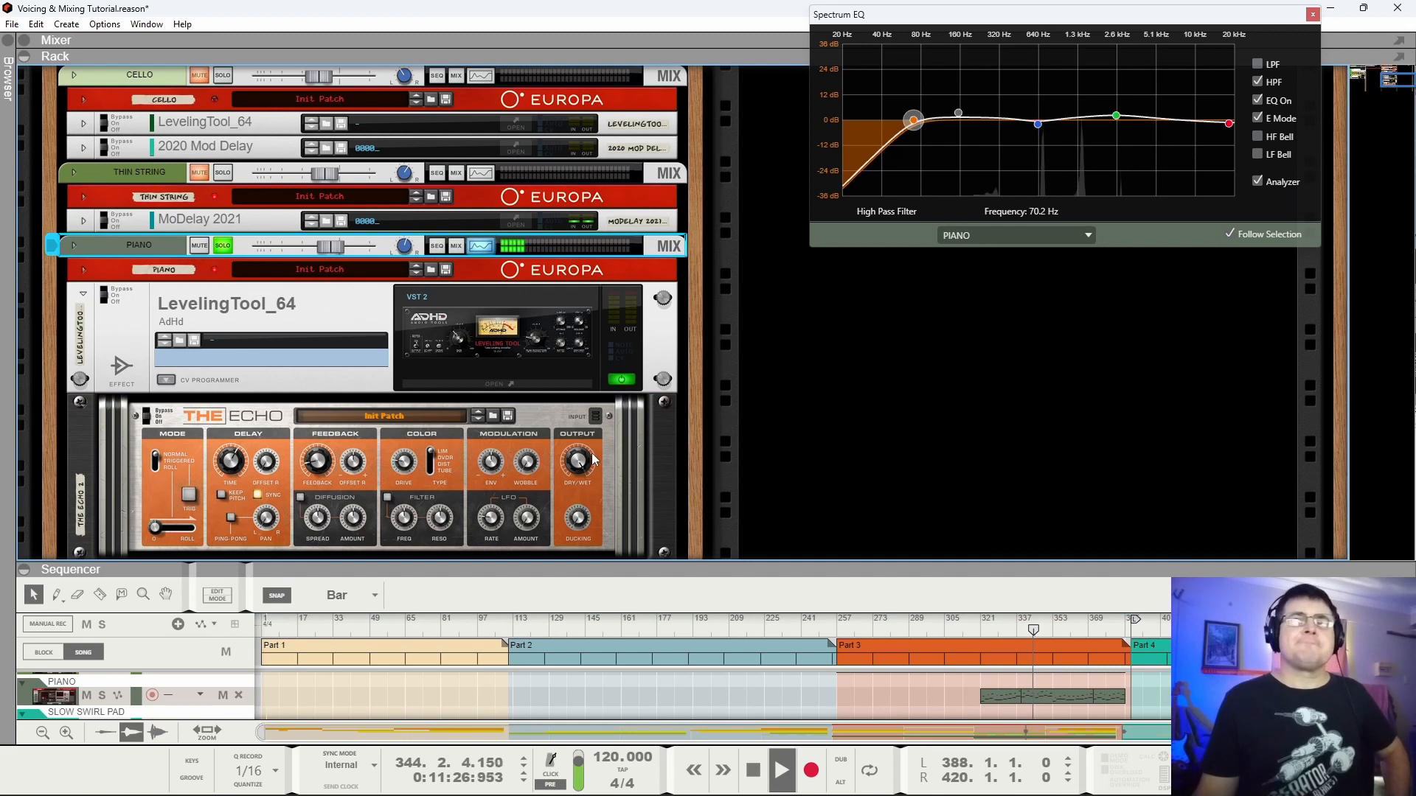
On The Echo, disable delay sync, enable filter and diffusion, adjust the LFO rate, and set wobble to 29%, ducking to 9% and dry/wet to 20%.
{"action": "left_click", "coordinate": [259, 496]}
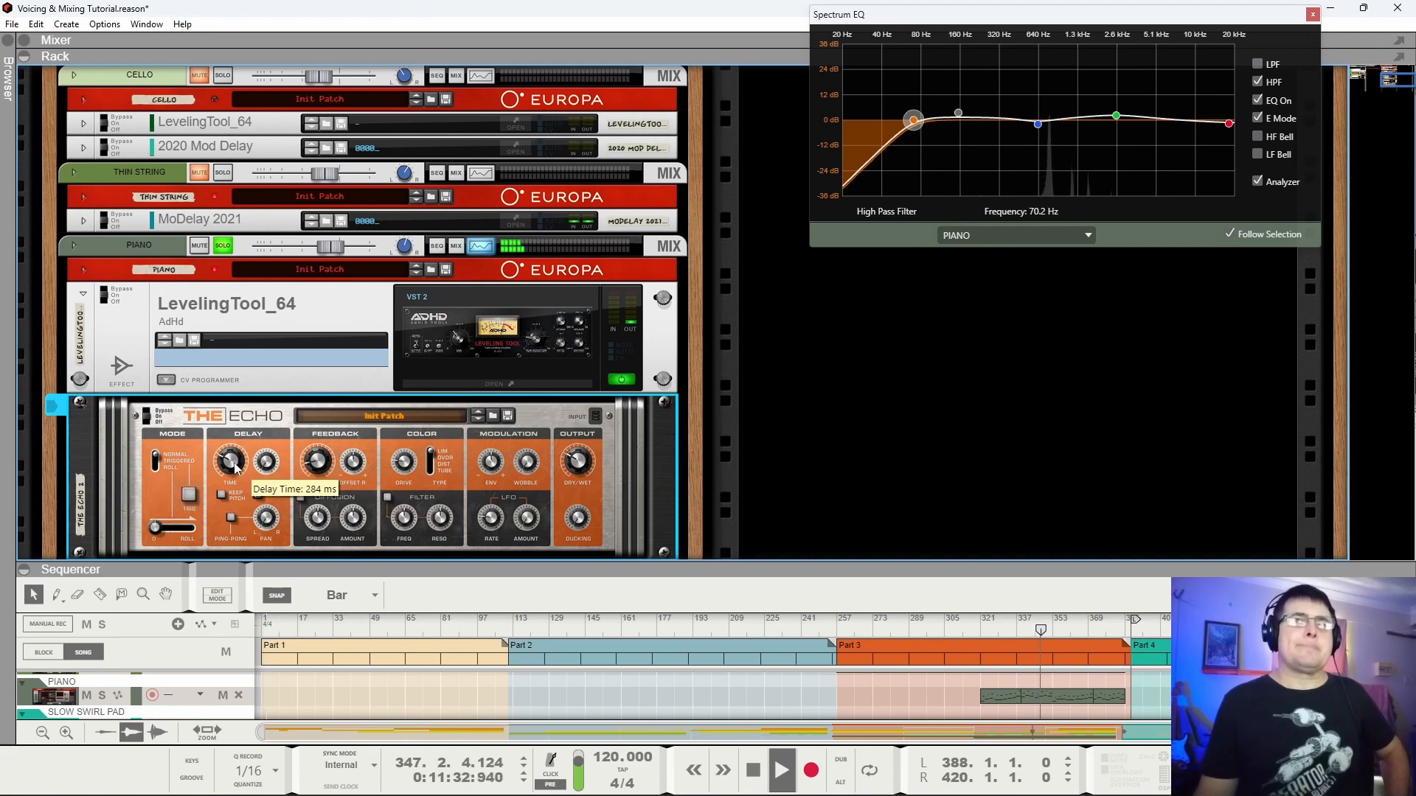
{"action": "left_click", "coordinate": [387, 498]}
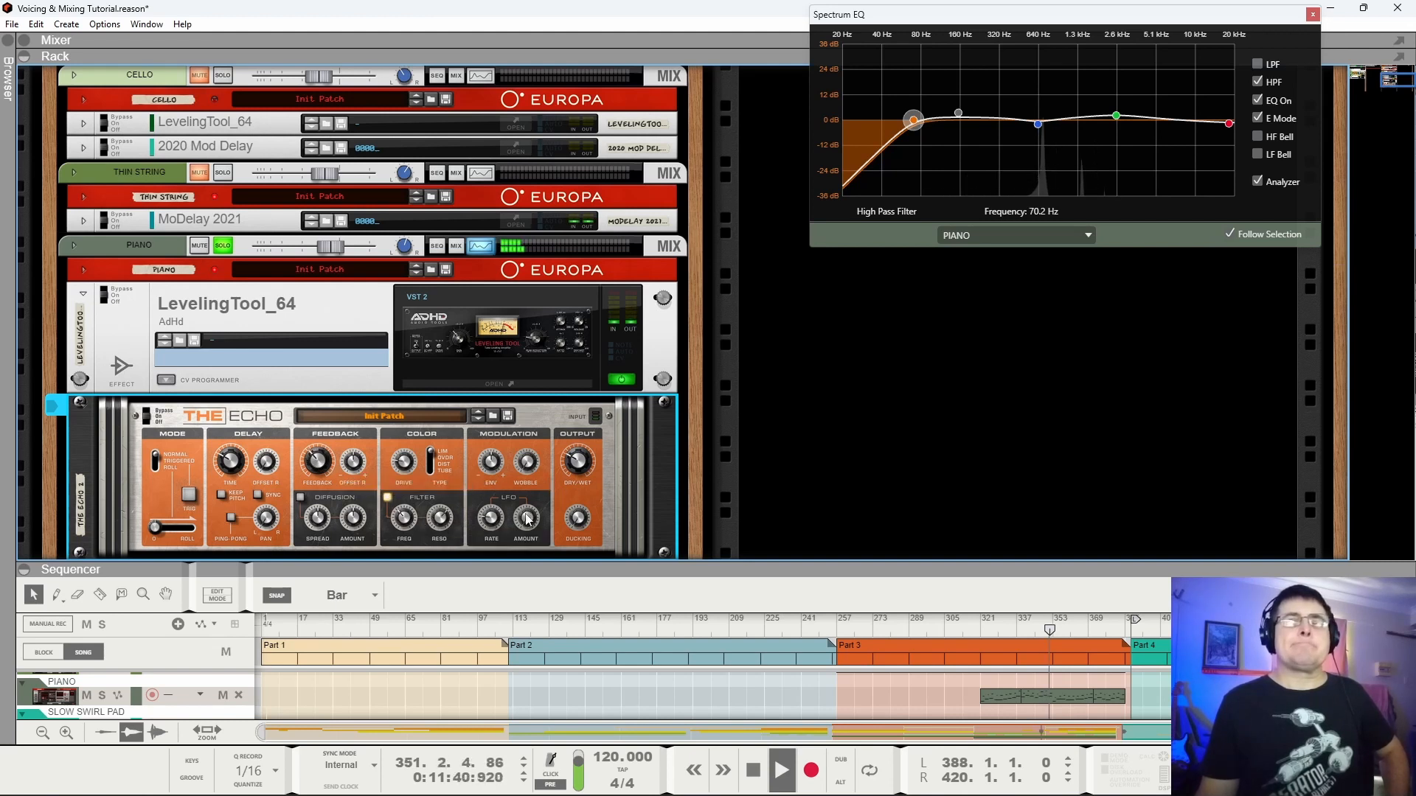
{"action": "left_click_drag", "start_coordinate": [536, 455], "coordinate": [554, 407]}
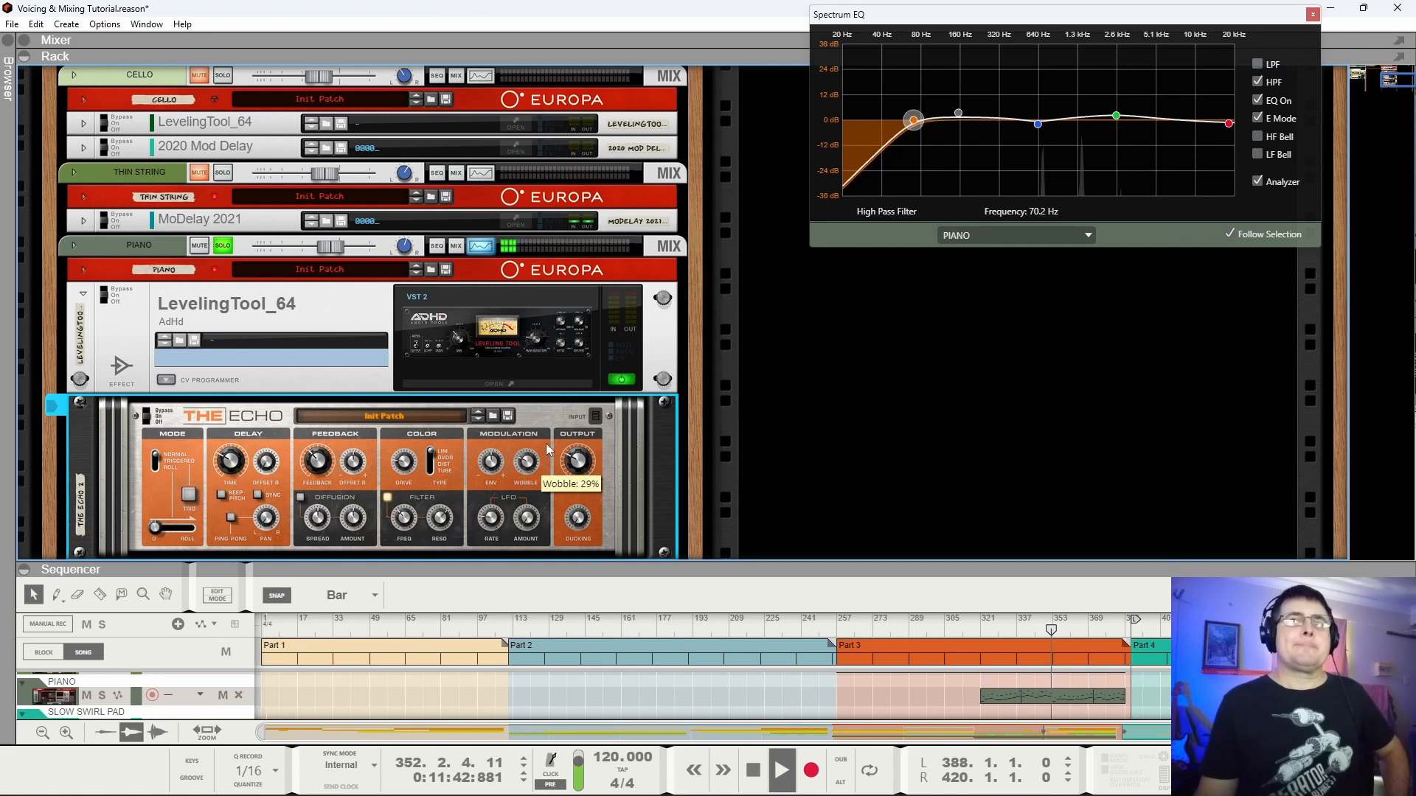
{"action": "left_click_drag", "start_coordinate": [492, 525], "coordinate": [514, 655]}
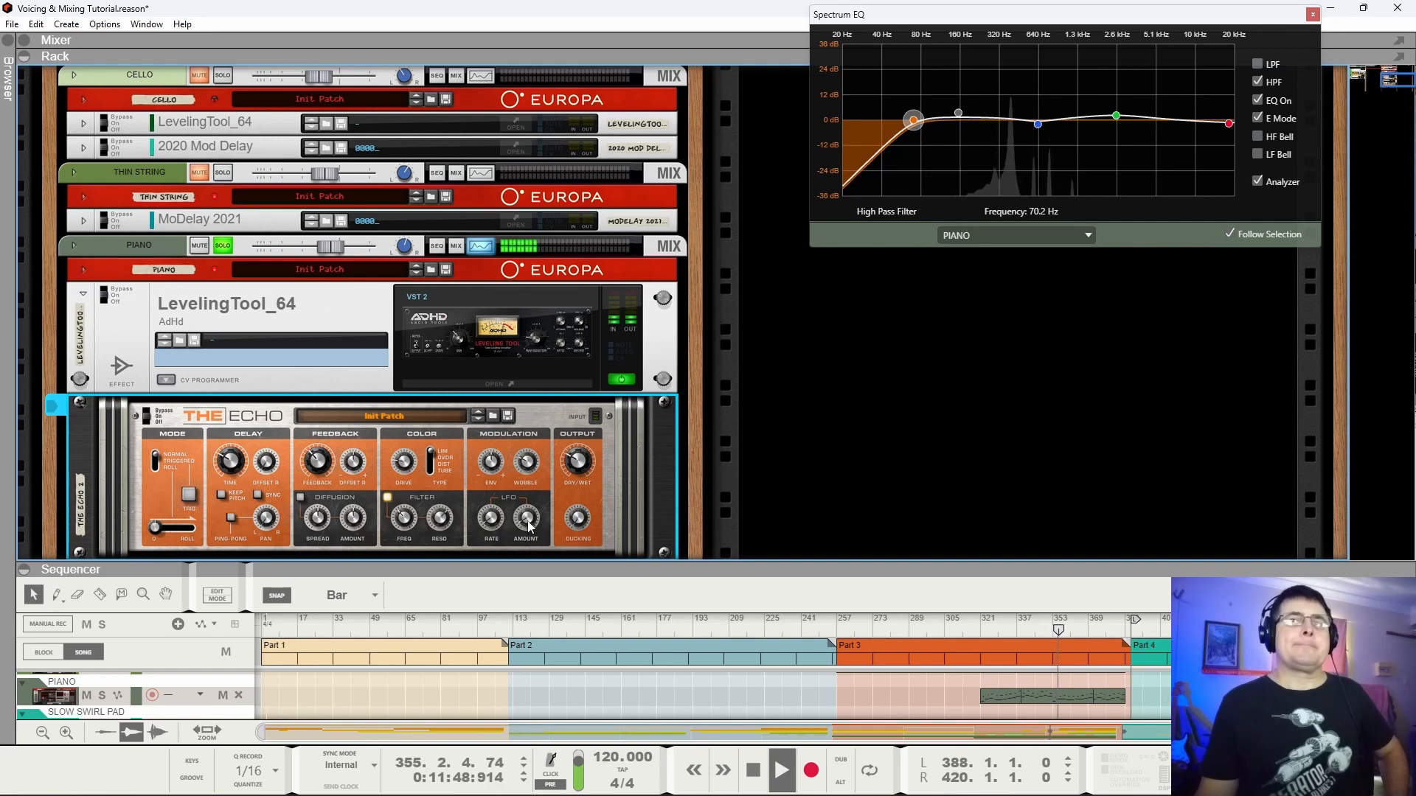
{"action": "left_click", "coordinate": [301, 498]}
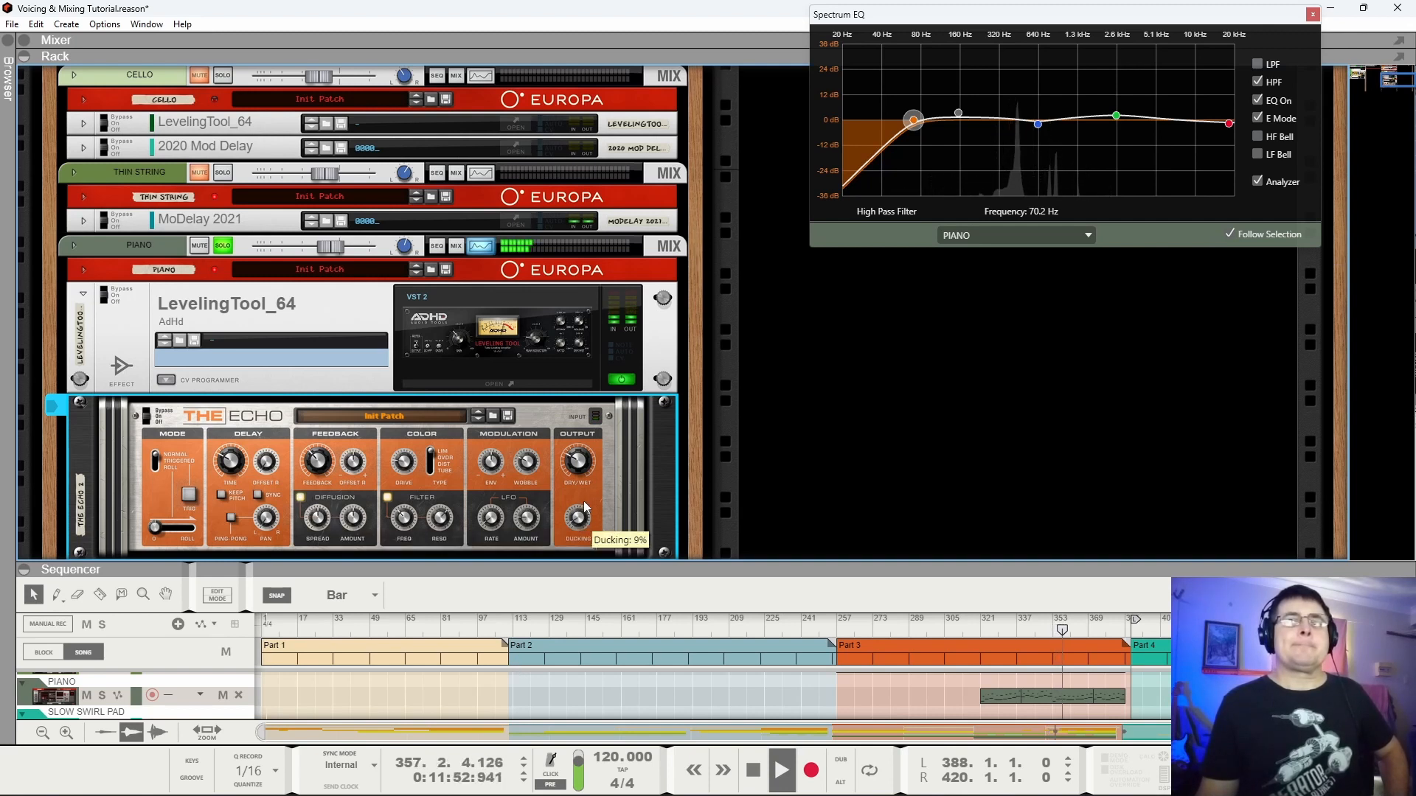
{"action": "left_click_drag", "start_coordinate": [582, 464], "coordinate": [582, 487]}
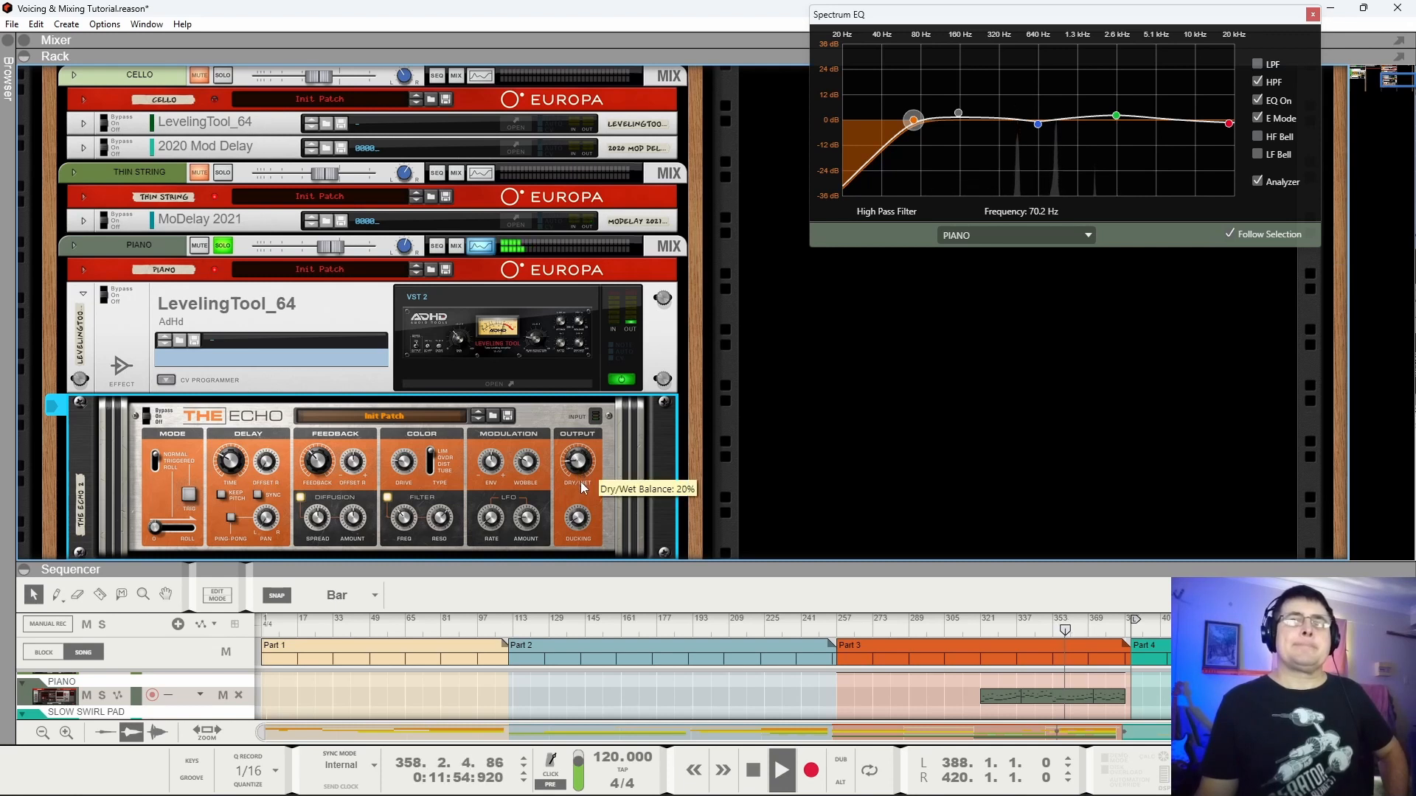
Unsolo Piano to hear it in the mix, stop playback, and fold its LevelingTool_64 and The Echo.
{"action": "left_click", "coordinate": [223, 245]}
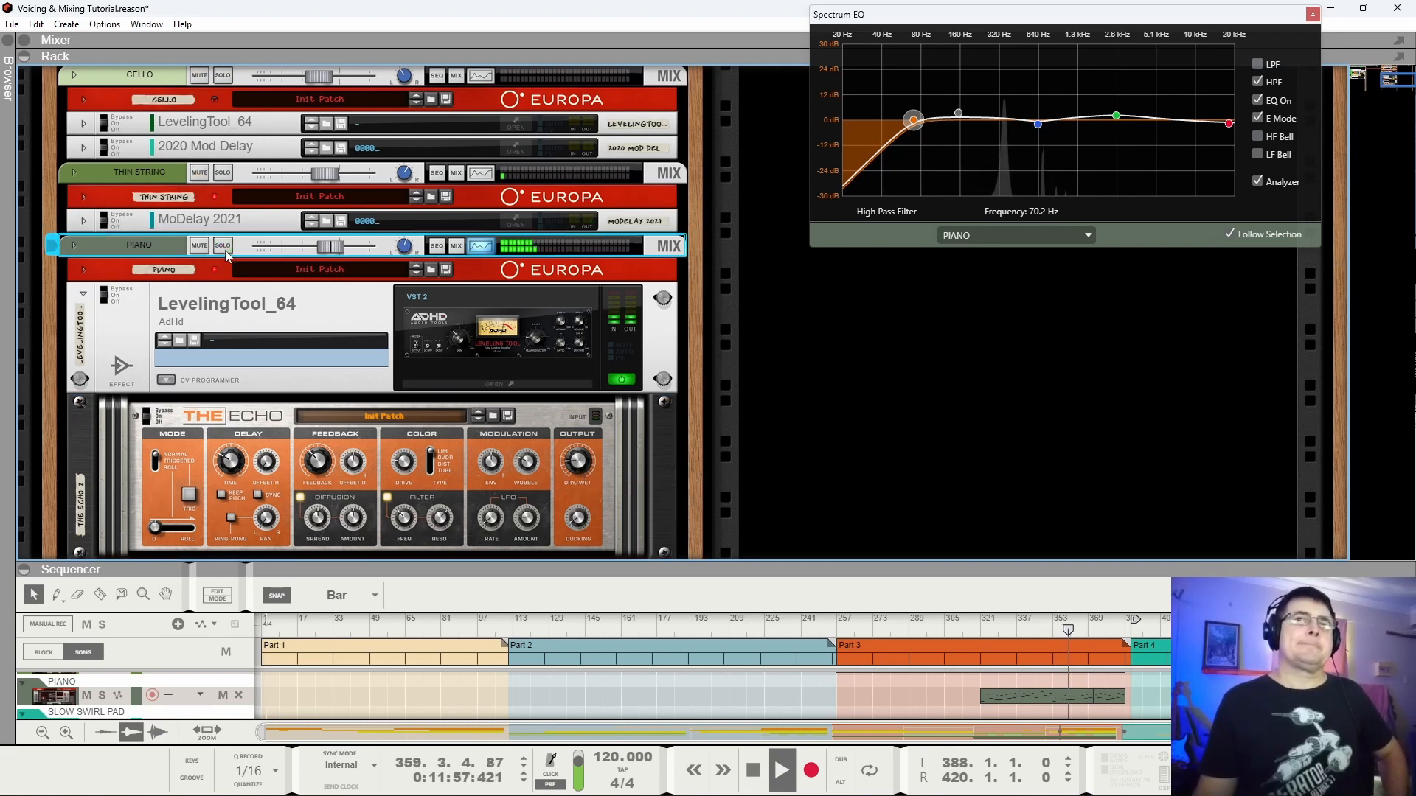
{"action": "left_click", "coordinate": [84, 295]}
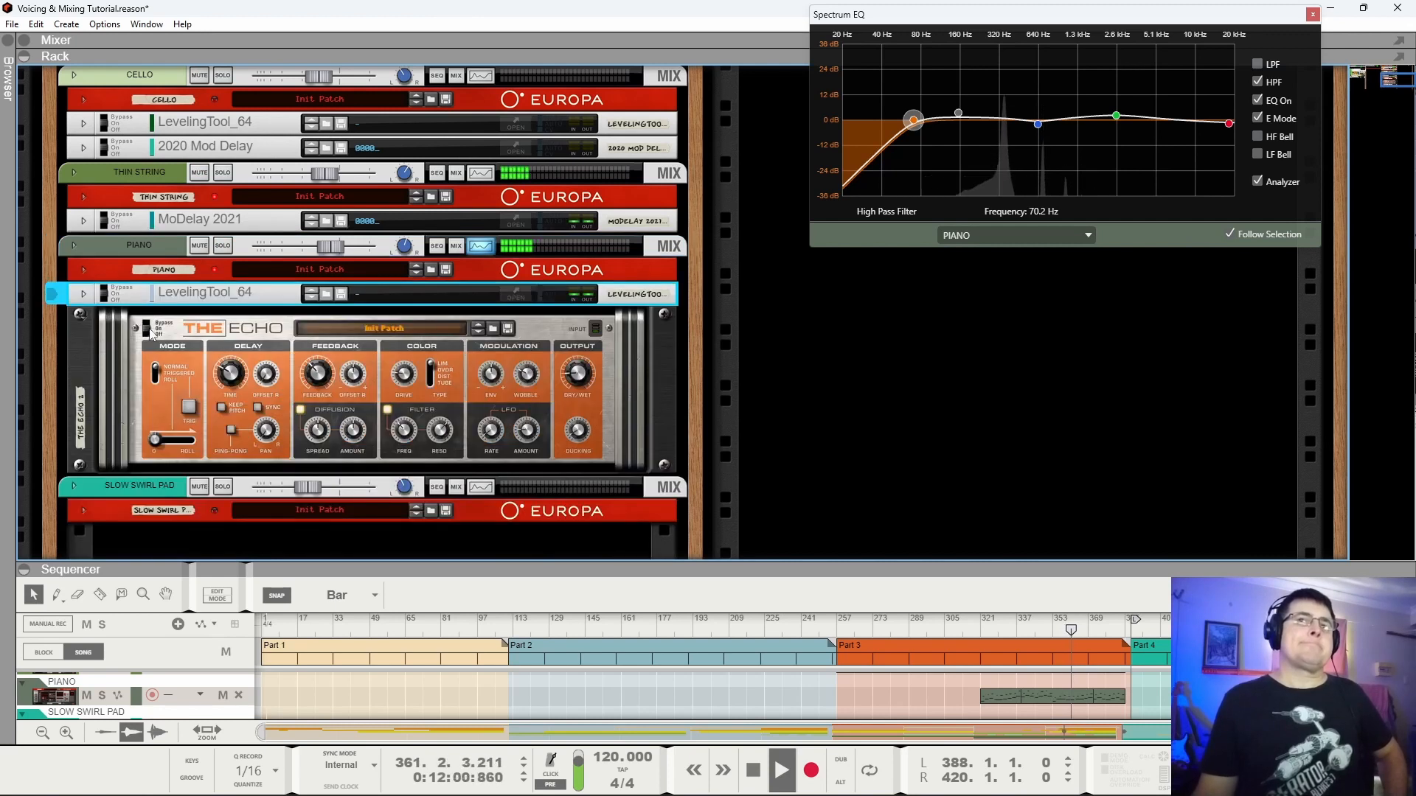
{"action": "left_click", "coordinate": [155, 330]}
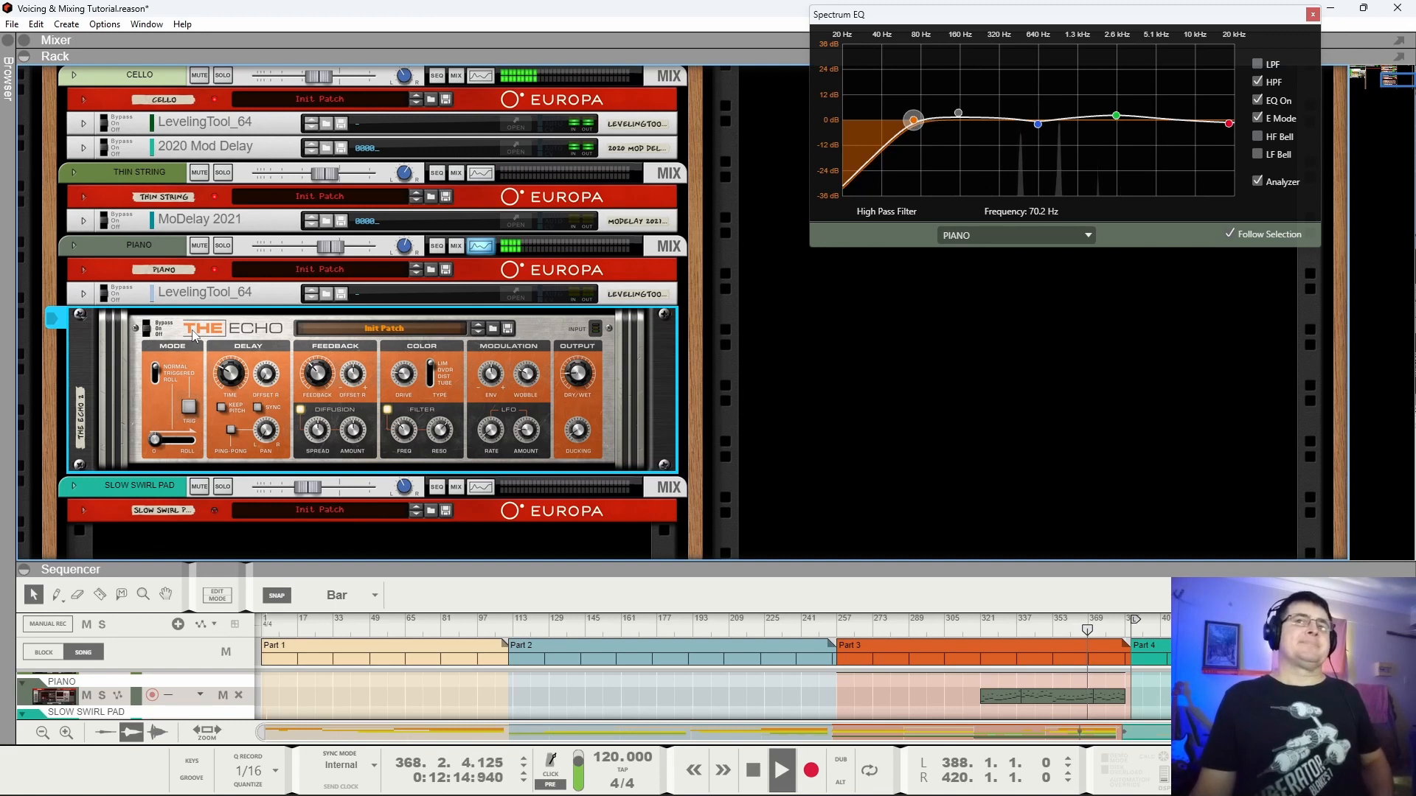
{"action": "key", "text": "space"}
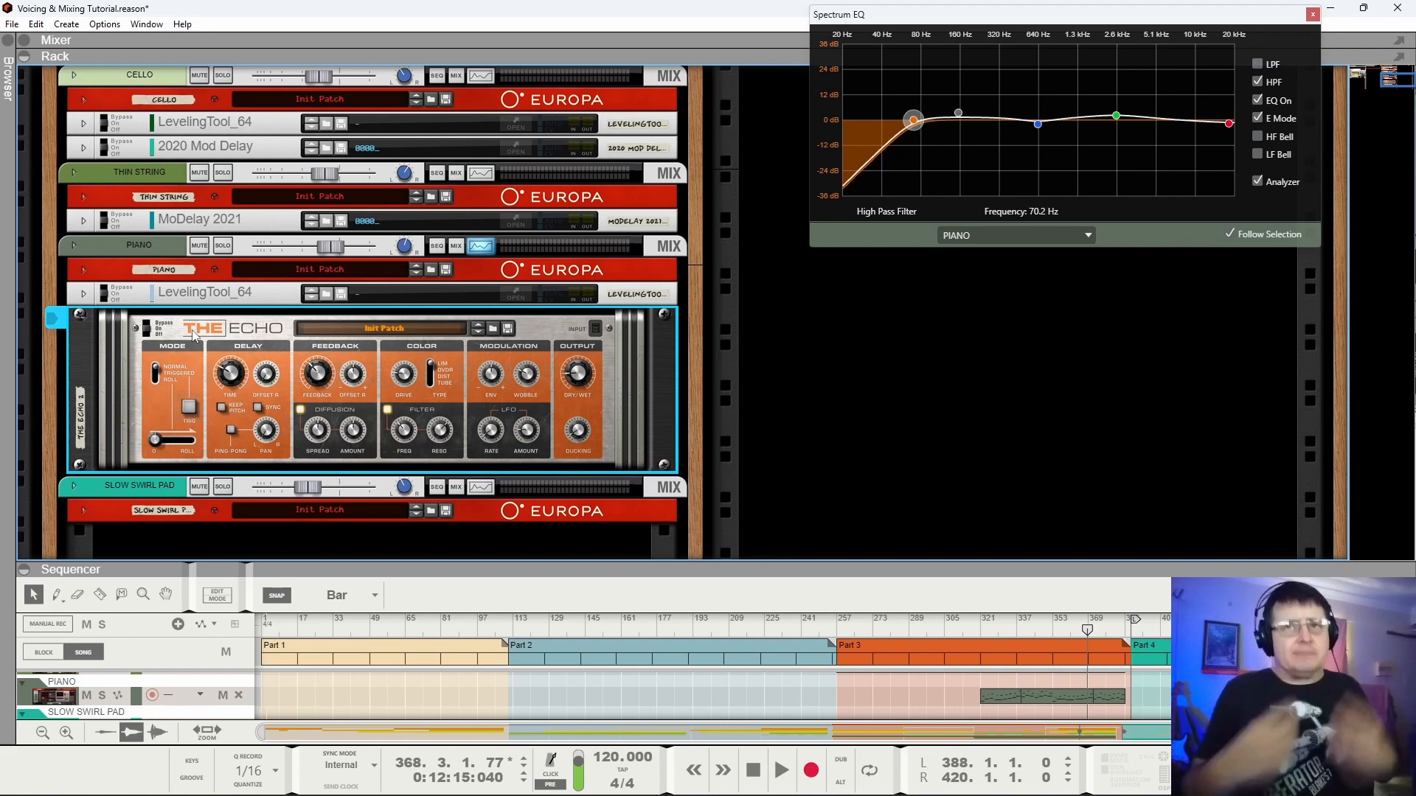
{"action": "left_click", "coordinate": [81, 315]}
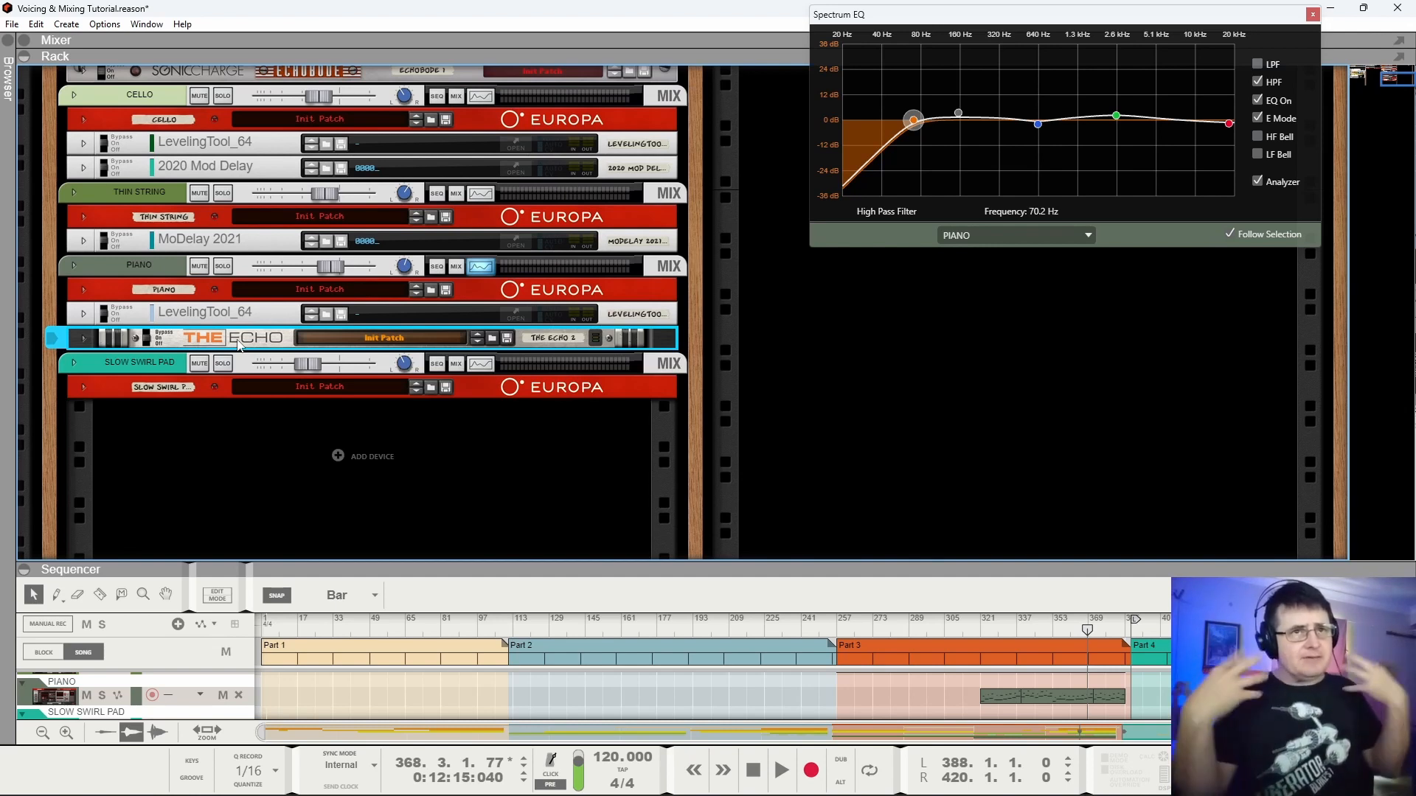
Select the Slow Swirl Pad's Europa and play the song from the start of Part 4.
{"action": "left_click", "coordinate": [147, 363]}
{"action": "left_click", "coordinate": [1145, 629]}
{"action": "left_click_drag", "start_coordinate": [1143, 630], "coordinate": [1133, 633]}
{"action": "key", "text": "space"}
{"action": "left_click", "coordinate": [96, 397]}
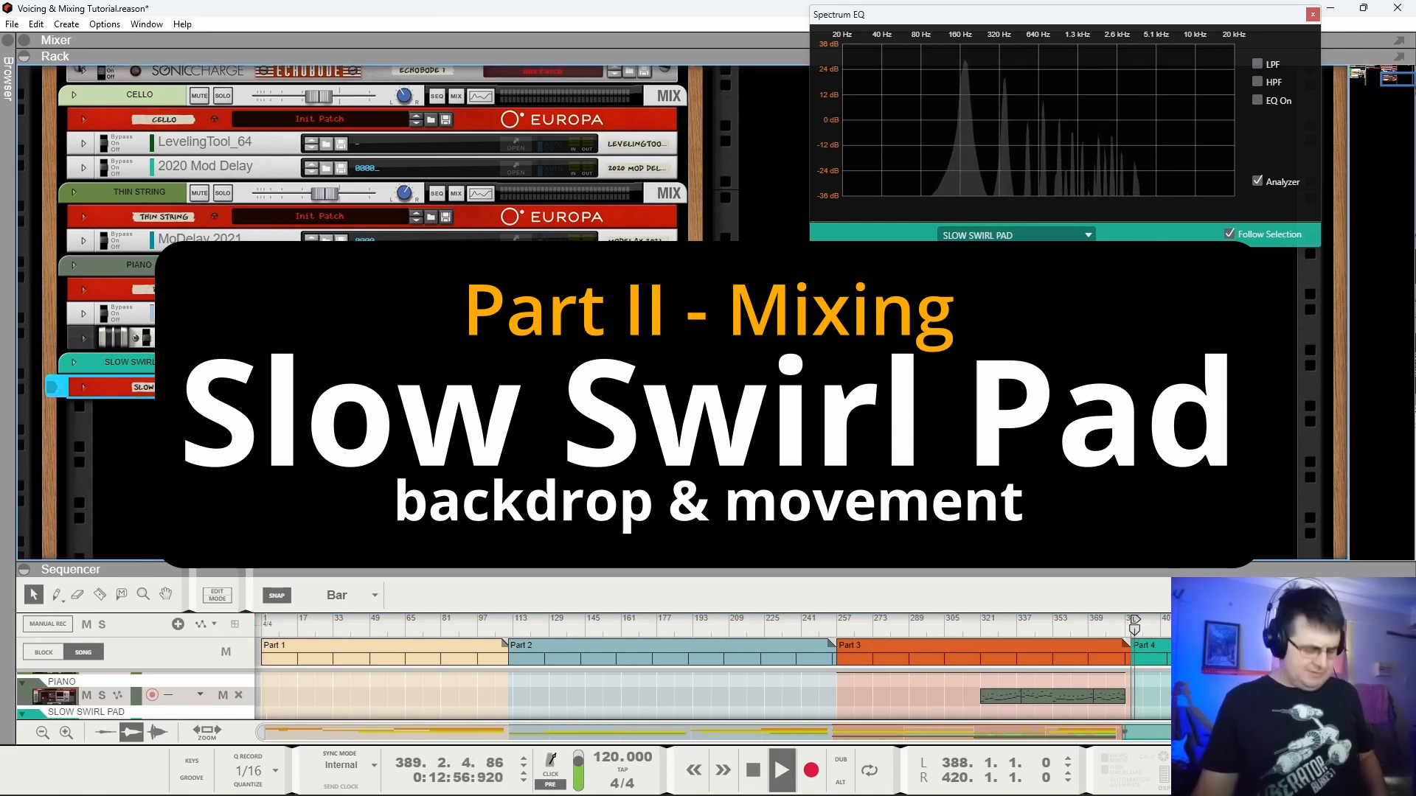
Enable Slow Swirl Pad's EQ with a 70.2 Hz high-pass filter, and cut its low- and high-frequency bands slightly.
{"action": "left_click", "coordinate": [1258, 99]}
{"action": "left_click_drag", "start_coordinate": [964, 121], "coordinate": [909, 138]}
{"action": "left_click", "coordinate": [1259, 81]}
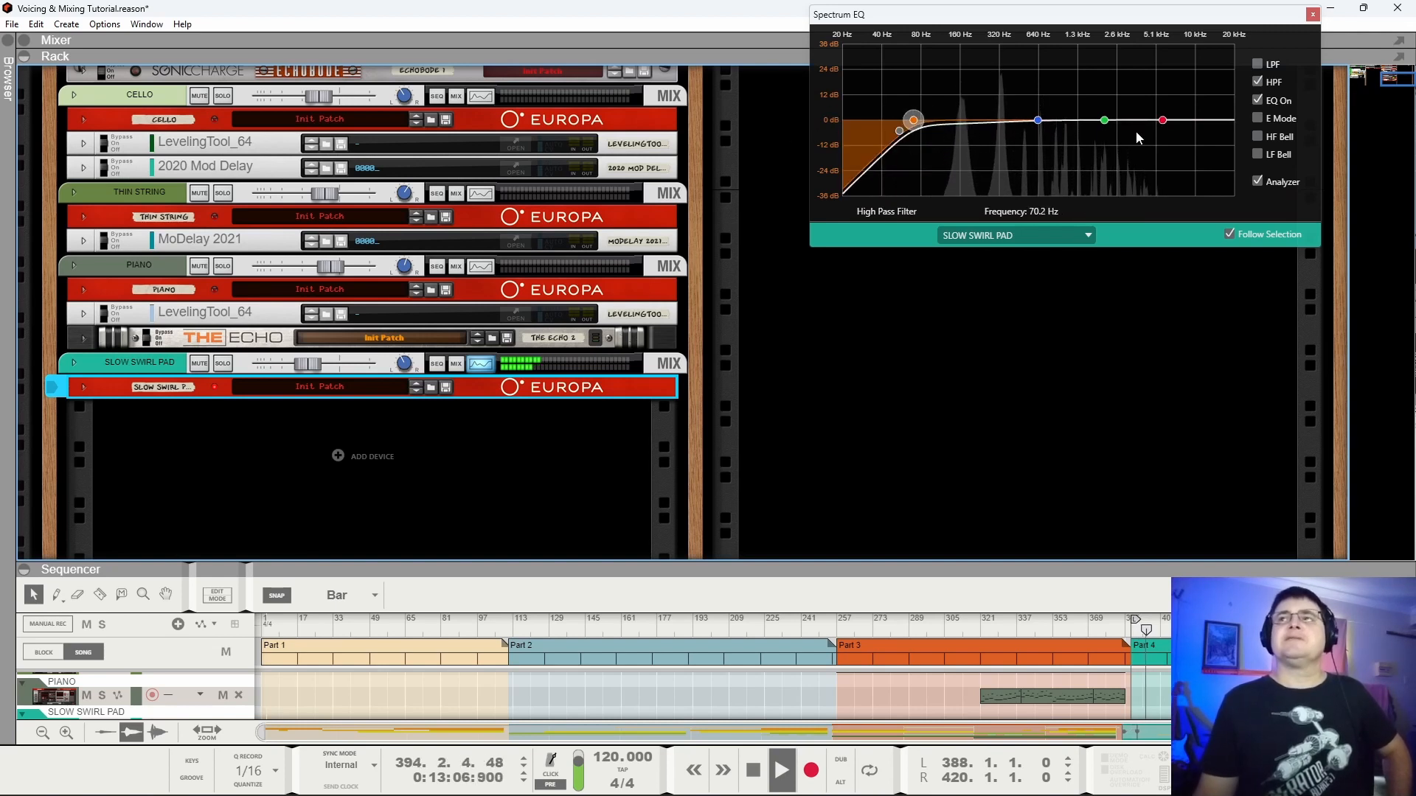
{"action": "left_click", "coordinate": [1104, 120]}
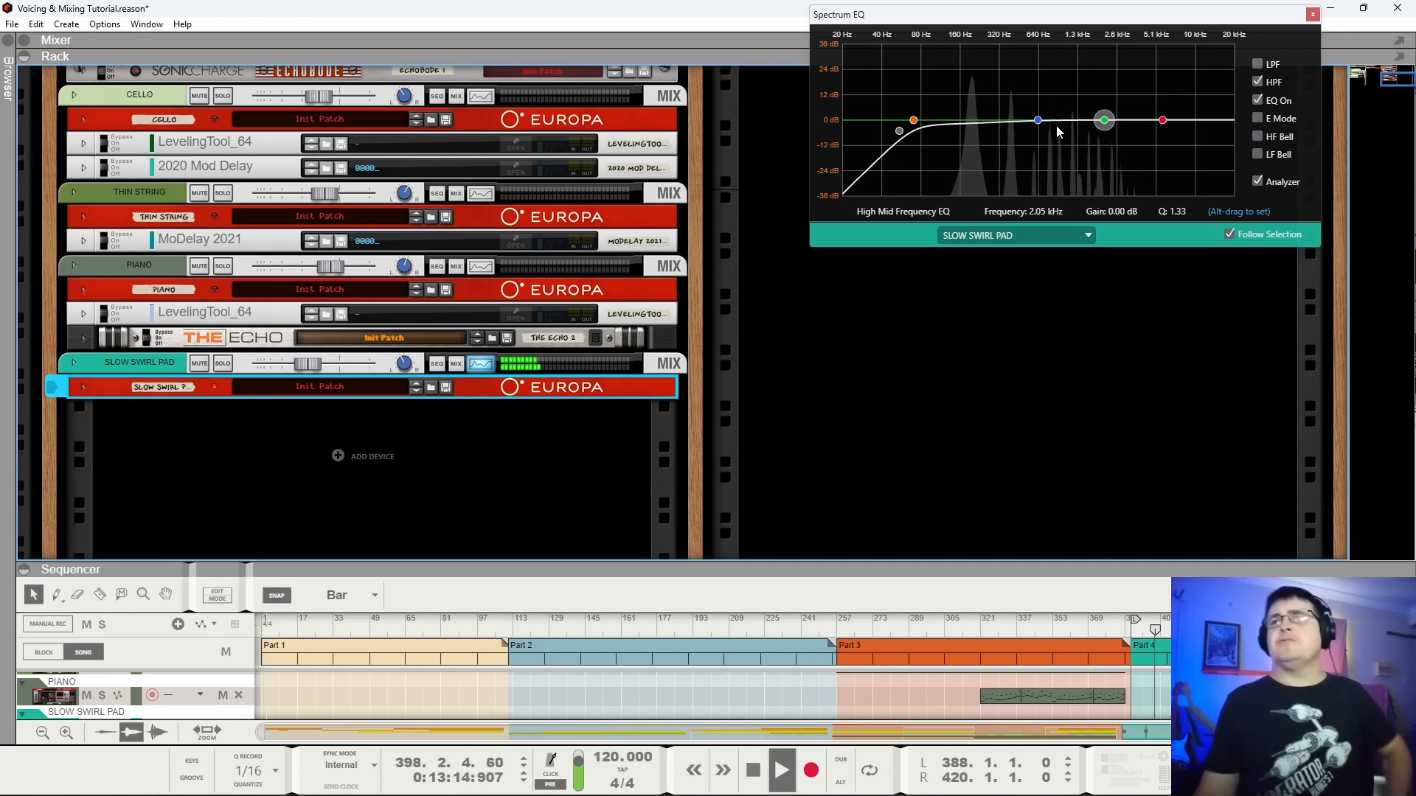
{"action": "left_click", "coordinate": [1162, 121]}
{"action": "left_click_drag", "start_coordinate": [1166, 127], "coordinate": [1161, 133]}
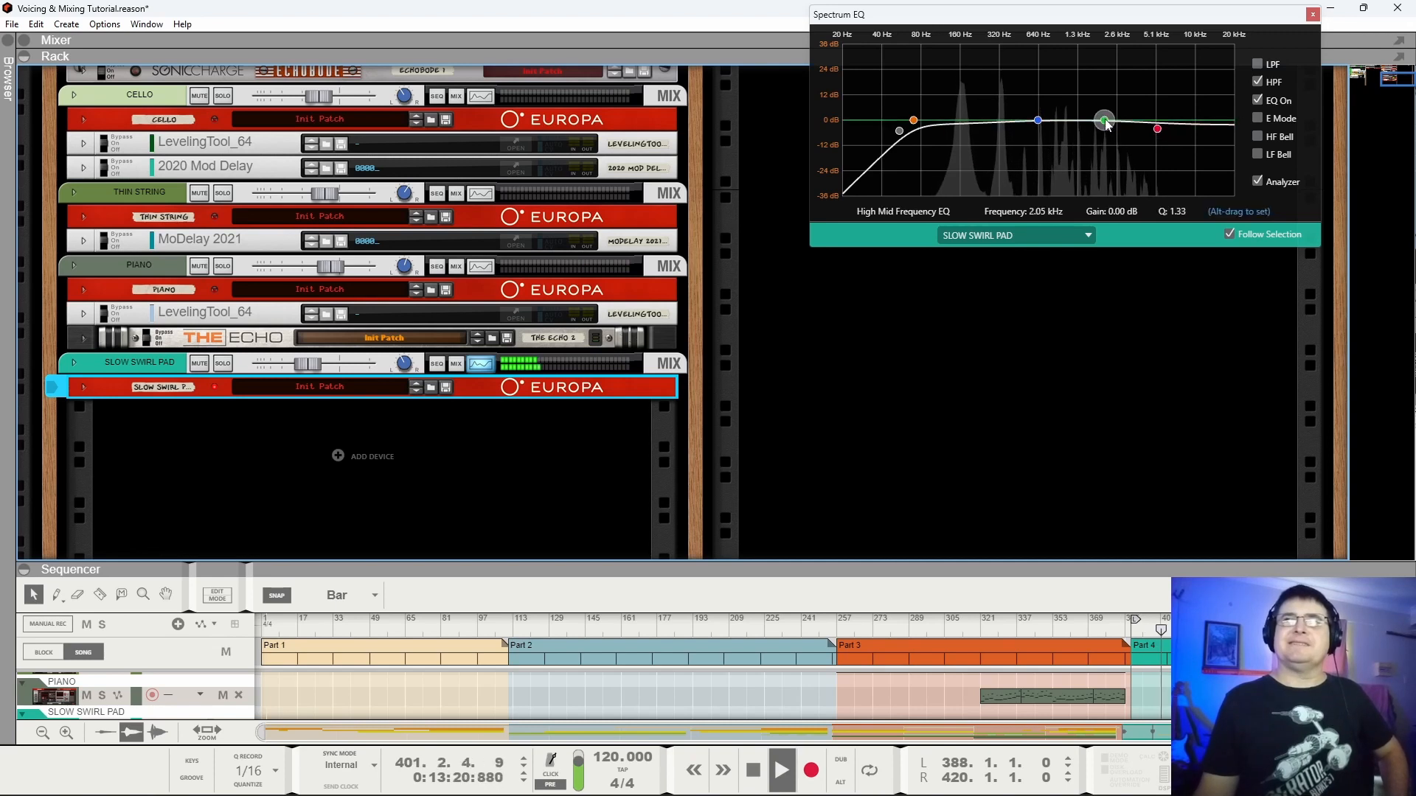
Audition a 20.00 dB high-frequency boost on Slow Swirl Pad, restore a slight cut, and enable E Mode with high mids at 0.63 dB, 2.13 kHz.
{"action": "left_click_drag", "start_coordinate": [1157, 129], "coordinate": [1159, 42]}
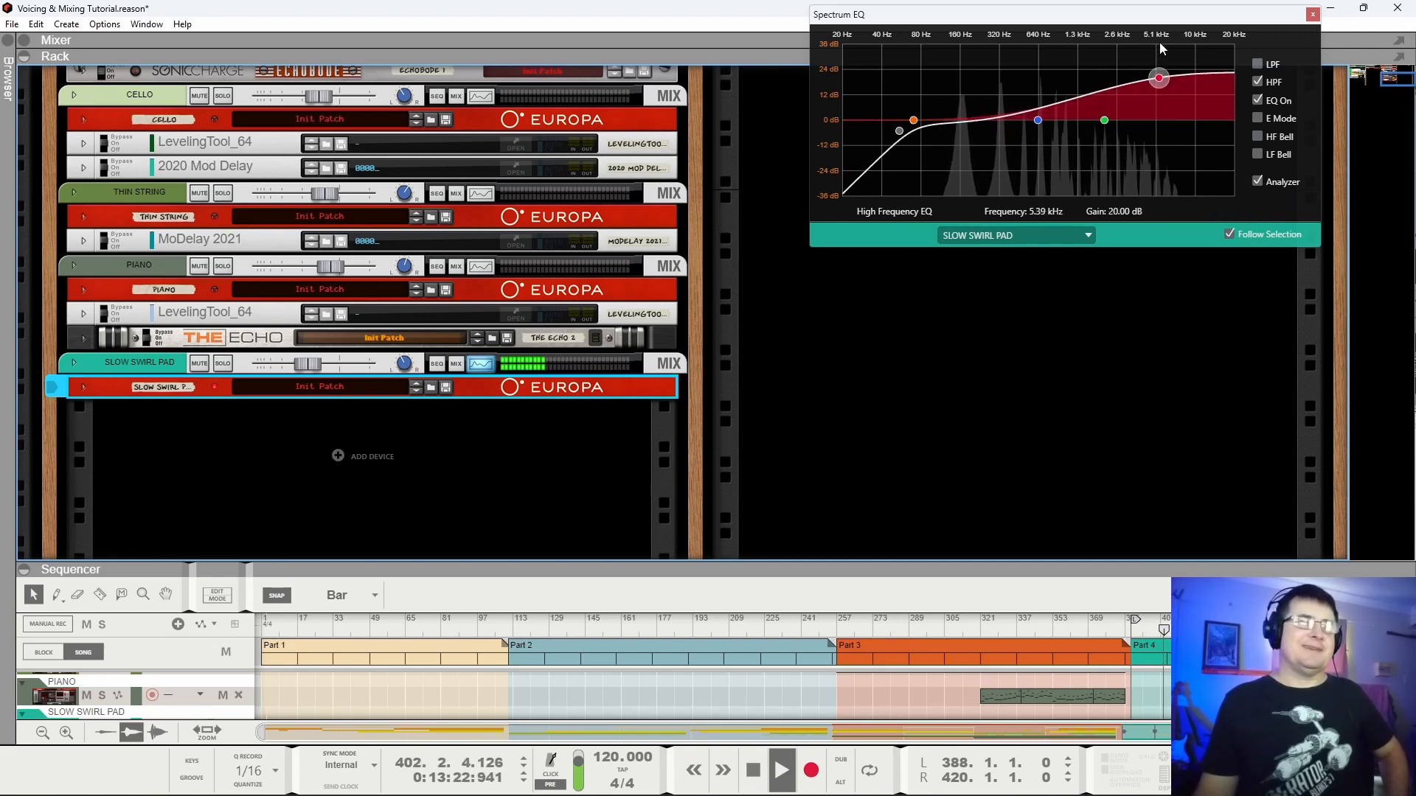
{"action": "left_click_drag", "start_coordinate": [1159, 43], "coordinate": [1060, 127]}
{"action": "left_click", "coordinate": [1258, 118]}
{"action": "left_click_drag", "start_coordinate": [1060, 127], "coordinate": [1107, 126]}
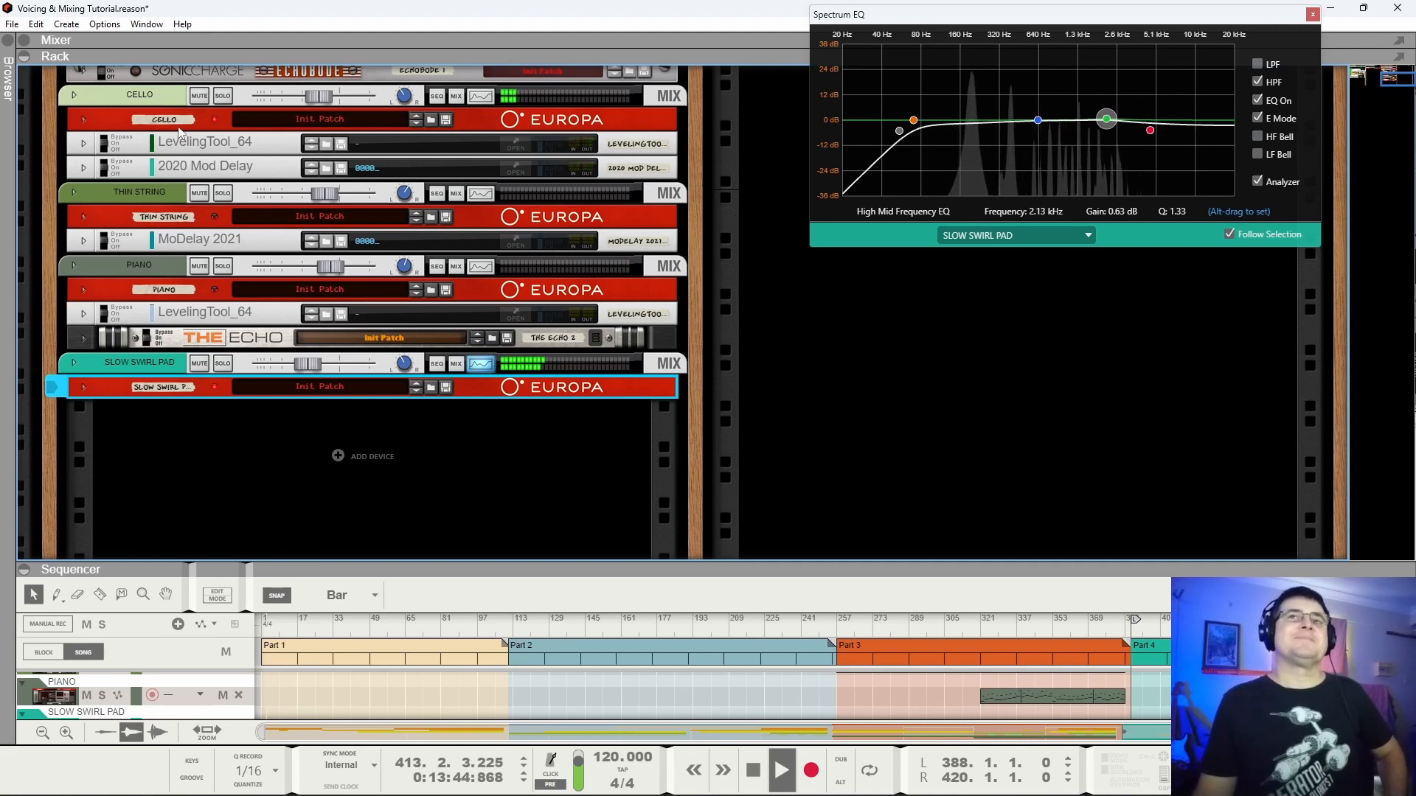
Unfold Cello's Europa and view the settings of engine 1 and engine 2.
{"action": "left_click", "coordinate": [83, 119]}
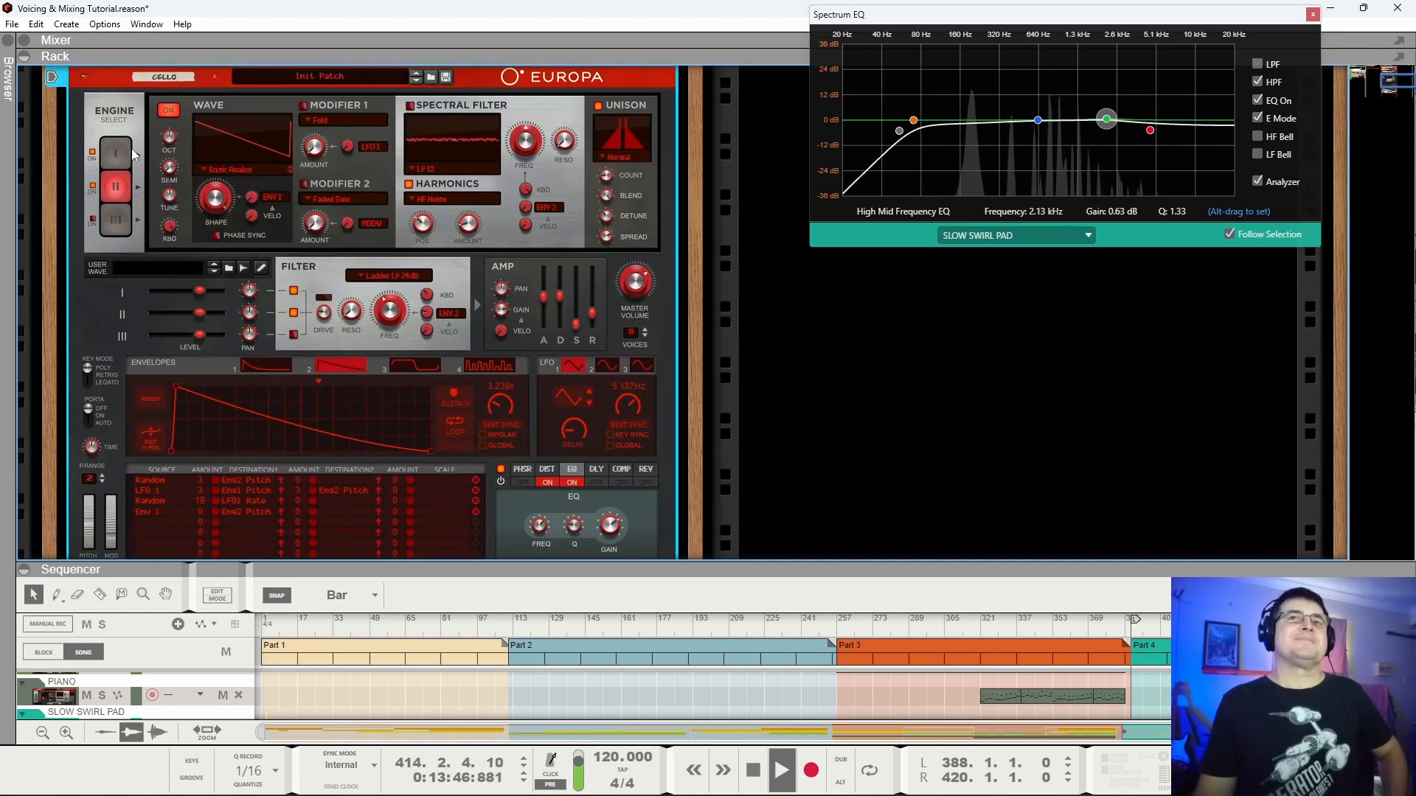
{"action": "left_click", "coordinate": [120, 158]}
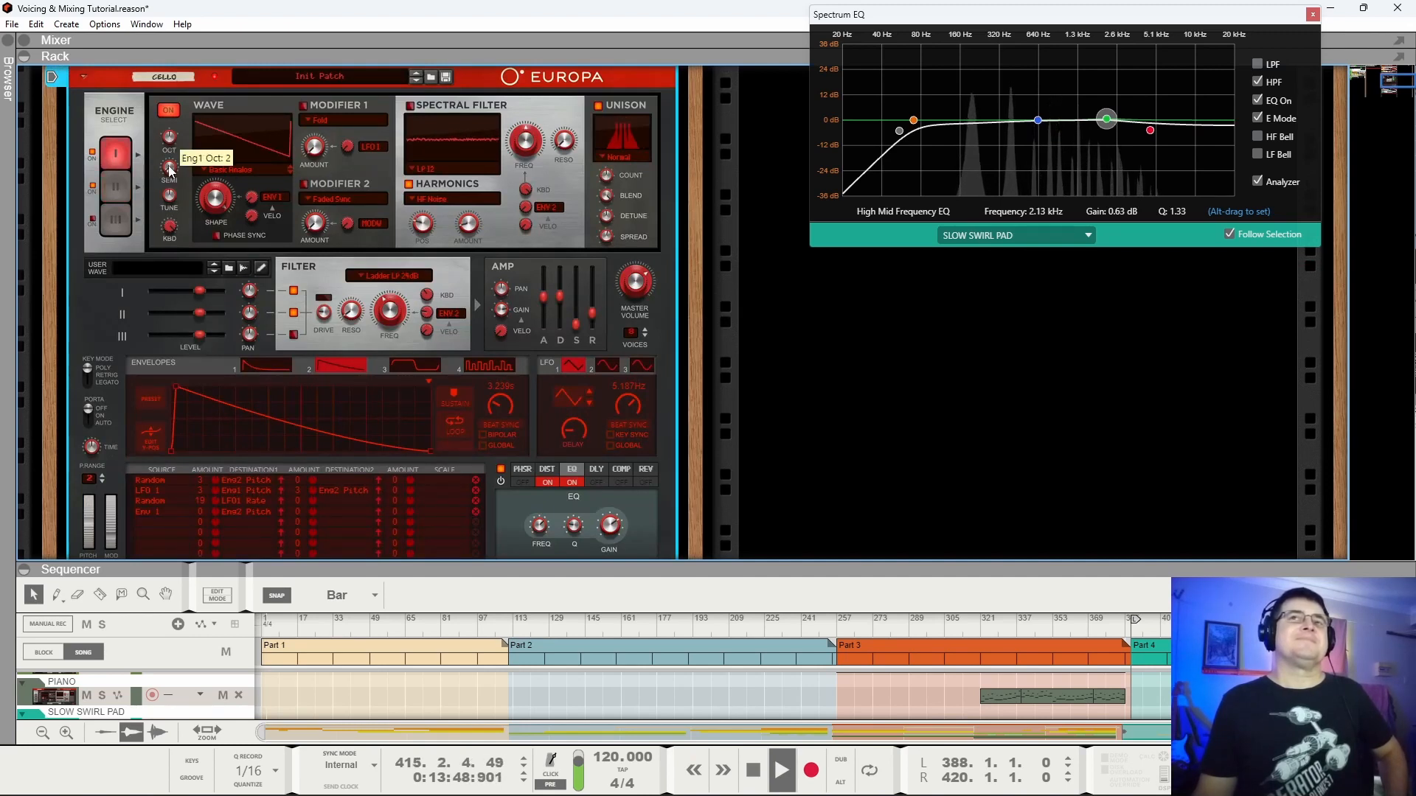
{"action": "left_click", "coordinate": [117, 186]}
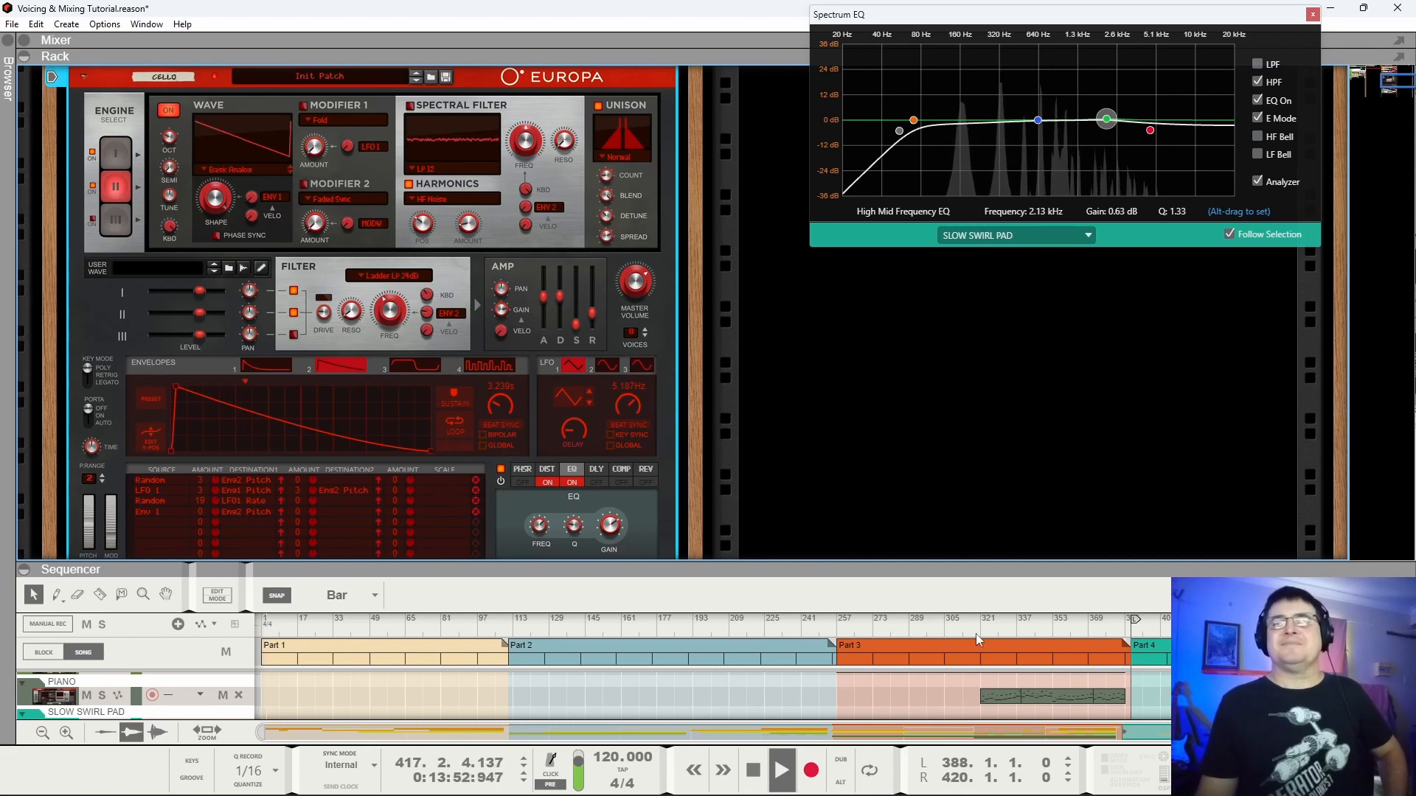
Bring the Cello track into view in the sequencer and play its clips from the start of Part 2, the end of Part 2 and Part 3.
{"action": "scroll", "coordinate": [616, 638], "scroll_direction": "down", "scroll_amount": 2}
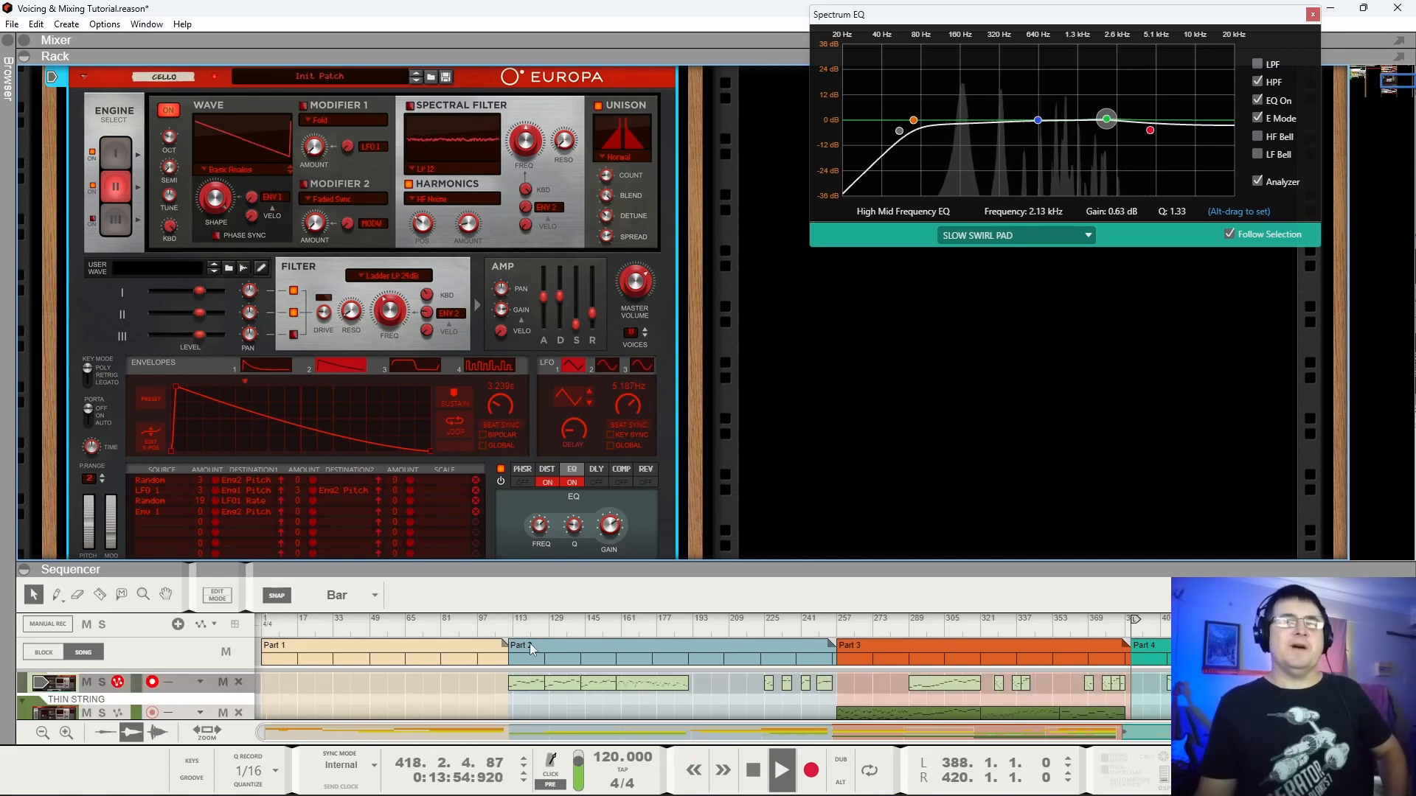
{"action": "scroll", "coordinate": [540, 645], "scroll_direction": "down", "scroll_amount": 2}
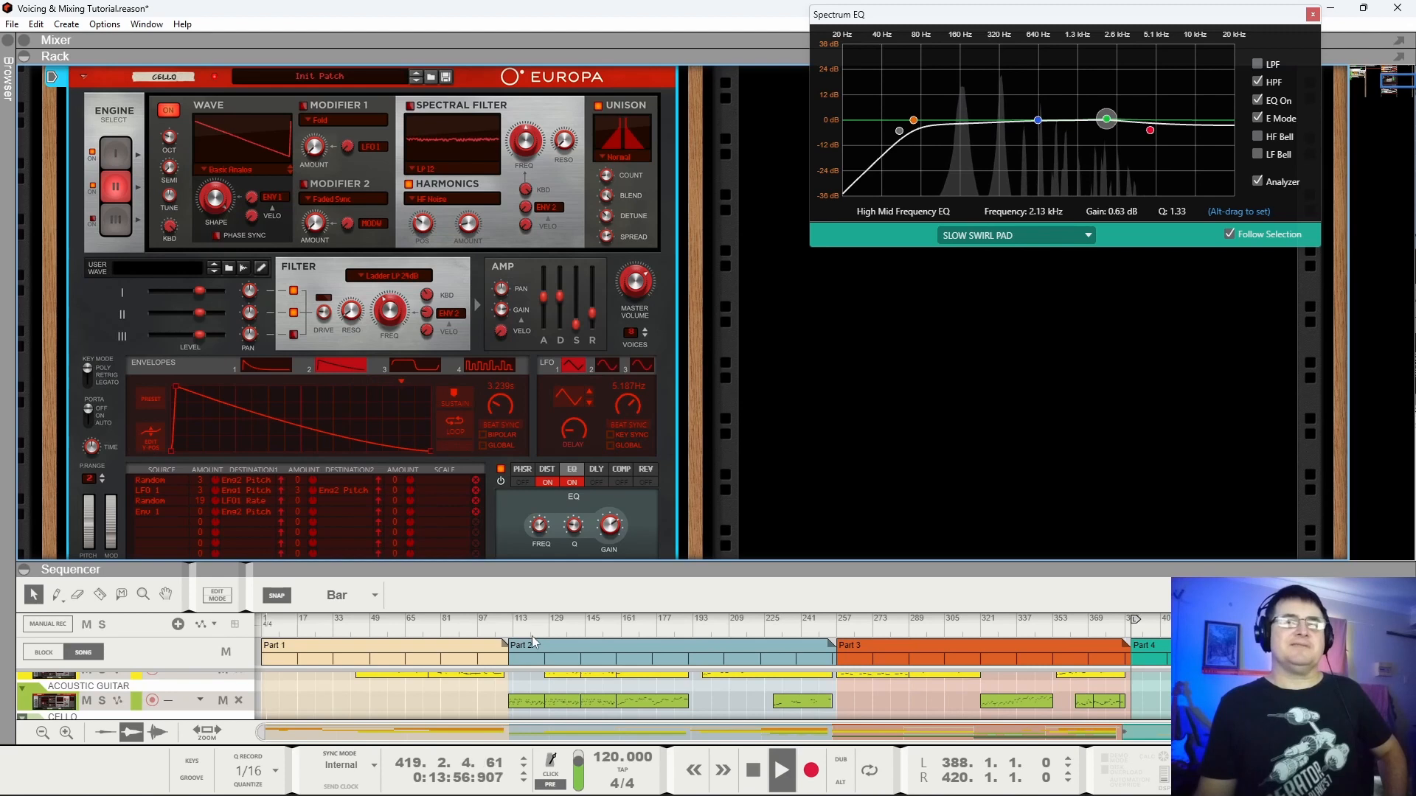
{"action": "scroll", "coordinate": [551, 637], "scroll_direction": "down", "scroll_amount": 1}
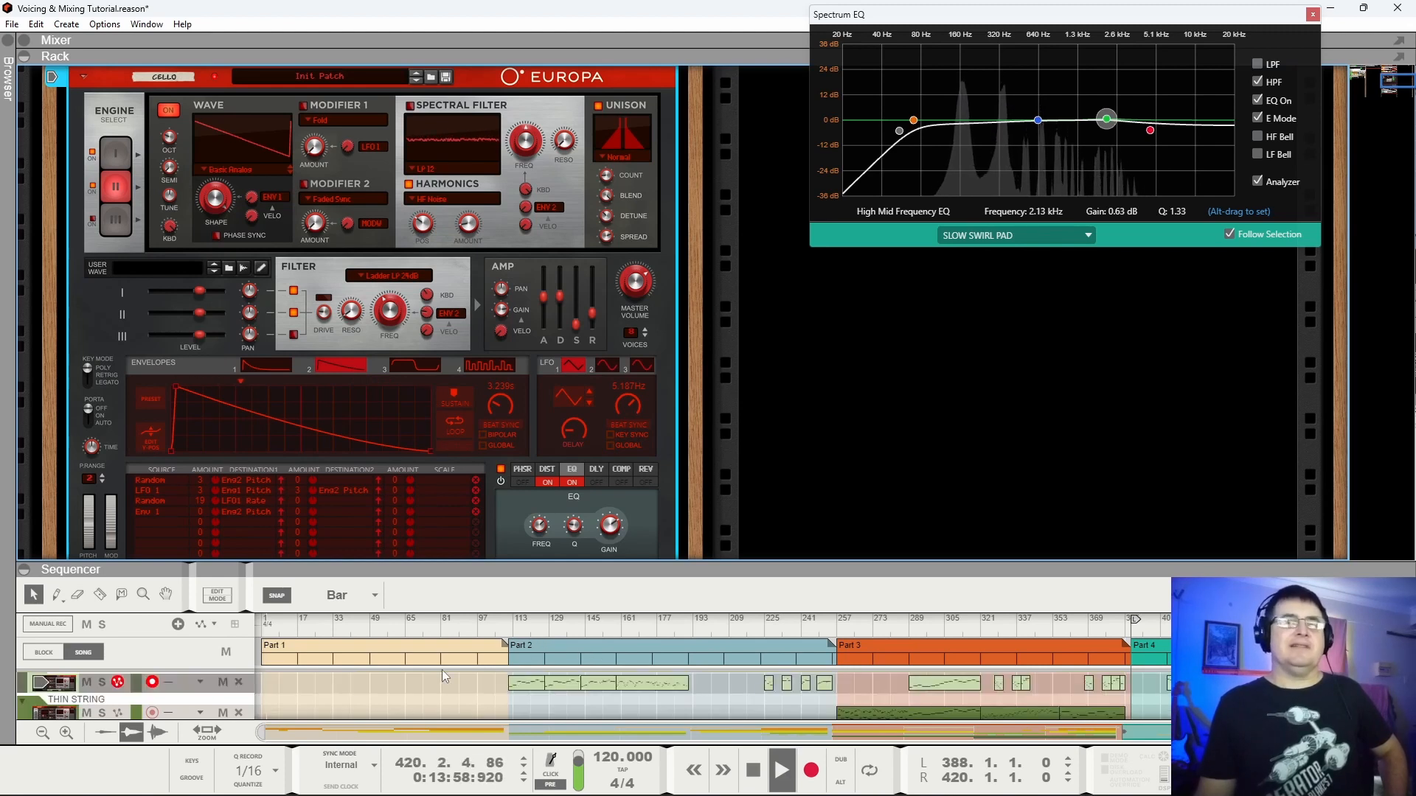
{"action": "left_click", "coordinate": [518, 628]}
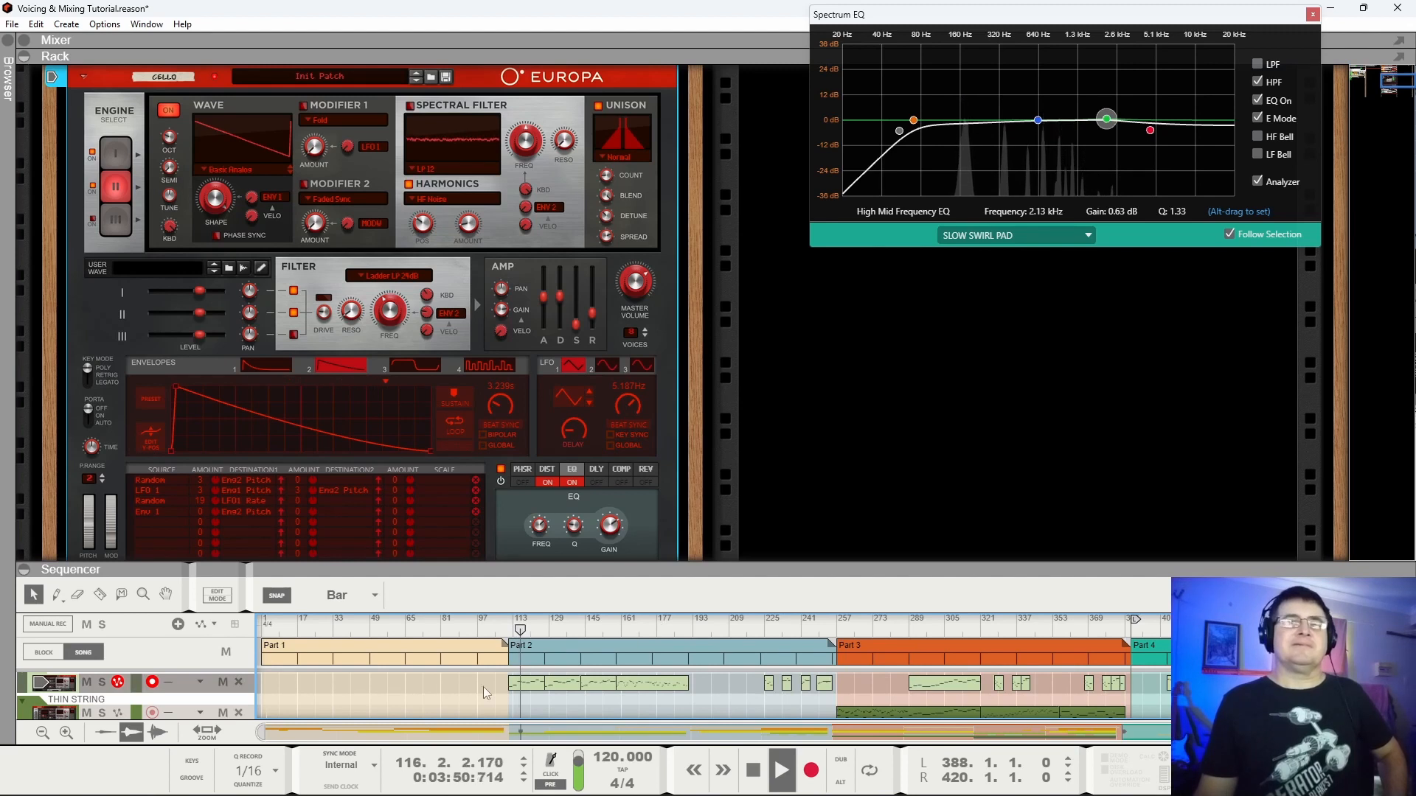
{"action": "scroll", "coordinate": [713, 696], "scroll_direction": "up", "scroll_amount": 1}
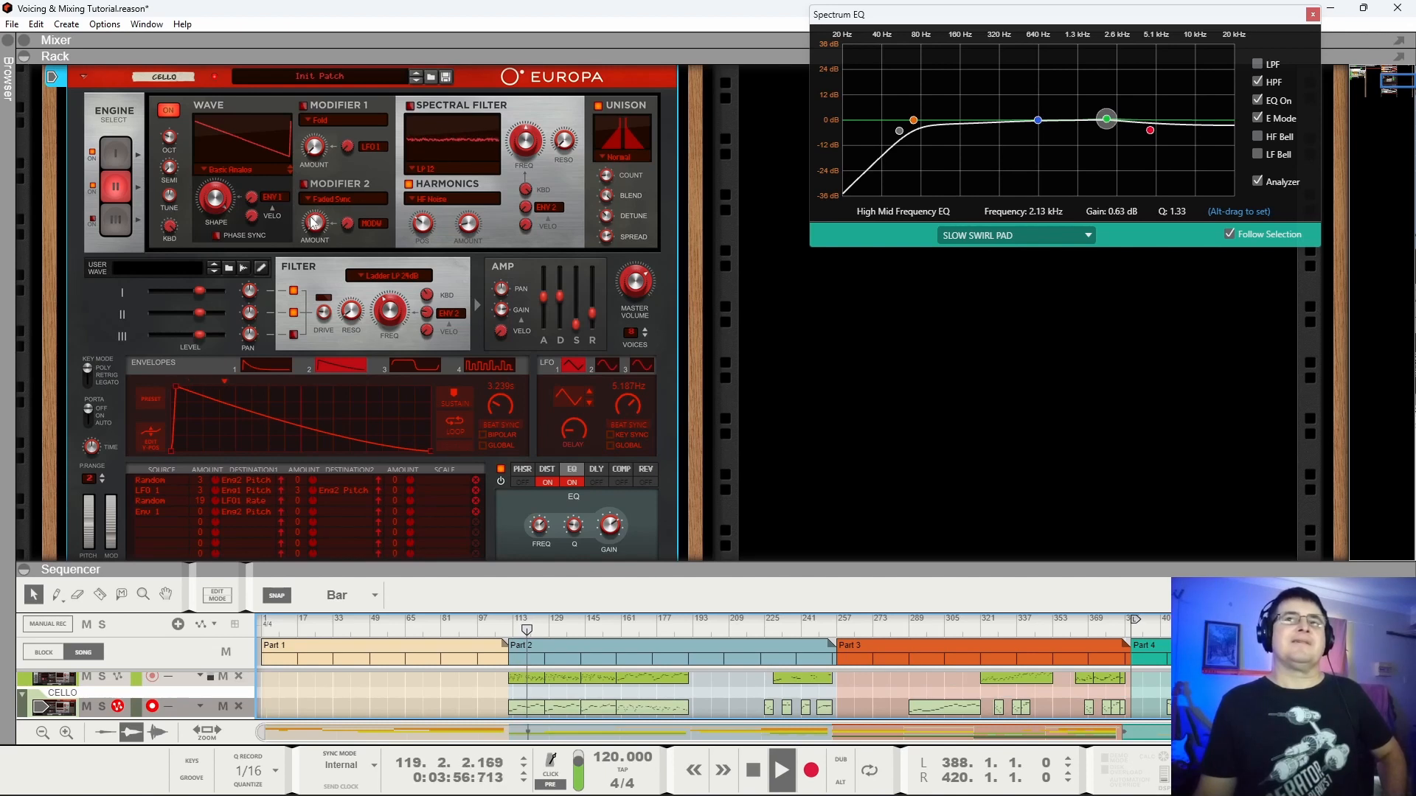
{"action": "left_click", "coordinate": [821, 631]}
{"action": "left_click", "coordinate": [915, 631]}
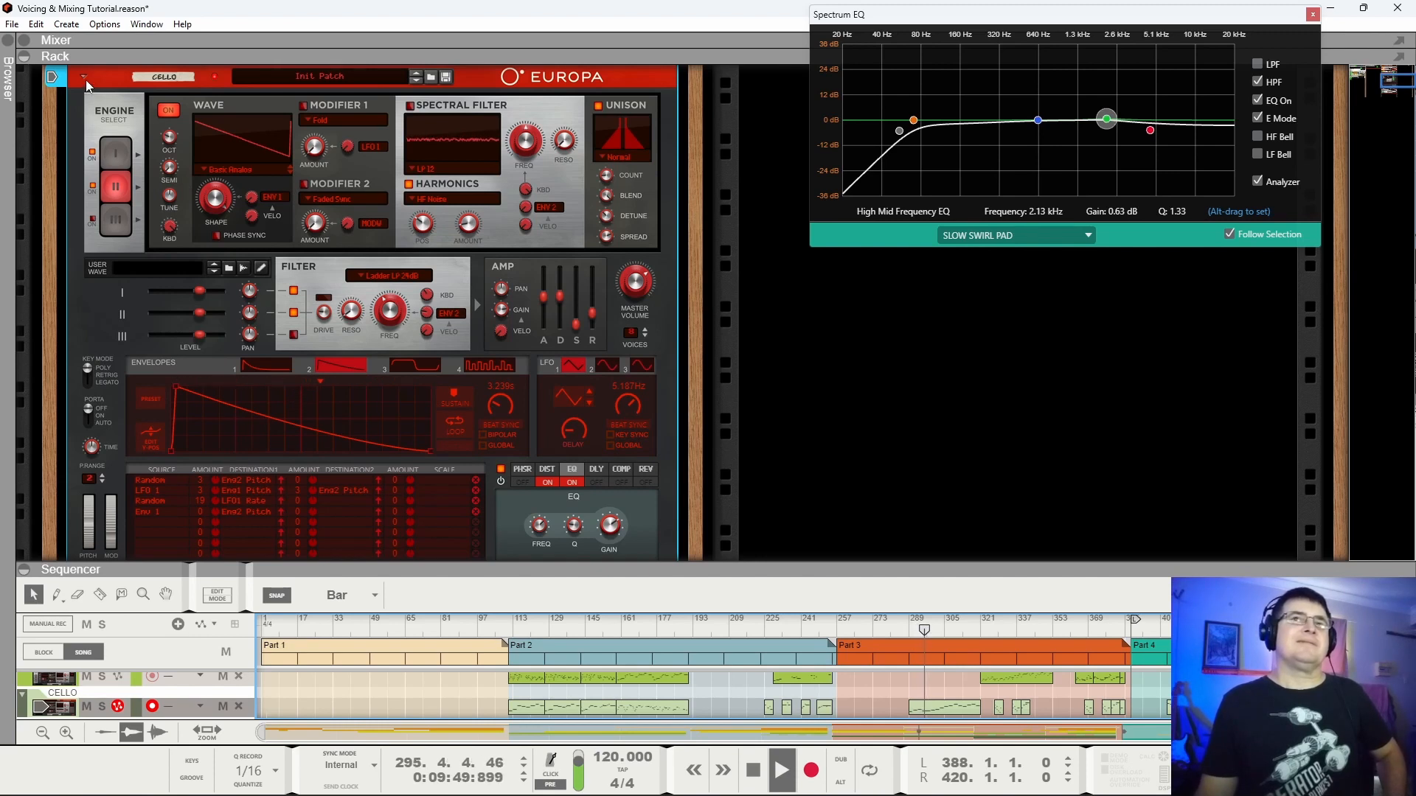
Select the Cello mix channel and inspect its high-pass filter and low-mid band in the Spectrum EQ.
{"action": "left_click", "coordinate": [385, 111]}
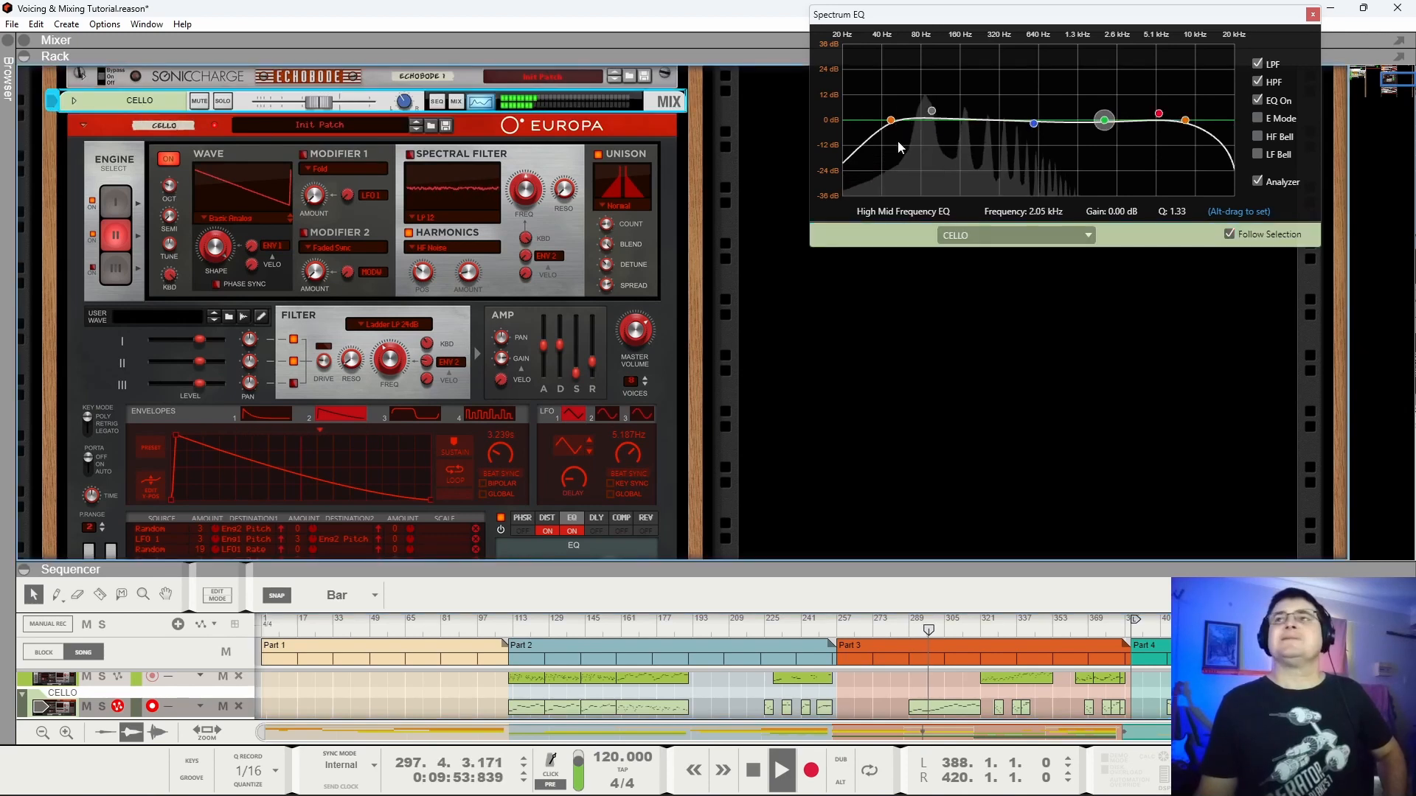
{"action": "left_click", "coordinate": [891, 119]}
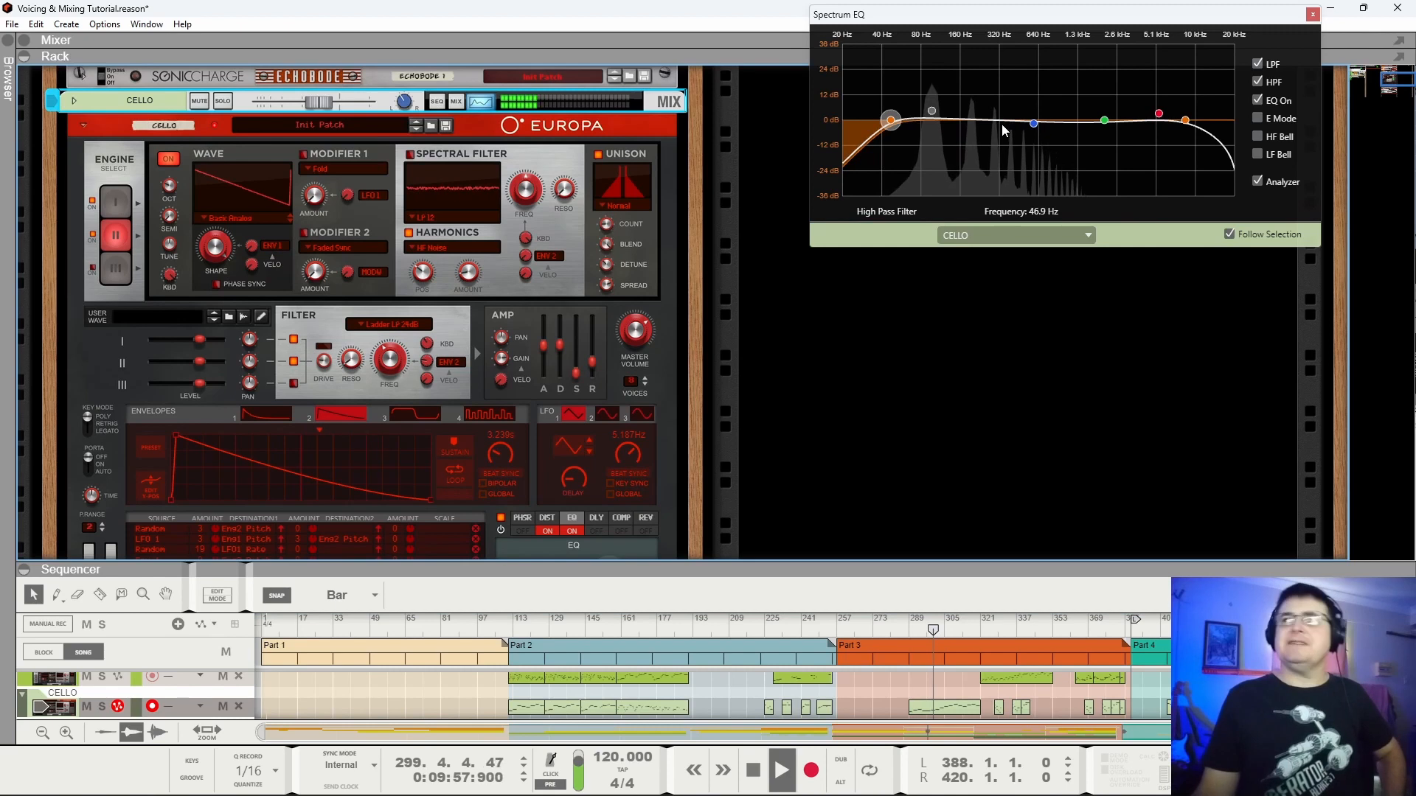
{"action": "left_click", "coordinate": [1033, 124]}
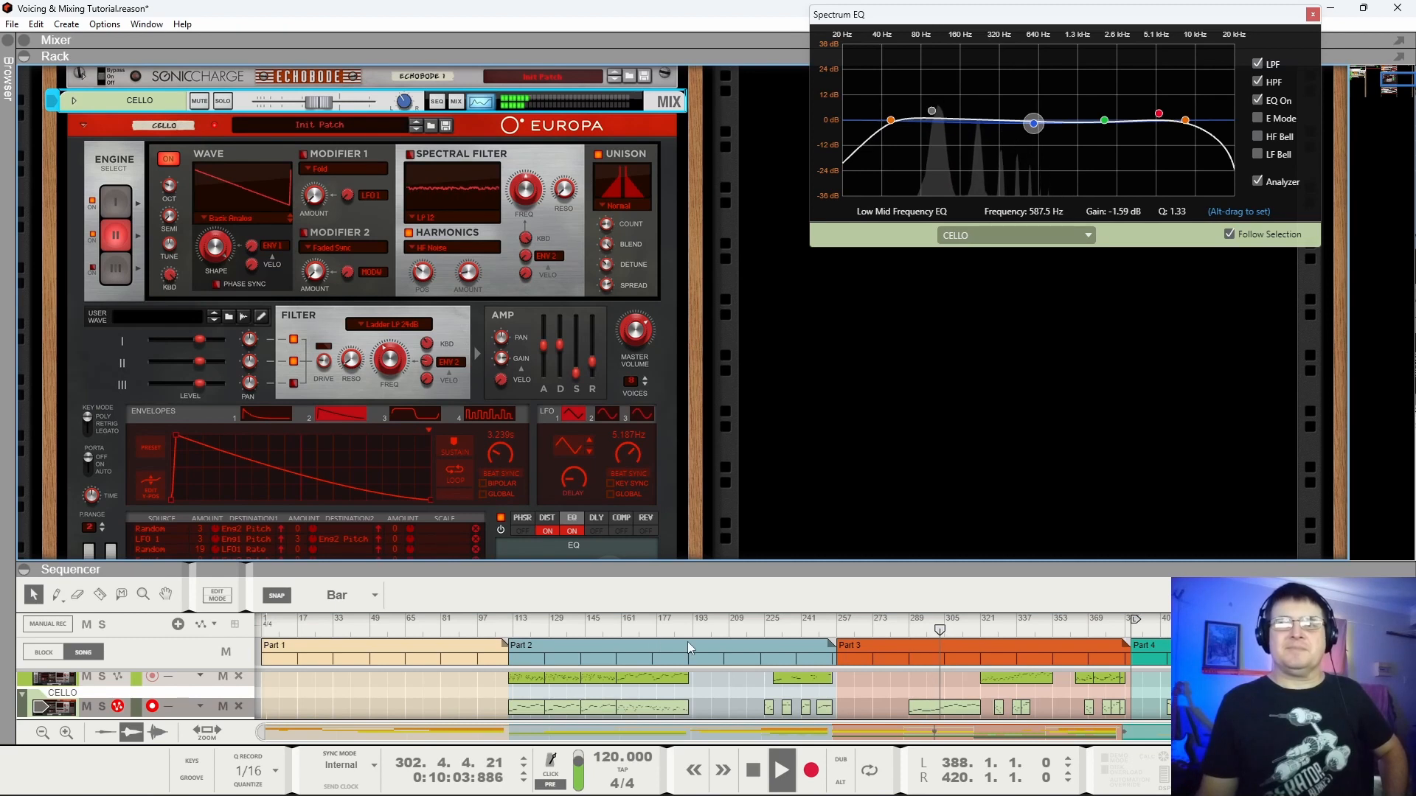
Play the song from the middle of Part 2, from its end, and from Part 4 to compare the Cello's spectrum.
{"action": "left_click", "coordinate": [619, 634]}
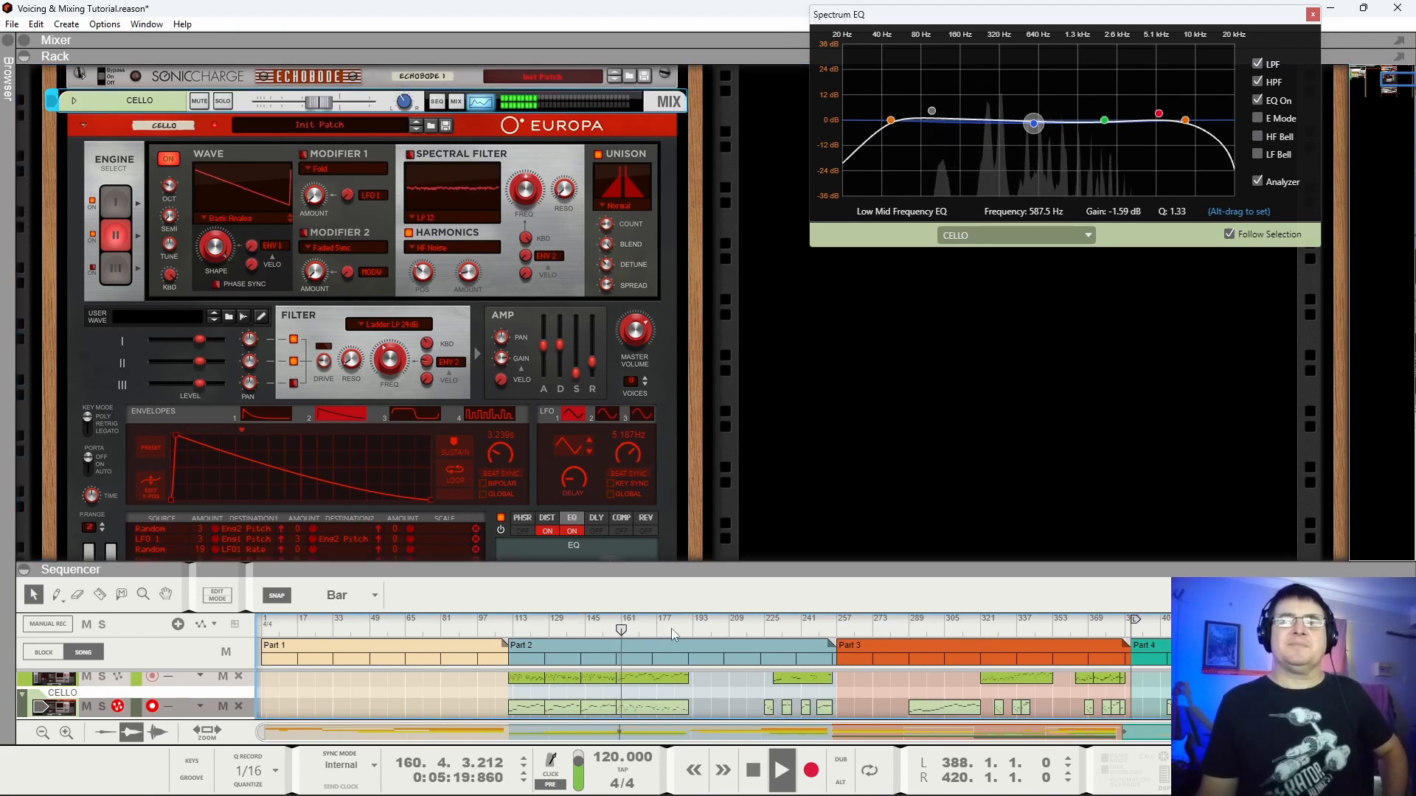
{"action": "left_click", "coordinate": [819, 634]}
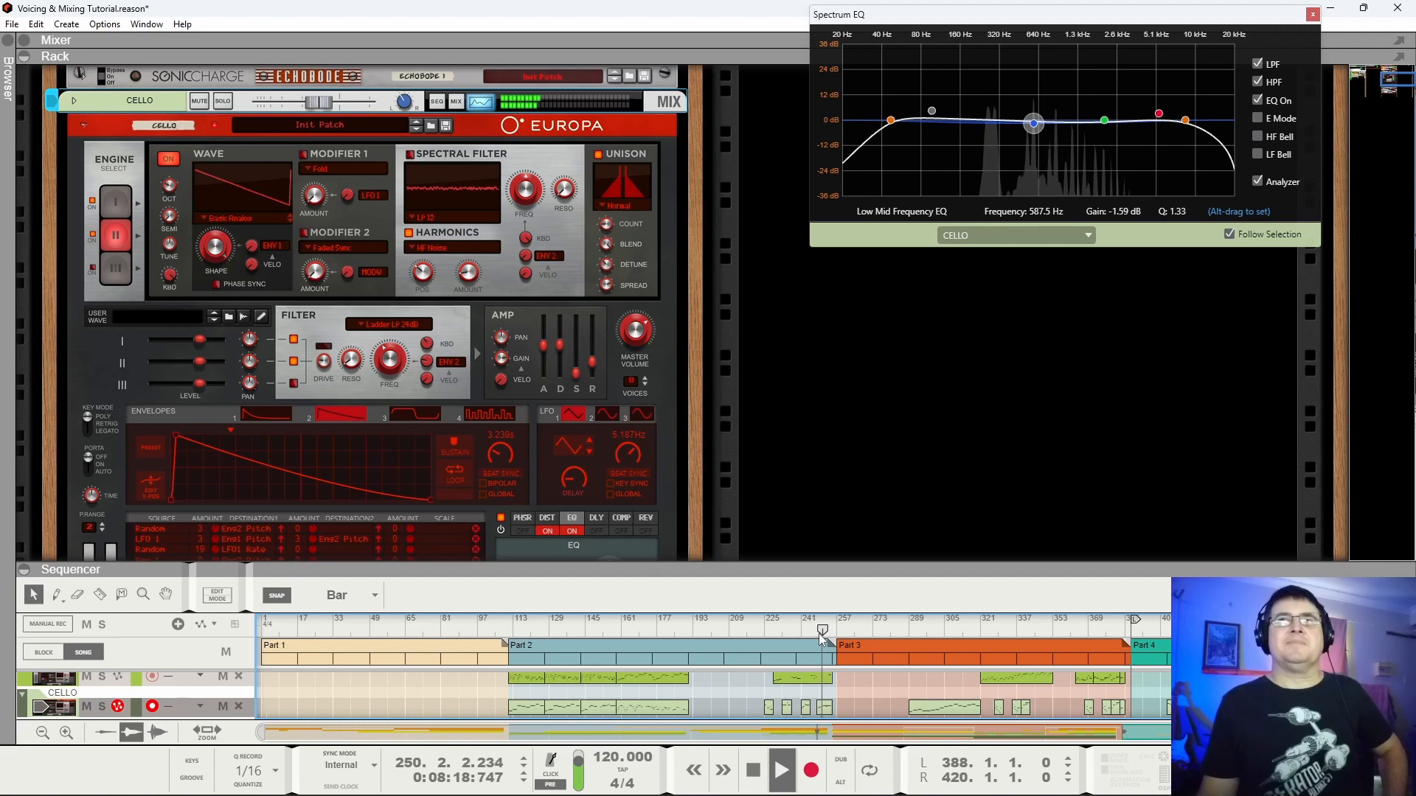
{"action": "left_click", "coordinate": [1183, 632]}
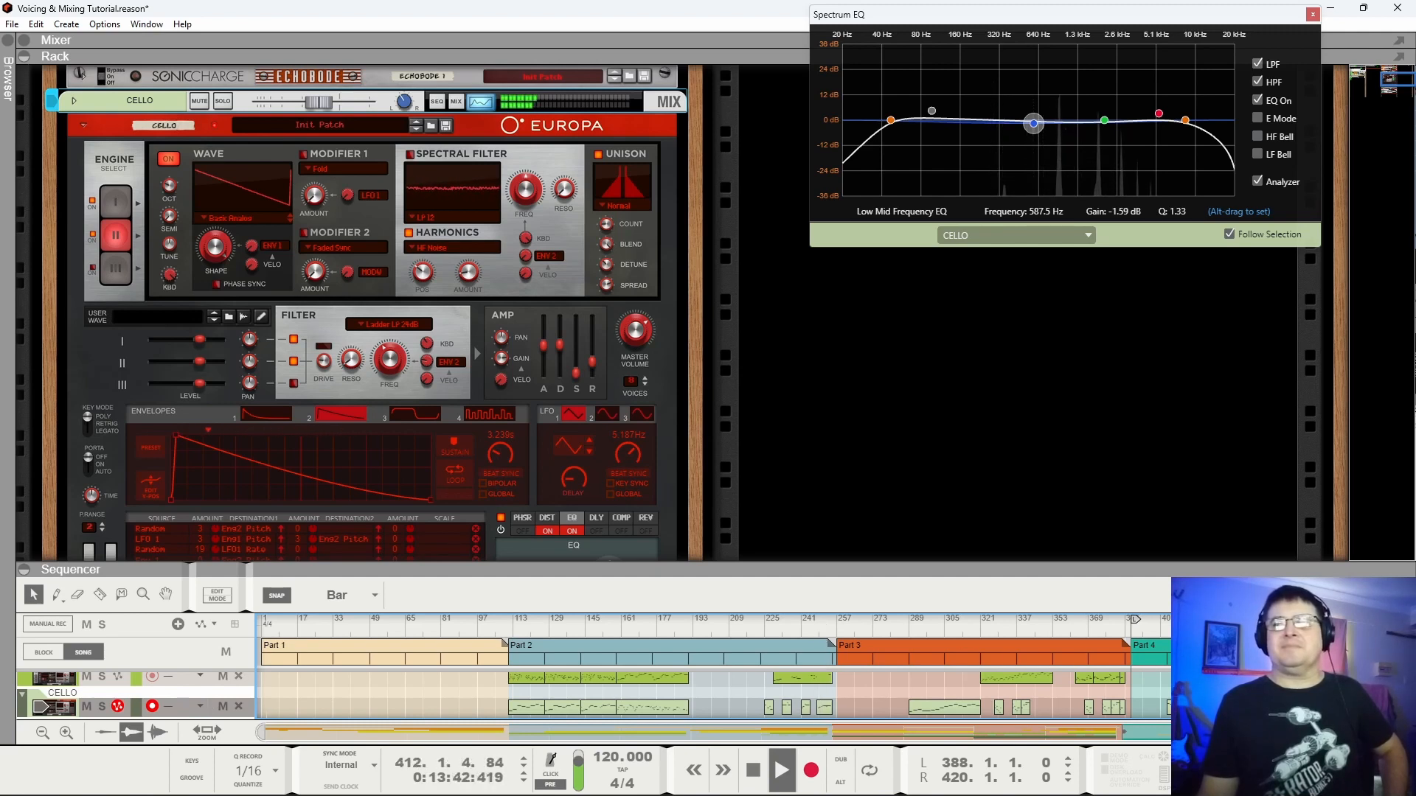
Fold Cello's Europa and make the sequencer area taller.
{"action": "left_click", "coordinate": [83, 126]}
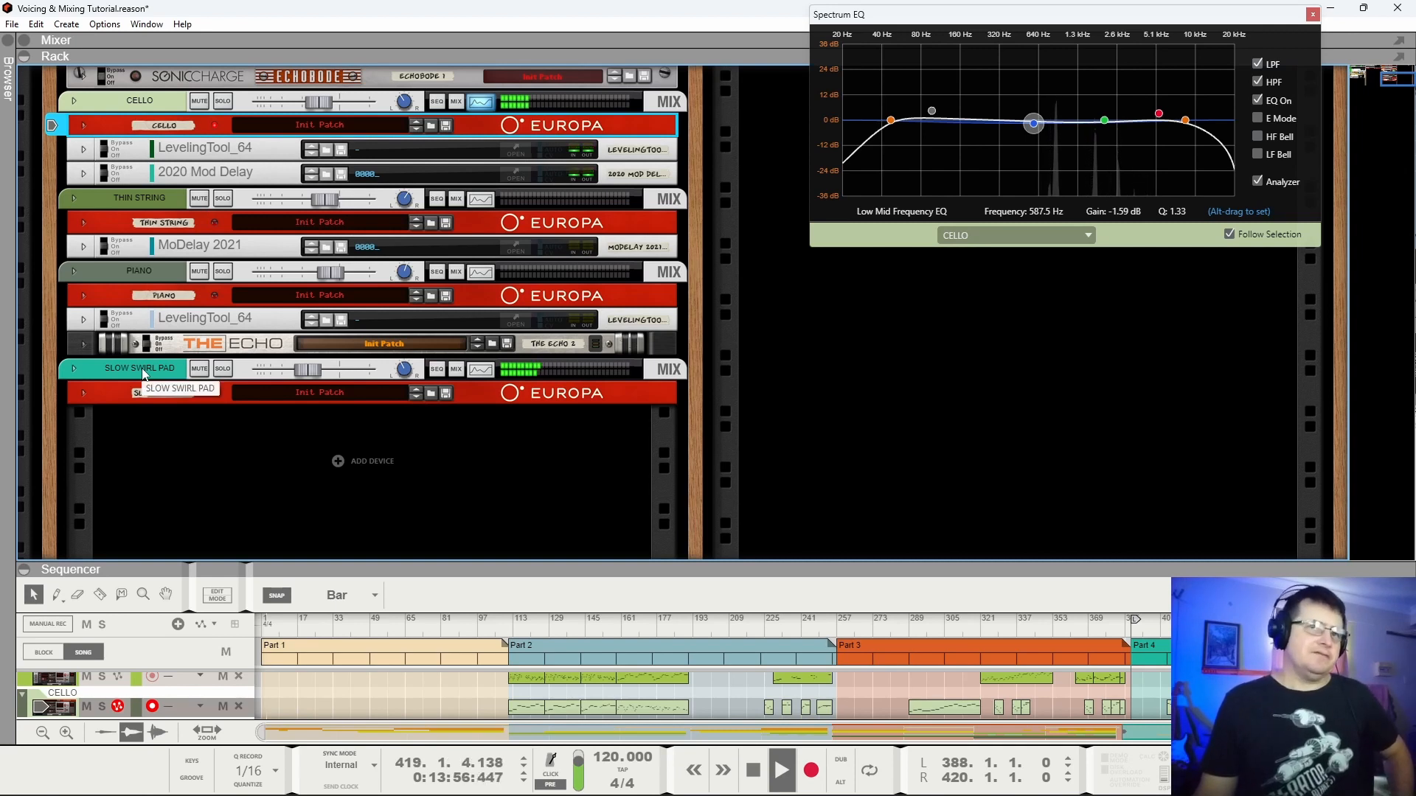
{"action": "left_click_drag", "start_coordinate": [975, 561], "coordinate": [936, 502]}
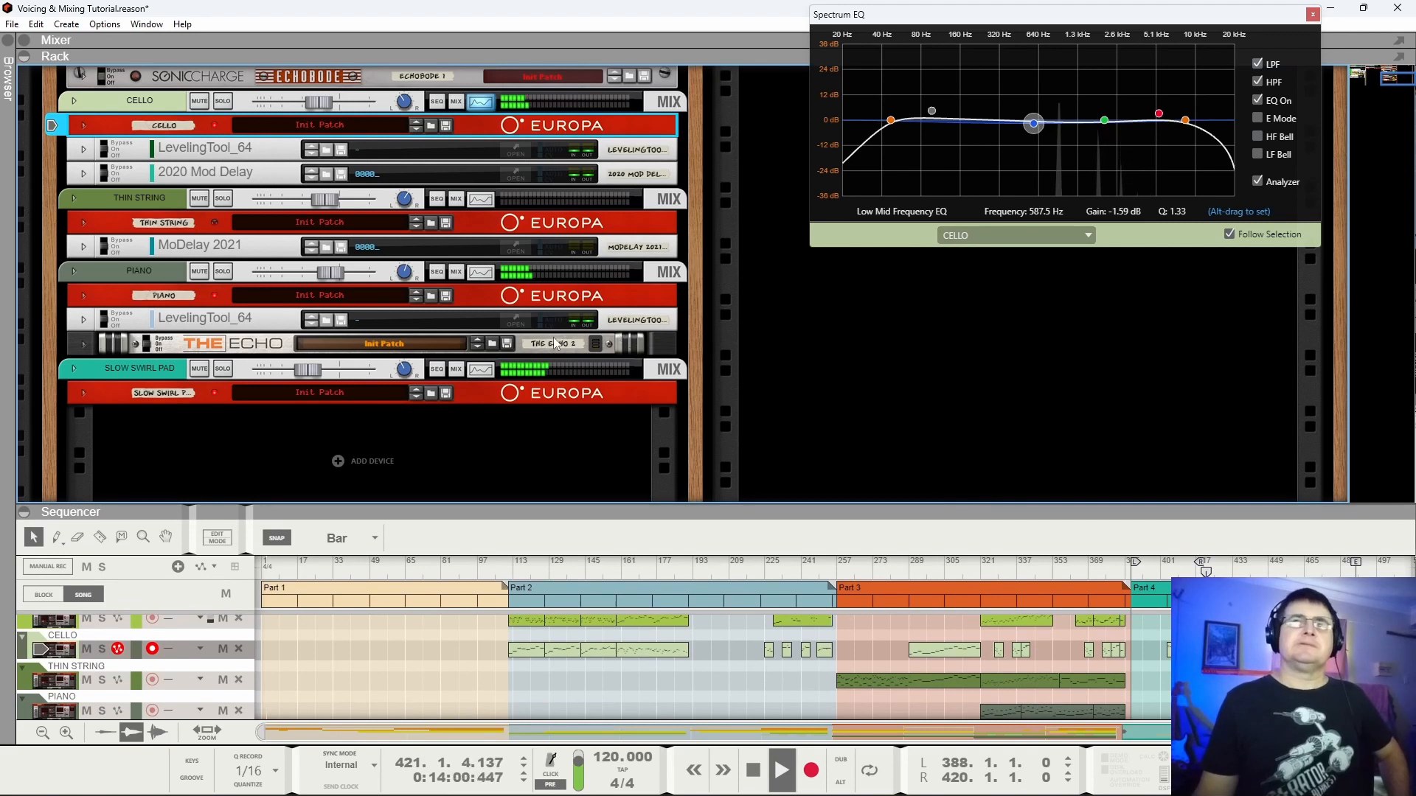
Unfold Slow Swirl Pad's Europa, view its settings, and fold it again.
{"action": "right_click", "coordinate": [122, 391]}
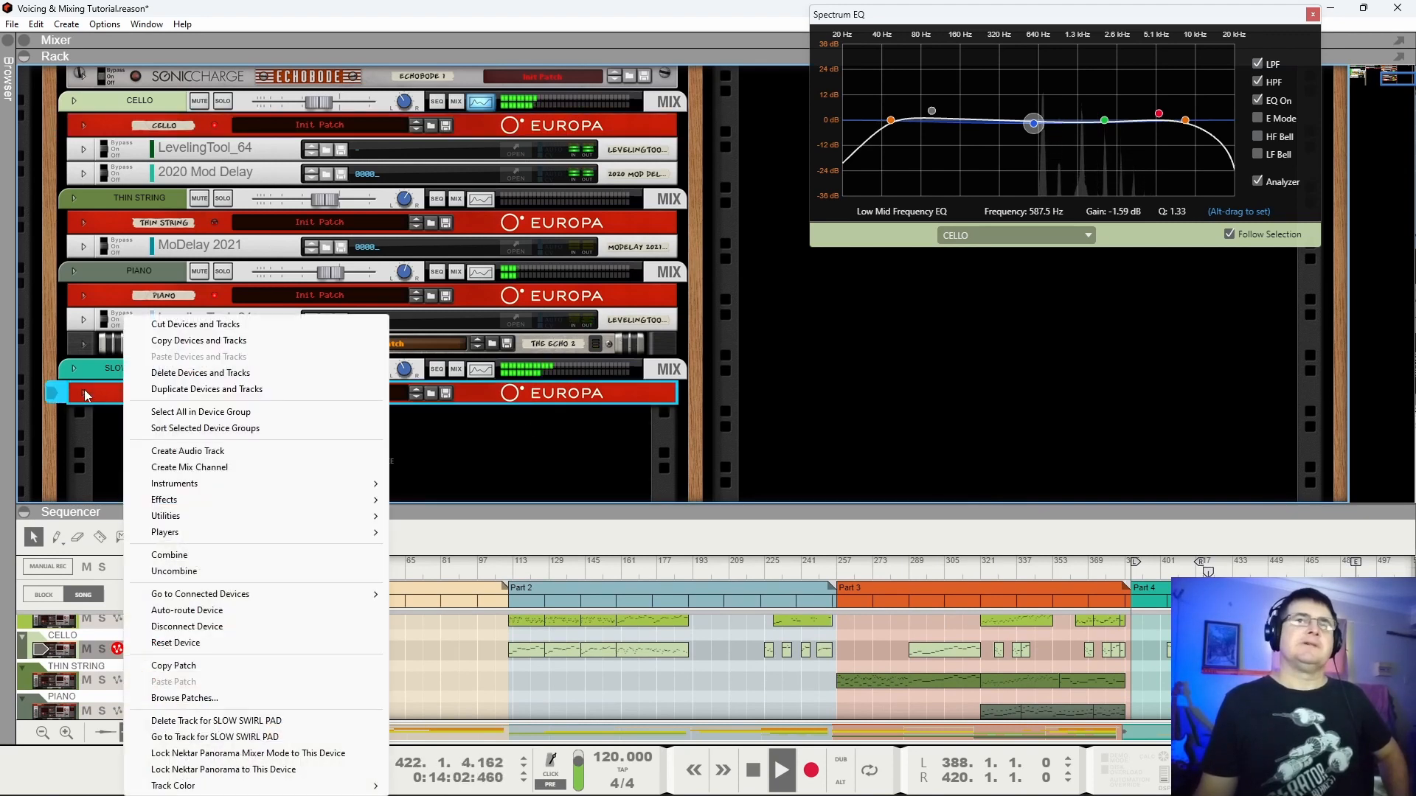
{"action": "left_click", "coordinate": [83, 392]}
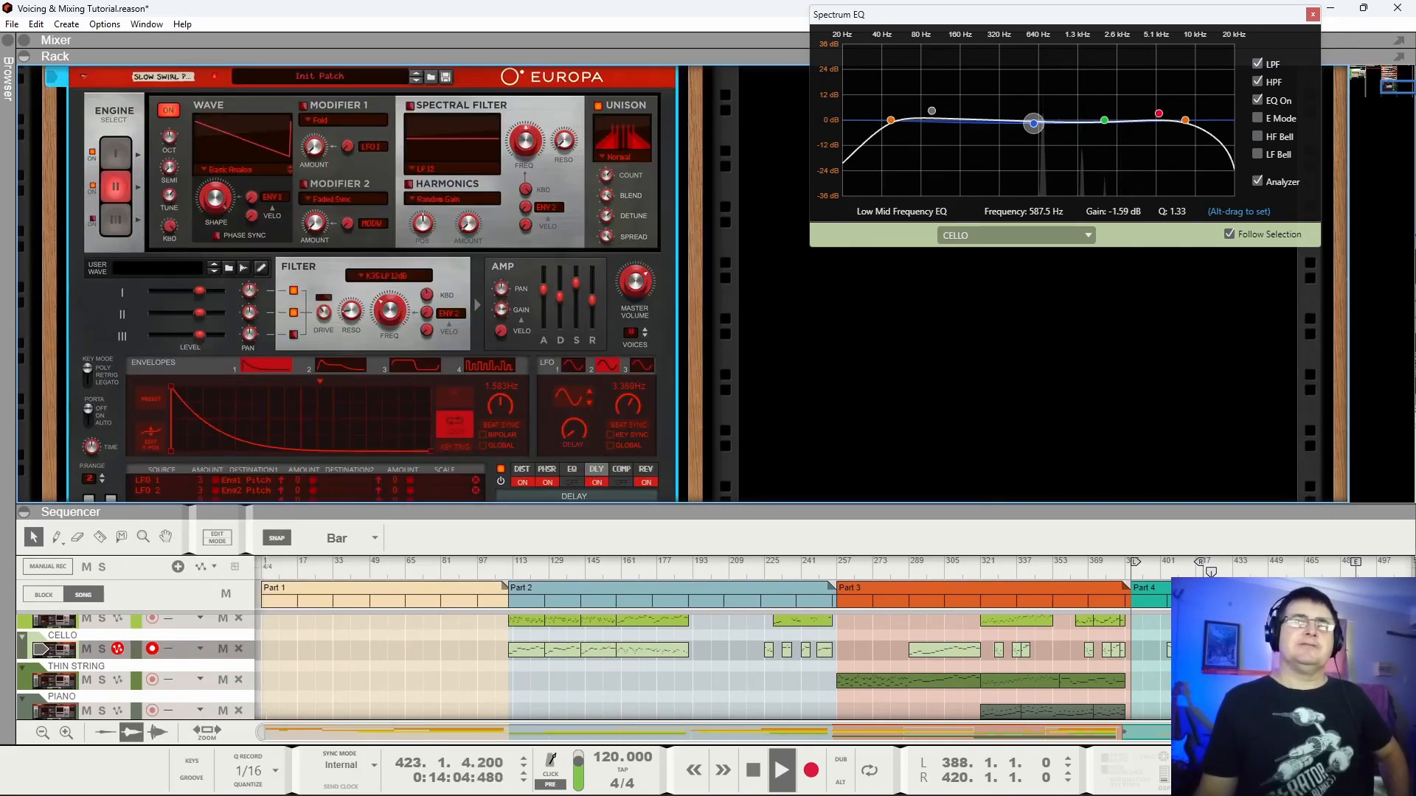
{"action": "left_click", "coordinate": [84, 77]}
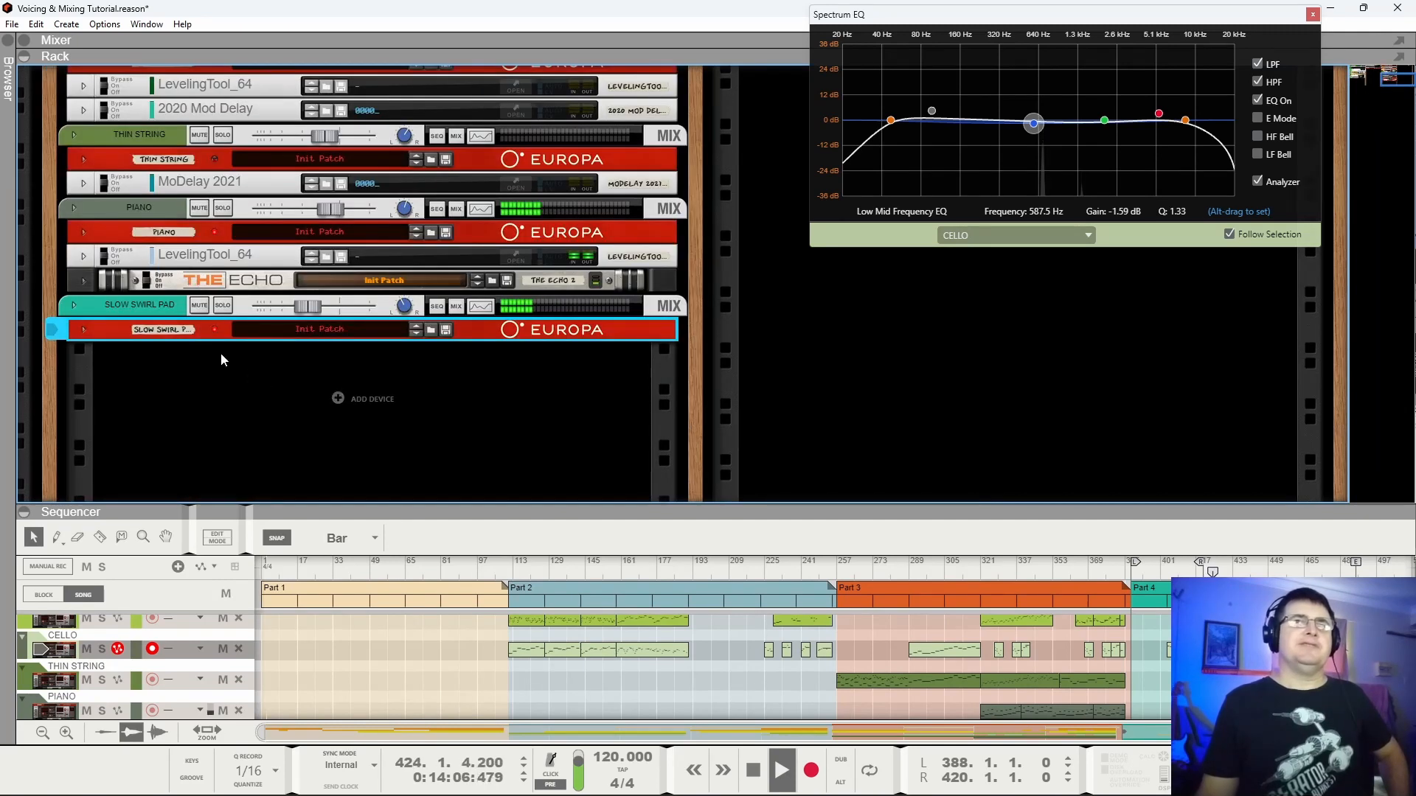
Add a LevelingTool_64 effect after Slow Swirl Pad's Europa.
{"action": "right_click", "coordinate": [163, 340]}
{"action": "mouse_move", "coordinate": [267, 499]}
{"action": "mouse_move", "coordinate": [485, 373]}
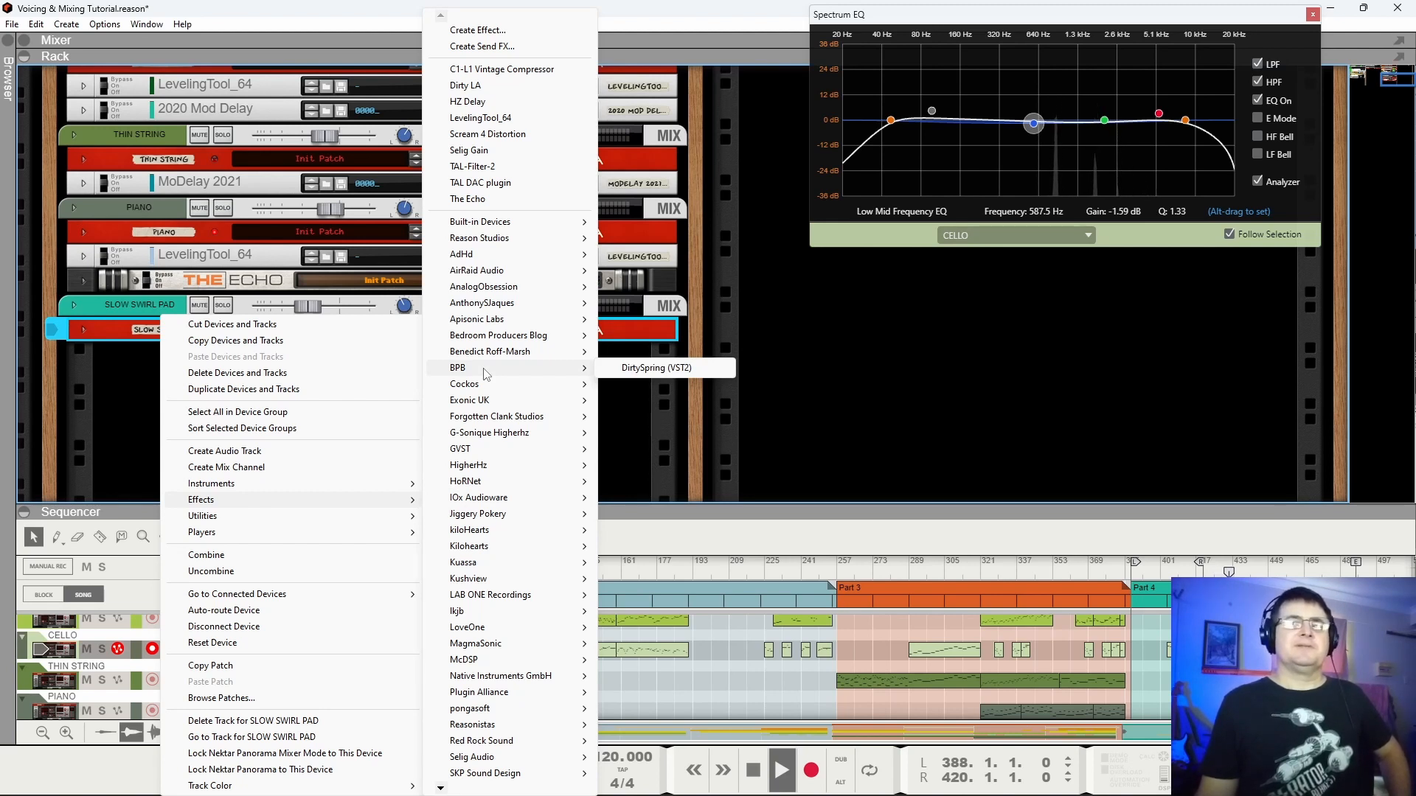
{"action": "mouse_move", "coordinate": [505, 452]}
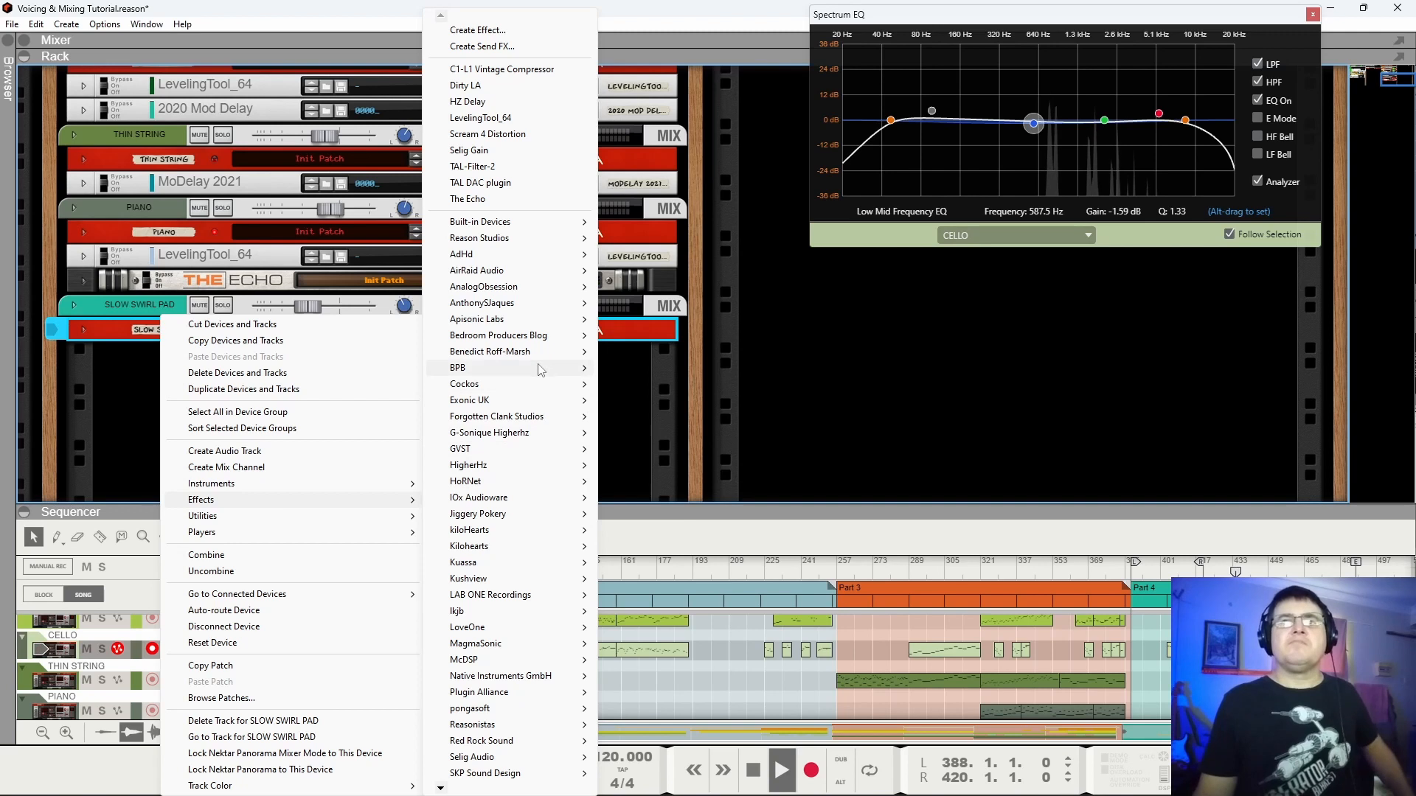
{"action": "left_click", "coordinate": [521, 117]}
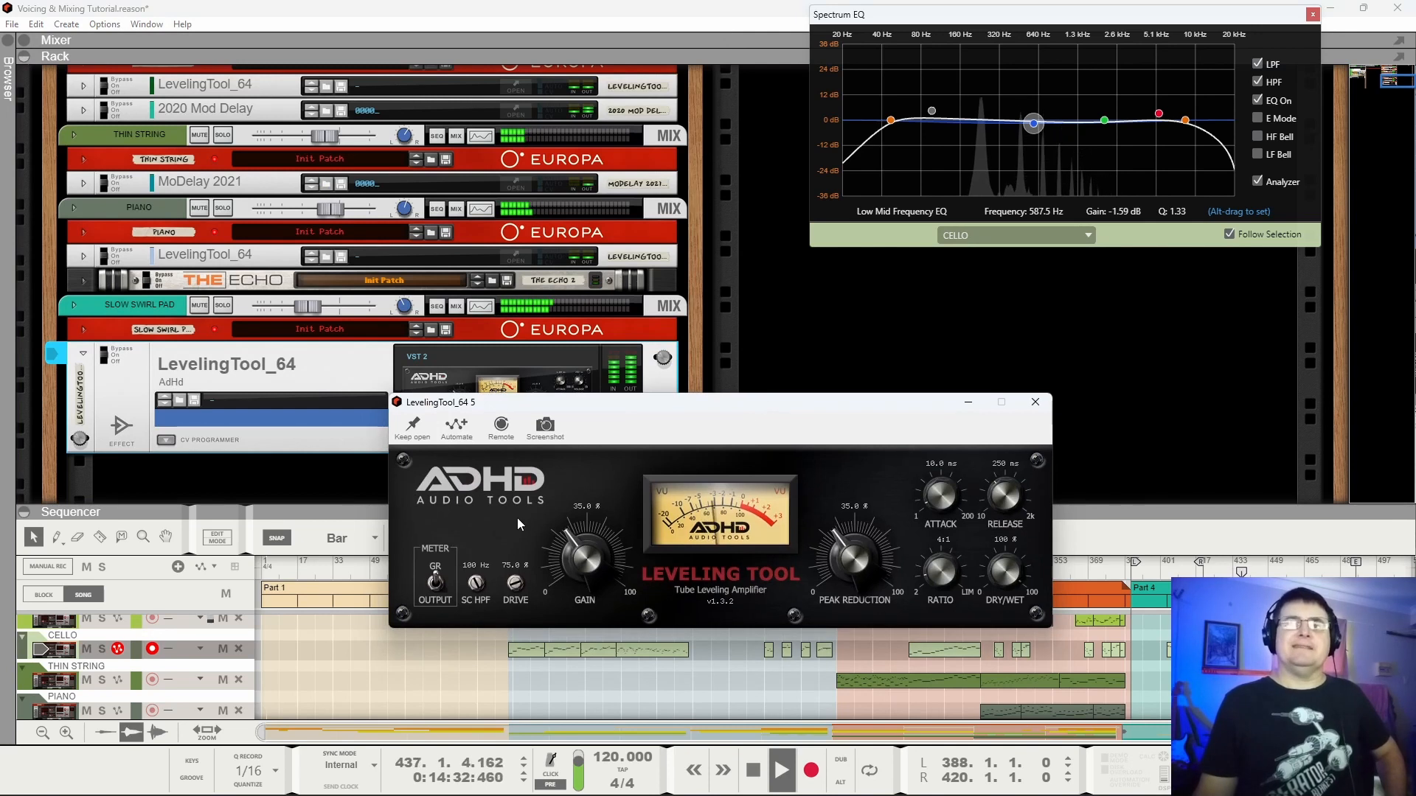
Set Slow Swirl Pad's LevelingTool_64 to 16.0% gain, 2:1 ratio, 47.3 ms attack, 750 ms release and 26.9% peak reduction, and fold it.
{"action": "left_click_drag", "start_coordinate": [579, 559], "coordinate": [590, 610]}
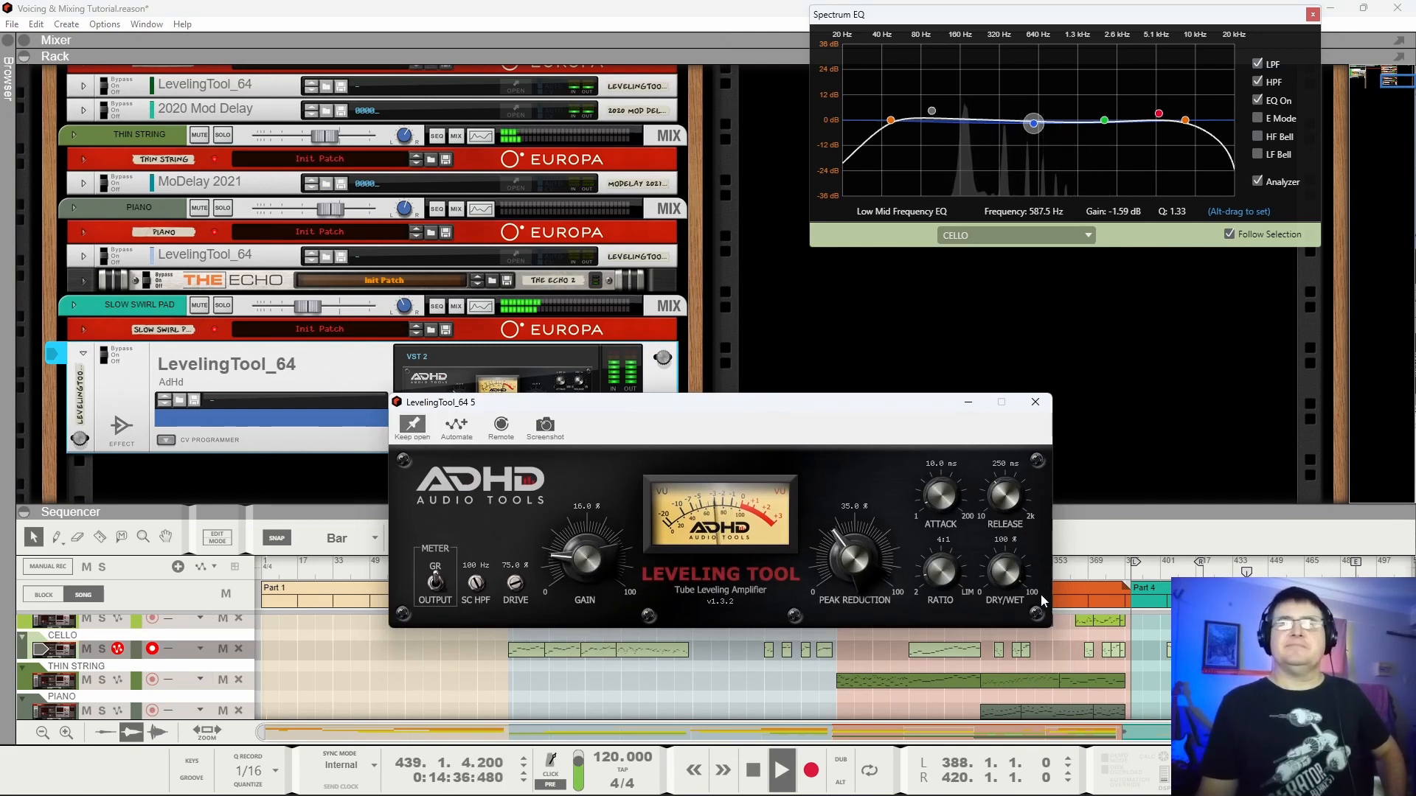
{"action": "left_click_drag", "start_coordinate": [939, 568], "coordinate": [953, 630]}
{"action": "left_click_drag", "start_coordinate": [941, 497], "coordinate": [1007, 472]}
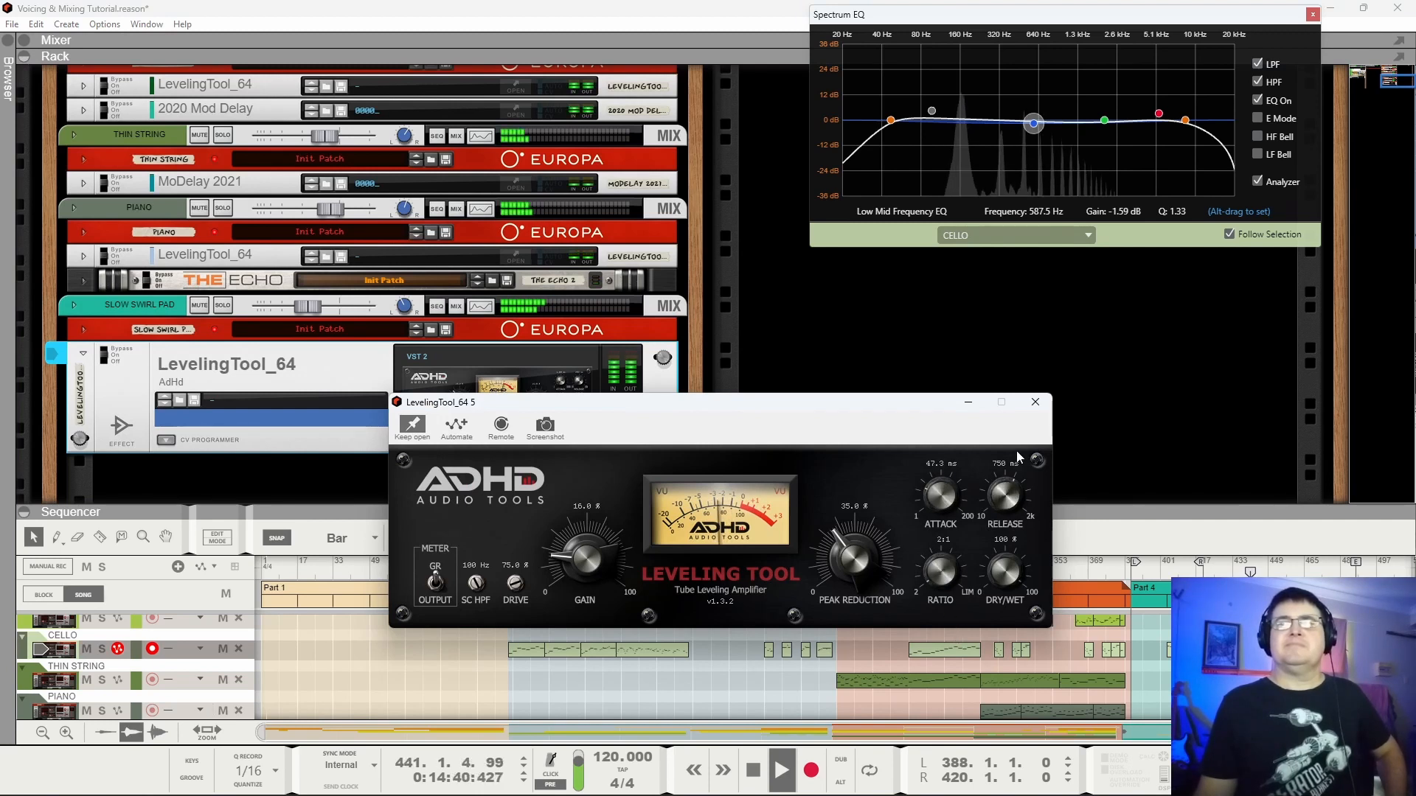
{"action": "left_click_drag", "start_coordinate": [853, 560], "coordinate": [852, 602]}
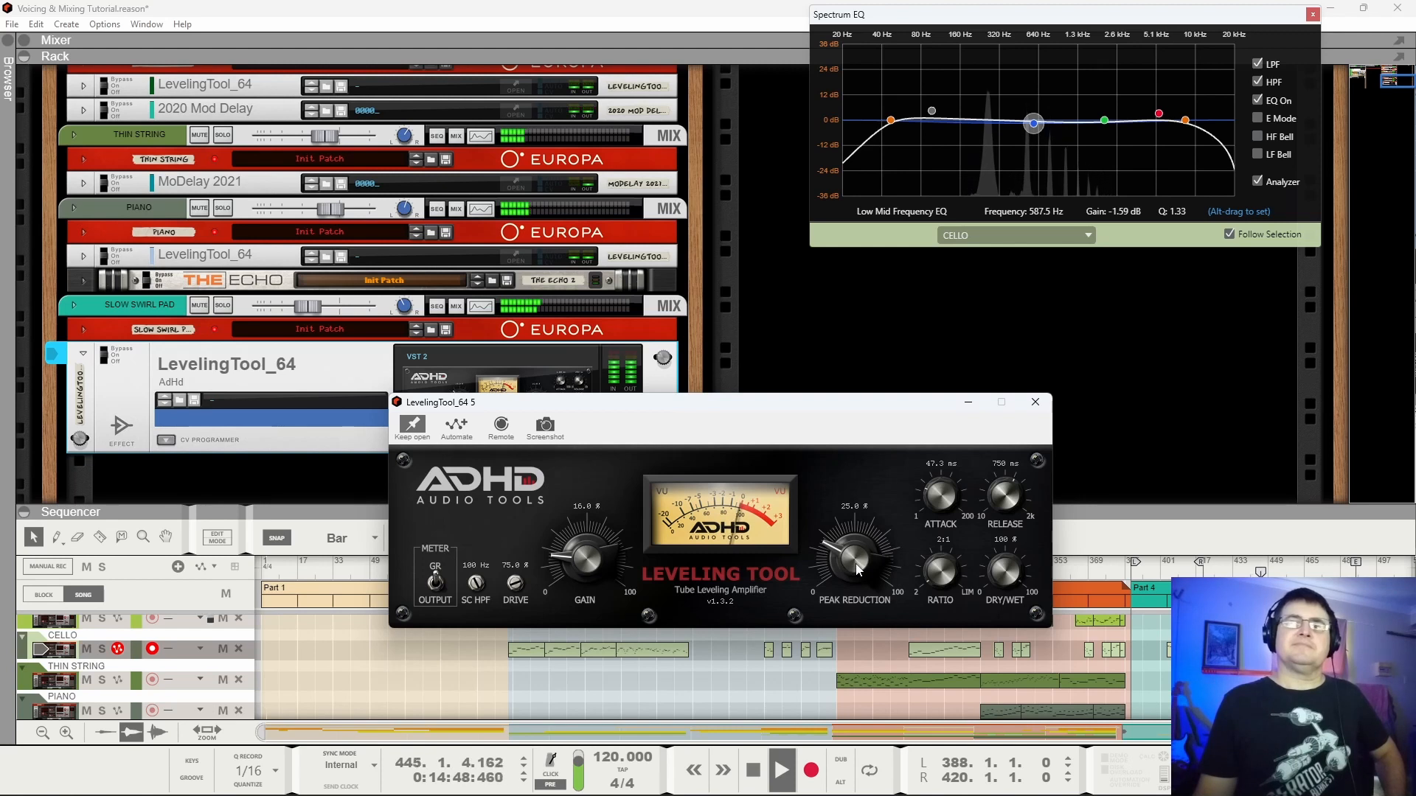
{"action": "left_click_drag", "start_coordinate": [861, 567], "coordinate": [869, 564]}
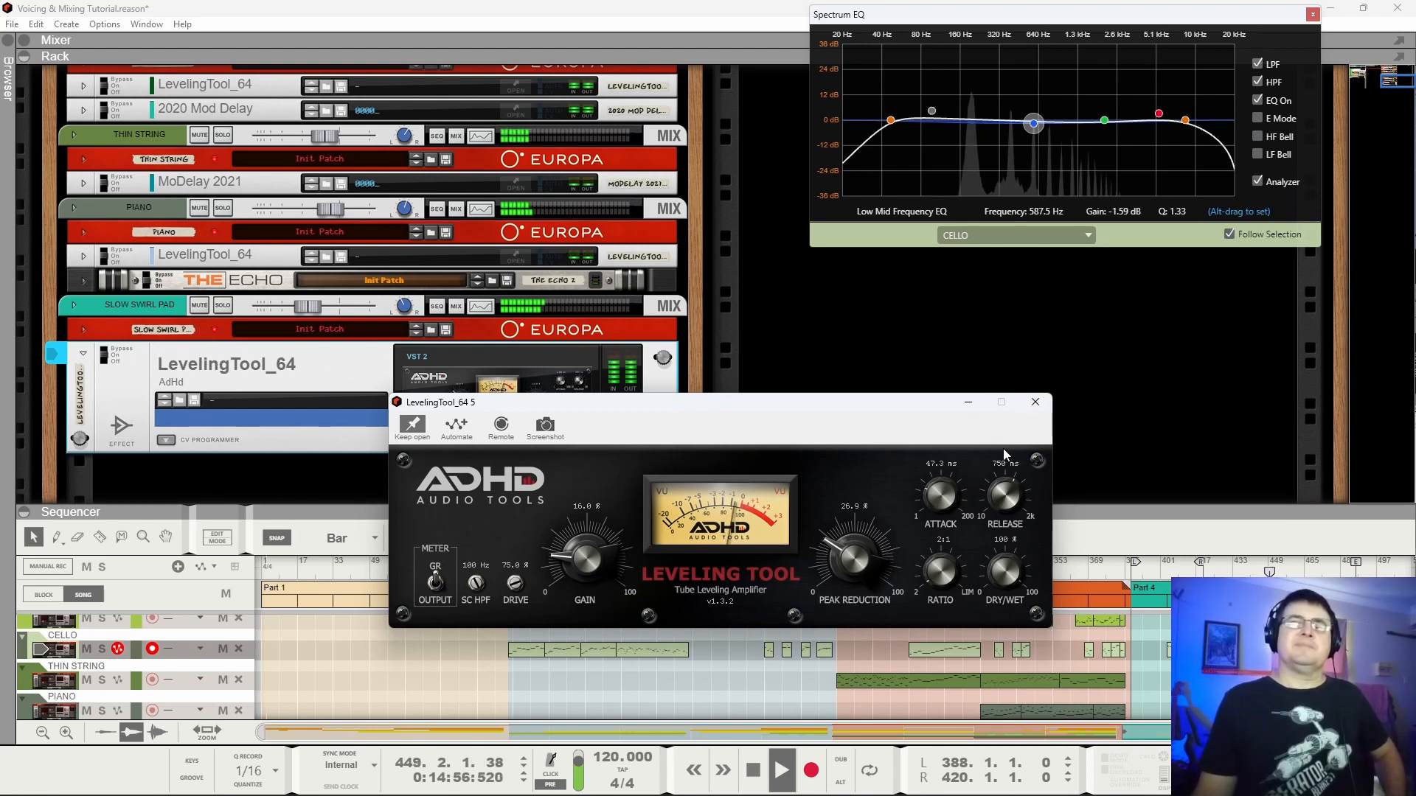
{"action": "left_click", "coordinate": [1033, 402]}
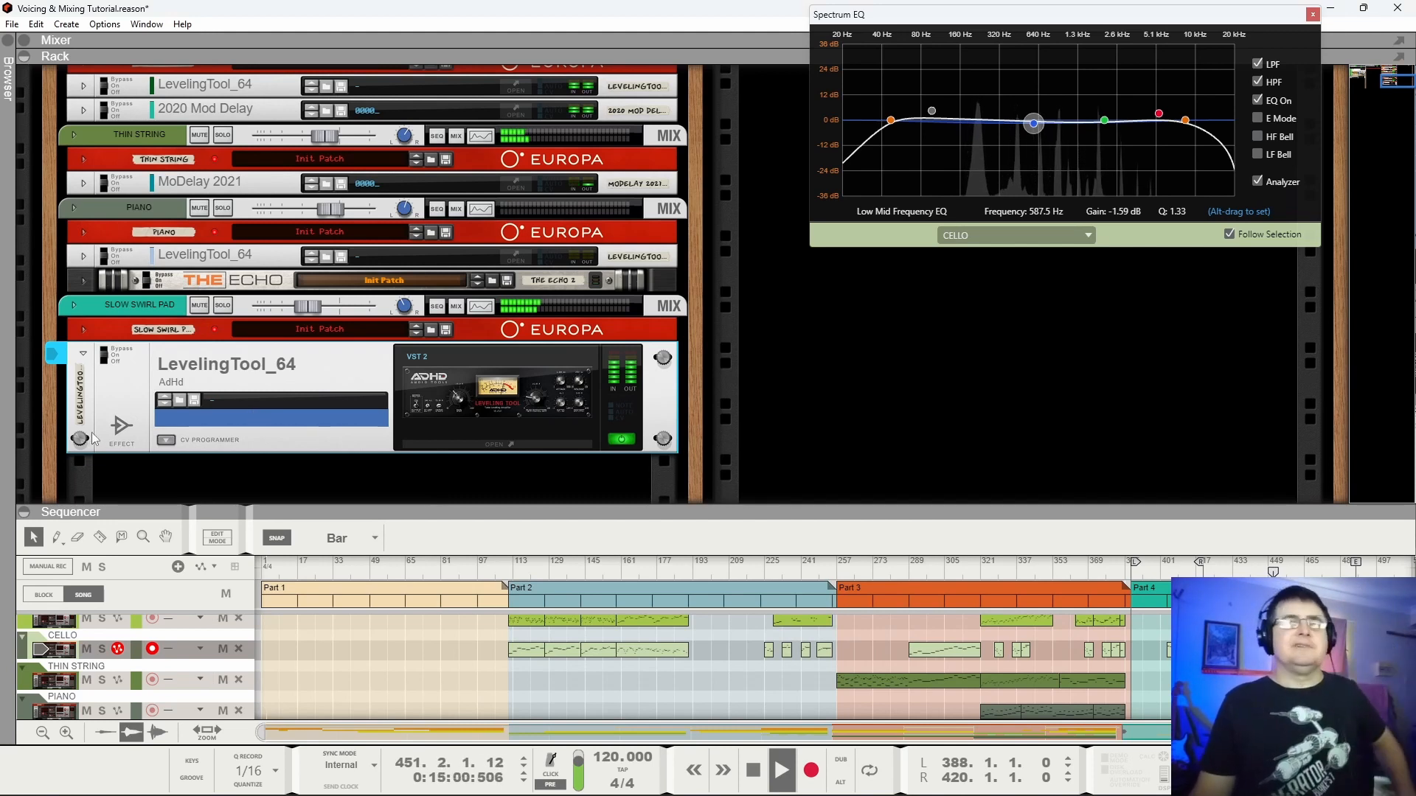
{"action": "left_click", "coordinate": [83, 353]}
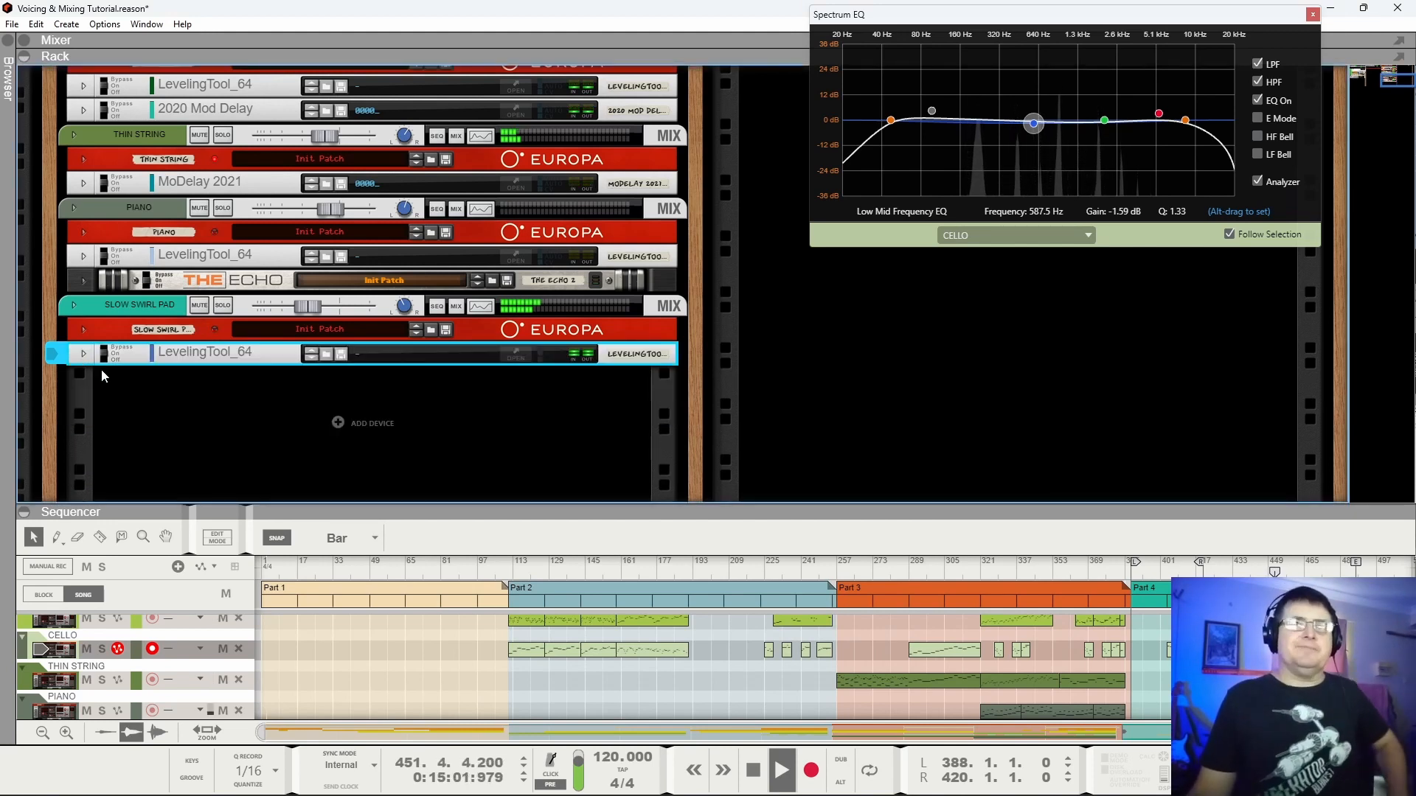
Add a Benedict Roff-Marsh Echolater effect after Slow Swirl Pad's LevelingTool_64.
{"action": "right_click", "coordinate": [174, 354]}
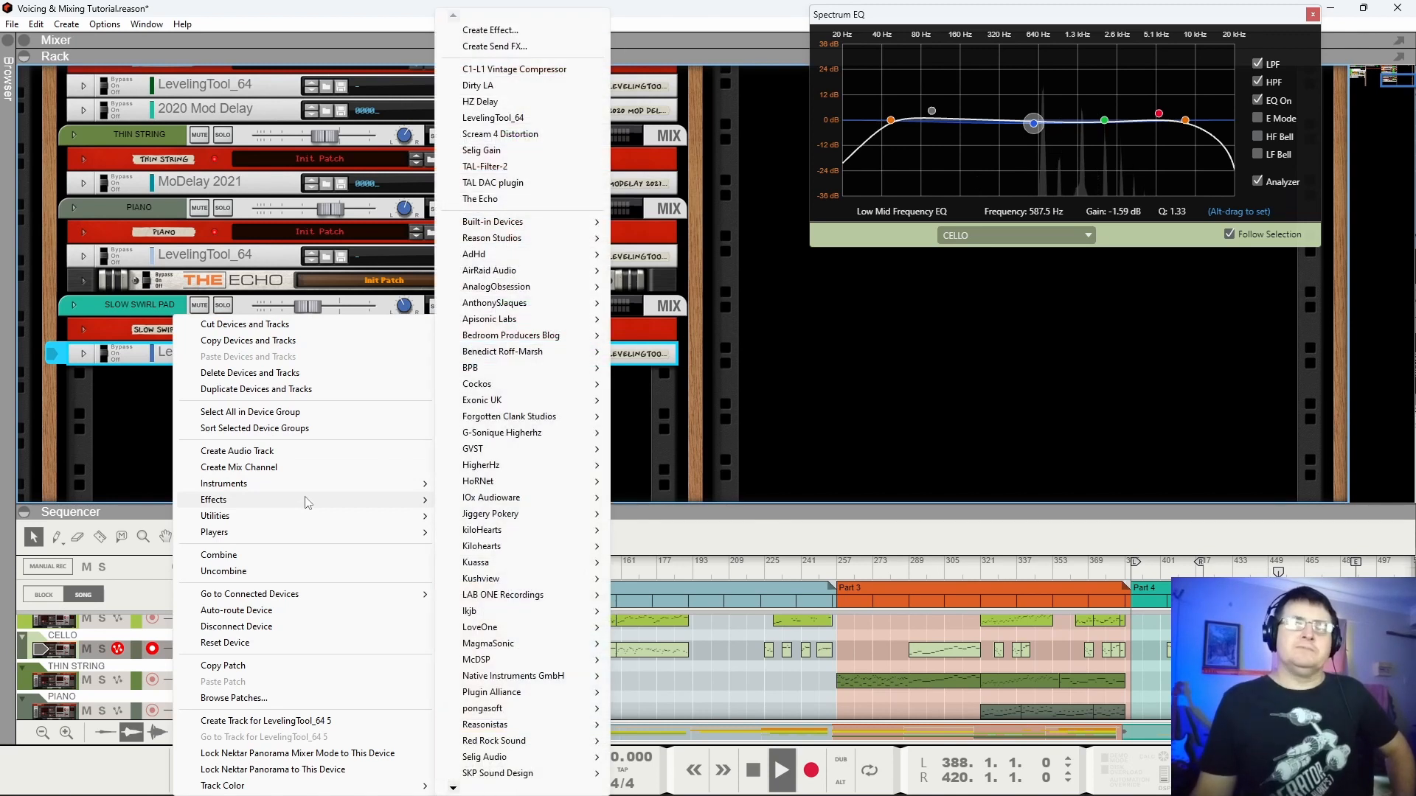
{"action": "mouse_move", "coordinate": [517, 326]}
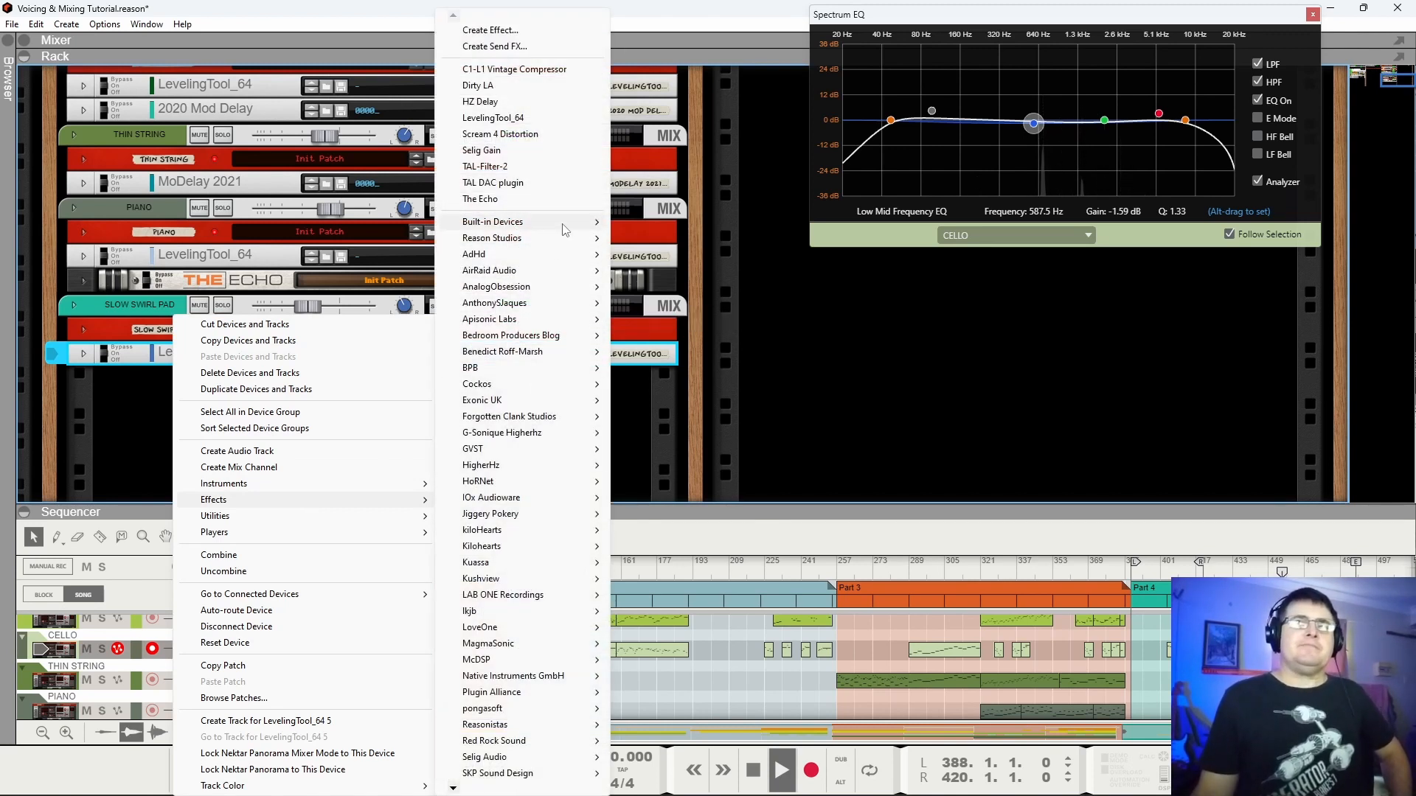
{"action": "mouse_move", "coordinate": [564, 230]}
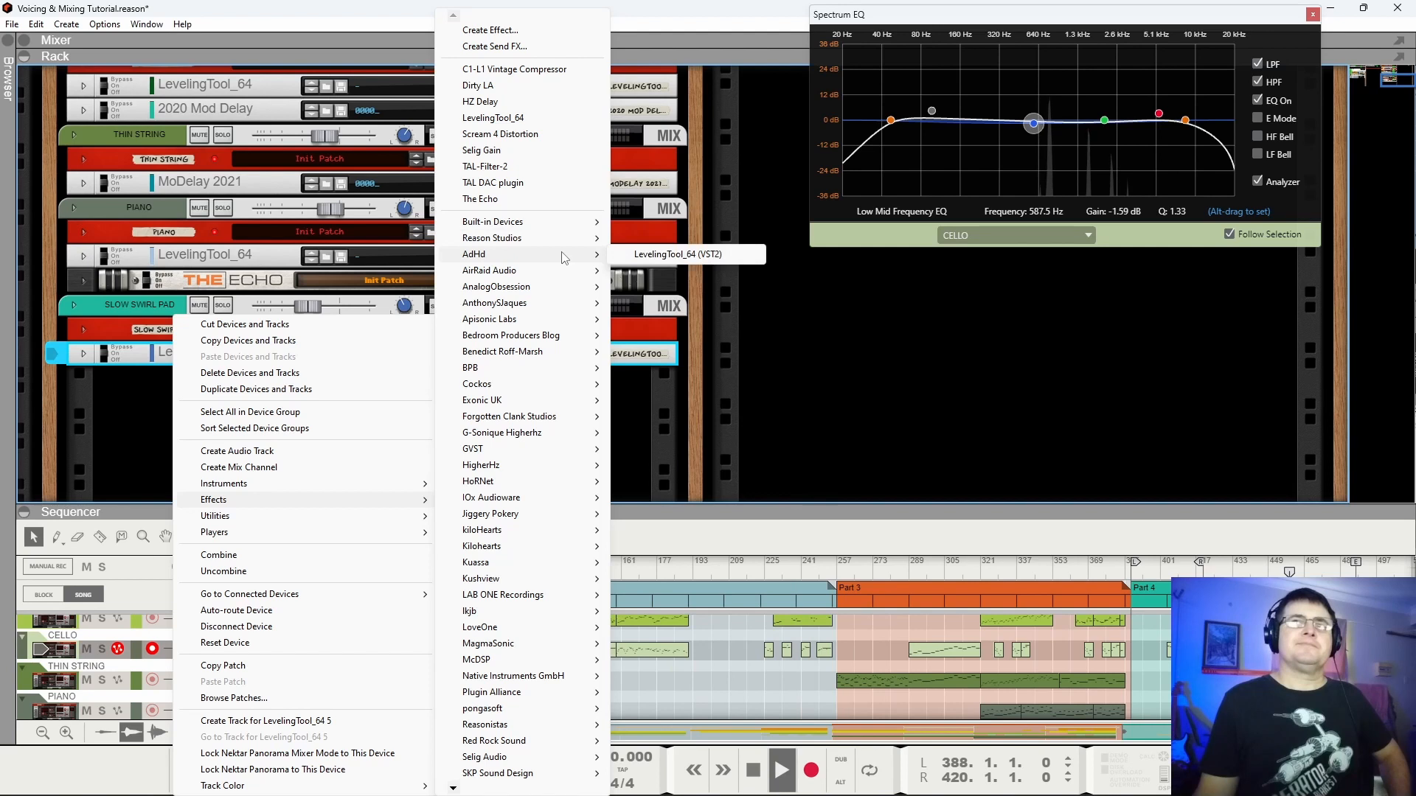
{"action": "mouse_move", "coordinate": [569, 275]}
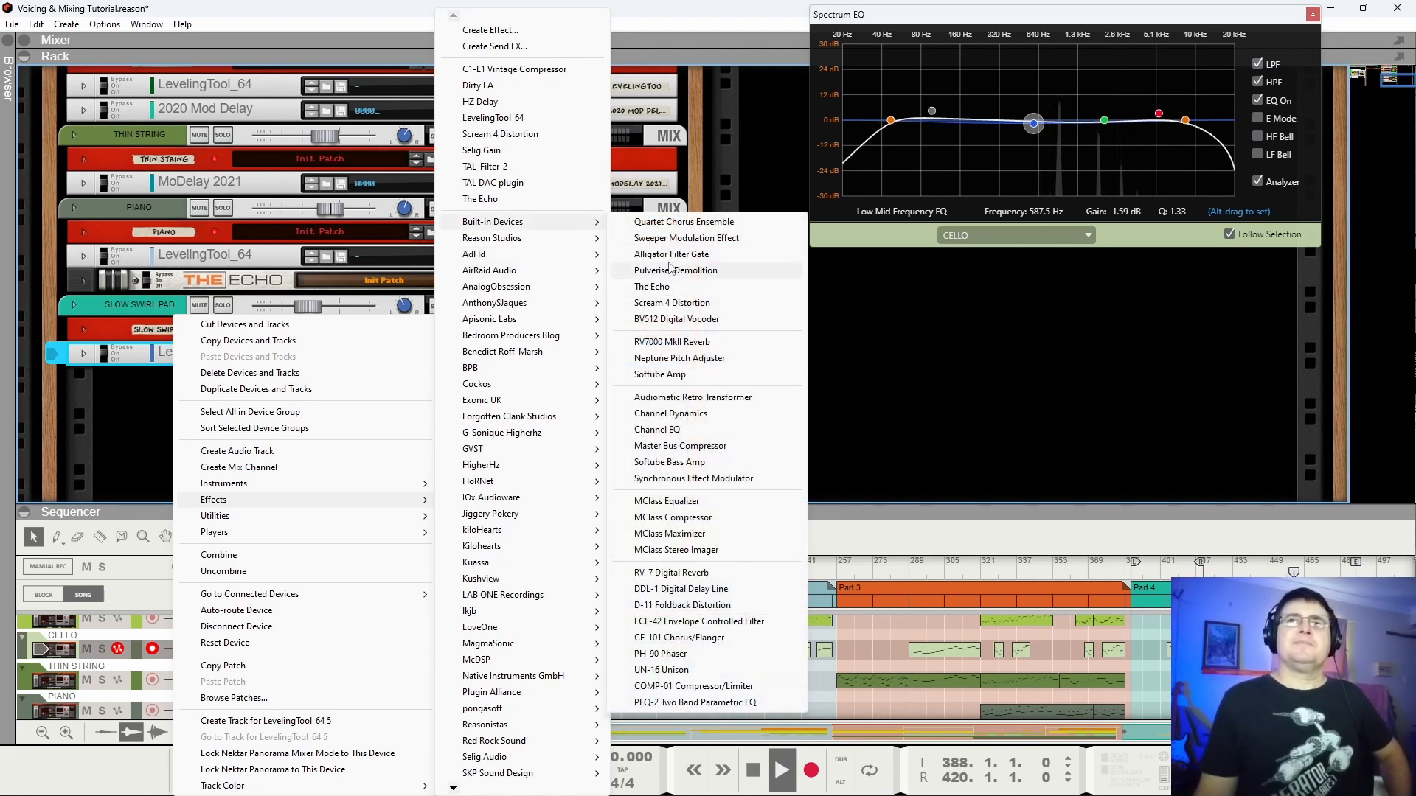
{"action": "mouse_move", "coordinate": [524, 258]}
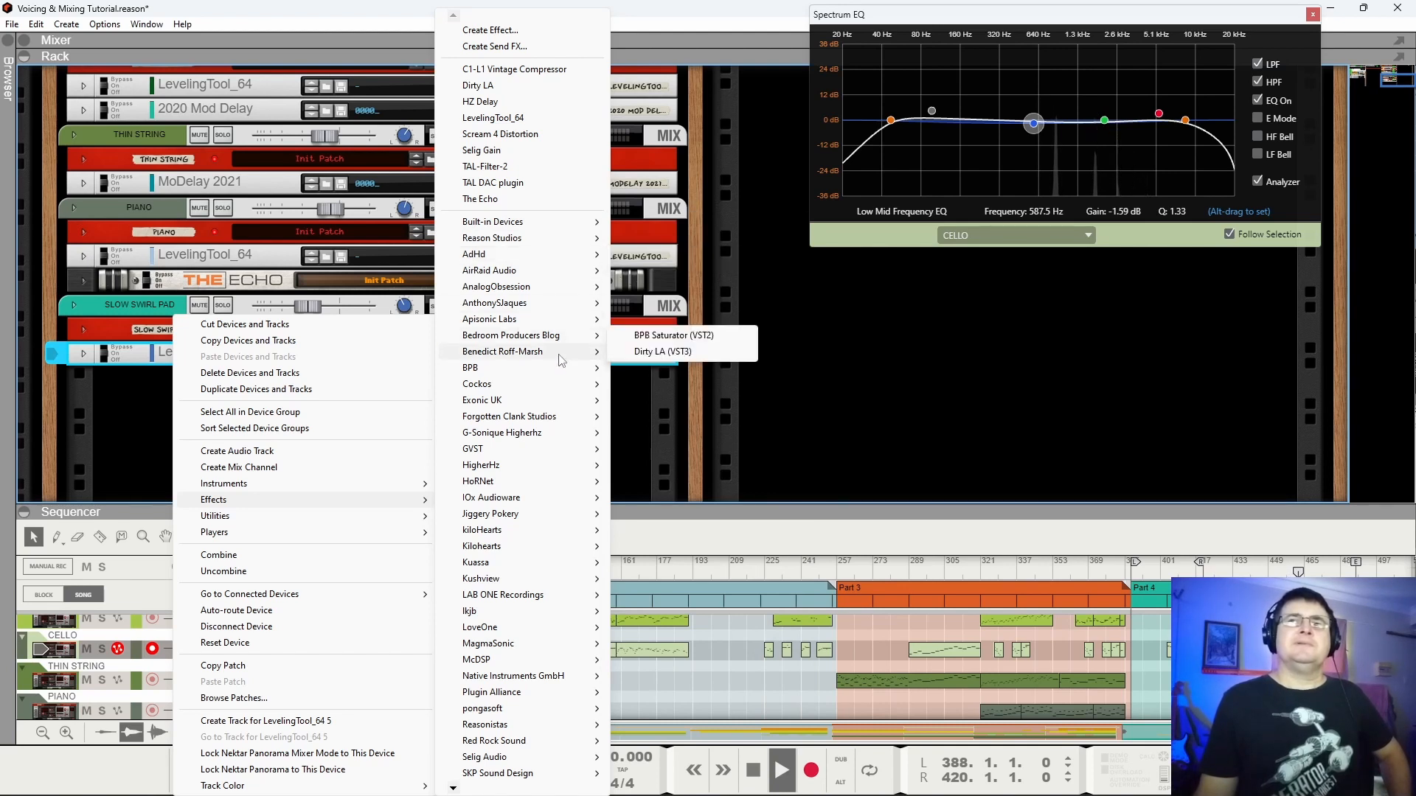
{"action": "mouse_move", "coordinate": [567, 355]}
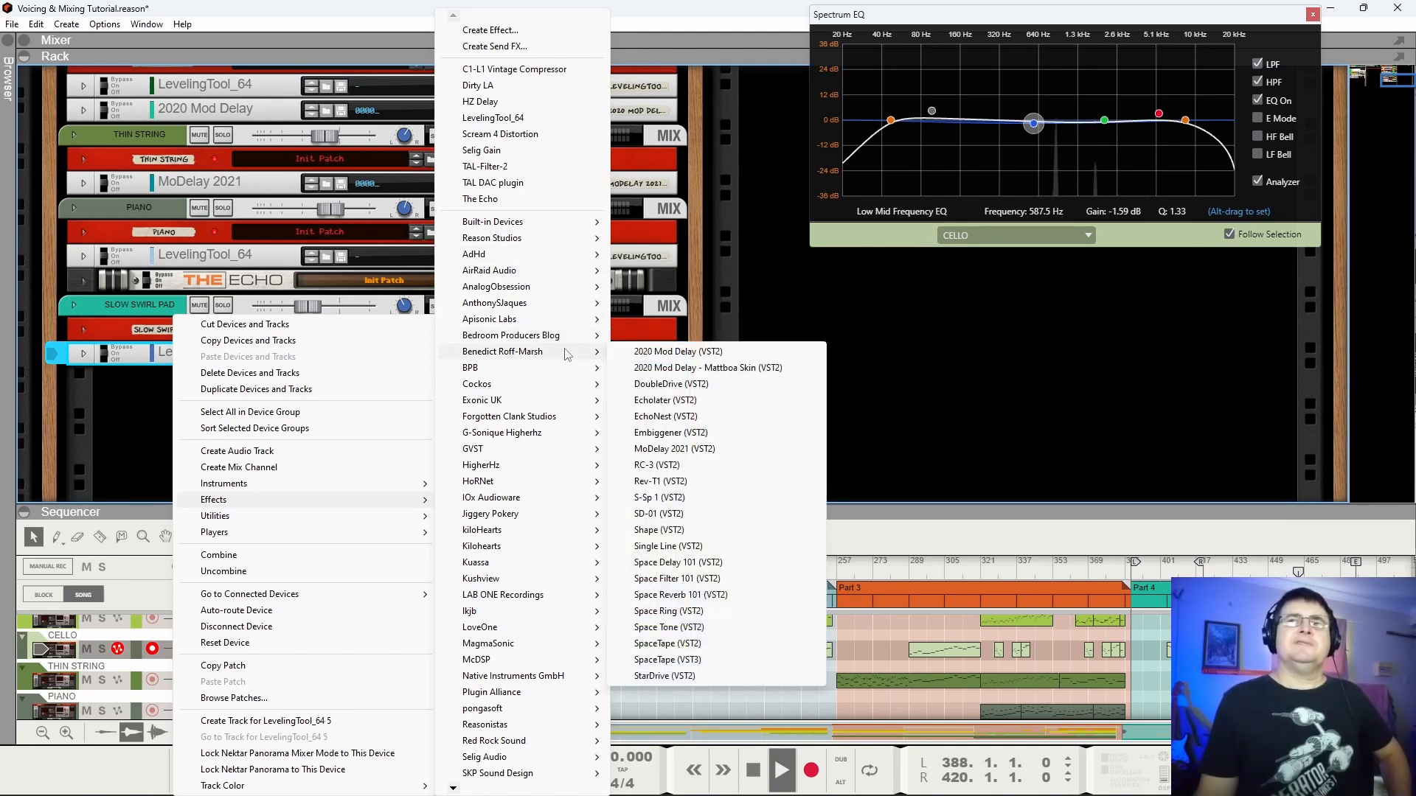
{"action": "left_click", "coordinate": [665, 400]}
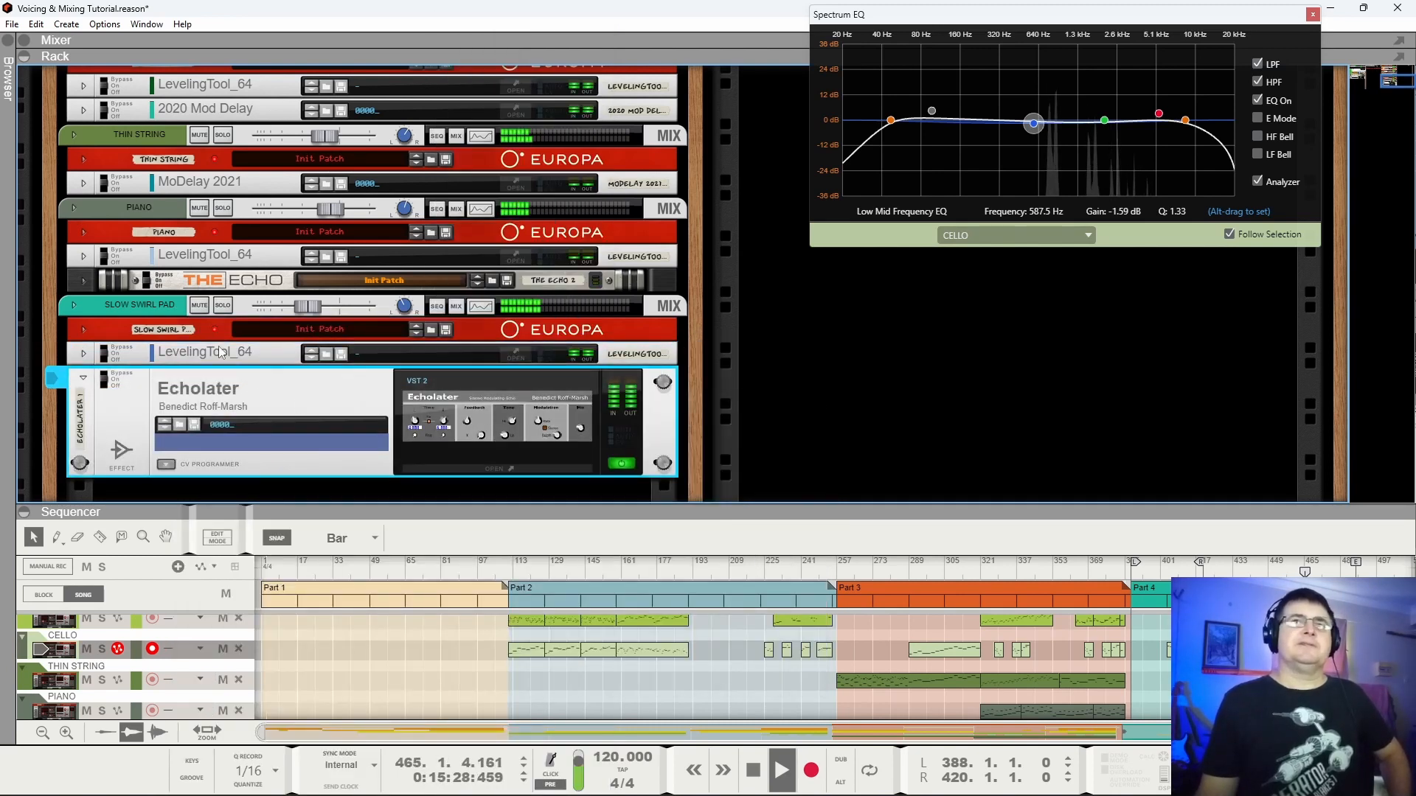
Solo Slow Swirl Pad, open Echolater's plugin window over the rack, and keep it open.
{"action": "left_click", "coordinate": [222, 307]}
{"action": "left_click", "coordinate": [504, 434]}
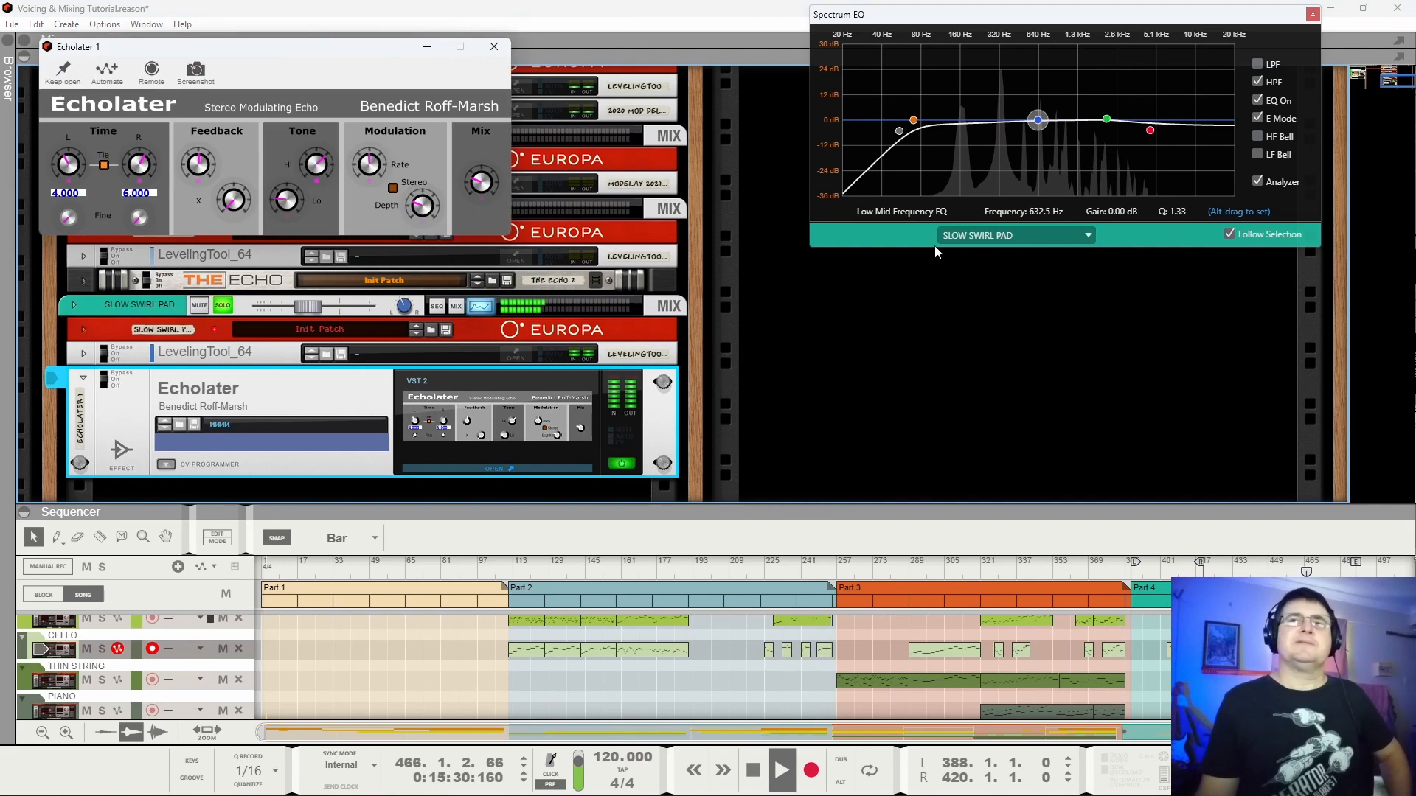
{"action": "left_click_drag", "start_coordinate": [264, 47], "coordinate": [516, 293]}
{"action": "left_click", "coordinate": [314, 321]}
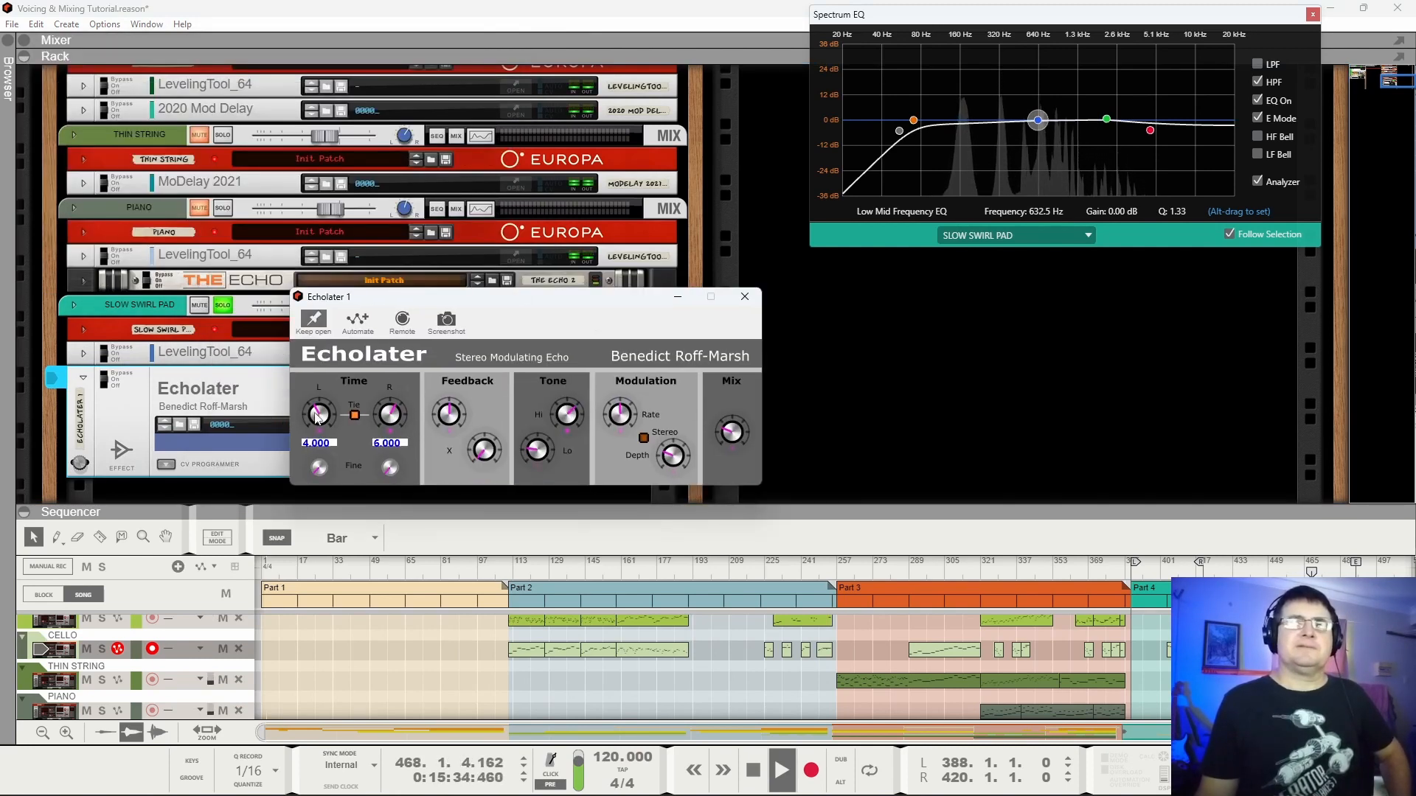
Set Echolater's left time to 5.050 and right time to 3.850, and turn on stereo modulation.
{"action": "left_click_drag", "start_coordinate": [320, 421], "coordinate": [331, 410]}
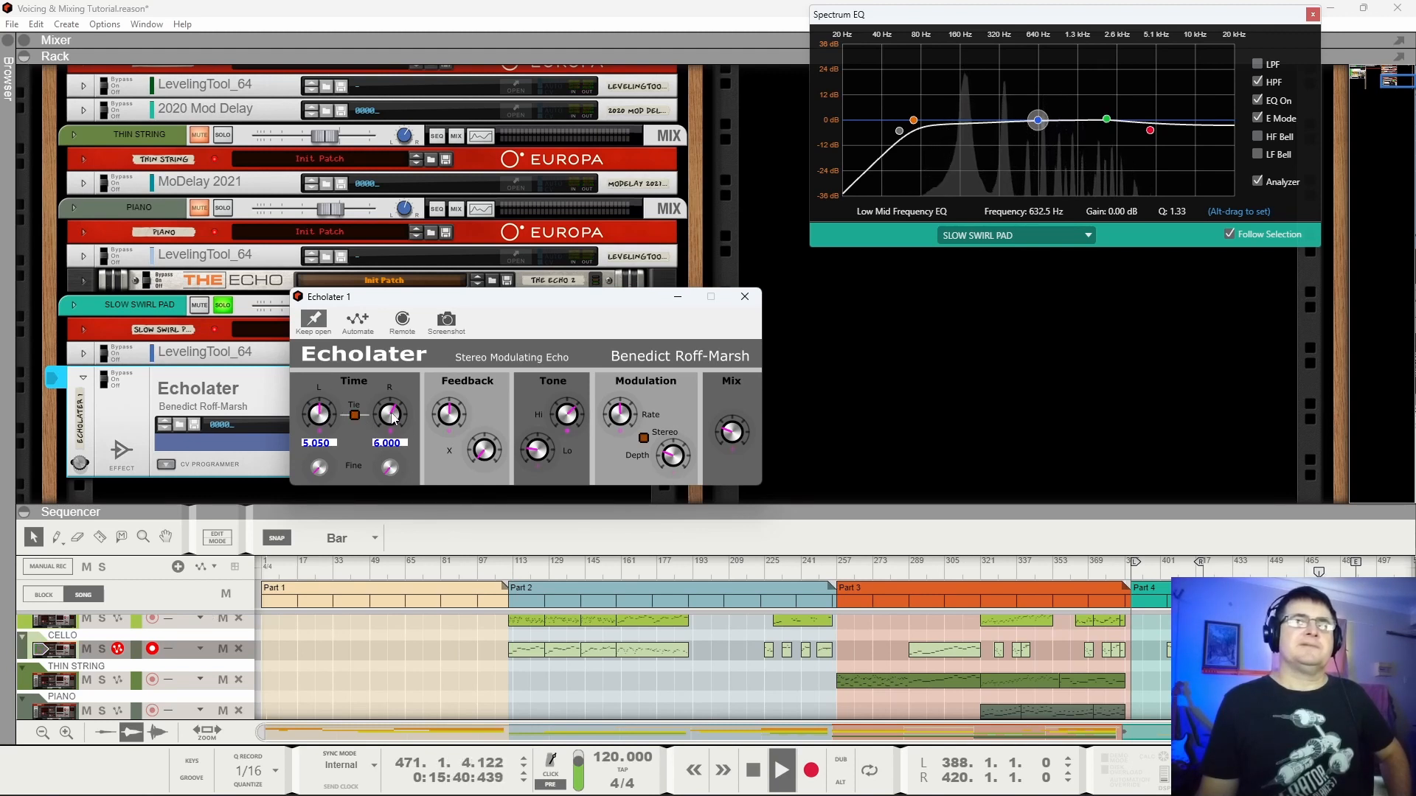
{"action": "left_click_drag", "start_coordinate": [392, 418], "coordinate": [394, 443]}
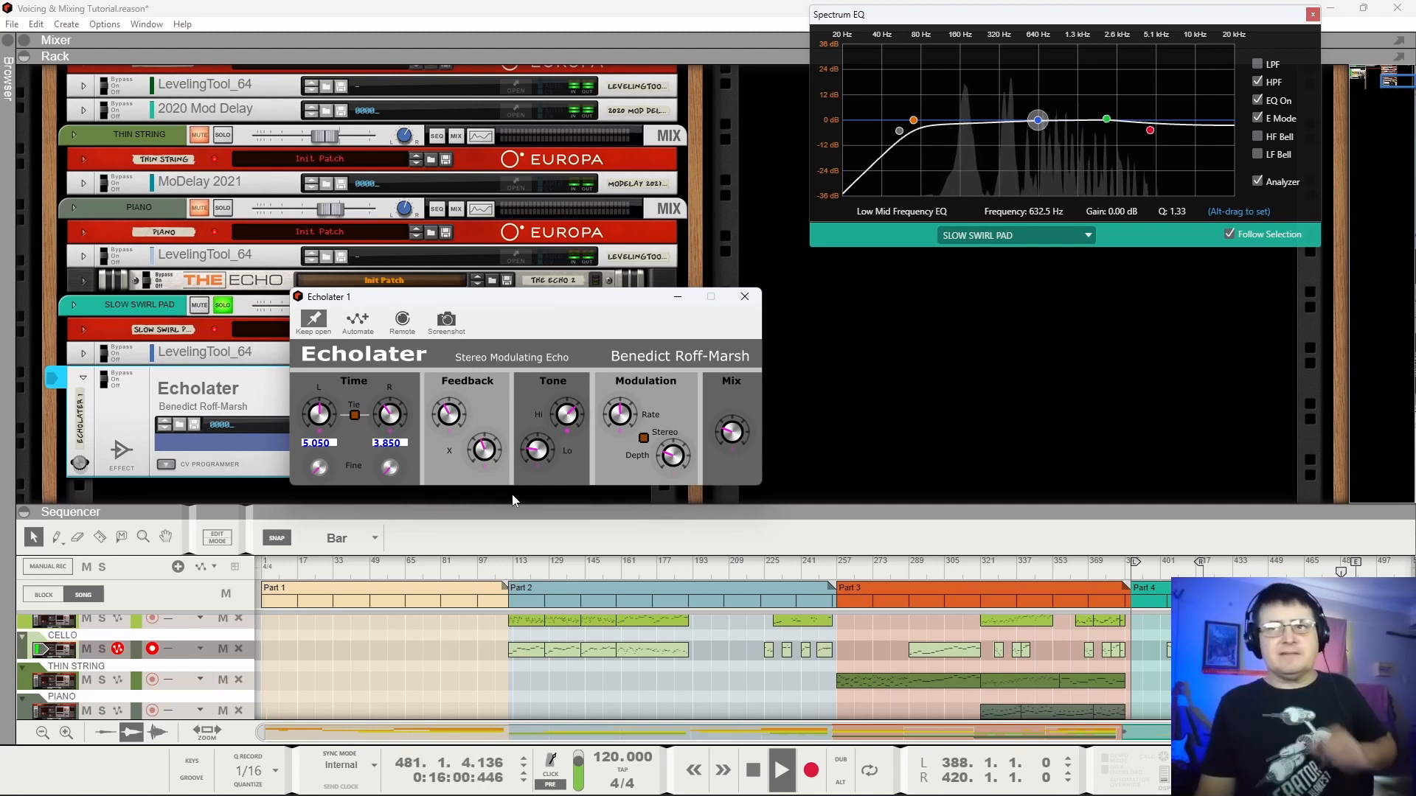
{"action": "left_click", "coordinate": [644, 440]}
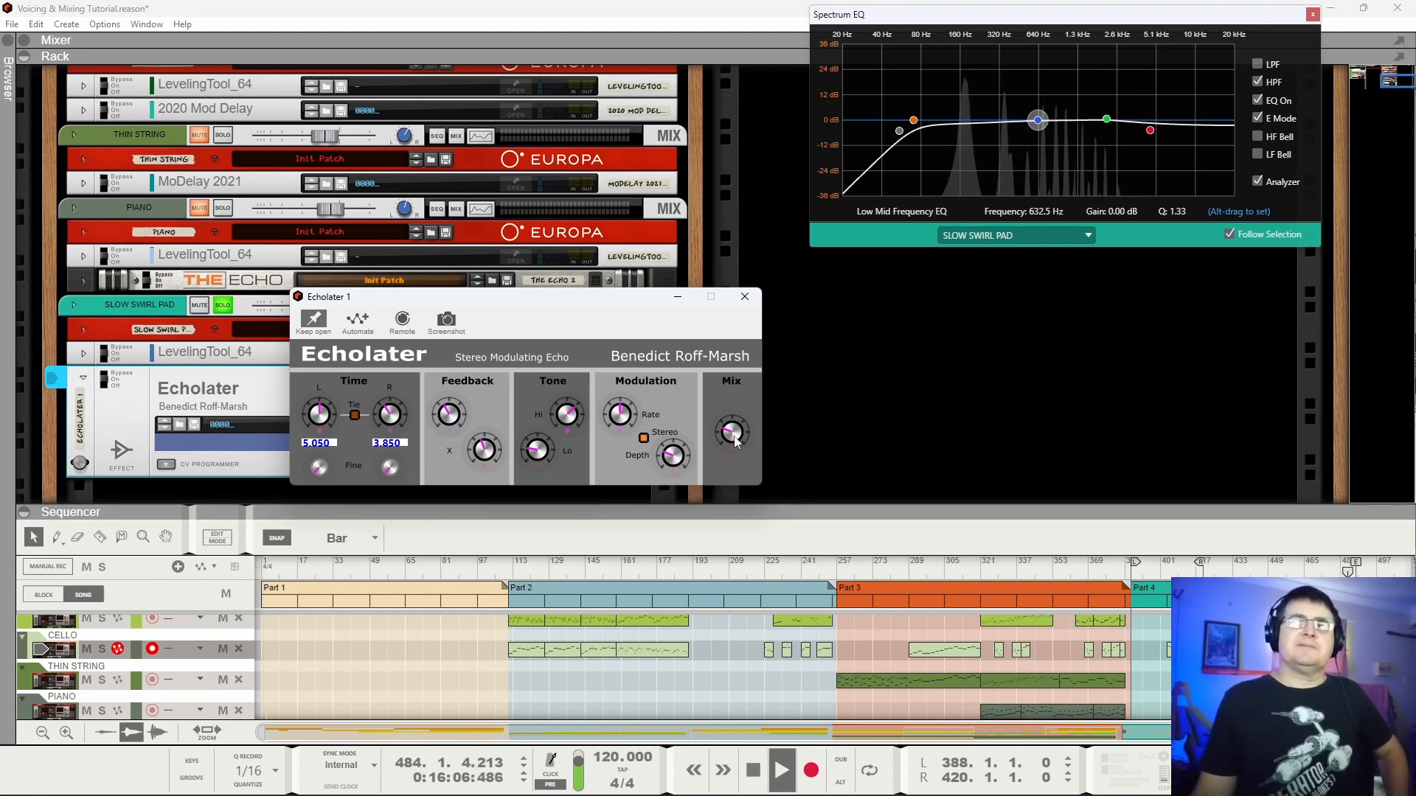
Replay from near the start of Part 4, check the pad with Echolater bypassed, and unsolo Slow Swirl Pad.
{"action": "left_click", "coordinate": [1130, 572]}
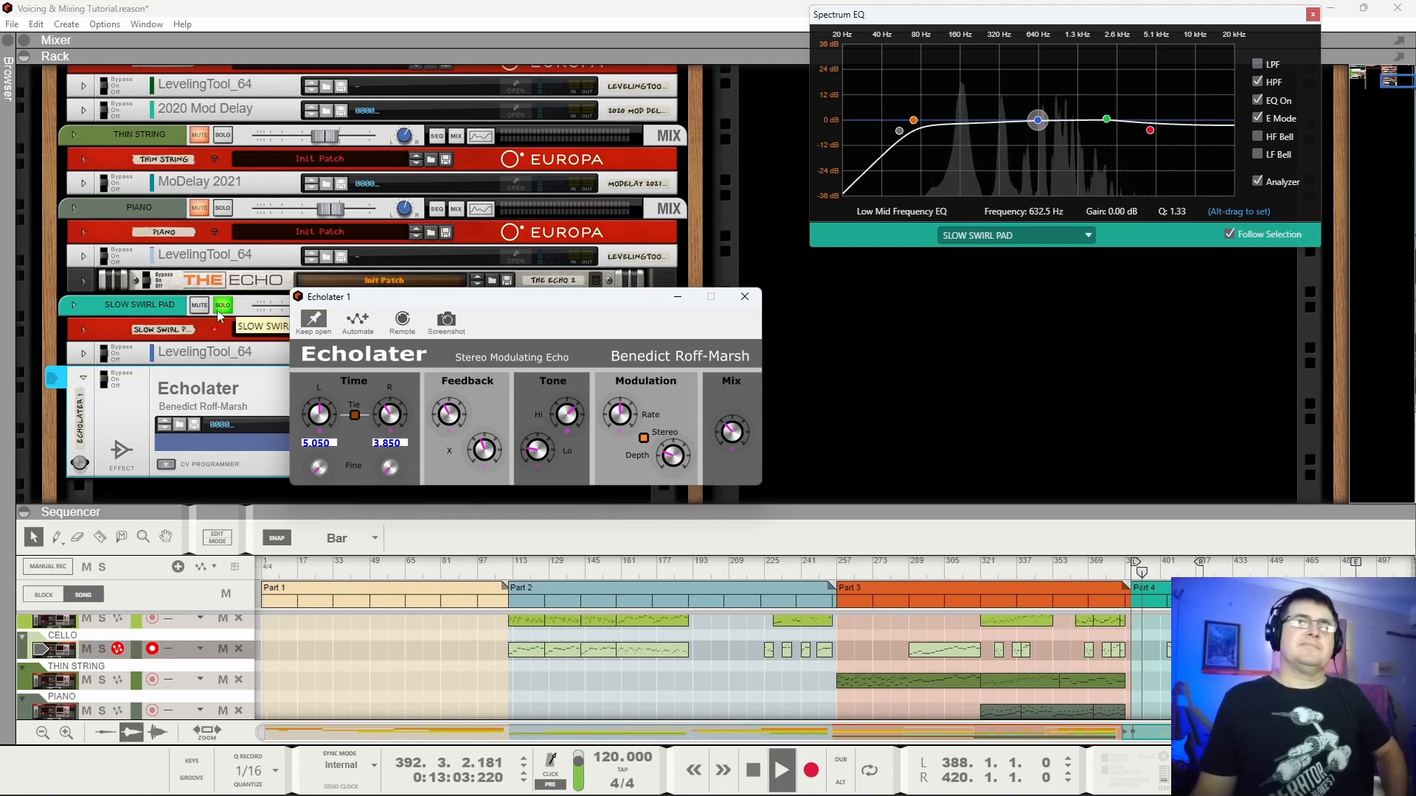
{"action": "left_click", "coordinate": [111, 379]}
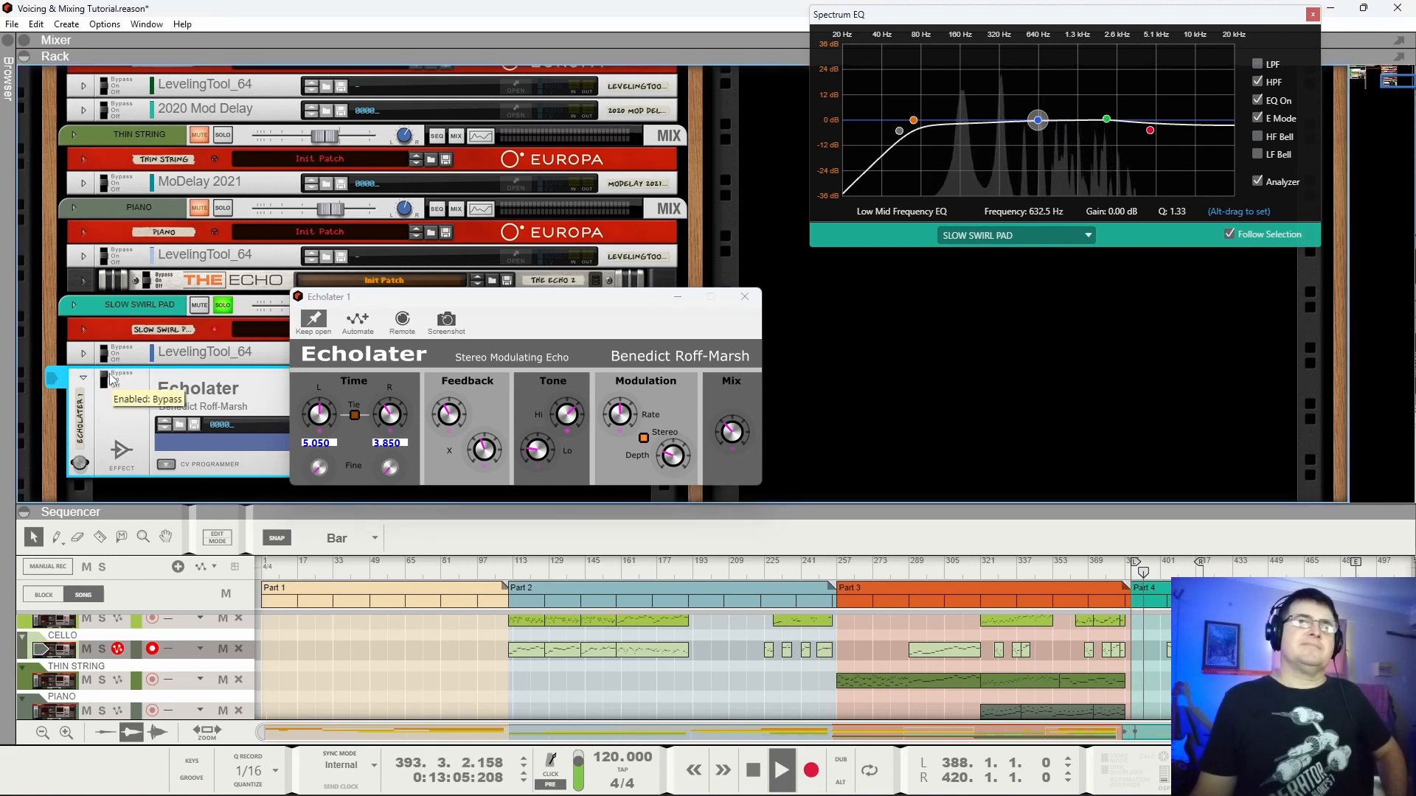
{"action": "left_click", "coordinate": [224, 306]}
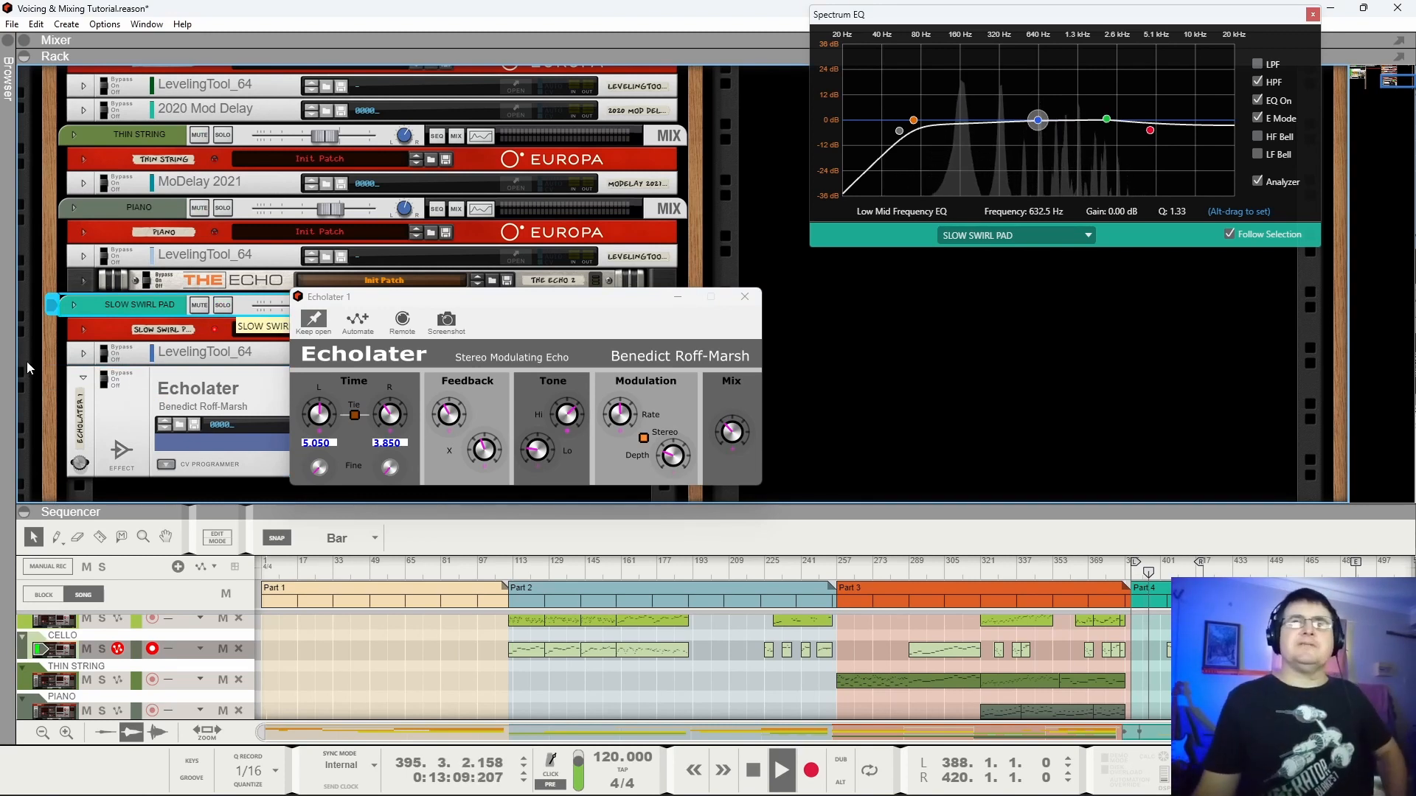
Fold Echolater and close its window, and check the effect in the full mix further into Part 4, leaving it on.
{"action": "left_click", "coordinate": [83, 378]}
{"action": "left_click", "coordinate": [745, 297]}
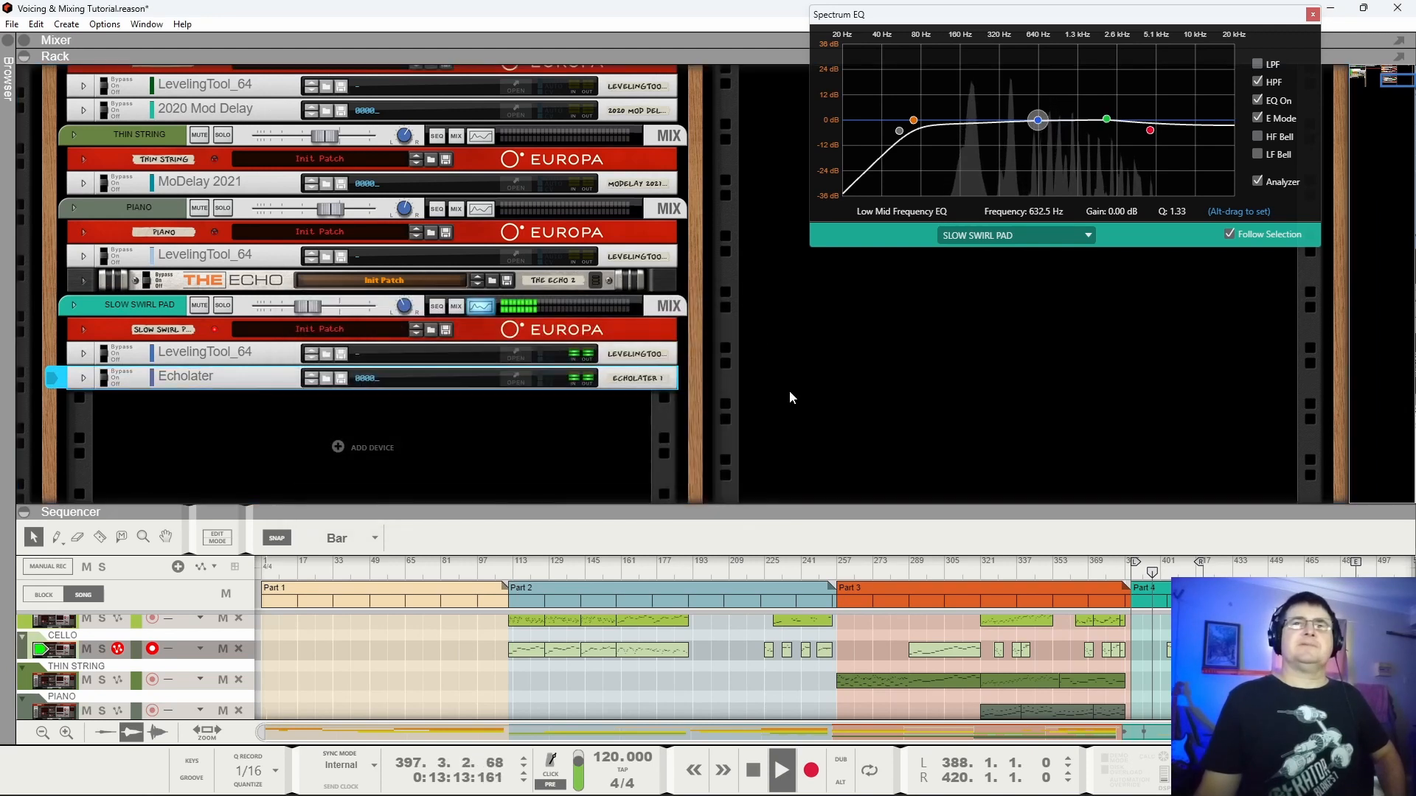
{"action": "left_click", "coordinate": [1203, 572]}
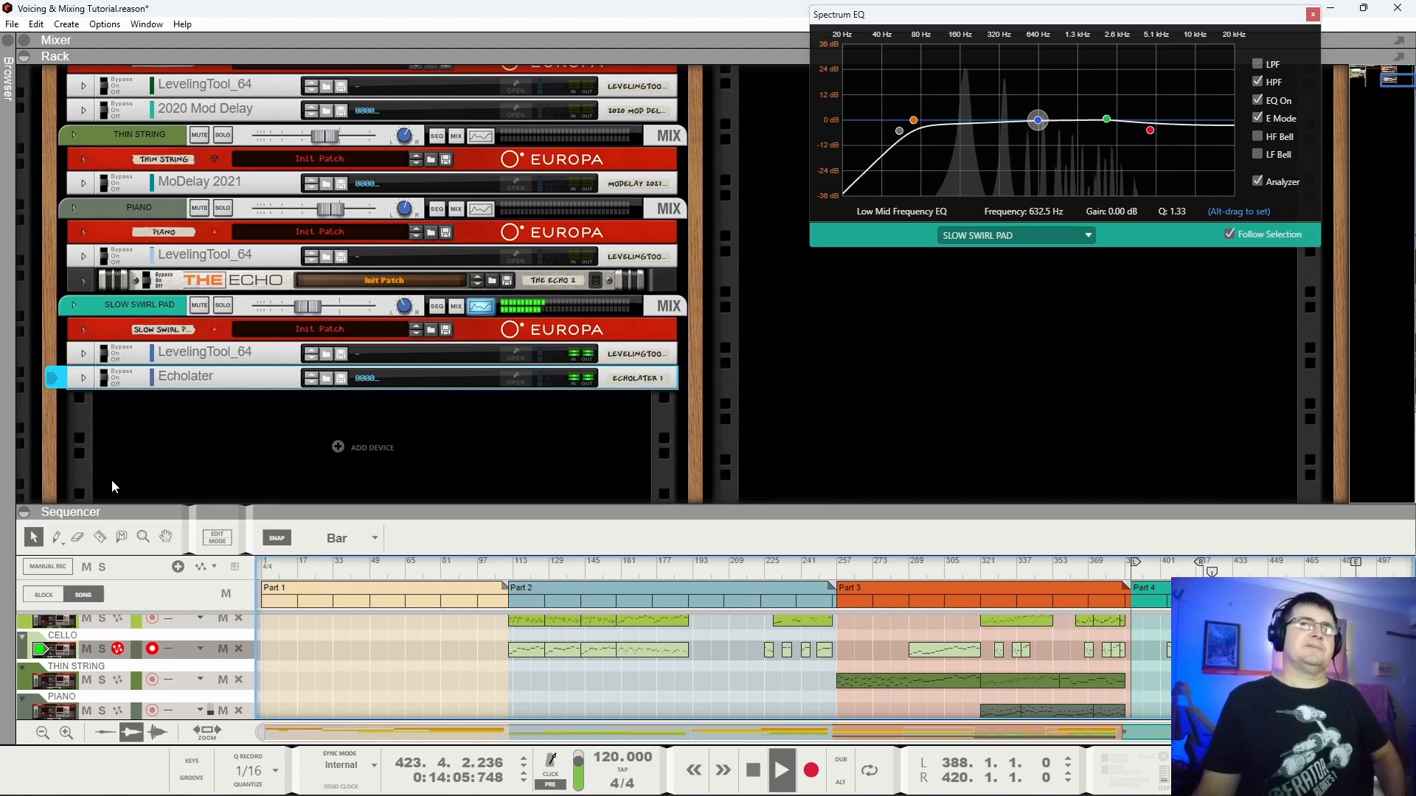
{"action": "left_click", "coordinate": [106, 379]}
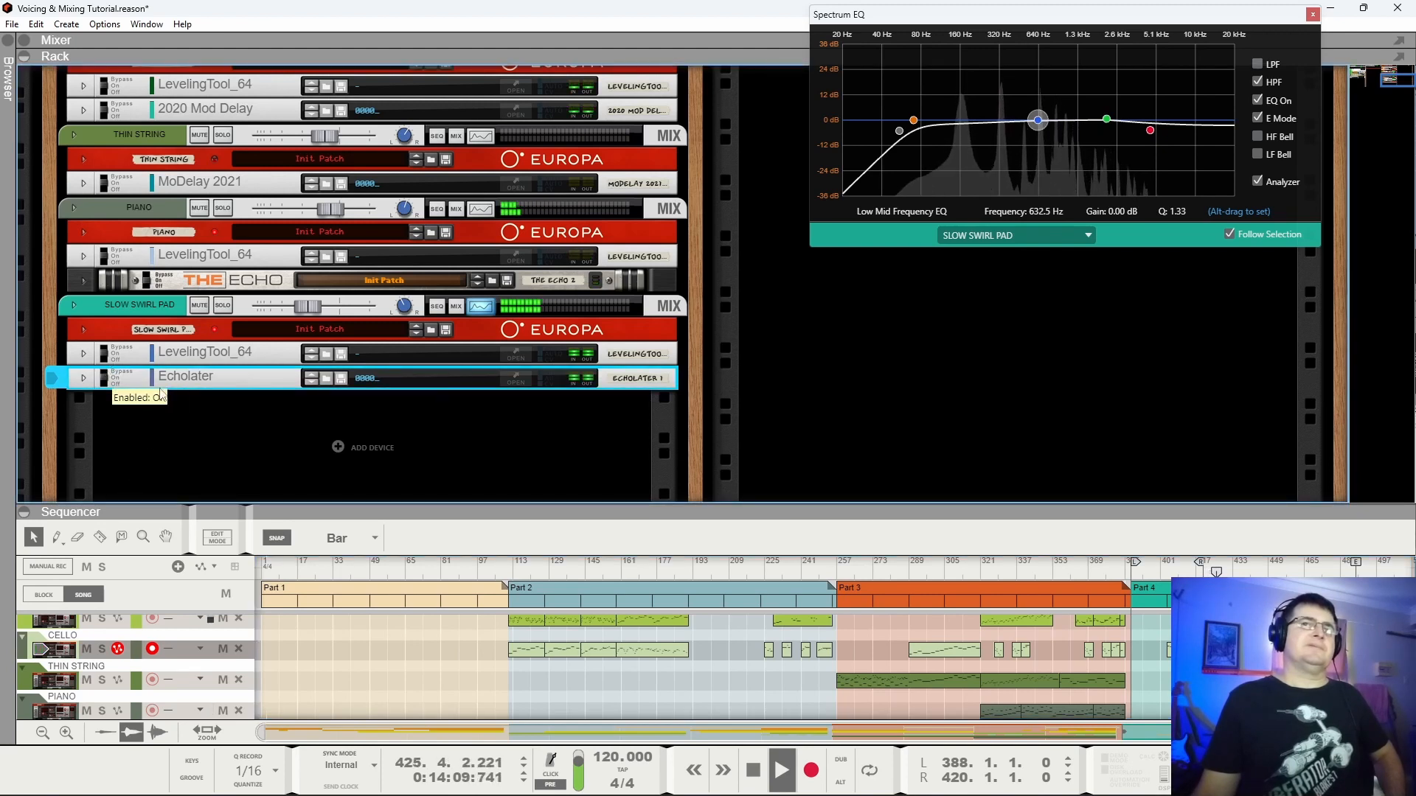
Set Slow Swirl Pad's high frequency EQ to 5.65 kHz and -2.22 dB, and close the Spectrum EQ.
{"action": "left_click", "coordinate": [1151, 131]}
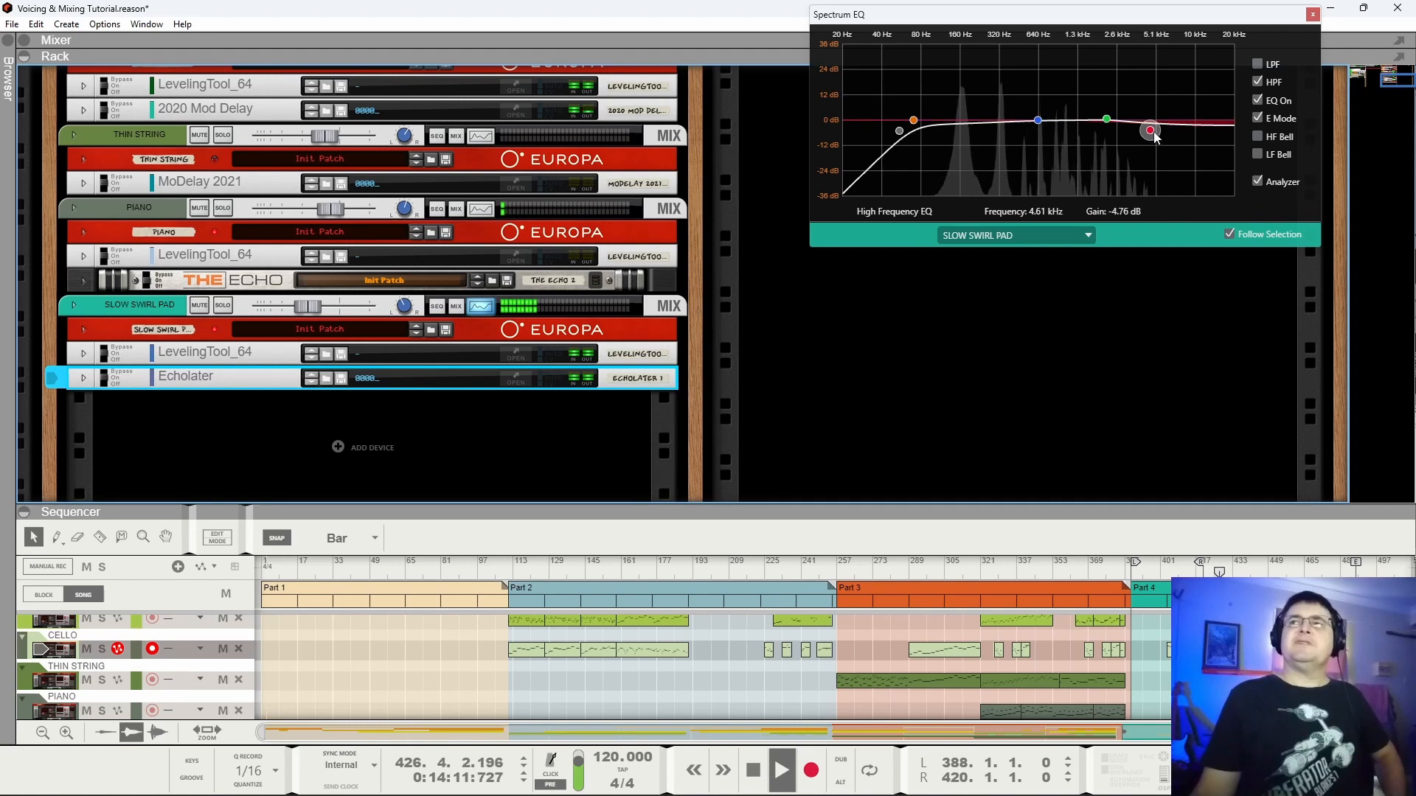
{"action": "left_click_drag", "start_coordinate": [1156, 138], "coordinate": [1160, 131]}
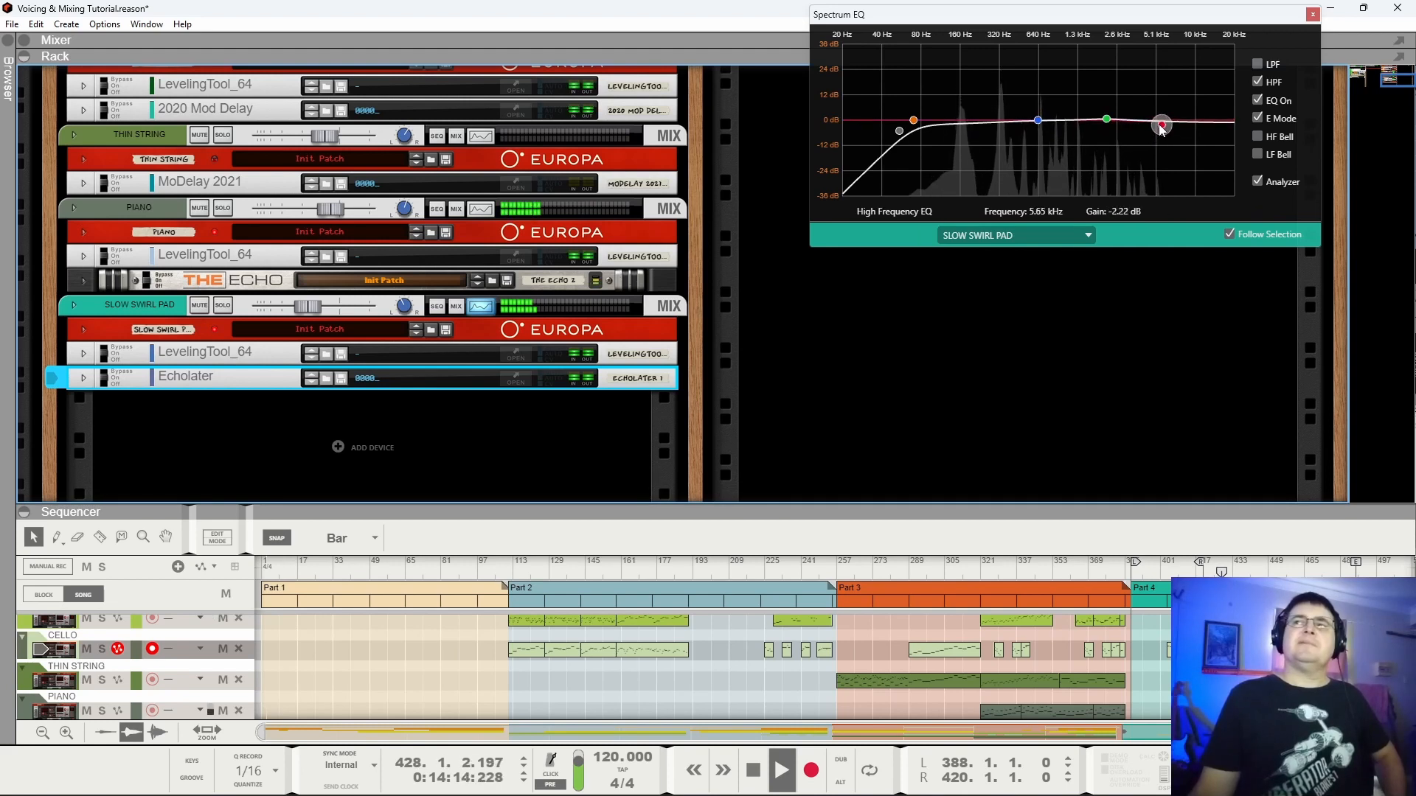
{"action": "left_click", "coordinate": [1106, 119]}
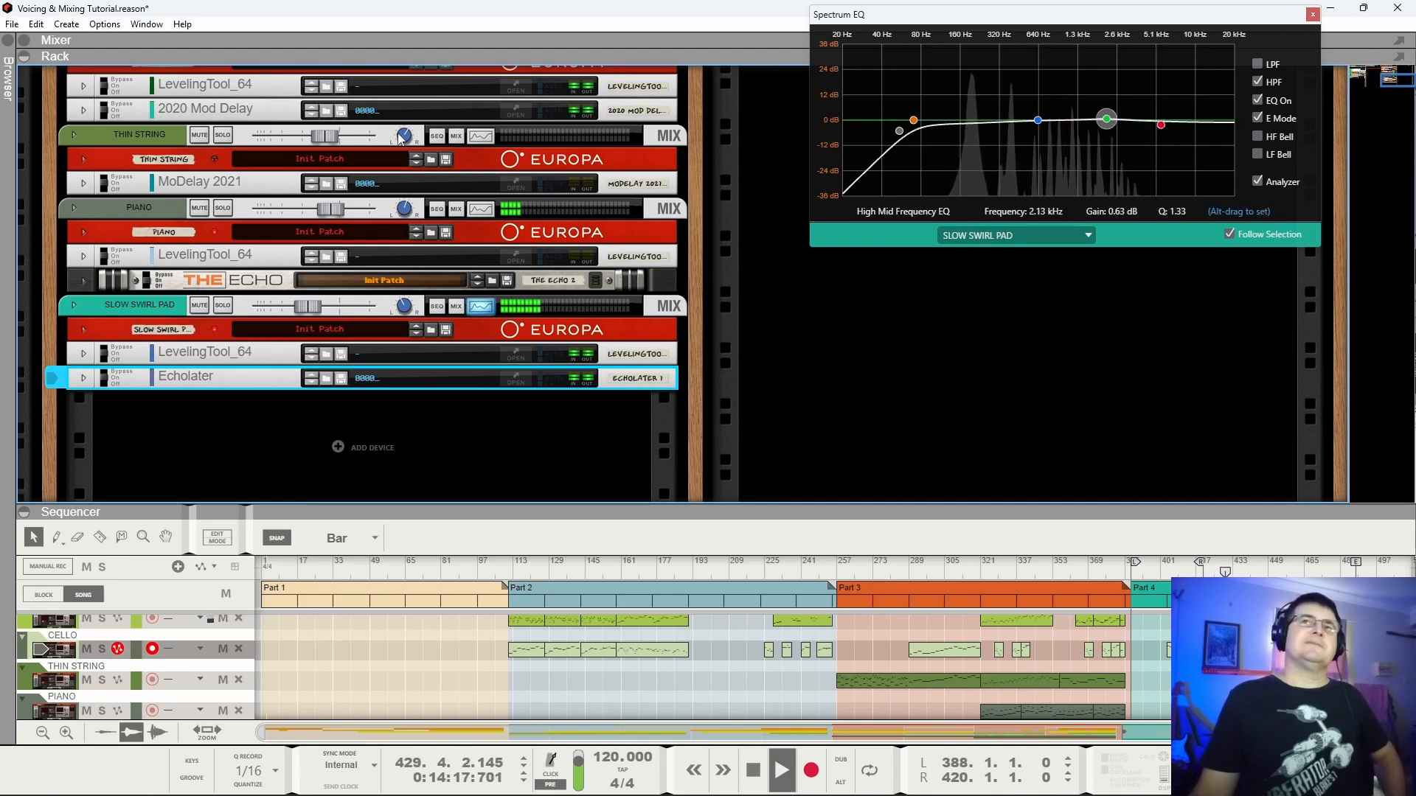
{"action": "scroll", "coordinate": [320, 341], "scroll_direction": "up", "scroll_amount": 15}
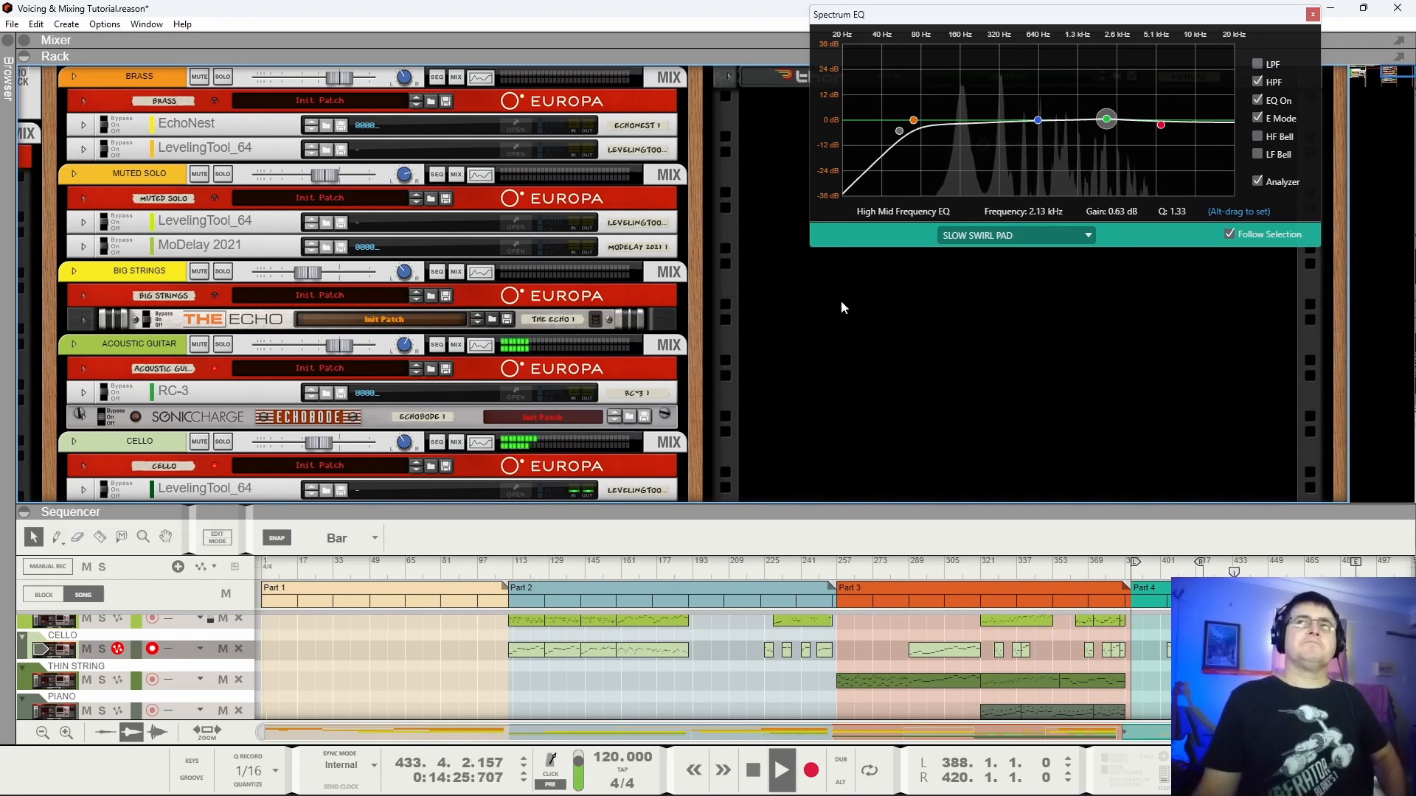
{"action": "left_click", "coordinate": [1313, 14]}
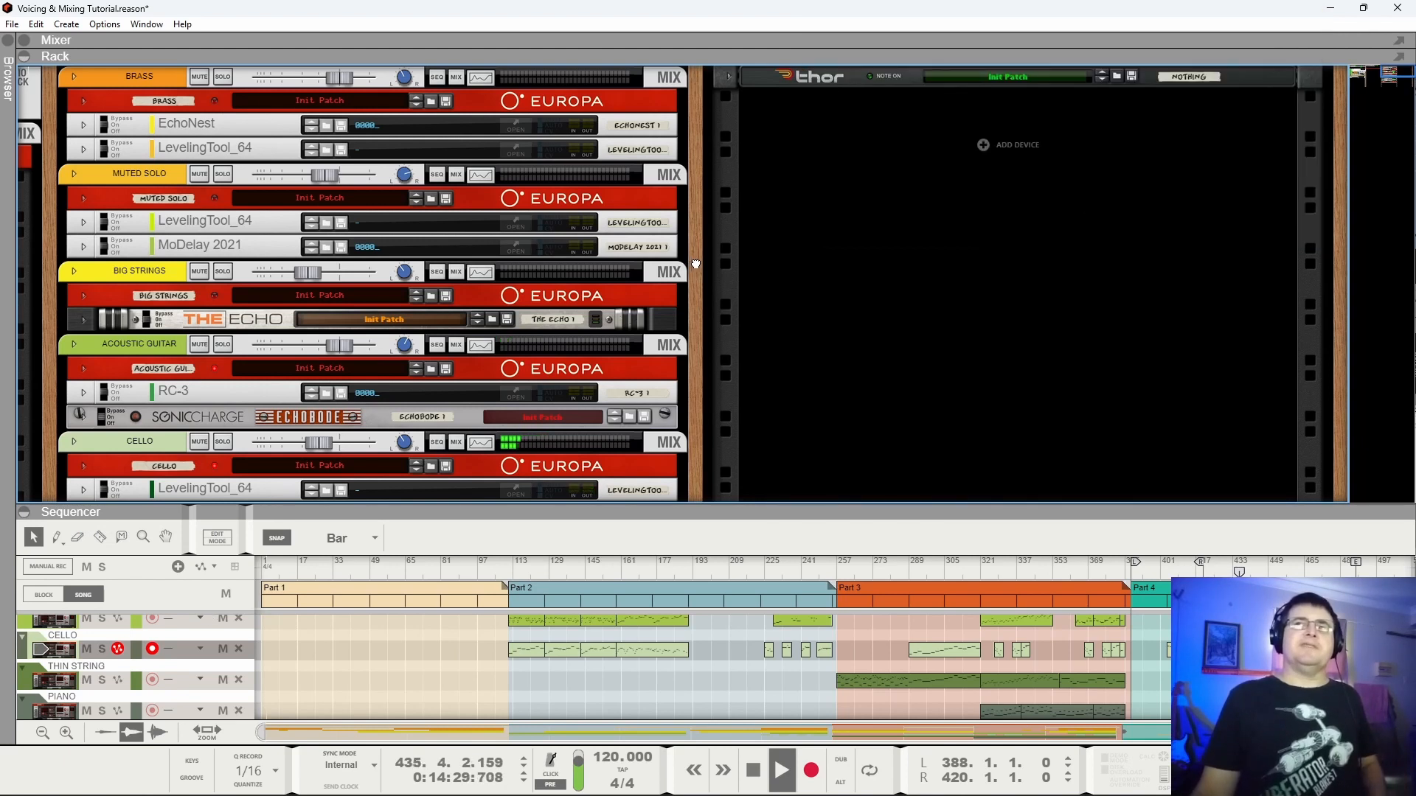
Collapse the sequencer to give the rack full height, and bring the Master Section and its effects into view.
{"action": "scroll", "coordinate": [695, 264], "scroll_direction": "left", "scroll_amount": 10}
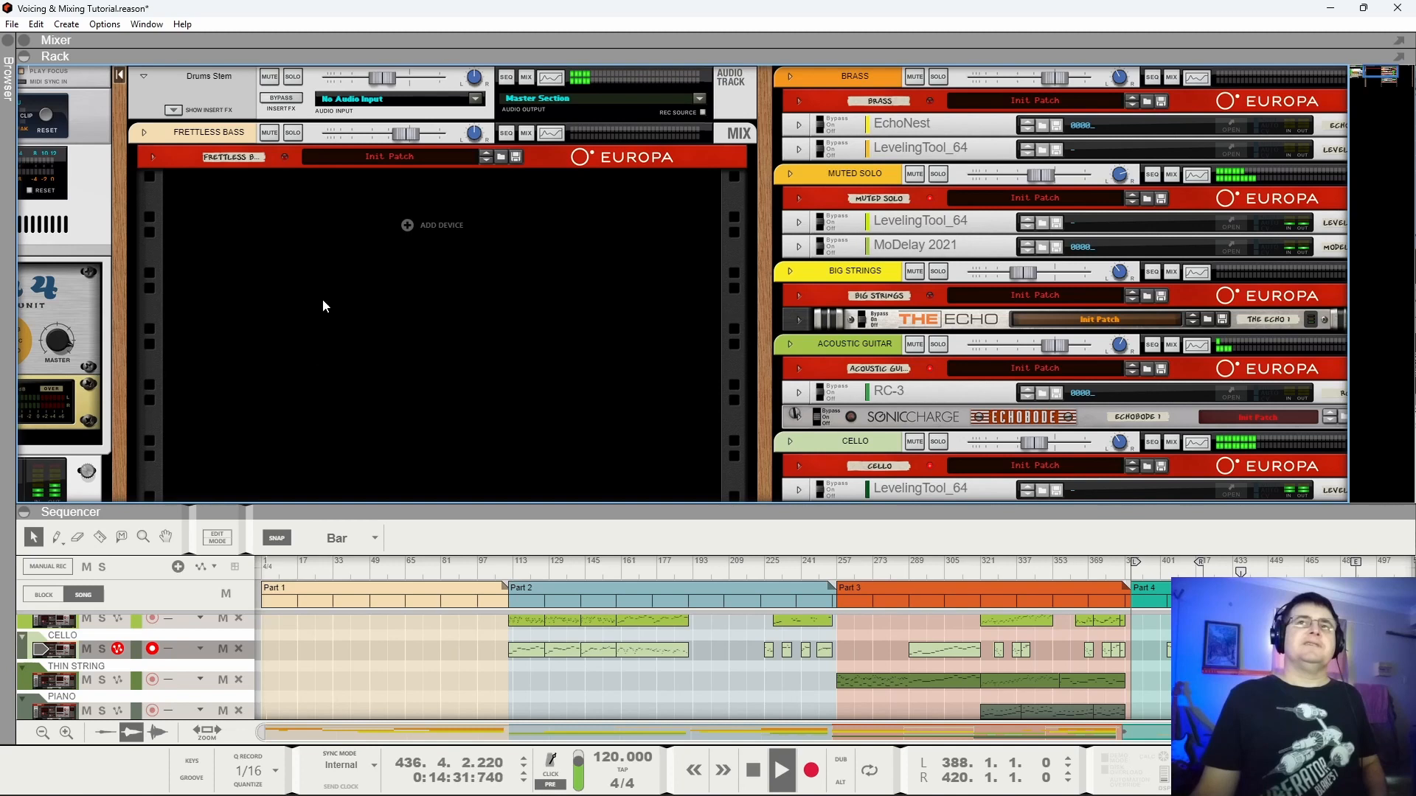
{"action": "left_click_drag", "start_coordinate": [788, 317], "coordinate": [1319, 191]}
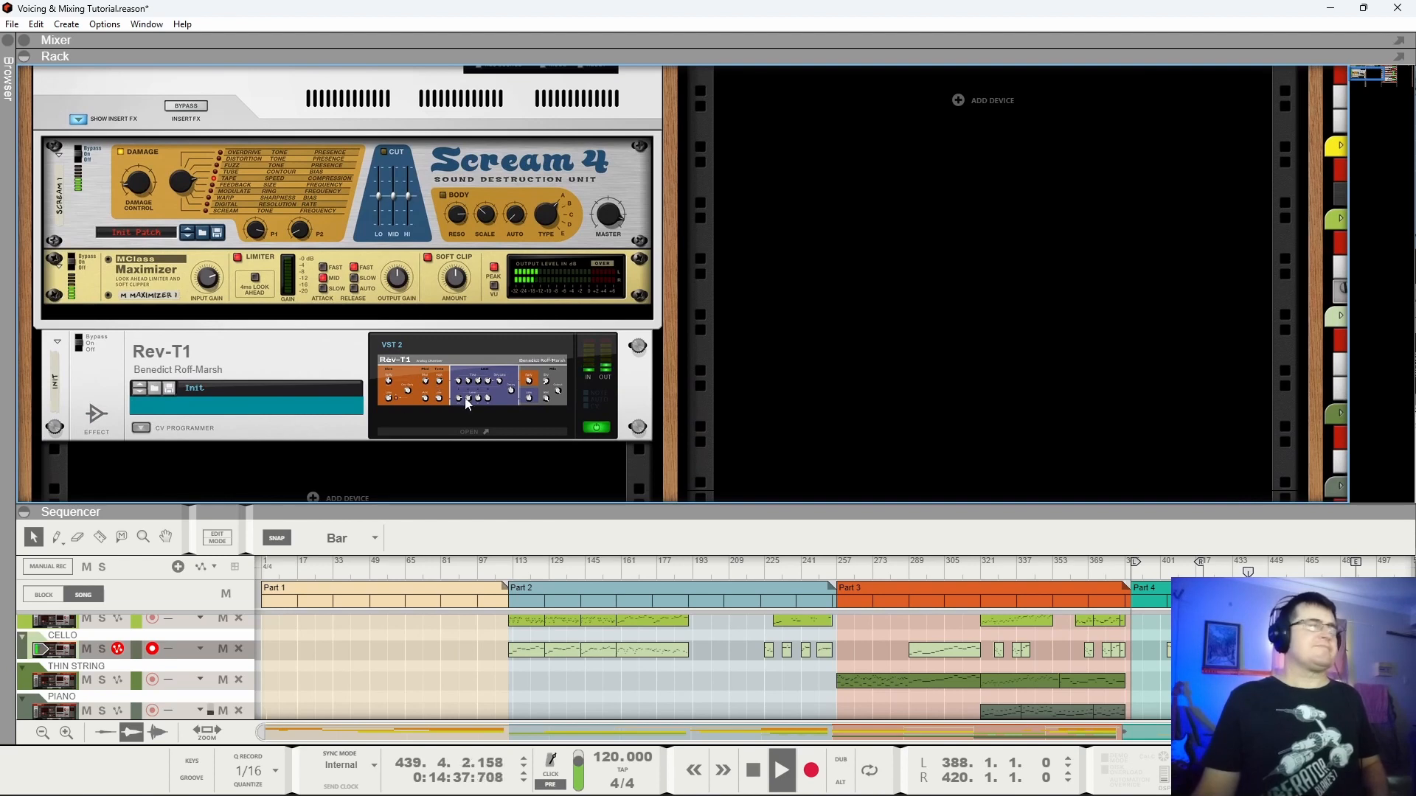
{"action": "left_click_drag", "start_coordinate": [620, 504], "coordinate": [649, 726]}
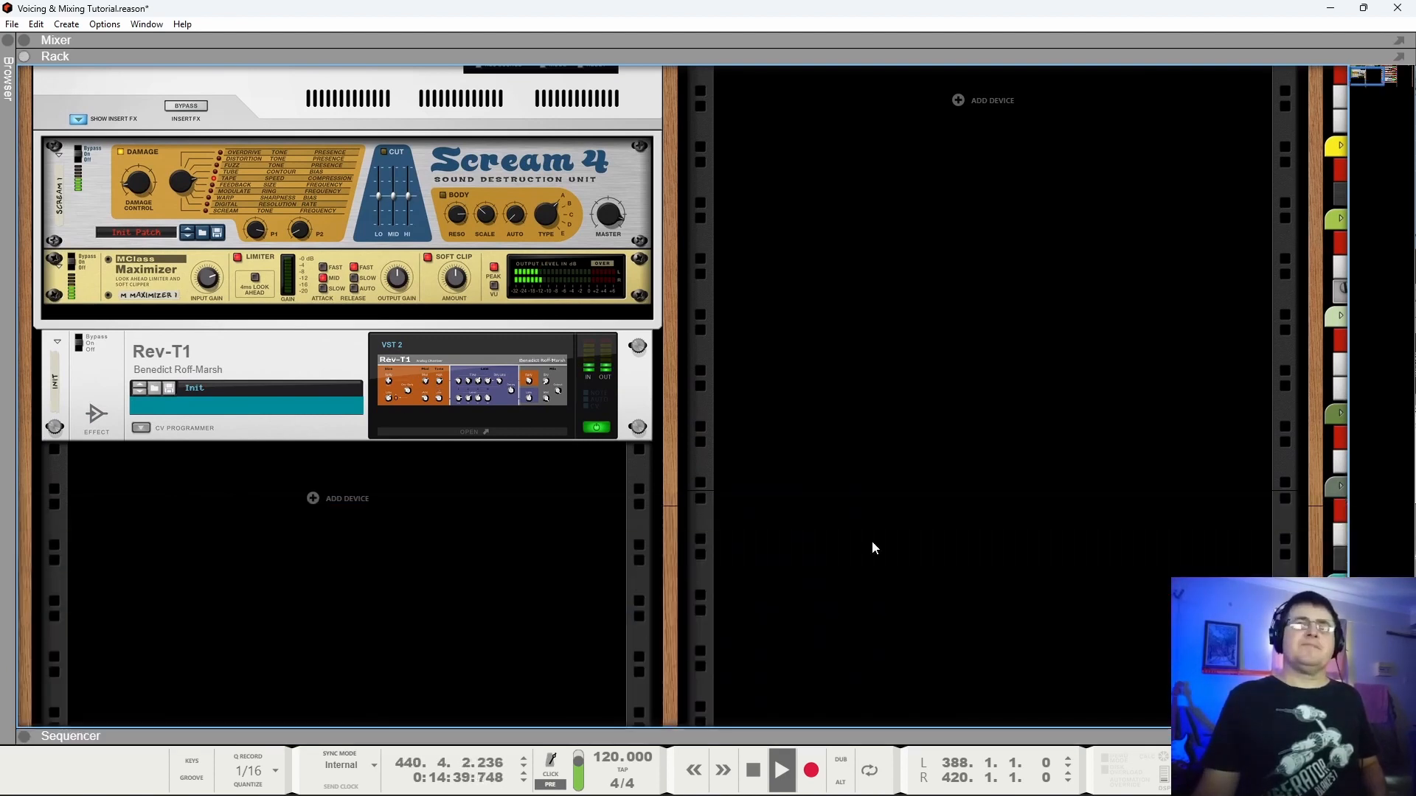
{"action": "scroll", "coordinate": [915, 359], "scroll_direction": "up", "scroll_amount": 2}
{"action": "scroll", "coordinate": [913, 359], "scroll_direction": "up", "scroll_amount": 2}
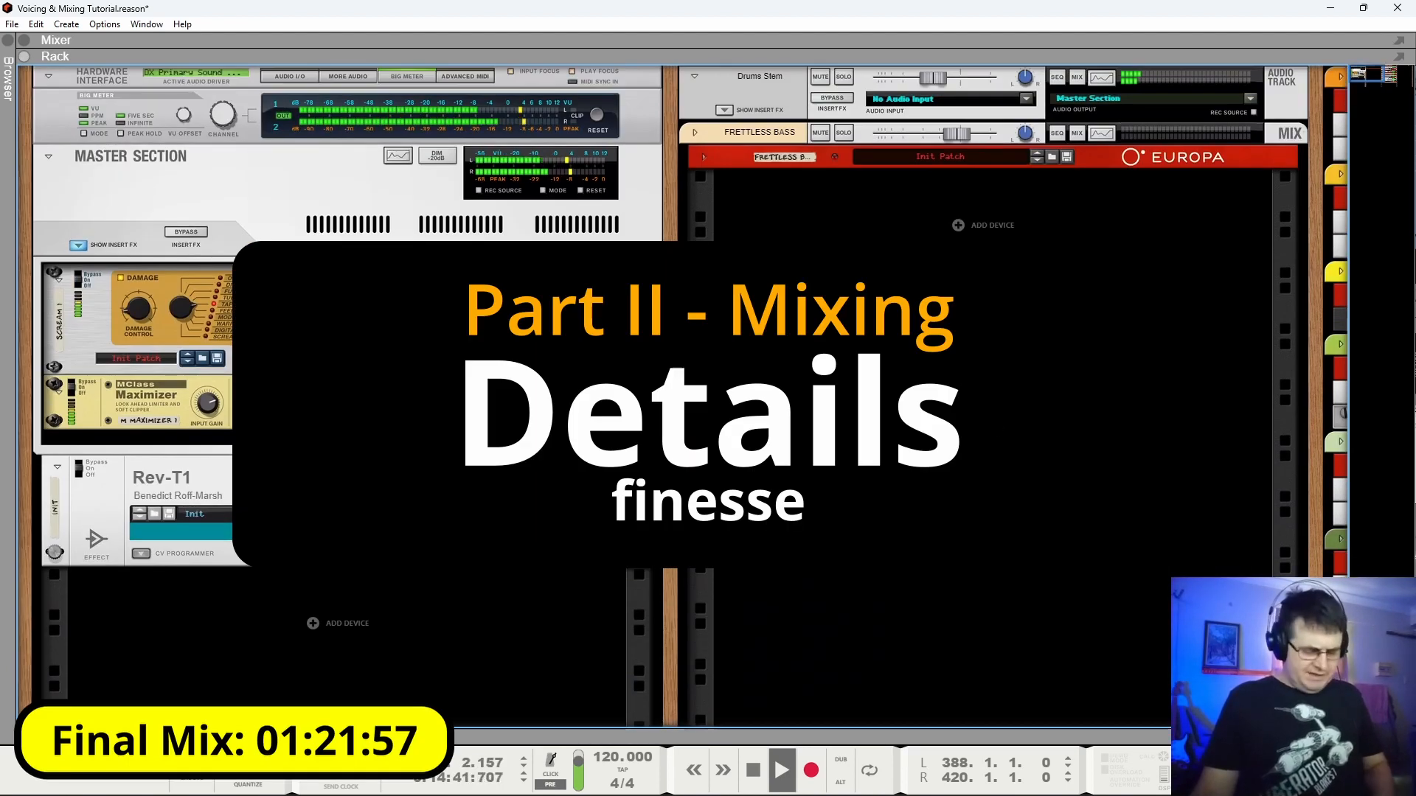
Show the mixer above the sequencer with the rack collapsed, so the channel faders and song tracks are visible.
{"action": "key", "text": "F5"}
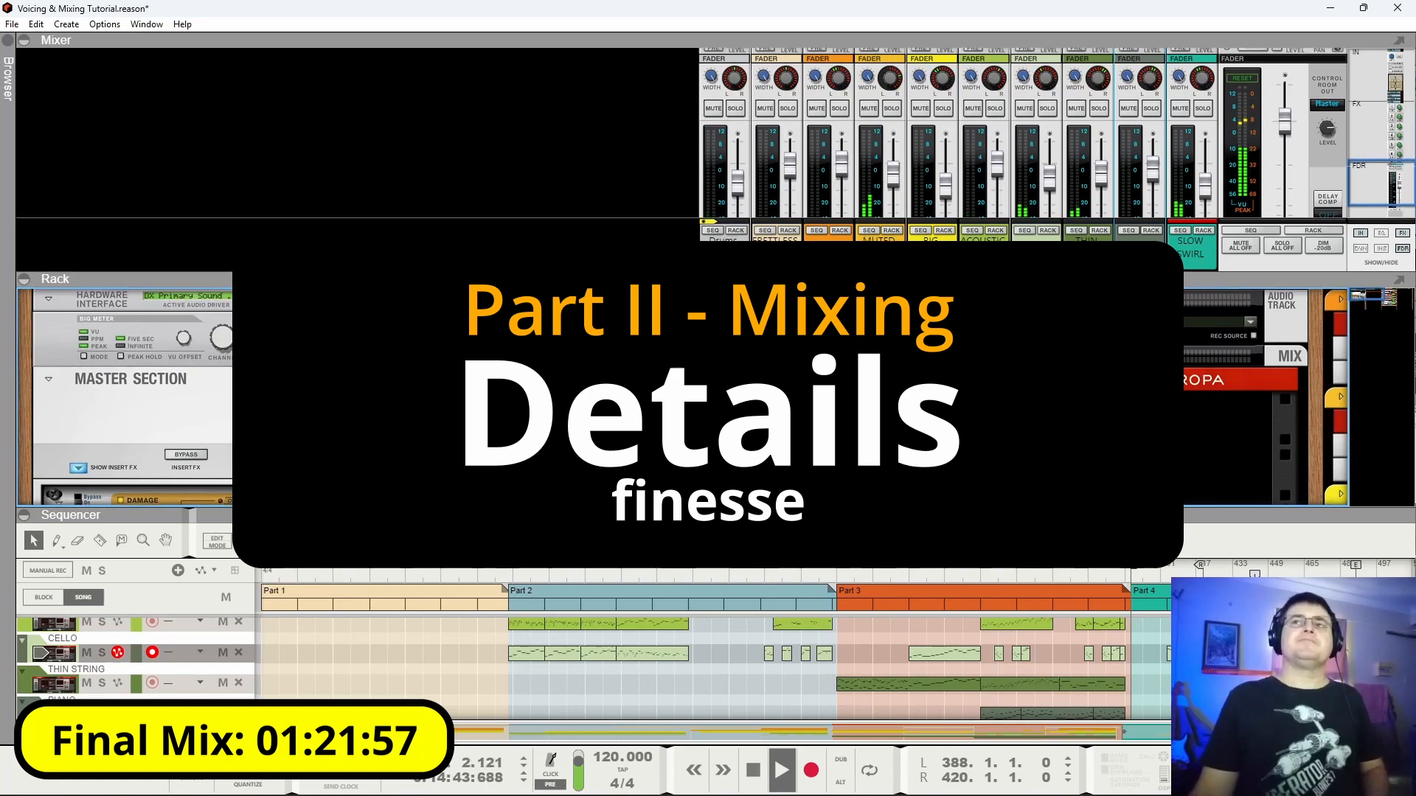
{"action": "key", "text": "F6"}
{"action": "left_click_drag", "start_coordinate": [730, 509], "coordinate": [730, 300]}
{"action": "scroll", "coordinate": [1051, 251], "scroll_direction": "down", "scroll_amount": 2}
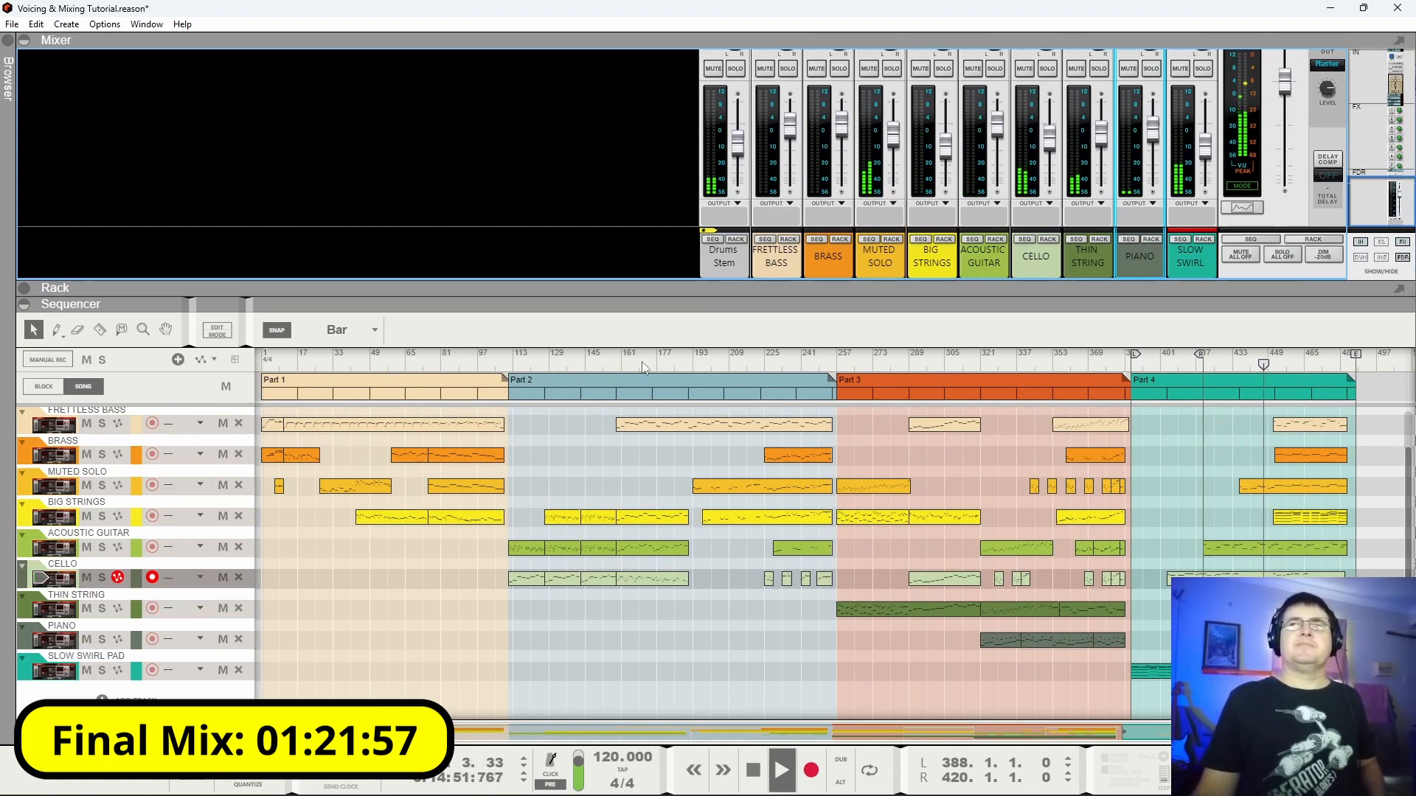
Raise the Drums Stem fader slightly and set Frettless Bass's level to -0.29 dB while auditioning Parts 4 and 2.
{"action": "left_click_drag", "start_coordinate": [737, 153], "coordinate": [751, 145]}
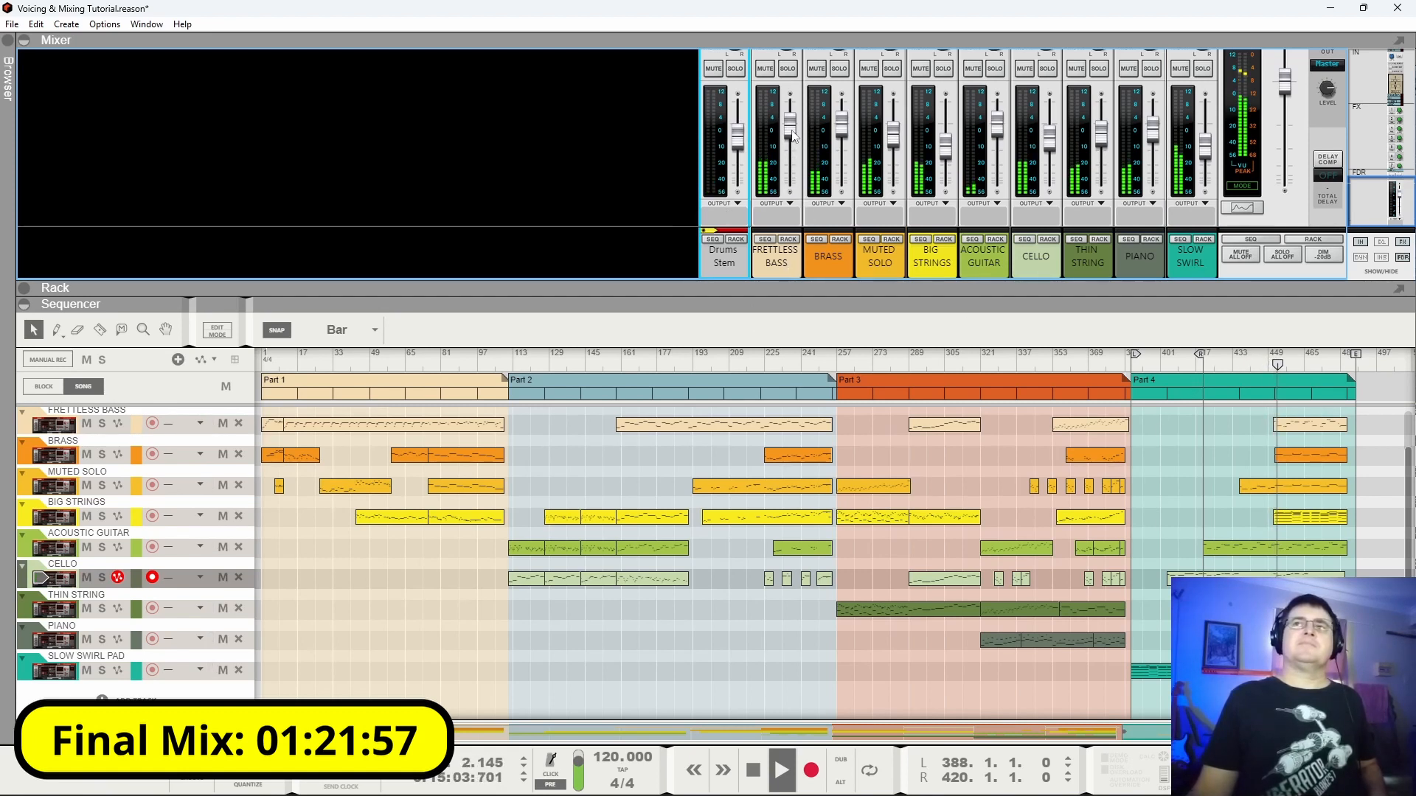
{"action": "mouse_move", "coordinate": [794, 136]}
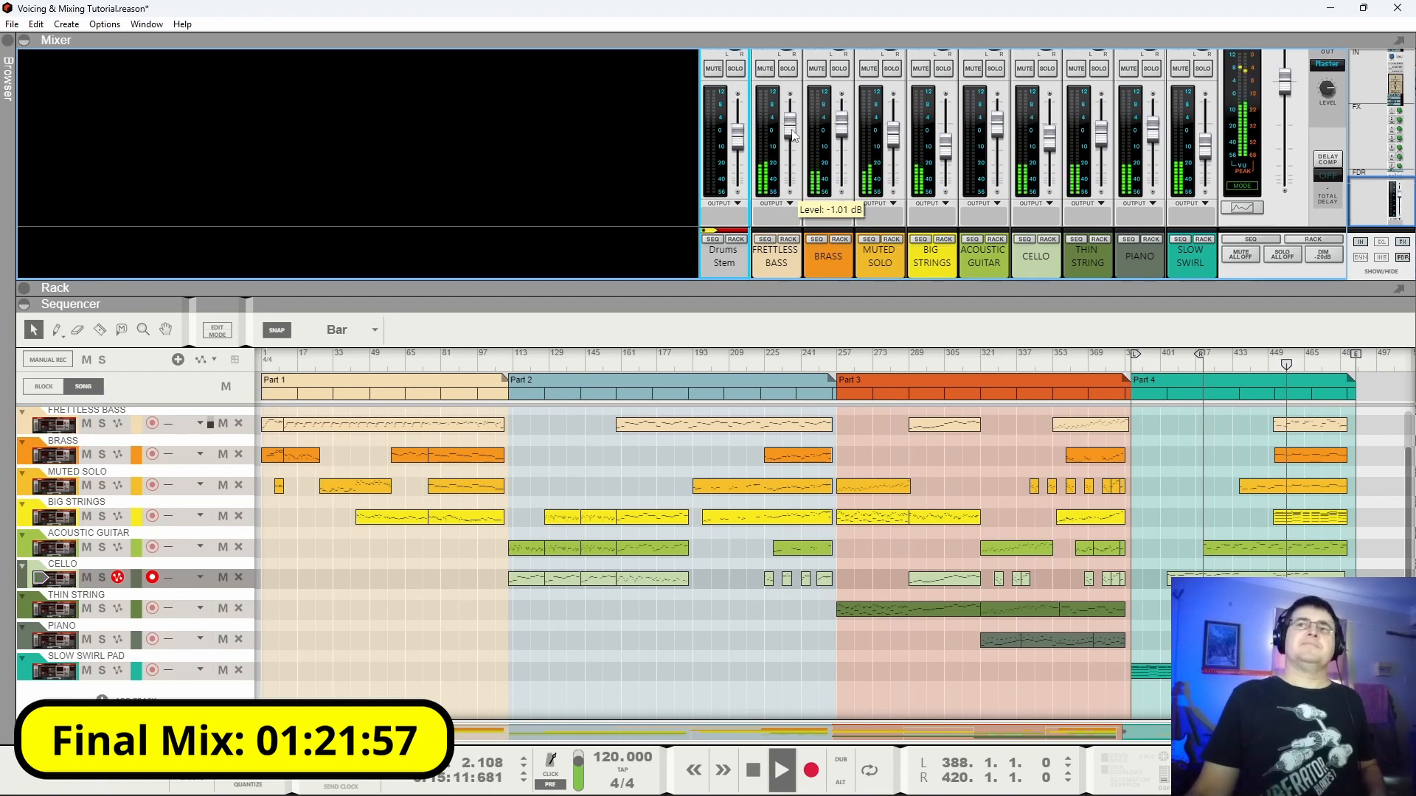
{"action": "left_click", "coordinate": [736, 364]}
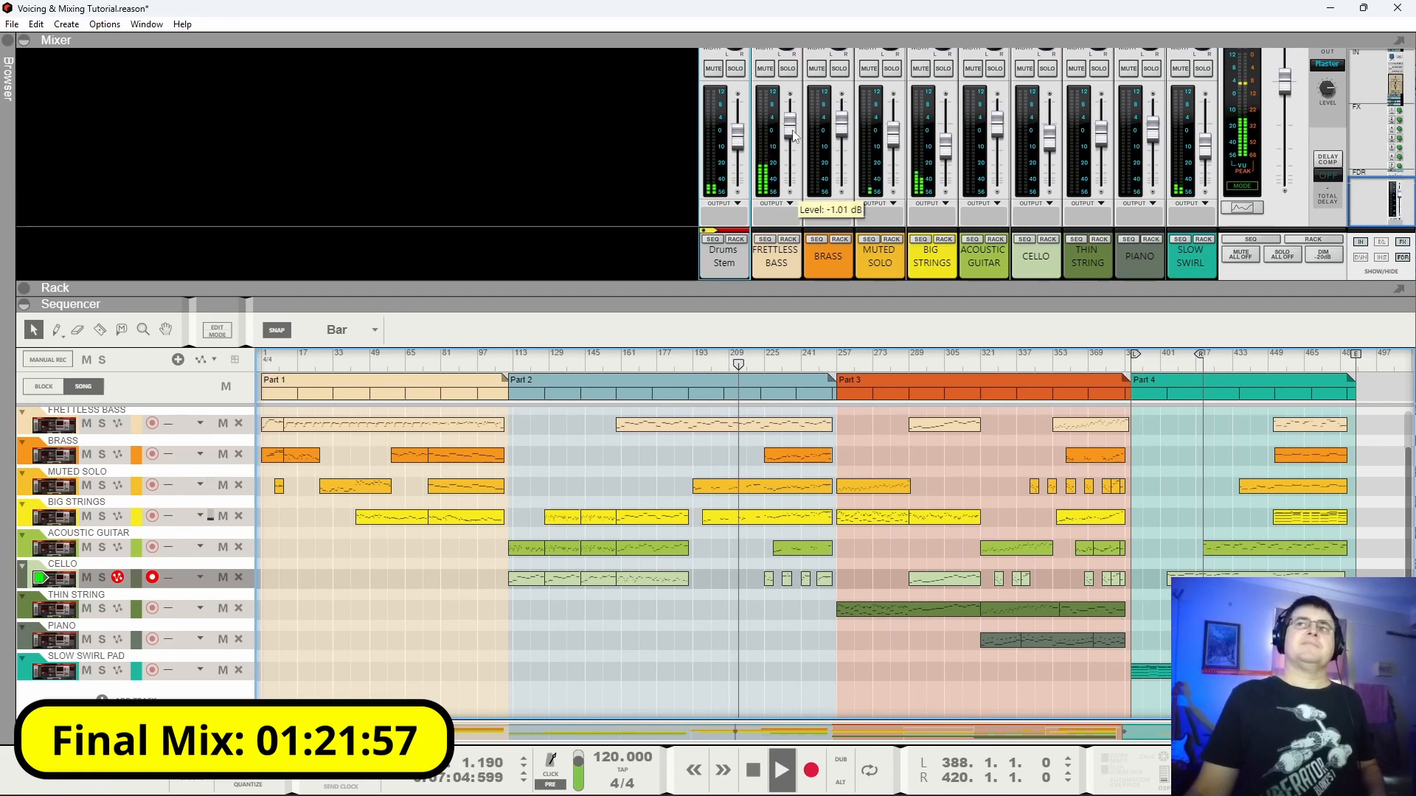
{"action": "left_click_drag", "start_coordinate": [794, 136], "coordinate": [804, 134]}
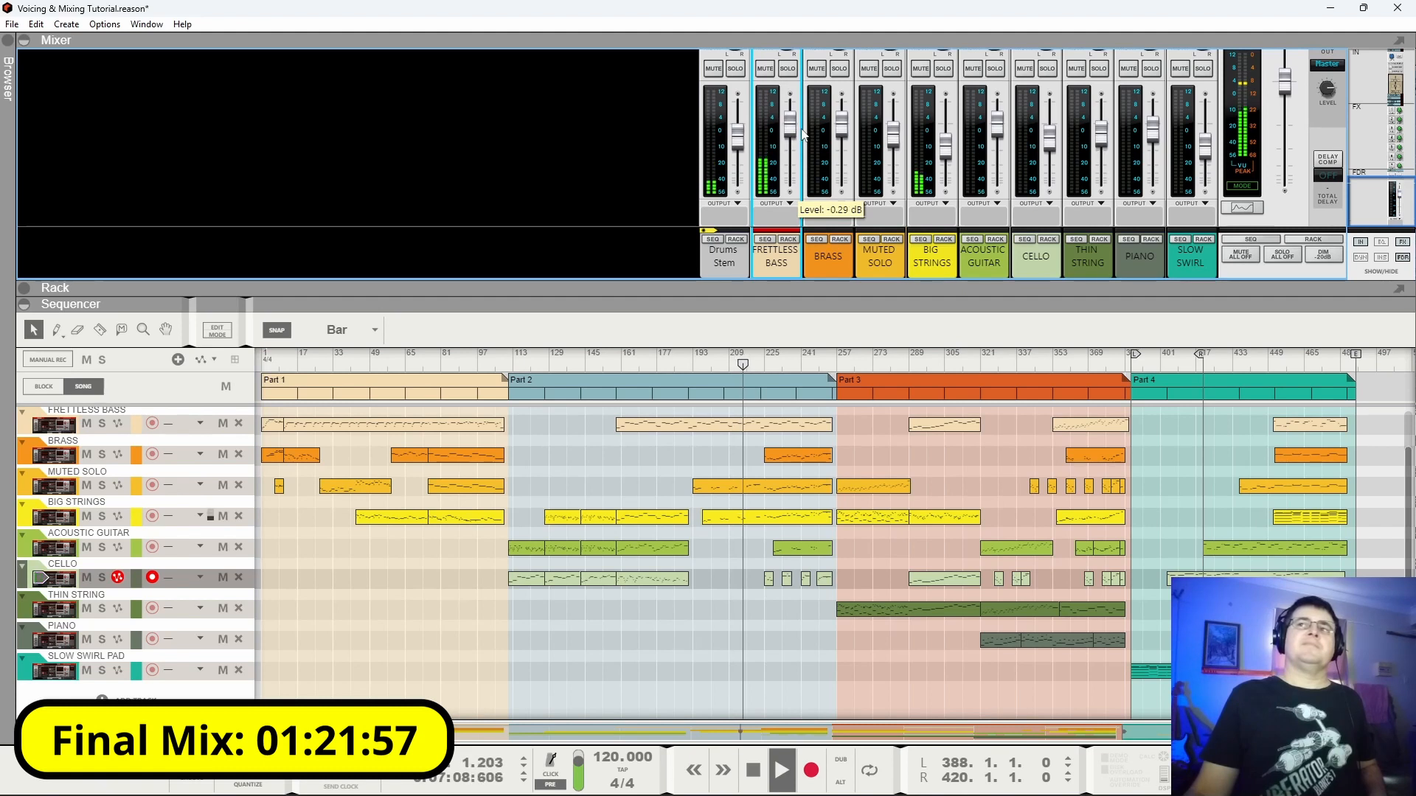
{"action": "key", "text": "ctrl+z"}
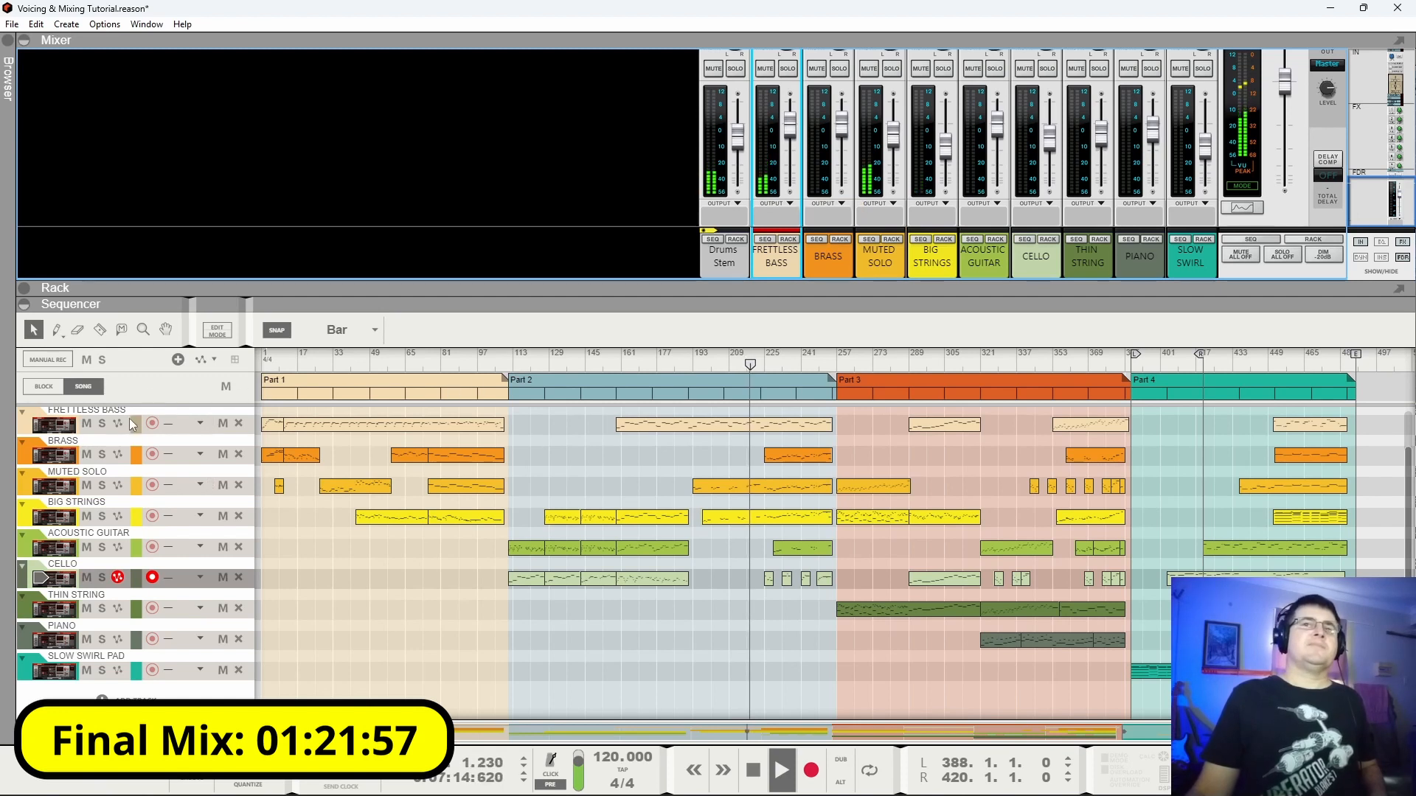
Add The Echo to Frettless Bass in the rack, with a delay time of 126 ms and a dry/wet balance of 24%.
{"action": "key", "text": "F6"}
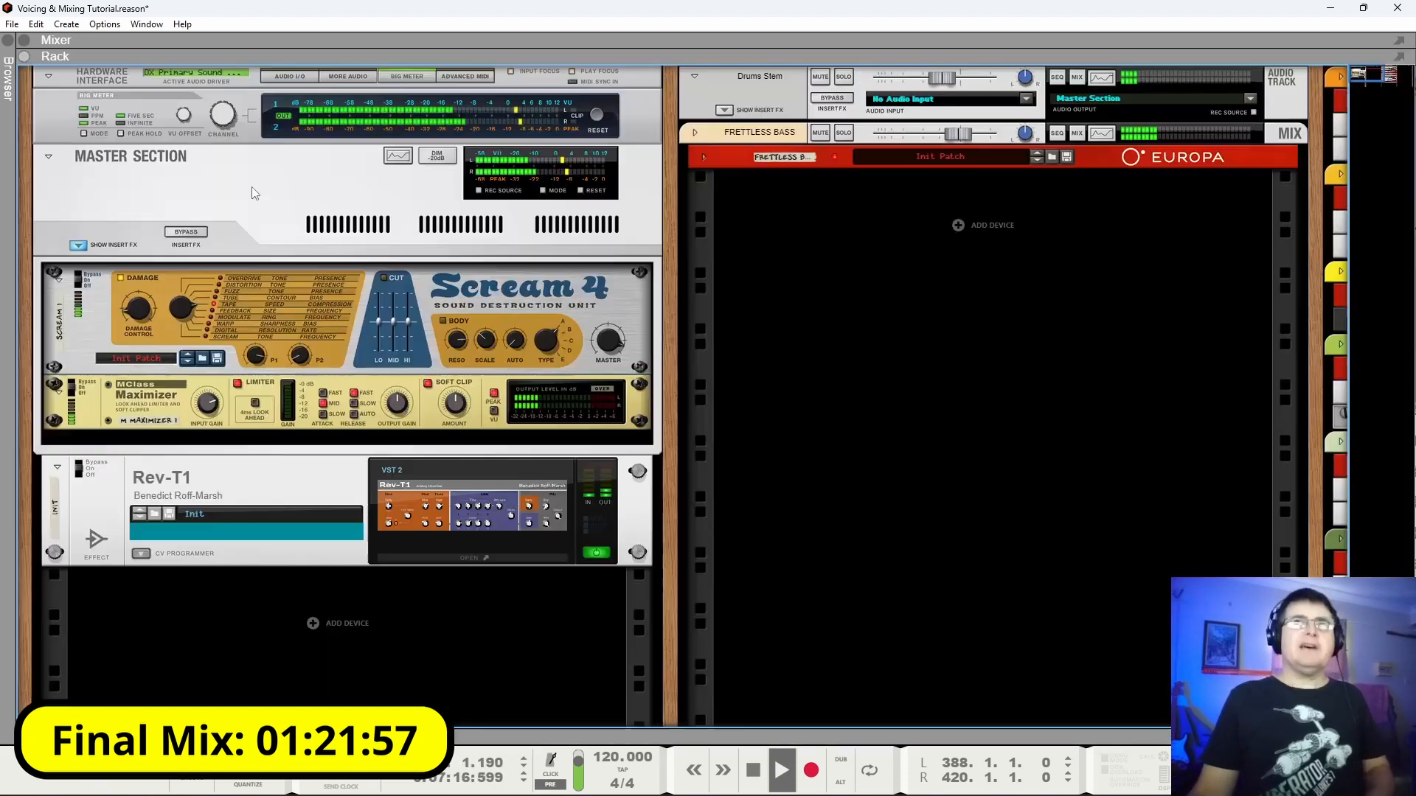
{"action": "right_click", "coordinate": [776, 158]}
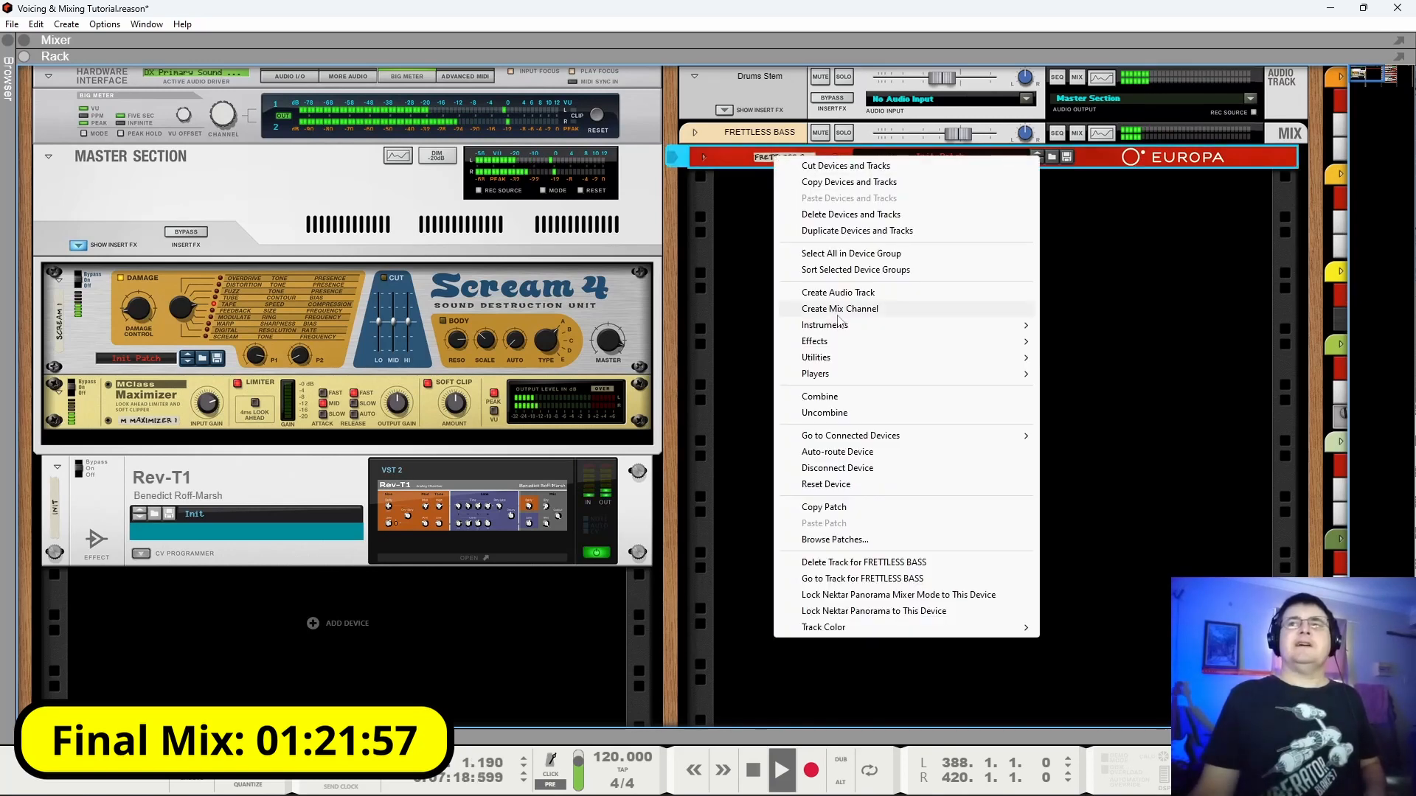
{"action": "mouse_move", "coordinate": [850, 341]}
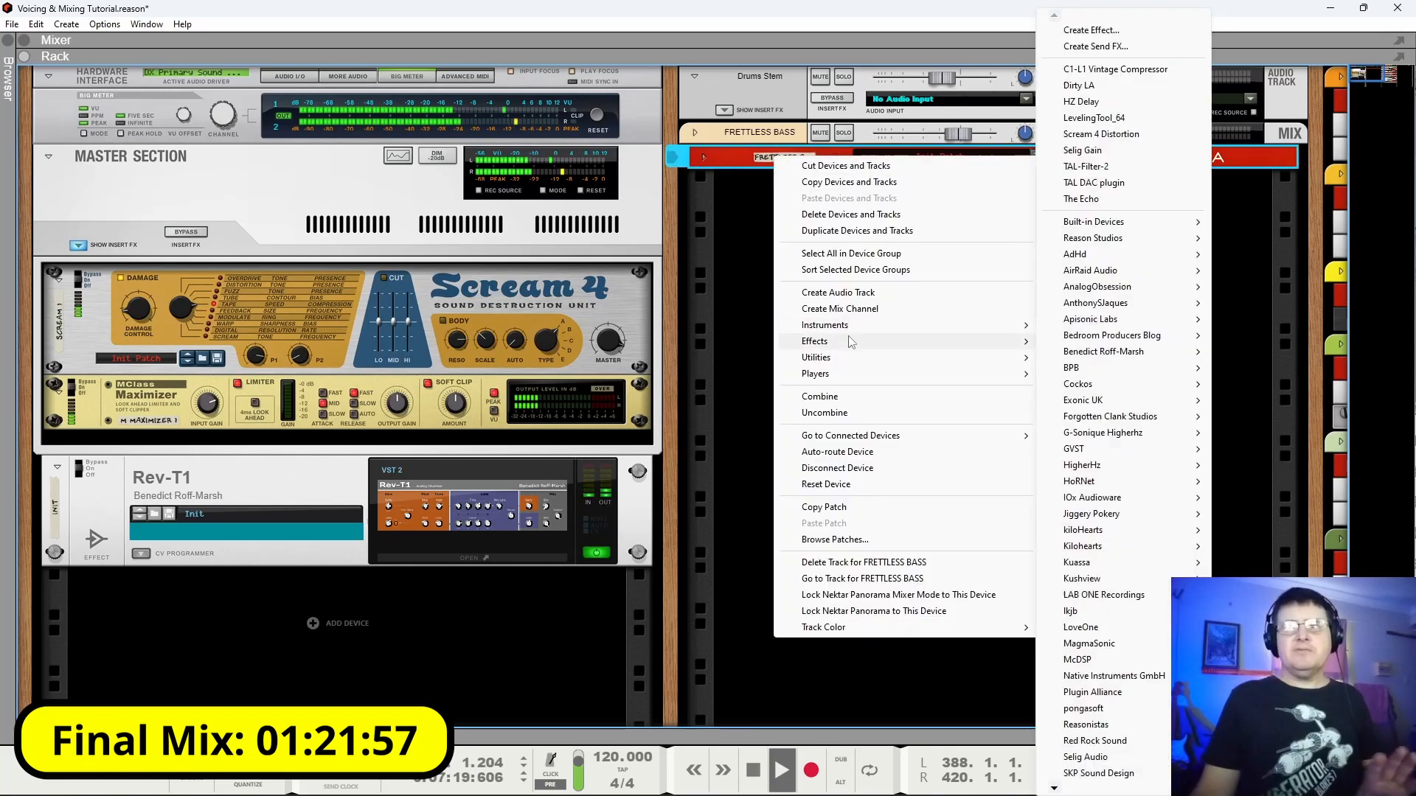
{"action": "left_click", "coordinate": [1107, 204]}
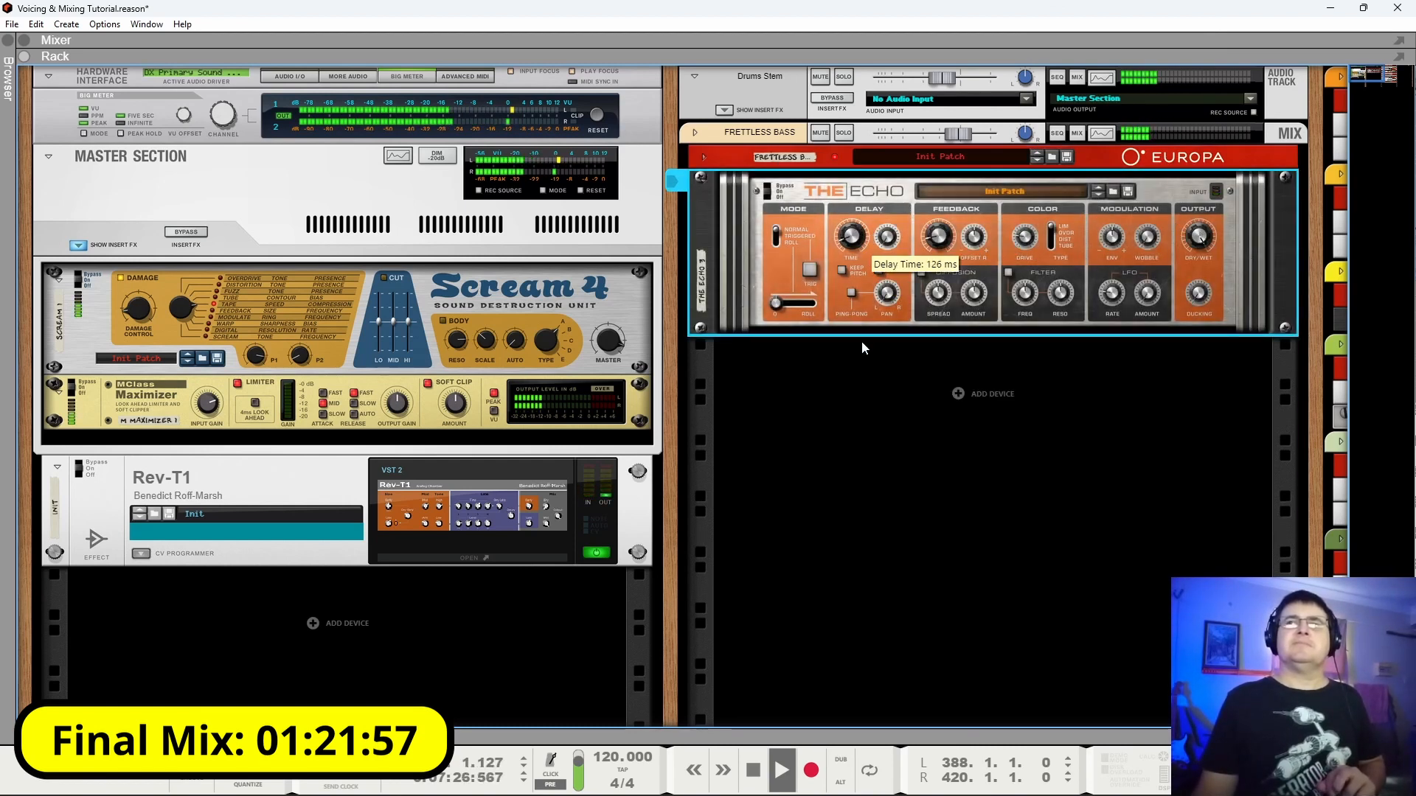
{"action": "left_click_drag", "start_coordinate": [1202, 234], "coordinate": [1198, 268]}
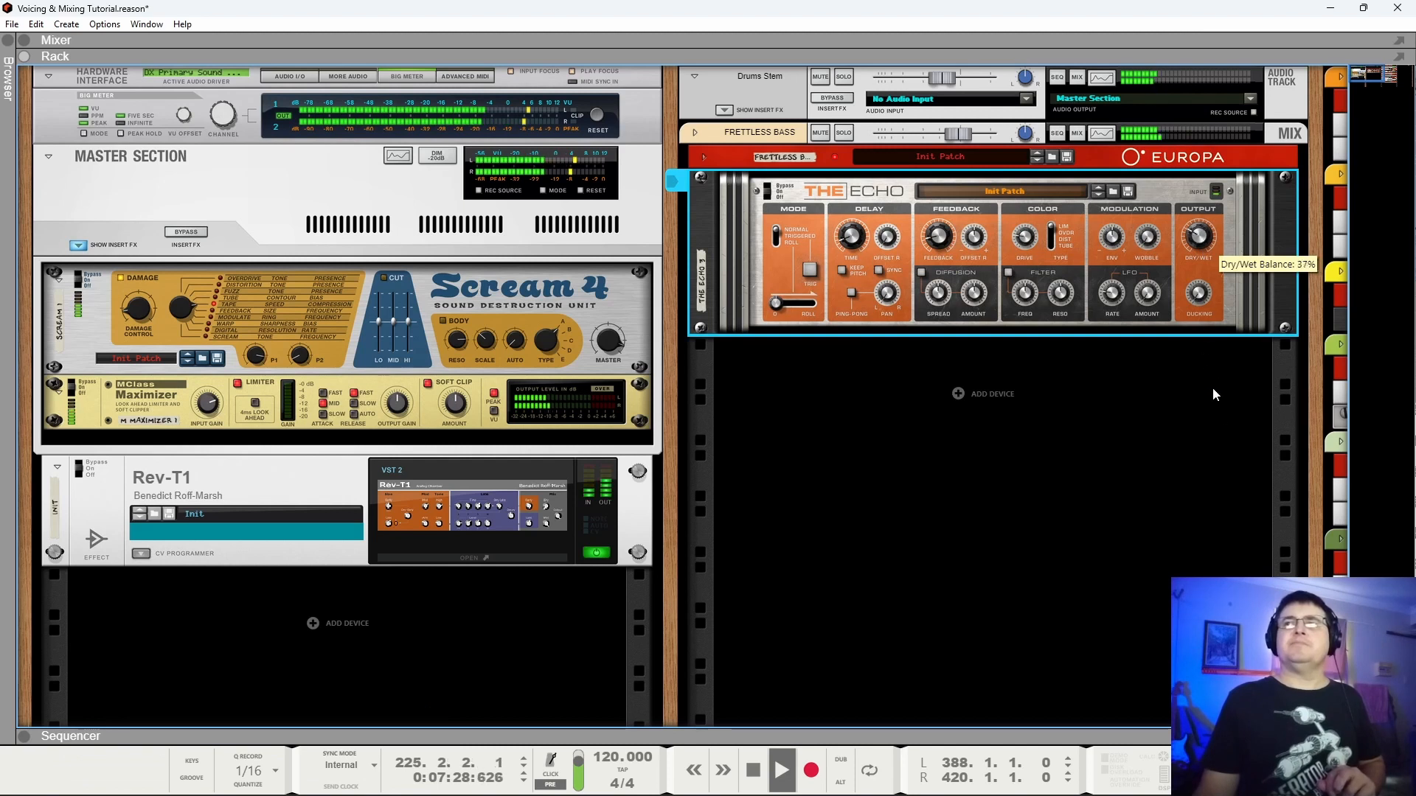
{"action": "left_click_drag", "start_coordinate": [1237, 493], "coordinate": [1213, 394]}
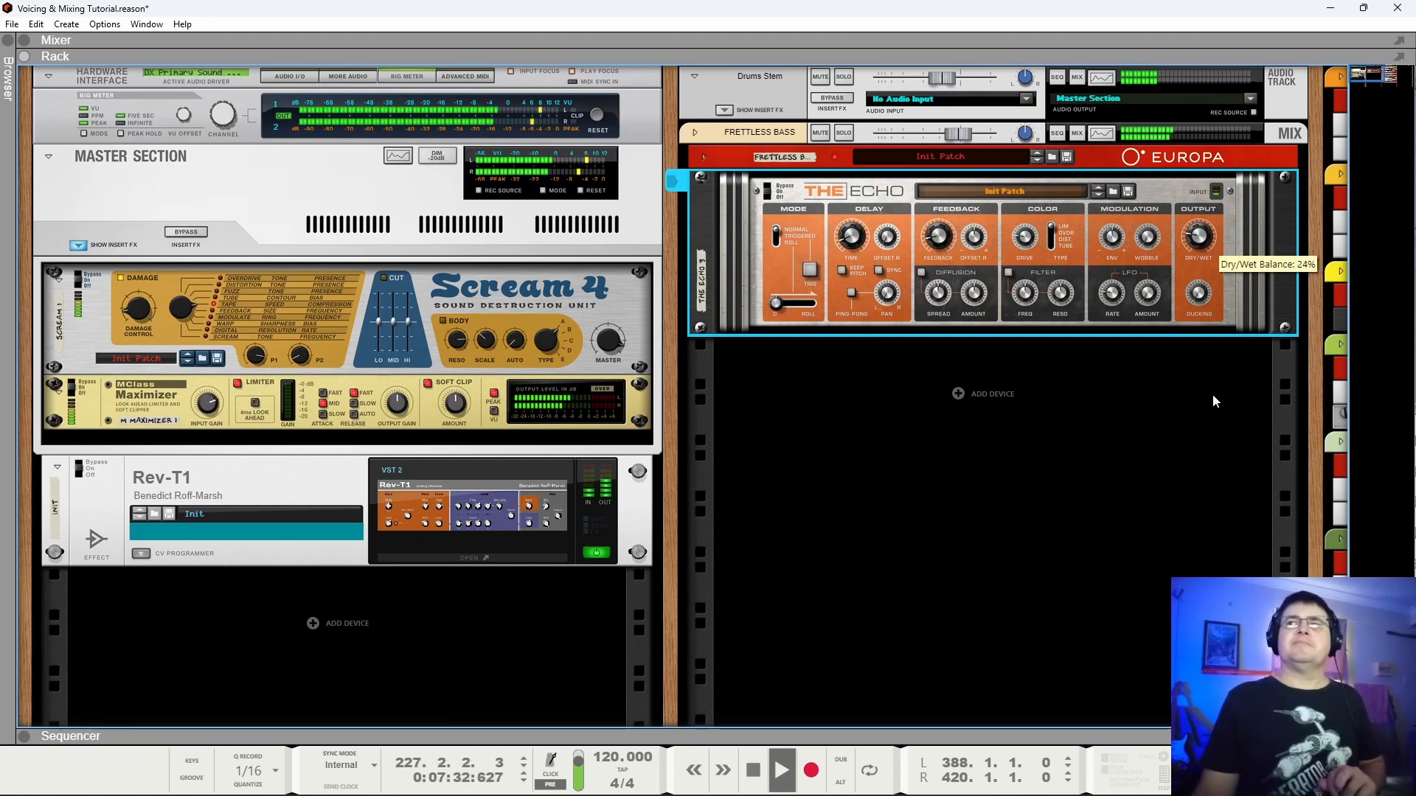
Solo Frettless Bass, set The Echo's wobble to 8%, and enable its filter with an adjusted frequency and 61% resonance.
{"action": "left_click", "coordinate": [844, 133]}
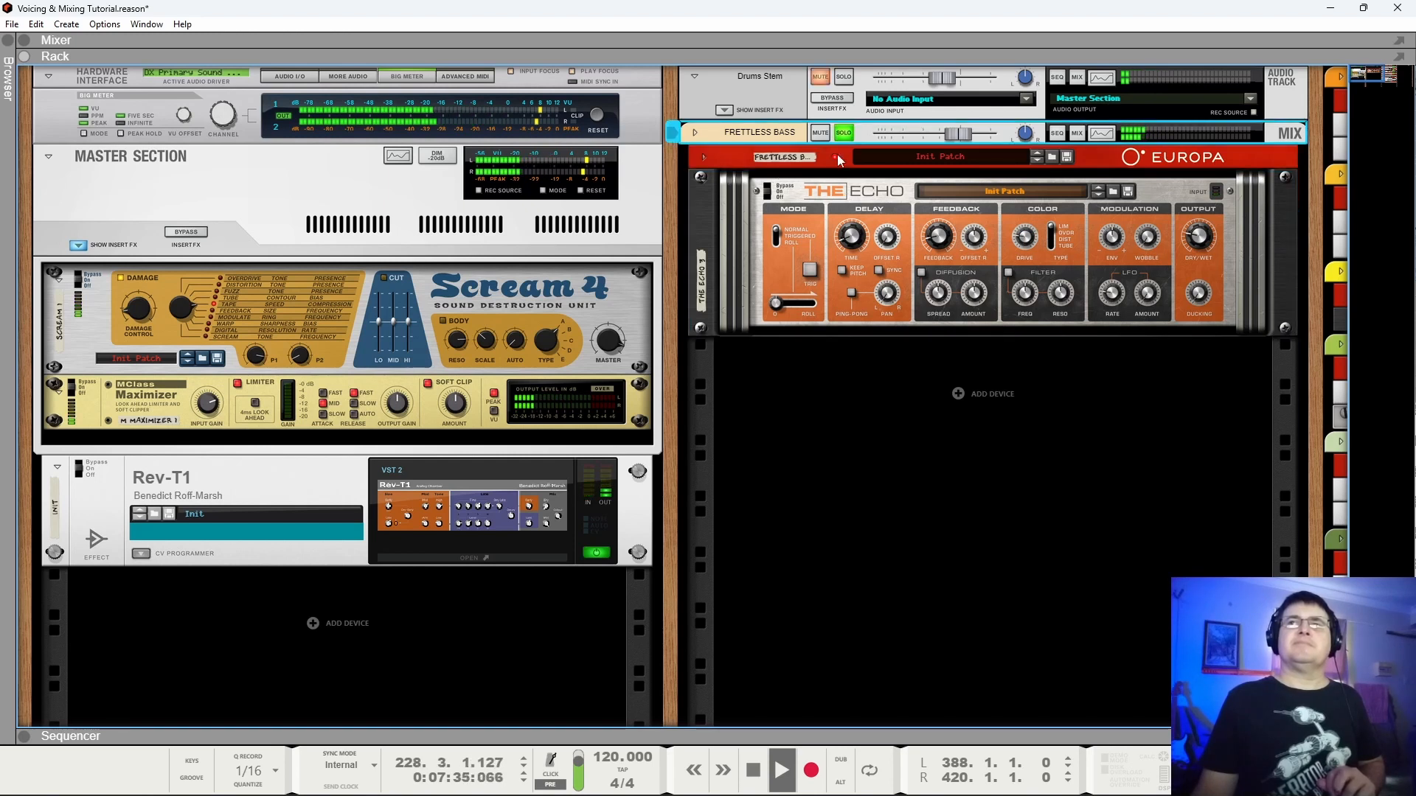
{"action": "left_click", "coordinate": [771, 193]}
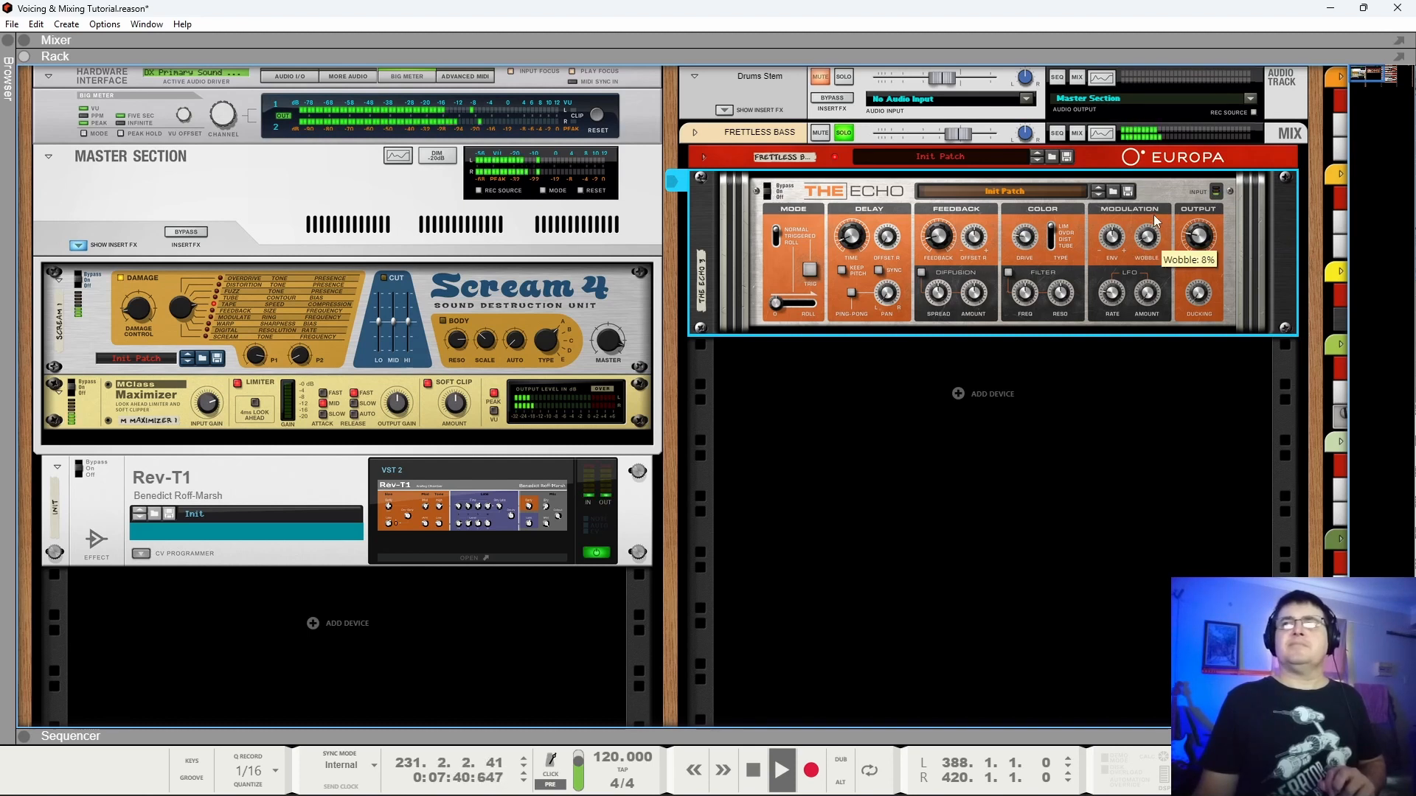
{"action": "mouse_move", "coordinate": [1155, 290]}
{"action": "left_click", "coordinate": [1008, 272]}
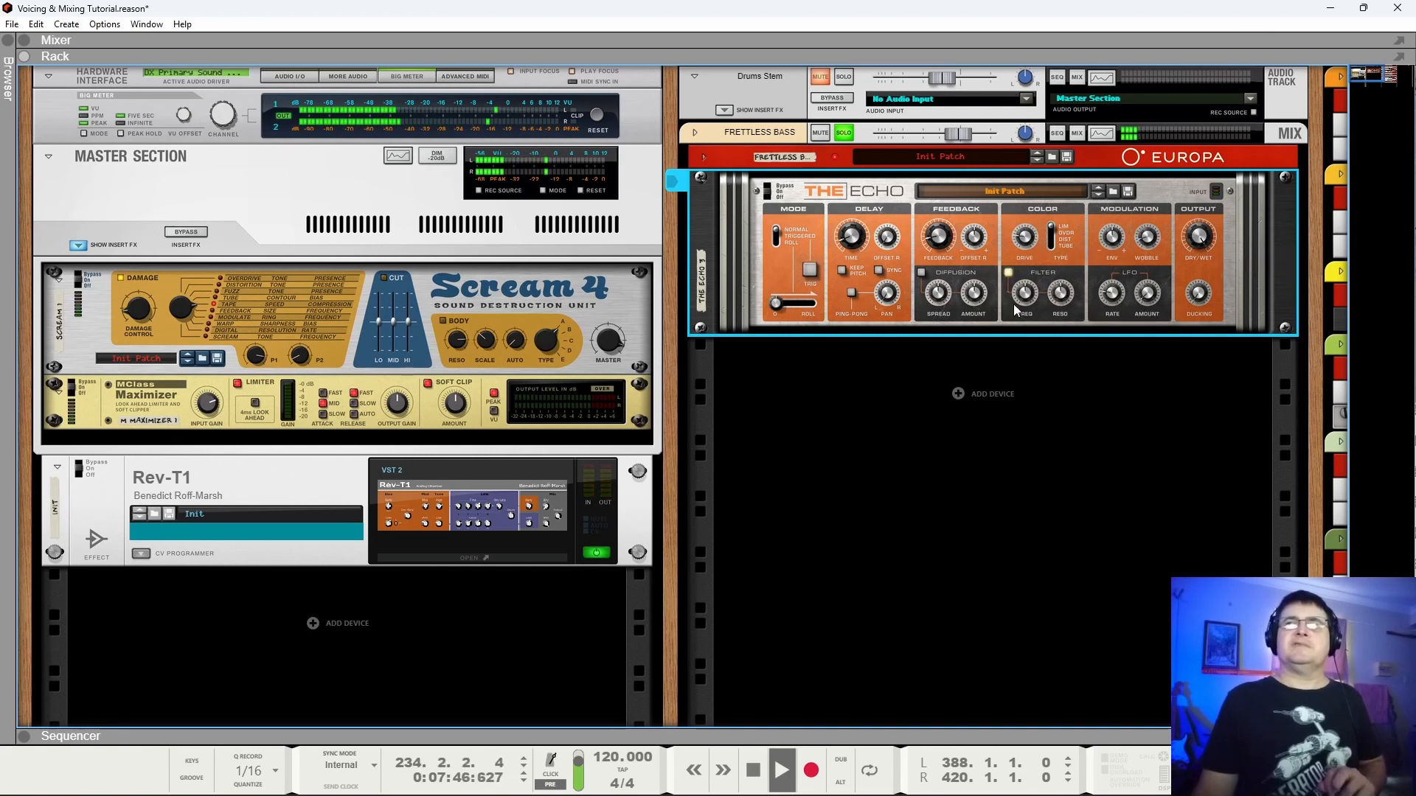
{"action": "mouse_move", "coordinate": [1023, 306]}
{"action": "left_click_drag", "start_coordinate": [1024, 305], "coordinate": [1063, 300]}
{"action": "mouse_move", "coordinate": [1067, 289]}
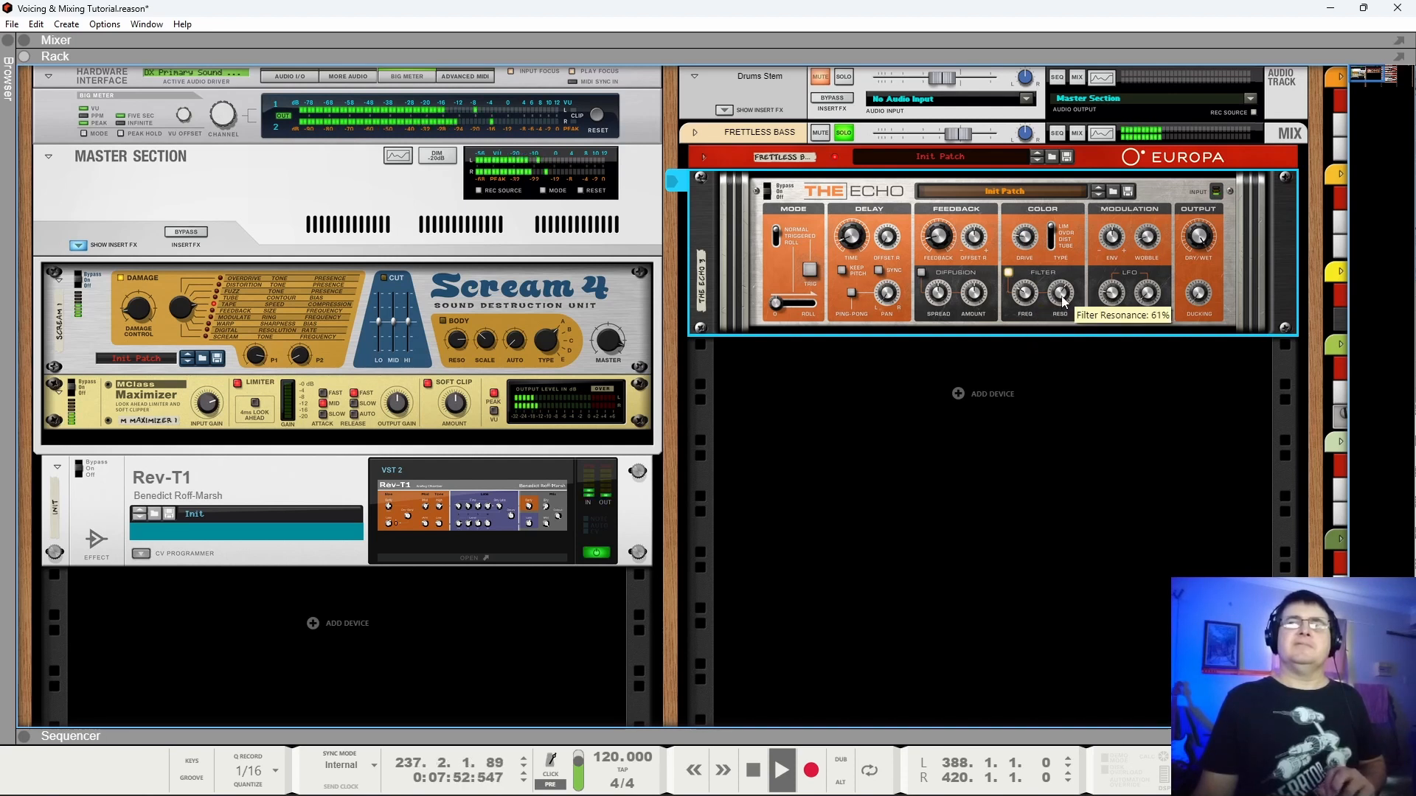
Set The Echo's drive type and bring its dry/wet balance to 29%, ending the Frettless Bass solo.
{"action": "left_click_drag", "start_coordinate": [1200, 240], "coordinate": [1201, 349]}
{"action": "left_click", "coordinate": [1052, 240]}
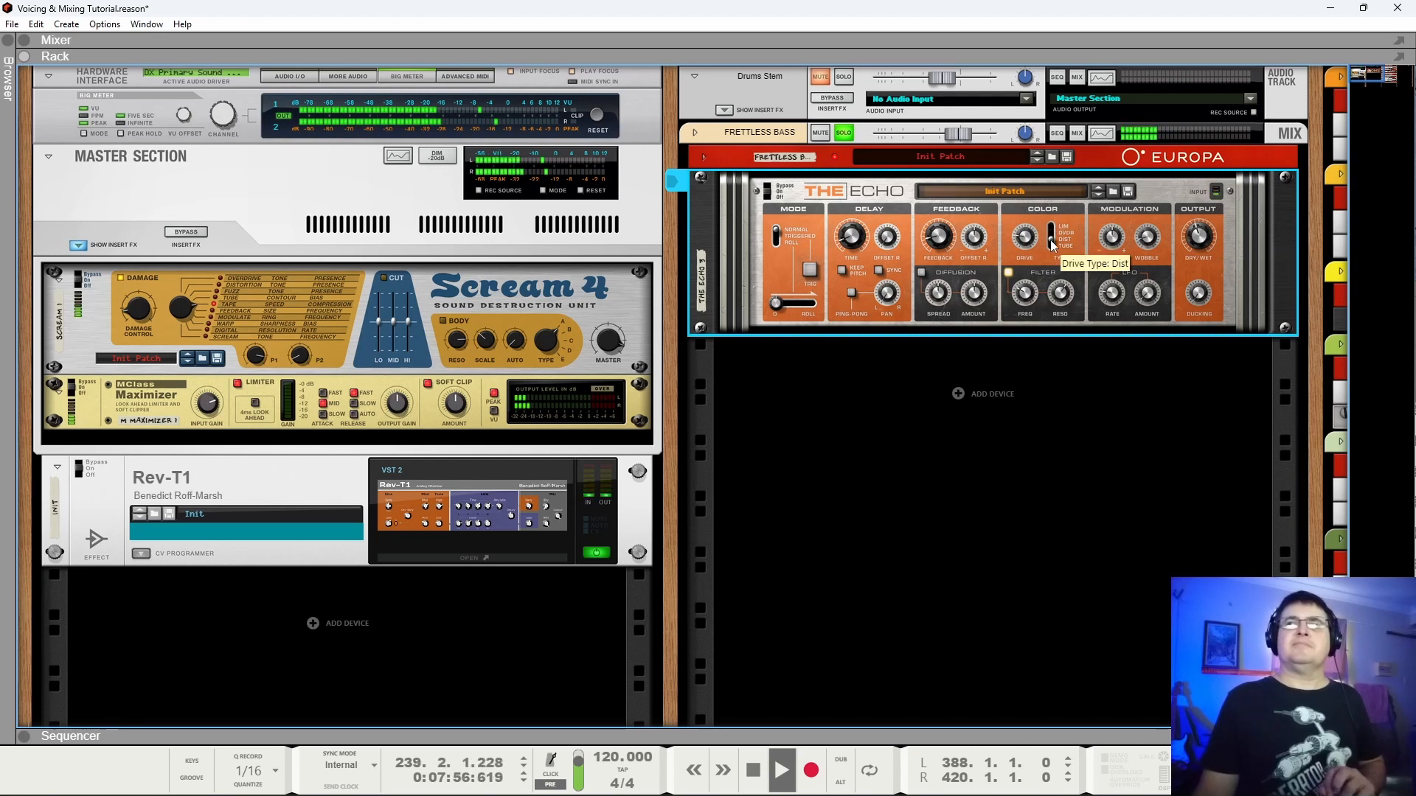
{"action": "left_click", "coordinate": [1053, 243]}
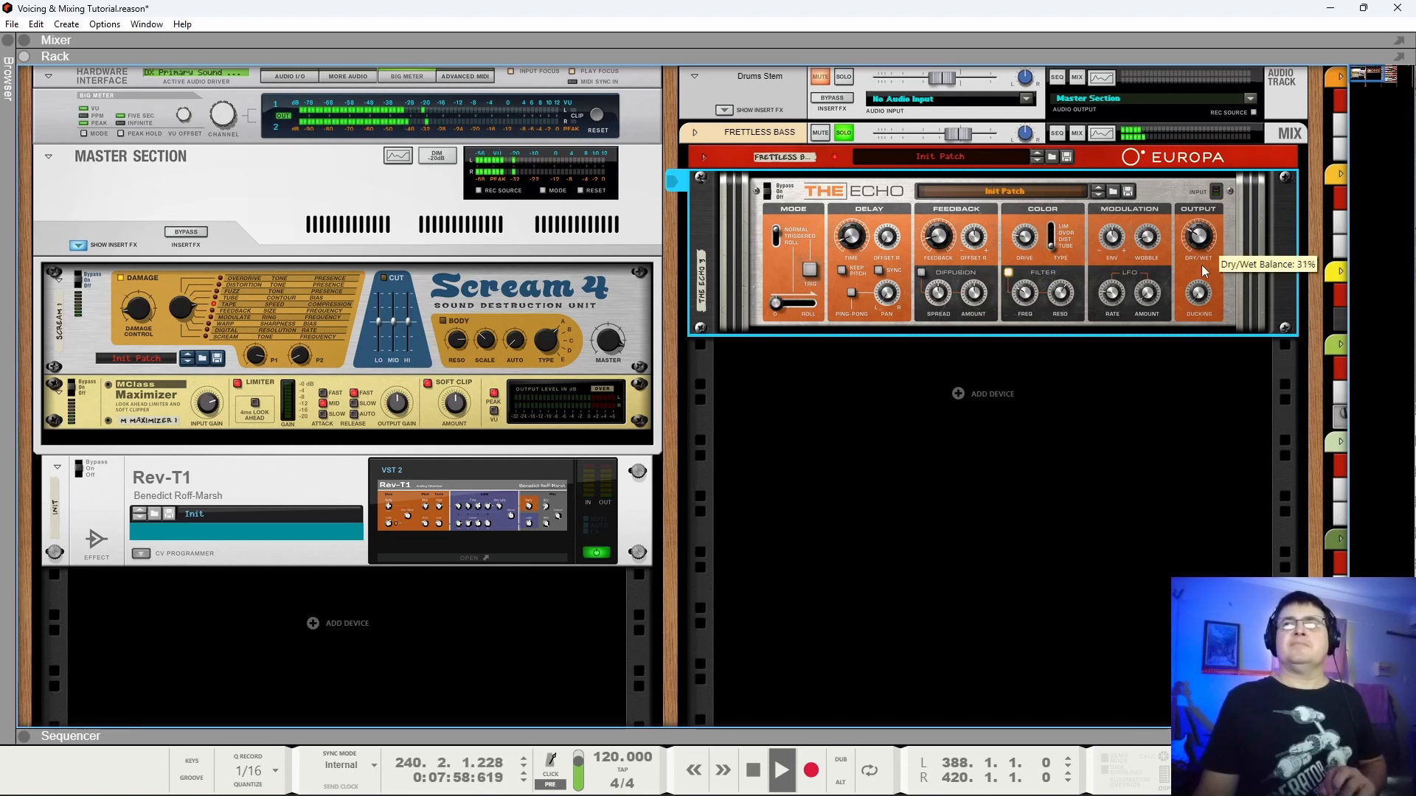
{"action": "left_click_drag", "start_coordinate": [1200, 244], "coordinate": [1202, 252]}
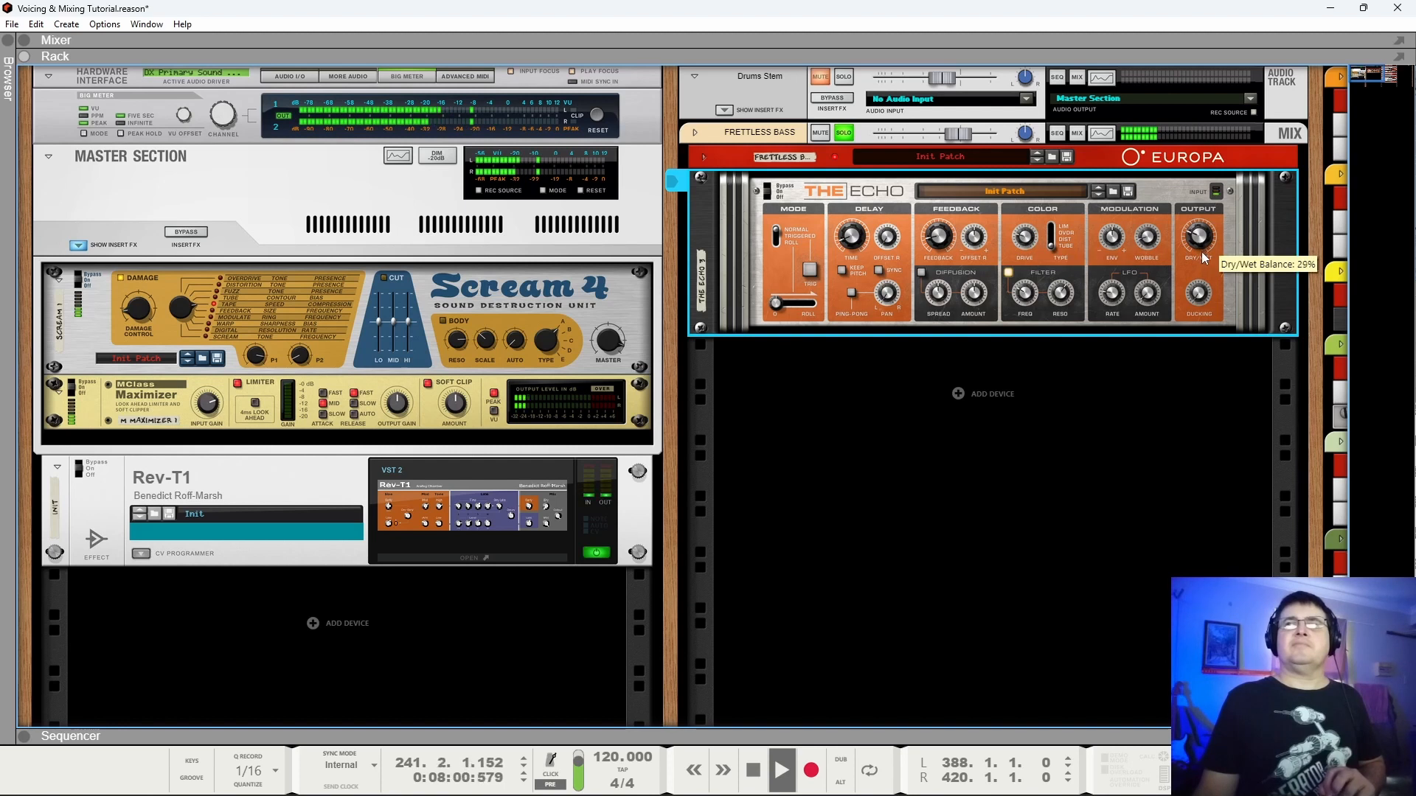
{"action": "left_click", "coordinate": [843, 133]}
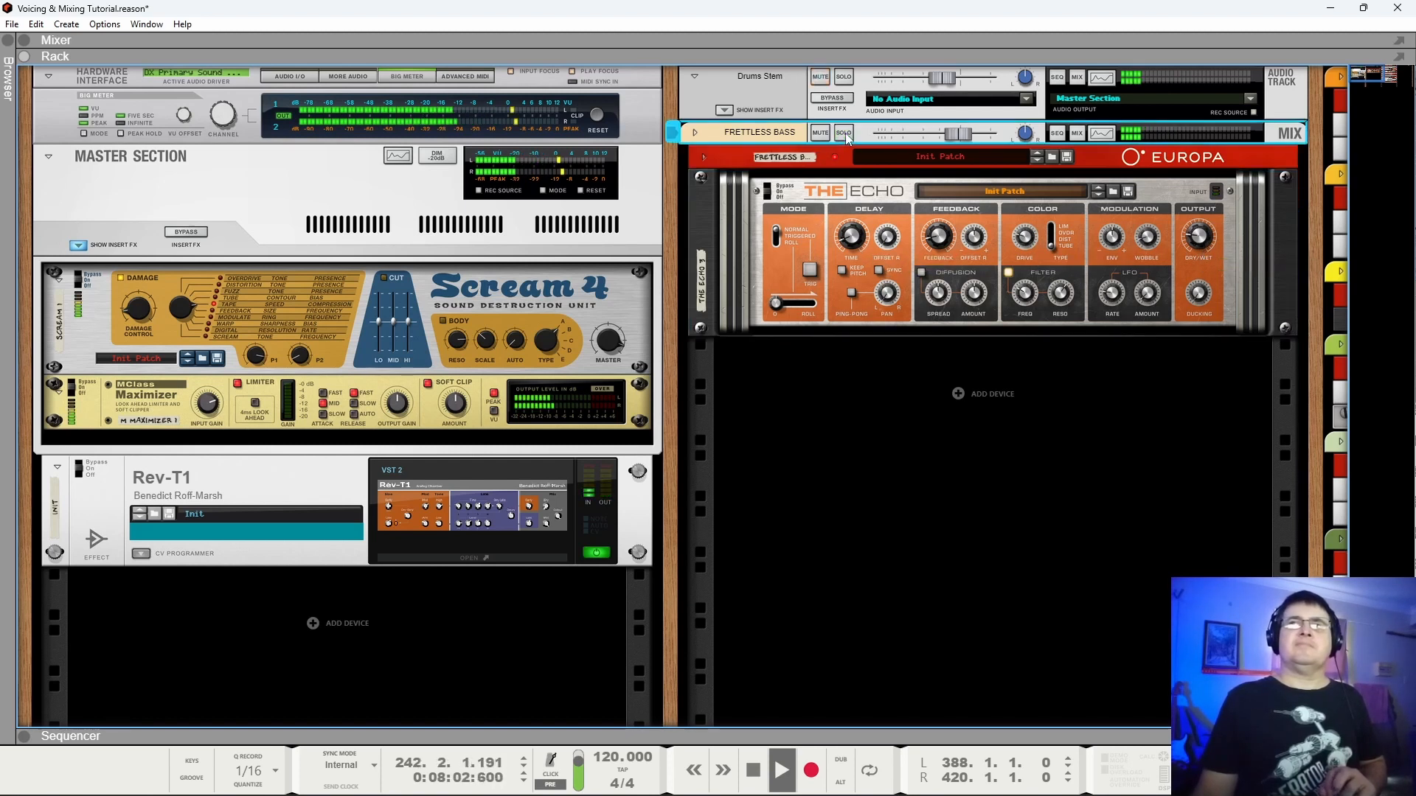
{"action": "left_click", "coordinate": [782, 192]}
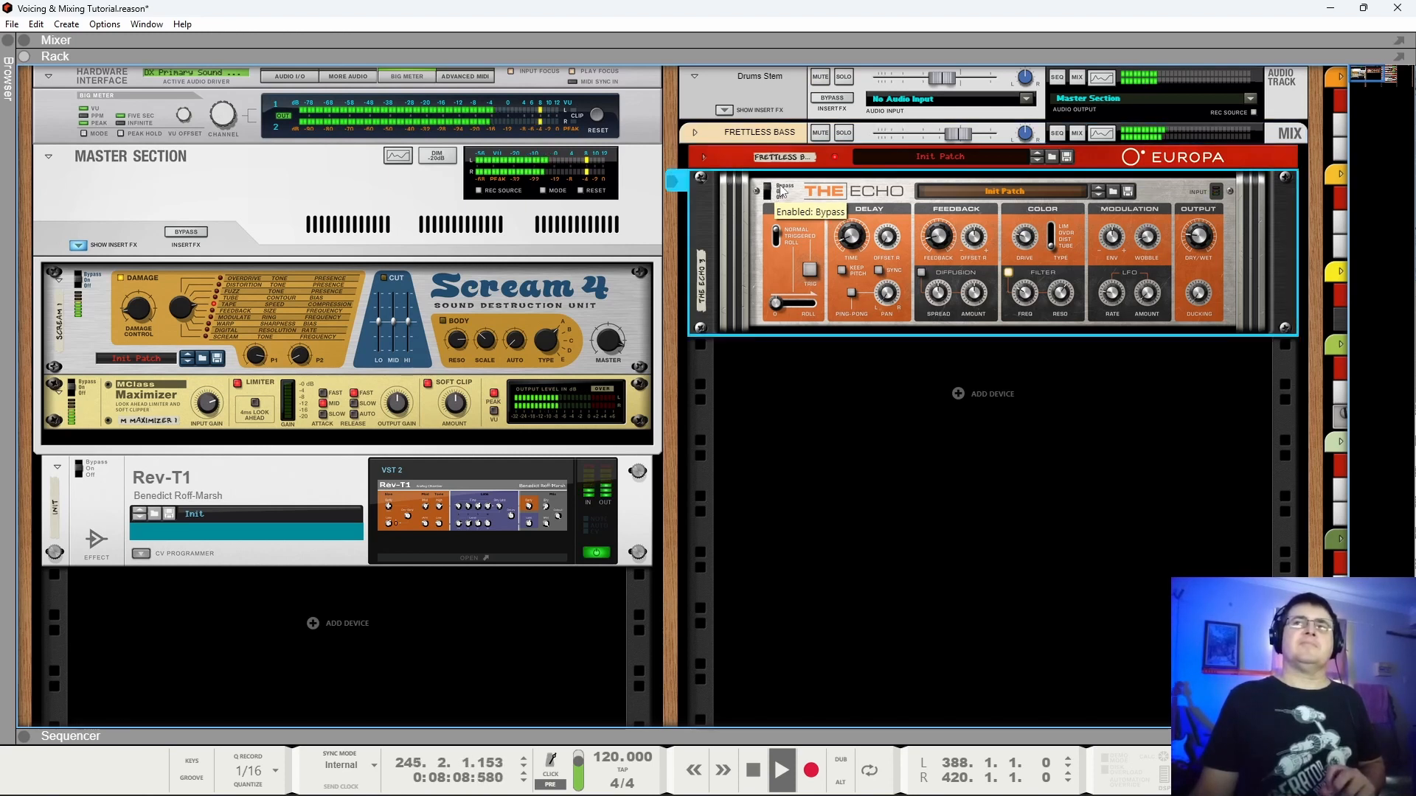
{"action": "left_click", "coordinate": [964, 140]}
{"action": "scroll", "coordinate": [964, 140], "scroll_direction": "up", "scroll_amount": 3}
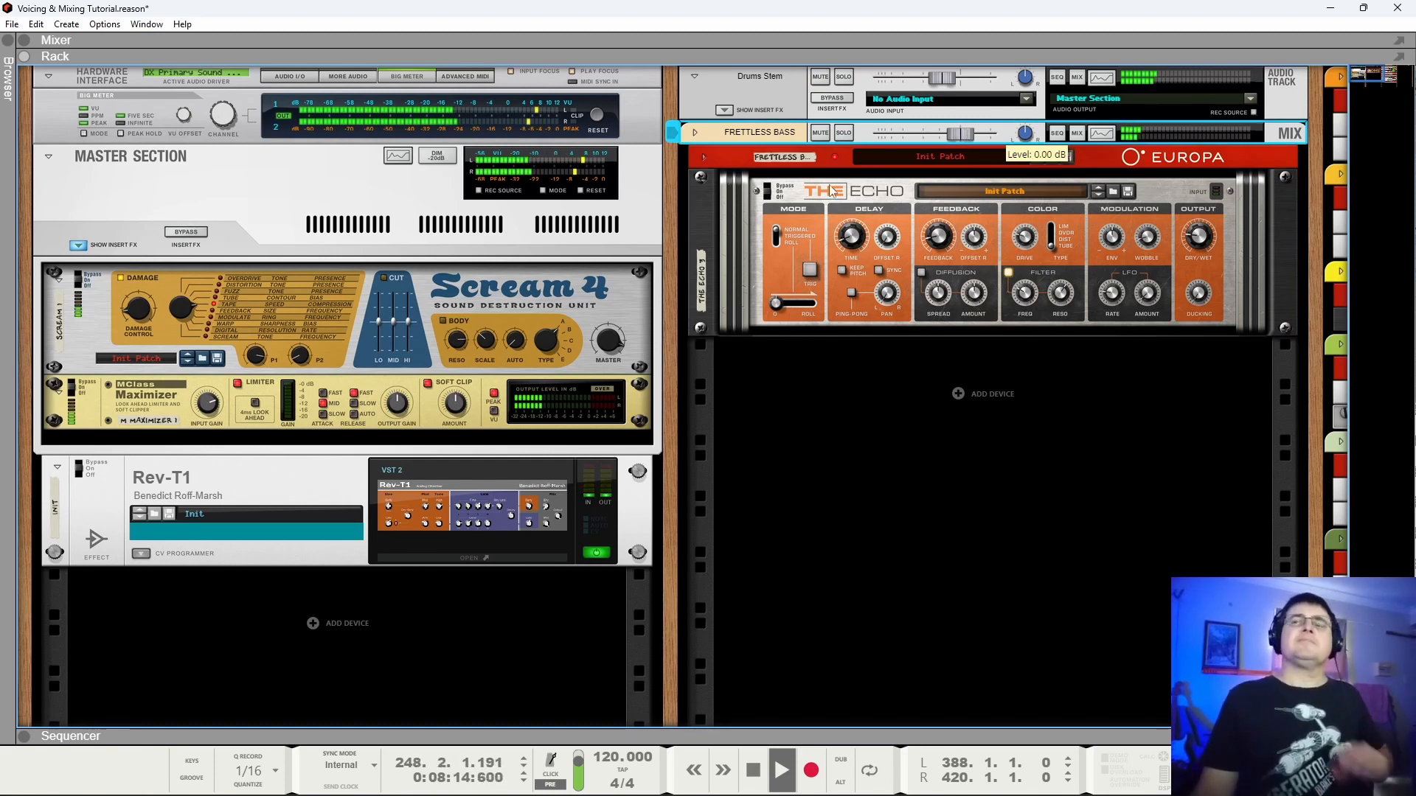
{"action": "left_click", "coordinate": [768, 195]}
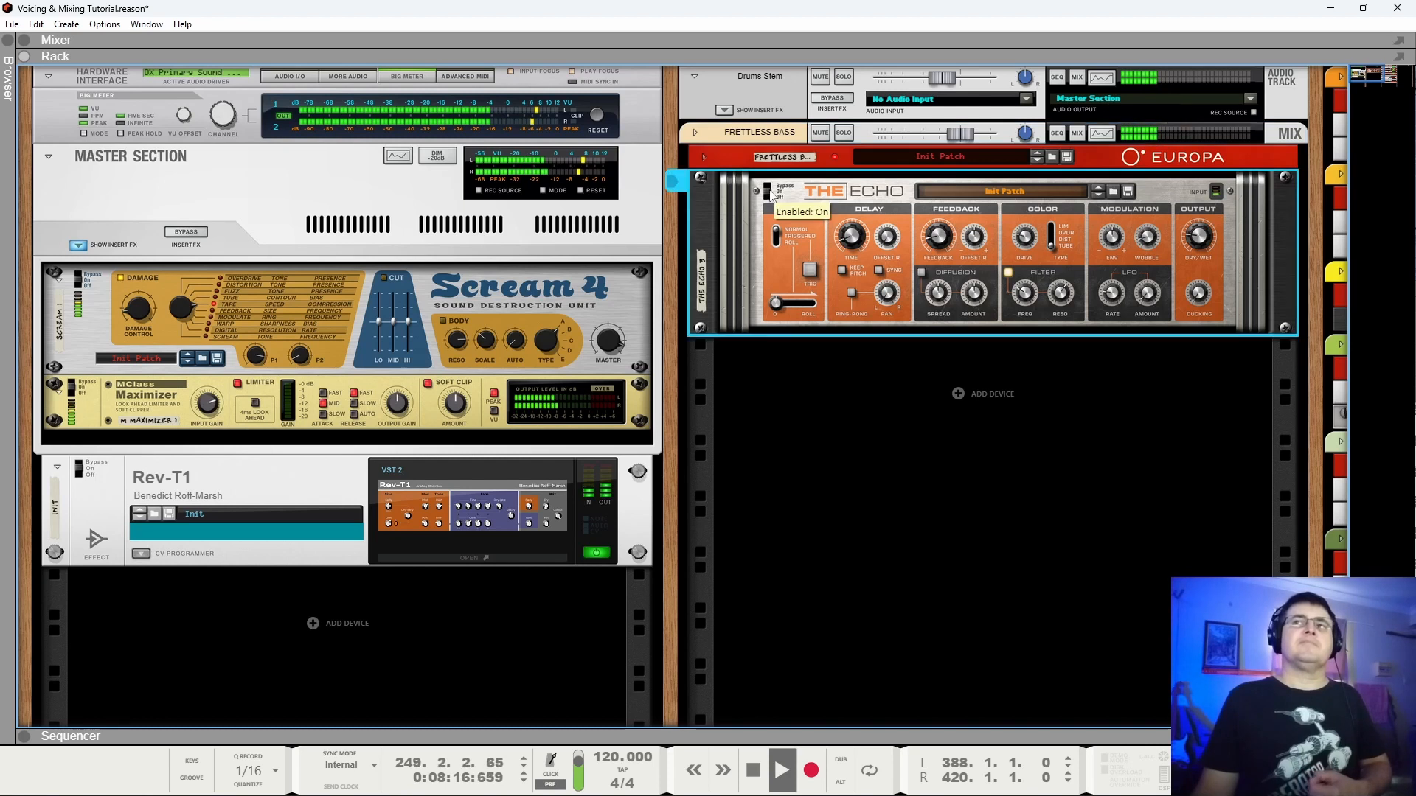
Fold The Echo, resume playback, and enlarge the sequencer beneath the rack to show all song tracks.
{"action": "left_click", "coordinate": [704, 179]}
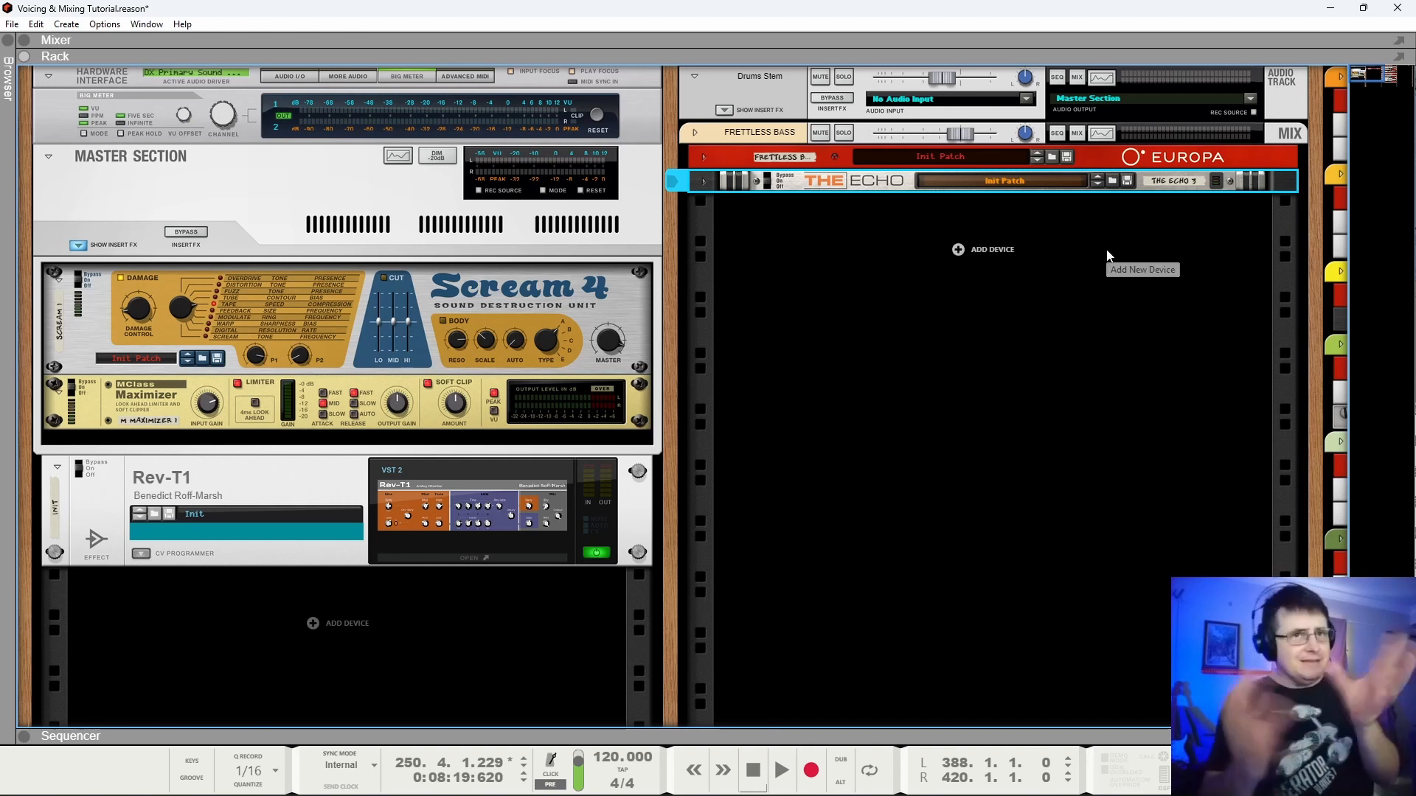
{"action": "left_click", "coordinate": [985, 380]}
{"action": "key", "text": "space"}
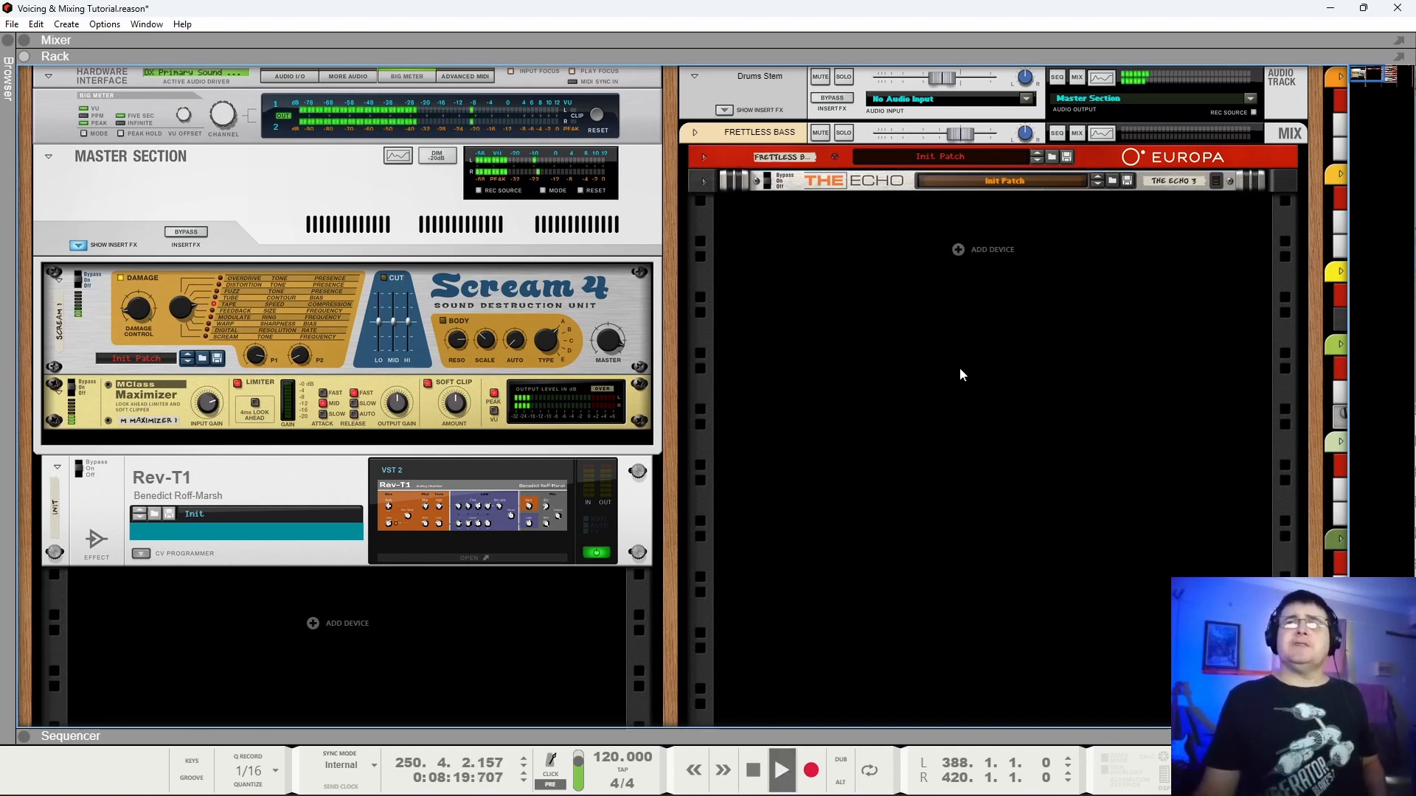
{"action": "left_click_drag", "start_coordinate": [784, 729], "coordinate": [741, 256]}
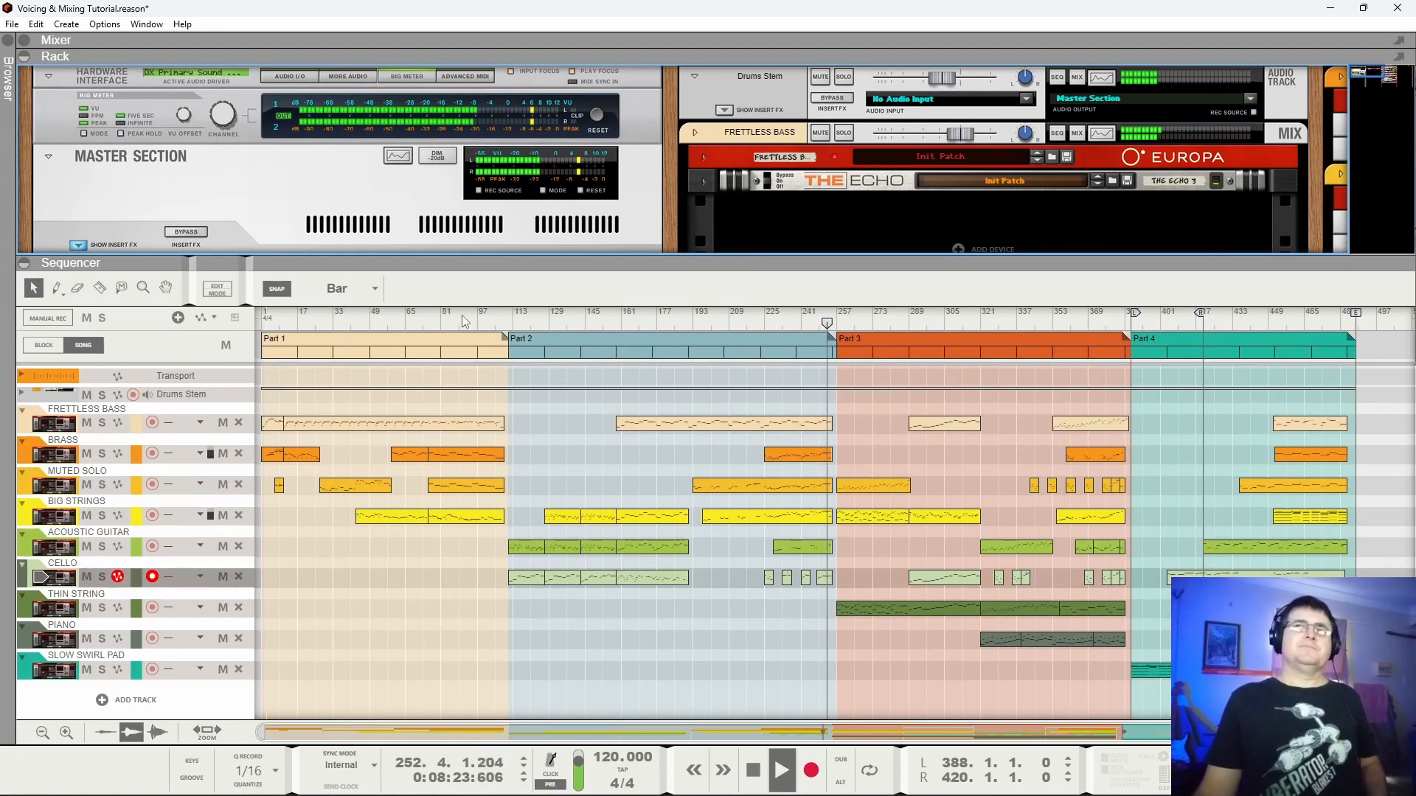
Audition the mix from the song's start and at several points through Parts 2 and 3 up to Part 4.
{"action": "left_click", "coordinate": [264, 320]}
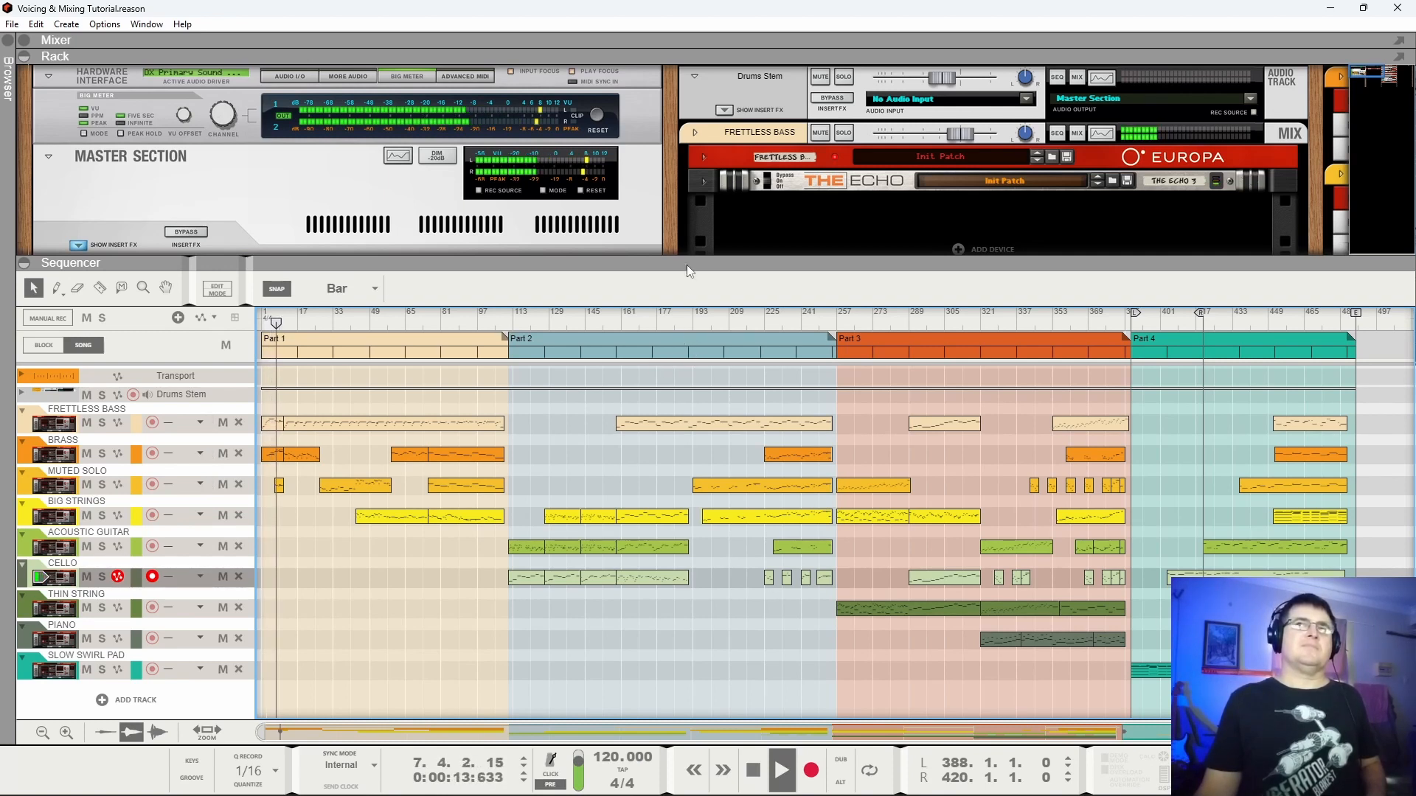
{"action": "left_click", "coordinate": [614, 325]}
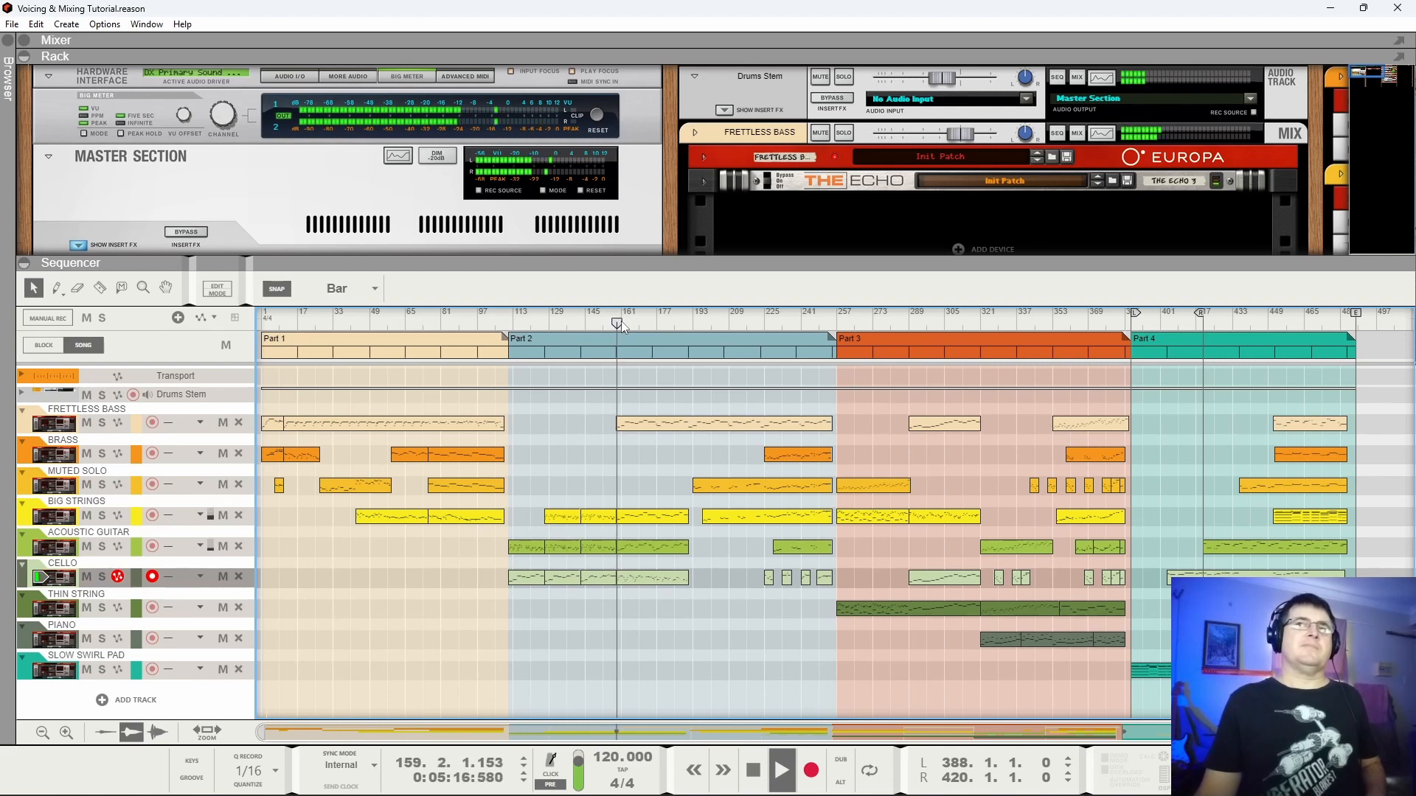
{"action": "left_click", "coordinate": [799, 323]}
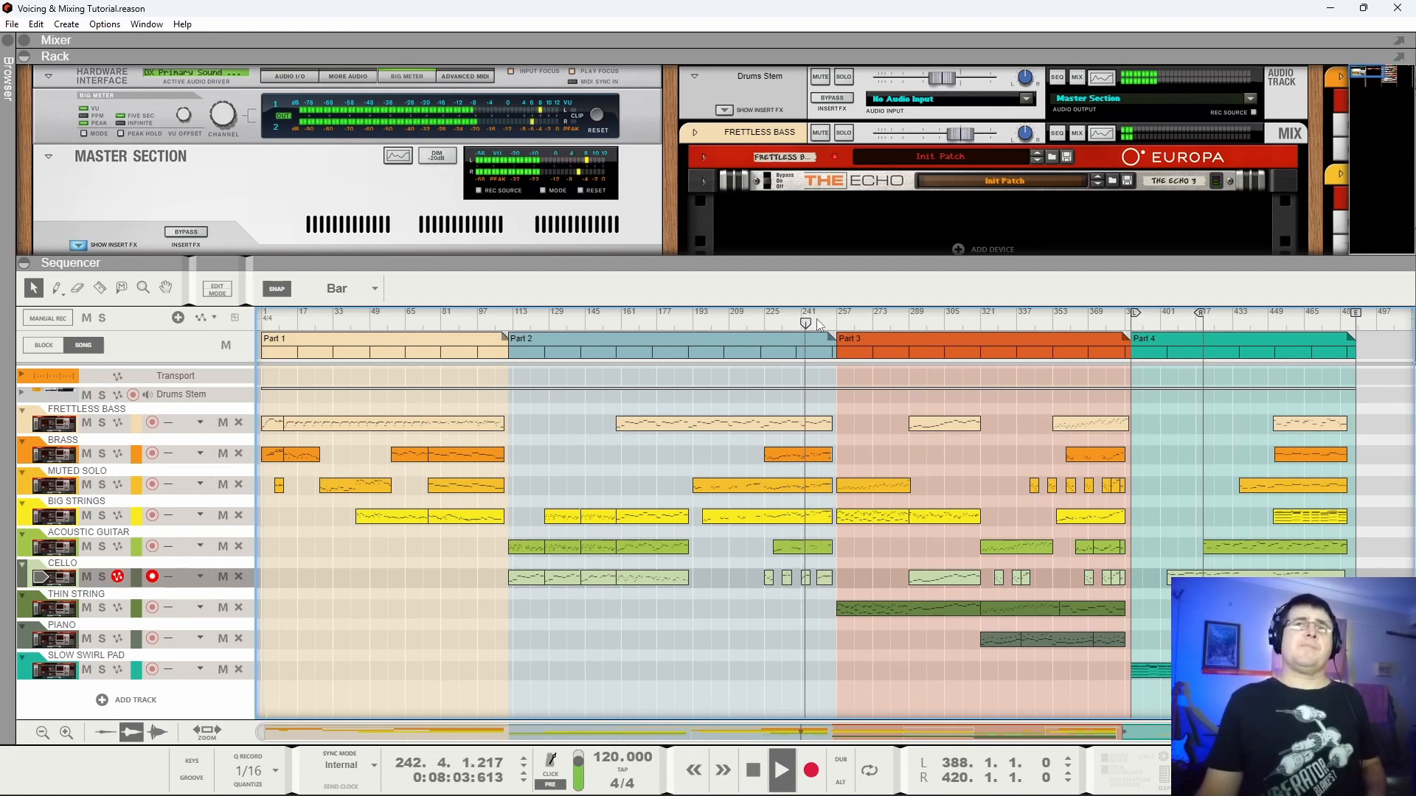
{"action": "left_click", "coordinate": [946, 323]}
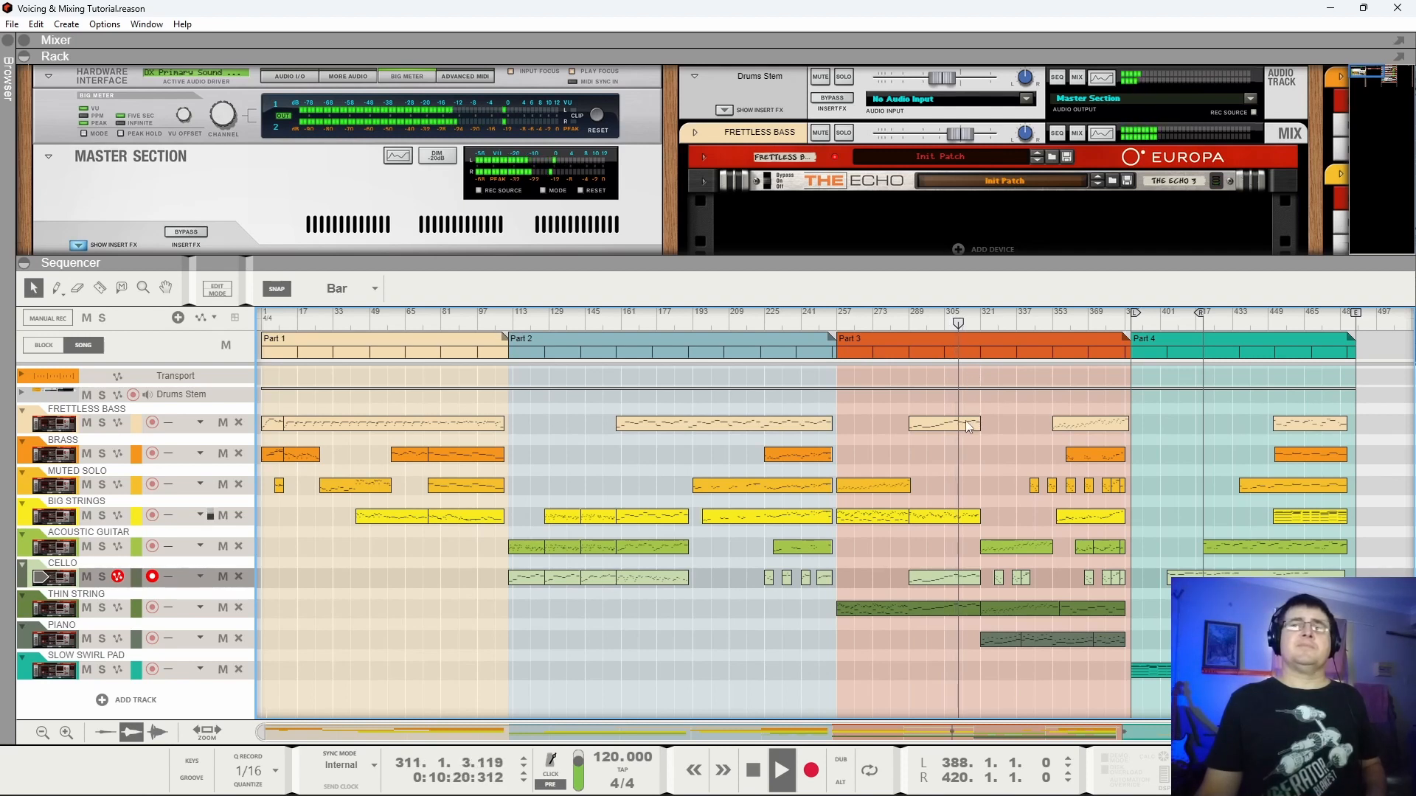
{"action": "left_click", "coordinate": [980, 323]}
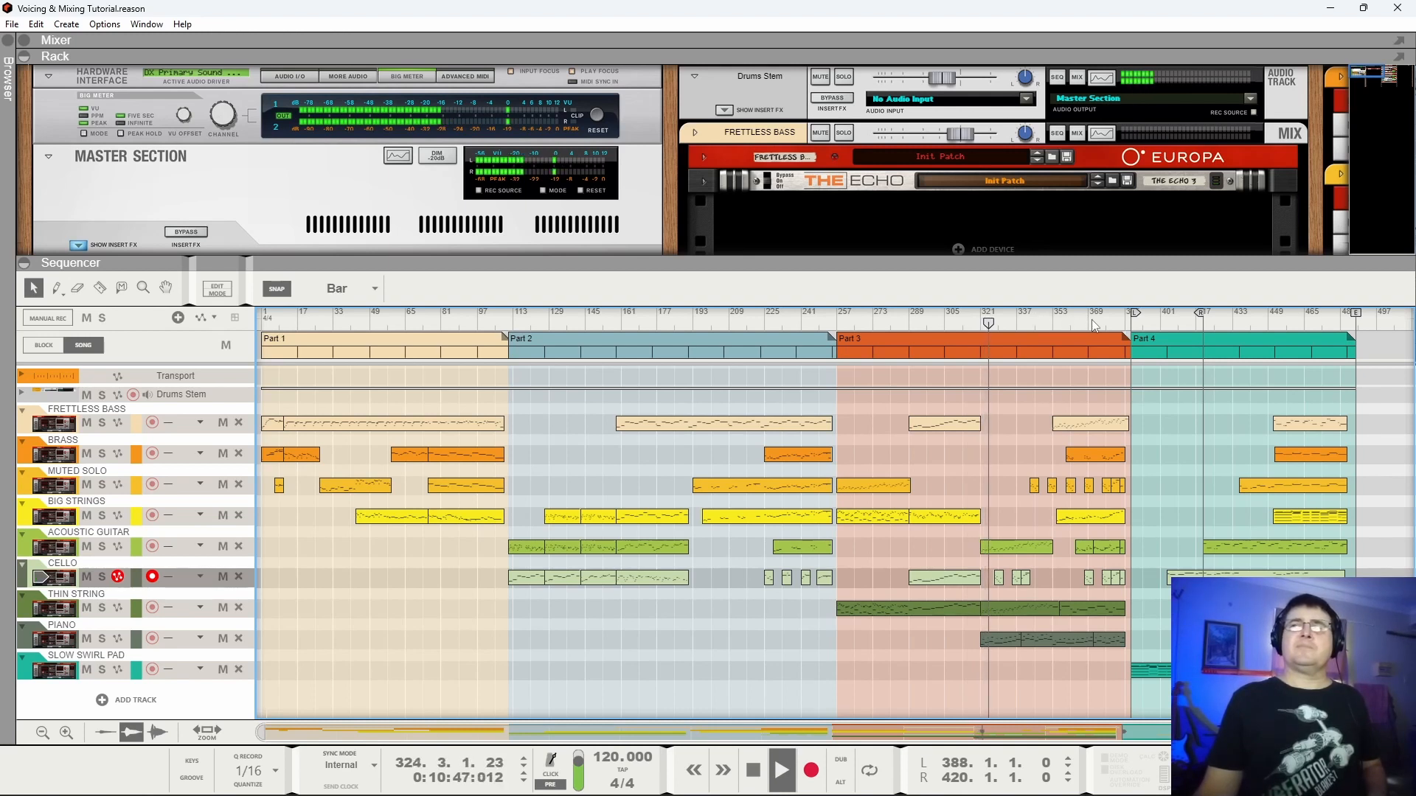
{"action": "left_click", "coordinate": [1126, 324]}
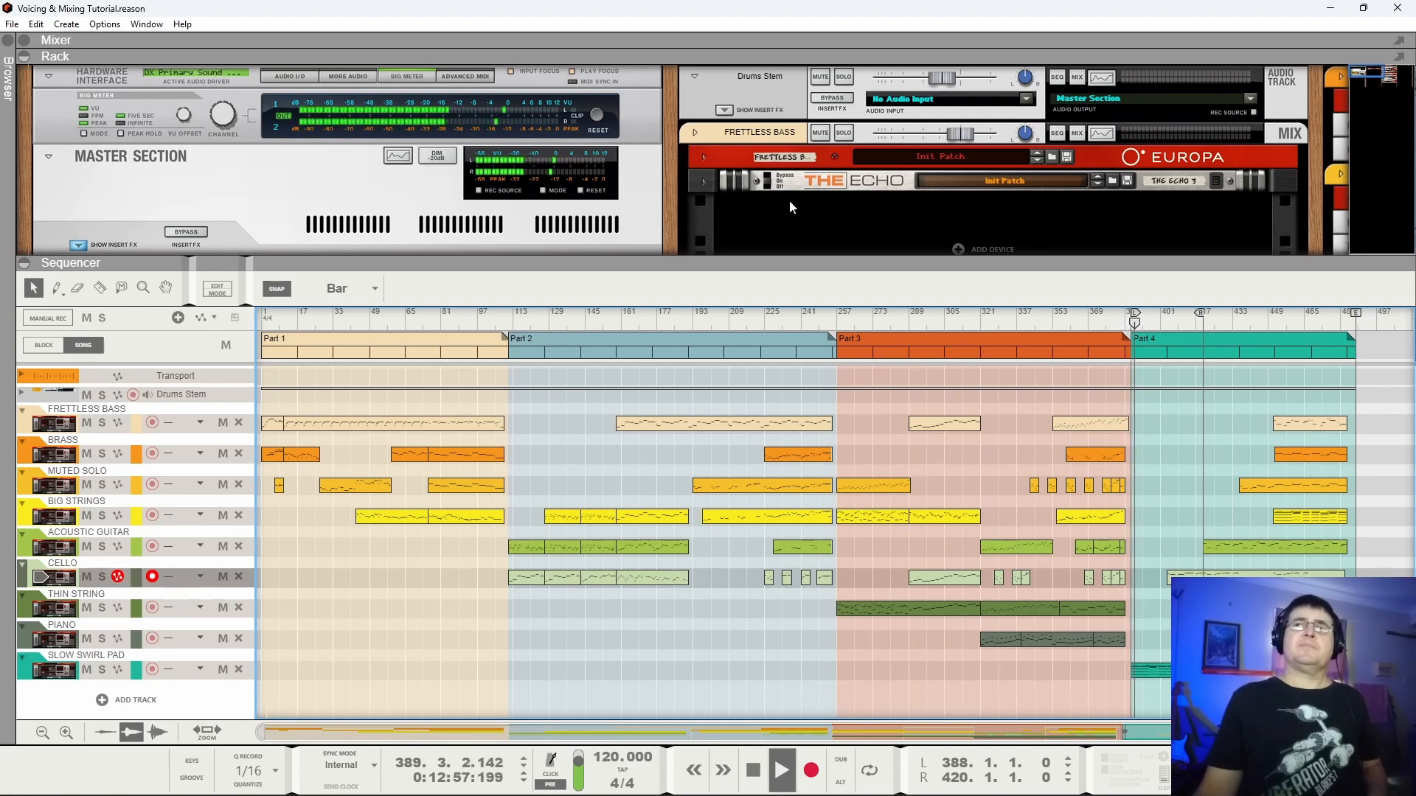
Bring the Slow Swirl Pad channel into view in the rack and lower its level slightly.
{"action": "left_click", "coordinate": [1399, 63]}
{"action": "scroll", "coordinate": [985, 101], "scroll_direction": "down", "scroll_amount": 10}
{"action": "scroll", "coordinate": [546, 202], "scroll_direction": "down", "scroll_amount": 10}
{"action": "scroll", "coordinate": [402, 209], "scroll_direction": "up", "scroll_amount": 3}
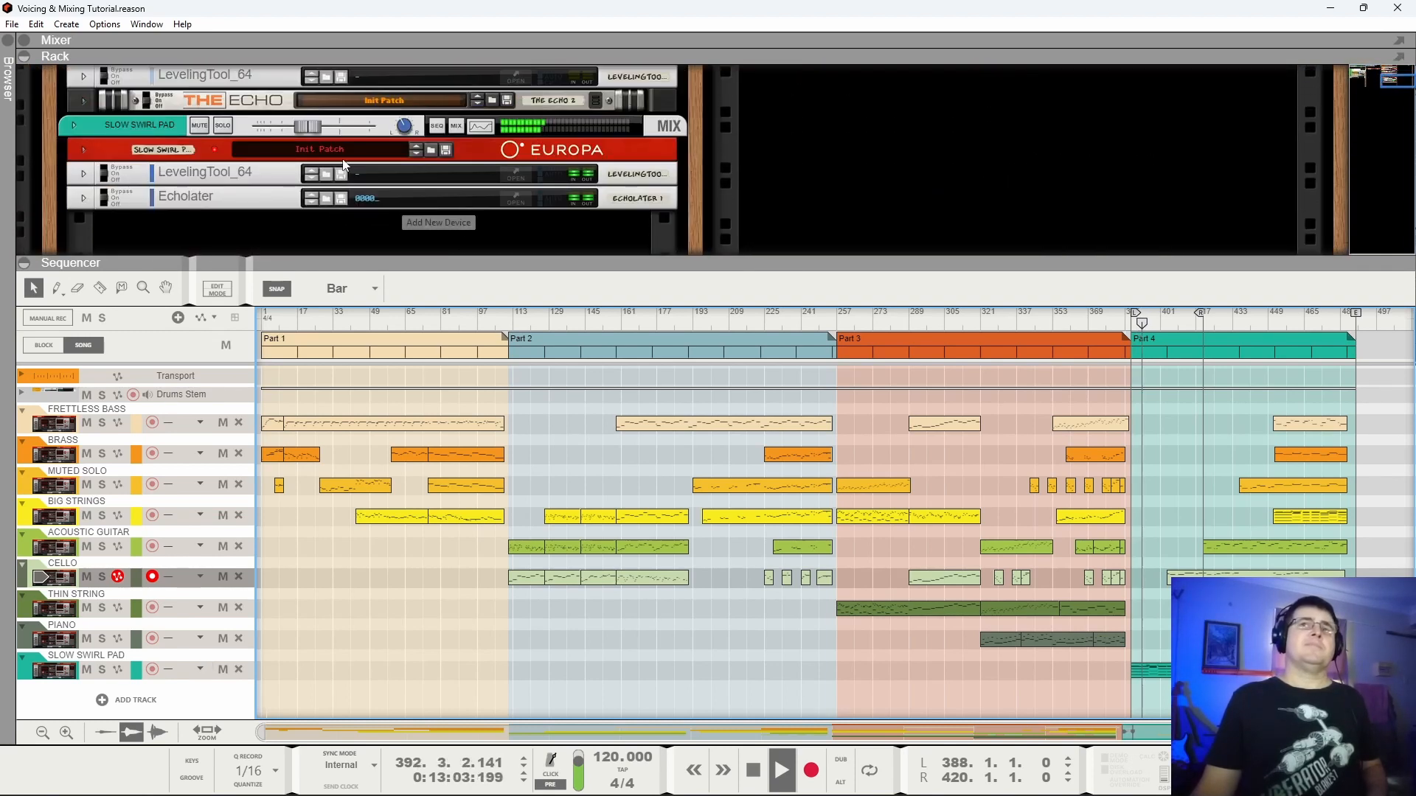
{"action": "scroll", "coordinate": [312, 135], "scroll_direction": "down", "scroll_amount": 1}
{"action": "left_click", "coordinate": [312, 135]}
{"action": "left_click_drag", "start_coordinate": [311, 135], "coordinate": [309, 137]}
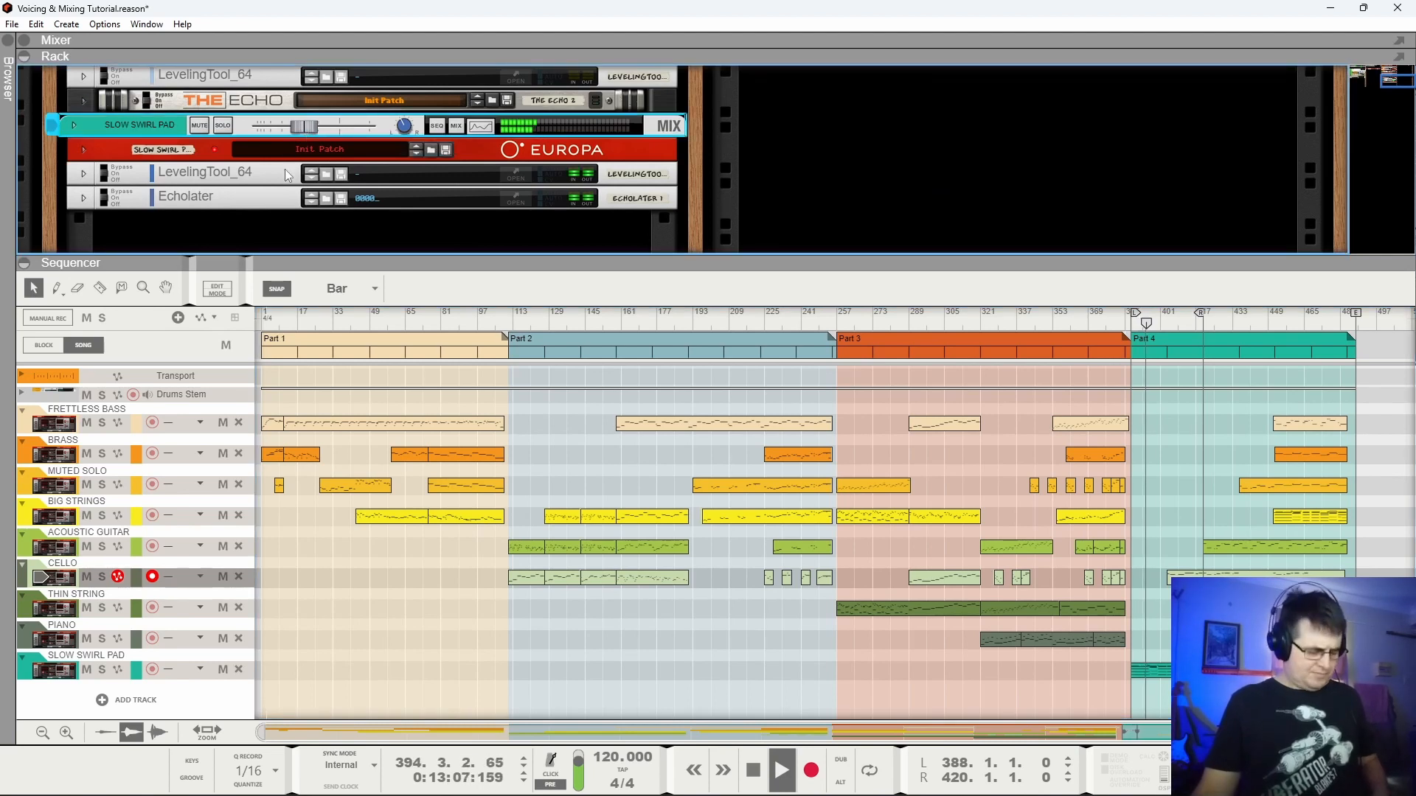
Set Slow Swirl Pad's high frequency EQ to 5.76 kHz and -0.95 dB, and close the Spectrum EQ.
{"action": "left_click", "coordinate": [480, 126]}
{"action": "left_click_drag", "start_coordinate": [1161, 124], "coordinate": [1164, 127]}
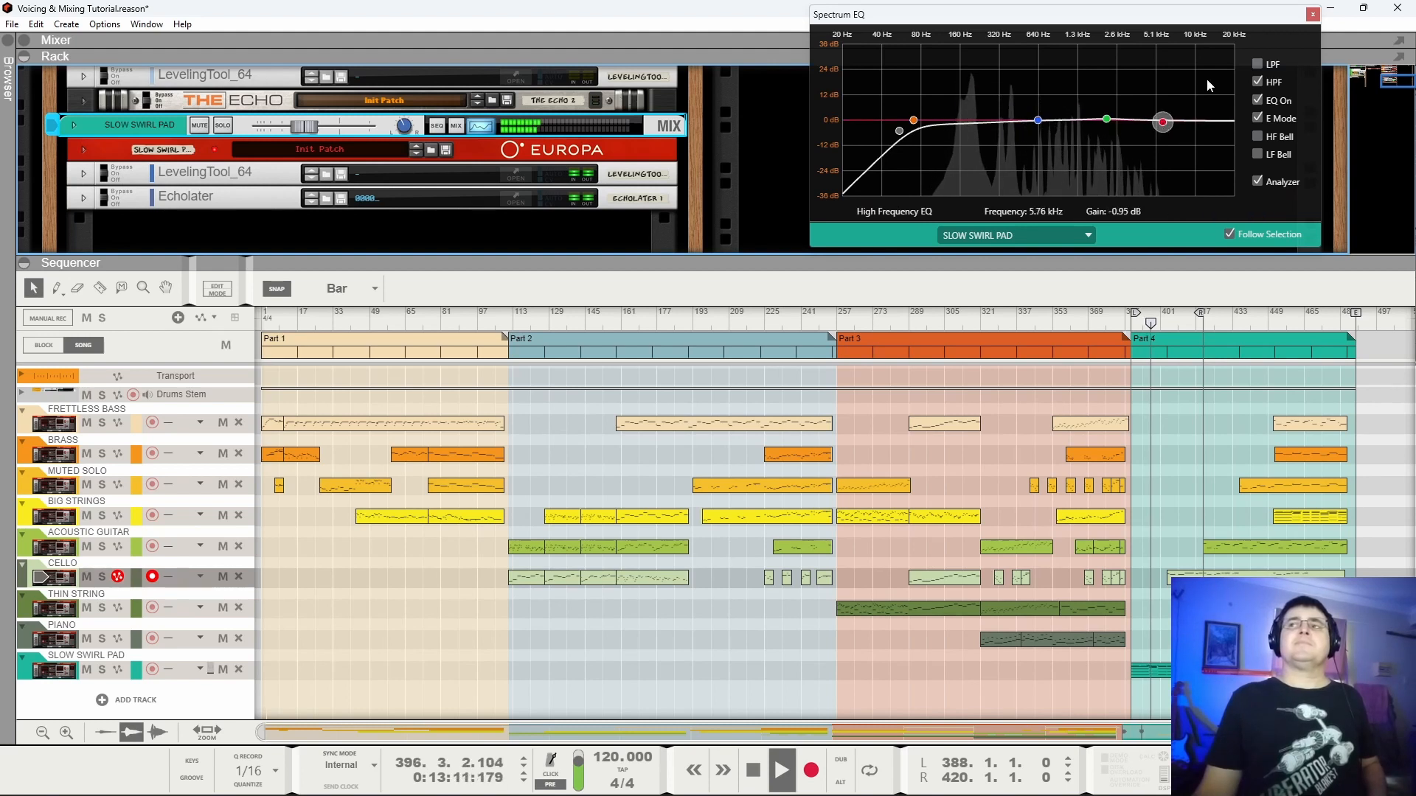
{"action": "left_click", "coordinate": [1106, 120]}
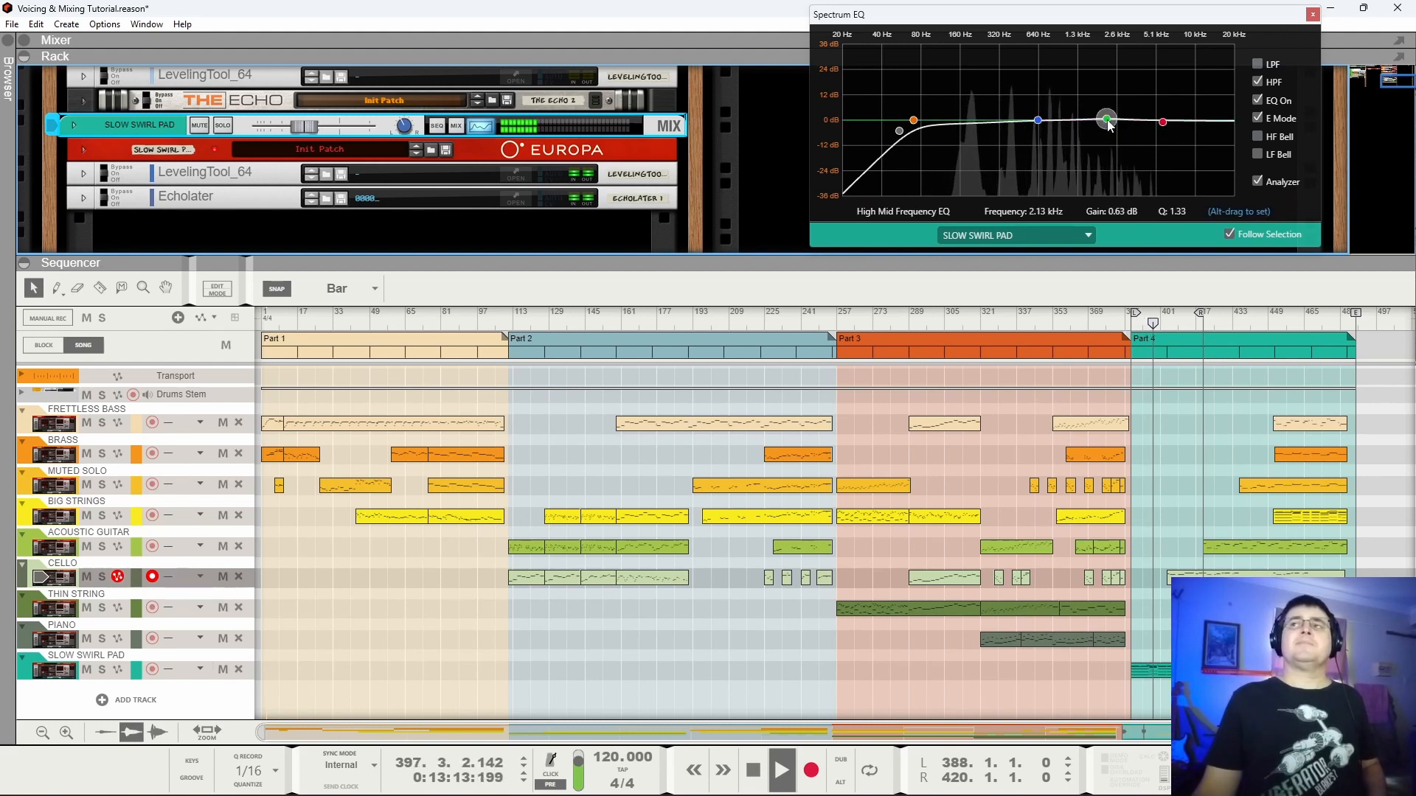
{"action": "left_click", "coordinate": [1163, 122]}
{"action": "left_click", "coordinate": [1314, 15]}
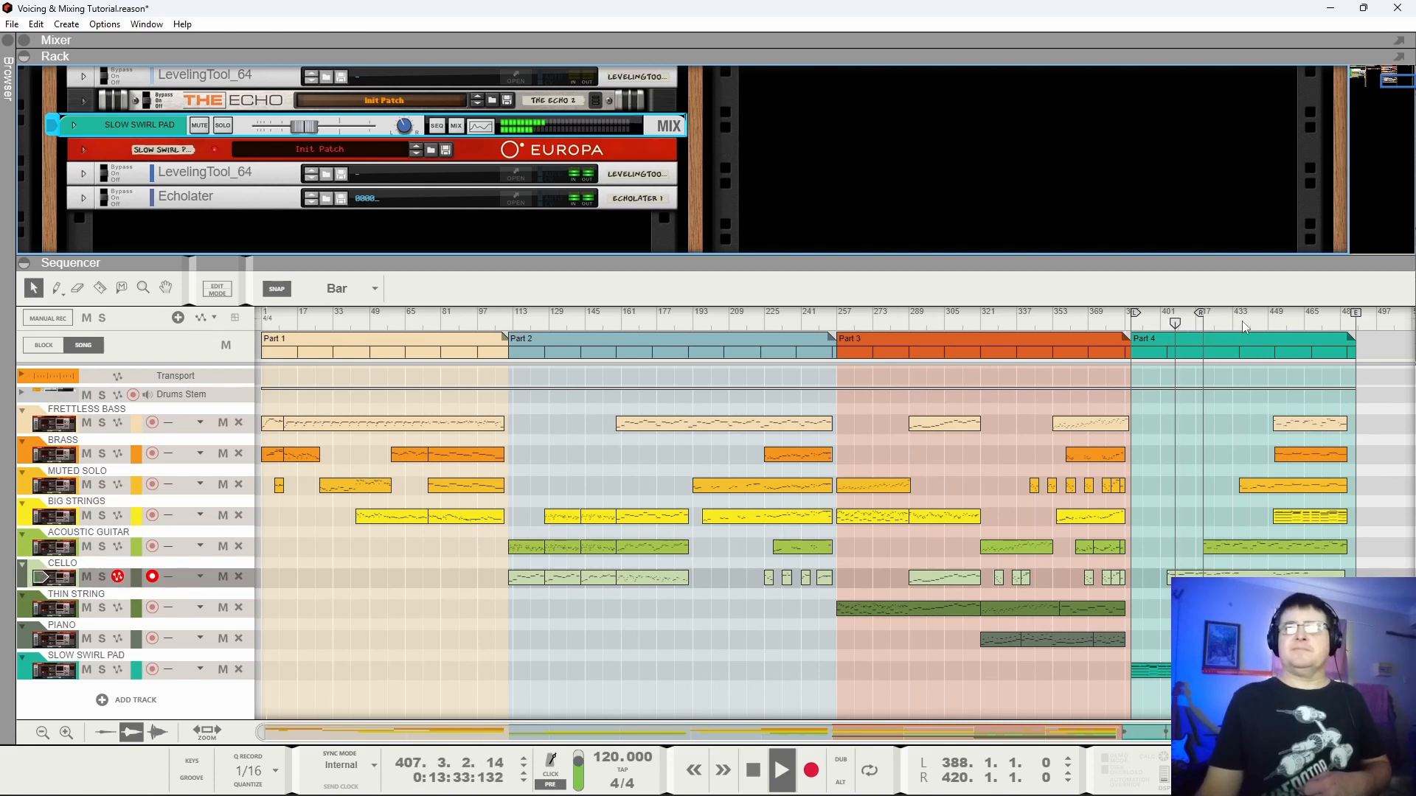
Play the middle of Part 4 and set Piano's high frequency EQ to 13.42 kHz and 2.22 dB.
{"action": "left_click", "coordinate": [1201, 325]}
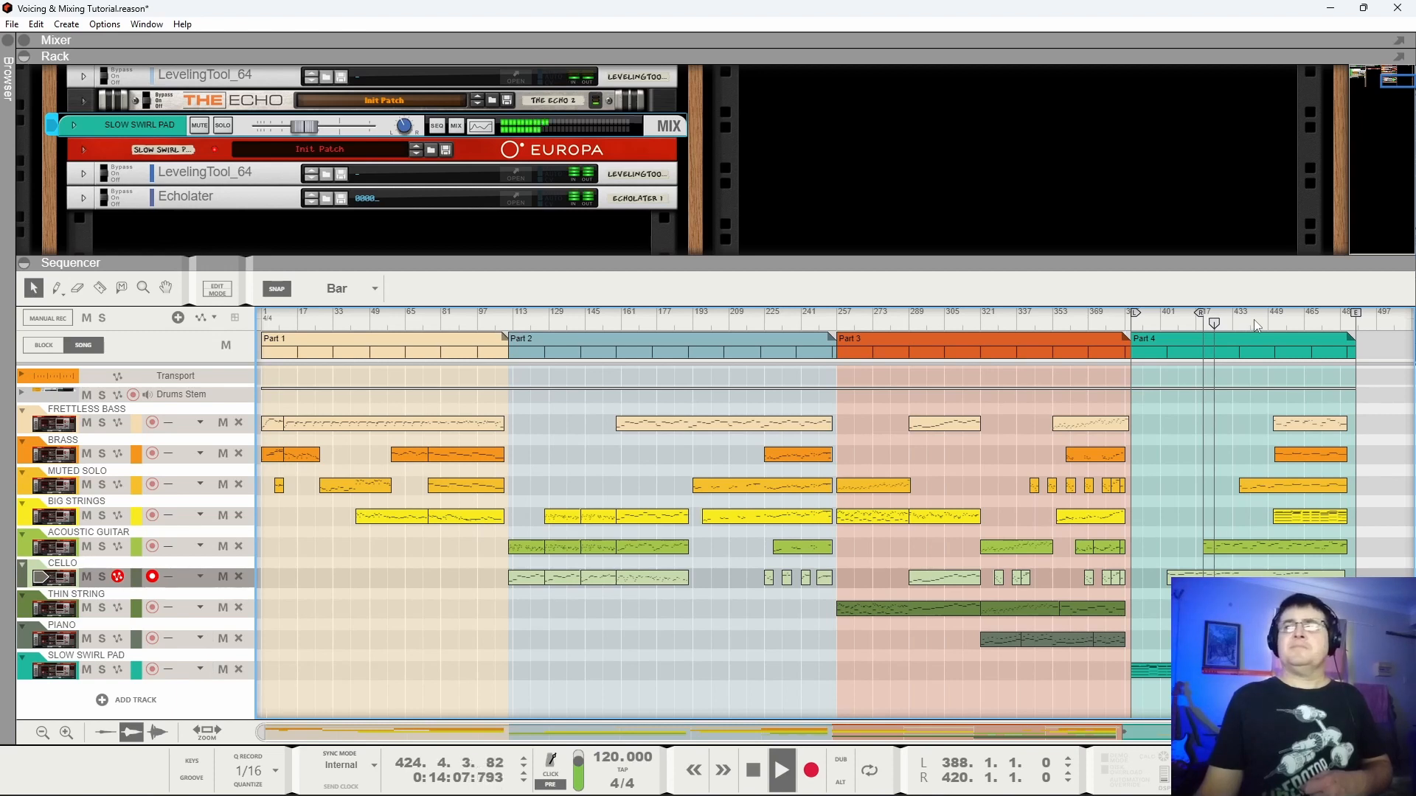
{"action": "key", "text": "F2"}
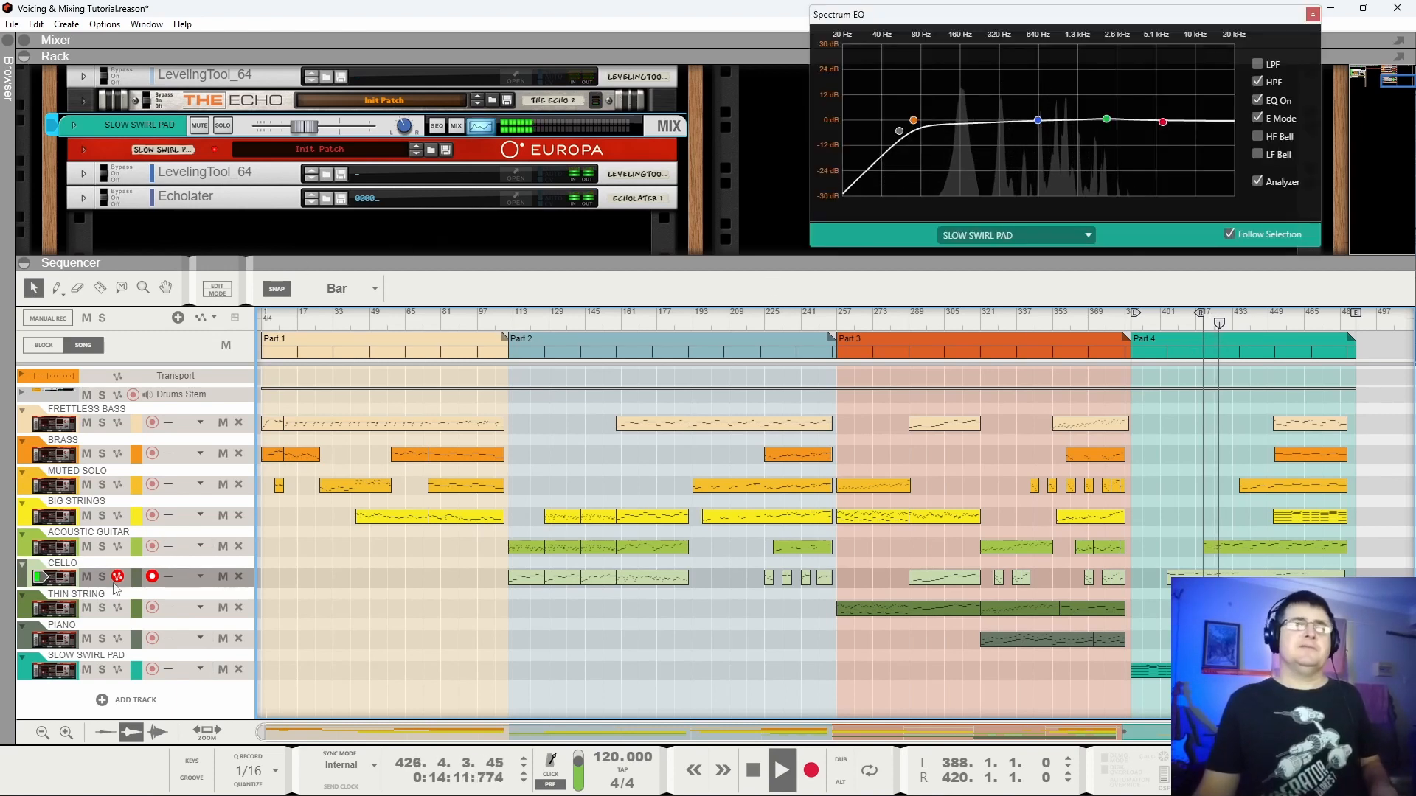
{"action": "key", "text": "Down"}
{"action": "key", "text": "Down"}
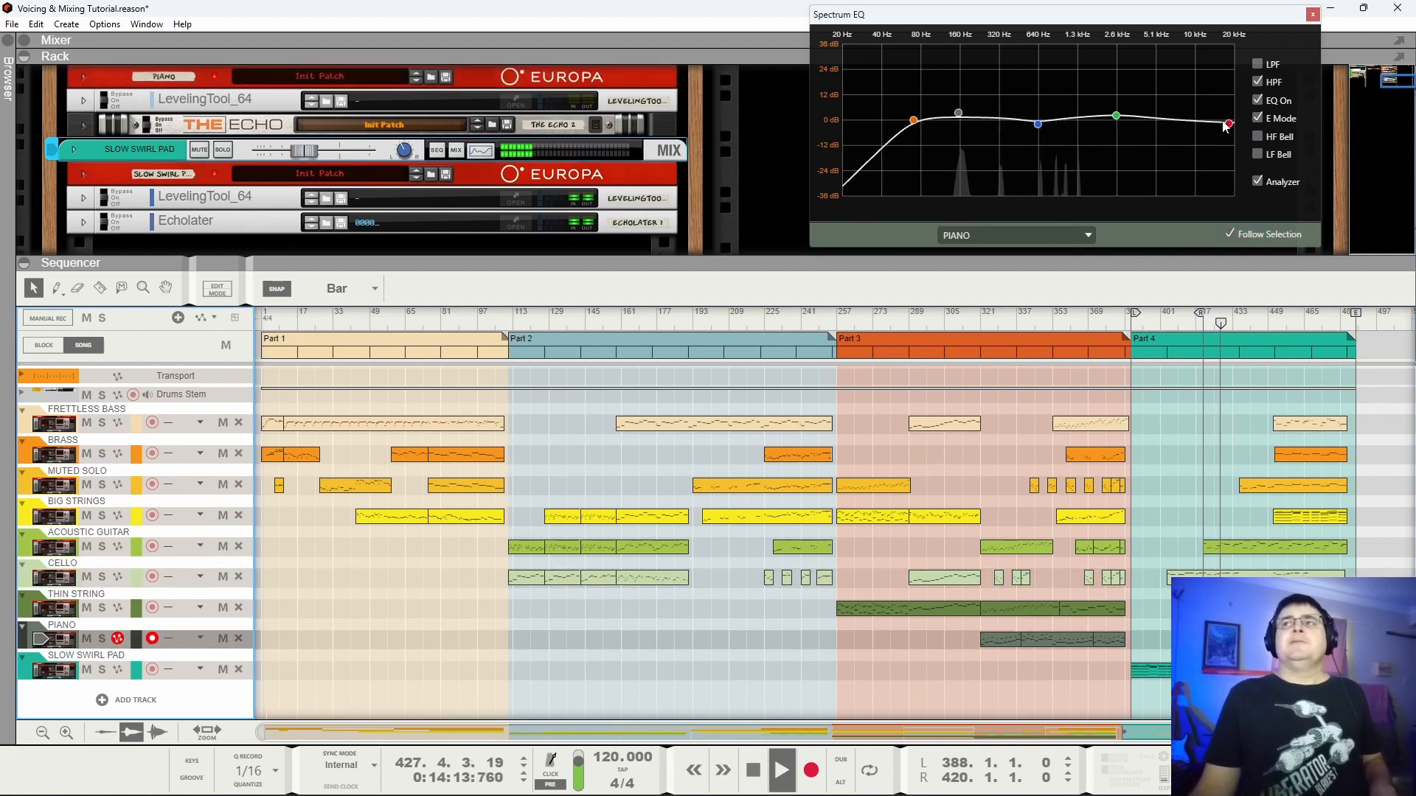
{"action": "left_click_drag", "start_coordinate": [1229, 124], "coordinate": [1217, 121]}
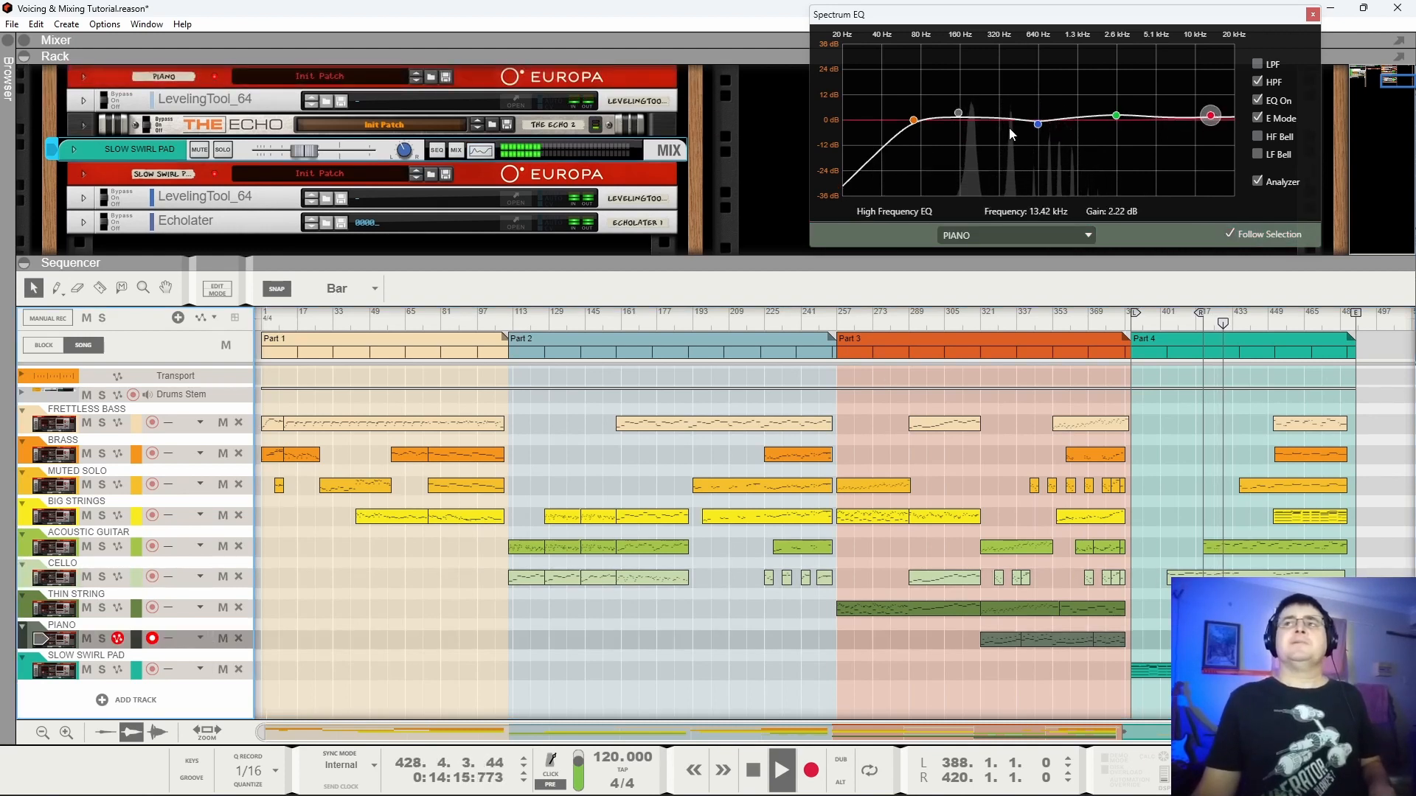
Set Piano's low mid EQ to 362.3 Hz and 1.27 dB, its low frequency EQ to 44.8 Hz and -1.59 dB, and save.
{"action": "left_click_drag", "start_coordinate": [961, 121], "coordinate": [927, 115]}
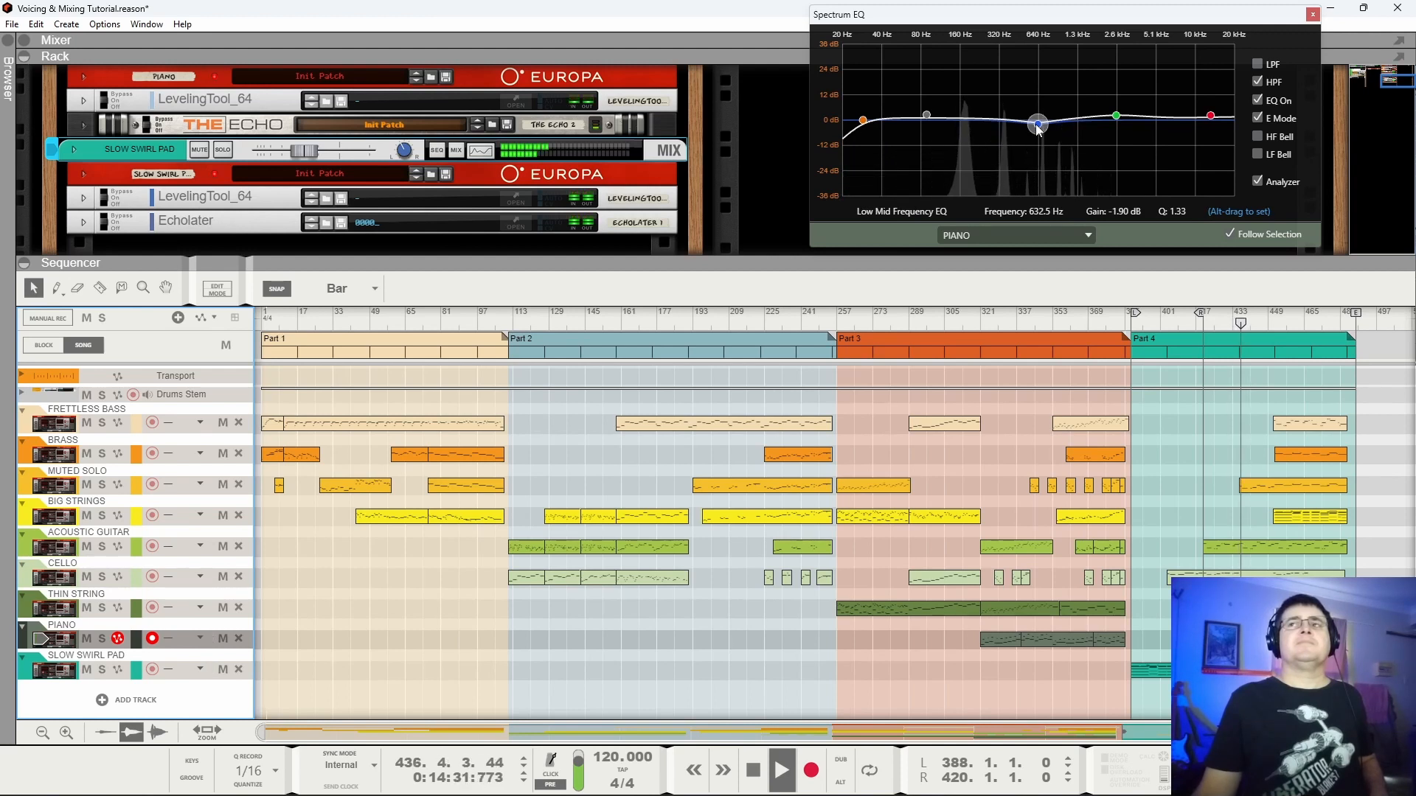
{"action": "left_click", "coordinate": [928, 116]}
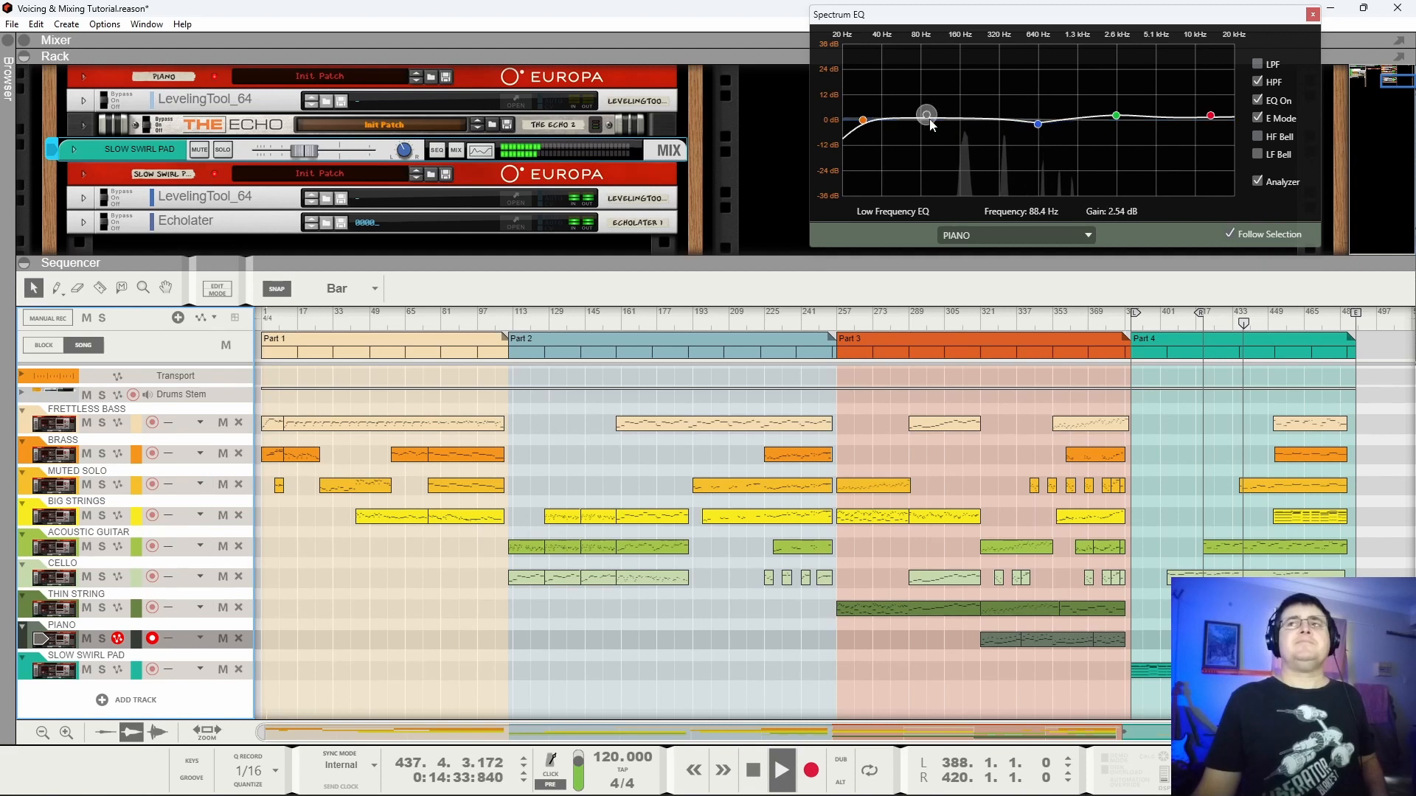
{"action": "left_click_drag", "start_coordinate": [1037, 124], "coordinate": [889, 127]}
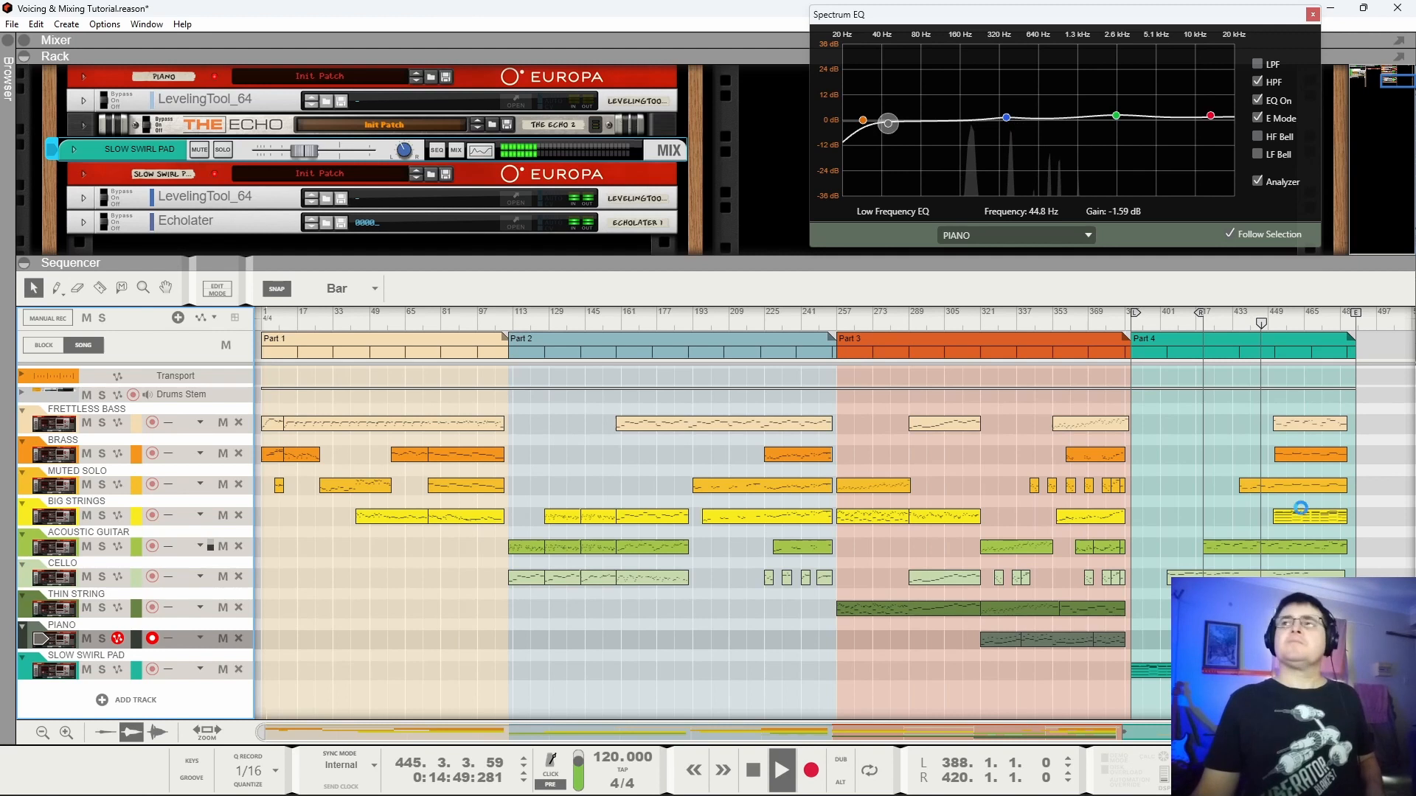
{"action": "key", "text": "ctrl+s"}
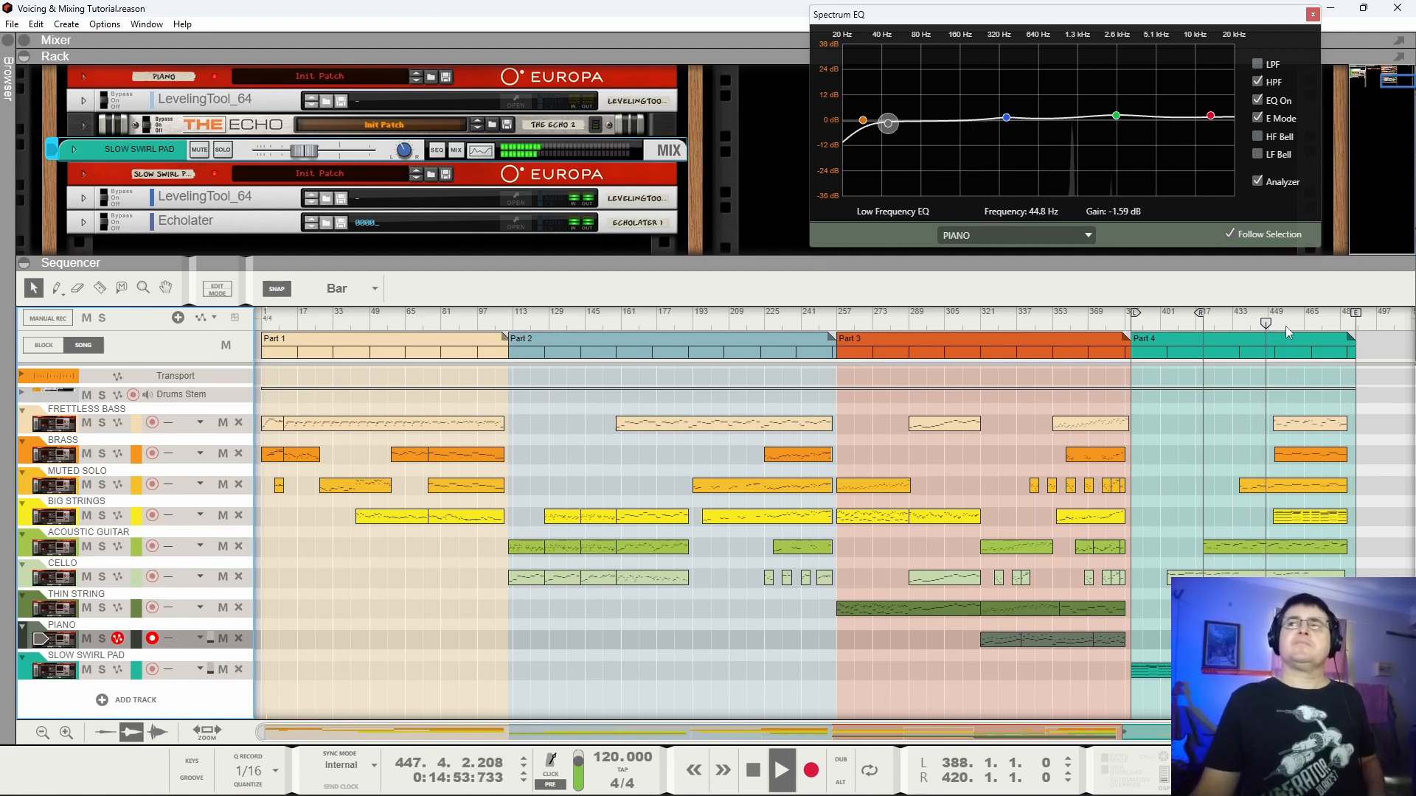
Set Piano's high frequency EQ to 2.94 kHz and 5.71 dB, its low frequency EQ to 40.0 Hz and -4.44 dB, and save.
{"action": "left_click", "coordinate": [1118, 118]}
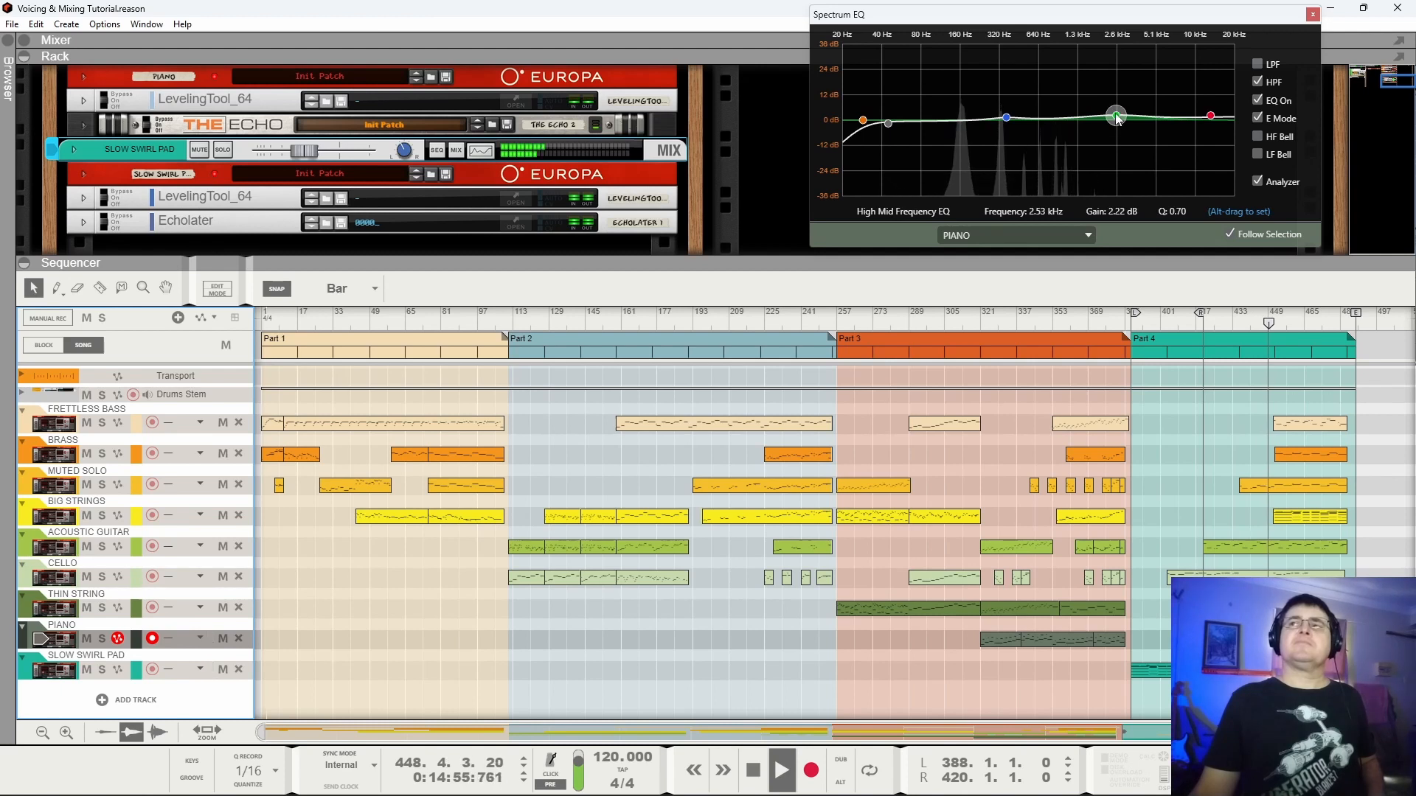
{"action": "left_click_drag", "start_coordinate": [1207, 118], "coordinate": [1131, 118]}
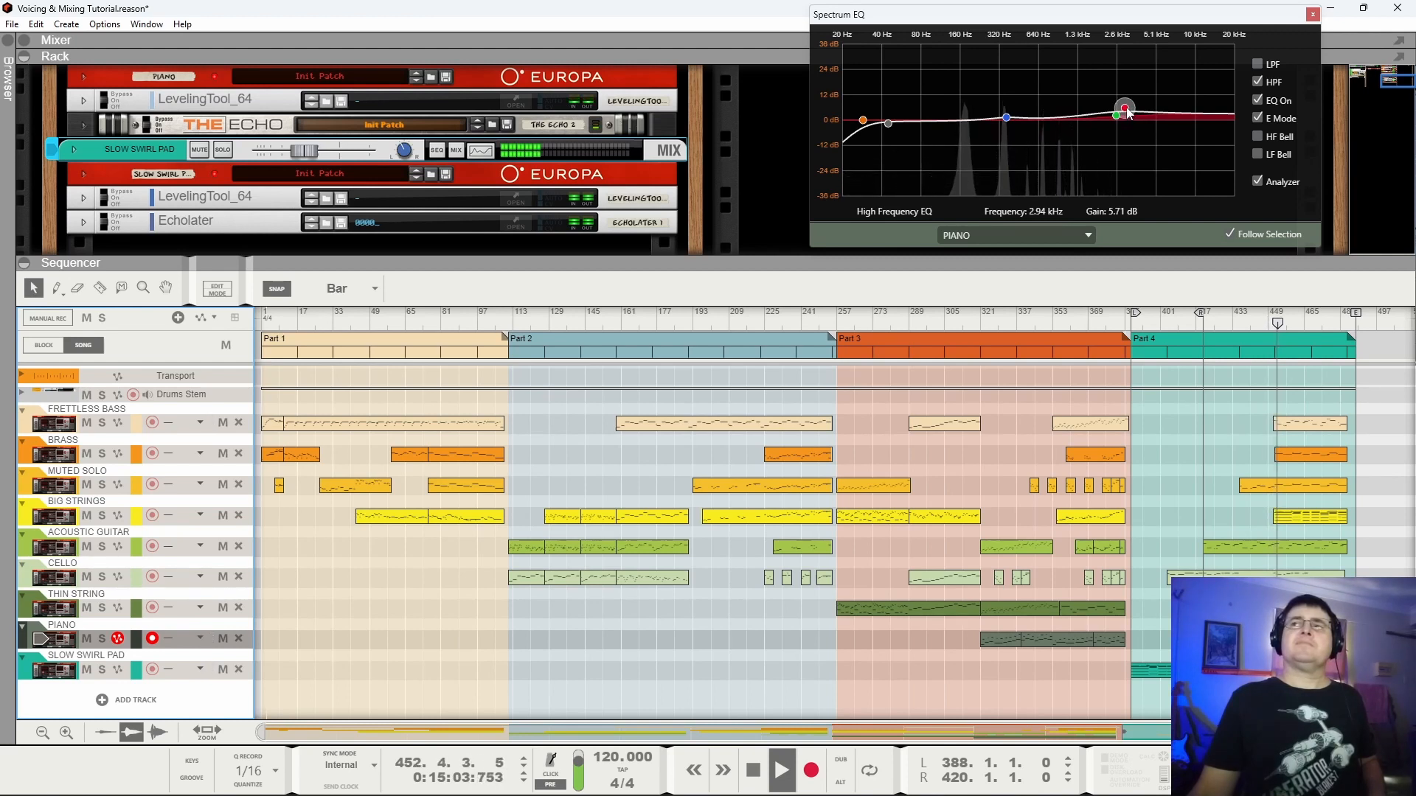
{"action": "left_click_drag", "start_coordinate": [888, 123], "coordinate": [884, 136]}
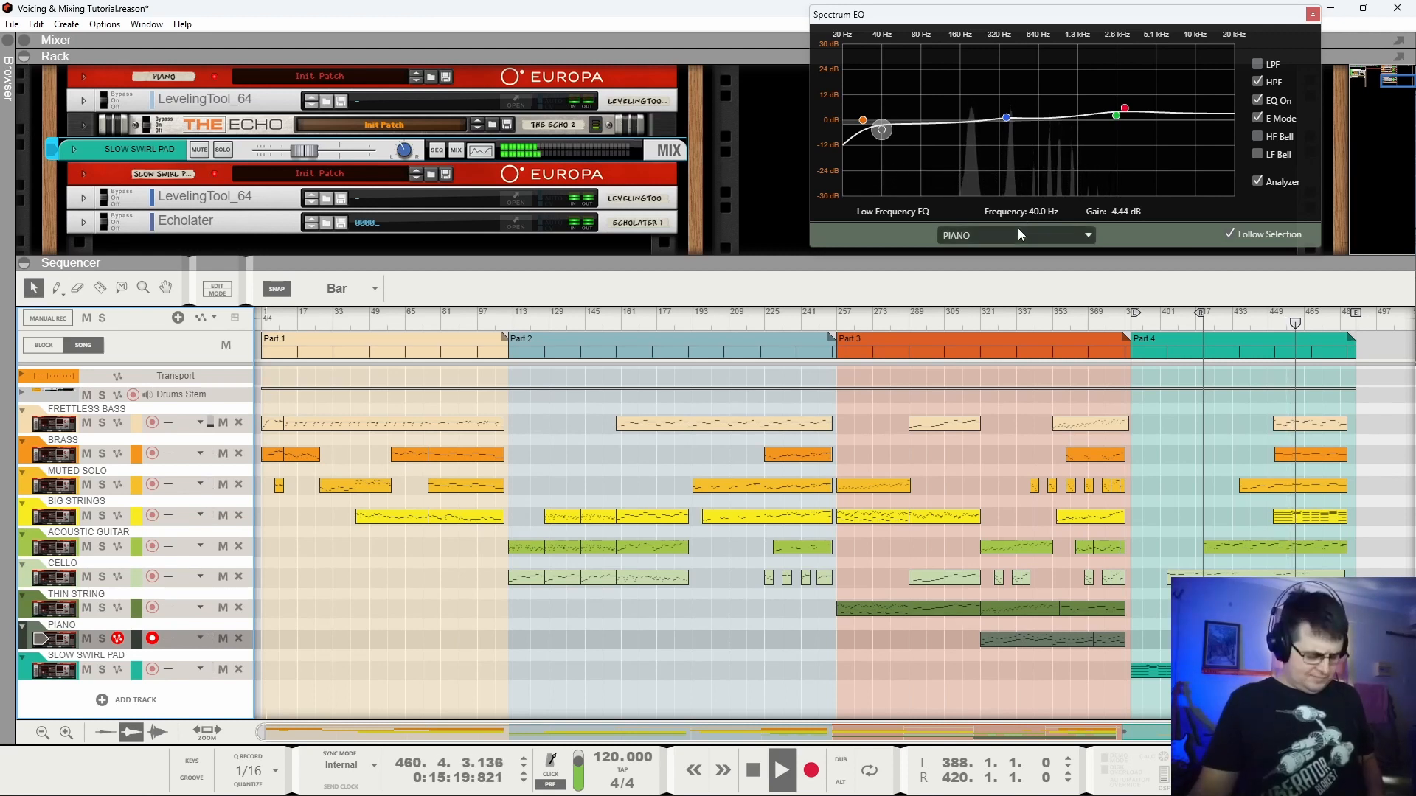
{"action": "key", "text": "ctrl+s"}
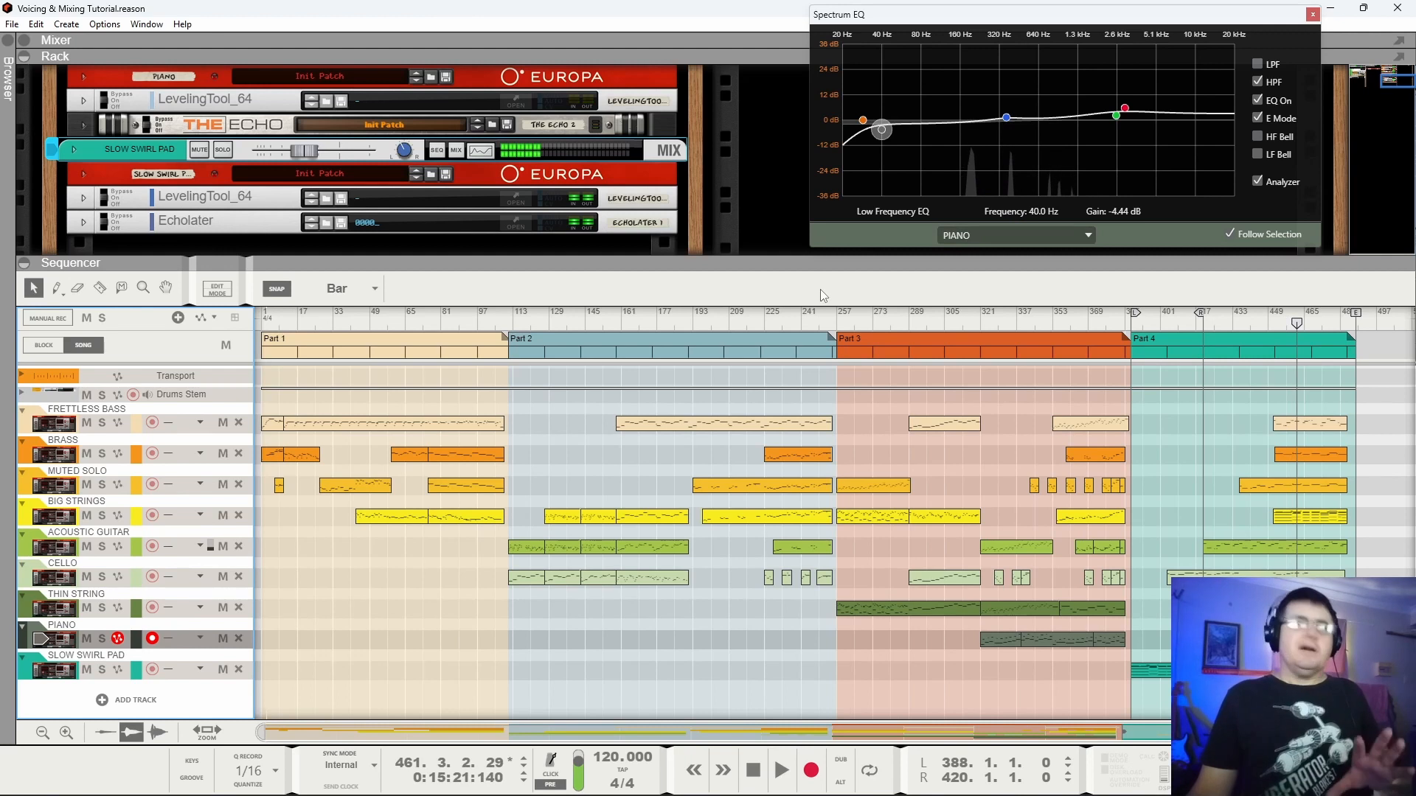
Play the last bars of Part 4 through to the song's end and close the Spectrum EQ.
{"action": "left_click", "coordinate": [251, 327]}
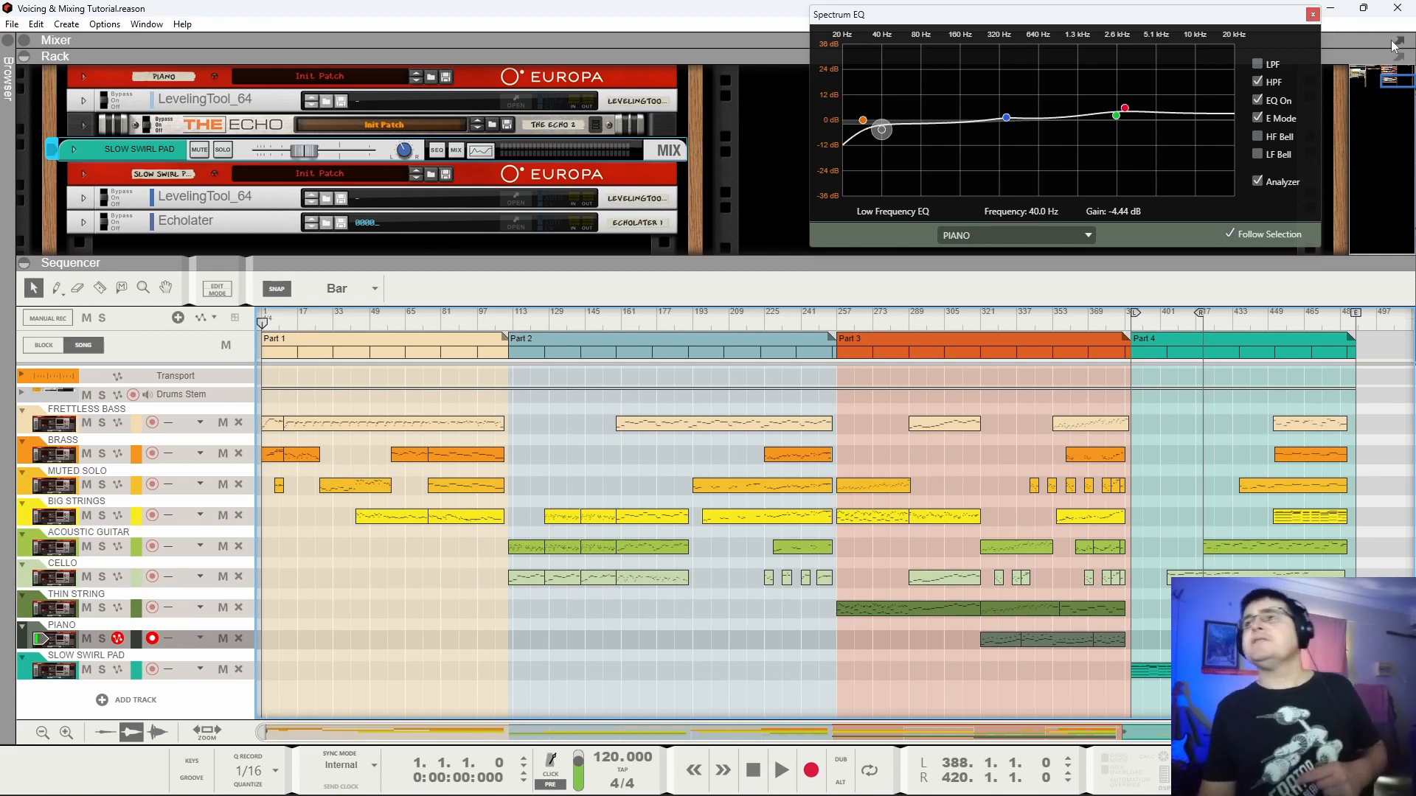
{"action": "left_click", "coordinate": [1360, 328]}
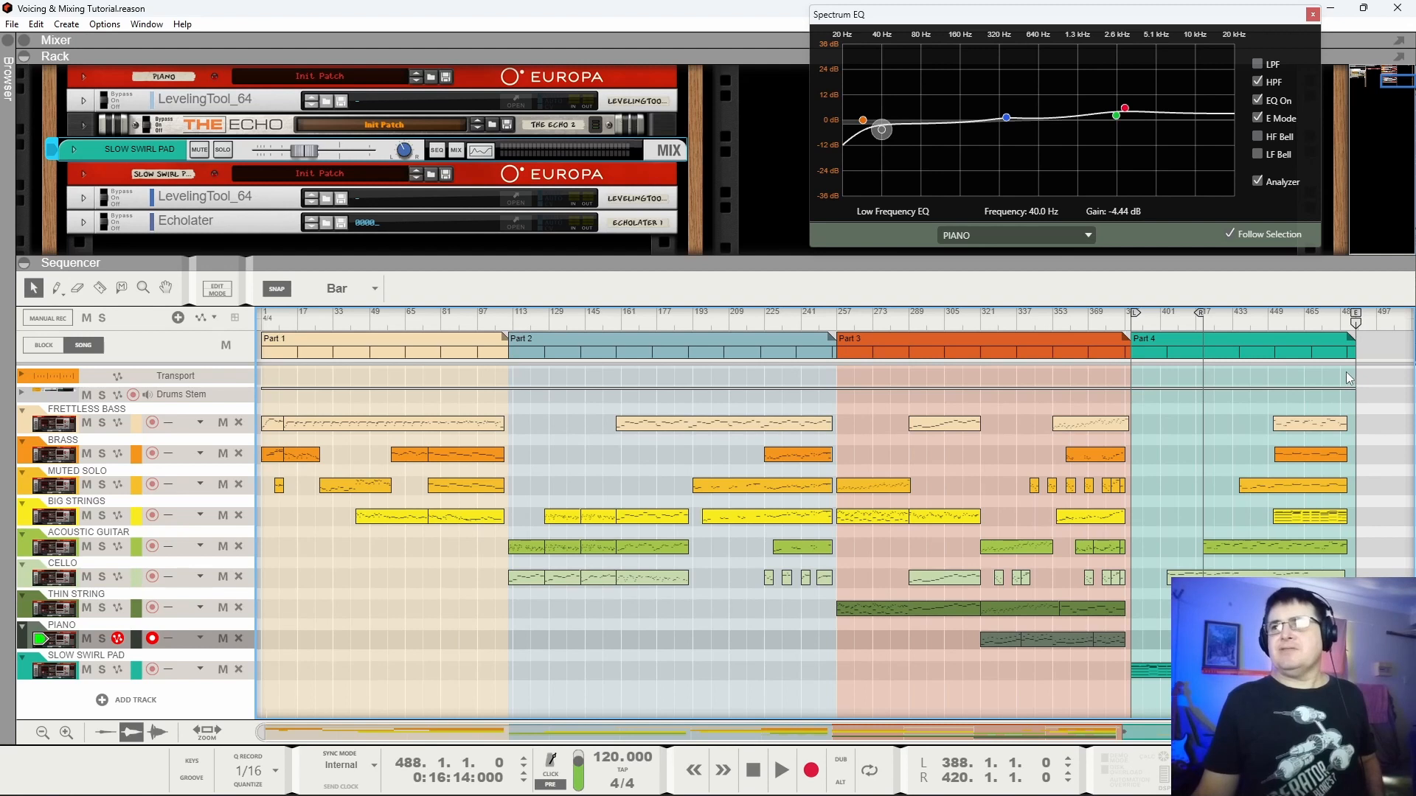
{"action": "left_click", "coordinate": [1338, 327]}
{"action": "key", "text": "space"}
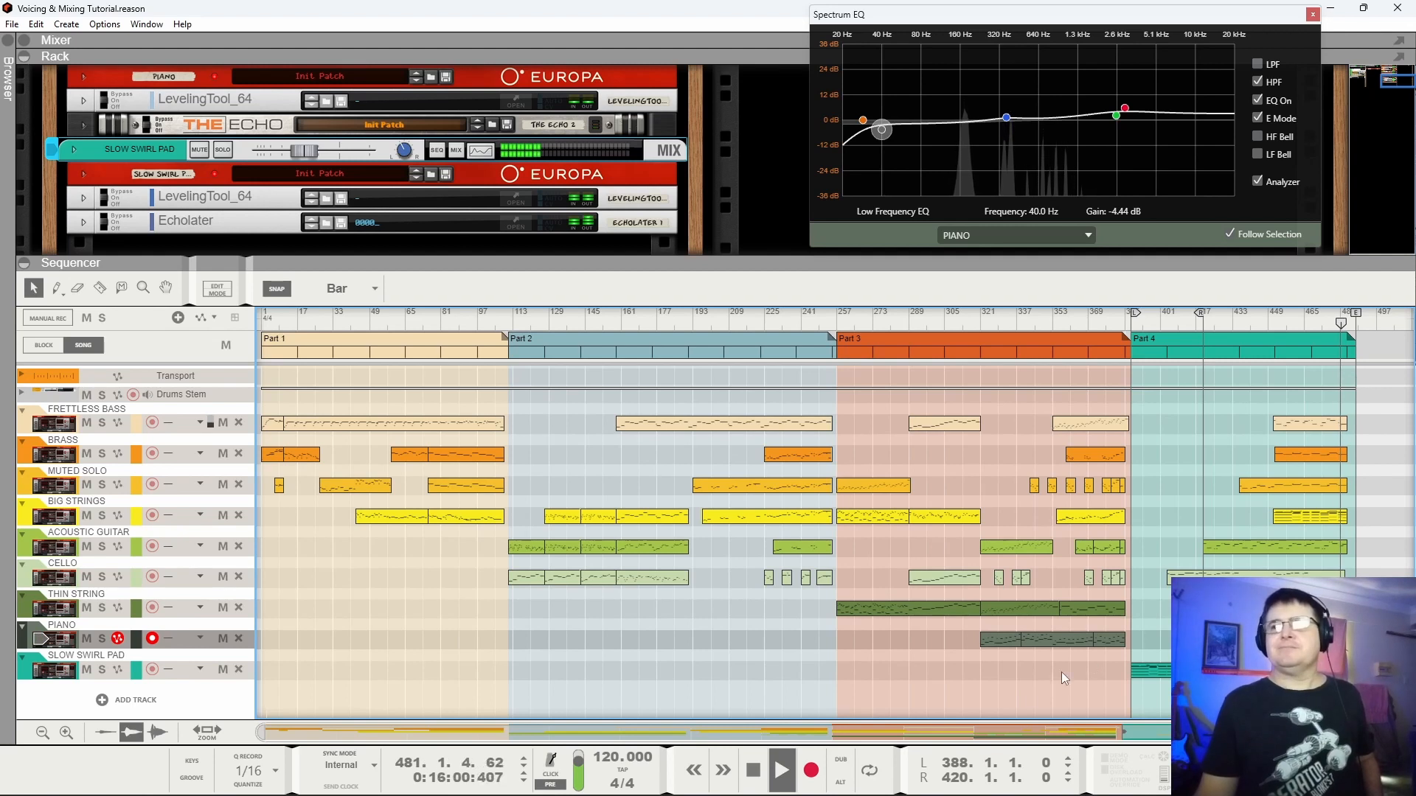
{"action": "left_click_drag", "start_coordinate": [258, 732], "coordinate": [959, 732]}
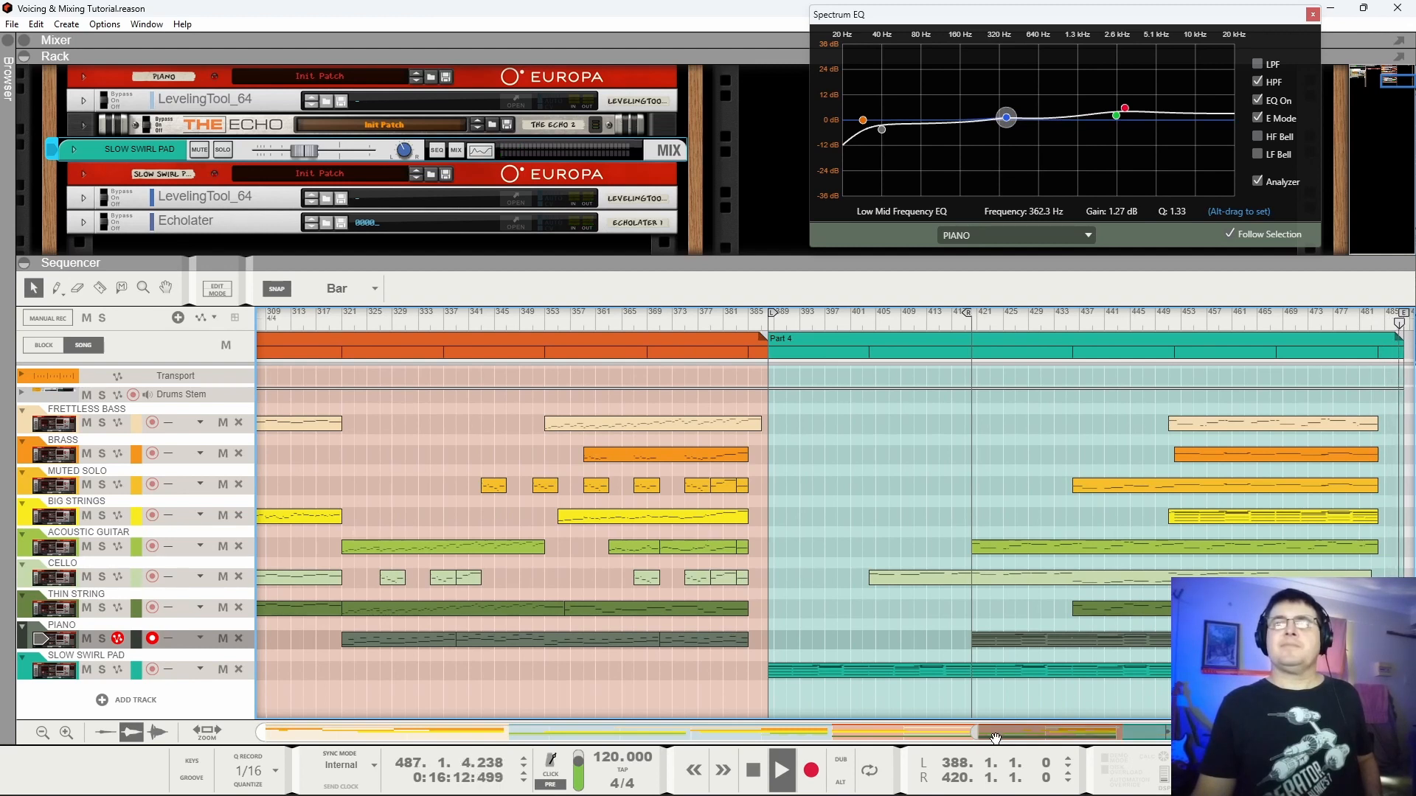
{"action": "key", "text": "space"}
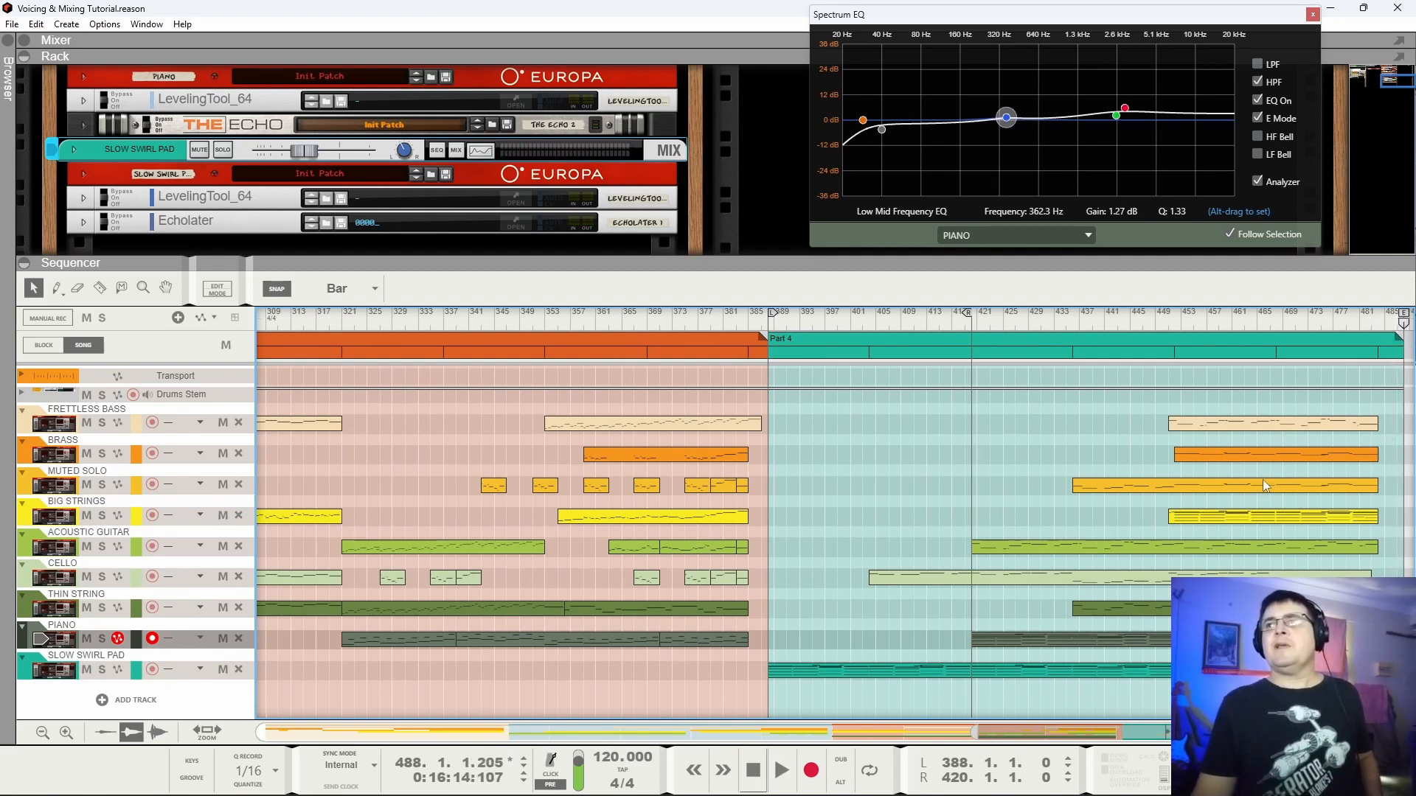
{"action": "left_click", "coordinate": [1313, 14]}
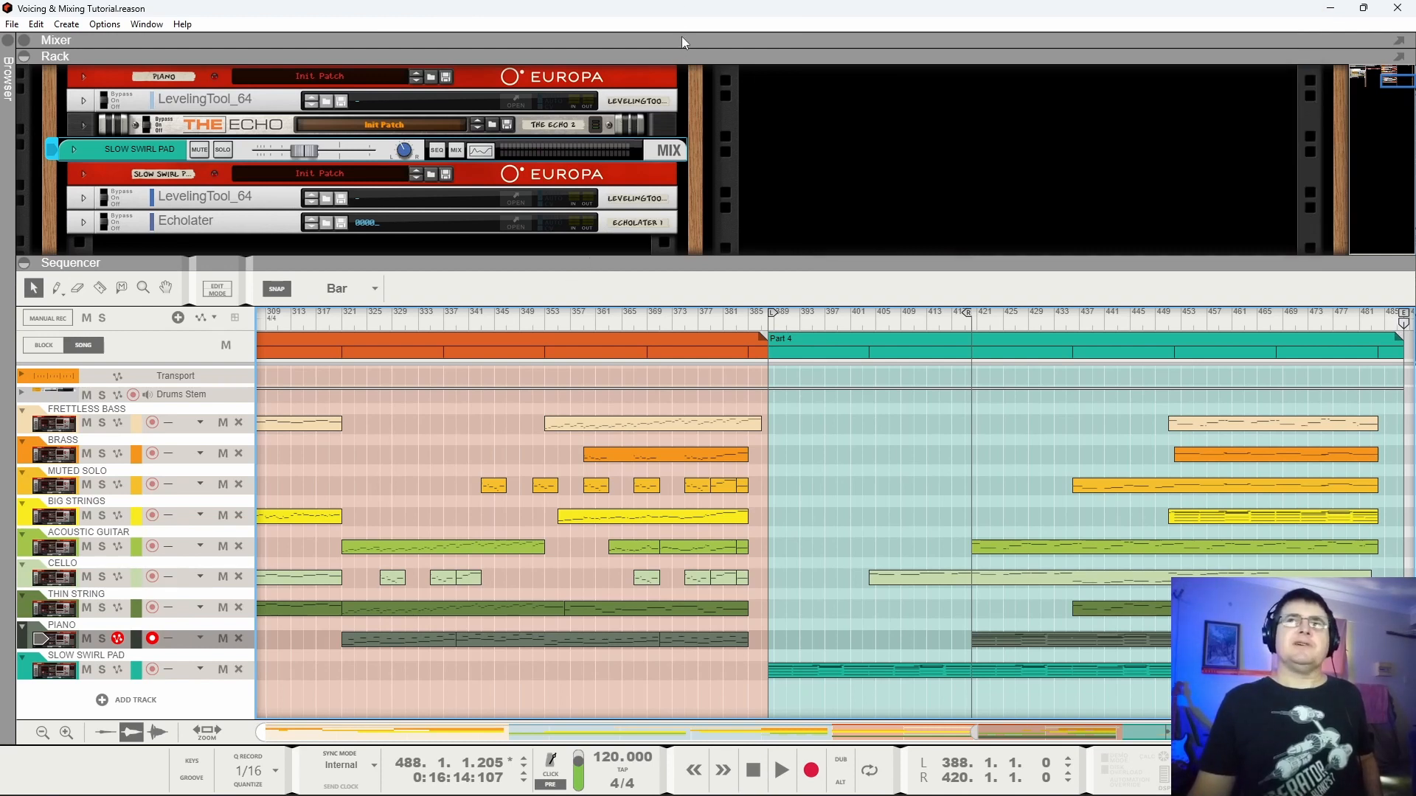
Show the mixer and create a Master Level automation lane for the Master Section in the sequencer.
{"action": "left_click_drag", "start_coordinate": [551, 53], "coordinate": [554, 264]}
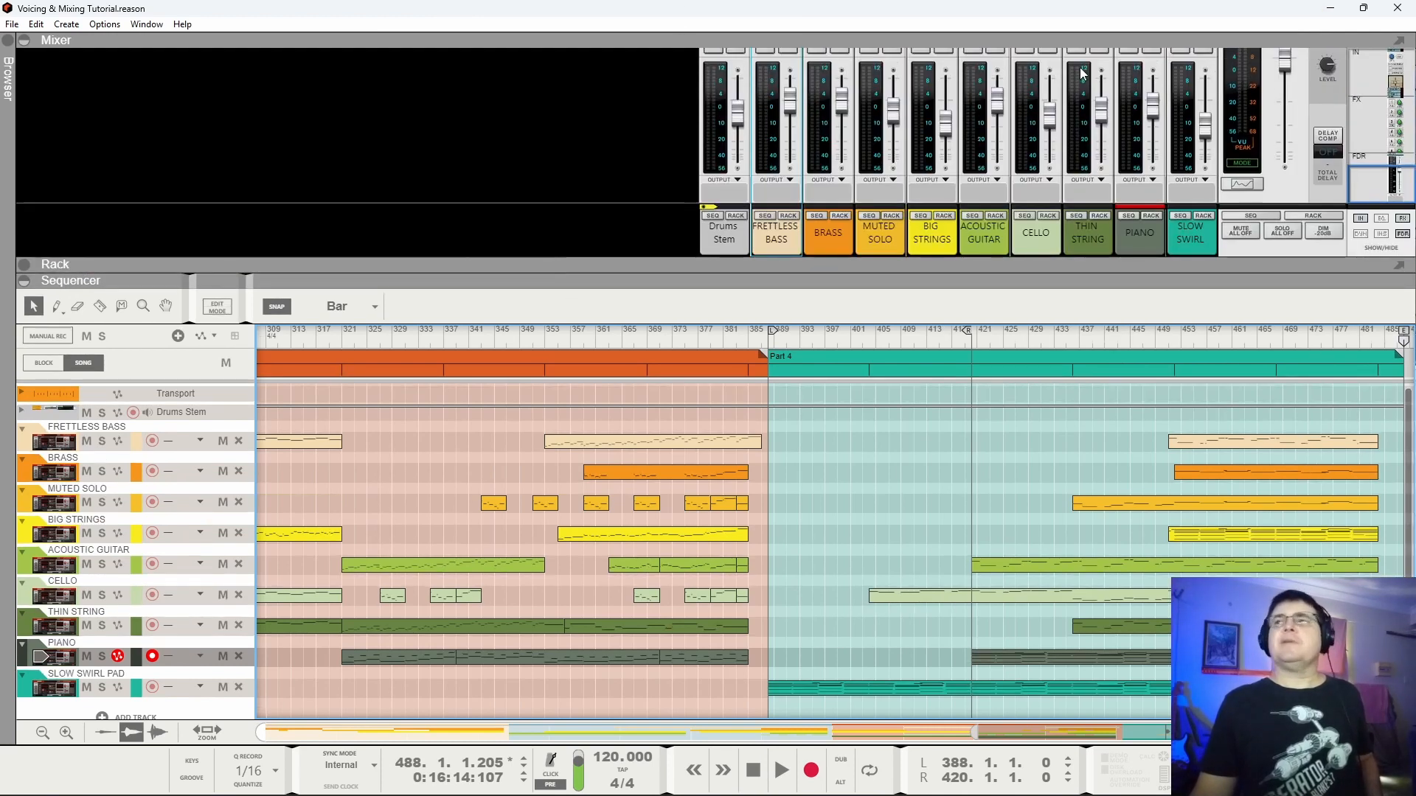
{"action": "left_click", "coordinate": [1284, 65]}
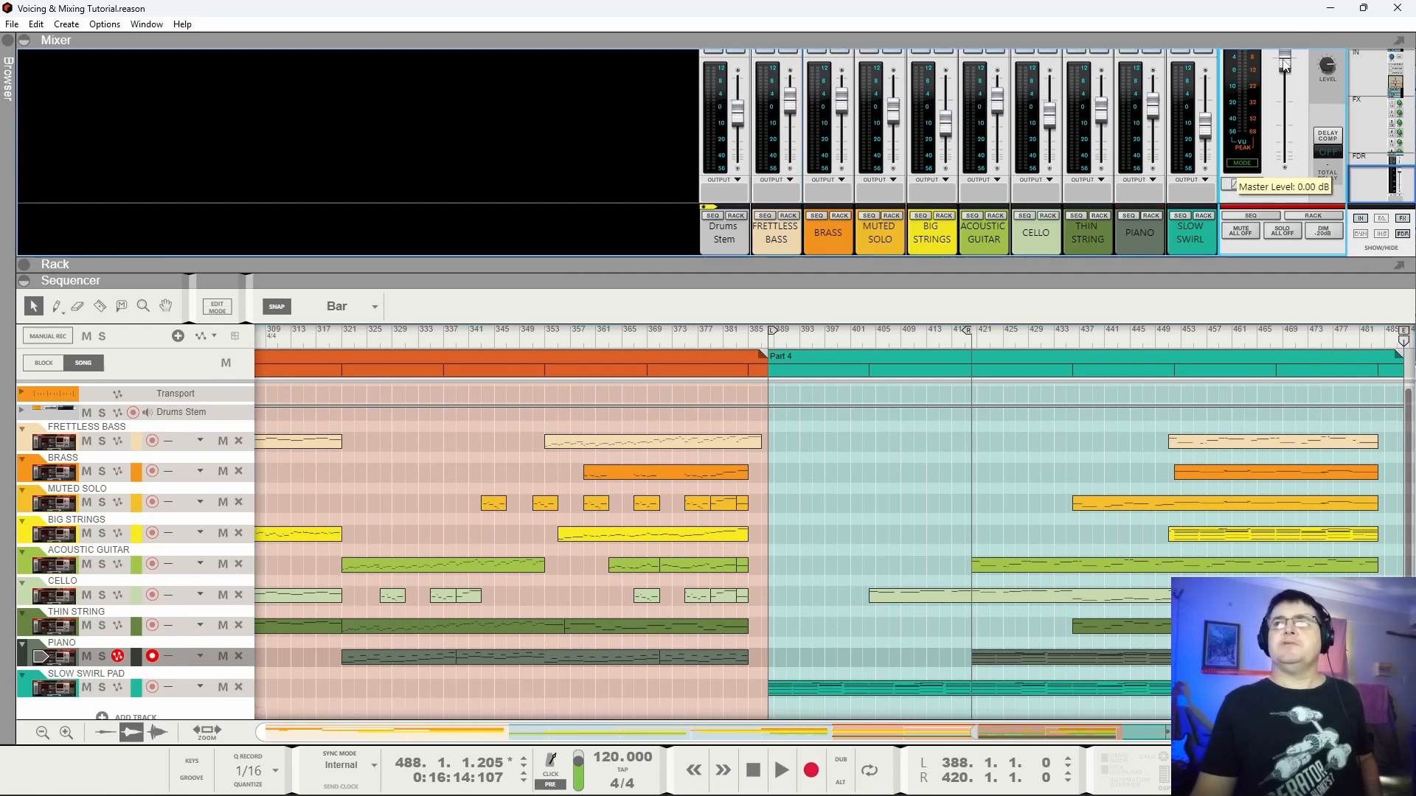
{"action": "right_click", "coordinate": [1285, 65]}
{"action": "left_click", "coordinate": [1299, 68]}
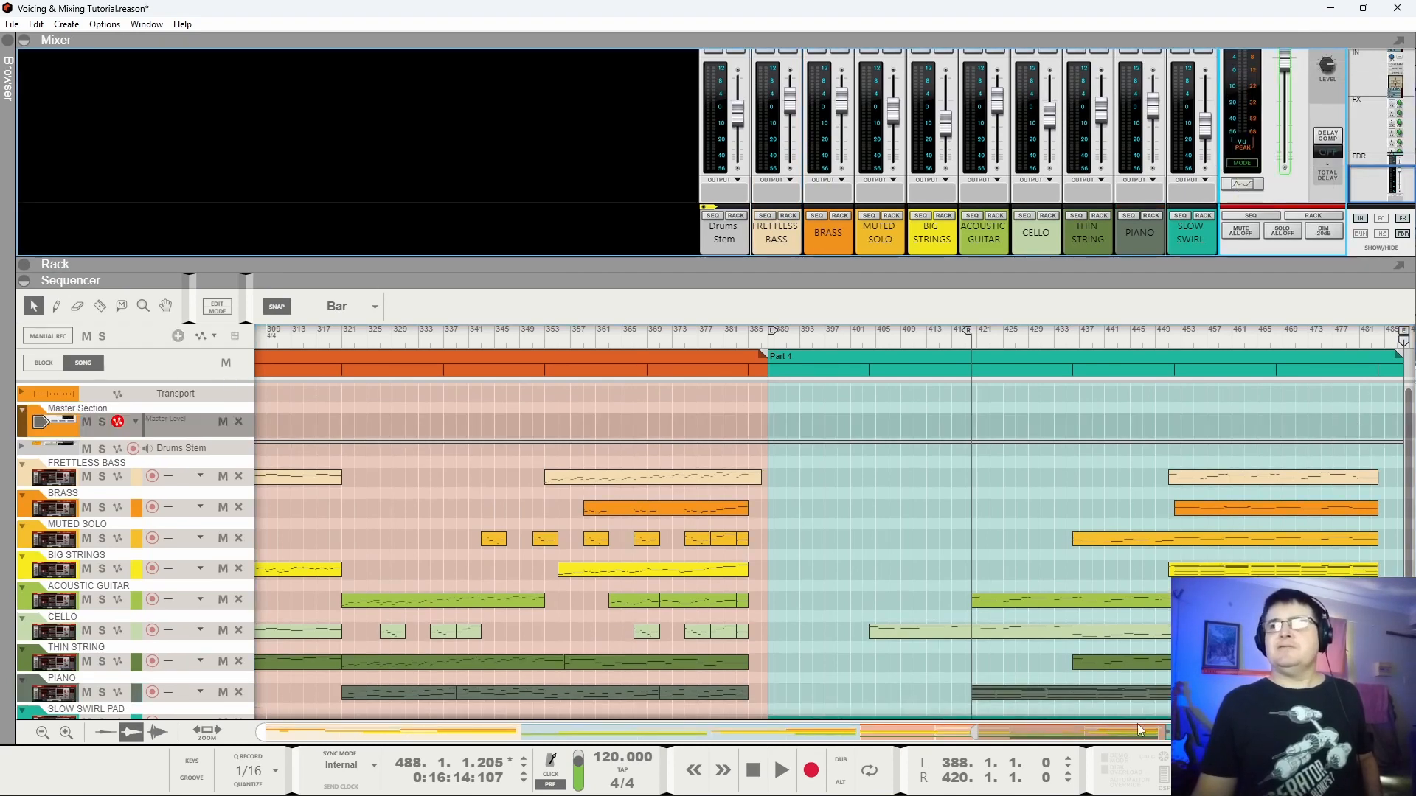
Draw a two-bar Master Level automation clip starting at bar 487, around the end of Part 4.
{"action": "left_click_drag", "start_coordinate": [972, 735], "coordinate": [1124, 734]}
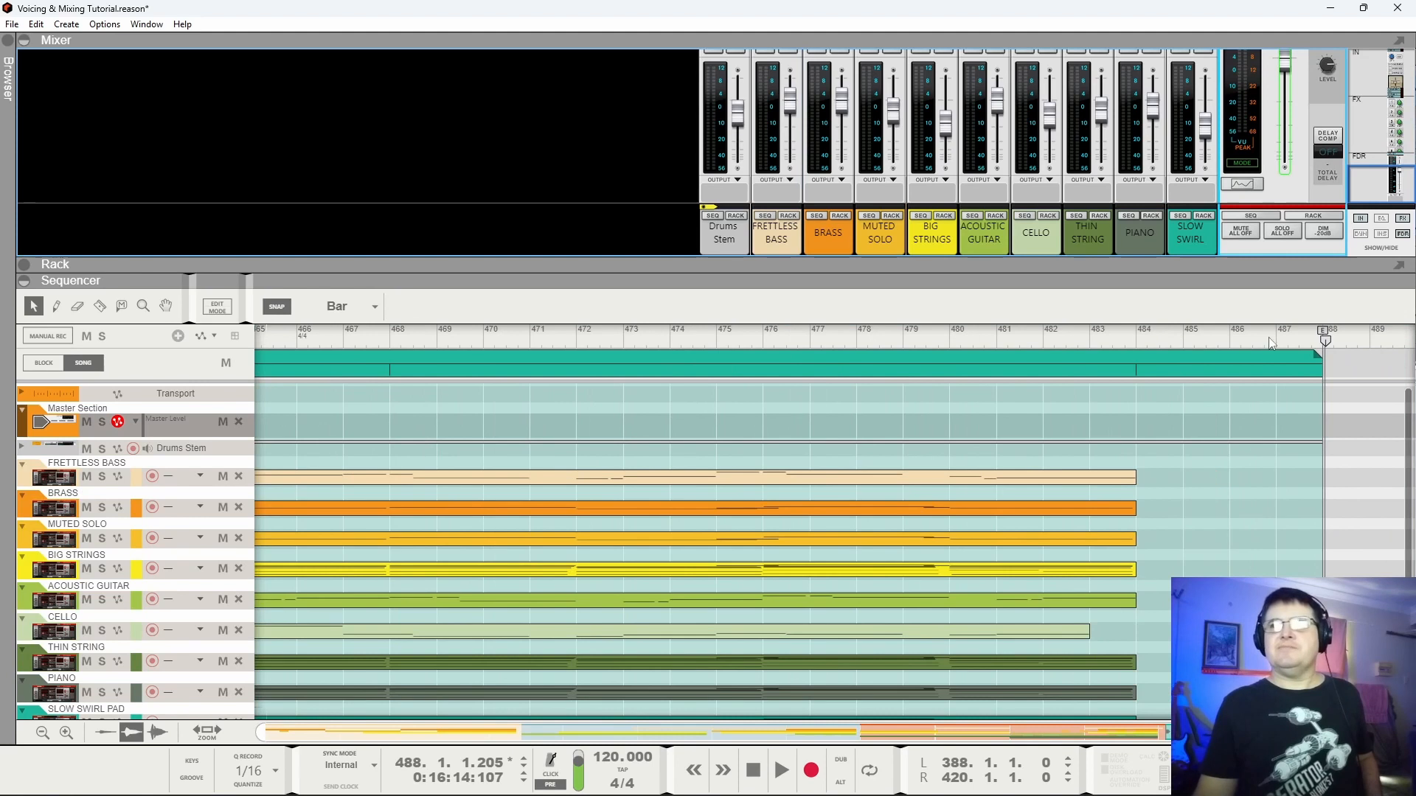
{"action": "left_click", "coordinate": [1327, 421]}
{"action": "mouse_move", "coordinate": [1285, 415]}
{"action": "left_mouse_down"}
{"action": "mouse_move", "coordinate": [1253, 415]}
{"action": "mouse_move", "coordinate": [1280, 430]}
{"action": "left_mouse_up"}
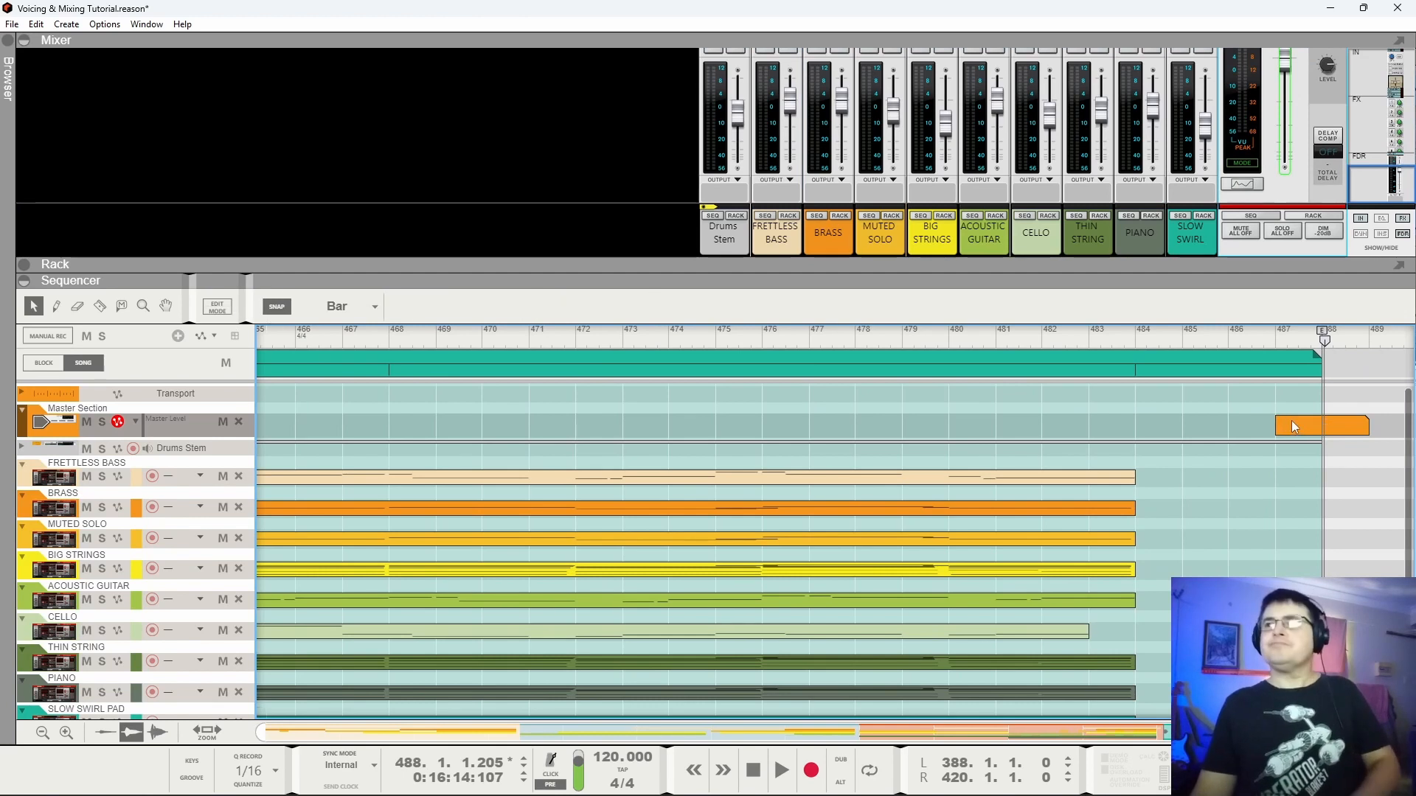
Edit the clip's automation inline so Master Level curves down from 734 at bar 487 to 0 at bar 488.
{"action": "right_click", "coordinate": [1298, 422]}
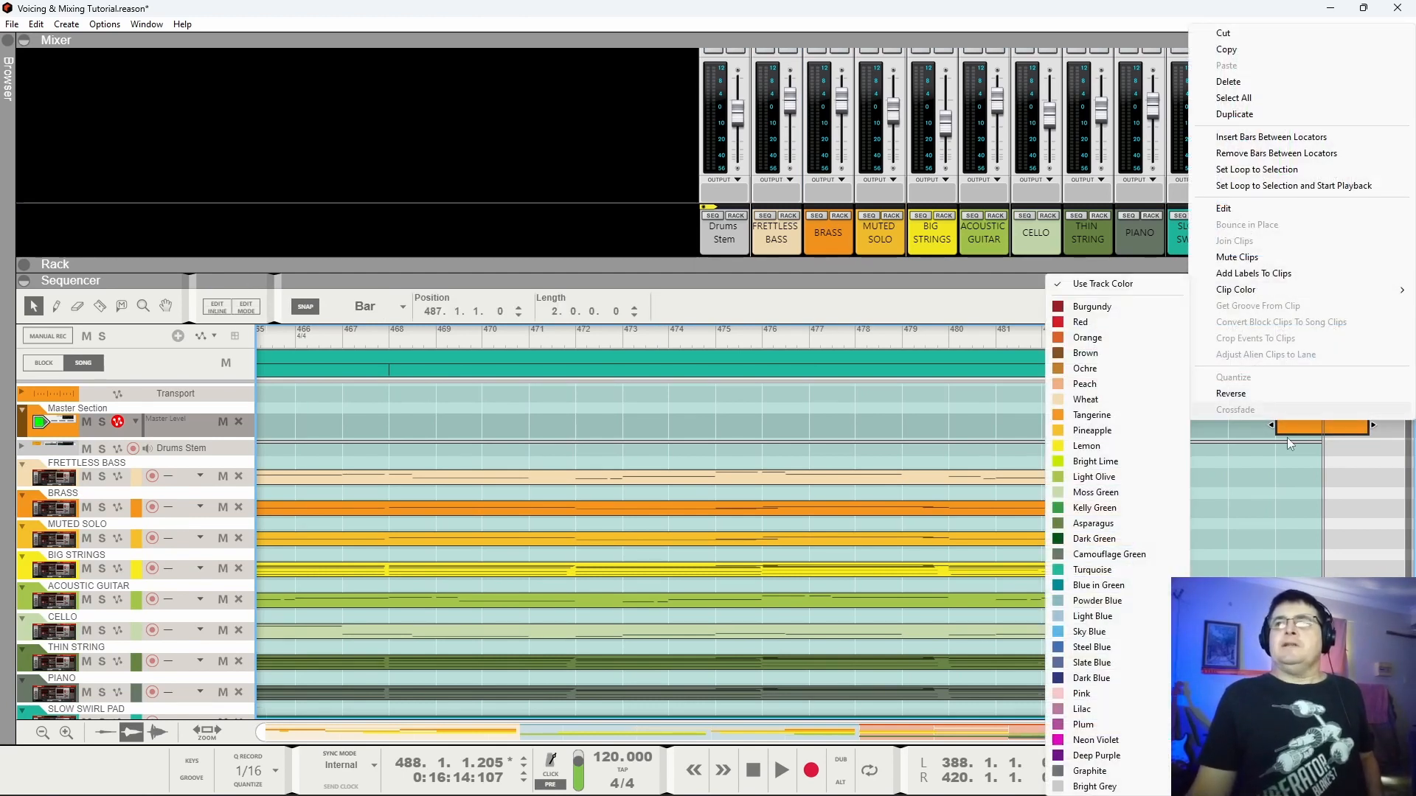
{"action": "left_click", "coordinate": [1288, 442]}
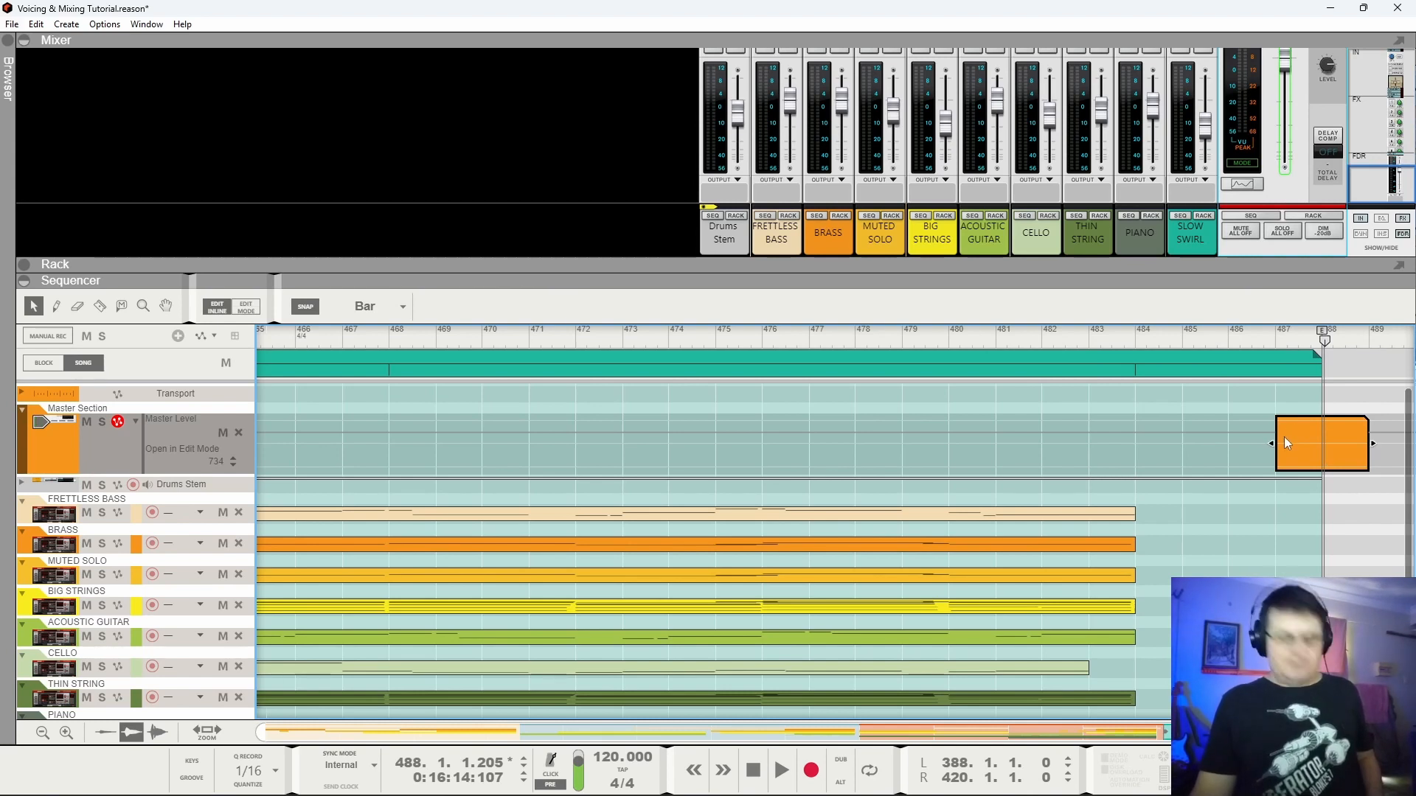
{"action": "left_click", "coordinate": [1276, 433]}
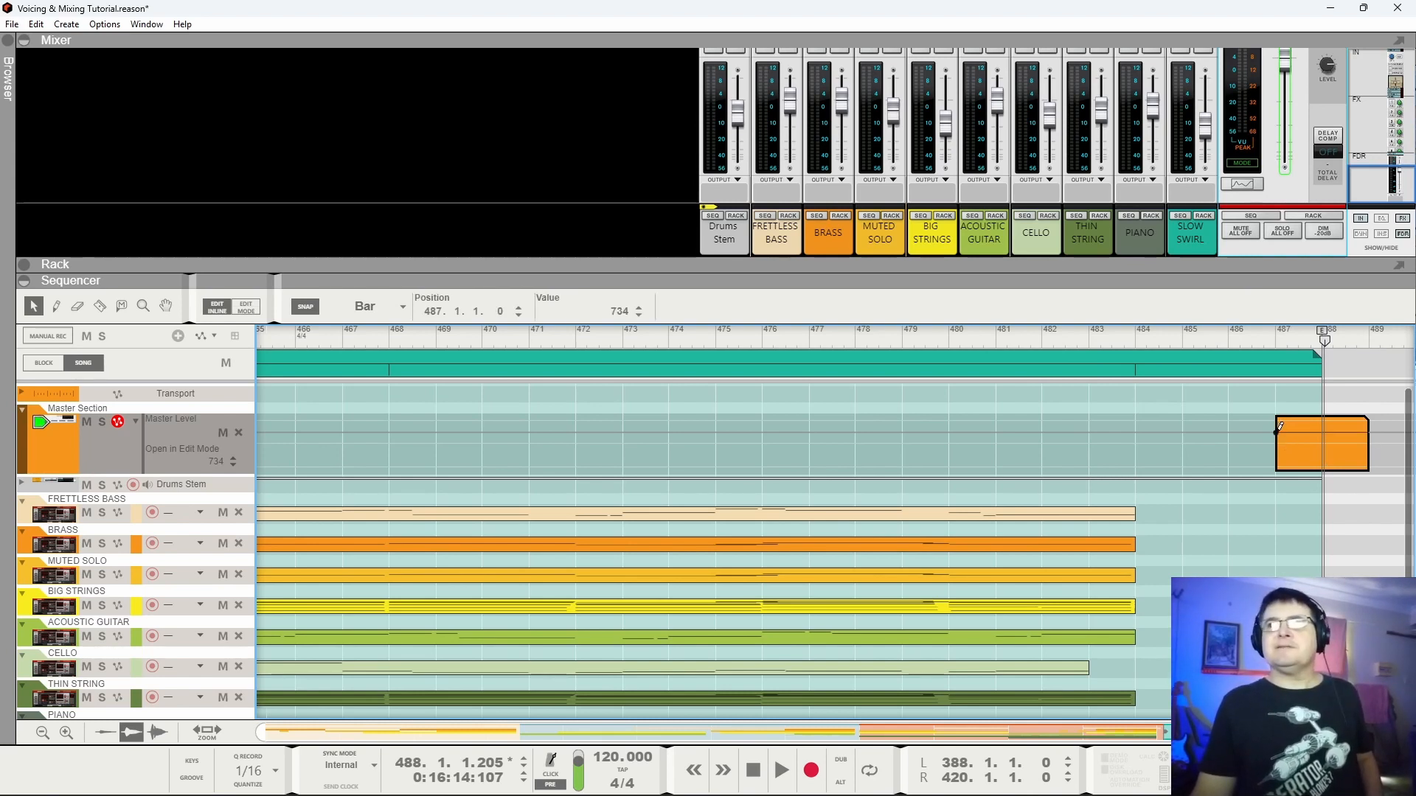
{"action": "mouse_move", "coordinate": [1317, 444]}
{"action": "left_mouse_down"}
{"action": "mouse_move", "coordinate": [1326, 487]}
{"action": "mouse_move", "coordinate": [1309, 432]}
{"action": "left_mouse_up"}
Play the song's ending through the master fade-out and fold the Master Section track.
{"action": "left_click", "coordinate": [1090, 344]}
{"action": "key", "text": "space"}
{"action": "left_click", "coordinate": [913, 344]}
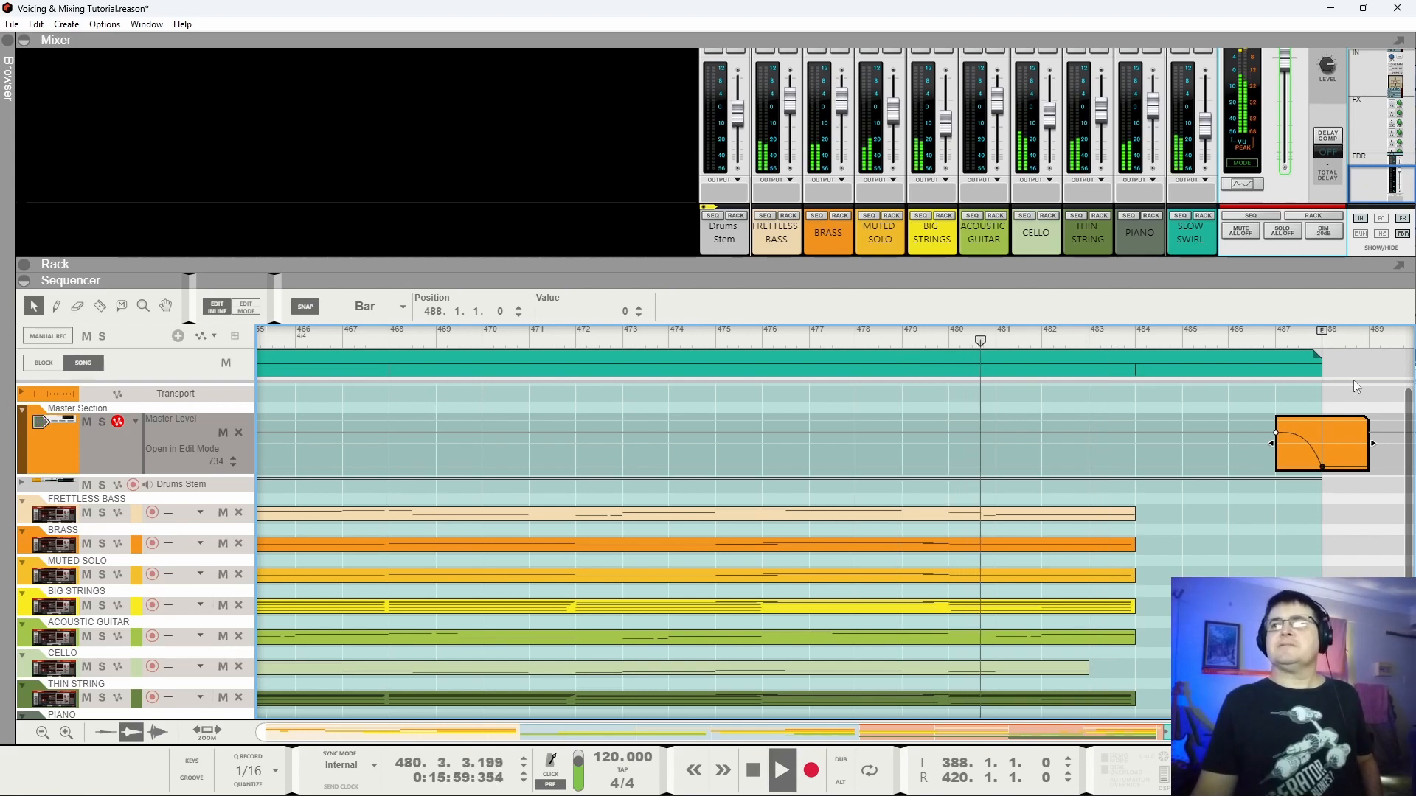
{"action": "left_click", "coordinate": [23, 410]}
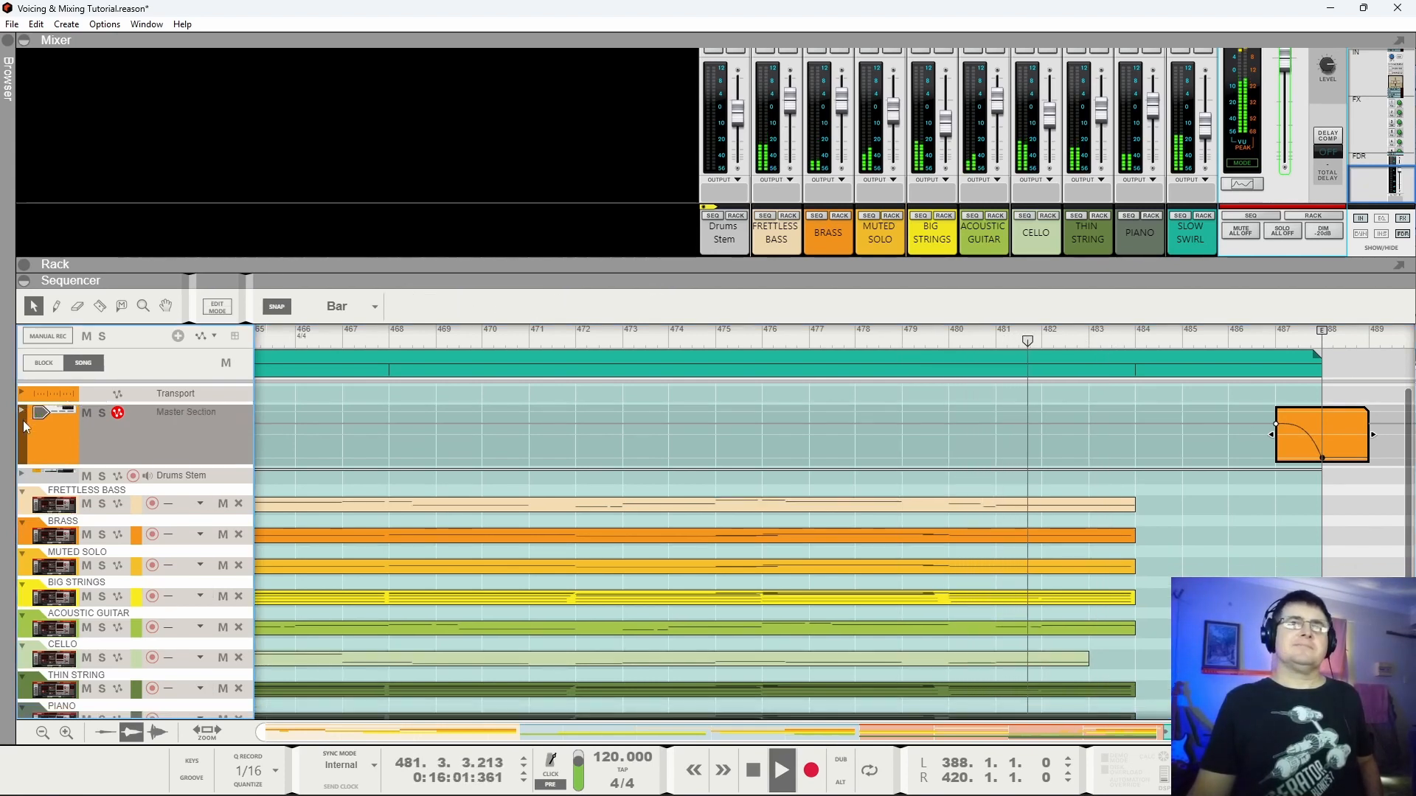
{"action": "left_click", "coordinate": [22, 411]}
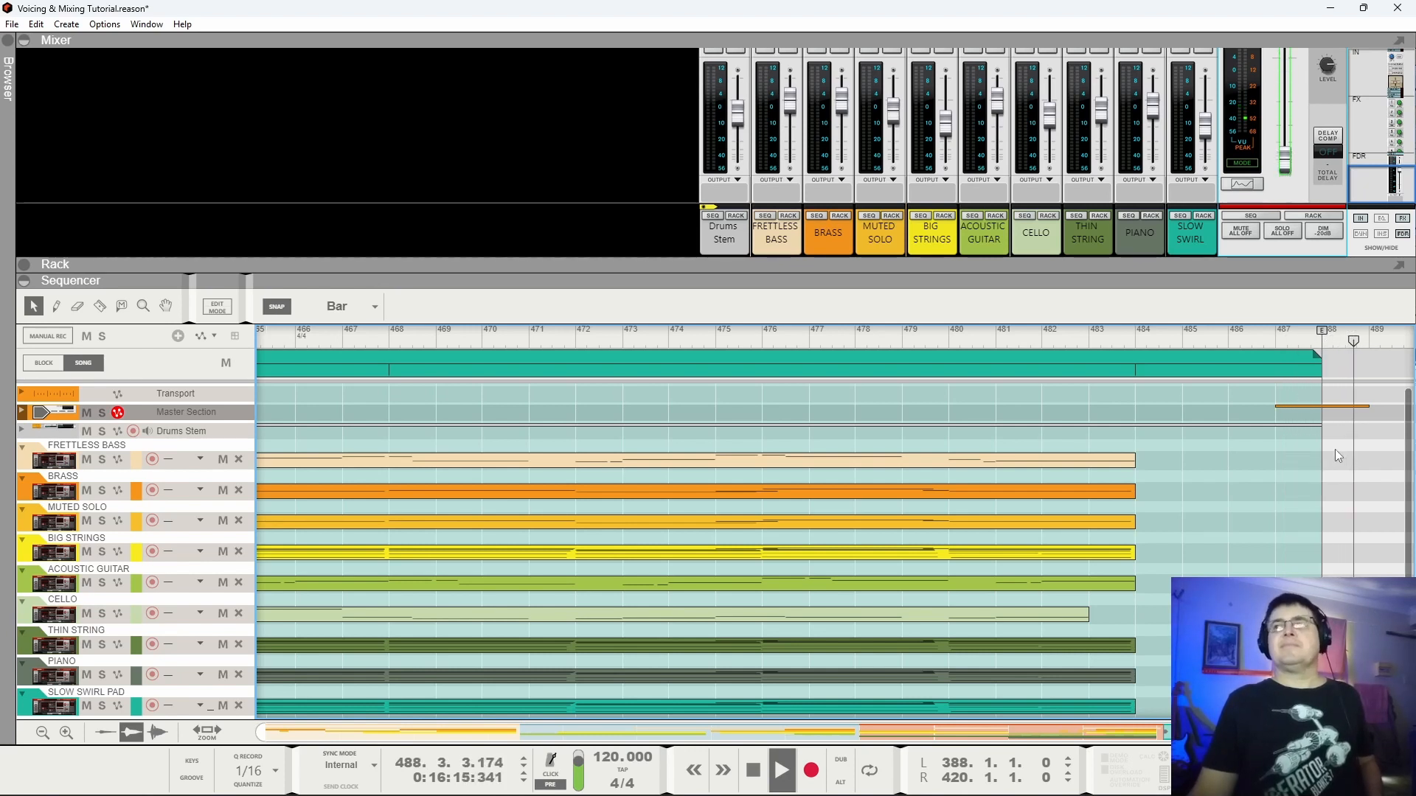
Stop playback, move the song's end marker to bar 489, and save the song.
{"action": "key", "text": "space"}
{"action": "left_click_drag", "start_coordinate": [1322, 329], "coordinate": [1366, 334]}
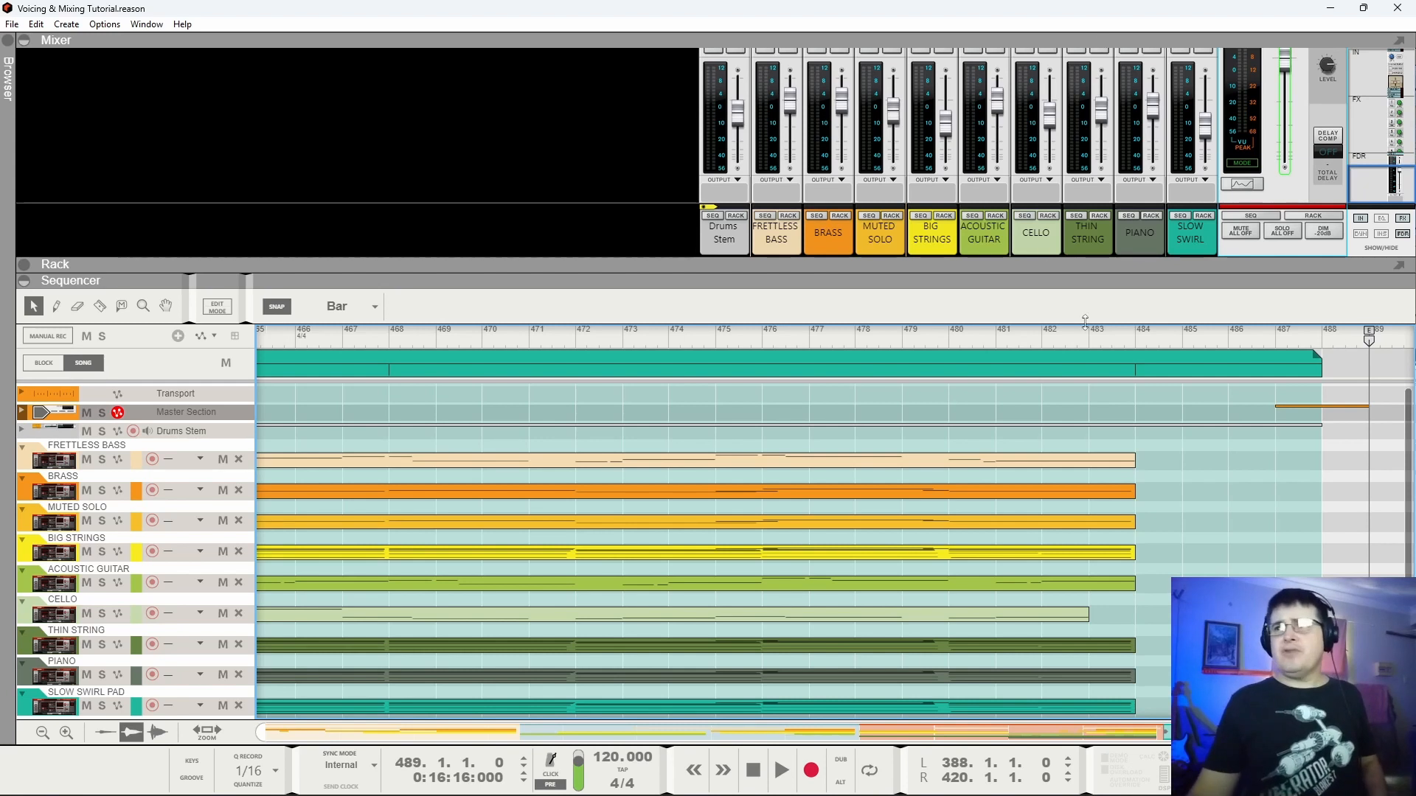
{"action": "left_click_drag", "start_coordinate": [1336, 733], "coordinate": [209, 778]}
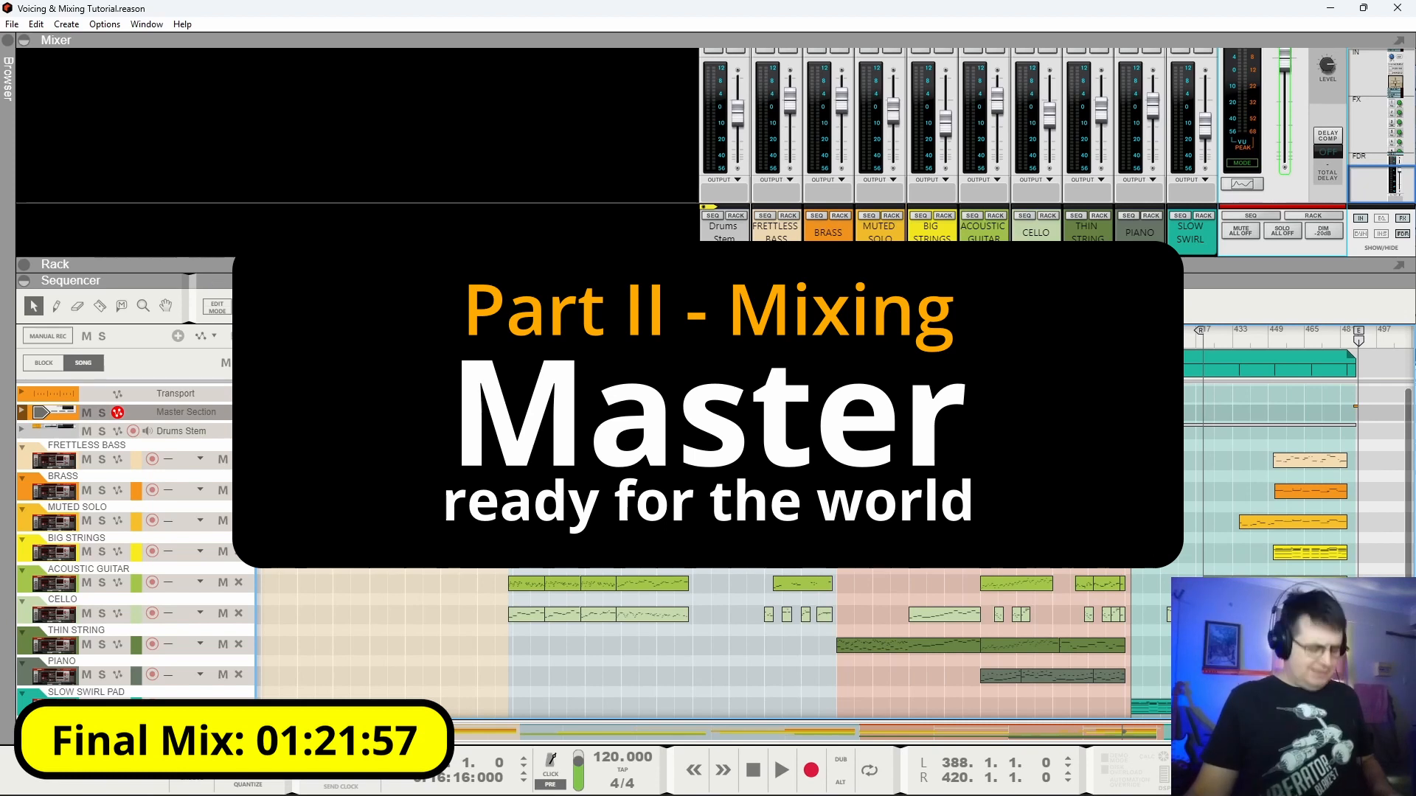
Bring the Master Section's insert effects into view in the rack above the sequencer while playing the song's Part 2.
{"action": "key", "text": "F6"}
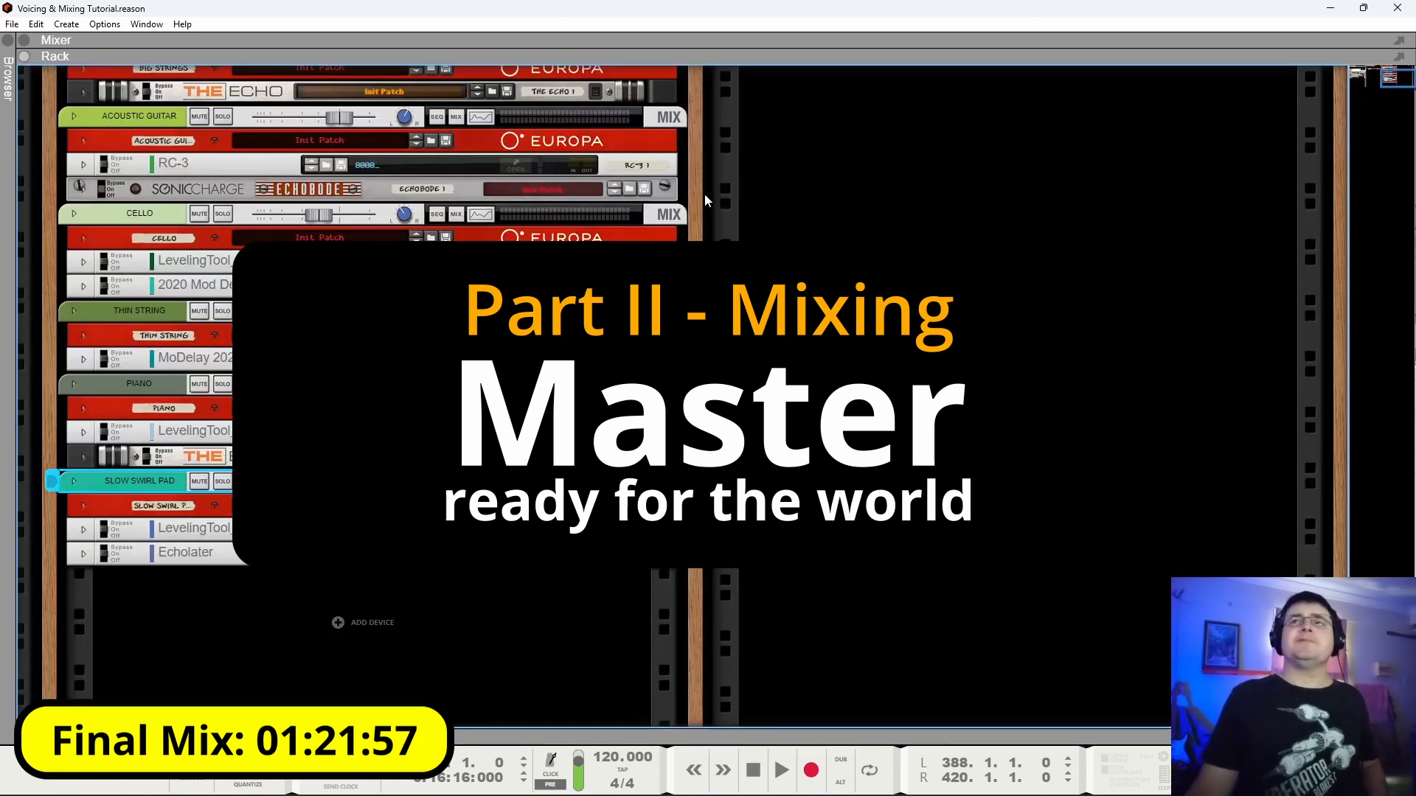
{"action": "left_click_drag", "start_coordinate": [695, 199], "coordinate": [1415, 379]}
{"action": "left_click_drag", "start_coordinate": [125, 271], "coordinate": [1039, 440]}
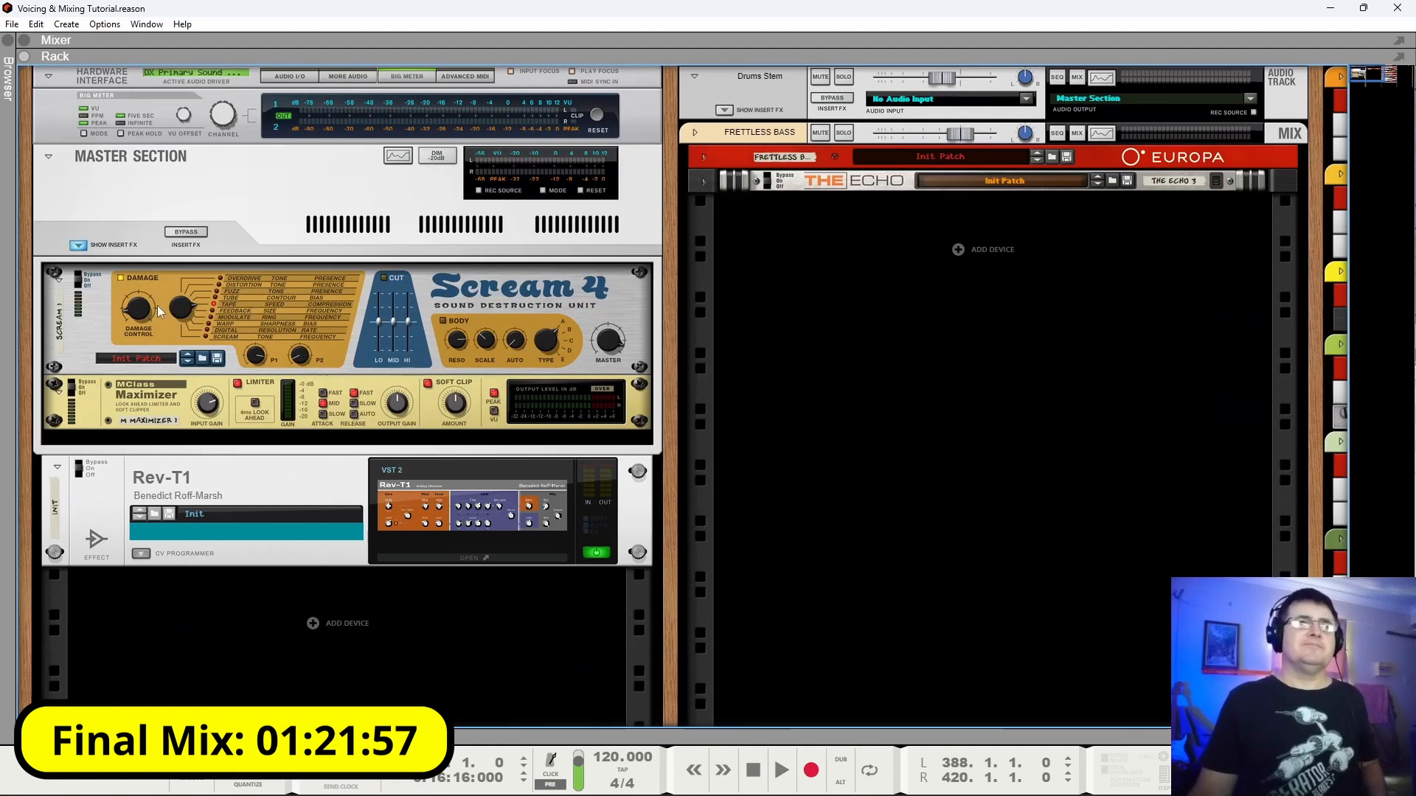
{"action": "key", "text": "space"}
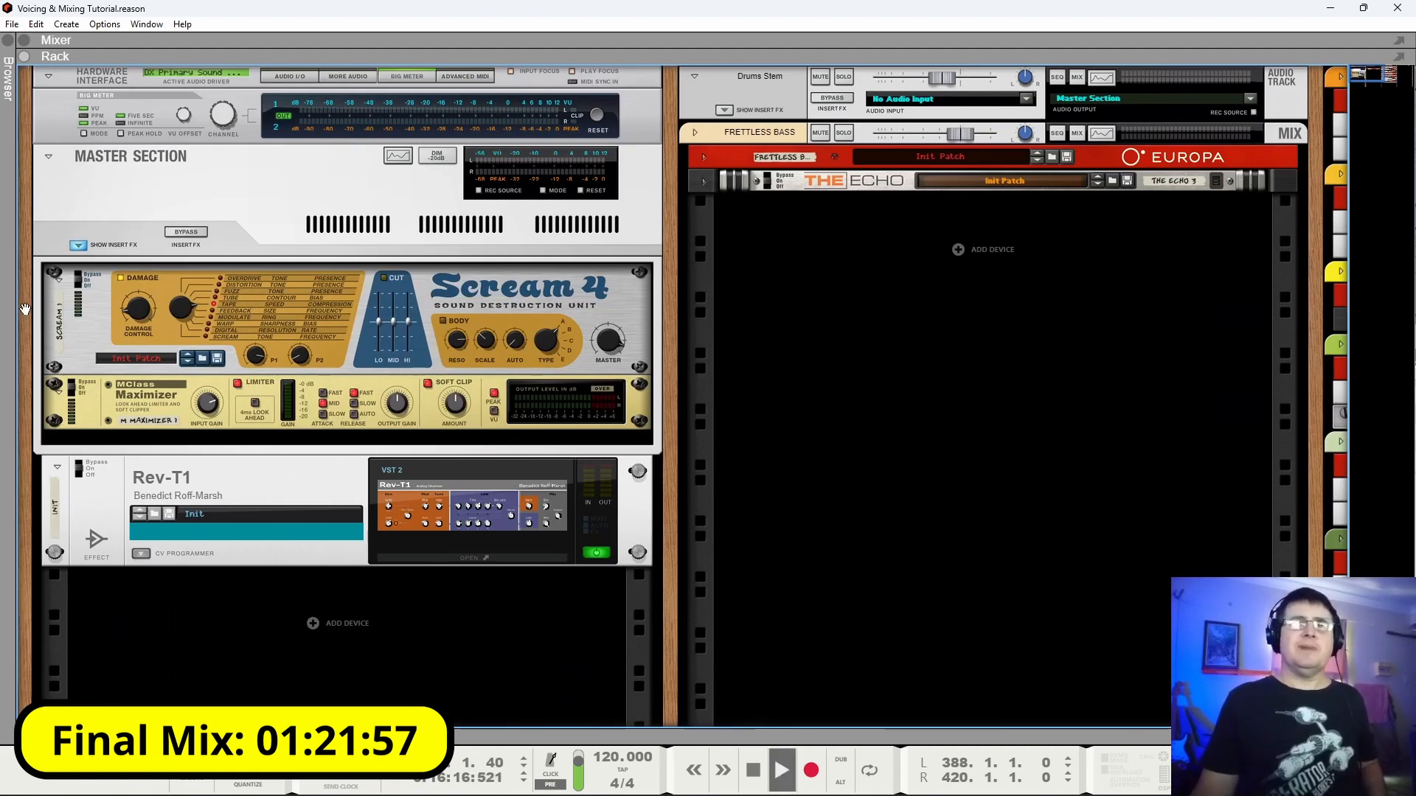
{"action": "left_click_drag", "start_coordinate": [670, 735], "coordinate": [670, 582]}
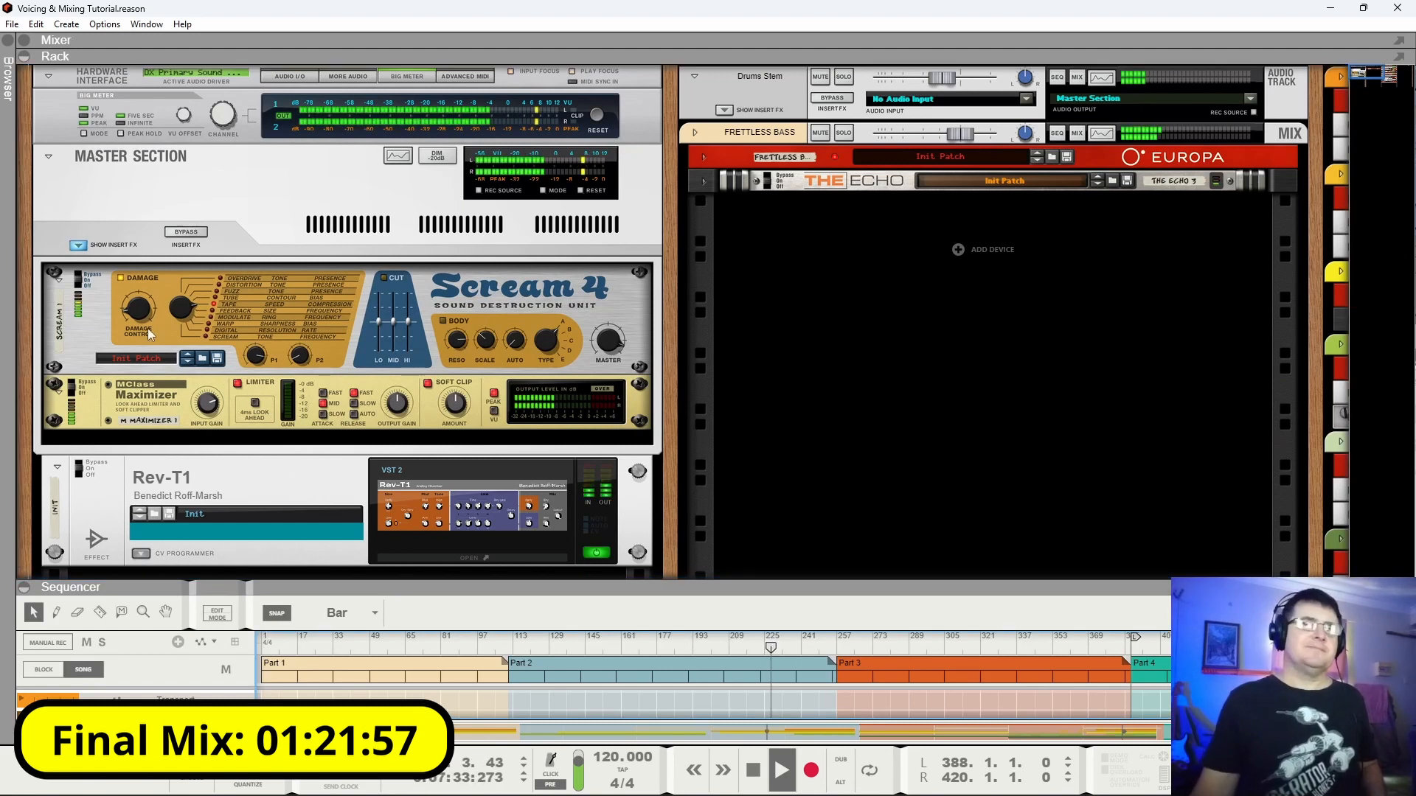
Compare the mix with Scream 4 bypassed and re-enabled, and insert AdHd's LevelingTool_64 above it in the Master Section's insert chain.
{"action": "left_click", "coordinate": [87, 277]}
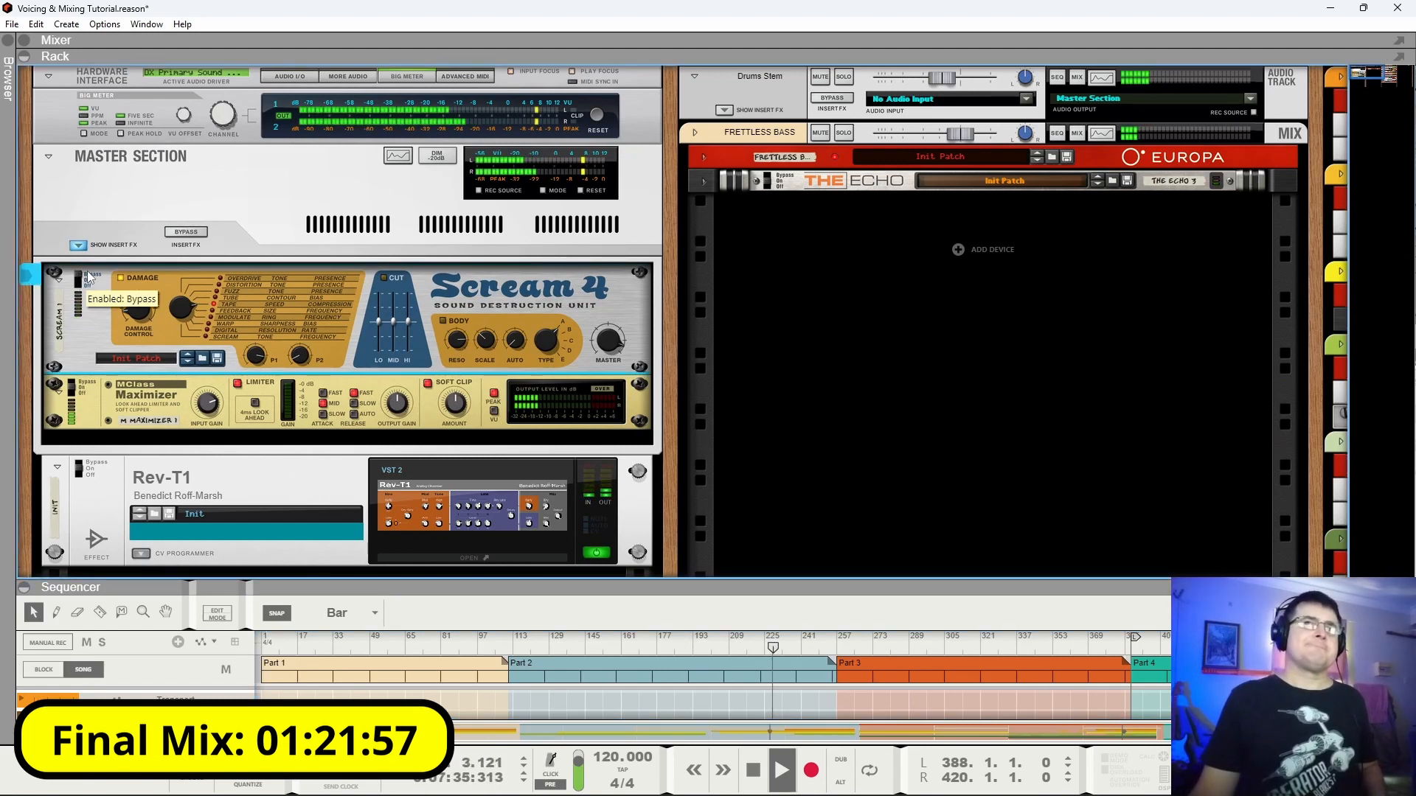
{"action": "left_click", "coordinate": [87, 278]}
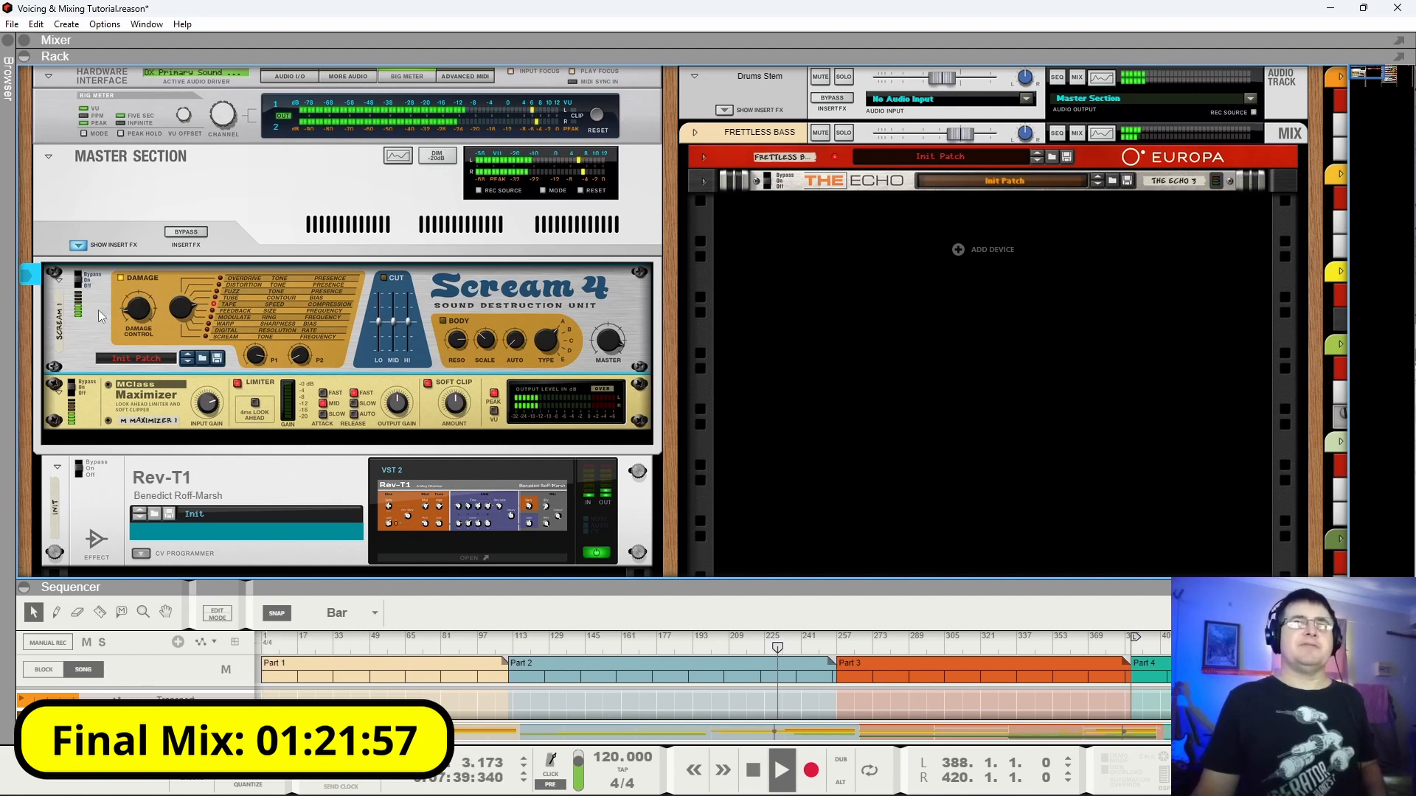
{"action": "right_click", "coordinate": [99, 309]}
{"action": "mouse_move", "coordinate": [303, 502]}
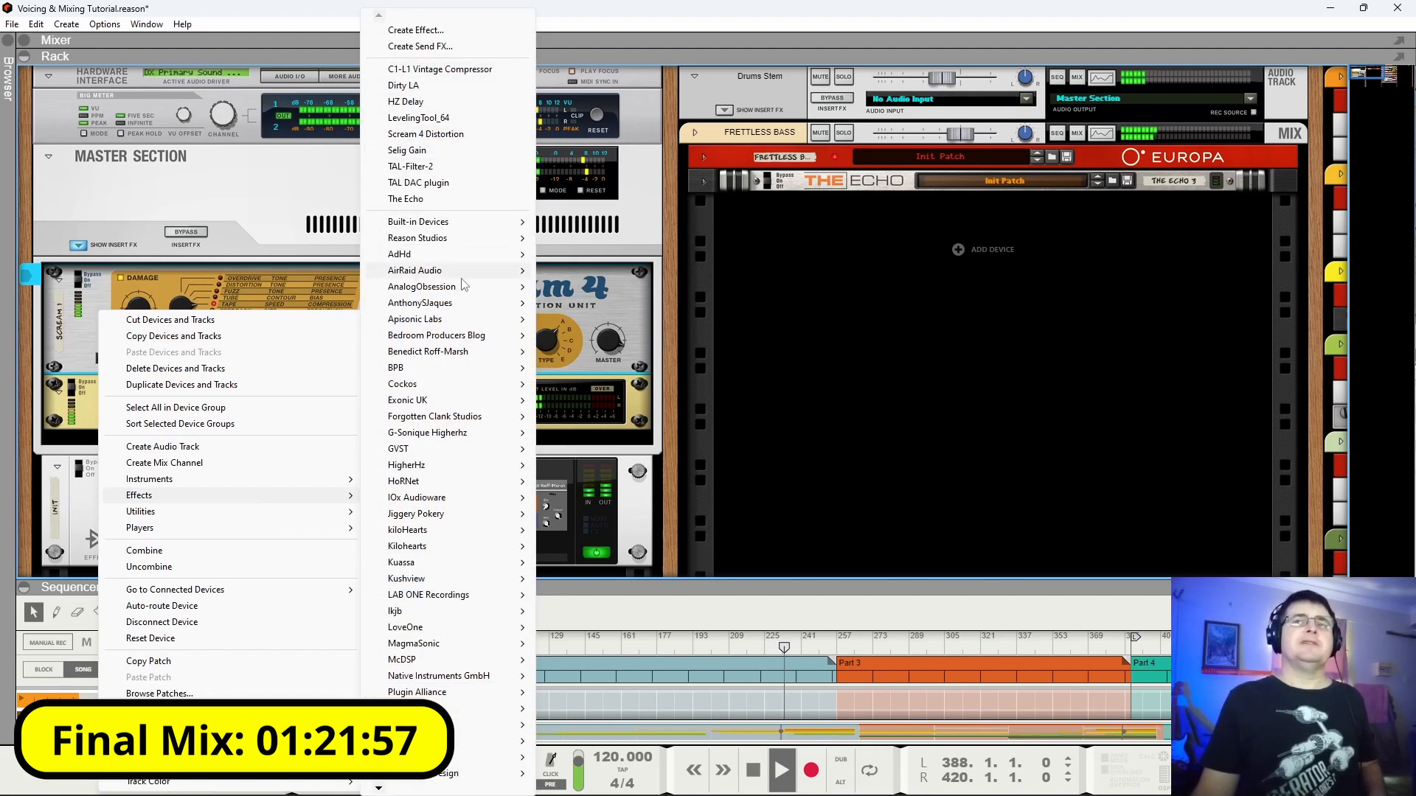
{"action": "mouse_move", "coordinate": [462, 339]}
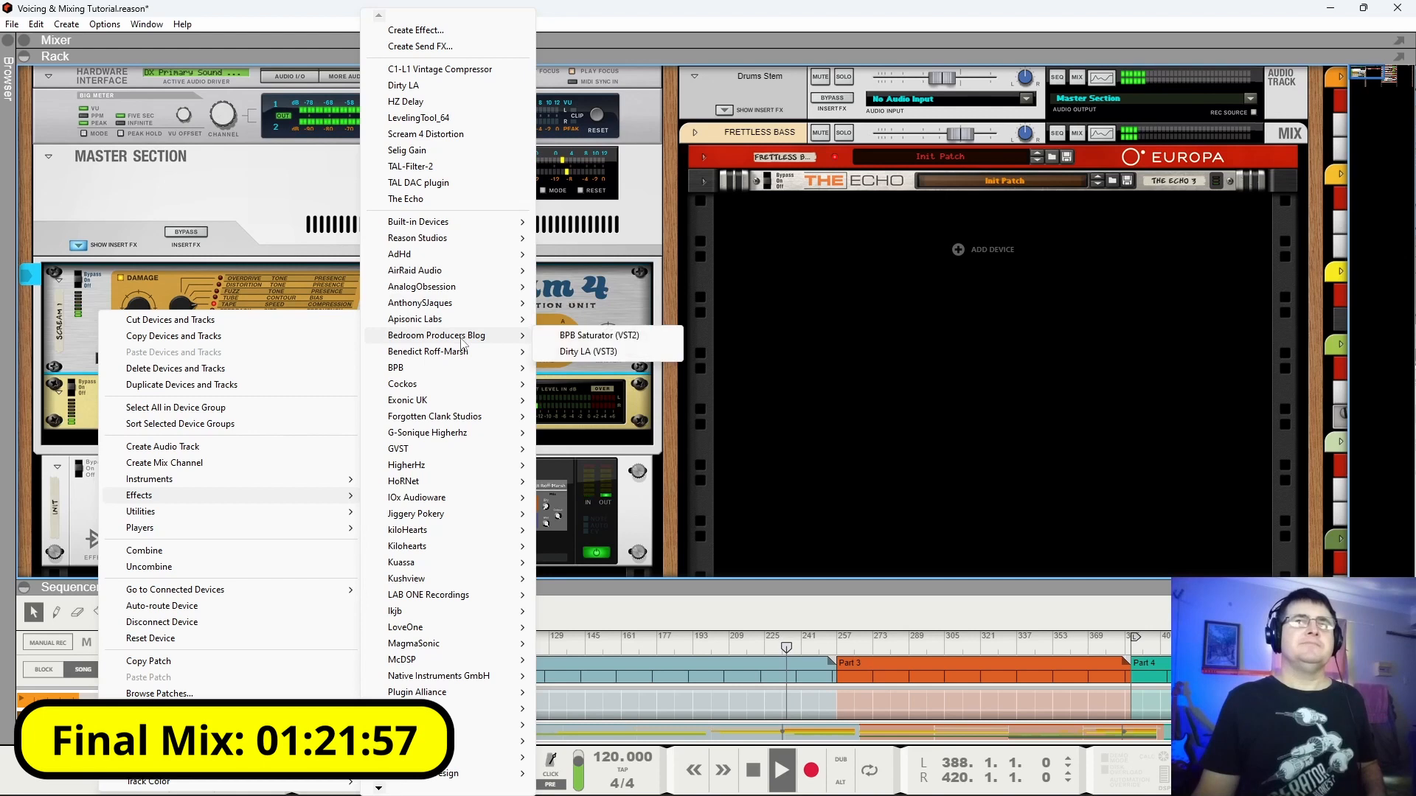
{"action": "left_click", "coordinate": [603, 264]}
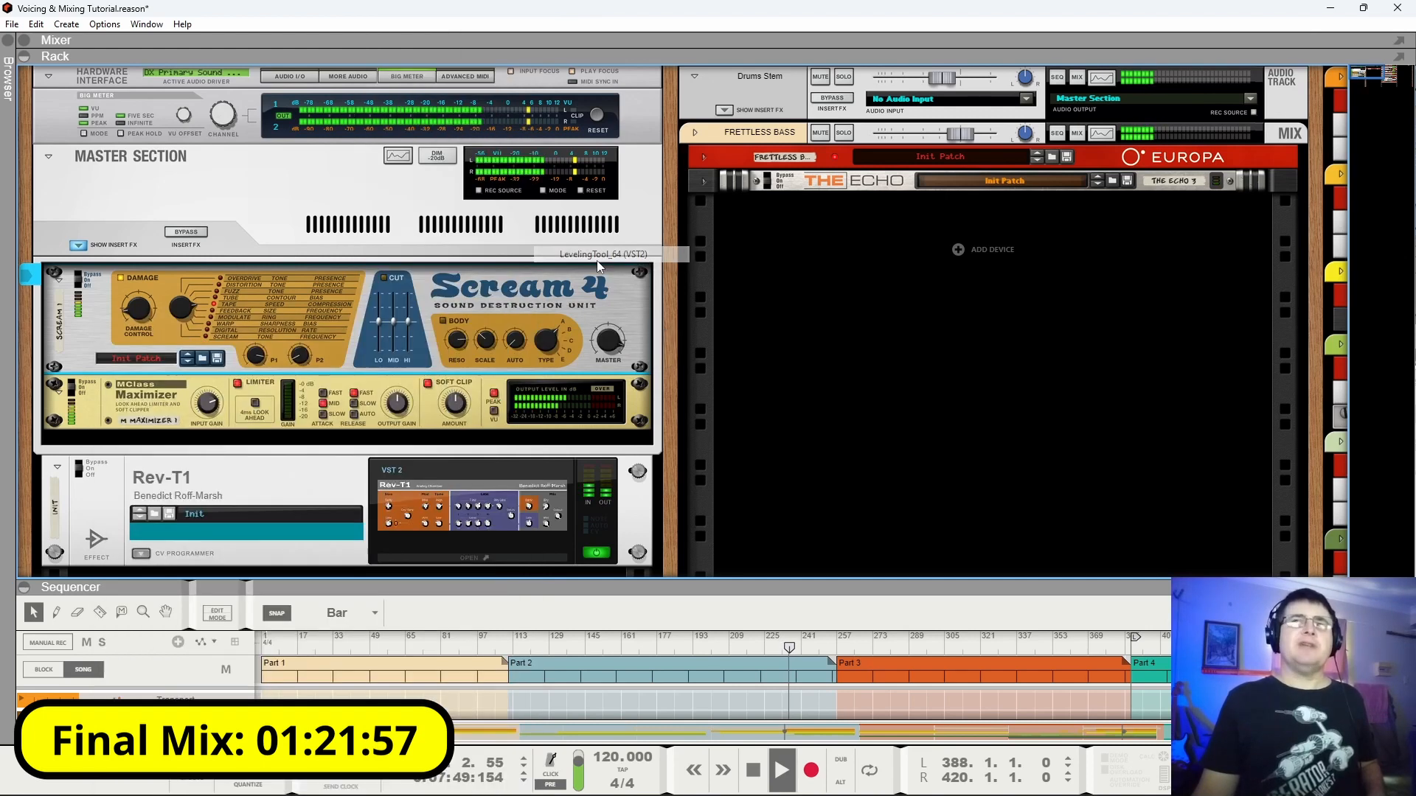
{"action": "left_click_drag", "start_coordinate": [320, 401], "coordinate": [348, 296]}
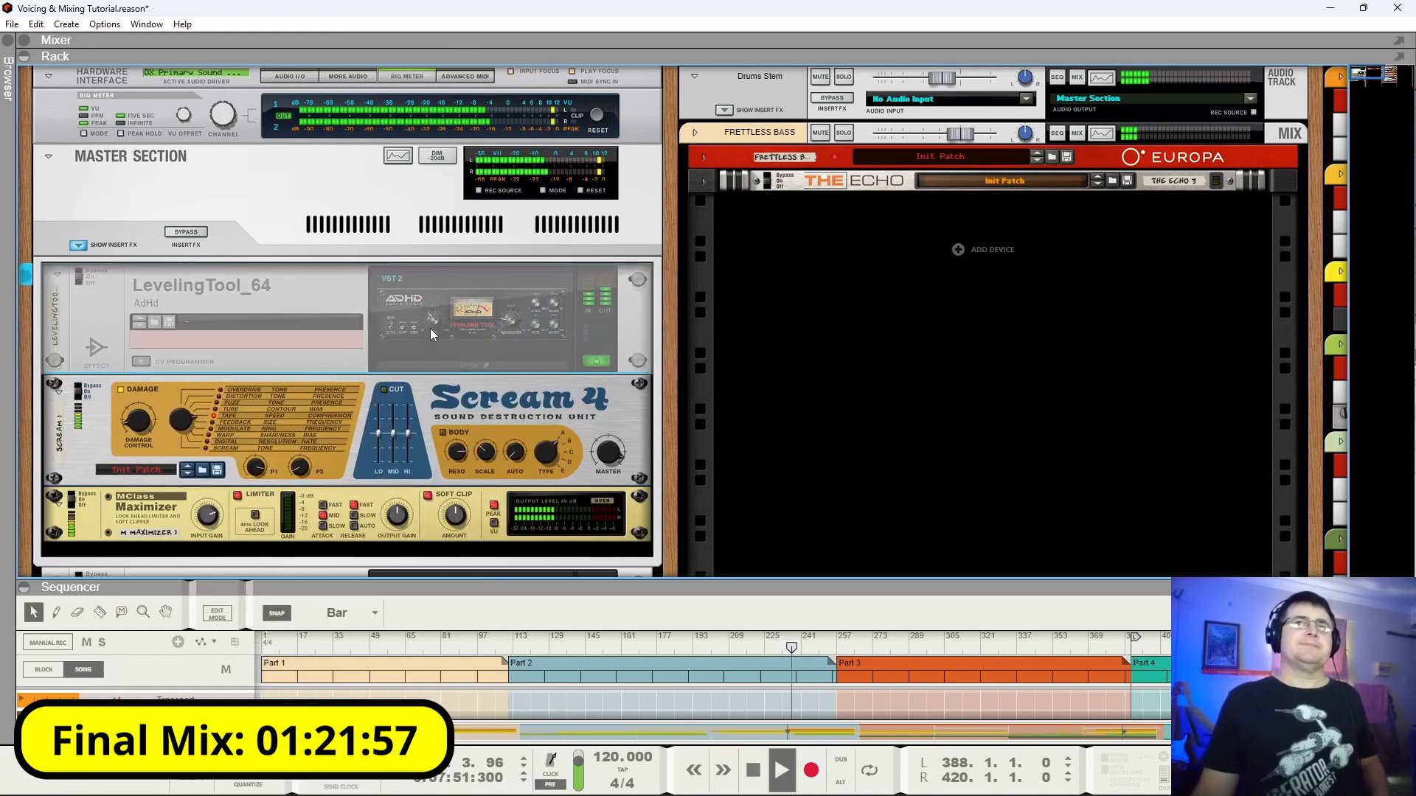
Open LevelingTool_64's interface and set Gain to 15.2 %, SC HPF to 63.5 Hz and Drive to 38.5 %.
{"action": "left_click", "coordinate": [430, 329]}
{"action": "left_click_drag", "start_coordinate": [279, 50], "coordinate": [424, 283]}
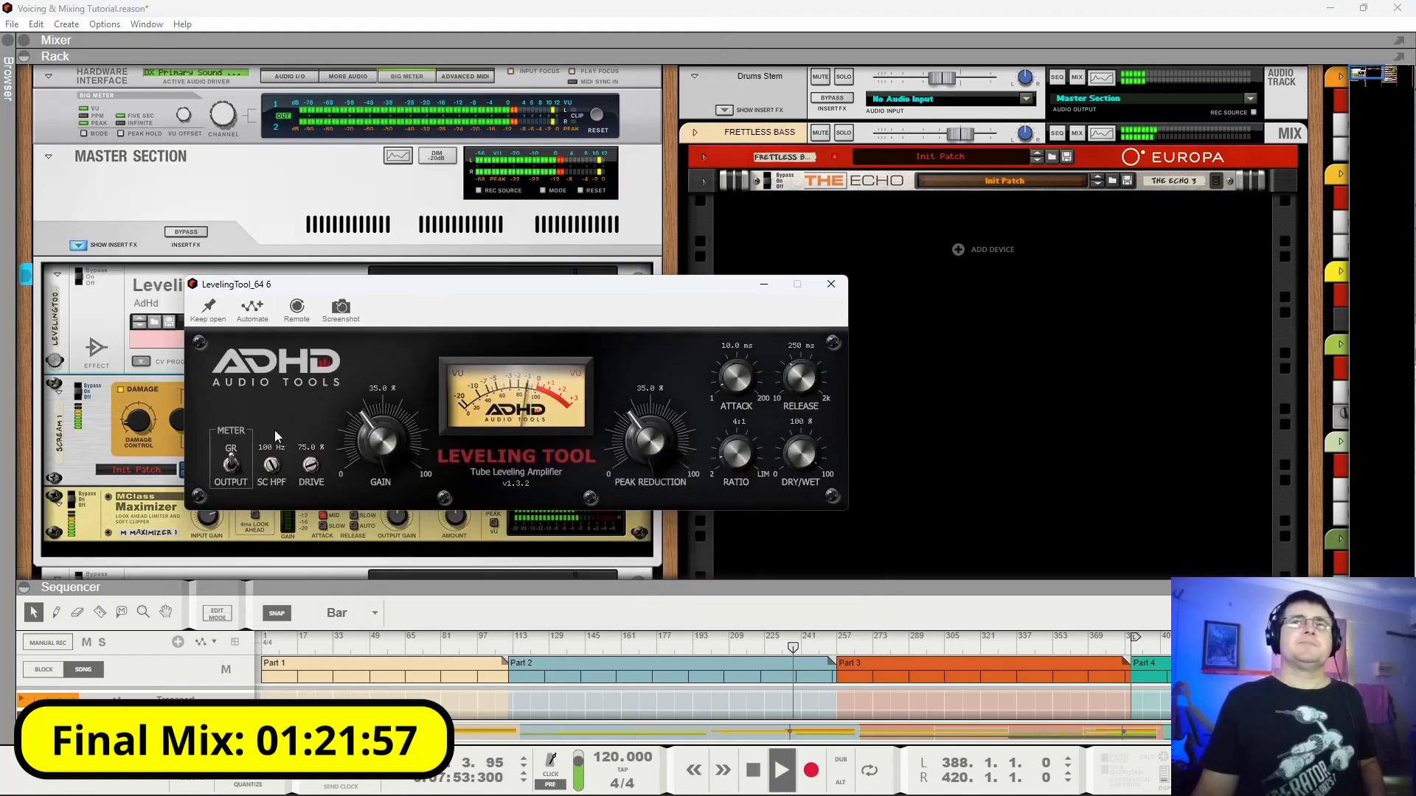
{"action": "left_click_drag", "start_coordinate": [377, 462], "coordinate": [383, 513]}
{"action": "left_click_drag", "start_coordinate": [271, 465], "coordinate": [320, 535]}
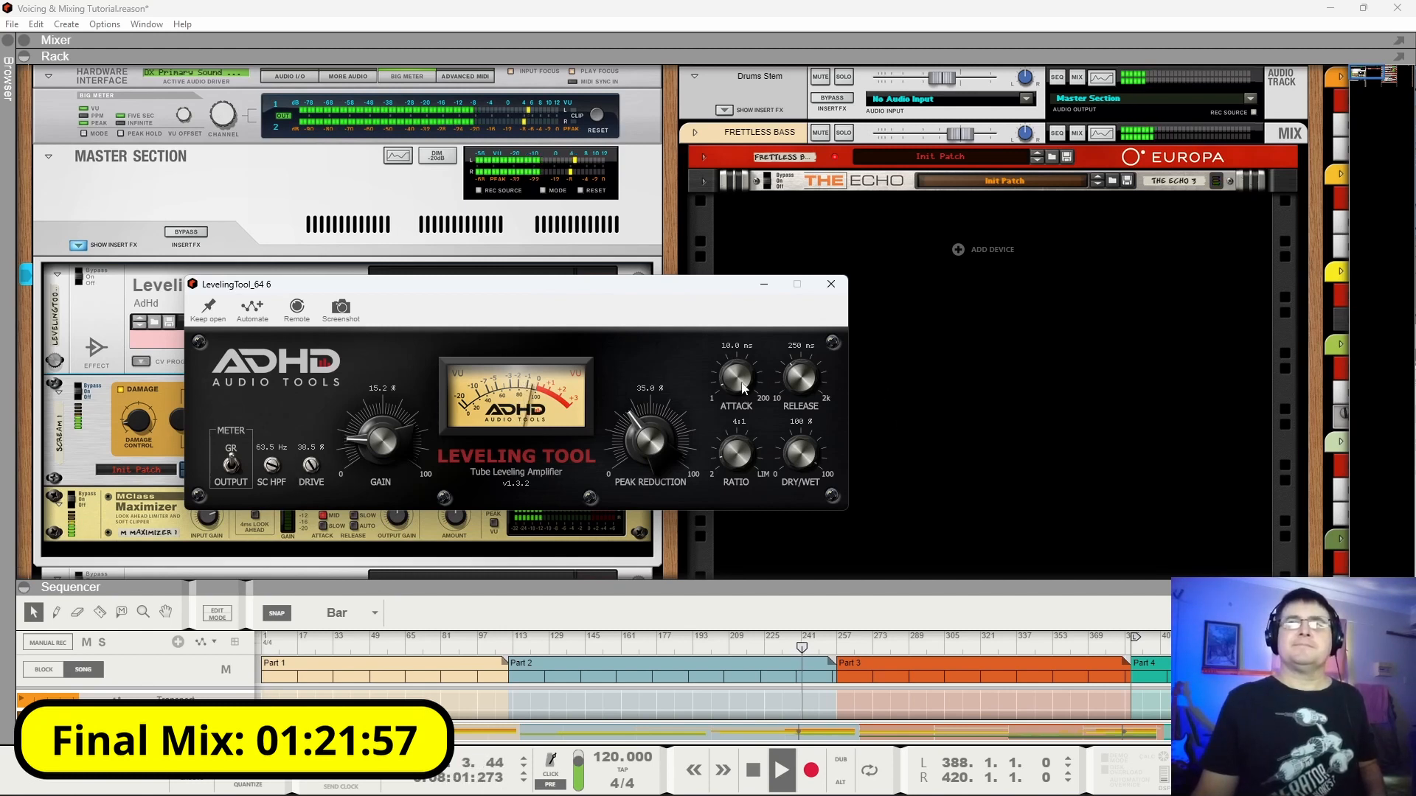
Set the leveling amplifier's Peak Reduction to 75.2 %, Ratio to 15:1, Attack to 111 ms and Release to 31.6 ms.
{"action": "left_click_drag", "start_coordinate": [670, 406], "coordinate": [696, 349]}
{"action": "left_click_drag", "start_coordinate": [797, 380], "coordinate": [812, 462]}
{"action": "left_click_drag", "start_coordinate": [739, 383], "coordinate": [750, 293]}
{"action": "left_click_drag", "start_coordinate": [668, 431], "coordinate": [667, 404]}
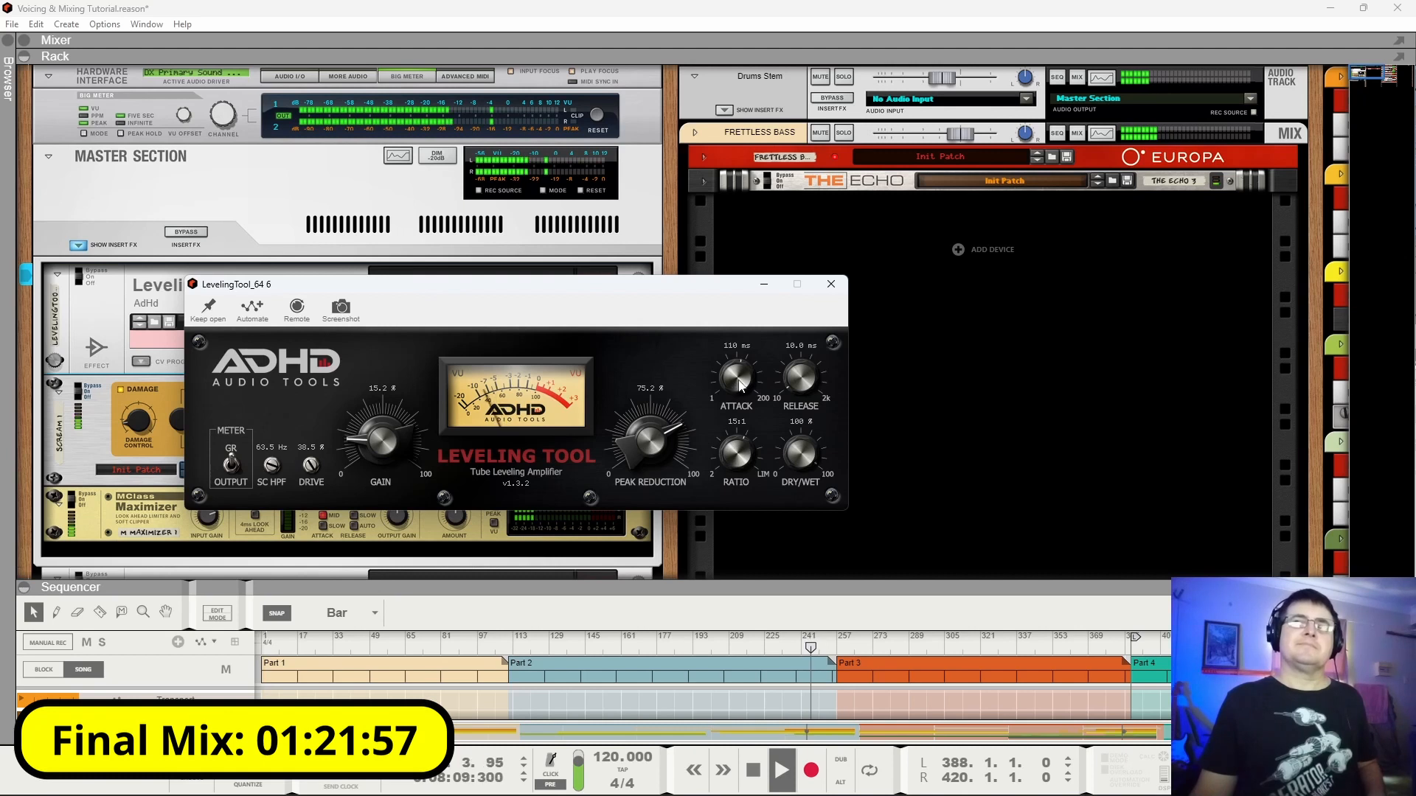
{"action": "left_click_drag", "start_coordinate": [741, 384], "coordinate": [753, 381]}
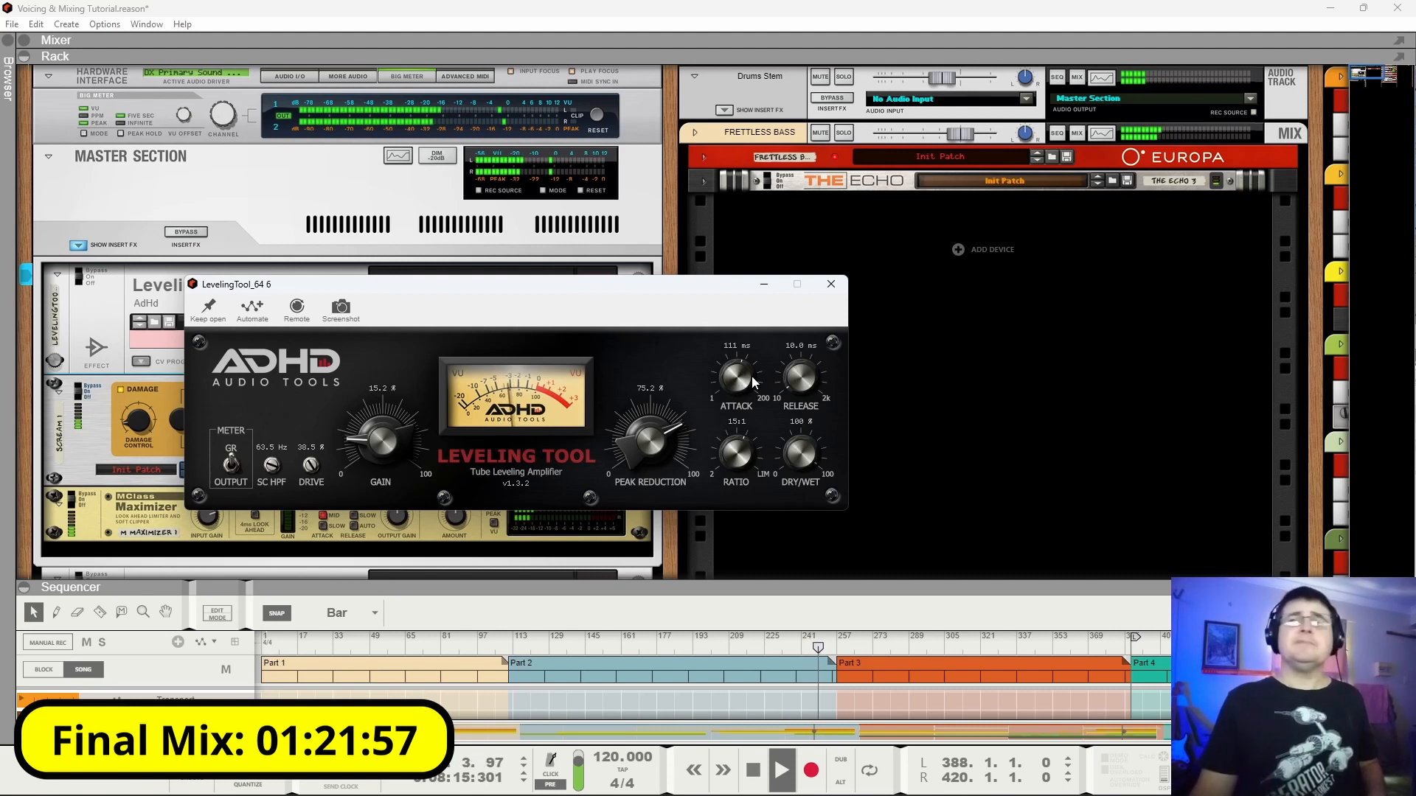
{"action": "left_click_drag", "start_coordinate": [801, 378], "coordinate": [803, 374]}
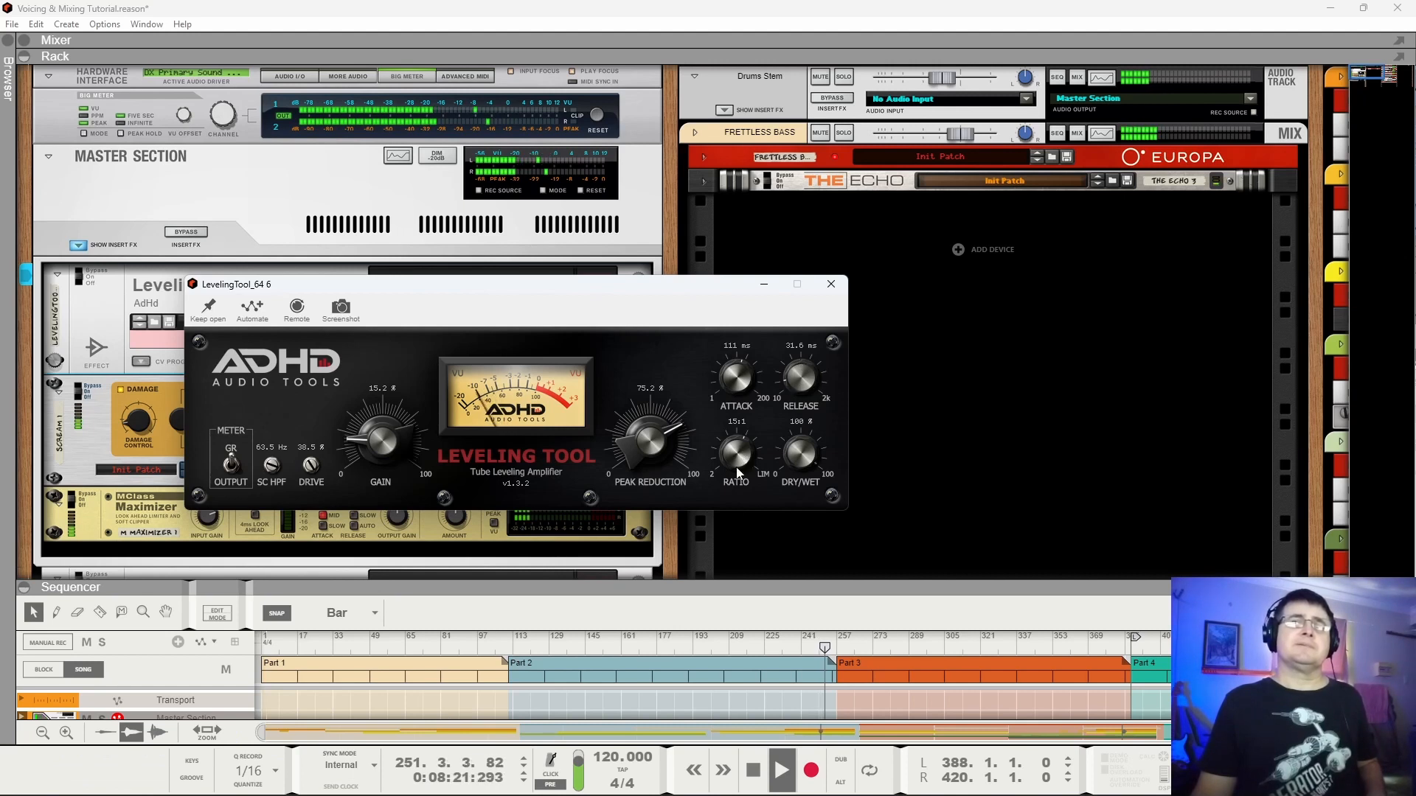
Play the song from around bar 49 in Part 1 and set LevelingTool_64's Ratio to 2:1 and Peak Reduction to 52.9 %.
{"action": "left_click", "coordinate": [599, 643]}
{"action": "left_click", "coordinate": [369, 643]}
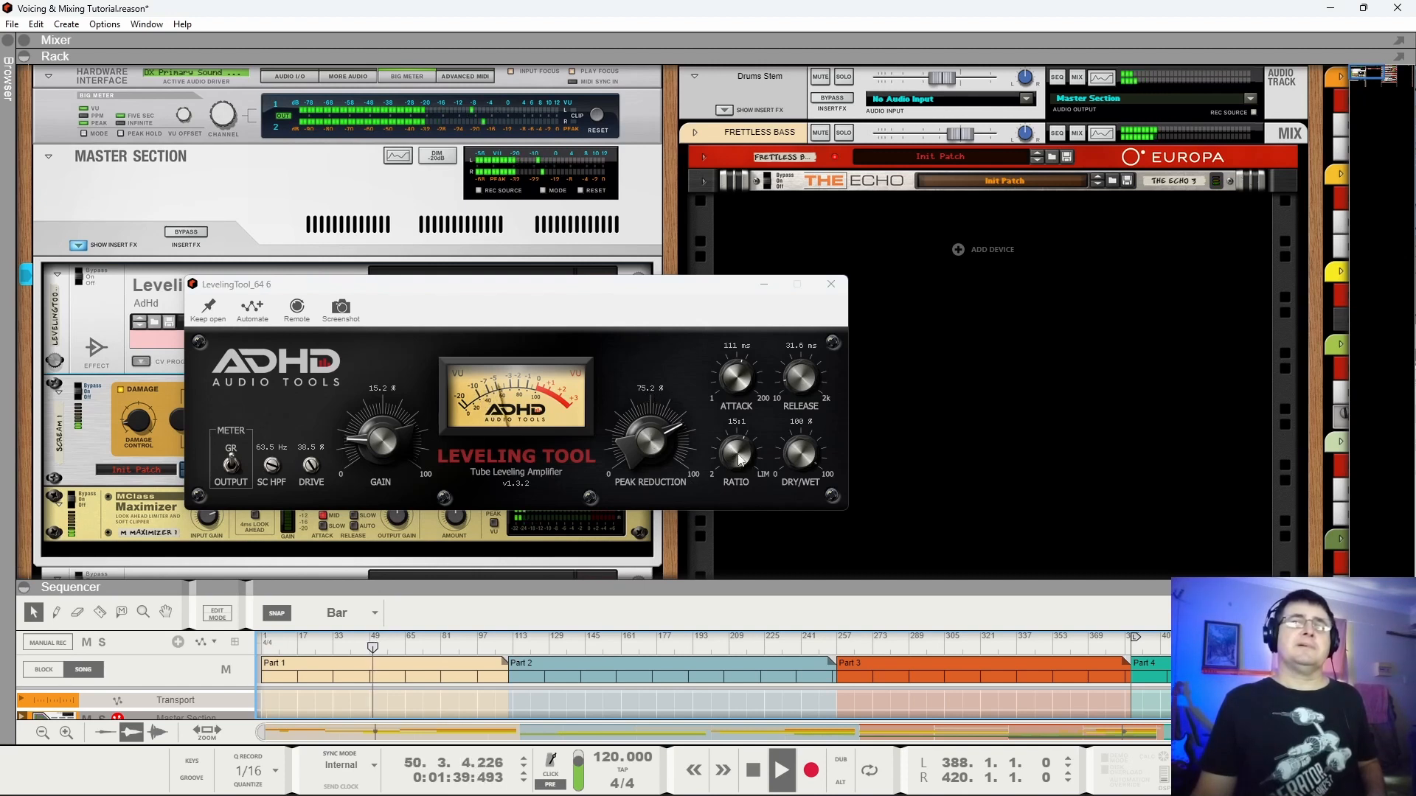
{"action": "mouse_move", "coordinate": [658, 482]}
{"action": "left_mouse_down"}
{"action": "mouse_move", "coordinate": [665, 520]}
{"action": "mouse_move", "coordinate": [666, 501]}
{"action": "left_mouse_up"}
{"action": "left_click_drag", "start_coordinate": [723, 462], "coordinate": [746, 556]}
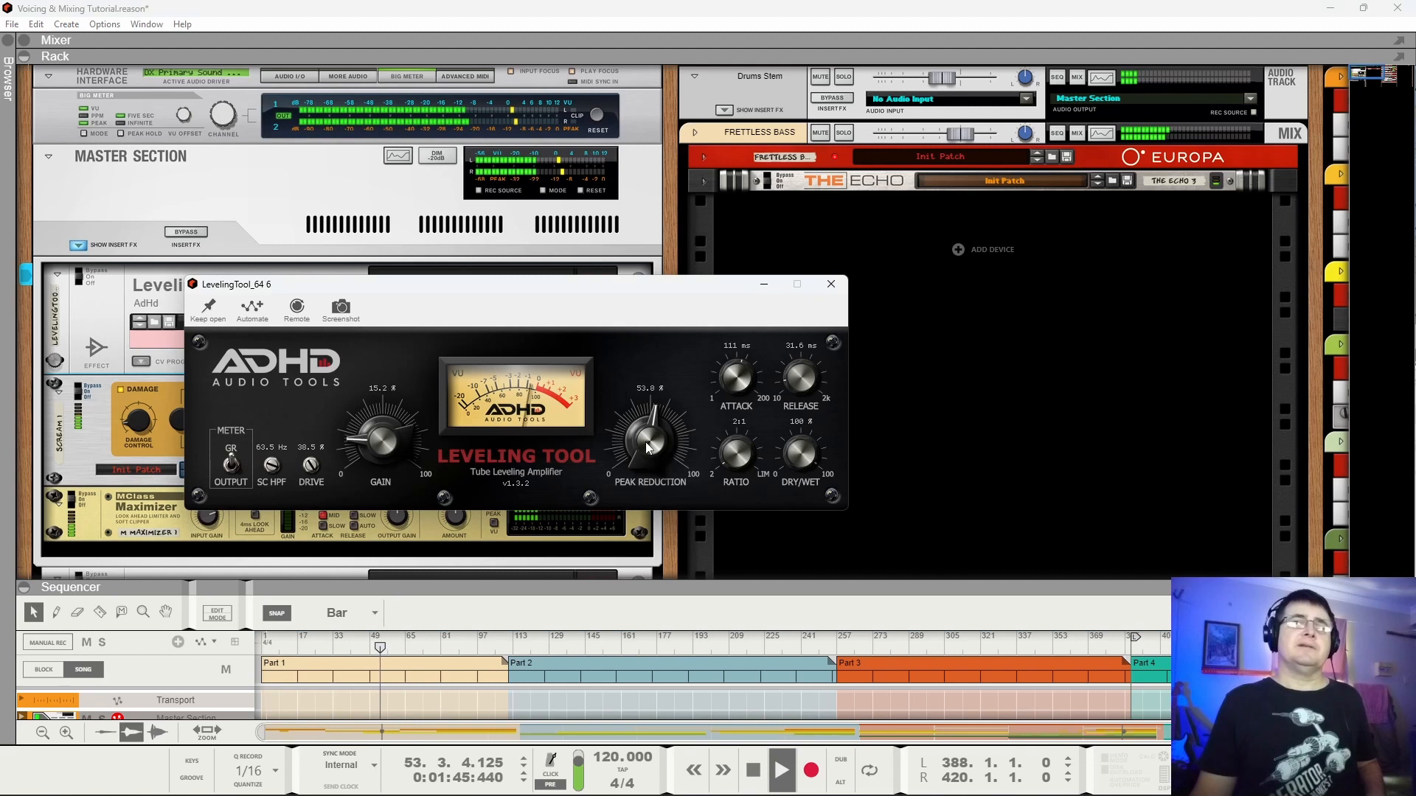
{"action": "left_click_drag", "start_coordinate": [646, 444], "coordinate": [646, 446]}
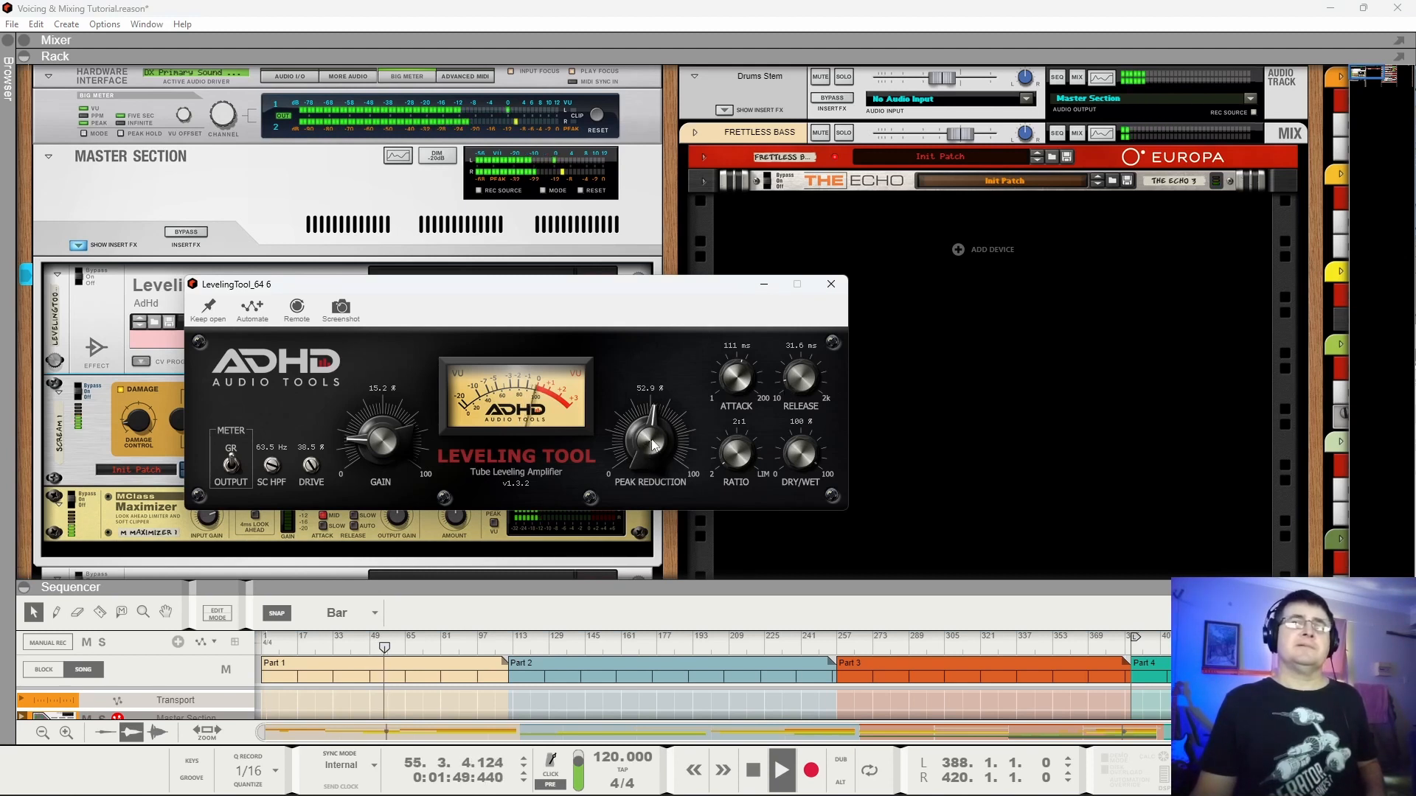
Compare the playing mix with LevelingTool_64 bypassed and switched back on, close its interface, and stop playback.
{"action": "left_click_drag", "start_coordinate": [225, 285], "coordinate": [451, 284]}
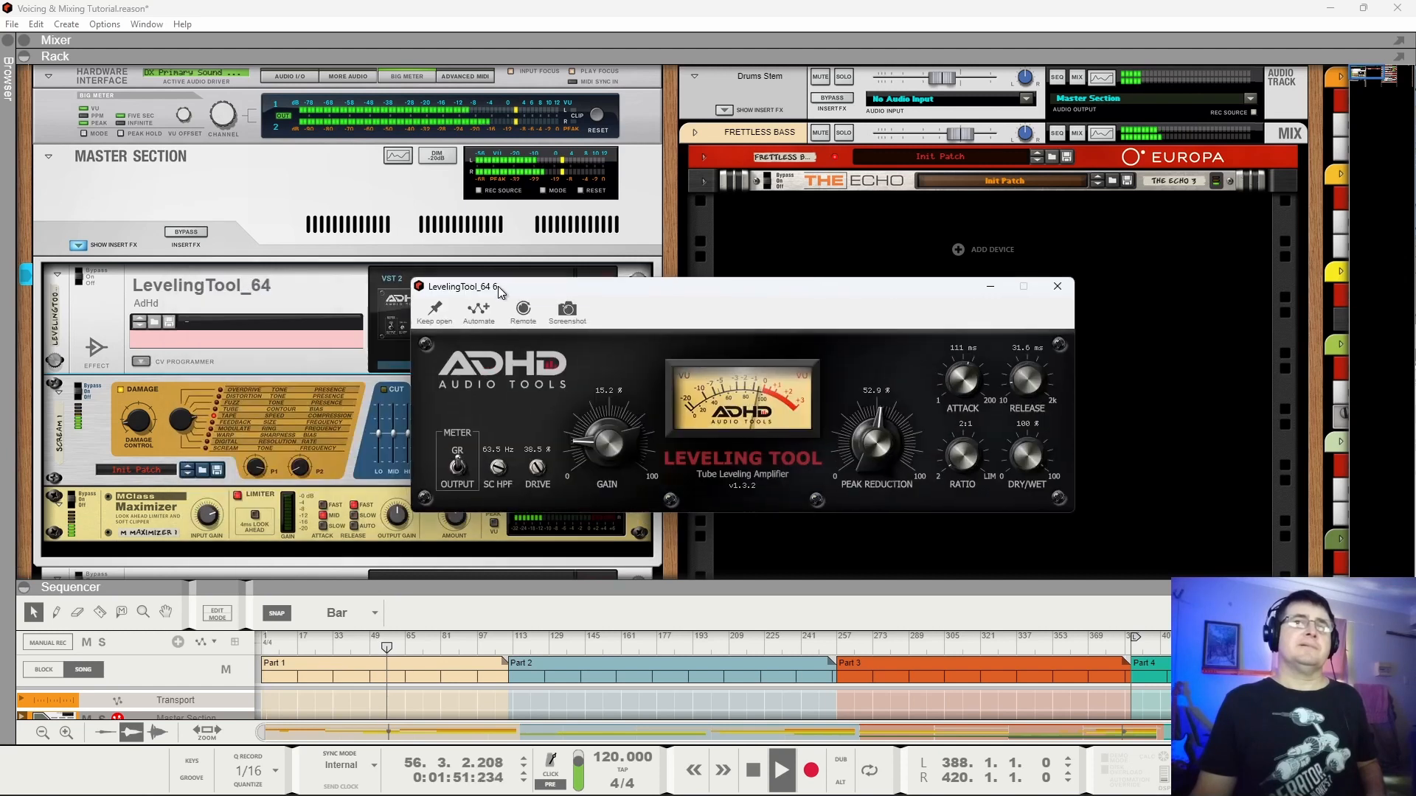
{"action": "left_click", "coordinate": [89, 277]}
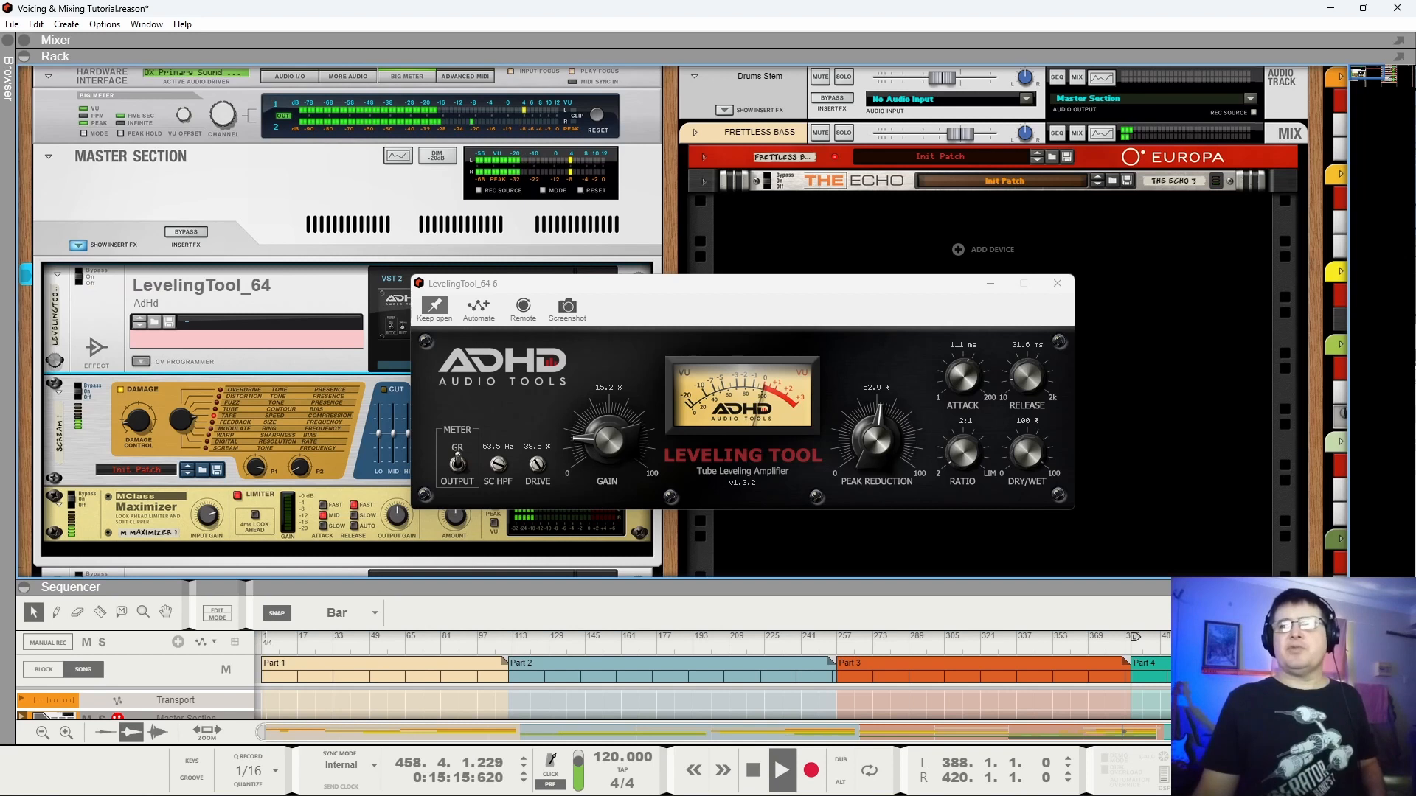
{"action": "left_click", "coordinate": [87, 279]}
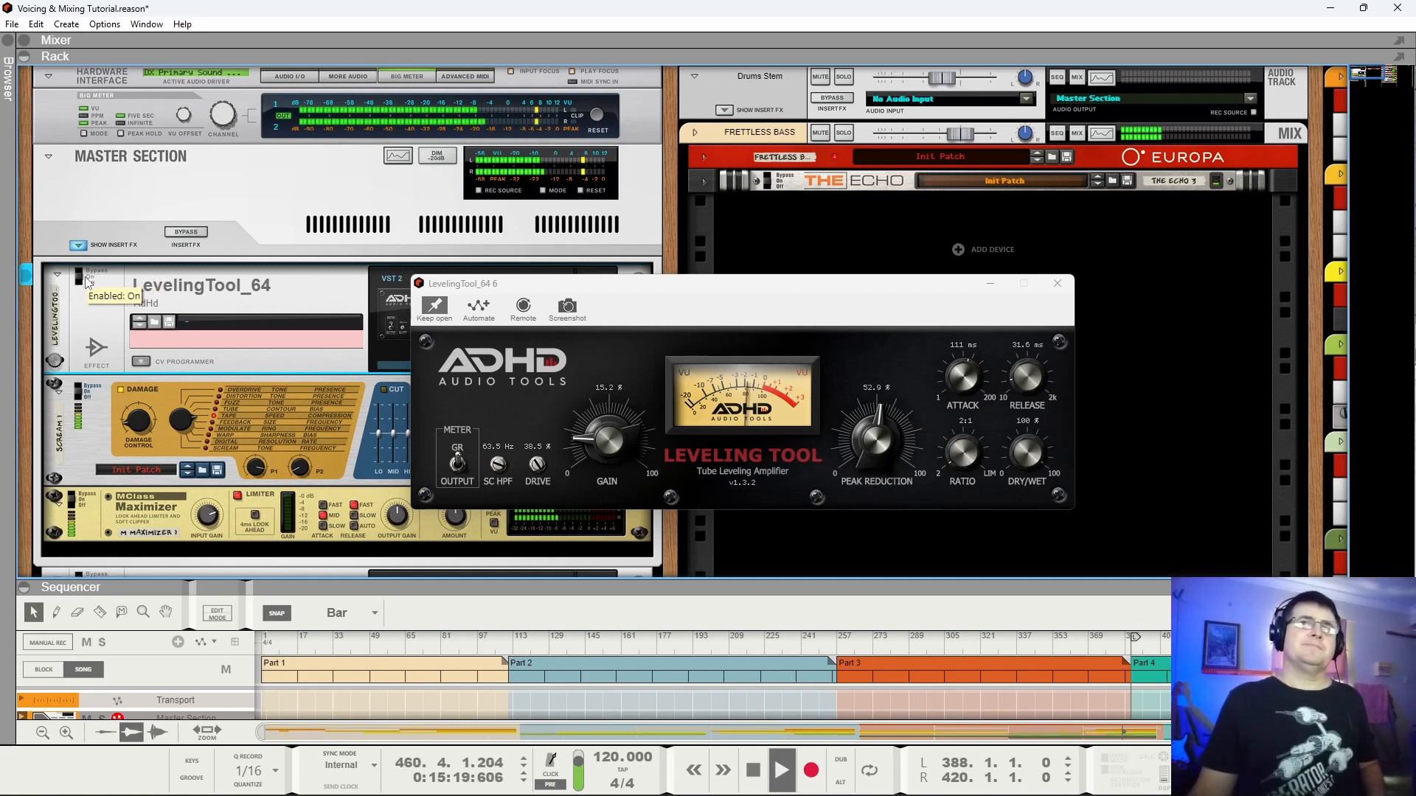
{"action": "left_click", "coordinate": [1065, 286]}
{"action": "key", "text": "space"}
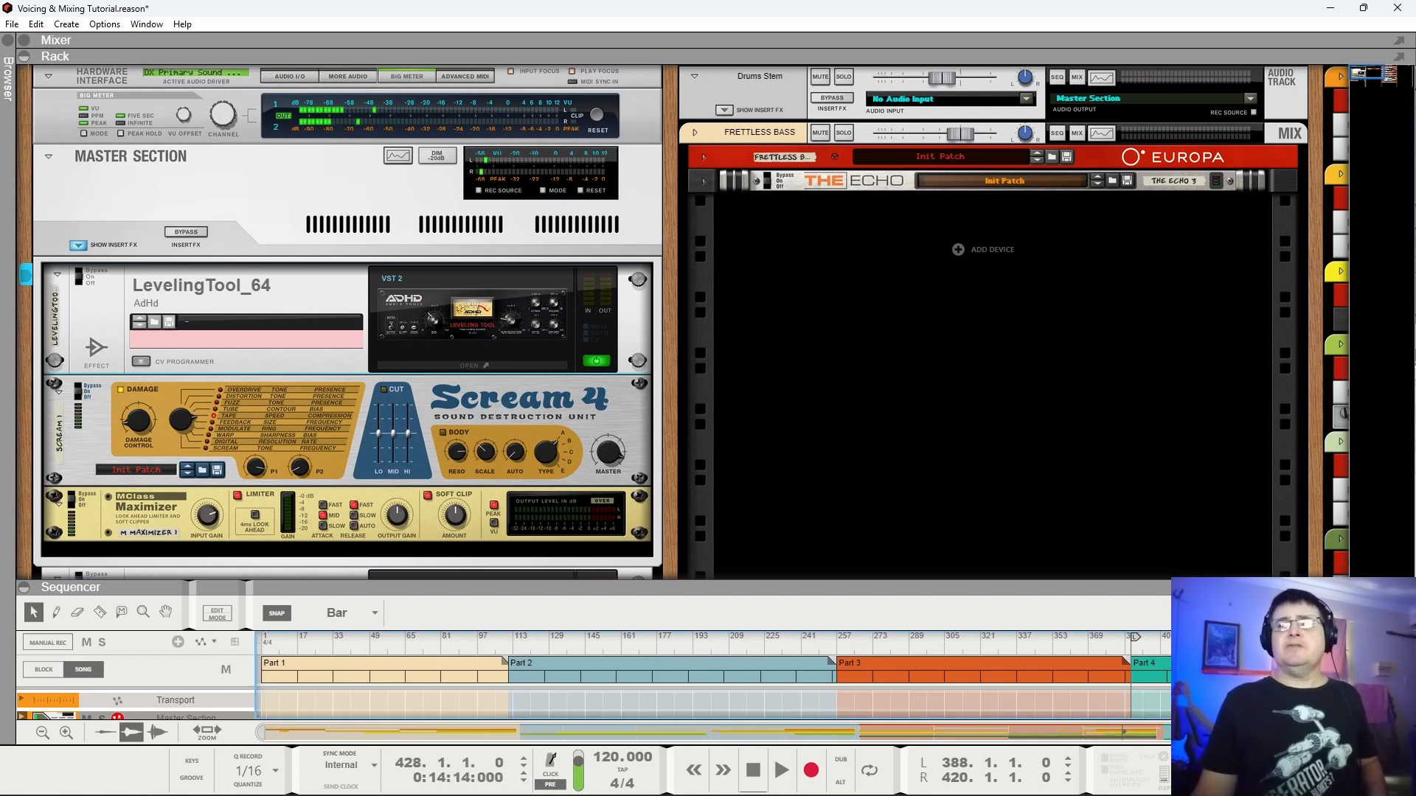
Resume playback from bar 428, insert the lkjb_qrange_x64 equalizer after Scream 4, and keep its interface open.
{"action": "key", "text": "space"}
{"action": "right_click", "coordinate": [483, 389]}
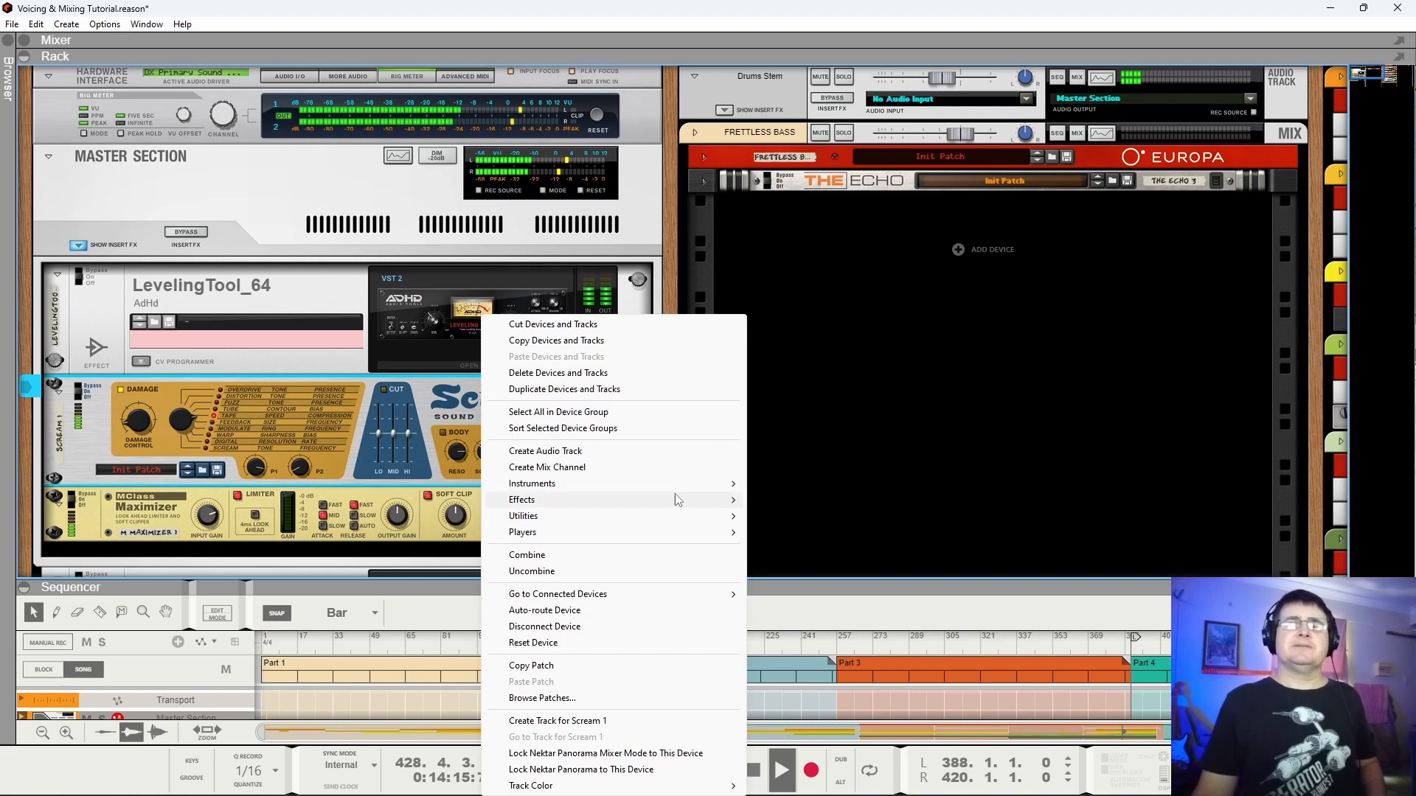
{"action": "mouse_move", "coordinate": [691, 508]}
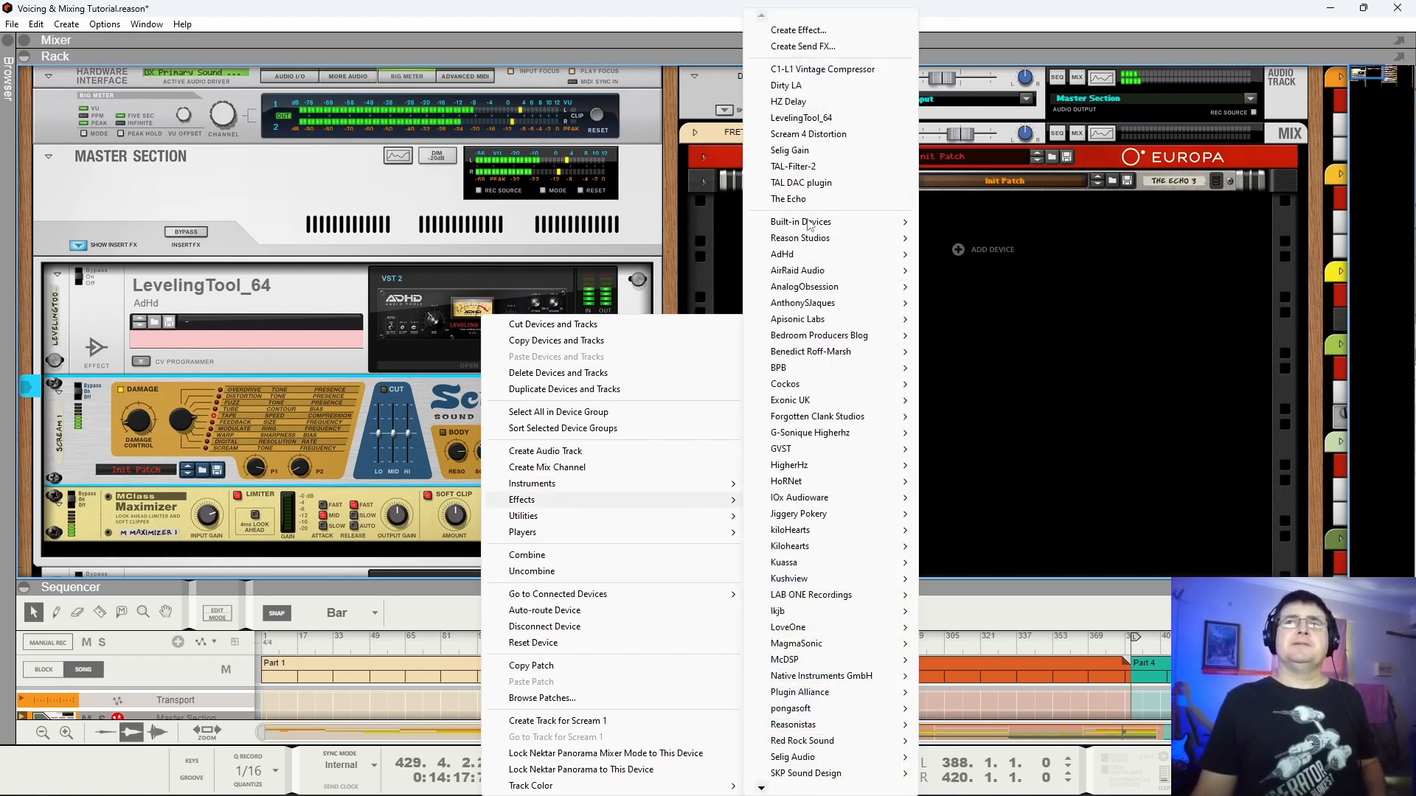
{"action": "mouse_move", "coordinate": [832, 617]}
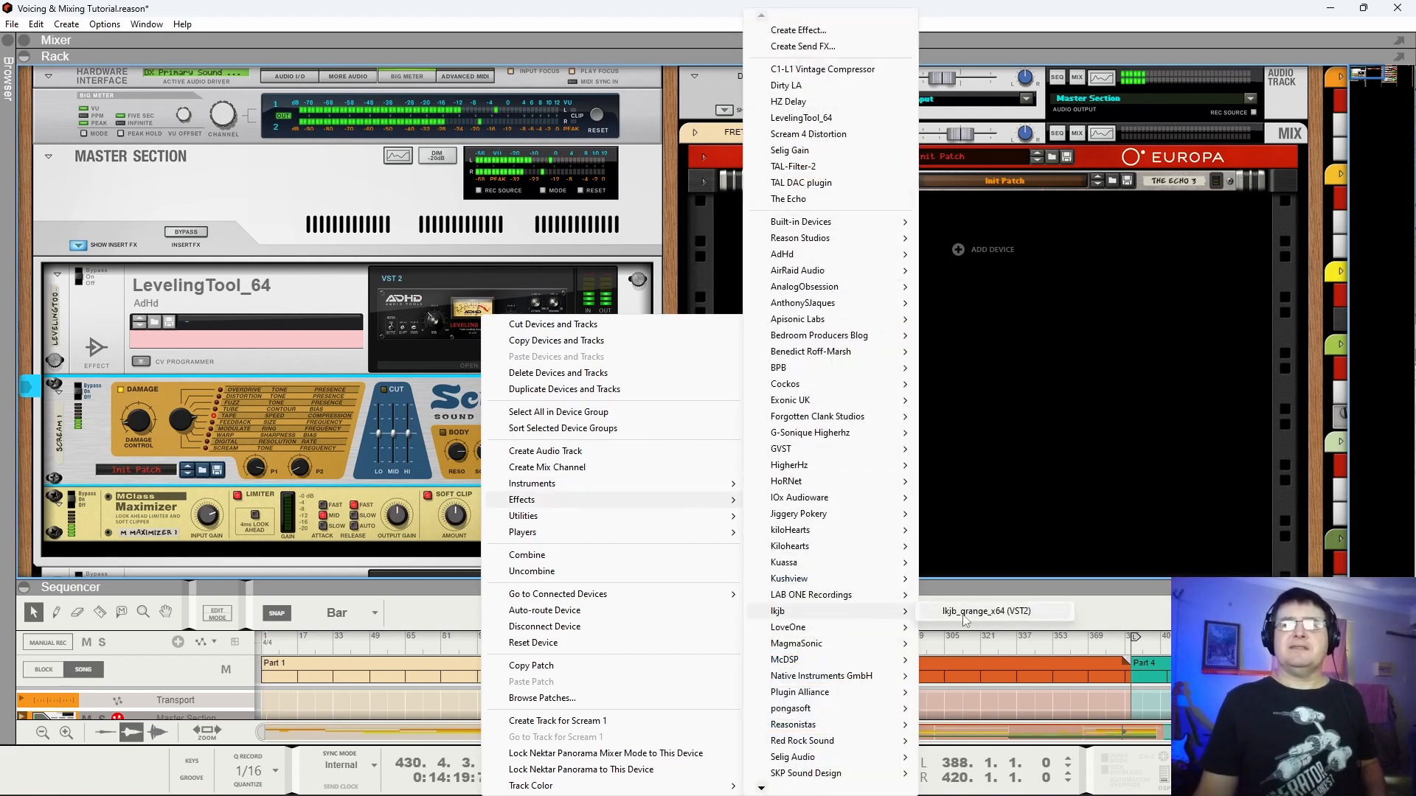
{"action": "left_click", "coordinate": [975, 615]}
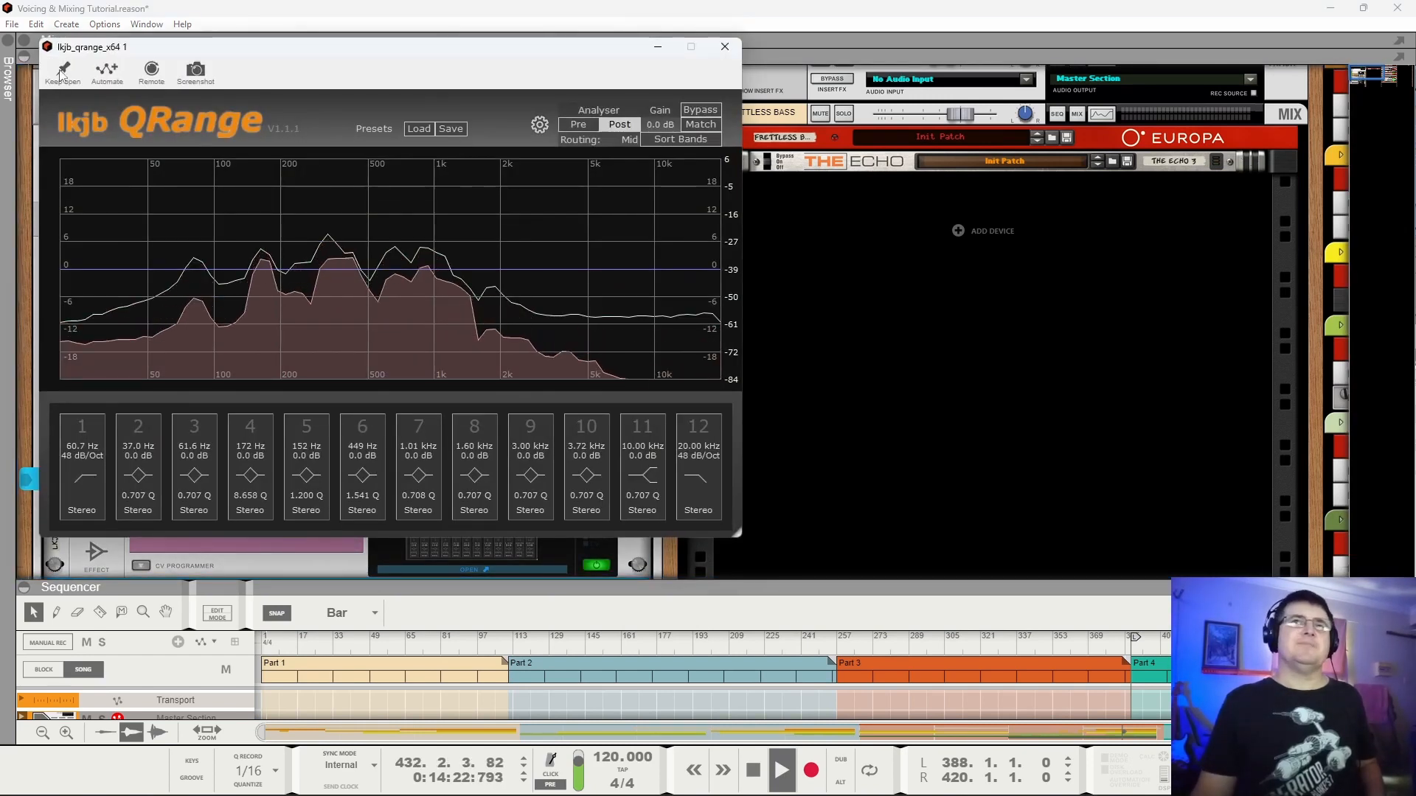
{"action": "left_click", "coordinate": [61, 71]}
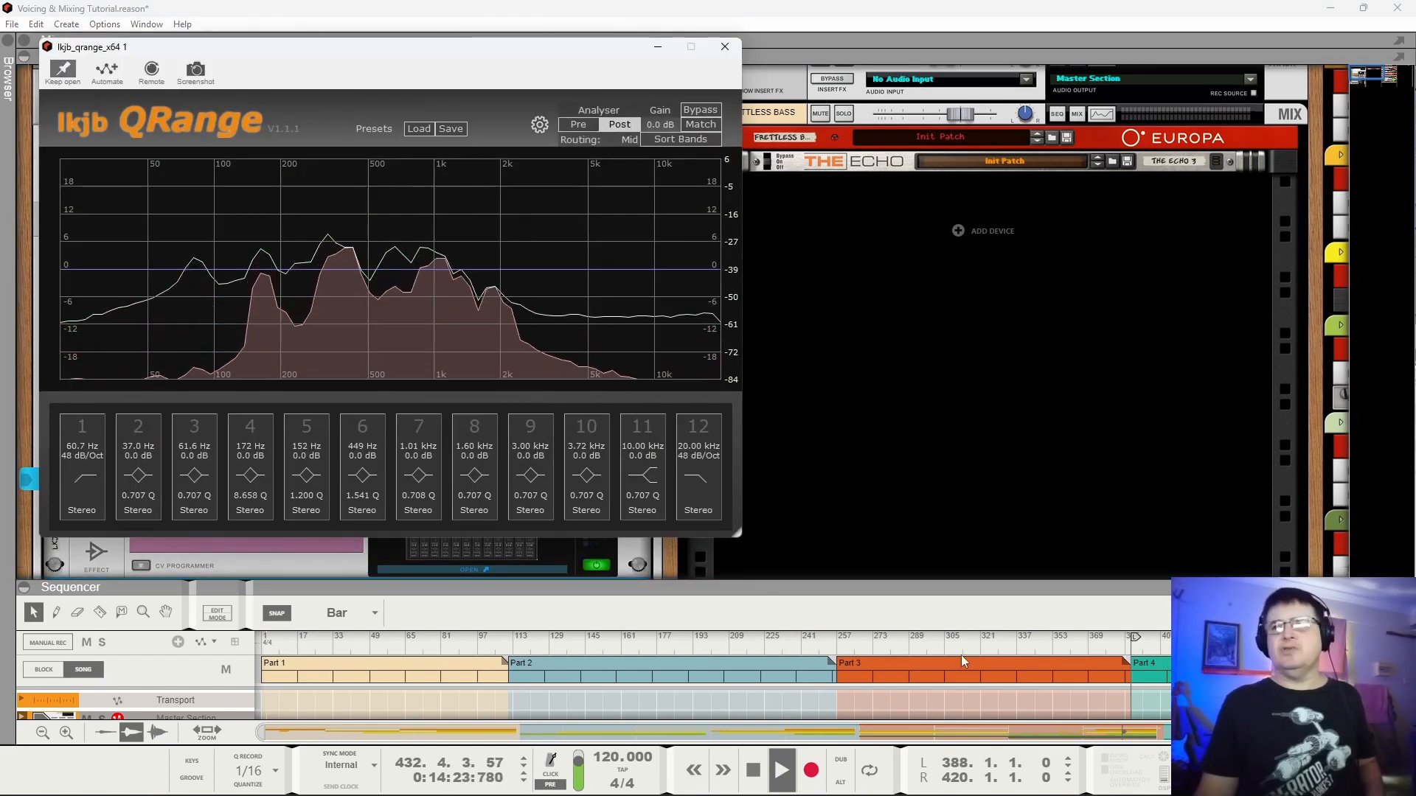
Enlarge the sequencer, play from bar 173, and enable QRange band 1 as a 48 dB/Oct low cut at 28.5 Hz.
{"action": "left_click_drag", "start_coordinate": [1023, 587], "coordinate": [1023, 503]}
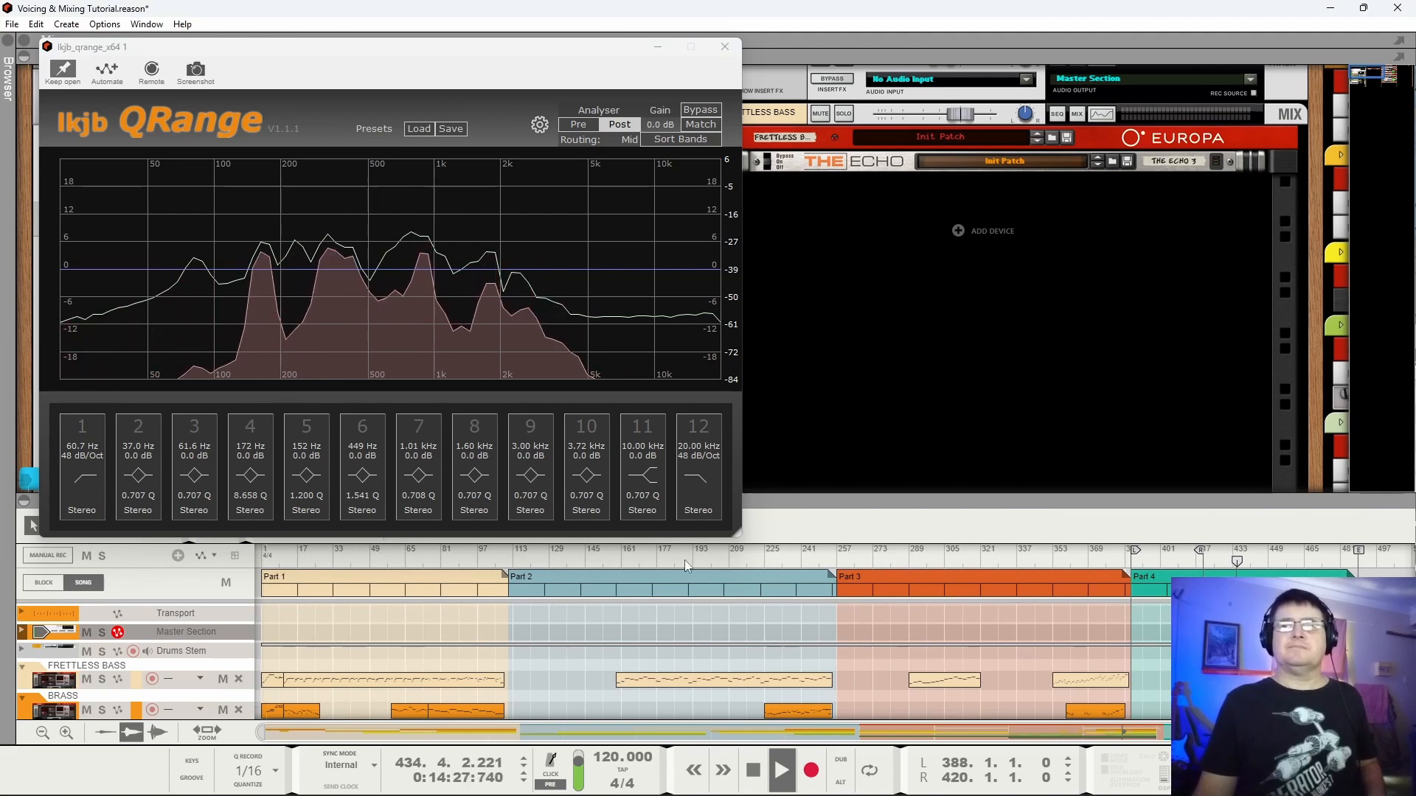
{"action": "left_click", "coordinate": [647, 560]}
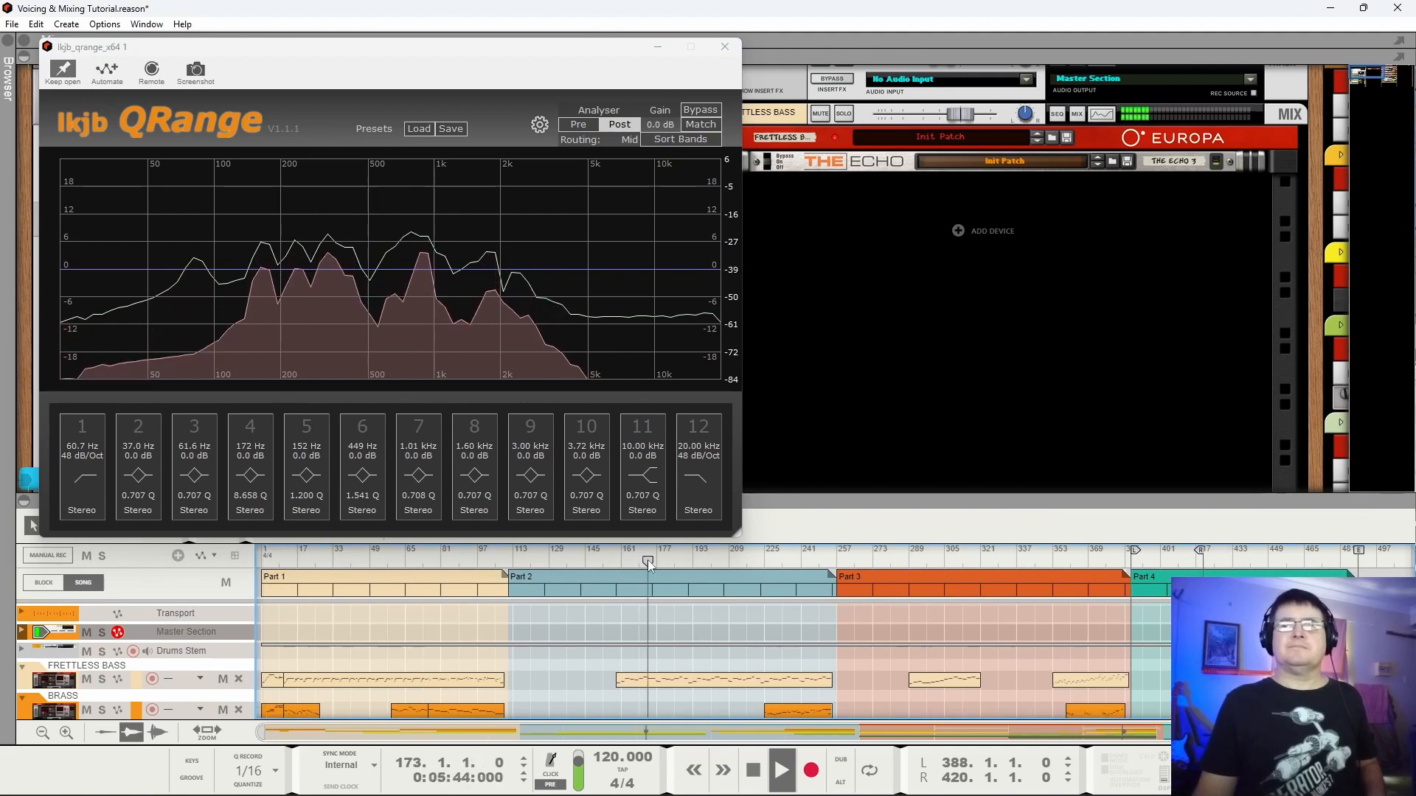
{"action": "left_click", "coordinate": [81, 428]}
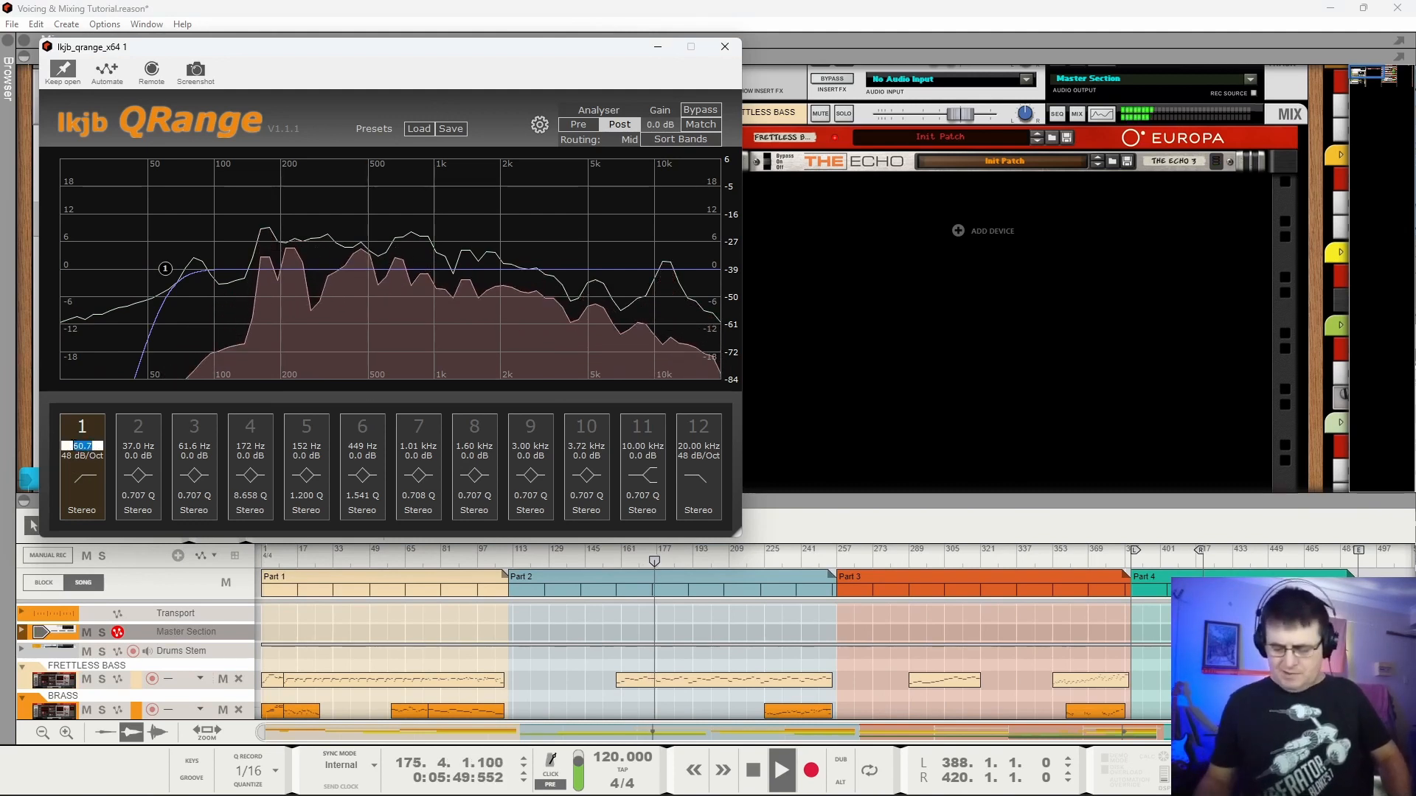
{"action": "scroll", "coordinate": [73, 445], "scroll_direction": "down", "scroll_amount": 5}
{"action": "left_click_drag", "start_coordinate": [97, 270], "coordinate": [94, 272]}
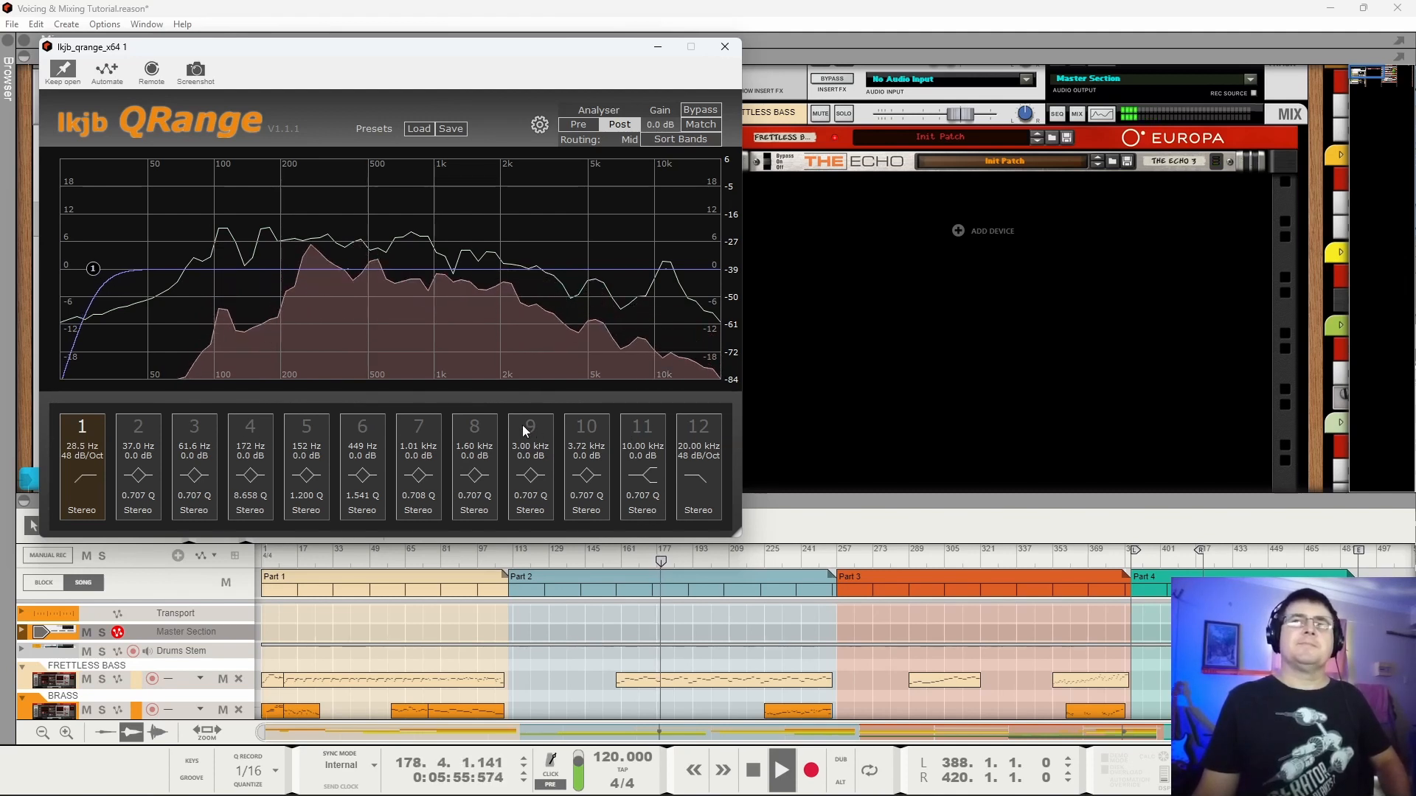
Enable QRange band 6 with a -1.0 dB cut at 245 Hz and band 10 with a 1.7 dB boost at 5.78 kHz.
{"action": "left_click", "coordinate": [364, 428]}
{"action": "left_click_drag", "start_coordinate": [362, 269], "coordinate": [301, 279]}
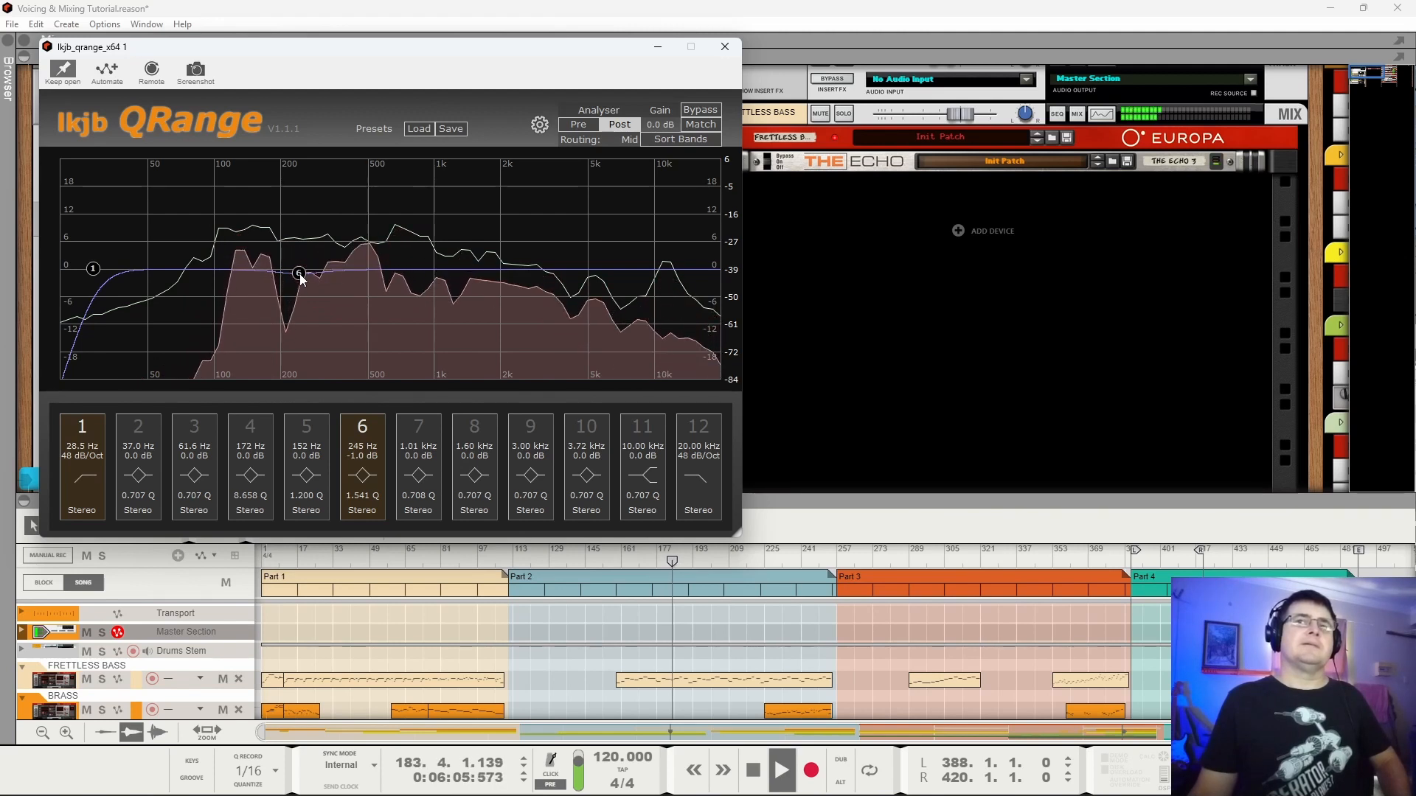
{"action": "left_click", "coordinate": [583, 431]}
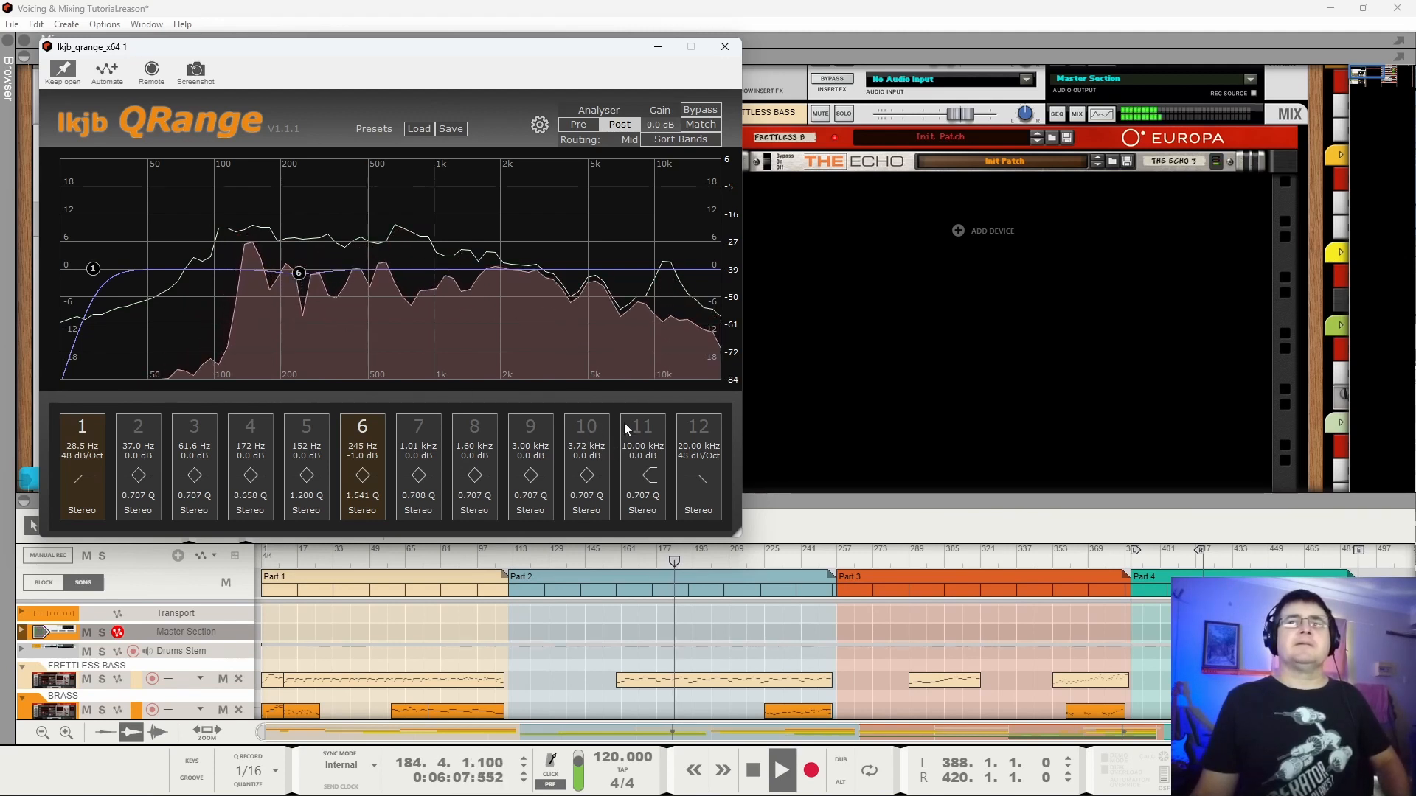
{"action": "left_click_drag", "start_coordinate": [559, 268], "coordinate": [602, 262]}
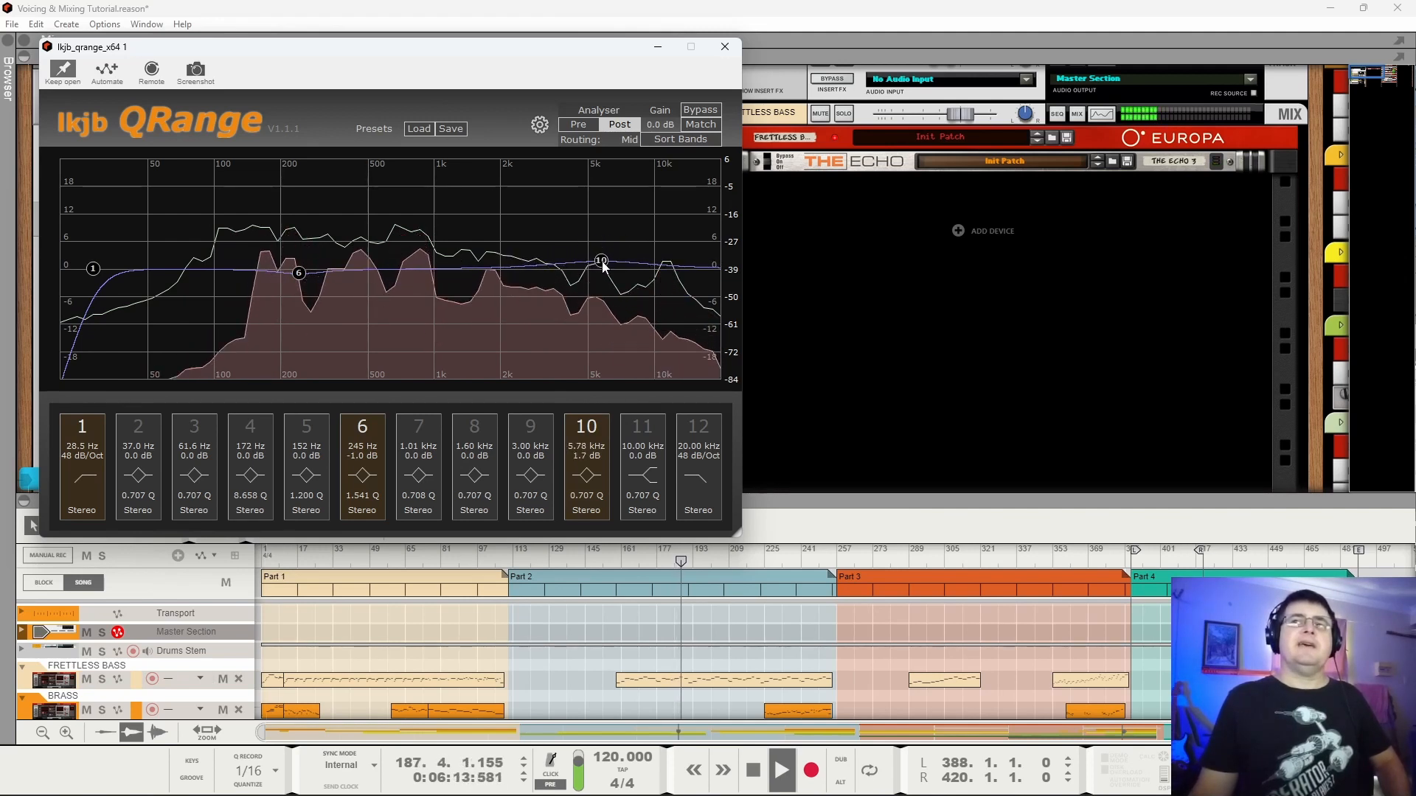
Enable QRange band 12 as a 12 dB/Oct high cut at 20.00 kHz and audition the song from bar 452 in Part 4.
{"action": "left_click", "coordinate": [700, 435]}
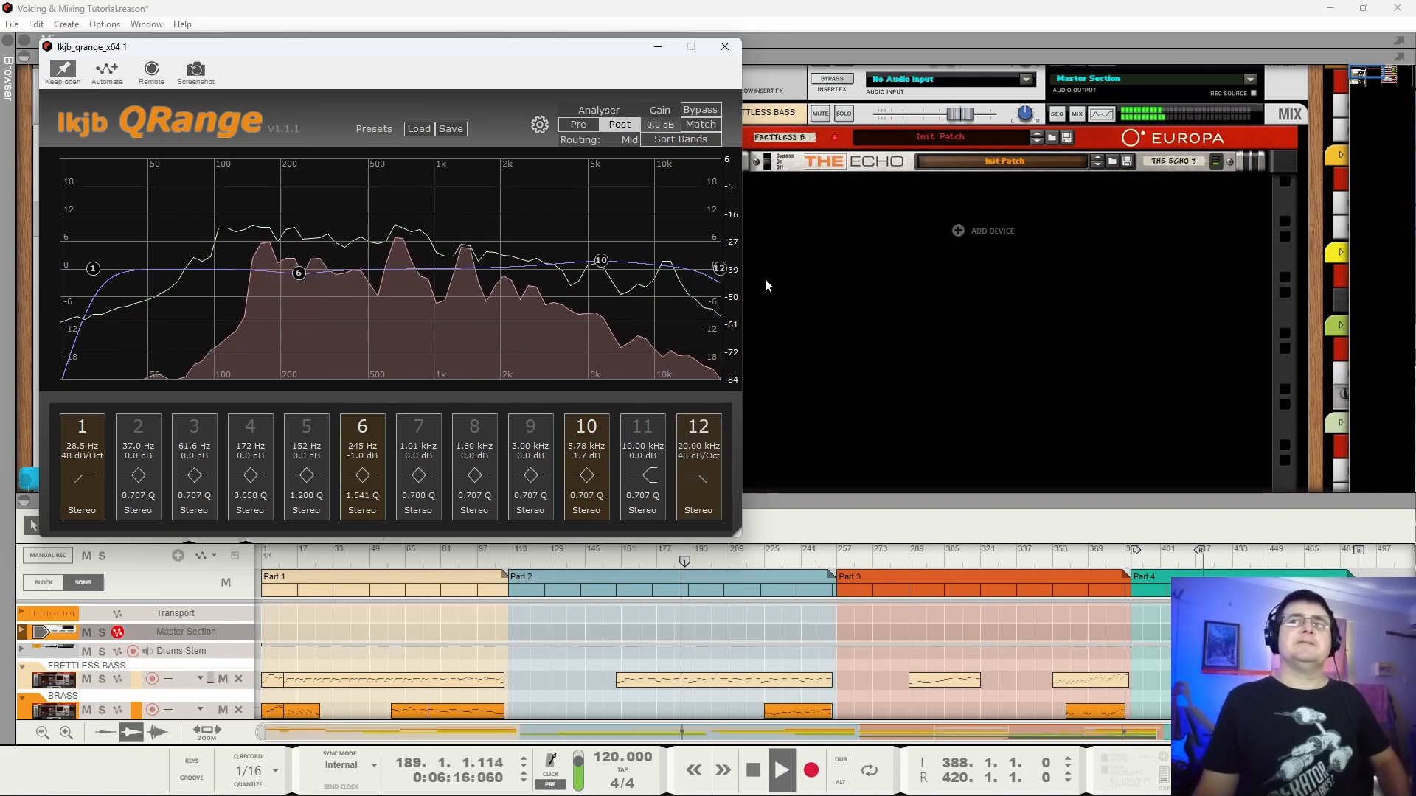
{"action": "left_click", "coordinate": [699, 456]}
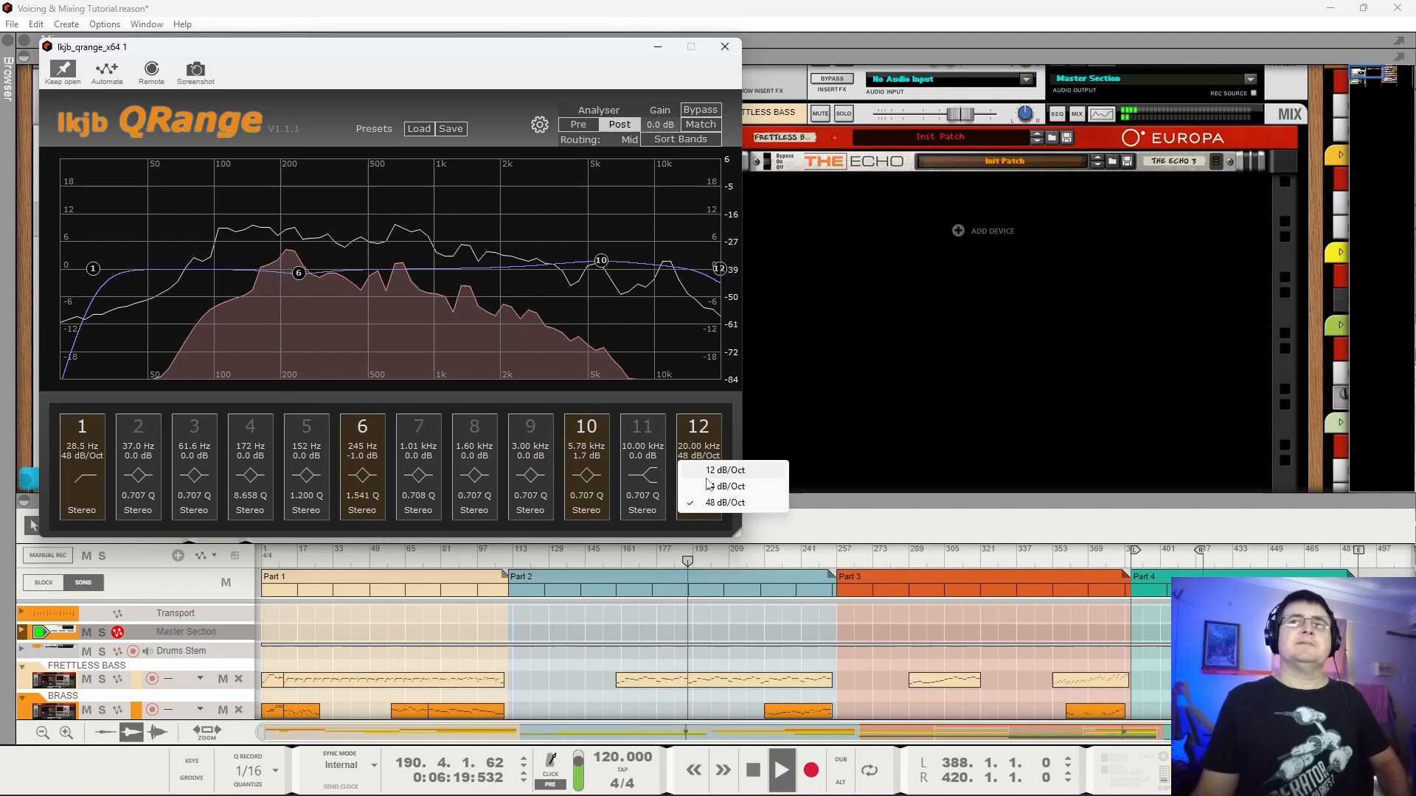
{"action": "left_click", "coordinate": [705, 471]}
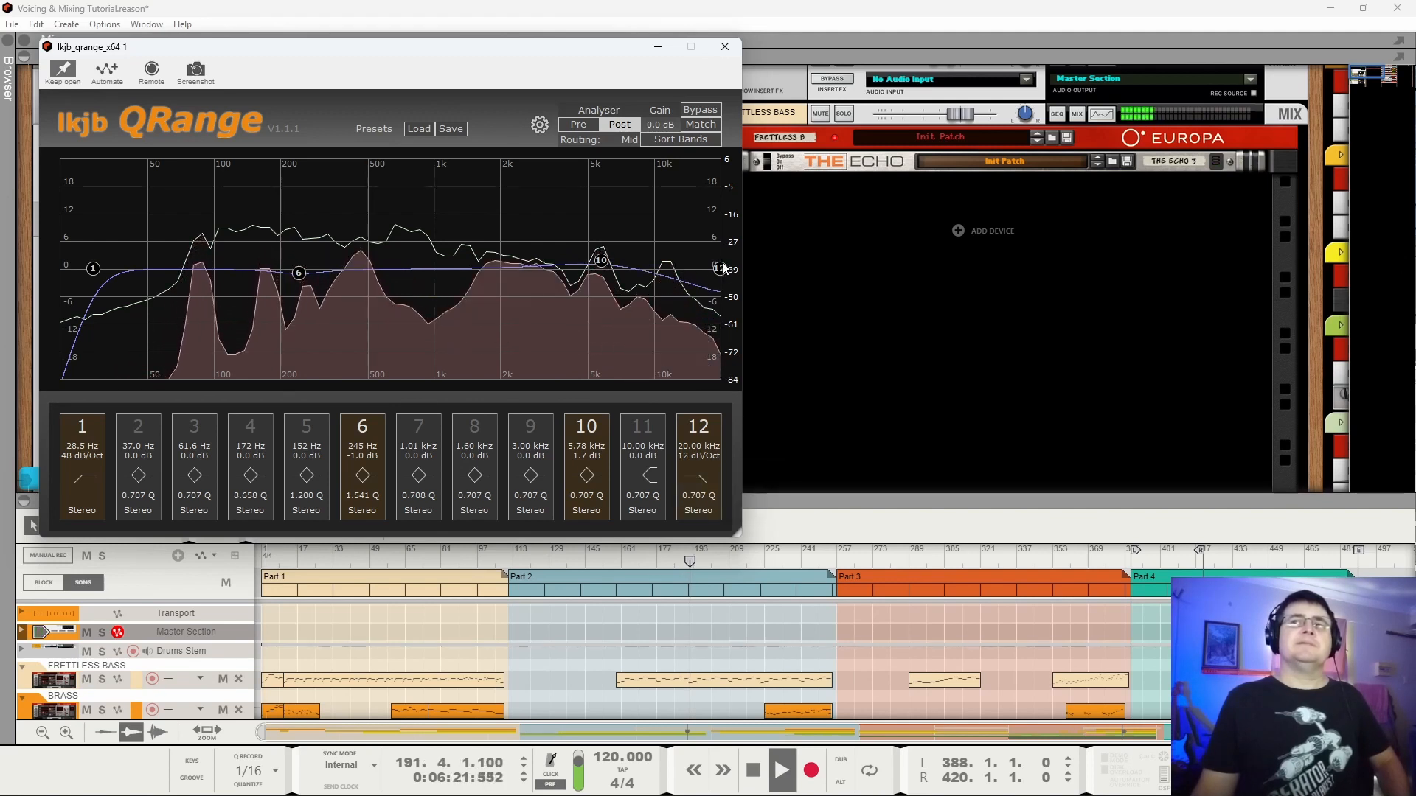
{"action": "left_click_drag", "start_coordinate": [697, 427], "coordinate": [685, 509]}
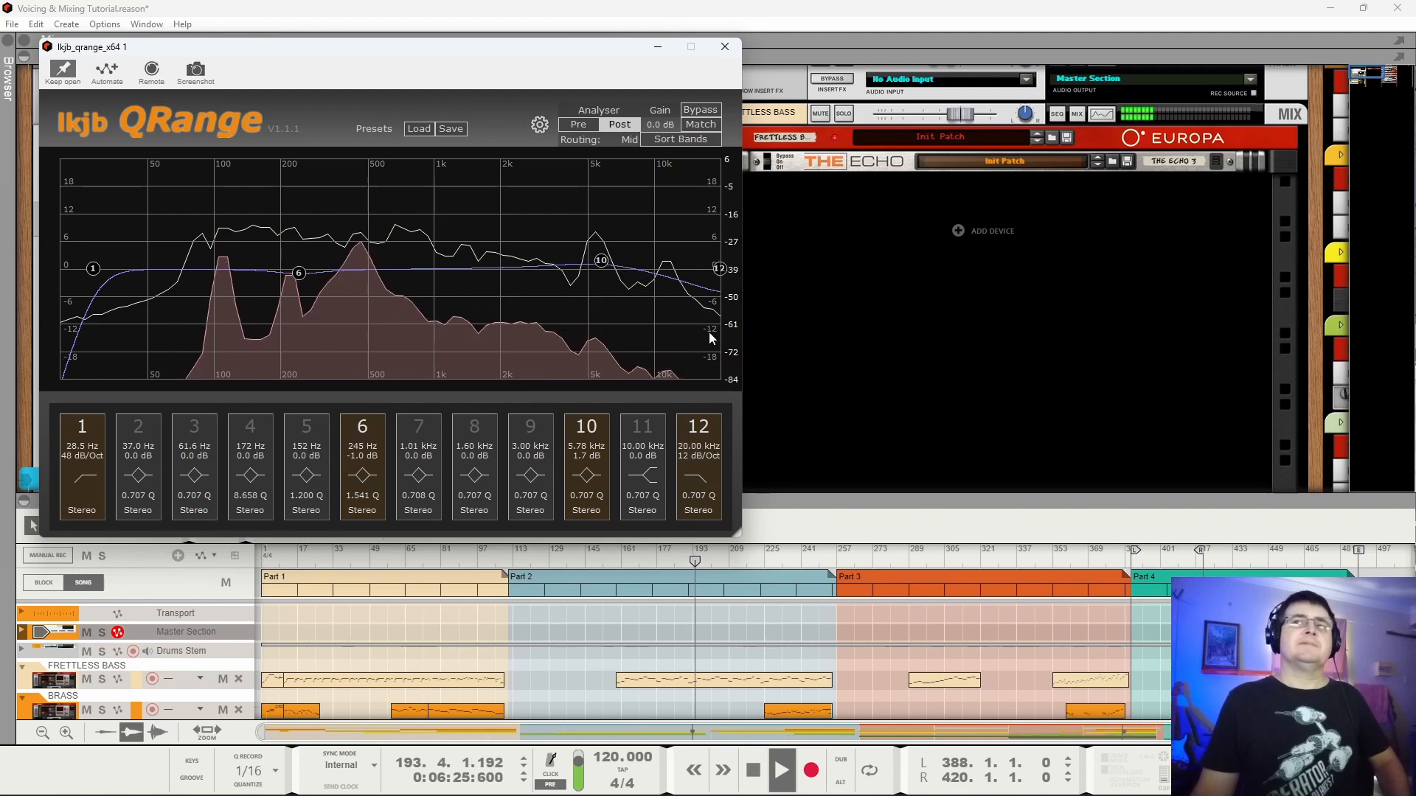
{"action": "left_click", "coordinate": [1253, 554]}
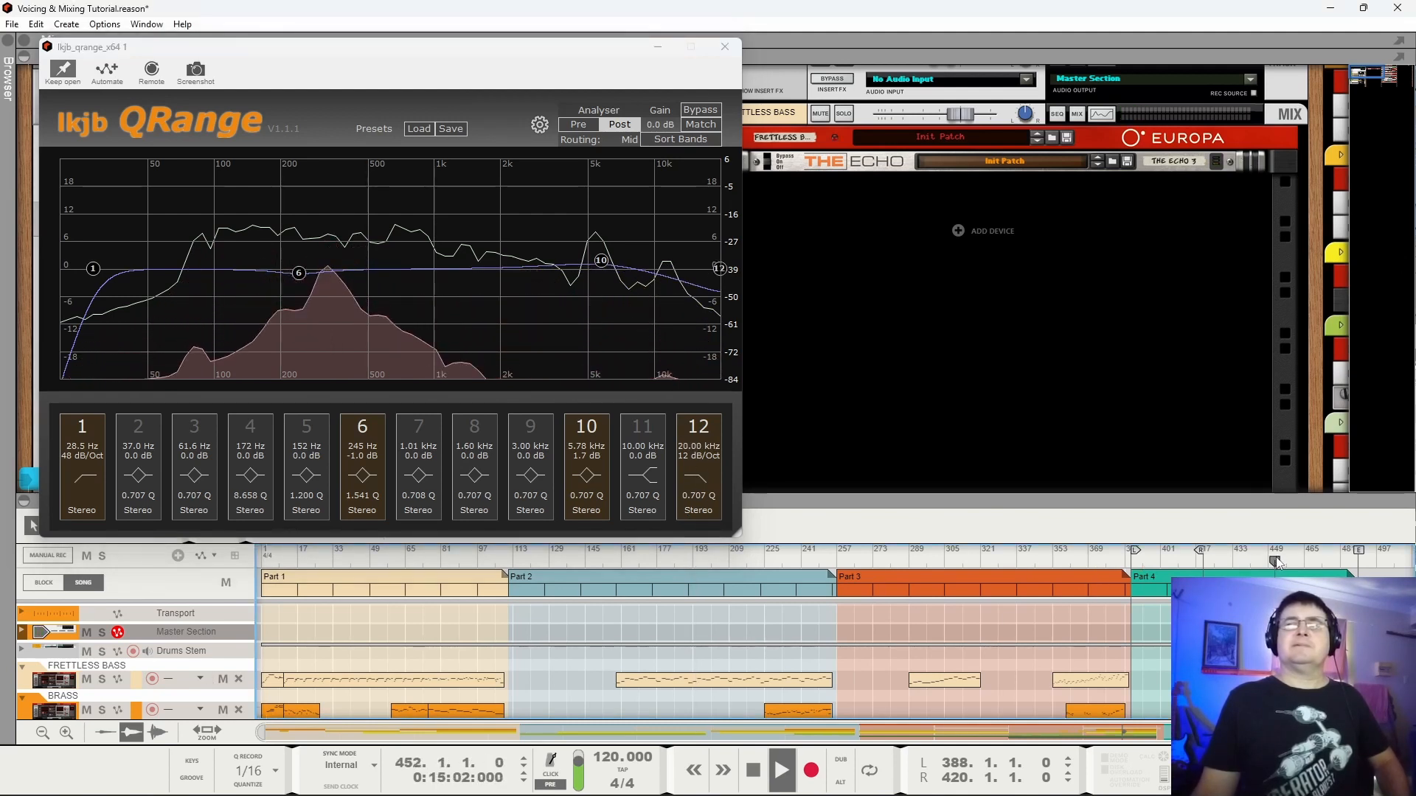
Compare the mix with QRange band 12 bypassed and enabled, auditioning the end of Part 4 and the start of the song.
{"action": "left_click", "coordinate": [1276, 560]}
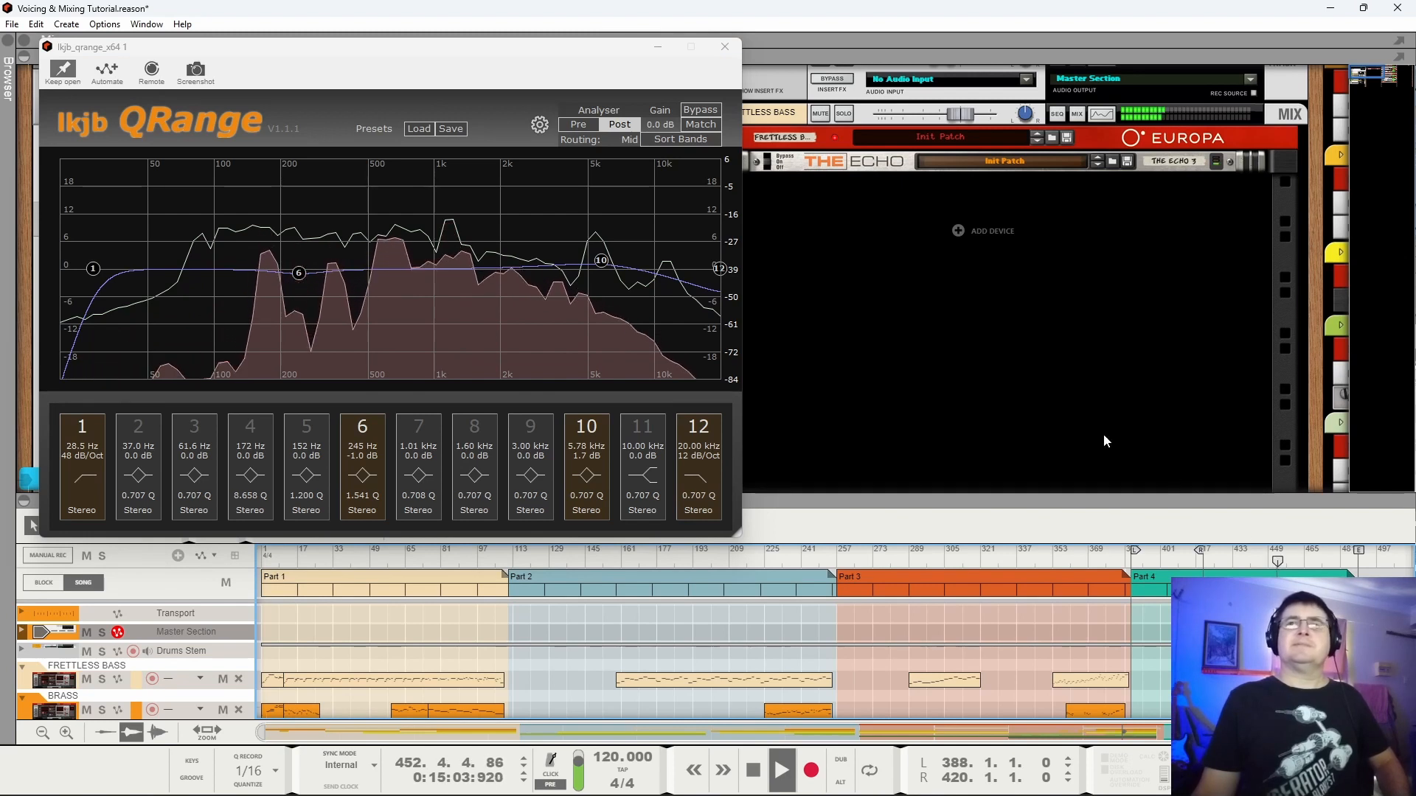
{"action": "left_click", "coordinate": [700, 429]}
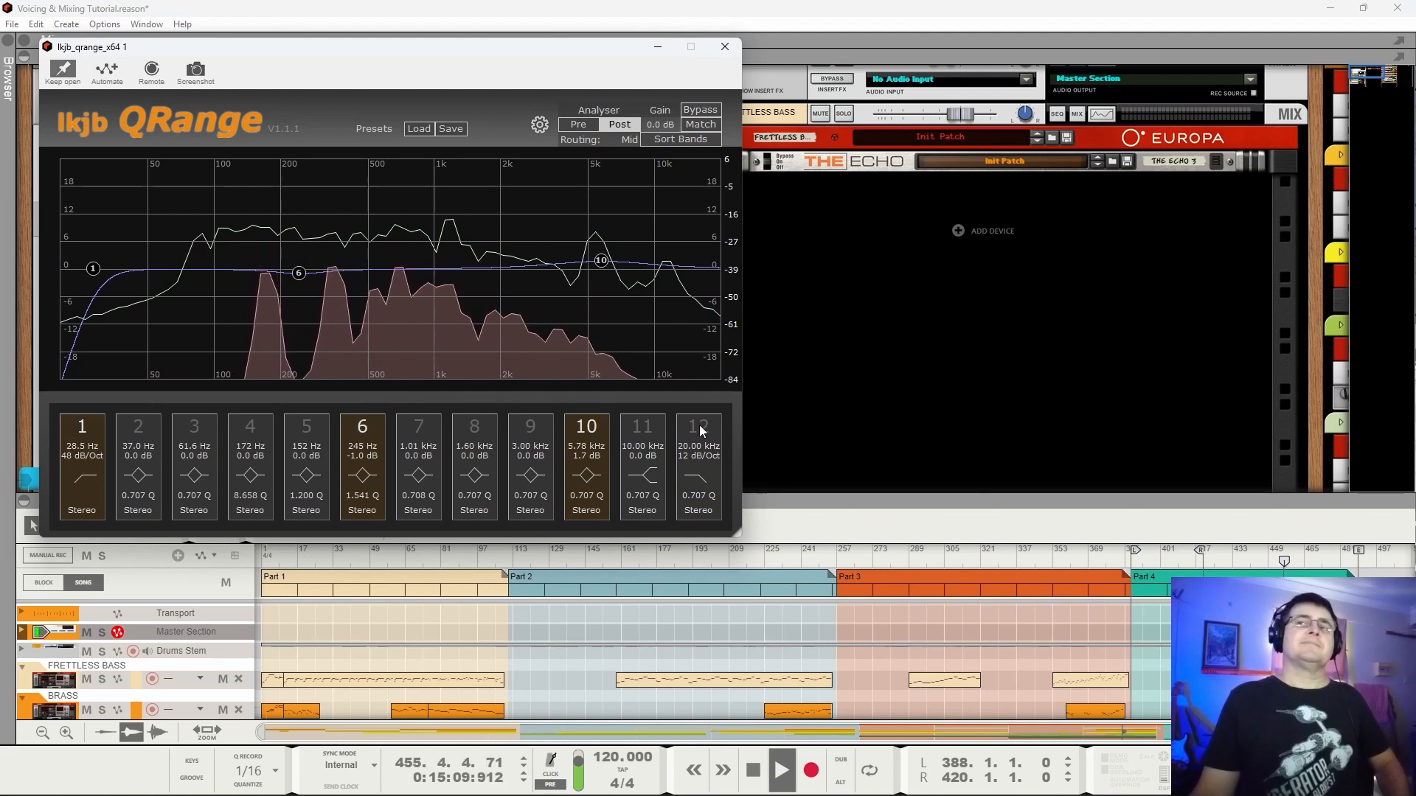
{"action": "left_click", "coordinate": [700, 431]}
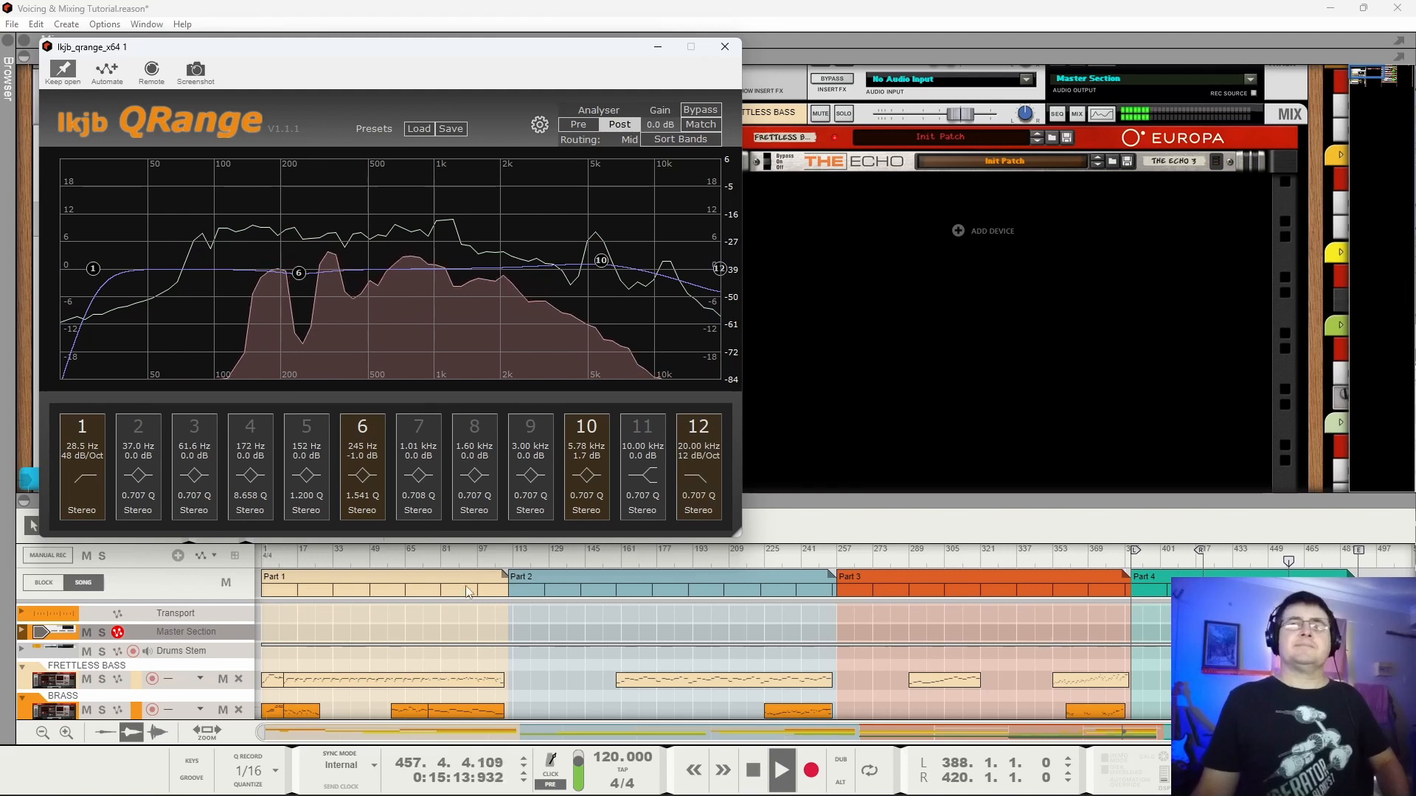
{"action": "left_click", "coordinate": [262, 561]}
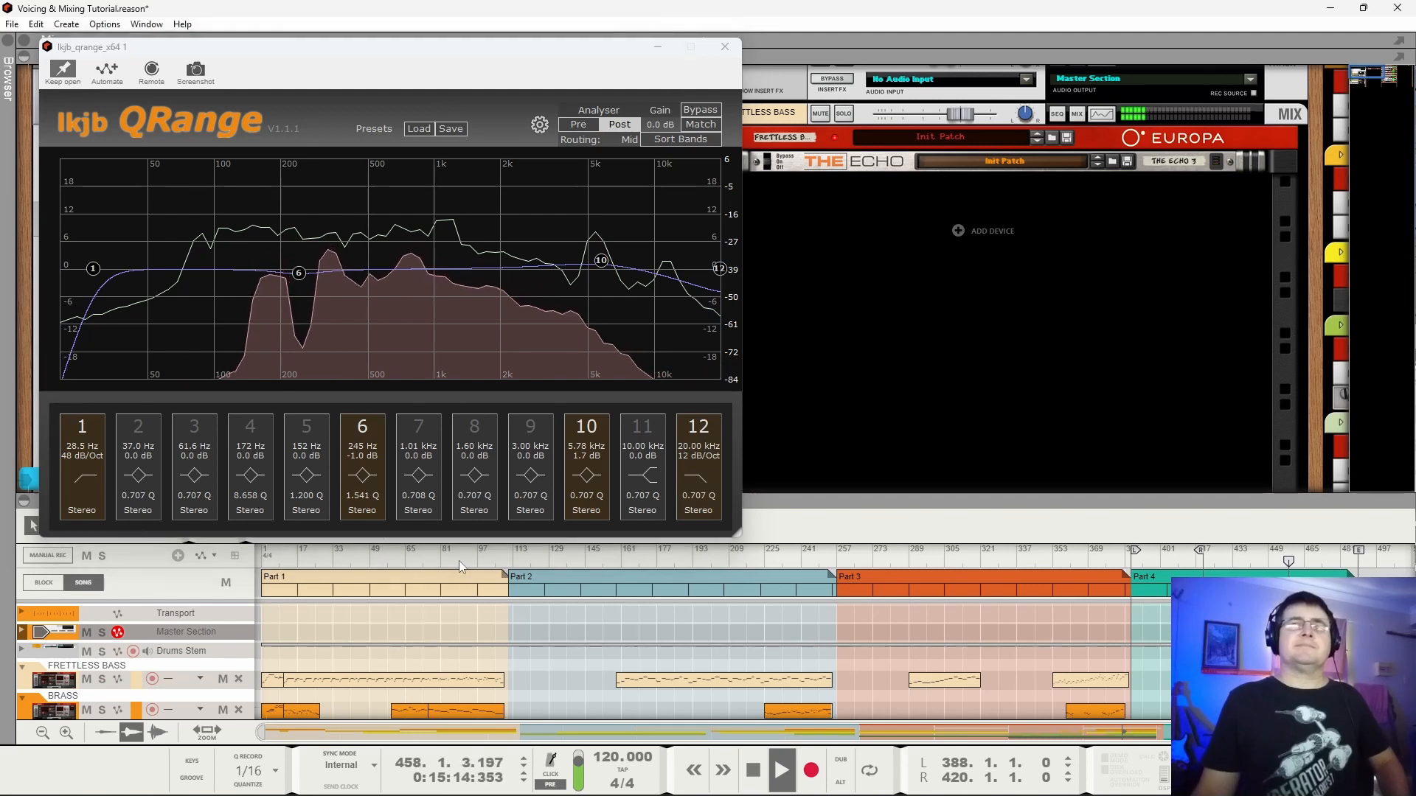
{"action": "left_click", "coordinate": [698, 430]}
{"action": "left_click", "coordinate": [698, 430]}
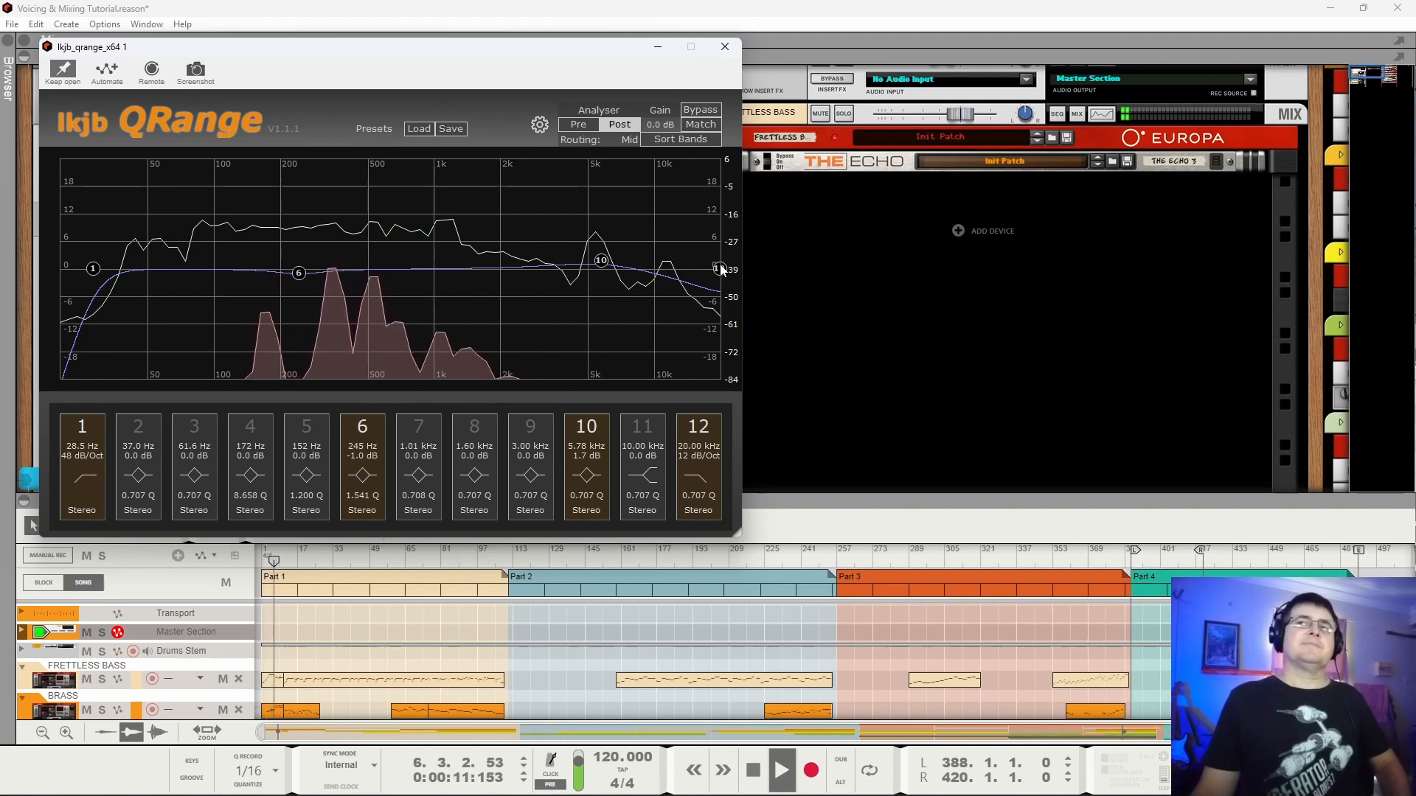
{"action": "left_click", "coordinate": [703, 430]}
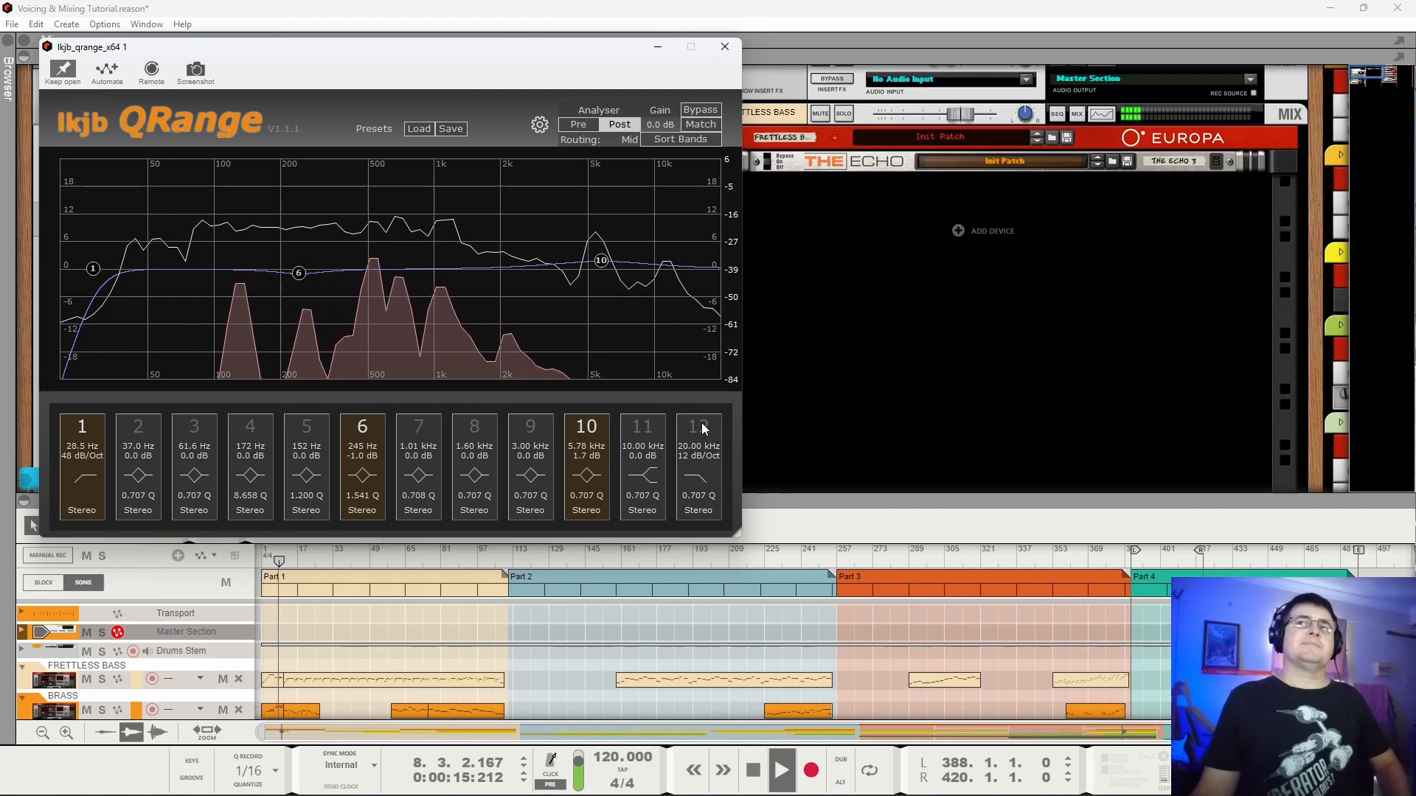
{"action": "left_click", "coordinate": [703, 430]}
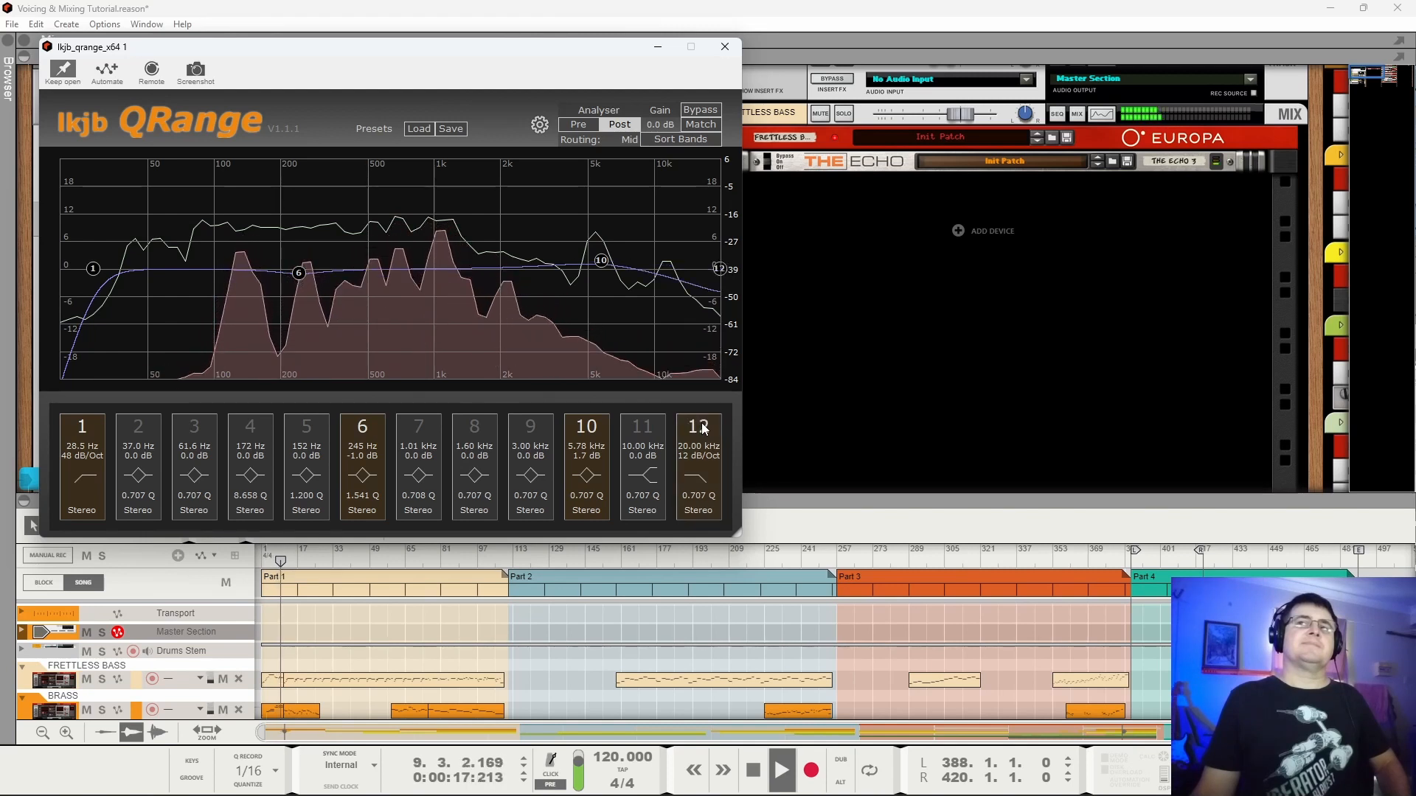
Play Part 1 from about bar 39 and keep comparing the sound with QRange band 12 off and on.
{"action": "left_click", "coordinate": [347, 560]}
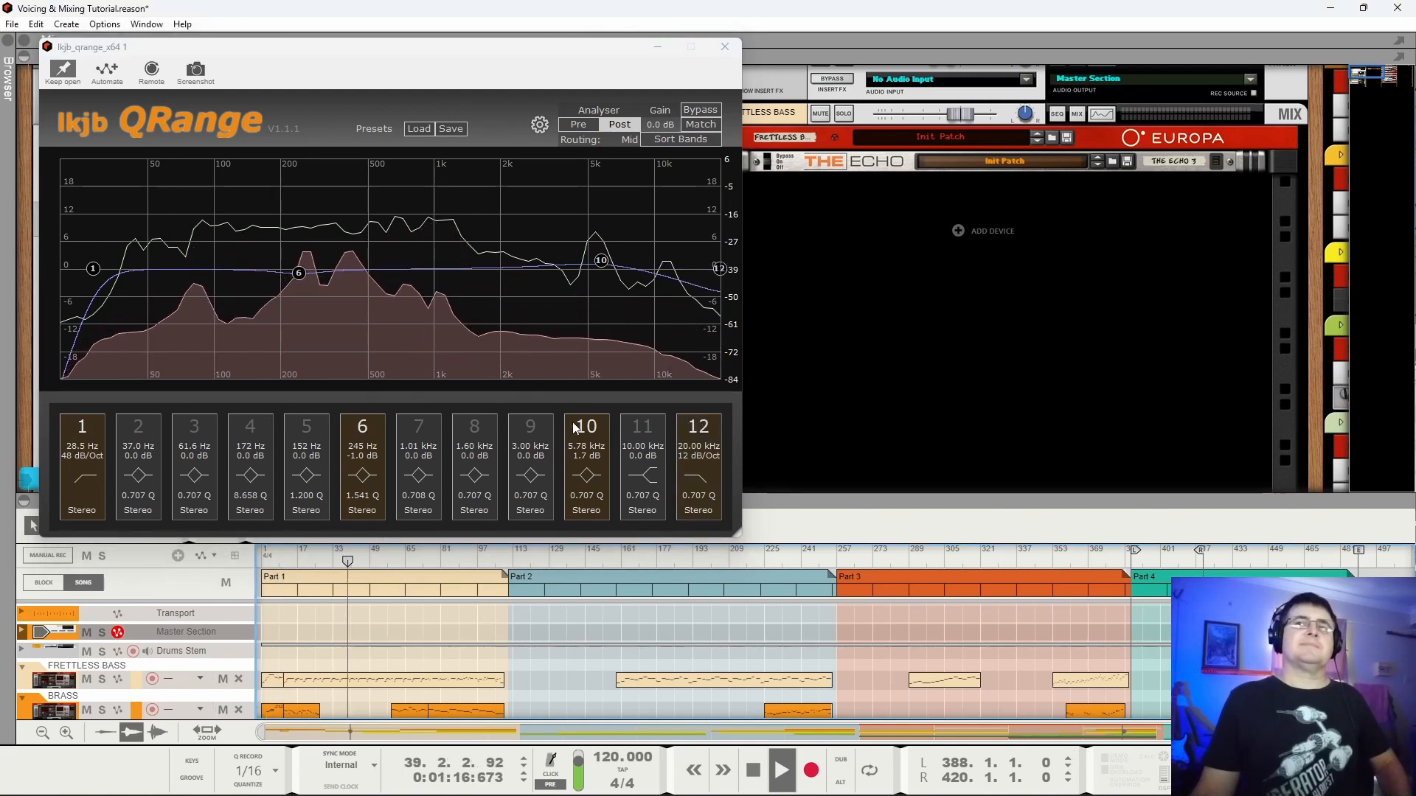
{"action": "left_click", "coordinate": [706, 429]}
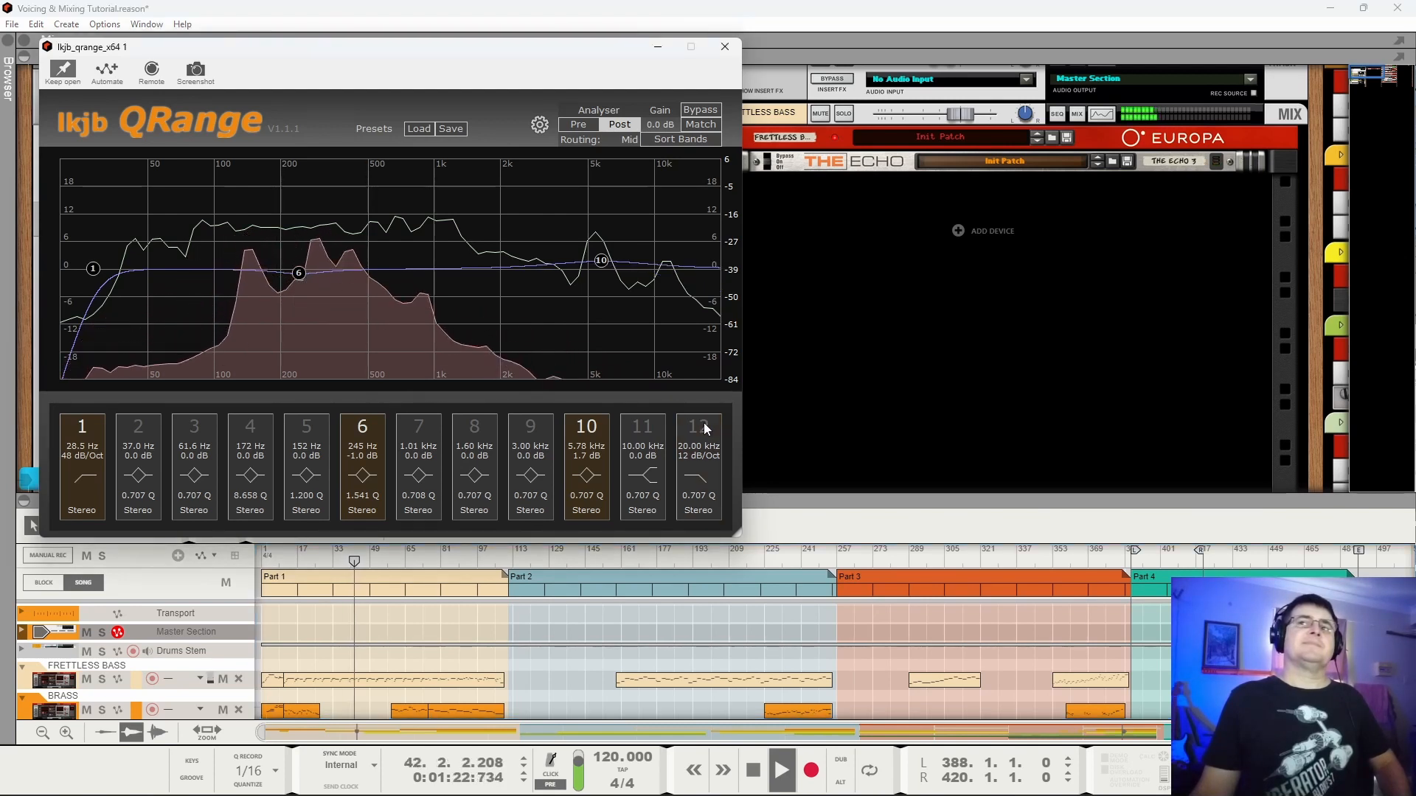
{"action": "left_click", "coordinate": [706, 430]}
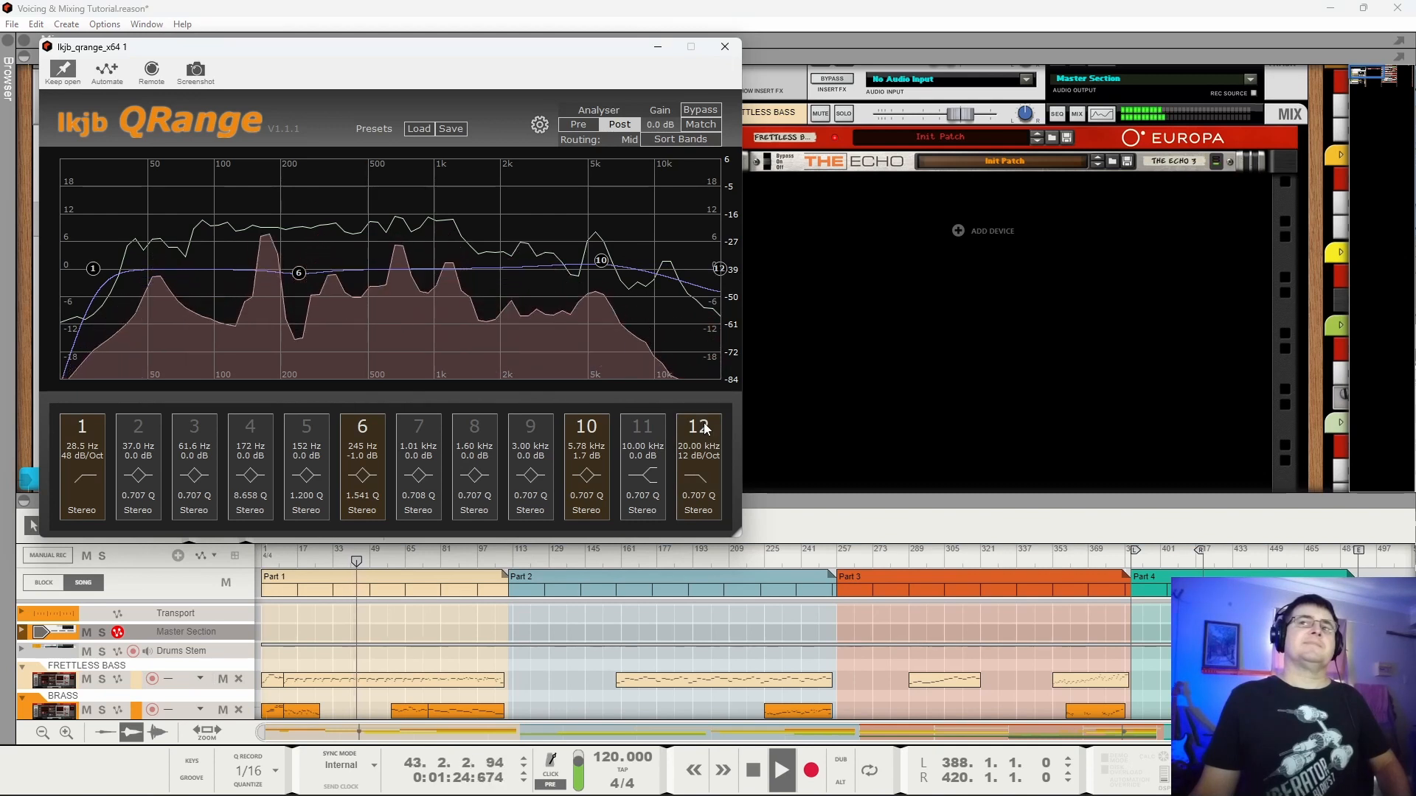
{"action": "left_click", "coordinate": [705, 430]}
{"action": "left_click", "coordinate": [706, 429]}
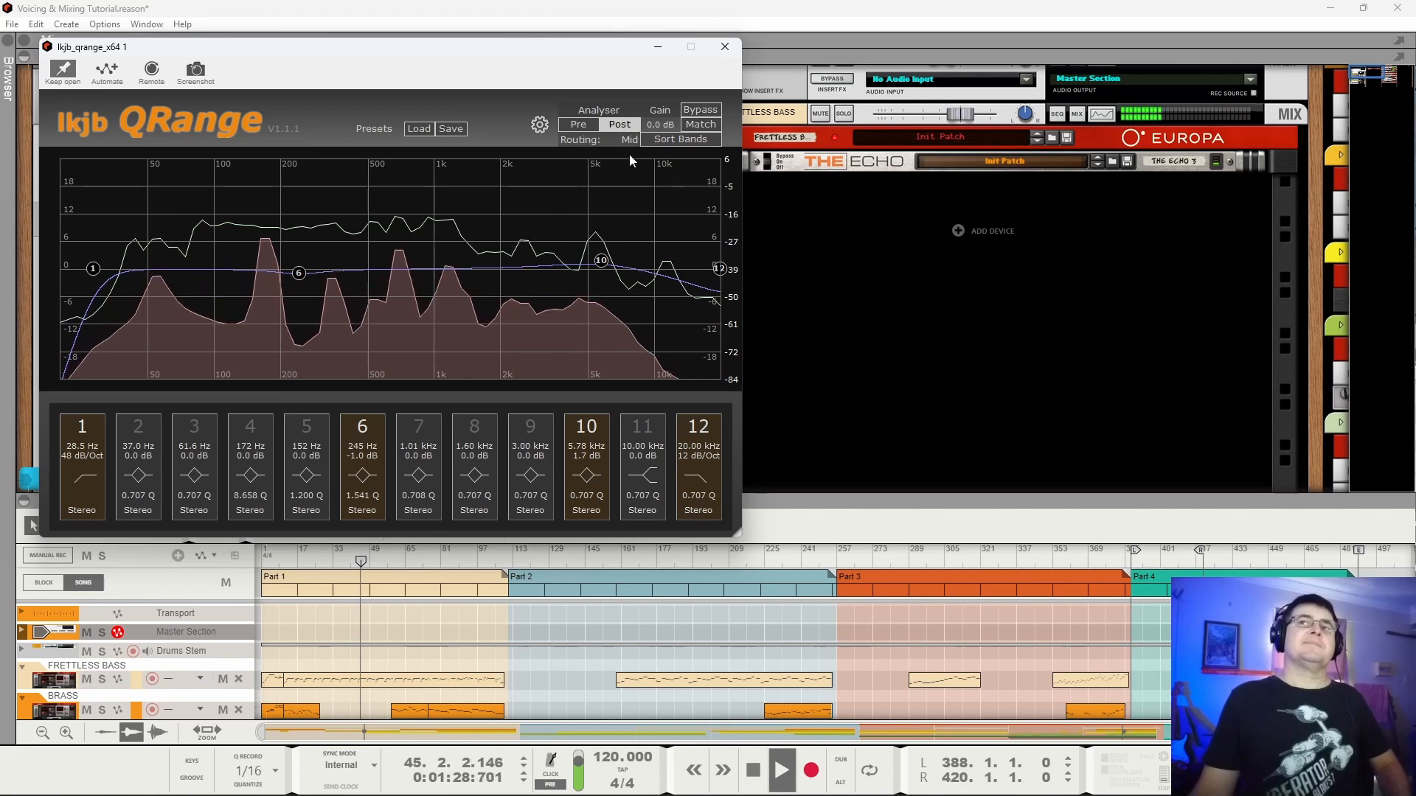
{"action": "left_click", "coordinate": [690, 423]}
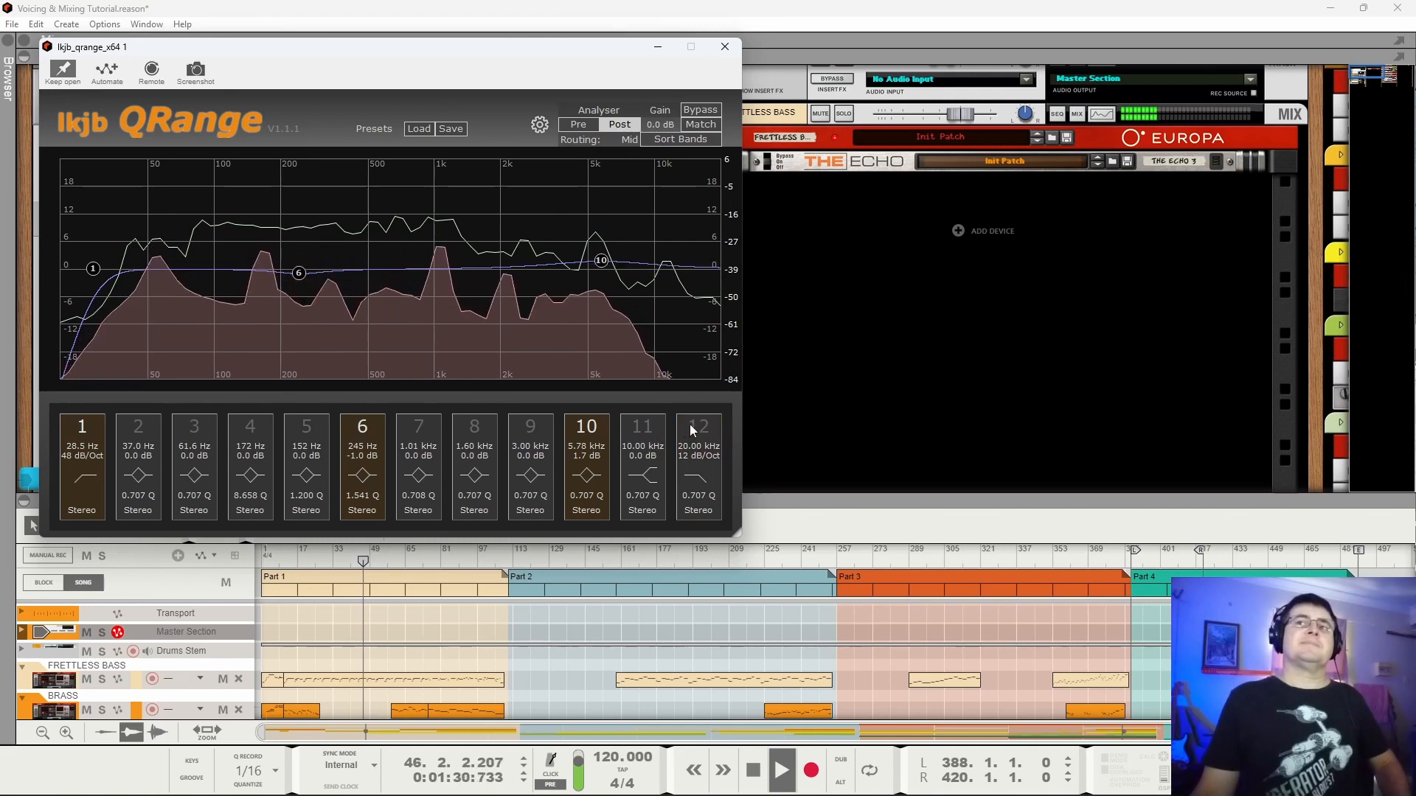
{"action": "left_click", "coordinate": [693, 428]}
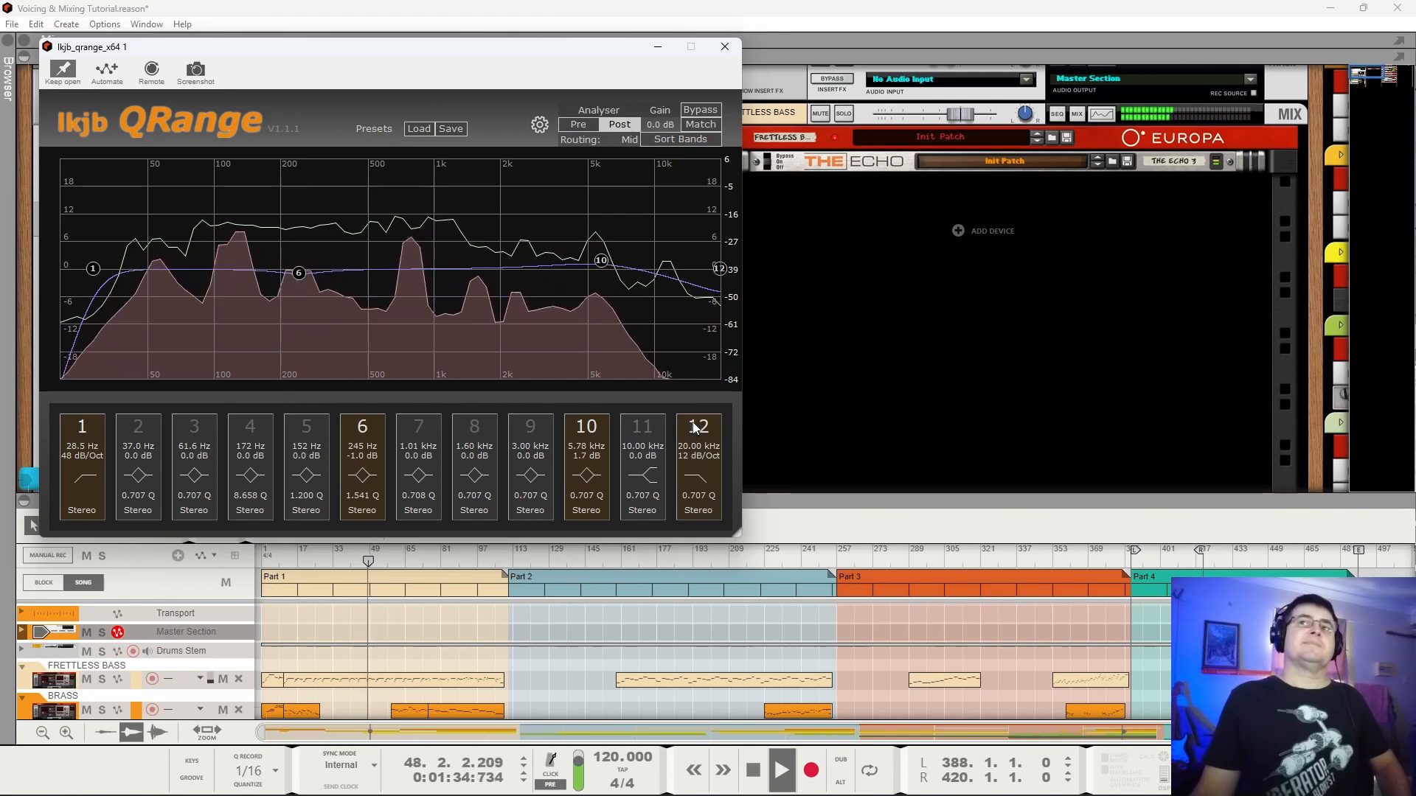
Stop playback and save the song, then close the QRange interface and fold its rack device.
{"action": "key", "text": "space"}
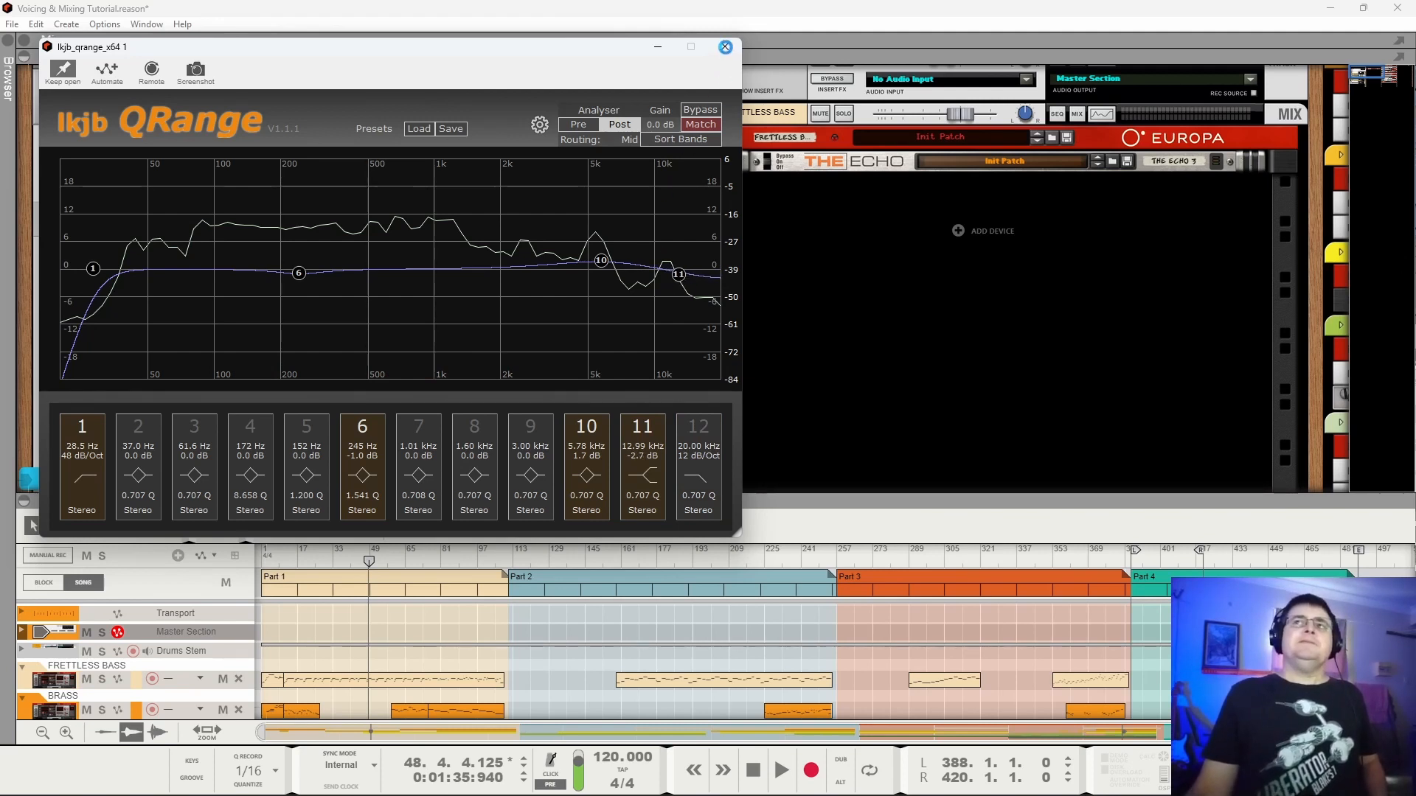
{"action": "key", "text": "ctrl+s"}
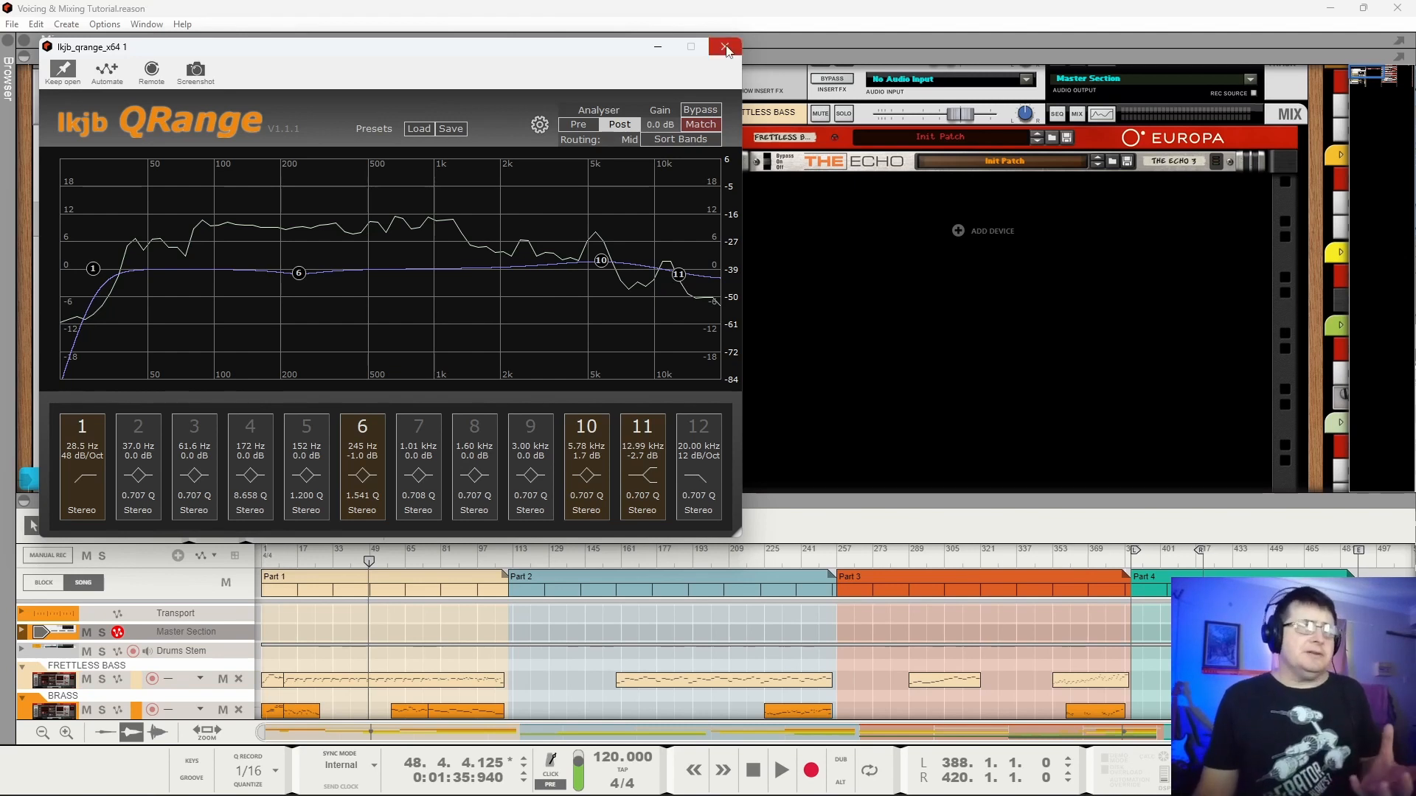
{"action": "left_click", "coordinate": [725, 47]}
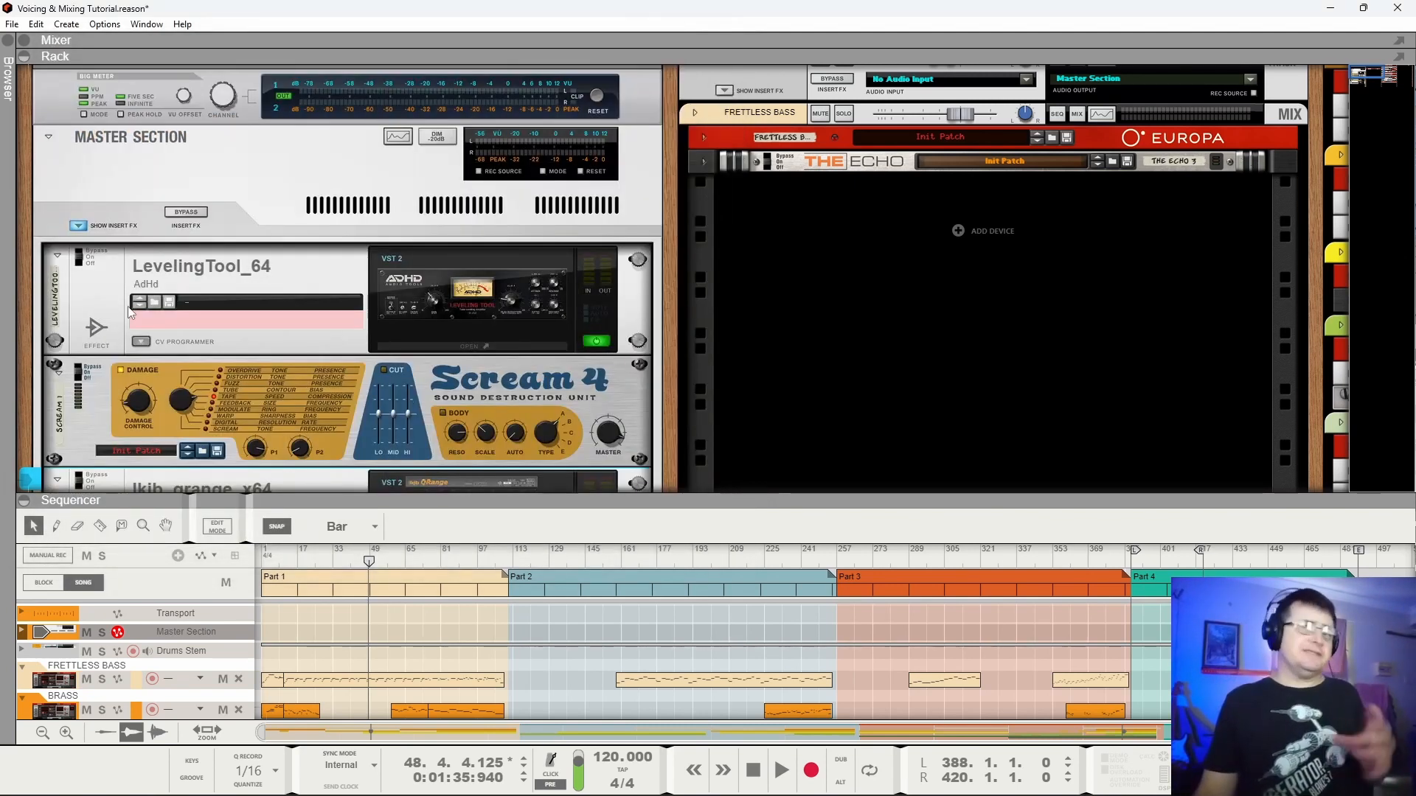
{"action": "scroll", "coordinate": [210, 351], "scroll_direction": "down", "scroll_amount": 3}
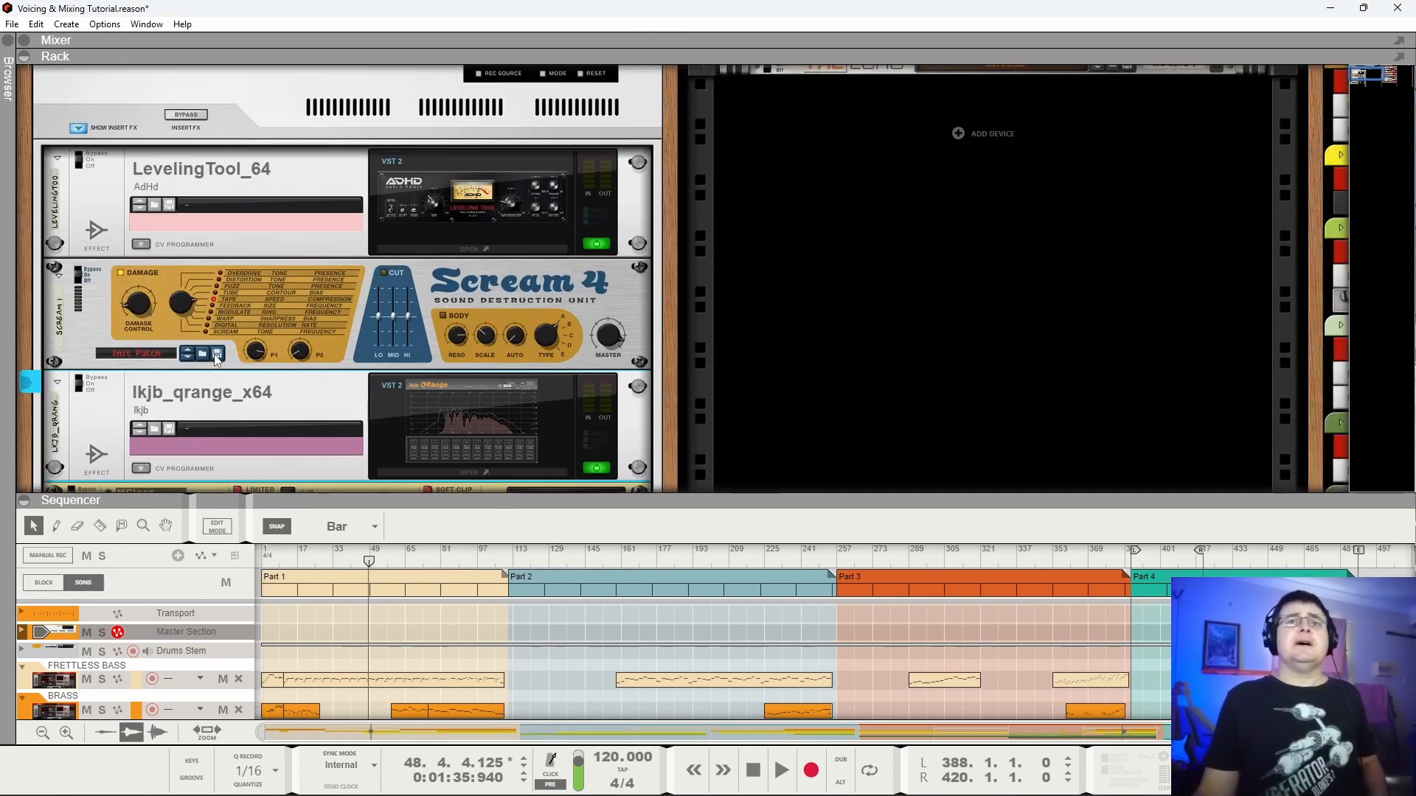
{"action": "left_click", "coordinate": [57, 382]}
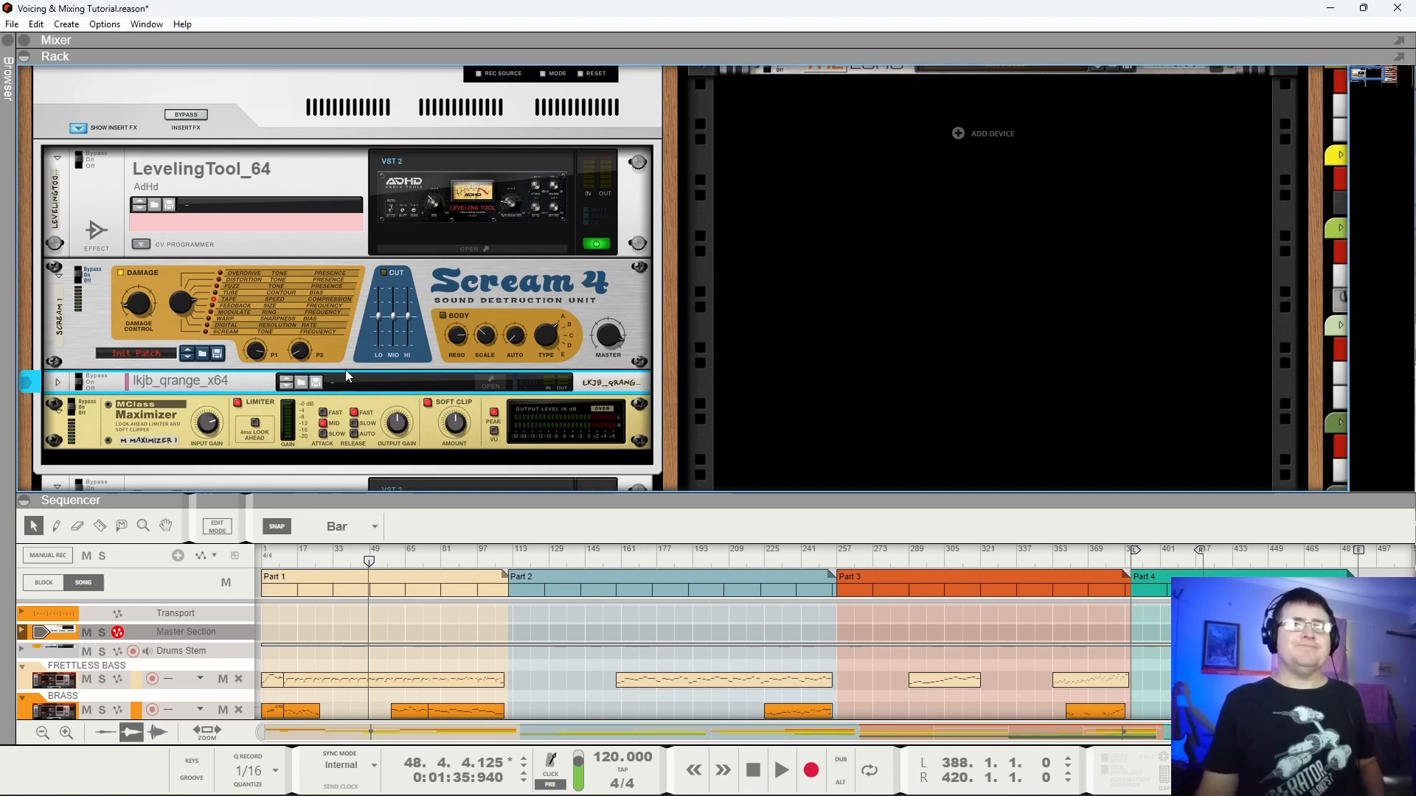
Play the song from bar 70 and then bar 81, and check the master level meters against the insert chain.
{"action": "scroll", "coordinate": [346, 369], "scroll_direction": "down", "scroll_amount": 3}
{"action": "key", "text": "space"}
{"action": "left_click", "coordinate": [417, 560]}
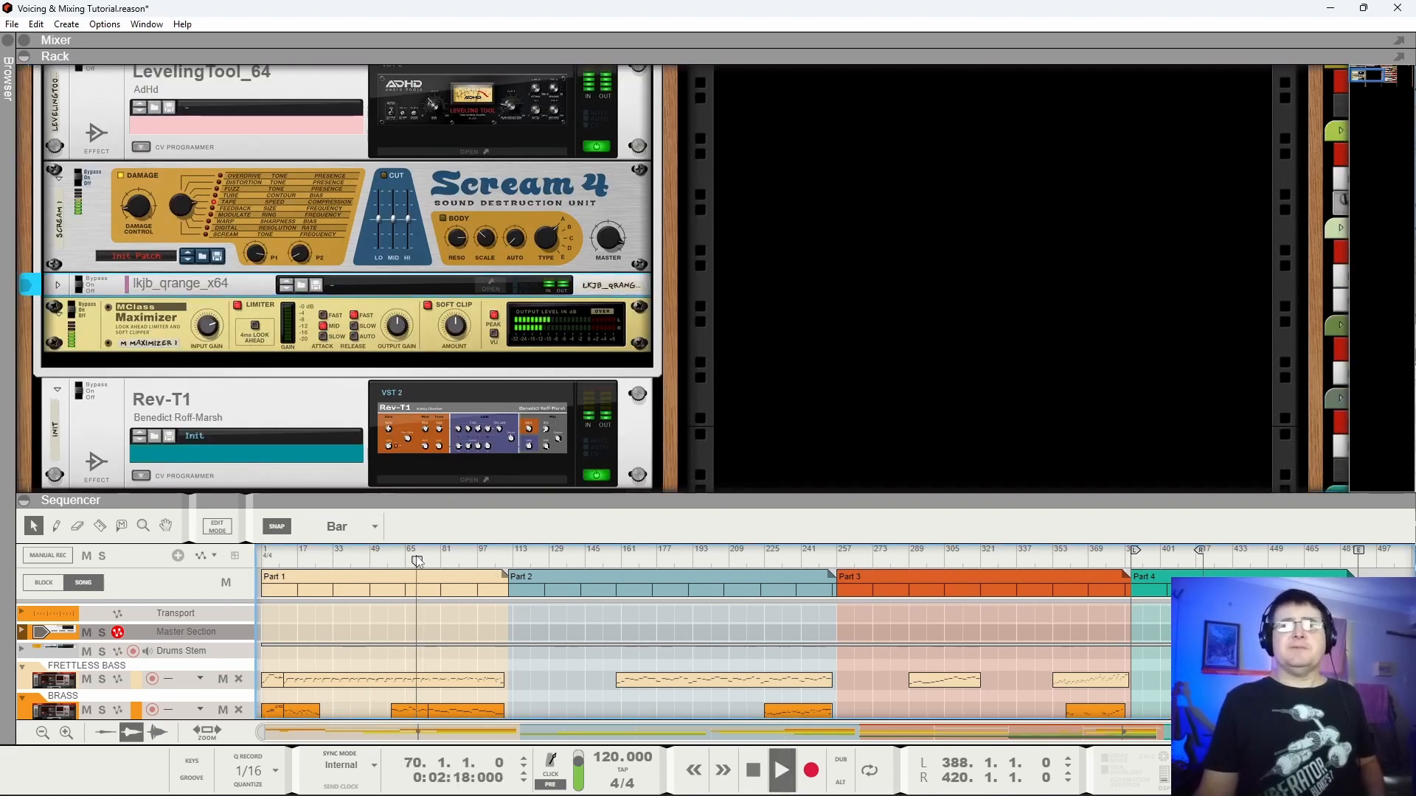
{"action": "left_click_drag", "start_coordinate": [415, 562], "coordinate": [443, 566]}
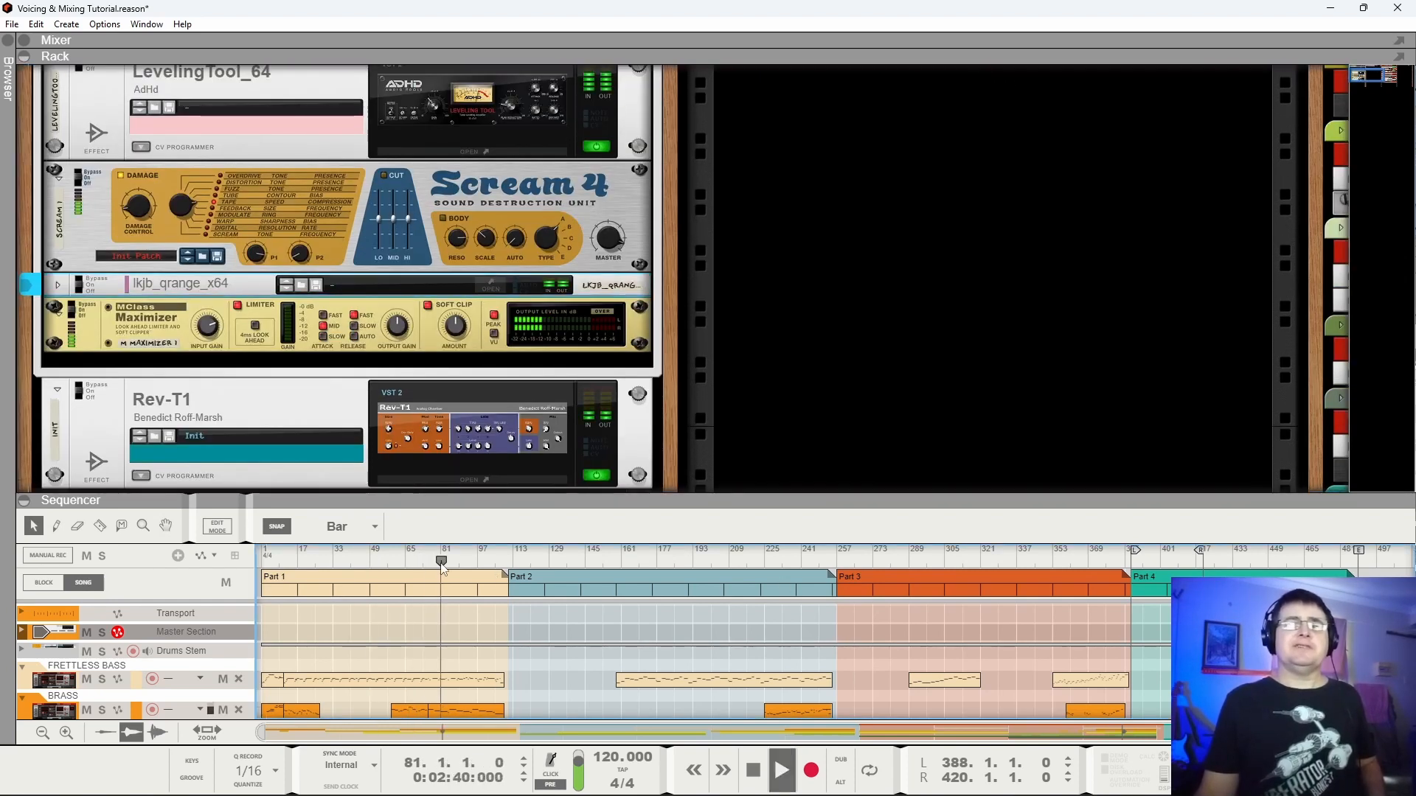
{"action": "scroll", "coordinate": [502, 103], "scroll_direction": "up", "scroll_amount": 6}
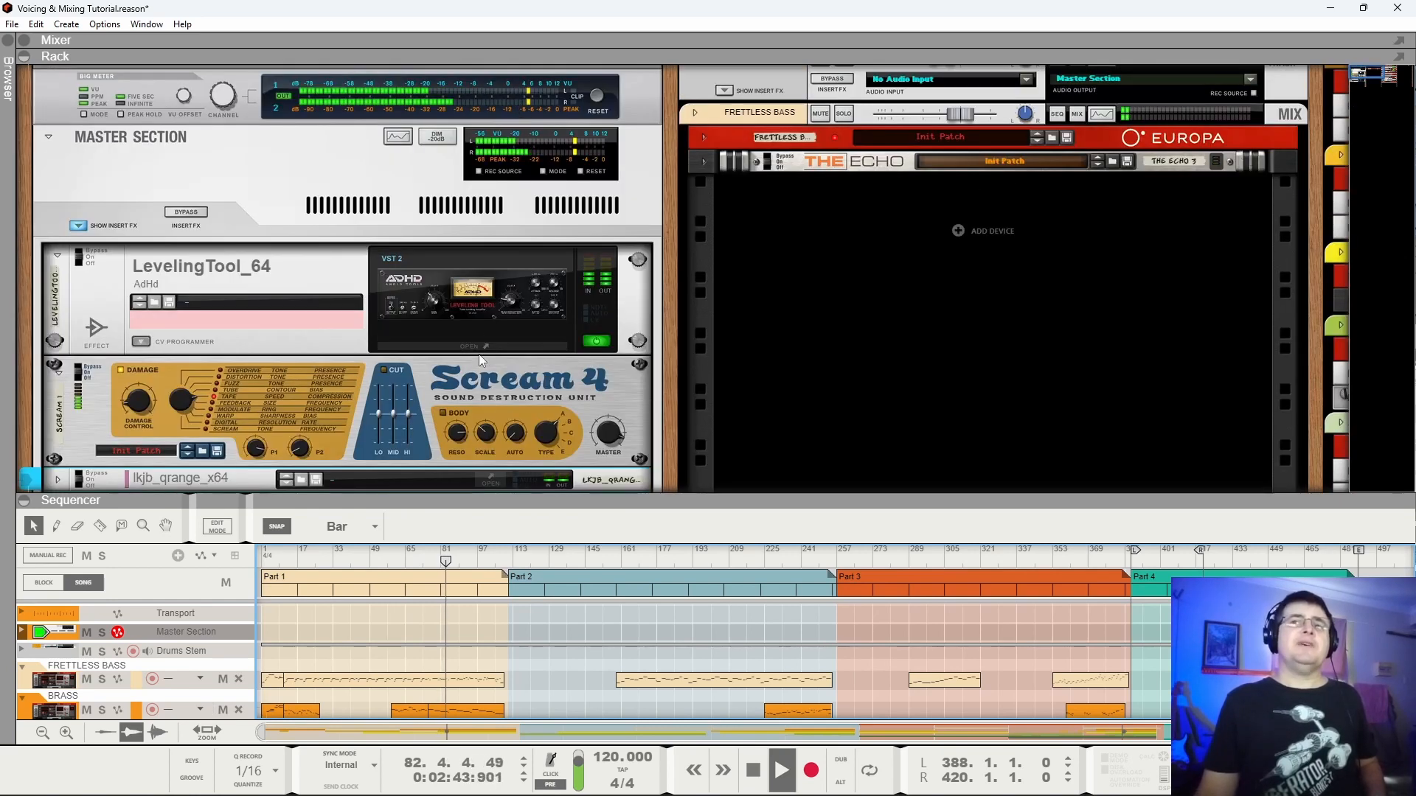
{"action": "scroll", "coordinate": [602, 411], "scroll_direction": "down", "scroll_amount": 2}
{"action": "scroll", "coordinate": [641, 486], "scroll_direction": "down", "scroll_amount": 4}
Insert Selig Gain between QRange and the MClass Maximizer, reset the Maximizer's input gain, and set Selig Gain's trim to 12.0 dB.
{"action": "right_click", "coordinate": [175, 318]}
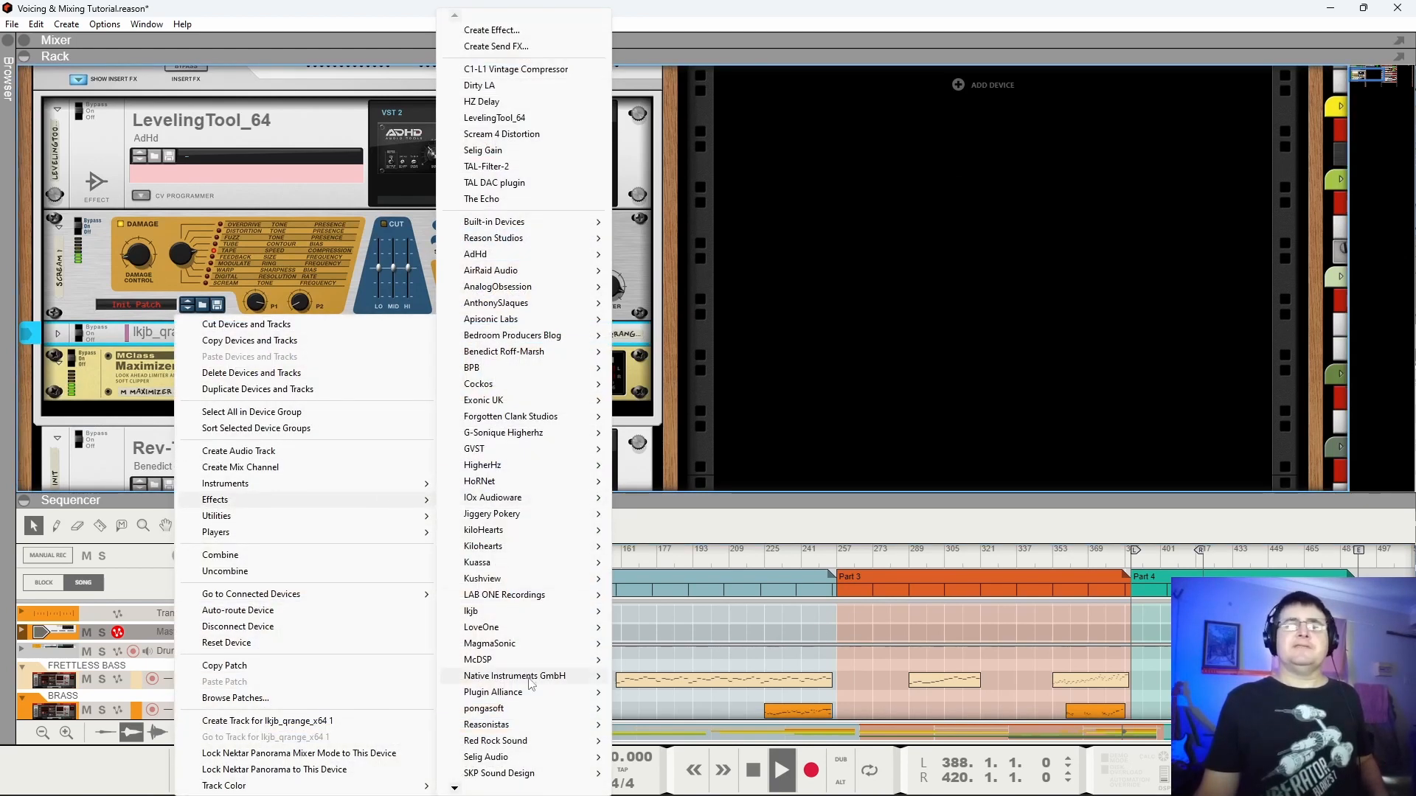
{"action": "mouse_move", "coordinate": [547, 762]}
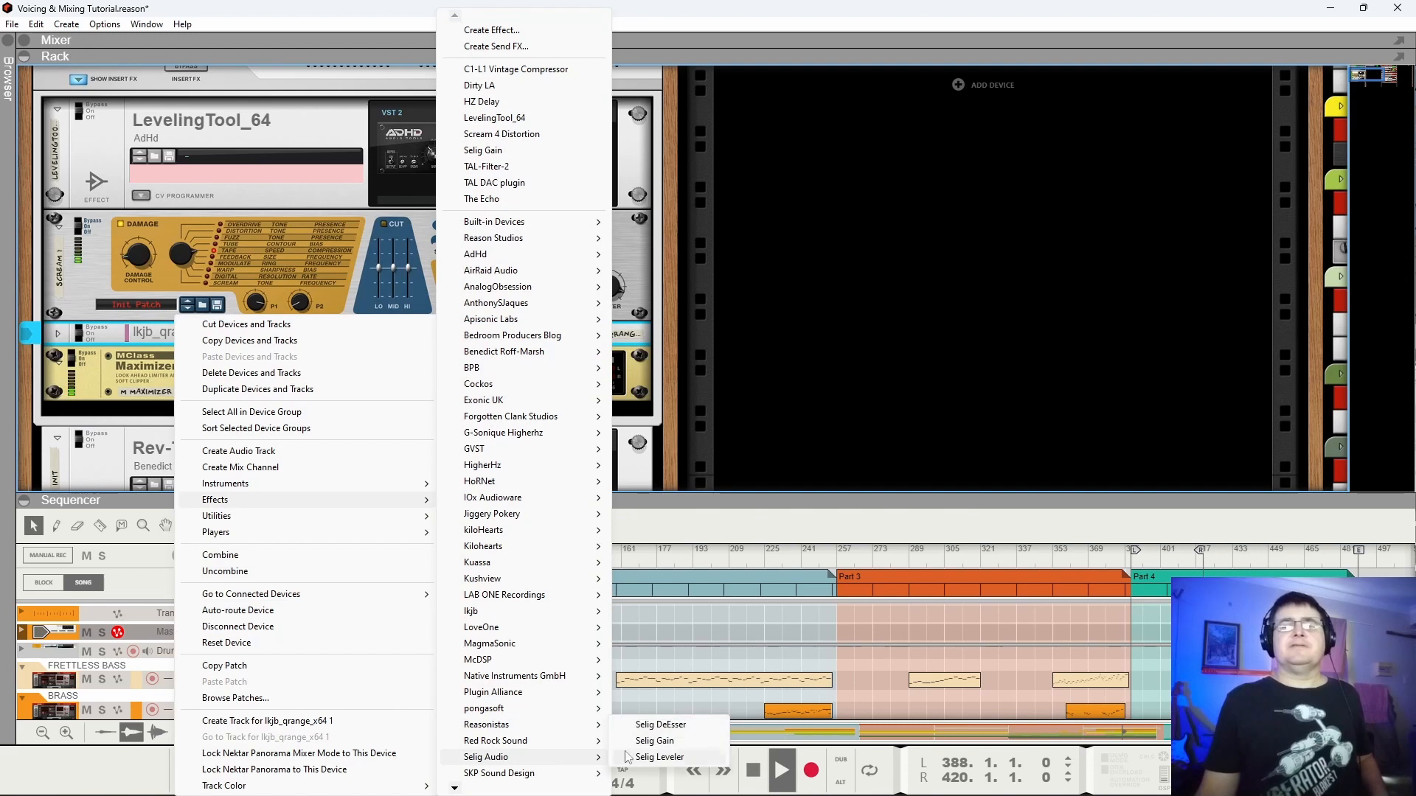
{"action": "left_click", "coordinate": [660, 742]}
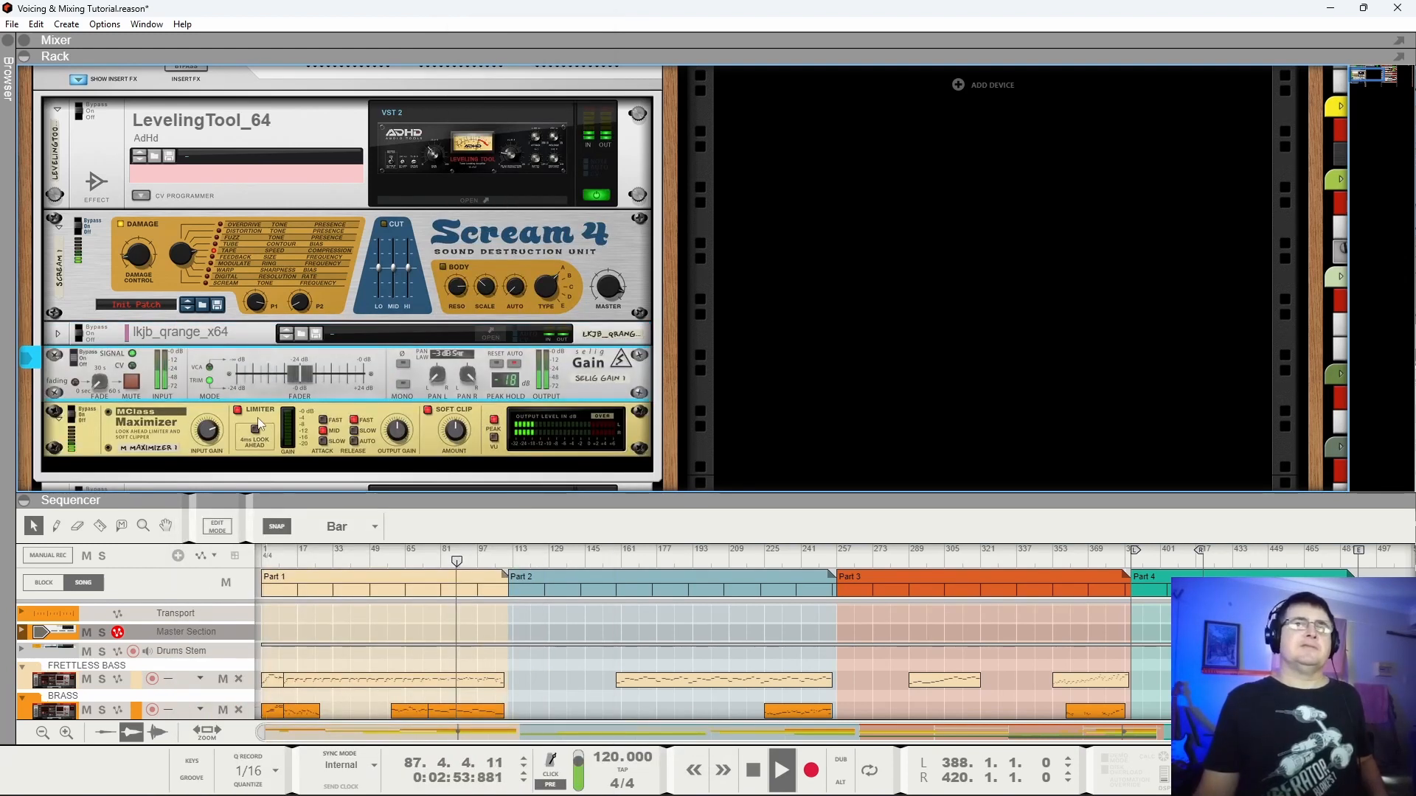
{"action": "left_click", "coordinate": [209, 431], "text": "ctrl"}
{"action": "left_click_drag", "start_coordinate": [301, 377], "coordinate": [329, 385]}
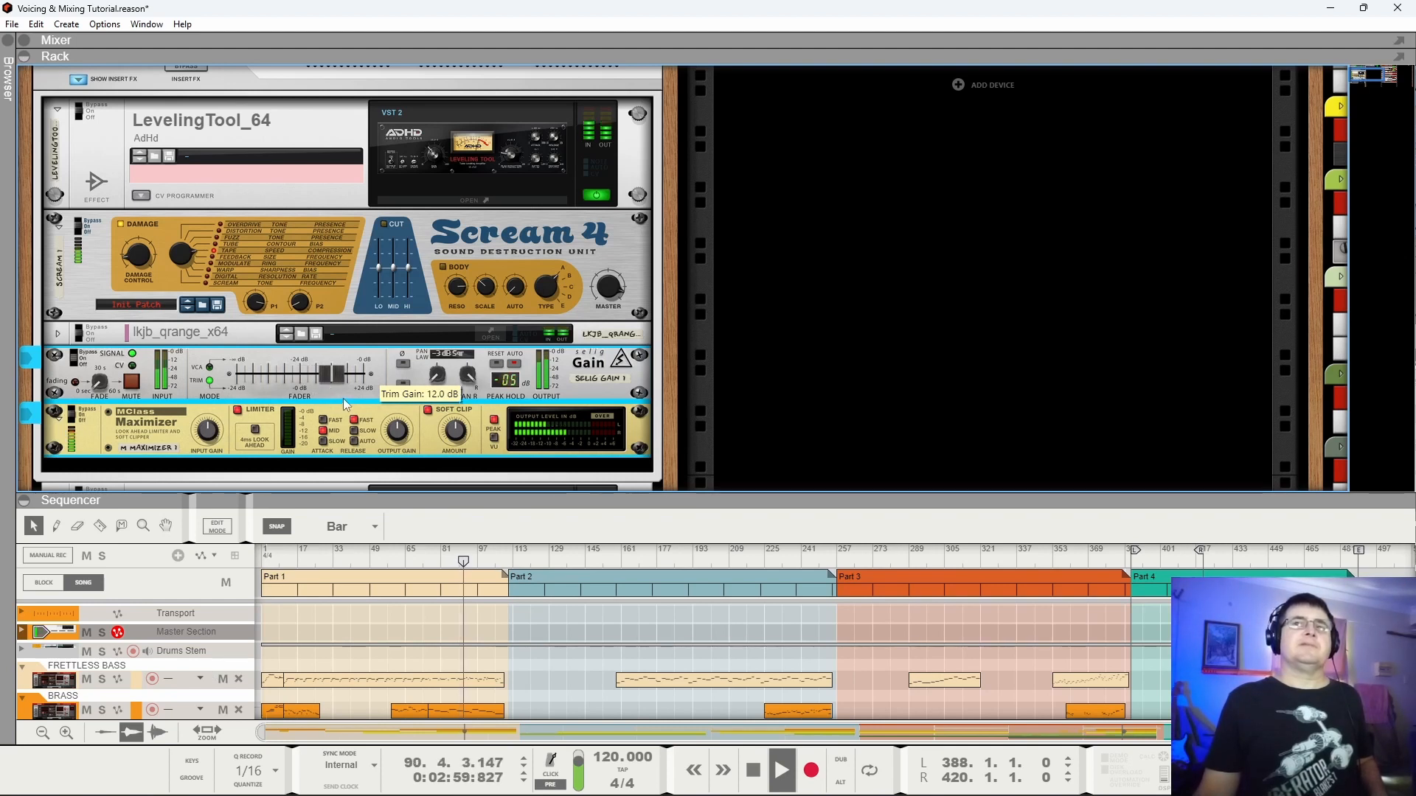
Enlarge the sequencer and audition Part 3 from about bar 321 and bar 355 while checking the master level meters.
{"action": "scroll", "coordinate": [343, 398], "scroll_direction": "up", "scroll_amount": 3}
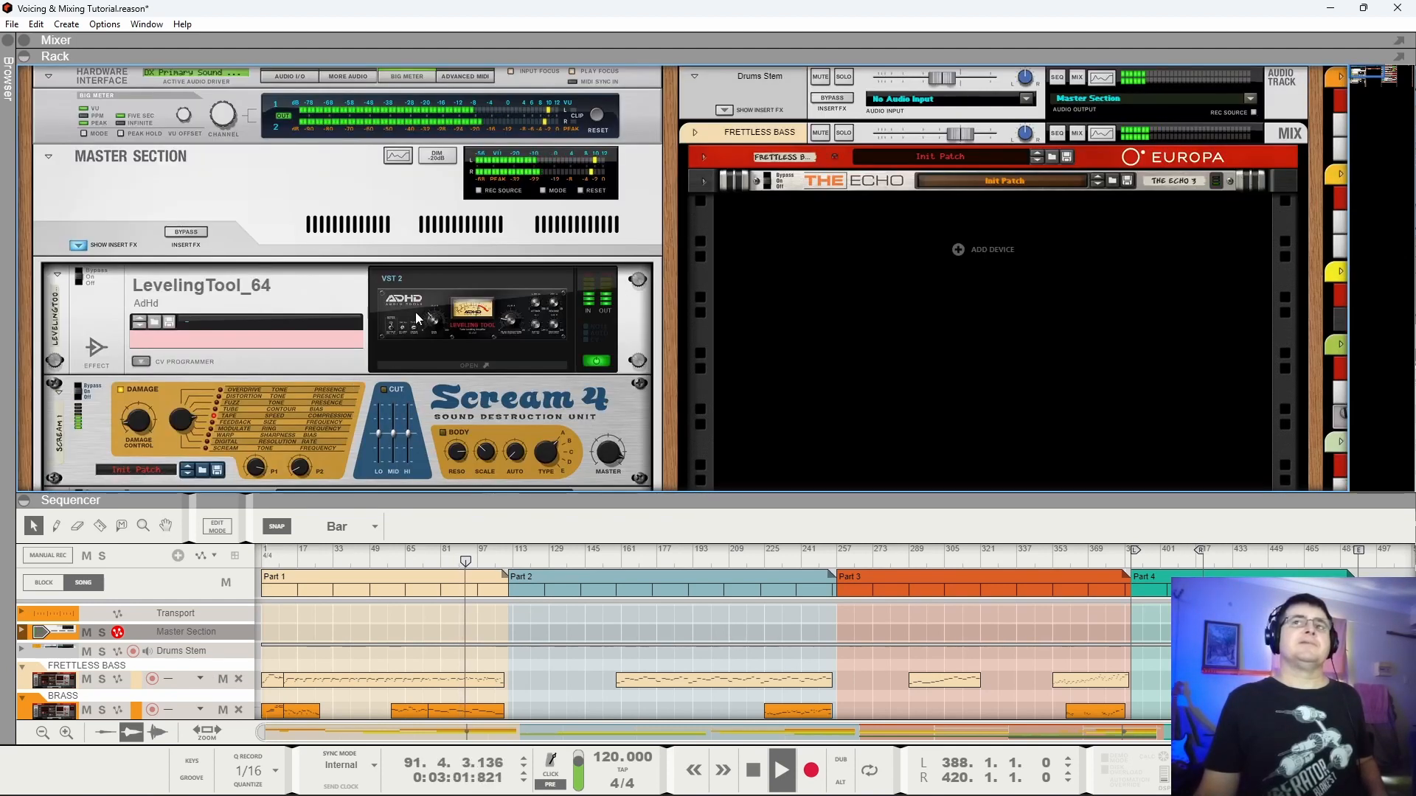
{"action": "scroll", "coordinate": [415, 311], "scroll_direction": "down", "scroll_amount": 1}
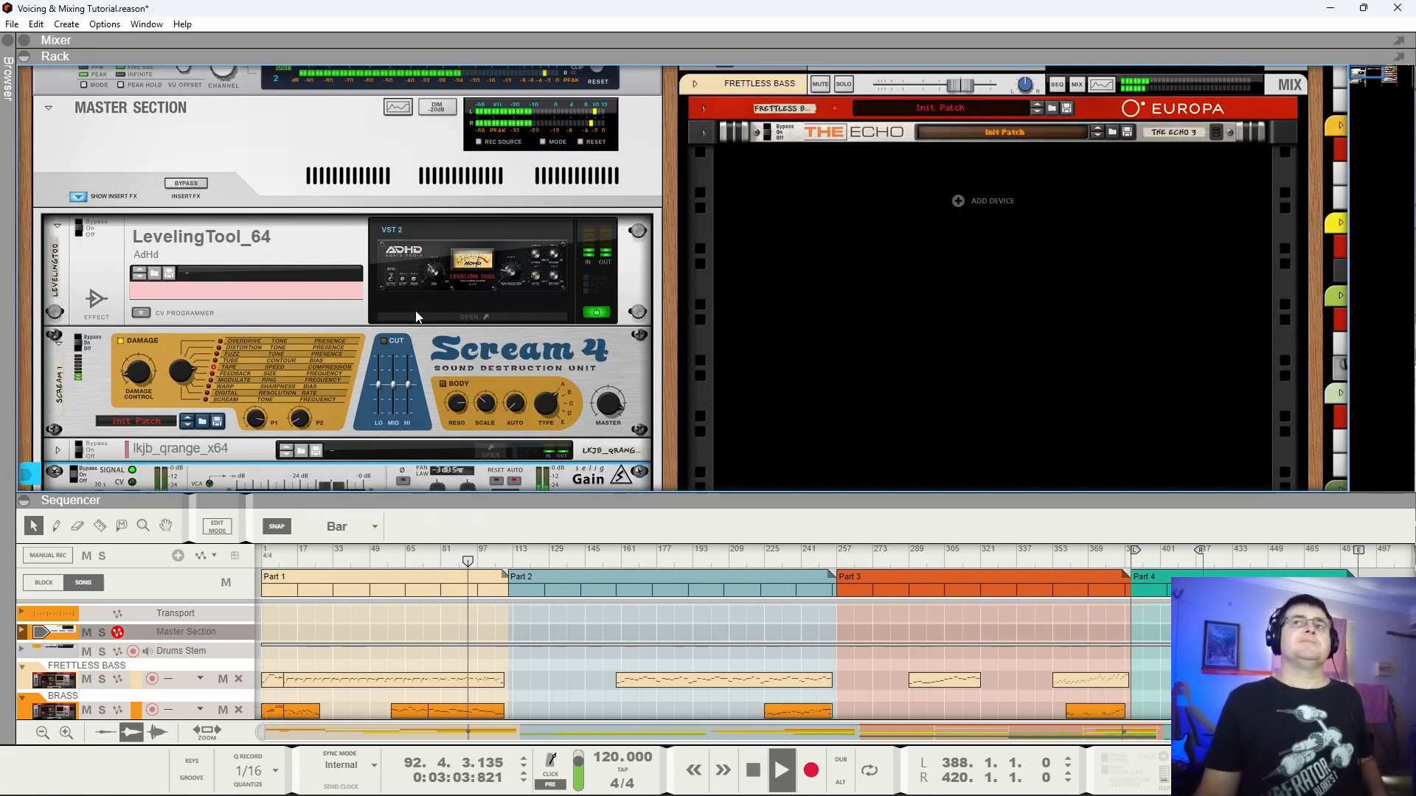
{"action": "scroll", "coordinate": [1030, 551], "scroll_direction": "down", "scroll_amount": 3}
{"action": "left_click_drag", "start_coordinate": [1041, 499], "coordinate": [1047, 394]}
{"action": "left_click", "coordinate": [981, 458]}
{"action": "scroll", "coordinate": [499, 302], "scroll_direction": "up", "scroll_amount": 1}
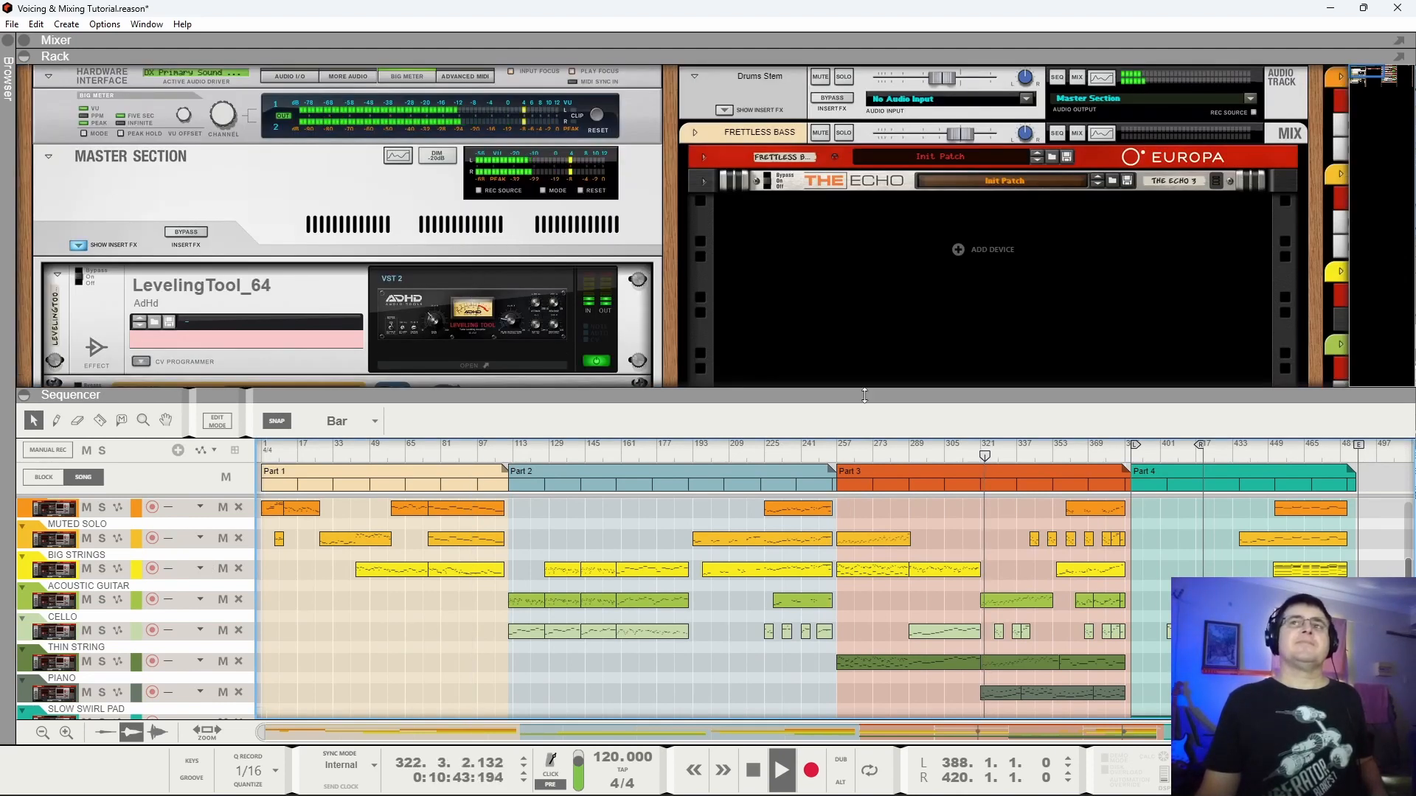
{"action": "left_click", "coordinate": [1056, 455]}
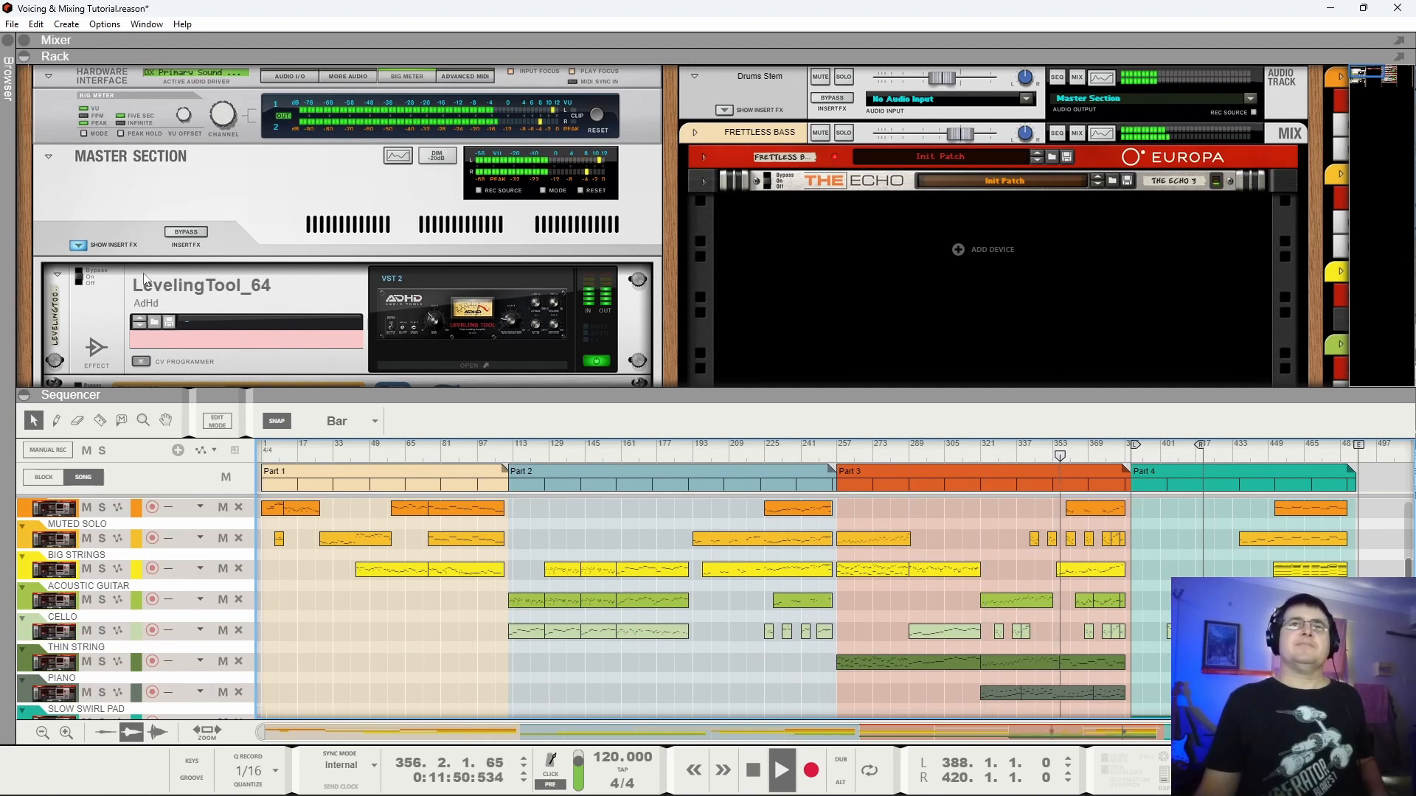
Fold the LevelingTool_64, Scream 4 and Selig Gain inserts, and lower Selig Gain's trim gain slightly.
{"action": "left_click", "coordinate": [58, 275]}
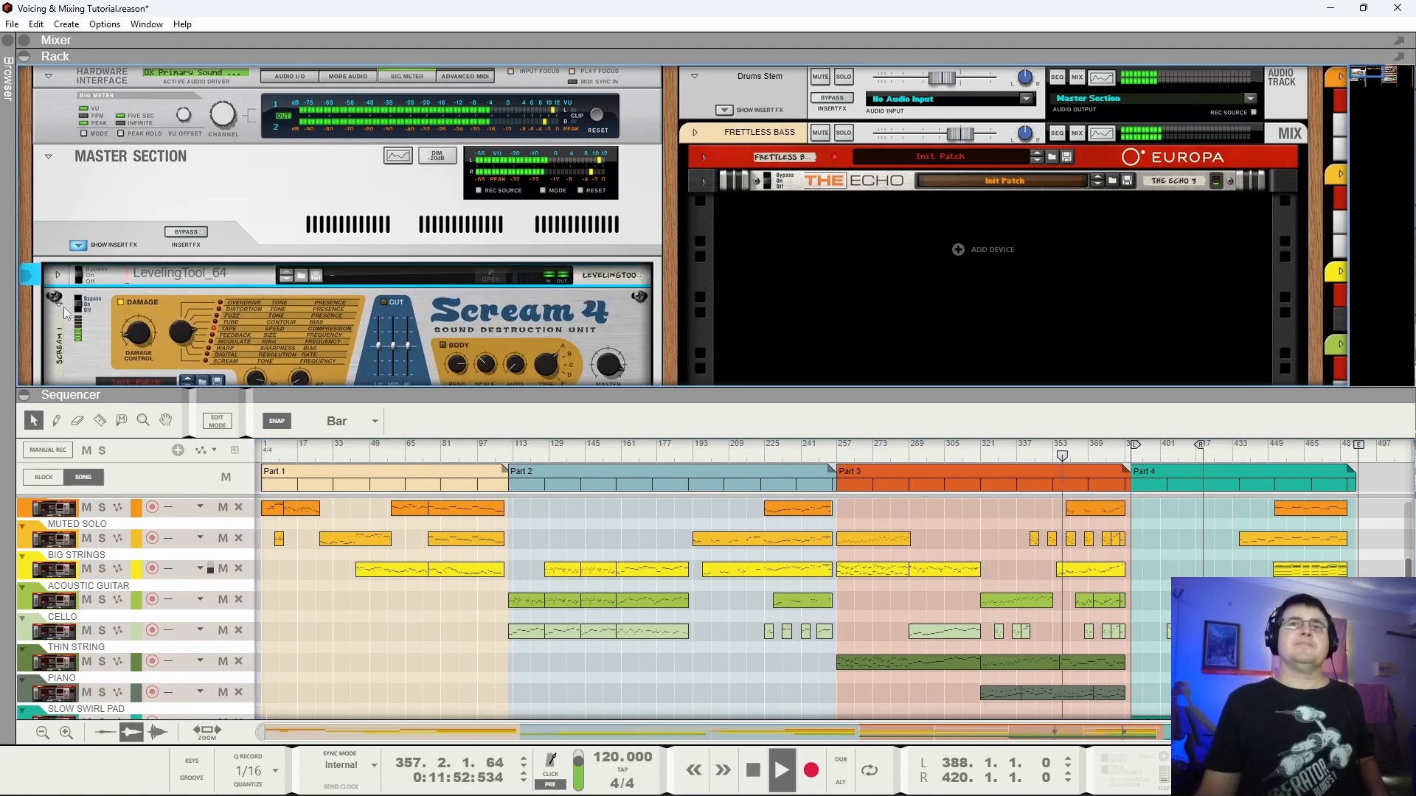
{"action": "left_click", "coordinate": [60, 303]}
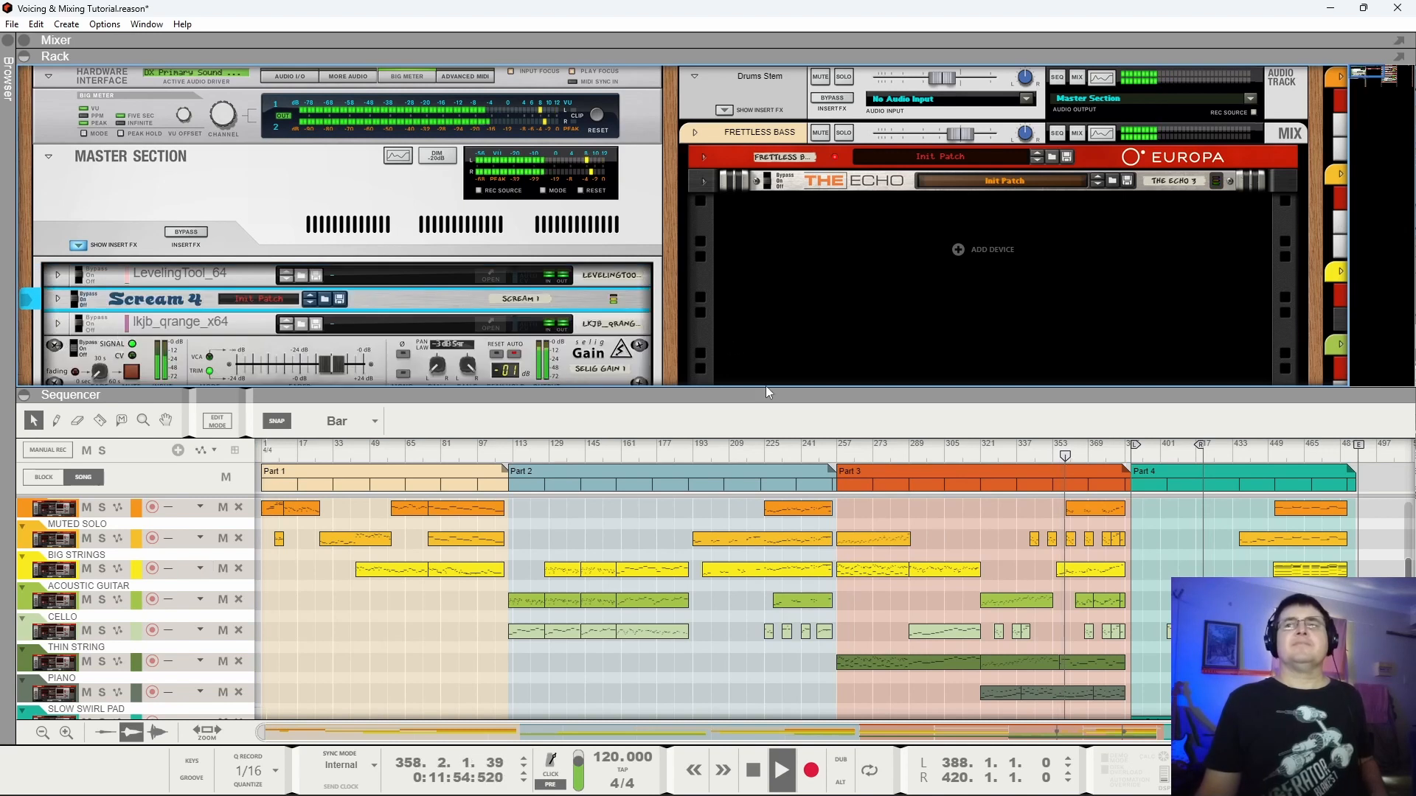
{"action": "left_click", "coordinate": [59, 347]}
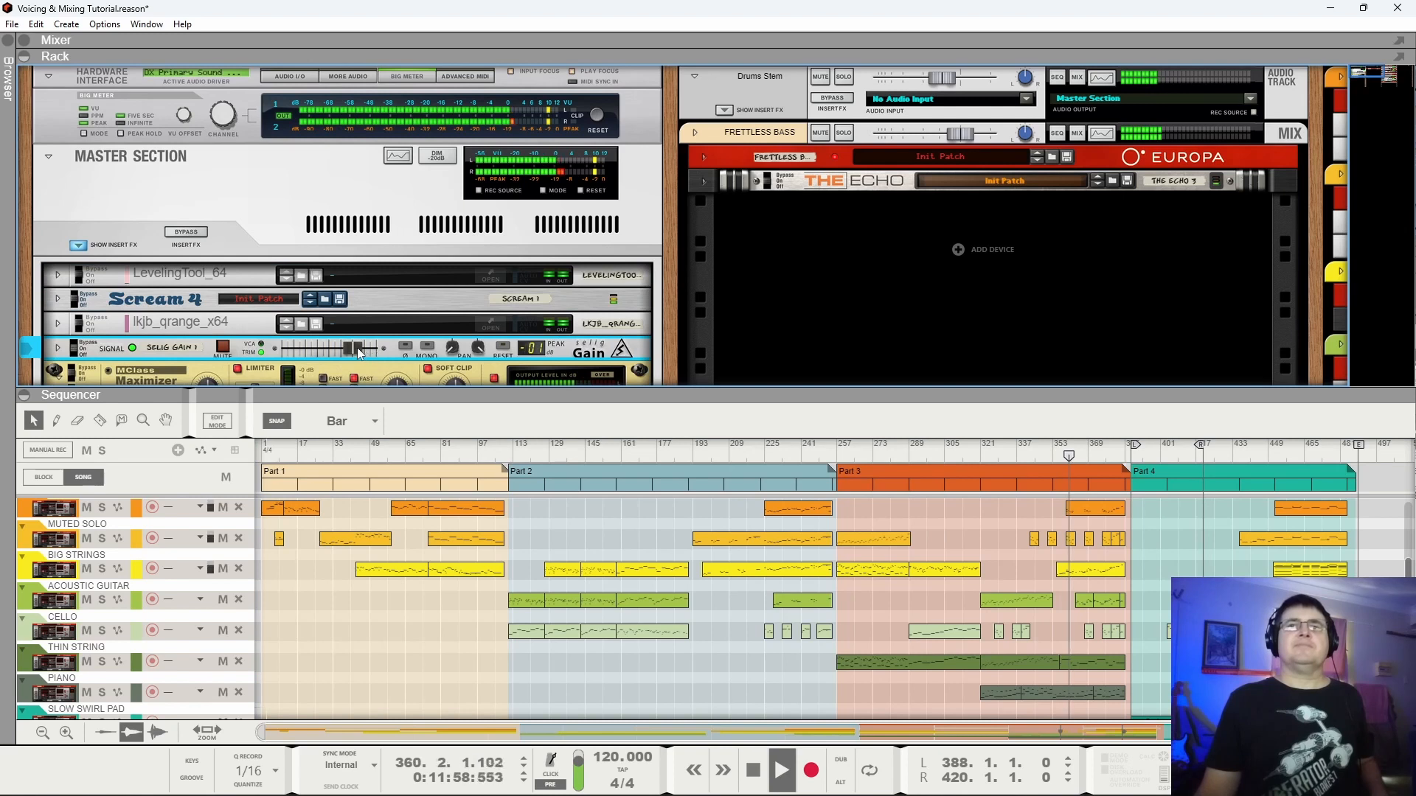
{"action": "mouse_move", "coordinate": [358, 348]}
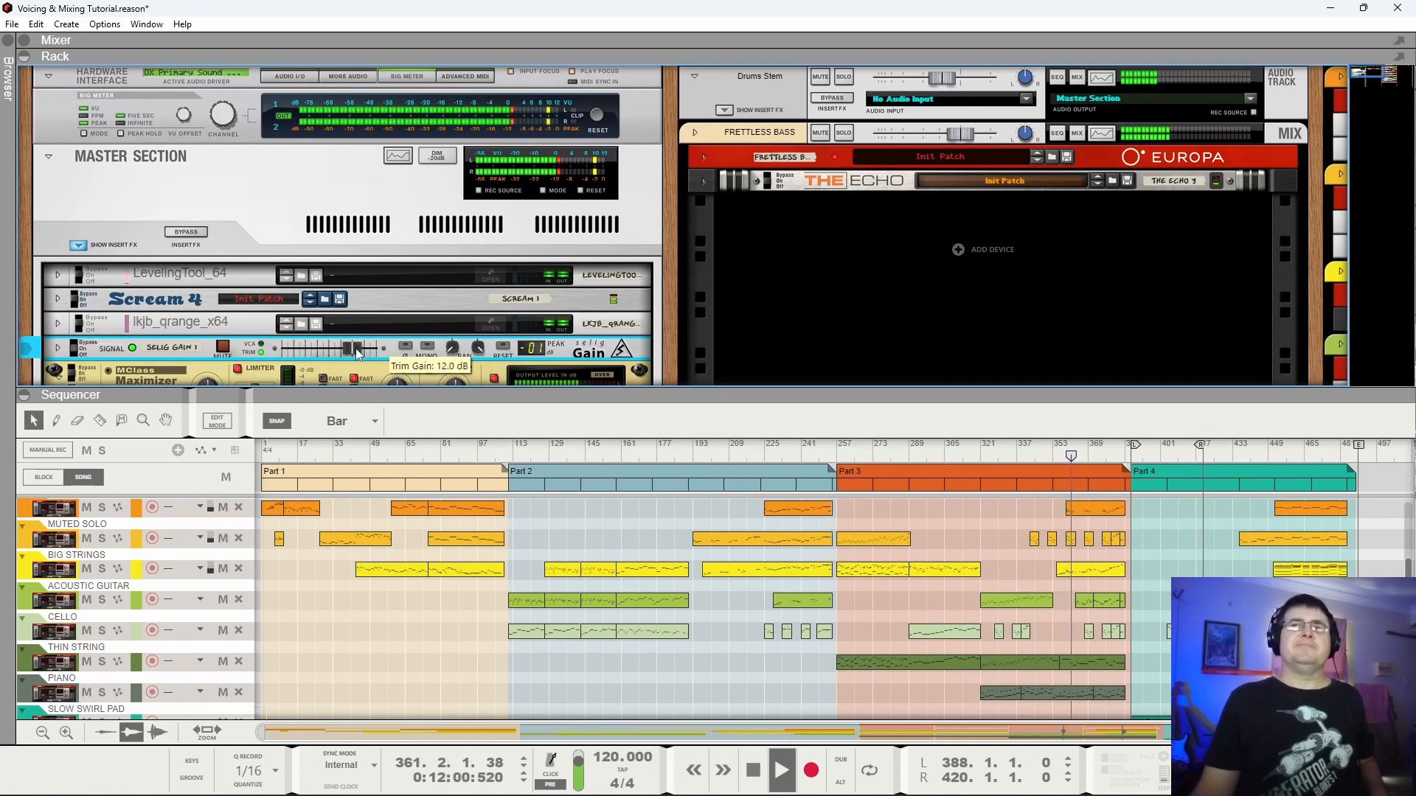
{"action": "left_click_drag", "start_coordinate": [354, 348], "coordinate": [349, 359]}
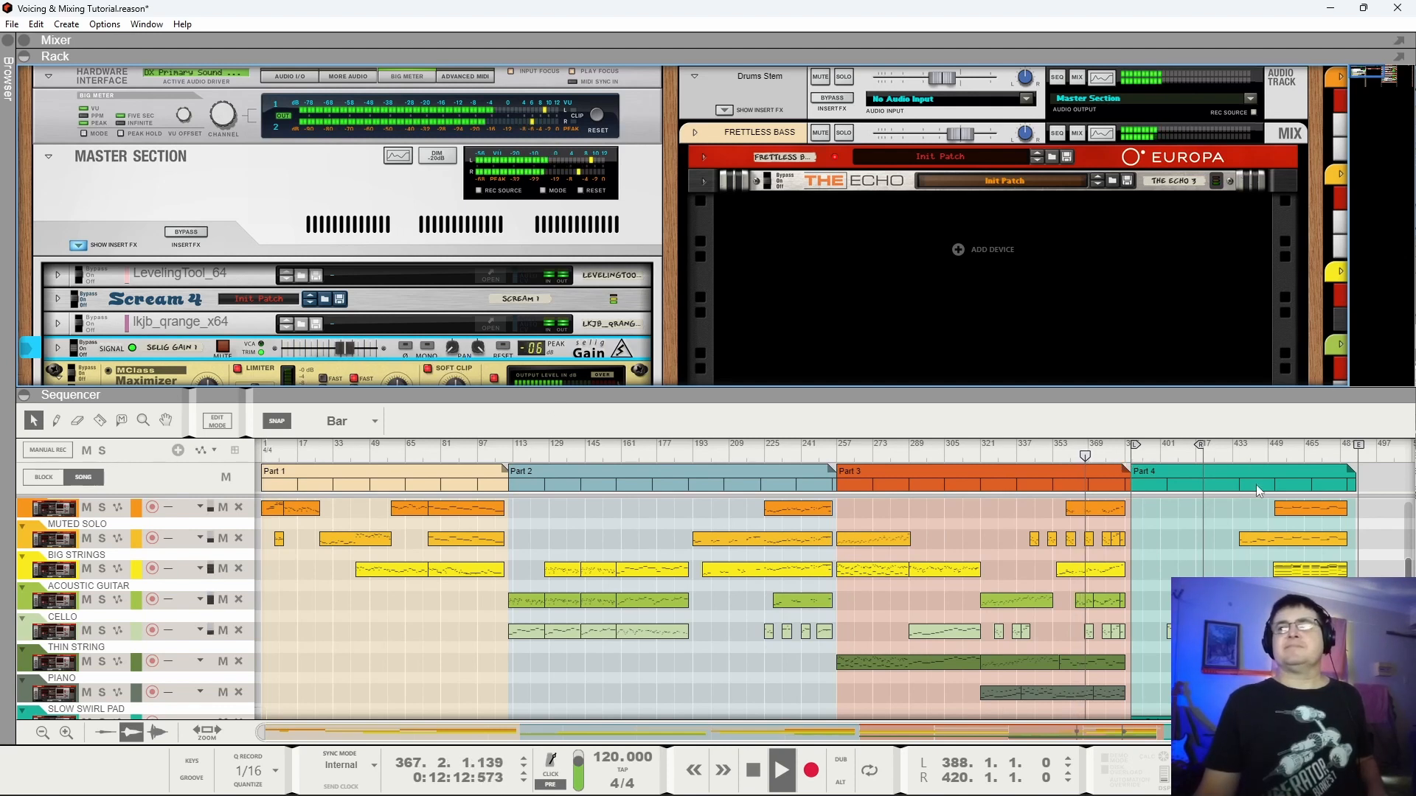
Audition Part 4 from just before bar 449, stop playback and save the song.
{"action": "left_click", "coordinate": [1267, 457]}
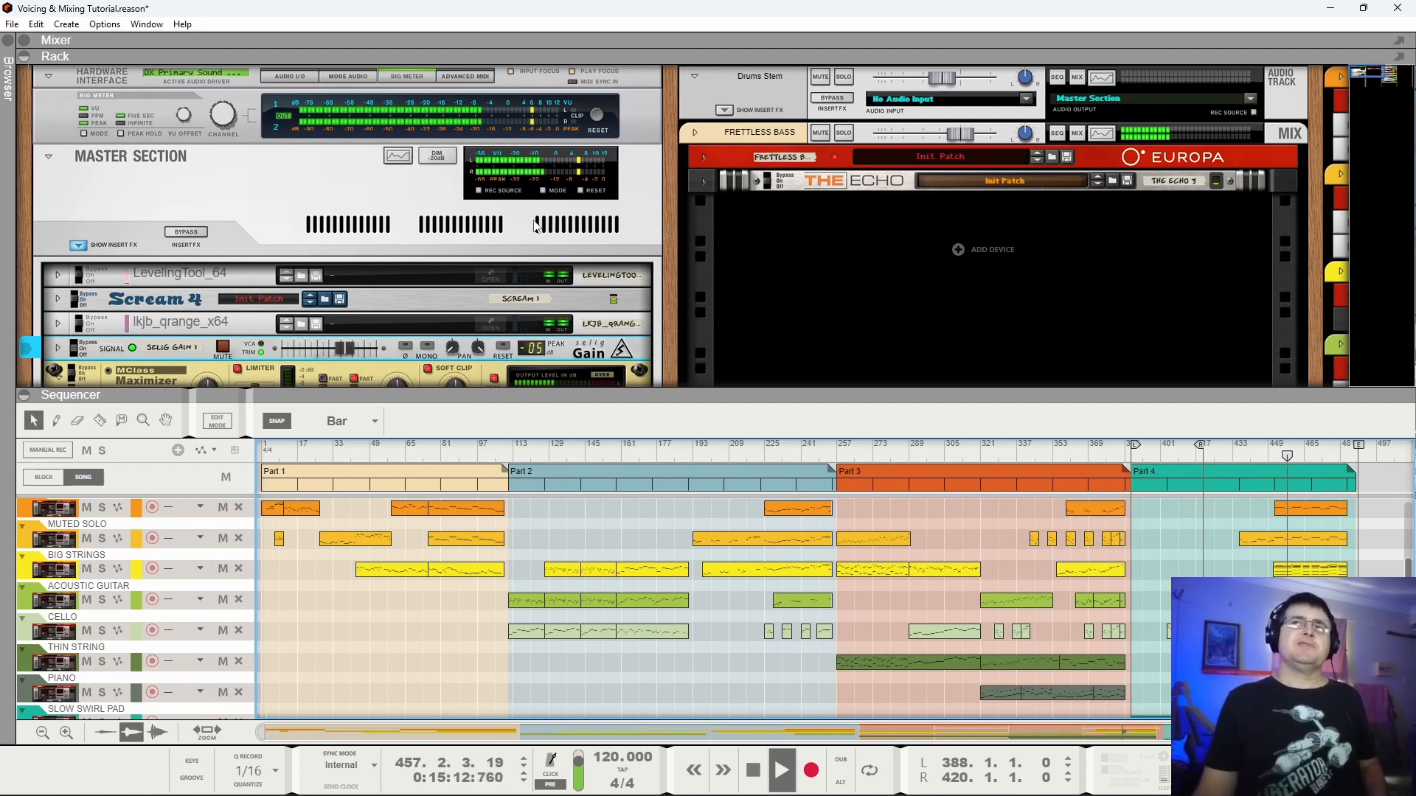
{"action": "key", "text": "space"}
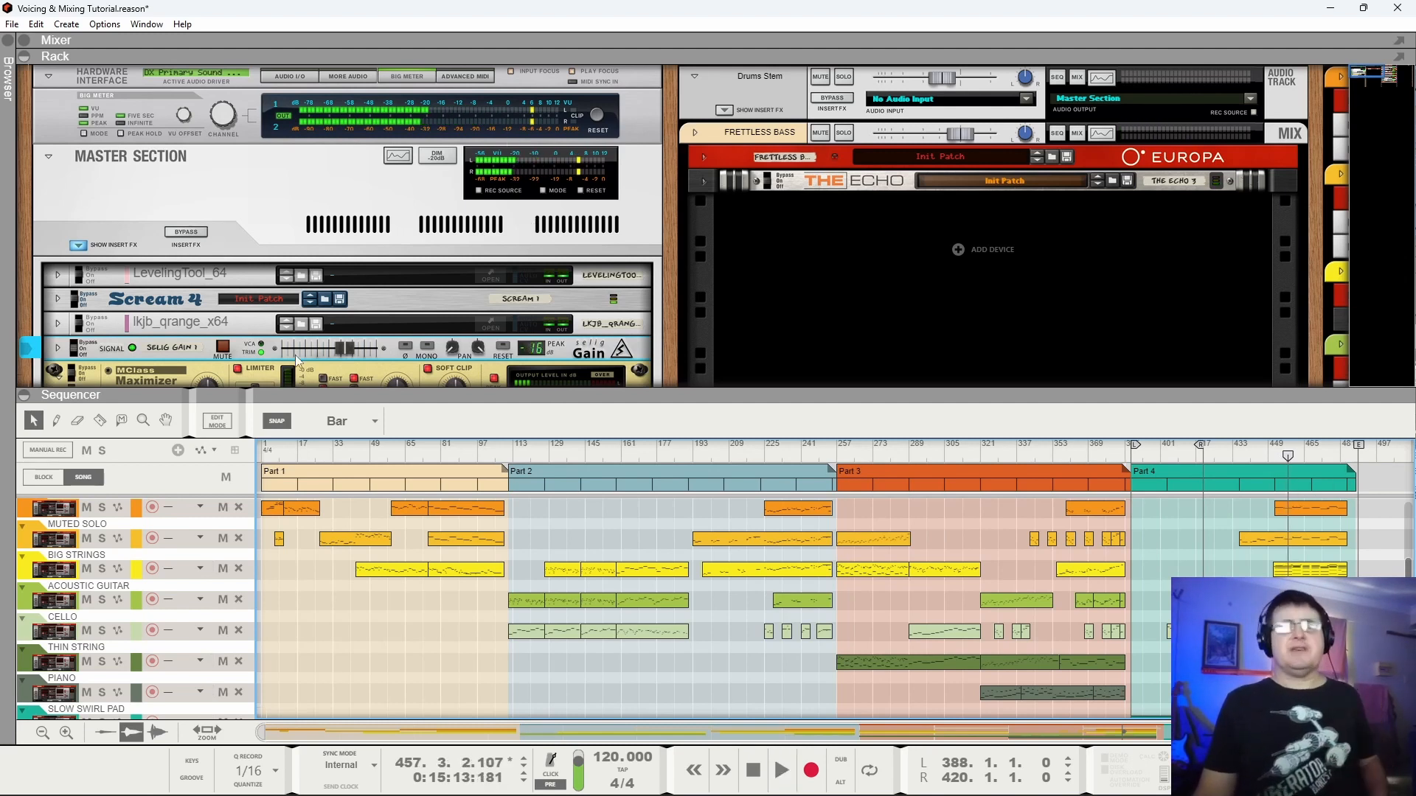
{"action": "key", "text": "ctrl+s"}
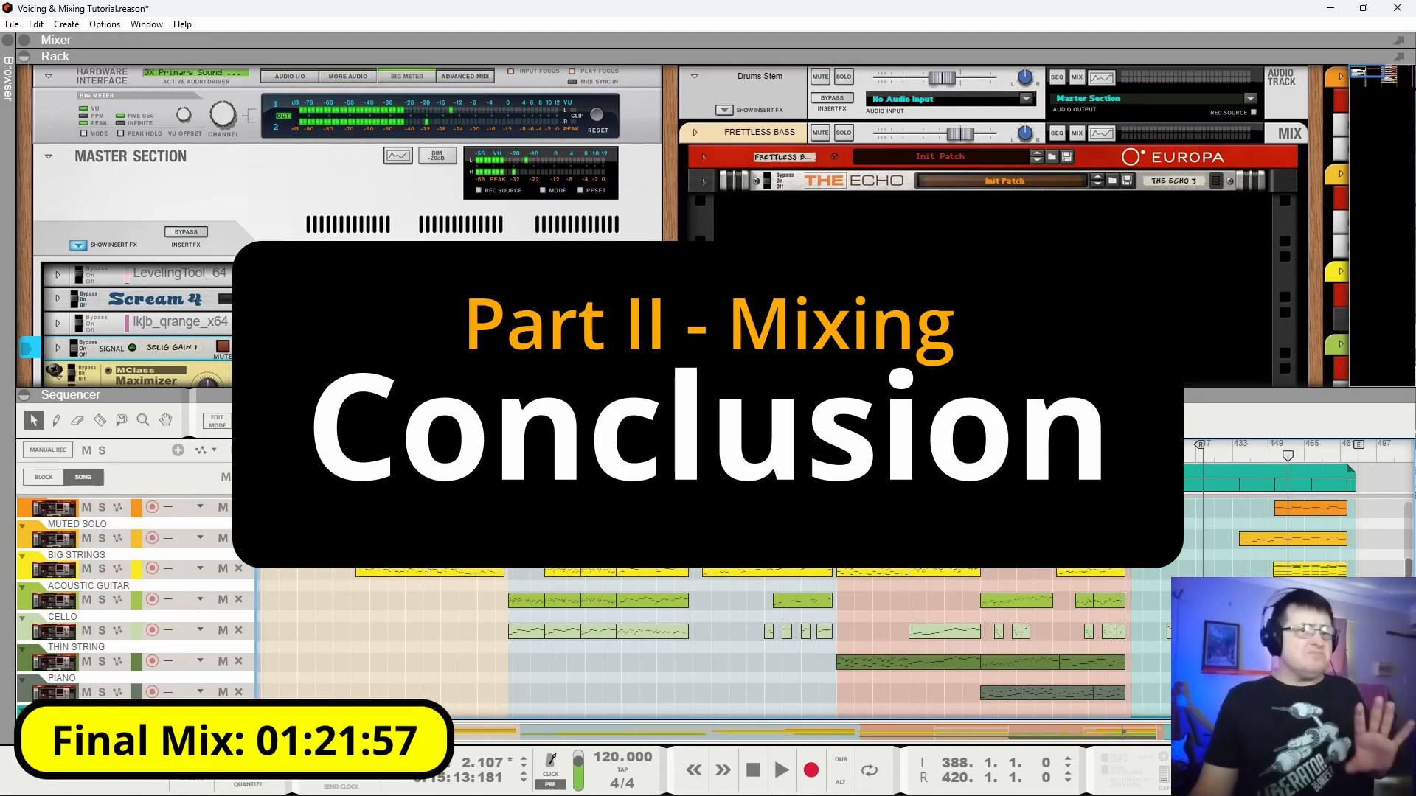